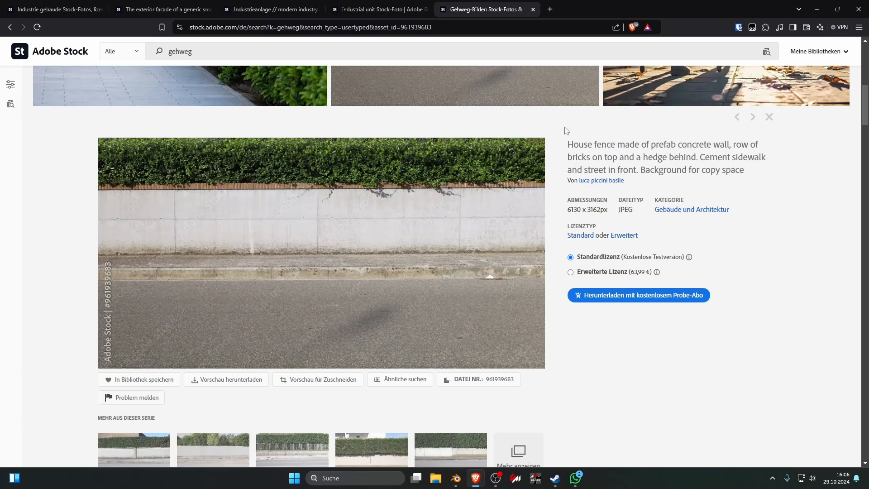
- Open the Poly Haven textures page in a new tab and filter it to Plaster/Concrete > Wall
left_click(550, 9)
type("polyhaven.com/textures")
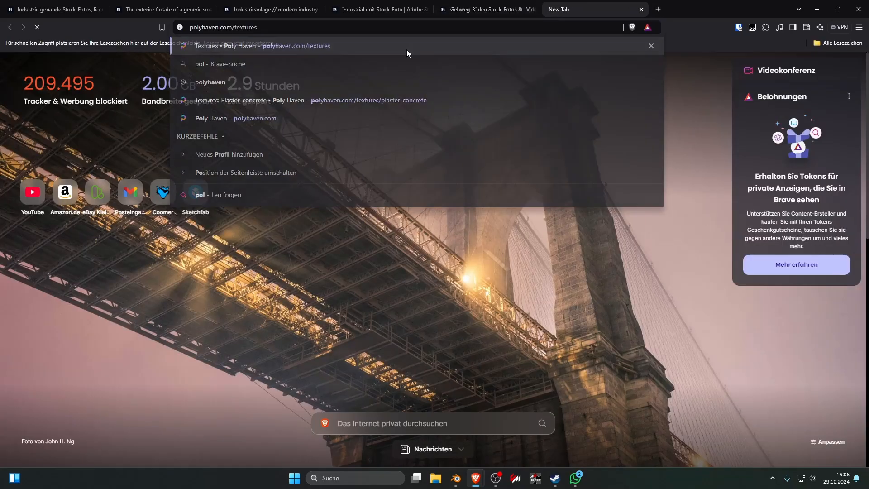
left_click(406, 50)
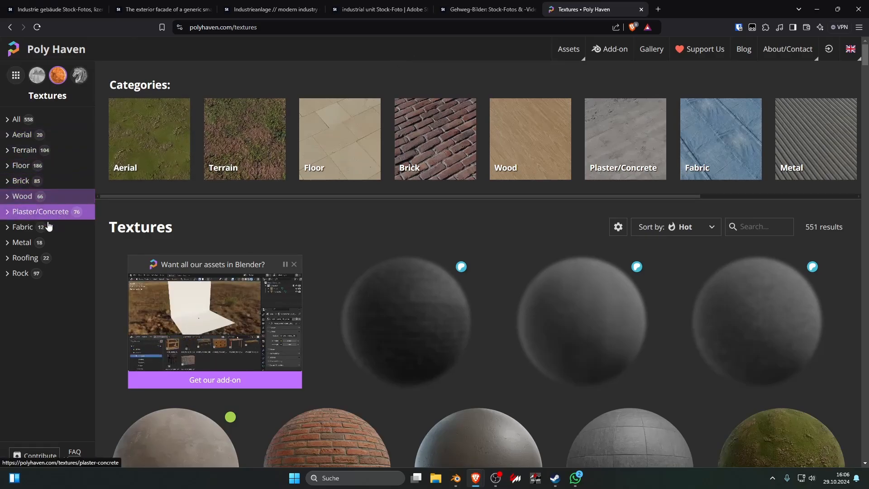
left_click(34, 211)
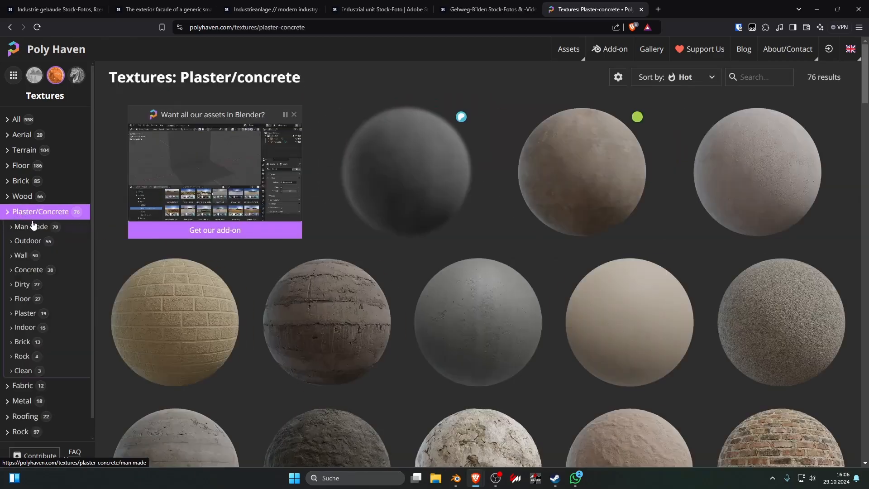
left_click(24, 257)
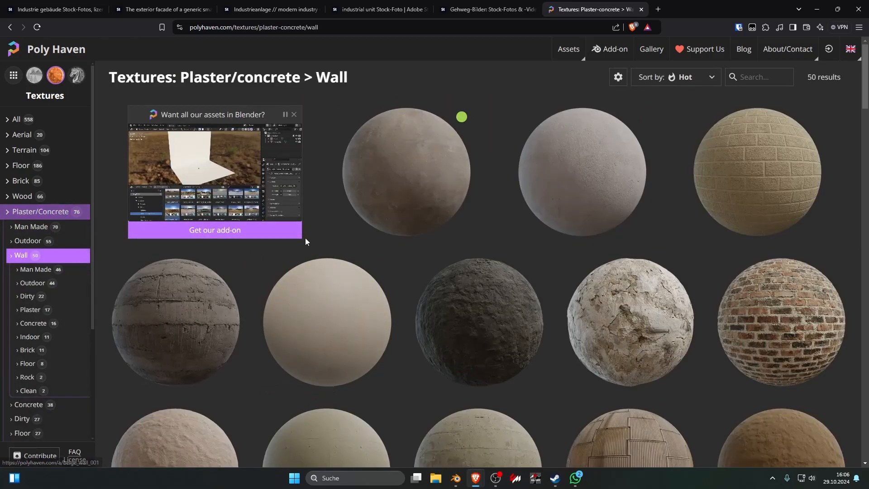
- Open the Concrete Wall 008 texture in its own tab and browse the remaining wall textures
scroll(305, 241, "down", 3)
scroll(265, 229, "down", 2)
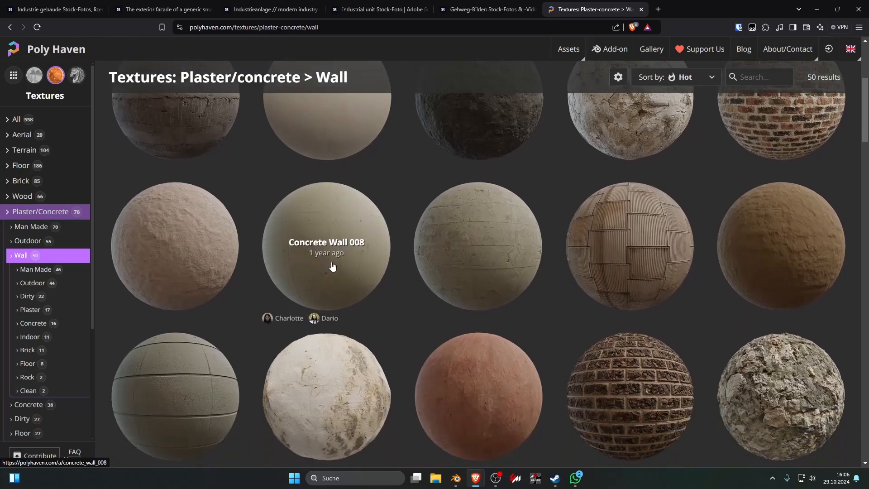
middle_click(326, 244)
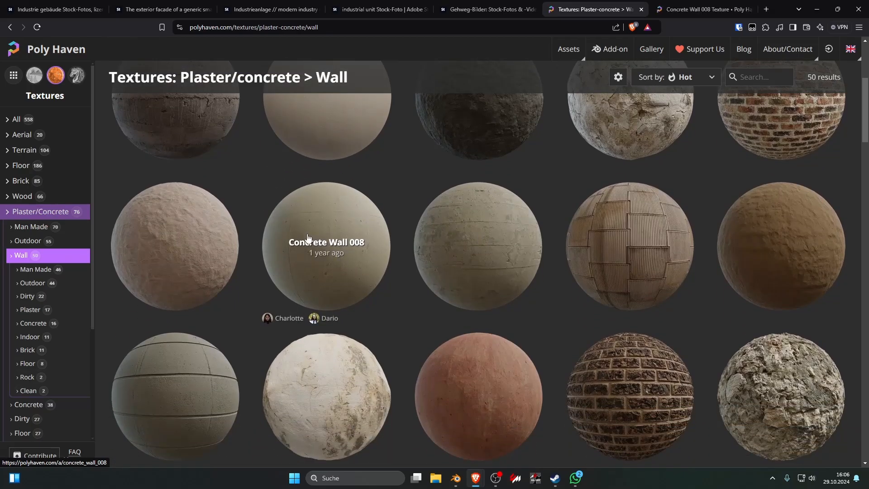
scroll(357, 226, "down", 7)
scroll(392, 246, "down", 9)
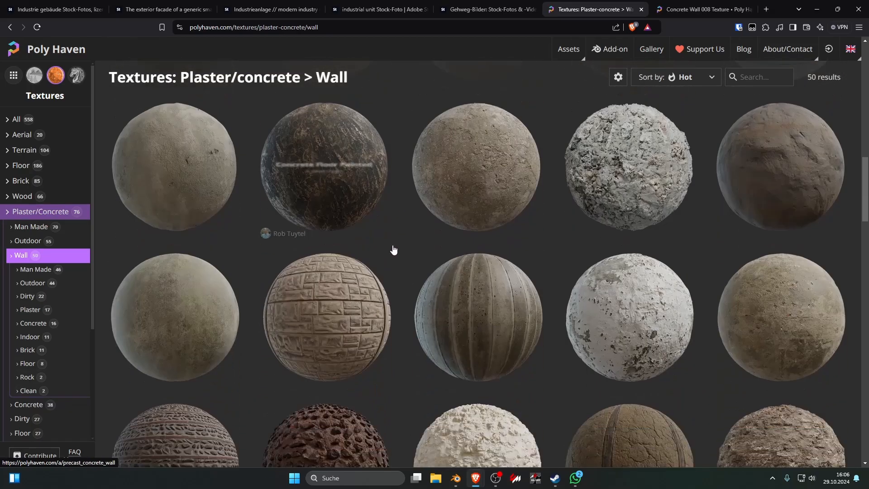
scroll(392, 246, "down", 10)
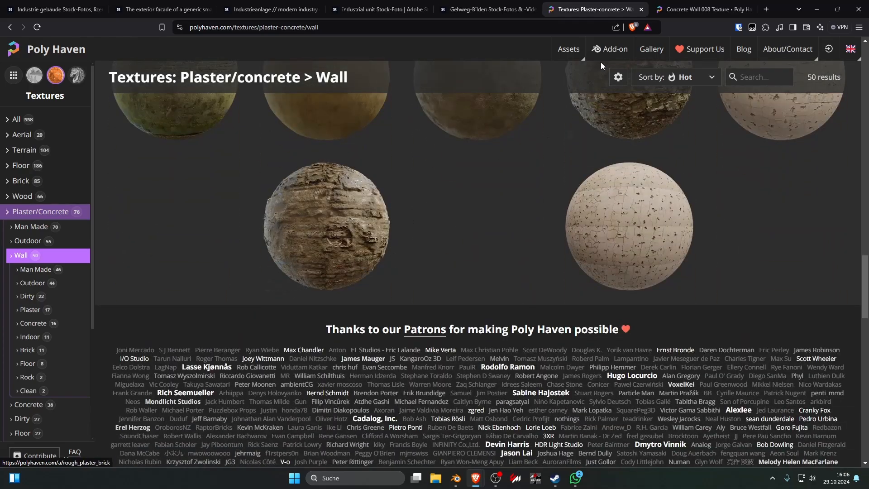
- Compare the Concrete Wall 008 texture with the Adobe Stock sidewalk photo and view the texture's tunnel reference image
left_click(669, 9)
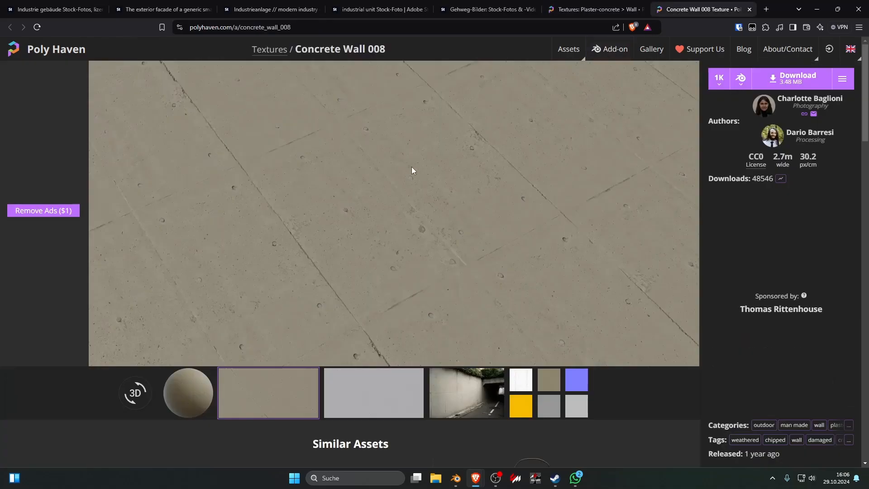
left_click(465, 6)
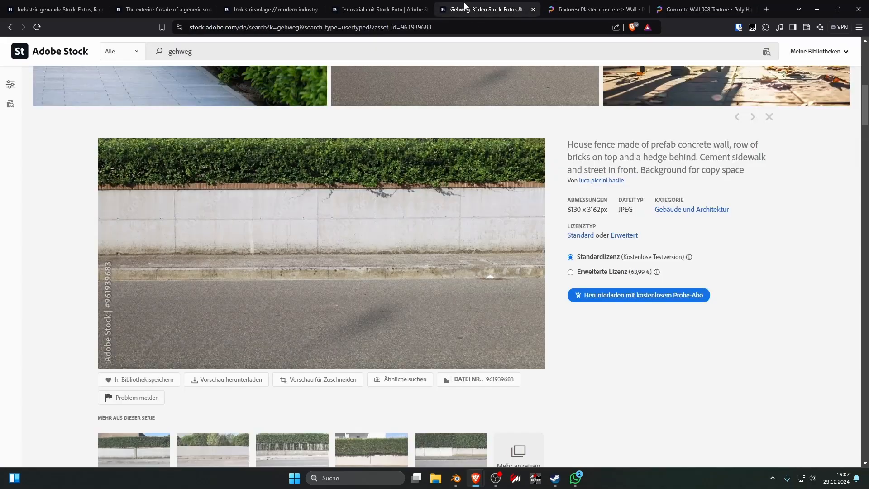
left_click(689, 6)
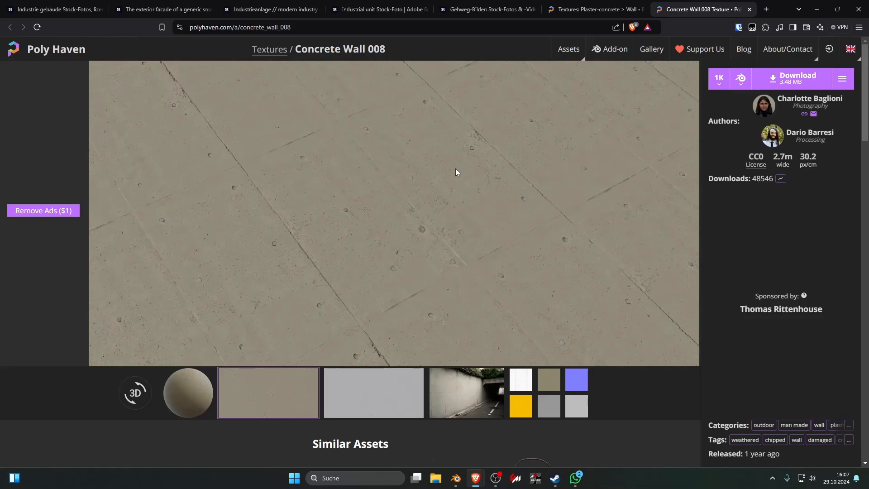
left_click(466, 393)
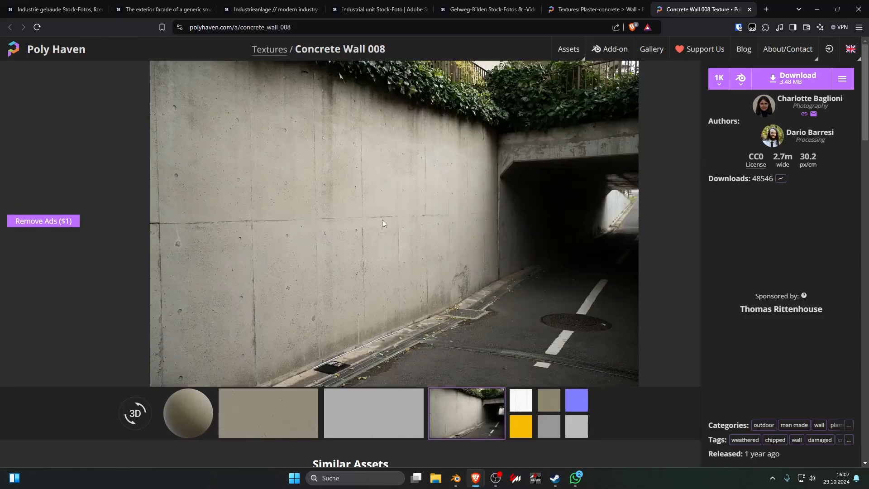
- Download the Concrete Wall 008 texture at 4K resolution as a Blender file
left_click(719, 78)
left_click(719, 123)
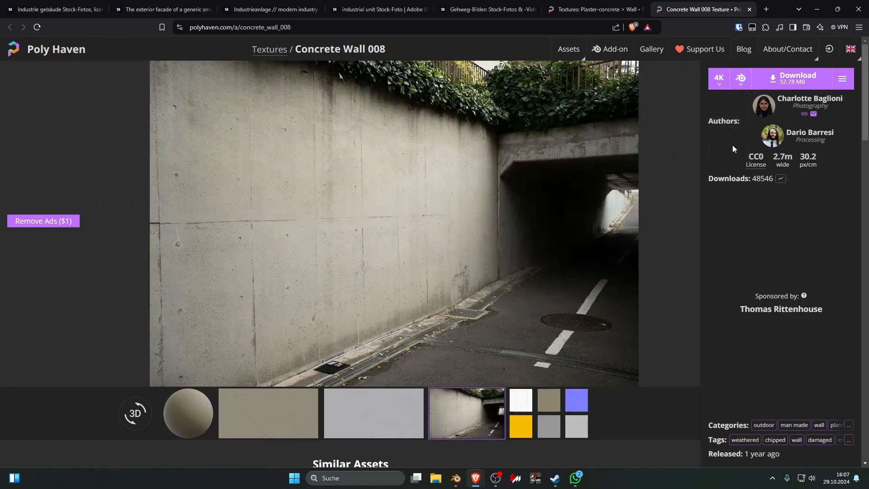
left_click(792, 78)
left_click(347, 227)
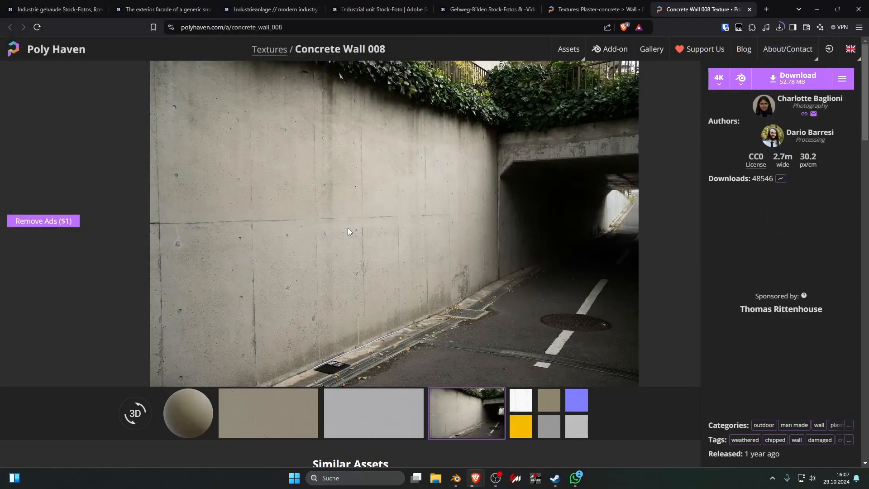
- Switch to Blender and add a plane mesh at the world origin
left_click(456, 478)
key("shift+a")
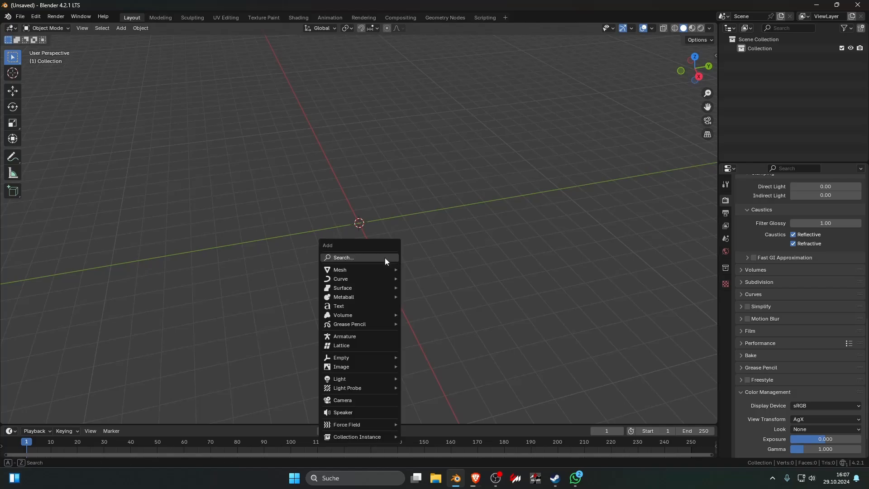
mouse_move(376, 270)
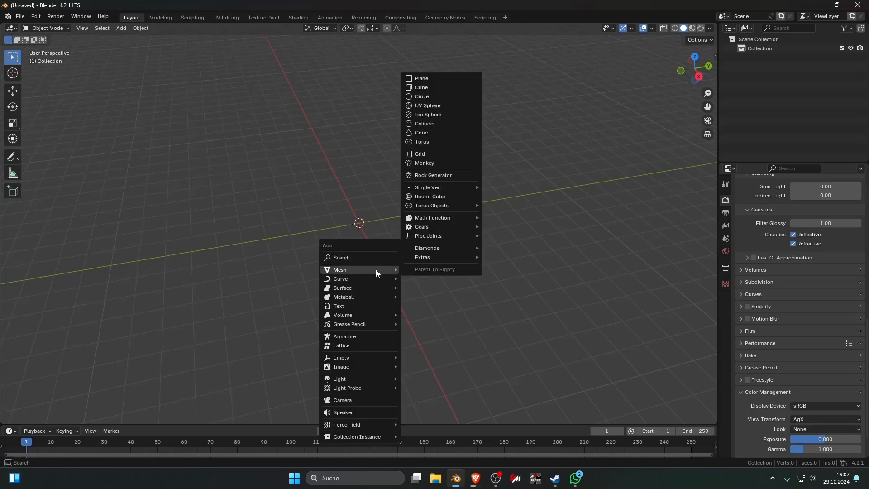
left_click(433, 78)
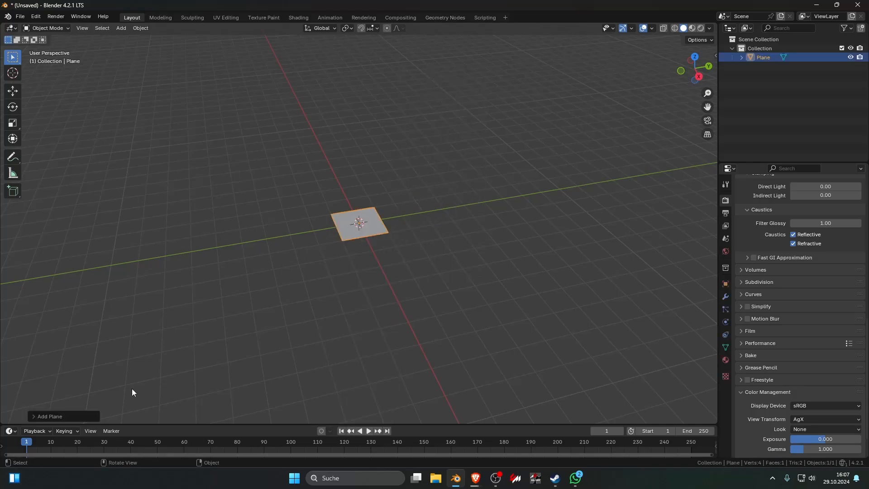
- Check the concrete wall reference photo and set the plane's Y dimension to 1.5 m
left_click(715, 57)
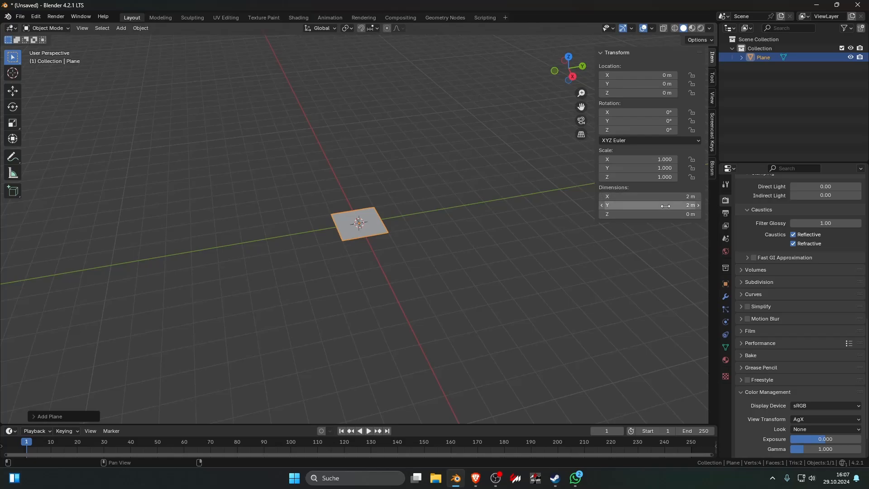
key("alt+Tab")
left_click(481, 9)
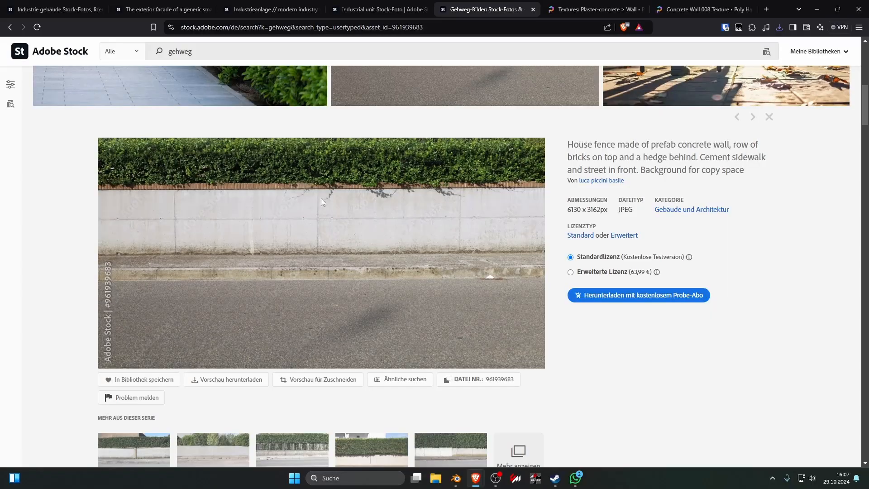
key("alt+Tab")
left_click(646, 204)
type("1.")
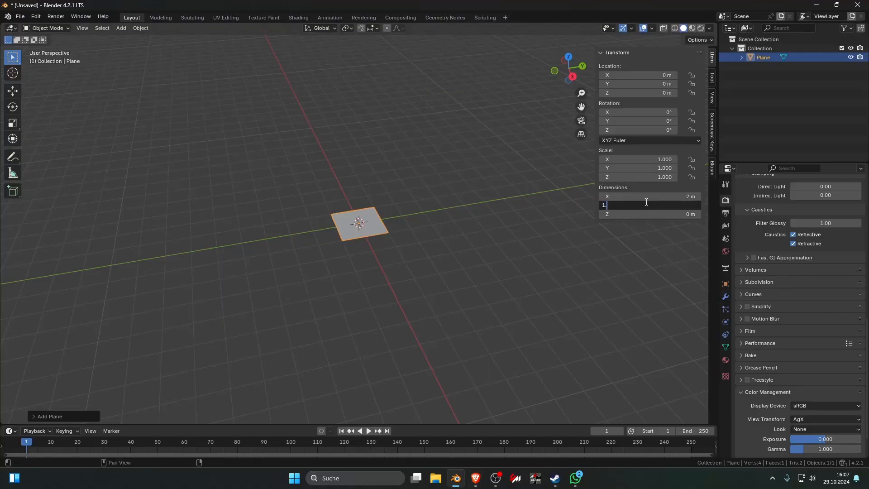
type("5")
key("Return")
- Set the plane's X dimension to 1.5 m
left_click(649, 197)
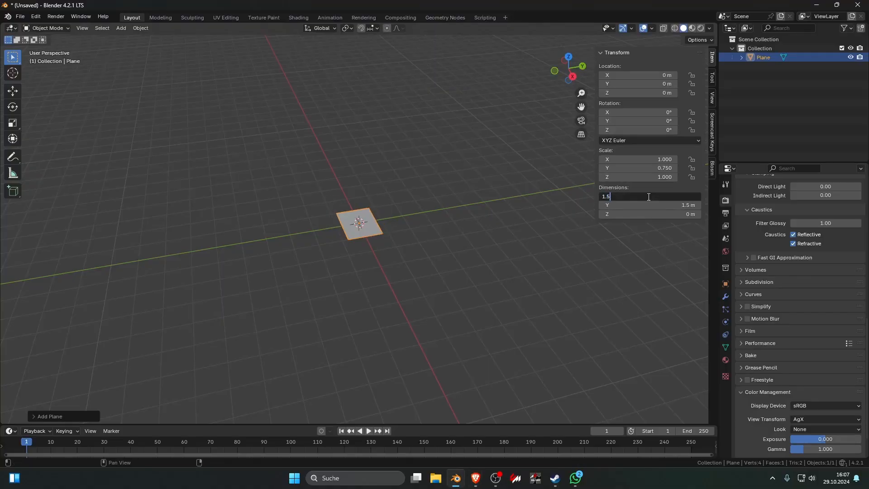
type("1.5")
key("Return")
- Stretch the plane into a long strip with dimensions of 50 m in X and 1.5 m in Y
key("KP_7")
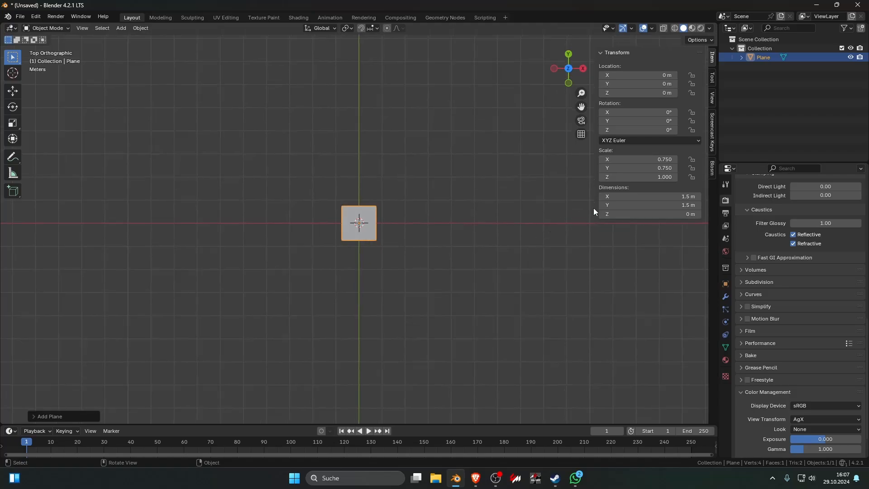
mouse_move(643, 206)
left_mouse_down()
mouse_move(678, 197)
mouse_move(647, 197)
left_mouse_up()
left_click(643, 206)
type("1.5")
key("Return")
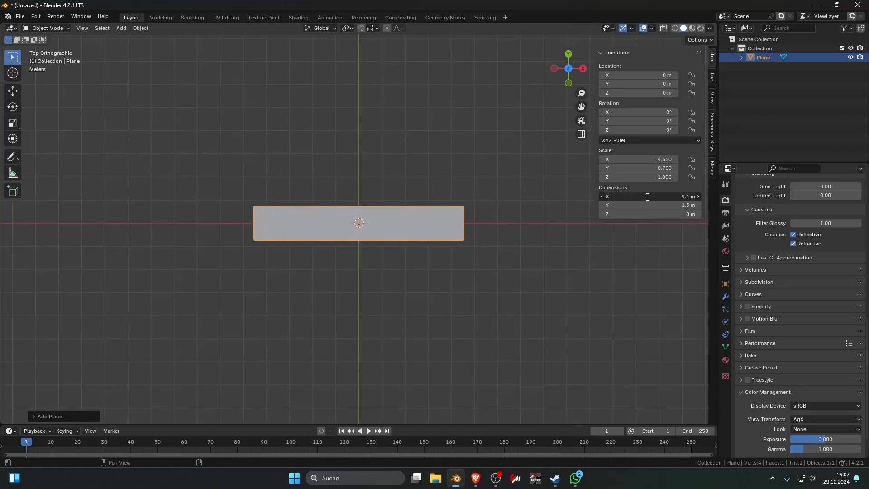
left_click(647, 197)
type("50")
key("Return")
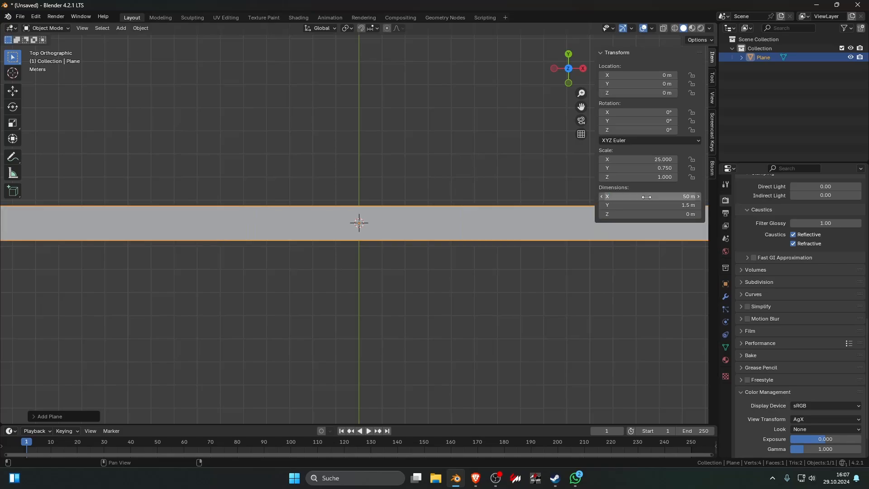
- Apply the object transform of the 50 m long plane
scroll(422, 250, "down", 5)
left_click(420, 229)
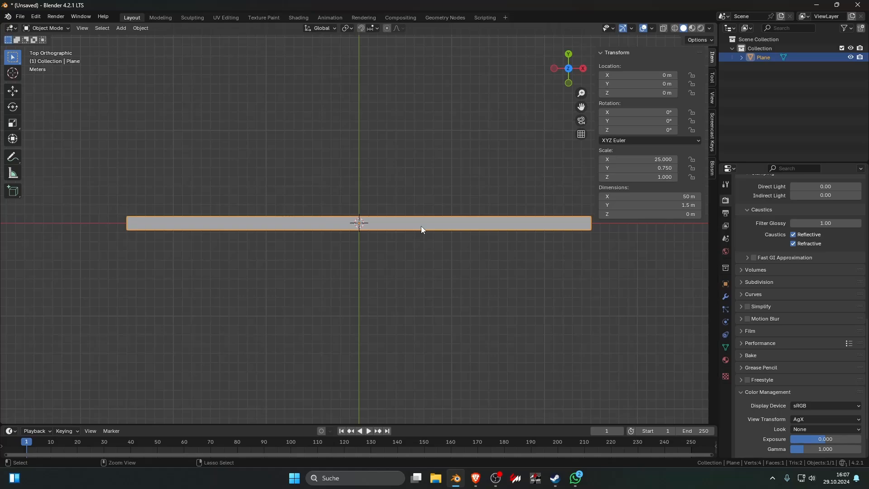
key("ctrl+a")
left_click(409, 243)
- Turn on the Screencast Keys overlay in the 3D viewport
left_click(710, 132)
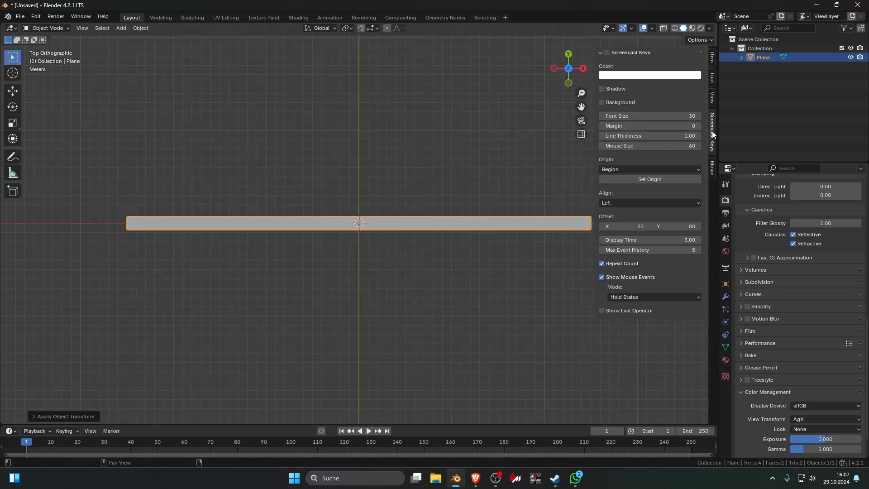
left_click(606, 52)
left_click(398, 134)
- Repeat the Apply command on the plane, leaving it deselected with the sidebar hidden
left_click(390, 218)
key("ctrl+a")
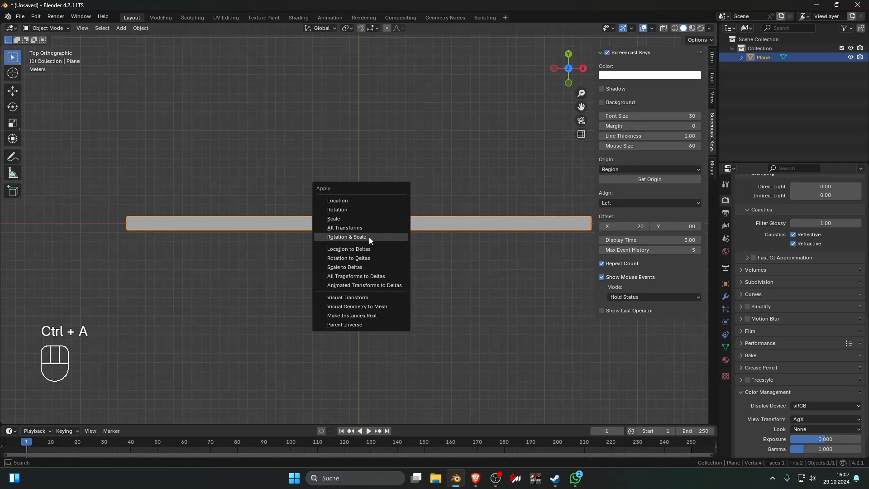
left_click(345, 209)
left_click(384, 207)
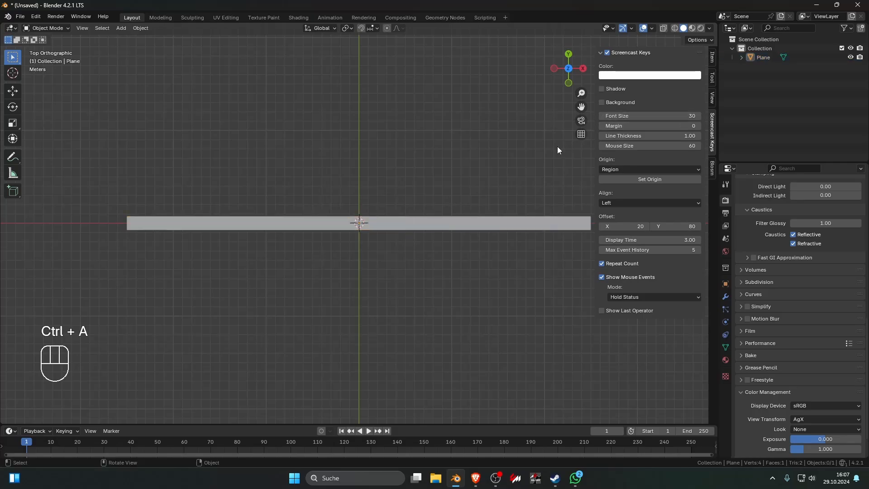
key("n")
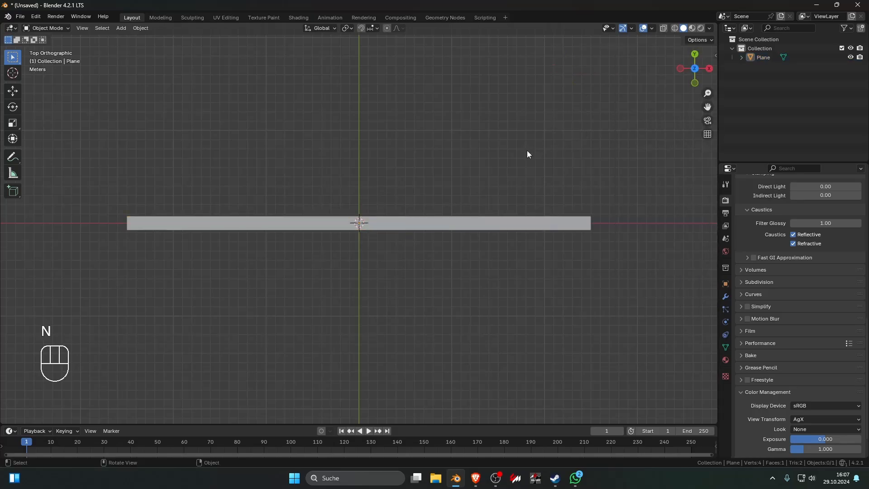
- Set the viewport to Material Preview and turn the timeline area, enlarged upward, into a Shader Editor
left_click(692, 28)
scroll(474, 216, "up", 2)
middle_click_drag(455, 215, 484, 211, "shift")
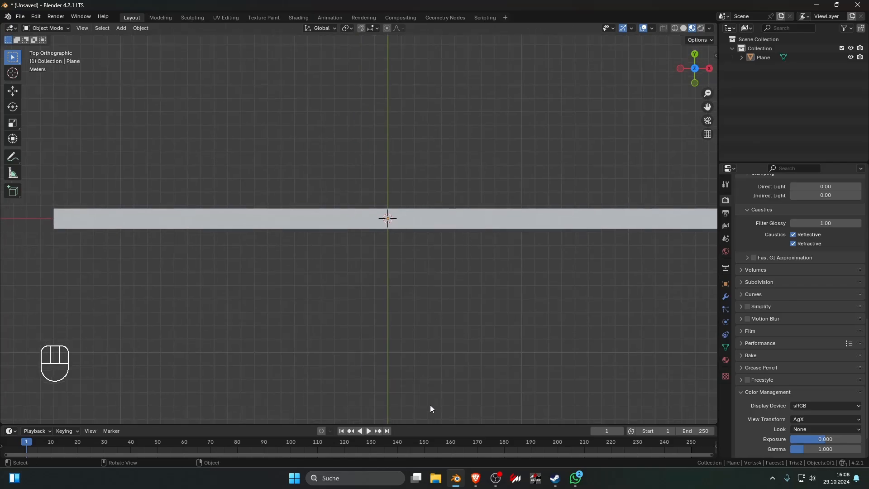
left_click_drag(435, 426, 437, 309)
left_click(10, 313)
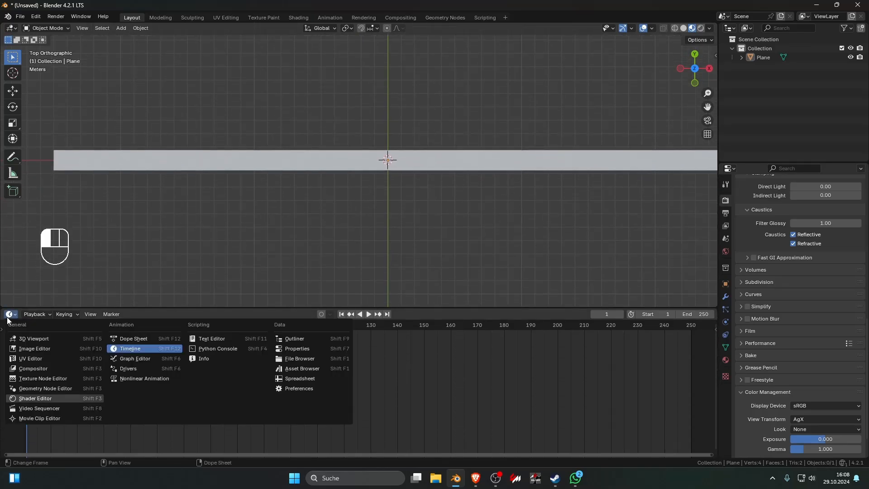
left_click(27, 398)
- Create a new material on the plane and name it concretewall
left_click(376, 314)
left_click(359, 314)
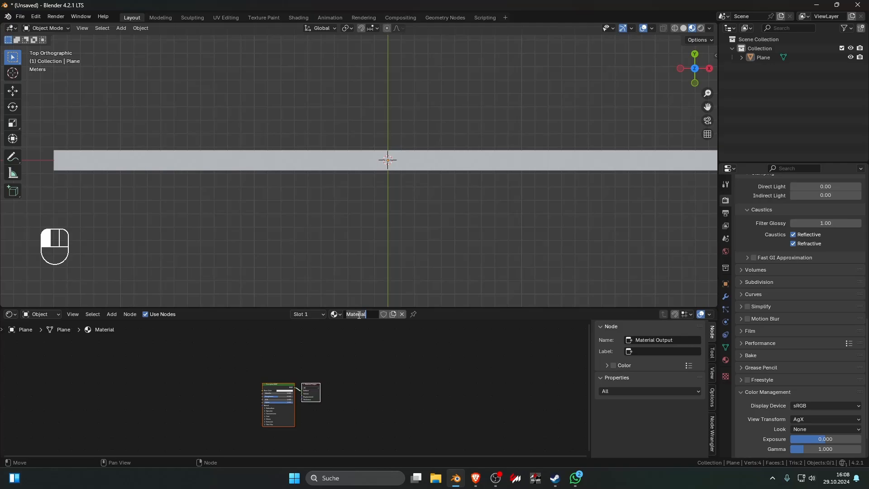
type("concretewall")
key("Return")
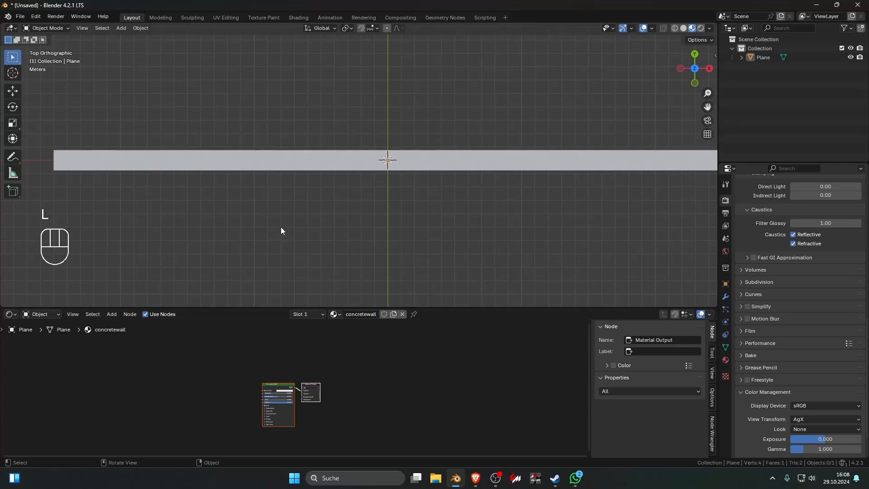
- Extrude the whole plane along the Z axis into a solid about 0.49 m thick
middle_click_drag(281, 232, 403, 126)
scroll(393, 146, "up", 1)
middle_click_drag(388, 164, 398, 136, "shift")
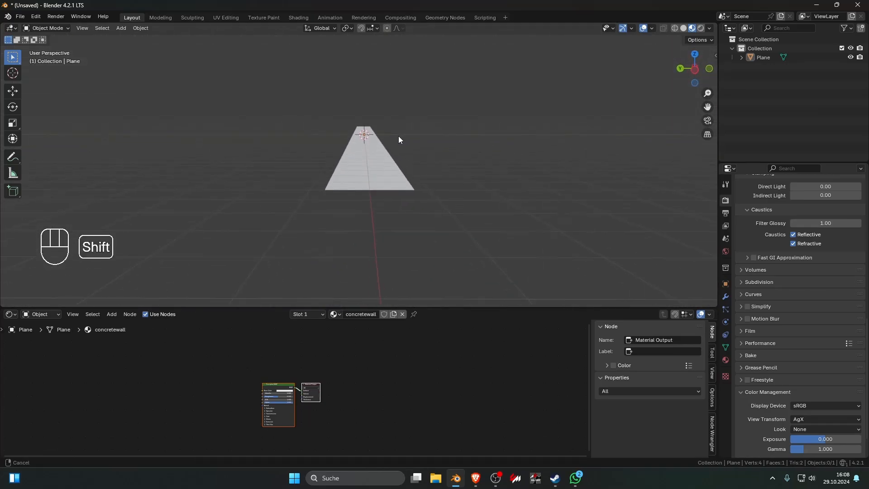
scroll(397, 138, "up", 1)
key("Tab")
key("a")
key("e")
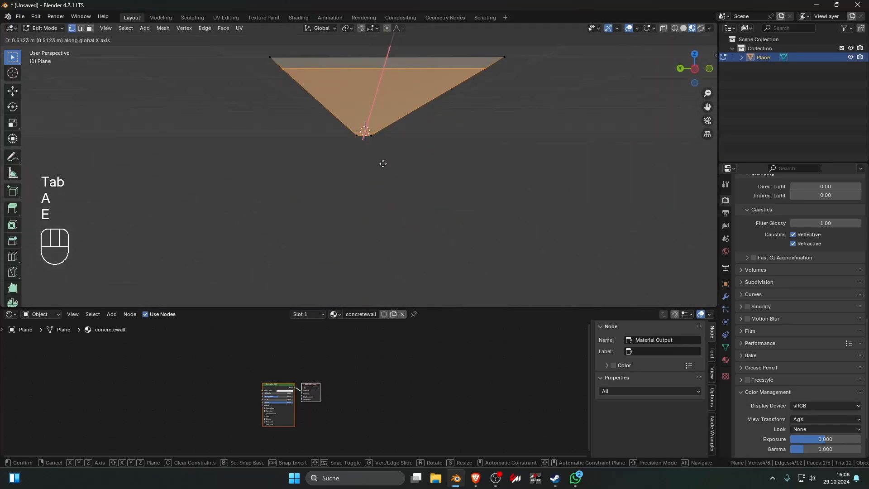
key("z")
left_click(381, 166)
- Rotate the entire mesh 90 degrees about the X axis so the wall stands upright
middle_click_drag(381, 167, 379, 170)
key("a")
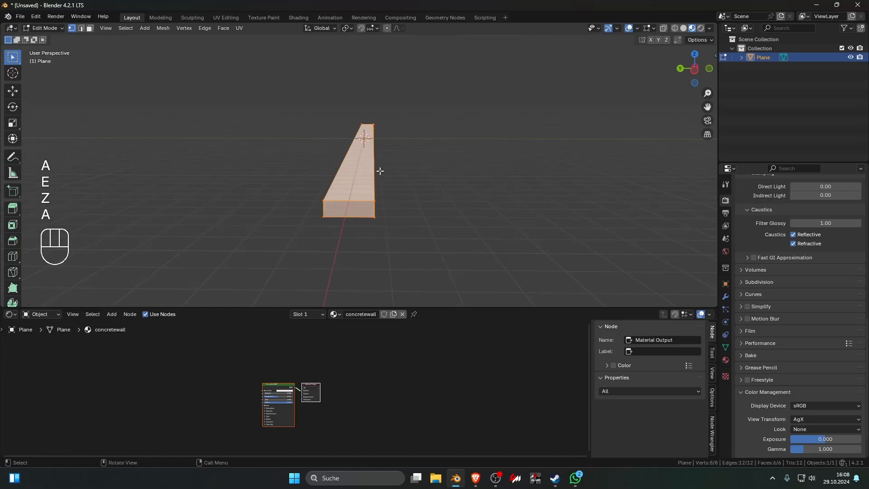
key("r")
key("x")
key("KP_9")
key("KP_0")
key("KP_Enter")
- In front view, move the wall mesh up along Z until its bottom edge sits on the ground line at the origin
key("KP_3")
key("KP_1")
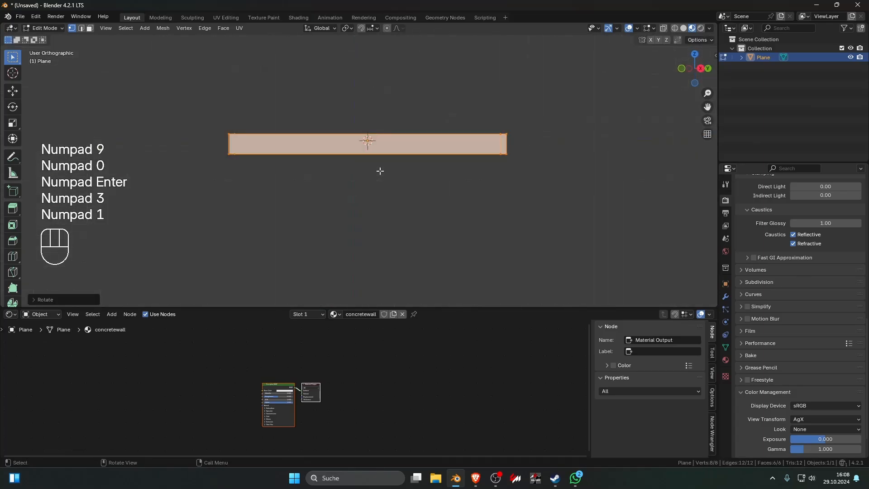
key("KP_Decimal")
scroll(376, 177, "up", 7)
key("g")
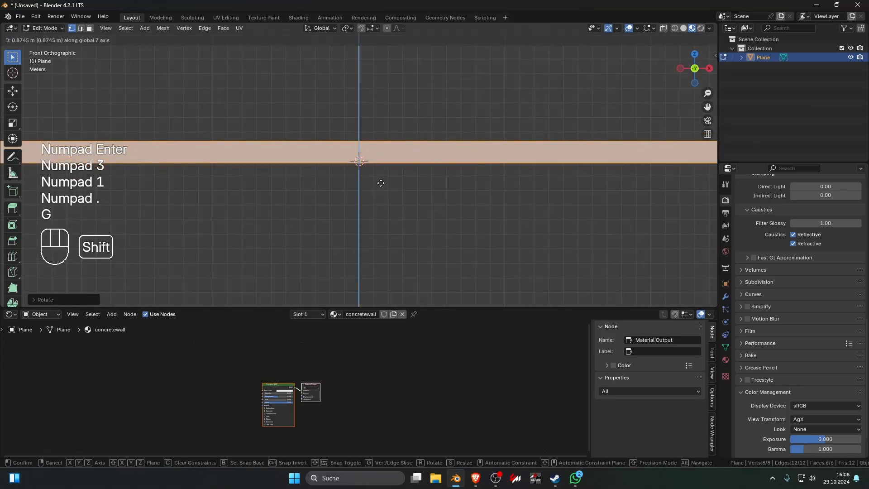
left_click(382, 182, "shift")
scroll(381, 182, "up", 8)
scroll(378, 196, "up", 5)
middle_click_drag(382, 183, 402, 155, "shift")
key("g")
left_click(376, 180)
scroll(376, 181, "down", 10)
- Bevel all edges of the wall by about 0.03 m with three segments
key("Tab")
left_click(325, 185)
key("Tab")
key("a")
key("ctrl+b")
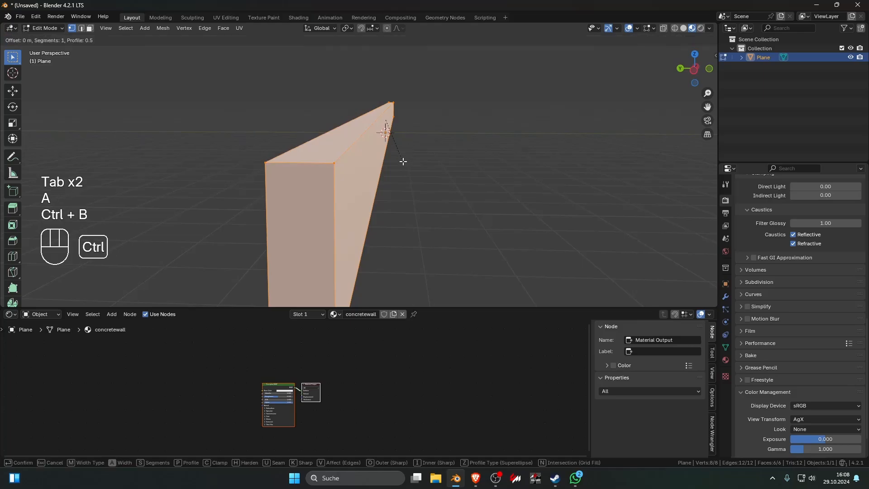
scroll(406, 167, "up", 1)
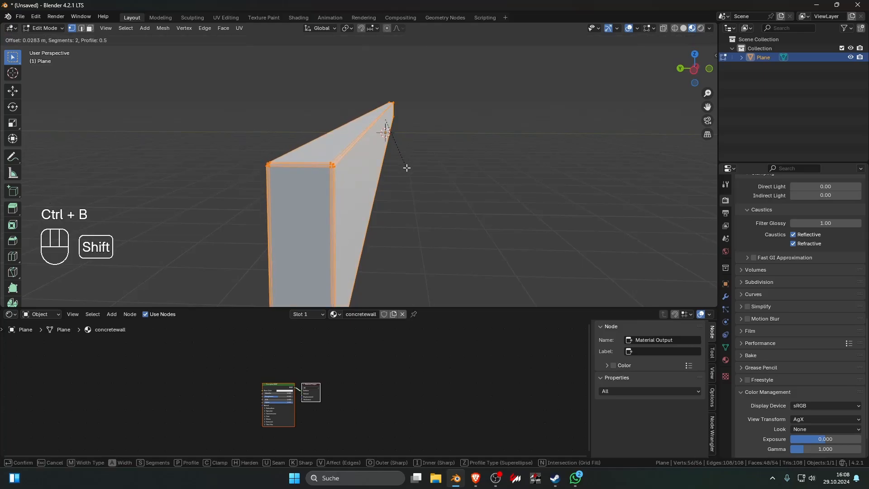
scroll(407, 168, "up", 1)
left_click(408, 169)
- Apply Shade Smooth to the wall in Object Mode and deselect it
key("Tab")
right_click(338, 186)
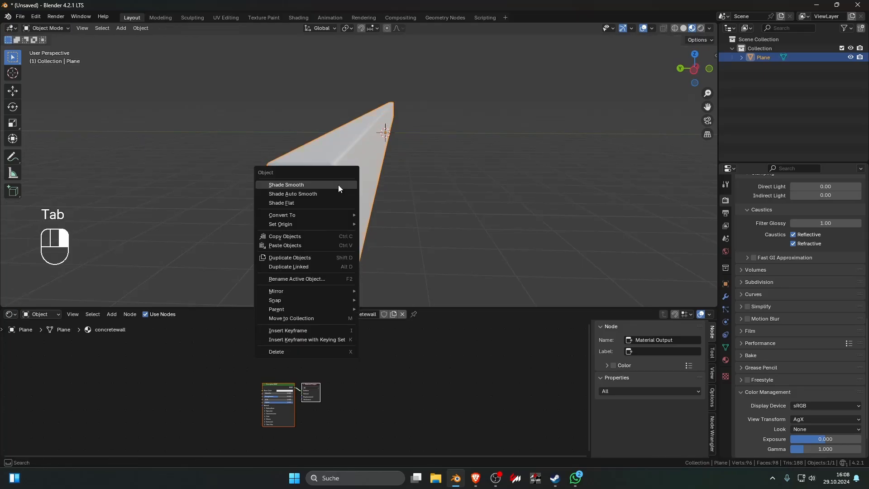
left_click(338, 186)
left_click(429, 194)
middle_click_drag(429, 194, 349, 191)
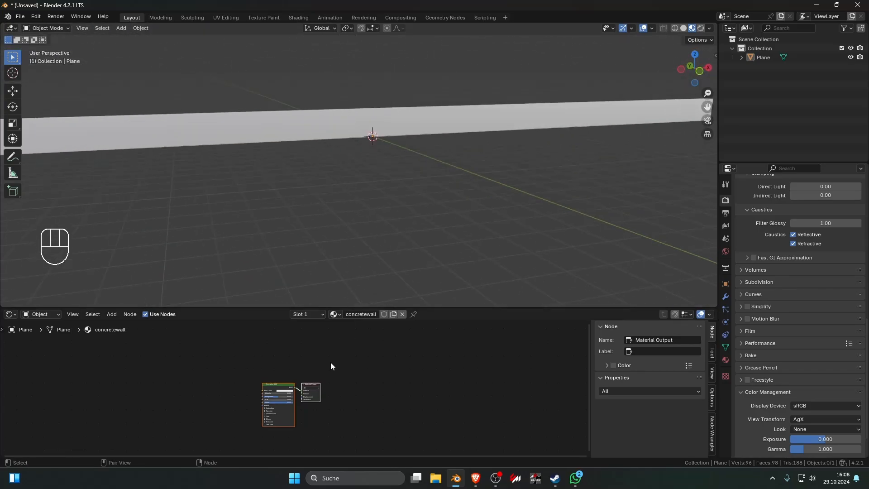
- Maximize the Shader Editor around the concretewall material's Principled BSDF and Material Output nodes
middle_click_drag(330, 361, 381, 351)
key("ctrl+space")
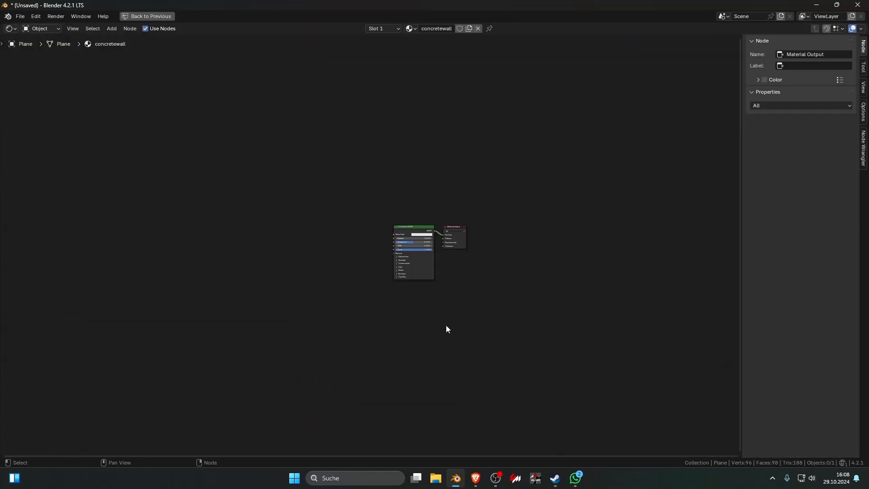
scroll(446, 324, "up", 6)
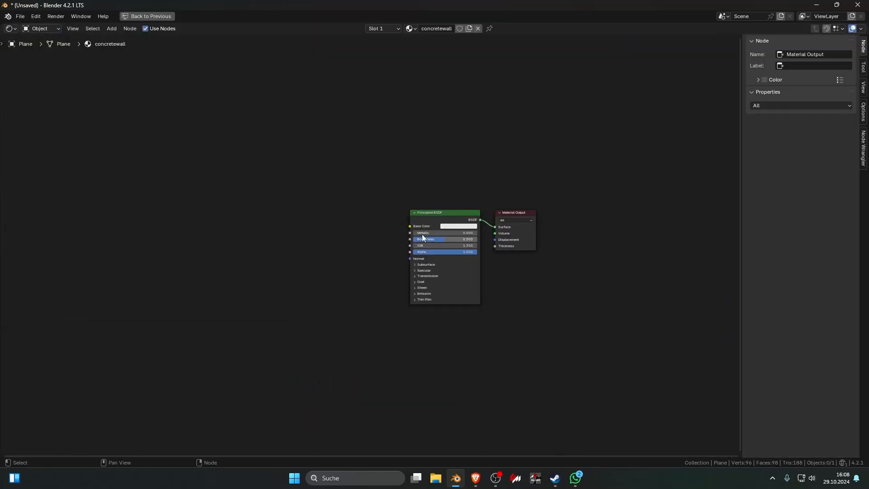
- Switch to File Explorer, extract the concrete_wall_008_4k.blend archive in Downloads into its own folder with 7-Zip, and return to Blender
left_click(472, 483)
left_click(546, 426)
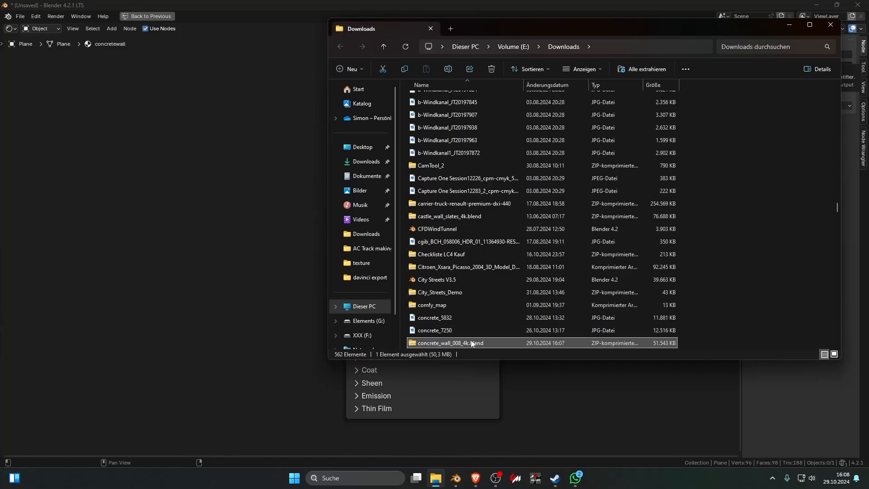
right_click(472, 344)
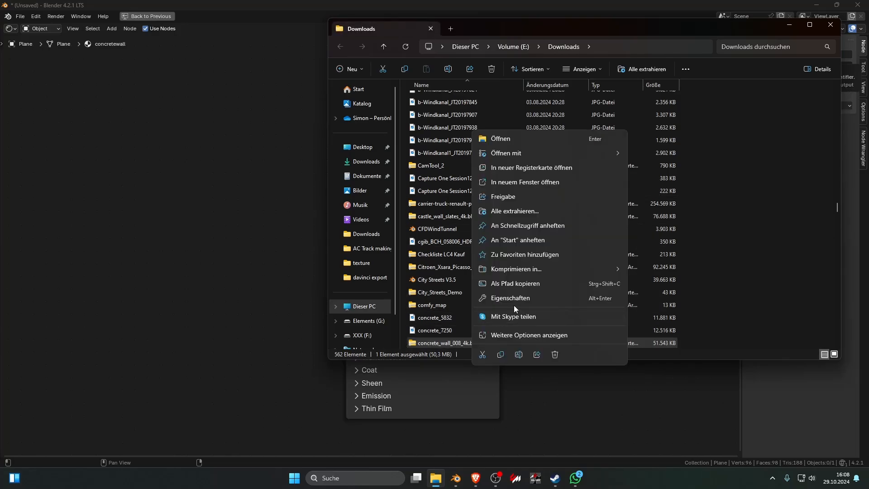
left_click(514, 335)
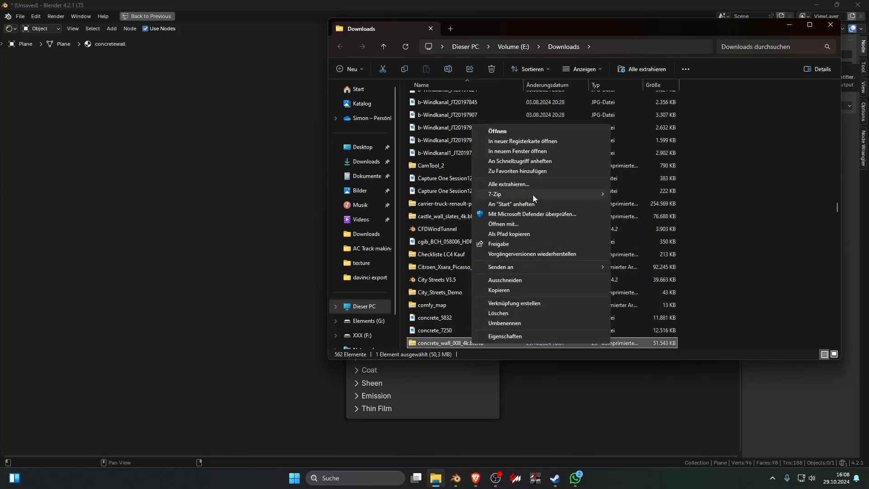
mouse_move(533, 194)
left_click(677, 232)
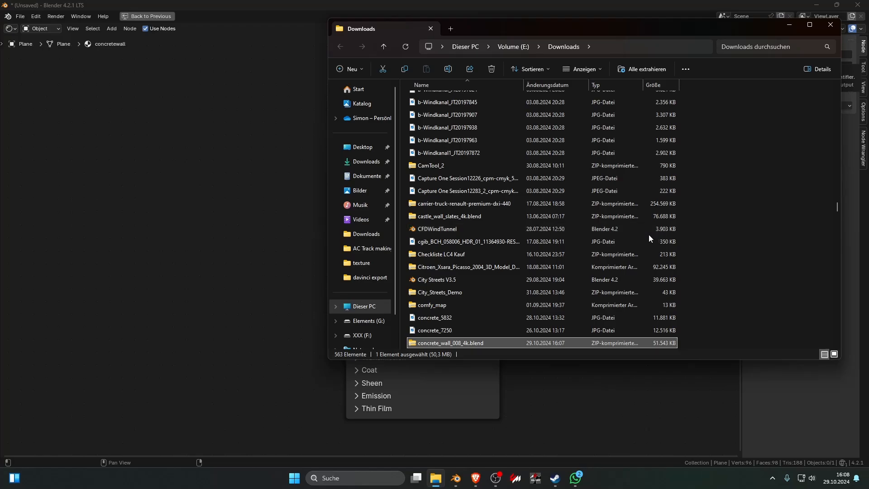
left_click(260, 270)
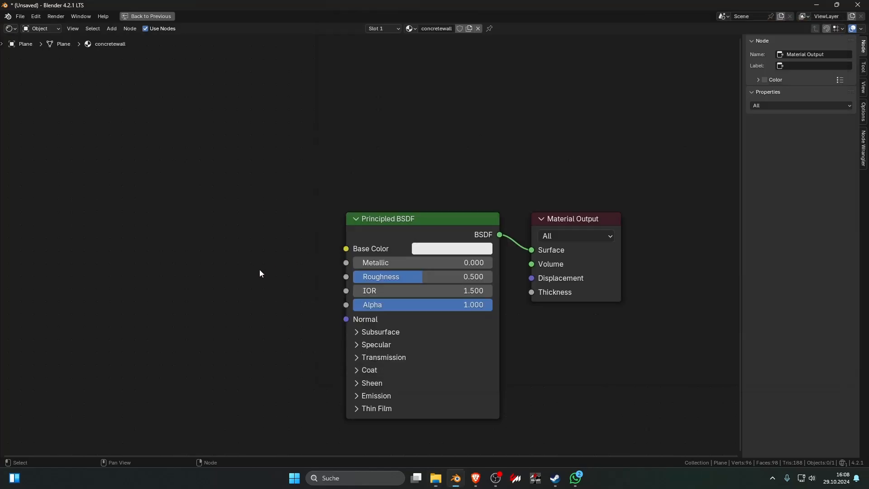
- Run Principled Texture Setup on the Principled BSDF with all maps from the concrete_wall_008_4k.blend textures folder in Downloads
key("ctrl+shift+t")
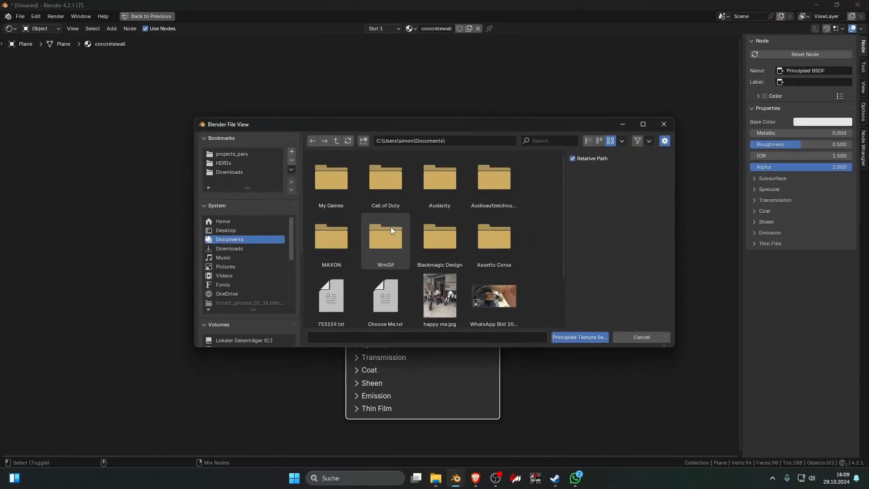
left_click(229, 154)
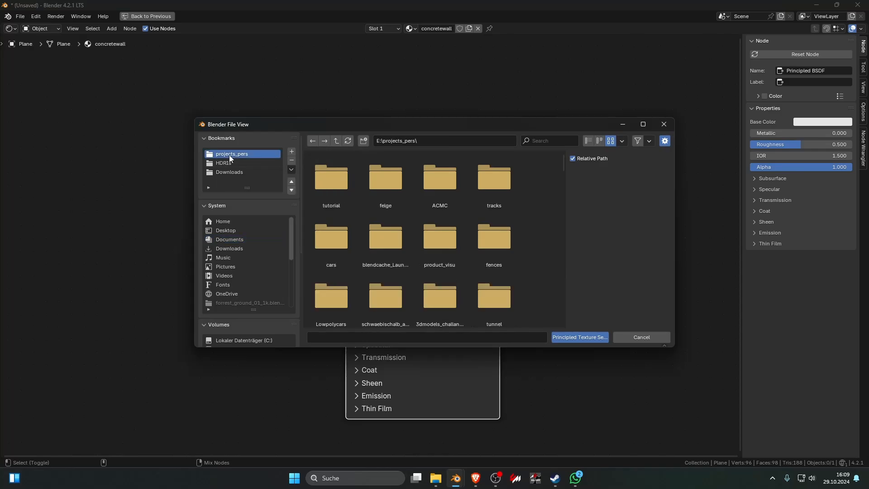
left_click(228, 172)
double_click(326, 178)
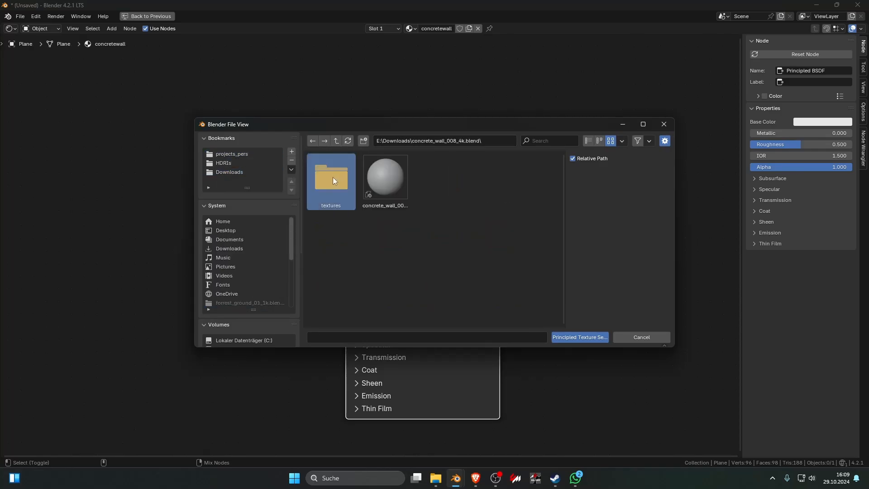
double_click(332, 177)
key("a")
left_click(580, 337)
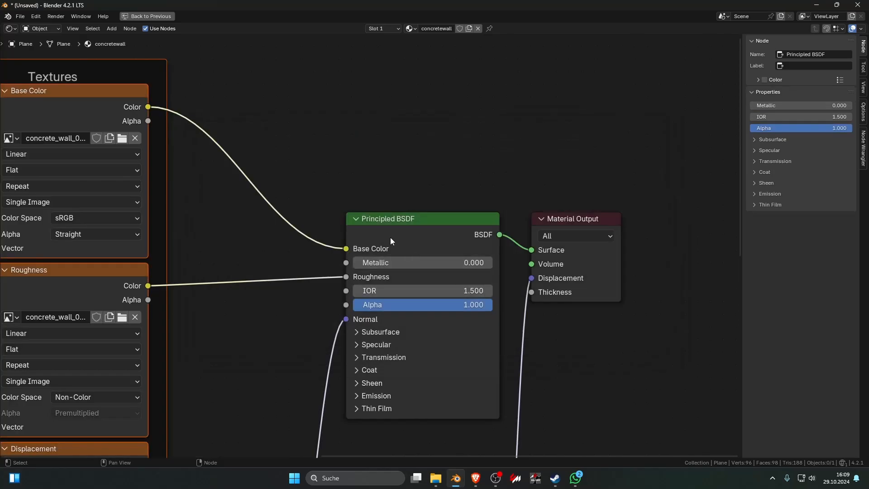
scroll(390, 237, "down", 5)
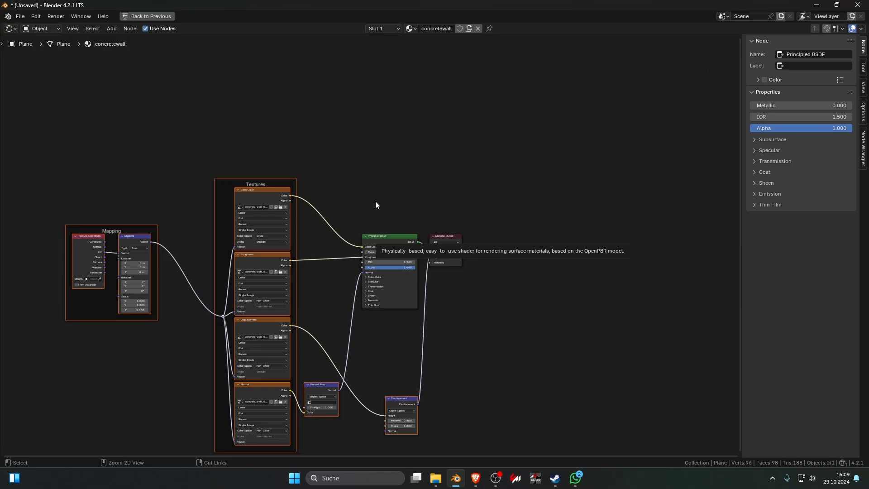
- Restore the split layout, select the wall and enter Edit Mode on it
key("ctrl+space")
middle_click_drag(375, 200, 446, 199)
left_click(380, 187)
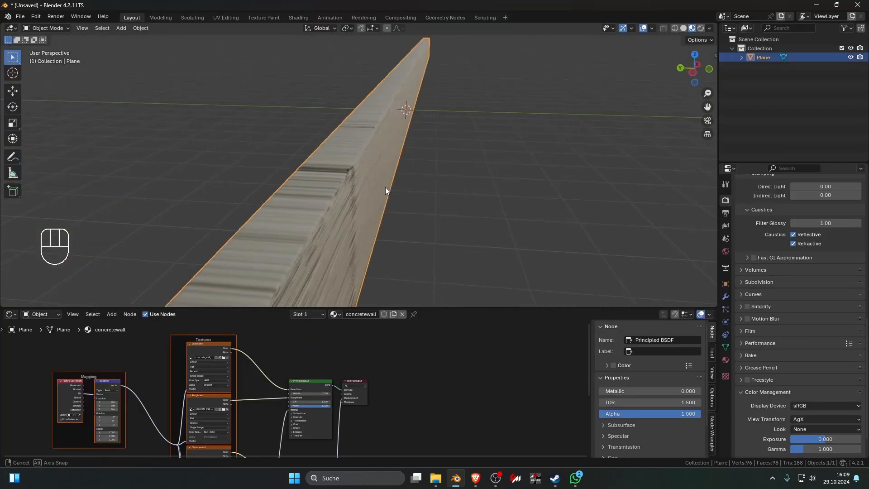
middle_click_drag(385, 187, 357, 170)
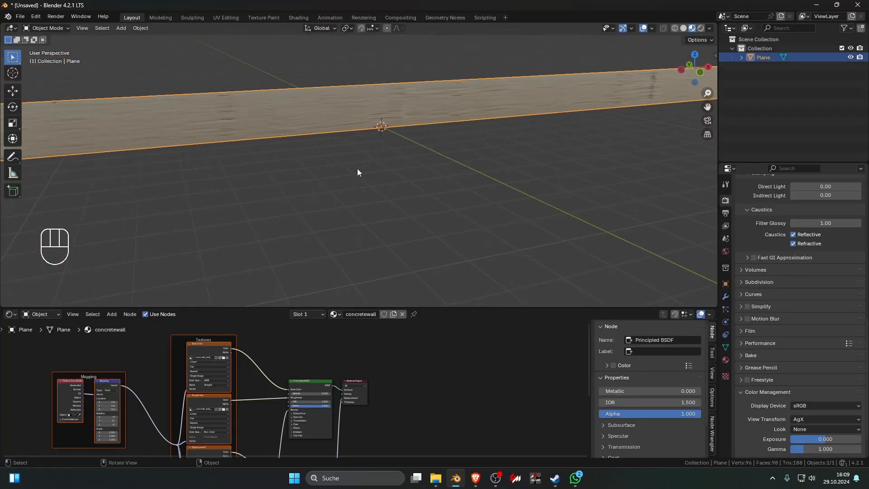
key("Tab")
- Try a standard UV Unwrap on the whole wall mesh
key("u")
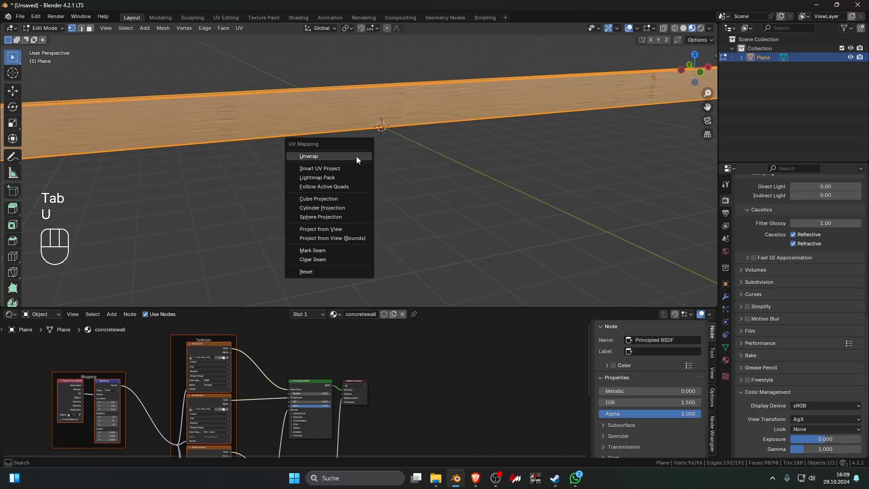
key("u")
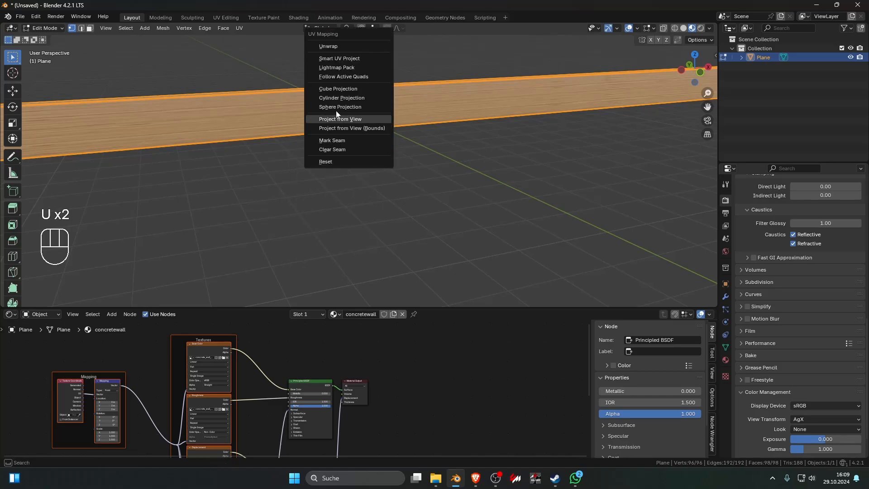
left_click(318, 41)
mouse_move(355, 107)
middle_mouse_down()
mouse_move(508, 112)
mouse_move(381, 101)
mouse_move(361, 107)
middle_mouse_up()
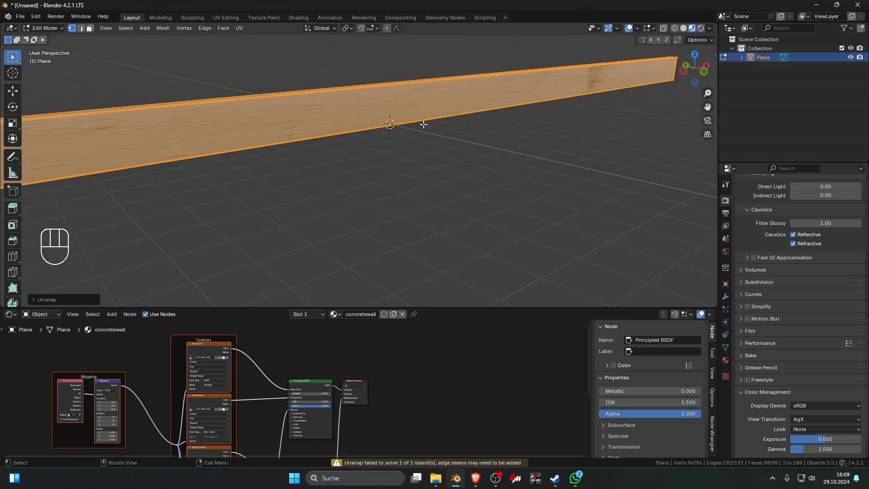
- Apply Smart UV Project with its default settings to the whole wall, then leave Edit Mode and deselect it
key("u")
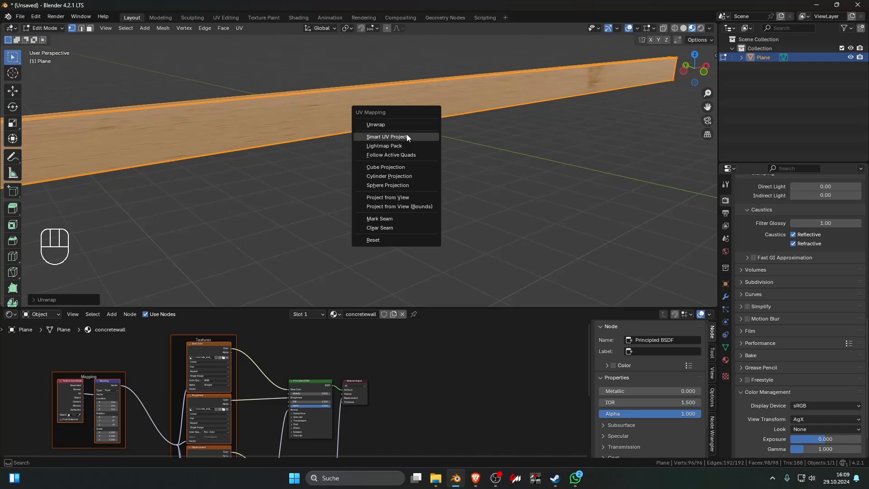
left_click(407, 136)
key("Return")
middle_click_drag(430, 178, 482, 175)
key("Tab")
left_click(479, 174)
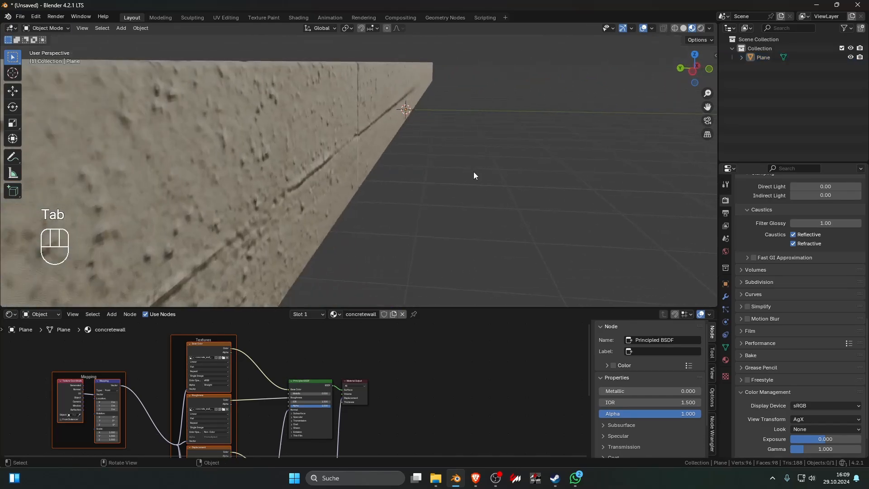
- Try feeding the Mapping node from the Texture Coordinate node's Object output and inspect the texture on the wall
scroll(237, 368, "up", 2)
key("ctrl+space")
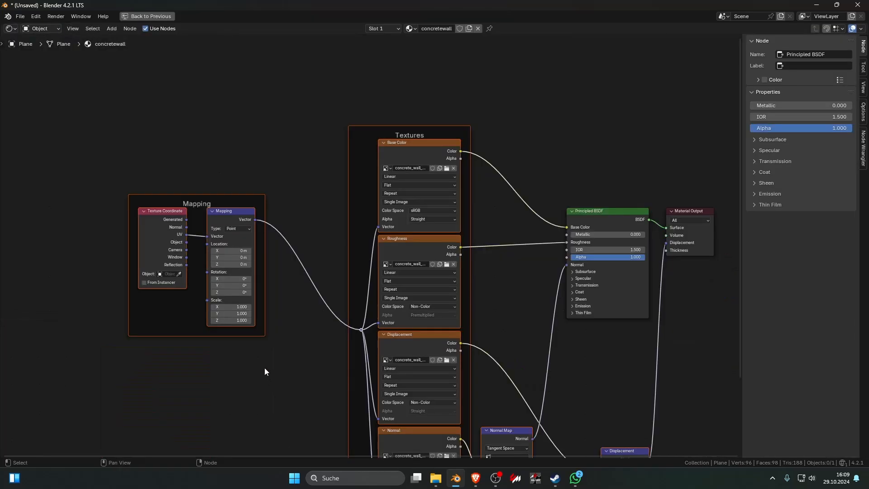
scroll(264, 368, "up", 5)
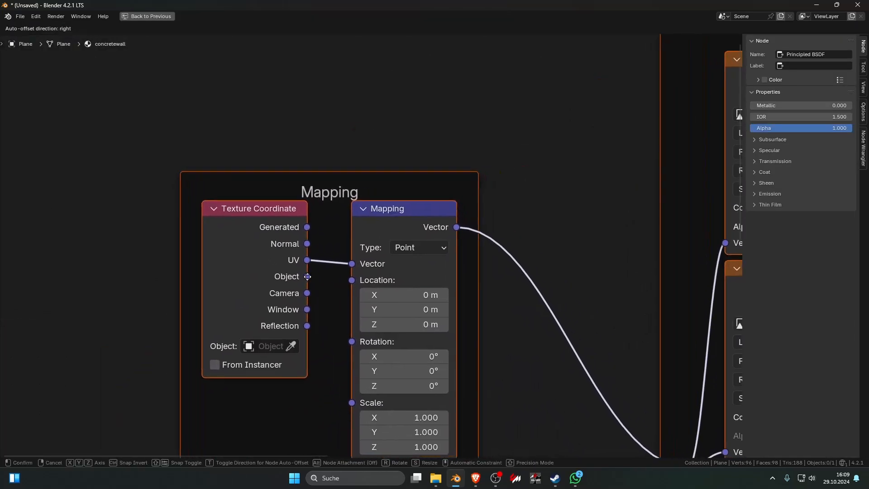
left_click_drag(304, 268, 349, 256)
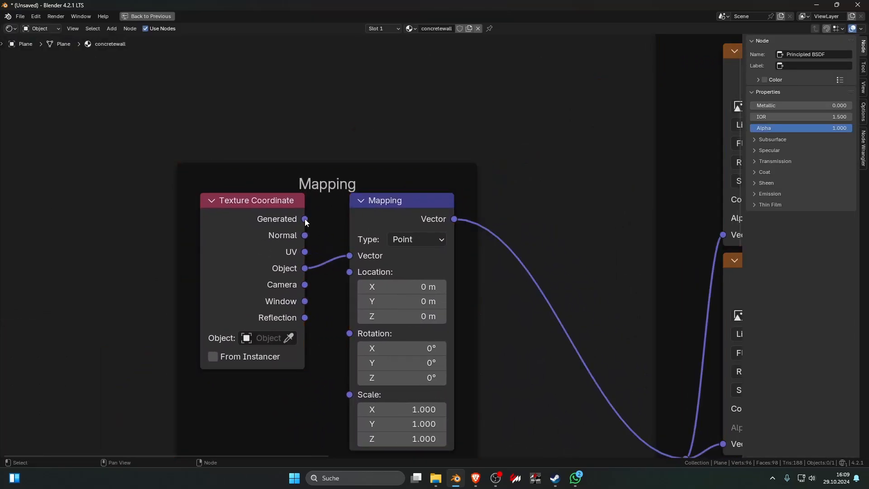
key("ctrl+space")
middle_click_drag(378, 232, 359, 231)
scroll(232, 373, "up", 1)
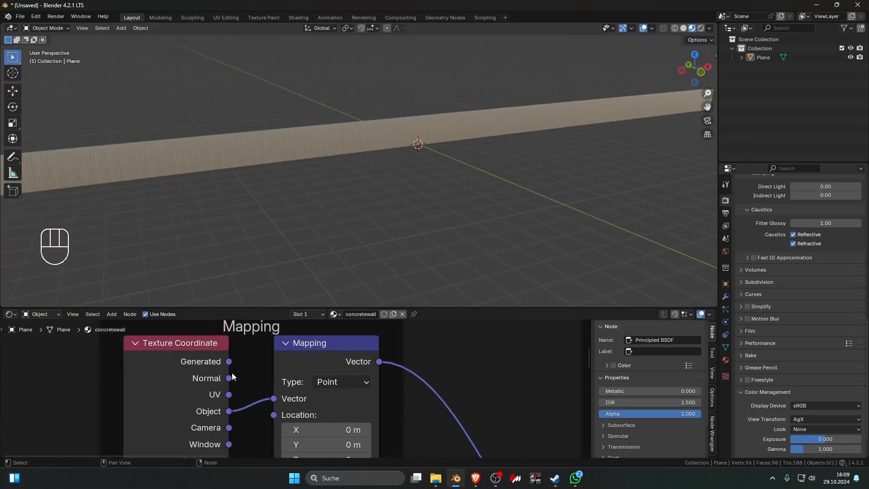
- Connect the Texture Coordinate node's Generated output to the Mapping node's Vector input and inspect the wall from its end
left_click_drag(229, 361, 279, 398)
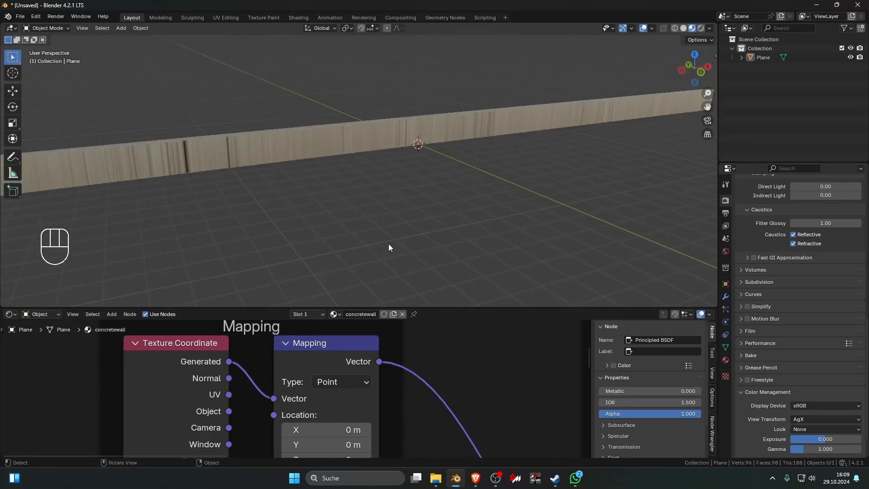
middle_click_drag(388, 244, 438, 242)
key("Tab")
key("Tab")
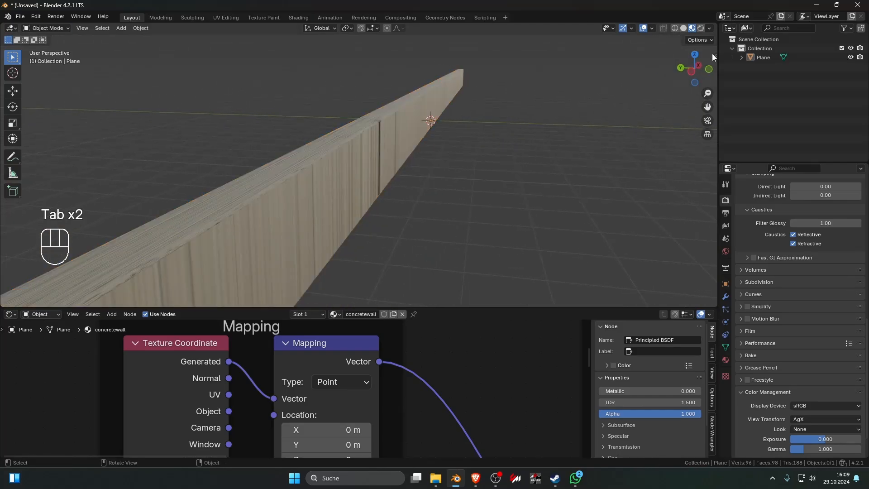
- Open the 3D viewport sidebar and select the wall to check its transform values and dimensions
left_click(714, 55)
left_click(311, 145)
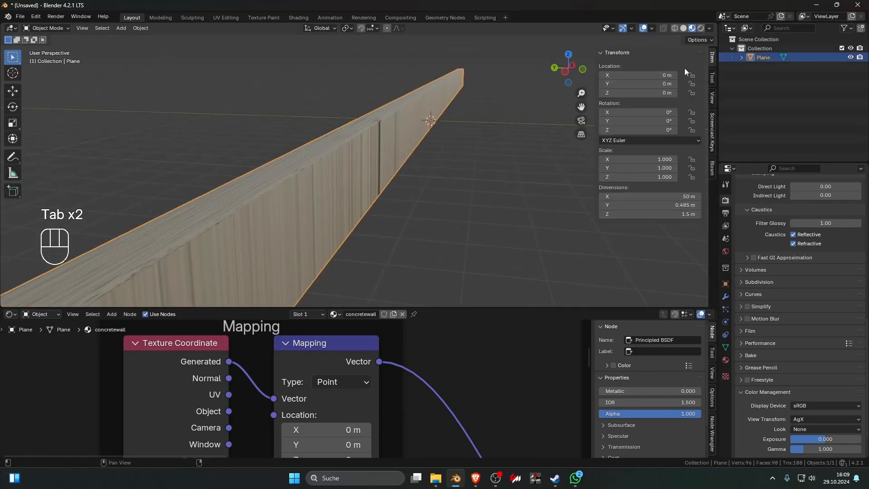
- Try unwrapping the whole wall with Unwrap and with Smart UV Project in Edit Mode
middle_click_drag(494, 154, 405, 143)
key("Tab")
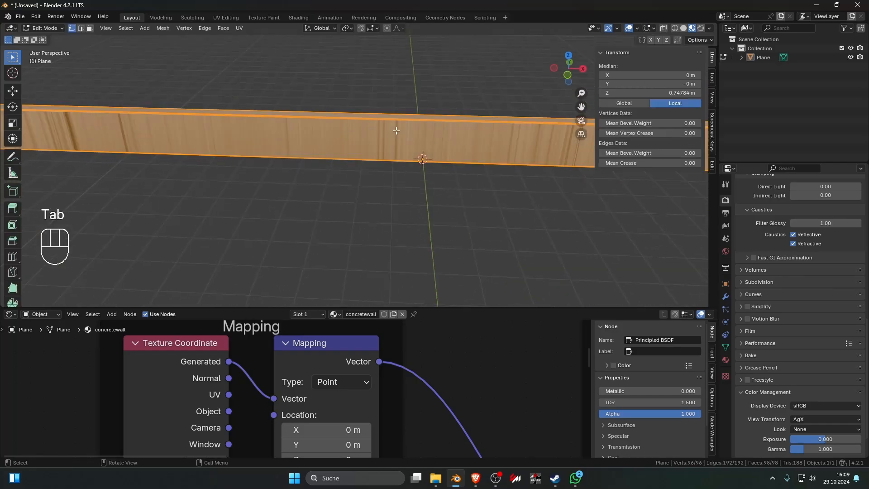
scroll(408, 145, "up", 2)
key("a")
key("u")
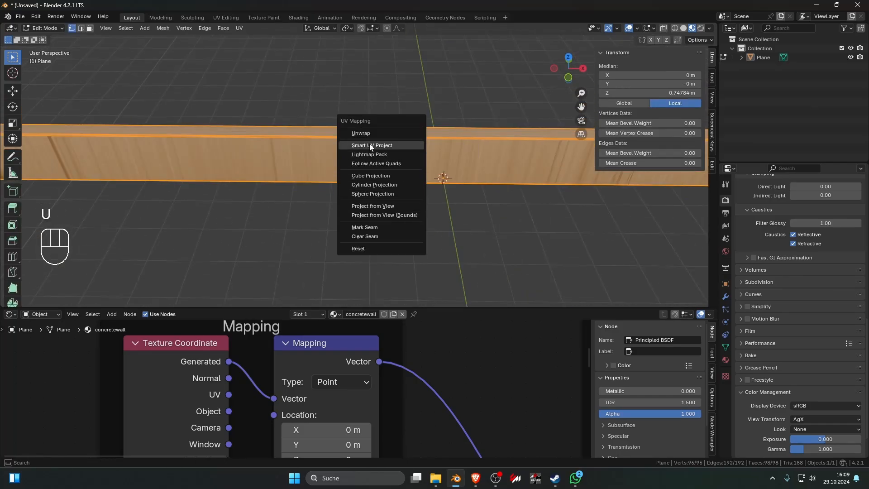
left_click(365, 132)
key("u")
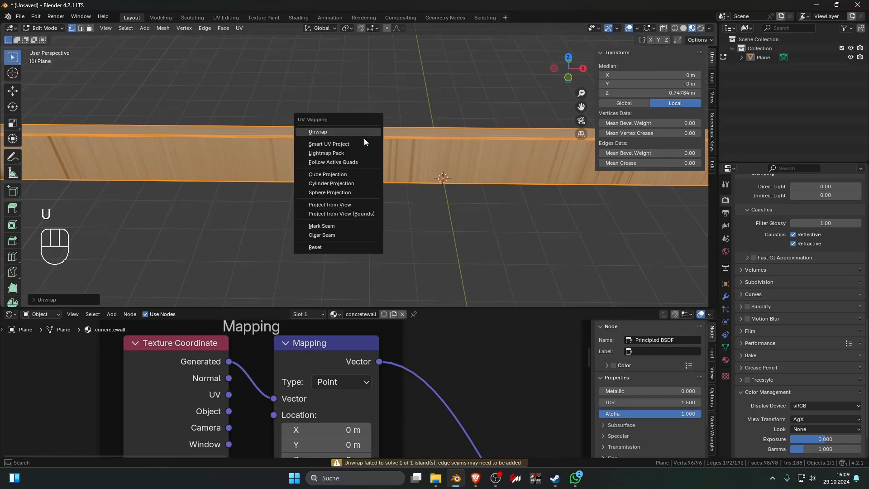
left_click(361, 144)
left_click(397, 229)
- Delete the long face on the underside of the wall in face select mode
middle_click_drag(397, 230, 414, 107)
key("3")
left_click(412, 117)
key("x")
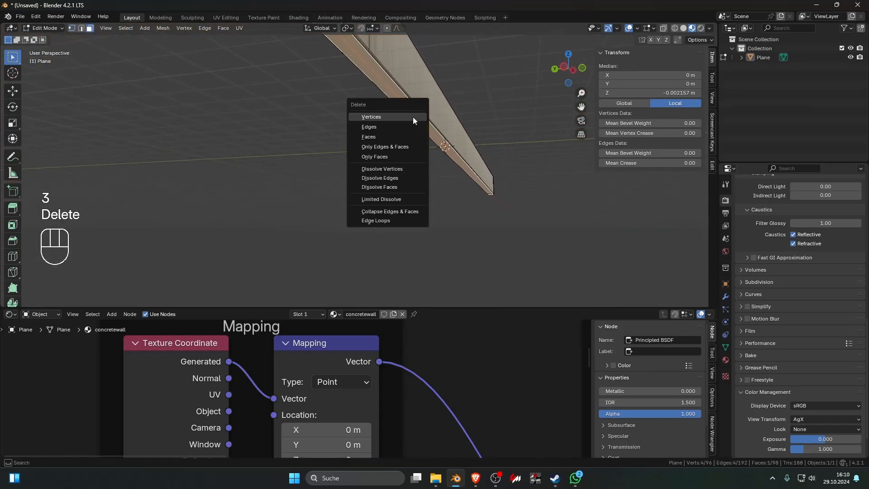
left_click(404, 136)
middle_click_drag(402, 117, 398, 132)
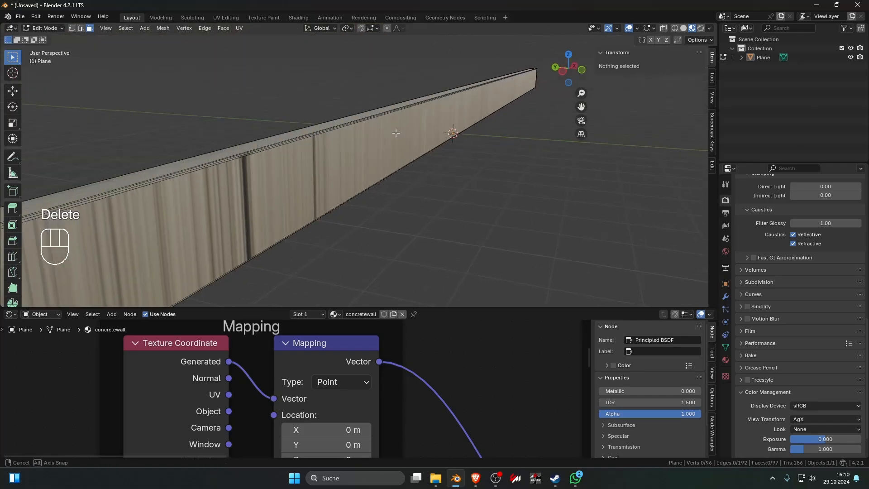
- Apply Smart UV Project with its default settings to all remaining faces of the wall
key("a")
key("u")
left_click(392, 132)
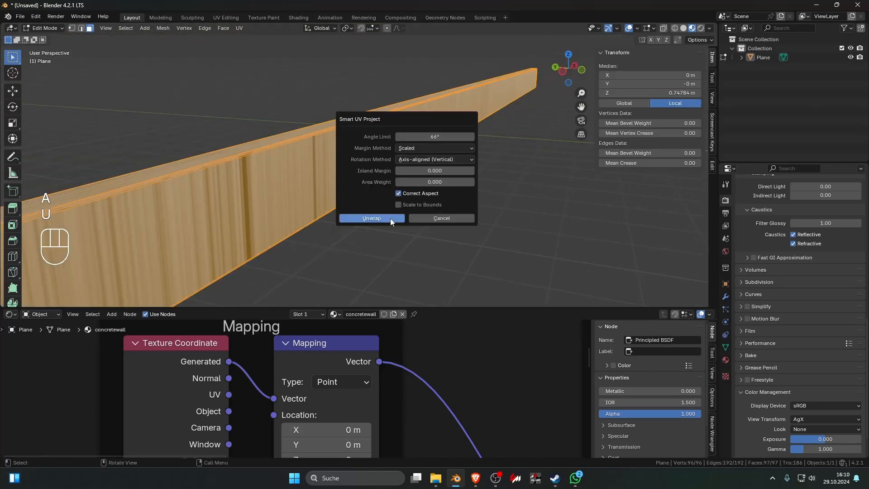
left_click(389, 218)
middle_click_drag(390, 218, 428, 190)
- Reset the UVs of the whole wall and reapply Smart UV Project with its default settings
key("u")
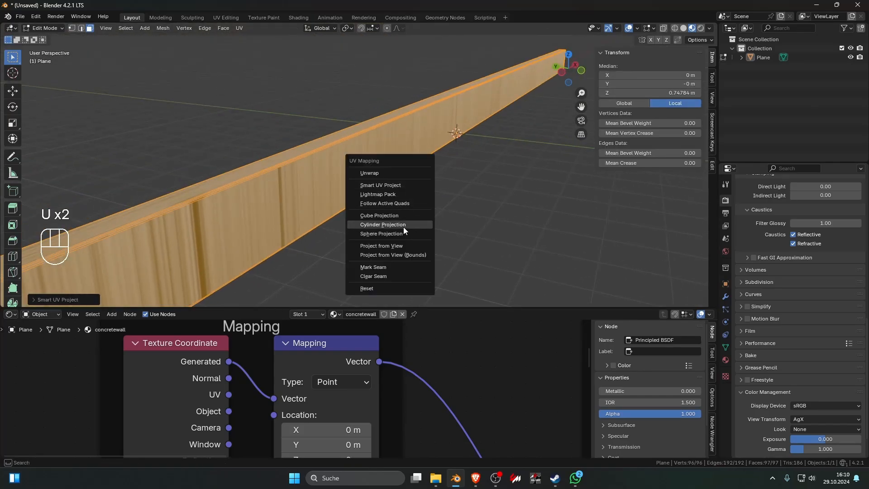
left_click(422, 288)
key("u")
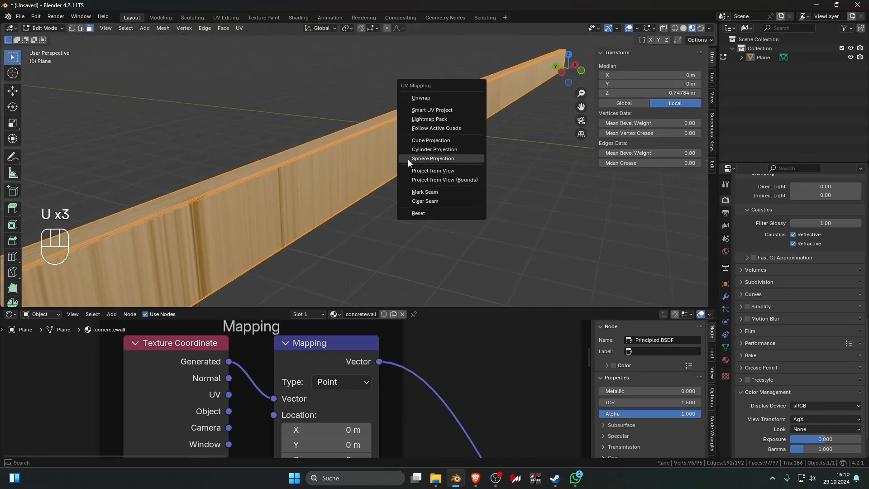
left_click(421, 110)
left_click(400, 193)
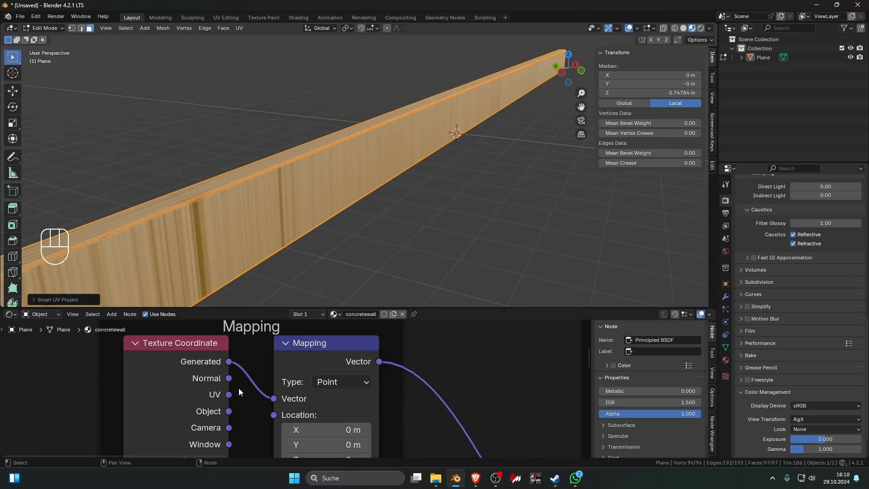
- Connect the Texture Coordinate node's UV output to the Mapping node's Vector input, then leave Edit Mode and inspect the wall
left_click_drag(230, 394, 271, 398)
key("Tab")
middle_click_drag(390, 196, 312, 287)
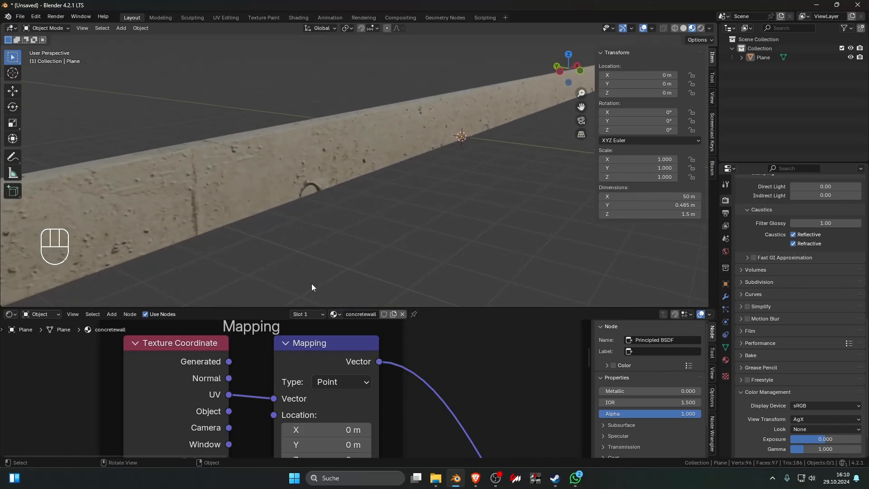
- Split the shader editor area vertically and change the new area to the UV Editor
right_click(86, 307)
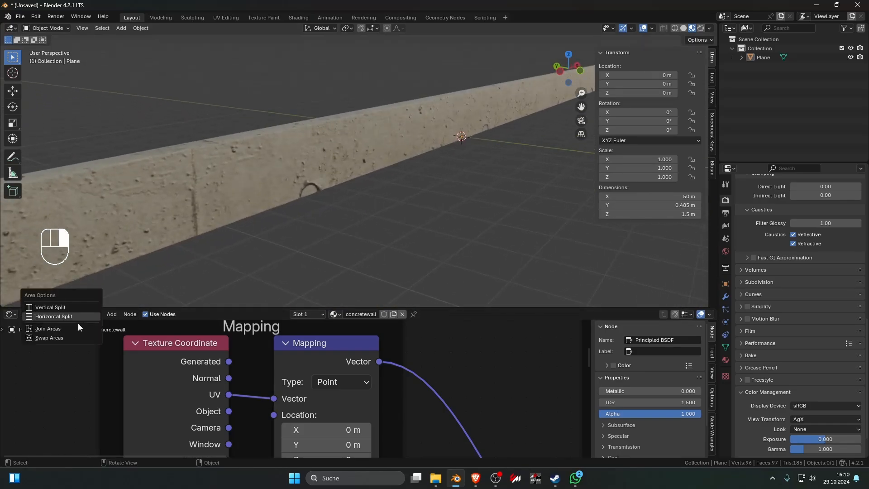
left_click(80, 308)
left_click(235, 327)
left_click(9, 315)
left_click(30, 358)
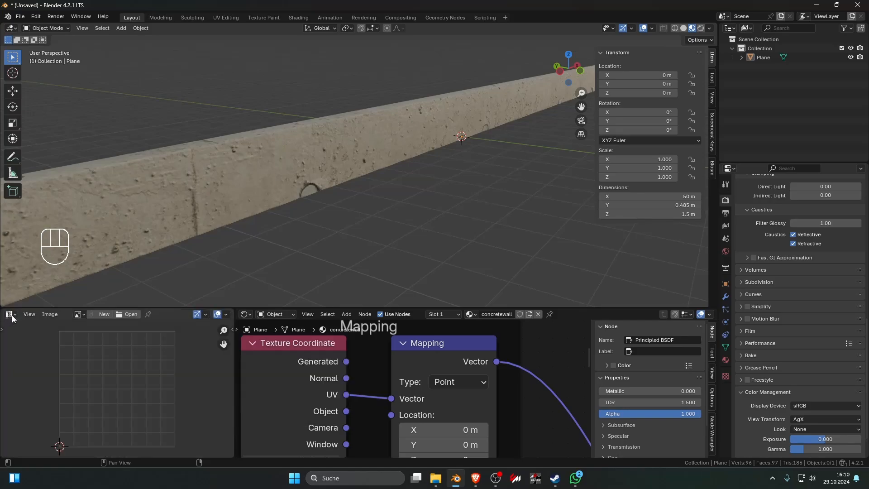
- Rotate all of the wall's UVs by 90 degrees and move them to the lower edge of the texture image
key("Tab")
key("a")
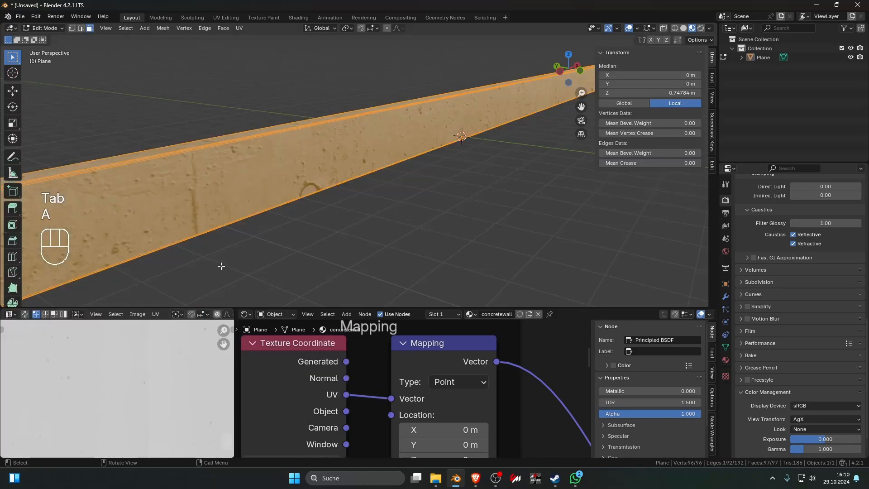
scroll(123, 367, "down", 18)
key("a")
scroll(125, 368, "up", 9)
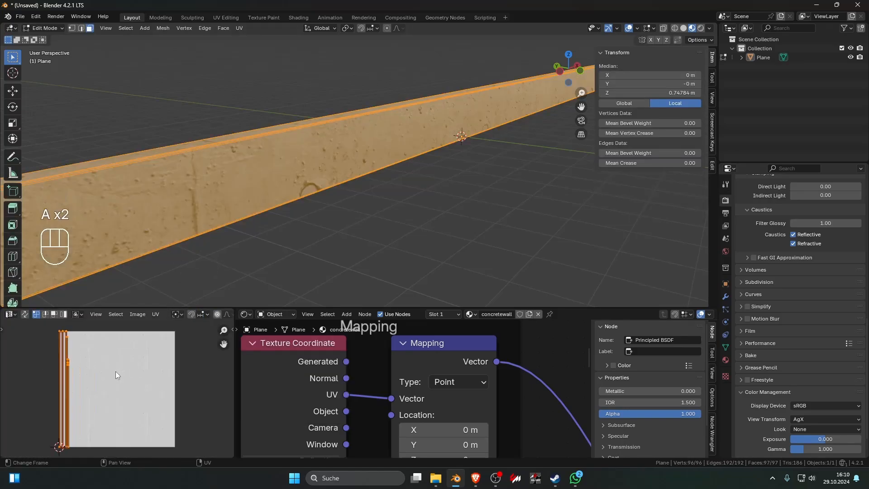
key("r")
key("KP_9")
key("KP_0")
key("KP_Enter")
key("g")
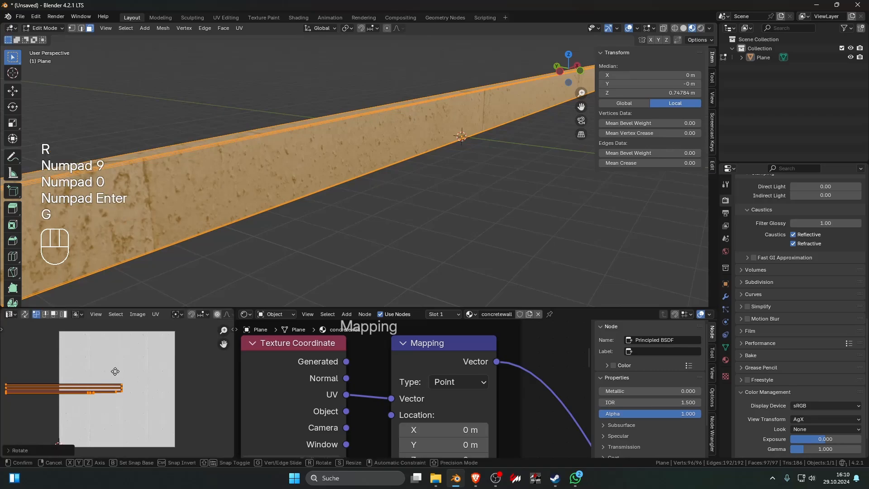
left_click(169, 409)
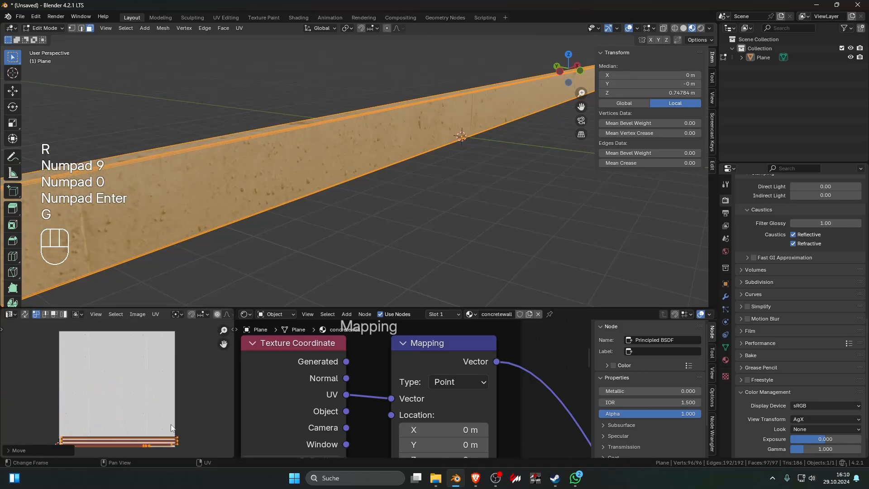
- Set the UV pivot point to the 2D cursor, then scale up the wall's UVs and check the texture in Object Mode
key("period")
left_click(226, 406)
scroll(135, 385, "down", 3)
key("s")
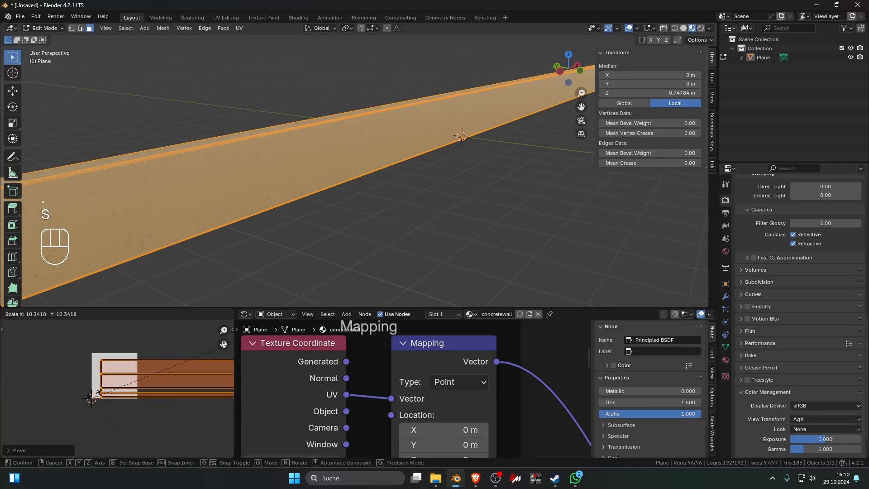
left_click(162, 363)
key("Tab")
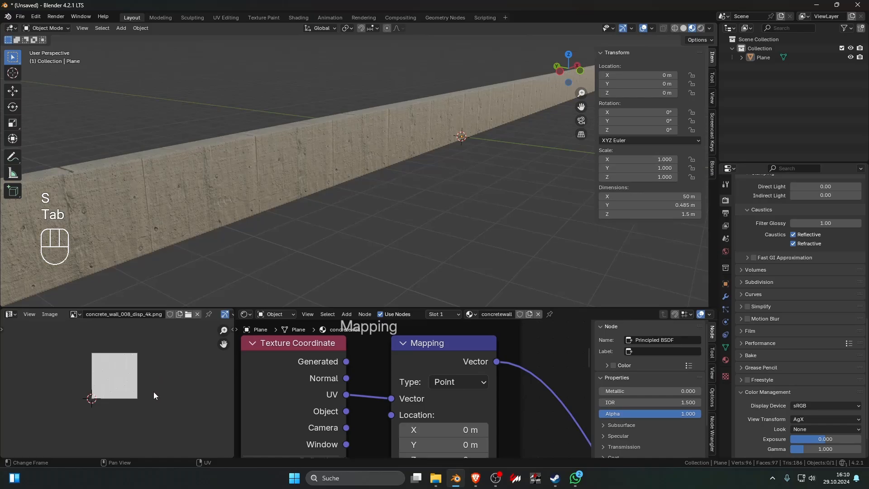
- Move the wall's UVs slightly down along the Y axis and inspect the concrete texture in Object Mode
key("g")
key("Tab")
key("g")
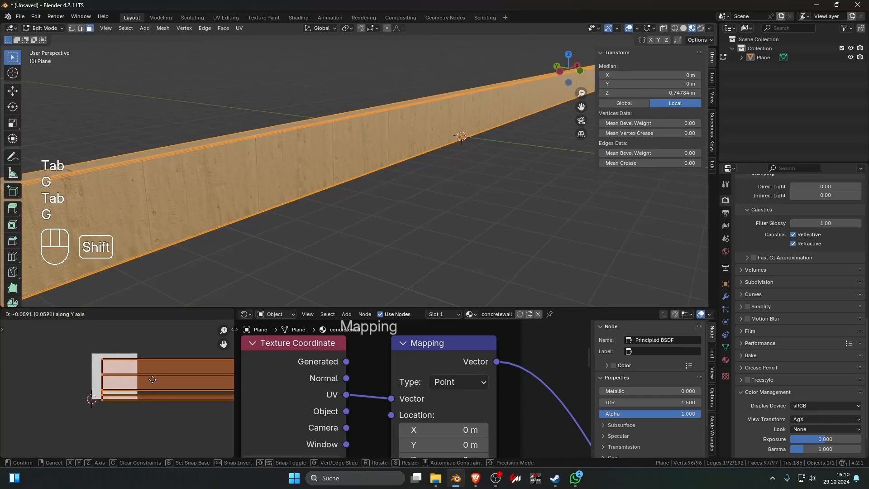
left_click(153, 378)
key("Tab")
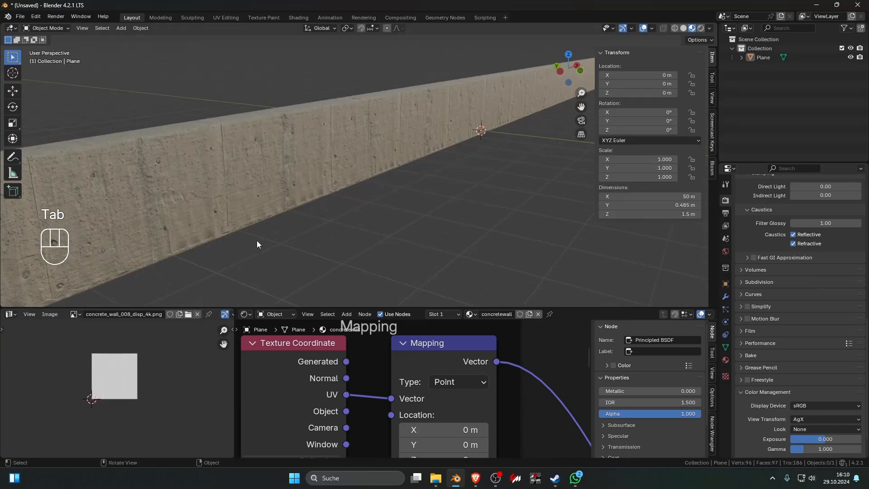
middle_click_drag(256, 240, 286, 197)
- Reset the UVs of the whole wall and apply Follow Active Quads with the Length Average edge length mode
key("Tab")
key("3")
key("u")
left_click(254, 300)
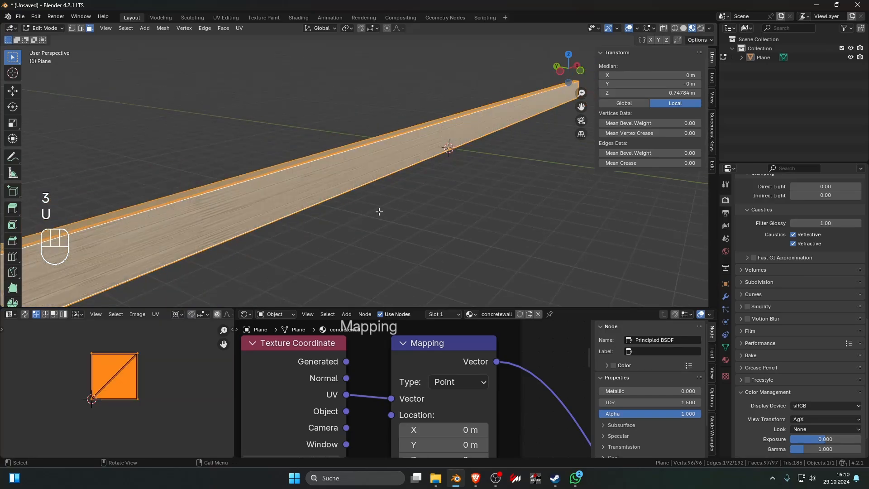
key("u")
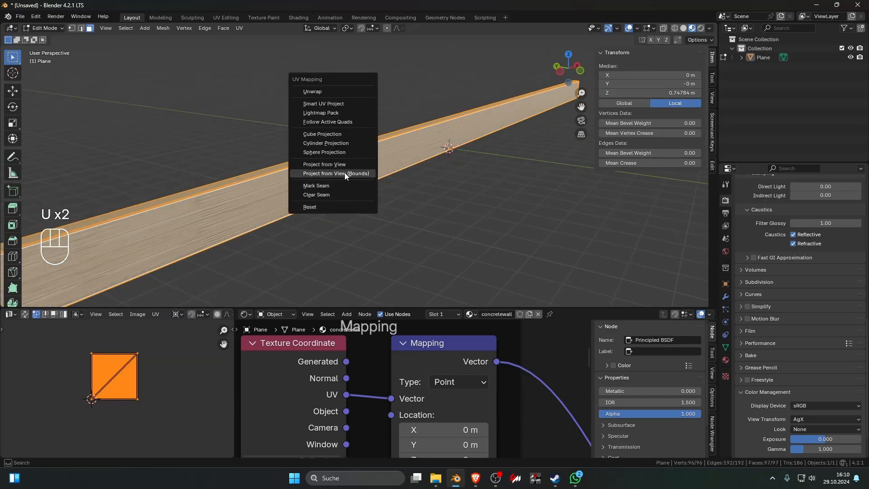
left_click(320, 121)
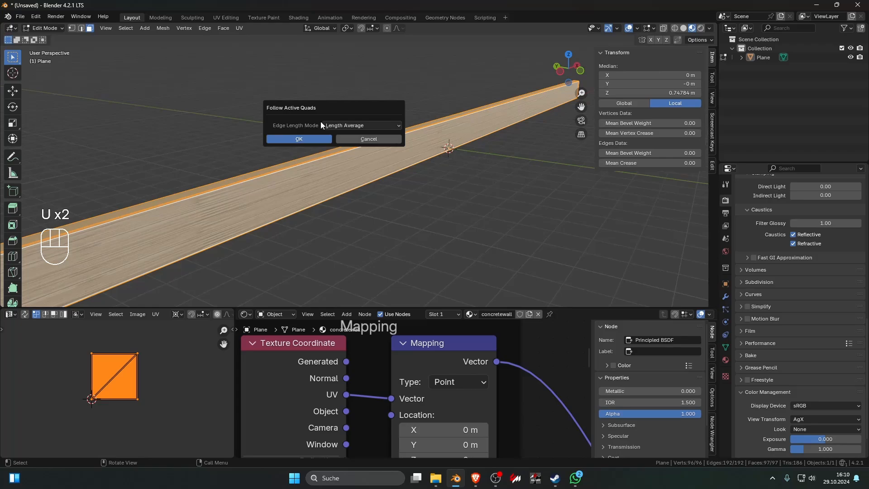
left_click(301, 137)
- Rotate all of the wall's UVs by -90 degrees and scale them uniformly by 5
scroll(153, 377, "up", 4)
key("g")
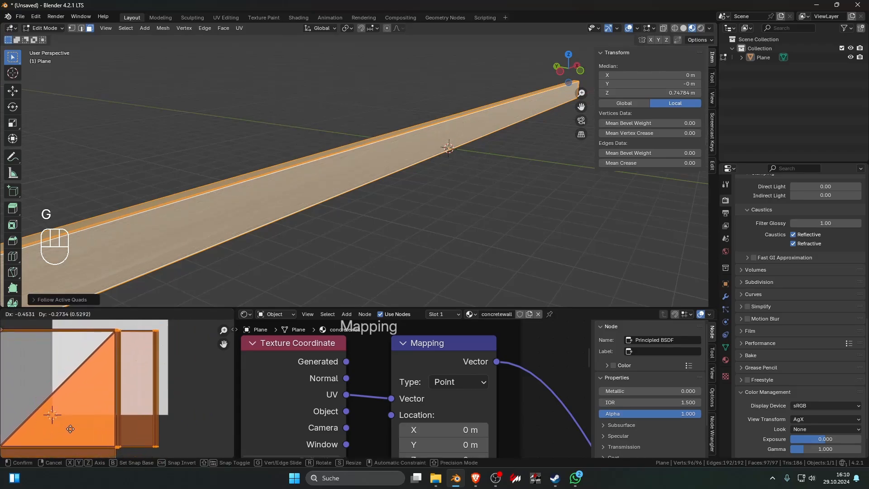
key("Escape")
key("r")
key("KP_9")
key("KP_0")
key("KP_Subtract")
key("KP_Enter")
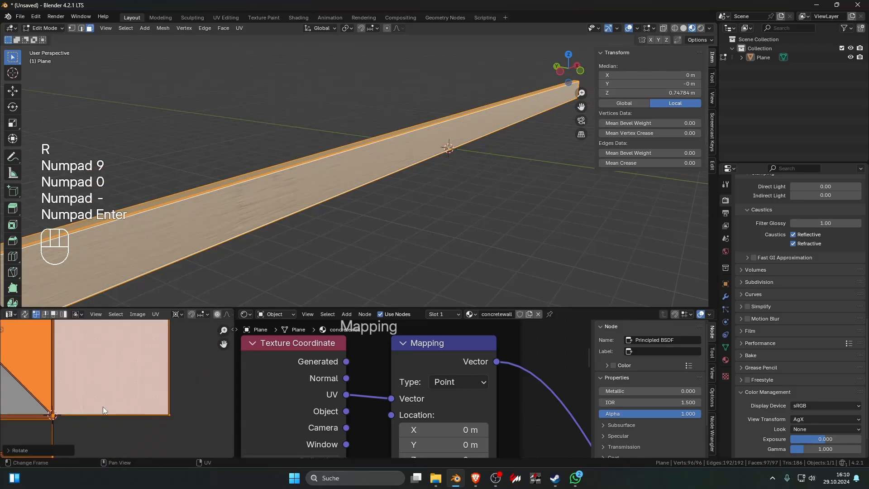
key("s")
key("KP_5")
key("KP_Enter")
key("s")
key("x")
key("KP_2")
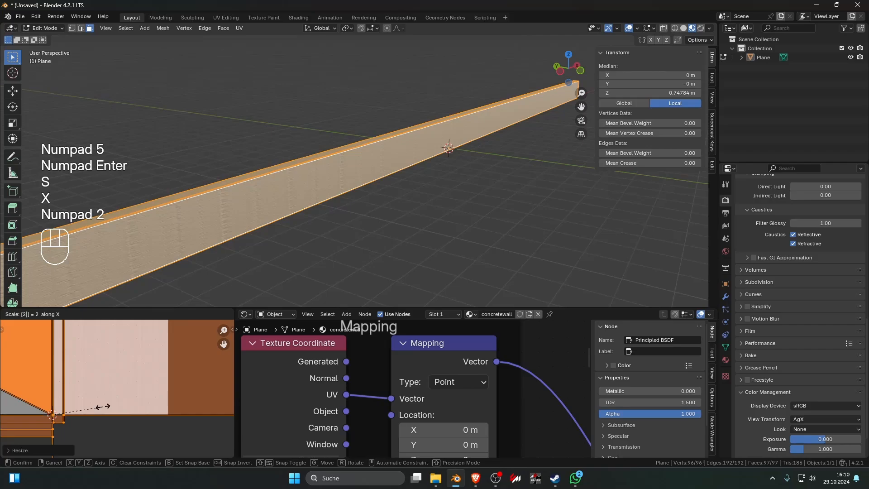
key("Escape")
key("s")
key("y")
key("KP_5")
key("Escape")
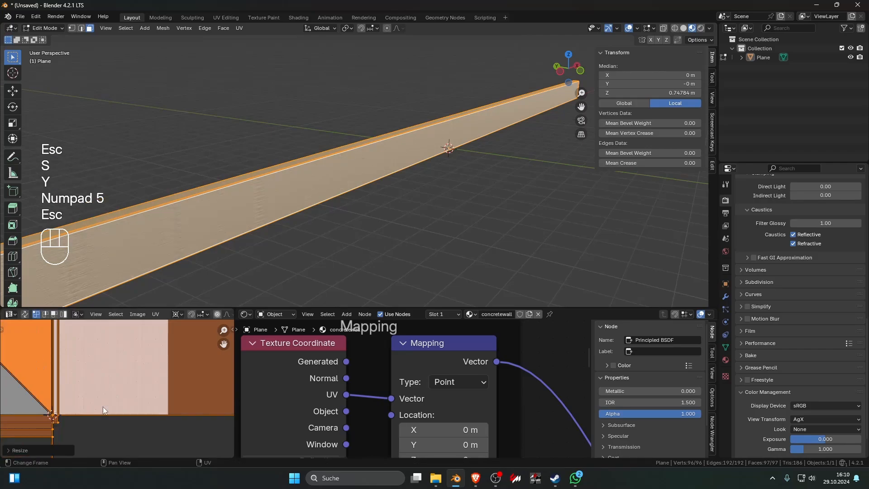
key("s")
key("x")
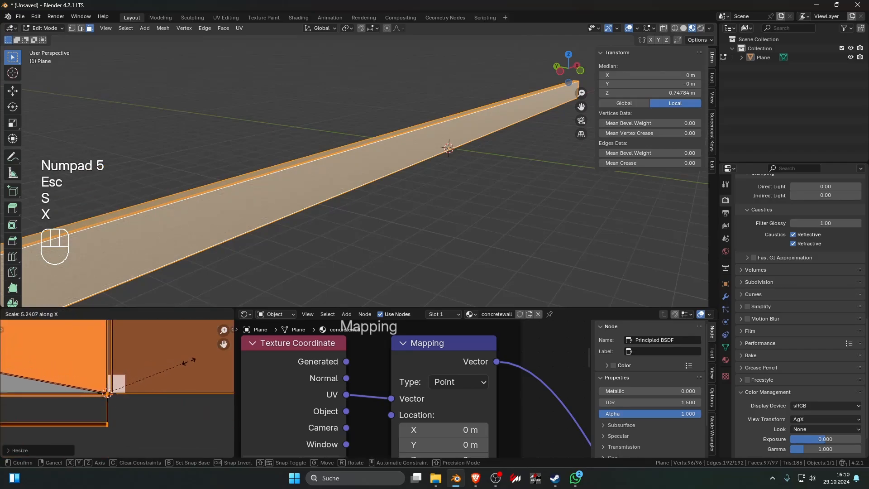
key("Escape")
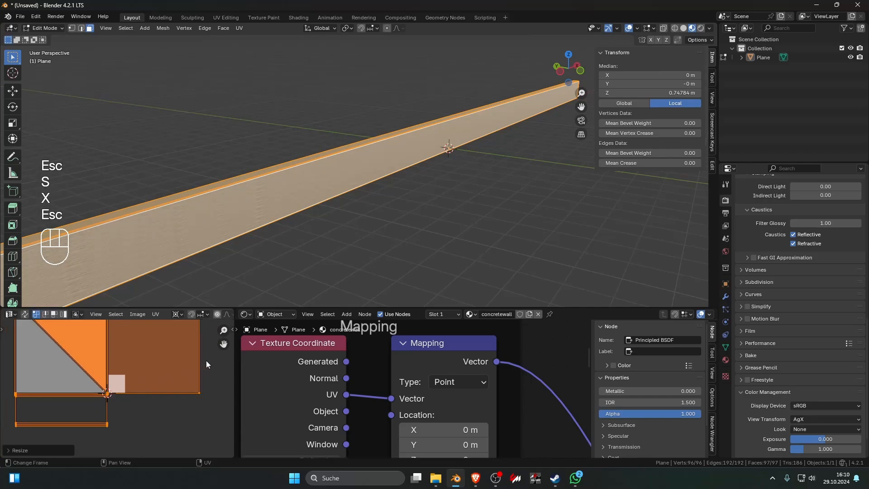
- Scale all of the wall's UVs by 5 along the X axis
key("s")
key("x")
key("KP_5")
key("KP_Enter")
key("s")
key("x")
key("KP_Decimal")
key("KP_5")
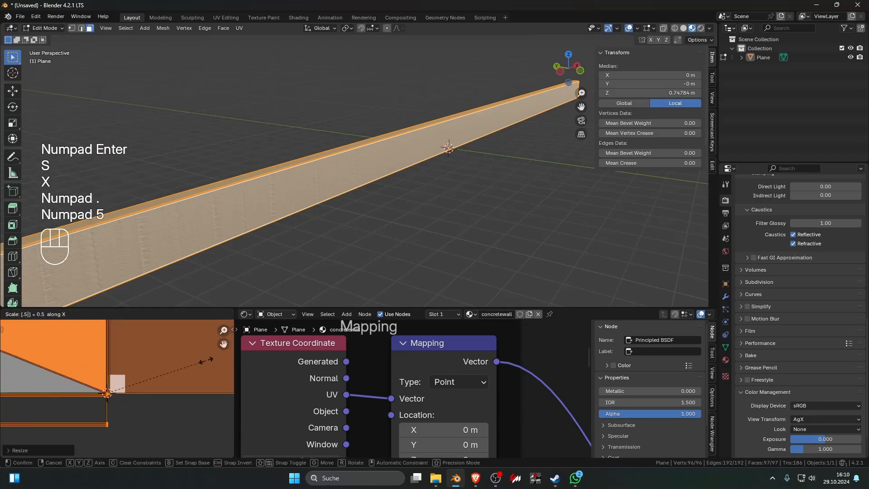
key("Escape")
- Scale all of the wall's UVs by 0.1 along the Y axis
key("s")
key("y")
key("KP_Decimal")
key("KP_1")
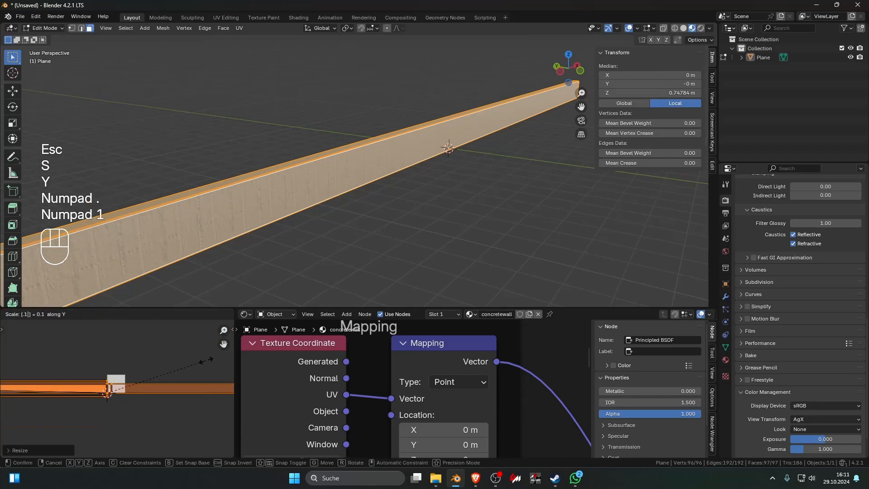
key("KP_Enter")
- Scale the wall's UVs down slightly along the Y axis, then try rescaling them along the X axis
scroll(236, 281, "up", 5)
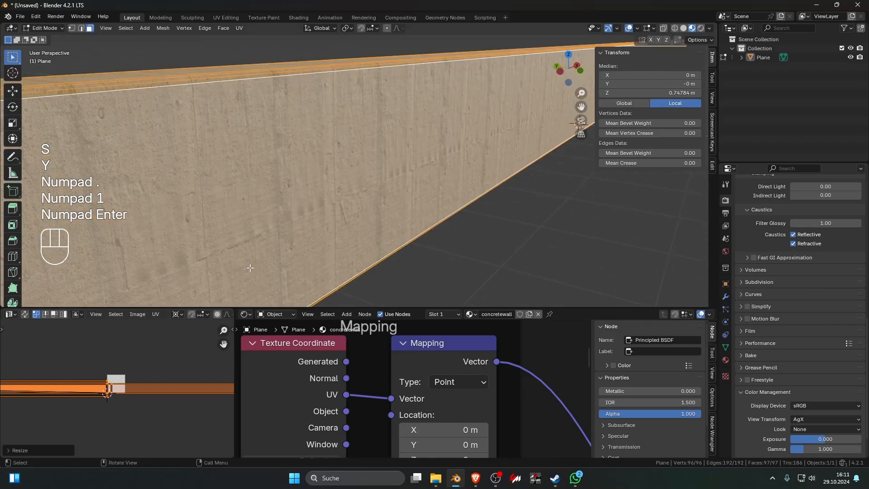
middle_click_drag(239, 283, 227, 278)
key("s")
key("y")
key("s")
key("x")
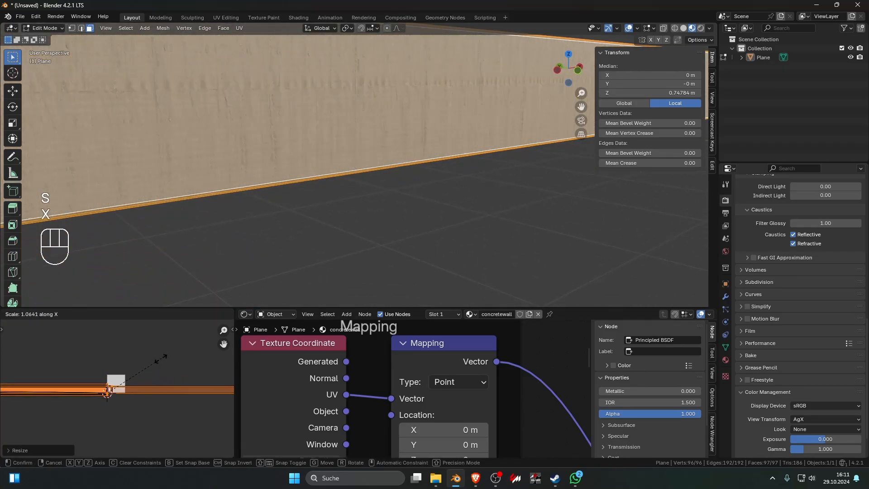
key("Escape")
- Scale the wall's UVs down uniformly and shift the thin strip up along the Y axis over the texture image
key("s")
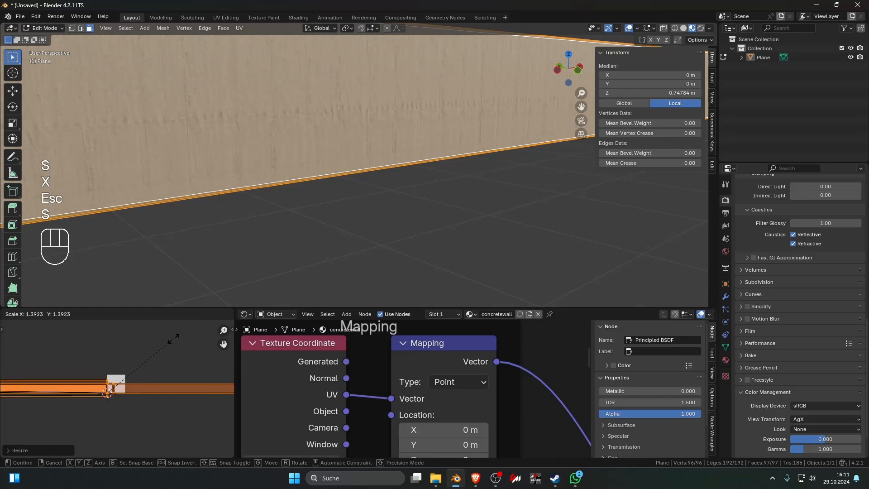
left_click(140, 378)
key("g")
key("y")
key("Escape")
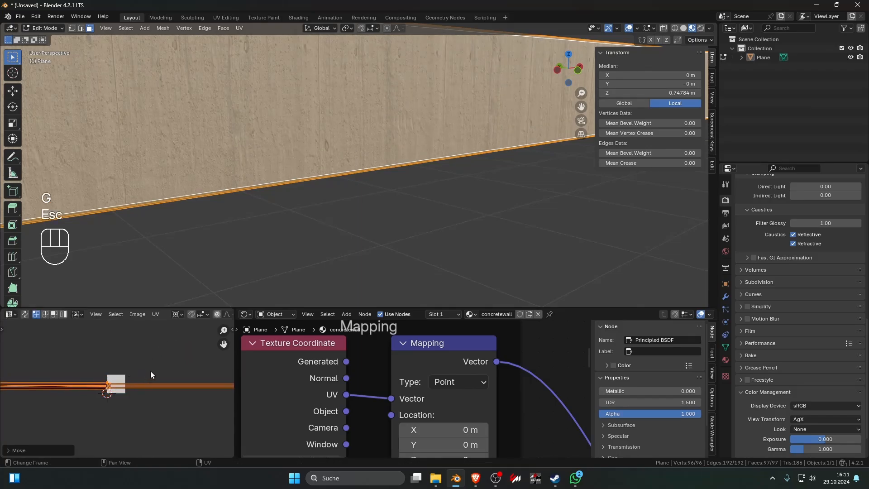
- Scale all of the wall's UVs up slightly along the Y axis and check the concrete close up in Object Mode
key("s")
key("y")
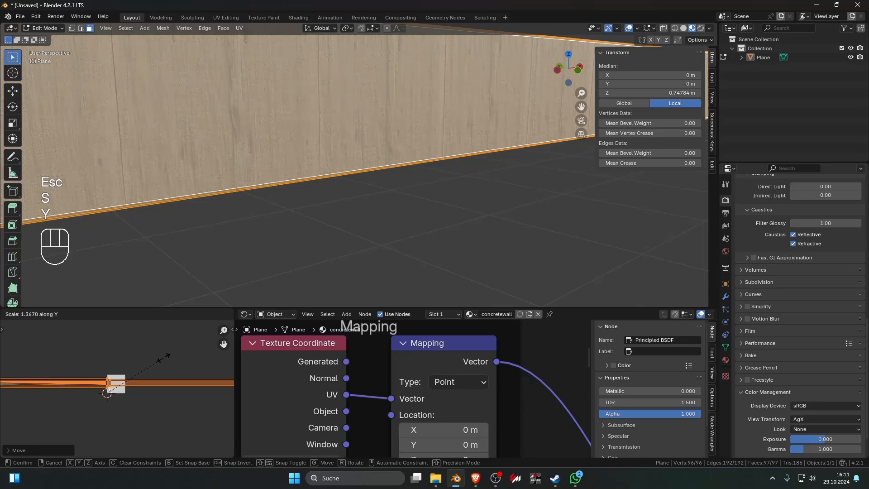
left_click(167, 358)
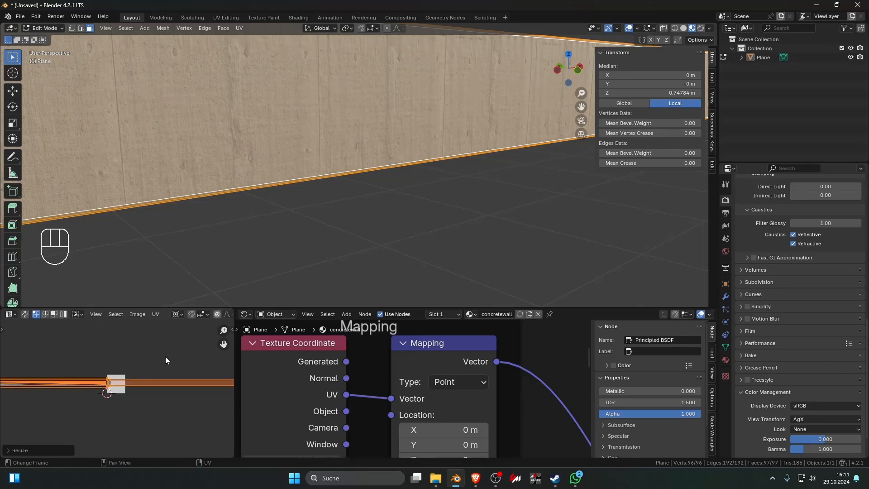
middle_click_drag(268, 52, 275, 92, "shift")
scroll(274, 92, "up", 4)
left_click(274, 93)
key("Tab")
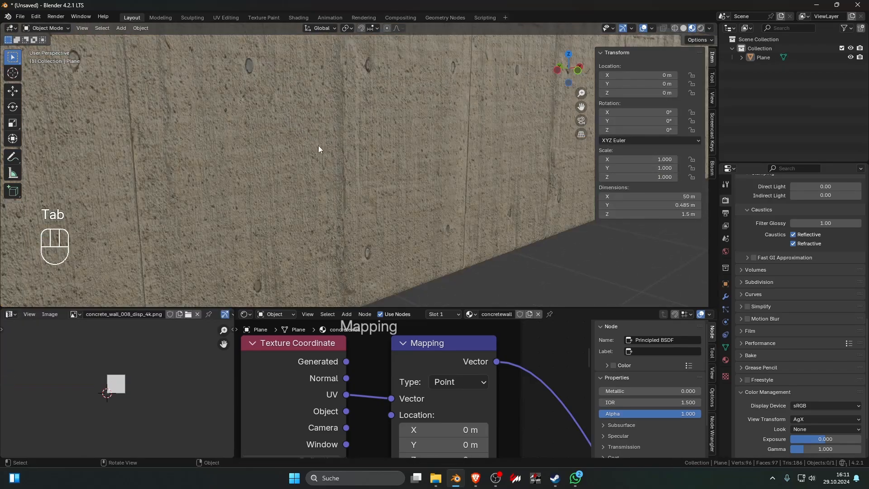
middle_click_drag(318, 145, 365, 194)
- Select all of the wall's UVs in Edit Mode, move them down by about 0.05 along Y, and return to Object Mode
key("Tab")
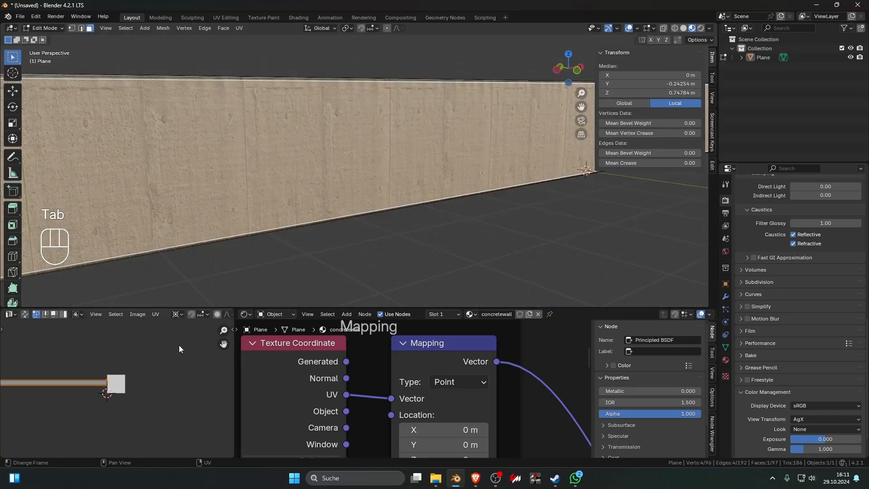
key("g")
key("Escape")
key("a")
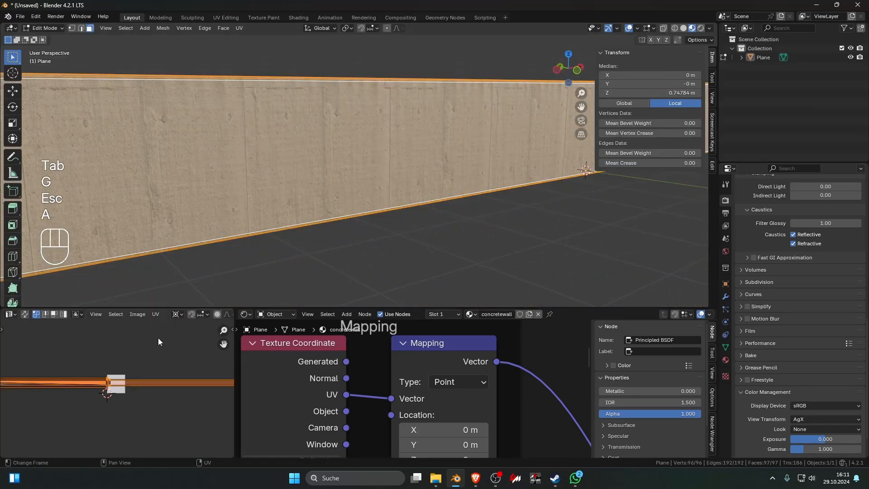
key("g")
key("y")
key("Escape")
key("g")
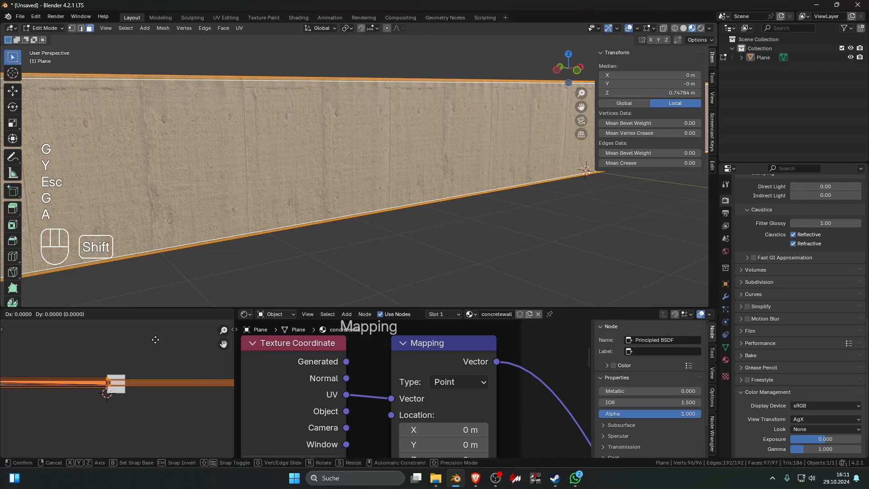
key("a")
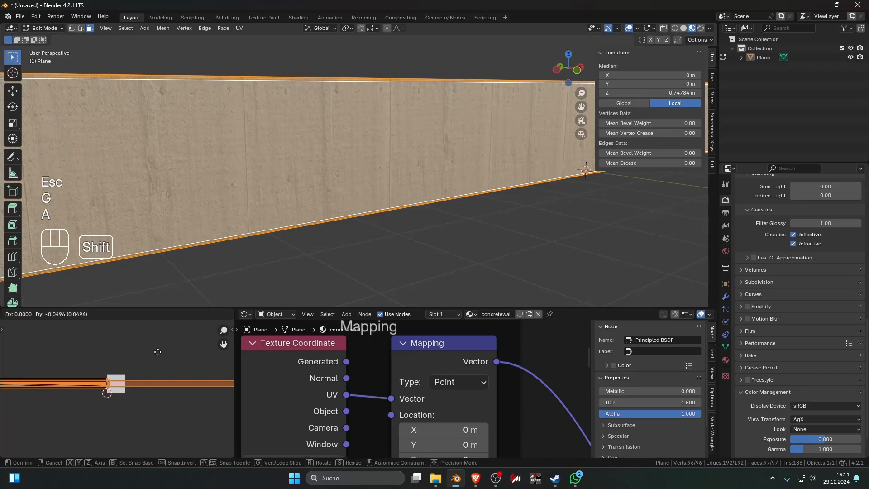
key("Tab")
left_click(158, 350)
key("Tab")
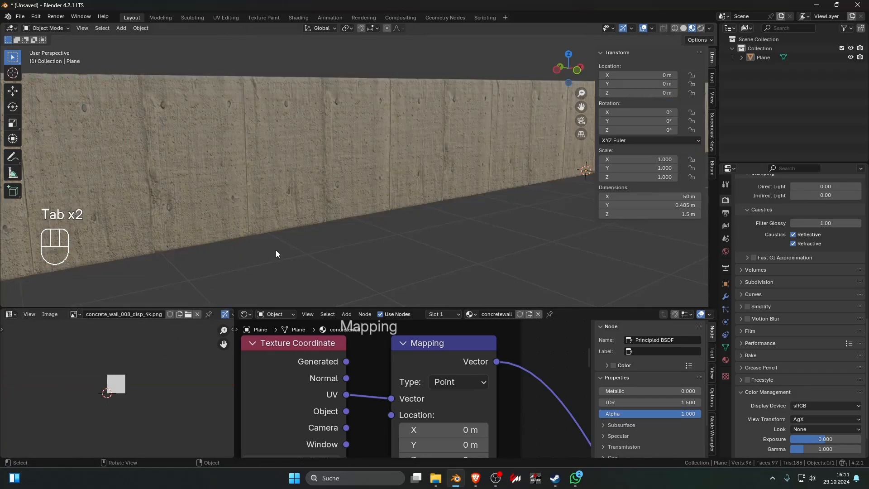
- Examine the concrete texture's scale and repetition along the wall from close up and far away
scroll(305, 224, "down", 4)
middle_click_drag(305, 223, 291, 196)
left_click(294, 192)
left_click(304, 220)
scroll(308, 224, "up", 1)
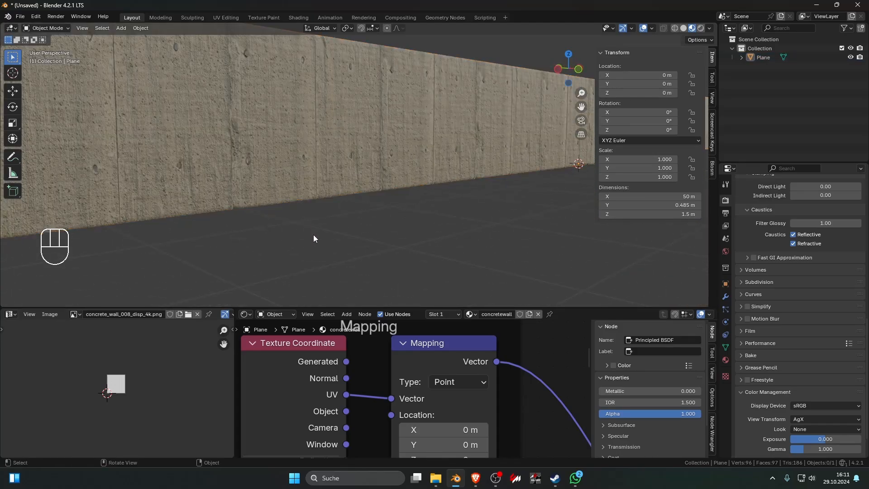
mouse_move(314, 234)
middle_mouse_down()
mouse_move(325, 227)
mouse_move(311, 218)
mouse_move(258, 225)
mouse_move(325, 222)
middle_mouse_up()
scroll(325, 226, "up", 3)
scroll(303, 219, "down", 5)
- Switch to the Adobe Stock page in Brave, examine the base of the prefab concrete wall in the reference photo, and return to Blender
key("alt+Tab")
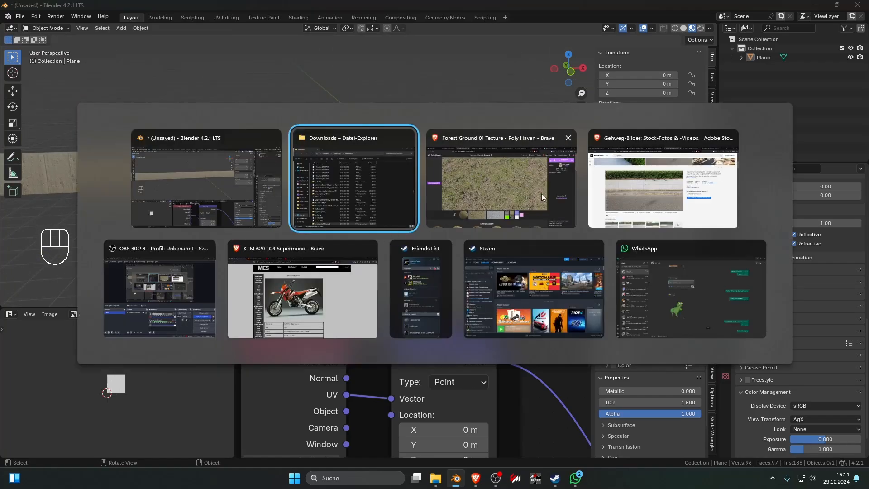
key("alt+Tab")
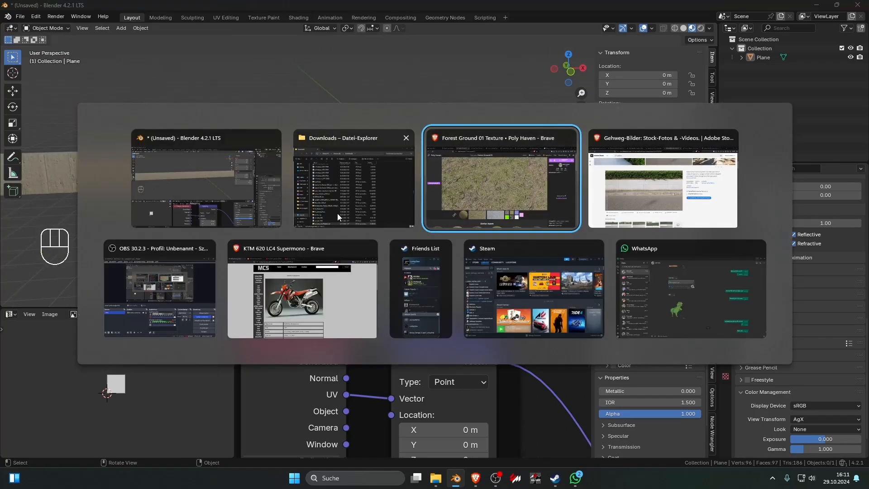
left_click(609, 191)
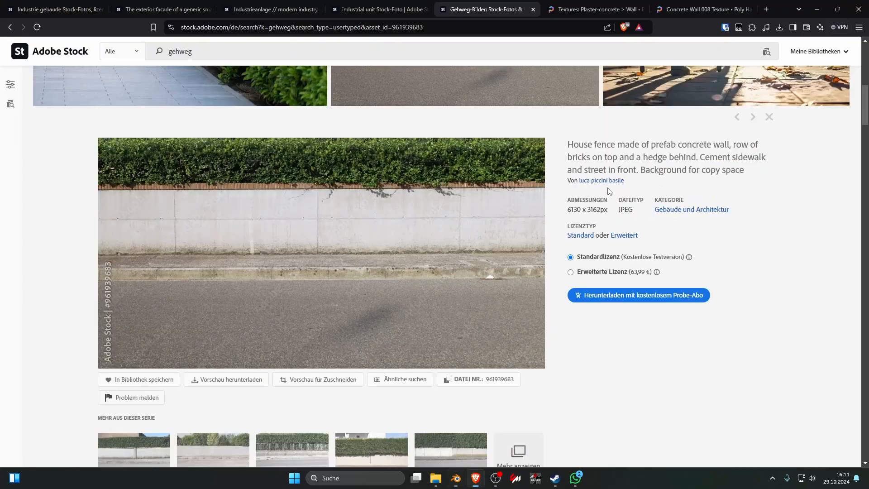
left_click_drag(96, 244, 373, 252)
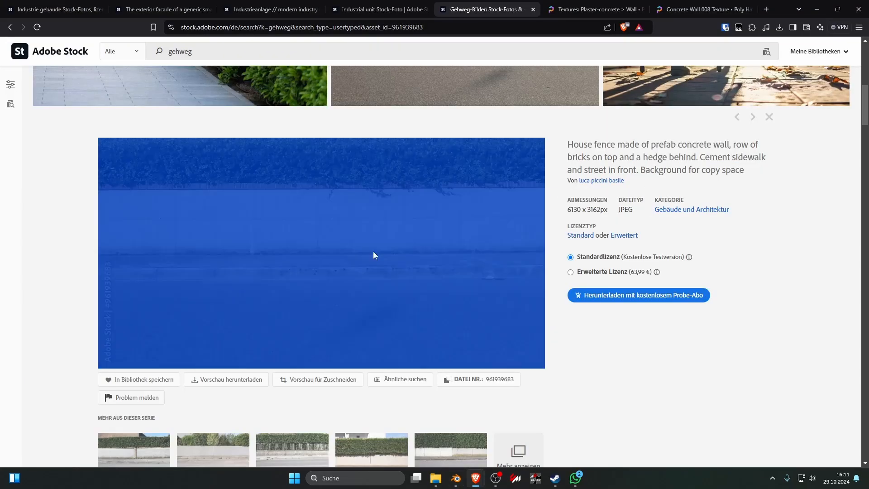
left_click(584, 330)
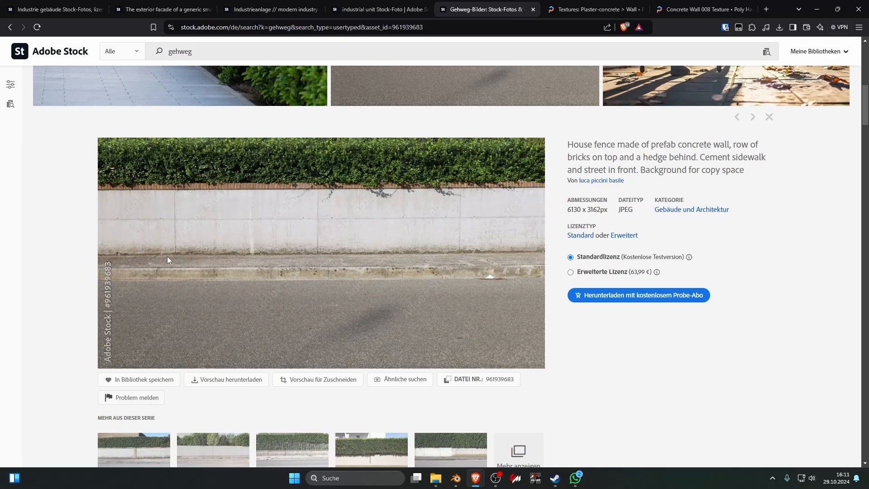
key("alt+Tab")
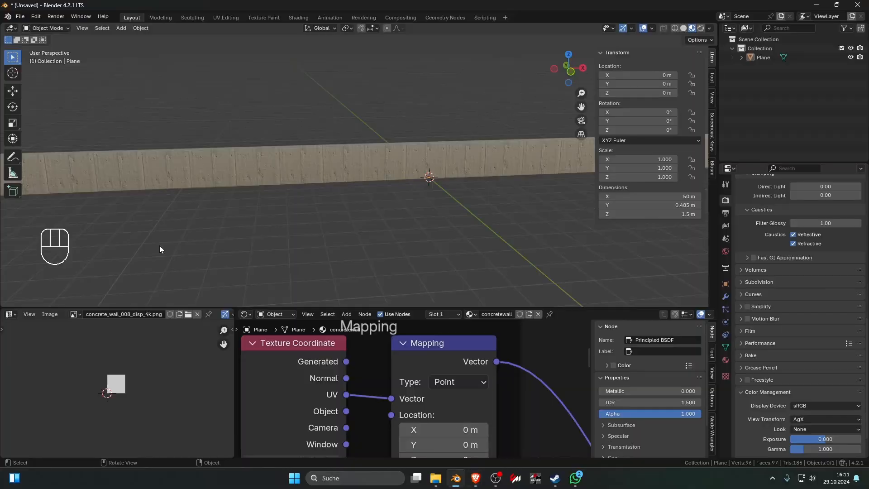
- Add a Gradient Texture node with its own Texture Coordinate and Mapping nodes above the texture nodes, and preview it on the wall
left_click(238, 185)
left_click(259, 212)
scroll(425, 332, "down", 8)
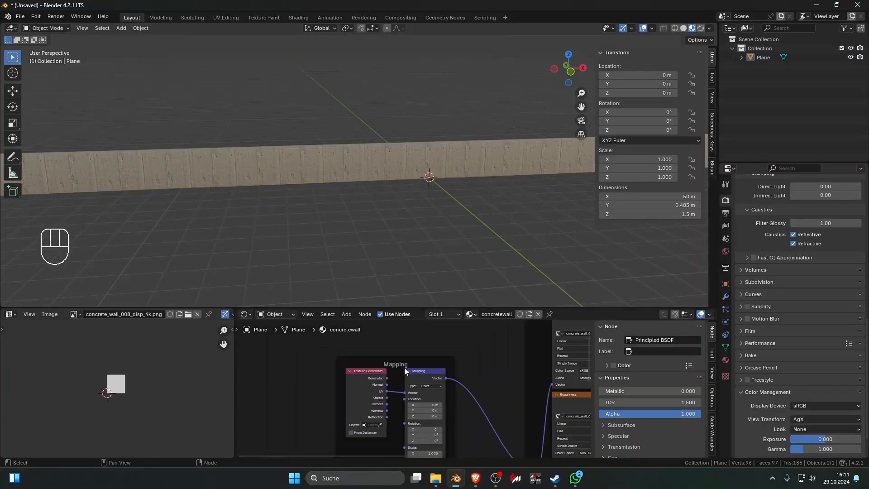
key("shift+a")
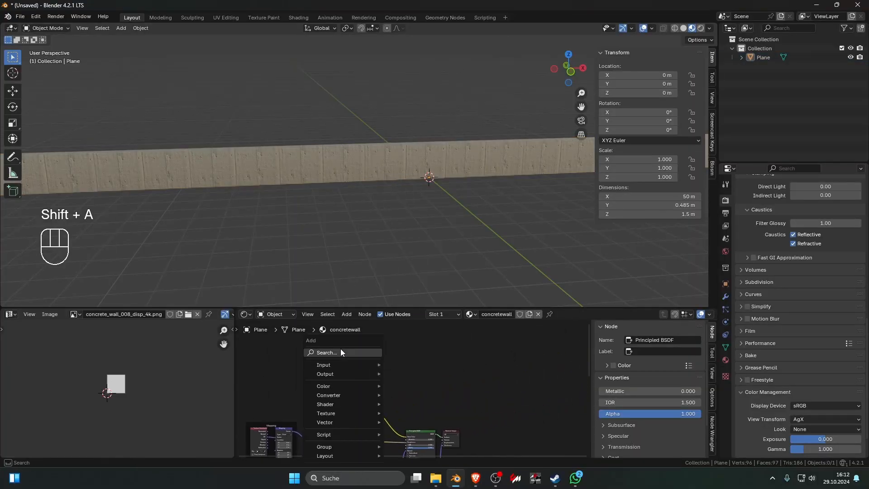
type("grad")
key("Return")
left_click(359, 364)
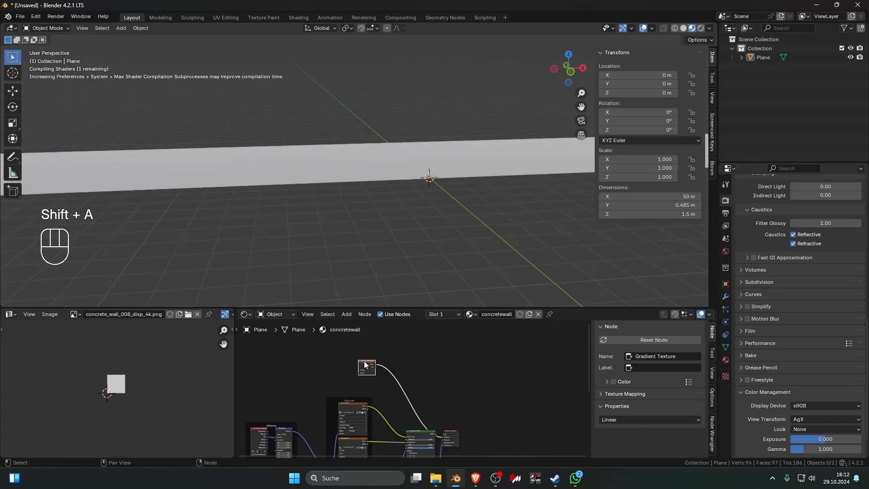
key("ctrl+t")
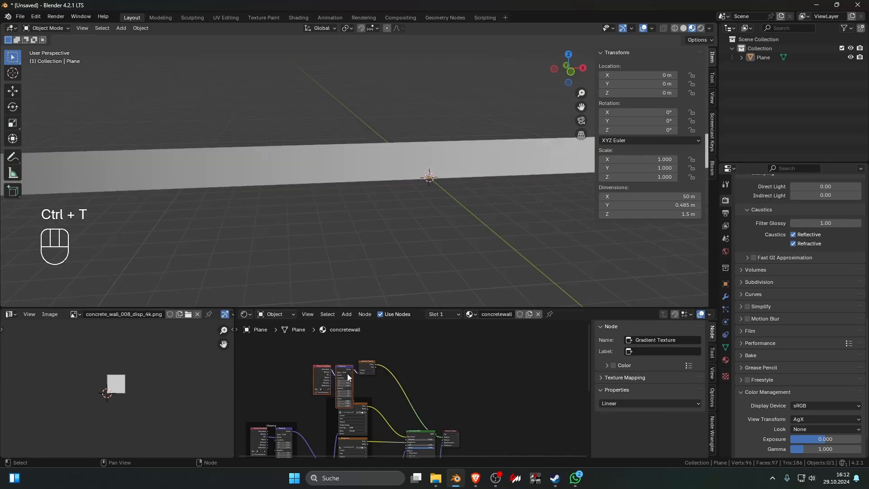
left_click_drag(346, 373, 337, 351)
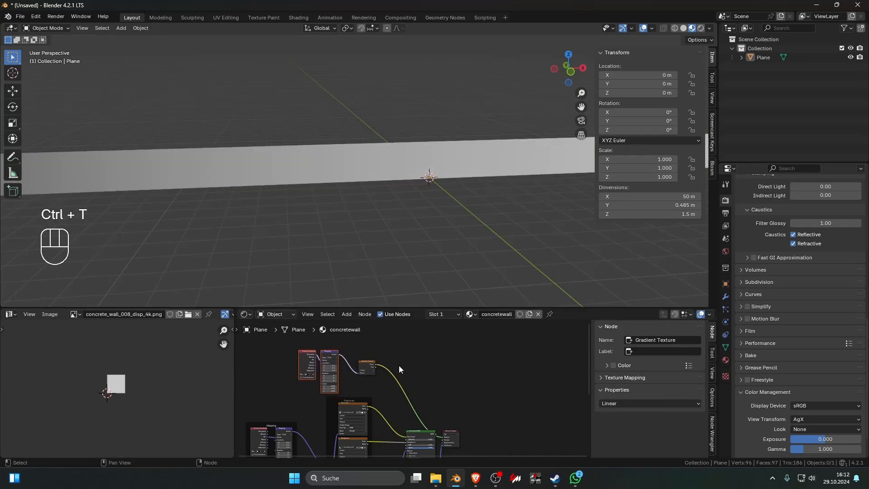
- Try rotating the gradient about the Z axis to 119° in its Mapping node, and reset that rotation to 0°
scroll(379, 377, "up", 4)
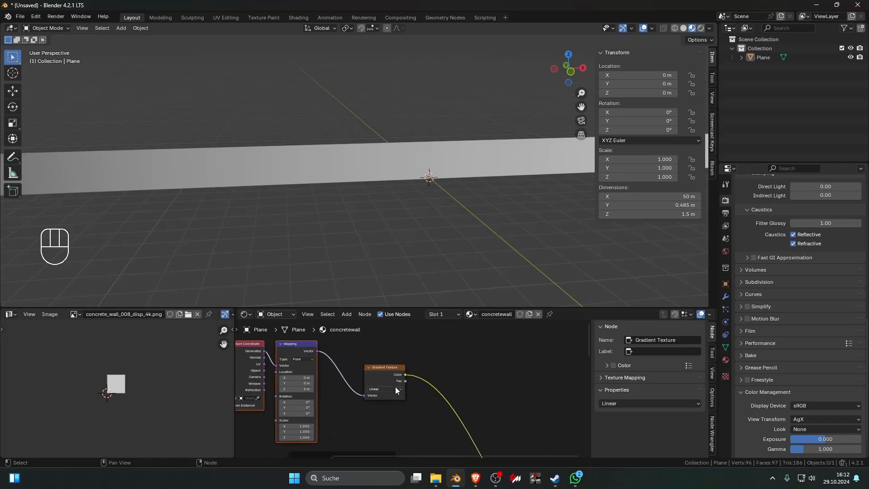
scroll(395, 387, "up", 2)
mouse_move(394, 248)
middle_mouse_down()
mouse_move(507, 226)
mouse_move(405, 237)
middle_mouse_up()
scroll(380, 261, "up", 2)
scroll(244, 405, "down", 1)
middle_click_drag(243, 407, 330, 383, "shift")
scroll(271, 216, "down", 2)
middle_click_drag(270, 215, 294, 212, "shift")
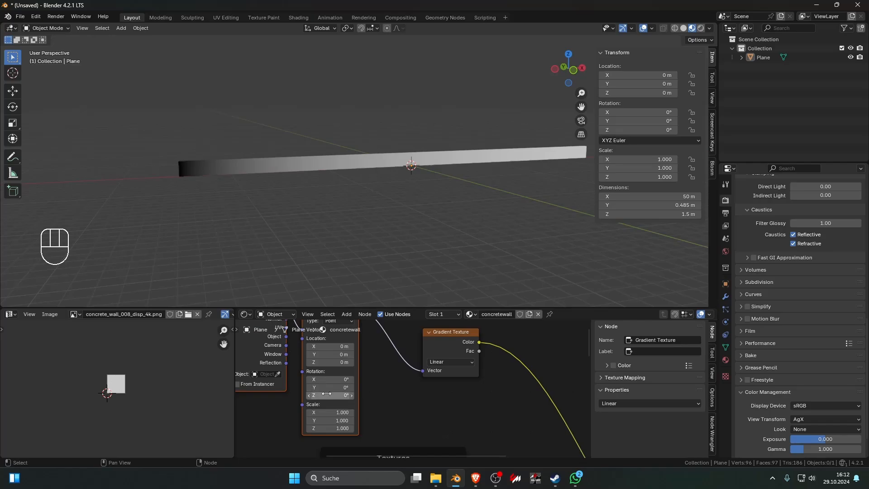
left_click_drag(326, 395, 344, 396)
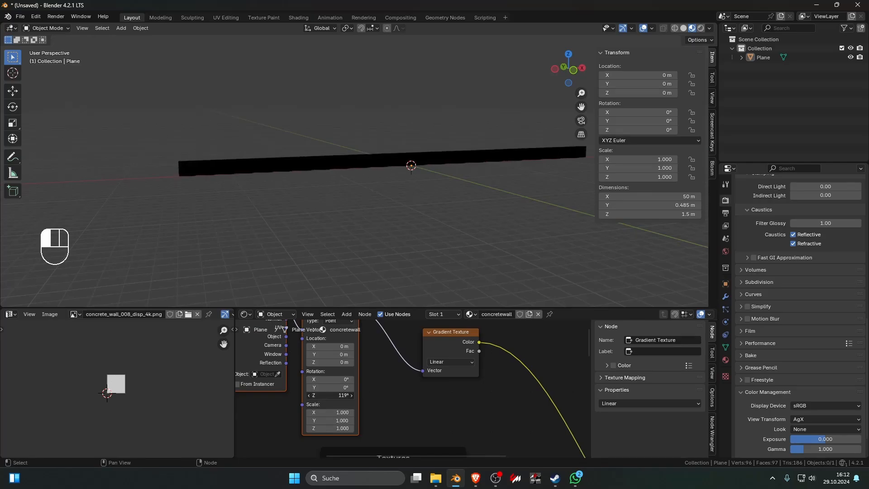
key("Return")
left_click(340, 396)
type("0")
key("Return")
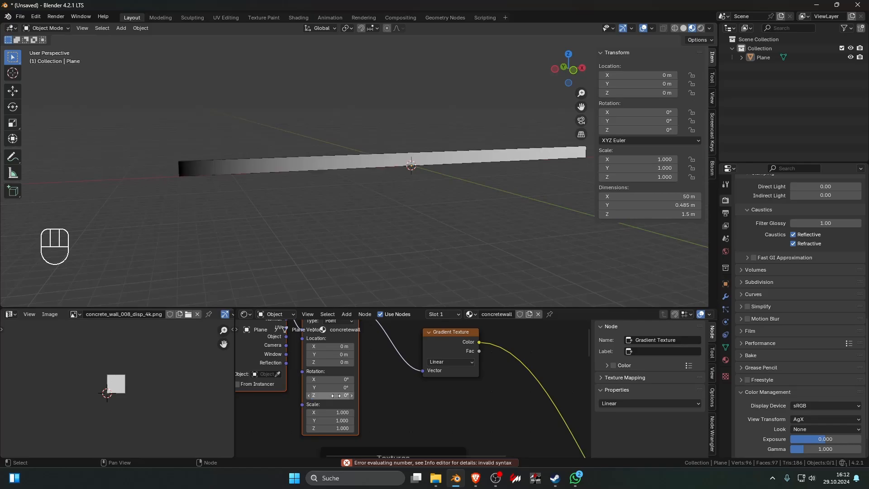
- Set the X, Y and Z rotation of the gradient's Mapping node to -90° so the gradient runs up the wall's height
left_click_drag(336, 396, 337, 379)
type("-90")
key("Return")
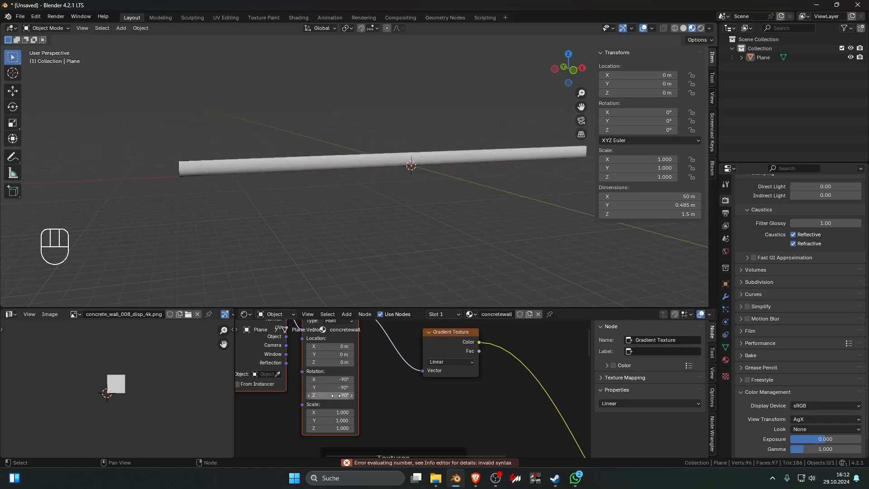
scroll(383, 226, "up", 4)
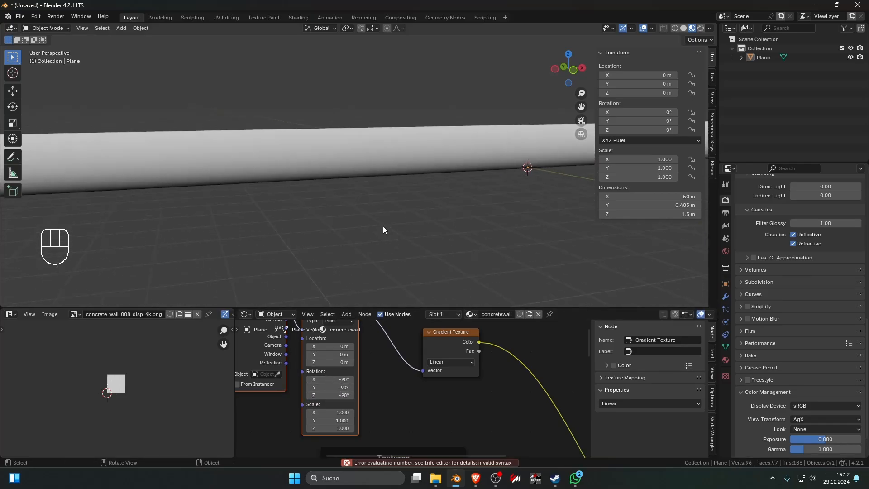
scroll(375, 365, "down", 2)
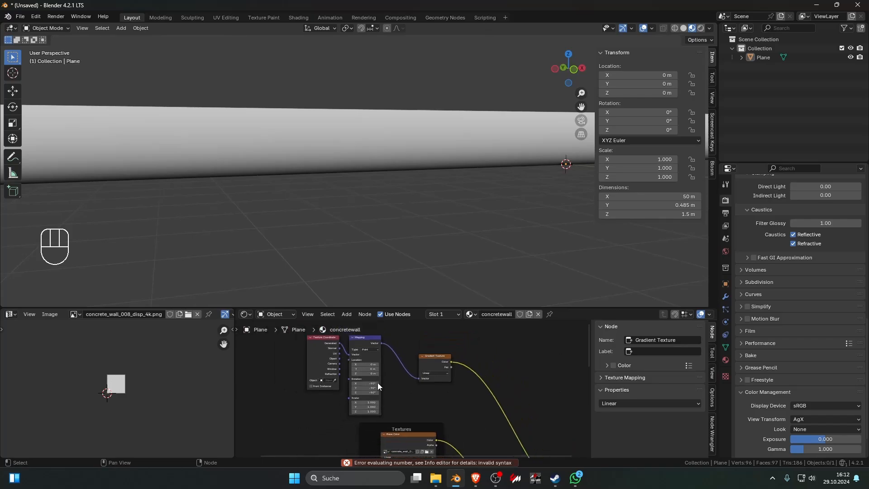
- Try offsetting the gradient's Mapping location on Z and Y, and set its X location to about -0.04 m
left_click_drag(356, 366, 357, 366, "shift")
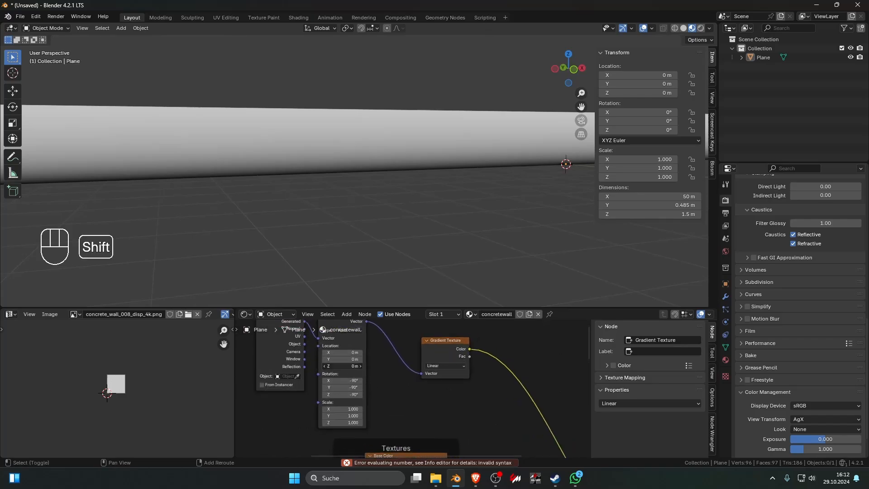
left_click(348, 366)
left_click(348, 359)
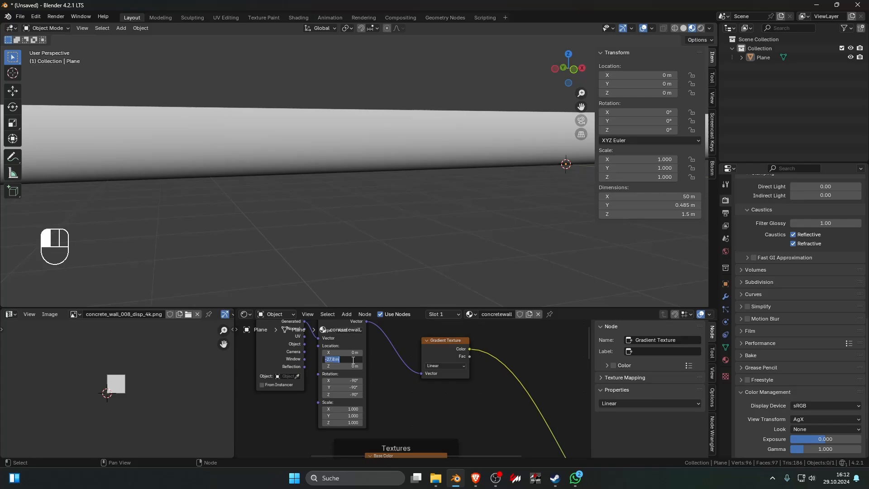
left_click_drag(349, 352, 445, 378)
- Rearrange the gradient nodes and insert a Mix Color node on the Gradient Texture's output link
scroll(413, 388, "down", 6)
left_click_drag(426, 364, 386, 361)
left_click_drag(325, 347, 381, 363)
left_click(443, 358)
key("shift+a")
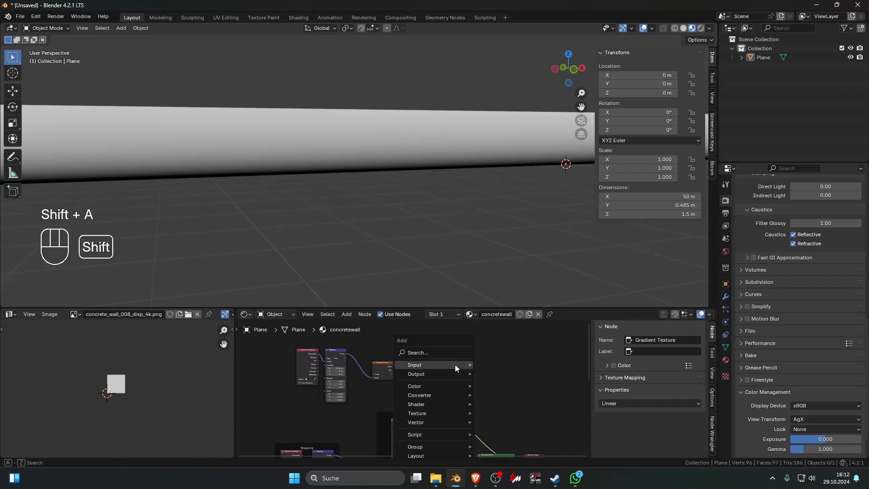
type("mix")
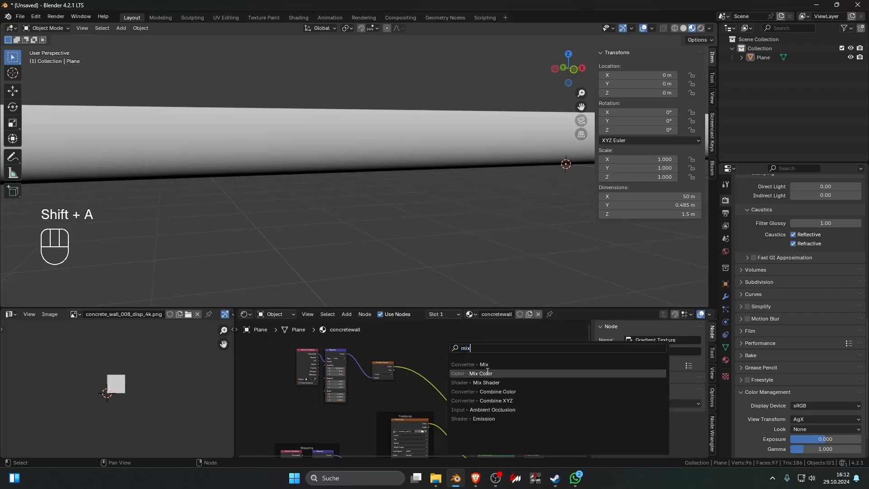
left_click(479, 374)
left_click(427, 360)
scroll(430, 366, "up", 1)
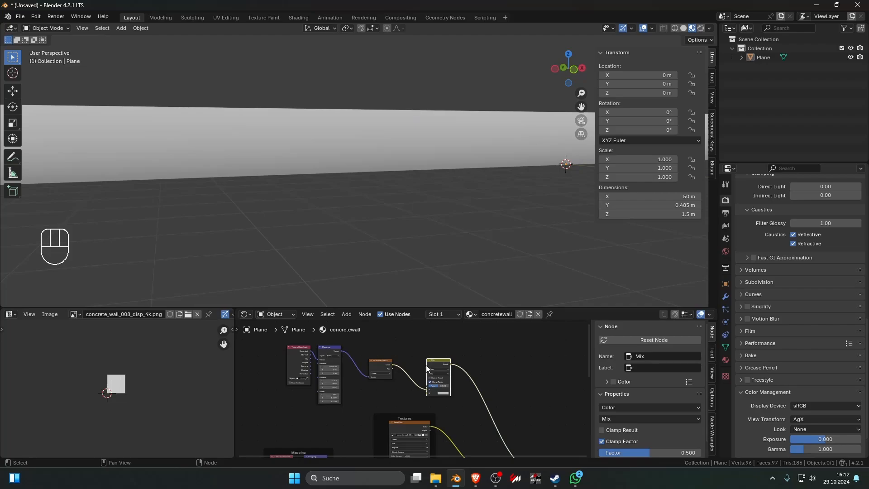
- Add a Noise Texture node above the gradient nodes and preview it on the wall
scroll(419, 362, "up", 2)
key("shift+a")
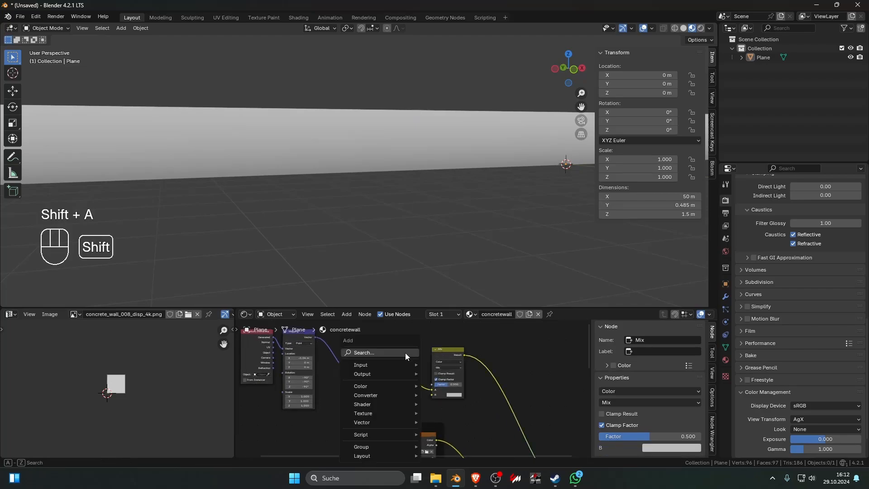
left_click(405, 352)
type("noise")
key("Return")
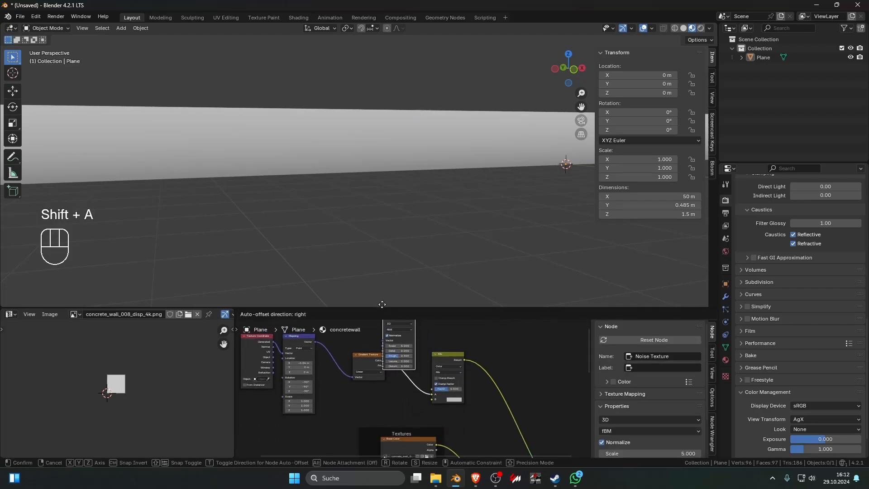
left_click(343, 337)
left_click(369, 345, "ctrl+shift")
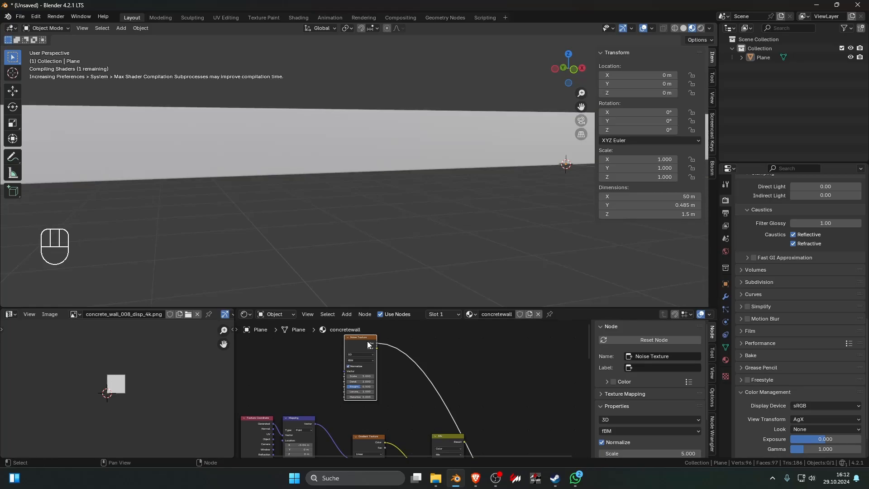
- Add Mapping and Texture Coordinate nodes with Object coordinates to the Noise Texture, and set its Detail to 15
key("ctrl+t")
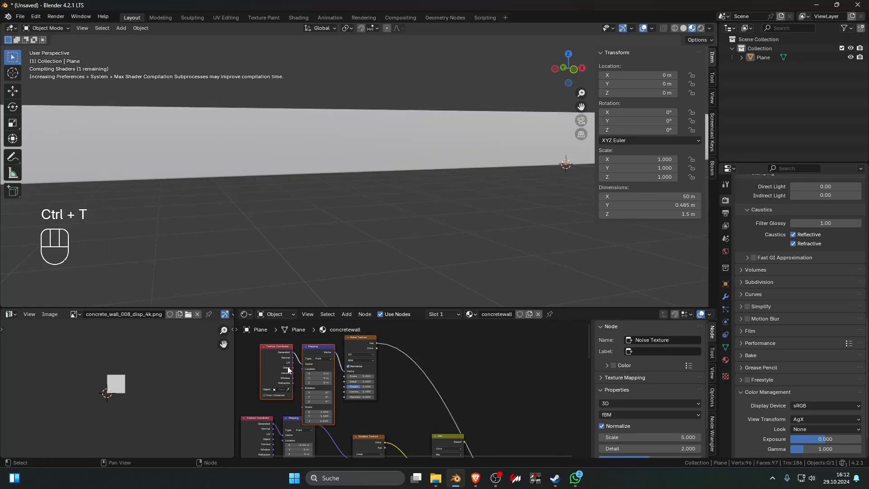
left_click_drag(293, 368, 300, 364)
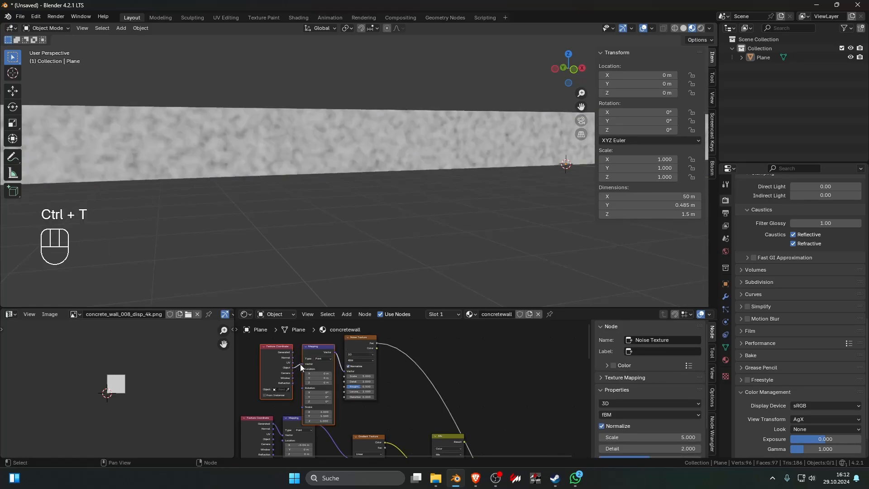
scroll(319, 368, "up", 1)
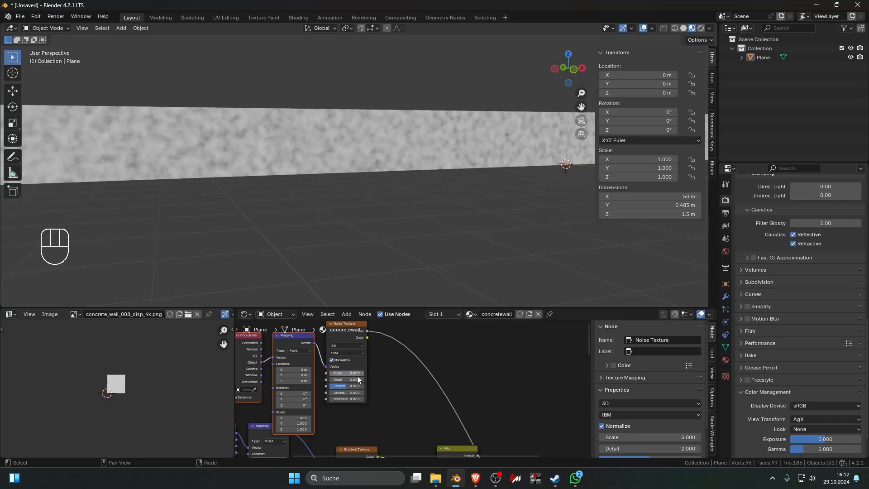
left_click_drag(346, 379, 380, 379)
scroll(316, 383, "up", 2)
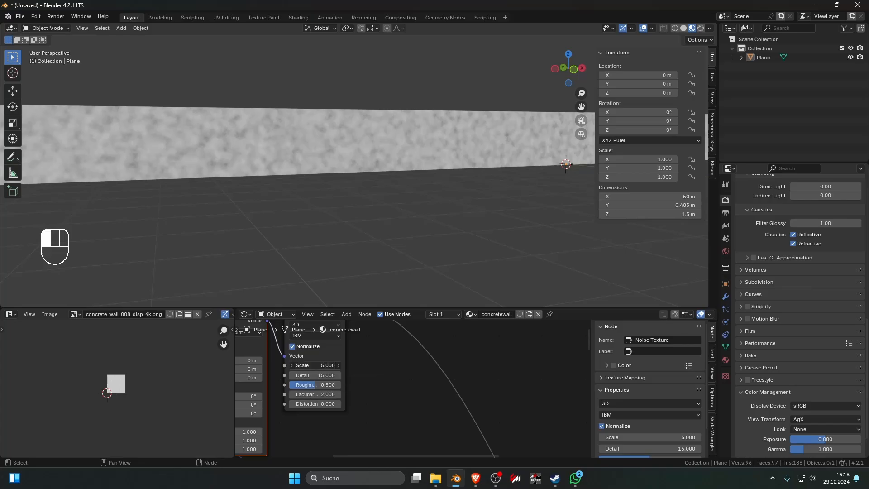
scroll(380, 376, "down", 5)
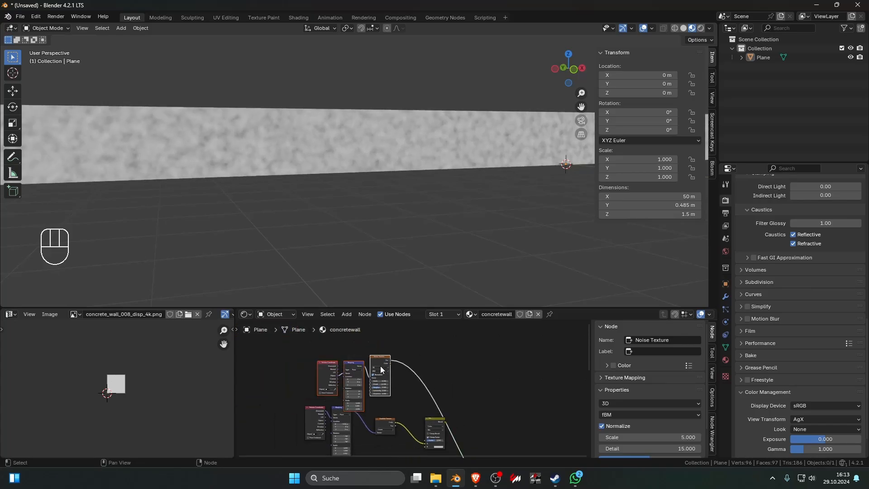
- Insert a Color Ramp after the Noise Texture and tighten its stops for strong contrast, with the black stop at 0.450
left_click_drag(380, 365, 348, 352)
key("shift+a")
type("c")
left_click(424, 375)
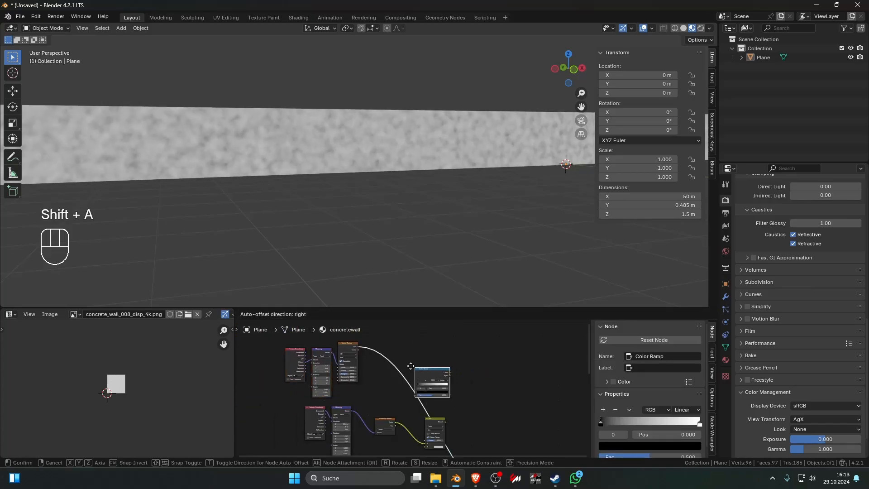
left_click(411, 365)
scroll(371, 405, "up", 2)
left_click_drag(370, 409, 390, 406)
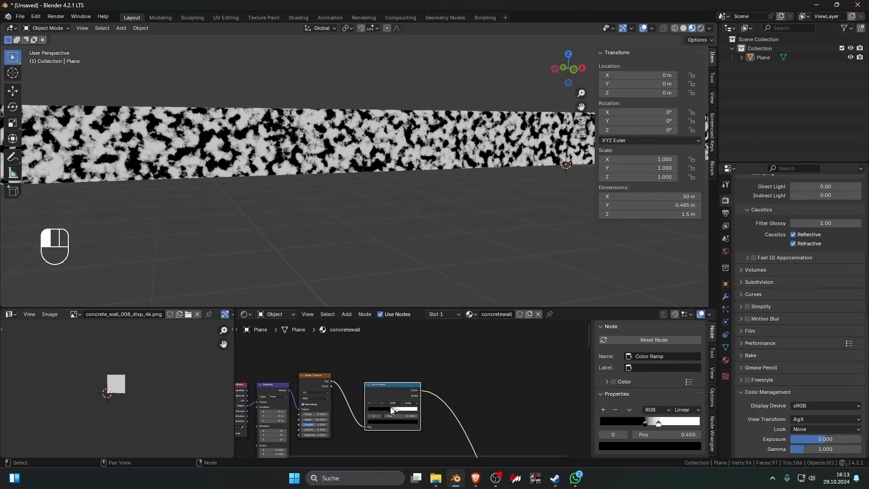
- Link the Color Ramp's Color output to input B of the Mix node, make A black and preview the mix on the wall
scroll(391, 409, "down", 2)
middle_click_drag(395, 416, 386, 377)
left_click_drag(370, 337, 376, 360)
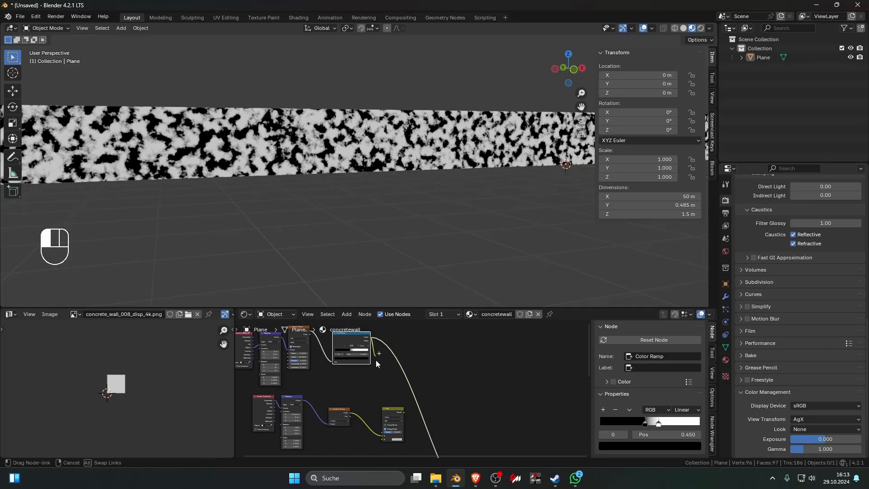
left_click_drag(383, 432, 384, 435)
scroll(392, 432, "up", 3)
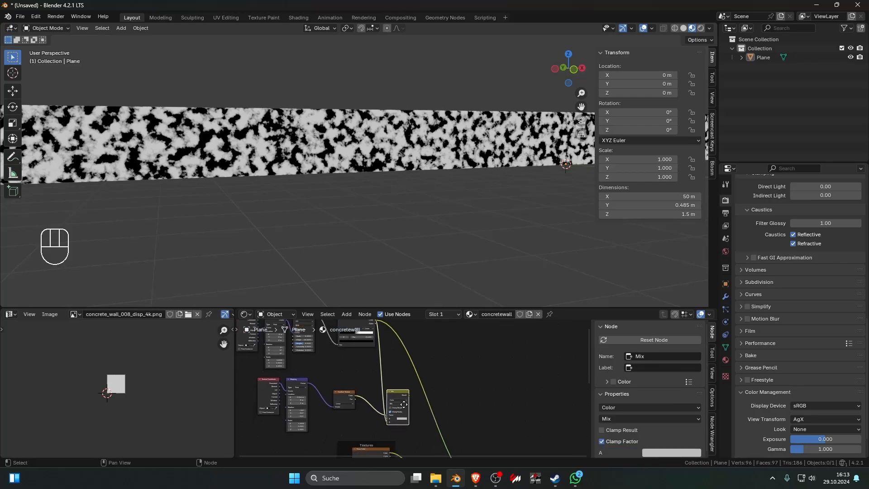
left_click(397, 433)
left_click_drag(437, 370, 437, 399)
left_click(393, 399, "ctrl+shift")
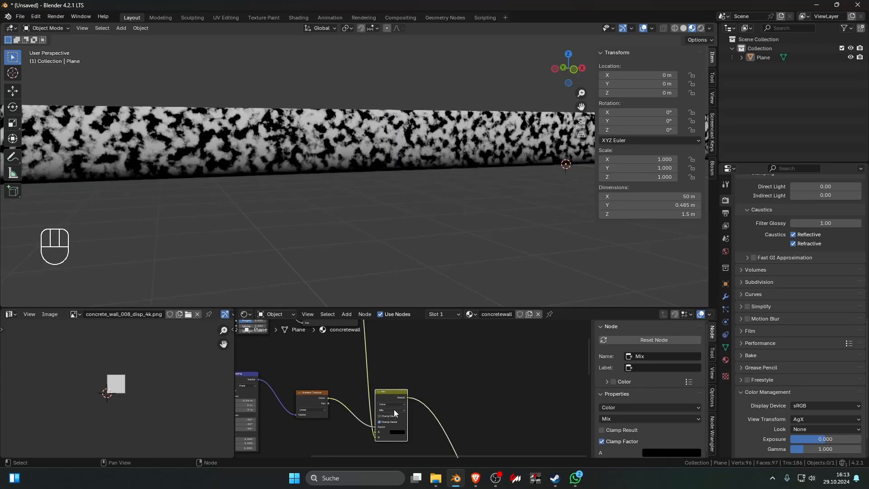
- Try the Color Ramp on the Mix node's input A with a black B color and Color Burn blending
scroll(393, 407, "up", 2)
left_click_drag(371, 419, 371, 411)
left_click(403, 418)
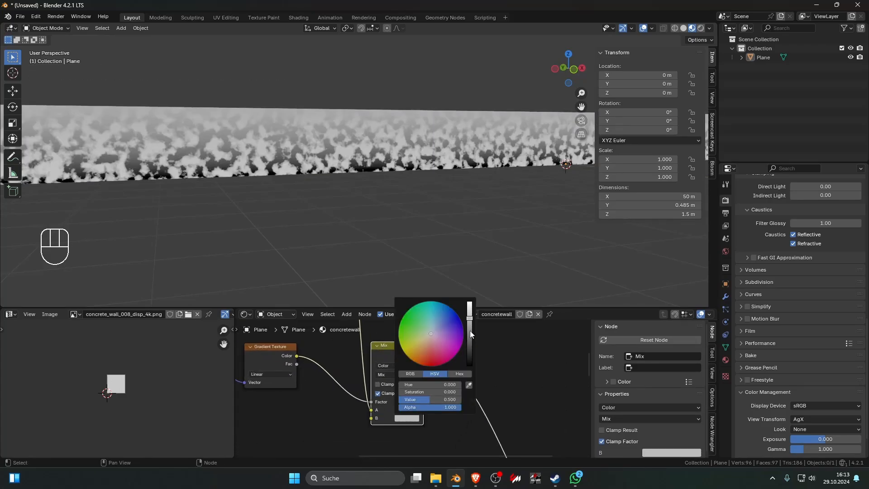
left_click_drag(470, 330, 468, 369)
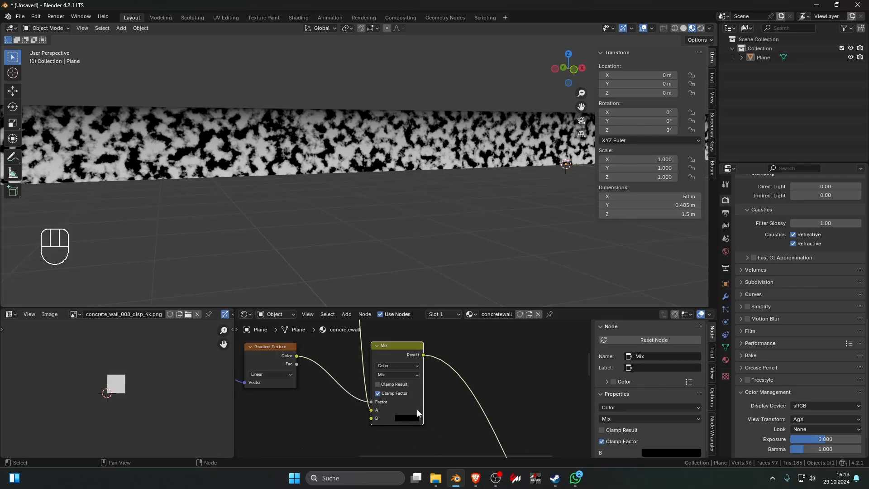
left_click(397, 374)
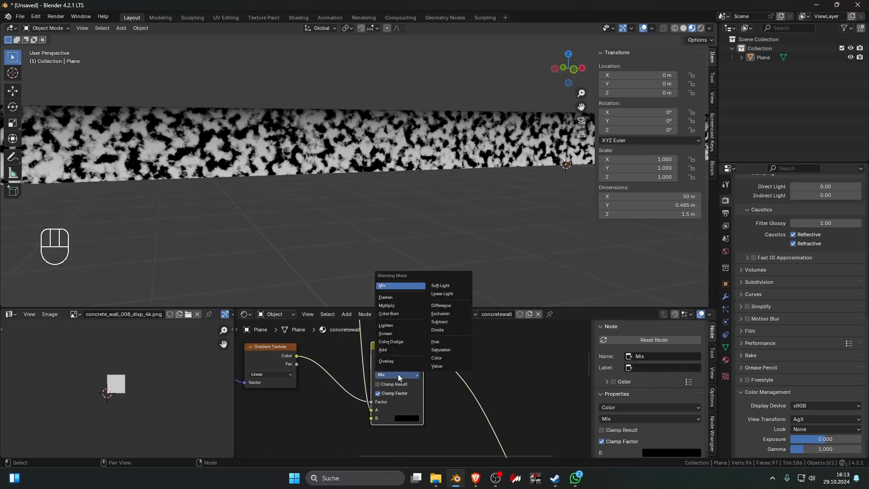
left_click(392, 313)
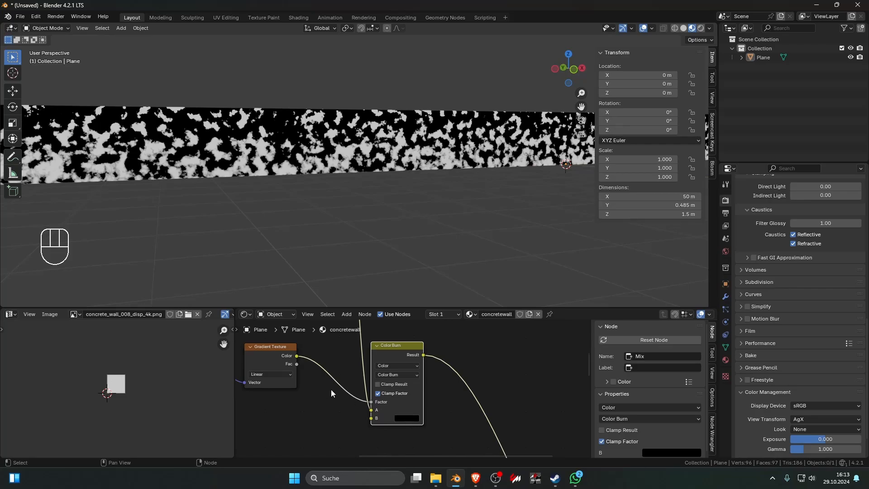
- Return the Color Ramp link to the Mix node's input B and try Overlay blending with a dark grey A of about 0.079
scroll(333, 386, "down", 1)
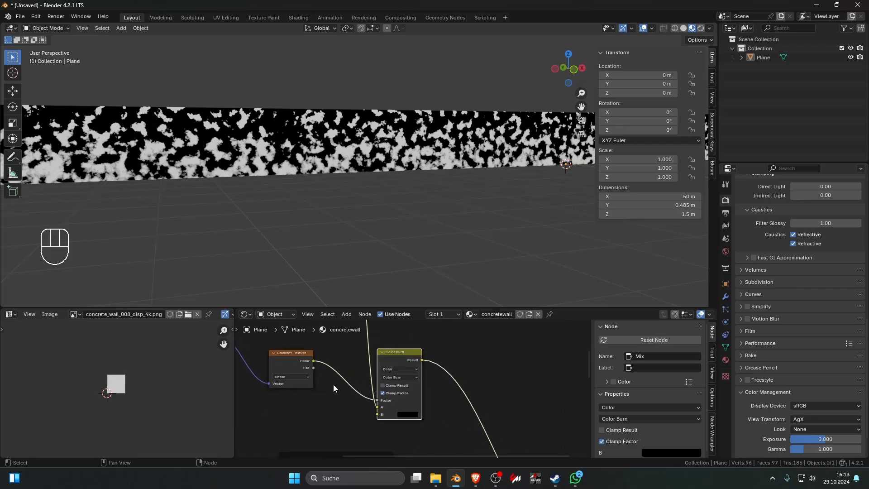
left_click_drag(375, 408, 375, 416)
left_click(404, 408)
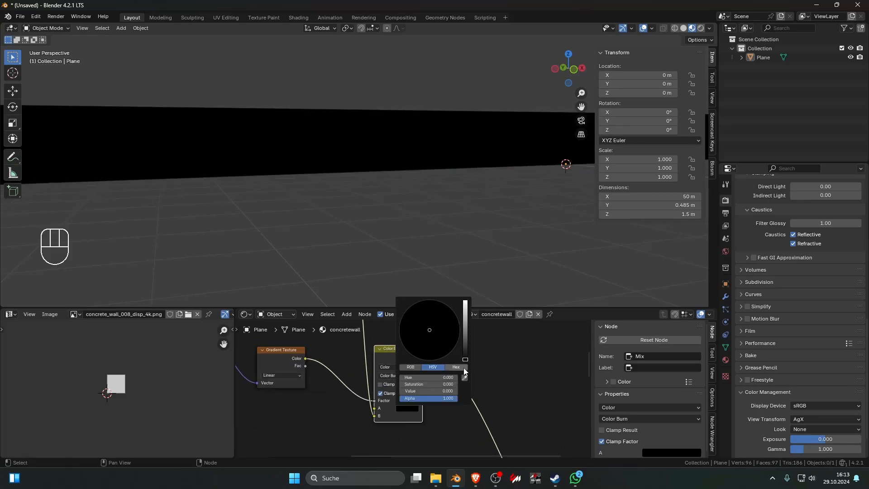
left_click_drag(464, 358, 484, 364)
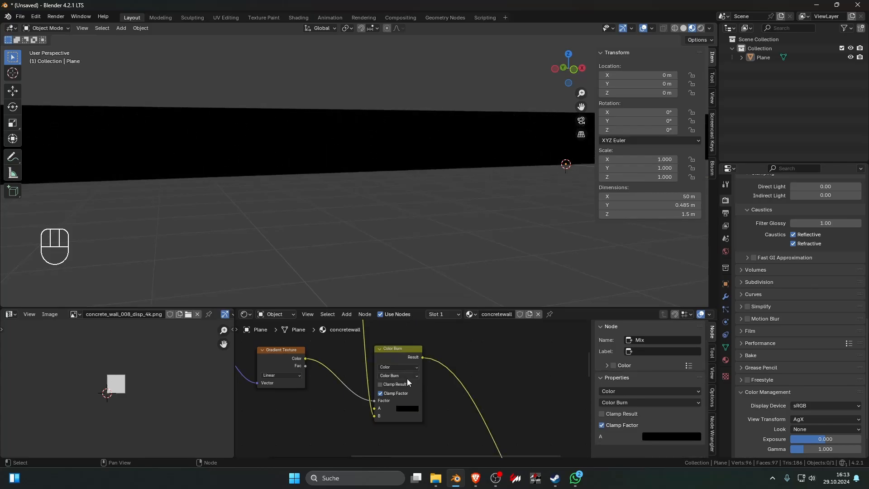
left_click(406, 376)
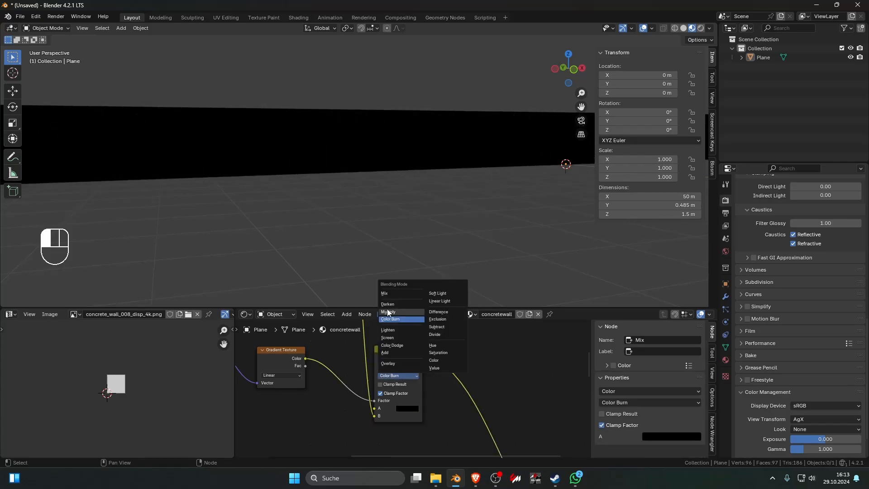
left_click(401, 363)
left_click(408, 409)
mouse_move(465, 358)
left_mouse_down()
mouse_move(464, 324)
mouse_move(465, 342)
left_mouse_up()
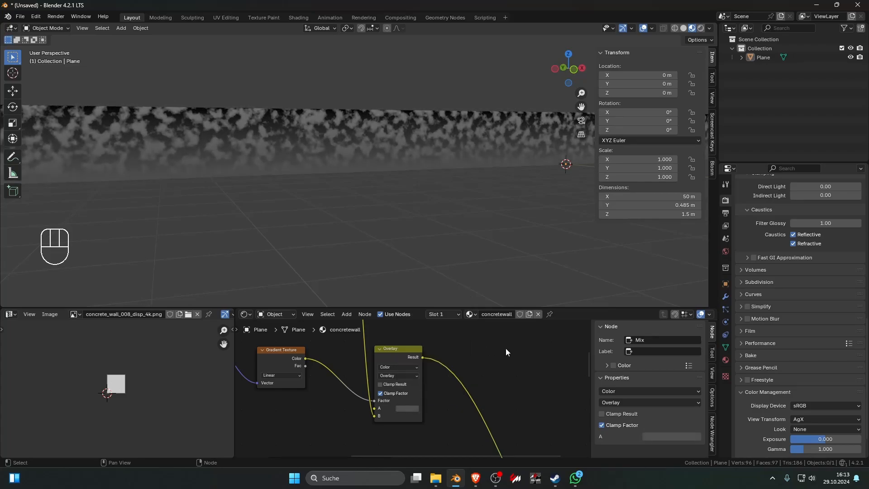
- Try Darken as the Mix node's blending mode with its A color raised to white
left_click(405, 374)
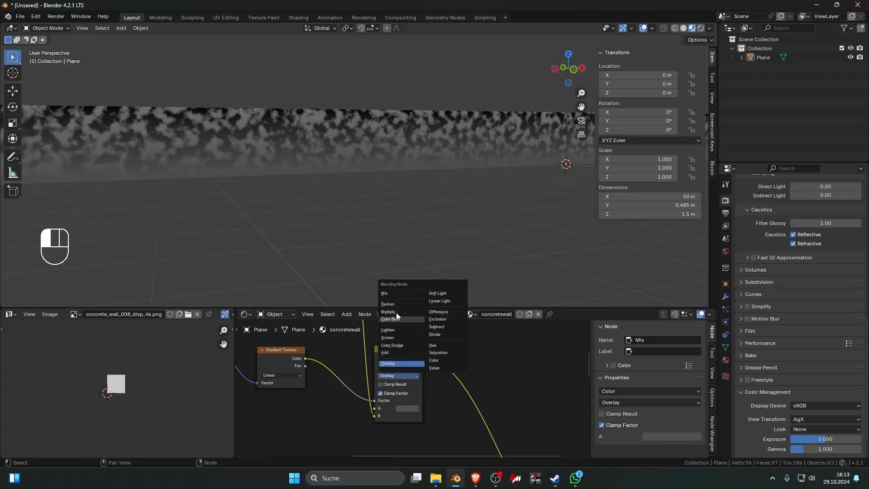
left_click(395, 312)
left_click(407, 408)
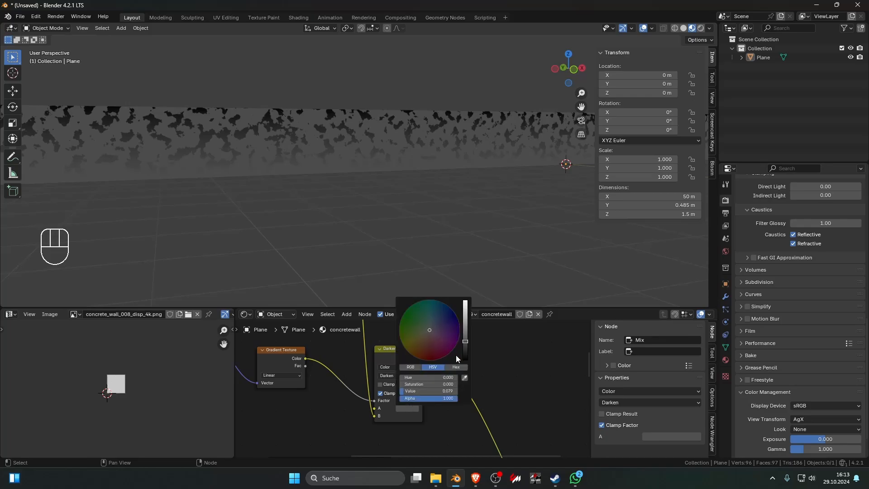
left_click(465, 302)
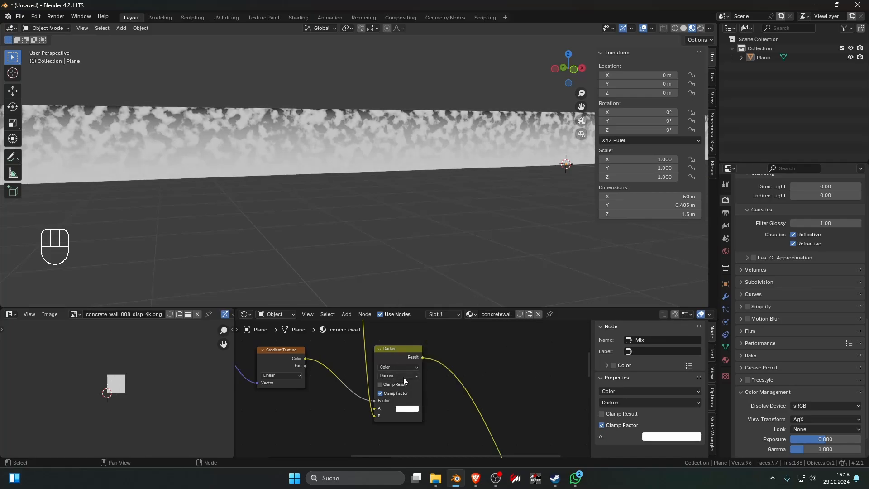
- Try Color Burn and Multiply as the Mix node's blending modes, and make its A color a very light grey
left_click(403, 376)
left_click(391, 335)
left_click(395, 375)
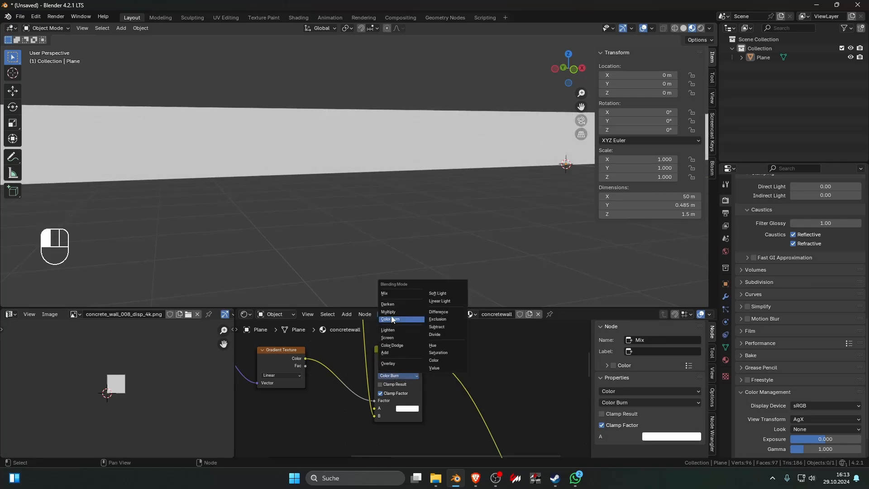
left_click(390, 329)
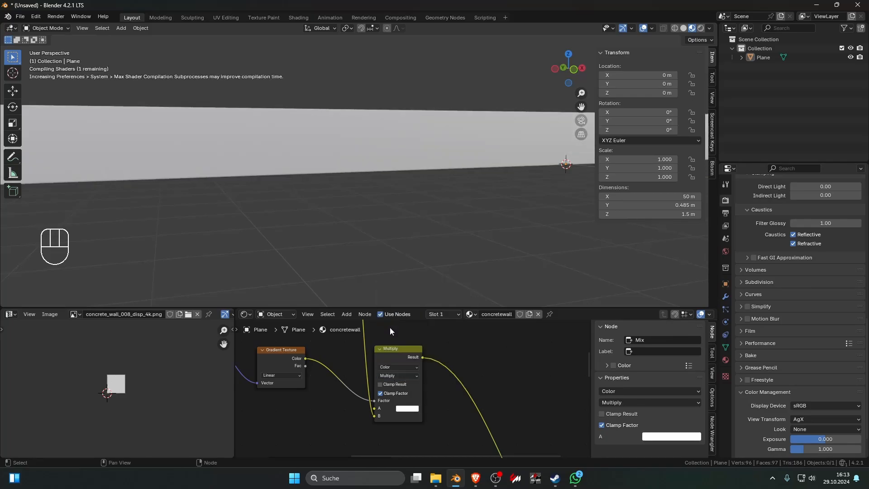
left_click(404, 409)
left_click_drag(467, 326, 466, 307)
- Preview the Gradient Texture on the wall and insert an Invert Color node between it and the Mix node
scroll(506, 407, "down", 4)
scroll(344, 384, "up", 1)
left_click(338, 369, "ctrl+shift")
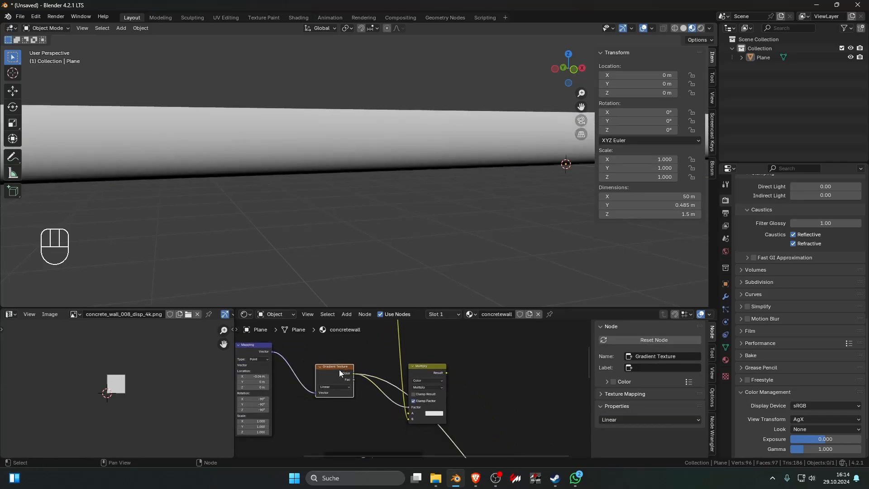
scroll(338, 370, "down", 6)
scroll(342, 368, "up", 3)
key("shift+a")
type("i")
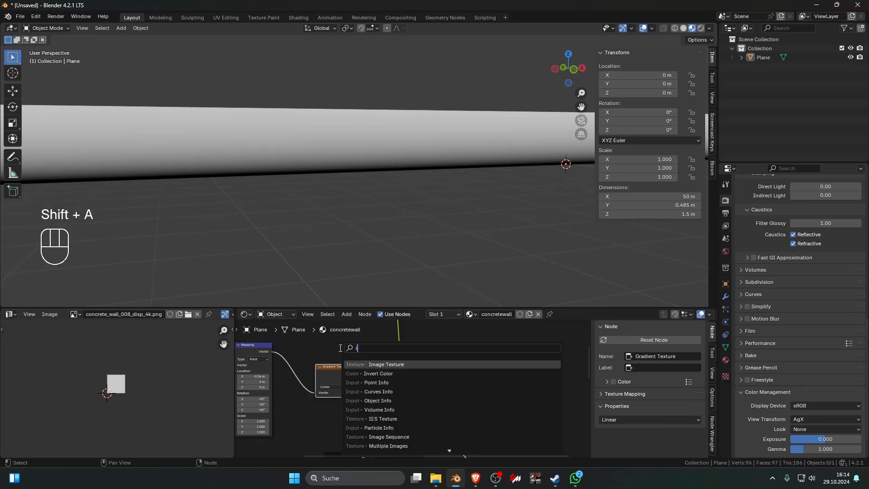
type("nver")
key("Return")
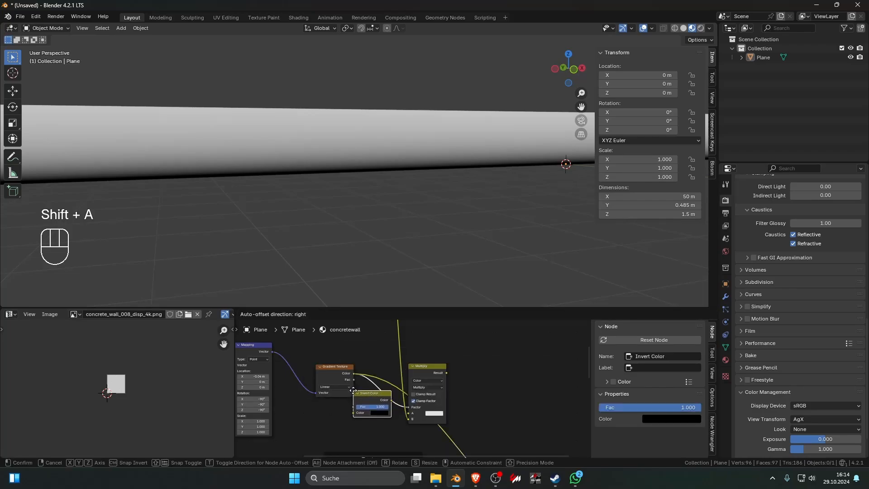
left_click(366, 387)
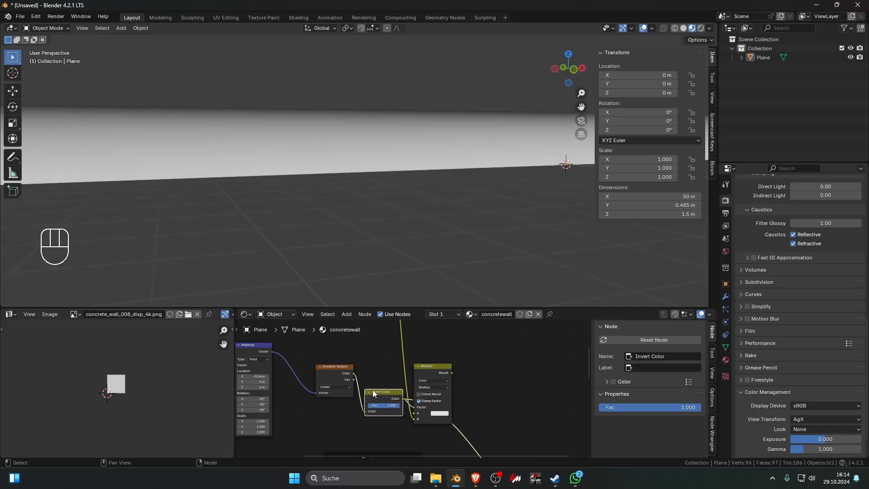
- Preview the Multiply node's result with the inverted gradient on the wall and inspect the node setup
middle_click_drag(290, 374, 350, 379)
left_click_drag(314, 382, 464, 382, "shift")
middle_click_drag(475, 382, 360, 369)
left_click(375, 372, "ctrl+shift")
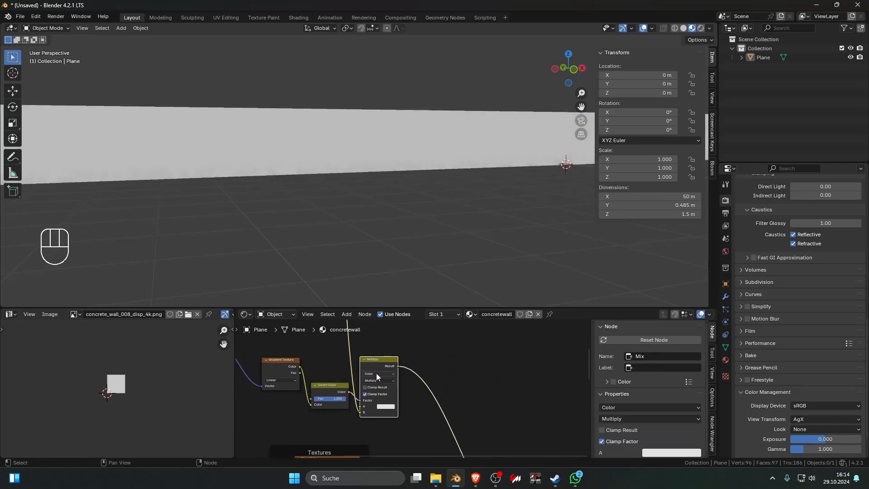
scroll(409, 388, "up", 2)
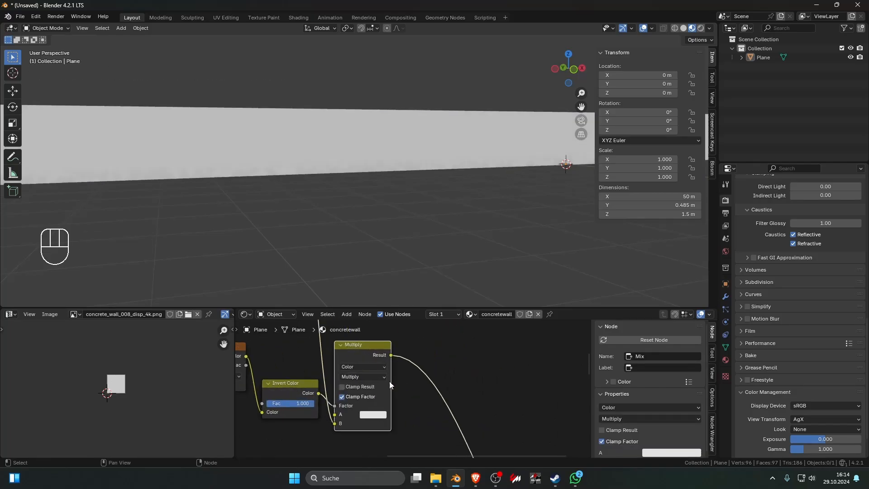
scroll(375, 404, "down", 4)
scroll(383, 403, "up", 4)
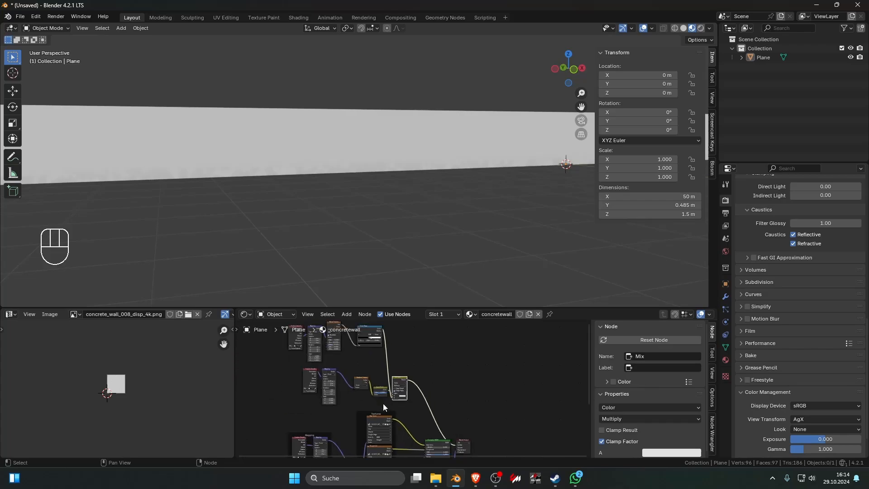
- Set the Multiply node's A color to pure white and change its blending mode to Color Burn
left_click(378, 414)
mouse_move(442, 305)
left_mouse_down()
mouse_move(441, 292)
mouse_move(441, 358)
mouse_move(441, 290)
left_mouse_up()
scroll(378, 368, "down", 1)
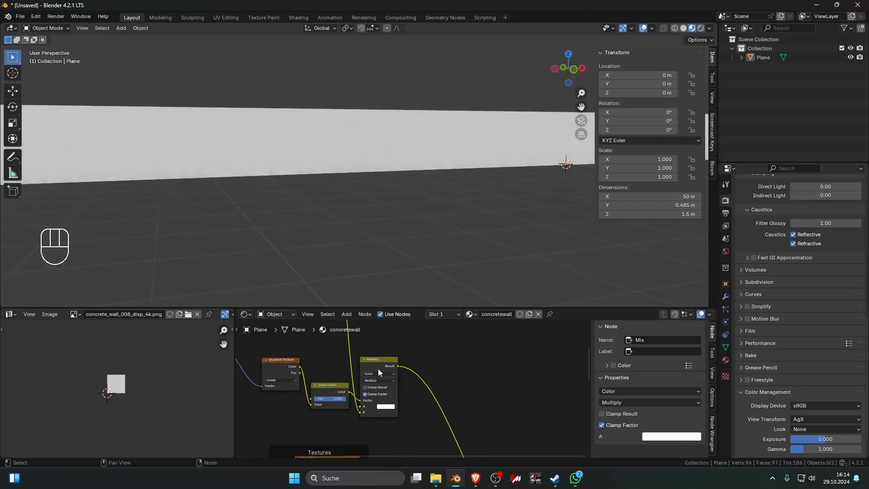
scroll(373, 378, "up", 2)
left_click(373, 378)
left_click(349, 305)
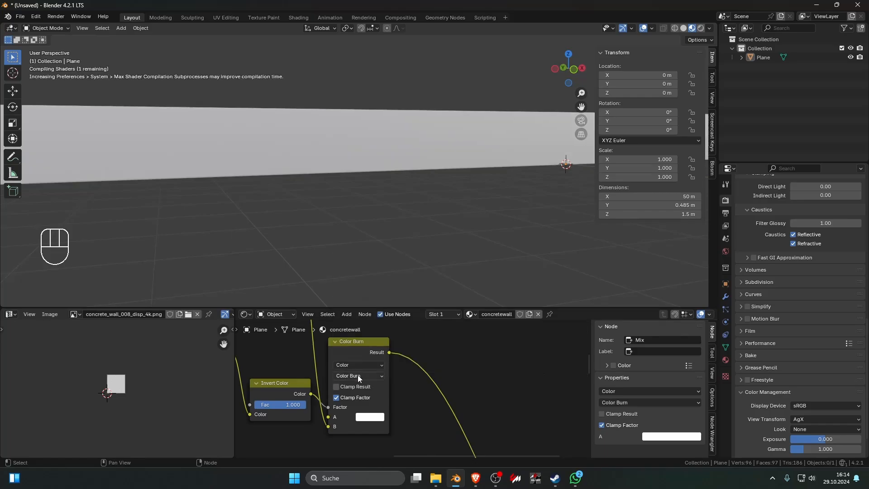
- Preview the noise Color Ramp's output on the wall
scroll(360, 377, "down", 4)
middle_click_drag(362, 381, 368, 410)
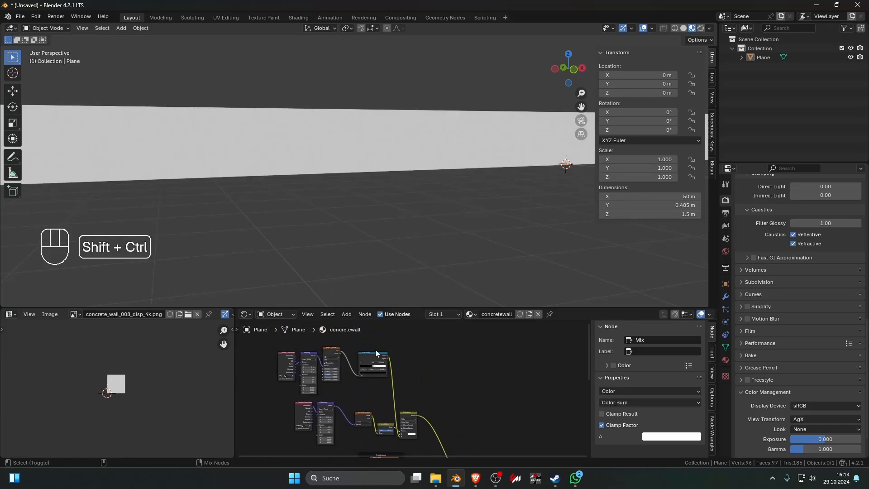
left_click(382, 364, "ctrl+shift")
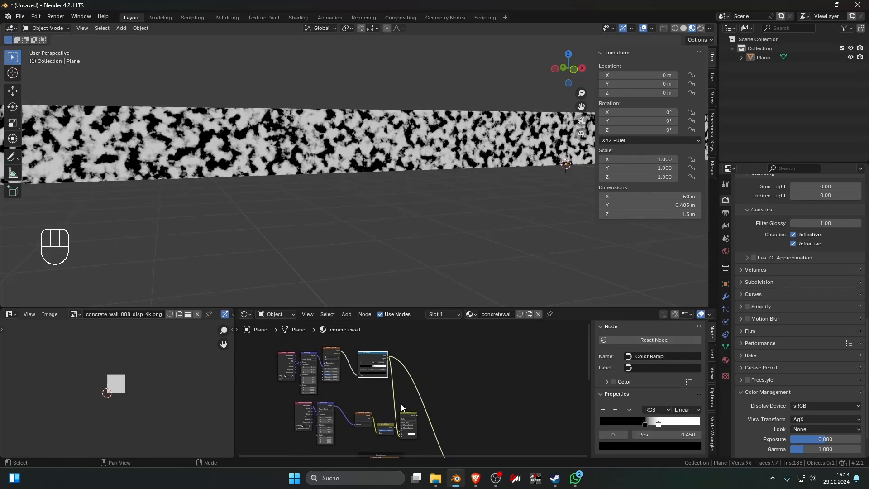
- Preview the Mix node on the wall, switch its blending mode to Overlay and darken its A color to grey
scroll(402, 403, "up", 6)
middle_click_drag(363, 407, 341, 364)
left_click(381, 384, "ctrl+shift")
scroll(385, 389, "up", 3)
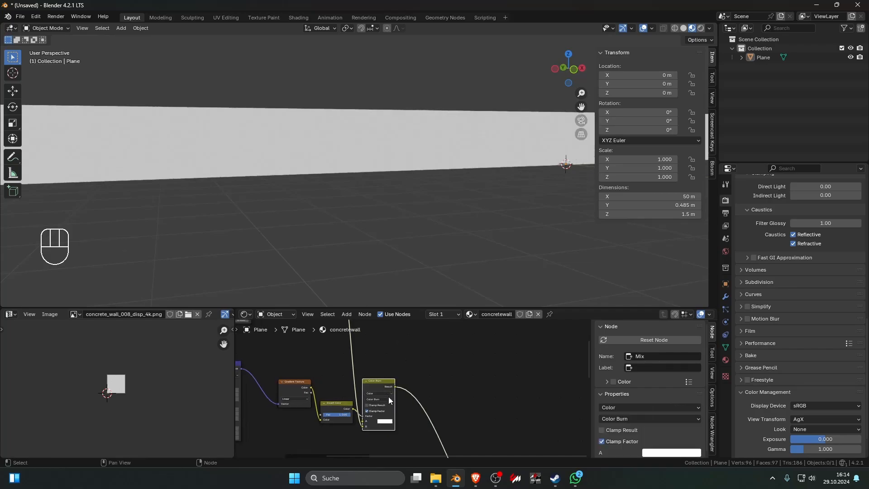
left_click(371, 407)
left_click(364, 396)
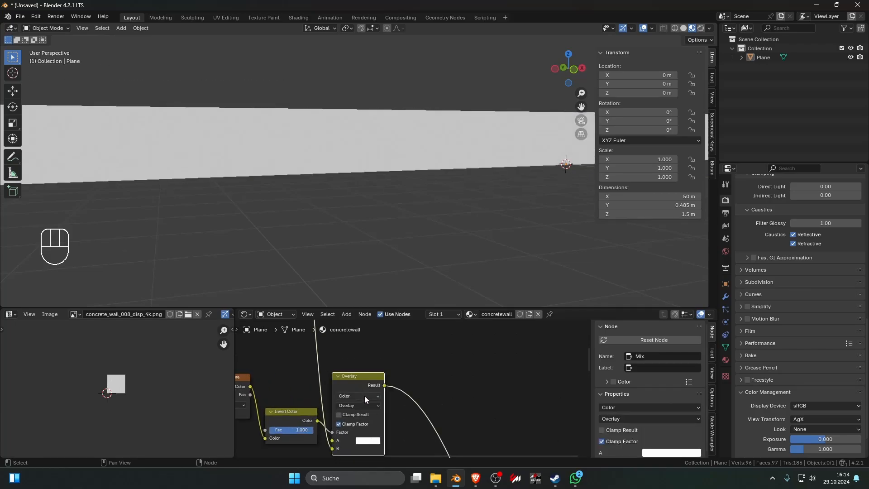
left_click(368, 440)
left_click_drag(430, 328, 430, 361)
scroll(445, 376, "up", 1)
- Try the Mix node in Color Burn mode with a slightly adjusted grey A color, value about 0.12
left_click(404, 401)
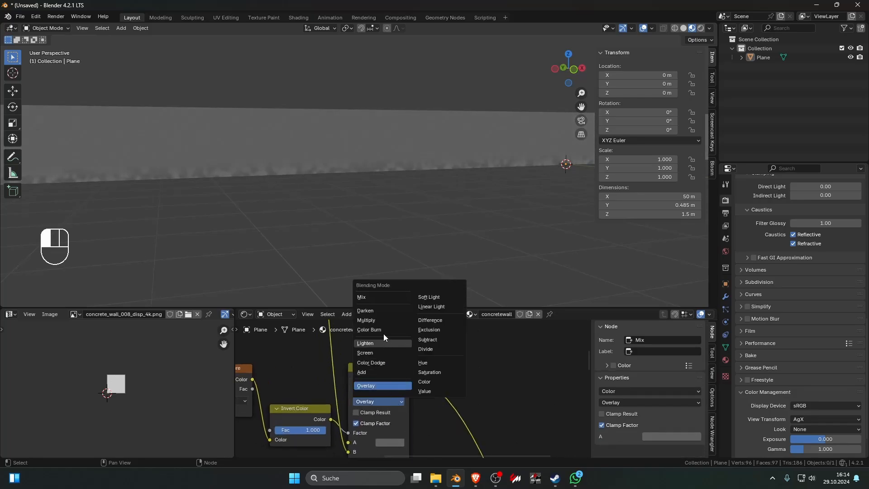
left_click(383, 333)
left_click(389, 441)
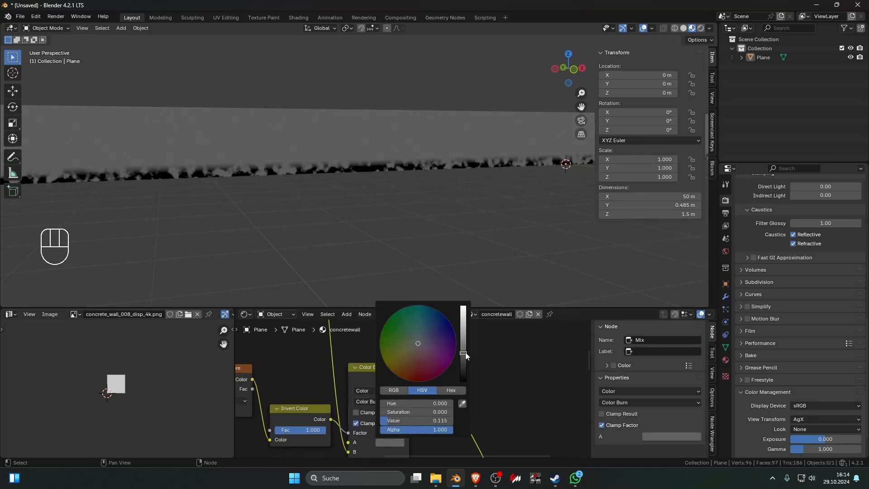
mouse_move(466, 356)
left_mouse_down()
mouse_move(462, 310)
mouse_move(463, 352)
left_mouse_up()
mouse_move(311, 432)
left_mouse_down()
mouse_move(264, 432)
mouse_move(326, 430)
left_mouse_up()
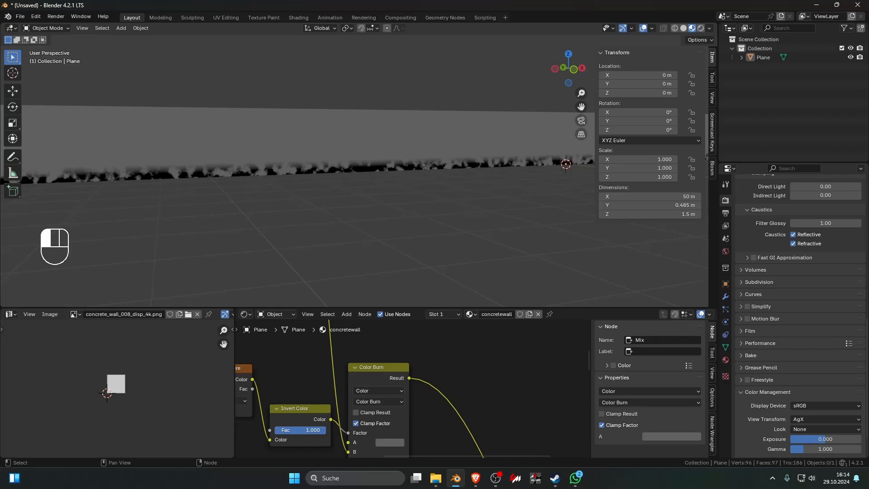
- Enable Clamp Result on the Mix node, keeping Clamp Factor on, and try the Overlay blending mode again
left_click(366, 412)
left_click(371, 422)
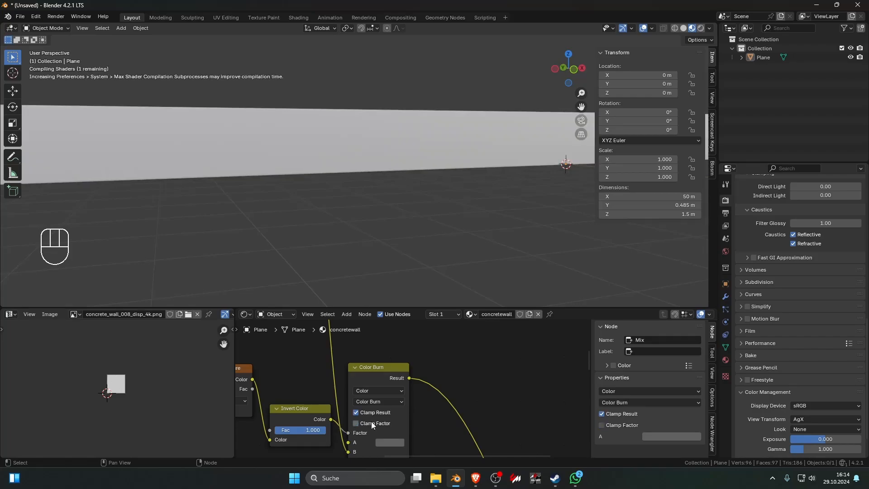
left_click(371, 422)
left_click(376, 402)
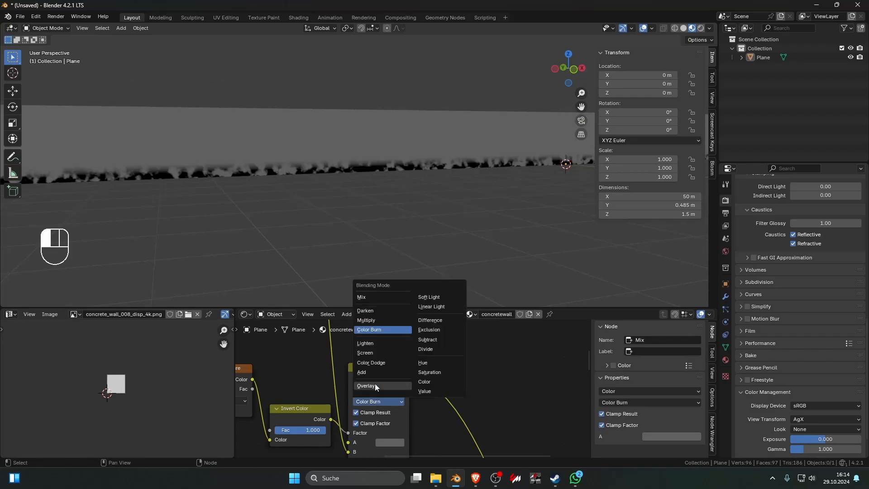
left_click(375, 385)
- Set the Mix node's blending mode to Add and its A color to pure black
left_click(387, 400)
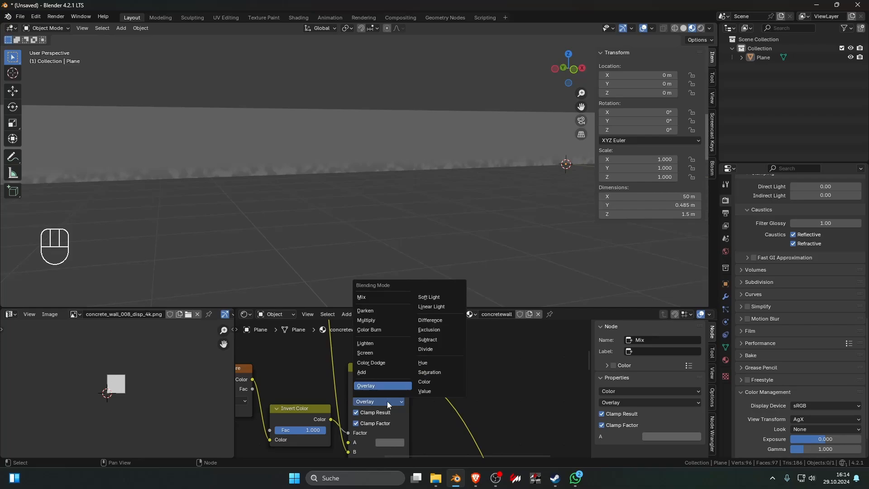
left_click(372, 373)
left_click(389, 442)
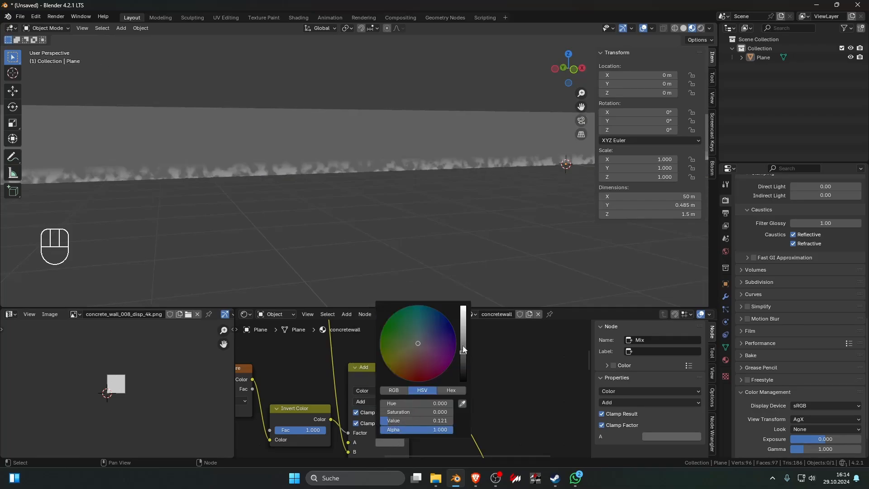
left_click_drag(463, 349, 477, 385)
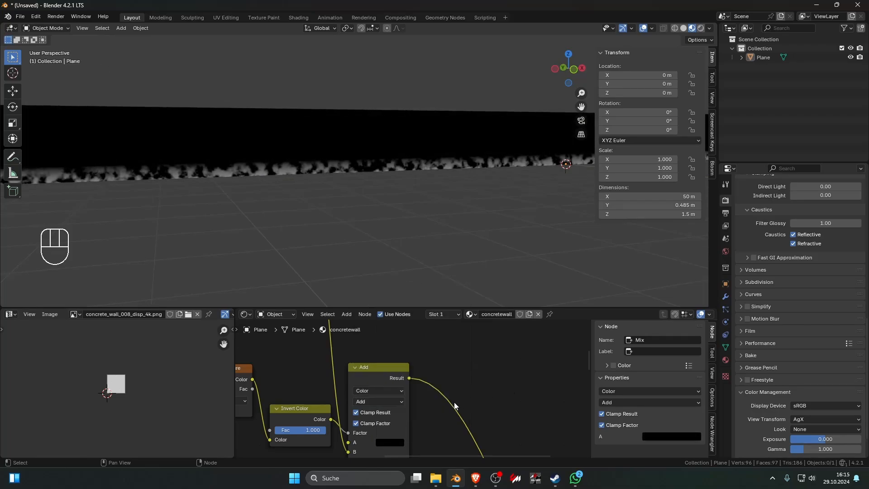
- Try different scales in the gradient's Mapping node, keeping X and Y at 1 and lowering Z close to zero
middle_click_drag(454, 402, 468, 374)
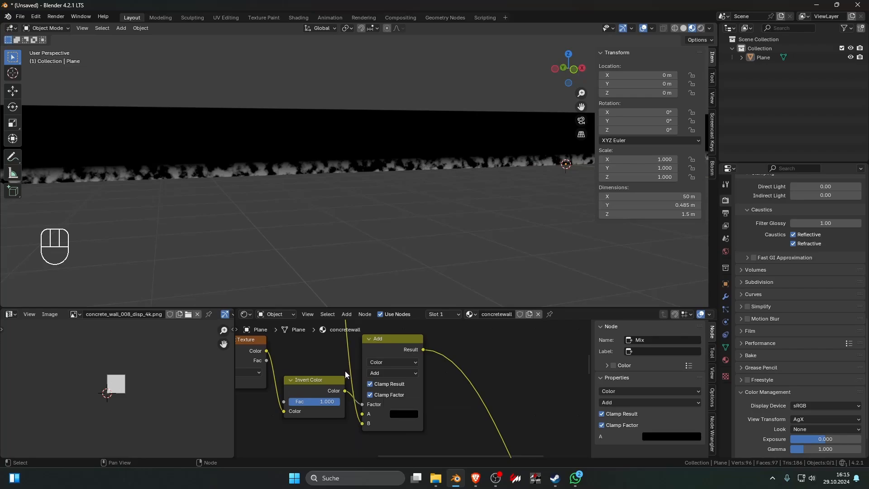
scroll(357, 371, "down", 6)
middle_click_drag(332, 365, 422, 388)
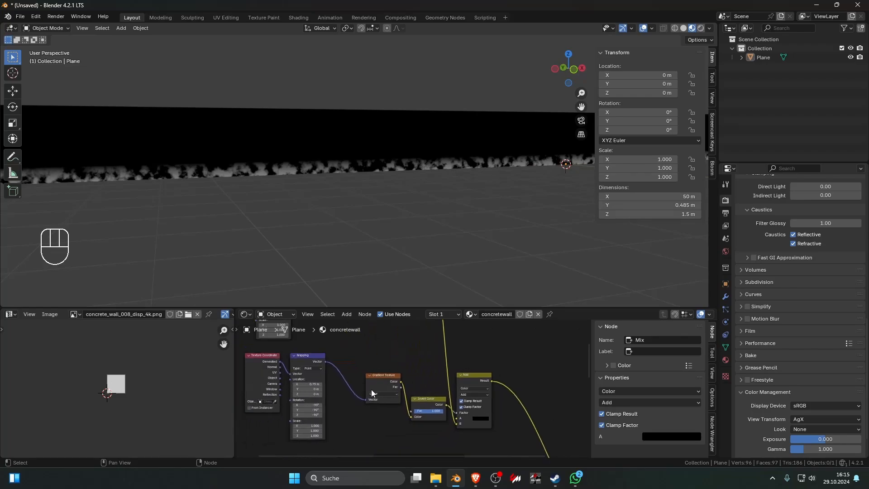
scroll(355, 392, "up", 4)
middle_click_drag(346, 392, 426, 403)
middle_click_drag(387, 442, 411, 369)
scroll(412, 391, "up", 6)
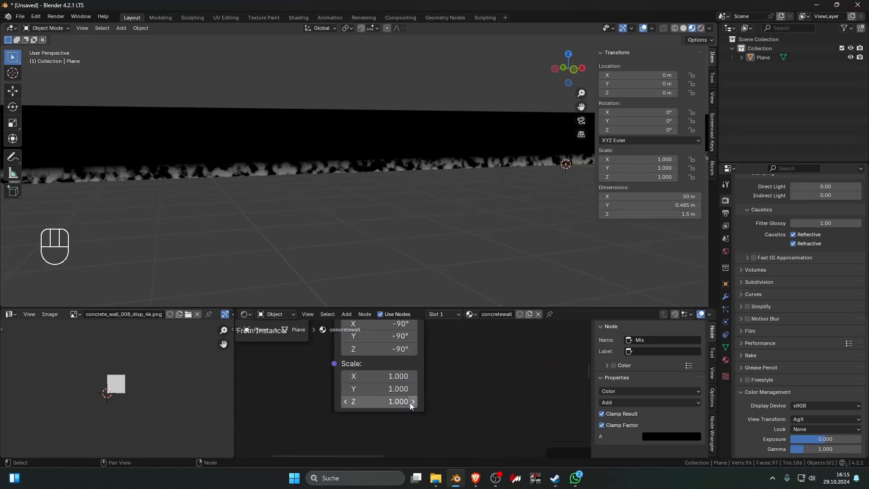
left_click_drag(399, 376, 335, 400, "shift")
left_click(390, 376)
type("11")
key("Return")
left_click(376, 386)
scroll(417, 408, "down", 3)
scroll(412, 371, "down", 3)
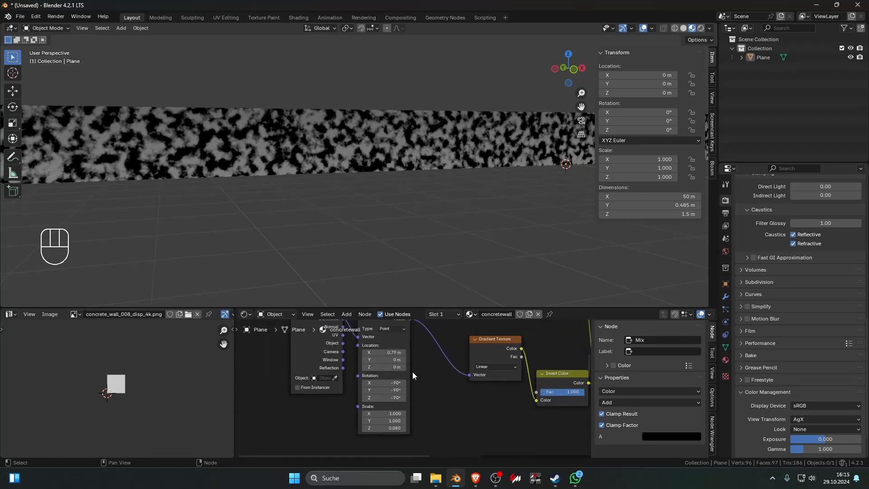
- Preview the Gradient Texture on the wall while lowering its Mapping node's X location to near zero and raising the Z scale
middle_click_drag(477, 362, 392, 373)
left_click(391, 372, "ctrl+shift")
left_click_drag(310, 368, 291, 368, "shift")
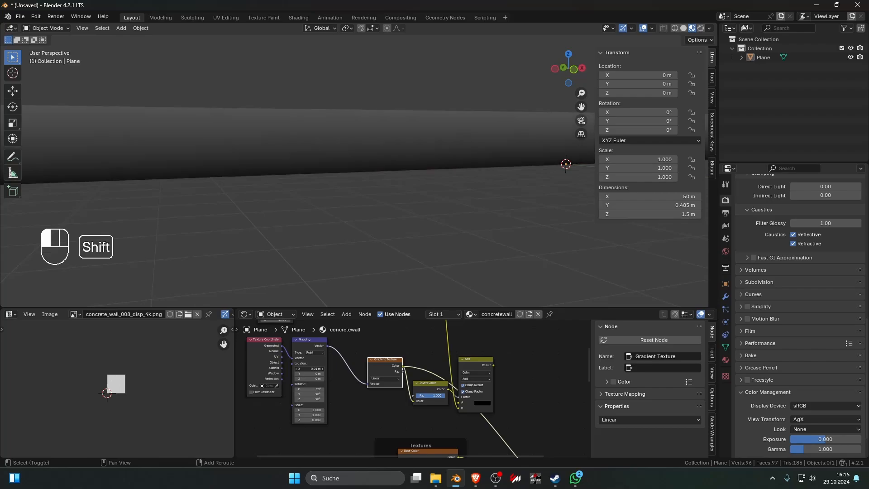
left_click_drag(309, 419, 316, 419, "shift")
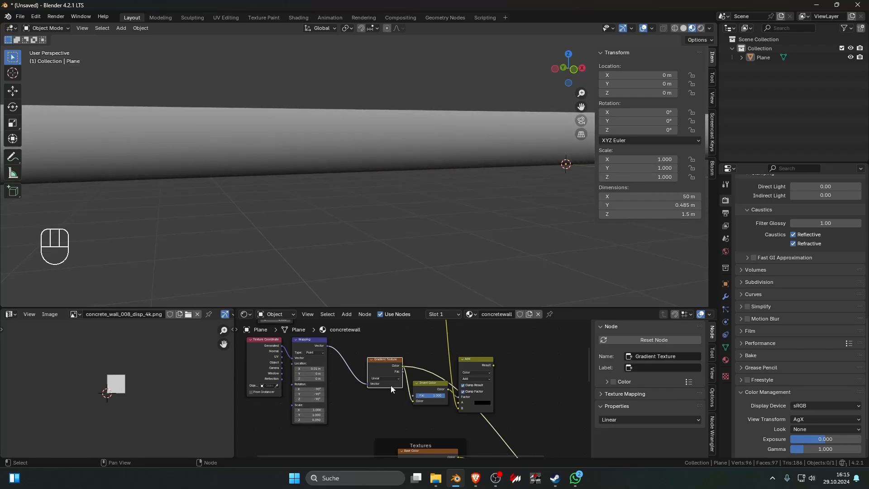
- Compare the Invert Color output with the Gradient Texture output on the wall
left_click(424, 383, "ctrl+shift")
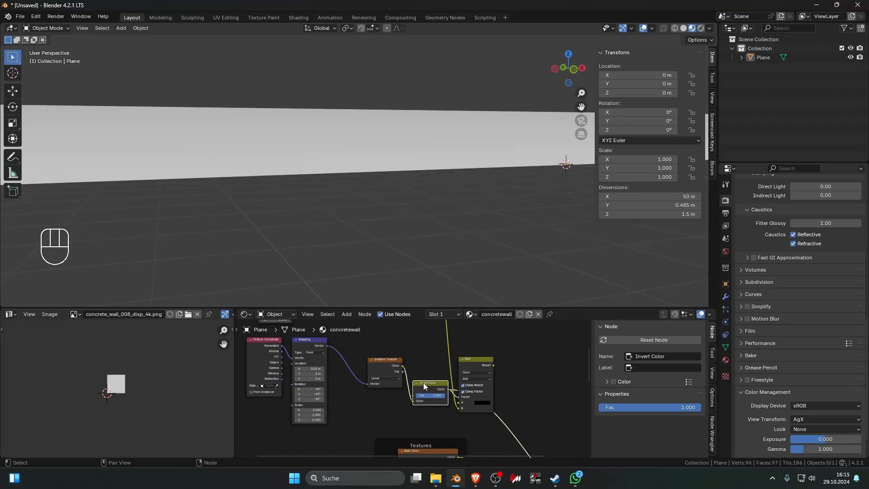
left_click(386, 363, "ctrl+shift")
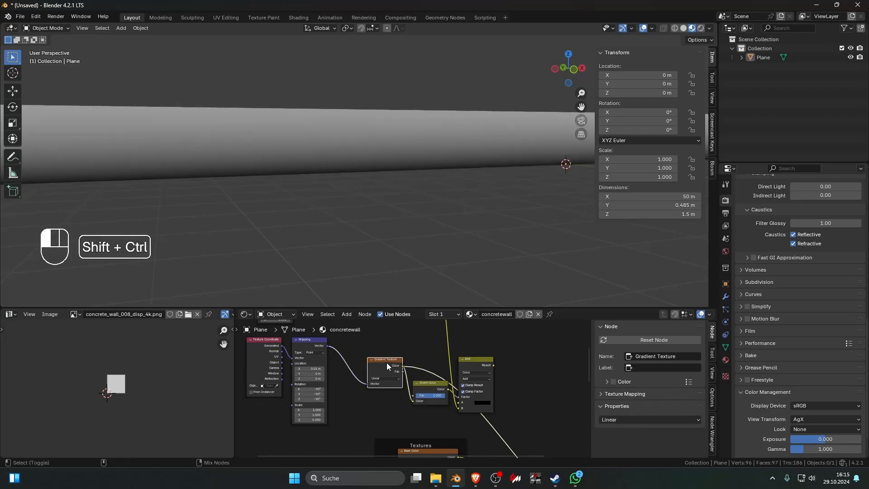
left_click(424, 383, "ctrl+shift")
- Set the gradient Mapping node's X location to 0.97 m, adjust its Z scale and preview the Add node's result
left_click_drag(311, 368, 352, 368, "shift")
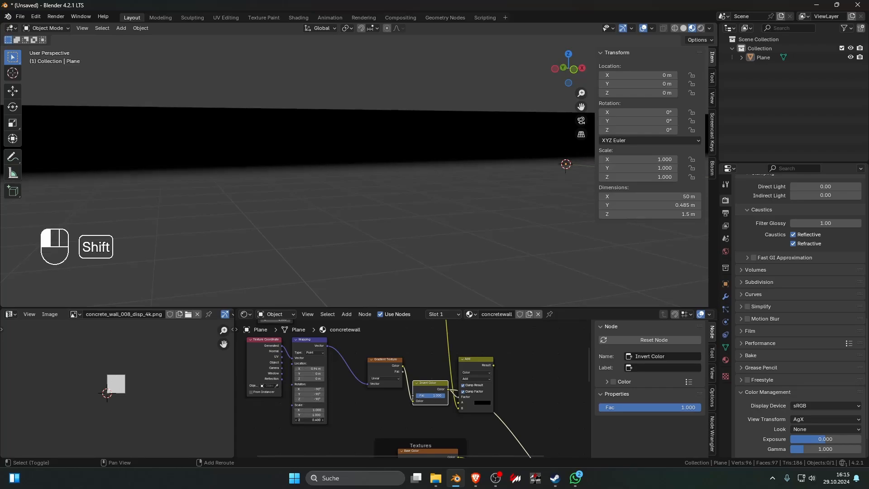
left_click_drag(309, 419, 308, 419, "shift")
left_click_drag(310, 369, 311, 368, "shift")
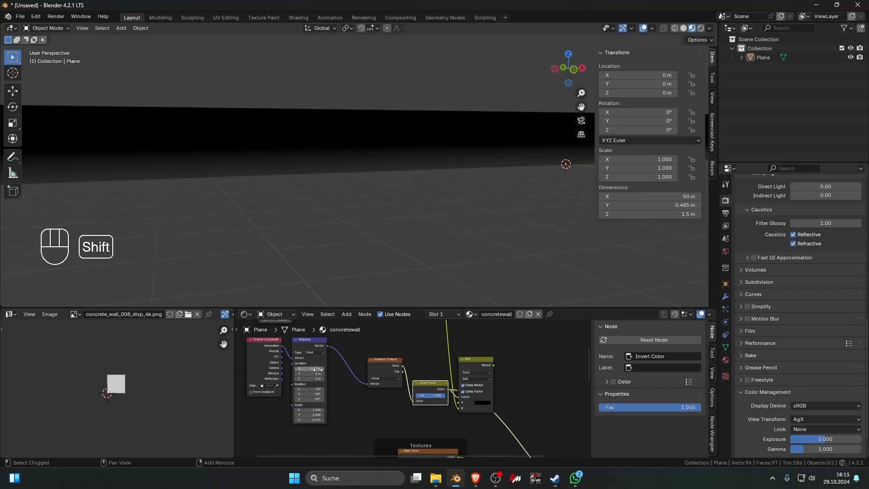
left_click(485, 364, "ctrl+shift")
middle_click_drag(484, 364, 358, 385, "shift")
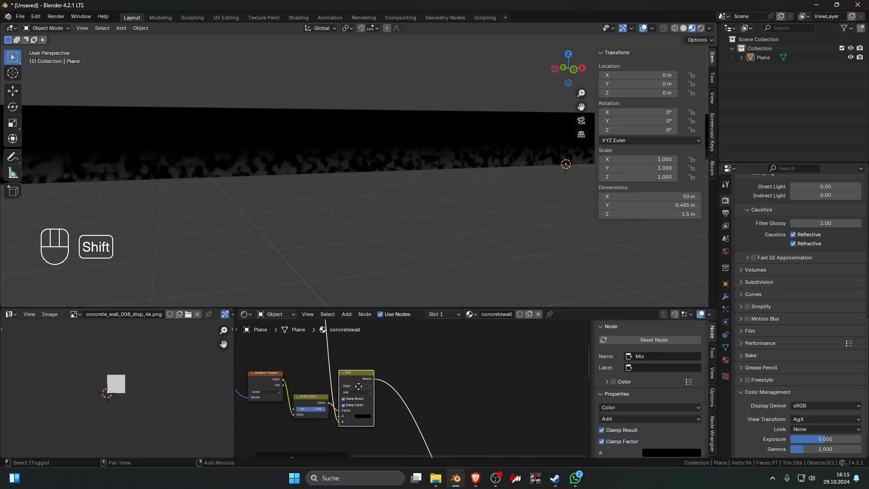
key("shift+a")
left_click(402, 356)
type("c")
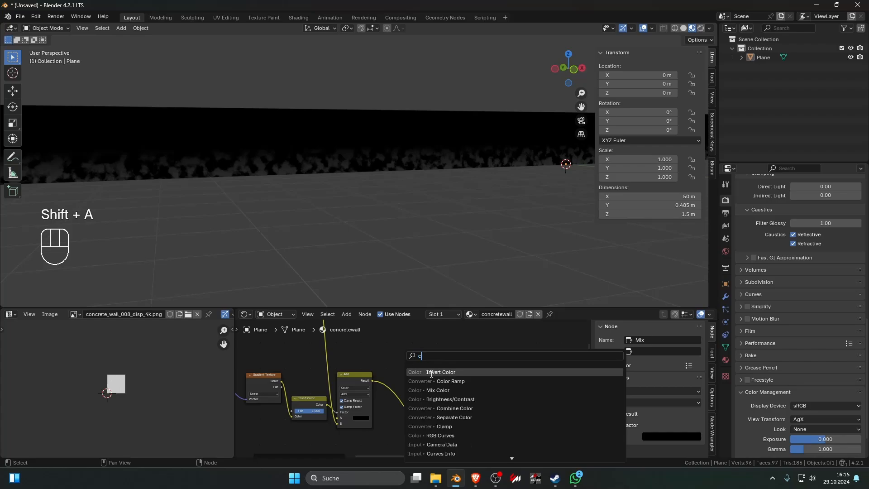
left_click(431, 372)
left_click(401, 381)
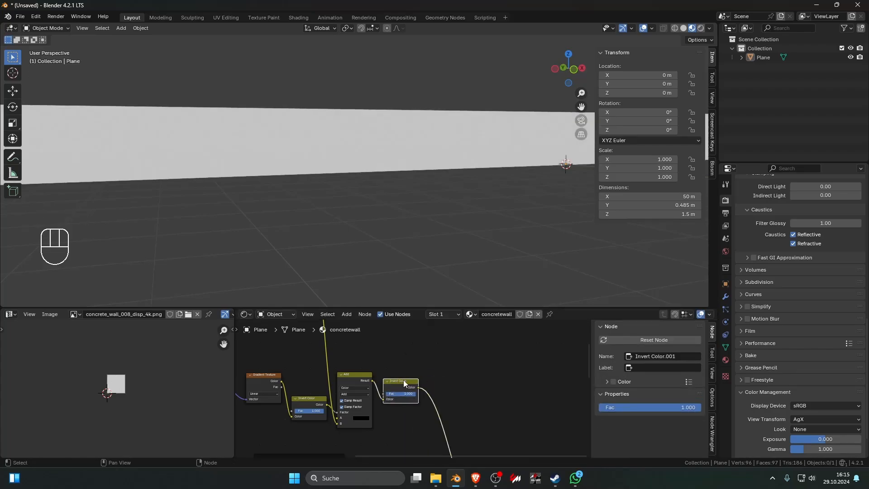
key("ctrl+x")
- Insert a Color Ramp after the Add node and move its white stop to position 0.555
key("shift+a")
type("c")
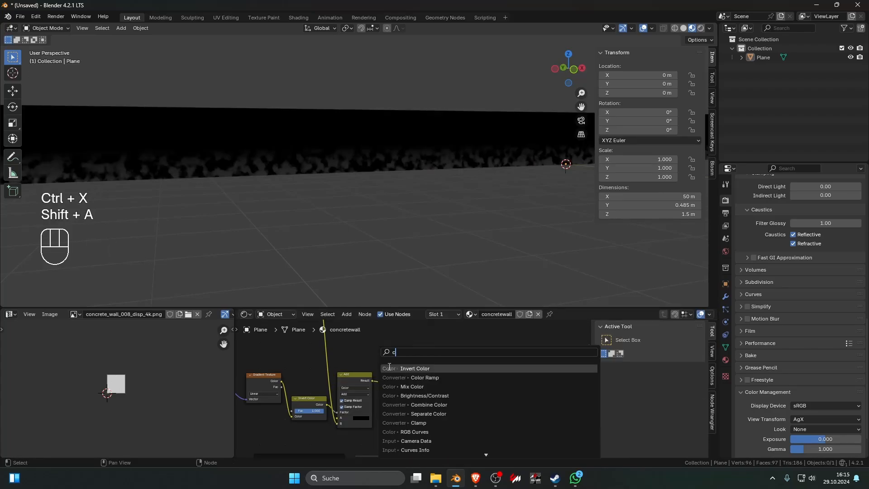
left_click(389, 378)
left_click(385, 388)
mouse_move(386, 414)
left_mouse_down()
mouse_move(408, 415)
mouse_move(392, 413)
left_mouse_up()
mouse_move(405, 416)
left_mouse_down()
mouse_move(441, 415)
mouse_move(384, 415)
mouse_move(411, 419)
left_mouse_up()
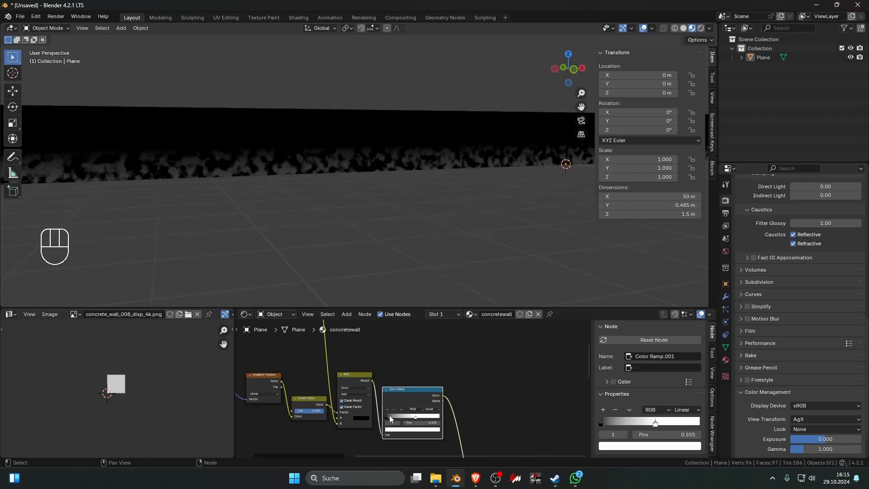
- Fine-tune the X location in the gradient's Mapping node to keep the mask low at the wall's base
scroll(359, 406, "left", 10, "ctrl")
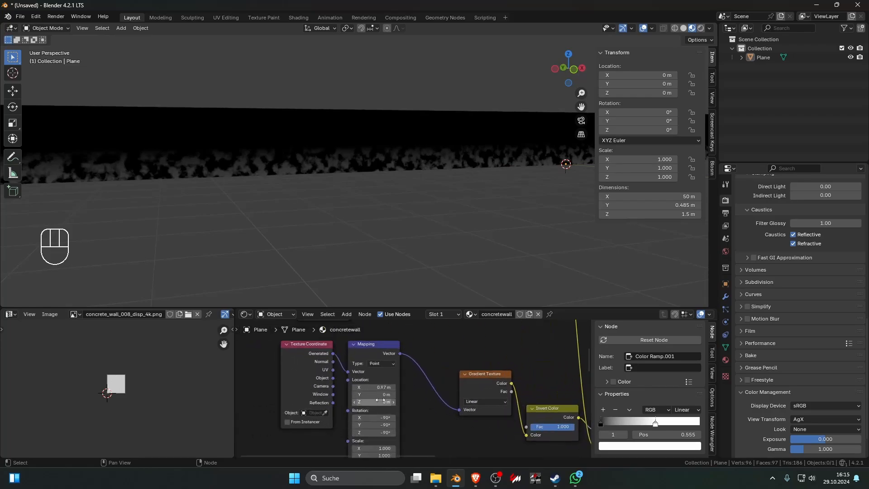
scroll(380, 400, "up", 2)
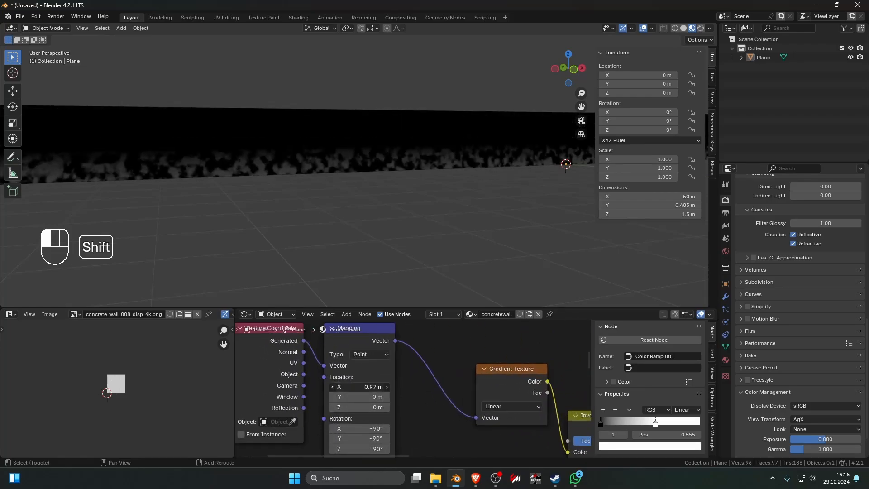
left_click_drag(367, 386, 372, 387, "shift")
left_click(387, 387)
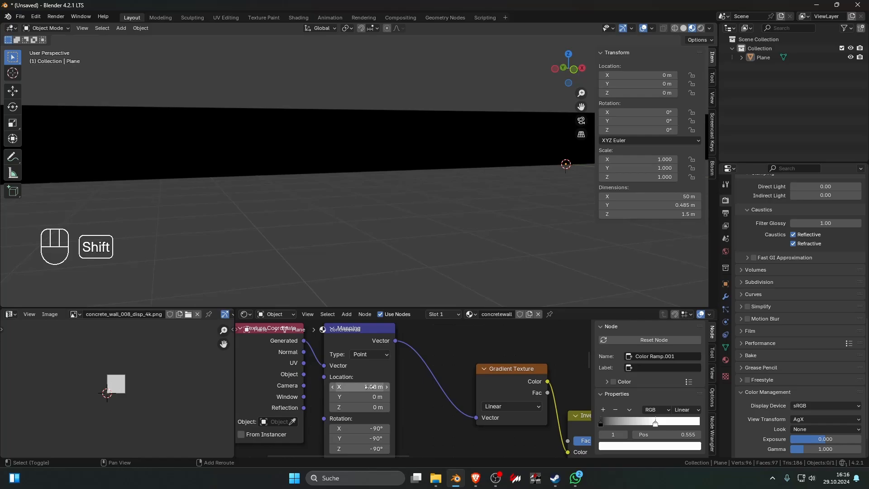
left_click(335, 389, "shift")
- Try smaller and larger scales on the Noise Texture and set its scale to 10
scroll(336, 391, "down", 7)
middle_click_drag(338, 357, 362, 429)
scroll(384, 377, "up", 5)
left_click_drag(384, 375, 373, 375)
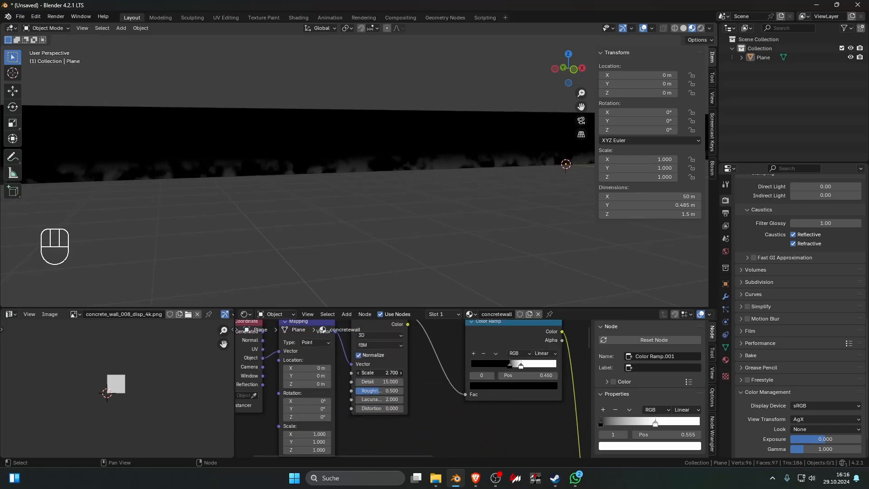
key("Return")
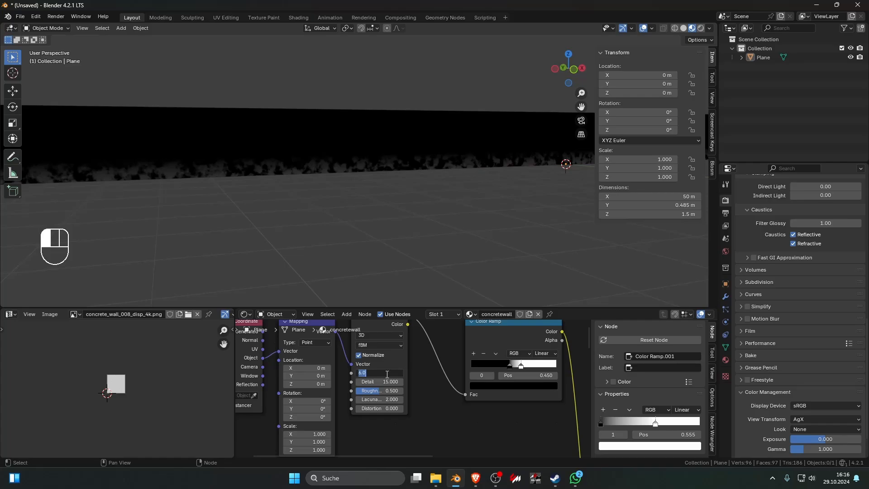
type("10")
key("Return")
- Stretch the noise vertically by setting its Mapping node's scale to X 2.37, Y 0.5 and Z 0.91
middle_click_drag(340, 426, 365, 384)
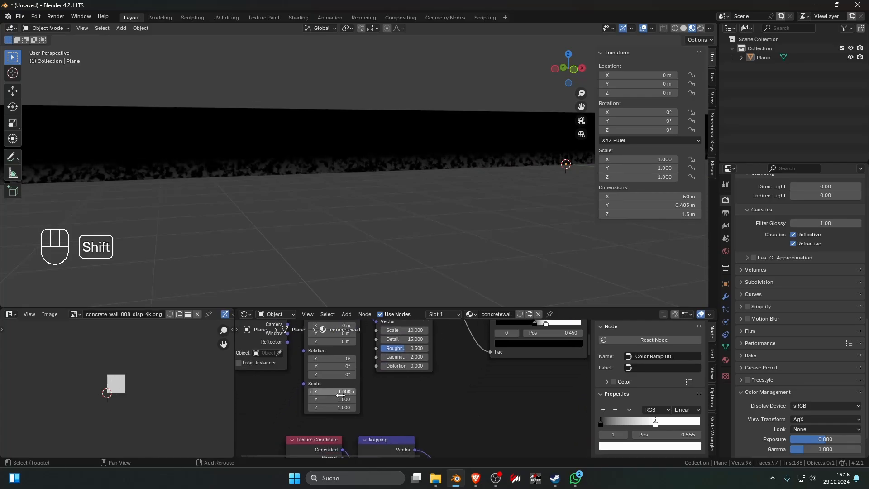
left_click_drag(344, 399, 387, 391, "shift")
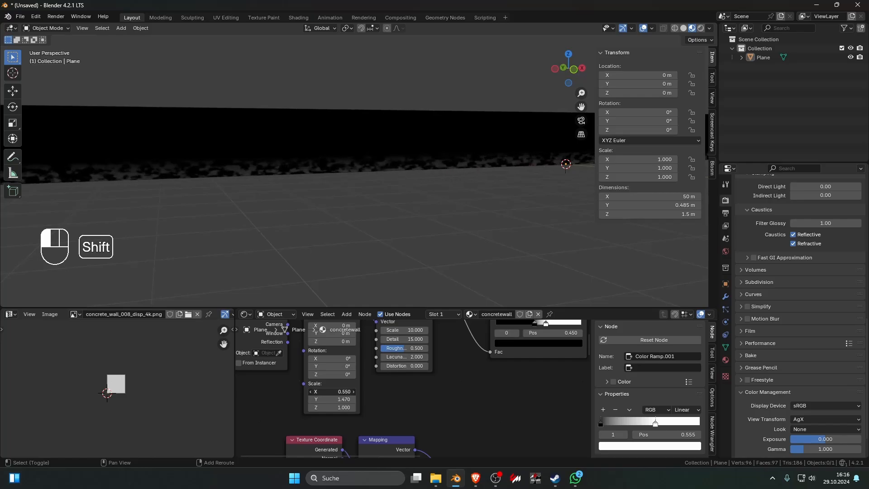
mouse_move(332, 391)
left_mouse_down("shift")
mouse_move(349, 392)
mouse_move(330, 399)
mouse_move(337, 399)
left_mouse_up("shift")
mouse_move(337, 399)
left_mouse_down("shift")
mouse_move(365, 391)
mouse_move(319, 399)
mouse_move(317, 407)
mouse_move(331, 407)
left_mouse_up("shift")
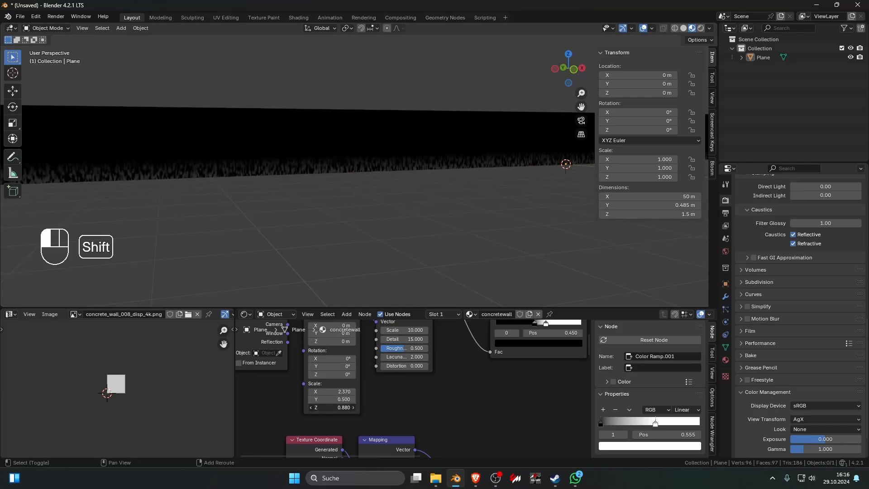
- Set the Noise Texture's scale to 15
middle_click_drag(409, 401, 392, 423)
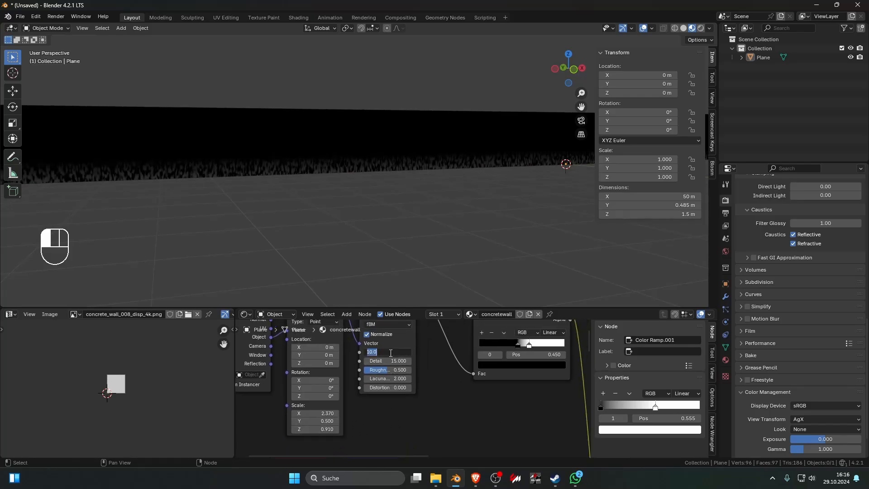
type("15")
key("Return")
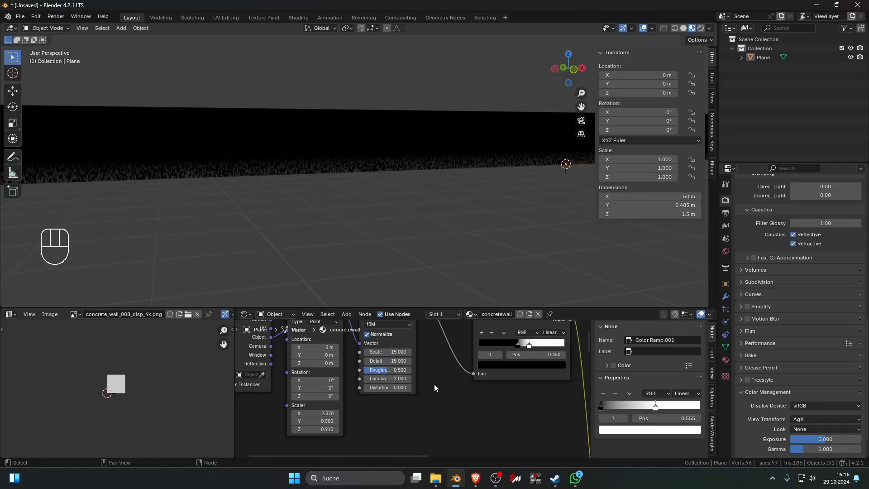
- Move the Material Output node farther from the Principled BSDF and display the full concrete shader on the wall
scroll(381, 391, "down", 5)
middle_click_drag(381, 391, 283, 315)
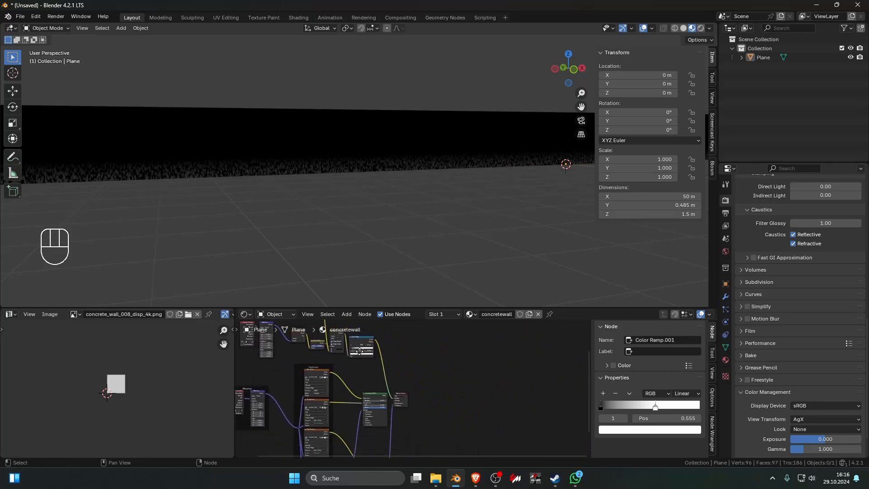
scroll(416, 389, "up", 2)
left_click_drag(396, 396, 461, 398)
left_click(363, 395, "ctrl+shift")
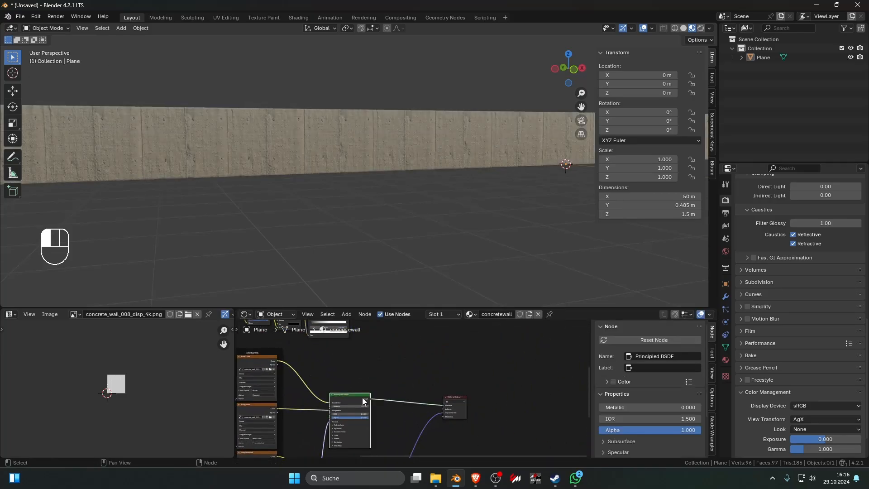
- Insert a Mix Color node between the Base Color texture and the Principled BSDF, and connect the mask's Color Ramp to its Factor
key("shift+a")
type("mix")
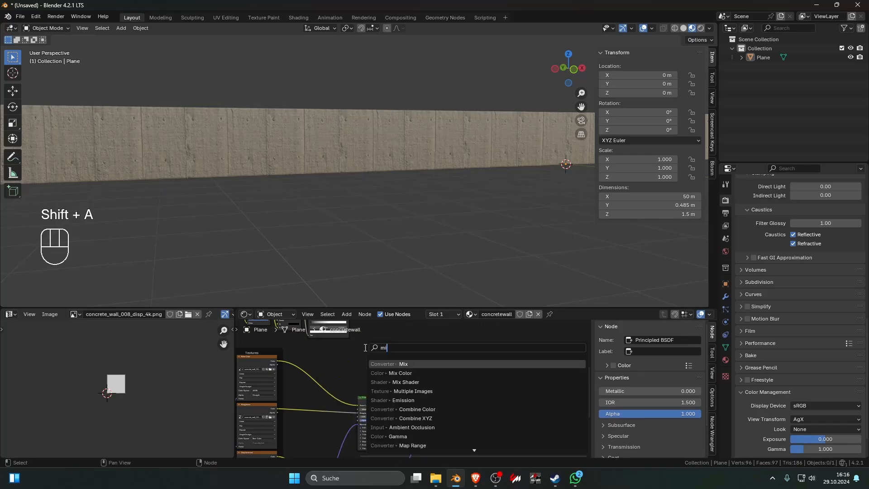
left_click(386, 373)
left_click(328, 364)
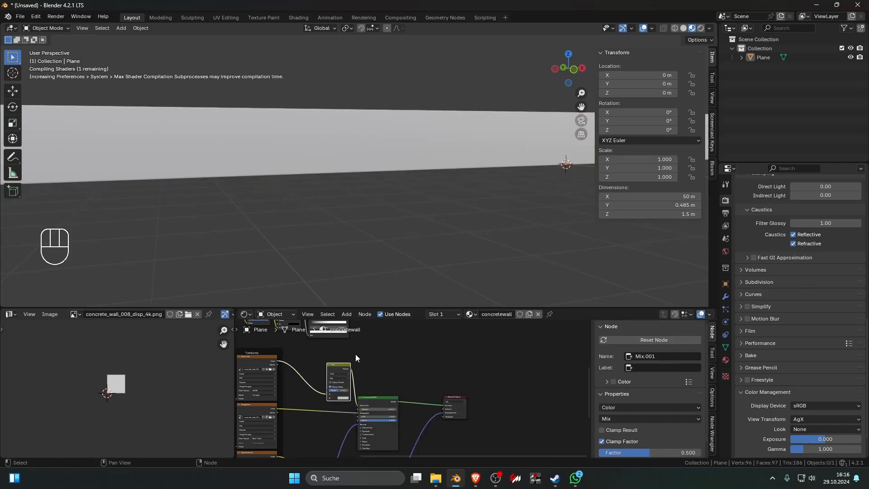
middle_click_drag(355, 354, 407, 385)
scroll(408, 386, "down", 4)
left_click_drag(402, 353, 387, 411)
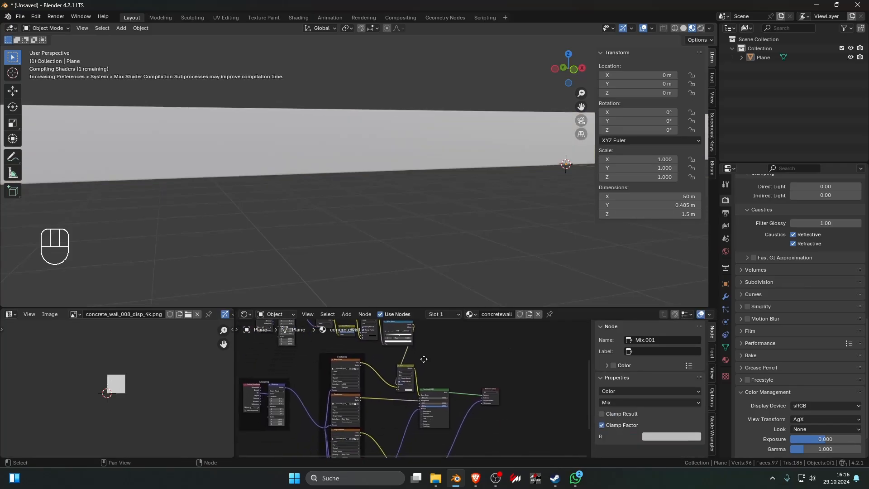
- Set the Mix Color node's B color to black and its blending mode to Overlay
scroll(422, 380, "up", 5)
left_click(409, 394)
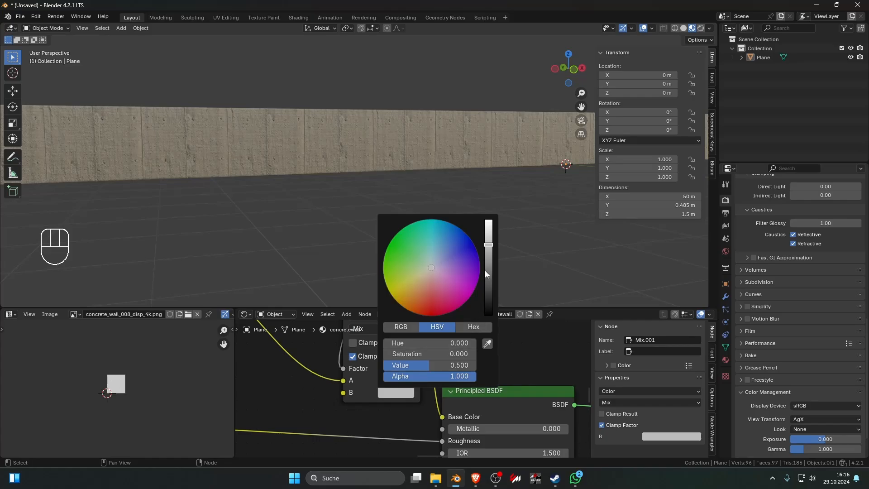
left_click_drag(489, 245, 490, 318)
middle_click_drag(402, 340, 421, 383)
left_click(403, 371)
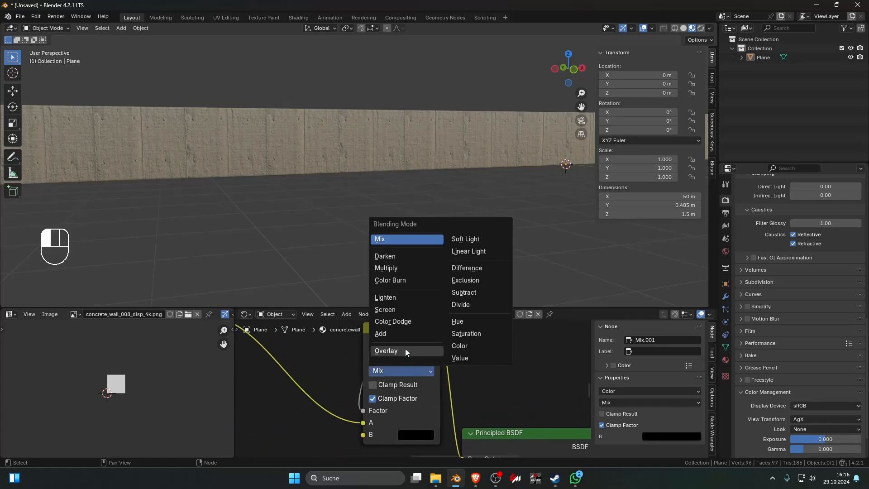
left_click(454, 348)
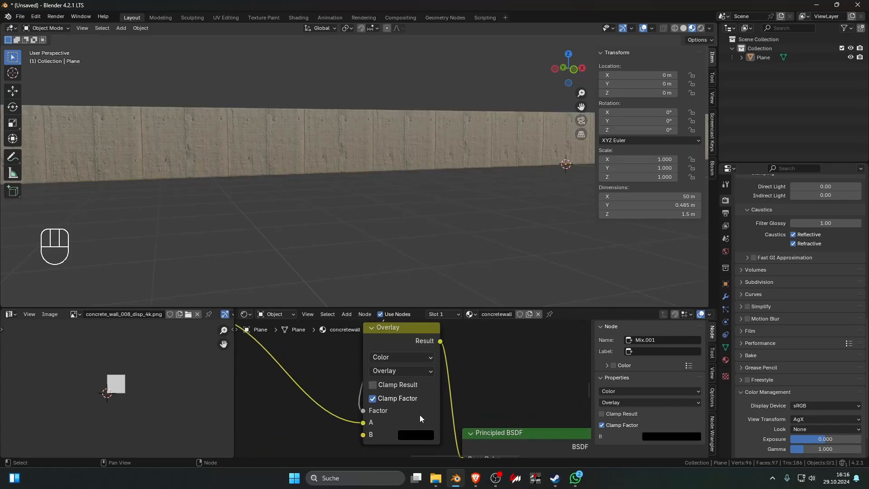
- Preview the mask's Color Ramp on the wall and move its white stop down to about 0.2
scroll(420, 414, "down", 3)
middle_click_drag(421, 373, 409, 409)
left_click(412, 330, "ctrl+shift")
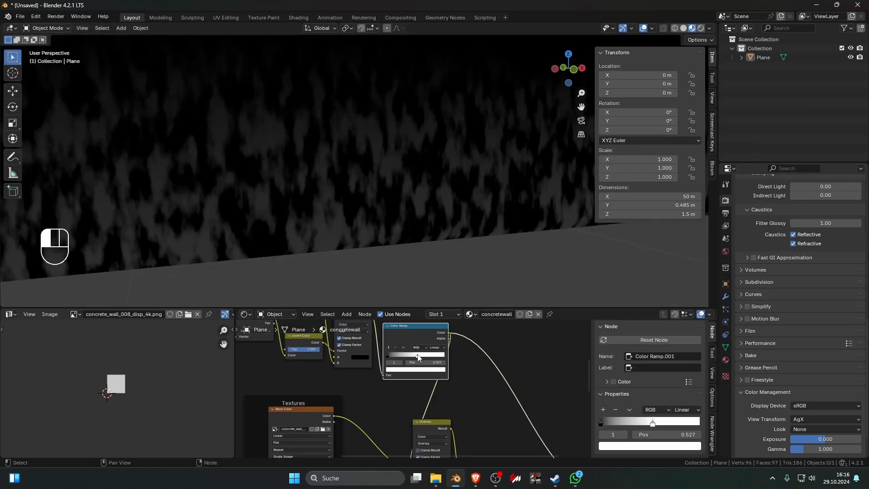
left_click_drag(418, 358, 387, 359)
scroll(429, 262, "down", 3)
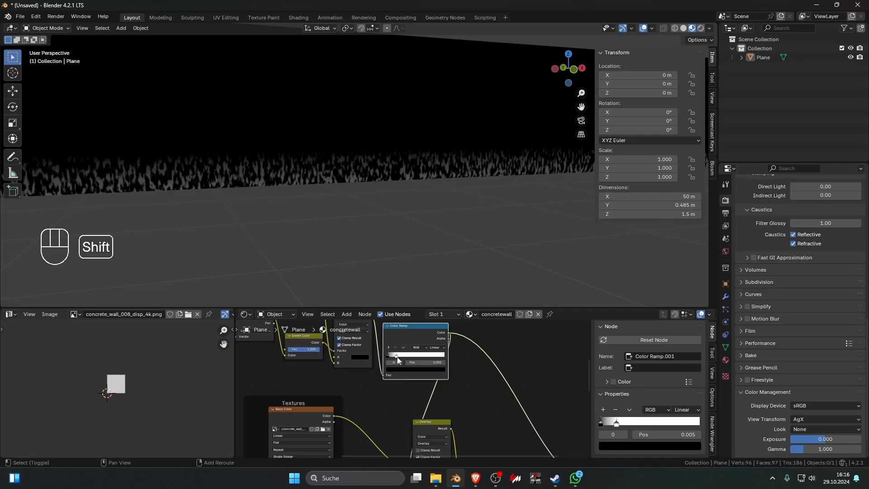
left_click(397, 357, "shift")
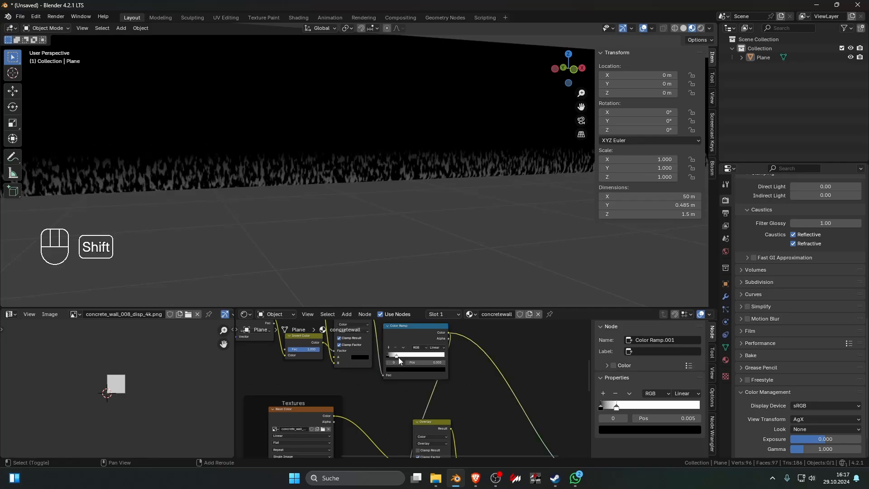
left_click(397, 357, "shift")
- Preview the Overlay node and set its B color to bright green to check where the mask applies
middle_click_drag(403, 418, 432, 368)
left_click(422, 400, "ctrl+shift")
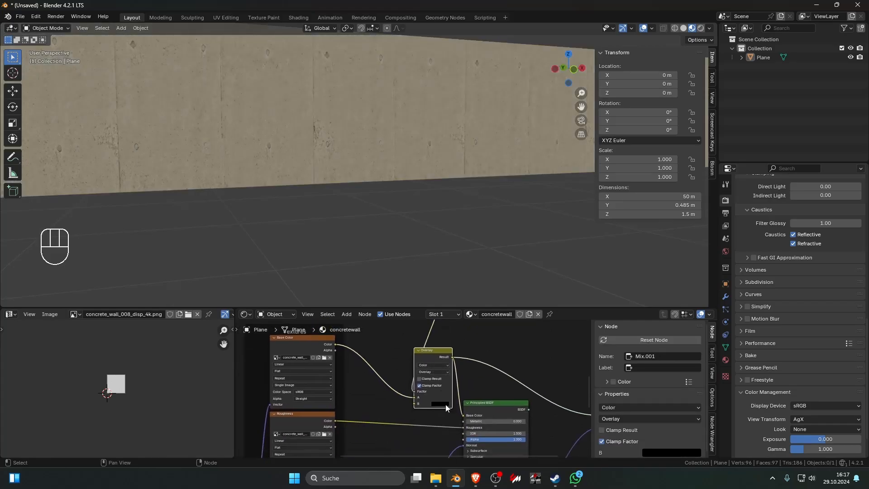
left_click(445, 403)
left_click_drag(486, 365, 486, 319)
scroll(444, 245, "up", 5)
scroll(392, 358, "down", 6)
- Add a Math node on the link between the mask's Color Ramp and the Overlay node's Factor
middle_click_drag(391, 358, 376, 430)
scroll(369, 387, "up", 4)
scroll(368, 386, "down", 4)
left_click_drag(263, 374, 351, 383)
left_click(392, 378)
key("shift+a")
left_click(364, 352)
type("mu")
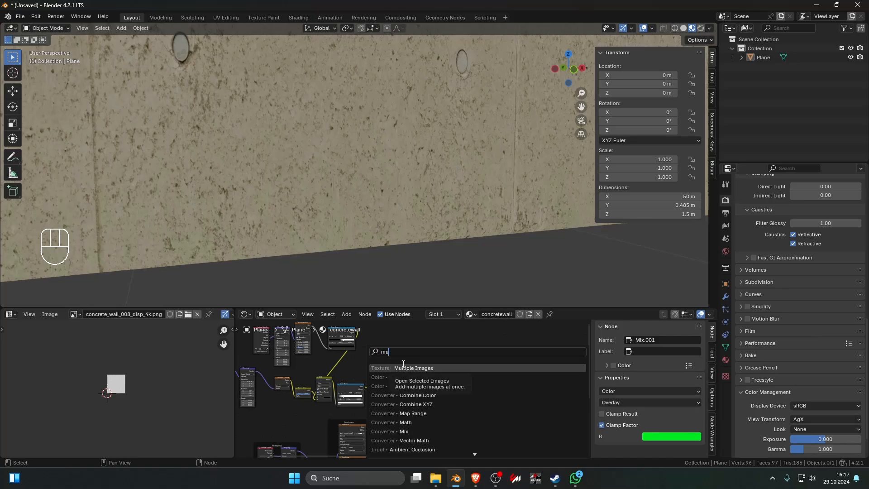
type("lk")
type("math")
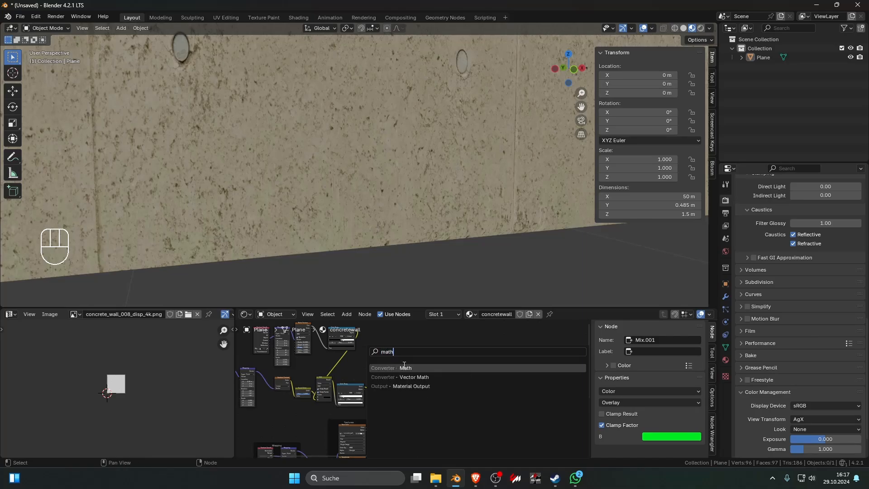
key("Return")
left_click(378, 397)
- Set the Math node to Multiply with a value of 5 and check the effect along the wall's base
scroll(394, 380, "up", 4)
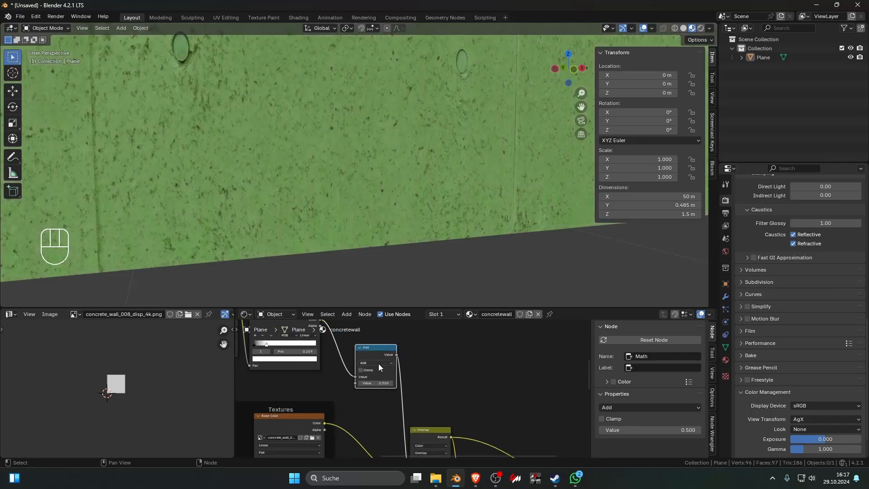
left_click(379, 363)
left_click(379, 391)
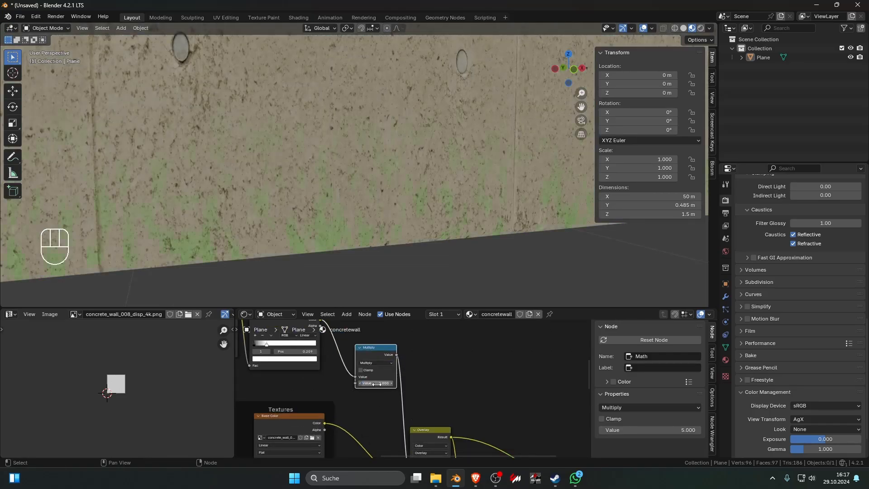
middle_click_drag(447, 246, 454, 242)
scroll(454, 243, "down", 3)
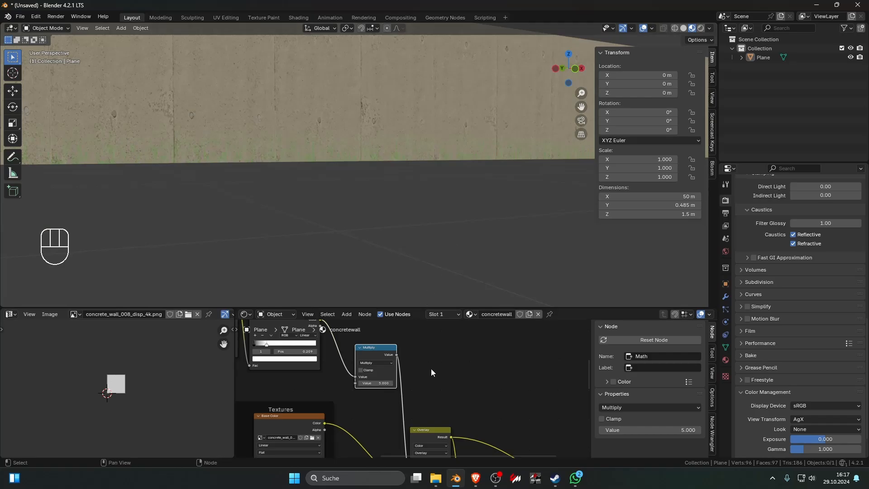
- Set the Overlay node's green B color back to black
scroll(424, 423, "down", 1)
middle_click_drag(423, 426, 418, 382)
scroll(417, 382, "up", 1)
left_click(431, 421)
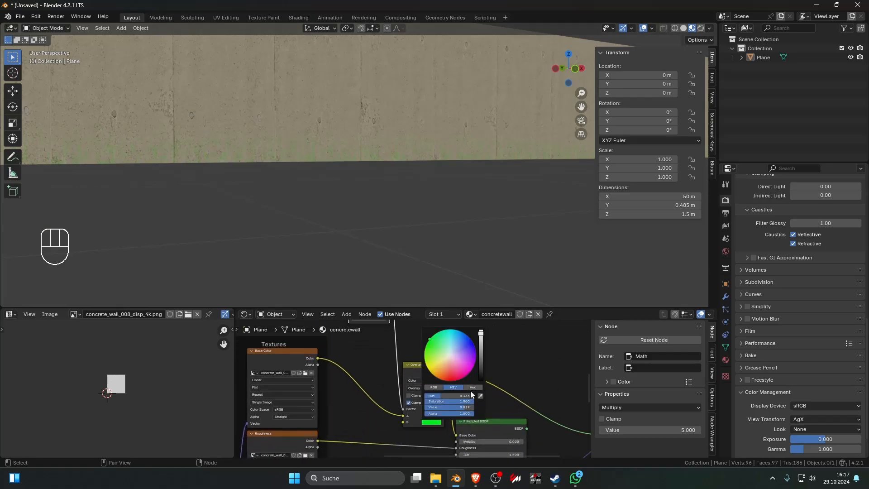
left_click_drag(481, 344, 479, 382)
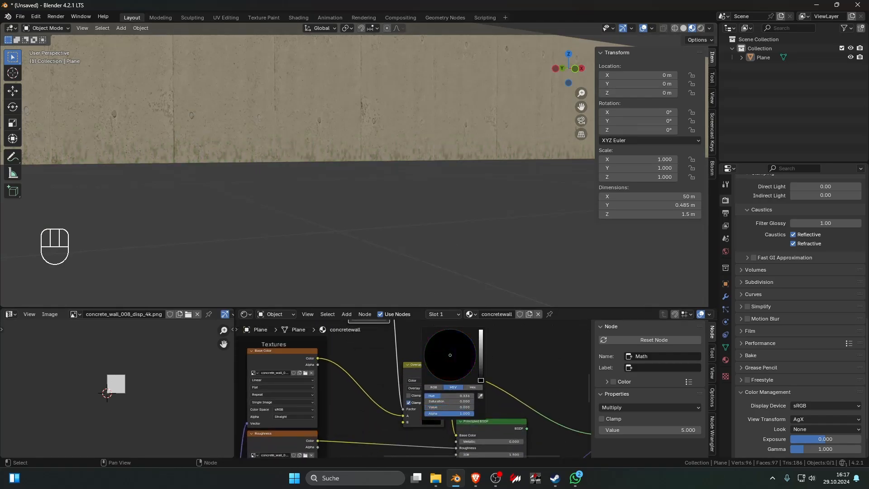
- Raise the Multiply node's value to 10 and check the dirt along the wall
middle_click_drag(394, 371, 390, 417)
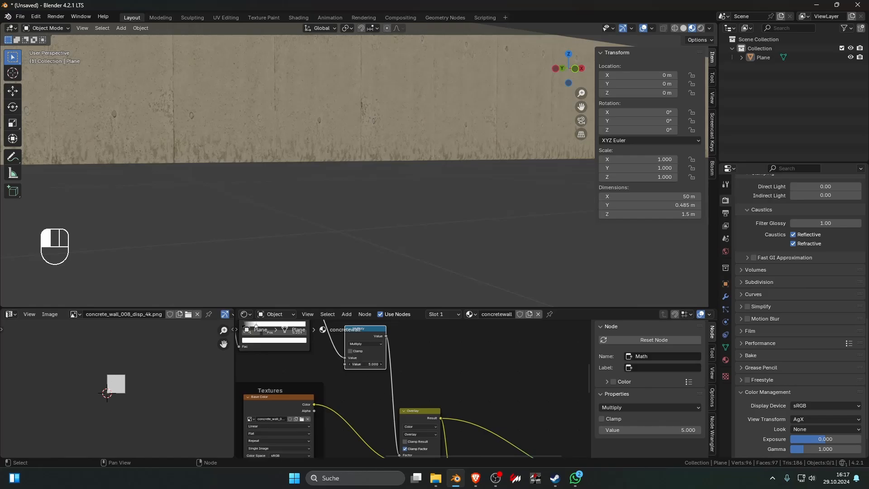
type("10")
key("Return")
middle_click_drag(421, 244, 381, 234)
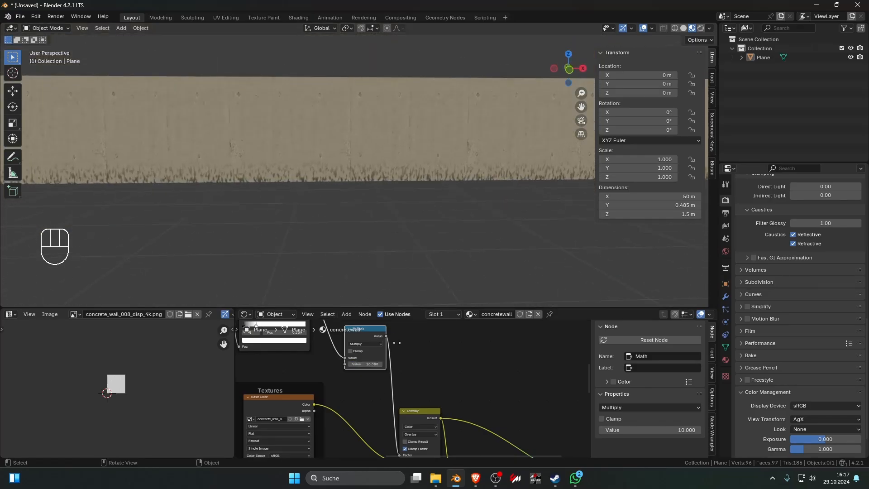
- Set the mask's Noise Texture to scale 8, roughness 0.758 and distortion 0.3
scroll(344, 374, "down", 6)
middle_click_drag(343, 376, 417, 432)
middle_click_drag(420, 343, 466, 426)
scroll(444, 392, "up", 7)
left_click_drag(381, 388, 326, 388, "shift")
type("8")
key("Return")
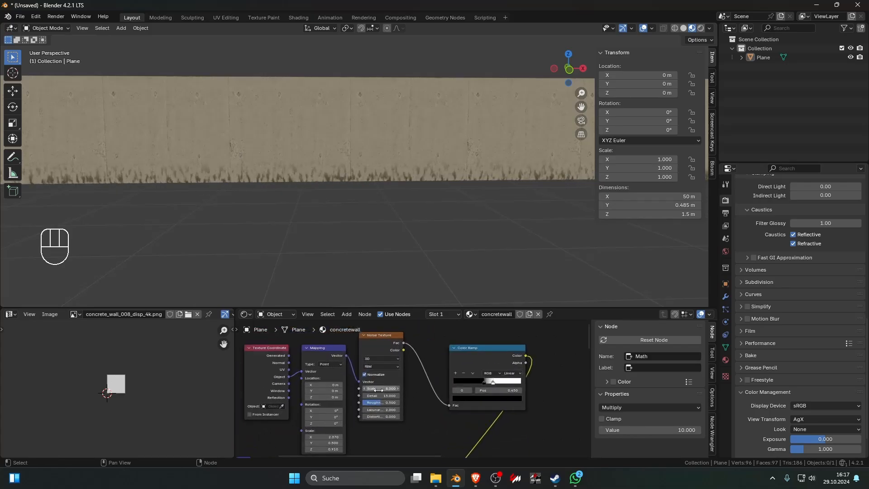
scroll(403, 396, "up", 2)
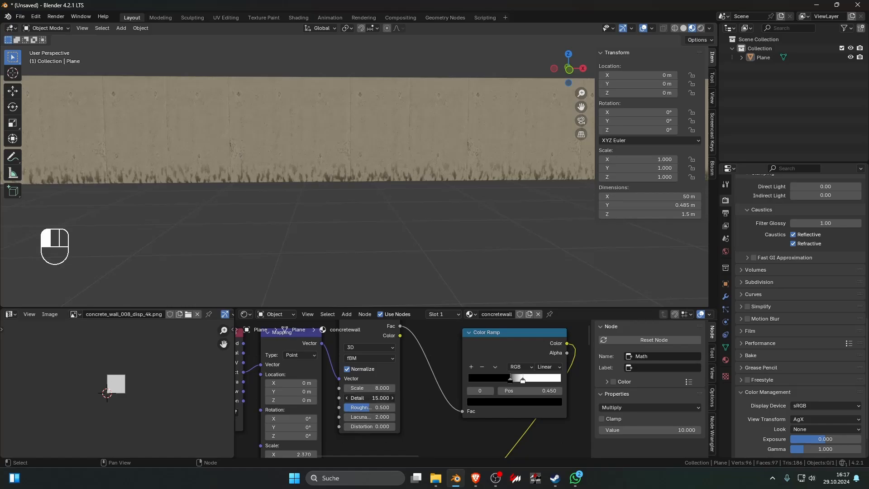
left_click_drag(370, 398, 386, 407)
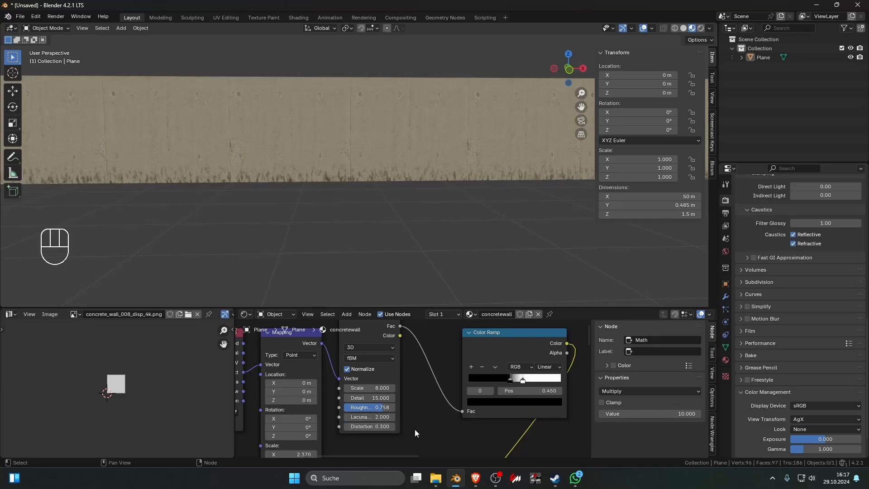
- Set the X location in the gradient's Mapping node to 0.97 m
scroll(412, 430, "down", 8)
middle_click_drag(384, 449, 450, 364)
scroll(397, 399, "up", 5)
middle_click_drag(392, 398, 403, 394)
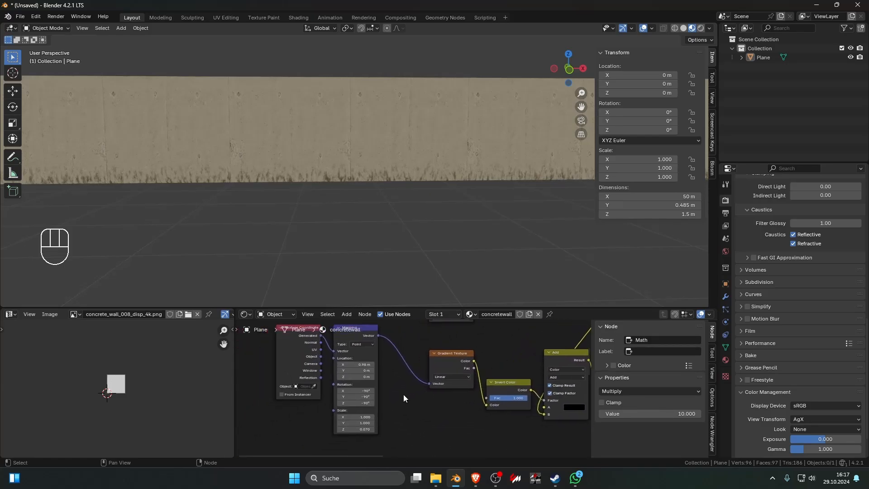
mouse_move(357, 364)
left_mouse_down("shift")
mouse_move(344, 364)
mouse_move(354, 364)
left_mouse_up("shift")
- Move the mask Color Ramp's white stop to about 0.3, fine-tune its black stop and inspect the dirt on the wall
middle_click_drag(461, 409, 356, 402)
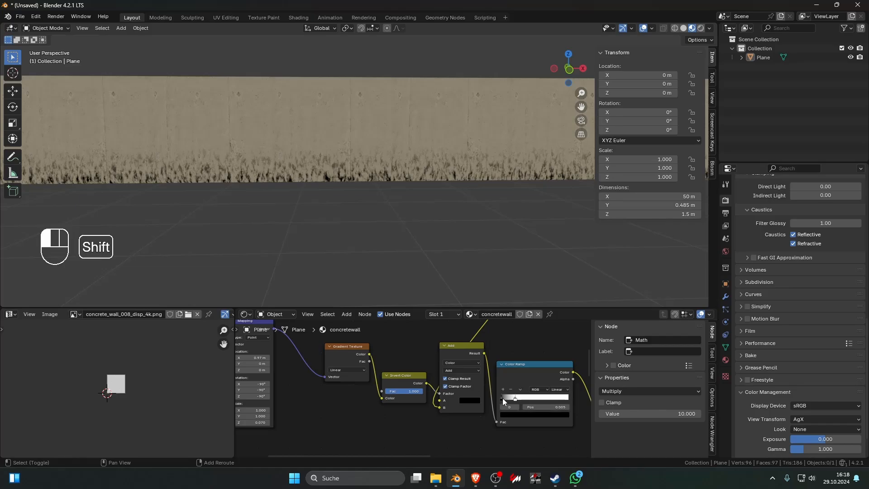
left_click_drag(503, 398, 521, 396, "shift")
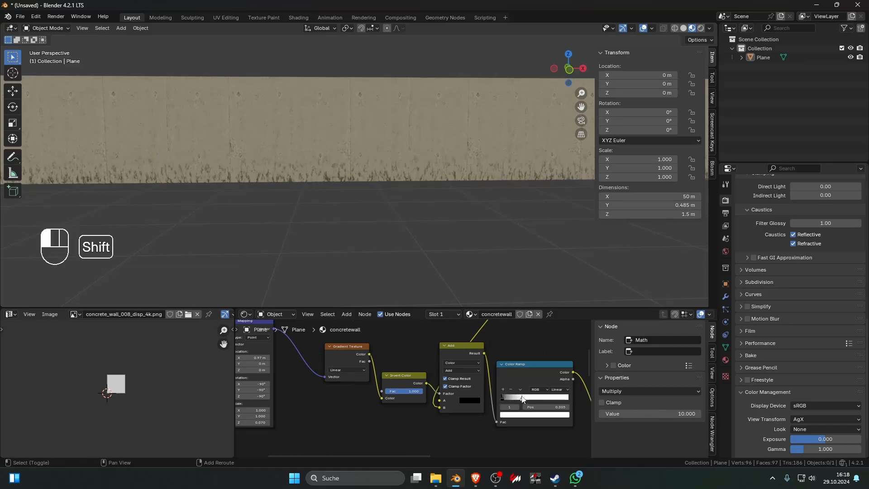
left_click(503, 398, "shift")
scroll(442, 234, "down", 8)
scroll(455, 233, "up", 5)
middle_click_drag(440, 232, 465, 235)
scroll(465, 235, "up", 6)
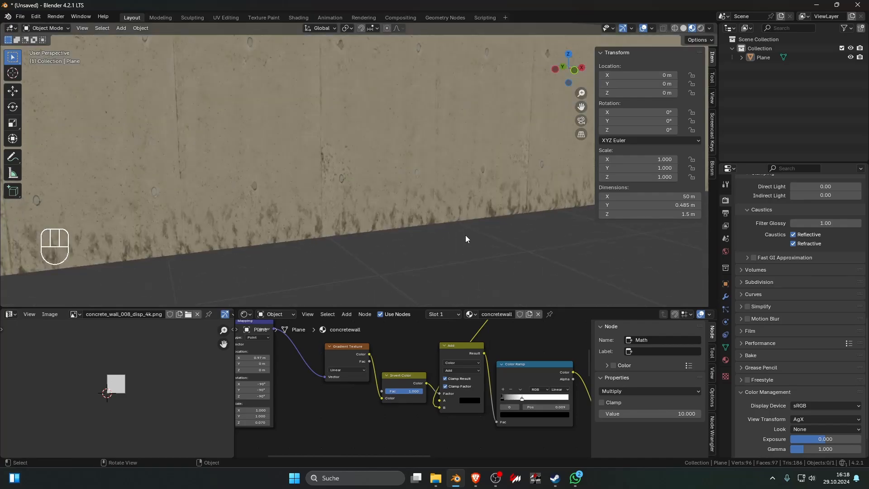
scroll(465, 235, "down", 3)
scroll(417, 334, "down", 5)
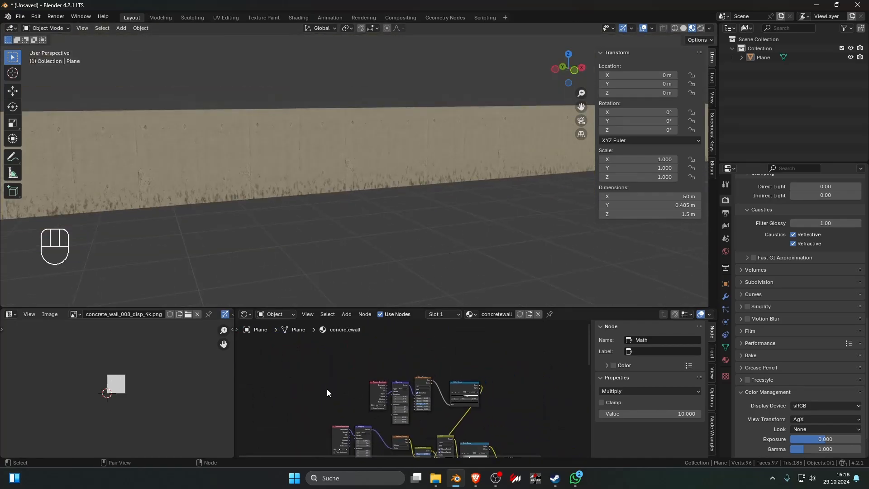
- Spread the gradient mask nodes apart to leave free space between the Invert Color and Add nodes
middle_click_drag(423, 402, 421, 370)
scroll(449, 409, "up", 5)
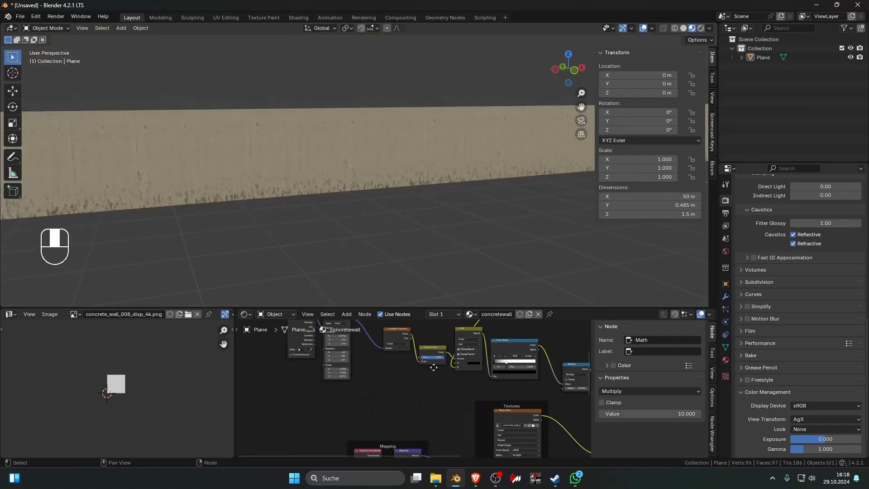
left_click_drag(453, 363, 473, 355)
scroll(413, 362, "down", 6)
middle_click_drag(313, 346, 343, 359)
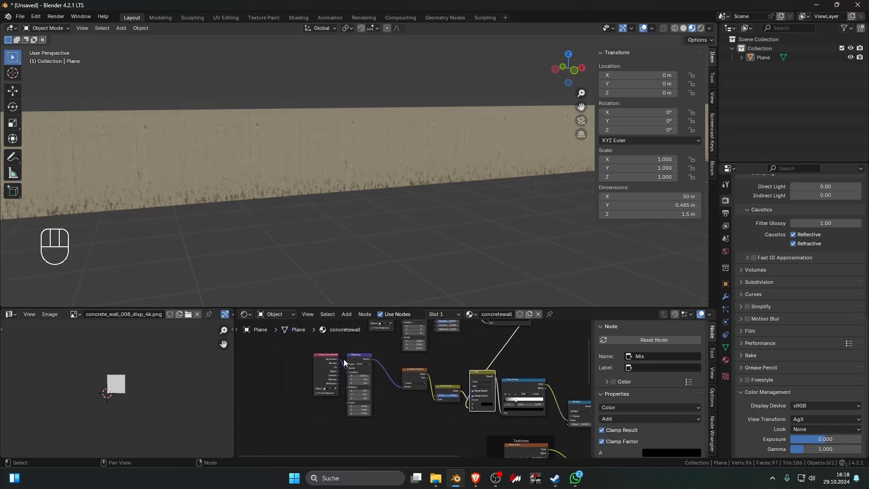
left_click_drag(299, 348, 292, 365)
left_click_drag(444, 388, 343, 399)
left_click(365, 371)
- Duplicate the Noise Texture node beside the original noise chain and give the copy its own Mapping and Texture Coordinate nodes
scroll(345, 353, "down", 6)
middle_click_drag(343, 352, 376, 401)
left_click(436, 357)
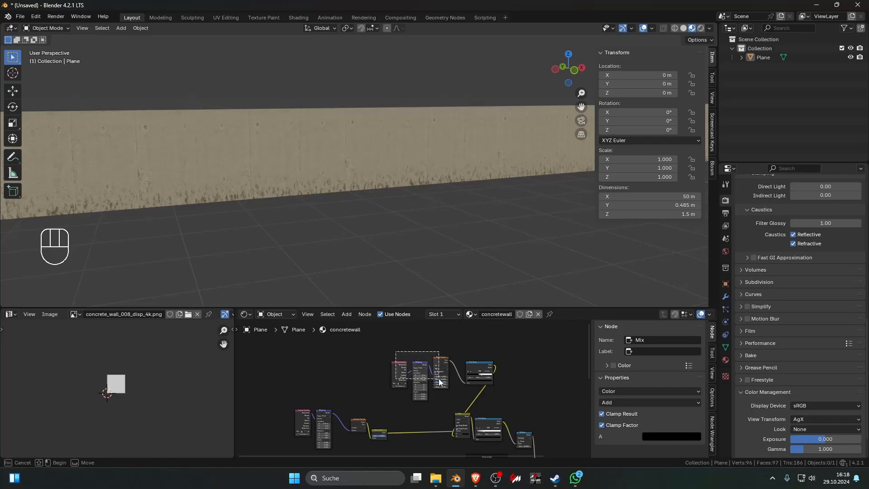
key("shift+d")
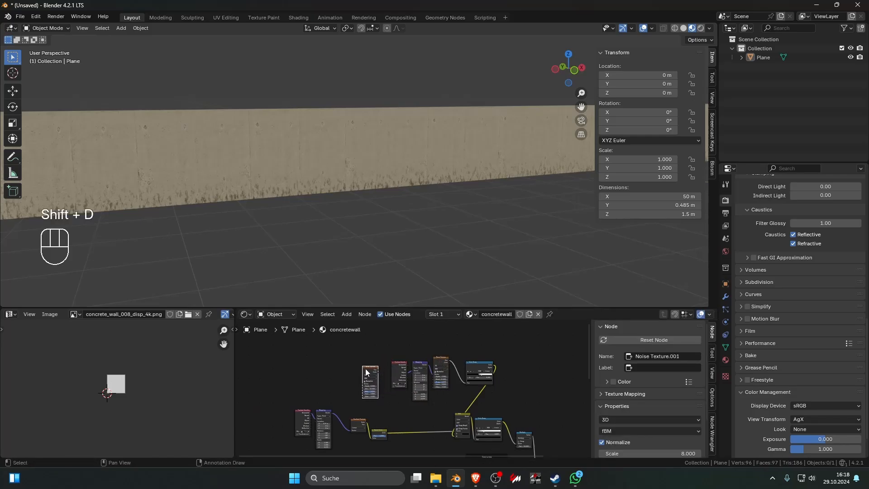
left_click(366, 371)
key("ctrl+t")
- Preview the duplicated Noise Texture on the wall and feed its Mapping node from the Object texture coordinates
left_click(368, 381, "ctrl+shift")
scroll(372, 387, "up", 3)
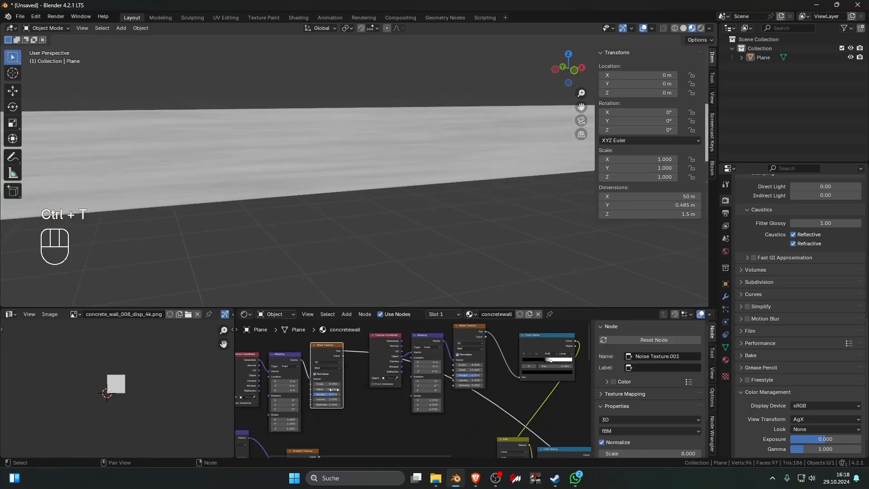
middle_click_drag(334, 389, 370, 389)
left_click_drag(295, 375, 306, 370)
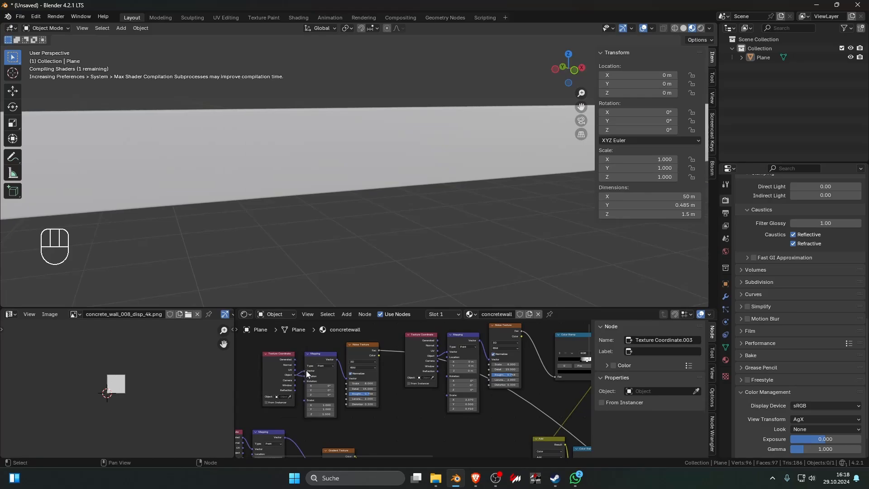
- Cut the stray link into the new Mapping node's Location input and set the duplicated Noise Texture's scale to 0.1
right_click_drag(306, 370, 301, 375, "ctrl")
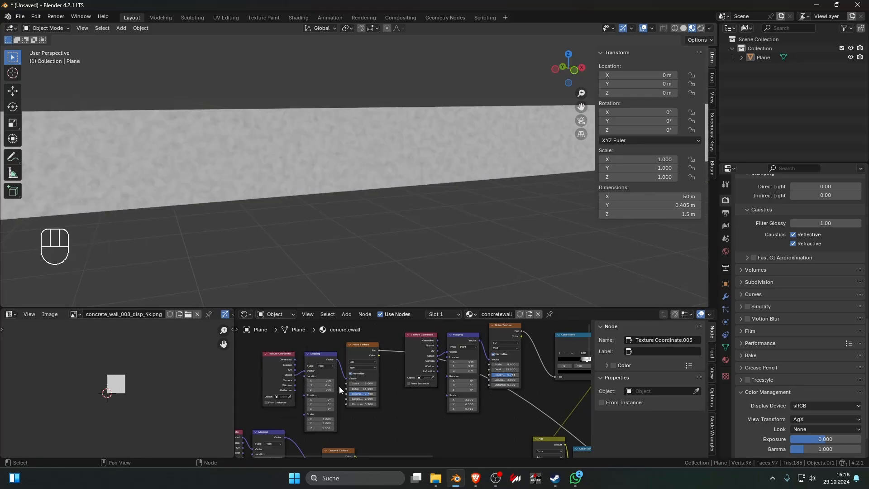
scroll(339, 389, "up", 2)
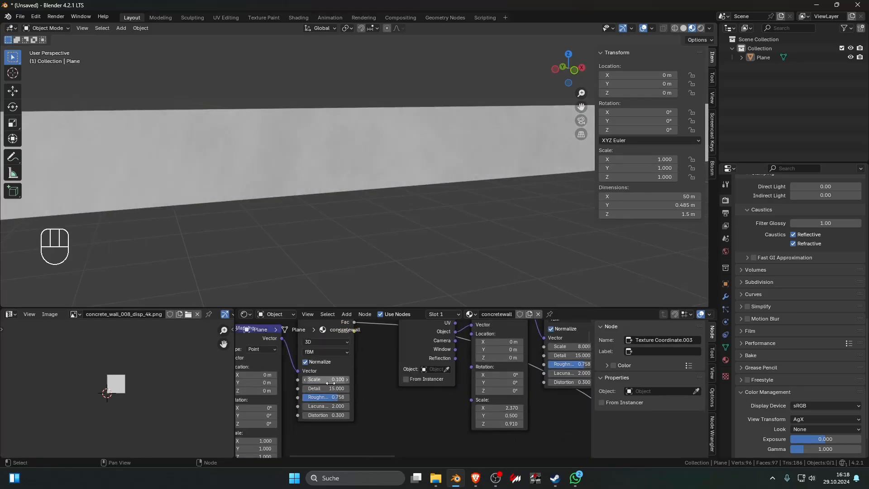
- Move the duplicated noise nodes further away from the original chain and insert a Color Ramp after the duplicated Noise Texture
scroll(330, 383, "down", 3)
middle_click_drag(347, 385, 412, 393)
left_click_drag(358, 333, 453, 399)
left_click_drag(450, 356, 361, 358)
left_click(409, 342)
key("shift+a")
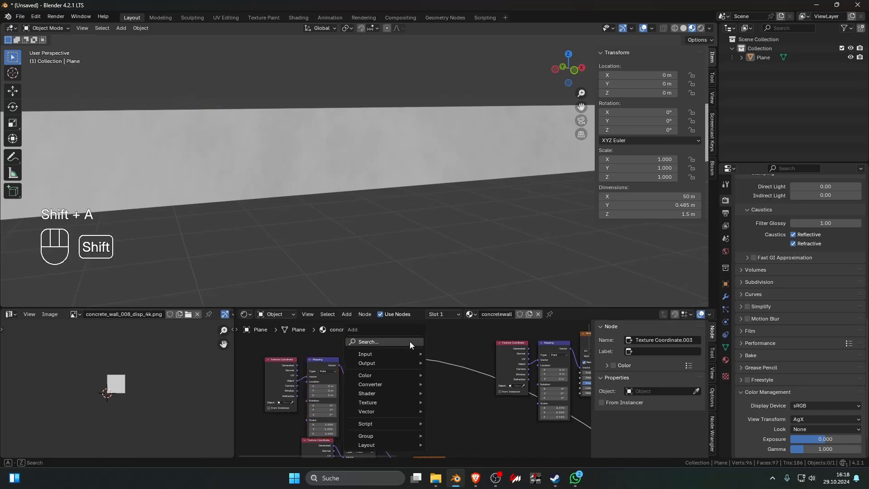
type("c")
left_click(444, 366)
left_click(424, 357)
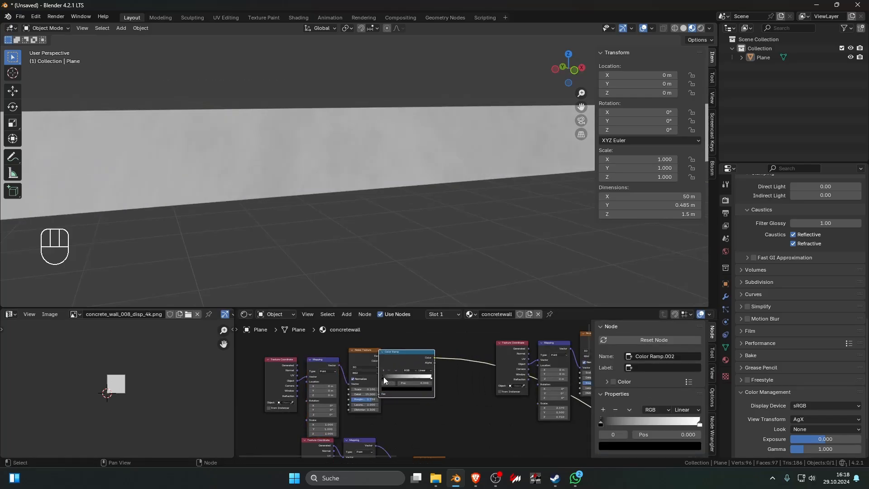
- Move the new Color Ramp's black stop to 0.455 and set the duplicated Noise Texture's scale to 0.5
left_click_drag(383, 377, 432, 362)
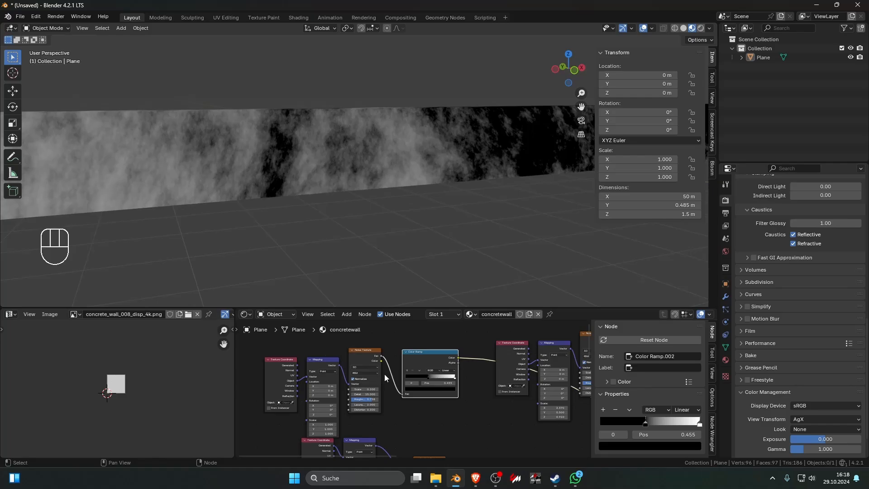
scroll(412, 390, "up", 2)
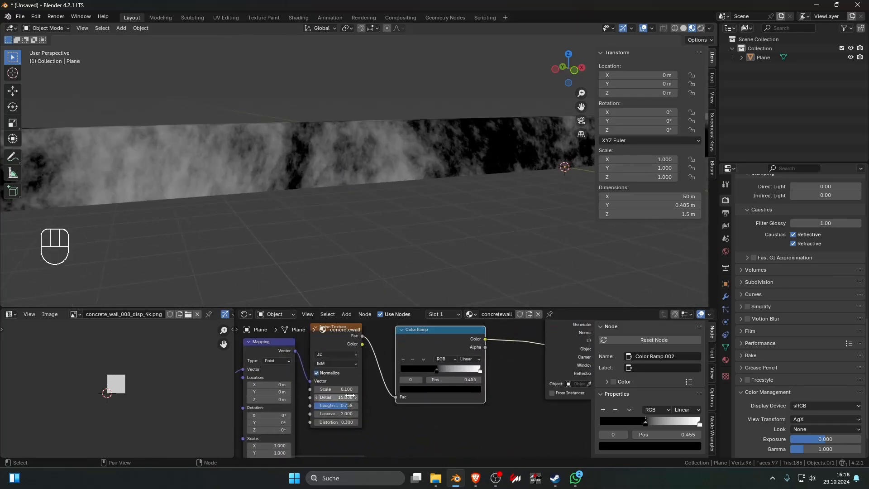
left_click(348, 390)
type("0.5")
key("Return")
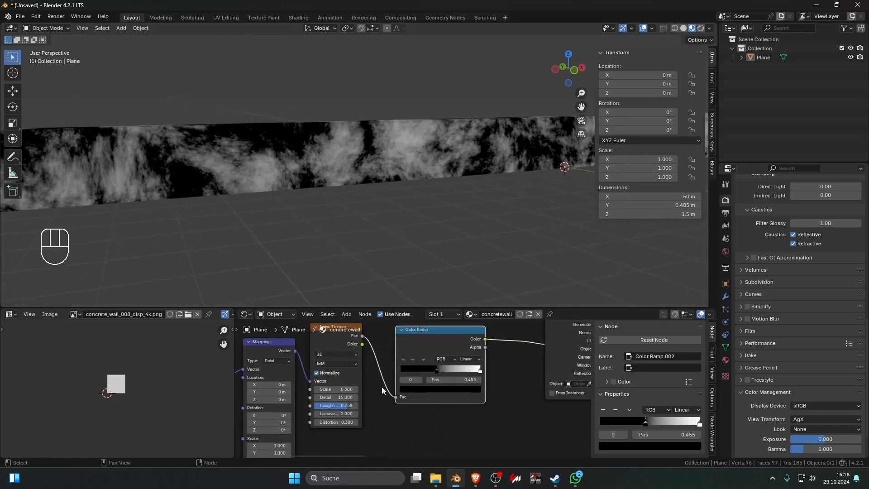
- Move the new Color Ramp's white stop to 0.609 and shift the gradient nodes to free space after Invert Color
scroll(383, 390, "down", 3)
key("g")
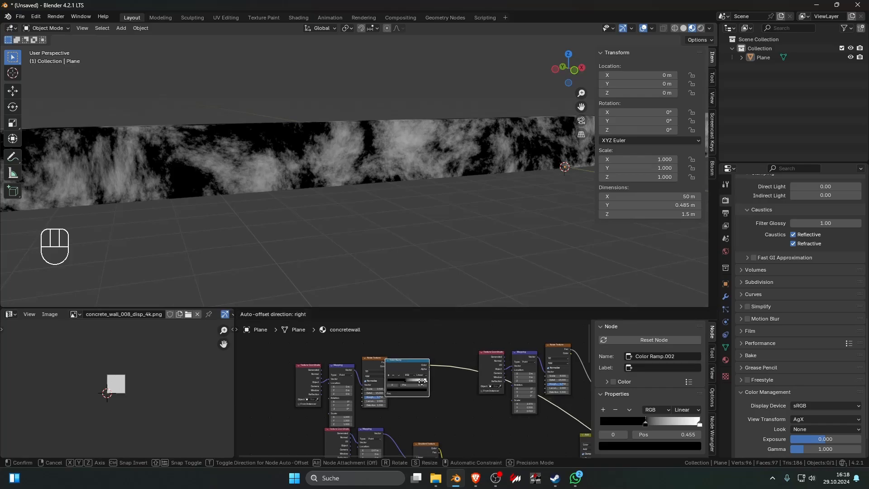
left_click(437, 385)
left_click_drag(441, 385, 390, 366)
scroll(427, 368, "down", 6)
key("l")
left_click_drag(459, 448, 362, 401)
key("g")
left_click(298, 402)
- Insert a Mix Color node after Invert Color, preview it on the wall and feed it the new Color Ramp's color
key("shift+a")
left_click(396, 353)
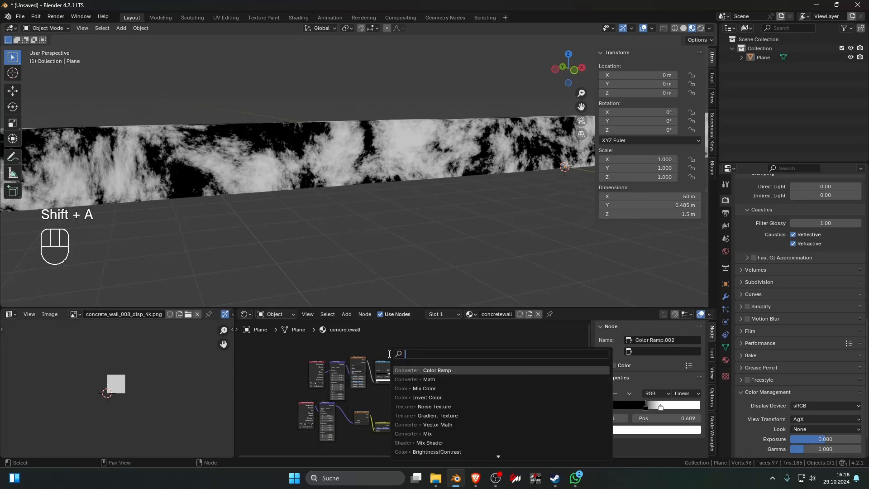
type("mix")
left_click(411, 379)
left_click(423, 404)
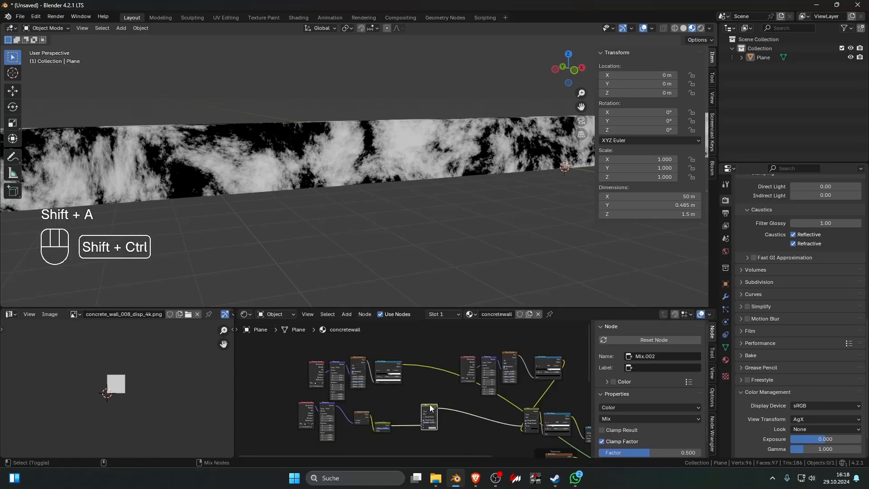
left_click_drag(403, 365, 420, 423)
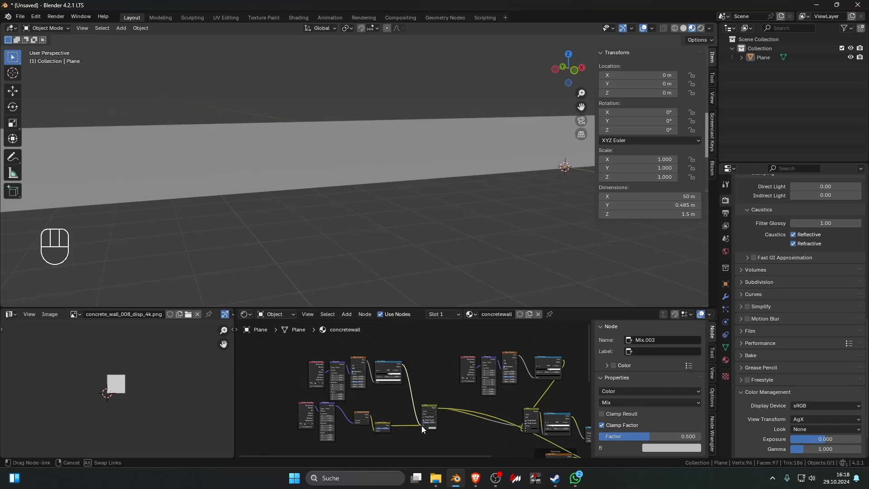
left_click_drag(421, 426, 422, 423)
- Set the new Mix Color node's blend mode to Add and its B color to black
middle_click_drag(431, 432, 406, 392)
scroll(389, 403, "up", 6)
scroll(345, 381, "up", 2)
left_click(346, 381)
left_click(345, 430)
left_click(393, 390)
left_click(385, 396)
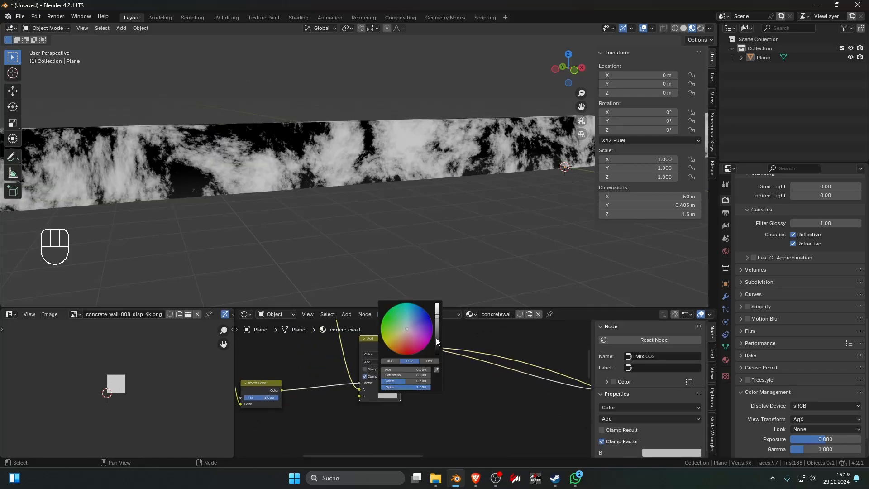
left_click_drag(436, 337, 437, 354)
- Reroute the Color Ramp link from the new Add node's A input to B and set its A color to black
scroll(380, 389, "down", 5)
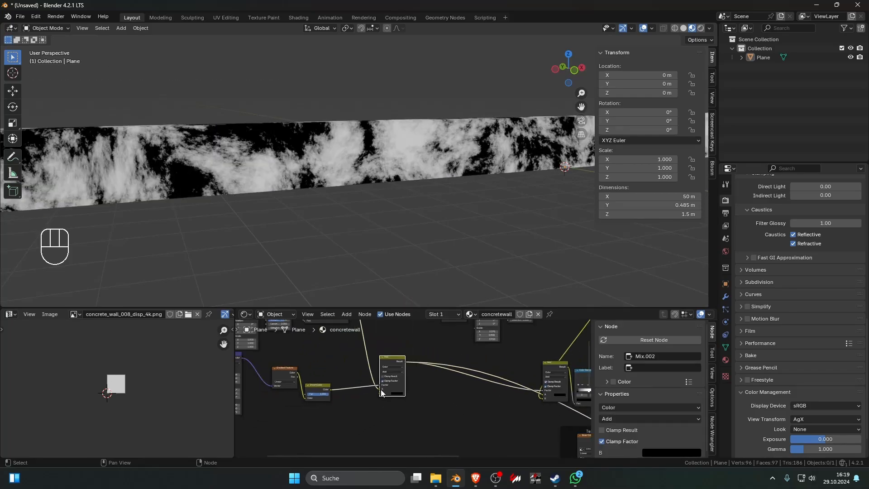
scroll(380, 389, "up", 5)
left_click_drag(359, 389, 359, 398)
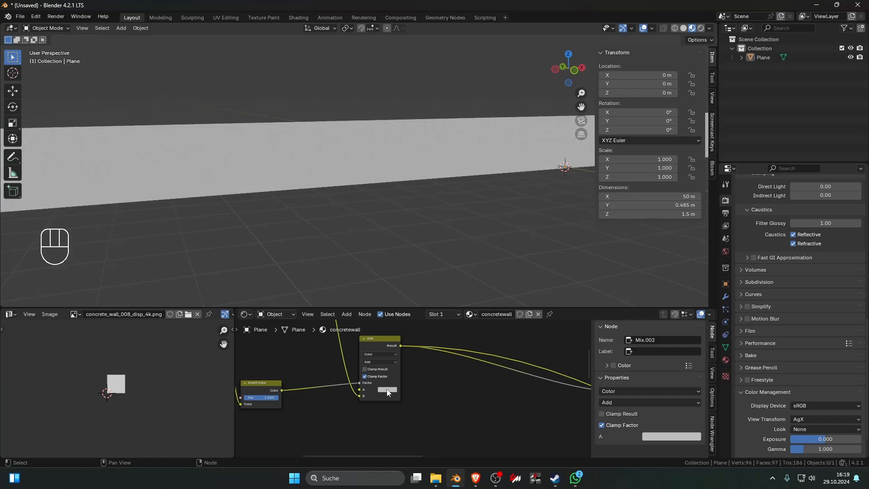
left_click(387, 389)
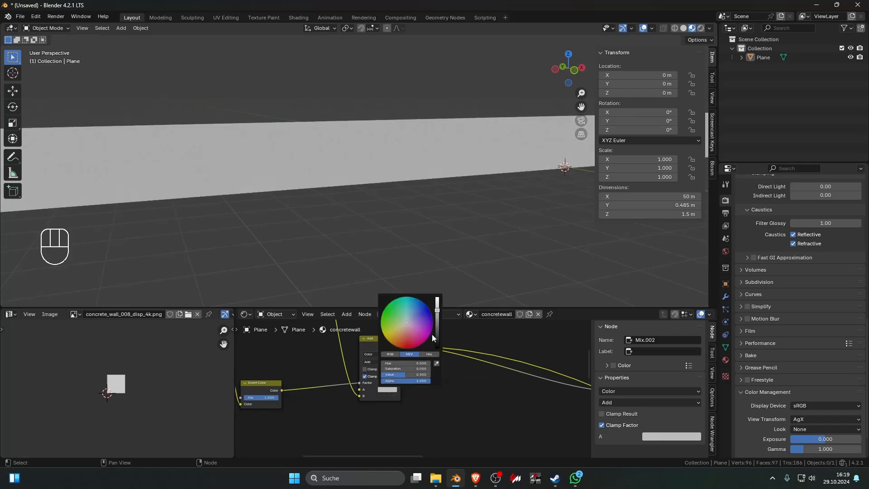
left_click_drag(431, 334, 436, 350)
left_click(389, 389)
- Lower the black stop of the duplicated noise's Color Ramp to about 0.3
middle_click_drag(419, 380, 508, 386)
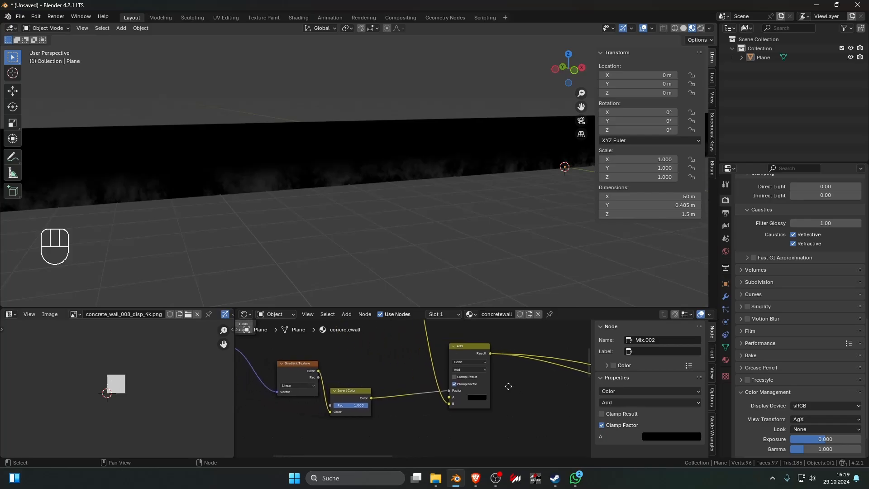
scroll(425, 398, "down", 8)
scroll(403, 382, "up", 6)
middle_click_drag(400, 392, 407, 461)
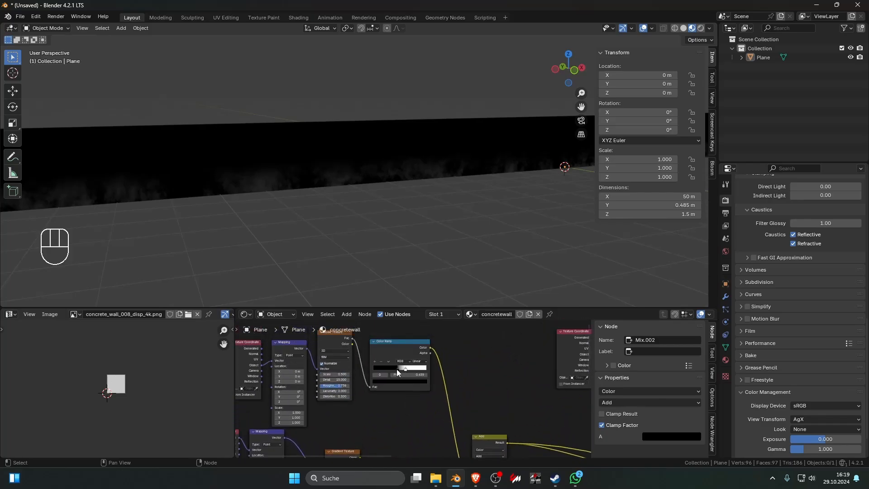
left_click_drag(395, 368, 378, 368)
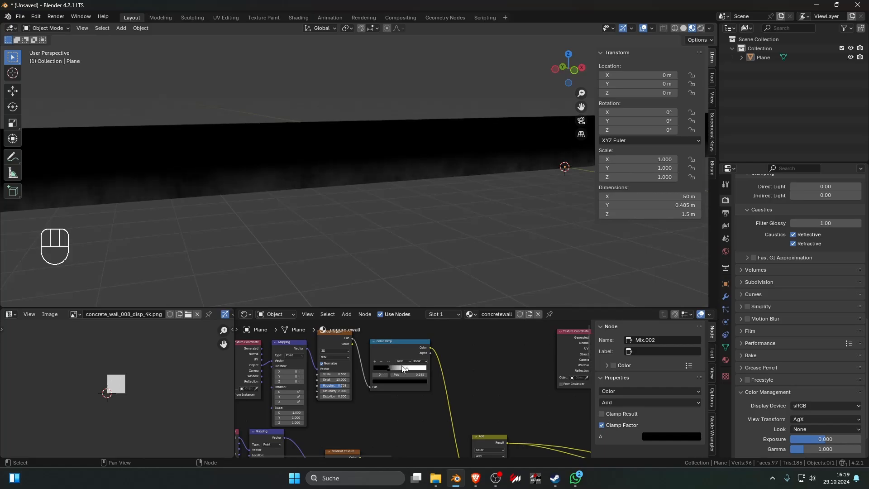
- Try a duplicated Multiply node with value 10 between the two Add nodes, preview it on the wall and delete it
scroll(442, 424, "down", 7)
middle_click_drag(443, 424, 294, 382)
scroll(371, 402, "up", 5)
key("shift+a")
scroll(379, 404, "down", 2)
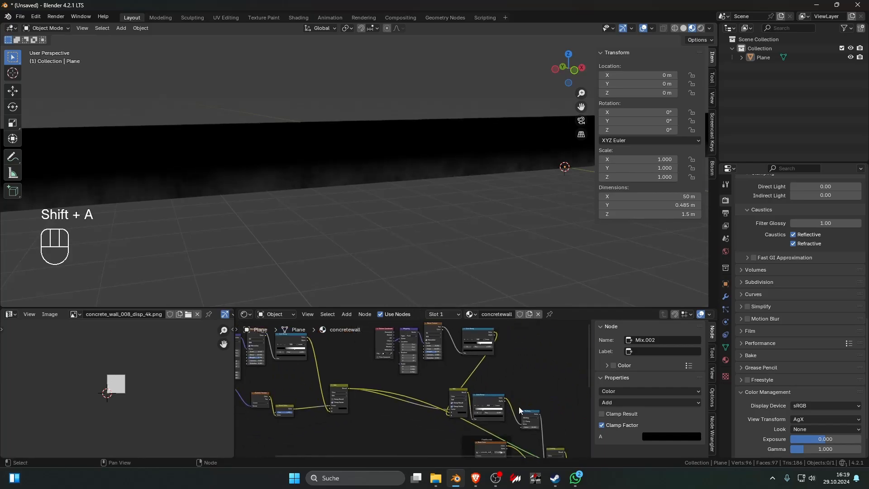
left_click(518, 406)
key("shift+d")
left_click(366, 400)
scroll(384, 420, "up", 4)
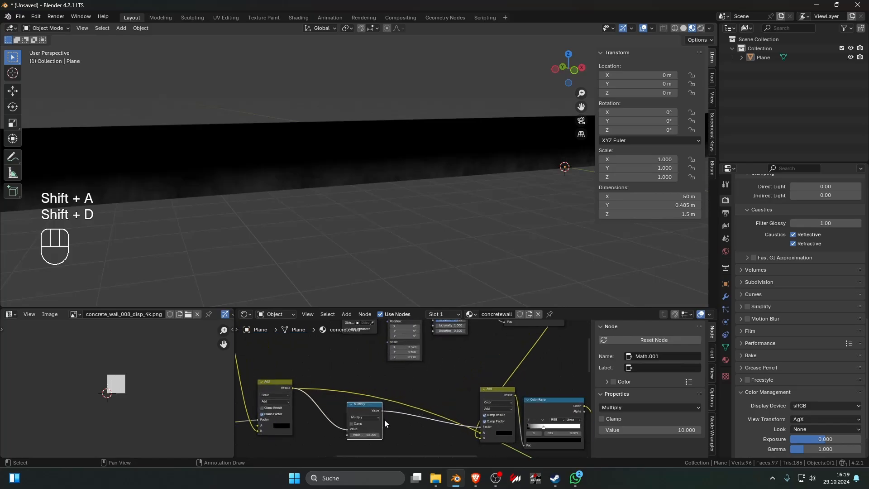
left_click(384, 389, "ctrl+shift")
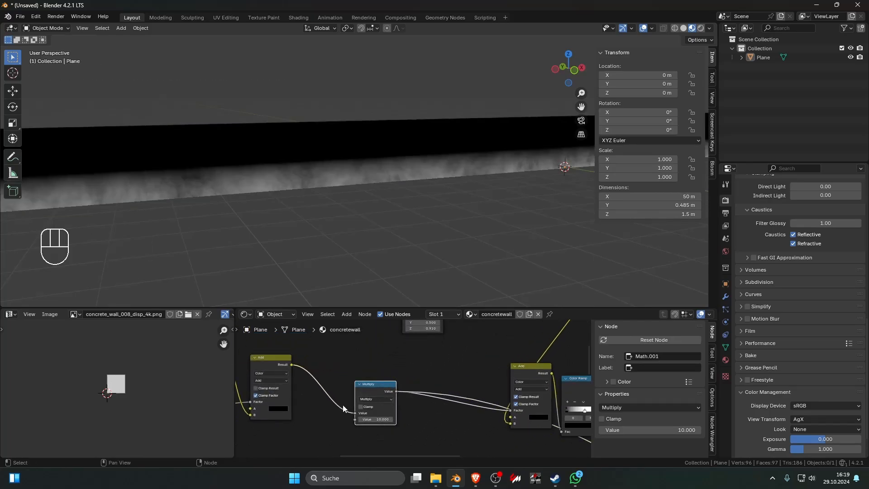
scroll(327, 401, "down", 4)
scroll(455, 398, "up", 4)
middle_click_drag(328, 401, 352, 393)
scroll(458, 375, "down", 2)
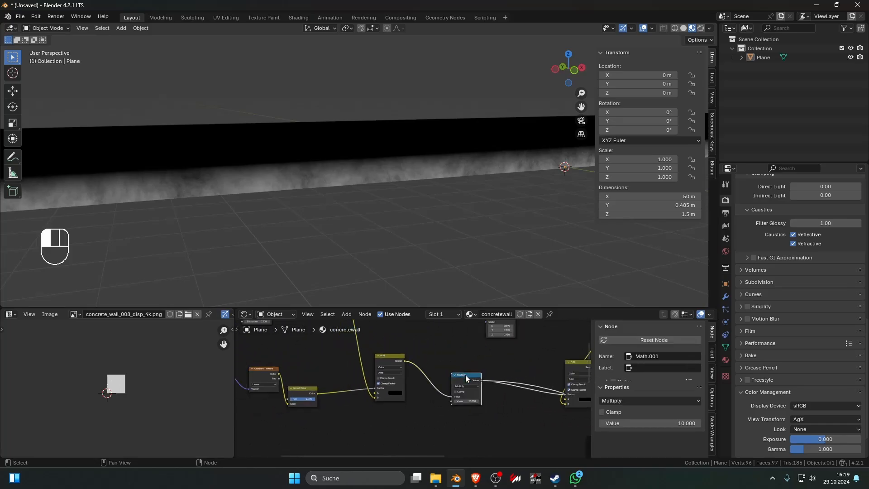
key("ctrl+x")
- Insert a Color Ramp between the two Add nodes and preview it on the wall
key("shift+a")
type("c")
left_click(497, 377)
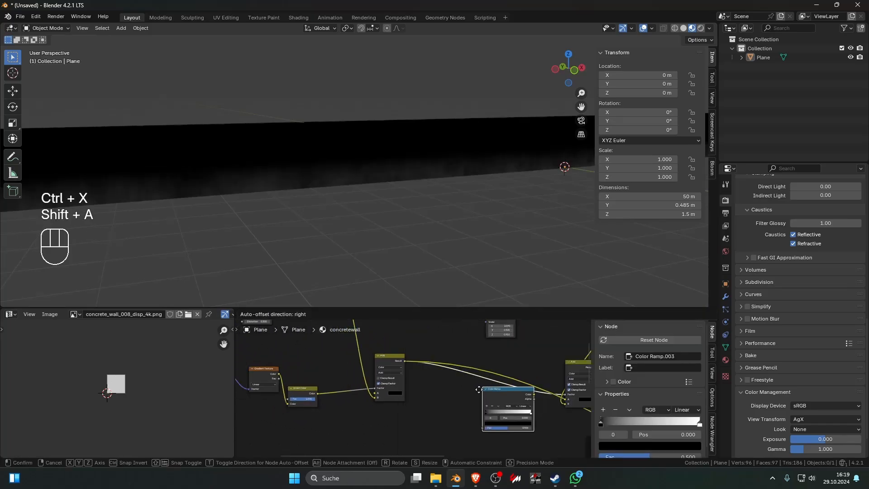
left_click(442, 404)
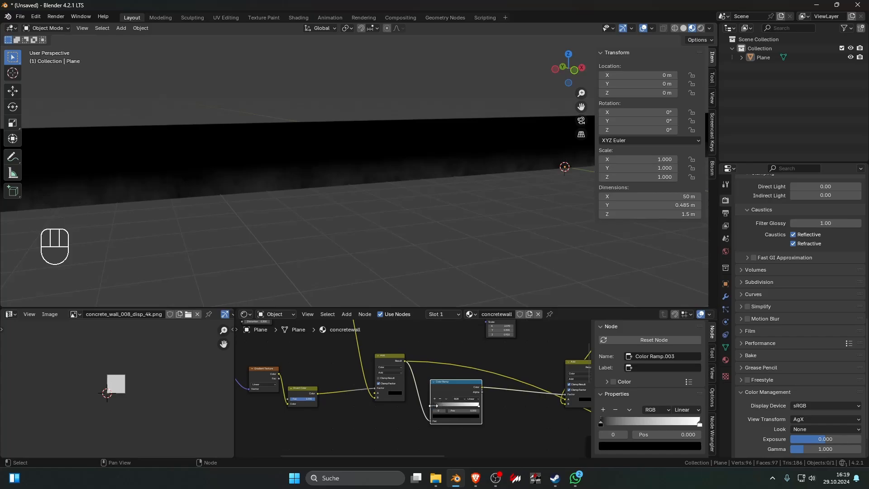
mouse_move(433, 405)
left_mouse_down()
mouse_move(471, 401)
mouse_move(413, 403)
mouse_move(449, 409)
left_mouse_up()
left_click(448, 385, "ctrl+shift")
- Move the white stop of the Color Ramp between the two Add nodes to 0.041
left_click(428, 404)
left_click(429, 406)
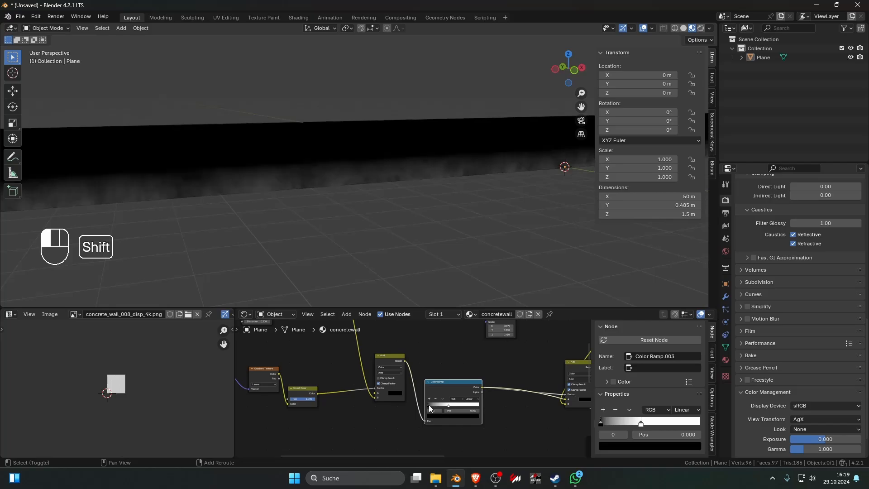
left_click_drag(452, 408, 431, 408)
- Switch the preview back to the Principled BSDF and inspect the dirt along the wall's base
middle_click_drag(468, 409, 366, 406)
scroll(365, 406, "down", 4)
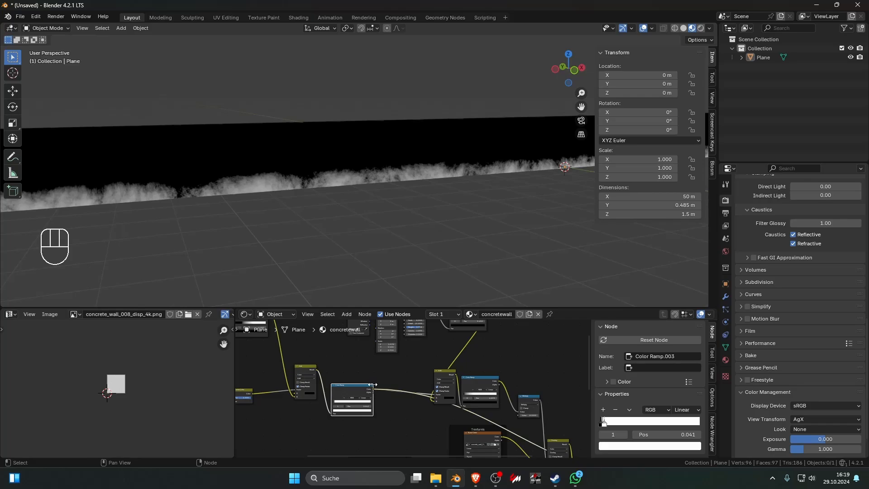
scroll(476, 411, "down", 2)
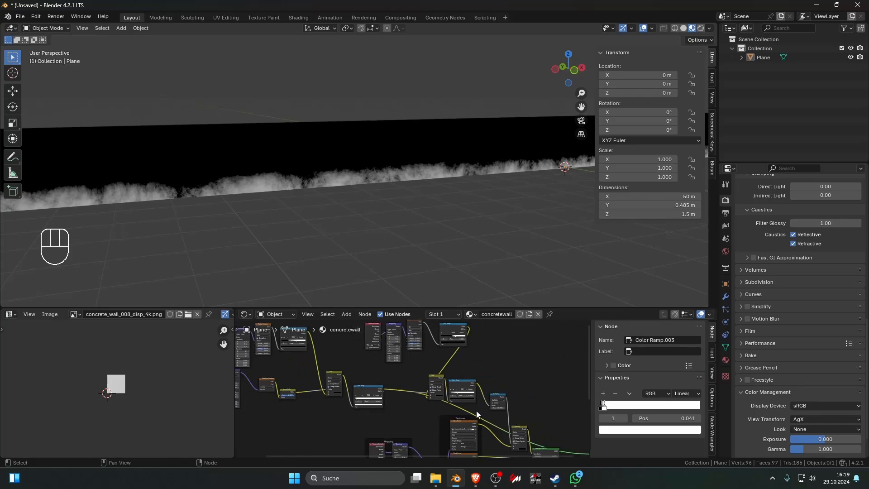
middle_click_drag(544, 442, 432, 377, "shift")
left_click(434, 385, "ctrl+shift")
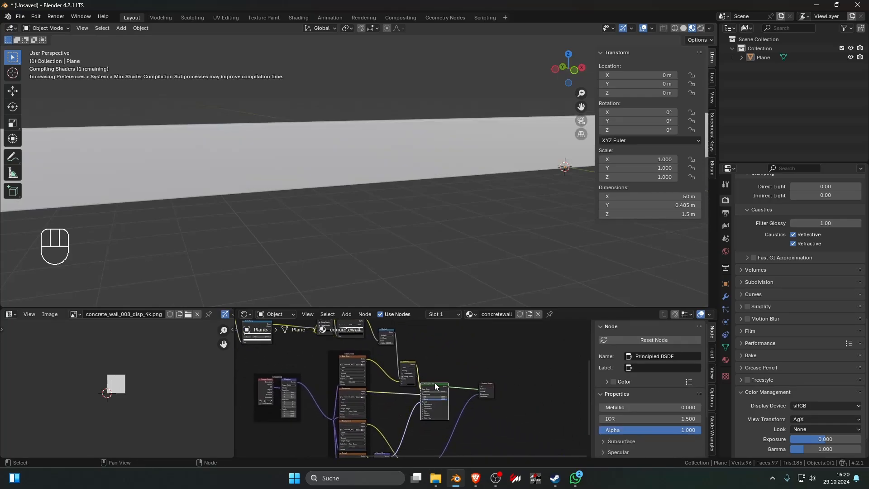
middle_click_drag(439, 235, 475, 230)
scroll(395, 367, "up", 3)
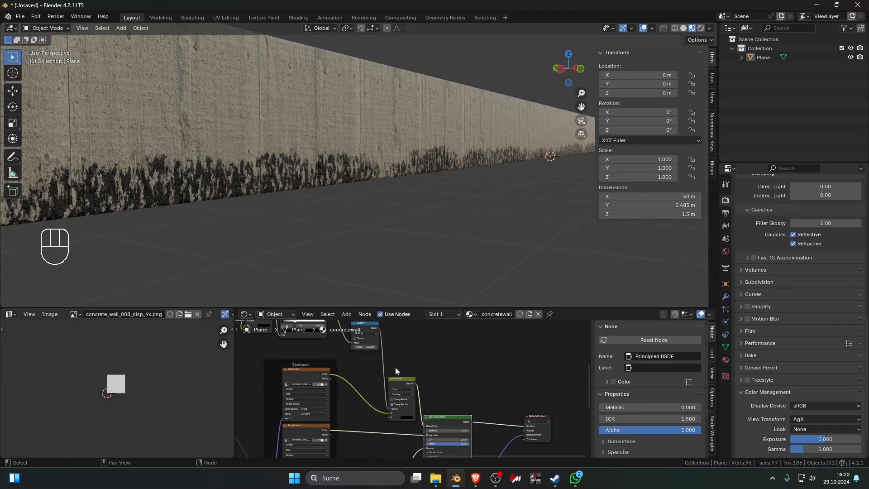
- Set the Multiply node's value before the Overlay node to 1 and check the dirt along the wall
scroll(369, 349, "up", 5)
middle_click_drag(369, 348, 371, 374)
left_click(371, 374)
double_click(371, 372)
type("1")
key("Return")
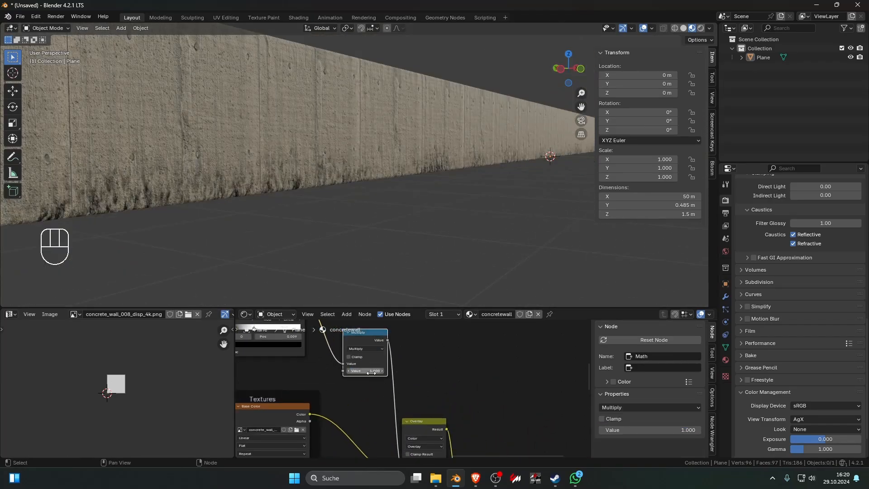
middle_click_drag(444, 249, 480, 234)
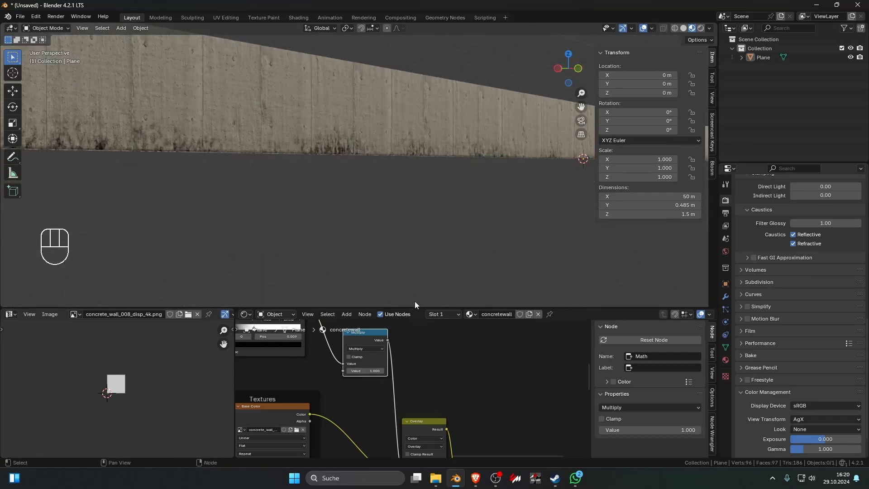
- Sample the Overlay node's B color from the concrete wall with the eyedropper
scroll(418, 402, "down", 4)
middle_click_drag(417, 438, 398, 415)
scroll(397, 416, "up", 5)
left_click(399, 444)
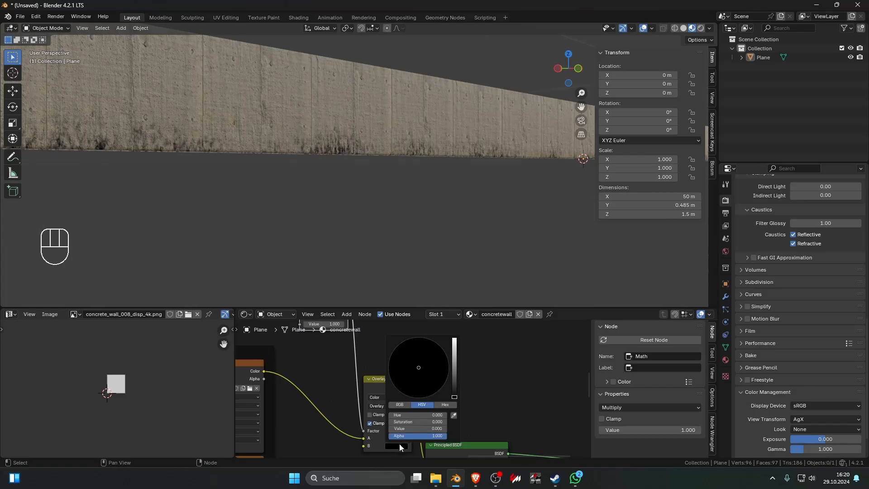
left_click(453, 415)
left_click(247, 111)
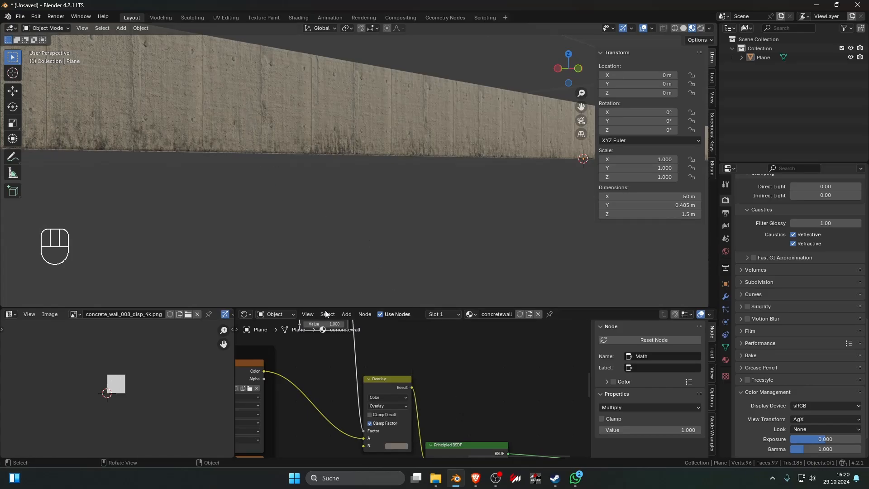
- Darken the Overlay node's sampled B color to a value of 0.145
scroll(396, 415, "up", 2)
middle_click_drag(397, 416, 400, 369)
left_click(399, 404)
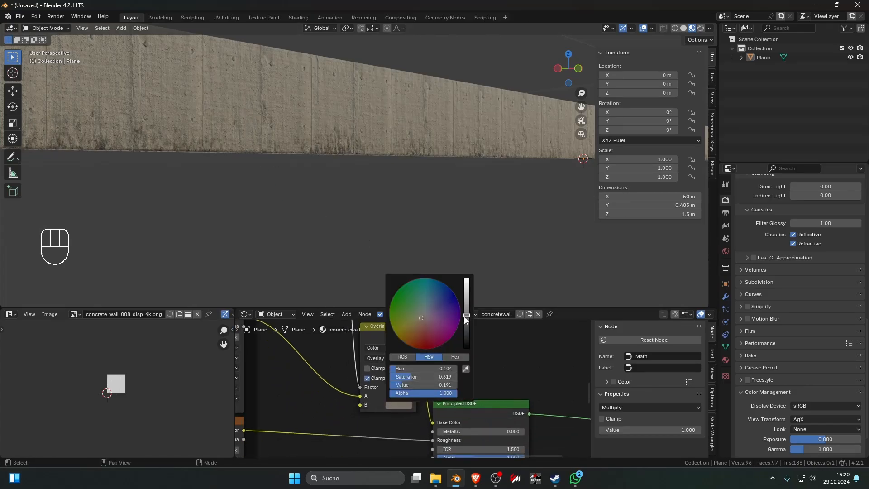
mouse_move(465, 320)
left_mouse_down()
mouse_move(466, 332)
mouse_move(466, 322)
left_mouse_up()
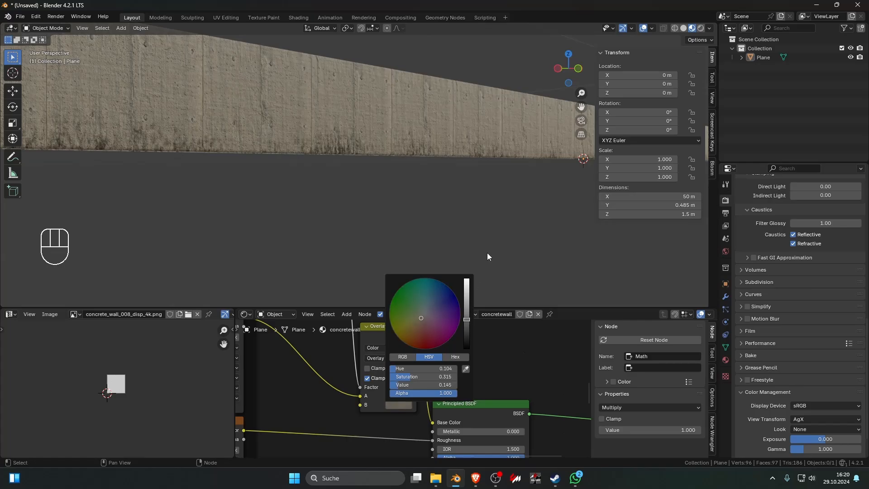
- Compare the dirt along the wall's base with the concrete wall reference photo on Adobe Stock and view the whole wall
middle_click_drag(487, 256, 369, 183)
scroll(366, 227, "down", 3)
scroll(450, 232, "down", 5)
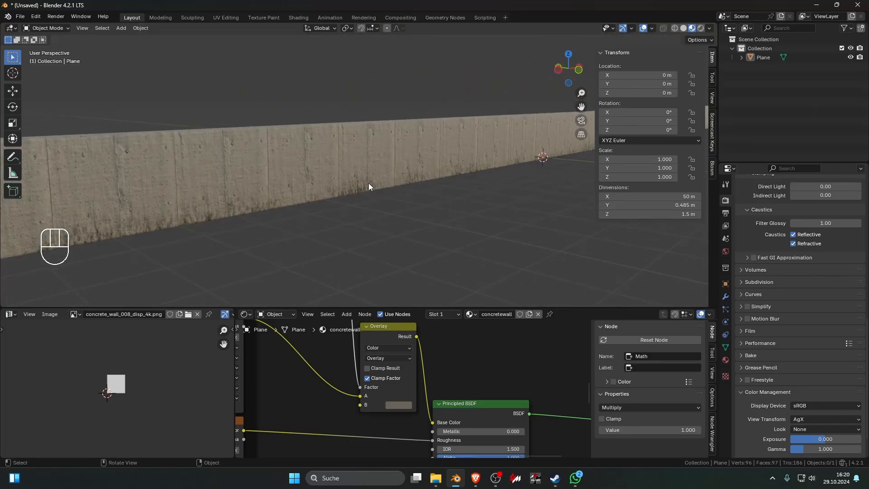
key("alt+Tab")
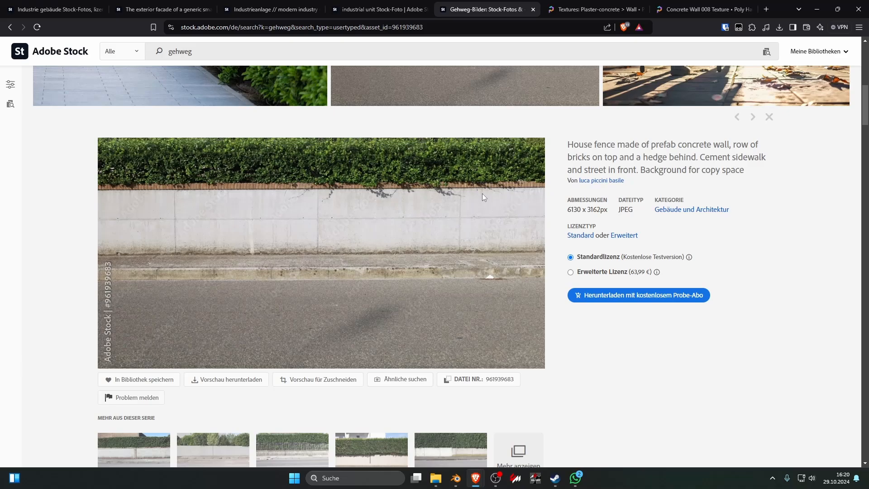
key("alt+Tab")
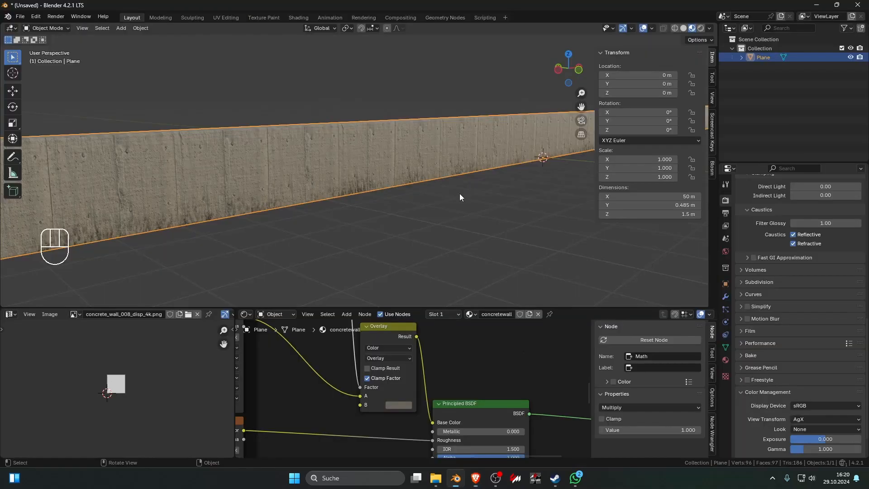
middle_click_drag(376, 165, 431, 219)
left_click(408, 208)
scroll(406, 209, "down", 3)
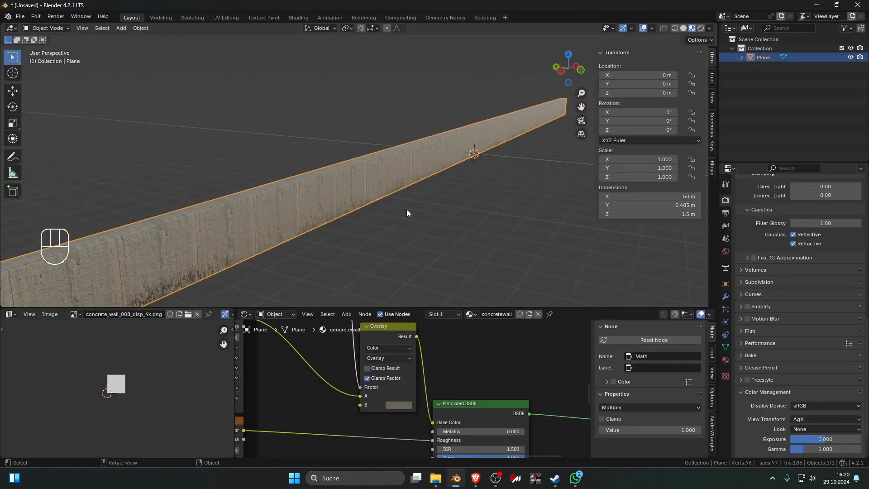
left_click(410, 222)
left_click(380, 186)
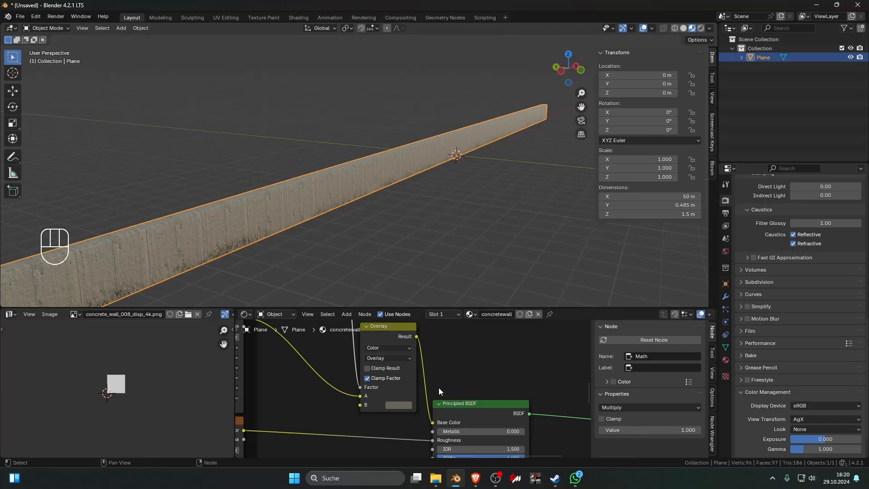
- Select all the dirt mask nodes and move the group slightly away from the texture nodes
scroll(433, 384, "down", 8)
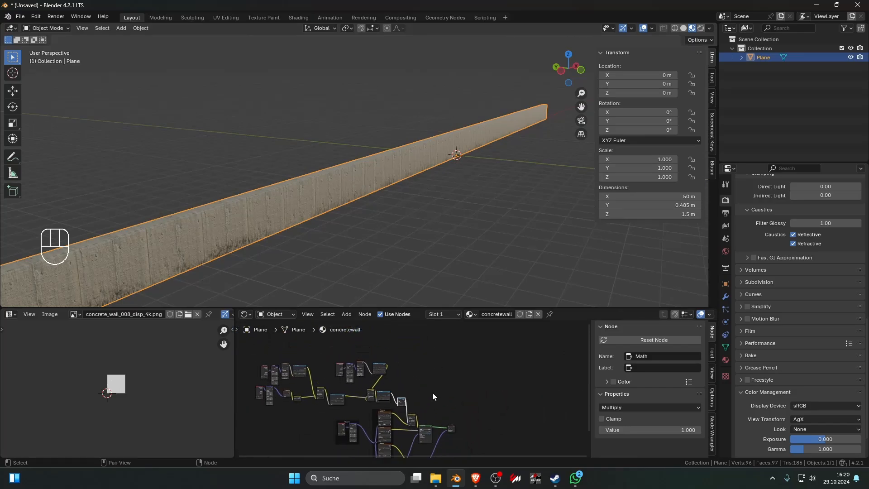
middle_click_drag(432, 392, 471, 357)
scroll(414, 373, "down", 5)
middle_click_drag(376, 382, 386, 410)
left_click_drag(326, 359, 460, 394)
scroll(459, 395, "up", 3)
key("g")
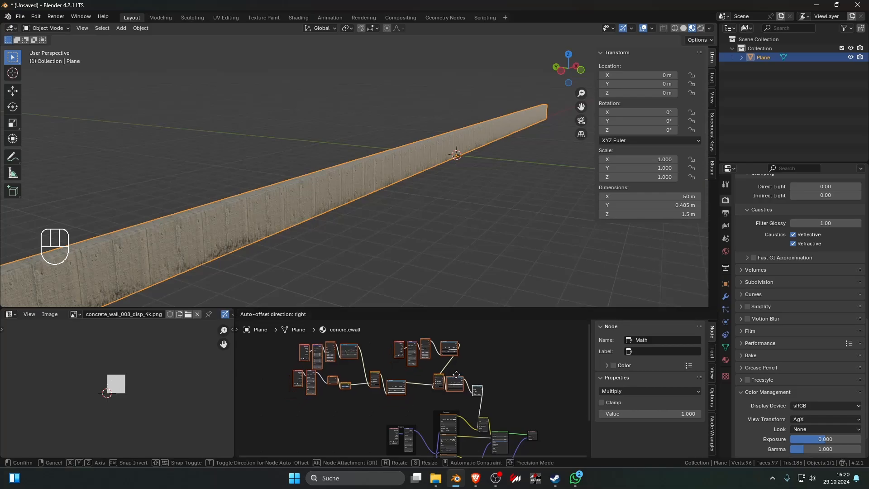
left_click(444, 370)
middle_click_drag(433, 364, 440, 389, "shift")
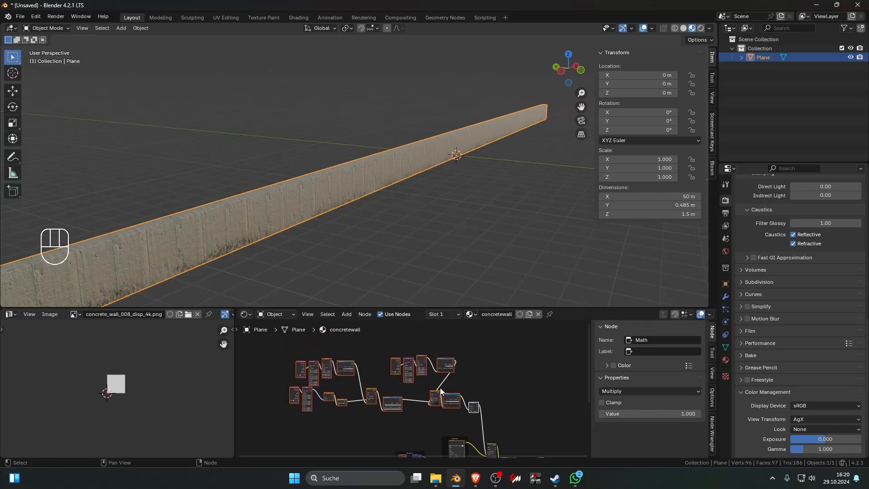
key("ctrl")
key("ctrl+f")
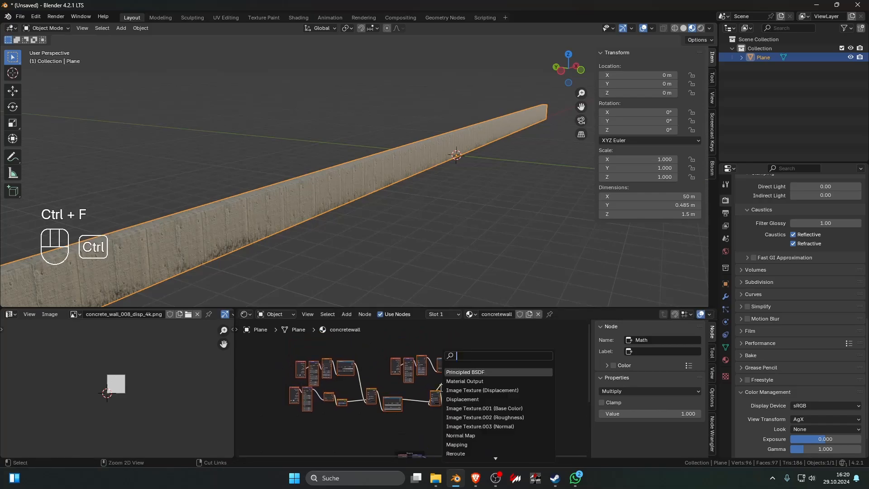
key("Escape")
key("shift")
key("shift+f")
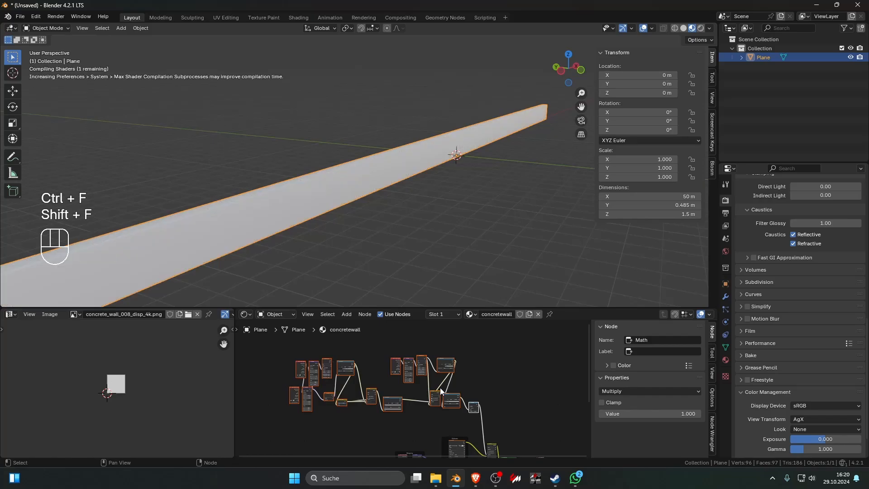
key("ctrl+z")
key("shift+f")
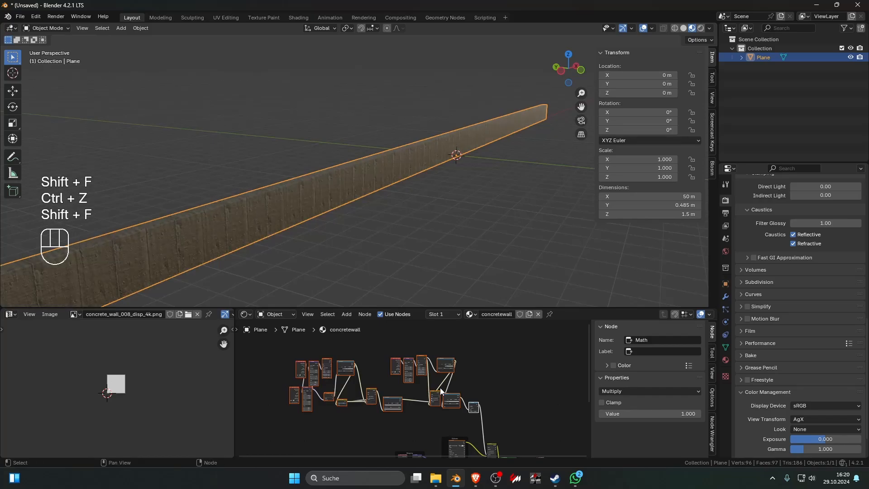
key("ctrl+z")
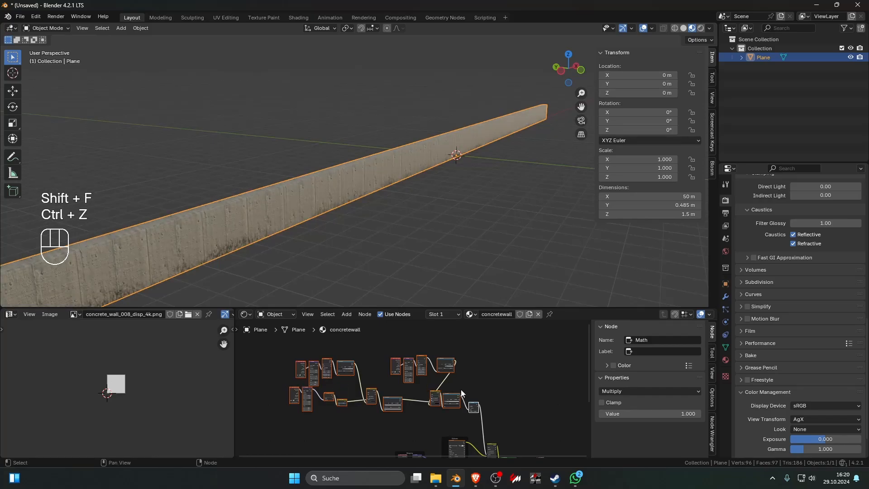
- Group the selected dirt mask nodes in a frame named dirt_bottom, labelled Dirt Bottom, with label size 64
key("ctrl")
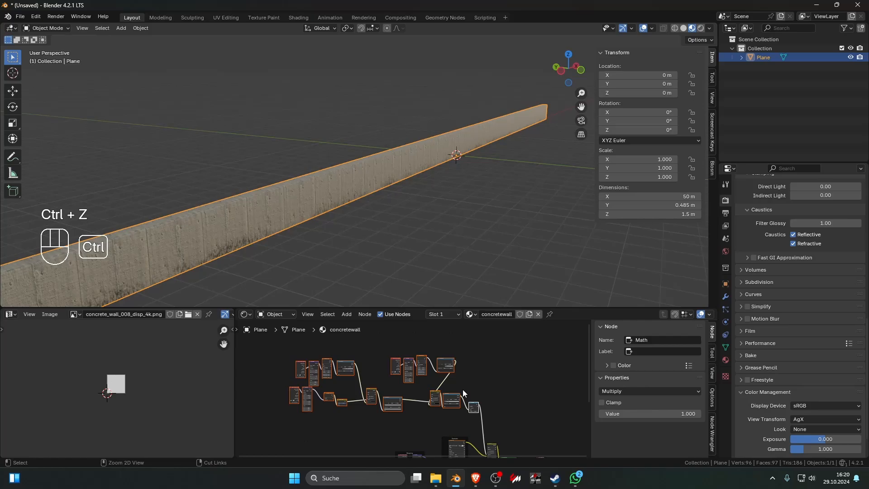
key("ctrl+j")
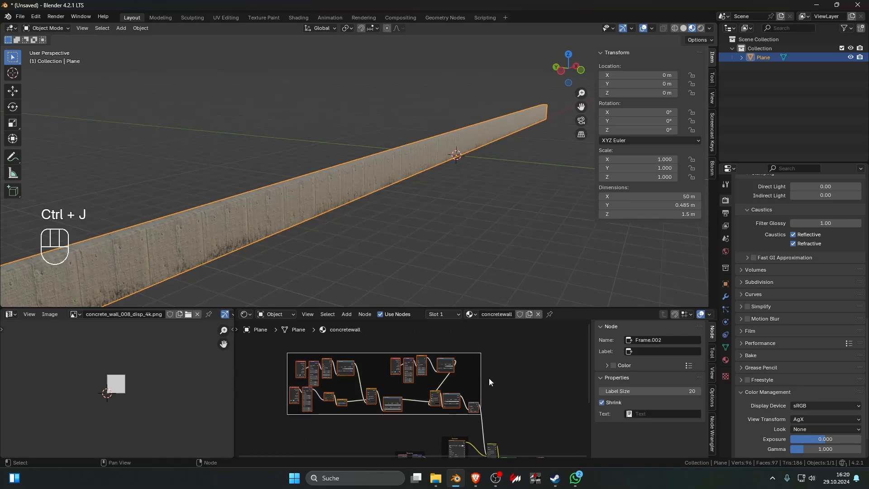
left_click(385, 357)
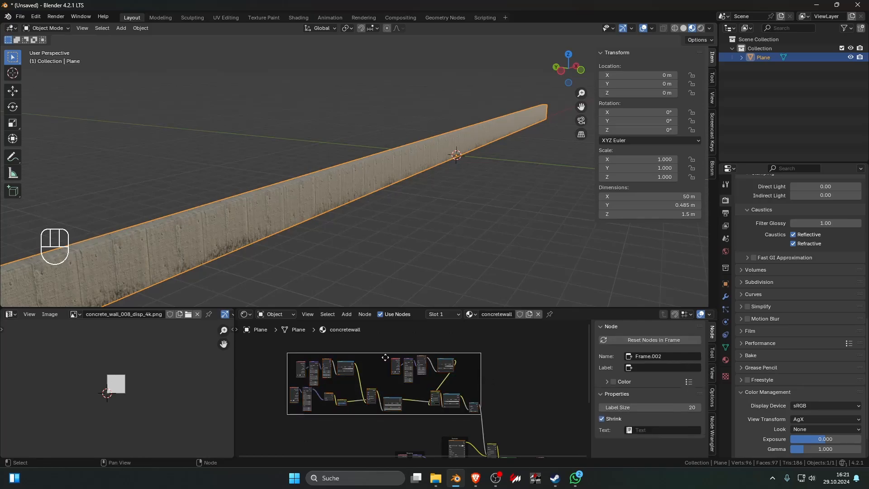
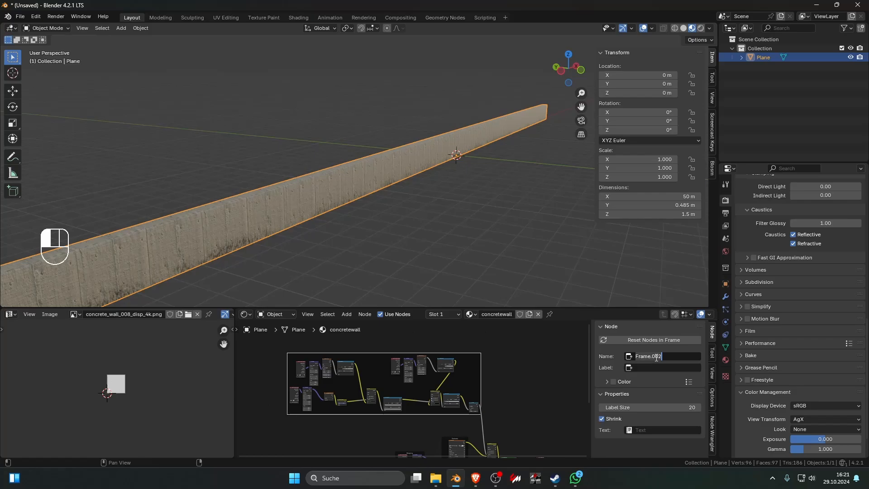
type("t_bottom")
left_click(648, 369)
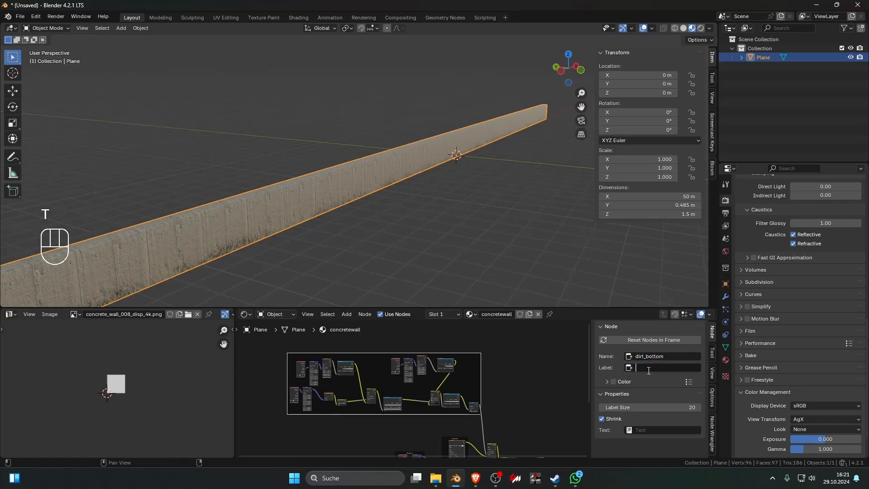
type("Dirt Bottom")
left_click_drag(657, 411, 690, 411)
scroll(514, 373, "up", 3)
scroll(506, 373, "down", 4)
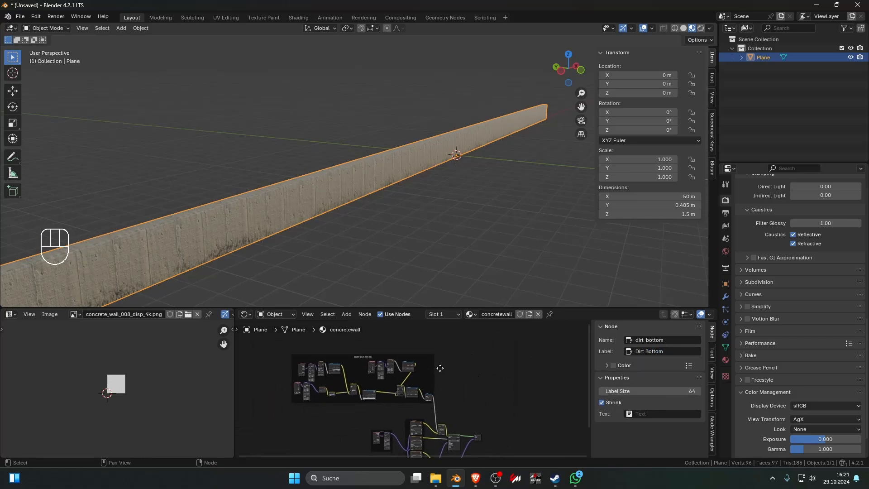
- Move the Principled BSDF and Material Output nodes further from the Overlay node to make room
key("b")
left_click_drag(482, 440, 414, 403)
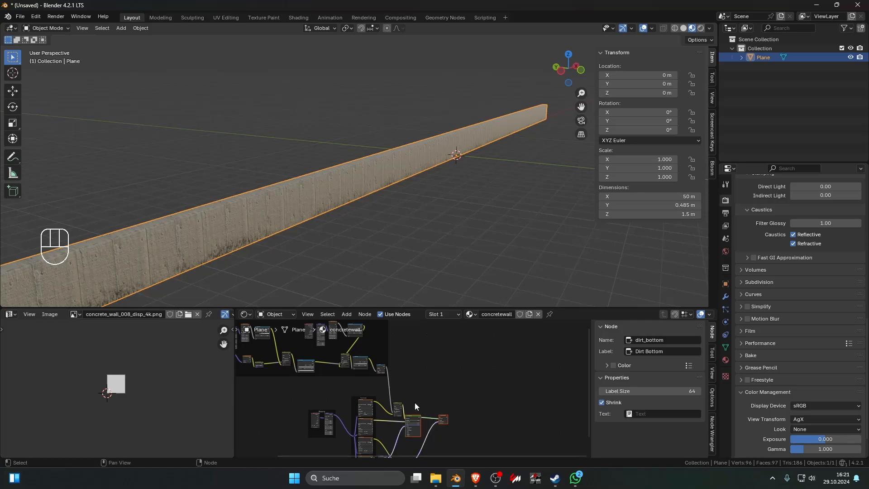
middle_click_drag(414, 403, 420, 384)
key("g")
left_click(446, 391)
left_click(425, 356)
- Add an Ambient Occlusion node above the Principled BSDF and preview its output close up on the wall
scroll(425, 354, "up", 4)
key("shift+a")
type("a")
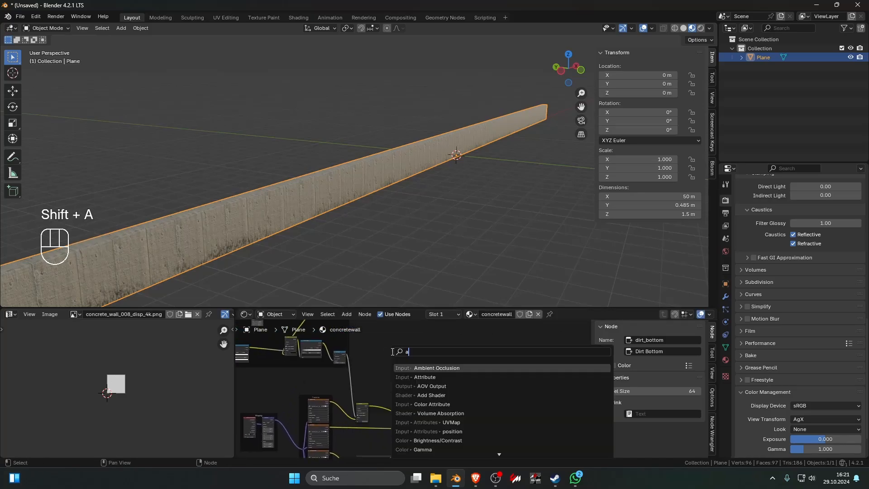
key("Return")
left_click(381, 363)
left_click(396, 370, "ctrl+shift")
scroll(412, 367, "up", 7)
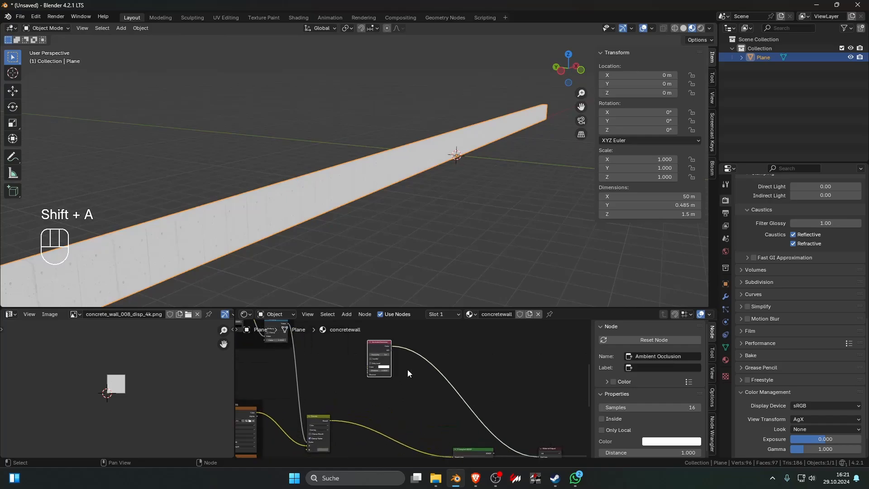
middle_click_drag(376, 274, 407, 268)
scroll(369, 259, "up", 4)
scroll(392, 275, "up", 1)
scroll(393, 351, "up", 2)
scroll(393, 353, "up", 2)
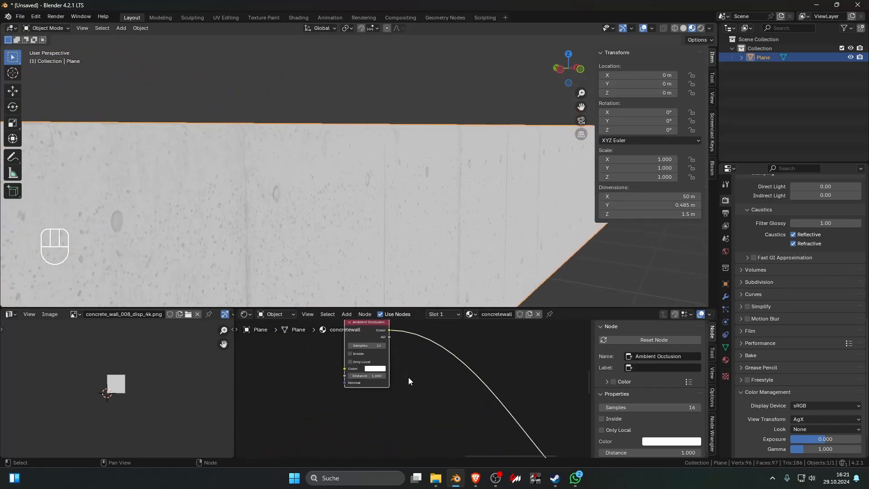
- Insert a Color Ramp after the Ambient Occlusion node, shift its black stop toward white and set the white stop to 0.995
key("shift+a")
type("c")
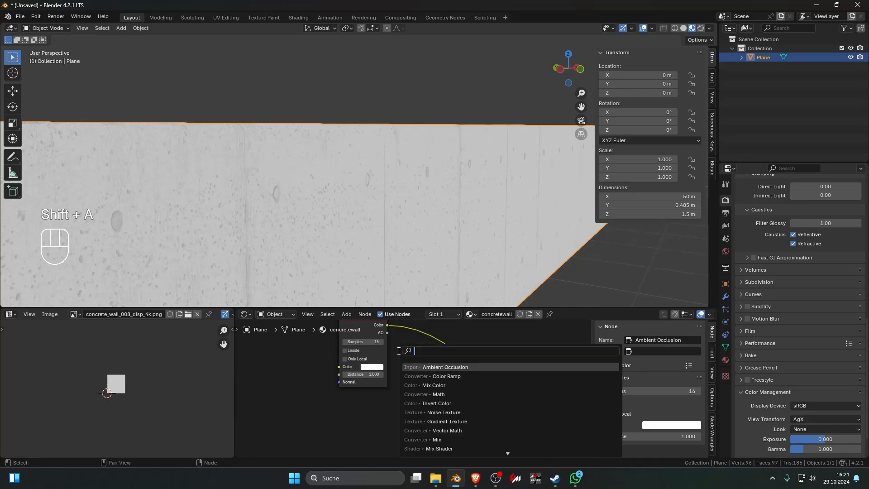
left_click(449, 367)
left_click(449, 381)
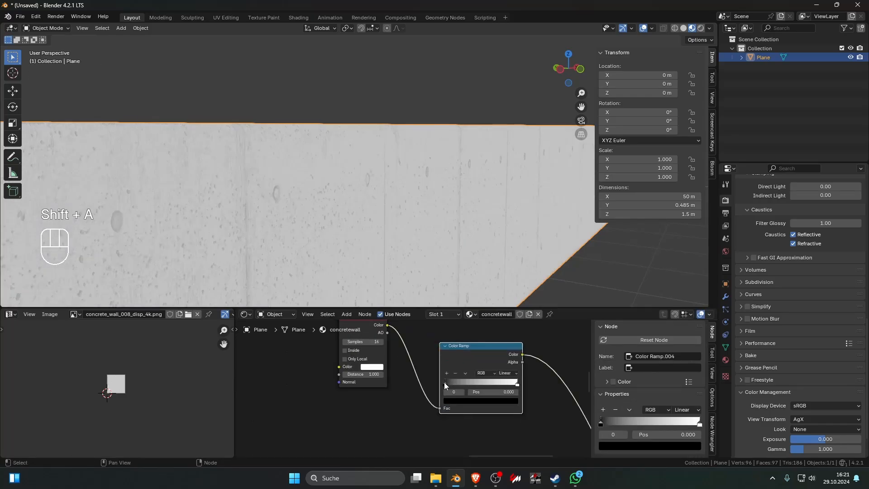
left_click_drag(444, 381, 516, 383)
- Set the Ambient Occlusion node's distance to 0.010 and enable its Inside option
left_click_drag(373, 374, 359, 374)
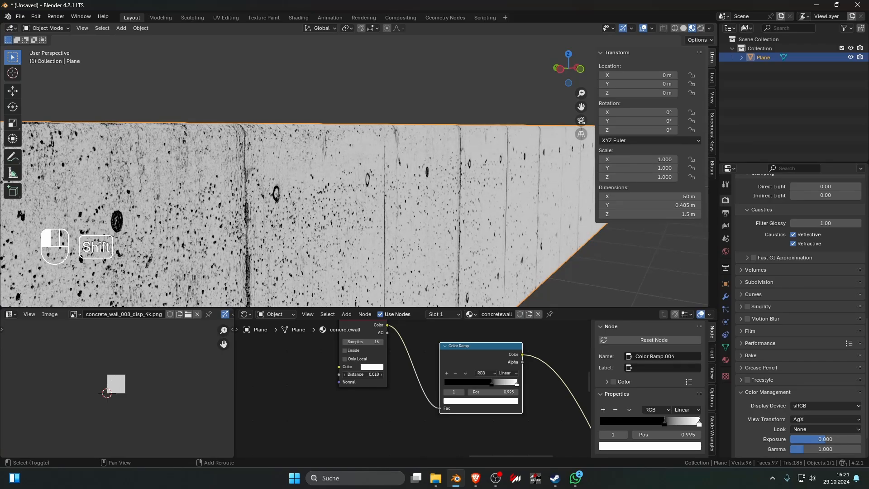
left_click(345, 358)
left_click(345, 350)
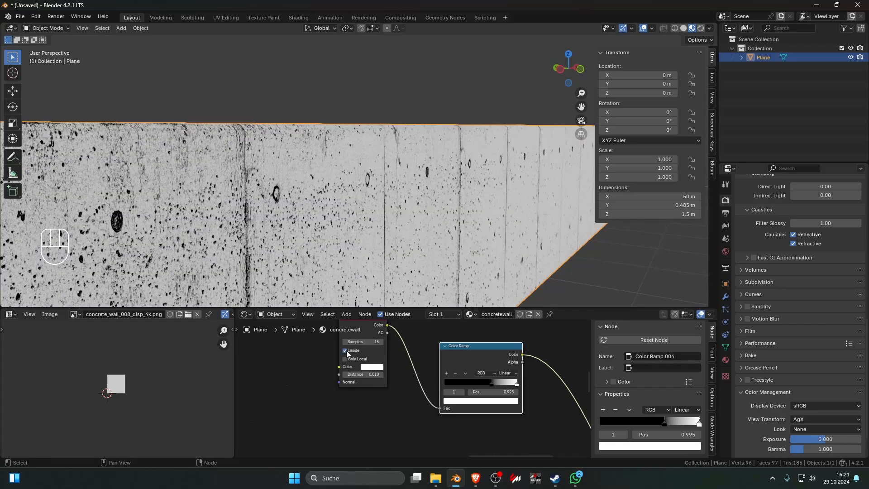
left_click(346, 350)
left_click(345, 350)
- Examine the ambient occlusion mask's dark holes and seams along the wall, from afar and close up
middle_click_drag(389, 294, 299, 259)
right_click(391, 240)
left_click(389, 241)
scroll(381, 233, "down", 4)
left_click(379, 232)
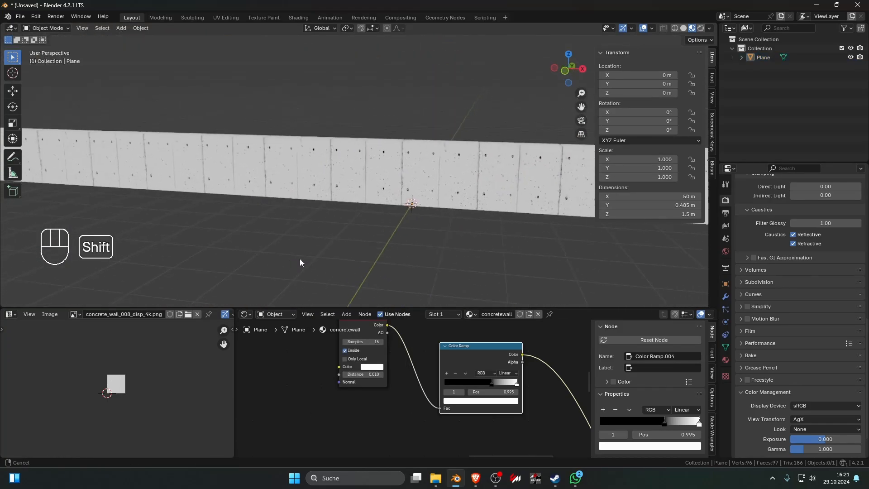
scroll(297, 257, "up", 6)
scroll(389, 385, "down", 5)
scroll(393, 391, "up", 3)
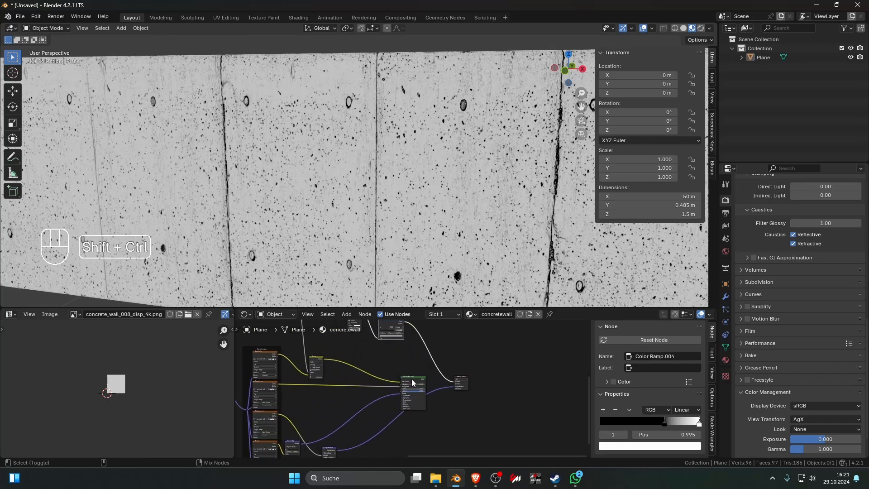
- Switch the preview back to the Principled BSDF and move the Ambient Occlusion and Color Ramp nodes closer to the Overlay node
left_click(407, 377, "ctrl+shift")
middle_click_drag(363, 365, 411, 416)
scroll(413, 398, "up", 6)
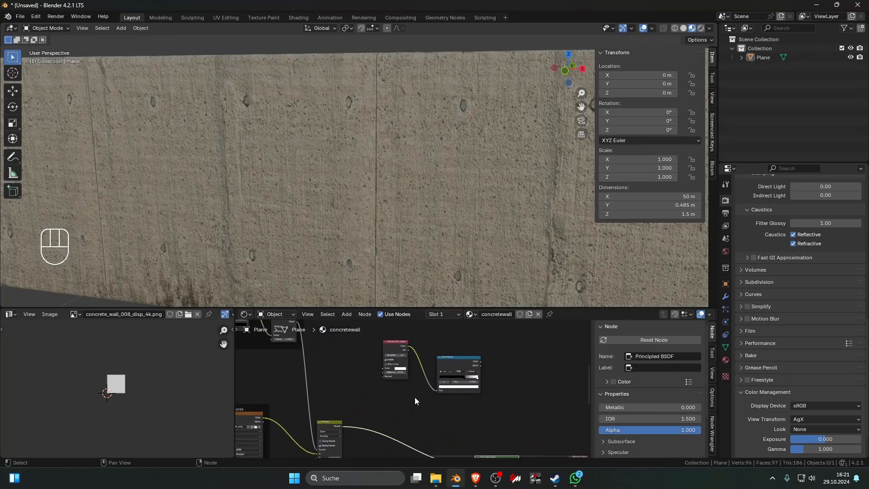
left_click_drag(376, 337, 451, 383)
key("g")
left_click(409, 375)
left_click(455, 396)
- Duplicate the Overlay node into the link before the Principled BSDF and connect the ambient occlusion Color Ramp to its Factor
scroll(417, 387, "down", 2)
middle_click_drag(417, 387, 416, 374, "shift")
middle_click_drag(414, 268, 273, 289)
scroll(338, 231, "down", 4)
scroll(333, 245, "up", 6)
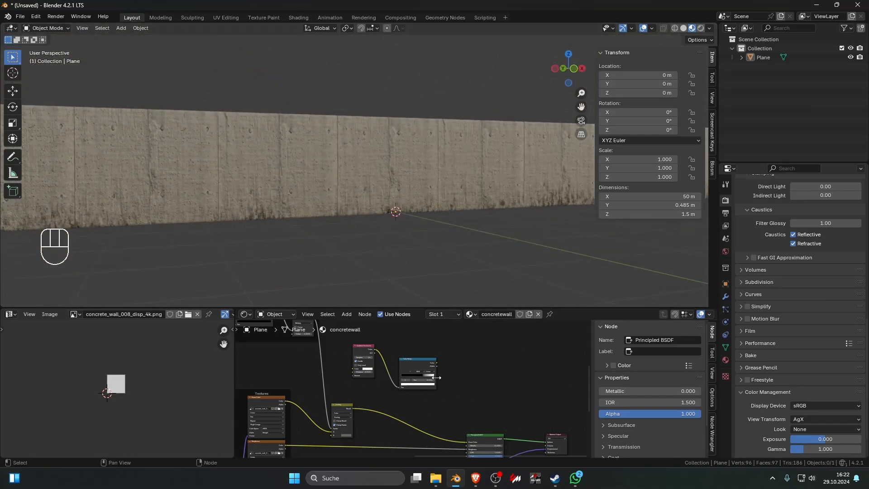
left_click(327, 415)
key("shift+d")
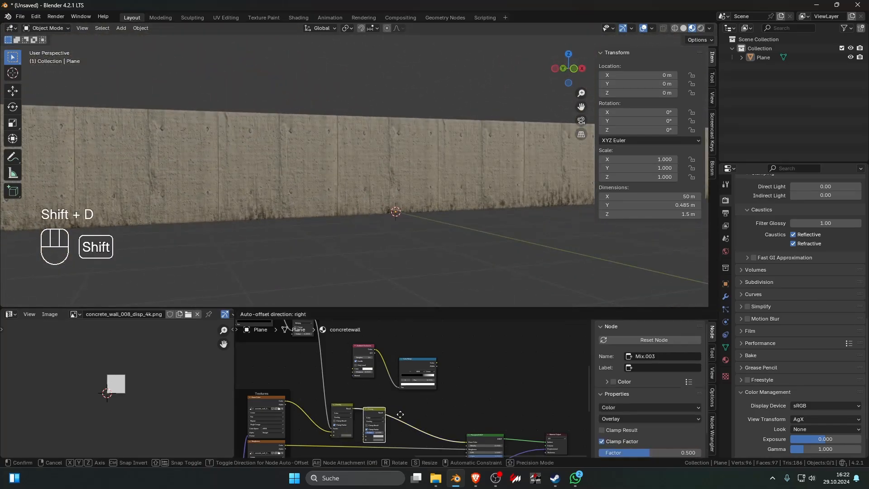
left_click(400, 422)
left_click_drag(437, 364, 436, 404)
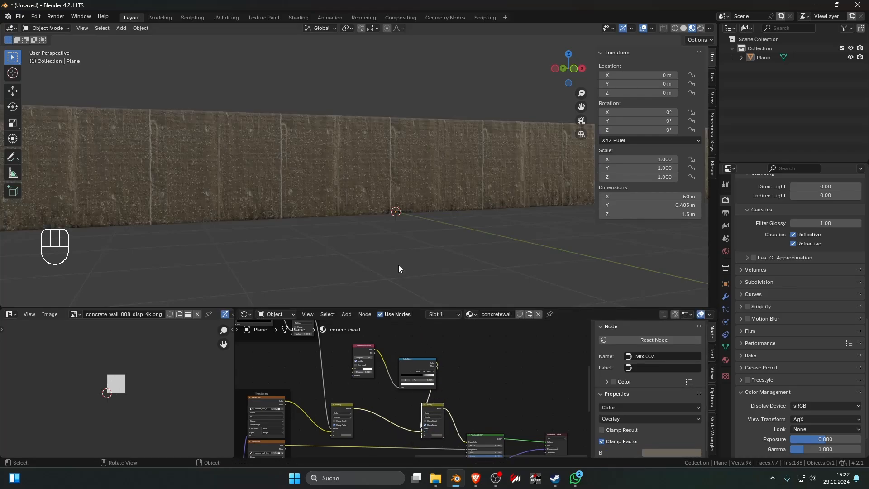
- Move the incoming color link of the second Overlay node from input A to input B and check the wall
scroll(398, 265, "up", 2)
middle_click_drag(398, 264, 422, 270)
scroll(423, 270, "up", 3)
scroll(425, 362, "up", 2)
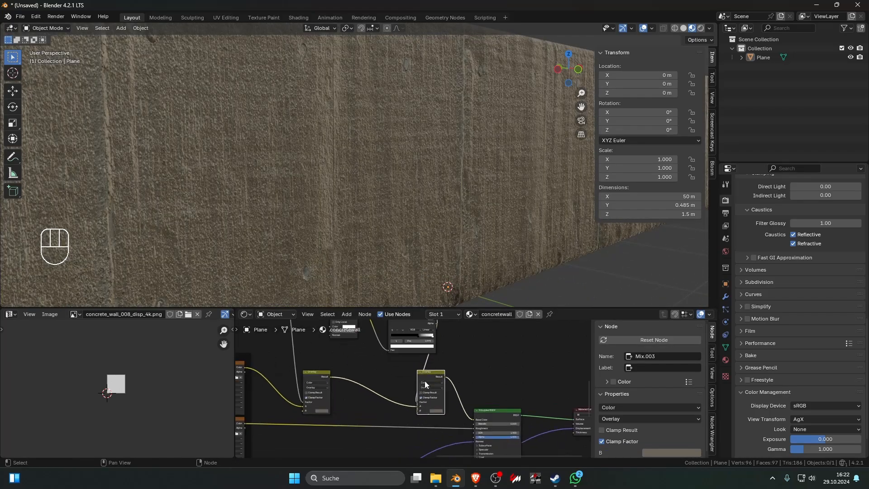
key("Escape")
left_click_drag(417, 410, 417, 415)
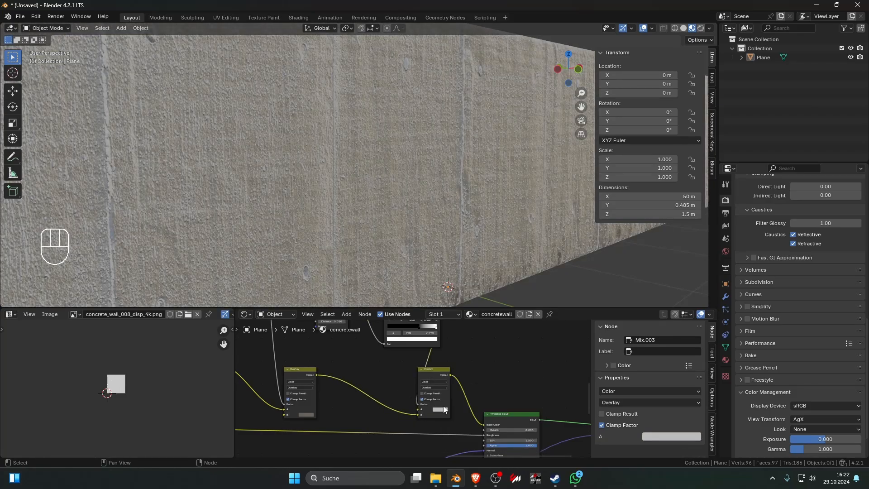
scroll(443, 229, "down", 4)
middle_click_drag(444, 230, 457, 236)
scroll(457, 236, "up", 2)
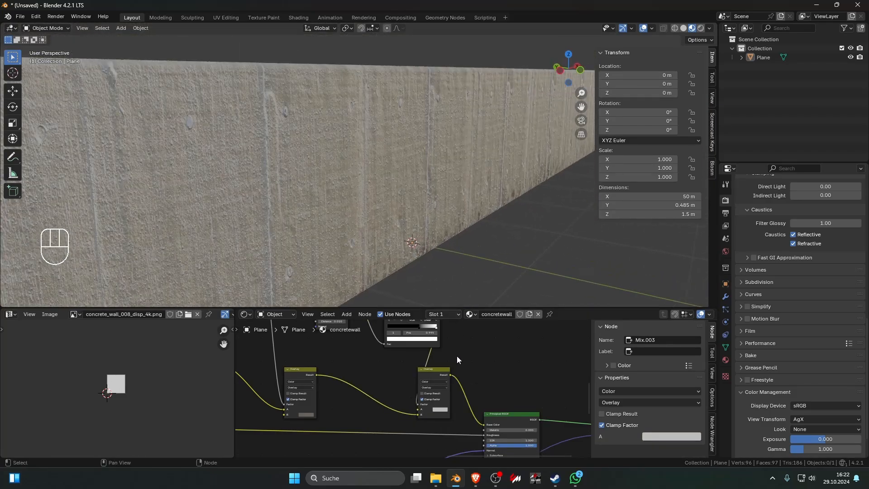
- Try darker and lighter greys for color A of the second Overlay node
left_click(442, 411)
left_click_drag(479, 340, 479, 360)
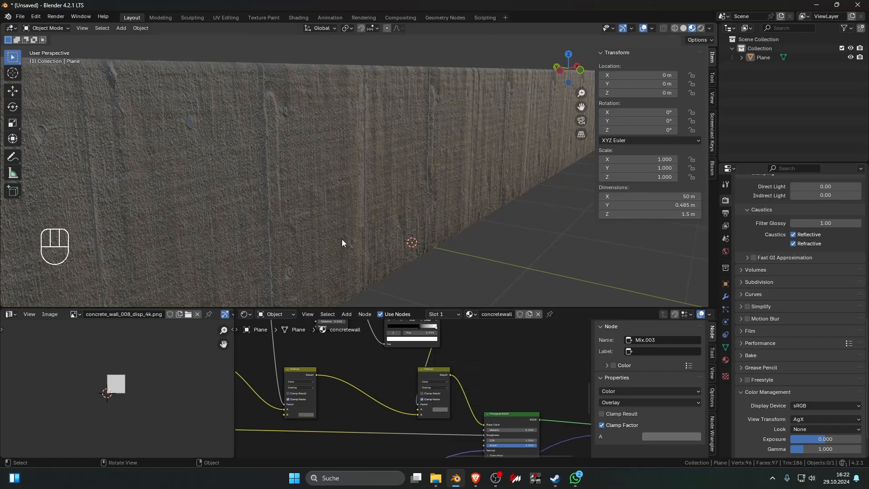
left_click(446, 408)
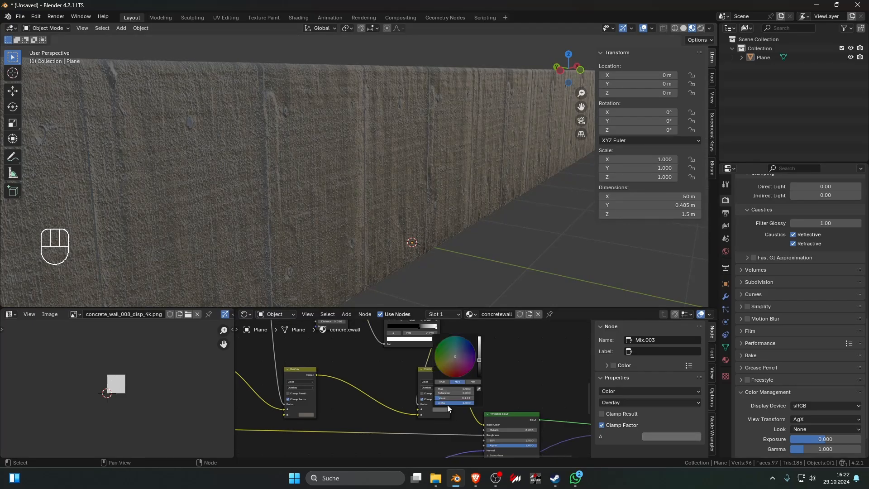
left_click(479, 388)
left_click(386, 396)
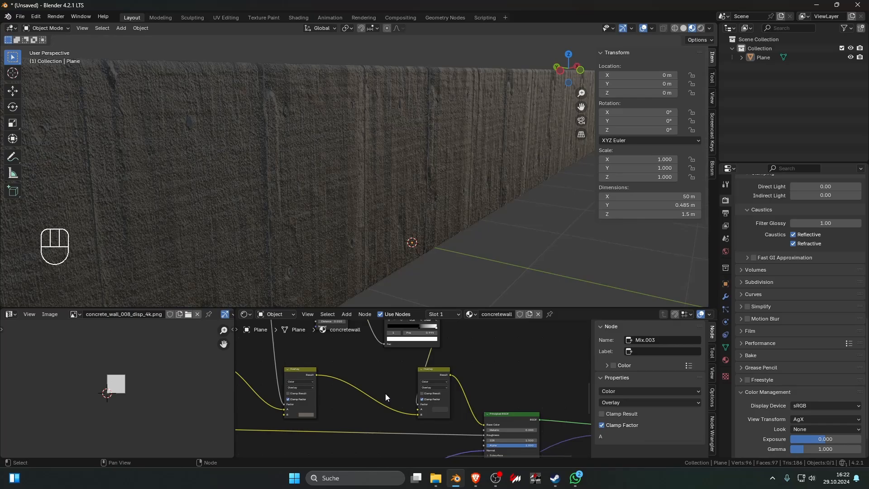
left_click(435, 408)
left_click_drag(480, 368, 479, 350)
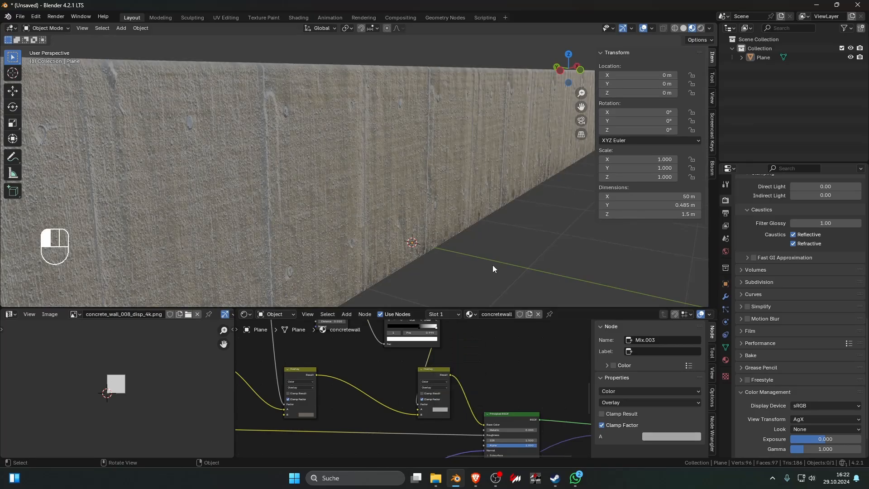
- Delete the second Overlay node while keeping its color link, and preview the ambient occlusion Color Ramp on the wall
scroll(398, 425, "down", 2)
scroll(420, 398, "up", 1)
middle_click_drag(420, 399, 414, 433)
left_click(414, 432)
key("ctrl+x")
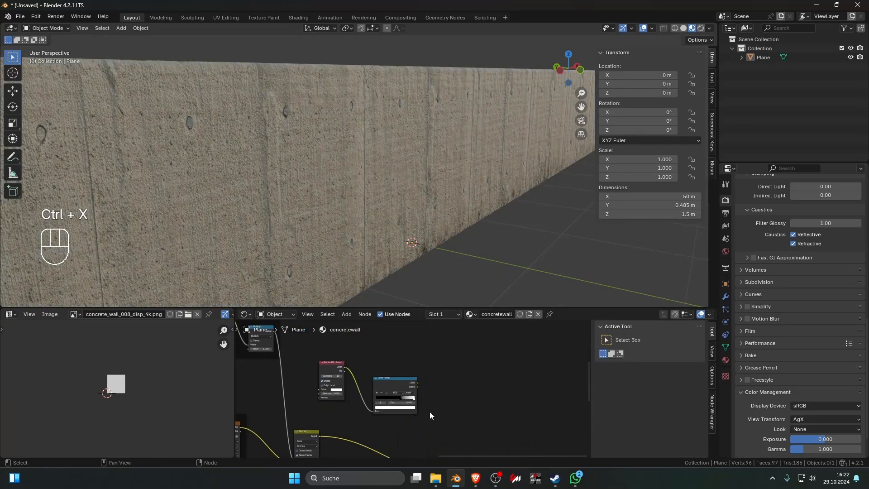
left_click(381, 382)
left_click(384, 380, "ctrl+shift")
- Examine the ambient occlusion mask on the wall's face and along its top edge
scroll(310, 373, "up", 2)
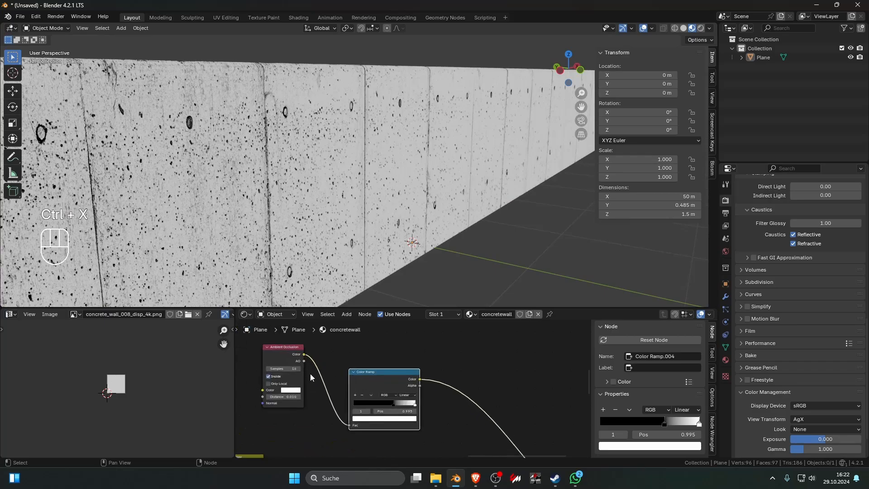
middle_click_drag(311, 373, 409, 411)
scroll(396, 285, "down", 7)
middle_click_drag(396, 283, 420, 257)
scroll(421, 256, "up", 4)
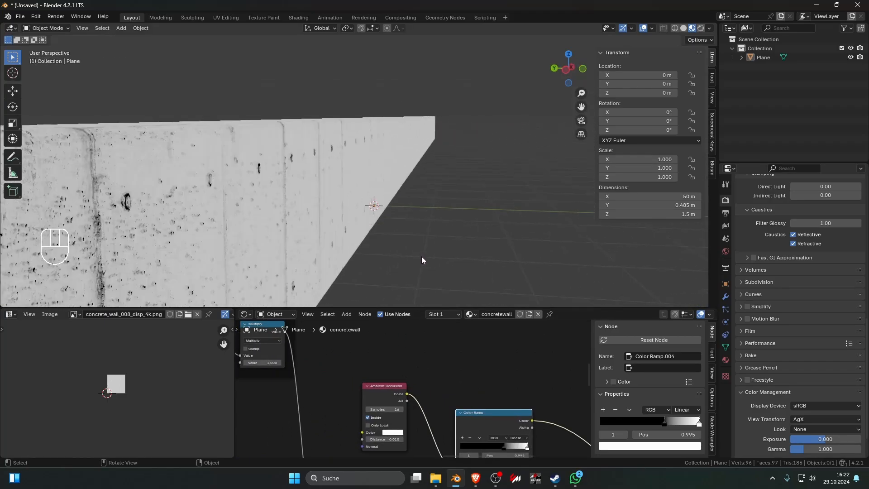
left_click(298, 227)
scroll(299, 223, "up", 4)
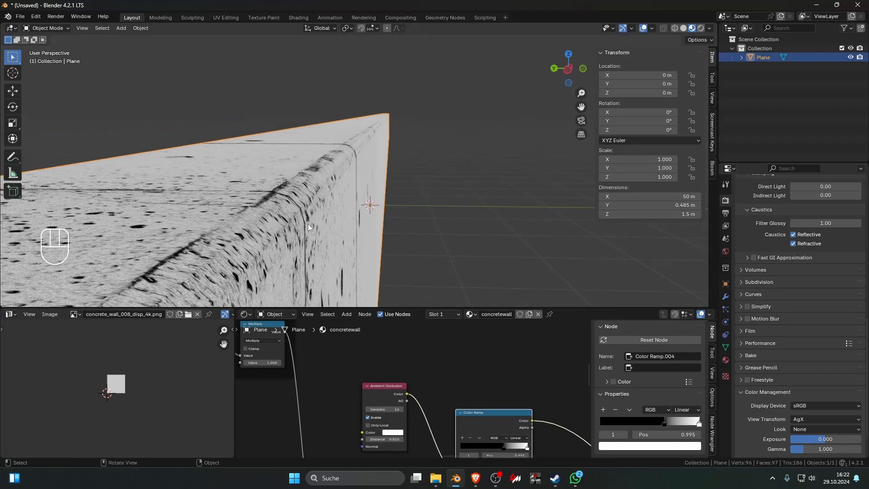
scroll(433, 379, "down", 4)
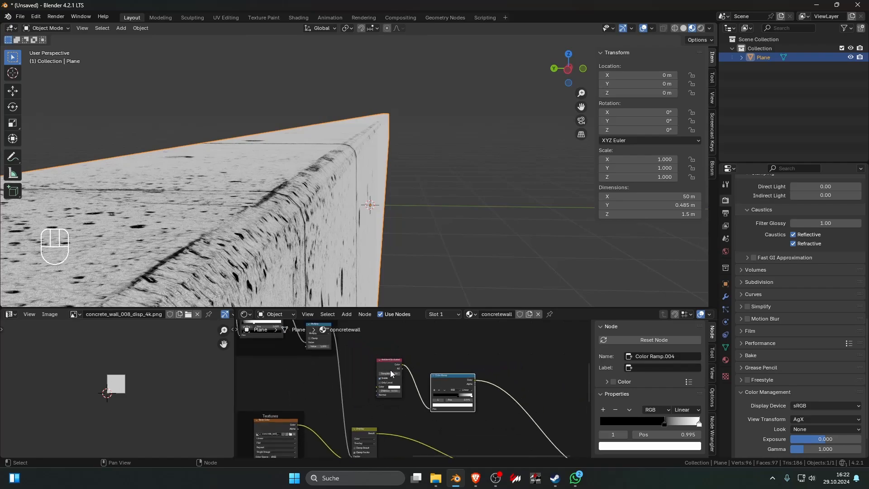
left_click(389, 368, "ctrl+shift")
key("ctrl+t")
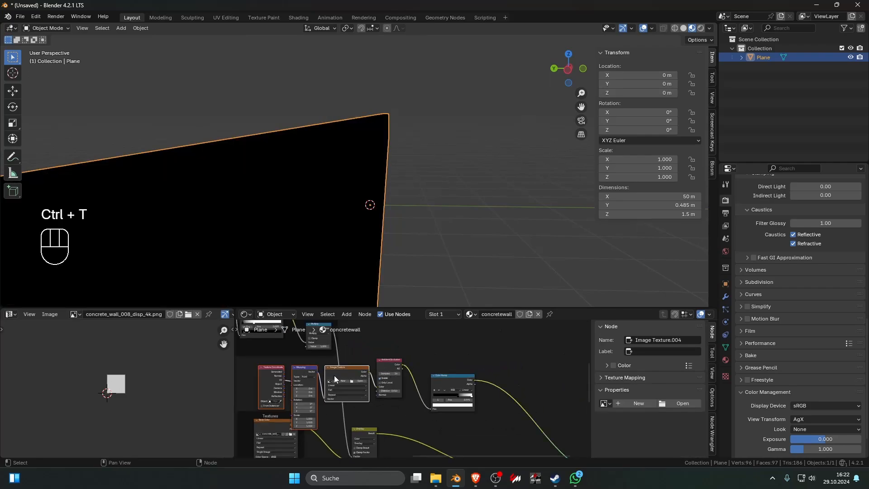
middle_click_drag(333, 376, 391, 372)
left_click_drag(329, 424, 433, 383)
left_click(395, 364)
key("Delete")
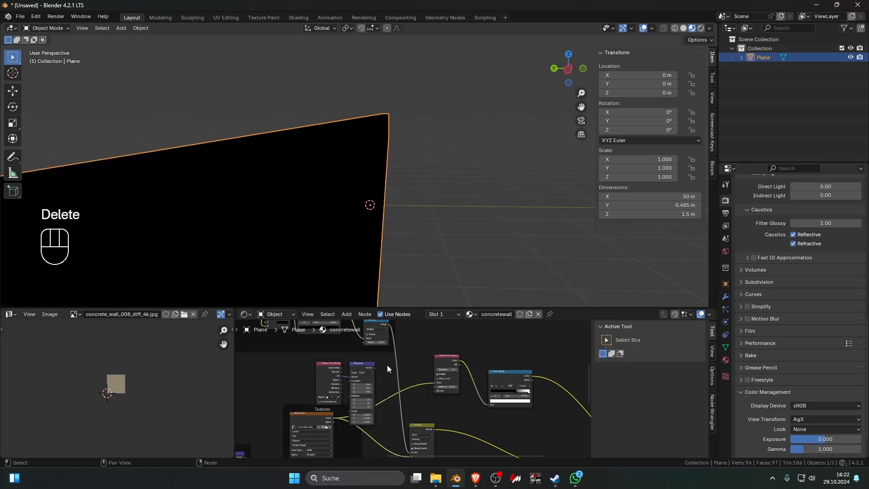
left_click(363, 365)
key("Delete")
left_click(322, 365)
key("Delete")
middle_click_drag(362, 398, 324, 390)
right_click_drag(388, 373, 392, 385, "ctrl")
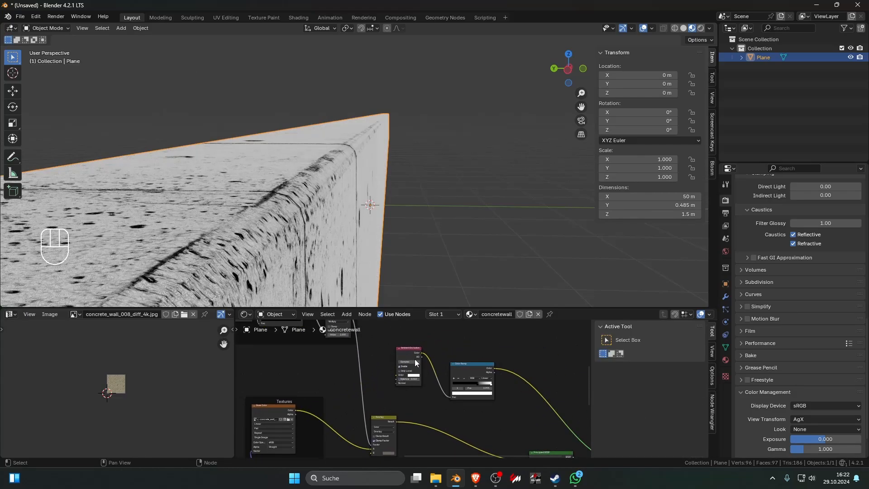
left_click_drag(395, 337, 469, 386)
left_click_drag(476, 365, 505, 358)
middle_click_drag(447, 388, 416, 401)
left_click(408, 403)
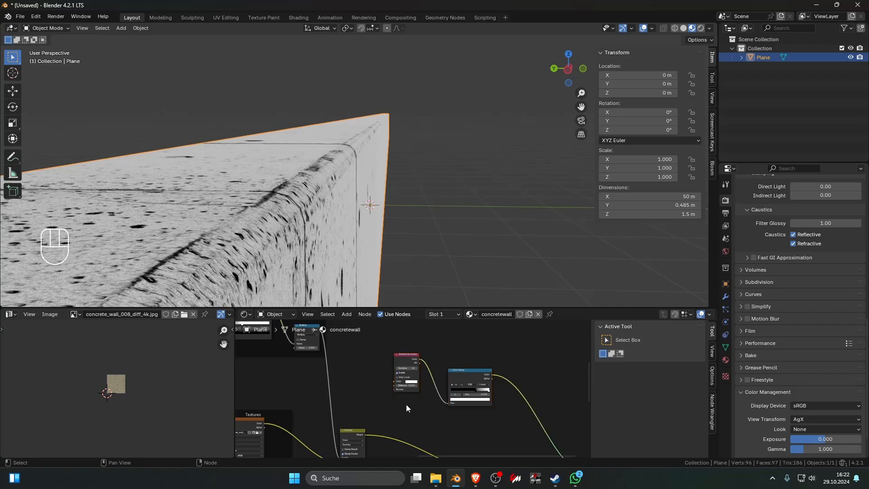
left_click_drag(380, 333, 480, 410)
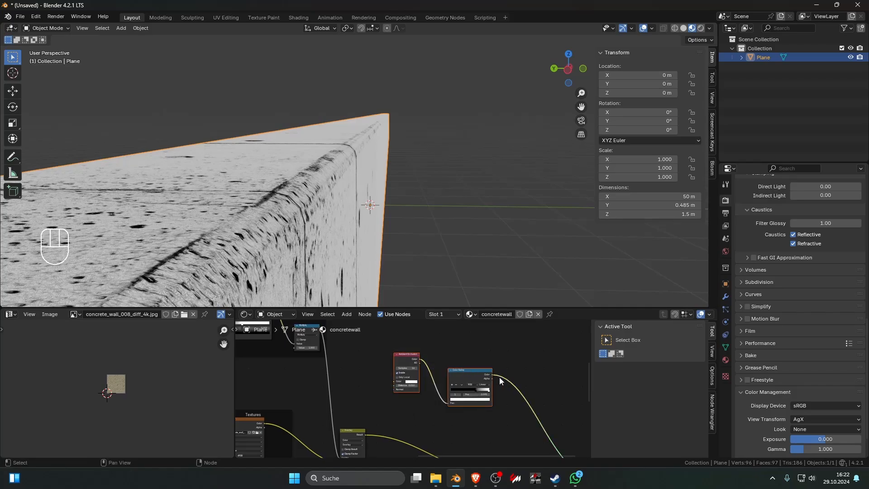
middle_click_drag(498, 376, 457, 363)
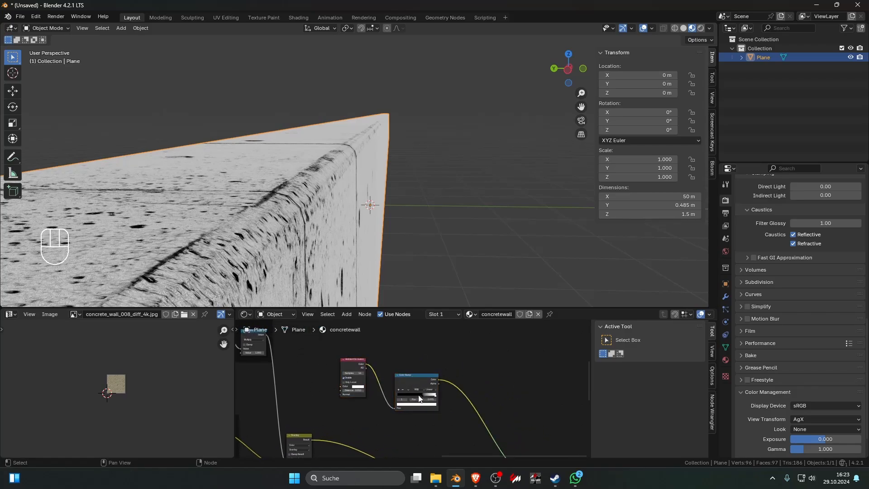
- Try different stop positions in the ambient occlusion Color Ramp and check the mask on the wall
left_click_drag(421, 396, 393, 392)
scroll(384, 271, "down", 5)
left_click(411, 246)
middle_click_drag(410, 246, 384, 267)
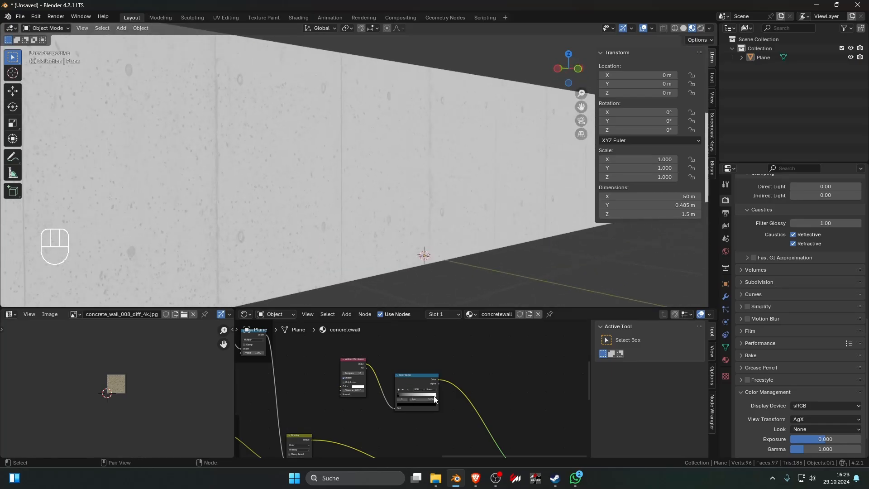
mouse_move(434, 399)
left_mouse_down()
mouse_move(414, 397)
mouse_move(443, 394)
mouse_move(387, 394)
mouse_move(433, 396)
mouse_move(397, 397)
mouse_move(424, 393)
left_mouse_up()
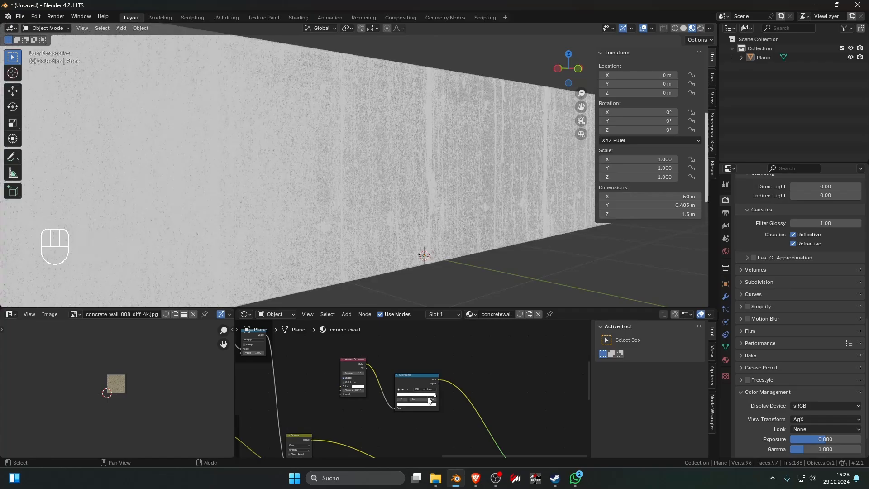
- Try the ambient occlusion Color Ramp's black stop at 0.323 and its white stop at 0.600
scroll(426, 394, "up", 8)
middle_click_drag(426, 394, 363, 391)
scroll(357, 392, "up", 5)
left_click(314, 398)
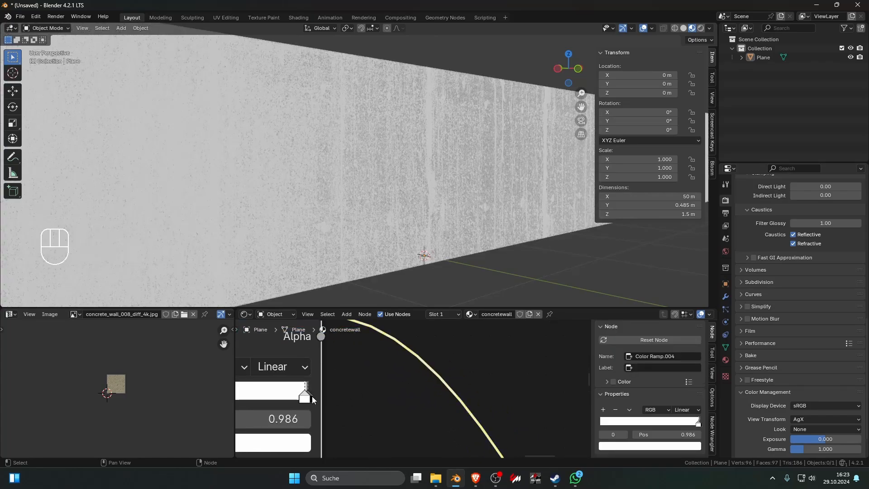
left_click(312, 398, "shift")
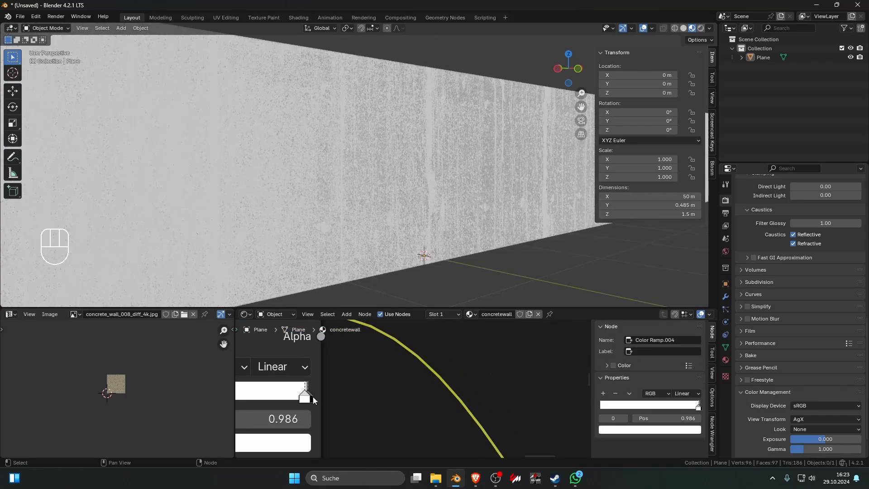
left_click(312, 398)
left_click_drag(309, 396, 166, 388)
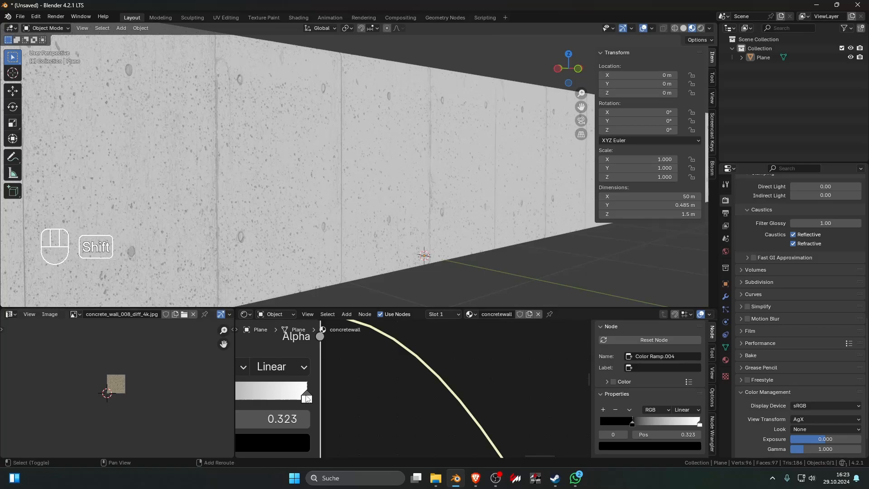
left_click_drag(307, 399, 222, 391, "shift")
scroll(398, 387, "down", 5)
scroll(272, 385, "up", 3)
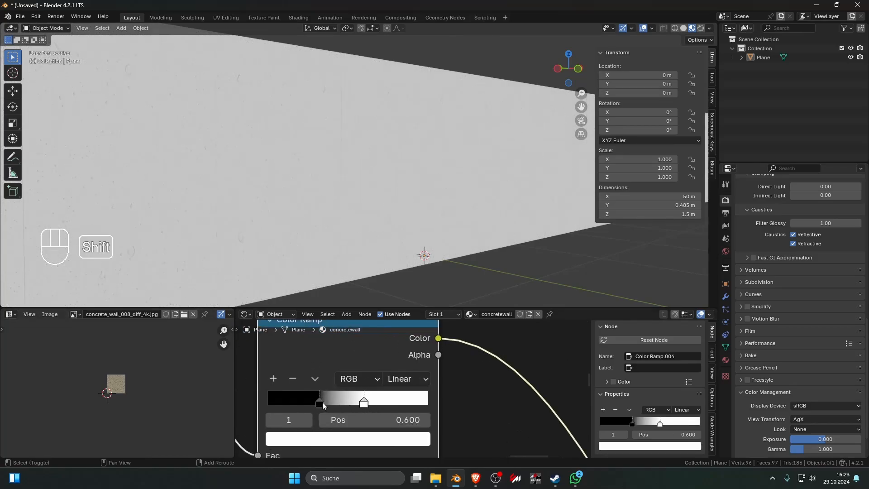
- Try the Color Ramp's white stop at the ramp's end with the black stop at 0.850, and check the wall
left_click_drag(323, 404, 429, 404, "shift")
left_click(366, 402, "shift")
left_click_drag(363, 404, 415, 404, "shift")
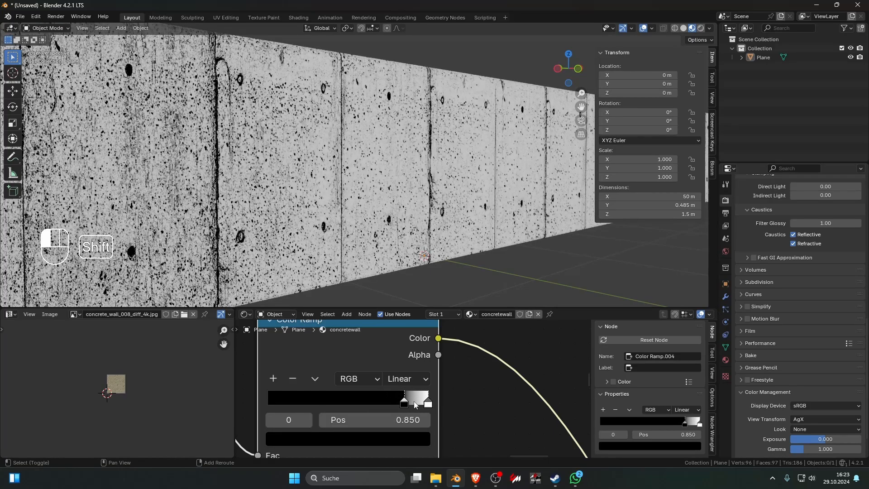
scroll(444, 260, "down", 12)
middle_click_drag(435, 262, 475, 260)
scroll(475, 260, "up", 4)
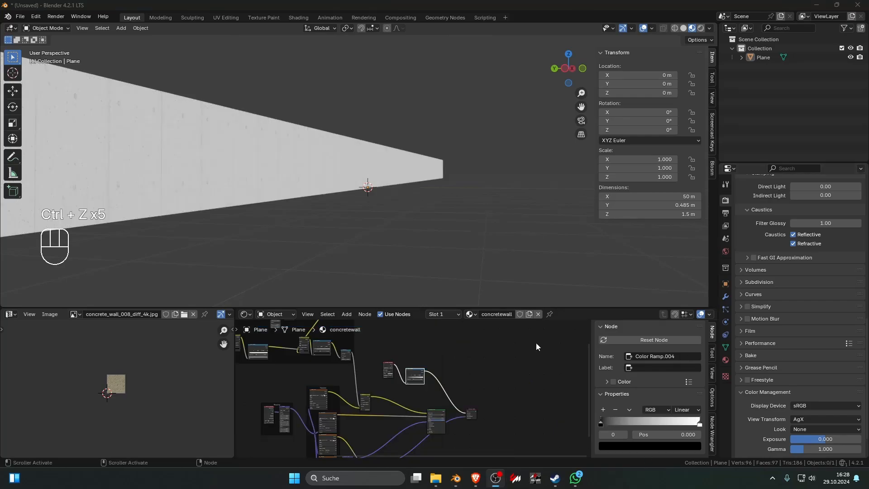
- Invert the ambient occlusion Color Ramp by setting the white stop to 0.745 and moving the black stop past it to 1.000
scroll(471, 382, "up", 7)
middle_click_drag(474, 388, 409, 421)
scroll(386, 358, "up", 7)
scroll(430, 395, "up", 7)
scroll(352, 357, "down", 9)
scroll(406, 403, "up", 5)
left_click_drag(383, 403, 364, 403)
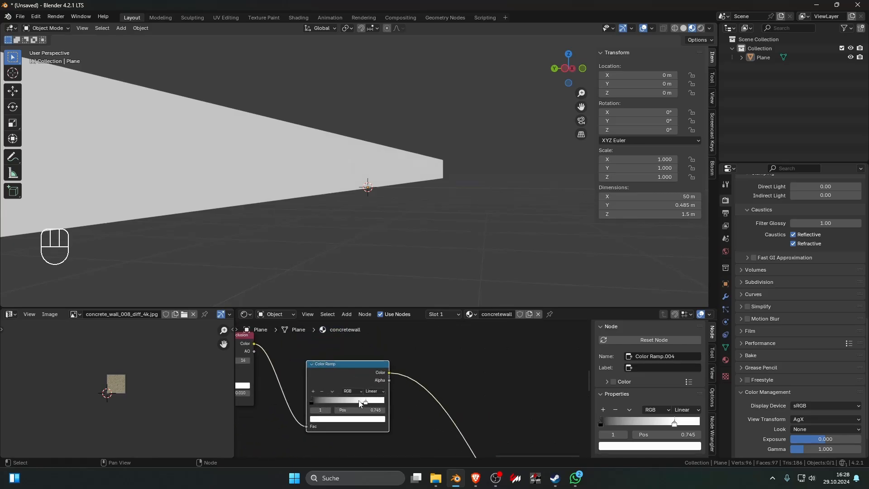
left_click_drag(312, 403, 434, 404)
- Apply Shade Smooth to the wall
mouse_move(364, 254)
middle_mouse_down()
mouse_move(367, 271)
mouse_move(368, 254)
middle_mouse_up()
left_click(370, 243)
right_click(335, 240)
left_click(335, 240)
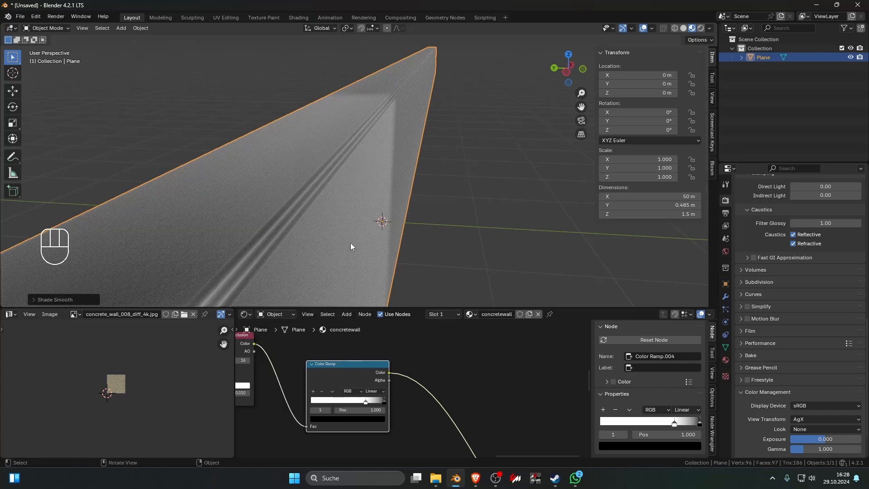
- Try a lower white stop and a black stop at 0.886 in the Color Ramp, and look along the wall
scroll(376, 392, "up", 5)
left_click_drag(331, 412, 297, 413)
left_click_drag(358, 411, 345, 414)
middle_click_drag(413, 265, 340, 240)
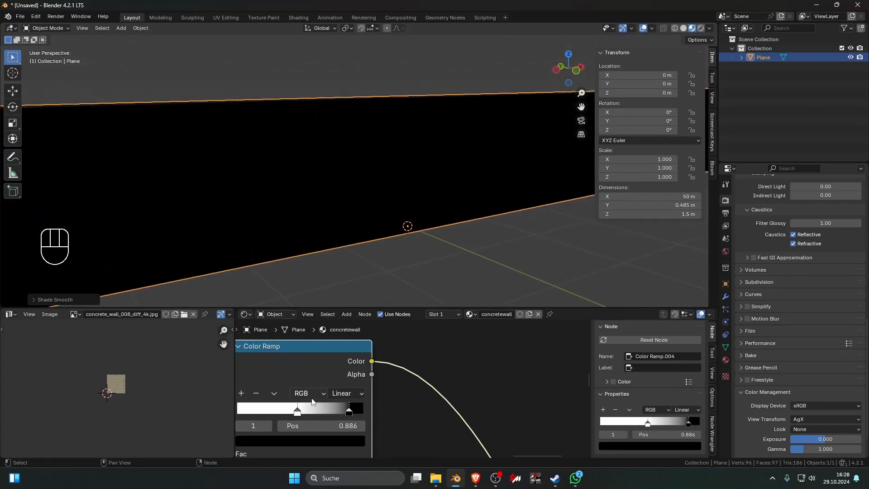
- Try a higher white stop with the black stop at 1.000 and at 0.918, checking the wall from several angles
left_click_drag(301, 413, 369, 411)
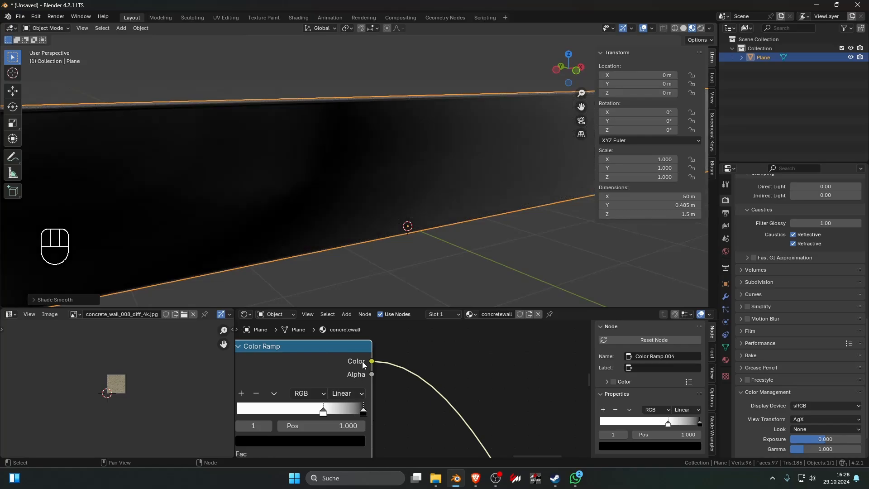
scroll(426, 240, "down", 4)
mouse_move(427, 240)
middle_mouse_down()
mouse_move(453, 232)
mouse_move(485, 243)
mouse_move(447, 272)
middle_mouse_up()
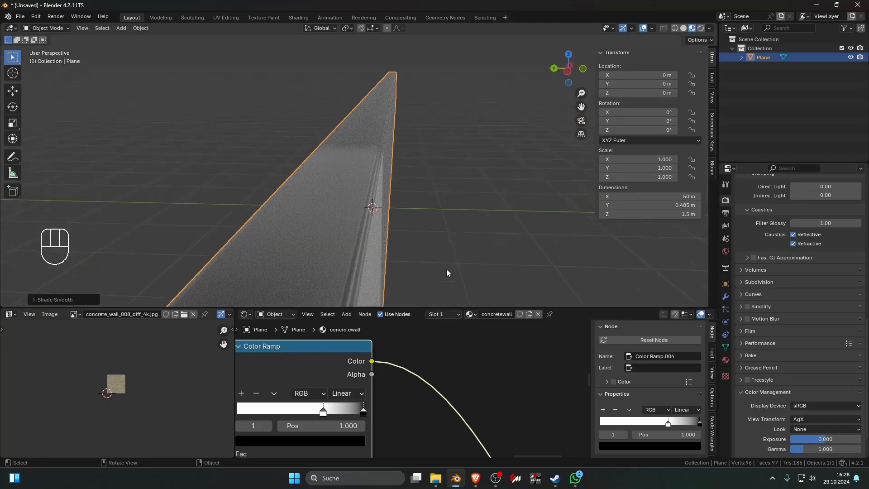
left_click_drag(323, 410, 352, 413)
middle_click_drag(427, 261, 378, 272)
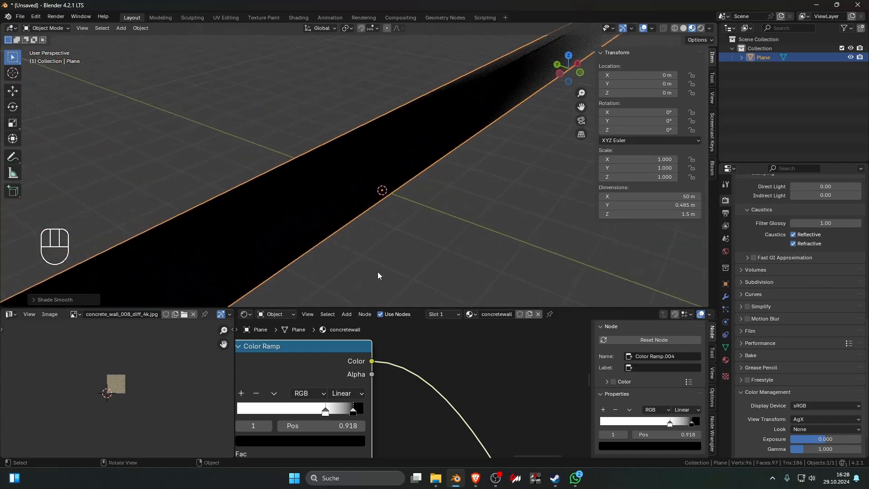
- Set the ambient occlusion Color Ramp's white stop to 0.732 and its black stop to 1.000, and check the mask
mouse_move(324, 412)
left_mouse_down()
mouse_move(273, 411)
mouse_move(352, 412)
mouse_move(336, 413)
left_mouse_up()
left_click_drag(352, 412, 329, 415)
middle_click_drag(418, 215, 448, 214)
scroll(462, 192, "down", 4)
scroll(374, 222, "up", 5)
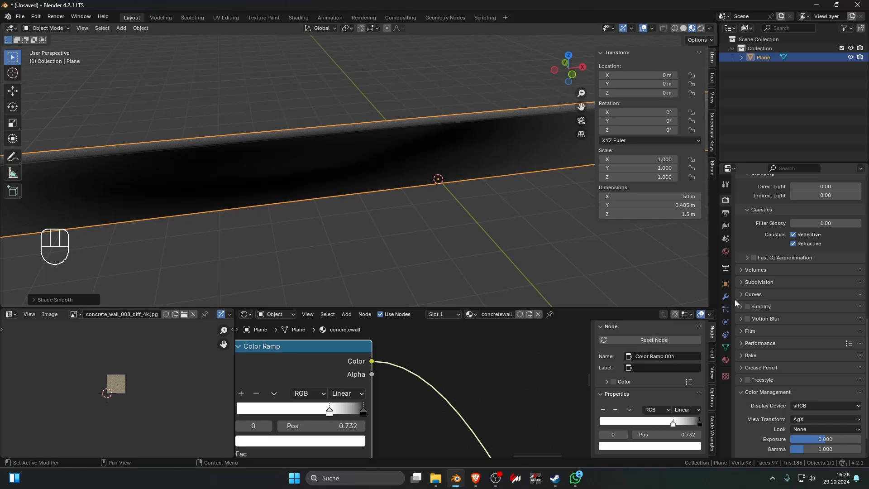
- Add a Noise Texture node below the ambient occlusion Color Ramp
scroll(447, 365, "down", 4)
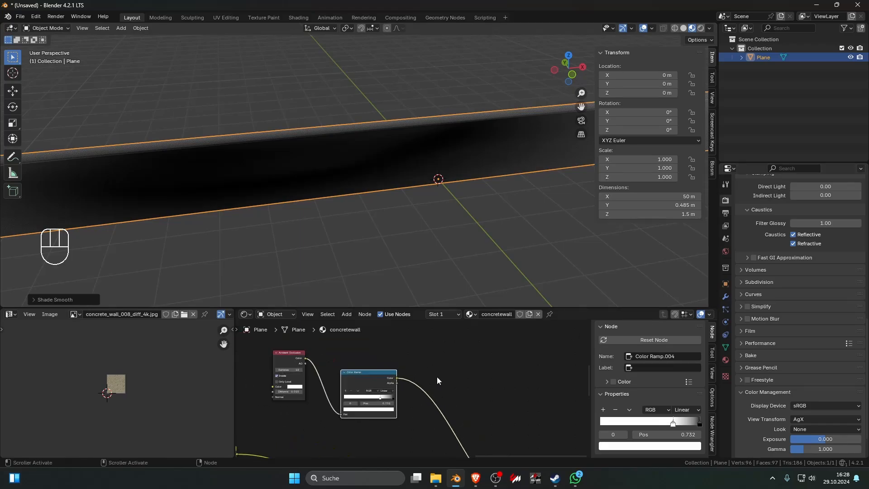
scroll(448, 365, "up", 6)
left_click(452, 360)
scroll(451, 358, "down", 6)
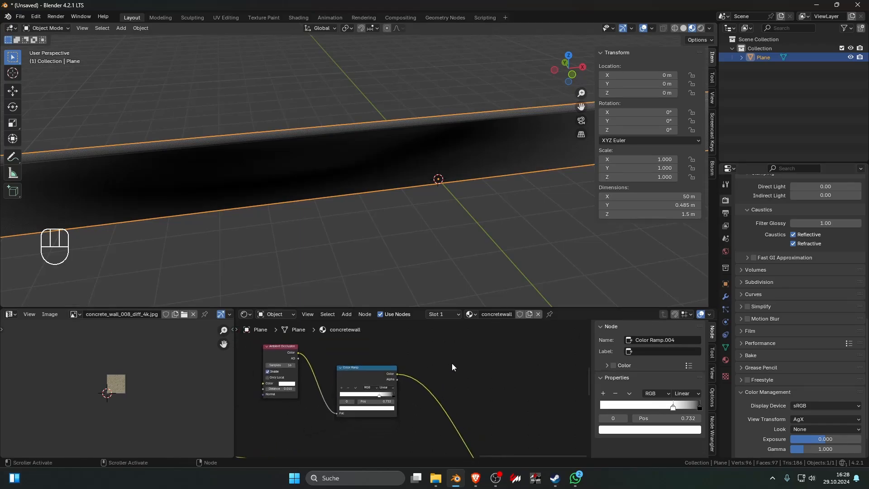
middle_click_drag(452, 363, 455, 356)
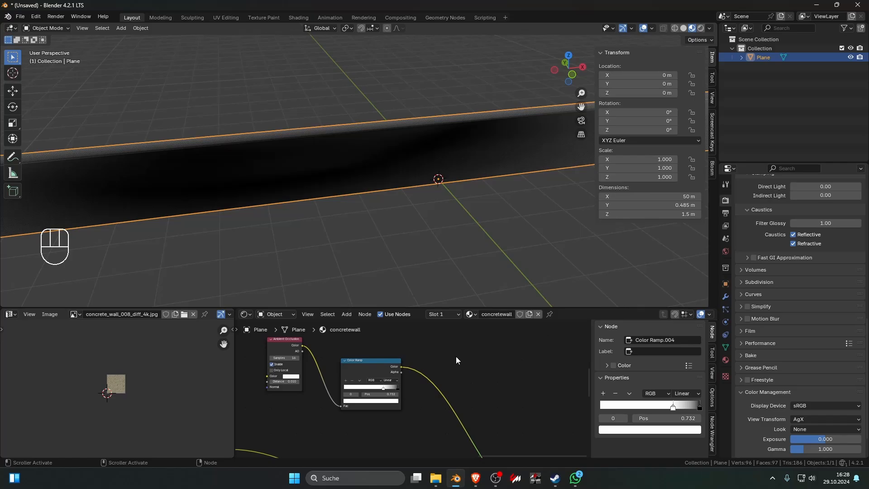
key("shift+a")
type("n")
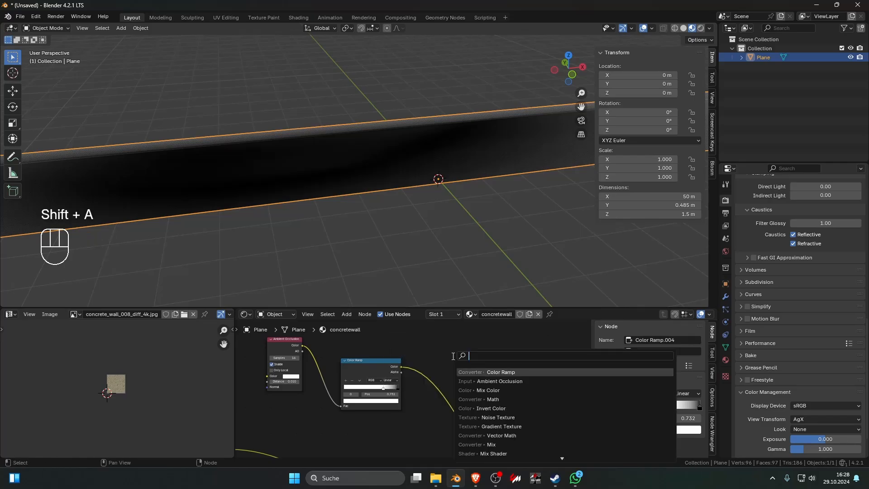
type("oi")
key("Return")
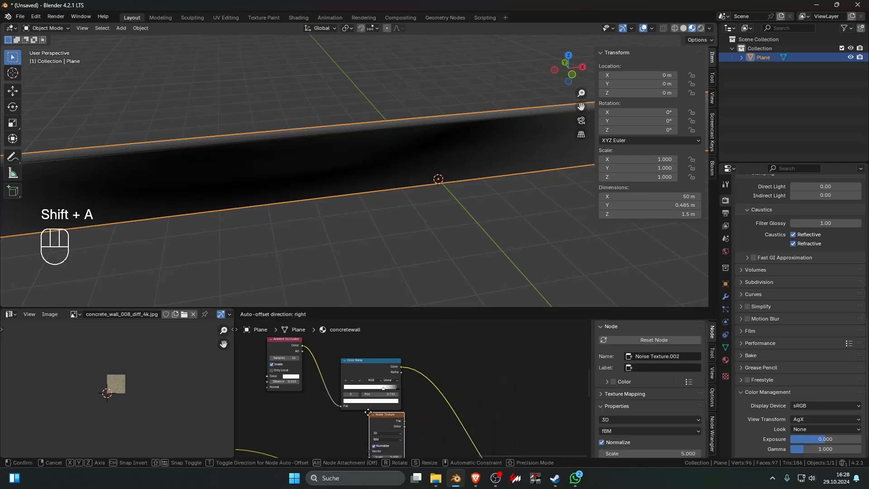
left_click(364, 412)
middle_click_drag(364, 412, 321, 383)
- Insert a Math node set to Add after the ambient occlusion Color Ramp and connect the noise Color to its second value
scroll(427, 367, "up", 2)
key("shift+a")
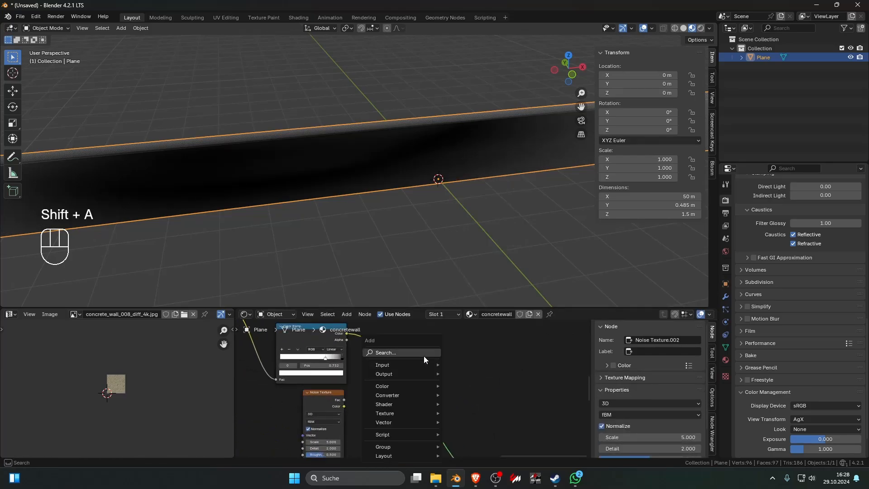
type("math")
key("Return")
left_click(415, 365)
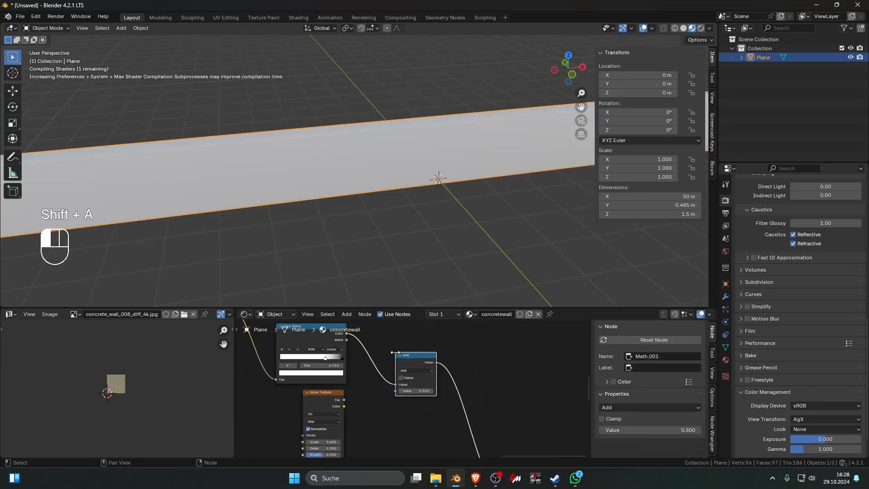
left_click_drag(344, 406, 396, 391)
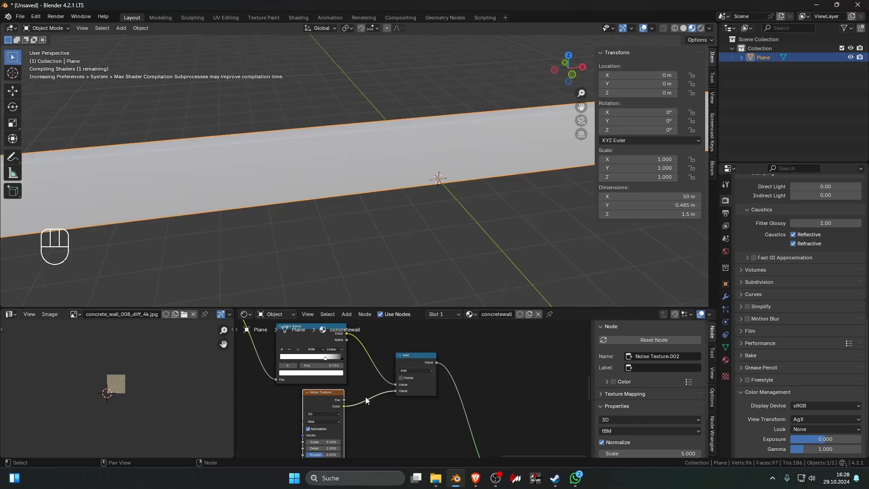
- Insert a Color Ramp between the Noise Texture and the Add node
middle_click_drag(420, 266, 466, 256)
left_click_drag(317, 401, 303, 399)
key("shift+a")
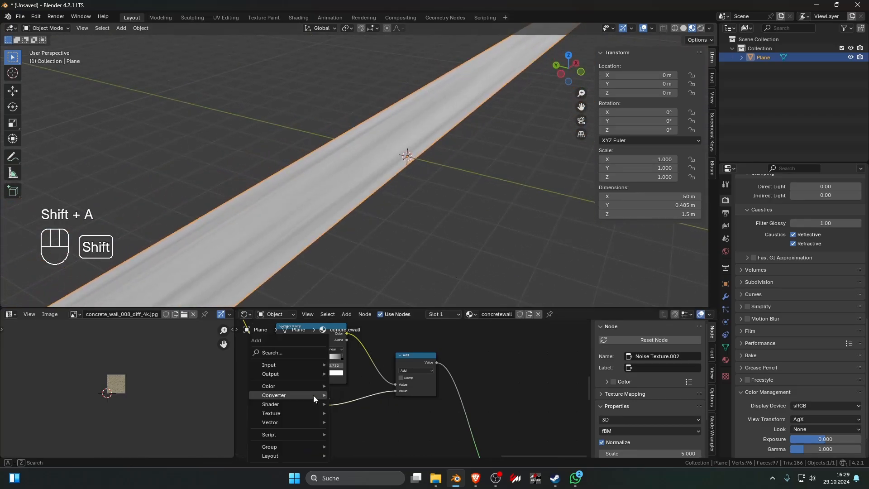
left_click(315, 351)
type("co")
left_click(330, 367)
left_click(342, 391)
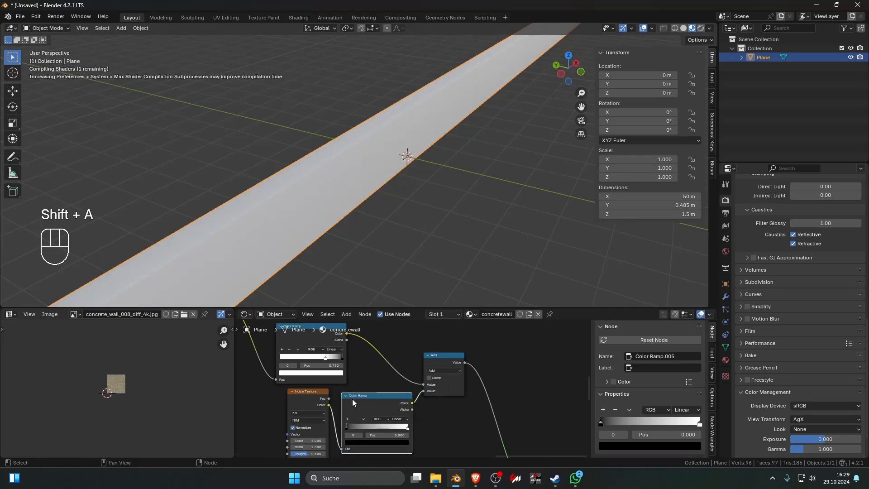
- Try different white stop positions on the ambient occlusion Color Ramp, previewing the Add node and the ramp by itself
mouse_move(326, 357)
left_mouse_down()
mouse_move(342, 359)
mouse_move(333, 358)
left_mouse_up()
left_click(436, 359, "ctrl+shift")
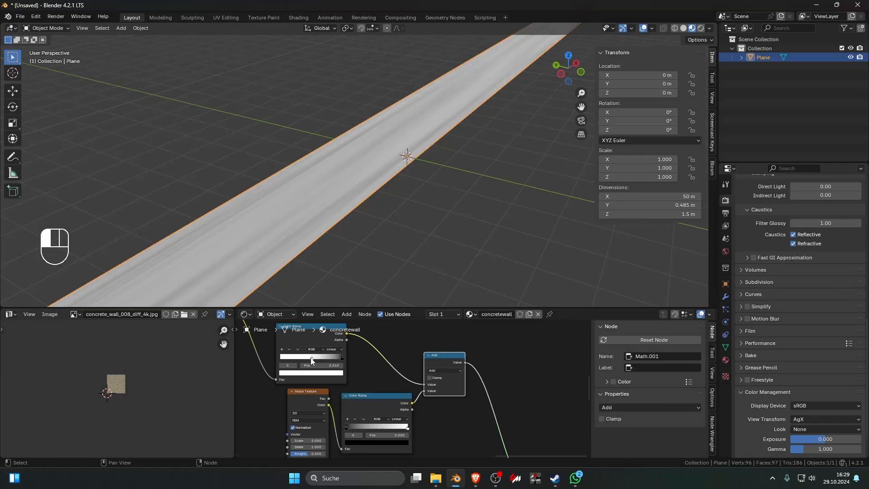
left_click_drag(311, 359, 320, 360)
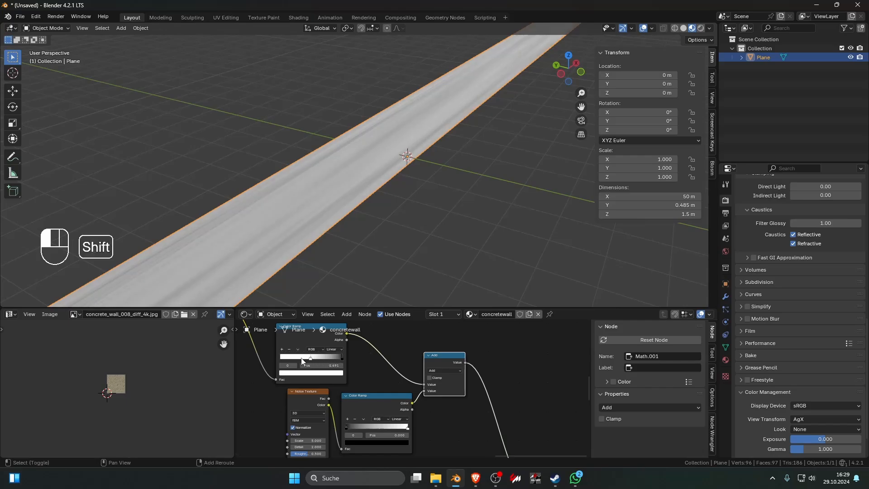
left_click_drag(302, 360, 330, 359)
left_click(310, 360, "ctrl+shift")
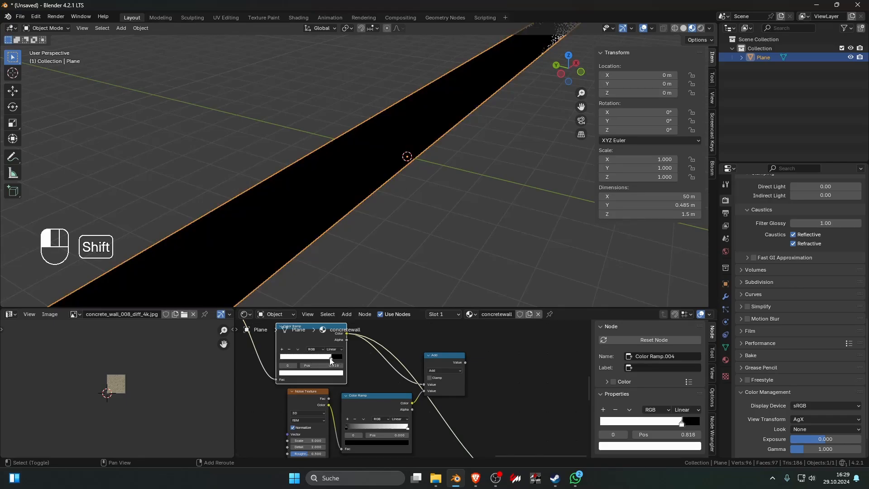
- Open the wall mesh in Edit Mode with edge selection and display it in wireframe
key("Tab")
scroll(316, 233, "up", 5)
key("2")
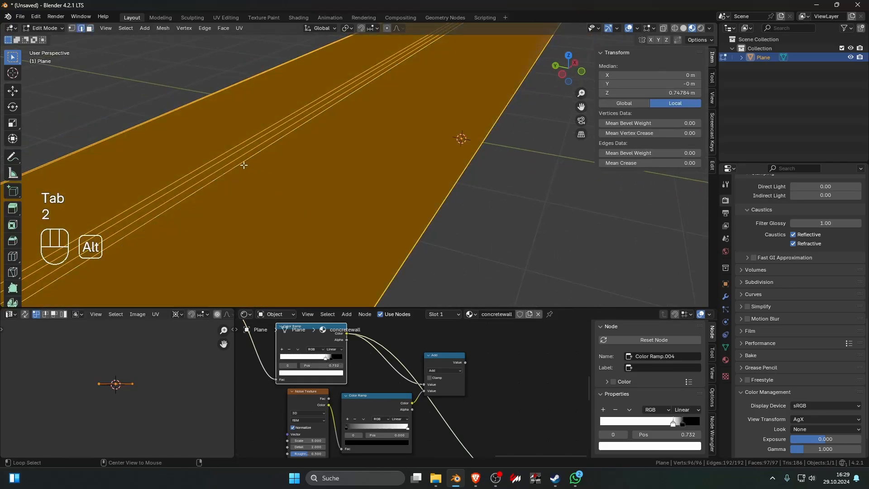
left_click(244, 165, "alt")
left_click(675, 29)
scroll(442, 165, "down", 1)
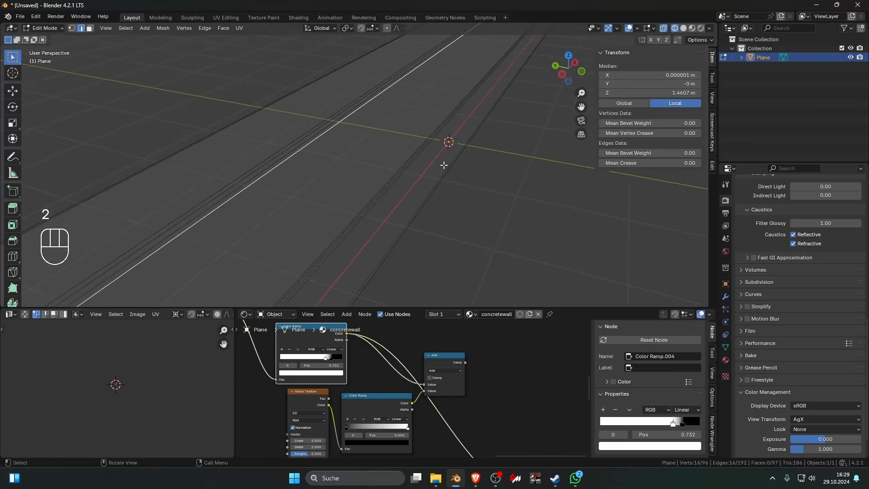
mouse_move(442, 165)
middle_mouse_down()
mouse_move(477, 188)
mouse_move(423, 164)
mouse_move(411, 170)
middle_mouse_up()
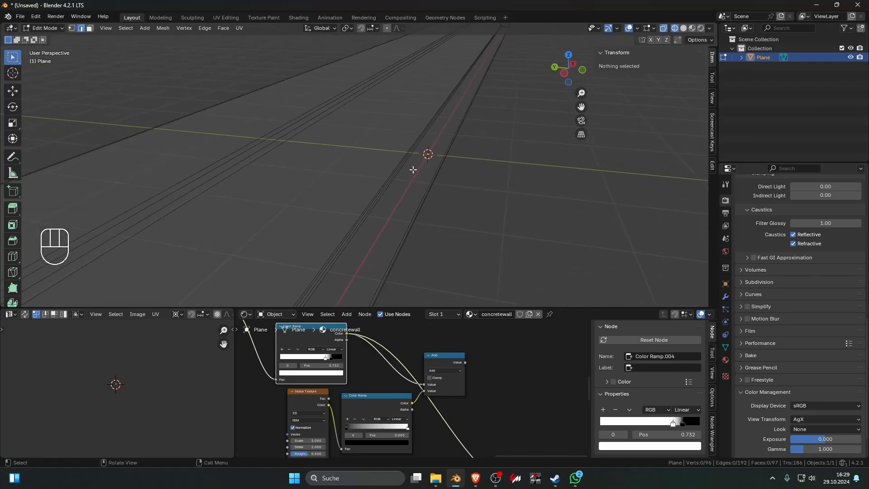
- Try to select several of the closely spaced edge loops along the wall's bevel together
left_click(291, 127, "alt+shift")
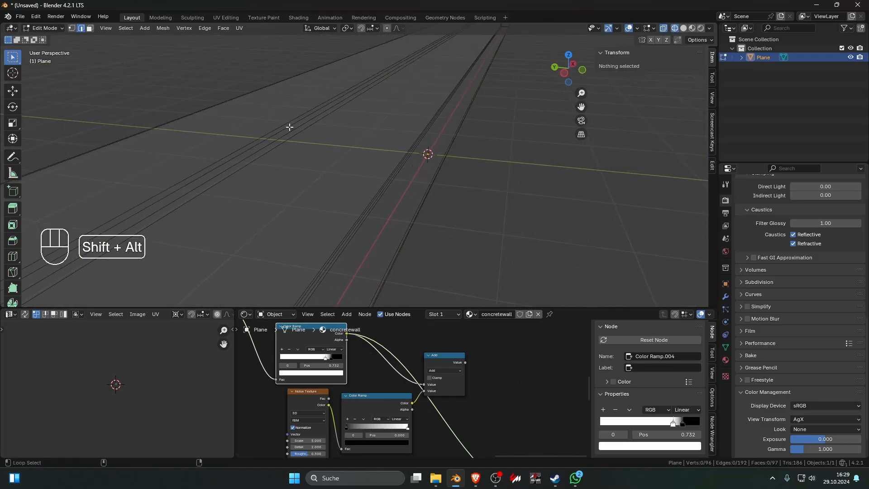
left_click(278, 127, "alt+shift")
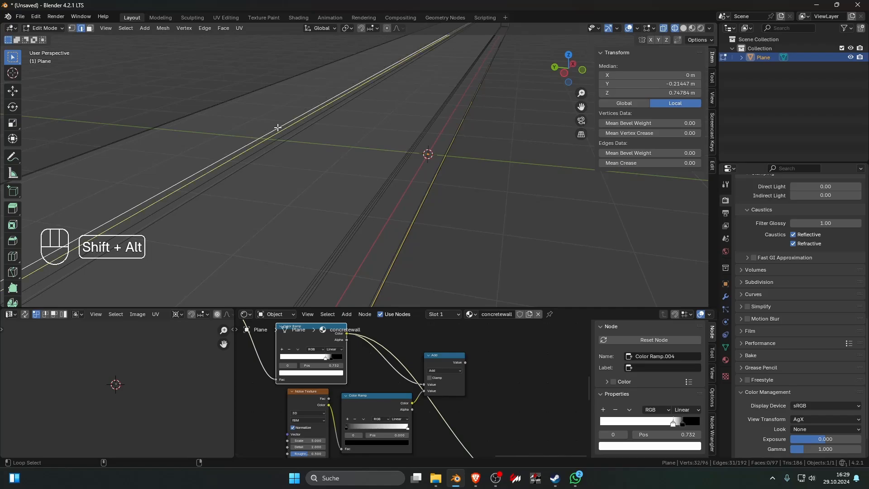
left_click(277, 127, "alt+shift")
left_click(280, 141, "alt+shift")
left_click(280, 141, "alt+shift")
left_click(280, 139, "alt+shift")
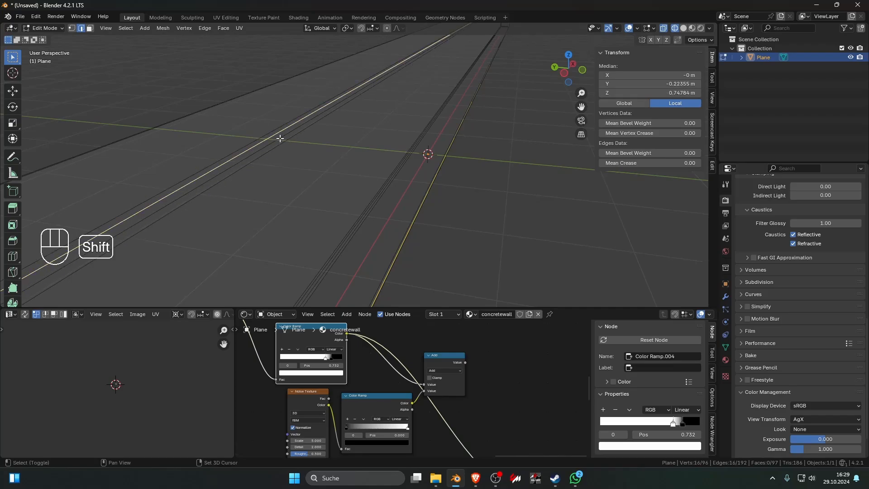
middle_click_drag(280, 139, 312, 144)
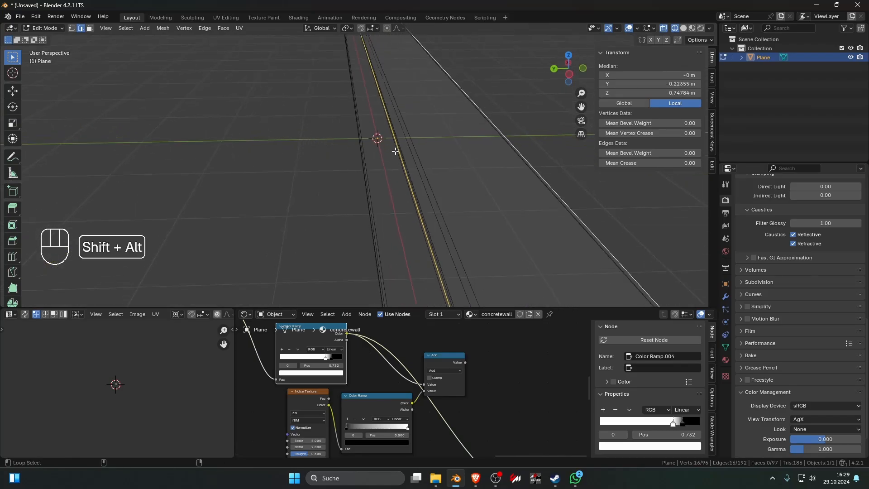
- Turn off X-ray and dissolve one of the extra edge loops running along the wall's bevel
left_click(665, 29)
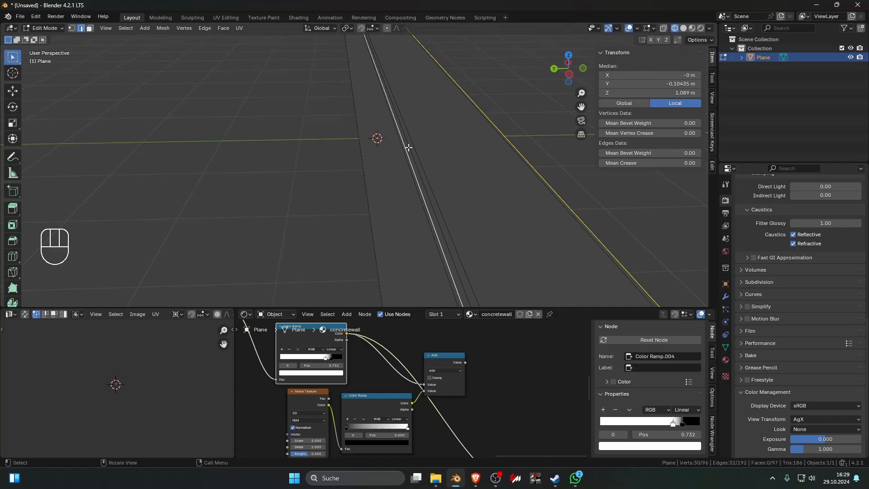
left_click(412, 148, "alt")
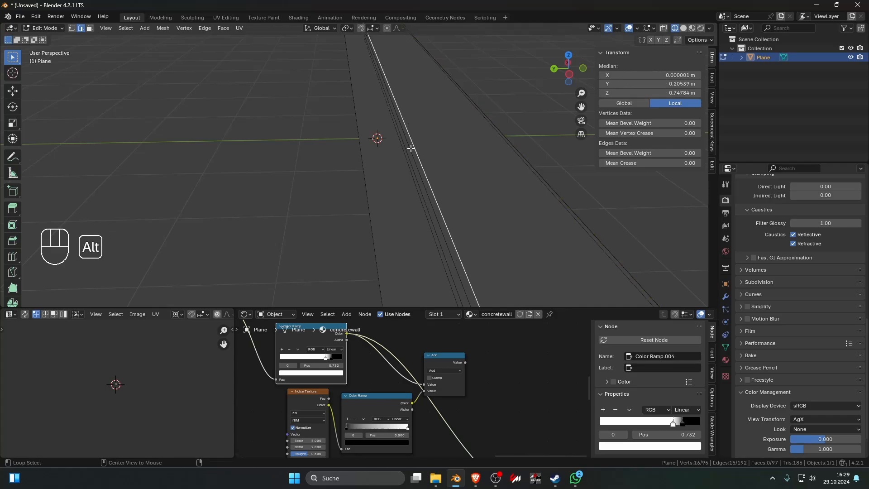
left_click(410, 147, "alt")
middle_click_drag(409, 145, 424, 120)
key("Delete")
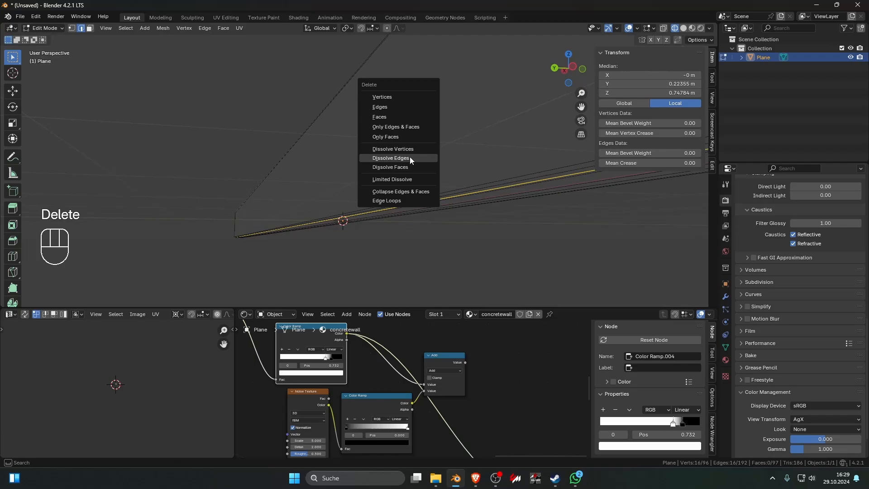
left_click(410, 159)
- Dissolve further redundant edge loops along the wall's top bevel
middle_click_drag(410, 158, 349, 164)
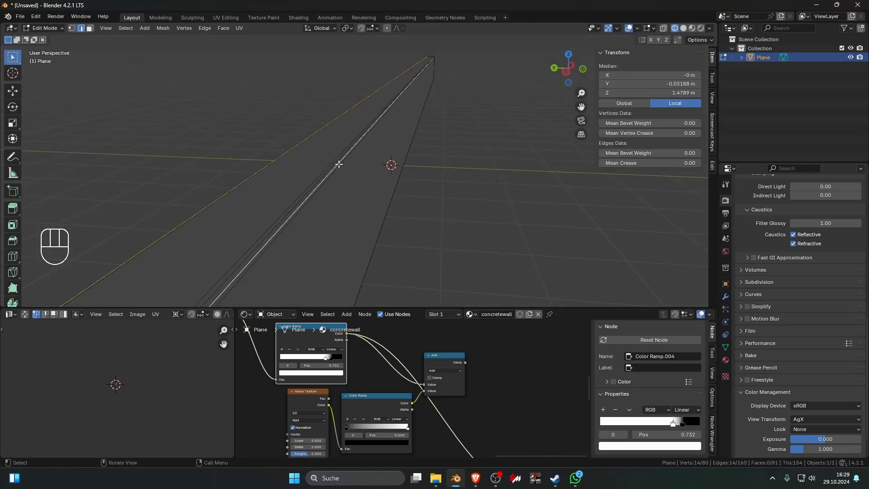
key("Delete")
left_click(339, 164)
left_click(335, 171, "alt")
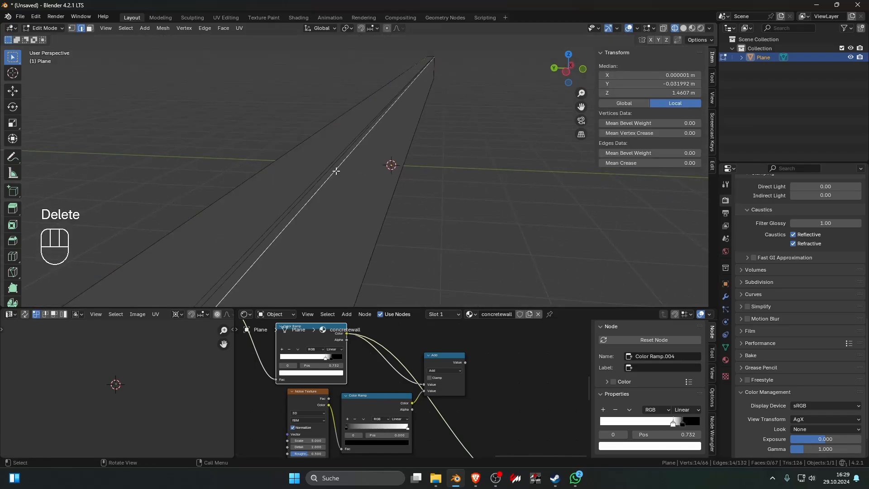
- Dissolve the surplus edge loops running along the wall just below its upper edge
key("Delete")
left_click(335, 171)
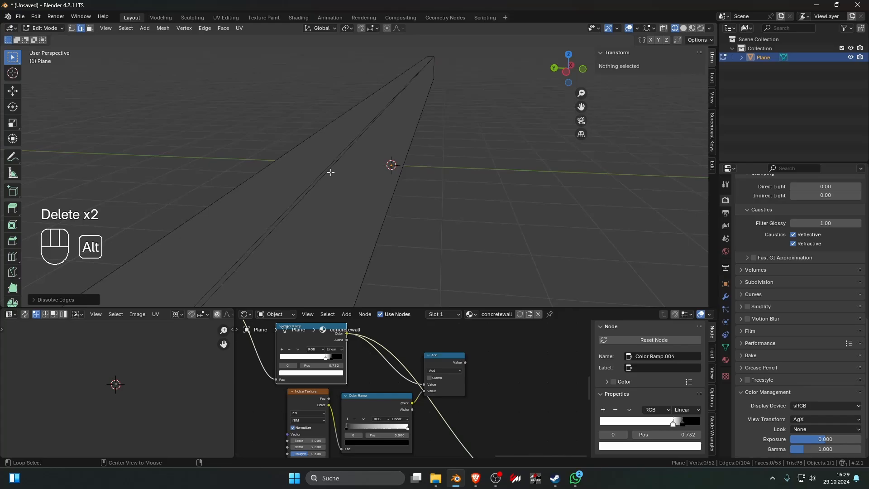
left_click(330, 172, "alt")
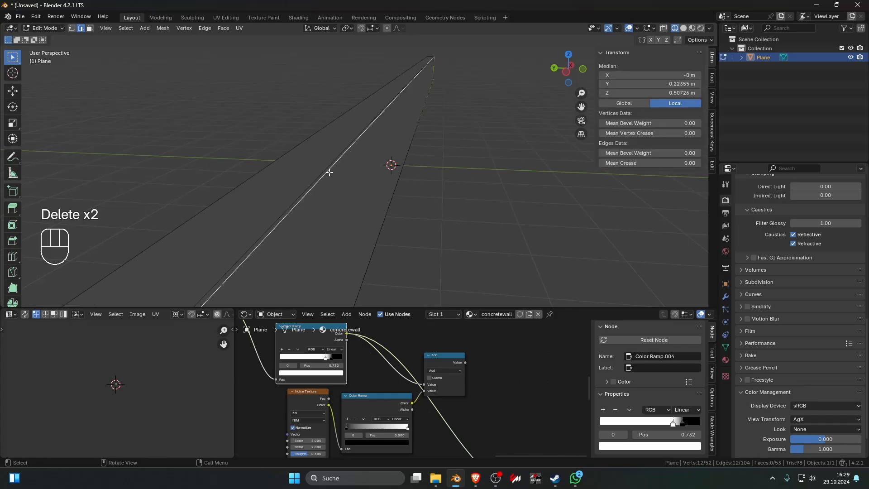
middle_click_drag(324, 172, 381, 174)
key("ctrl+z")
key("Delete")
left_click(384, 176)
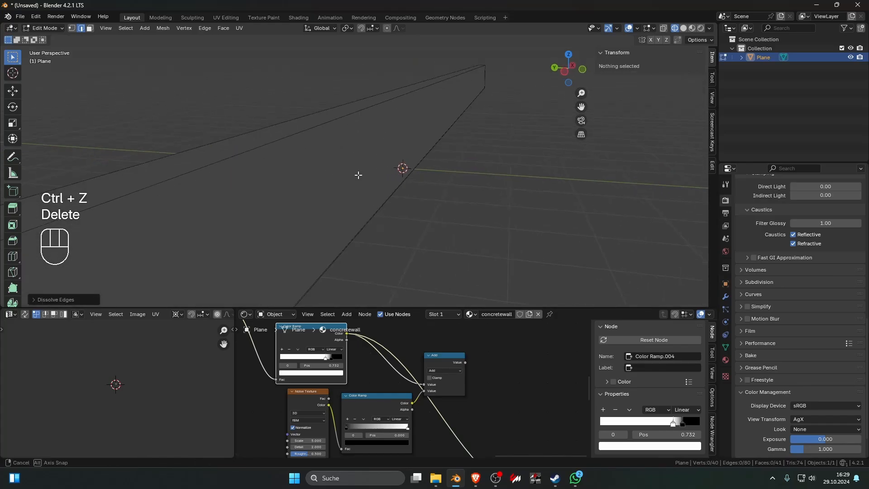
- Return to Object Mode, show the viewport in material preview shading and deselect the wall
key("Tab")
left_click(692, 29)
left_click(497, 153)
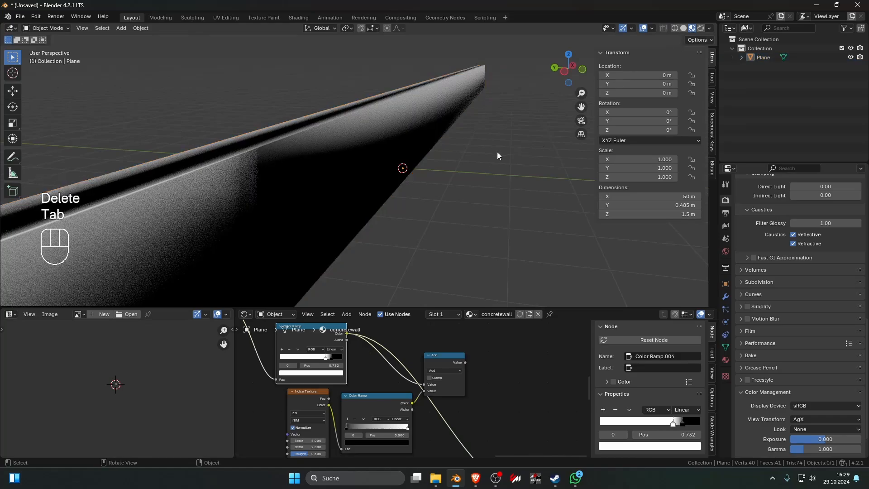
- Move the white stop of the ambient occlusion's Color Ramp to about 0.318 and preview the Add node's output on the wall
scroll(497, 172, "down", 4)
middle_click_drag(497, 153, 404, 212)
left_click_drag(332, 357, 300, 359)
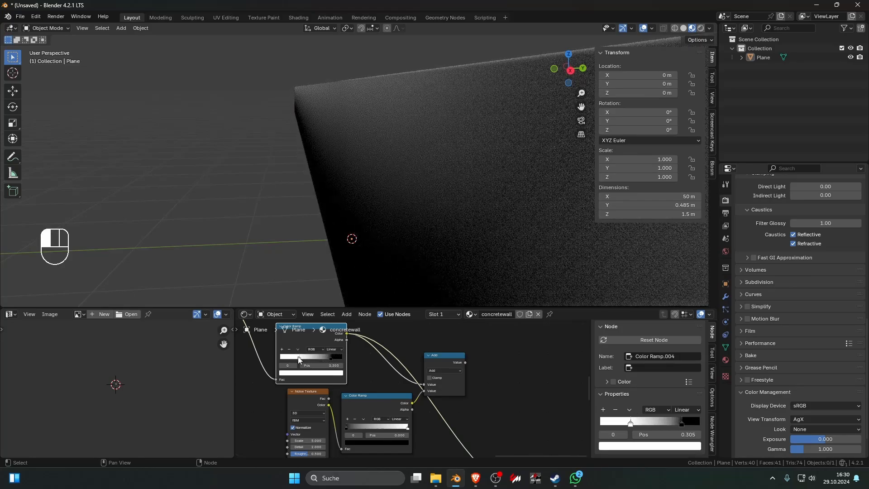
left_click(437, 358, "ctrl+shift")
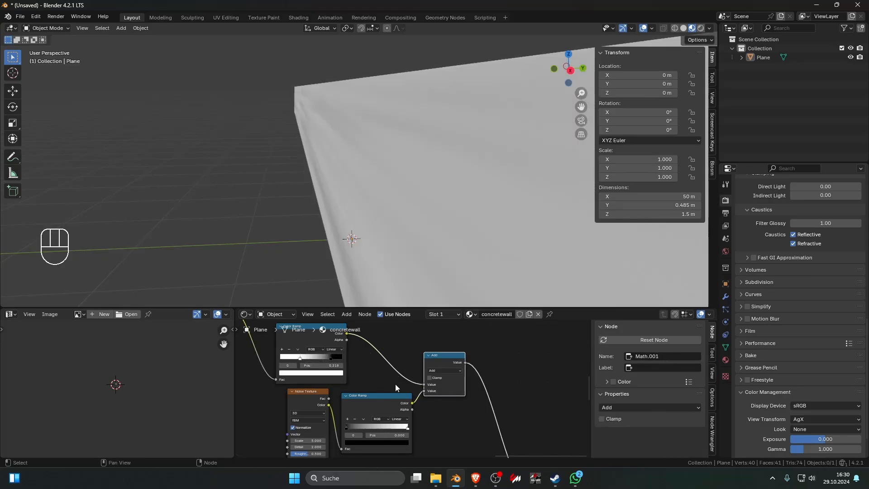
- Make the noise's Color Ramp run from white to black, and drive the Noise Texture with Object coordinates through a new Mapping node
mouse_move(345, 423)
left_mouse_down()
mouse_move(388, 430)
mouse_move(345, 424)
left_mouse_up()
middle_click_drag(358, 194, 443, 226)
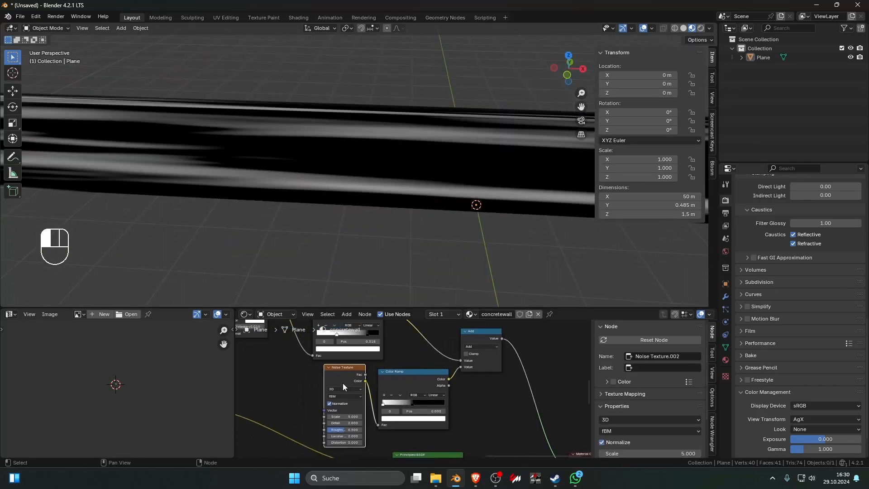
key("ctrl+t")
left_click_drag(259, 406, 272, 401)
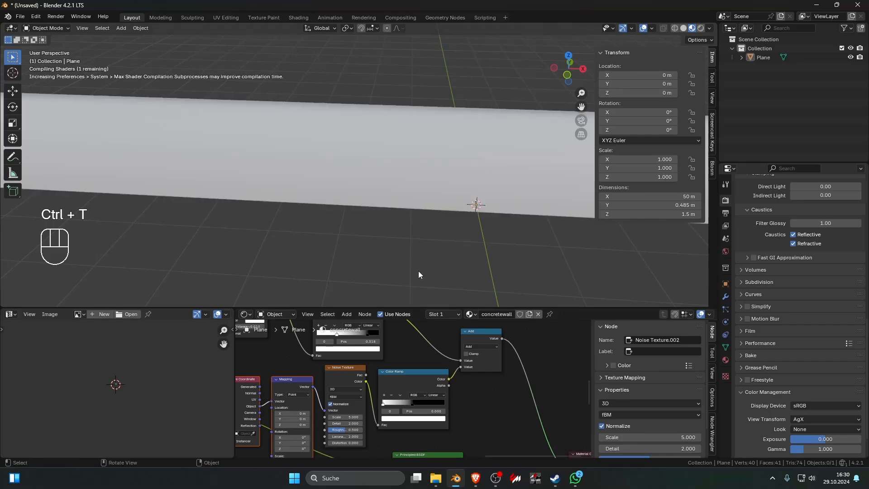
middle_click_drag(419, 362, 386, 385)
left_click(395, 397)
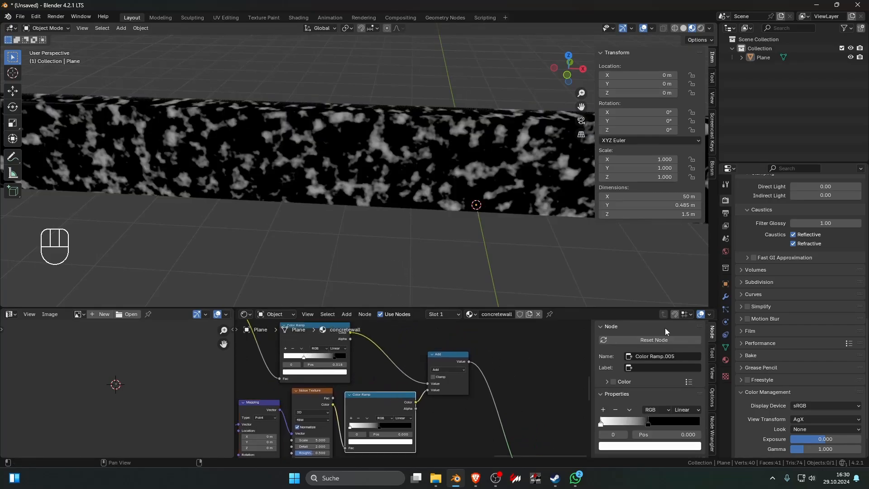
- Set the math node that combines the two Color Ramps to Multiply
left_click(446, 369)
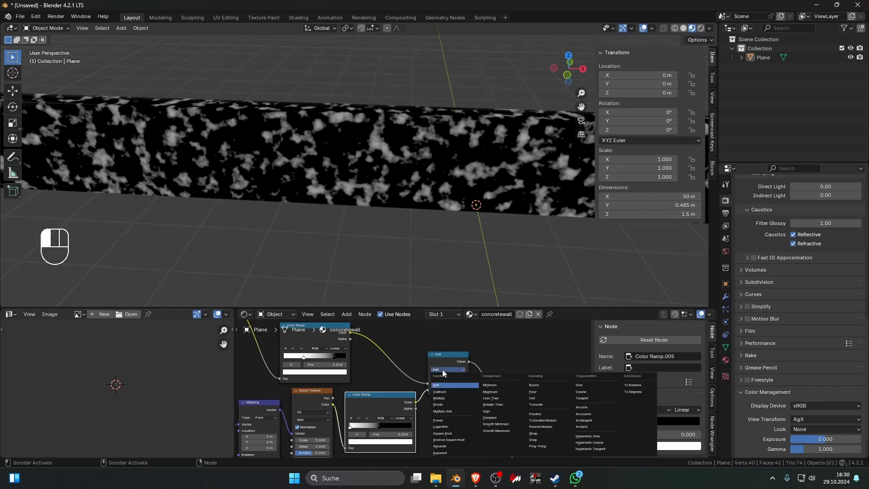
left_click(452, 399)
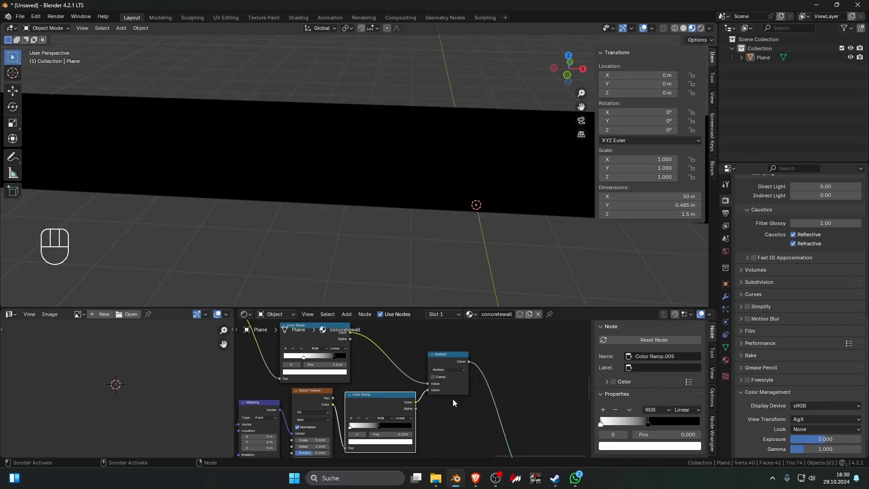
mouse_move(437, 294)
middle_mouse_down()
mouse_move(514, 218)
mouse_move(467, 210)
middle_mouse_up()
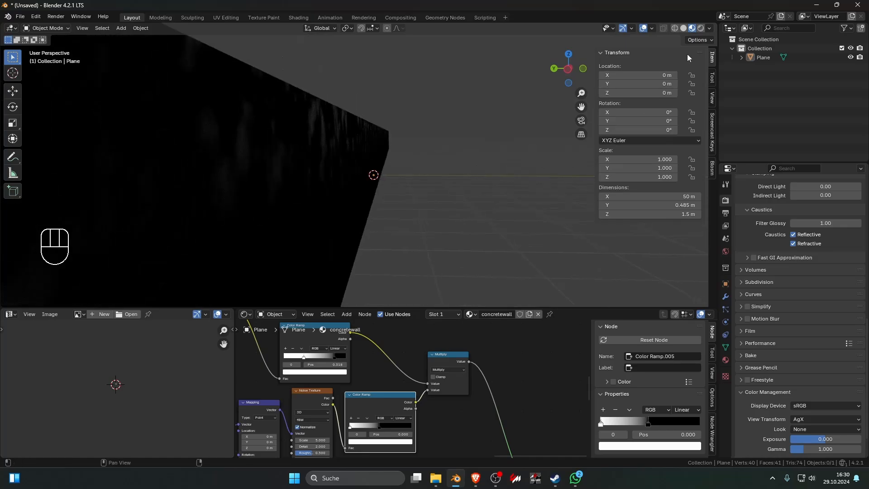
- Switch the viewport to rendered shading and set the render engine to EEVEE
left_click(700, 28)
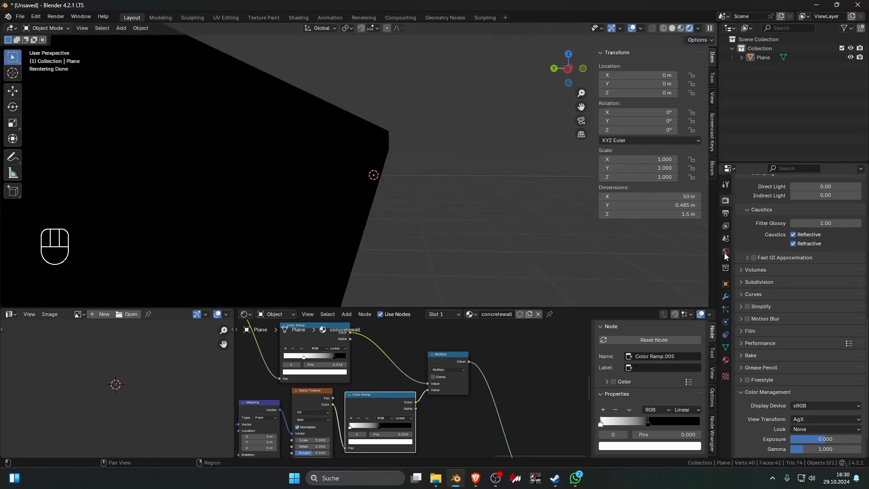
left_click(725, 252)
left_click(725, 200)
left_click(797, 201)
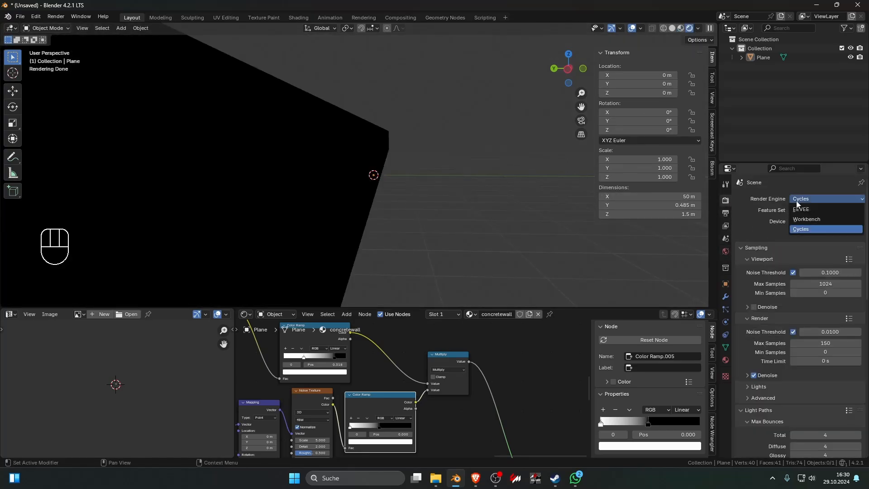
left_click(800, 209)
middle_click_drag(520, 120, 488, 199)
middle_click_drag(489, 199, 507, 155)
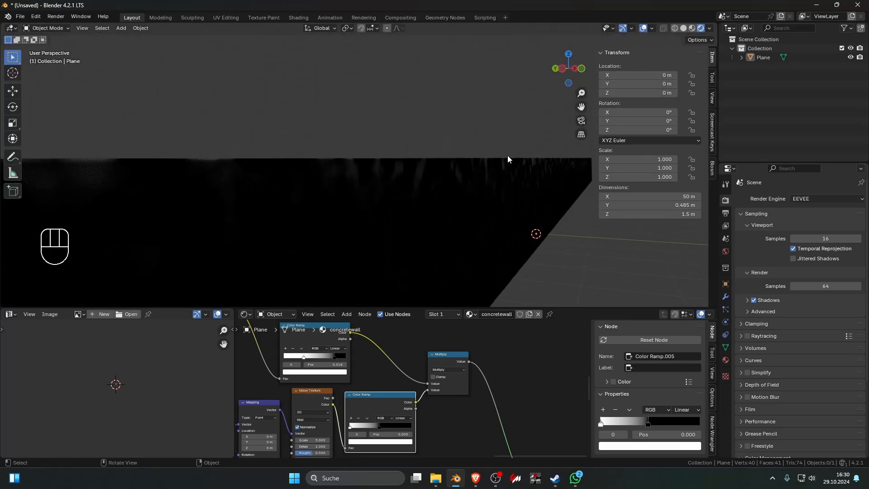
- Set the world background color to white and enable EEVEE raytracing
left_click(726, 251)
left_click(832, 260)
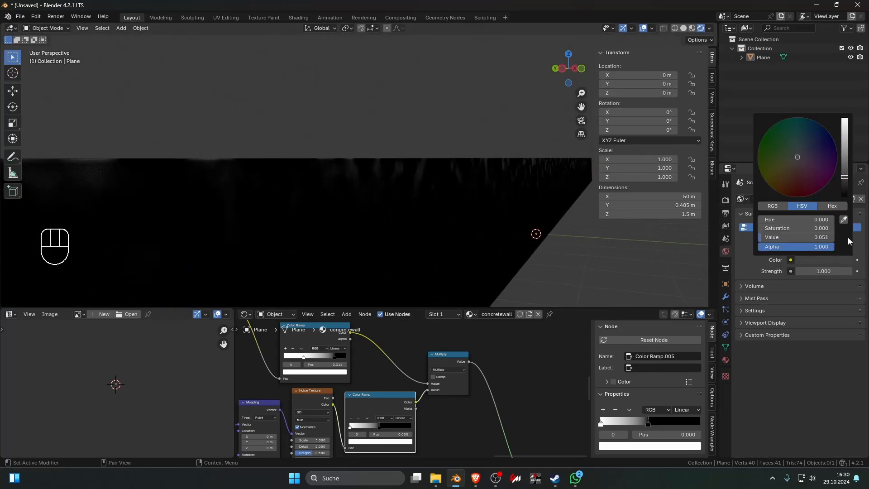
left_click_drag(845, 178, 844, 117)
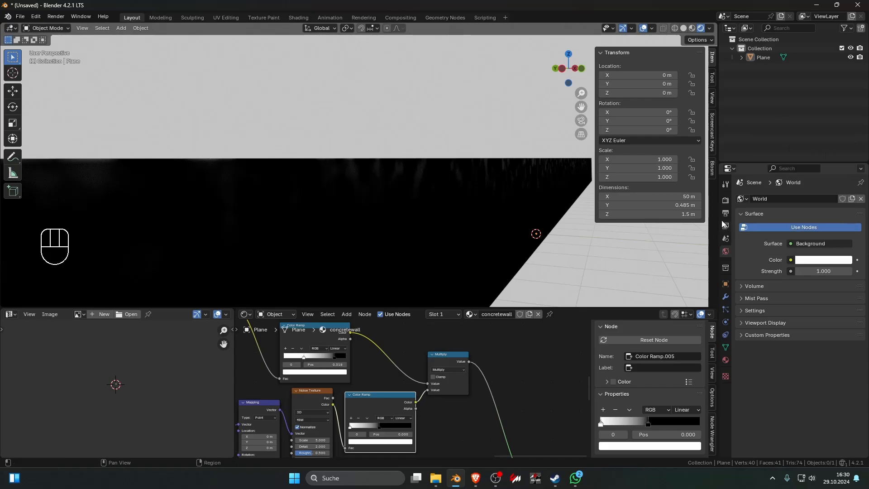
left_click(725, 199)
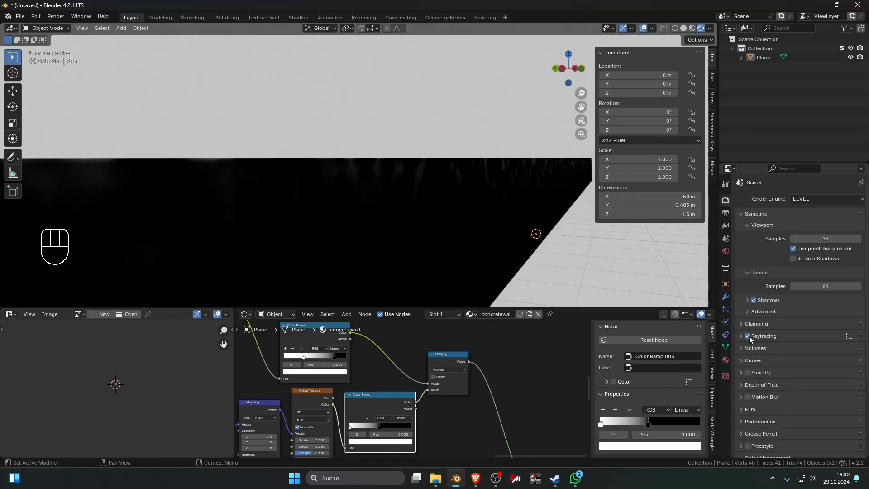
left_click(747, 336)
- Move the white stop of the ambient occlusion's Color Ramp to about 0.709
middle_click_drag(597, 263, 536, 272)
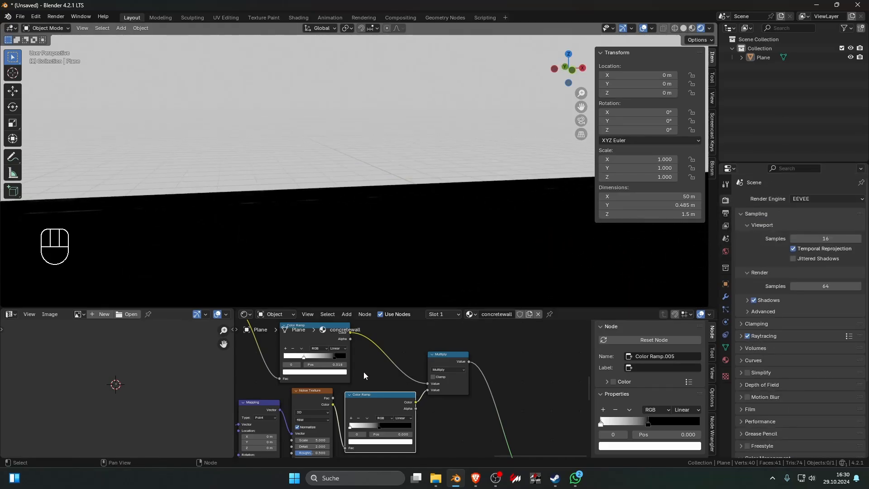
mouse_move(334, 356)
left_mouse_down()
mouse_move(347, 356)
mouse_move(328, 358)
left_mouse_up()
left_click(338, 357)
- Turn on Inside for the Ambient Occlusion node and keep Only Local off
scroll(298, 365, "down", 6)
middle_click_drag(269, 369, 338, 384)
scroll(338, 385, "up", 2)
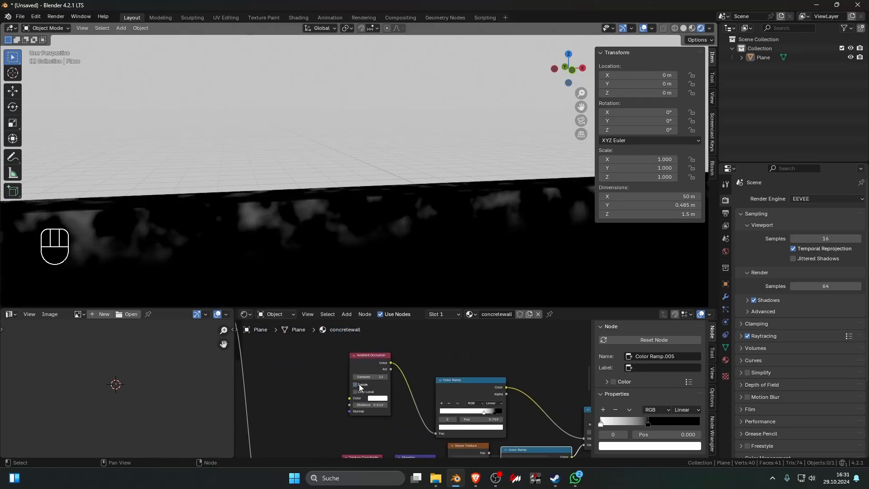
left_click(360, 387)
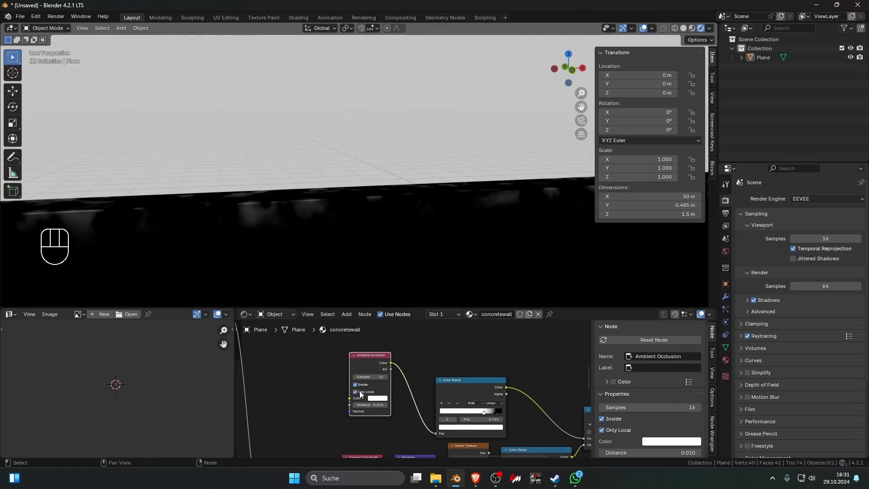
left_click(359, 392)
- Shift the stops of the noise's Color Ramp to create a narrow white-to-black transition past the middle
scroll(415, 413, "down", 2)
middle_click_drag(471, 445, 396, 406)
scroll(396, 405, "up", 4)
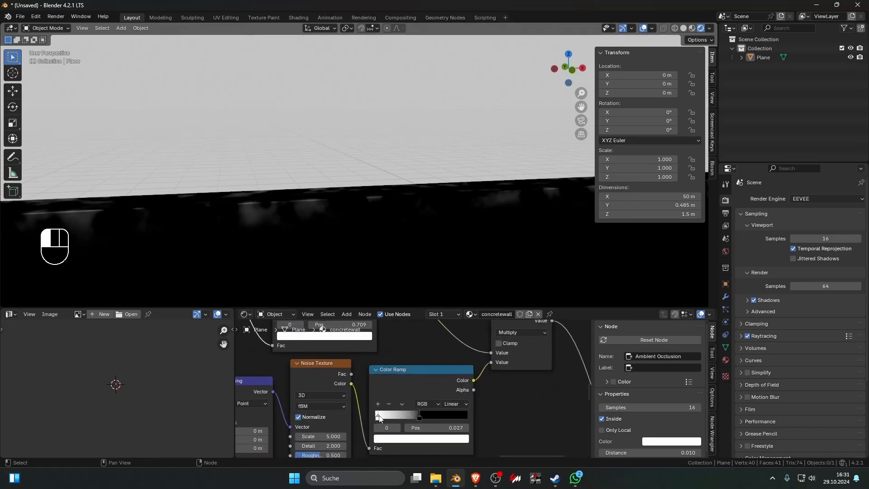
left_click_drag(420, 417, 463, 417)
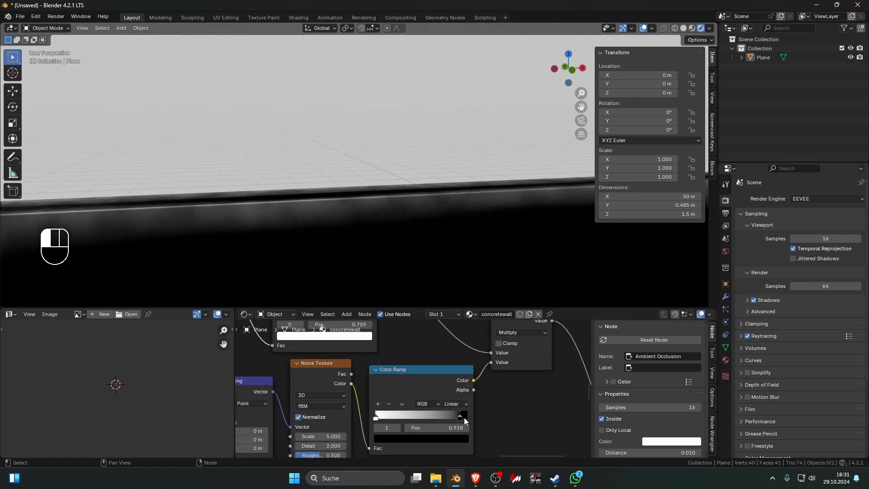
mouse_move(404, 417)
left_mouse_down()
mouse_move(451, 415)
mouse_move(433, 414)
left_mouse_up()
- Move the white stop of the ambient occlusion's Color Ramp to about 0.818
middle_click_drag(369, 353, 438, 401)
scroll(437, 401, "up", 4)
left_click_drag(425, 349, 423, 350, "shift")
scroll(422, 353, "down", 1)
scroll(420, 364, "down", 2)
middle_click_drag(425, 276, 370, 360)
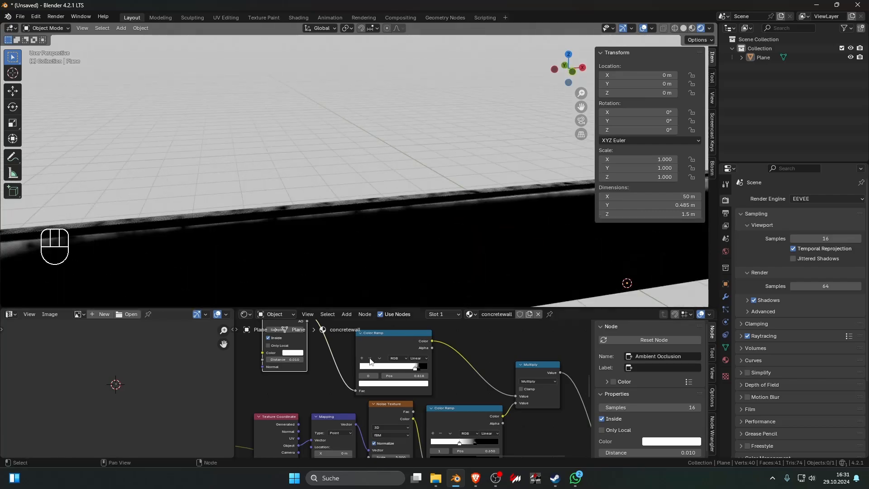
- Raise the scale of the mask's Noise Texture to about 14.7 and zoom in on the wall's upper edge
scroll(483, 237, "down", 4)
scroll(367, 390, "down", 6)
middle_click_drag(366, 411, 370, 372)
scroll(370, 372, "up", 5)
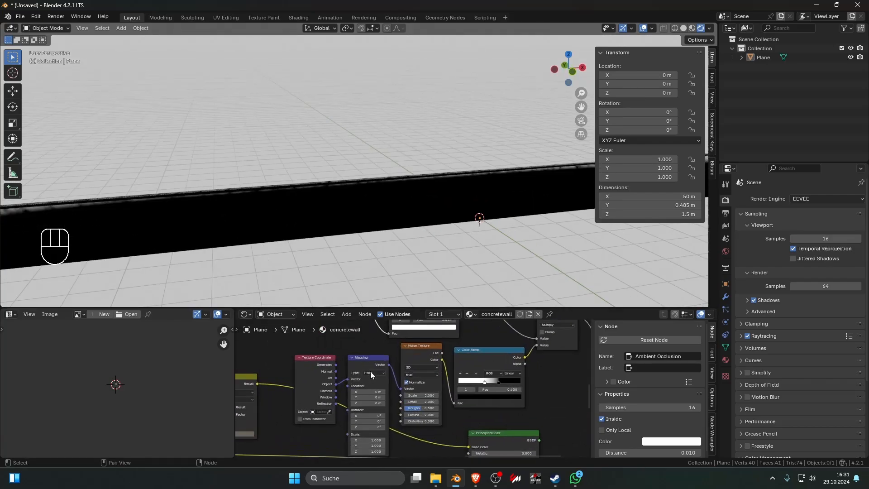
left_click_drag(421, 395, 436, 395)
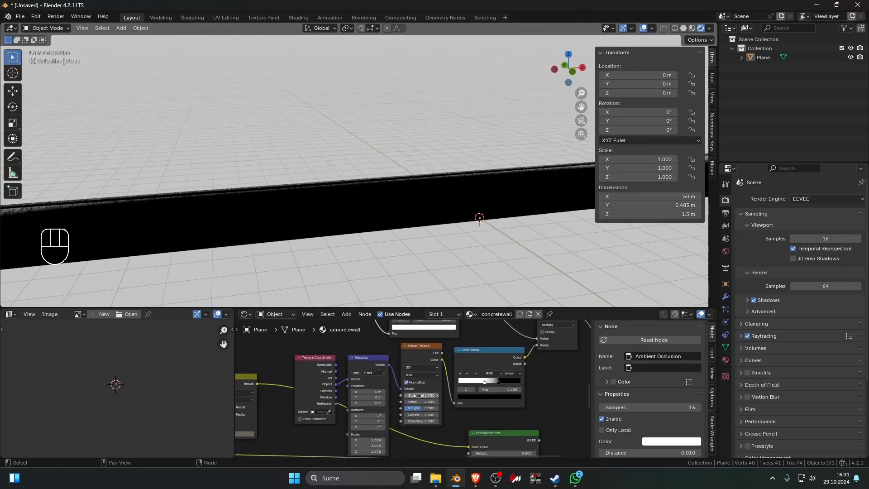
middle_click_drag(474, 183, 379, 205, "shift")
scroll(371, 199, "up", 7)
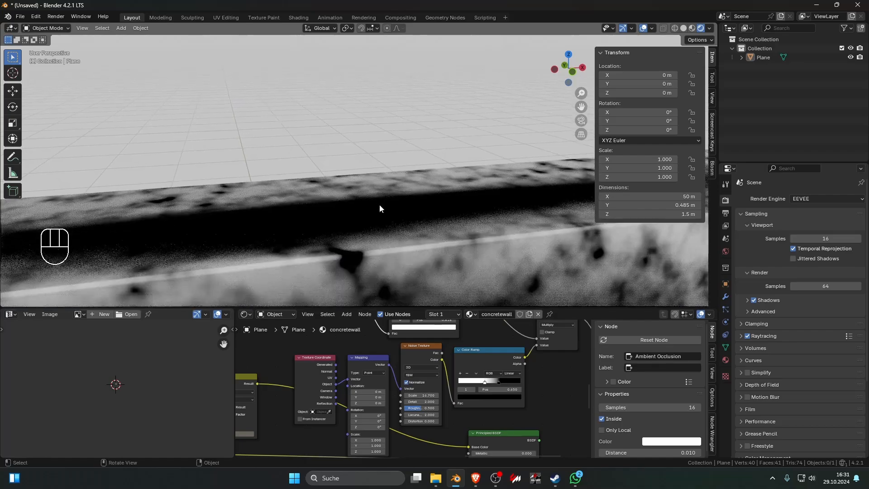
- Set the mask's Noise Texture detail to 15 and its distortion to 0
middle_click_drag(402, 430, 399, 392)
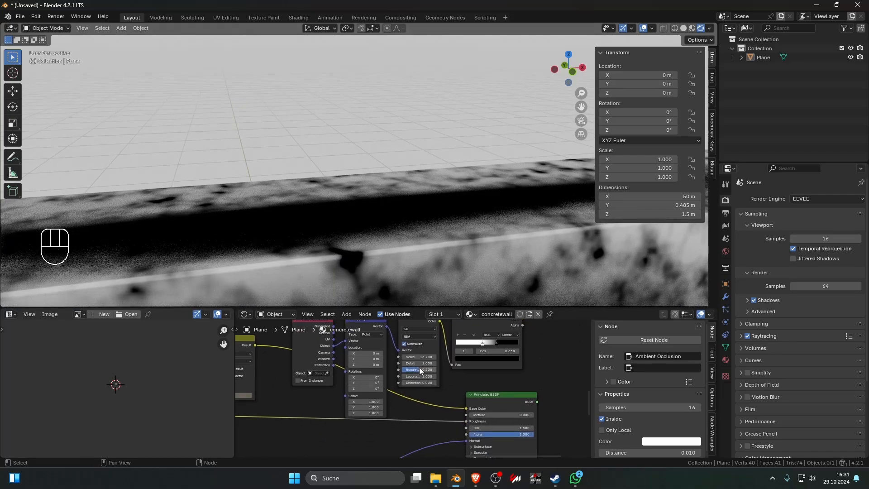
left_click_drag(421, 363, 430, 383)
double_click(421, 382)
type("0")
key("Return")
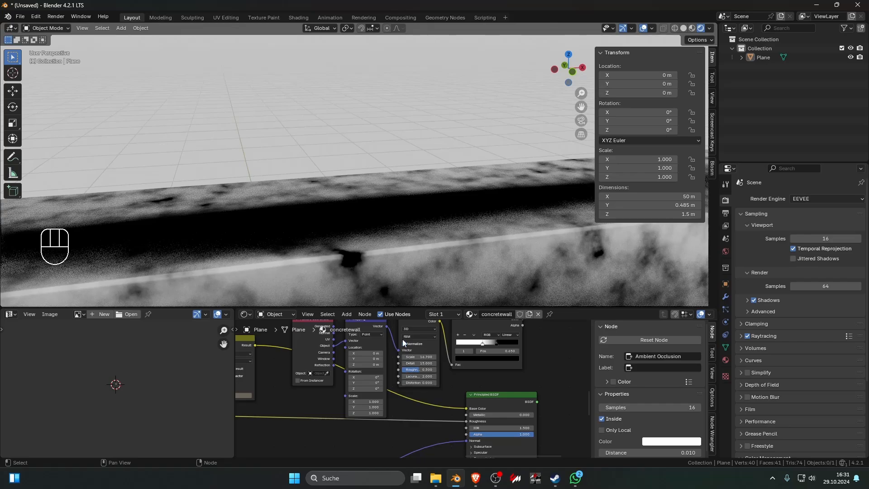
- Sharpen the noise mask by moving the white stop of its Color Ramp closer to the black stop
scroll(403, 339, "down", 7)
middle_click_drag(466, 365, 398, 384)
scroll(398, 383, "up", 6)
left_click_drag(376, 383, 384, 382)
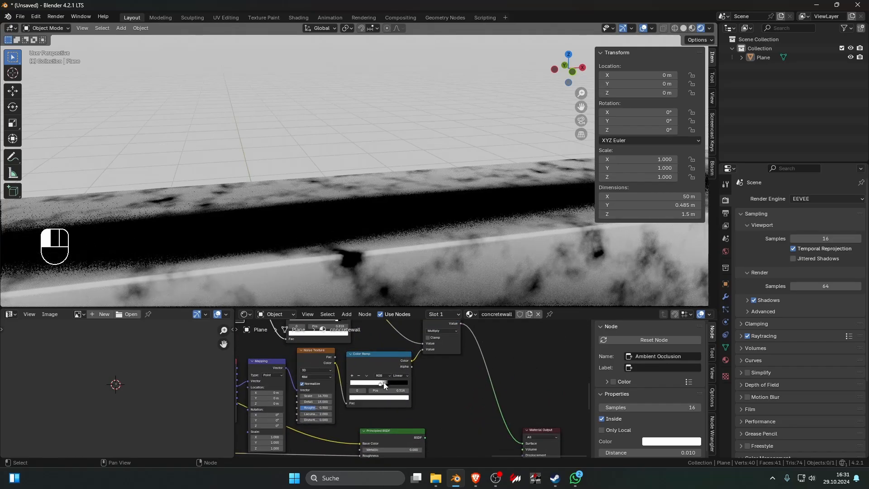
middle_click_drag(401, 294, 430, 265)
scroll(423, 377, "down", 3)
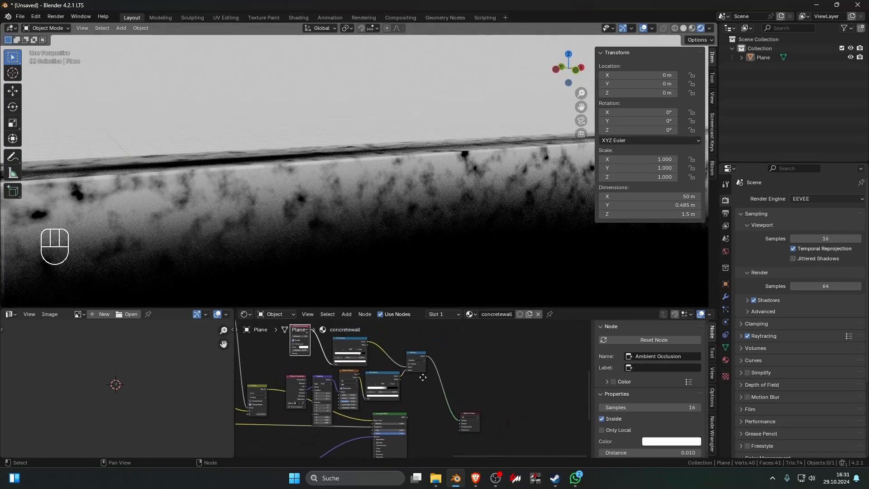
- Rearrange the material's nodes by moving the ambient occlusion and noise group up and shifting the Principled BSDF and Material Output to the right
middle_click_drag(423, 377, 414, 378)
scroll(455, 381, "down", 5)
scroll(432, 395, "up", 5)
scroll(406, 386, "down", 3)
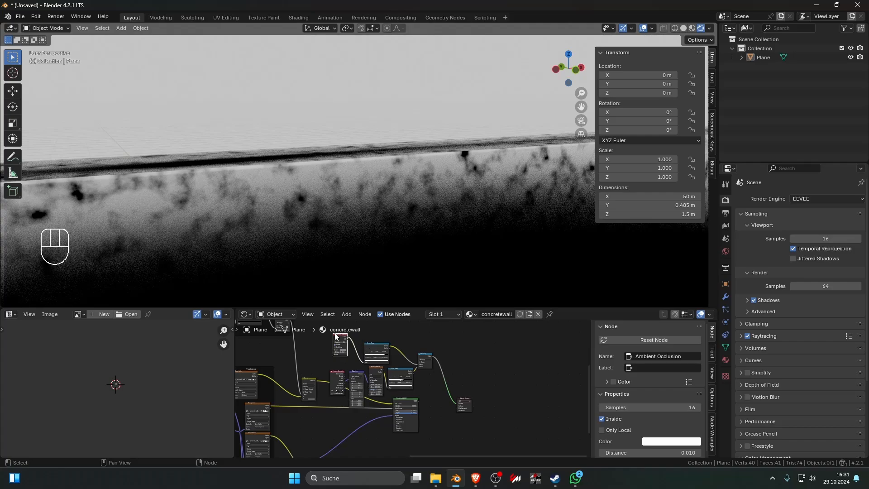
left_click_drag(330, 337, 415, 333)
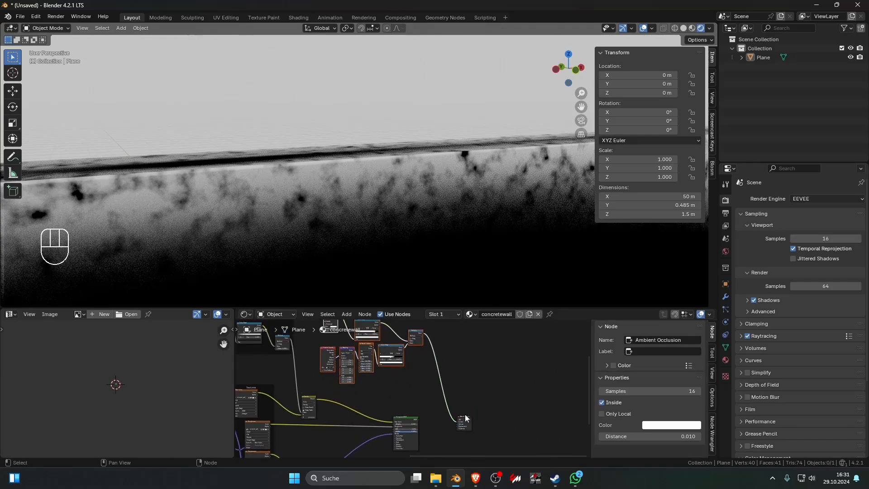
left_click_drag(466, 417, 518, 416)
- Duplicate the Overlay Mix node and insert the copy into the Base Color link ahead of the Principled BSDF
left_click(308, 400)
key("shift+d")
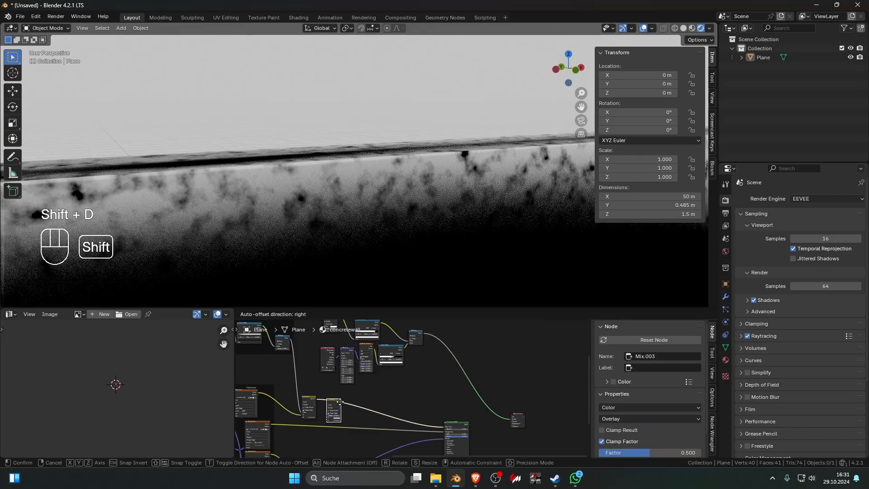
left_click(424, 406)
left_click(425, 336)
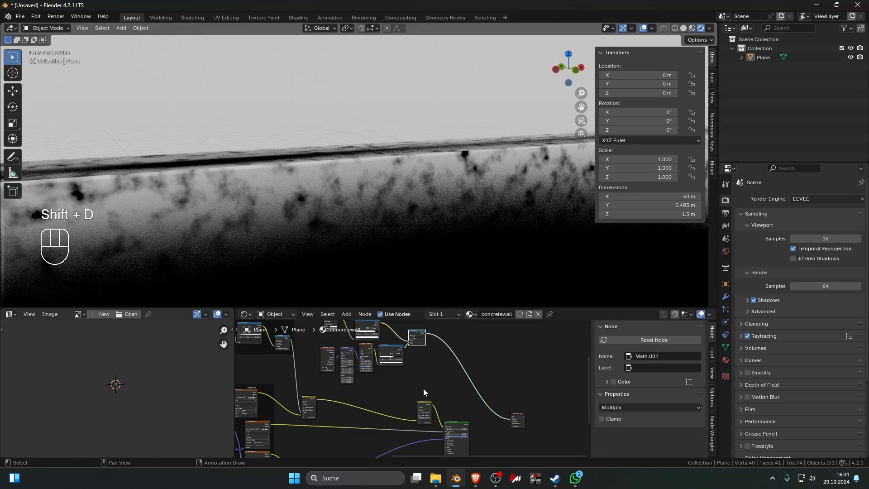
- Connect the Multiply mask to the factor of the second Overlay Mix node and preview the Principled BSDF on the wall
left_click_drag(416, 419, 417, 419)
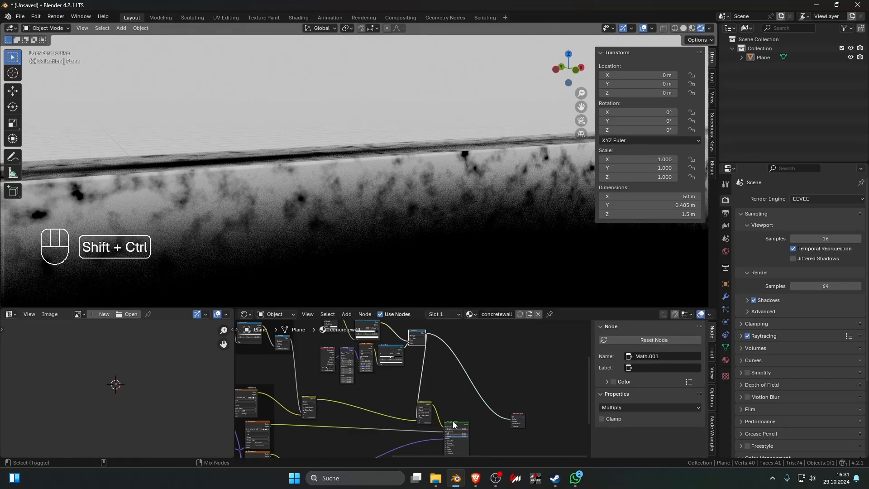
left_click(460, 425, "ctrl+shift")
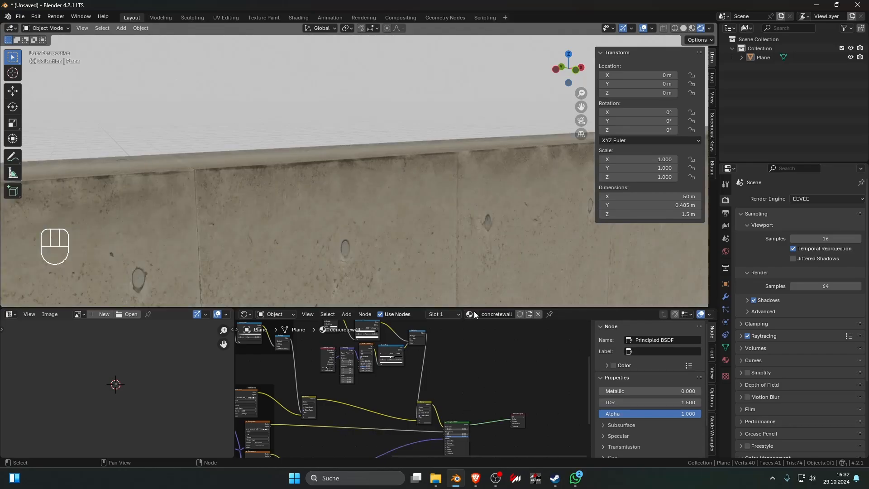
- Examine the mask's effect along the wall's upper edge in perspective, from the side, and close up from the front
middle_click_drag(479, 289, 388, 260)
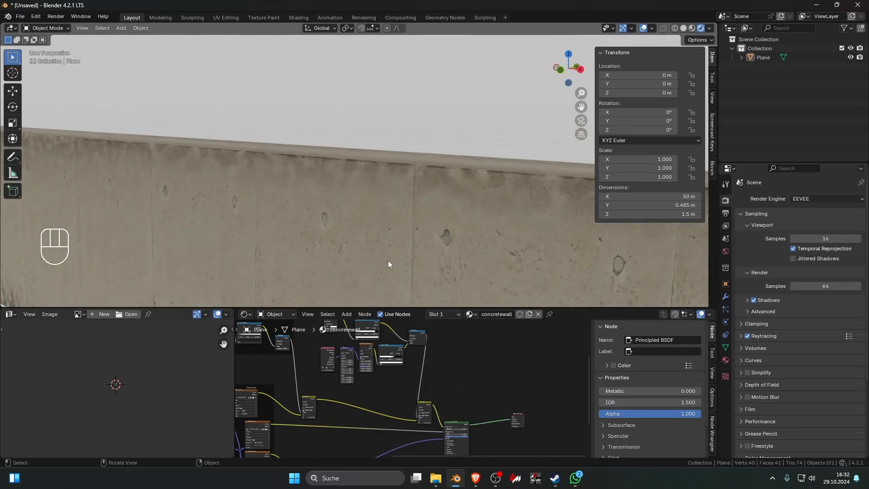
key("KP_3")
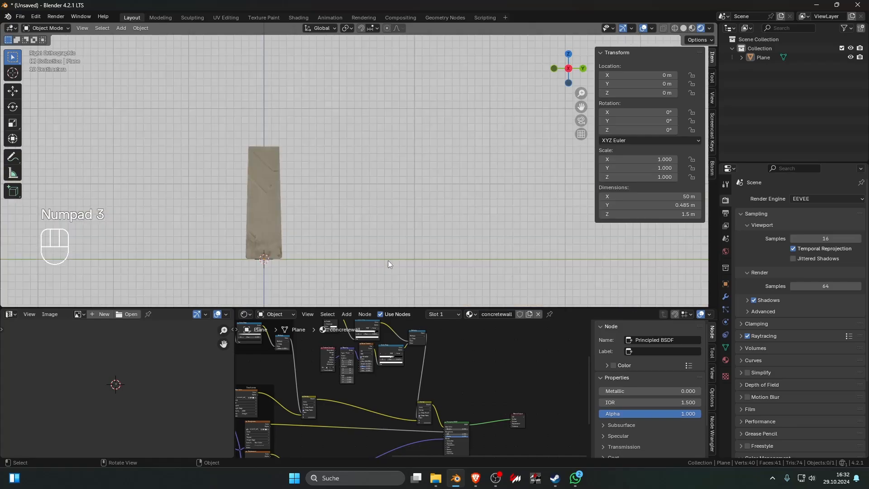
key("KP_1")
scroll(418, 227, "up", 8)
middle_click_drag(390, 188, 390, 240, "shift")
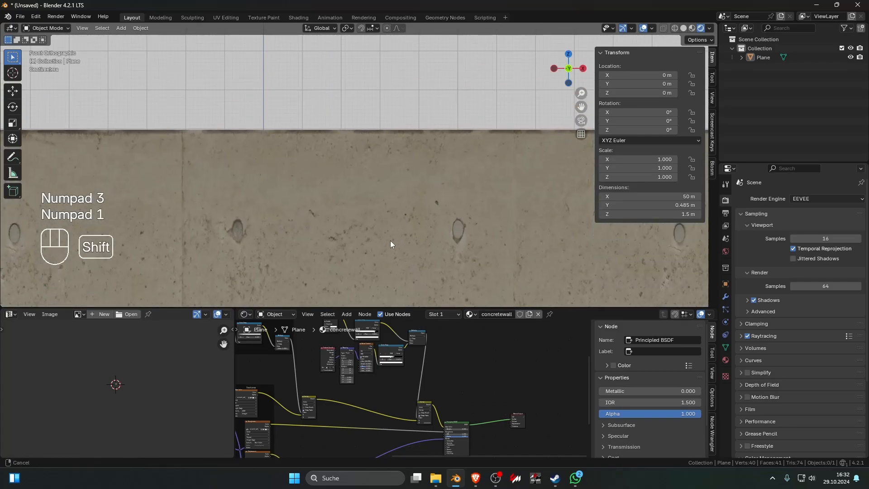
scroll(391, 231, "up", 5)
middle_click_drag(399, 208, 384, 248, "shift")
scroll(383, 249, "down", 4)
scroll(384, 249, "up", 5)
scroll(401, 267, "up", 4)
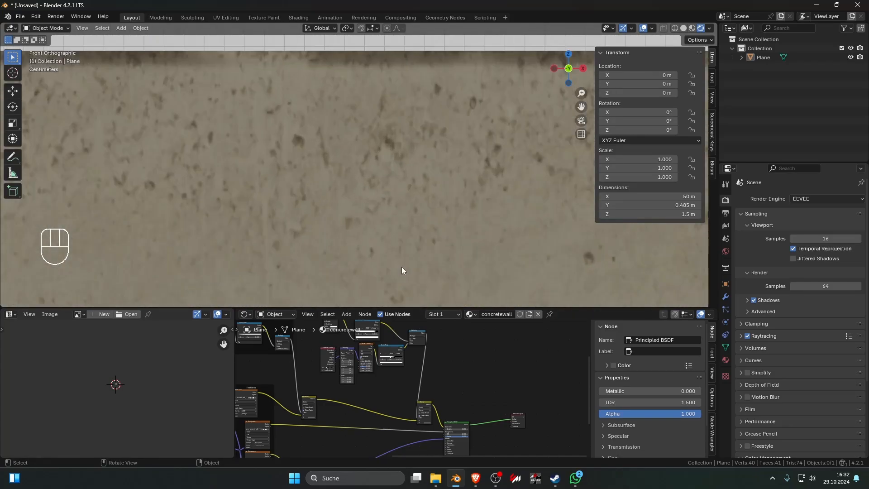
scroll(401, 268, "down", 18)
scroll(402, 269, "up", 3)
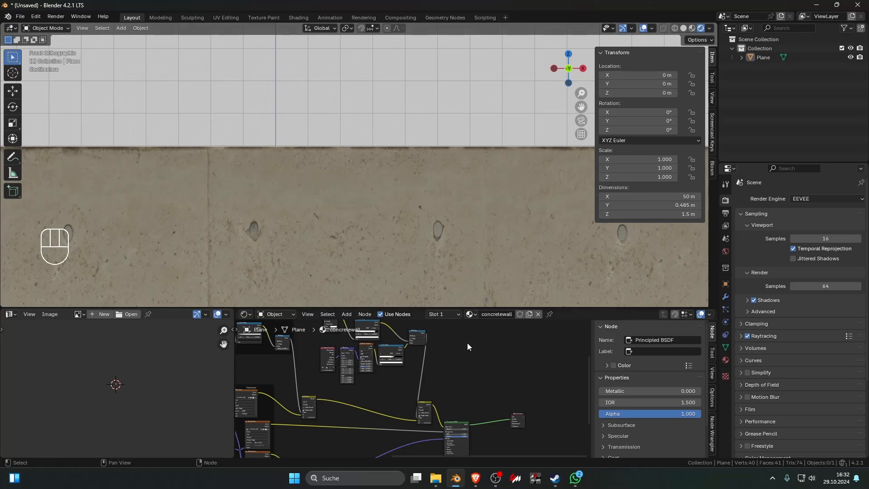
- Switch the render engine from EEVEE to Cycles
left_click(842, 199)
left_click(815, 230)
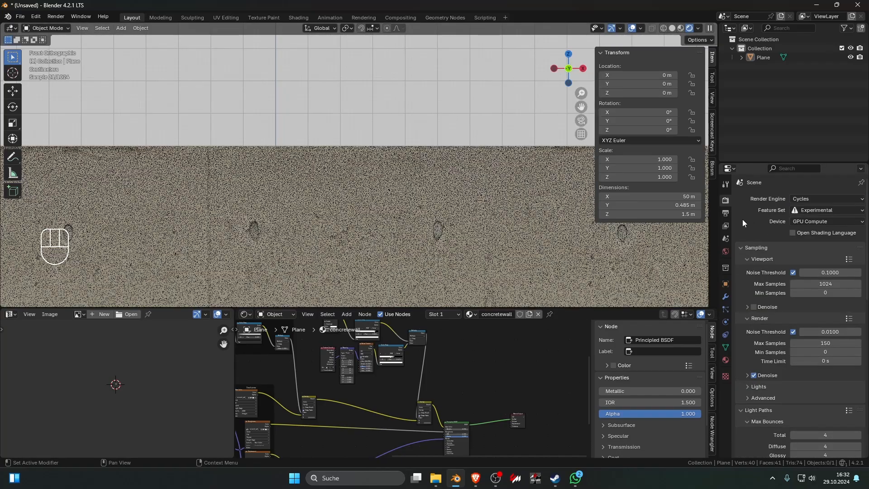
scroll(501, 214, "down", 3)
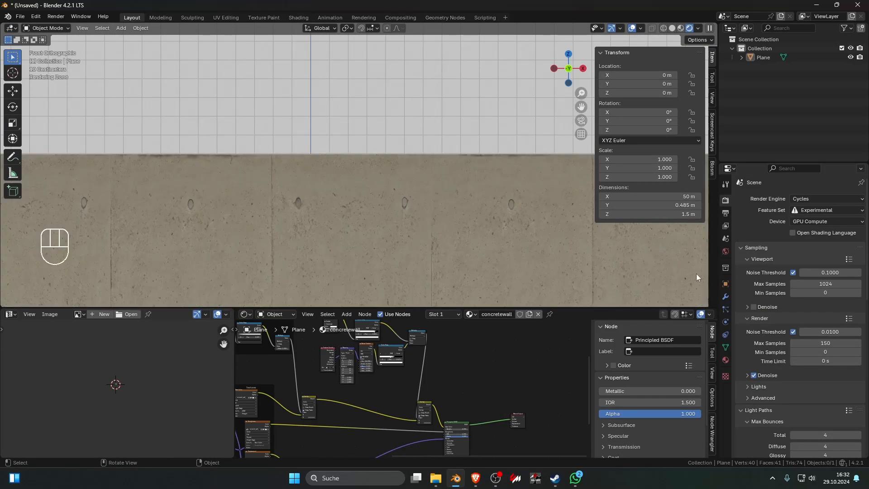
- Preview the Multiply node that combines the ambient occlusion and noise masks
scroll(445, 378, "up", 7)
middle_click_drag(421, 394, 443, 455)
scroll(390, 402, "up", 3)
scroll(389, 401, "up", 5)
left_click_drag(484, 382, 509, 376)
scroll(508, 380, "down", 5)
middle_click_drag(489, 383, 427, 379)
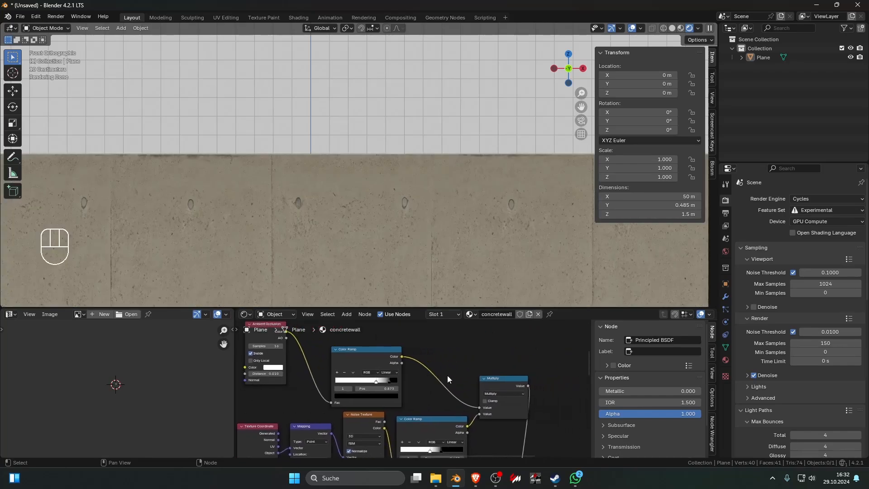
left_click(498, 381)
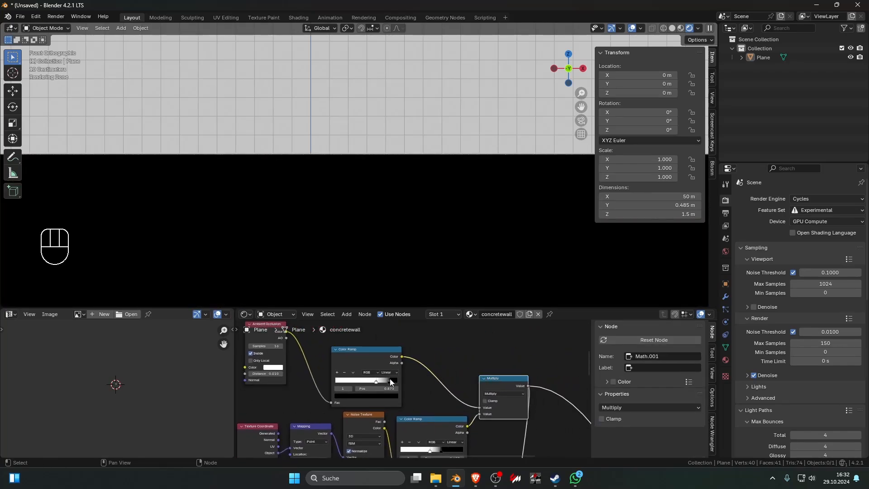
- Widen the ambient occlusion Color Ramp's falloff, with the black stop at 1.000 and the white stop well before it
left_click_drag(389, 379, 394, 381)
middle_click_drag(418, 260, 458, 262)
scroll(414, 378, "up", 6)
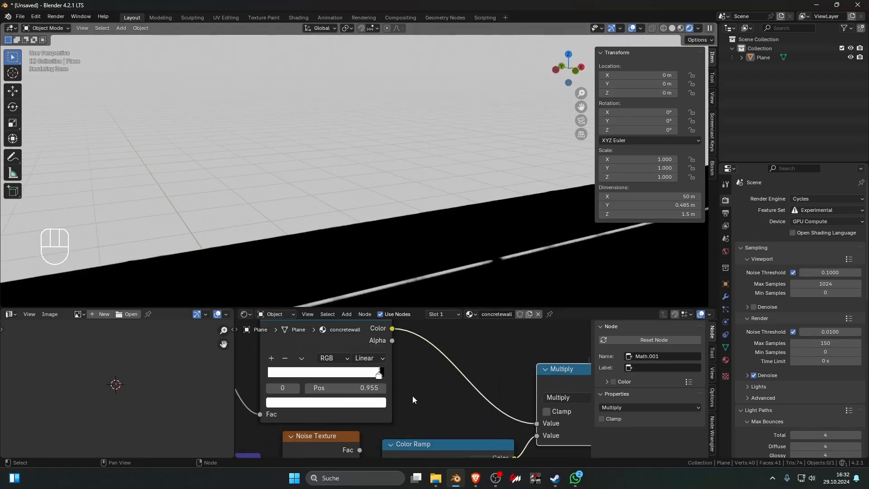
mouse_move(344, 390)
left_mouse_down()
mouse_move(373, 397)
mouse_move(340, 393)
left_mouse_up()
scroll(343, 392, "down", 6)
middle_click_drag(328, 375, 357, 389)
left_click(353, 378)
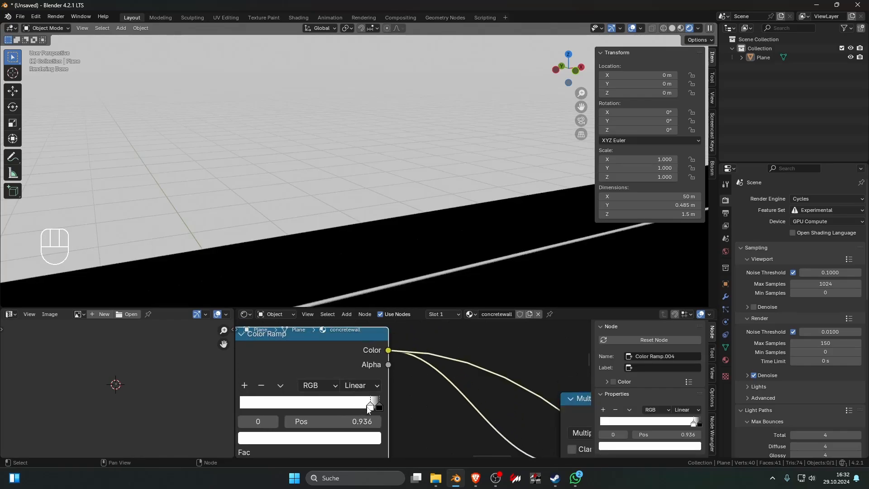
left_click_drag(369, 409, 401, 407)
- Apply Shade Auto Smooth to the wall
left_click(406, 272)
right_click(407, 272)
left_click(394, 278)
- Set the Ambient Occlusion node's distance to 0.110 to widen the edge mask
scroll(400, 406, "down", 8)
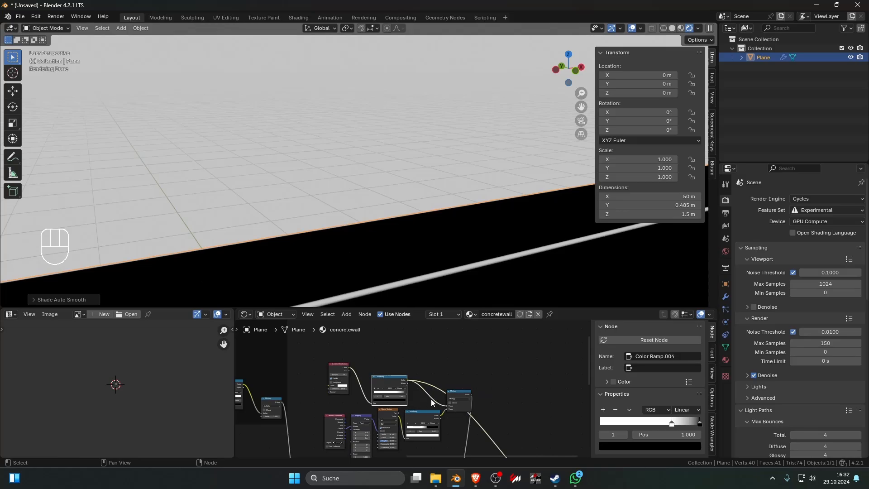
scroll(431, 402, "up", 7)
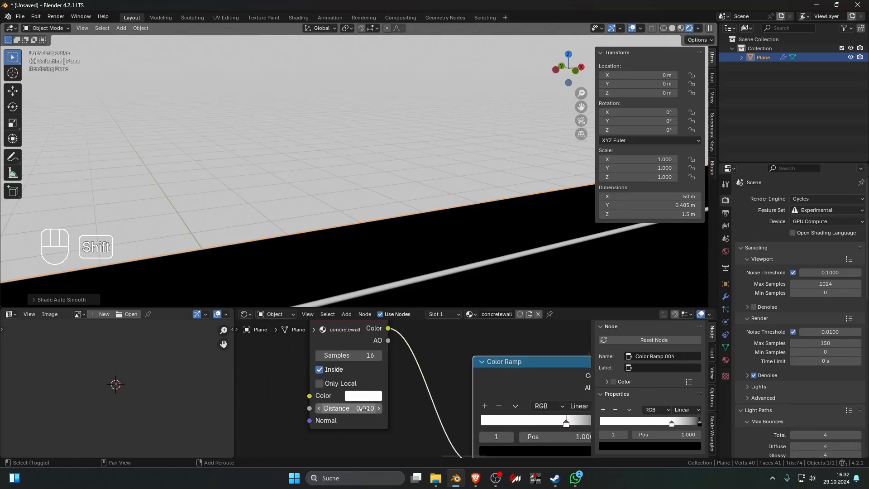
left_click(365, 408)
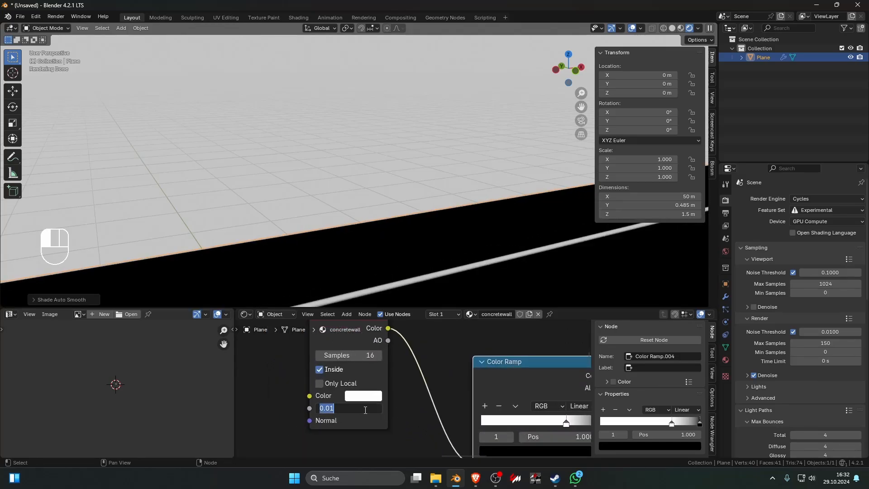
type("1")
key("Return")
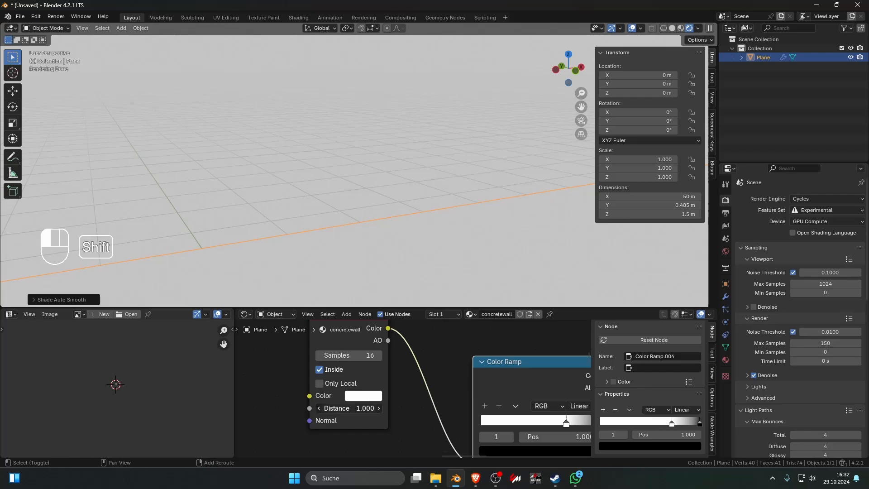
left_click_drag(348, 408, 319, 408, "shift")
middle_click_drag(389, 293, 422, 267)
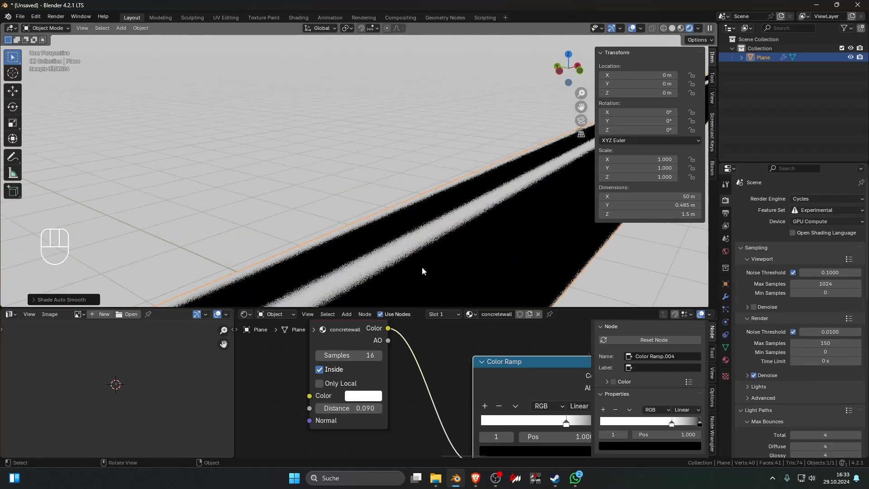
left_click_drag(348, 408, 357, 409, "shift")
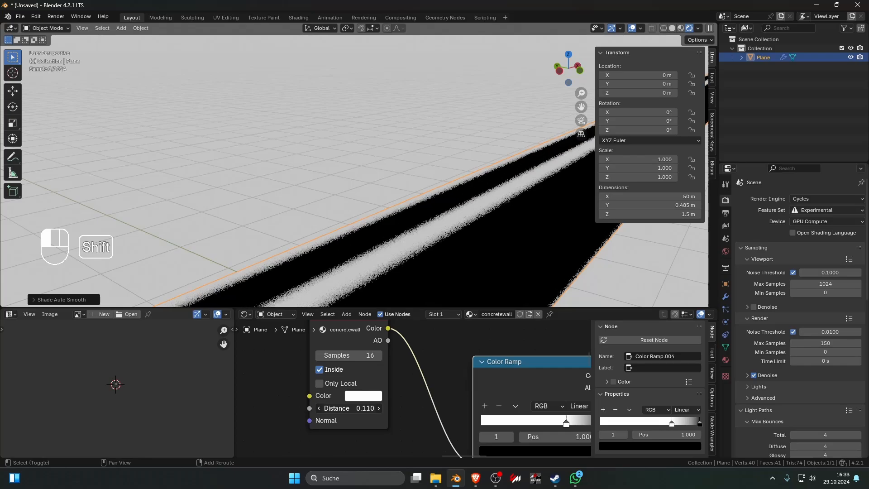
- Preview the Multiply node and reverse the noise mask's Color Ramp to run from black to a white stop at 1.000
scroll(369, 422, "down", 1)
scroll(327, 391, "down", 3)
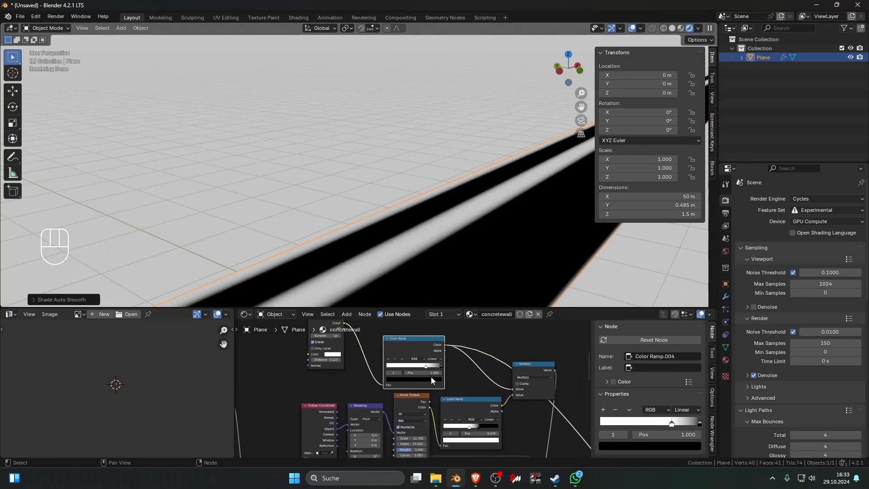
middle_click_drag(464, 380, 363, 360, "shift")
left_click(435, 349, "ctrl+shift")
scroll(388, 405, "up", 4)
mouse_move(388, 406)
middle_mouse_down("shift")
mouse_move(406, 450)
mouse_move(387, 392)
middle_mouse_up("shift")
scroll(384, 421, "up", 1)
middle_click_drag(371, 420, 369, 390, "shift")
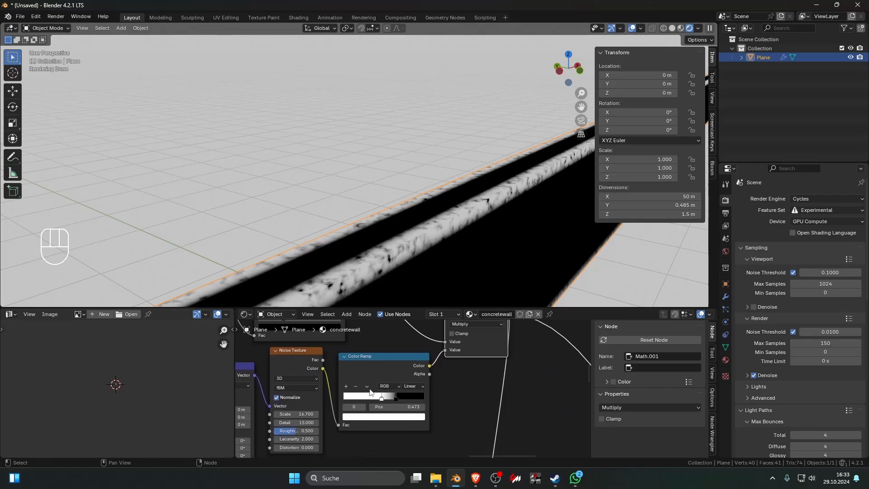
left_click_drag(370, 392, 392, 396)
left_click_drag(411, 397, 426, 397)
- Set the noise mask's Mapping scale to 4.030 in X, 1 in Y and 1 in Z
middle_click_drag(299, 405, 385, 347)
scroll(369, 375, "down", 3)
scroll(369, 380, "up", 6)
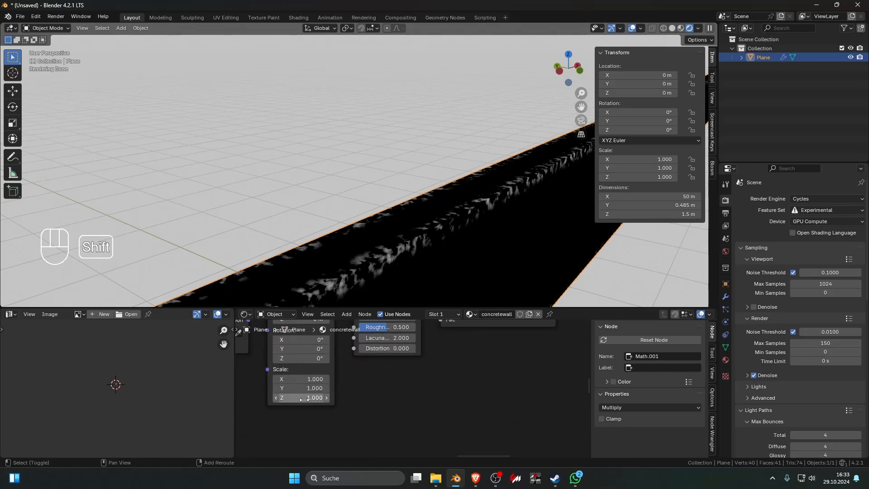
left_click_drag(308, 379, 200, 398, "shift")
type("1")
key("Return")
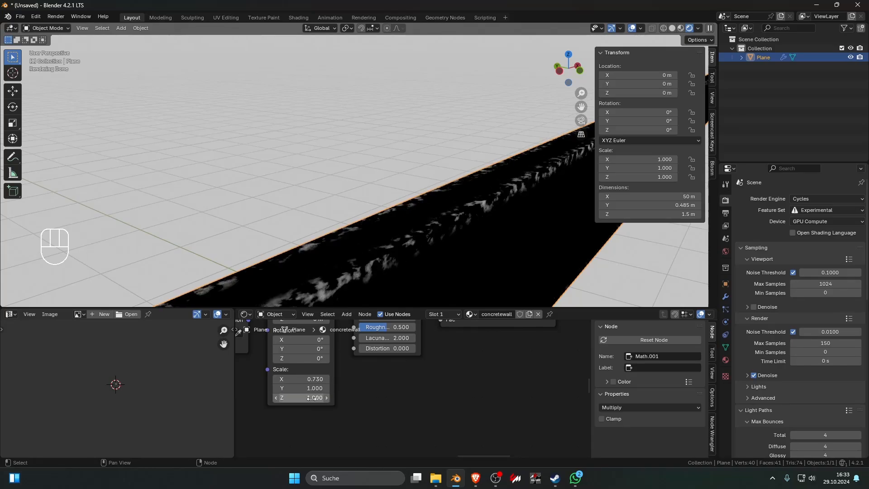
middle_click_drag(305, 384, 317, 412)
scroll(289, 397, "down", 2)
left_click_drag(325, 414, 474, 413)
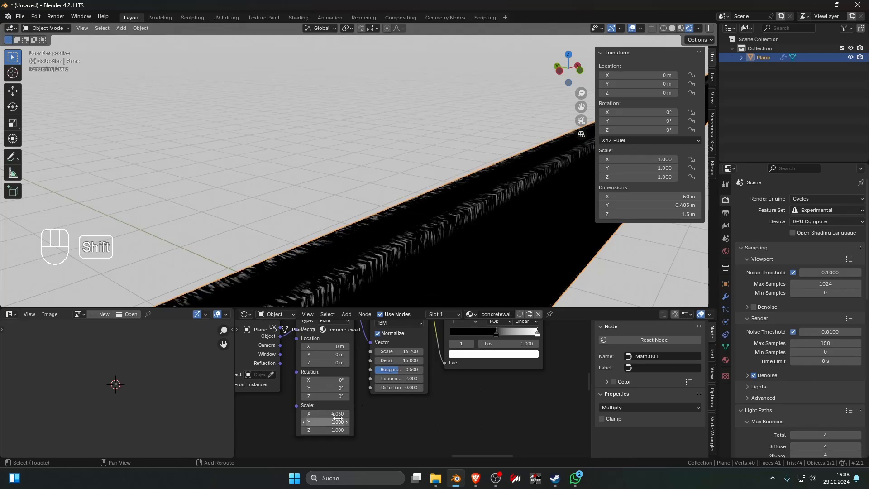
left_click_drag(338, 421, 414, 422, "shift")
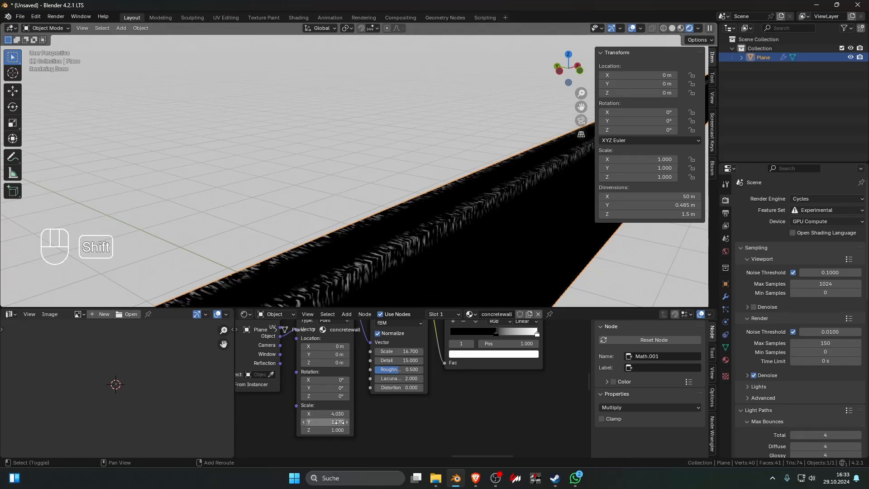
type("1")
key("Return")
- Set the mask's Noise Texture scale to 8.280 and its distortion to 0.260
middle_click_drag(464, 261, 432, 241)
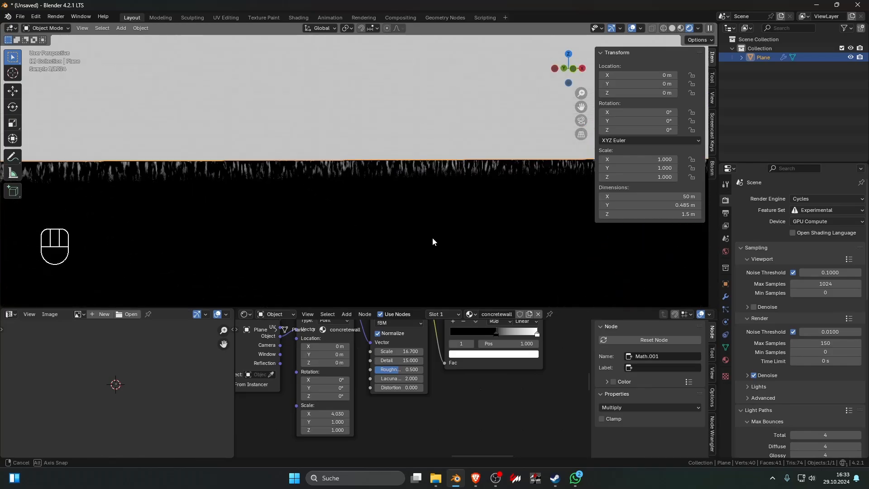
middle_click_drag(409, 333, 390, 412, "shift")
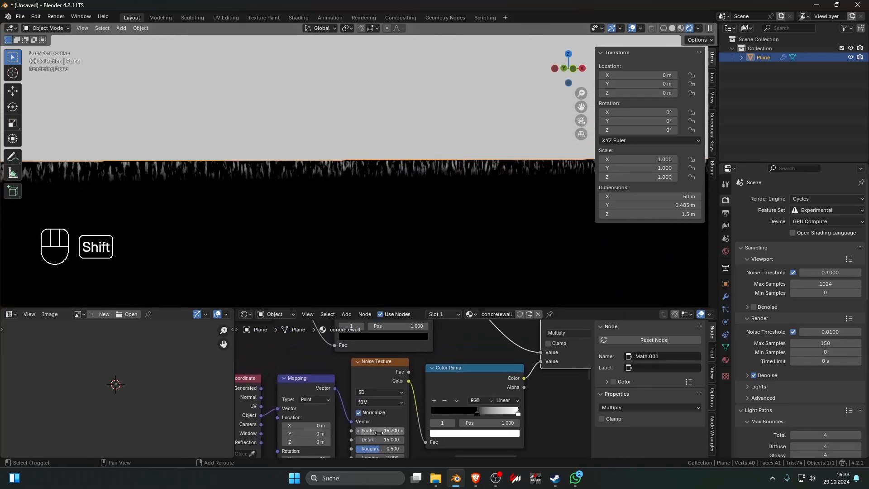
left_click_drag(382, 430, 175, 430, "shift")
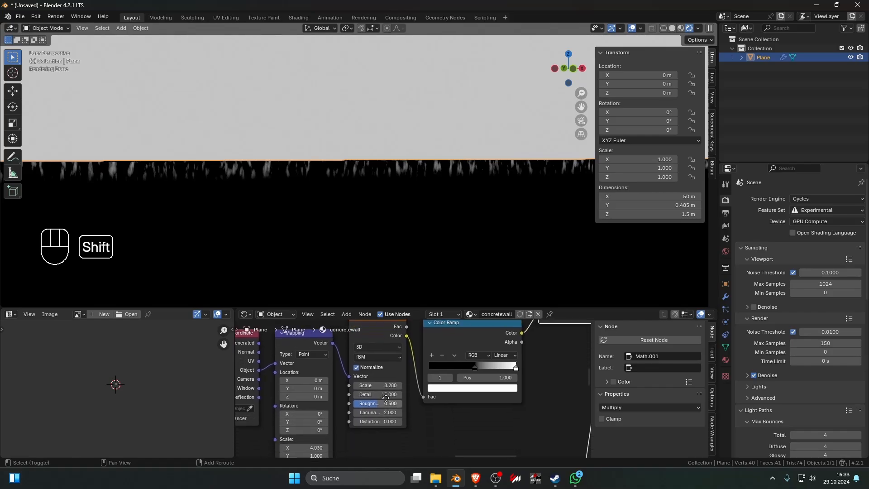
middle_click_drag(402, 446, 398, 395, "shift")
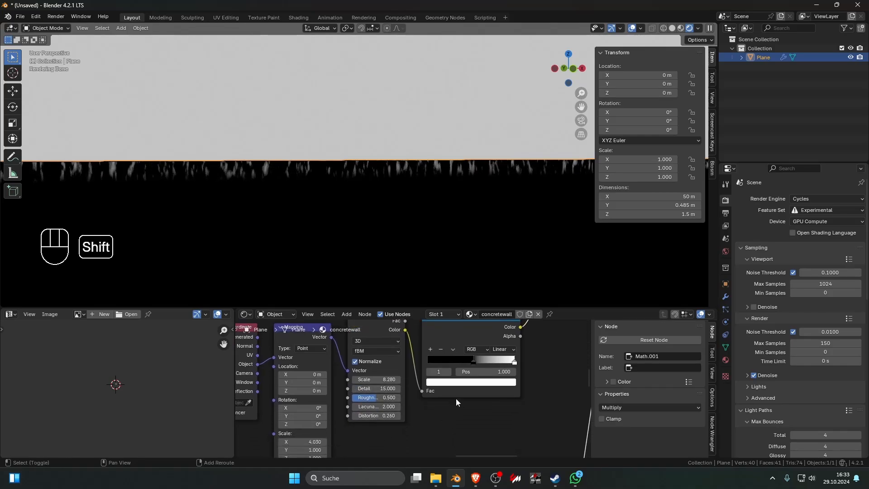
- Tighten the noise mask's Color Ramp by moving the white stop closer to the black stop, with black at 0.582
middle_click_drag(455, 398, 369, 426, "shift")
left_click_drag(387, 390, 415, 391, "shift")
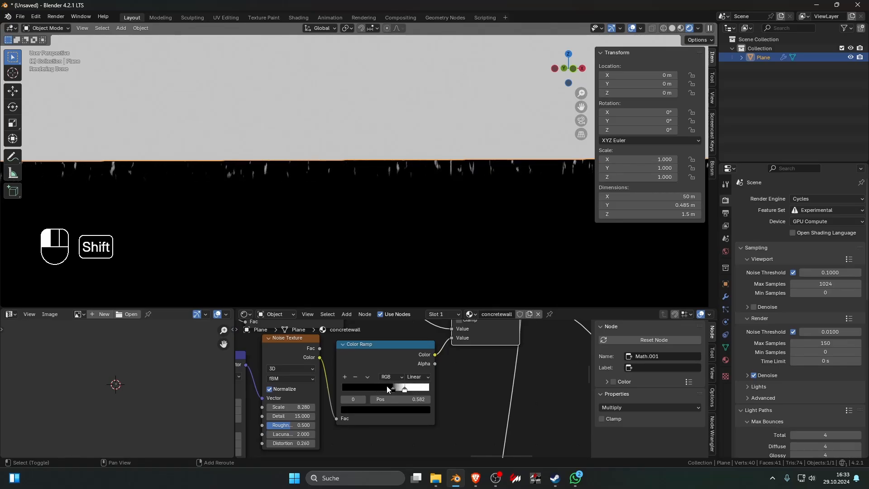
- Raise the Ambient Occlusion node's distance to about 0.16 so the streaks reach farther down the wall
scroll(387, 387, "down", 8)
middle_click_drag(310, 370, 325, 420)
scroll(344, 407, "up", 7)
middle_click_drag(249, 402, 379, 399)
scroll(380, 399, "up", 7)
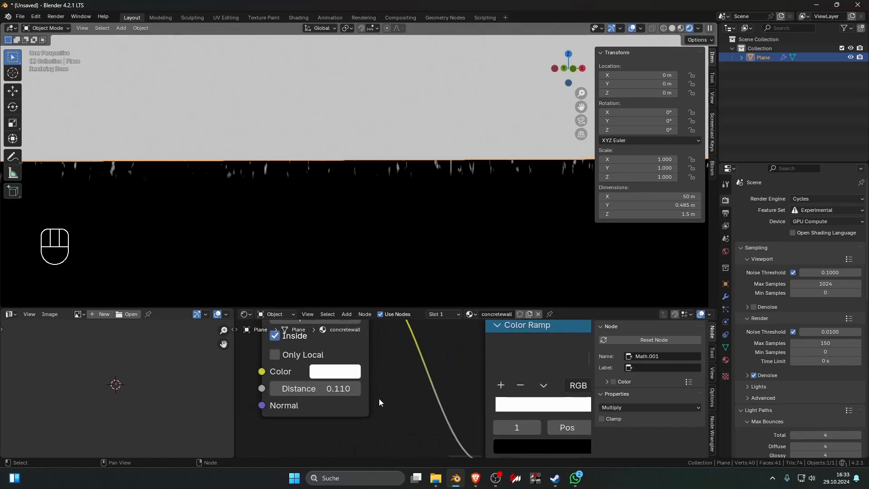
left_click_drag(337, 390, 335, 389, "shift")
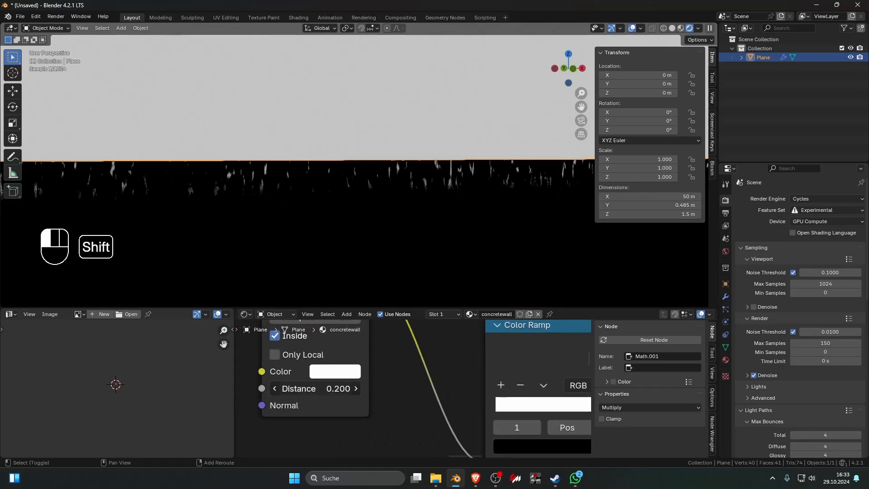
left_click_drag(337, 390, 334, 389, "shift")
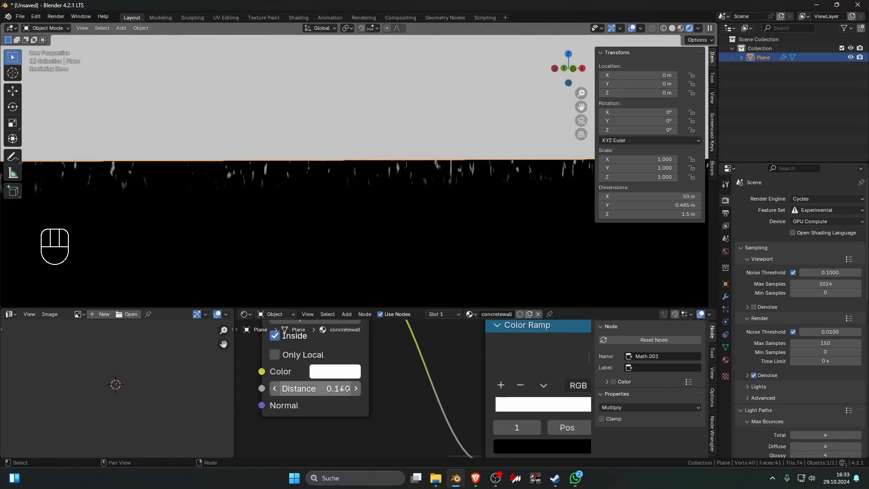
- Connect the Principled BSDF back to the Material Output and inspect the concrete along the wall's upper edge
scroll(408, 399, "down", 10)
middle_click_drag(408, 401, 368, 360)
middle_click_drag(456, 421, 400, 362)
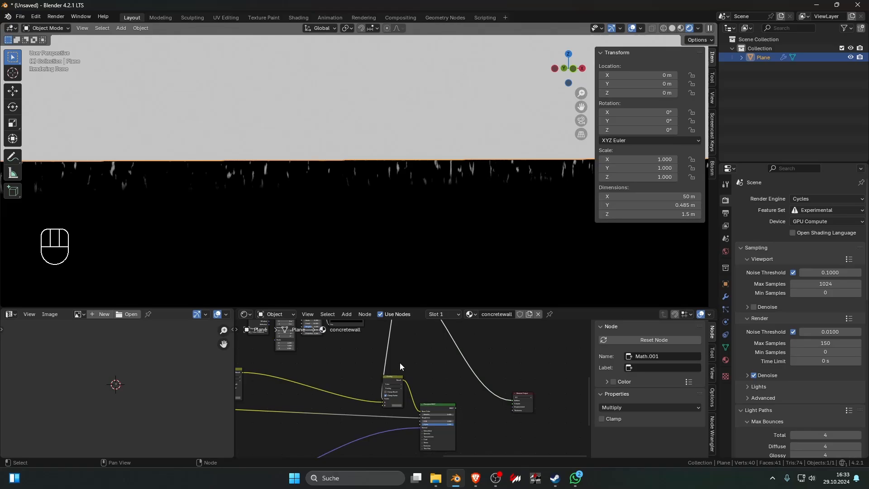
left_click(449, 408, "ctrl+shift")
scroll(445, 254, "down", 5)
scroll(446, 254, "up", 9)
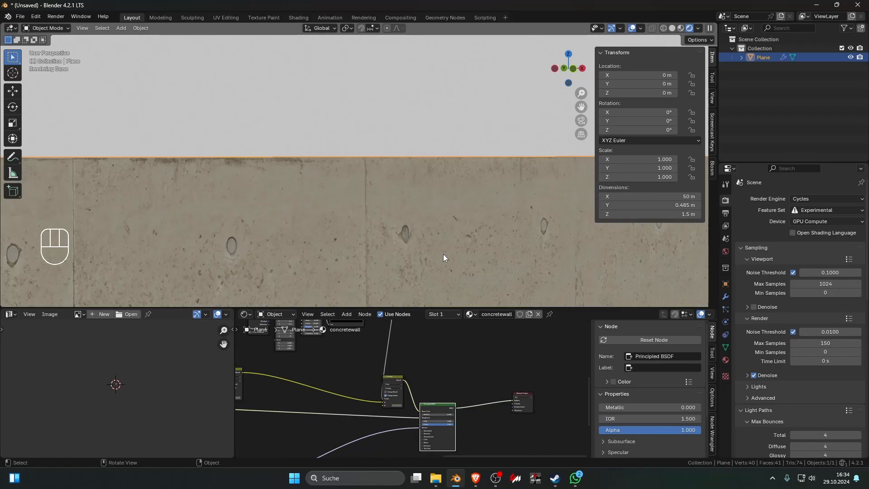
- Make the B color of the Mix node feeding the Principled BSDF white, with value 1.000 and saturation 0
scroll(408, 403, "up", 1)
middle_click_drag(408, 403, 412, 357)
scroll(412, 357, "up", 5)
left_click(397, 352)
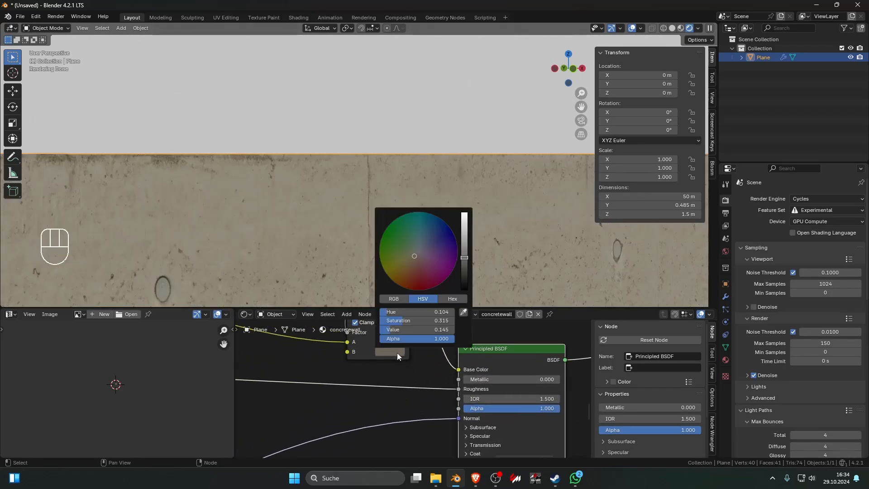
left_click_drag(464, 258, 464, 213)
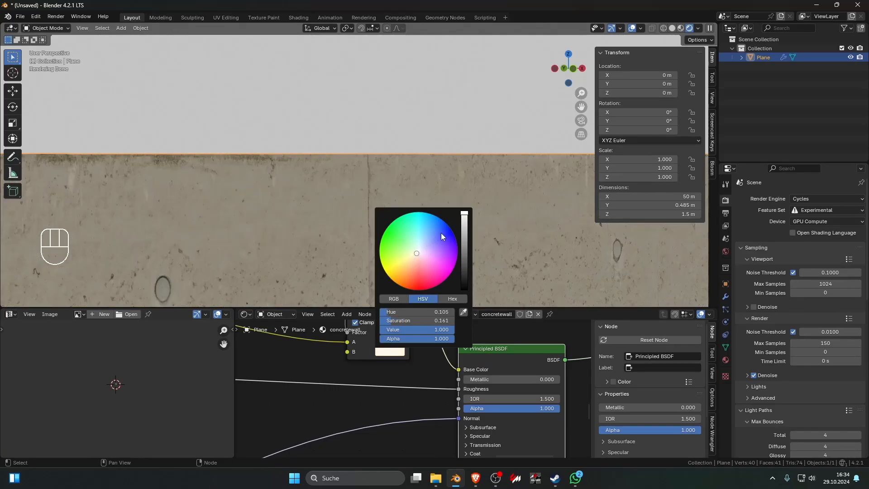
scroll(460, 165, "down", 6)
scroll(461, 194, "up", 2)
scroll(460, 198, "up", 3)
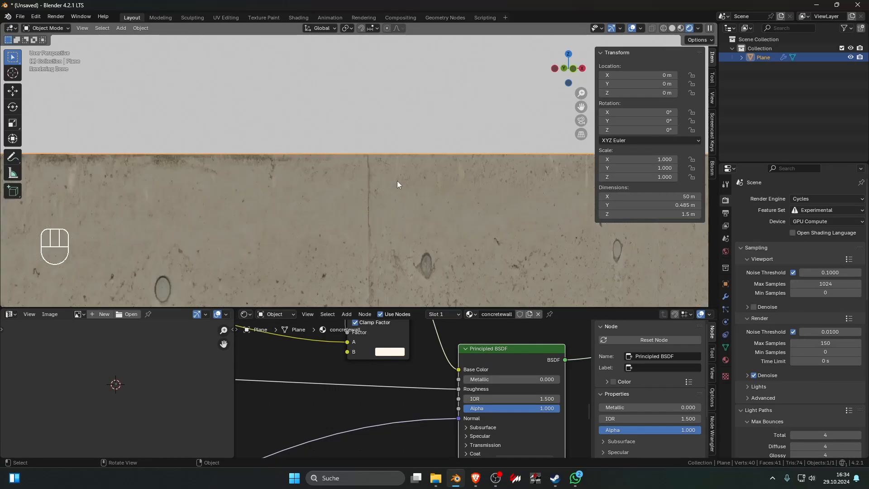
left_click(394, 353)
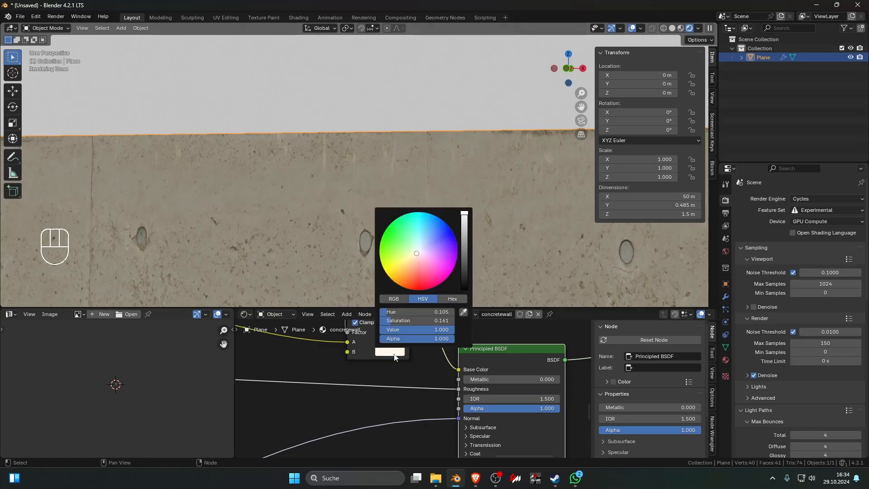
left_click_drag(412, 321, 380, 321)
- Try the Add and Mix blending modes on the Mix node for the upper-edge streaks
middle_click_drag(341, 388, 351, 414)
left_click(382, 351)
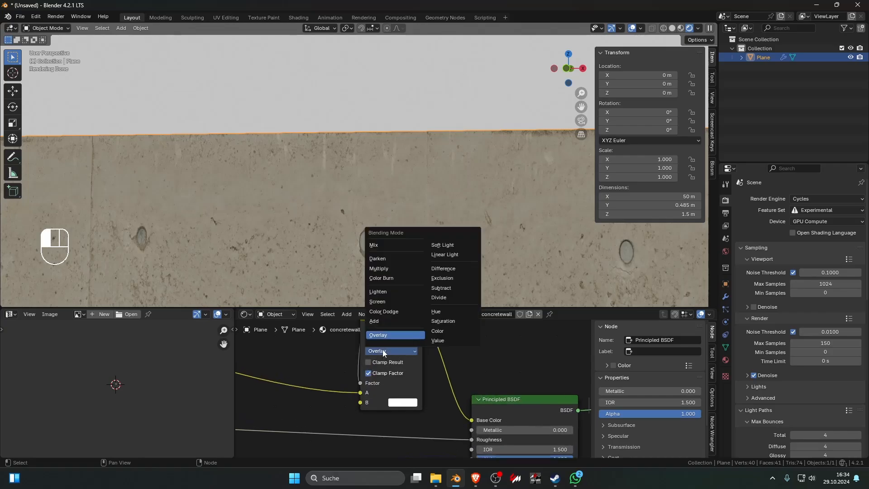
left_click(379, 320)
left_click(383, 351)
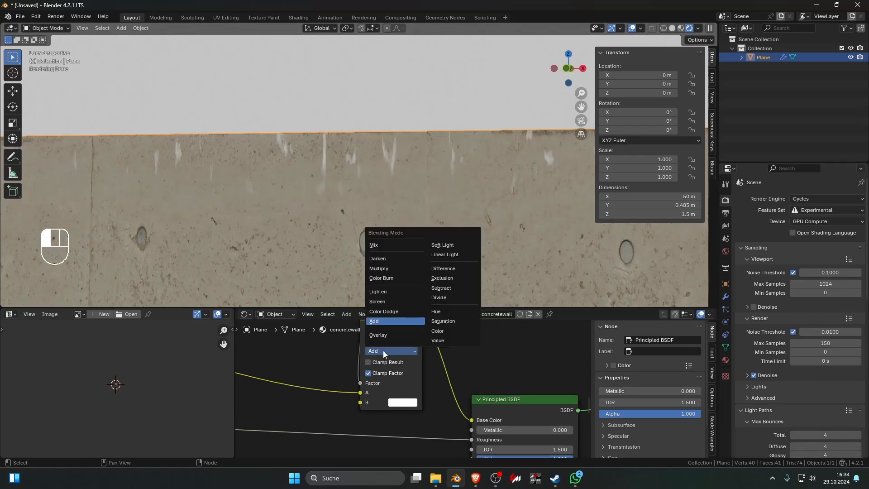
left_click(383, 246)
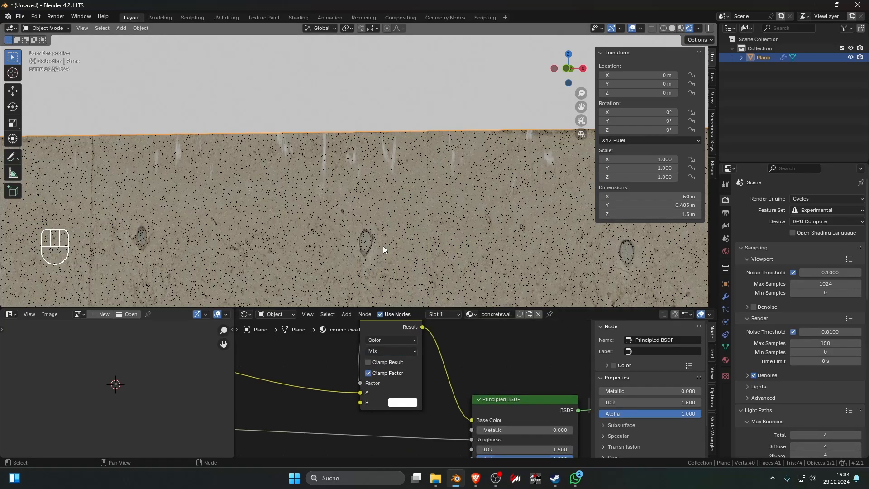
- Set the upper-edge Mix node to Multiply and darken its B color to black
left_click(390, 351)
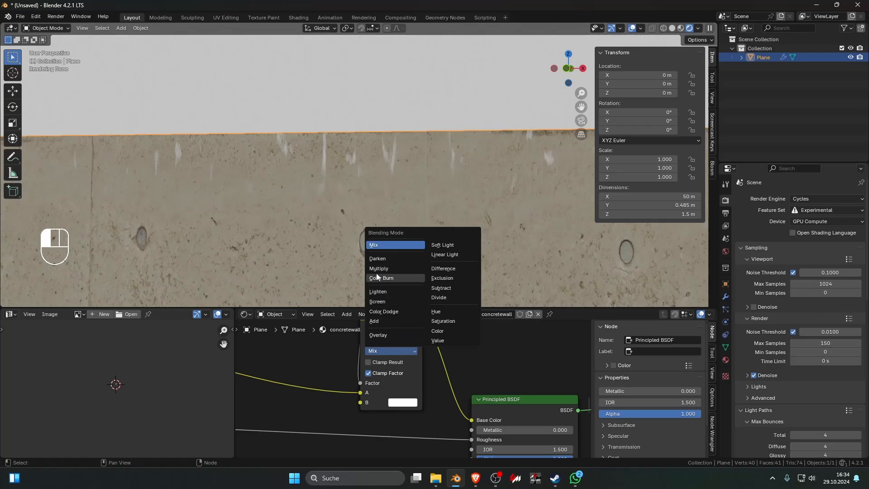
left_click(382, 276)
left_click(408, 404)
left_click_drag(477, 313, 476, 341)
- Change the upper-edge Mix node's blending mode to Color Burn, keeping its B color black
left_click(395, 352)
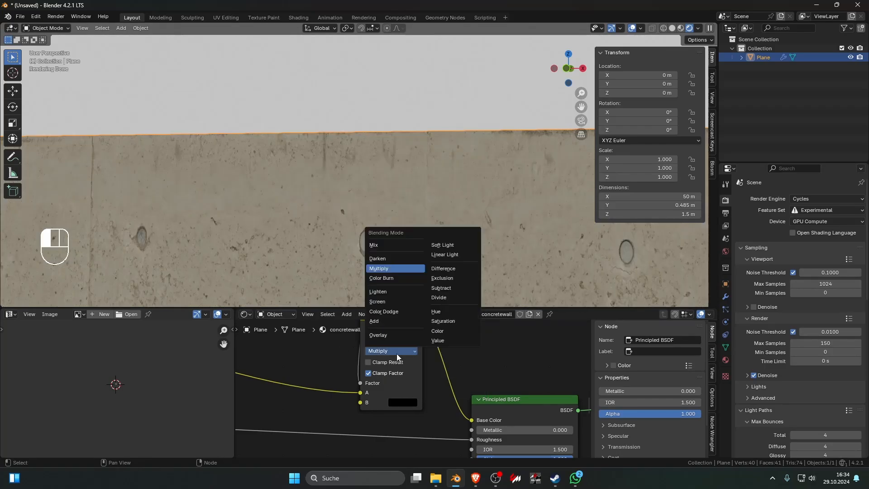
left_click(392, 279)
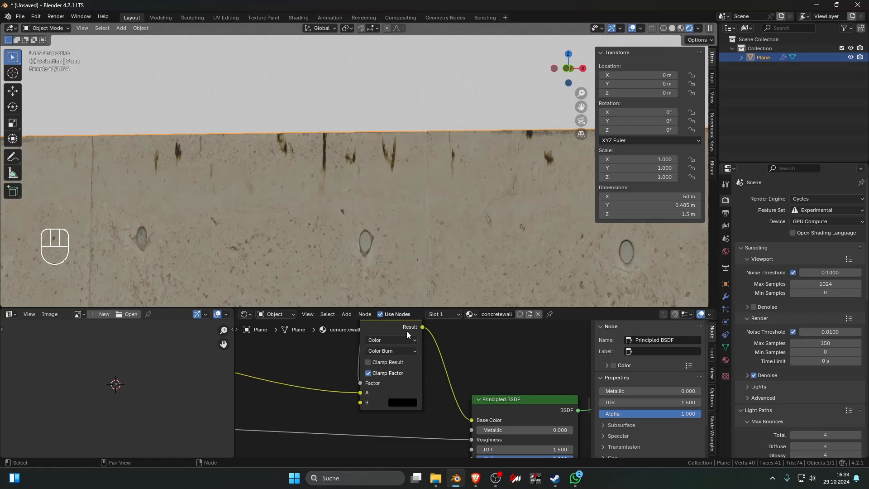
left_click(405, 399)
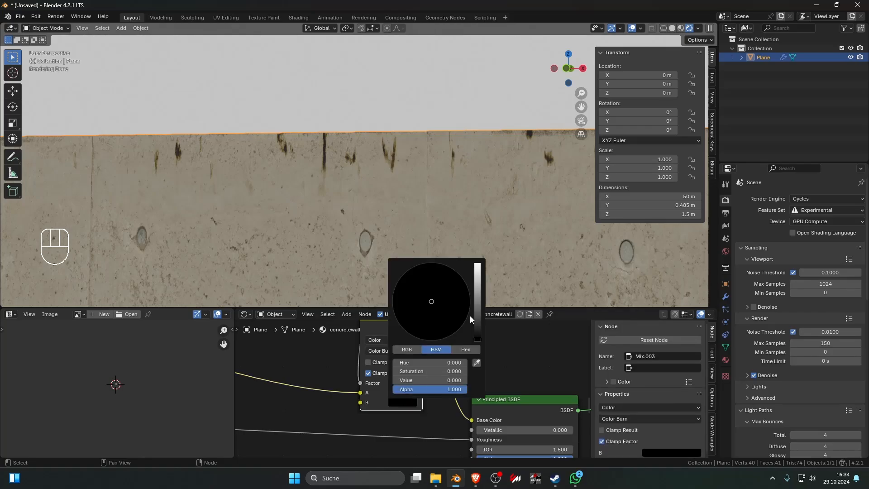
left_click_drag(476, 316, 476, 339)
- Change the blending mode of the Mix node for the wall's lower-edge dirt from Overlay to Color Burn
scroll(408, 210, "down", 3)
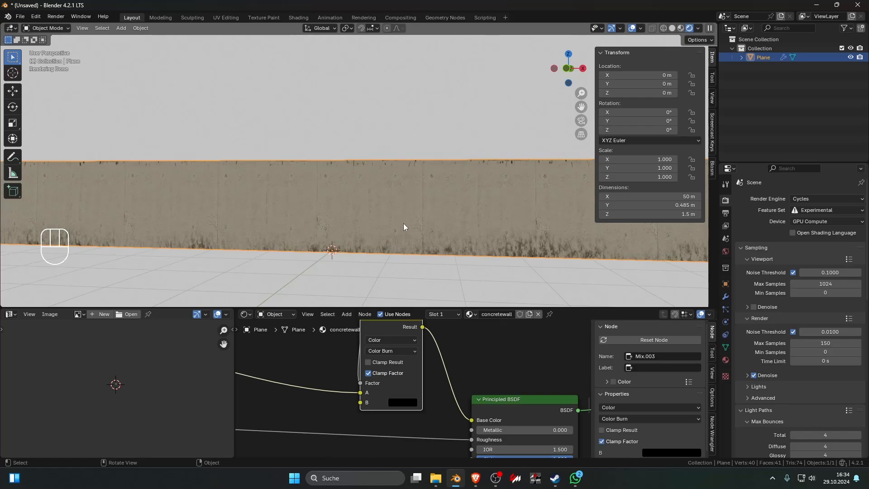
scroll(404, 224, "up", 5)
scroll(408, 235, "down", 3)
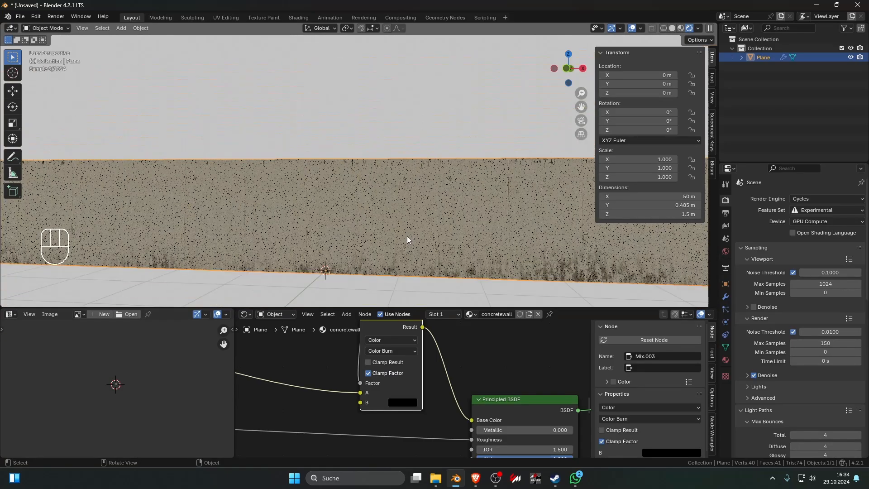
scroll(489, 398, "down", 3)
scroll(489, 398, "up", 3)
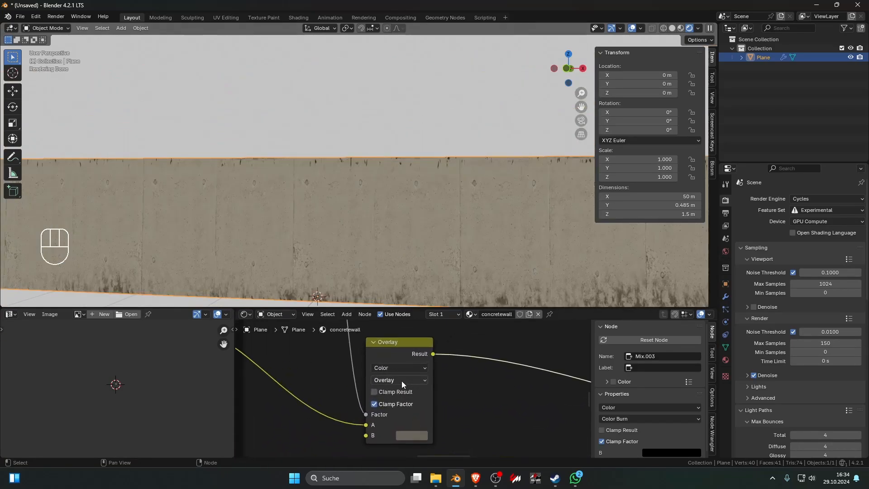
left_click(401, 381)
left_click(398, 301)
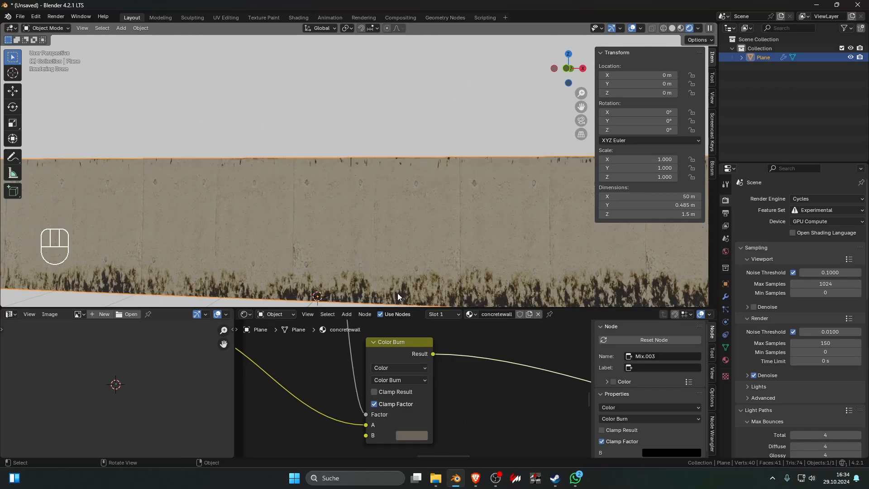
- Set the Math node's value at the end of the lower-edge dirt mask to 0.300 to weaken the dirt
scroll(412, 379, "down", 3)
scroll(411, 383, "down", 7)
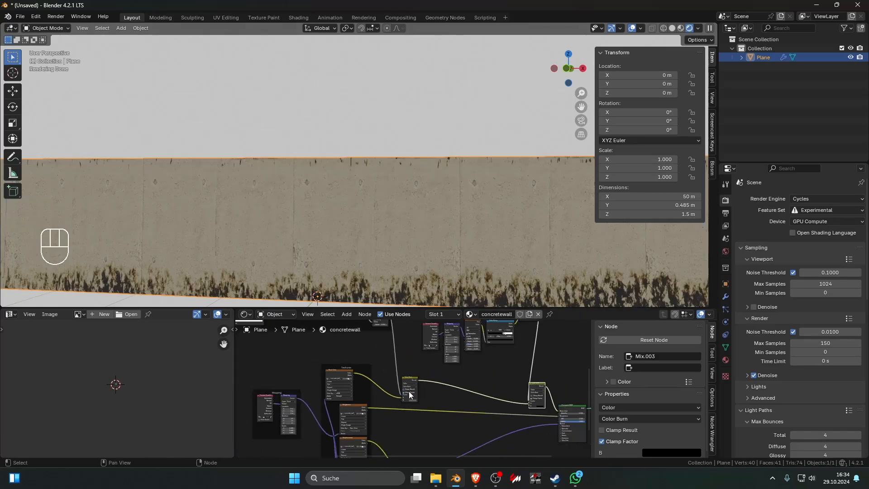
scroll(414, 383, "up", 3)
middle_click_drag(414, 384, 436, 391)
middle_click_drag(417, 359, 405, 398)
scroll(383, 369, "up", 4)
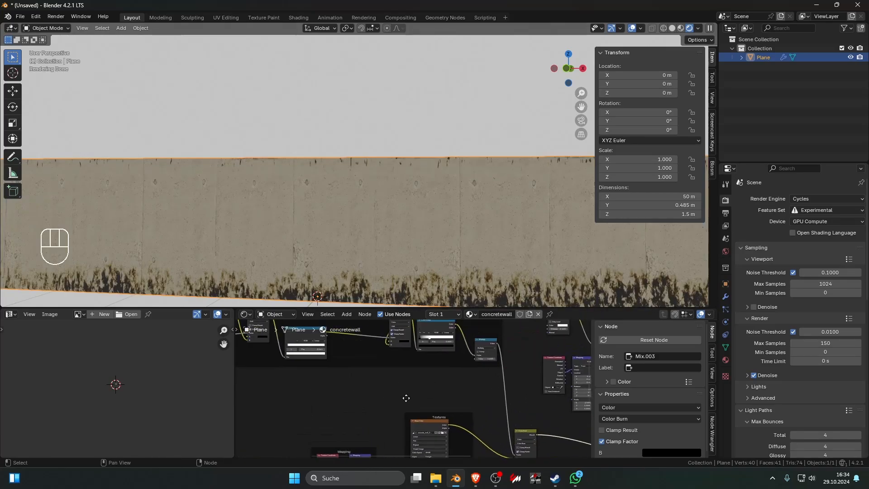
scroll(375, 373, "up", 3)
middle_click_drag(375, 373, 422, 397)
middle_click_drag(474, 388, 412, 365)
scroll(482, 381, "up", 5)
left_click_drag(412, 348, 385, 348)
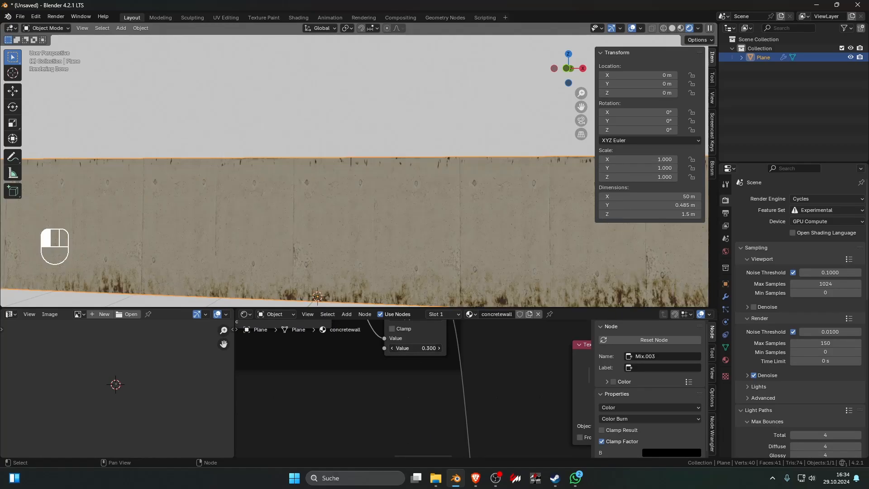
- Brighten the B color of the lower-edge Color Burn node to a value of about 0.383
scroll(418, 395, "down", 7)
middle_click_drag(422, 406, 392, 324)
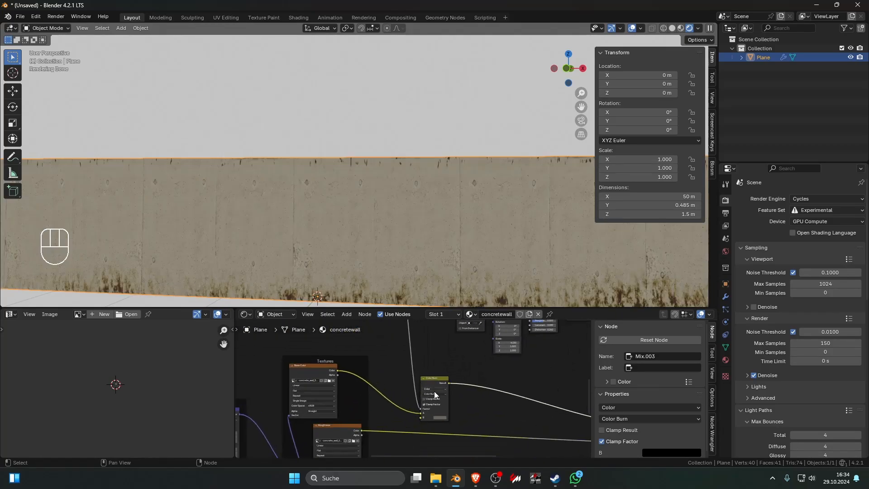
scroll(433, 391, "up", 7)
middle_click_drag(445, 434, 412, 373)
scroll(412, 371, "up", 2)
left_click(406, 362)
left_click_drag(505, 241, 507, 194)
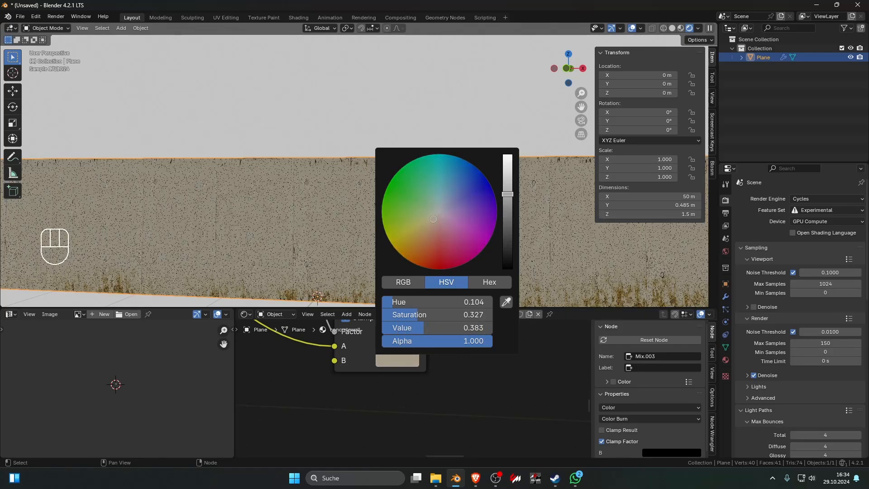
- Shift the lower-edge dirt's B color to a muted blue with hue 0.655 and saturation 0.294
left_click_drag(420, 315, 383, 315)
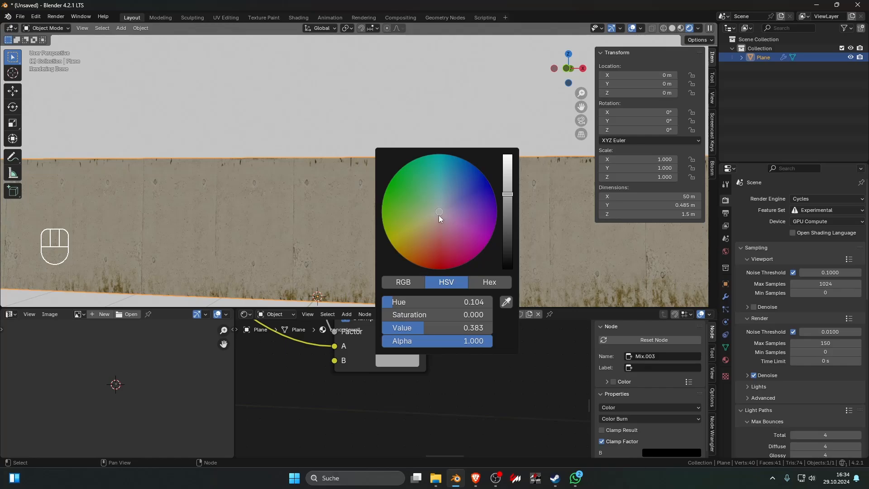
mouse_move(438, 215)
left_mouse_down()
mouse_move(447, 197)
mouse_move(448, 206)
left_mouse_up()
left_click_drag(421, 313, 415, 313)
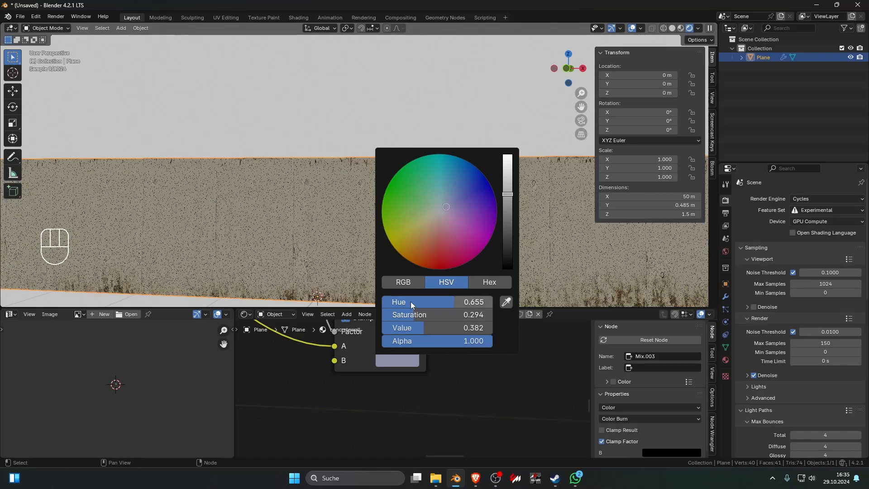
- Examine the dirt along the wall's upper and lower edges from different angles and distances
left_click(314, 141)
scroll(339, 172, "down", 10)
middle_click_drag(376, 209, 428, 227)
scroll(434, 226, "up", 3)
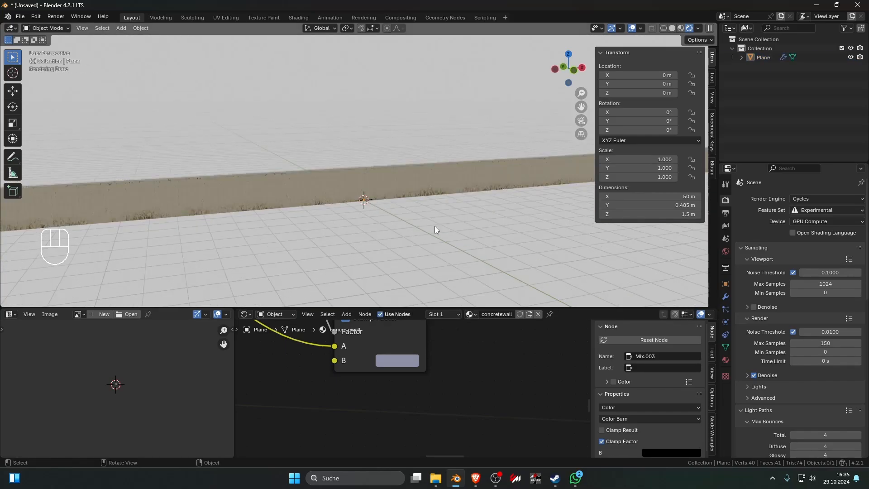
scroll(434, 226, "up", 6)
left_click(426, 265)
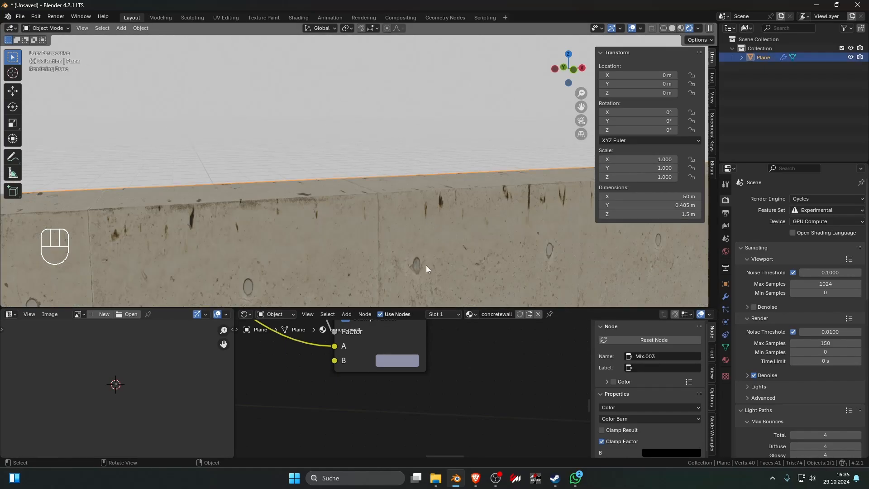
scroll(434, 278, "down", 9)
left_click(435, 279)
middle_click_drag(436, 279, 396, 271)
scroll(391, 231, "up", 7)
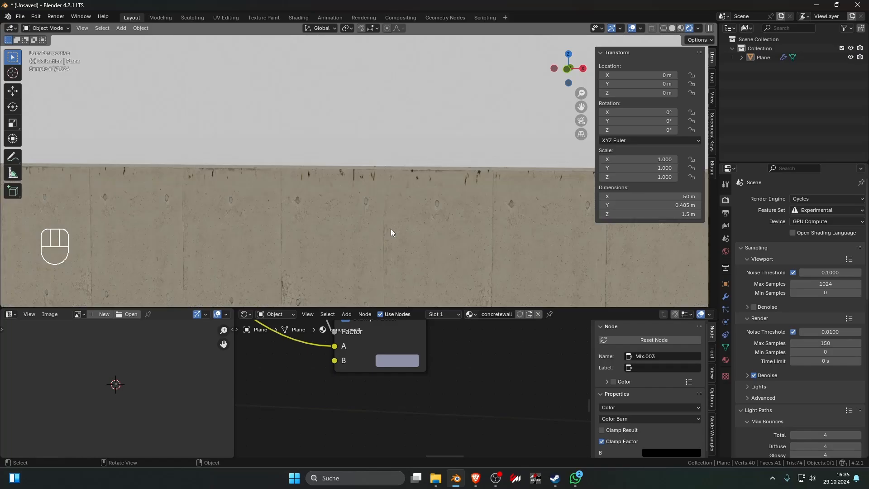
left_click(391, 232)
- Widen the gradient of the upper-edge noise mask's Color Ramp, with white at 0.968 and black at 0.509
scroll(433, 354, "down", 4)
scroll(414, 434, "up", 3)
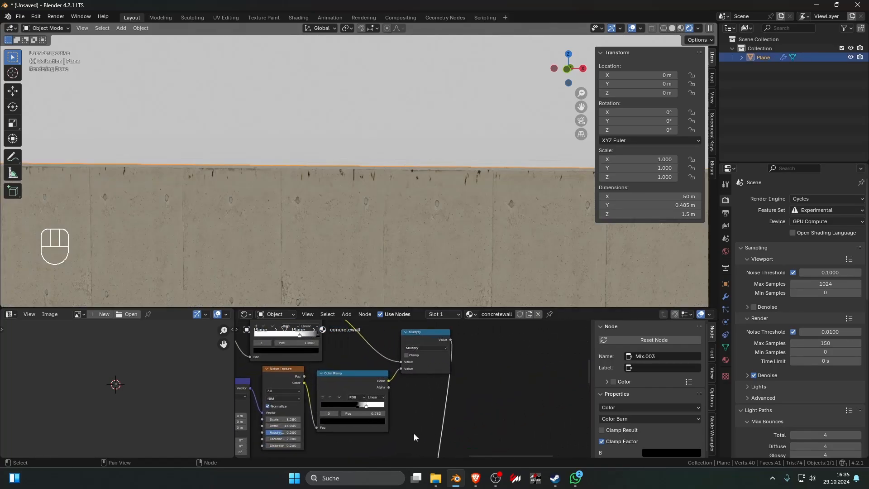
scroll(291, 403, "up", 4)
left_click_drag(461, 410, 524, 410)
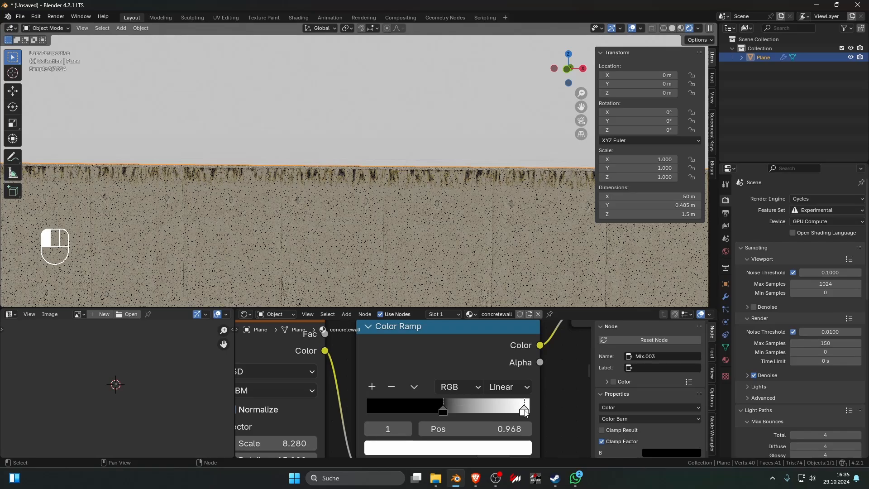
left_click_drag(443, 410, 455, 406)
- Raise the upper-edge mask's Ambient Occlusion distance to 0.460 so the streaks run farther down the wall
scroll(441, 417, "down", 3)
scroll(440, 423, "down", 4)
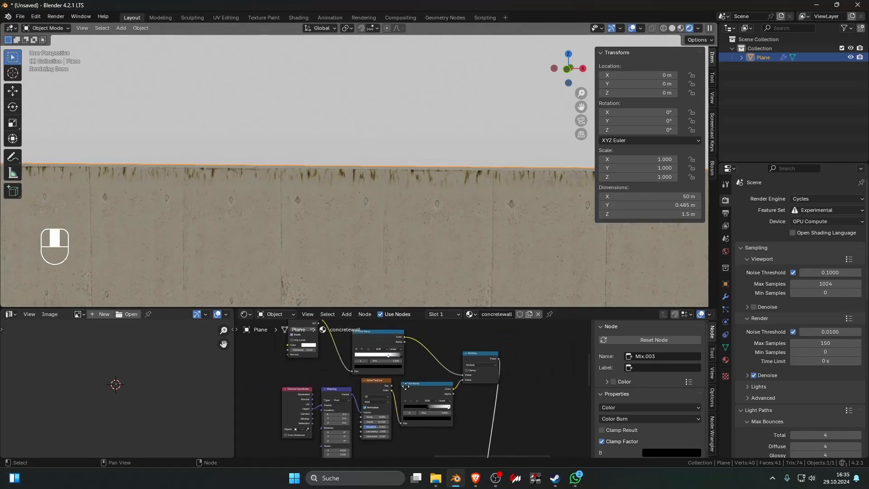
middle_click_drag(403, 395, 422, 403)
middle_click_drag(357, 385, 323, 391)
scroll(390, 396, "up", 6)
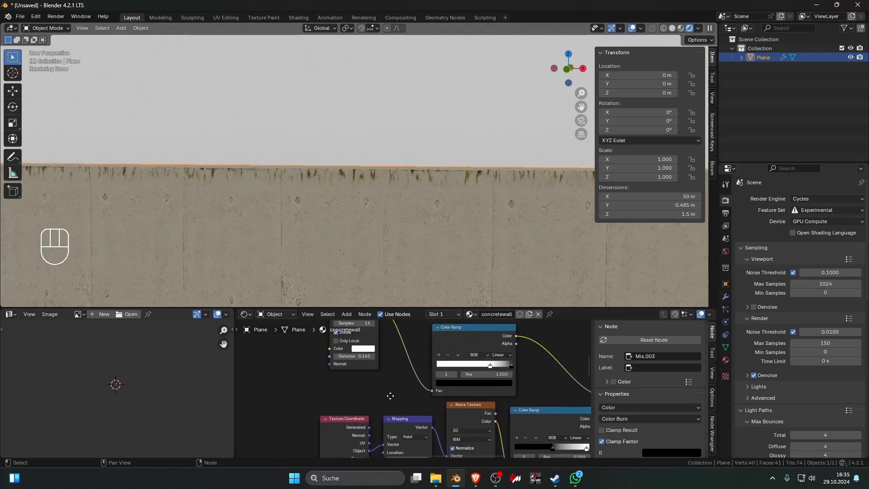
scroll(326, 388, "up", 4)
middle_click_drag(390, 396, 423, 421)
mouse_move(385, 389)
left_mouse_down()
mouse_move(411, 389)
mouse_move(399, 389)
left_mouse_up()
scroll(392, 389, "down", 2)
middle_click_drag(420, 394, 368, 383)
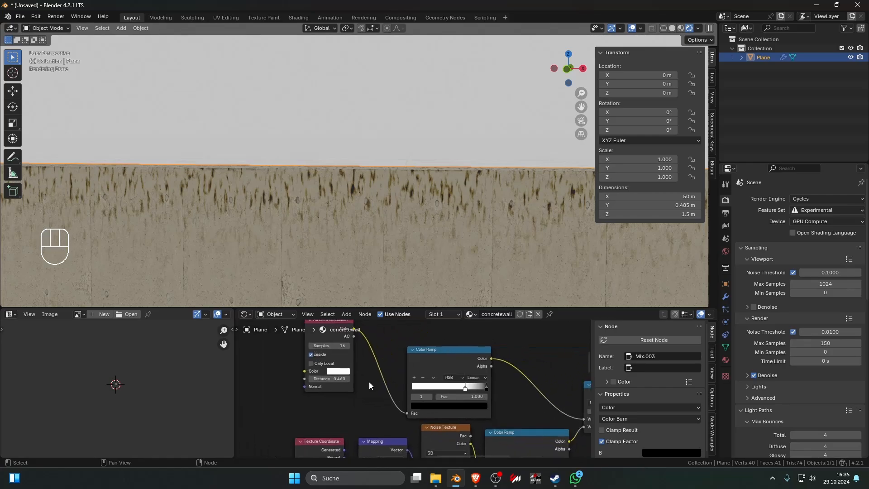
- Move the white stop of the Ambient Occlusion Color Ramp away from the black stop to shorten the streaks
scroll(413, 385, "up", 2)
mouse_move(483, 389)
left_mouse_down()
mouse_move(460, 389)
mouse_move(507, 392)
mouse_move(467, 389)
left_mouse_up()
scroll(412, 387, "down", 1)
- Try the Multifractal type on the upper-edge mask's Noise Texture
middle_click_drag(252, 384, 460, 391)
scroll(432, 390, "down", 4)
middle_click_drag(387, 399, 426, 398)
scroll(409, 395, "down", 6)
scroll(425, 399, "up", 5)
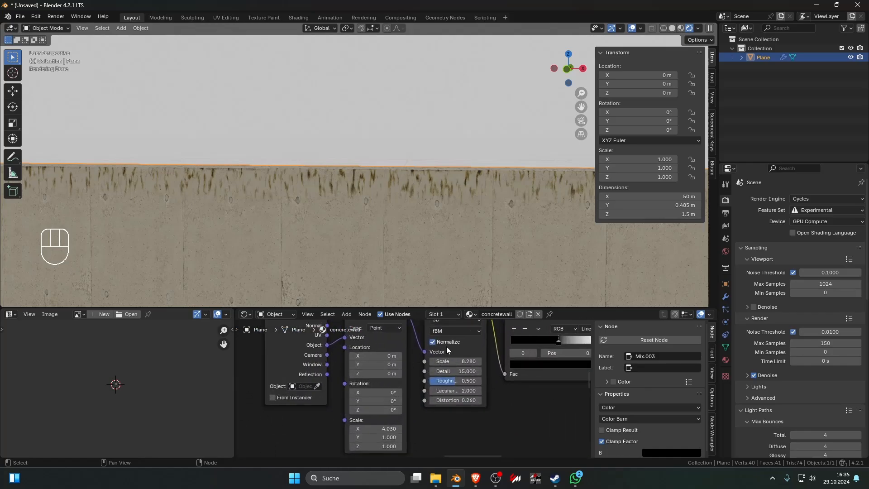
middle_click_drag(446, 346, 398, 369)
left_click(409, 362)
left_click(410, 358)
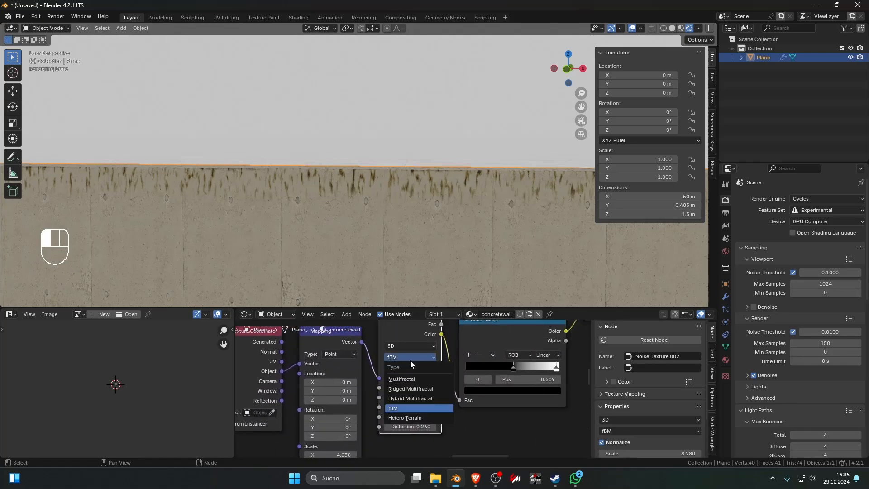
left_click(416, 380)
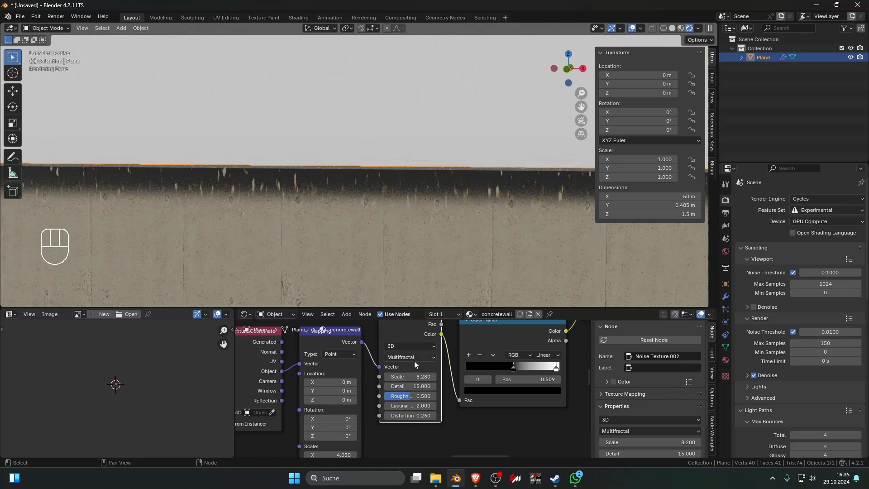
- Set the upper-edge mask's Noise Texture to Ridged Multifractal with a scale of 0.1
left_click(414, 360)
left_click(413, 390)
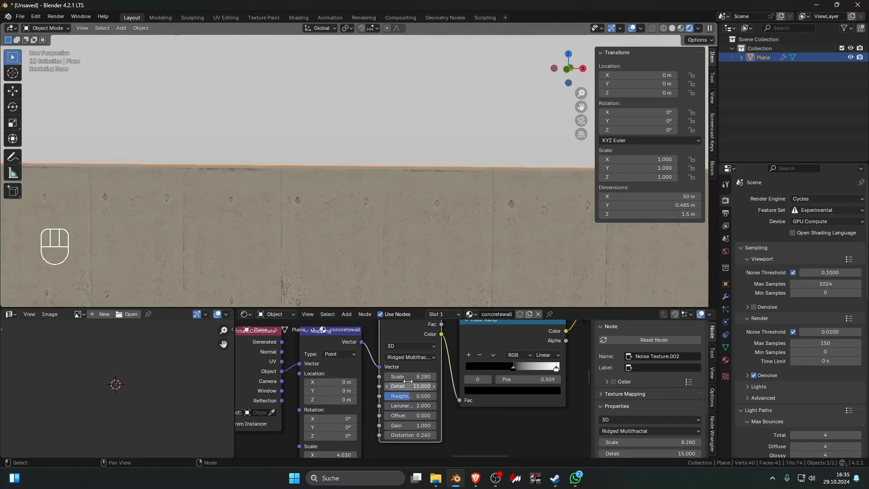
mouse_move(409, 376)
left_mouse_down()
mouse_move(435, 377)
mouse_move(406, 377)
left_mouse_up()
left_click(408, 378)
type(".1")
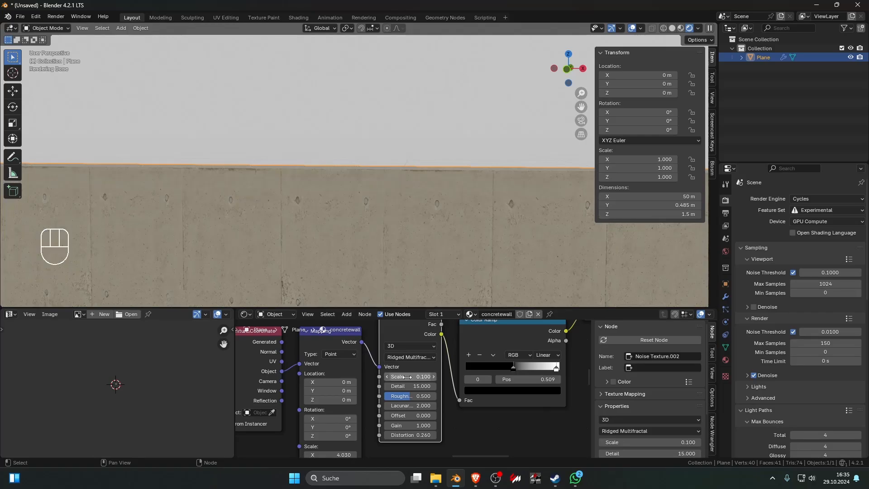
- Preview the upper-edge mask's Noise Texture directly on the wall and raise its scale to 5.7
key("Return")
scroll(408, 340, "down", 2)
left_click(404, 342, "ctrl+shift")
scroll(404, 343, "down", 1)
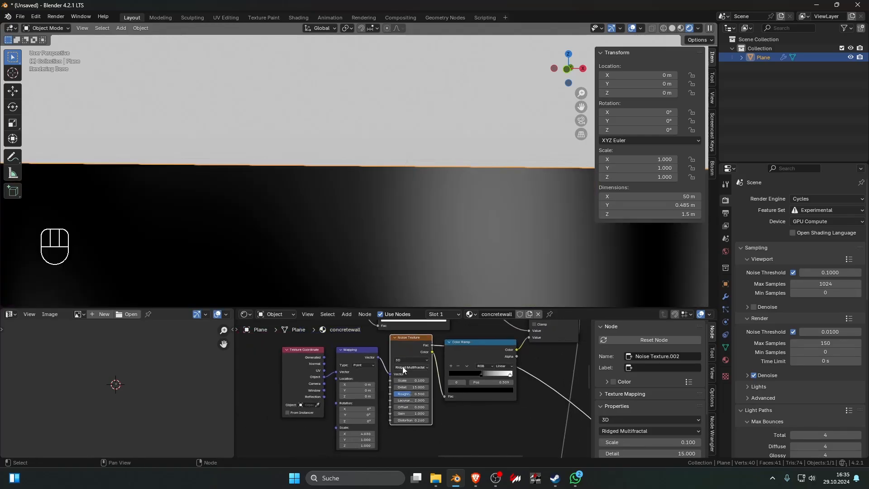
mouse_move(404, 380)
left_mouse_down()
mouse_move(457, 380)
mouse_move(404, 380)
left_mouse_up()
- Compare Hybrid Multifractal, fBM and Hetero Terrain on the upper-edge mask's Noise Texture and settle on fBM
left_click(408, 368)
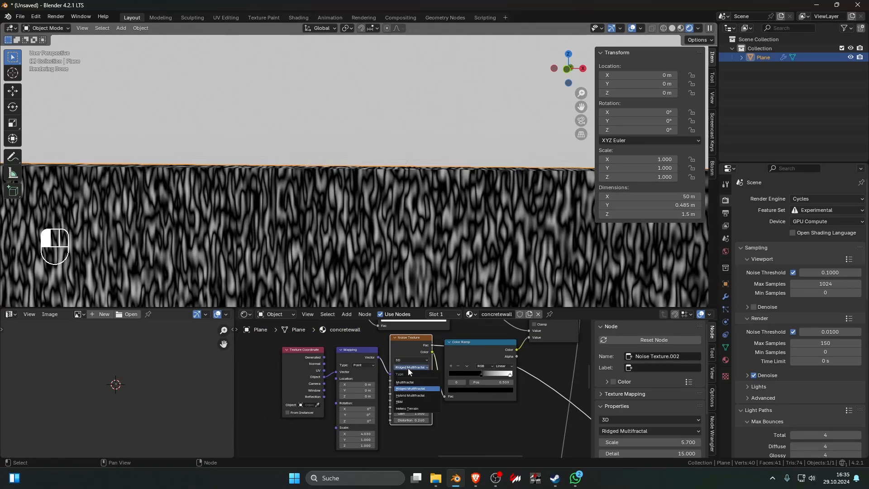
left_click(411, 375)
left_click(410, 368)
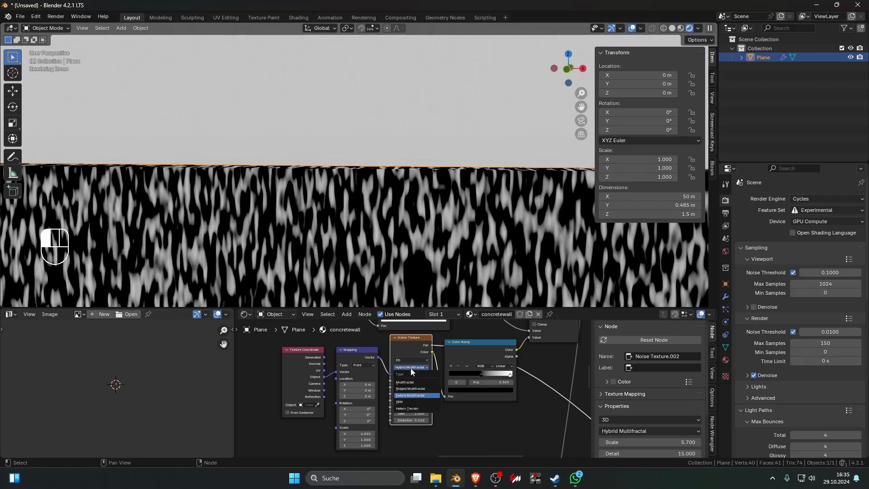
left_click(412, 401)
left_click(411, 367)
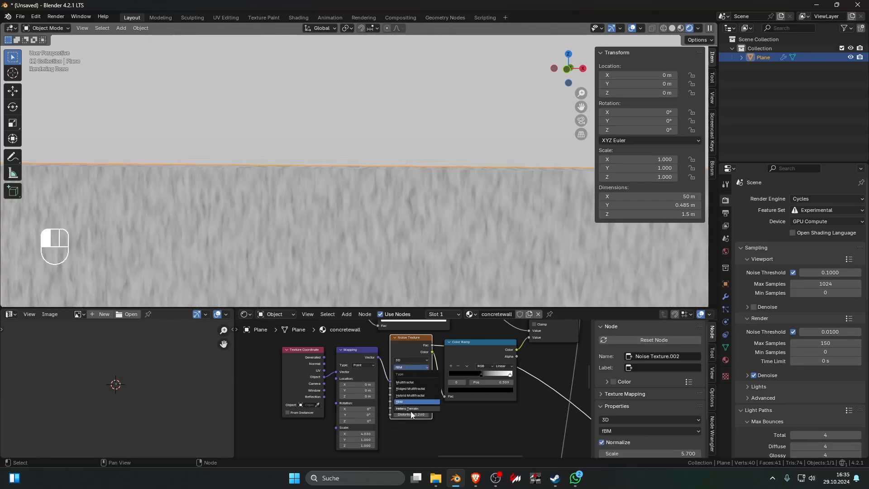
left_click(409, 408)
left_click(408, 368)
left_click(411, 401)
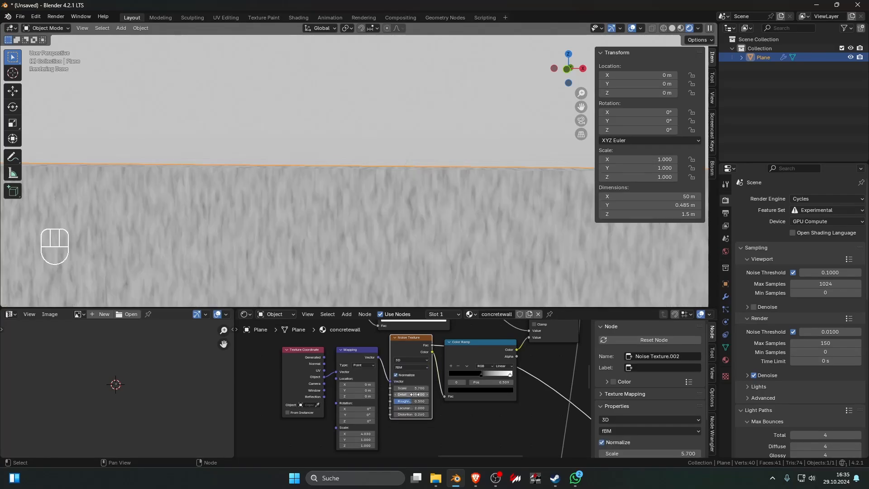
- With the mask's Color Ramp previewed on the wall, drive it from the noise's Fac output and set the noise scale to 8.2
scroll(413, 389, "up", 4)
mouse_move(412, 388)
left_mouse_down()
mouse_move(432, 387)
mouse_move(414, 388)
left_mouse_up()
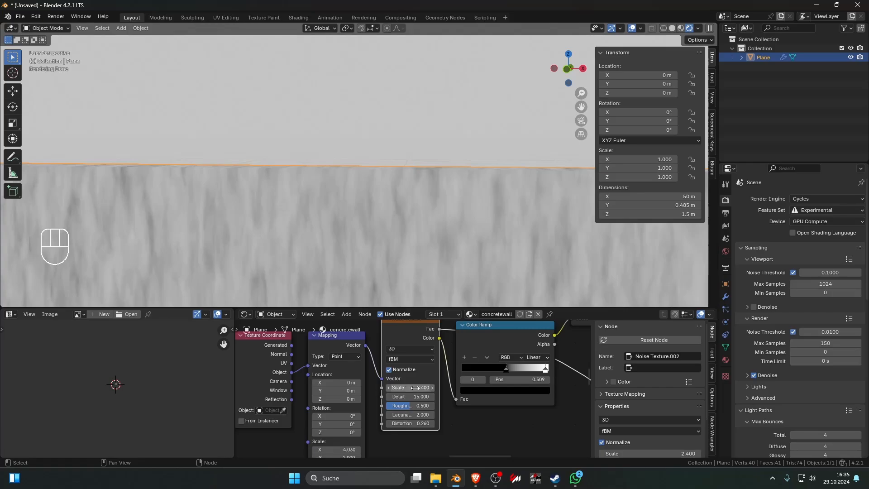
scroll(456, 362, "down", 3)
left_click(461, 349, "ctrl+shift")
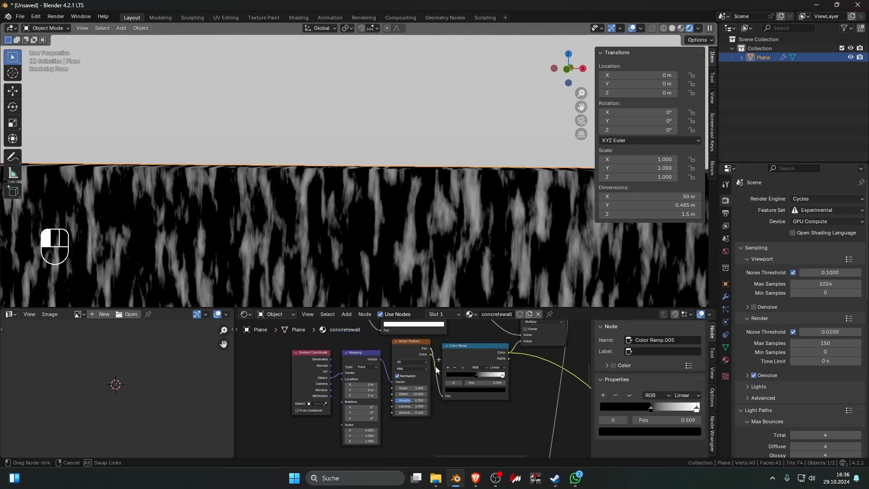
scroll(457, 377, "up", 3)
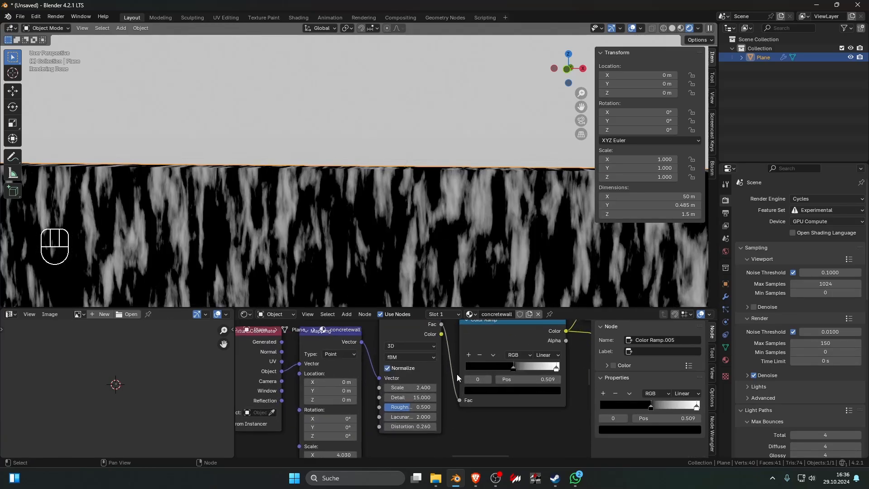
left_click_drag(407, 387, 421, 387)
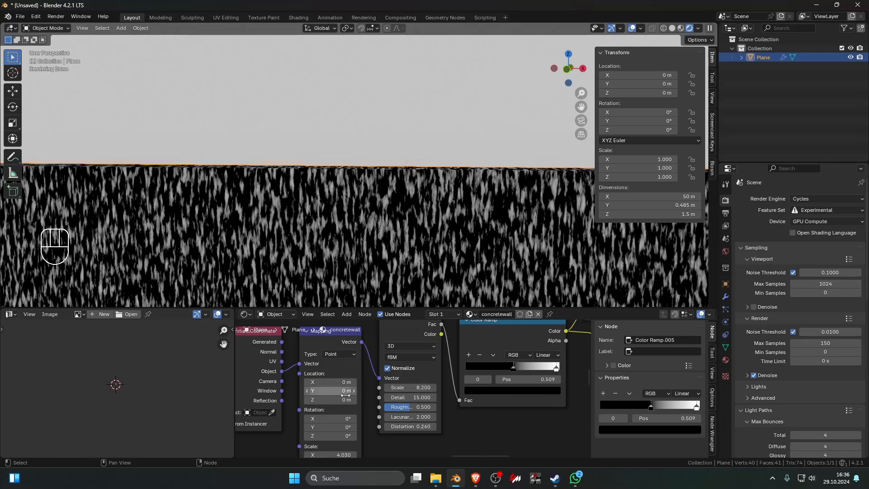
- Stretch the mask's noise vertically by reducing the Mapping X scale and setting Z to 0.240, with the noise scale at 15
middle_click_drag(334, 447, 355, 406)
mouse_move(354, 413)
left_mouse_down()
mouse_move(344, 413)
mouse_move(339, 431)
mouse_move(351, 430)
left_mouse_up()
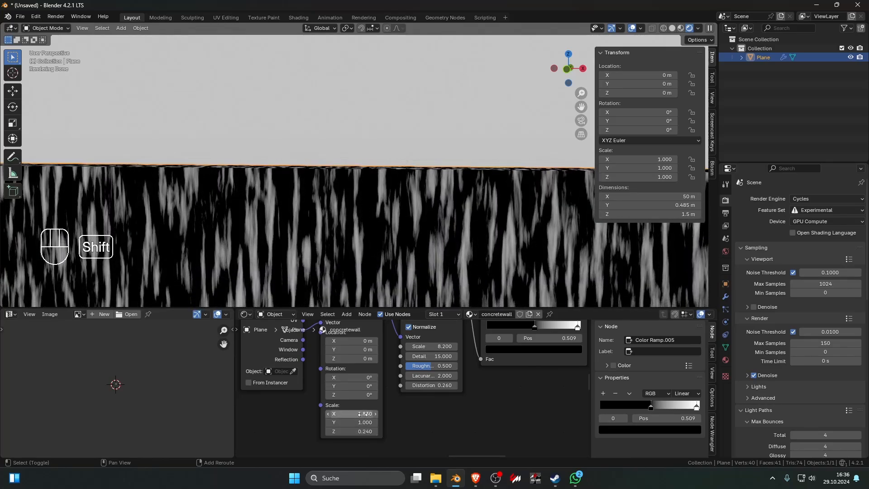
left_click(430, 346)
type("15")
key("Return")
- Preview the upper-edge Color Burn mix on the wall and spread the Ambient Occlusion Color Ramp's stops apart, with black at about 0.74
scroll(442, 350, "down", 10)
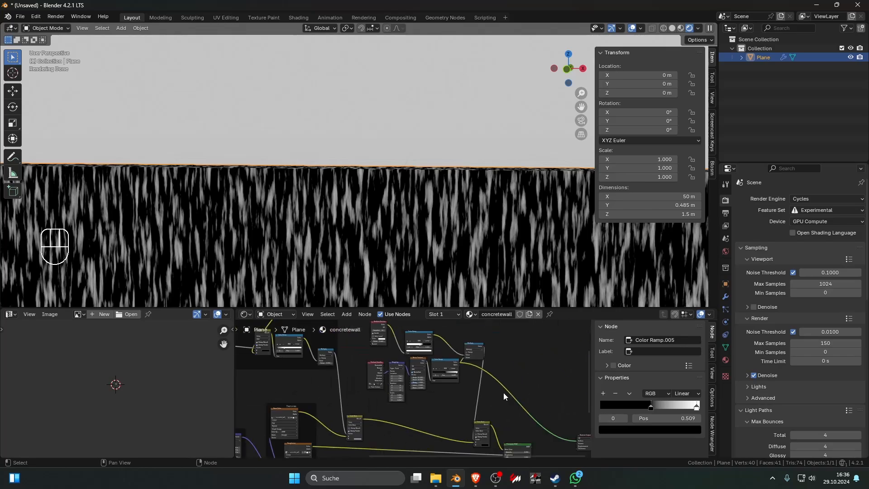
middle_click_drag(503, 392, 445, 408)
scroll(411, 414, "up", 3)
left_click(402, 420, "ctrl+shift")
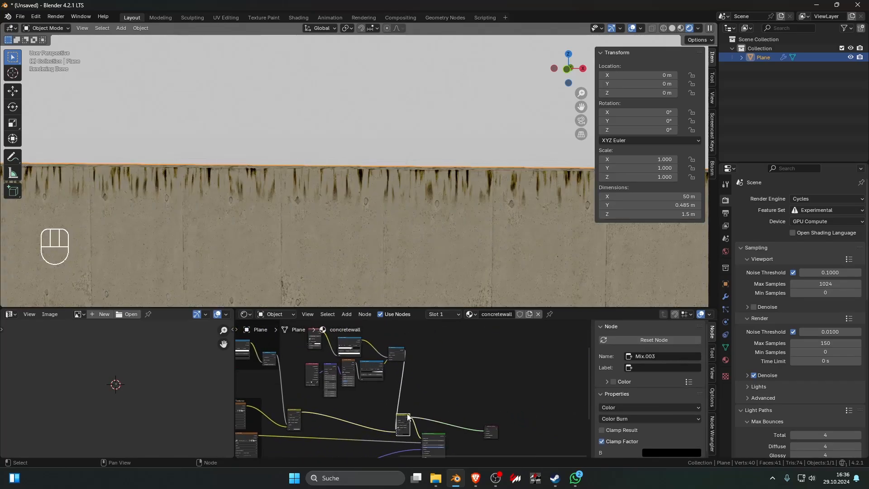
scroll(343, 364, "up", 6)
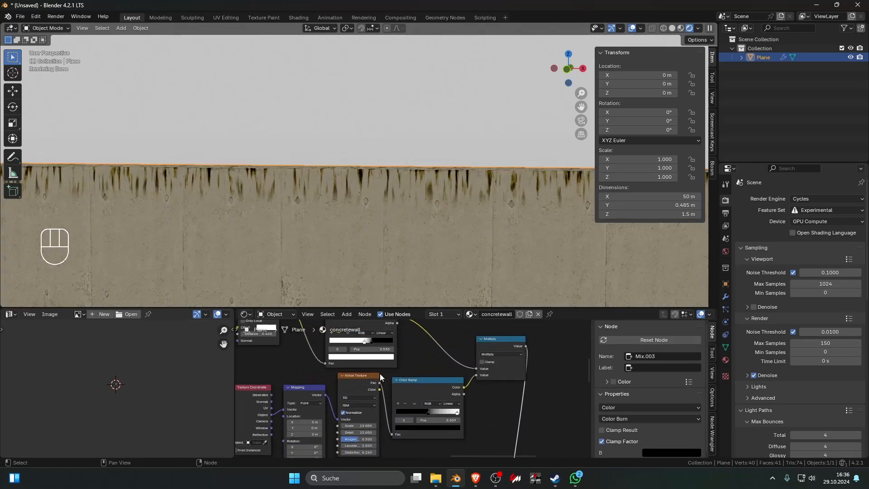
mouse_move(373, 341)
left_mouse_down()
mouse_move(388, 340)
mouse_move(345, 344)
mouse_move(379, 340)
mouse_move(371, 340)
left_mouse_up()
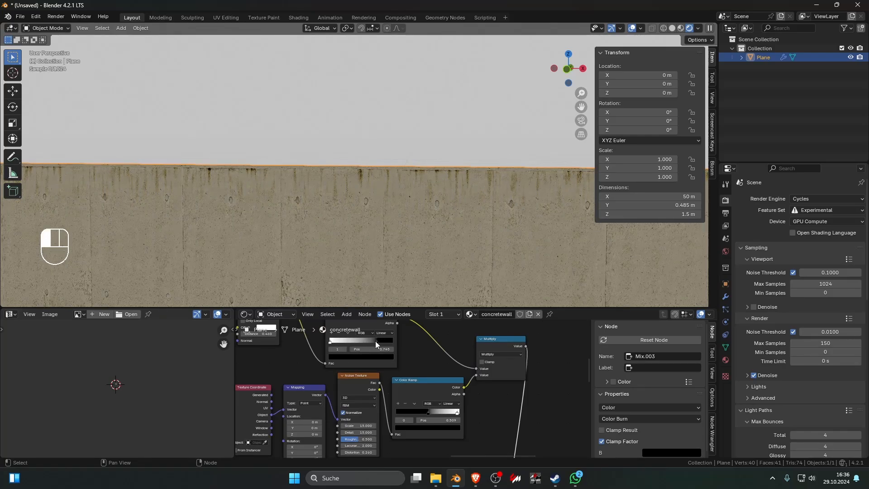
- Try a light cyan as the upper-edge Color Burn node's B color
scroll(391, 354, "down", 8)
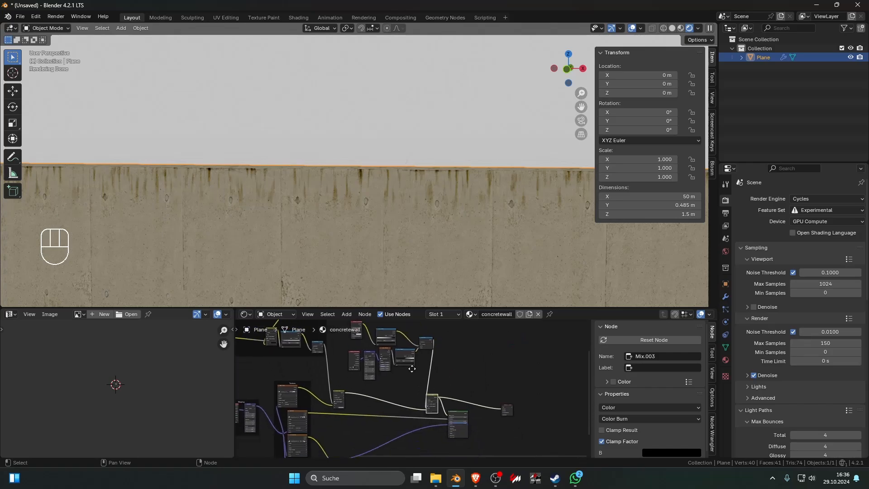
middle_click_drag(502, 408, 417, 387)
scroll(413, 386, "up", 9)
left_click(392, 382)
left_click_drag(461, 296, 459, 242)
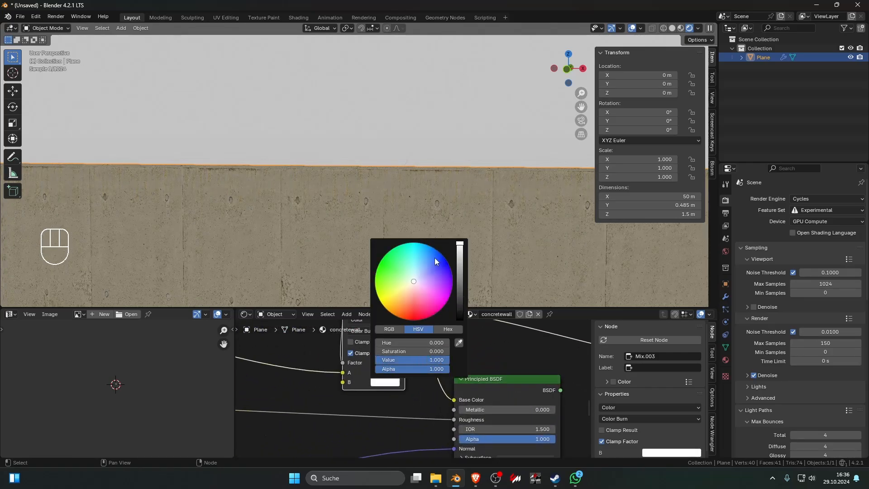
left_click_drag(423, 265, 417, 271)
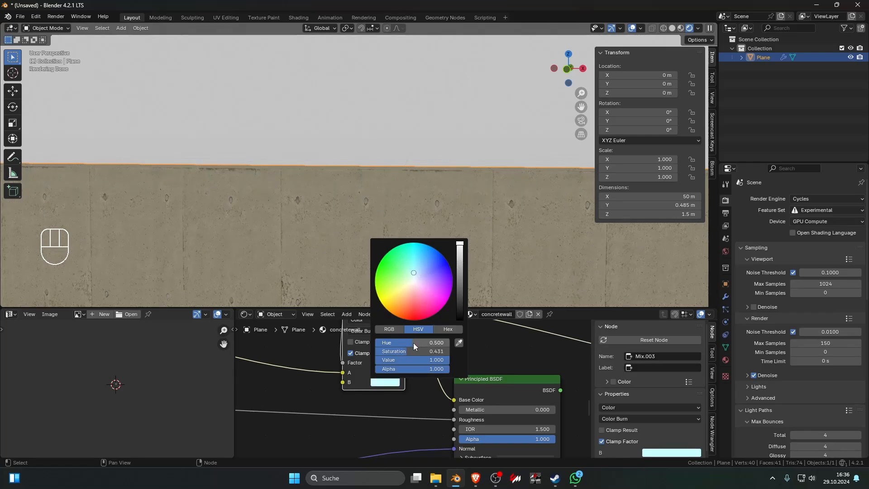
- Try Soft Light on the upper-edge mix node, then set its blending mode to Linear Light
middle_click_drag(341, 396, 360, 449)
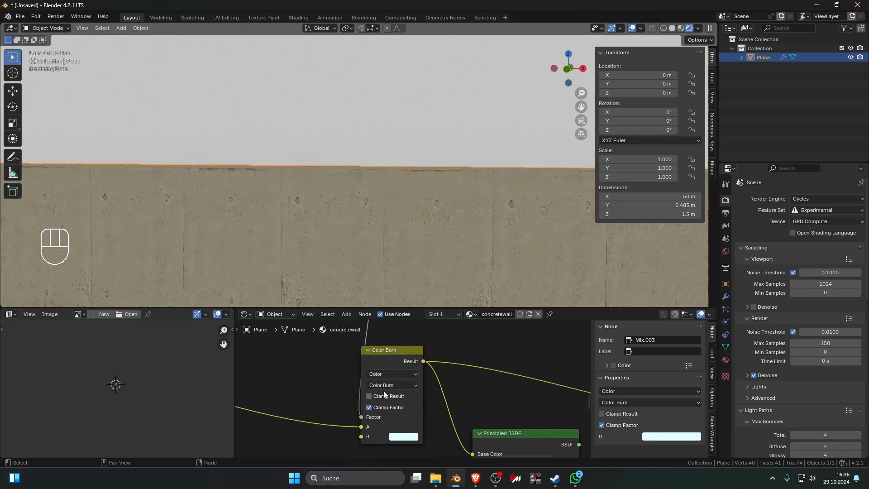
left_click(389, 383)
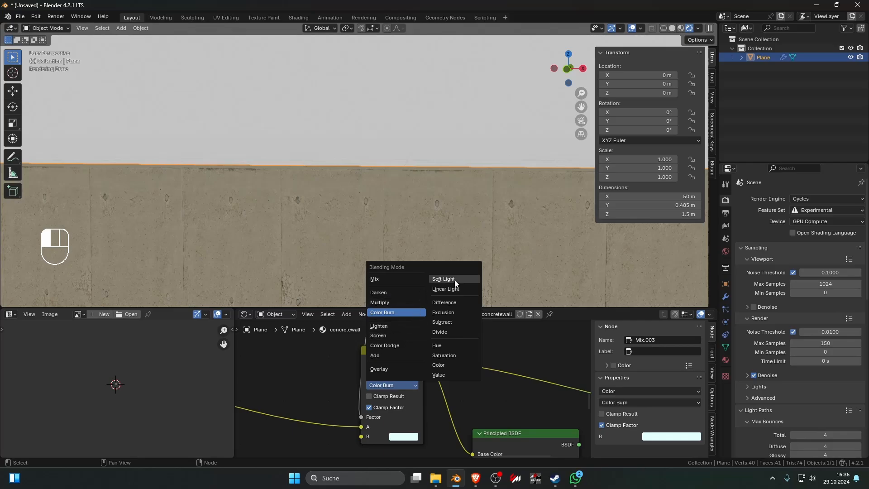
left_click(463, 279)
left_click(400, 385)
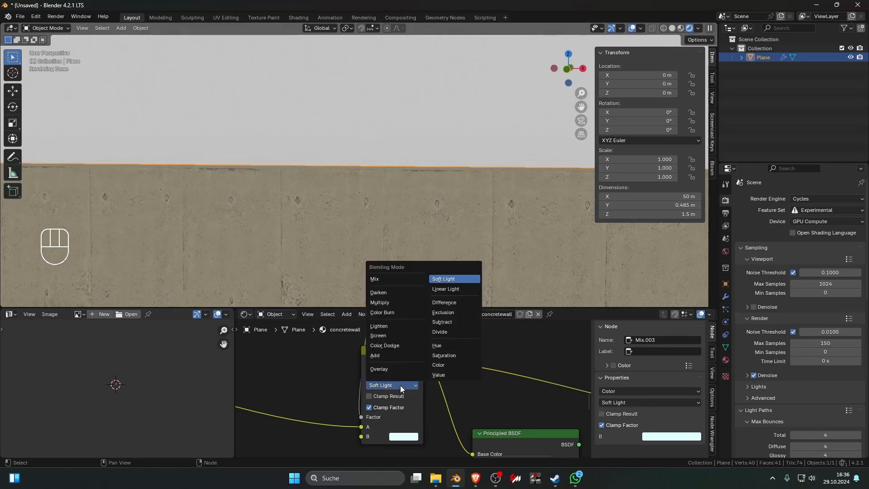
left_click(460, 287)
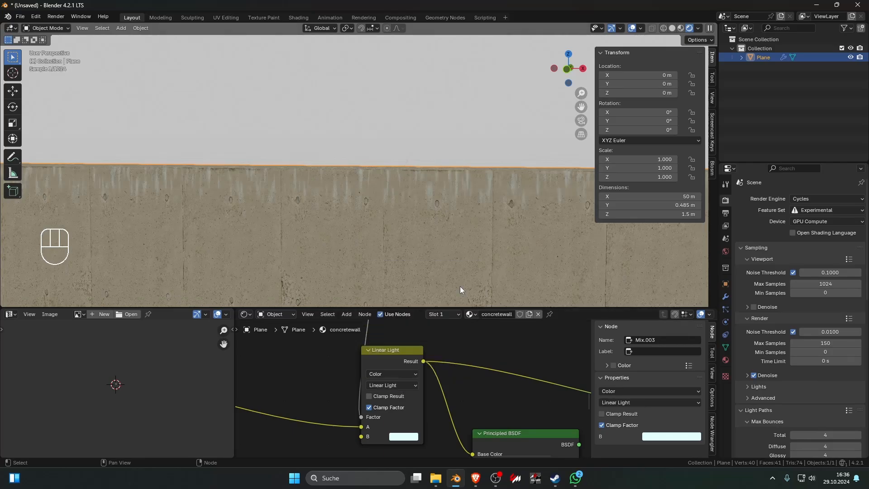
left_click(399, 387)
- Set the Linear Light node's B color to a neutral gray with saturation 0 and value 0.324
left_click(401, 431)
left_click(402, 435)
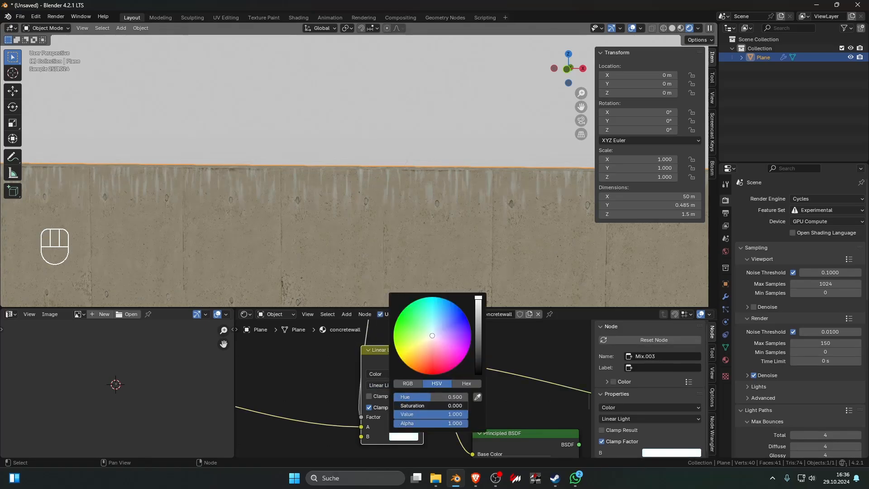
left_click_drag(476, 309, 477, 326)
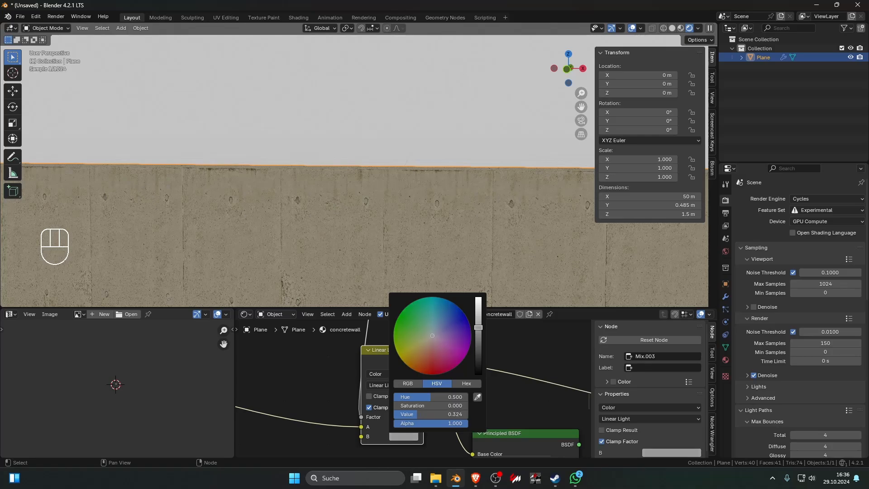
- Examine the dirt streaks along the whole wall and close up at its upper edge
scroll(469, 251, "down", 7)
left_click(461, 259)
middle_click_drag(460, 259, 383, 242)
left_click(383, 239)
scroll(436, 249, "down", 4)
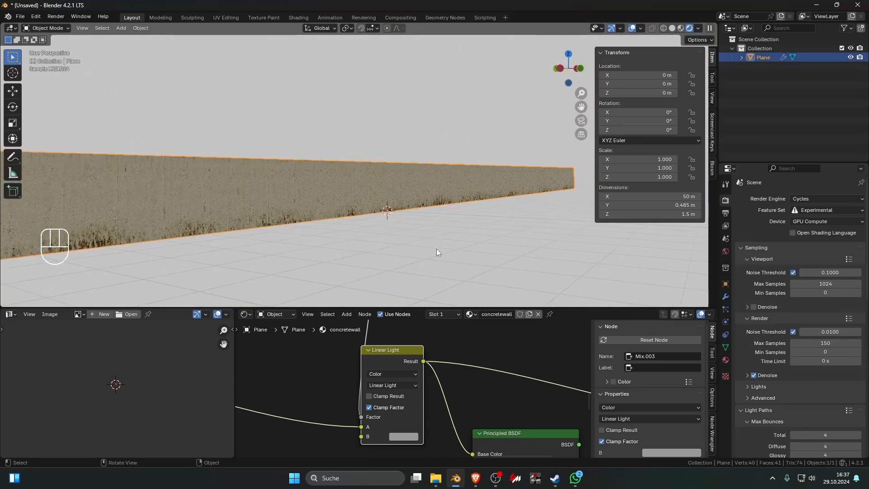
left_click(438, 249)
middle_click_drag(438, 249, 357, 238)
scroll(357, 238, "up", 5)
left_click(357, 238)
scroll(360, 239, "down", 5)
scroll(360, 238, "up", 3)
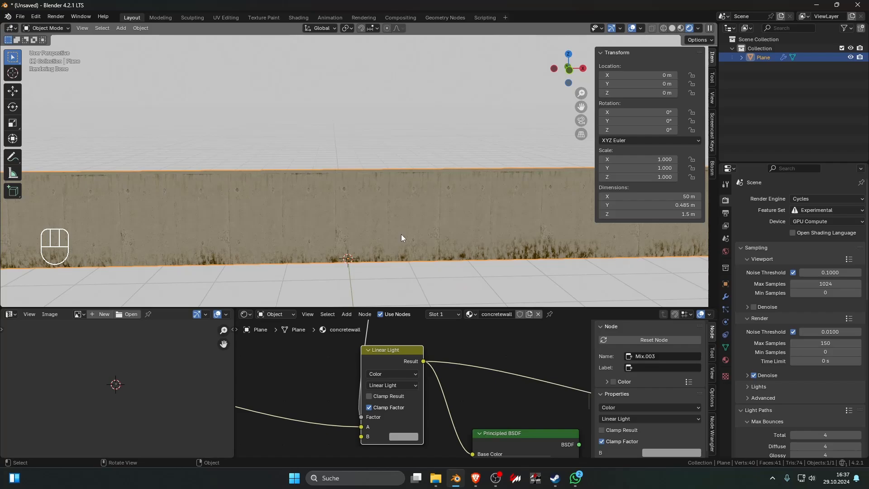
scroll(394, 204, "up", 4)
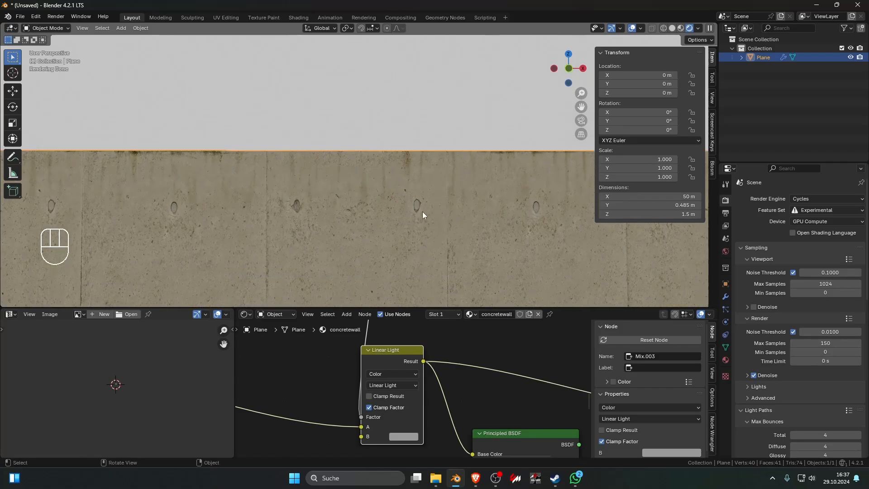
mouse_move(416, 228)
left_mouse_down()
mouse_move(420, 240)
mouse_move(416, 225)
left_mouse_up()
- Group the upper-edge mask nodes into a frame labelled "Top grunge"
scroll(435, 384, "down", 6)
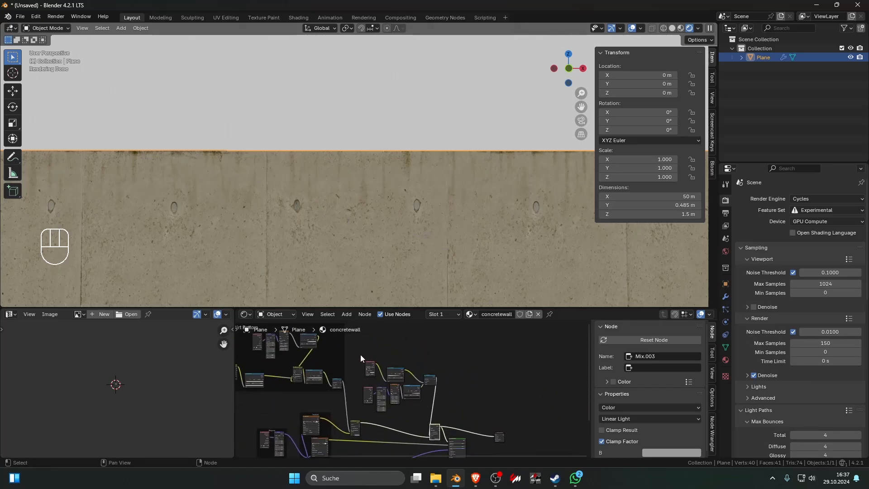
left_click_drag(360, 354, 444, 410)
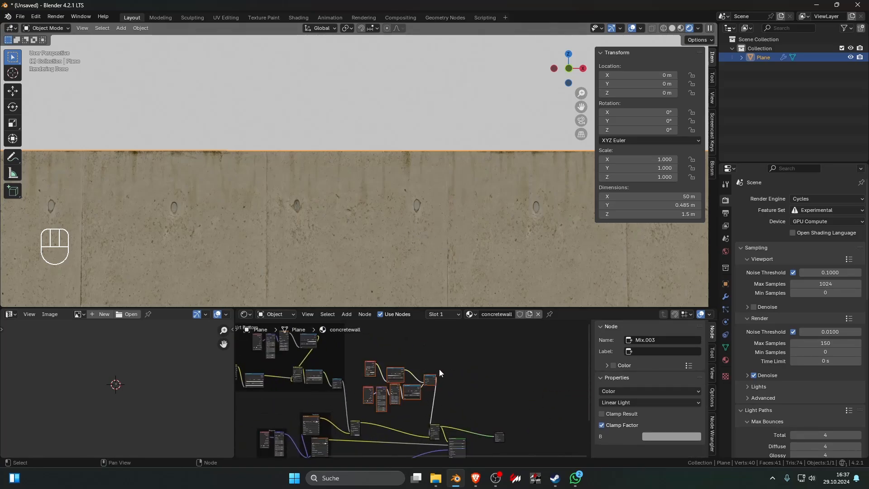
key("ctrl+j")
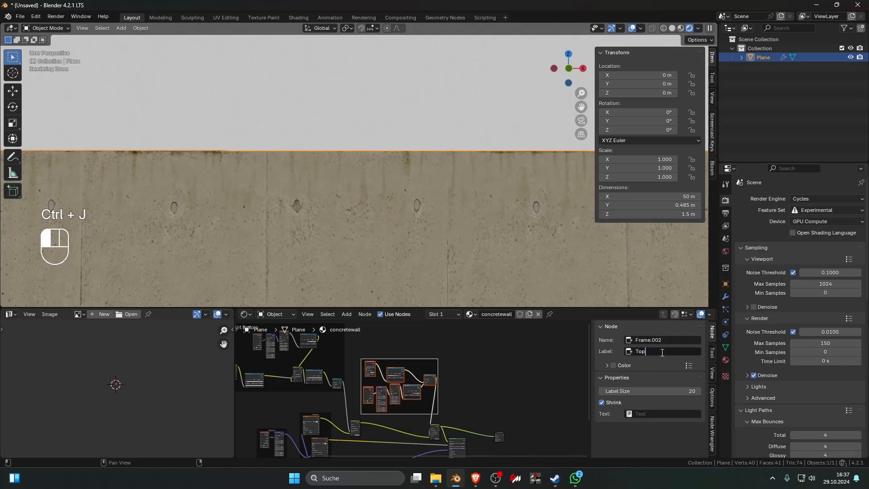
left_click(519, 368)
middle_click_drag(519, 368, 531, 394)
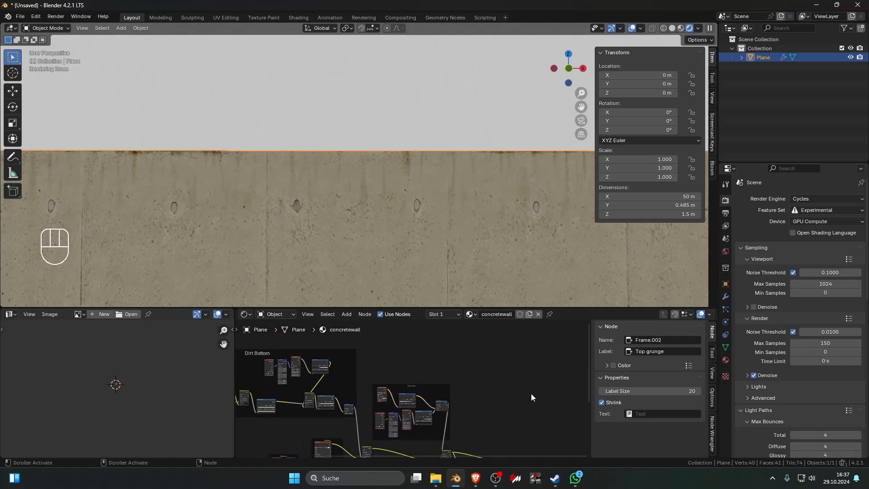
- Move the Top grunge frame up beside the Dirt Bottom frame and enlarge its label
left_click_drag(425, 385, 425, 353)
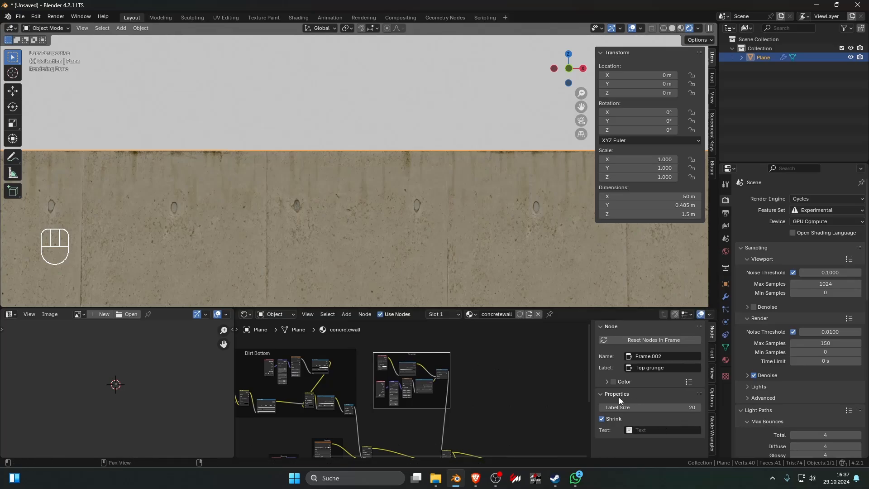
left_click_drag(649, 407, 693, 407)
left_click(428, 363)
- Duplicate the Principled BSDF into the empty space below and reconnect the original shader to the Material Output
scroll(429, 385, "down", 4)
middle_click_drag(429, 397, 418, 375)
left_click_drag(480, 424, 408, 376)
middle_click_drag(408, 401, 407, 378)
scroll(414, 375, "up", 3)
left_click(424, 365)
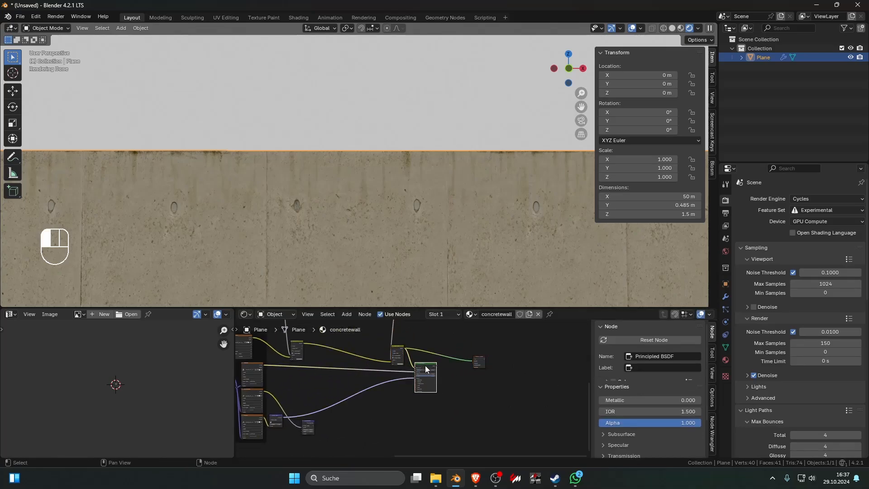
scroll(423, 365, "down", 5)
key("shift+d")
left_click(440, 426)
left_click(421, 363, "ctrl+shift")
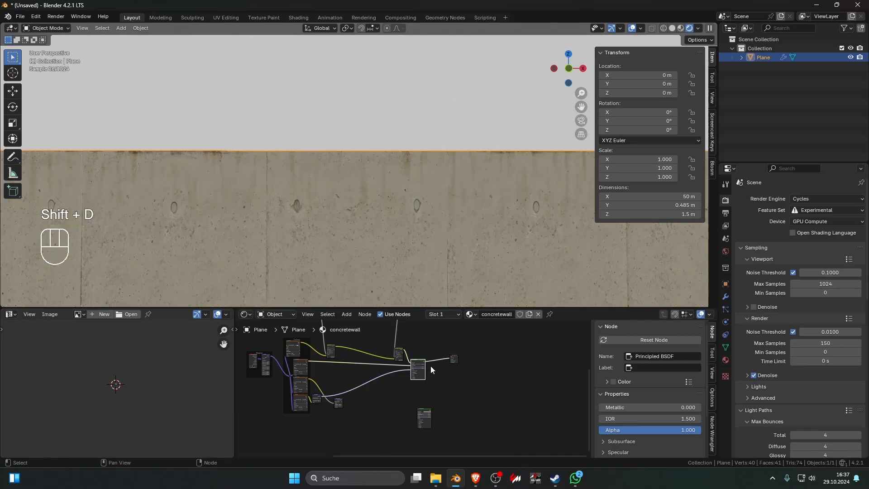
- Reposition the duplicated Principled BSDF in the empty area beneath the concrete wall's shader
left_click(439, 398)
scroll(430, 417, "up", 1)
middle_click_drag(430, 418, 432, 382)
left_click_drag(427, 374, 421, 384)
- Switch to the browser, close the Concrete Wall 008 tab and bring up the Poly Haven wall textures page
key("alt+Tab")
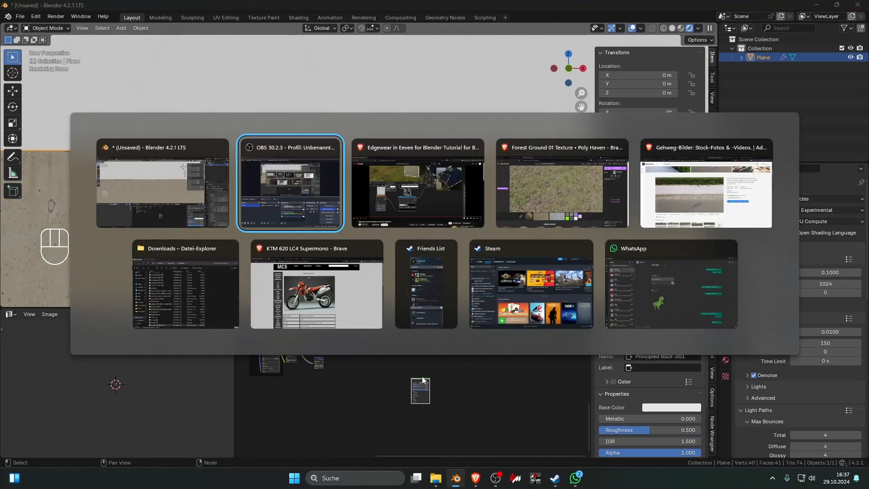
key("alt+Tab")
key("alt+Tab")
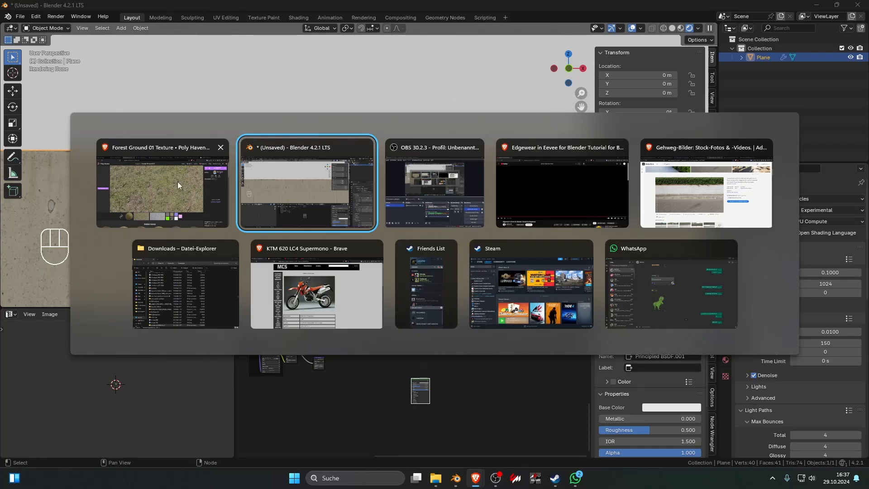
left_click(709, 223)
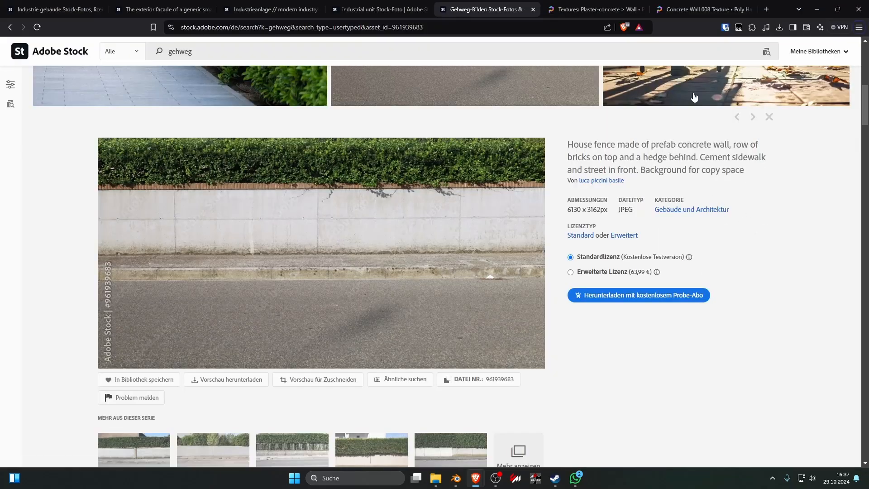
left_click(710, 5)
middle_click(708, 4)
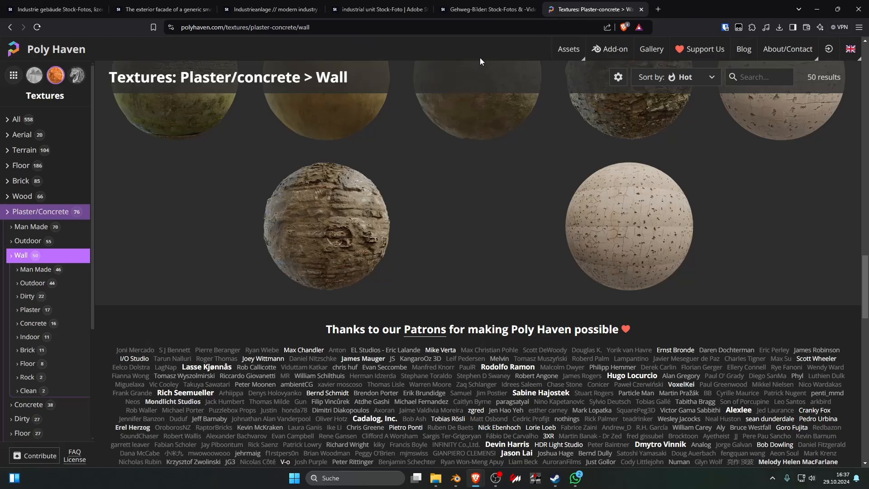
- Search the Poly Haven wall textures for "moss" and open White Plaster Rough 02
scroll(557, 62, "up", 2)
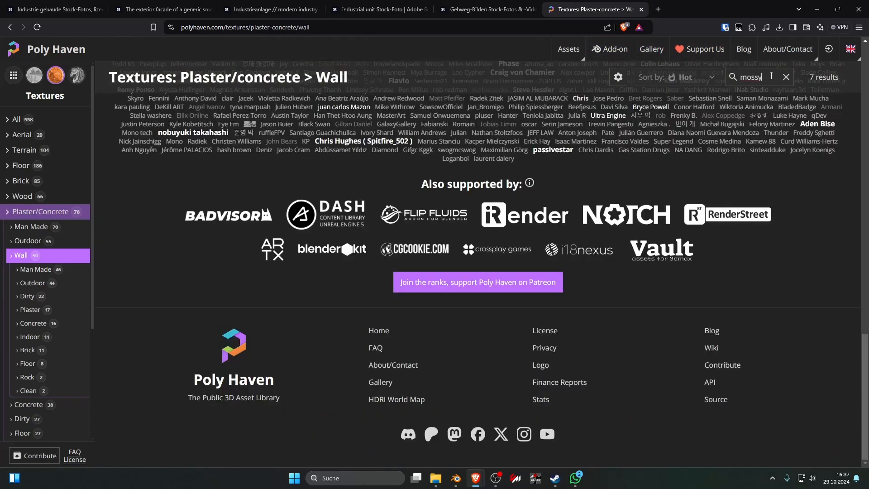
scroll(615, 191, "up", 15)
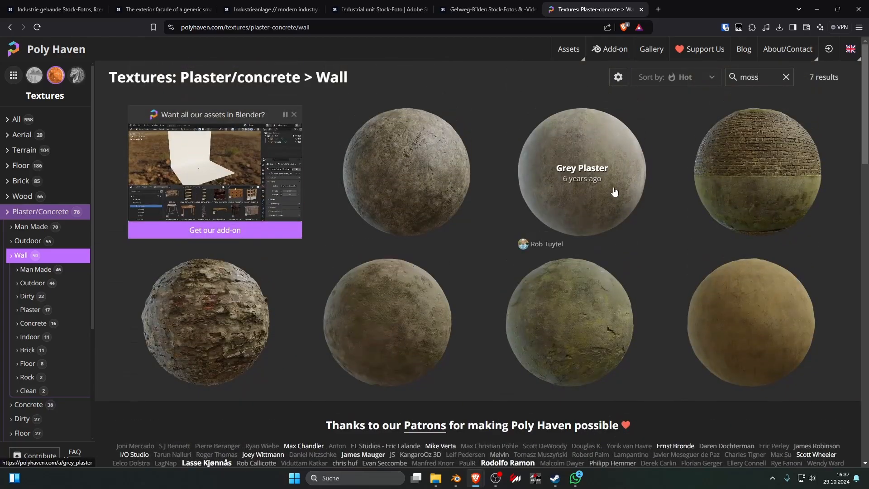
left_click(576, 298)
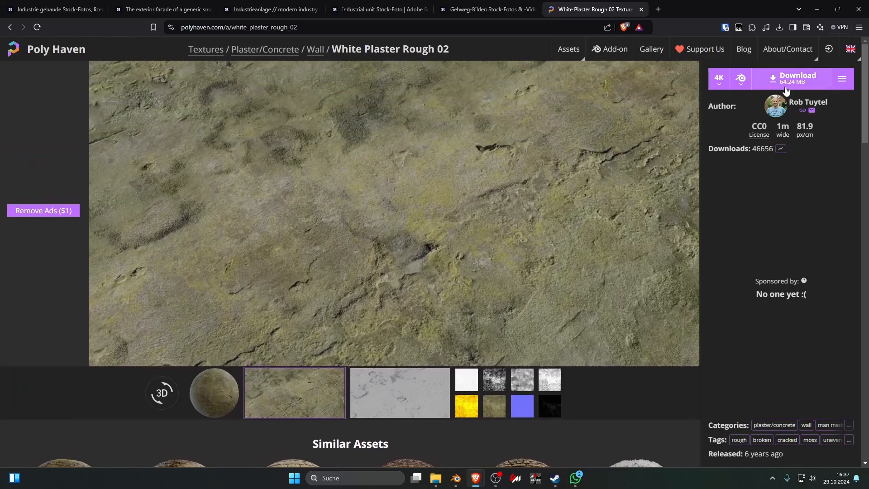
- Download the White Plaster Rough 02 texture as a 4K Blend package and check the download's progress
left_click(785, 86)
left_click(374, 229)
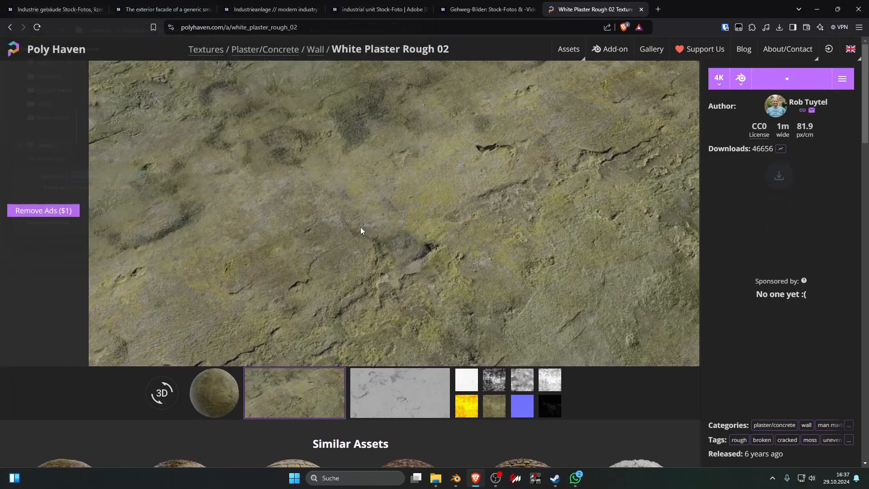
mouse_move(796, 49)
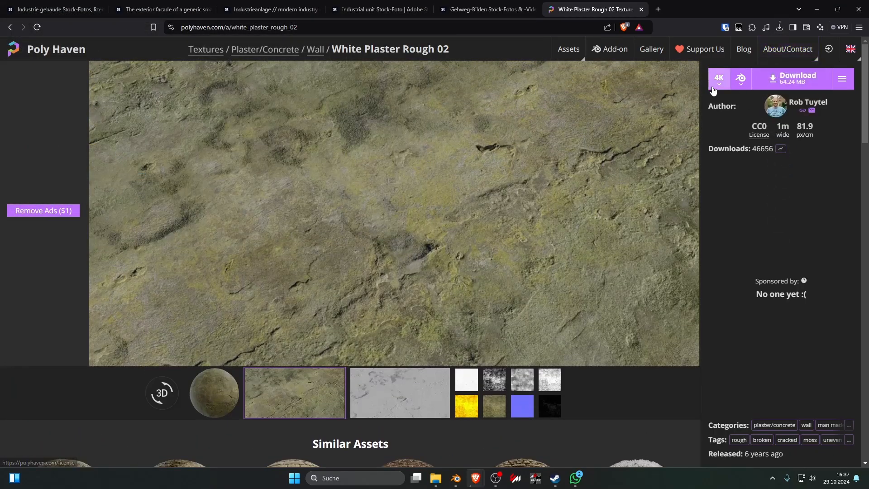
left_click(778, 27)
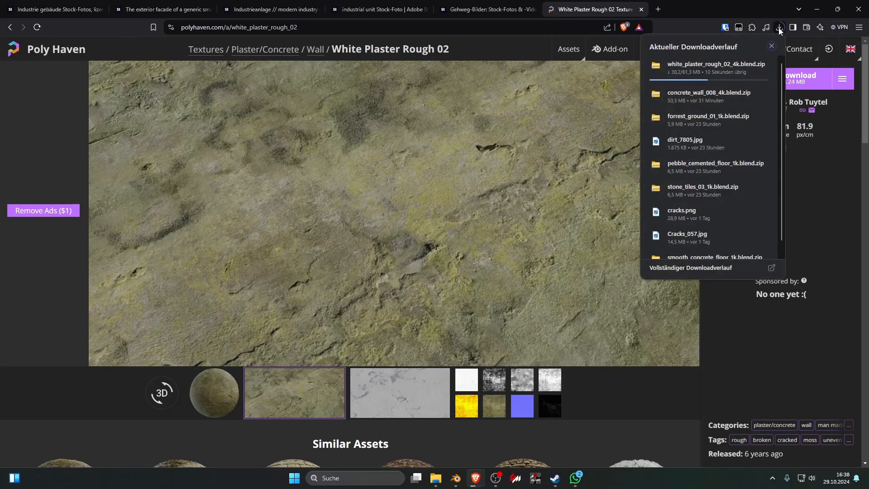
left_click(779, 29)
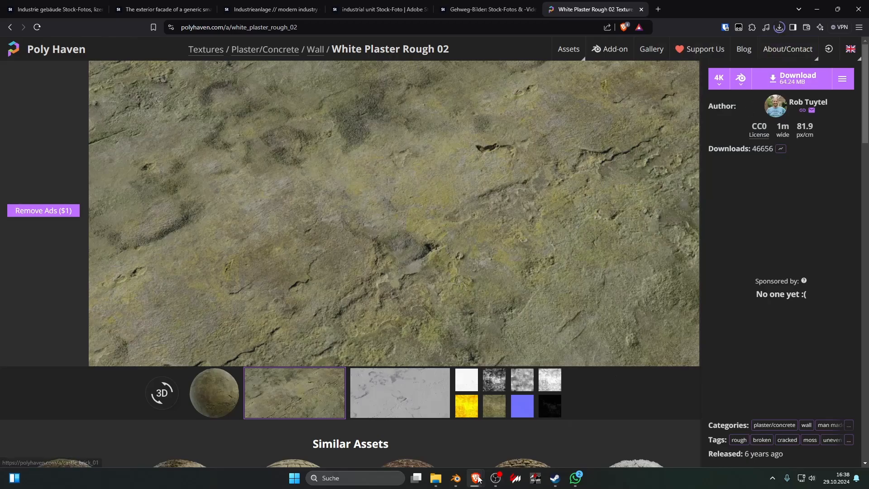
- Close the browser window with the Edgewear tutorial and return to the White Plaster Rough 02 page
mouse_move(478, 479)
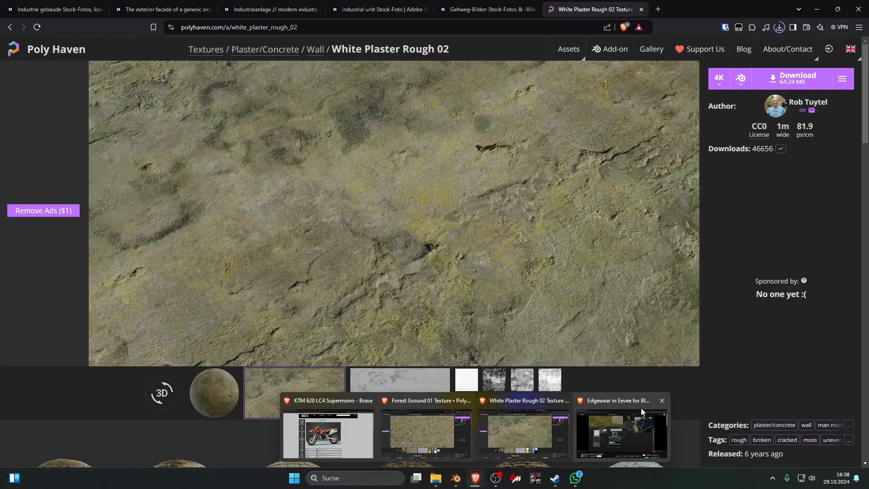
left_click(662, 400)
left_click(584, 425)
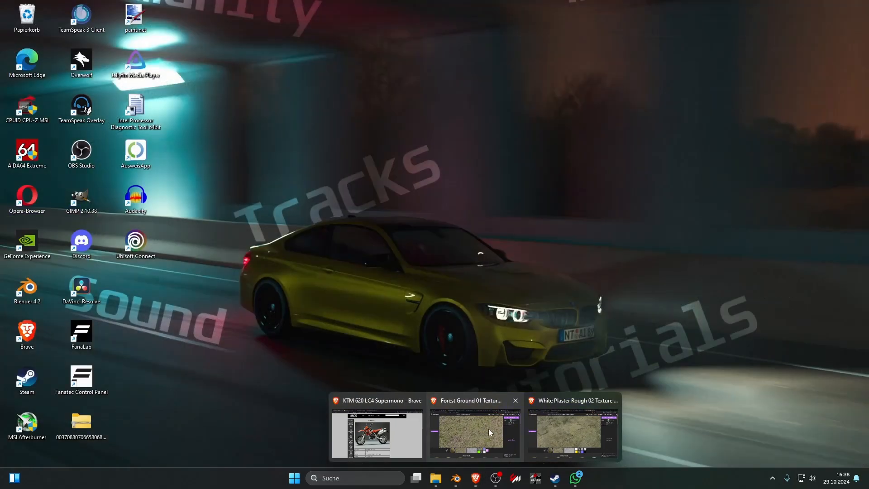
left_click(405, 430)
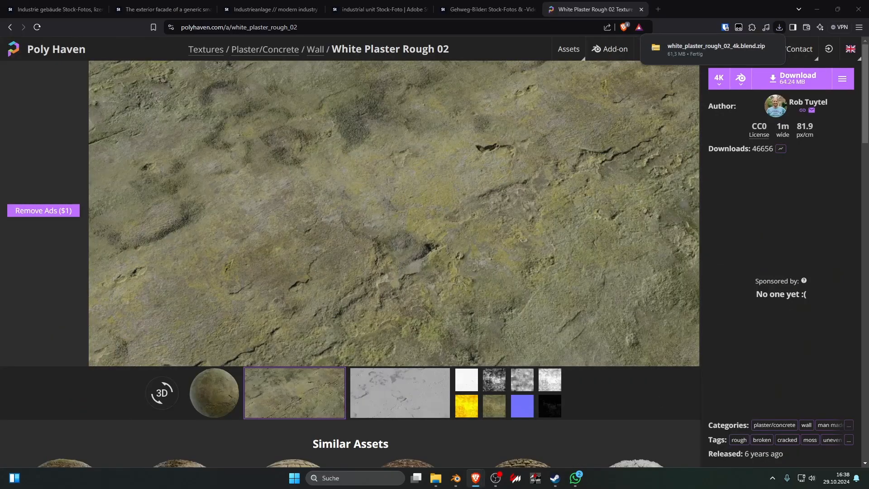
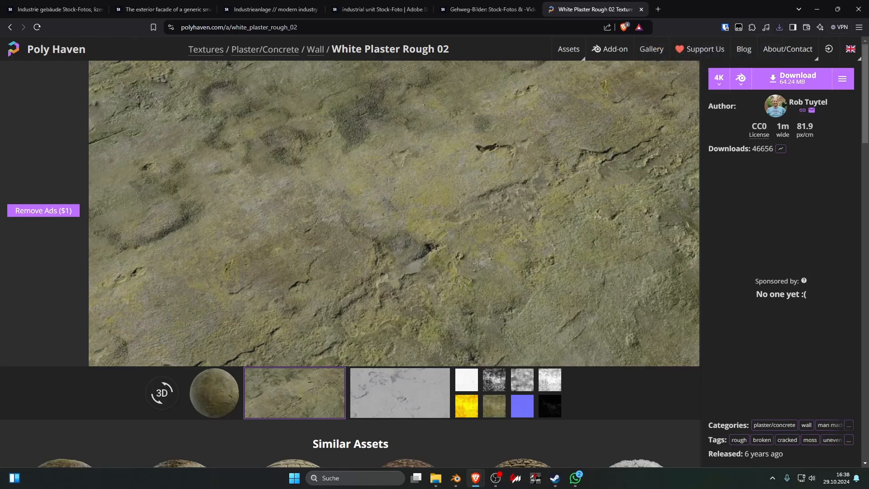
- Extract the downloaded white_plaster_rough_02_4k.blend archive into its own folder in Downloads, then put the file window away
left_click(774, 30)
left_click(745, 68)
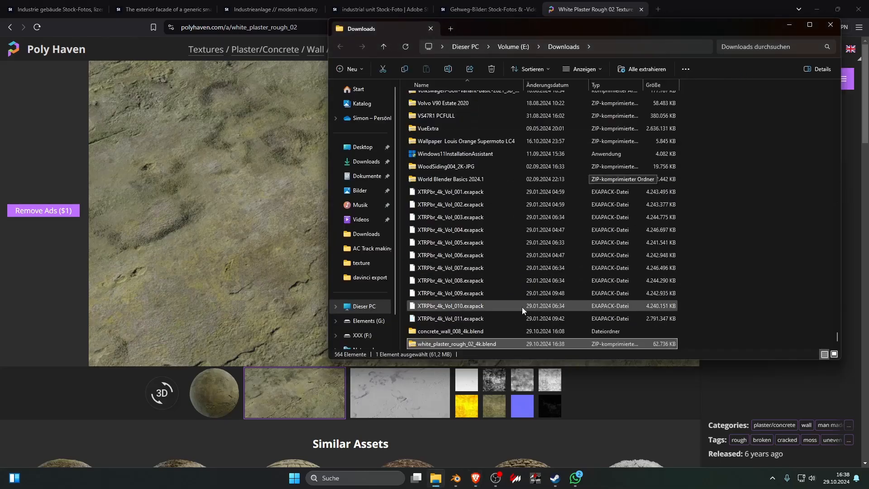
right_click(504, 346)
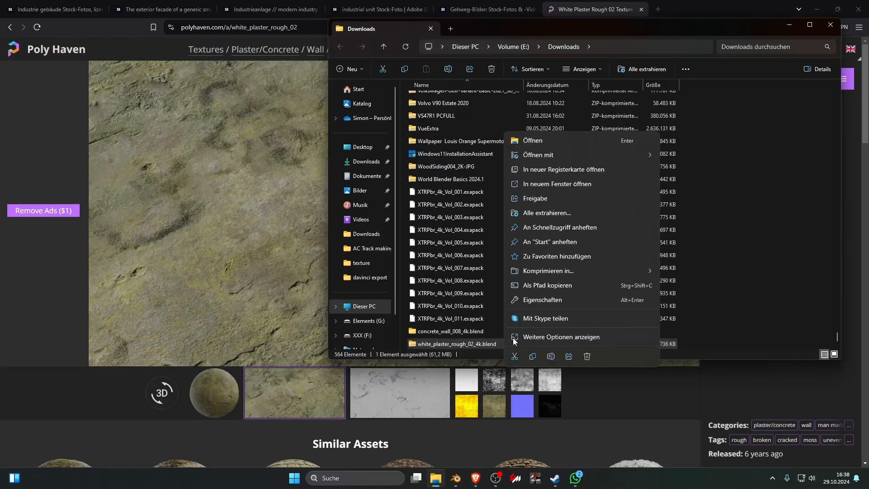
left_click(569, 337)
mouse_move(549, 197)
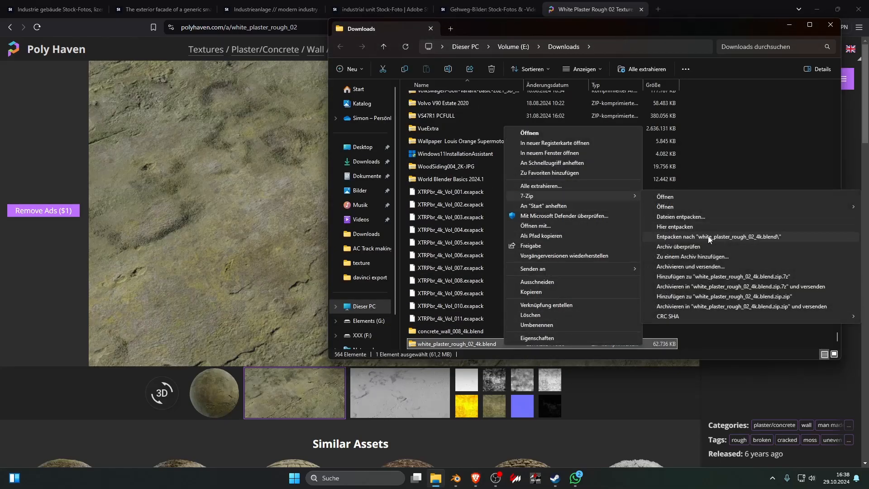
left_click(675, 236)
left_click(789, 25)
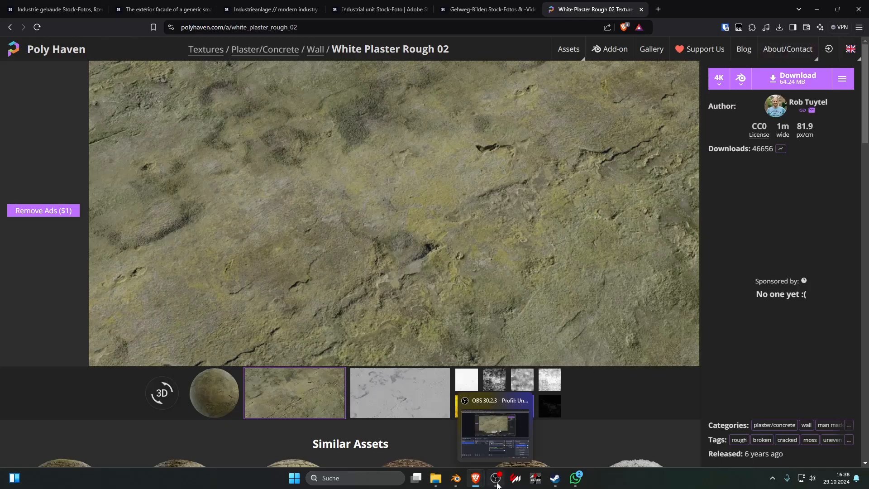
- Switch to Blender and build a Principled Texture Setup on the duplicated Principled BSDF from all four white_plaster_rough_02 textures
left_click(456, 476)
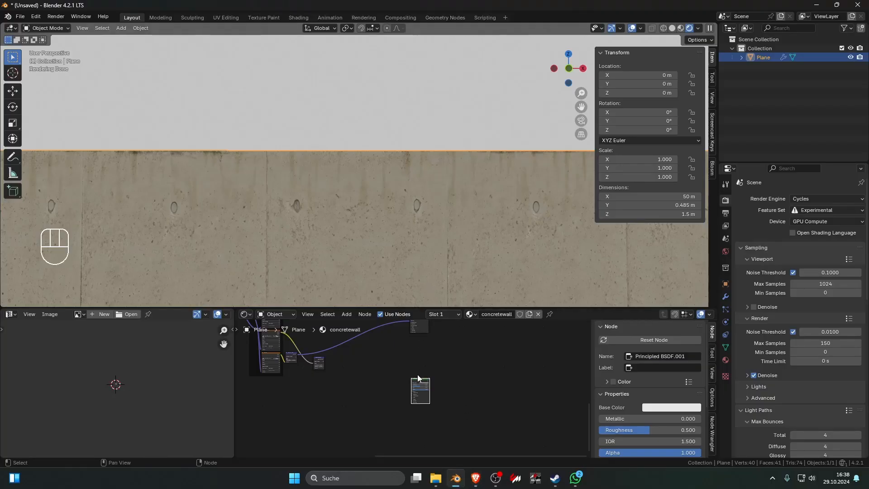
key("ctrl+space")
key("KP_Decimal")
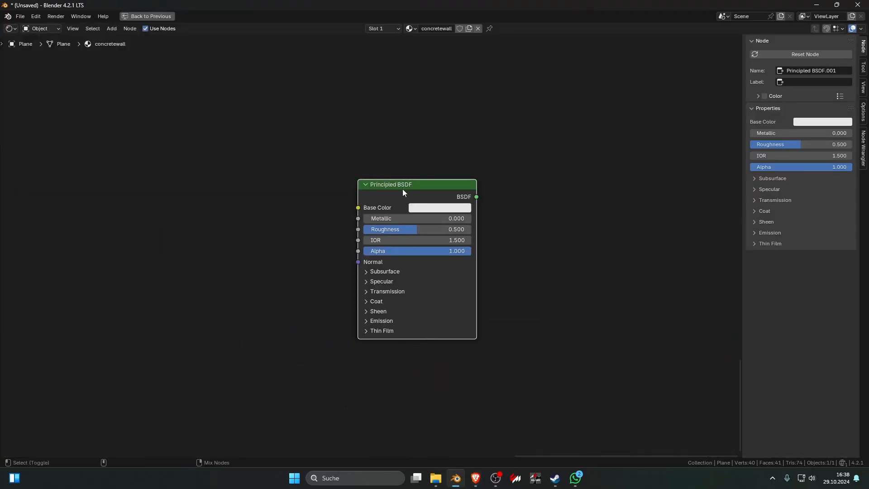
key("ctrl+shift+t")
left_click(336, 141)
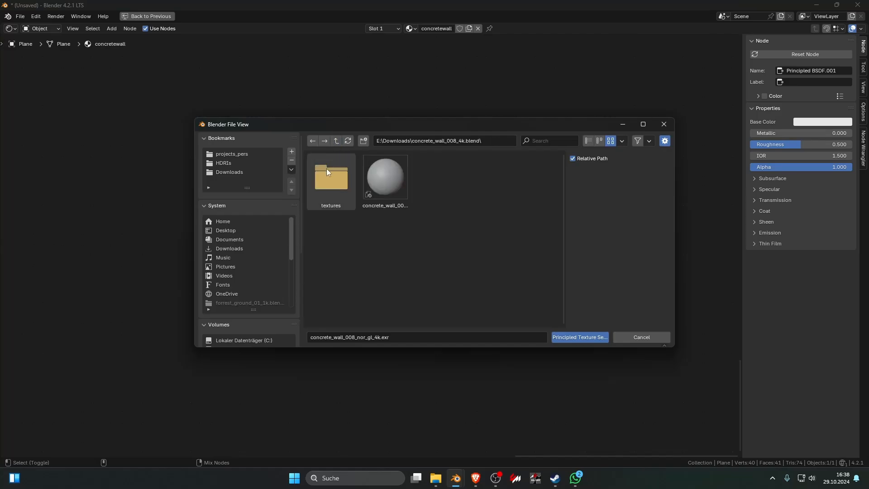
left_click(335, 142)
double_click(325, 175)
double_click(327, 177)
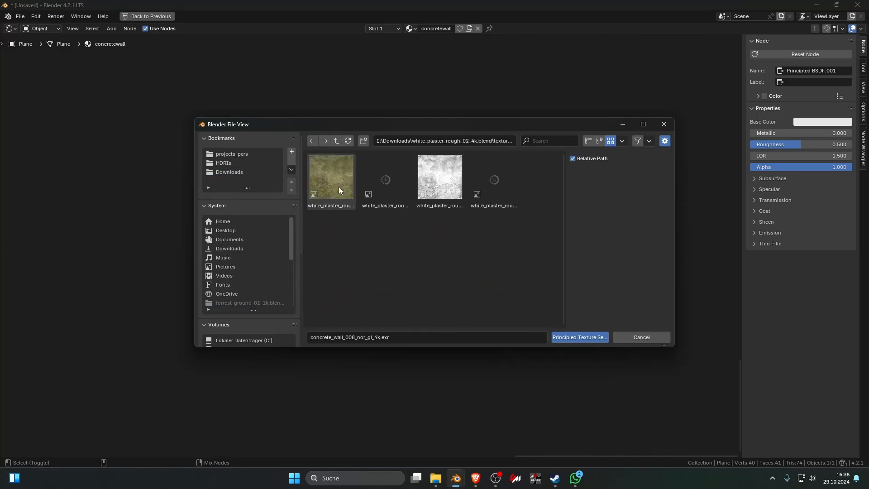
left_click_drag(538, 261, 331, 195)
left_click(561, 337)
scroll(462, 283, "down", 5)
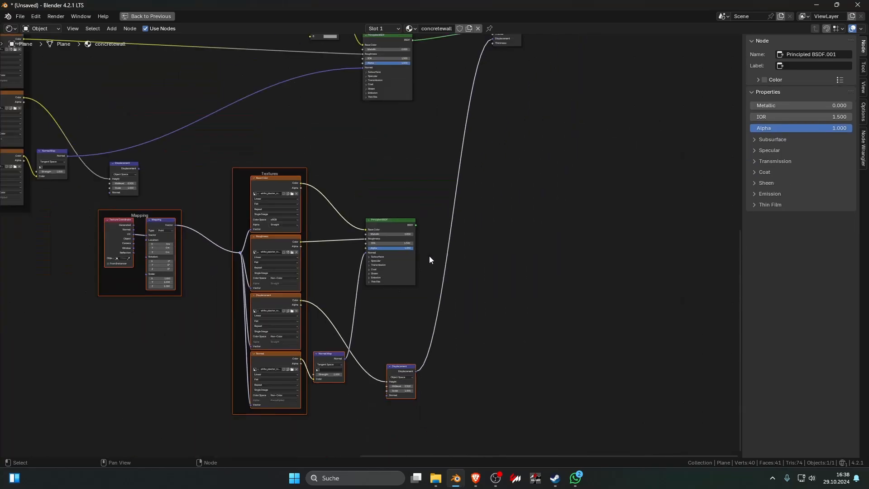
- Disconnect the plaster Displacement node from the Material Output and preview the plaster shader on the wall
scroll(425, 258, "up", 4)
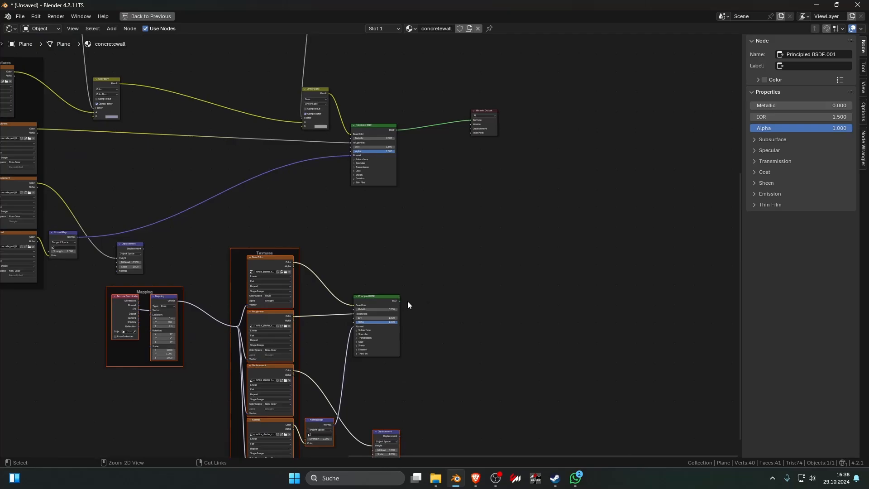
left_click(407, 300)
key("ctrl+space")
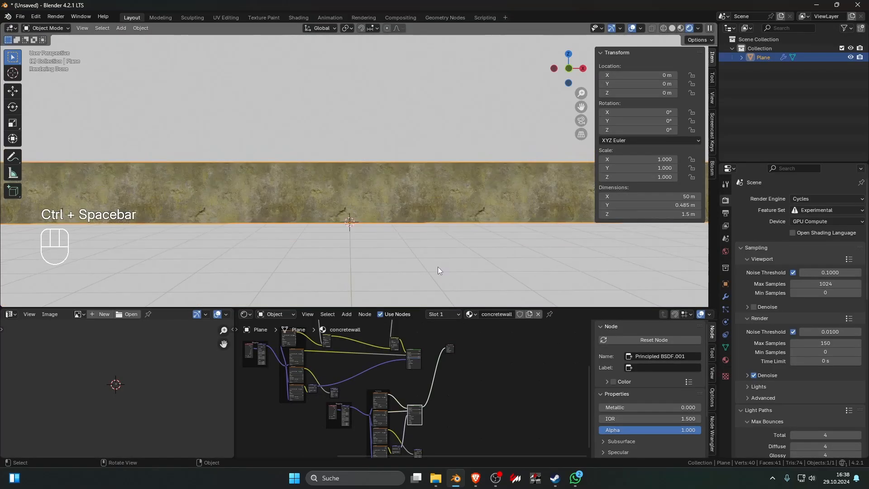
left_click(438, 267)
scroll(451, 266, "up", 2)
scroll(439, 375, "up", 2)
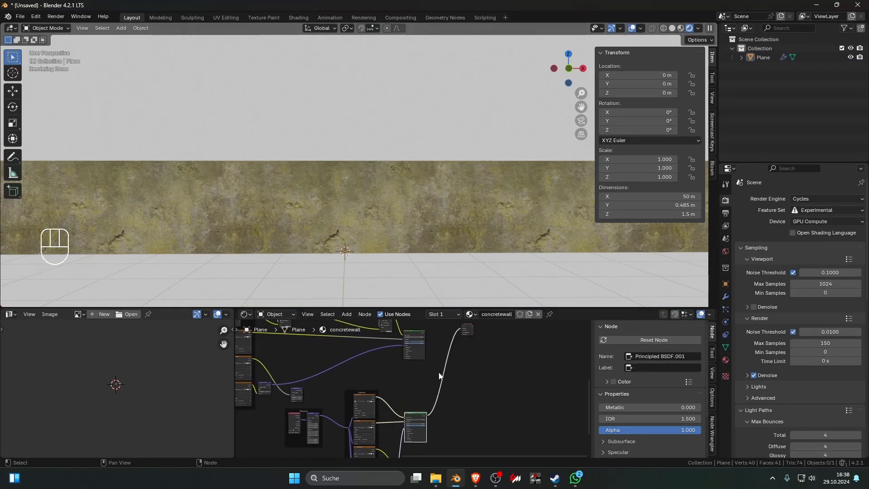
- Move the complete plaster shader node setup farther below the concrete wall's shader
scroll(423, 377, "down", 4)
middle_click_drag(416, 411, 417, 381)
left_click_drag(454, 433, 320, 367)
left_click_drag(412, 376, 410, 405)
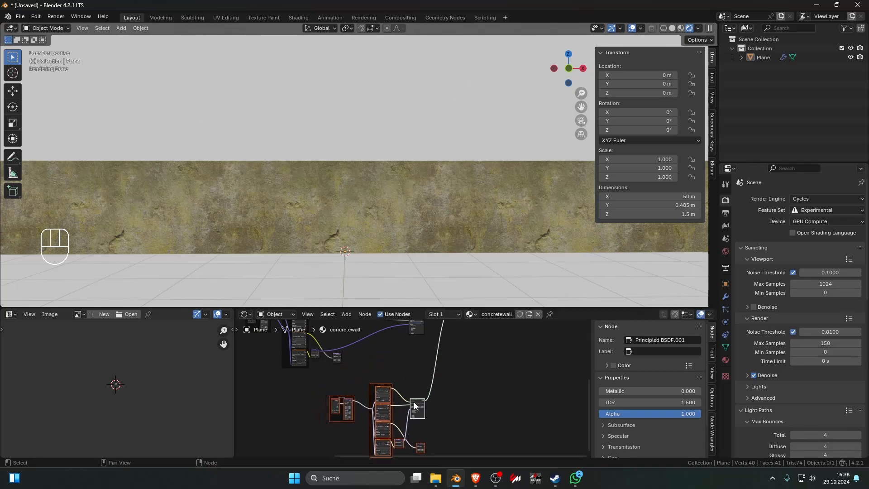
- Preview the concrete wall's Displacement texture directly on the wall and examine its detail up close
middle_click_drag(448, 356, 418, 434)
scroll(418, 434, "up", 1)
scroll(418, 416, "up", 1)
left_click(430, 379)
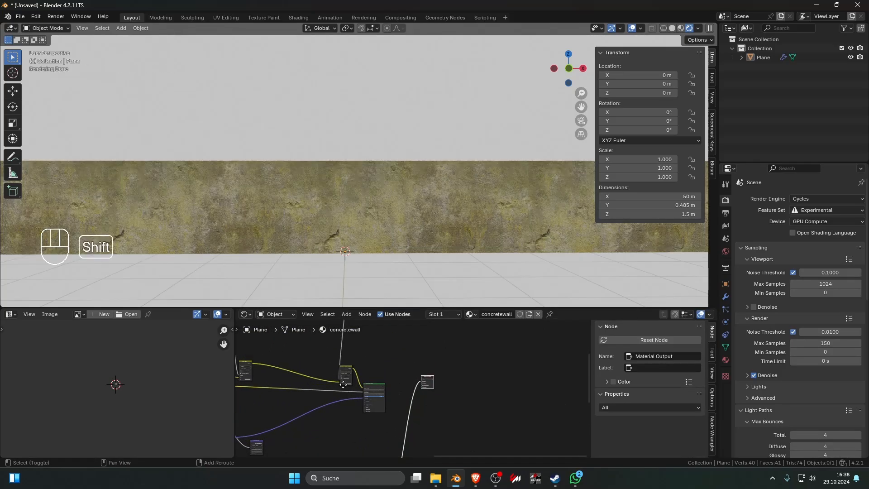
middle_click_drag(238, 386, 407, 367, "shift")
scroll(406, 367, "up", 2)
left_click(376, 419, "ctrl+shift")
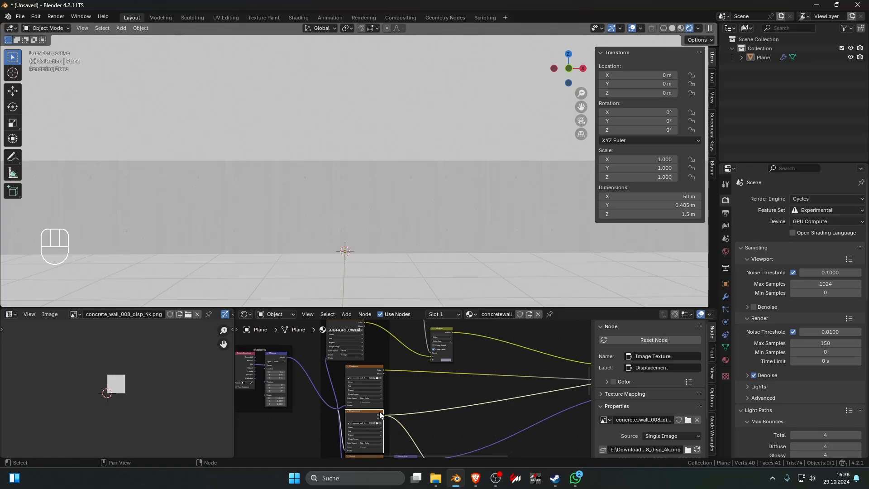
scroll(433, 252, "up", 5)
scroll(304, 227, "down", 1)
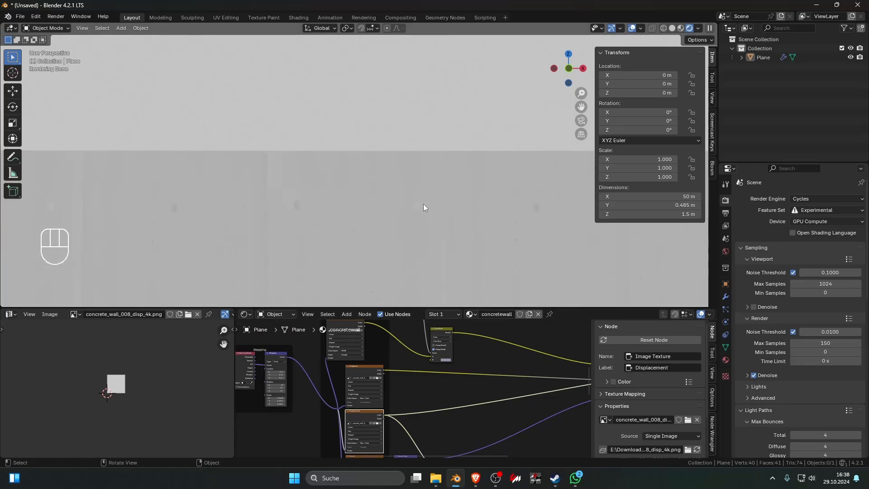
scroll(414, 388, "down", 6)
- Add a Color Ramp above the concrete shader, feed it the Displacement texture's colour and preview its output
middle_click_drag(535, 363, 420, 363, "shift")
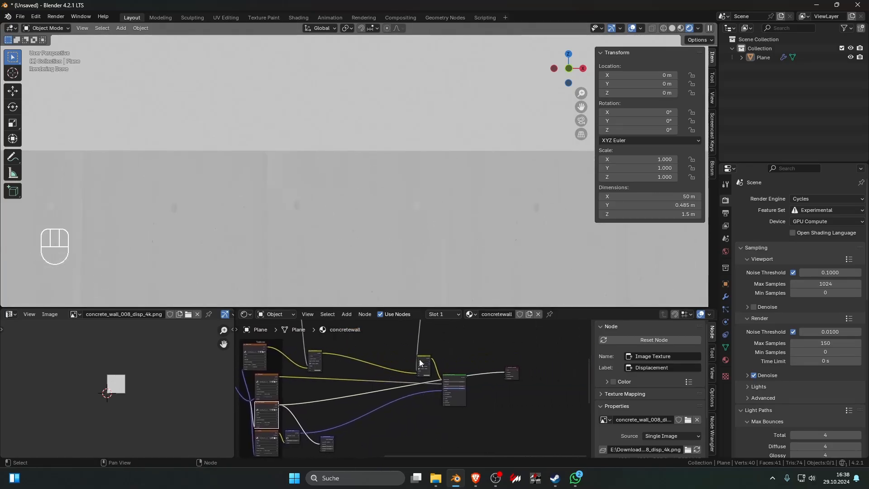
key("shift+a")
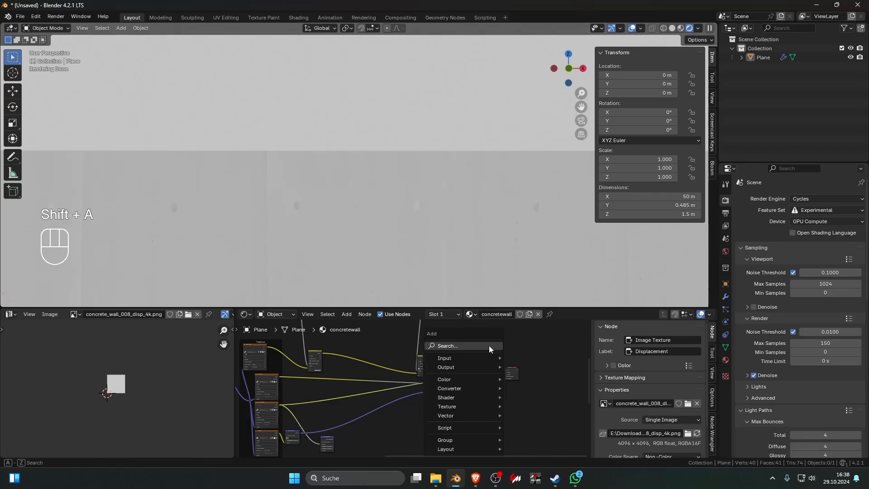
type("c")
key("Return")
left_click(480, 340)
left_click_drag(279, 405, 476, 356)
left_click(487, 344, "ctrl+shift")
- Adjust the Color Ramp into a high-contrast mask with the wall's joints and pores white on black
scroll(488, 344, "up", 5)
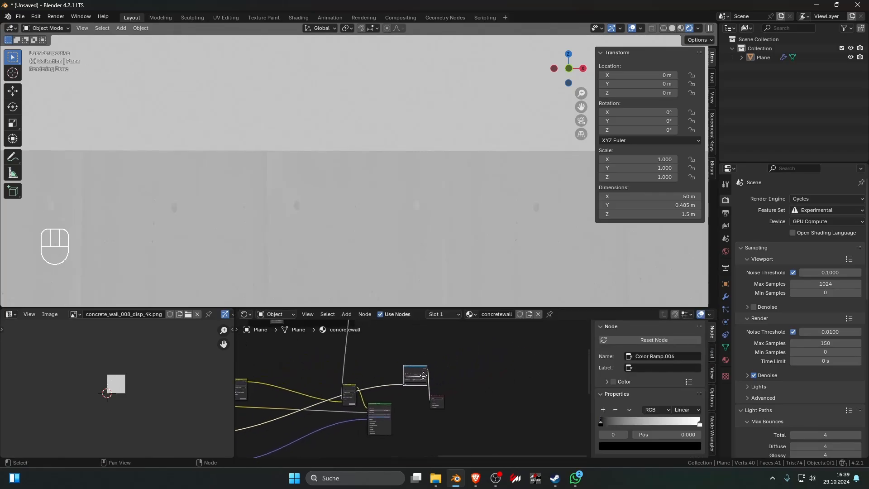
mouse_move(387, 351)
left_mouse_down()
mouse_move(351, 358)
mouse_move(403, 355)
mouse_move(387, 355)
left_mouse_up()
scroll(380, 272, "down", 2)
scroll(400, 356, "down", 3)
- Add a Mix Color node between the joint mask's Color Ramp and the Material Output
left_click_drag(457, 419, 489, 422)
key("shift+a")
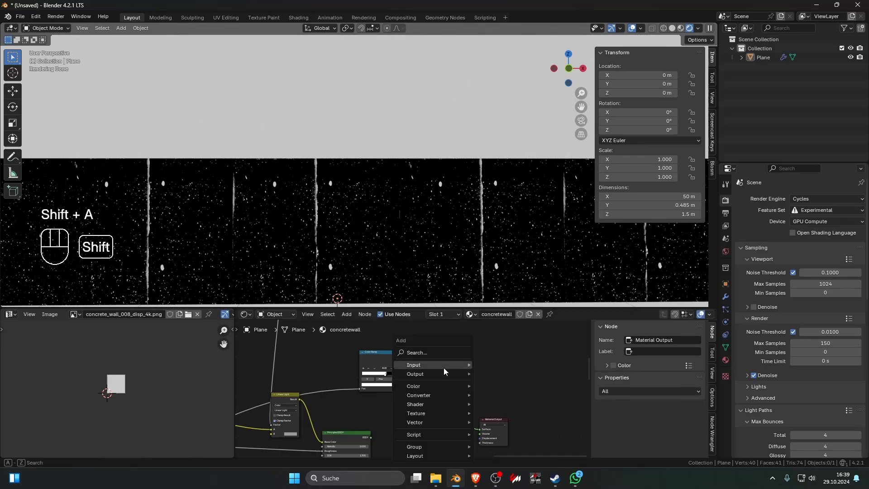
left_click(433, 353)
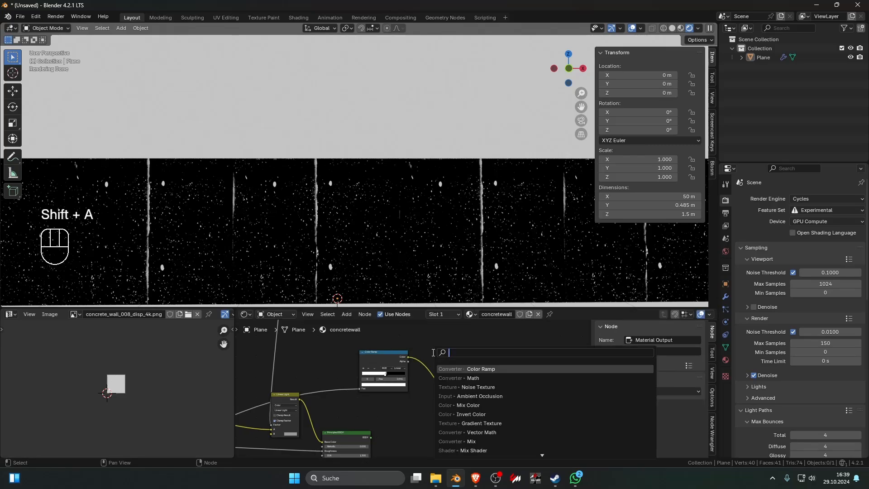
type("mix")
key("Return")
left_click(432, 359)
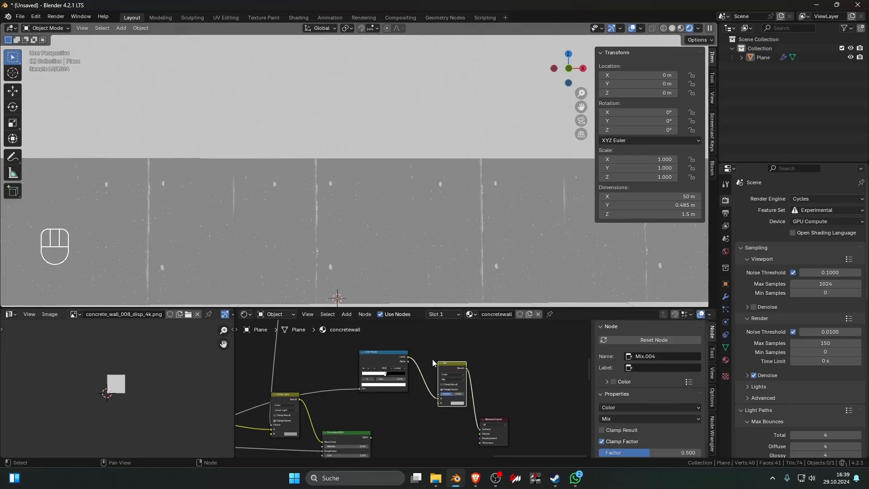
- Add a Noise Texture above the joint mask's Color Ramp, with its own Texture Coordinate and Mapping nodes
scroll(422, 365, "down", 2)
key("shift+a")
left_click(405, 347)
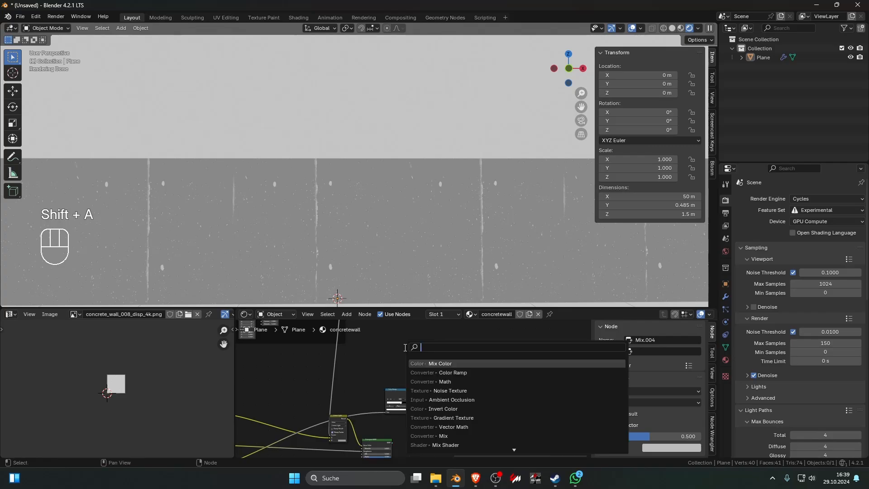
type("noise")
key("Return")
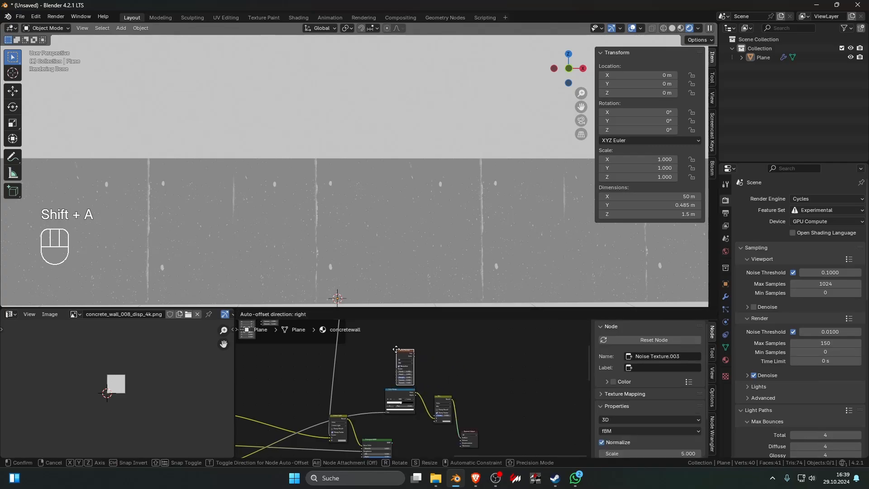
left_click(396, 349)
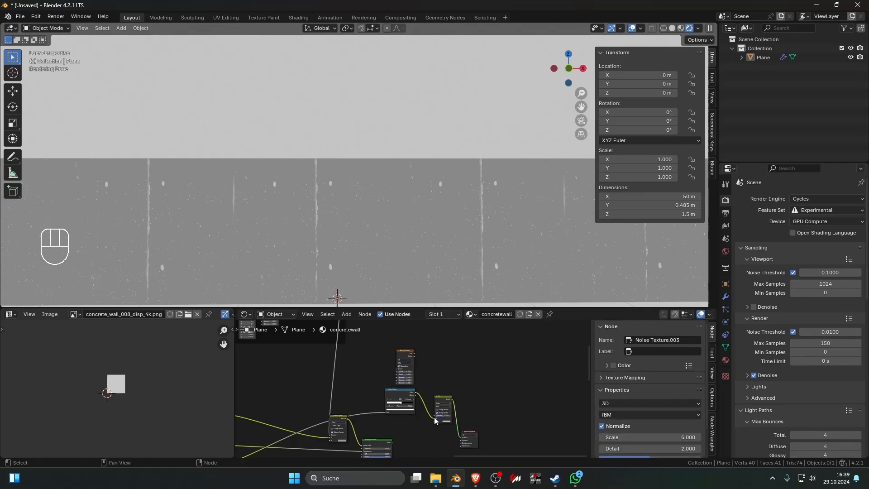
key("ctrl+t")
scroll(324, 342, "up", 3)
left_click_drag(315, 341, 325, 339)
left_click(400, 353)
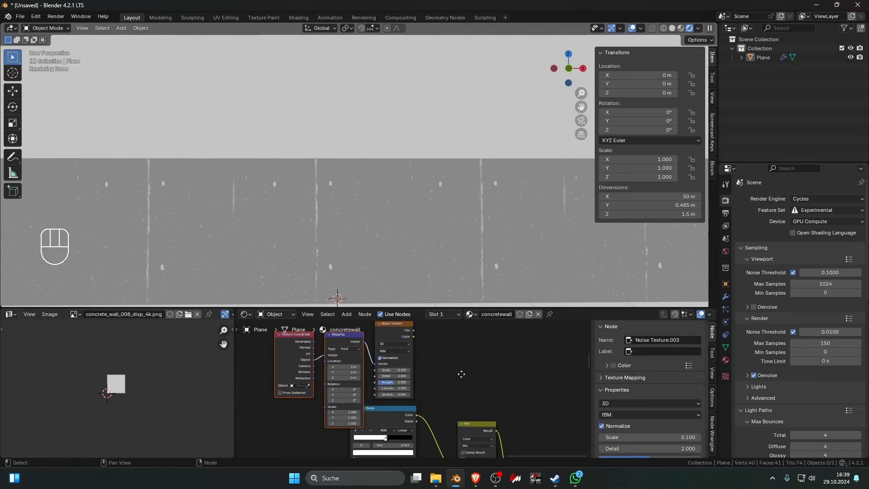
- Shape the noise (scale 1.4, detail 15) into soft white clouds on black with a new Color Ramp, previewed on the wall
scroll(389, 338, "up", 2)
key("shift+a")
type("c")
left_click(498, 374)
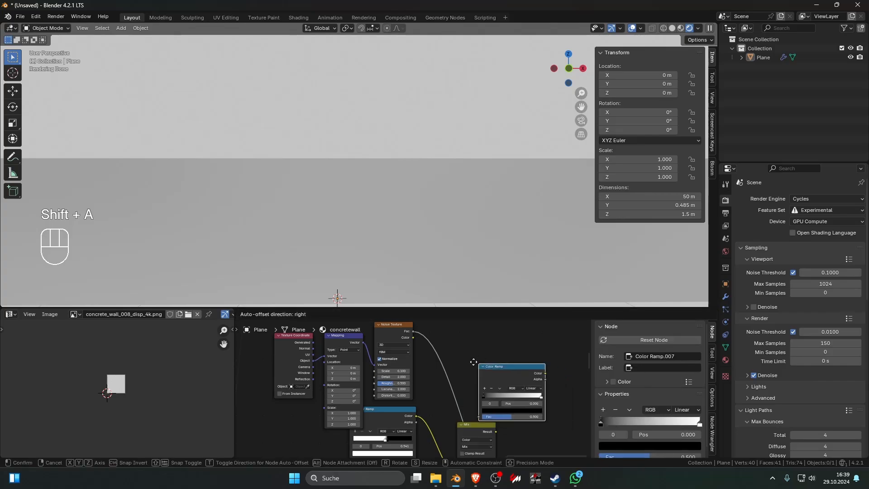
left_click(467, 375)
left_click_drag(467, 375, 459, 375)
left_click_drag(397, 371, 446, 372)
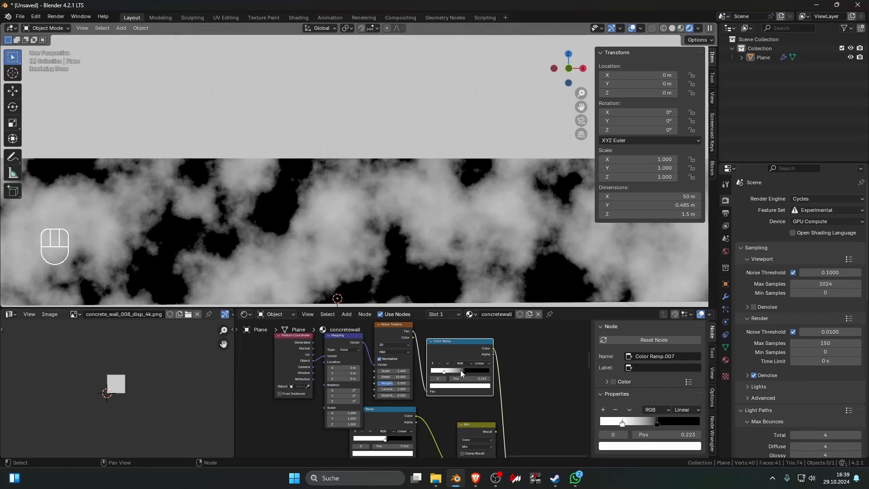
- Drive the Mix node's Factor with the noise Color Ramp and set the node's B colour to black
scroll(461, 370, "down", 4)
scroll(457, 372, "up", 5)
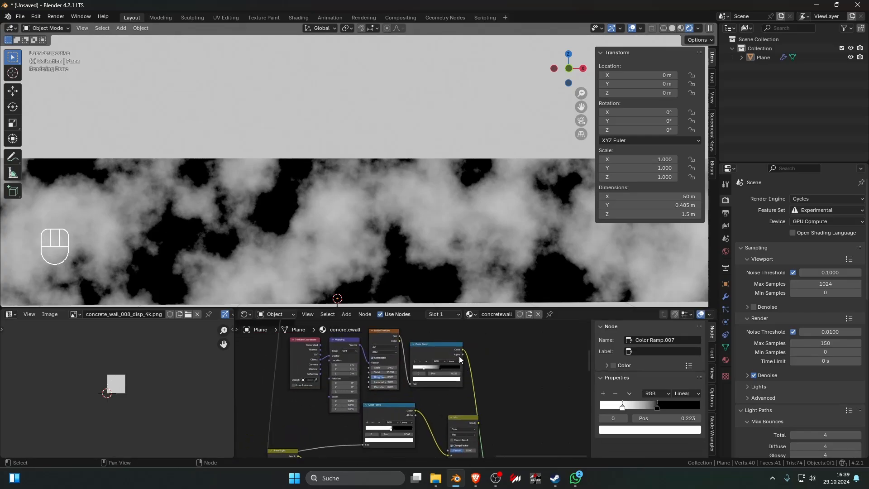
left_click_drag(462, 350, 449, 425)
left_click(468, 431)
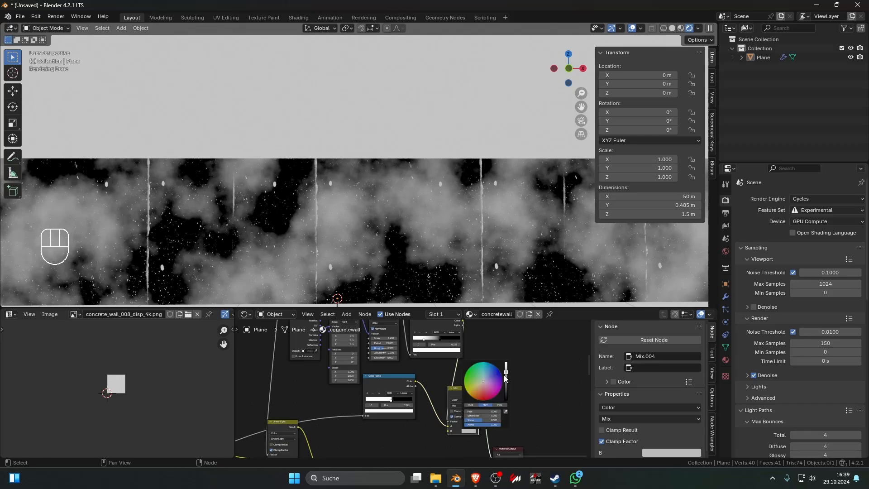
left_click(504, 402)
- Try the Darken and Color Burn blending modes on the Mix node, testing the brightness of its B colour
scroll(489, 396, "up", 4)
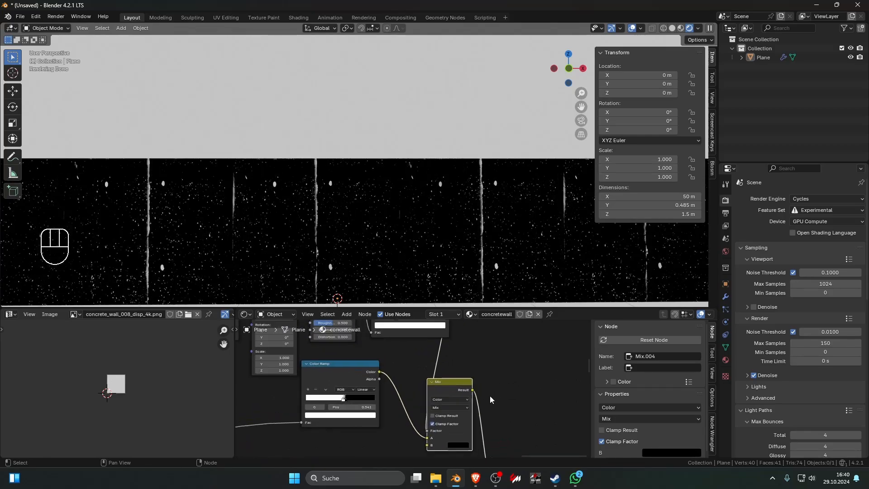
left_click(466, 410)
left_click(463, 328)
left_click(455, 413)
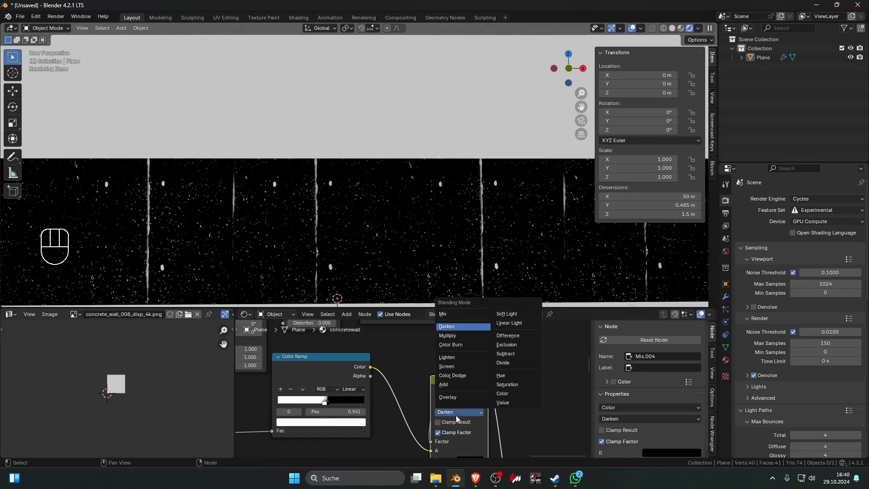
left_click(463, 344)
scroll(470, 390, "up", 1)
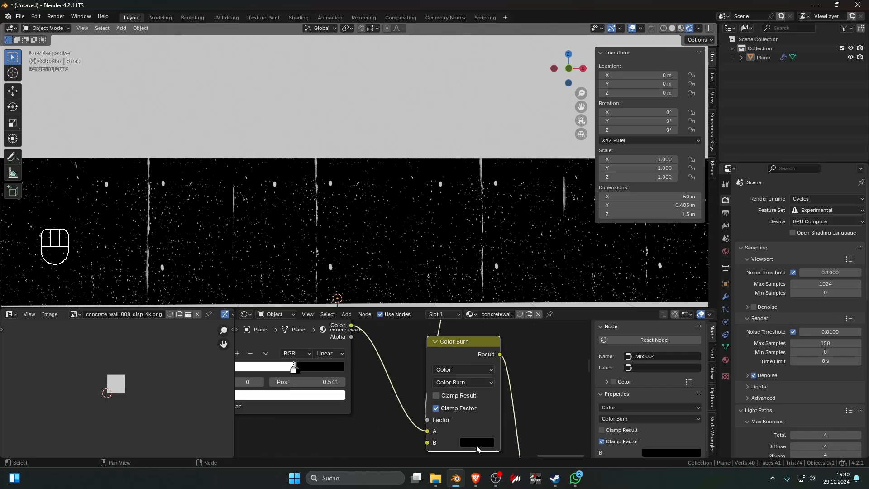
left_click(477, 447)
mouse_move(564, 366)
left_mouse_down()
mouse_move(563, 279)
mouse_move(564, 370)
left_mouse_up()
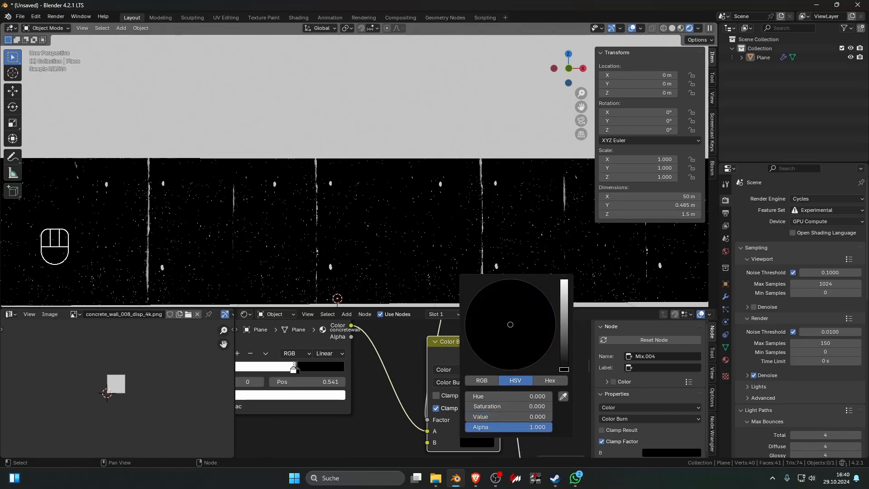
- Try the Lighten, Overlay, Color Dodge and Soft Light blending modes on the Mix node
left_click(454, 382)
left_click(475, 313)
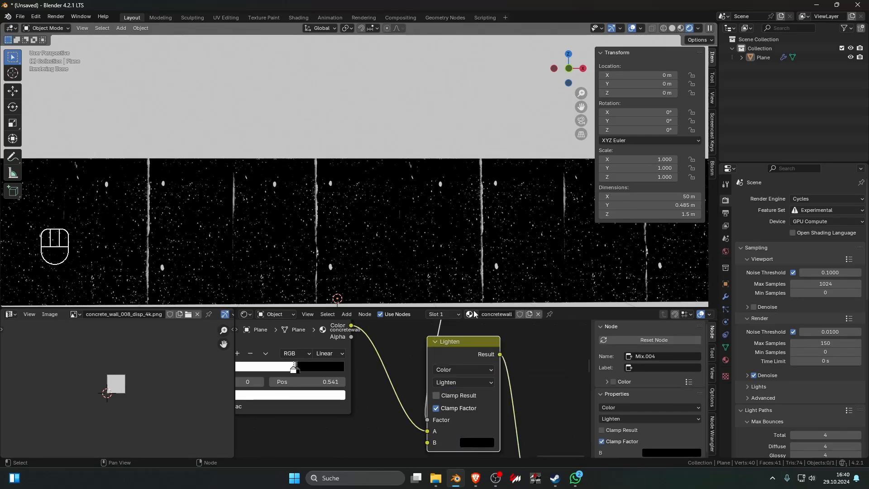
left_click(458, 383)
left_click(460, 362)
left_click(461, 383)
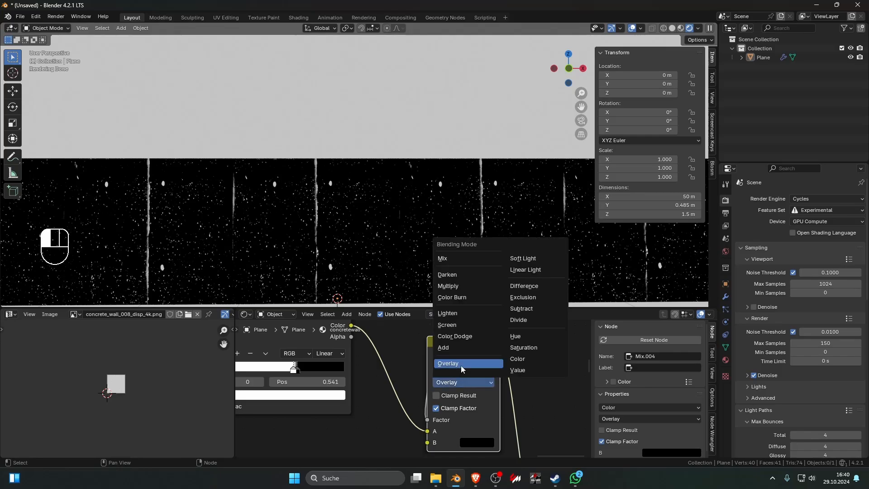
left_click(463, 337)
scroll(479, 381, "down", 4)
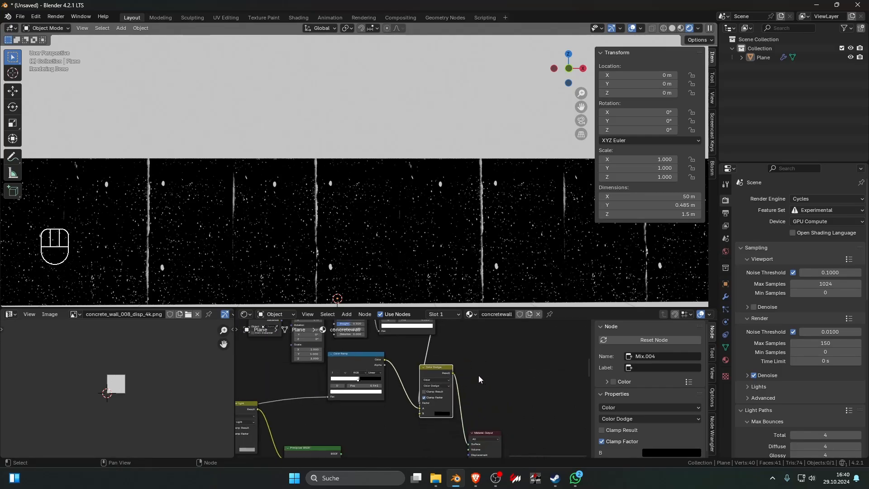
left_click(449, 384)
left_click(468, 399)
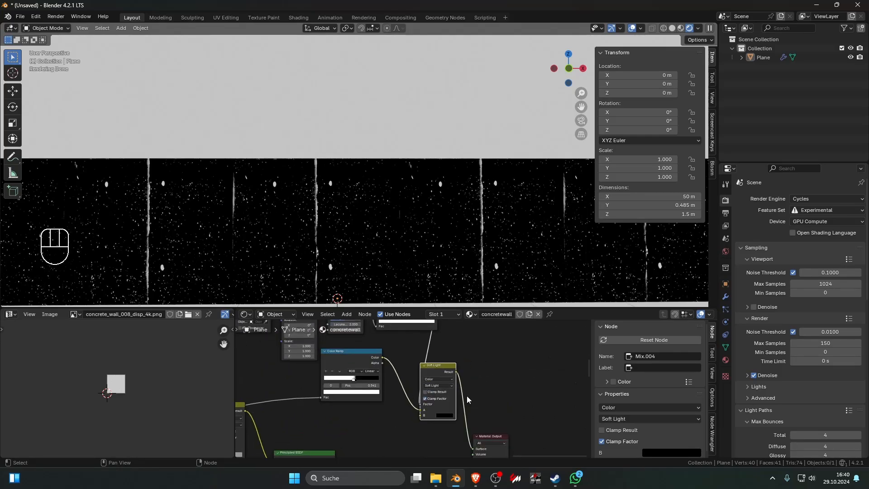
- Preview the noise Color Ramp and the joint mask's Color Ramp separately on the wall to compare them
middle_click_drag(466, 396, 437, 365)
scroll(415, 390, "up", 1)
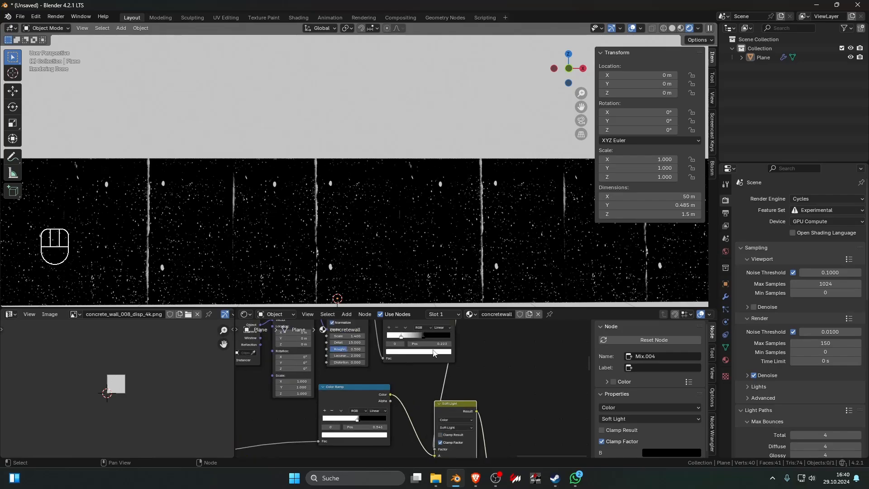
left_click(408, 322, "ctrl+shift")
scroll(396, 257, "down", 3)
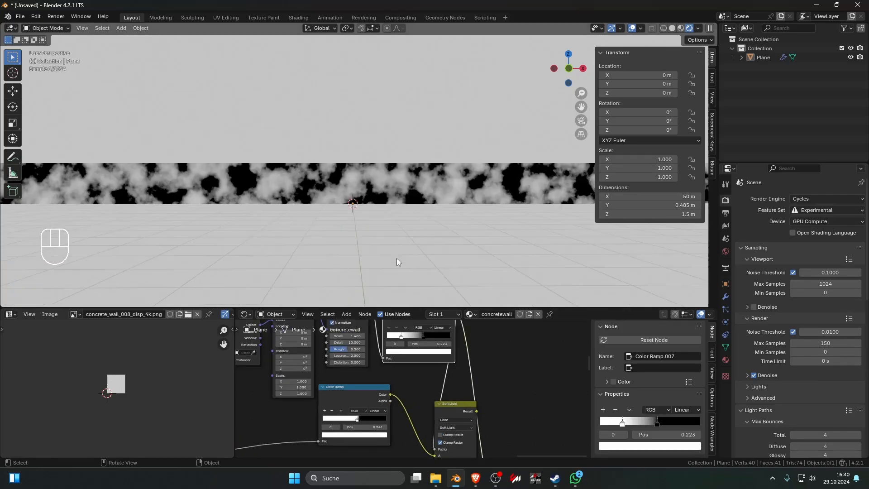
left_click(368, 391, "ctrl+shift")
scroll(402, 376, "down", 3)
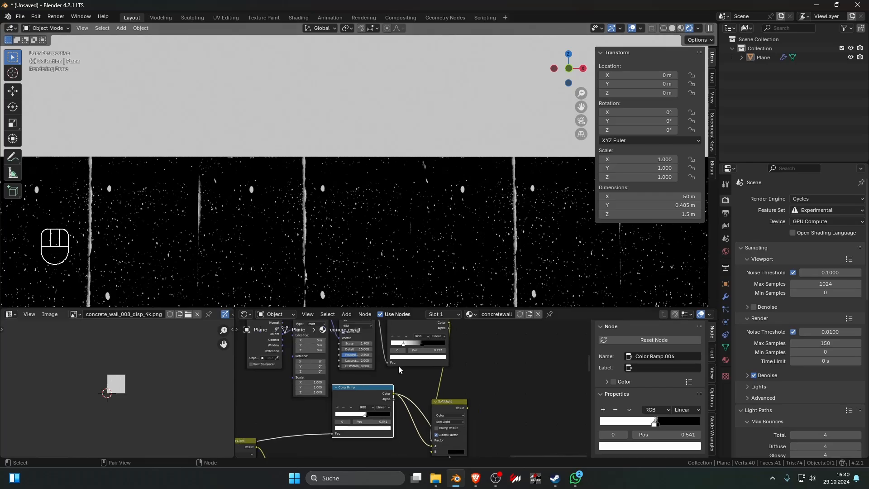
- Reroute the joint mask's Color Ramp from the Mix node's A input to B and preview the mix
middle_click_drag(396, 376, 394, 353)
scroll(403, 400, "up", 2)
left_click(410, 412, "ctrl+shift")
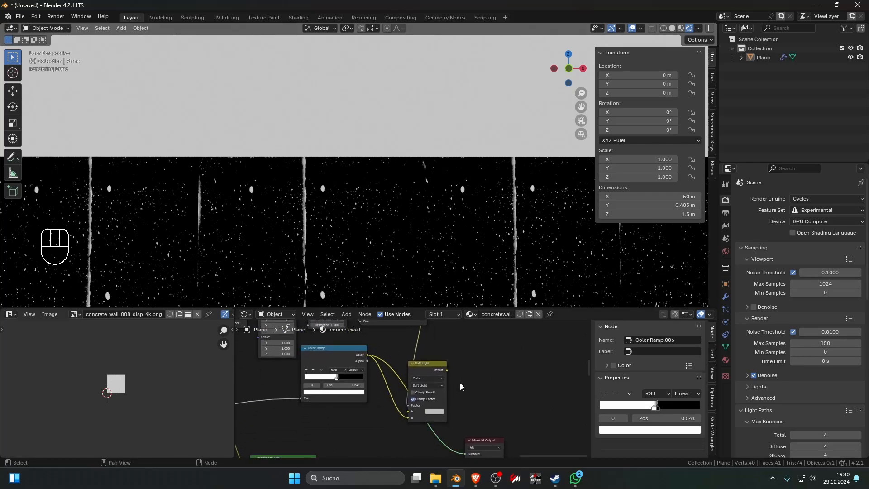
middle_click_drag(408, 414, 404, 445)
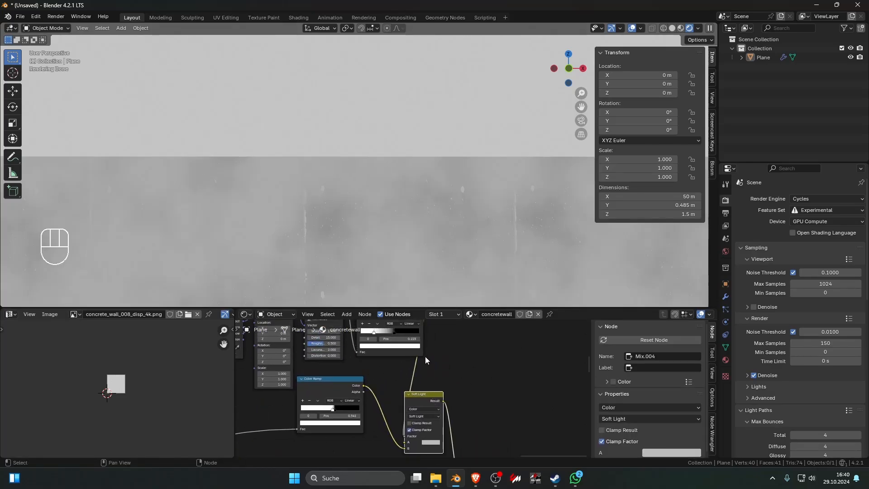
- Set the Mix node to Color Burn with Clamp Result enabled and a dark grey A colour of value 0.120
middle_click_drag(431, 417, 429, 380)
scroll(429, 380, "up", 2)
left_click(423, 371)
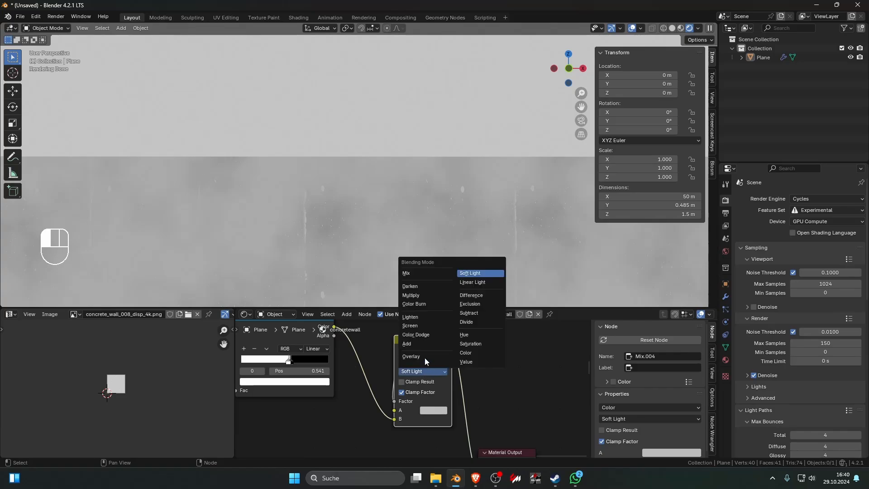
left_click(424, 304)
scroll(422, 381, "up", 2)
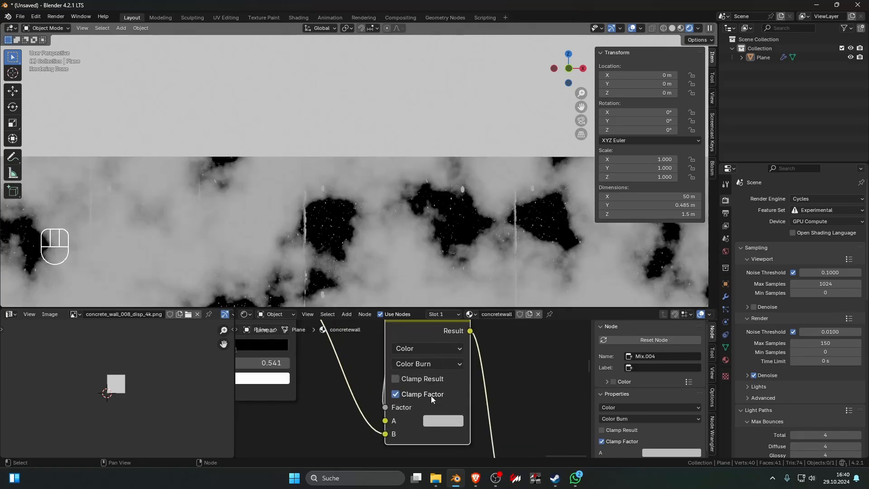
left_click(443, 420)
mouse_move(546, 285)
left_mouse_down()
mouse_move(544, 230)
mouse_move(544, 335)
mouse_move(545, 295)
left_mouse_up()
left_click(527, 377)
- Try the Multiply blending mode on the Mix node while varying the brightness of its A colour
left_click(432, 364)
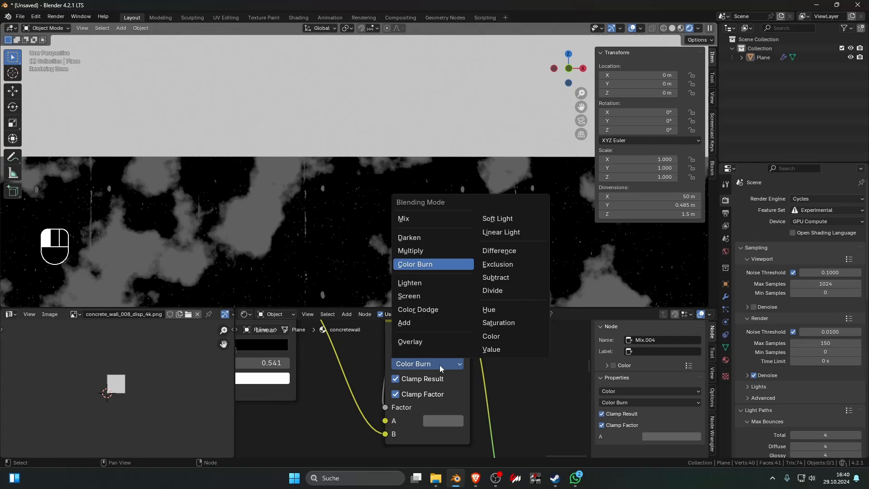
left_click(423, 252)
left_click(440, 418)
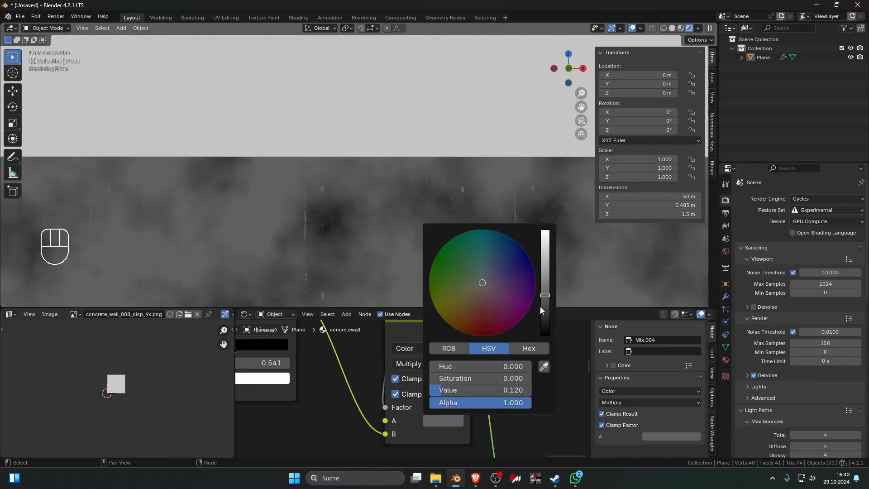
left_click_drag(544, 304, 545, 335)
left_click_drag(545, 319, 545, 295)
- Try the Lighten and Screen blending modes on the Mix node, raising its A colour's value to 0.571
left_click(433, 357)
left_click(432, 358)
left_click(418, 286)
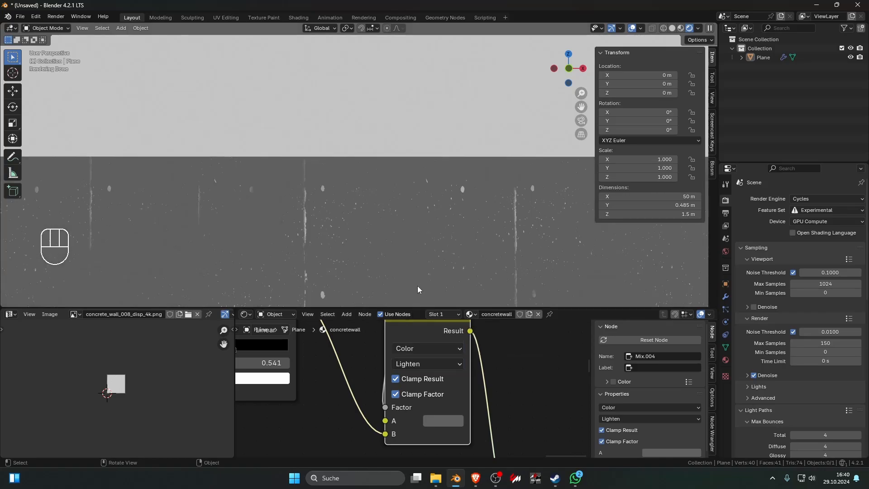
left_click(432, 364)
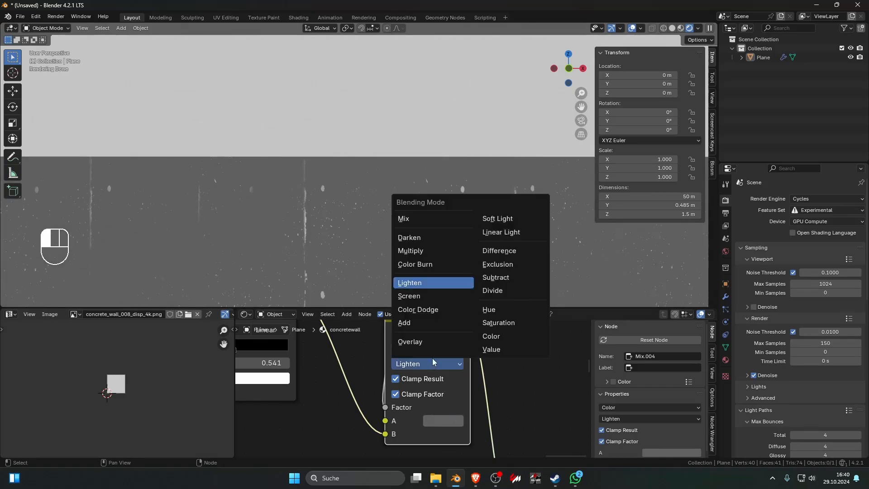
left_click(425, 297)
left_click(443, 421)
left_click_drag(544, 295, 544, 253)
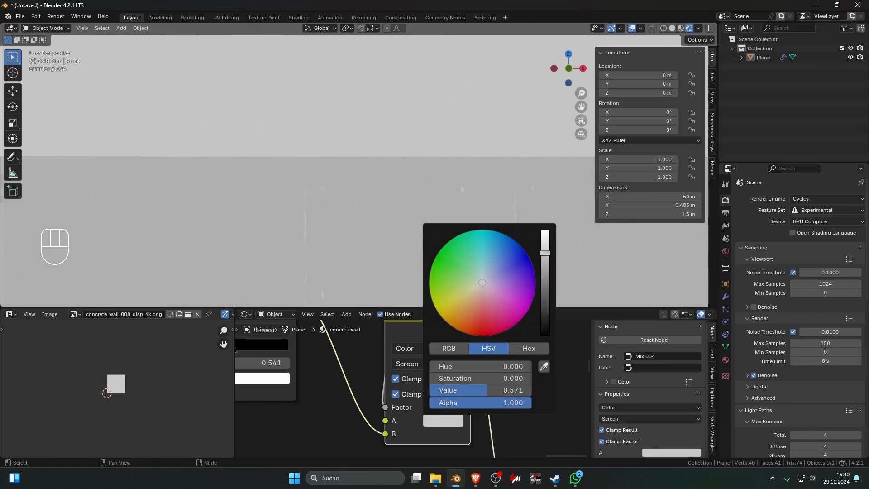
- Test Color Dodge and Add, settle on Overlay for the Mix node, and darken its A colour to value 0.014
left_click(433, 364)
left_click(421, 314)
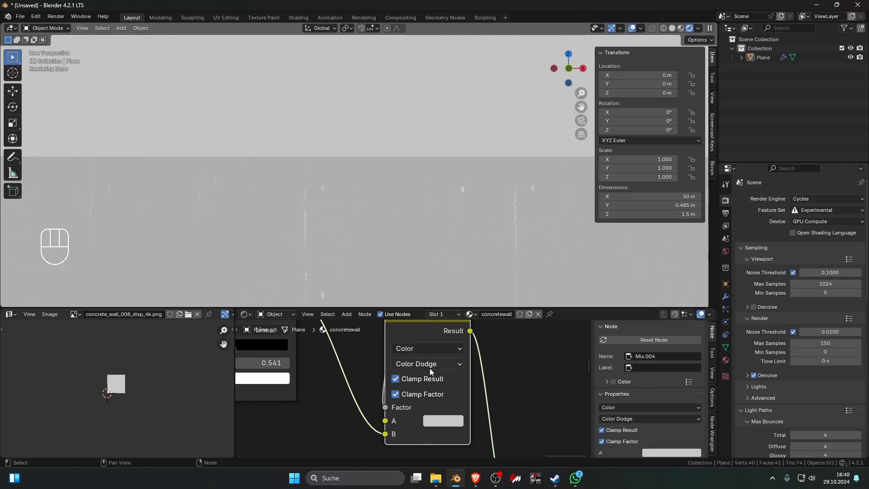
left_click(430, 367)
left_click(418, 326)
left_click(422, 361)
left_click(420, 341)
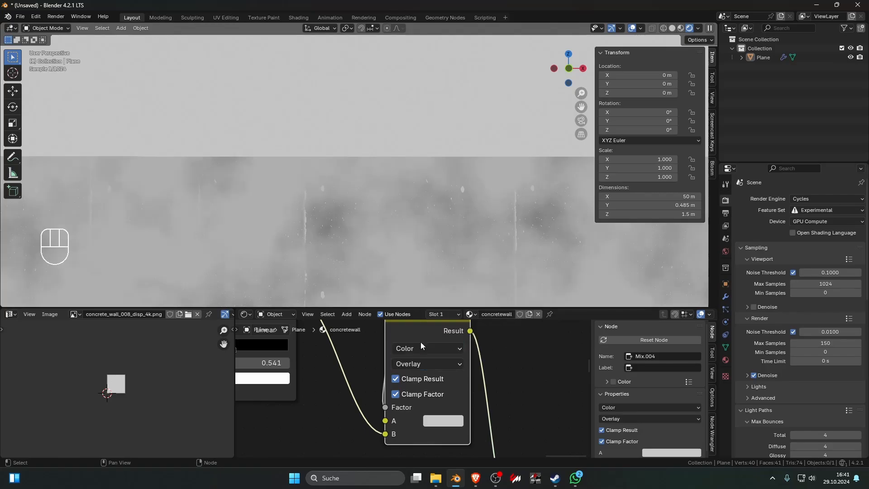
left_click(443, 420)
left_click_drag(545, 253, 544, 315)
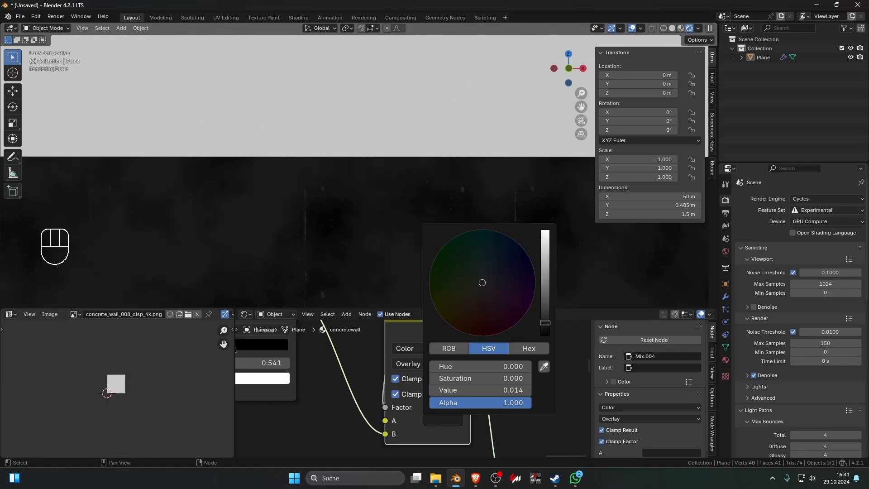
- Insert a Color Ramp between the Overlay Mix node's result and the Material Output
scroll(538, 366, "down", 4)
middle_click_drag(520, 359, 481, 366)
key("shift+a")
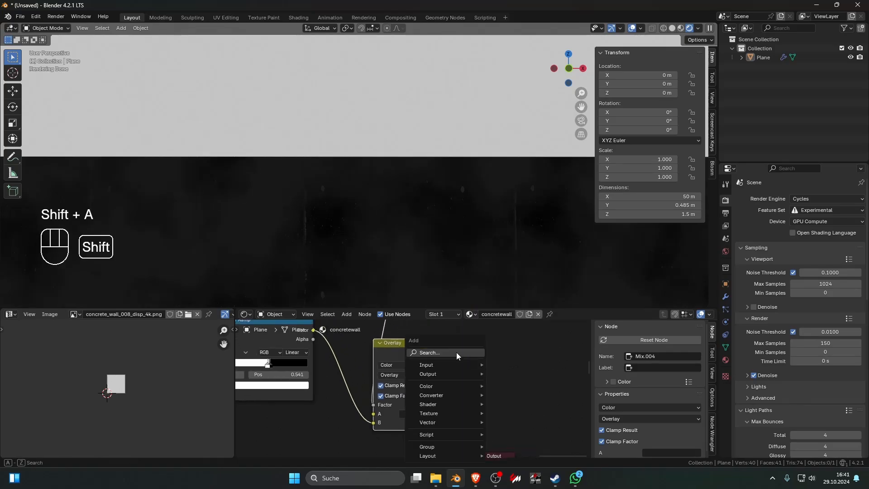
type("c")
key("Return")
left_click(443, 379)
- Tighten the new Color Ramp, keeping the black stop at the start and moving the white stop to position 0.014
left_click(458, 426)
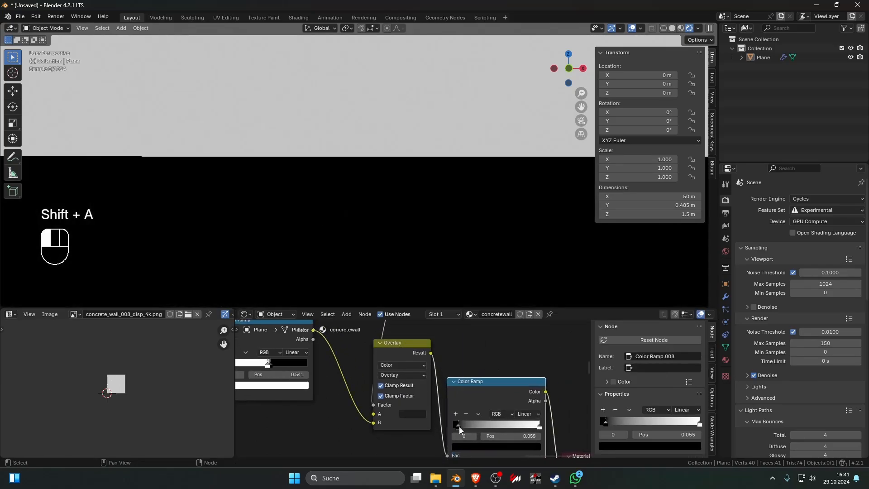
left_click_drag(458, 427, 453, 426)
left_click_drag(539, 427, 457, 430)
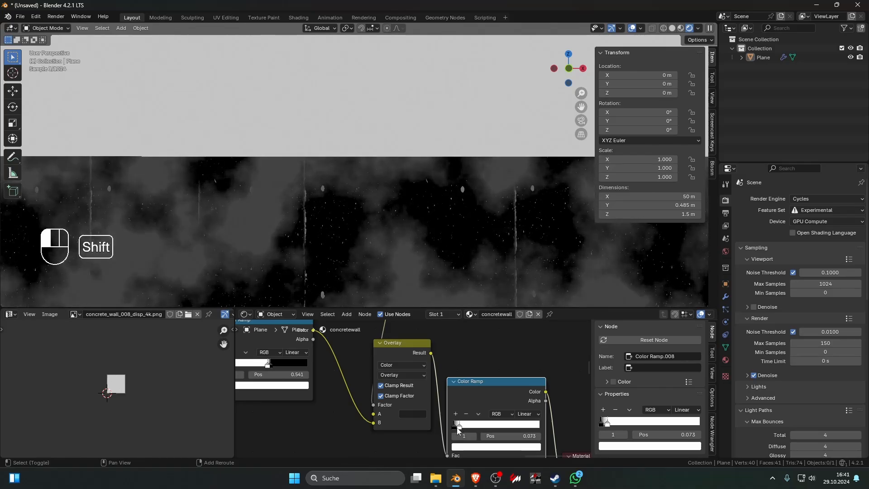
scroll(466, 427, "up", 4)
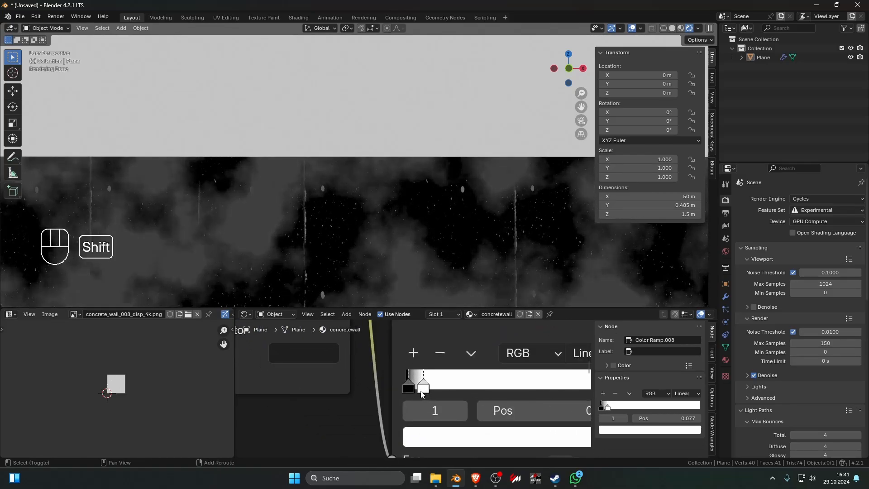
left_click_drag(420, 392, 408, 389)
scroll(408, 389, "down", 10)
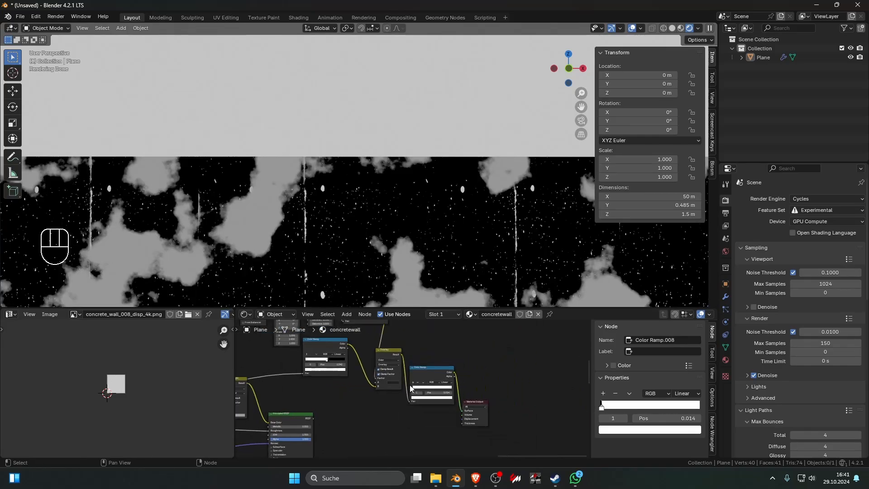
- Try the Soft Light, Linear Light and Difference blending modes on the Mix node, adjusting its A colour's brightness under Difference
scroll(407, 386, "up", 5)
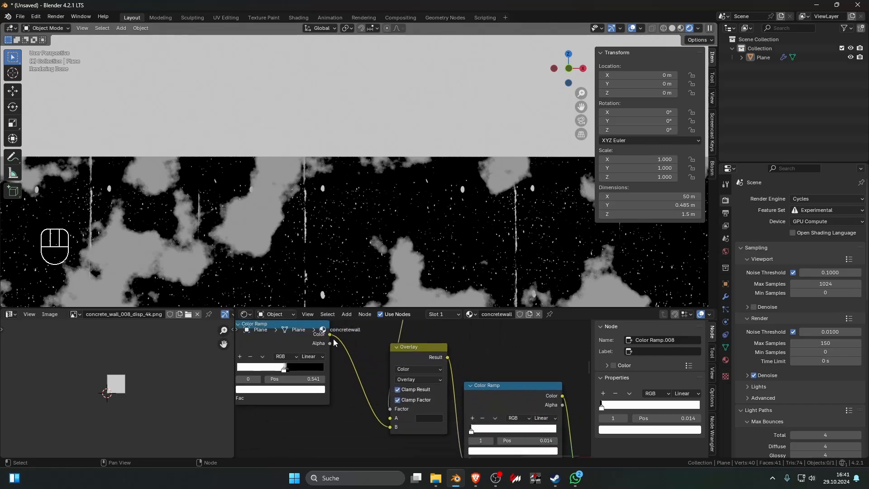
left_click(416, 375)
left_click(496, 230)
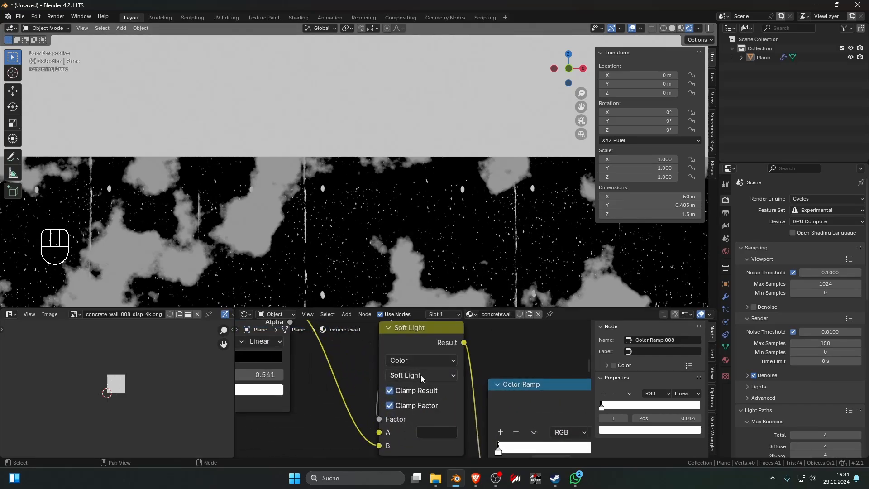
left_click(420, 374)
left_click(495, 243)
left_click(416, 375)
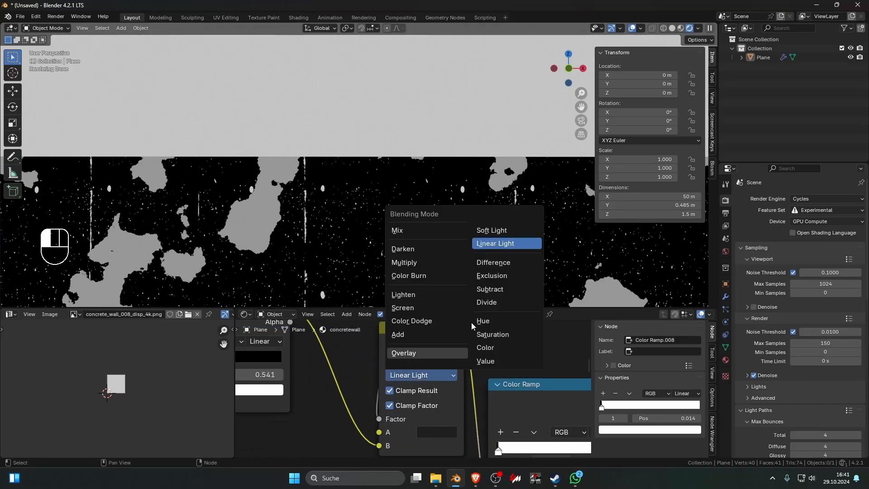
left_click(504, 266)
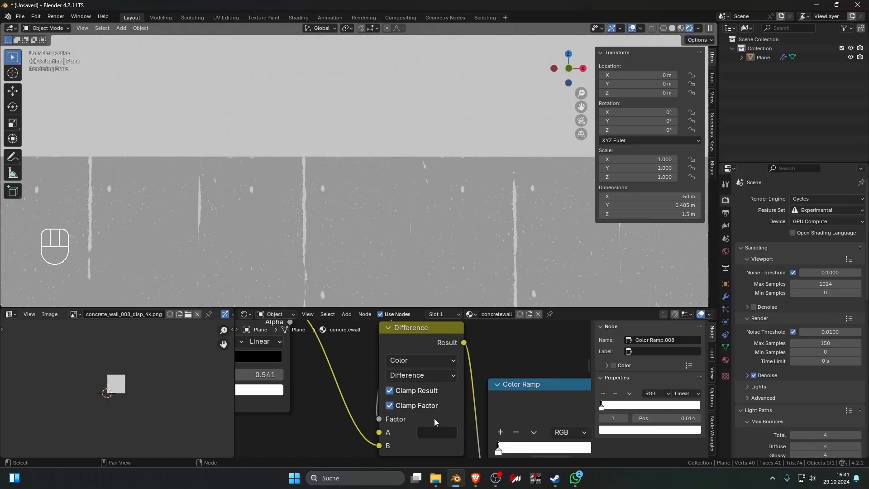
left_click(437, 431)
mouse_move(538, 337)
left_mouse_down()
mouse_move(538, 346)
mouse_move(538, 304)
mouse_move(538, 346)
left_mouse_up()
- Test Exclusion on the Mix node, switch it to Subtract, and brighten its A colour to a mid grey
left_click(427, 373)
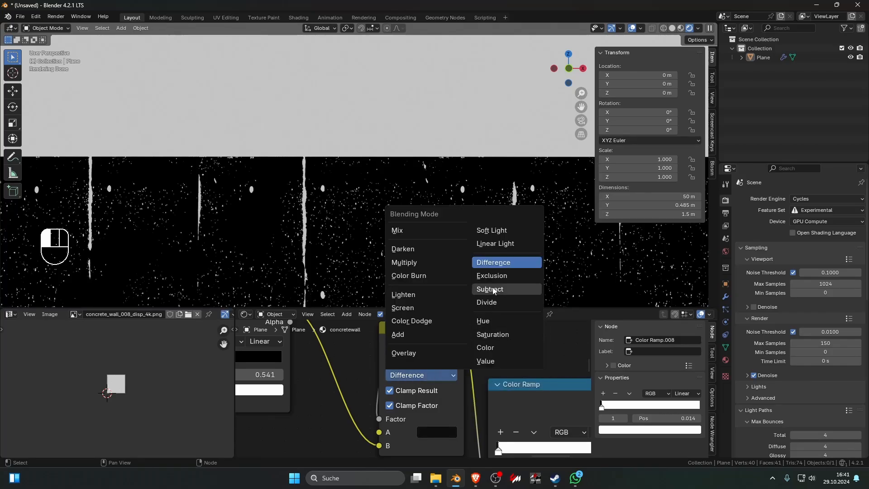
left_click(493, 276)
left_click(436, 376)
left_click(496, 291)
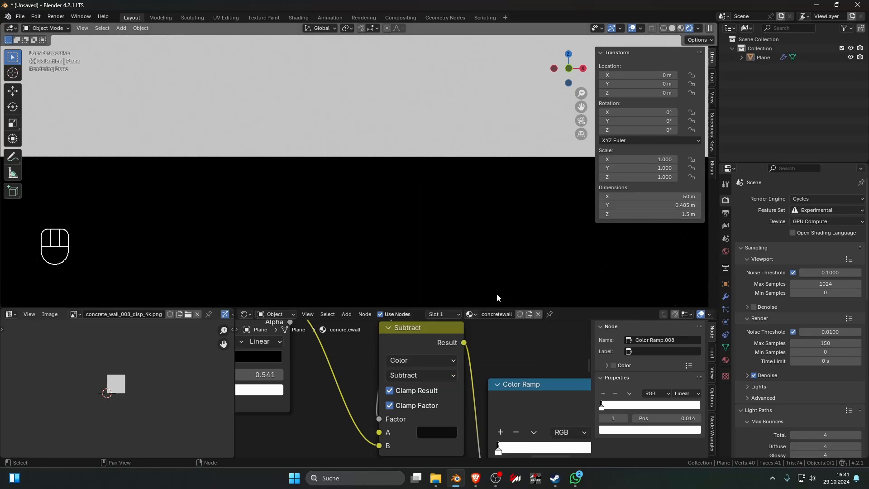
left_click(441, 432)
left_click_drag(538, 323, 538, 301)
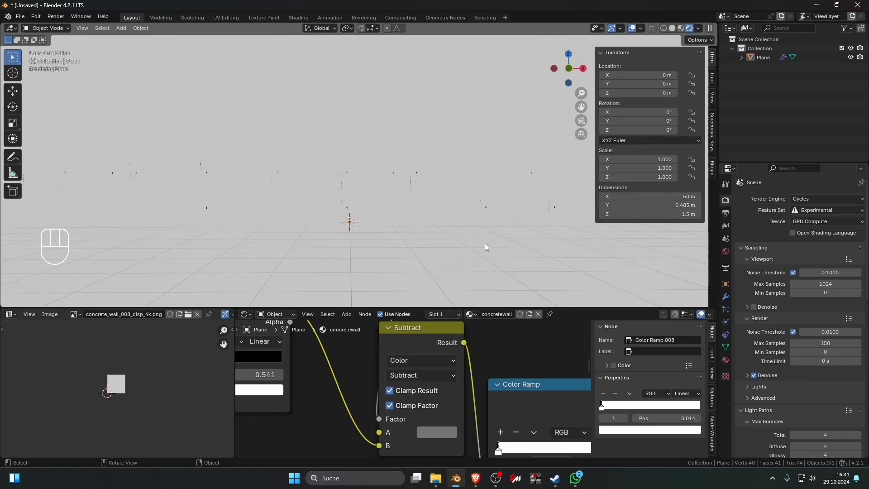
- Preview the Color Ramp and spread its stops, with black at the start and white at position 0.964
middle_click_drag(493, 406, 409, 368)
scroll(409, 368, "up", 1)
left_click(436, 360, "ctrl+shift")
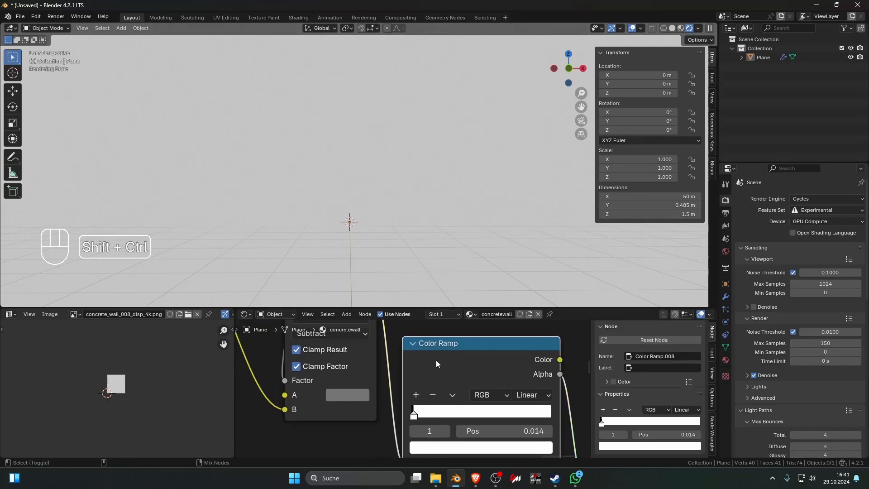
left_click_drag(416, 414, 563, 413)
left_click_drag(415, 415, 475, 413)
mouse_move(535, 412)
left_mouse_down()
mouse_move(423, 408)
mouse_move(545, 415)
left_mouse_up()
- Set the Subtract Mix node's A colour to pure white with value 1.000
left_click(346, 394)
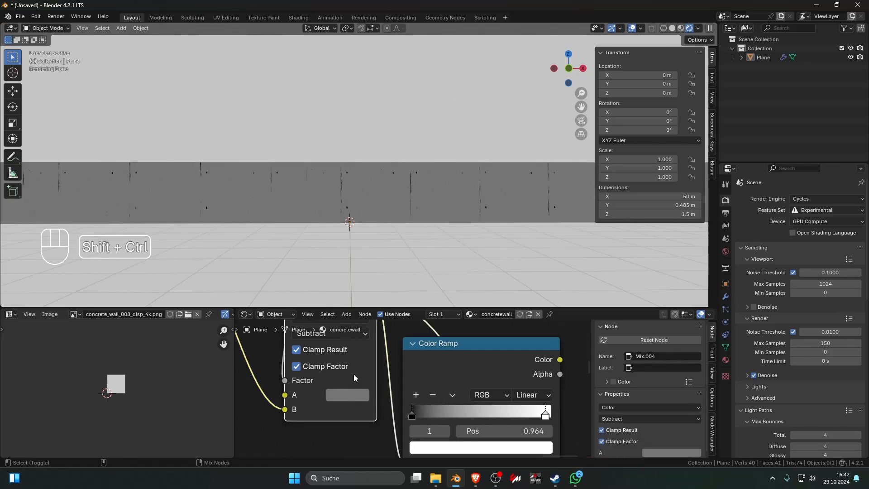
left_click_drag(388, 362, 441, 362)
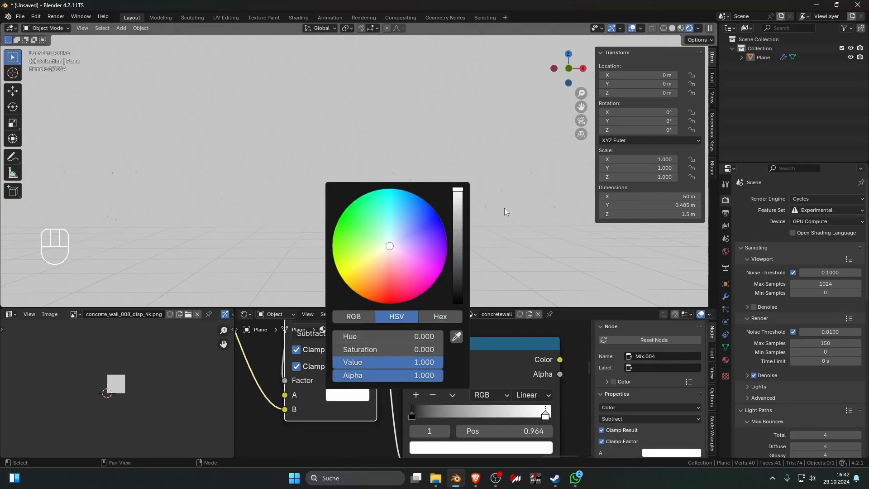
mouse_move(458, 193)
left_mouse_down()
mouse_move(457, 303)
mouse_move(457, 189)
left_mouse_up()
left_click(483, 209)
- Reverse the Color Ramp to run from white to black, moving the white stop inward and the black stop to position 0.673
scroll(424, 209, "up", 3)
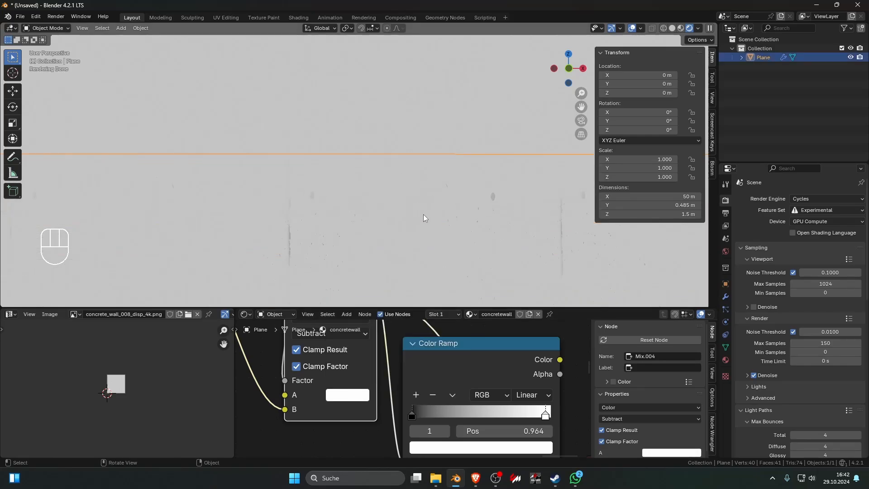
left_click(449, 354)
left_click_drag(413, 416, 490, 420)
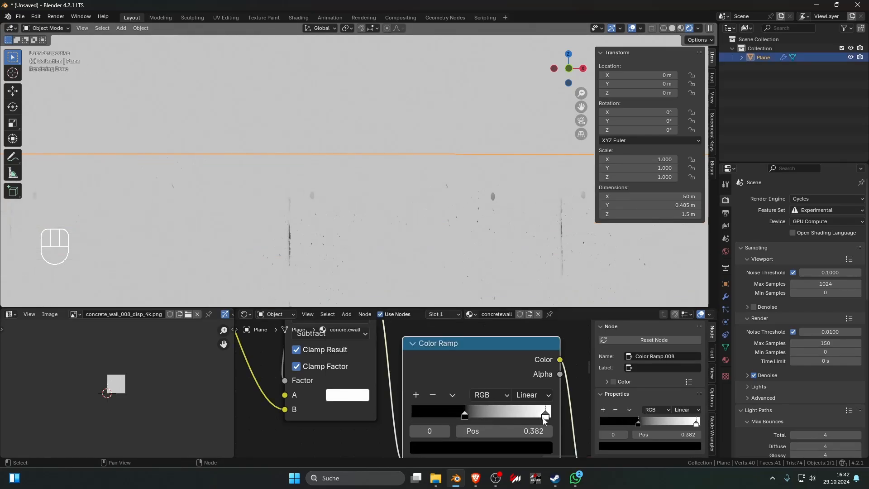
left_click_drag(544, 417, 394, 414)
left_click_drag(465, 415, 540, 413)
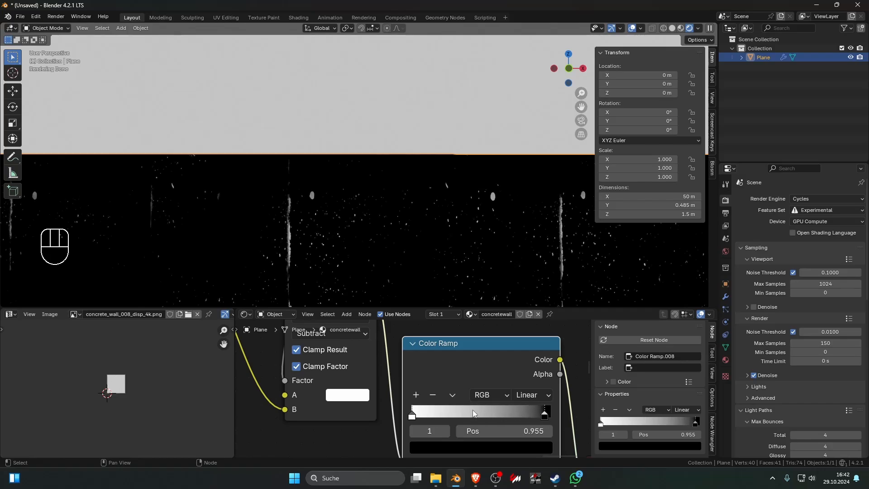
left_click_drag(412, 415, 470, 415)
scroll(431, 250, "down", 2)
left_click_drag(540, 416, 501, 415)
- Make room before the Material Output and insert a Mix Shader driven by the Color Ramp as its factor
scroll(501, 415, "down", 10)
middle_click_drag(479, 409, 433, 385)
scroll(433, 384, "up", 1)
left_click_drag(433, 379, 497, 382)
key("shift+a")
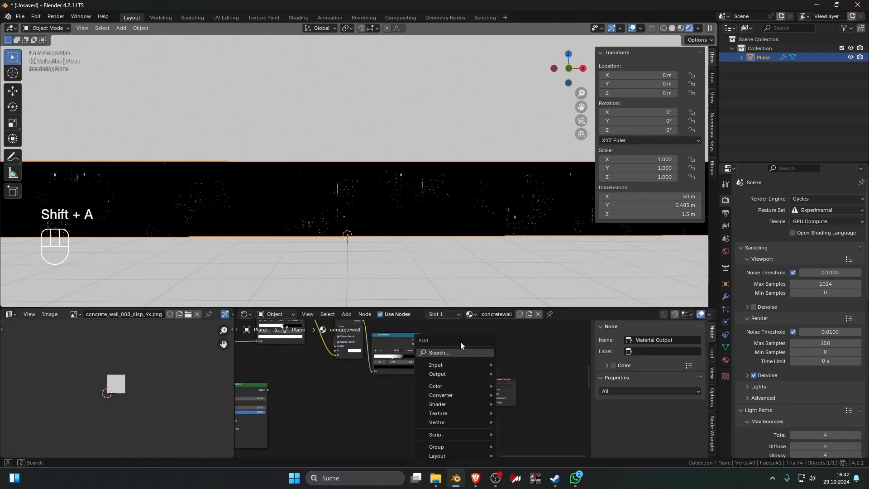
type("mix sh")
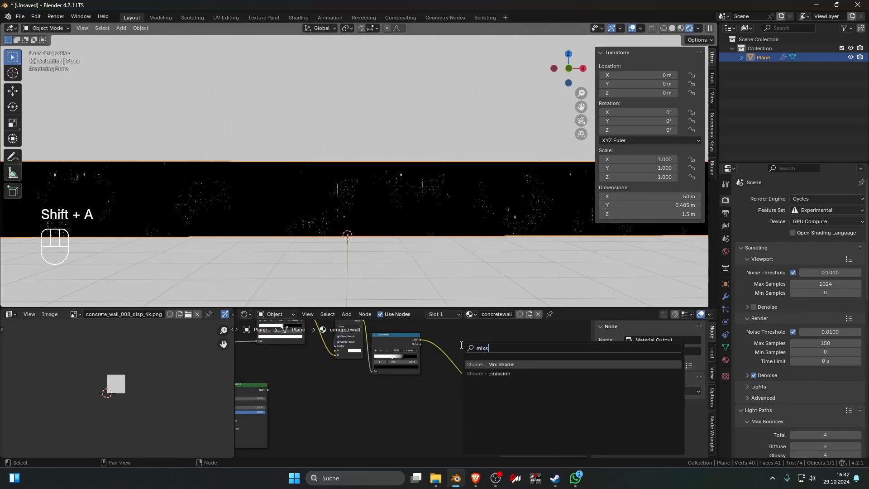
key("Return")
left_click(440, 370)
left_click_drag(448, 399, 451, 392)
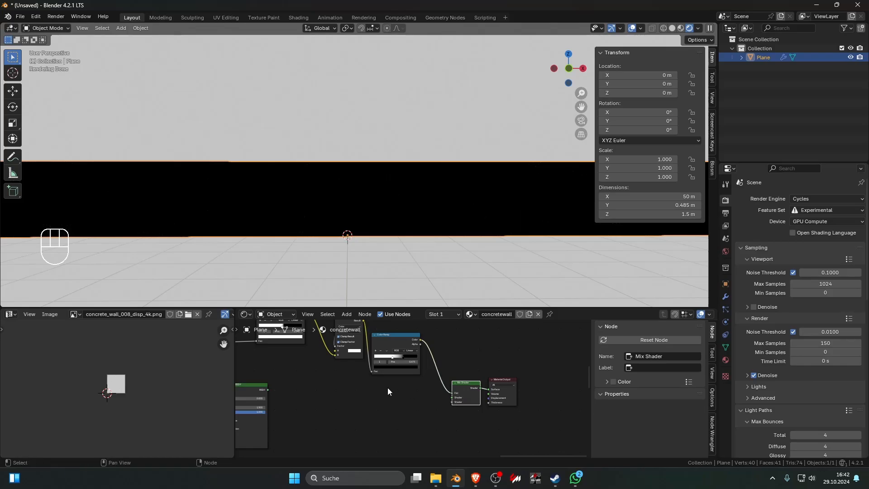
- Connect the concrete's Principled BSDF to the Mix Shader's first shader input and the plaster's Principled BSDF to the second
left_click_drag(268, 390, 319, 396)
scroll(374, 412, "down", 6)
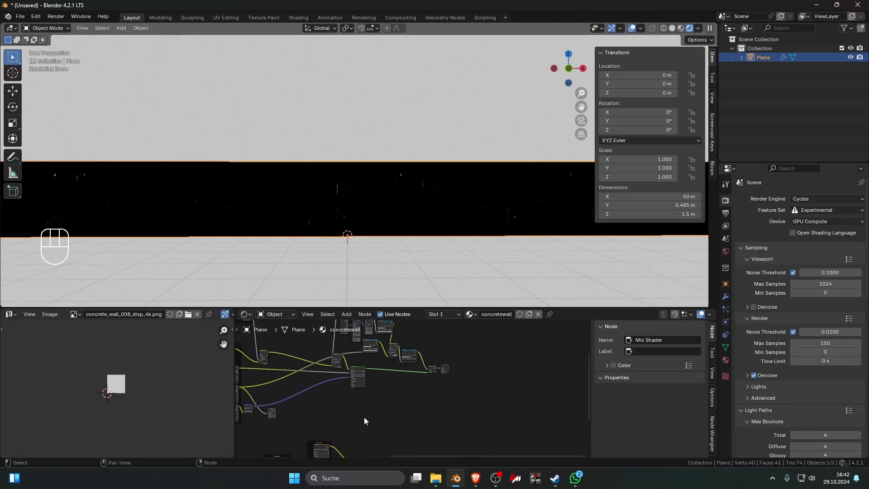
left_click_drag(410, 310, 411, 358)
scroll(440, 353, "up", 5)
middle_click_drag(438, 356, 433, 441)
scroll(417, 394, "up", 2)
left_click_drag(404, 375, 403, 384)
scroll(362, 397, "down", 3)
left_click_drag(320, 390, 484, 402)
scroll(453, 405, "down", 5)
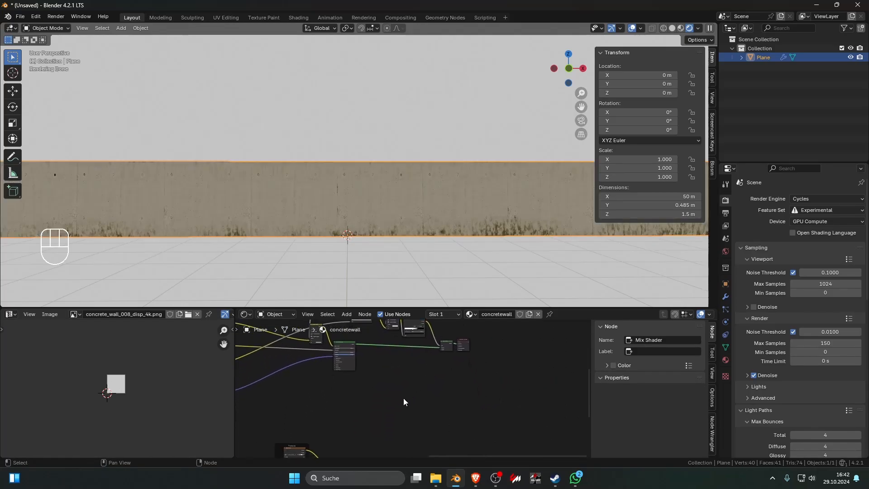
left_click_drag(378, 432, 448, 339)
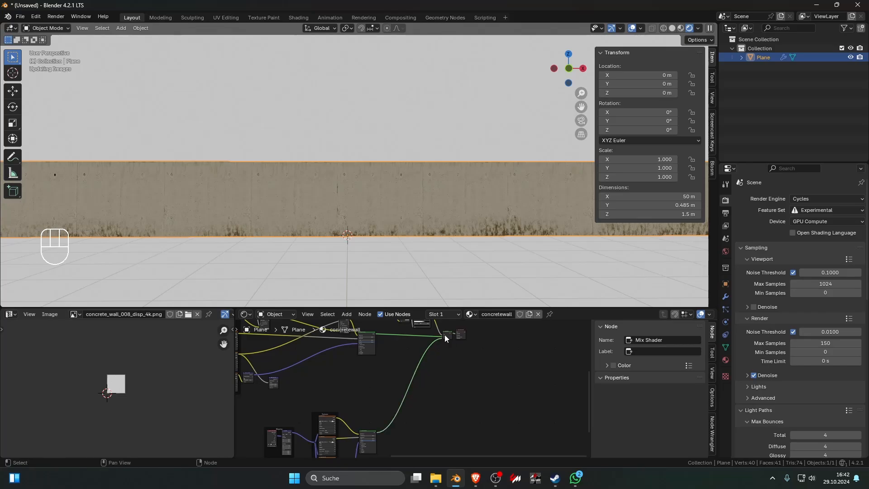
- Examine the blended wall surface up close and the plaster's mapping and texture nodes
scroll(457, 264, "up", 6)
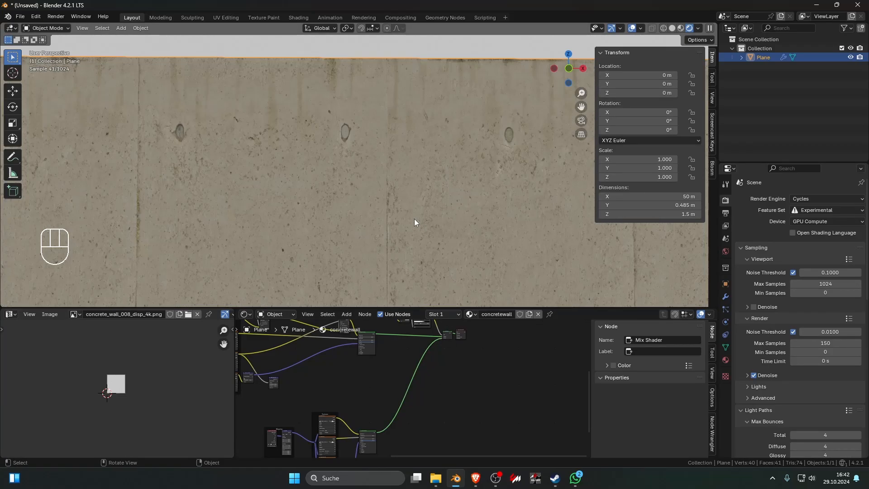
scroll(424, 342, "down", 6)
mouse_move(383, 376)
middle_mouse_down()
mouse_move(426, 357)
mouse_move(384, 389)
middle_mouse_up()
scroll(413, 376, "up", 10)
scroll(383, 389, "up", 4)
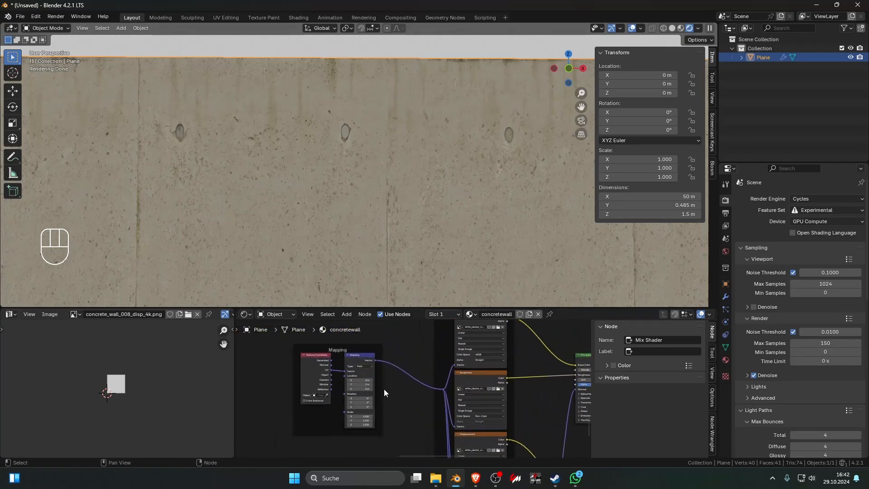
scroll(334, 371, "down", 7)
middle_click_drag(437, 453, 379, 404)
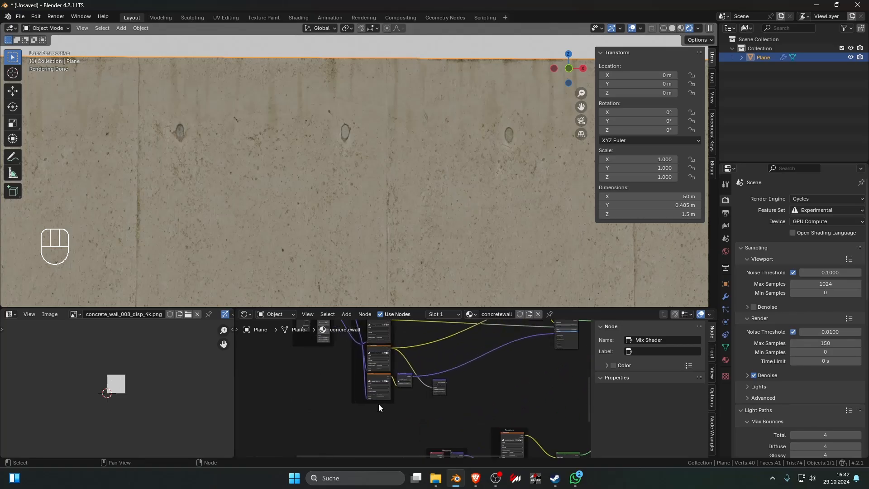
middle_click_drag(470, 452, 401, 398)
scroll(405, 408, "up", 4)
scroll(402, 406, "up", 1)
scroll(401, 403, "down", 8)
- Widen the mask Color Ramp's falloff by moving its black stop to position 0.909
middle_click_drag(494, 401, 392, 375)
scroll(401, 388, "up", 8)
scroll(386, 399, "up", 6)
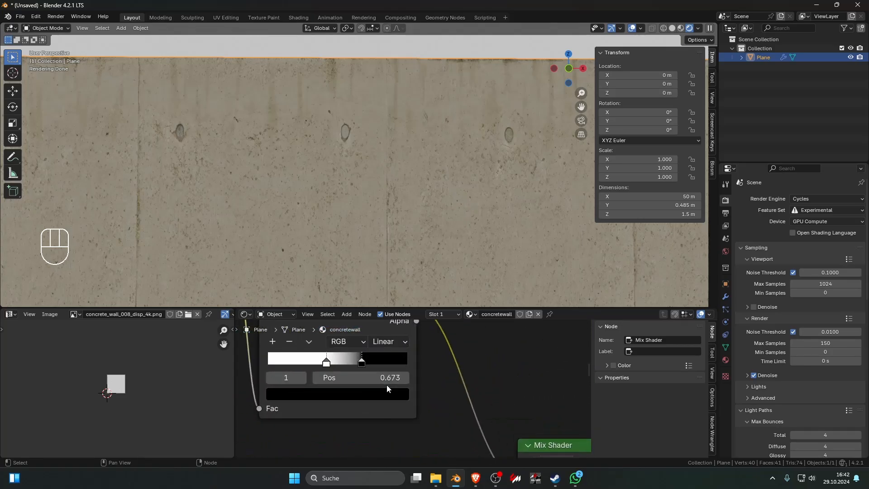
left_click_drag(384, 385, 421, 387)
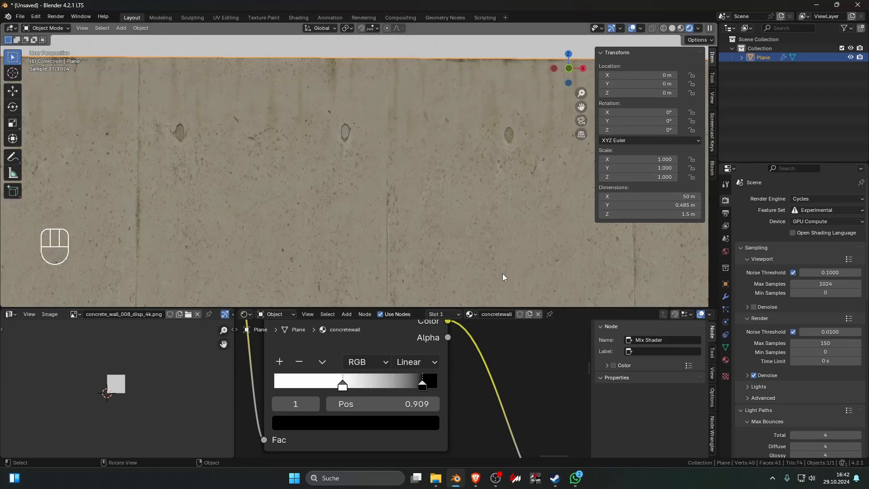
- Preview the Color Ramp mask around a wall joint, move its white stop further along and its black stop to position 1.000
scroll(440, 346, "down", 4)
left_click(389, 343, "ctrl+shift")
middle_click_drag(264, 254, 511, 217, "shift")
scroll(438, 215, "up", 4)
middle_click_drag(439, 218, 409, 229, "shift")
left_click_drag(360, 385, 429, 389)
scroll(443, 391, "down", 4)
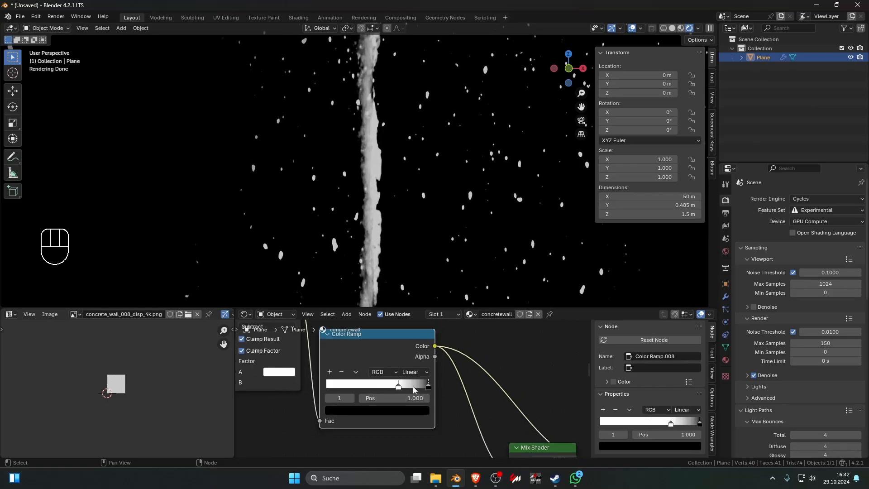
- Preview the full Mix Shader on the wall joint and move the Color Ramp's white stop to position 0.927
left_click(441, 401, "ctrl+shift")
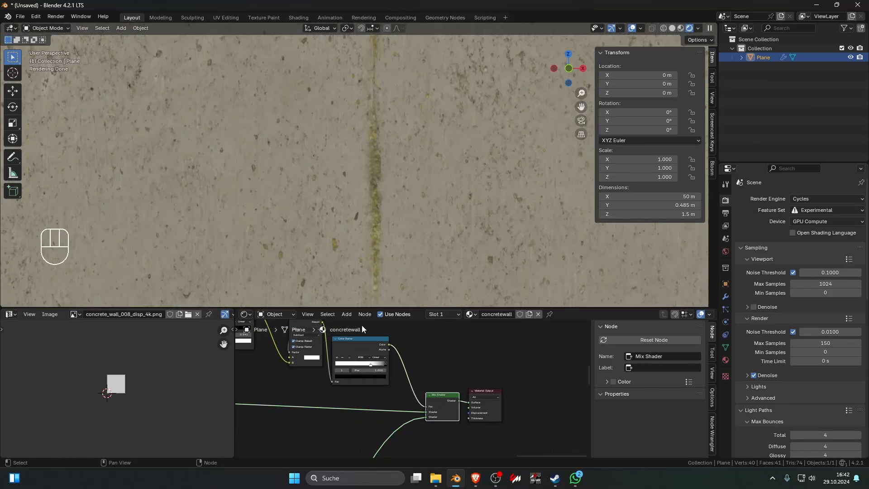
scroll(404, 260, "down", 5)
scroll(394, 254, "up", 5)
scroll(375, 195, "up", 2)
scroll(381, 187, "down", 1)
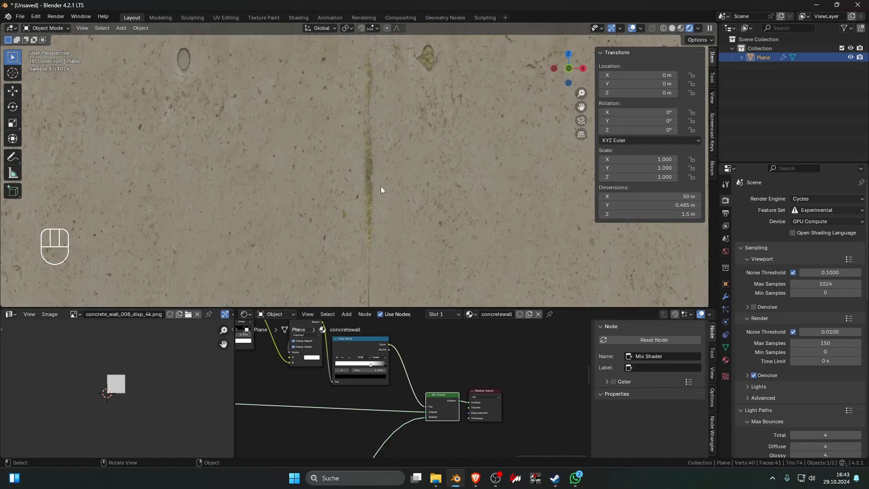
mouse_move(368, 364)
left_mouse_down()
mouse_move(342, 366)
mouse_move(384, 370)
mouse_move(361, 366)
left_mouse_up()
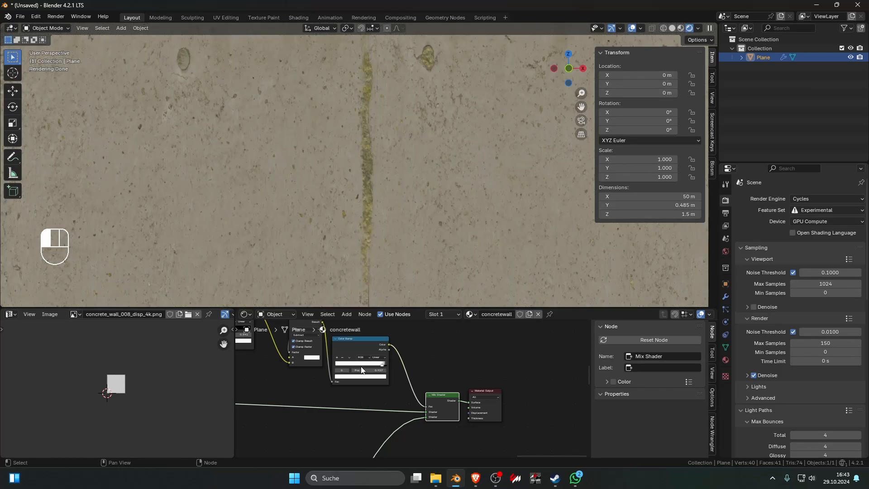
- Sharpen the moss mask by moving the Color Ramp's black stop to position 0.950
left_click(384, 366)
scroll(389, 369, "up", 6)
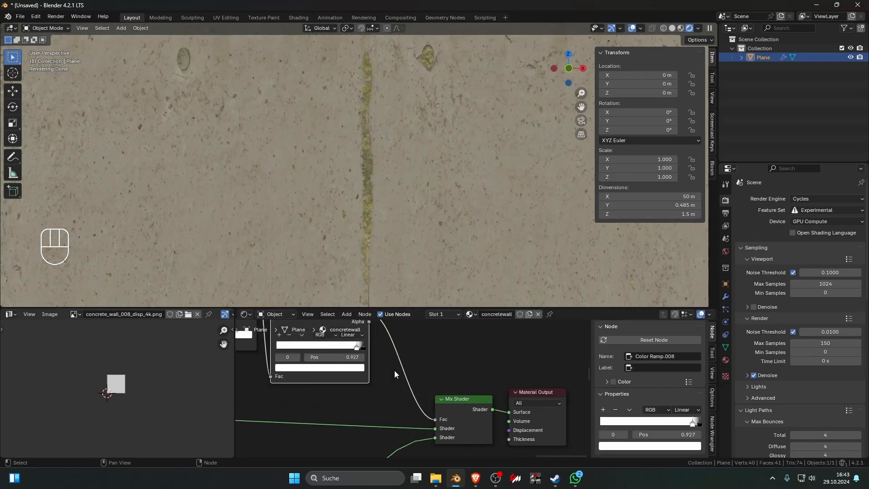
left_click_drag(380, 399, 376, 398)
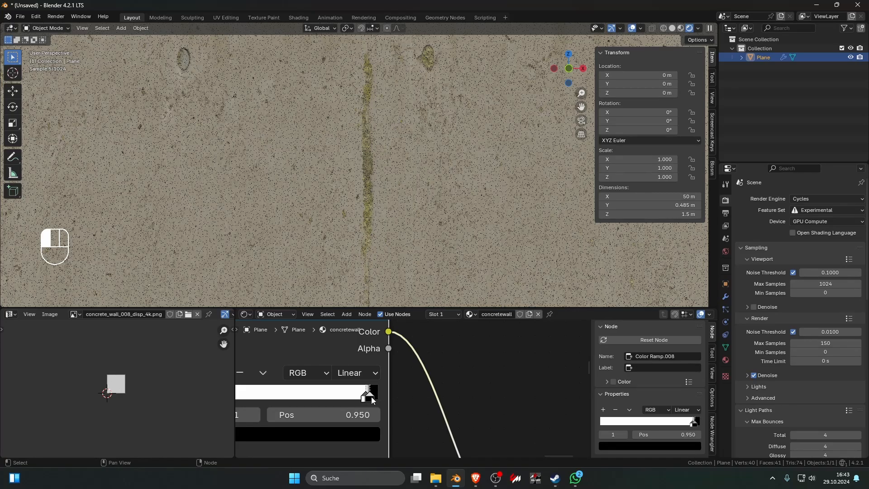
- Move the moss mask Color Ramp's white stop to position 0.945 and check the whole wall in perspective
left_click_drag(369, 397, 369, 398)
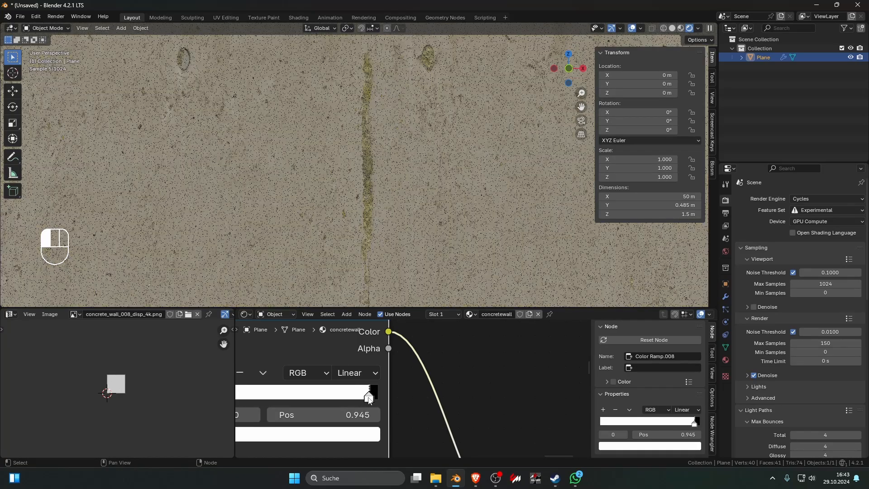
scroll(397, 265, "down", 10)
left_click(399, 268)
middle_click_drag(400, 268, 289, 208)
scroll(435, 266, "up", 6)
scroll(434, 262, "down", 5)
left_click(291, 219)
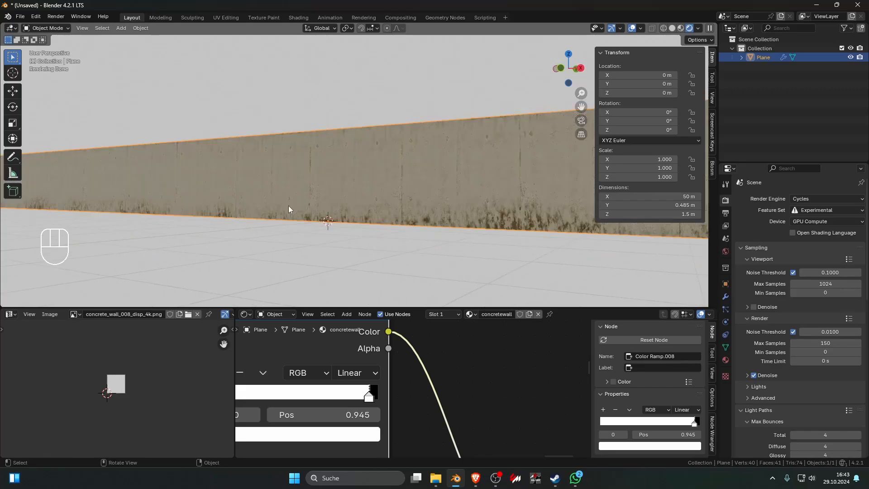
- Examine the wall from the side and front views, checking the joints, pores and dirty base
key("KP_3")
key("KP_1")
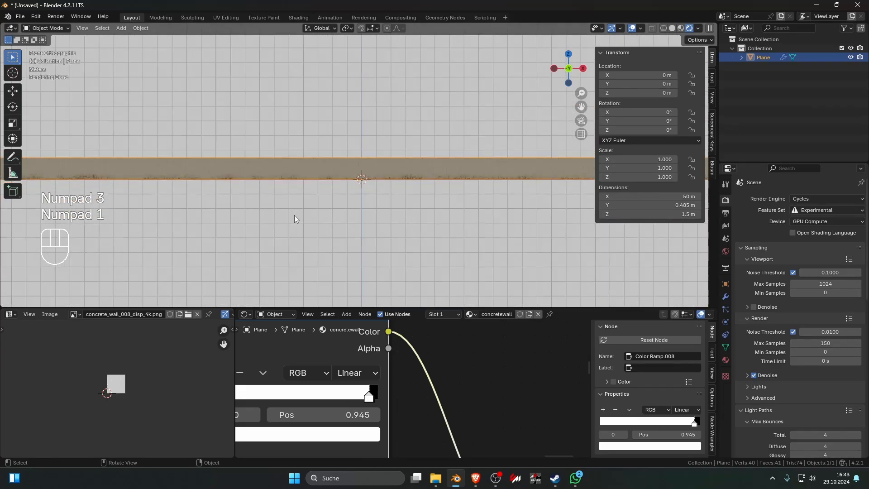
left_click(296, 219)
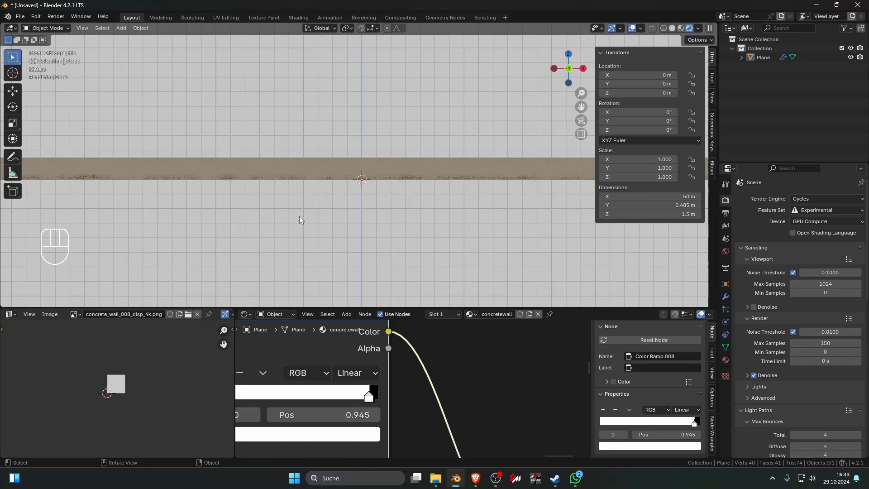
middle_click_drag(275, 173, 338, 189)
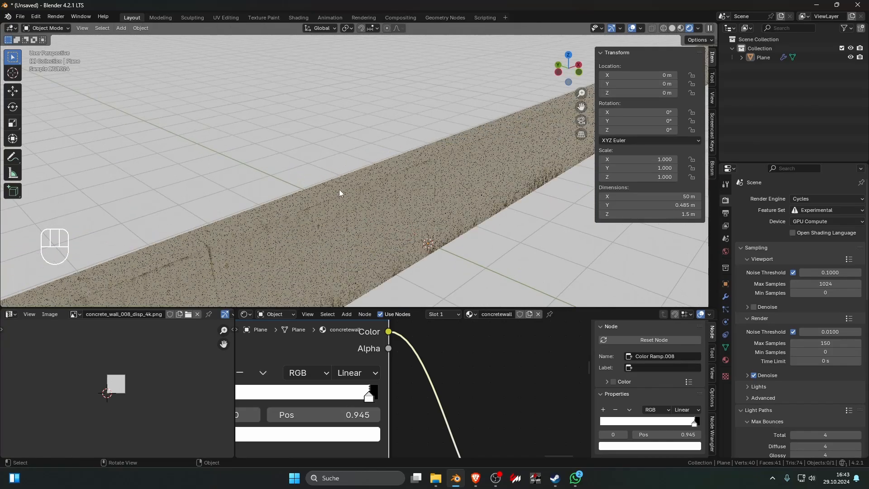
left_click(338, 189)
key("KP_Enter")
key("KP_3")
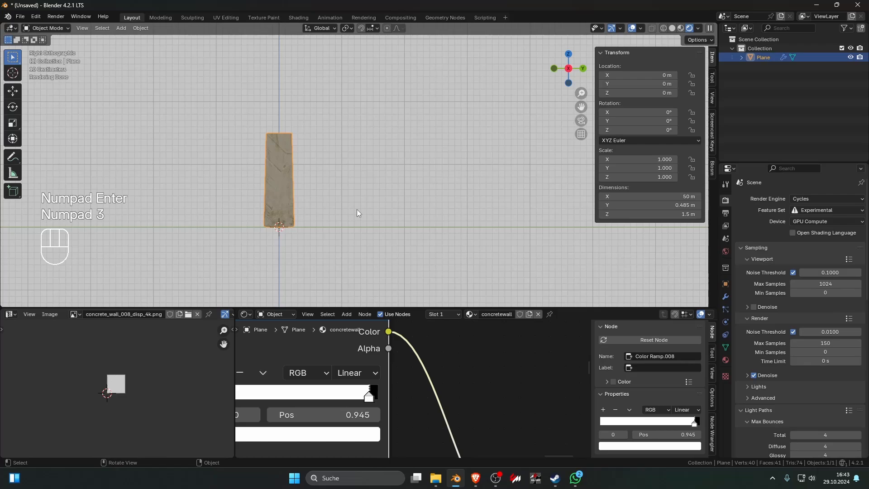
key("KP_1")
left_click(387, 204)
scroll(387, 205, "up", 3)
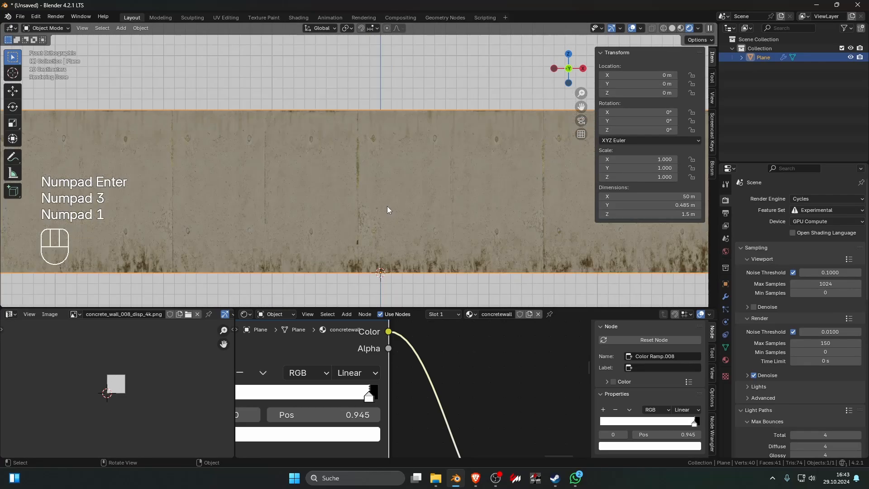
scroll(239, 359, "down", 4)
scroll(300, 393, "down", 5)
- Look over the grunge mask nodes and compare them with the moss around the wall's central joint
middle_click_drag(271, 393, 438, 410)
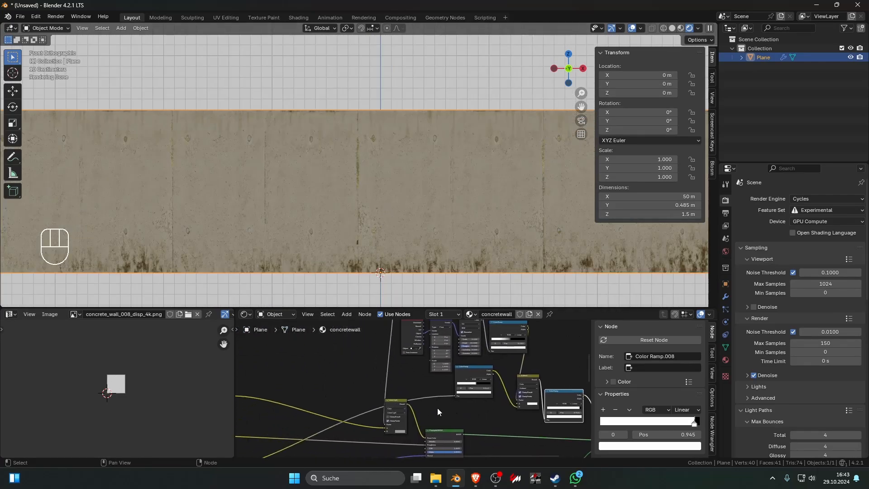
scroll(362, 389, "down", 2)
middle_click_drag(281, 371, 471, 403)
scroll(416, 238, "up", 5)
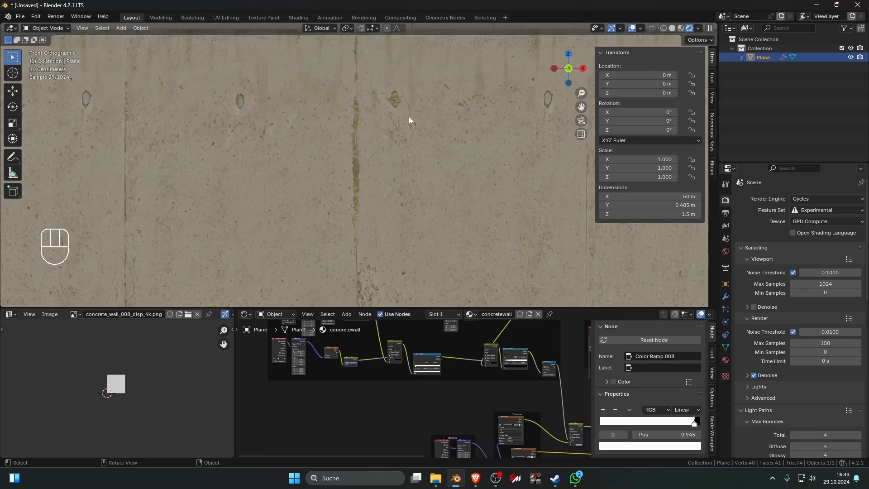
scroll(409, 116, "down", 2)
middle_click_drag(347, 412, 436, 427)
scroll(417, 375, "up", 5)
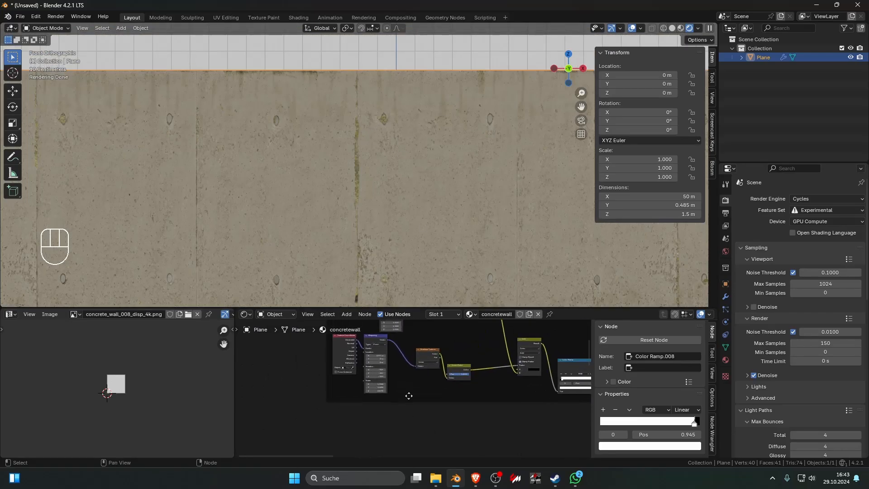
scroll(412, 403, "down", 10)
scroll(415, 412, "up", 6)
middle_click_drag(498, 429, 376, 396)
scroll(376, 398, "up", 3)
- Inspect the concrete's Mapping and Textures frames in a maximized node editor
key("ctrl+space")
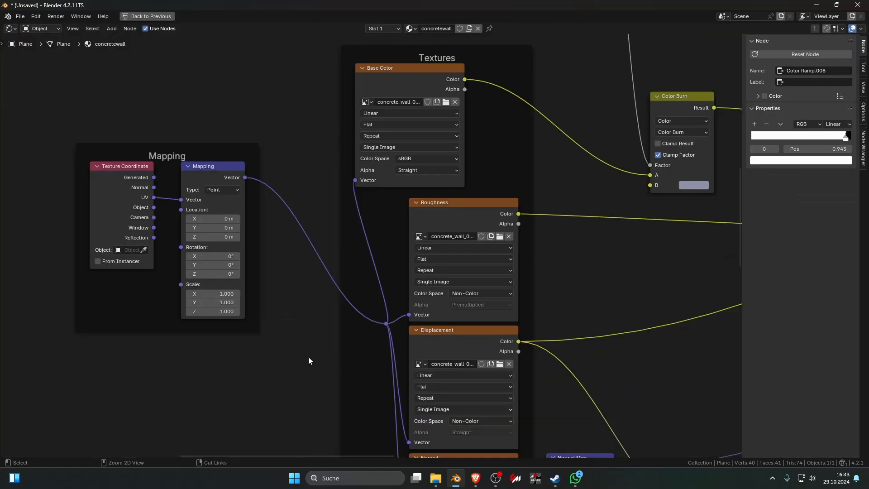
key("ctrl+space")
key("ctrl+space")
middle_click_drag(267, 339, 359, 359)
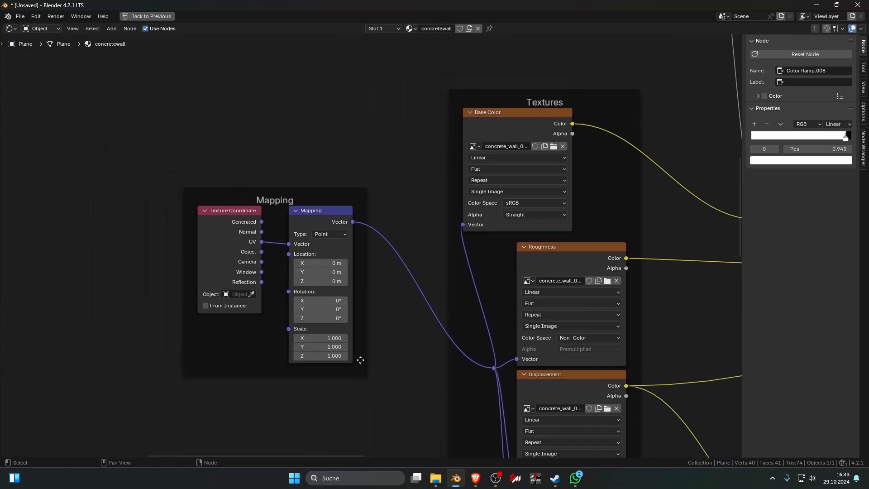
scroll(284, 259, "down", 7)
middle_click_drag(283, 259, 266, 313)
left_click_drag(262, 243, 448, 388)
scroll(369, 263, "up", 8)
scroll(360, 326, "up", 7)
left_click(327, 283)
scroll(375, 293, "up", 6)
middle_click_drag(375, 294, 384, 273)
scroll(384, 273, "down", 8)
middle_click_drag(327, 331, 392, 290)
scroll(393, 290, "up", 3)
middle_click_drag(338, 350, 346, 312)
key("ctrl+space")
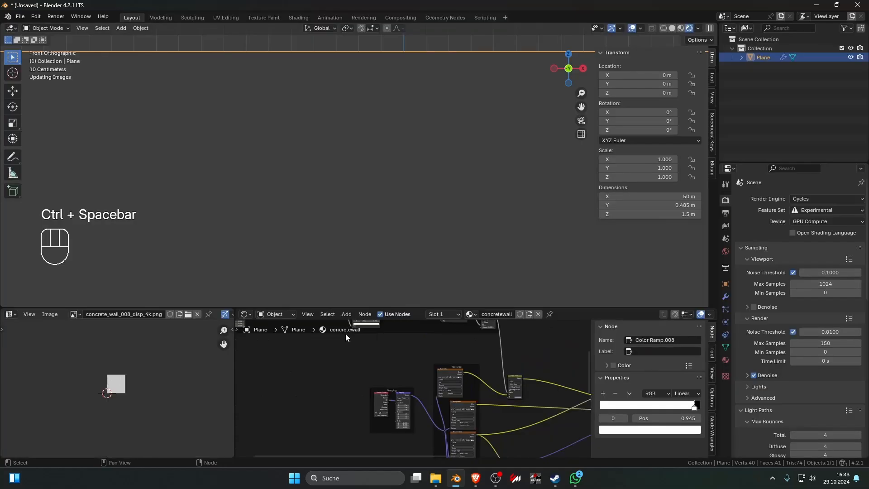
key("Tab")
key("a")
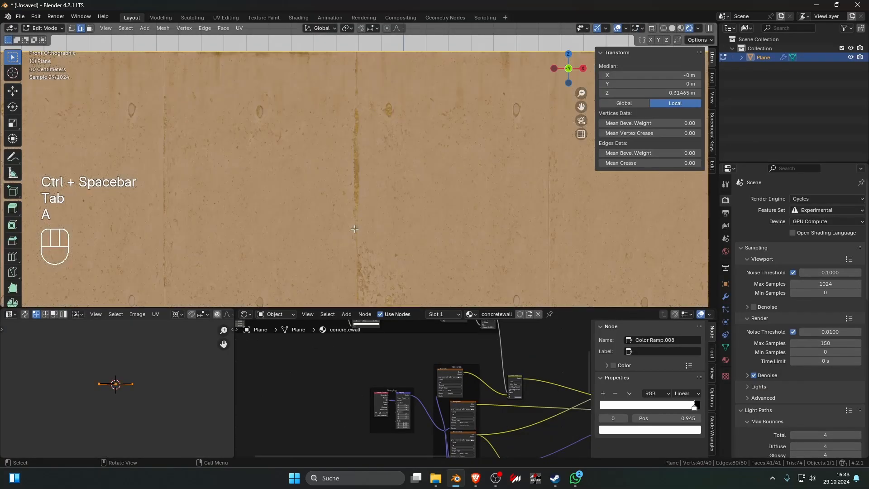
key("s")
key("x")
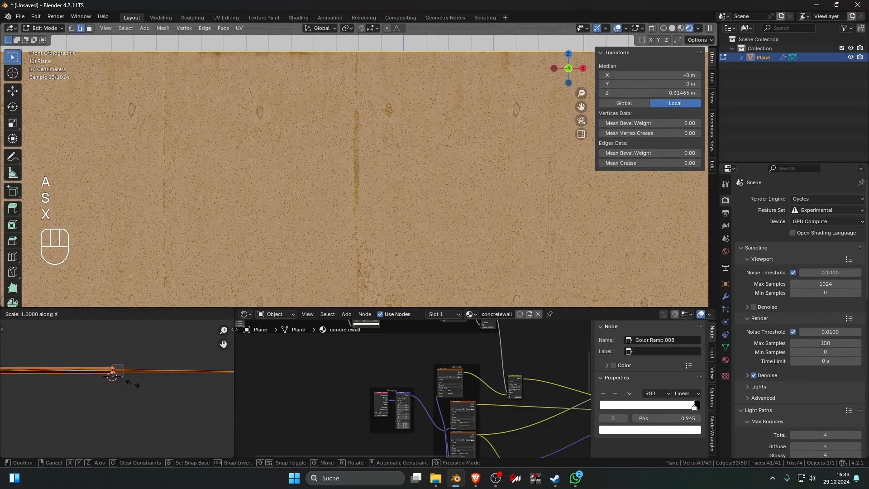
key("Escape")
key("Tab")
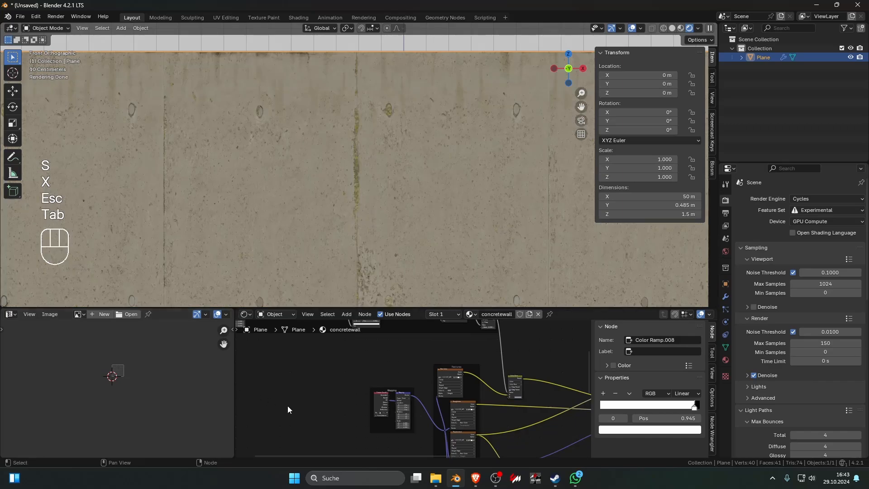
- Set the X scale of the concrete textures' Mapping node to 0.550
middle_click_drag(286, 405, 341, 387)
scroll(362, 398, "up", 10)
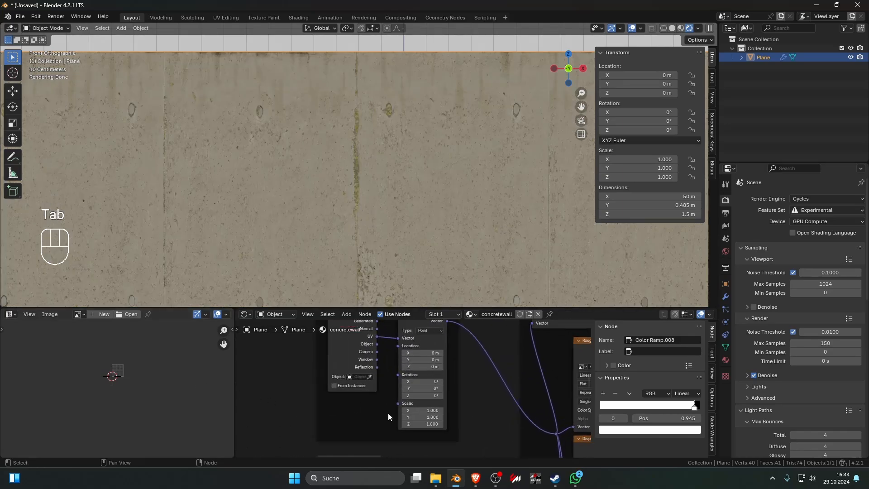
left_click_drag(375, 415, 356, 416, "shift")
left_click_drag(393, 416, 372, 416, "shift")
scroll(354, 255, "down", 5)
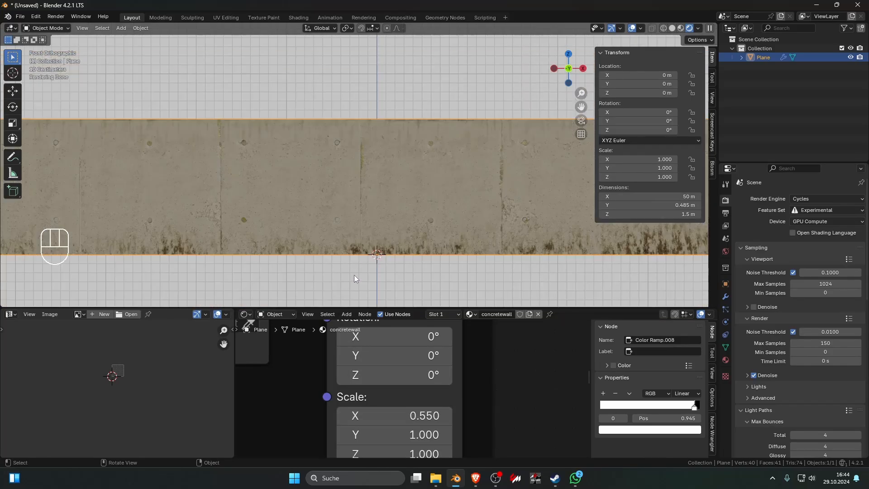
- Examine the rescaled concrete texture on the wall up close and along its whole length in perspective
left_click(352, 281)
mouse_move(353, 279)
middle_mouse_down()
mouse_move(298, 277)
mouse_move(352, 273)
middle_mouse_up()
scroll(352, 274, "up", 3)
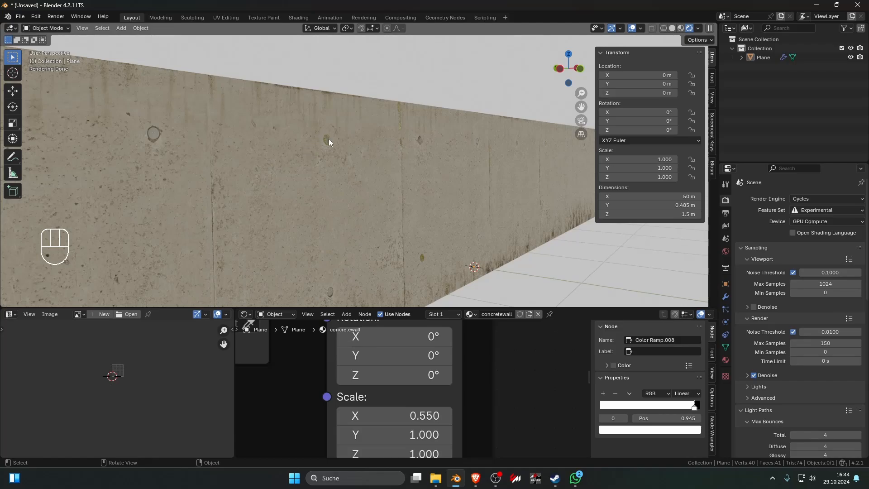
scroll(443, 250, "down", 3)
left_click(482, 256)
scroll(482, 256, "down", 4)
middle_click_drag(488, 258, 407, 264)
scroll(384, 258, "down", 4)
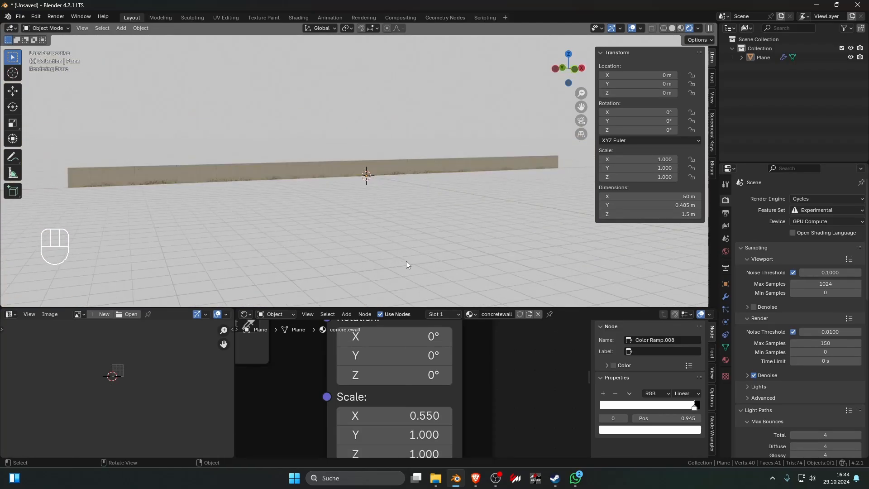
left_click(495, 483)
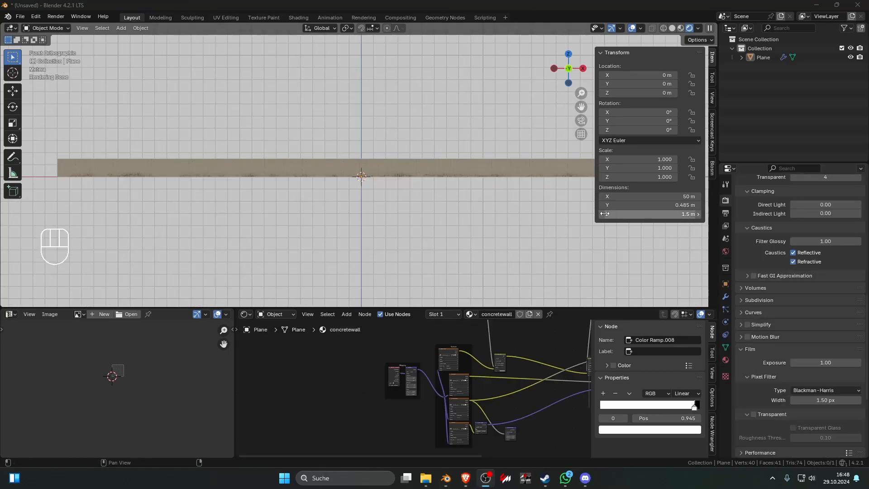
- Hide the viewport sidebar and enable a transparent film background for the render
left_click(522, 202)
key("n")
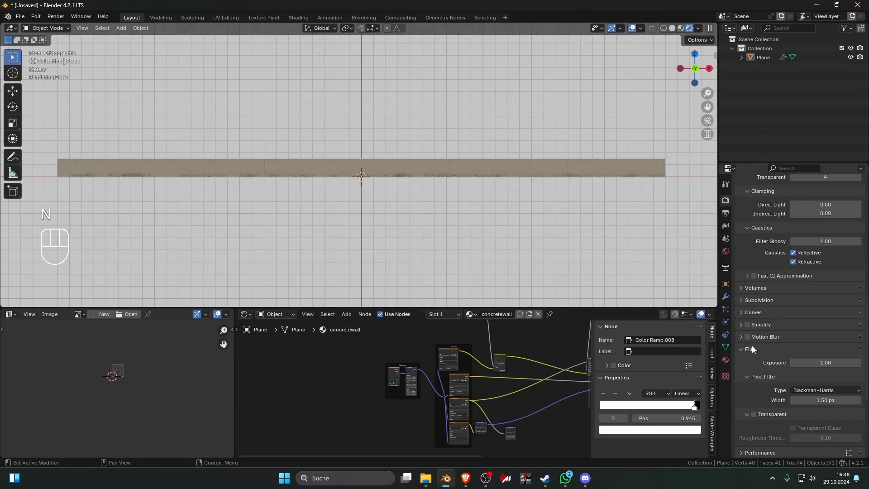
left_click(752, 414)
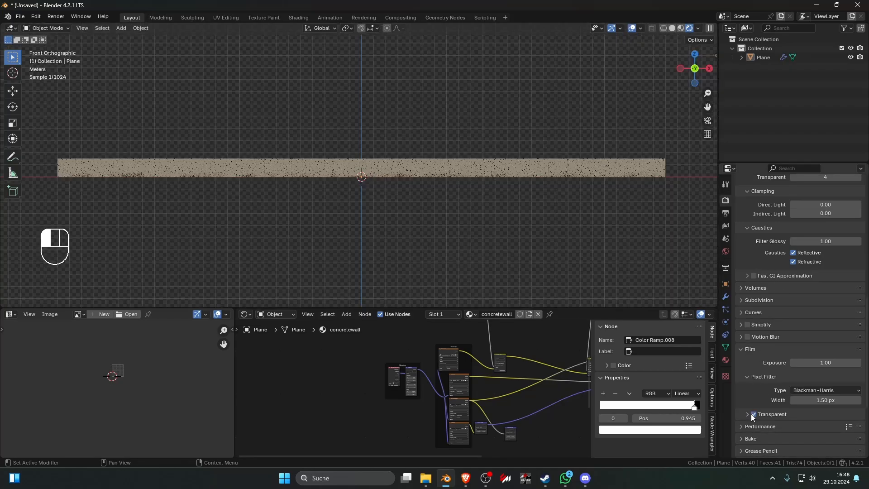
scroll(488, 241, "up", 8)
scroll(485, 240, "up", 2)
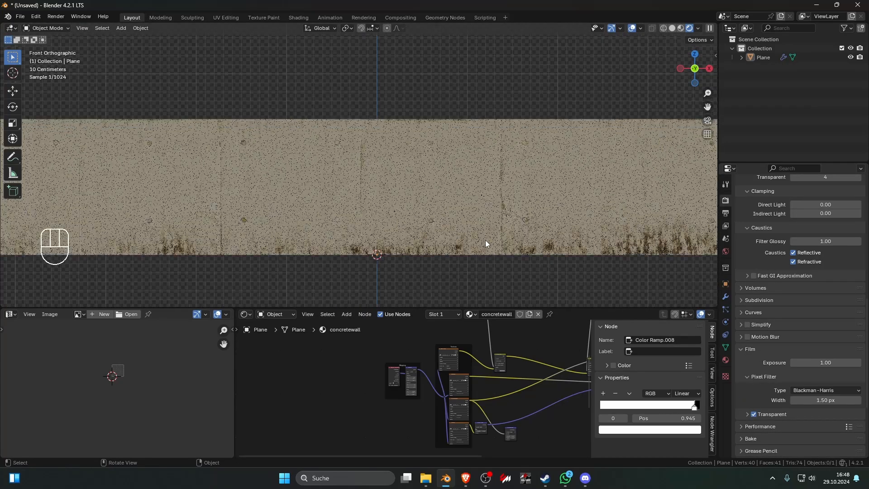
scroll(425, 373, "down", 3)
scroll(431, 413, "up", 6)
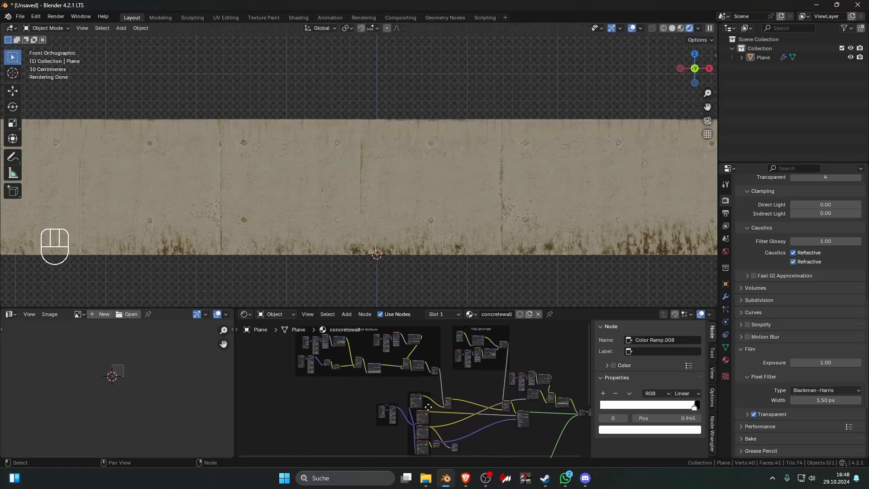
- Preview the concrete Base Color texture alone and check its repetition along the wall
scroll(296, 386, "down", 5)
middle_click_drag(296, 386, 465, 383)
scroll(299, 385, "up", 4)
scroll(392, 350, "up", 3)
left_click(379, 335, "ctrl+shift")
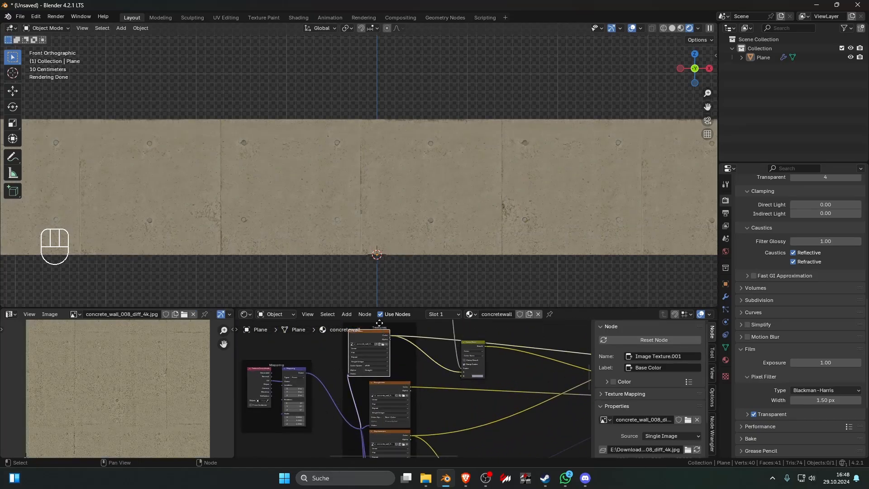
scroll(438, 248, "down", 1)
scroll(430, 230, "down", 8)
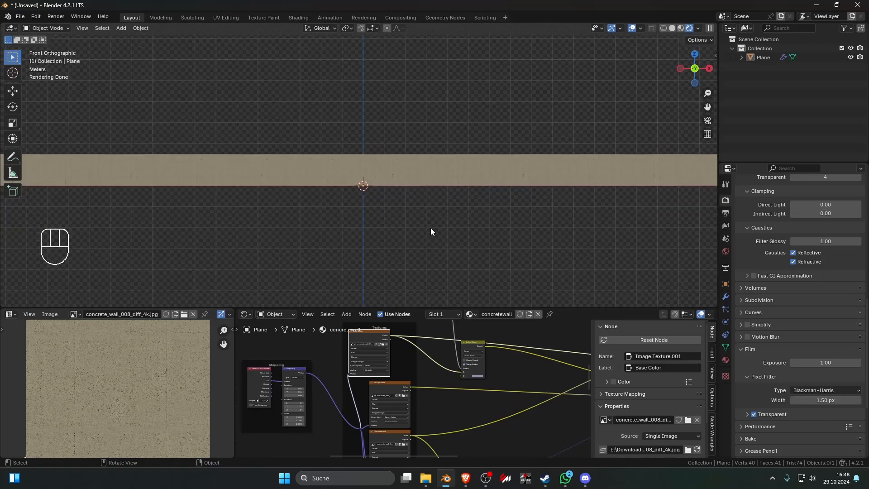
scroll(430, 226, "up", 9)
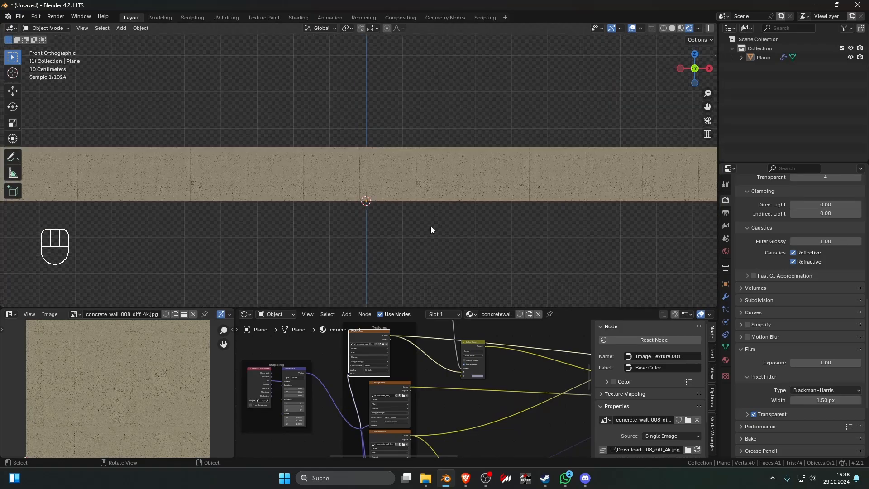
middle_click_drag(77, 222, 549, 189, "shift")
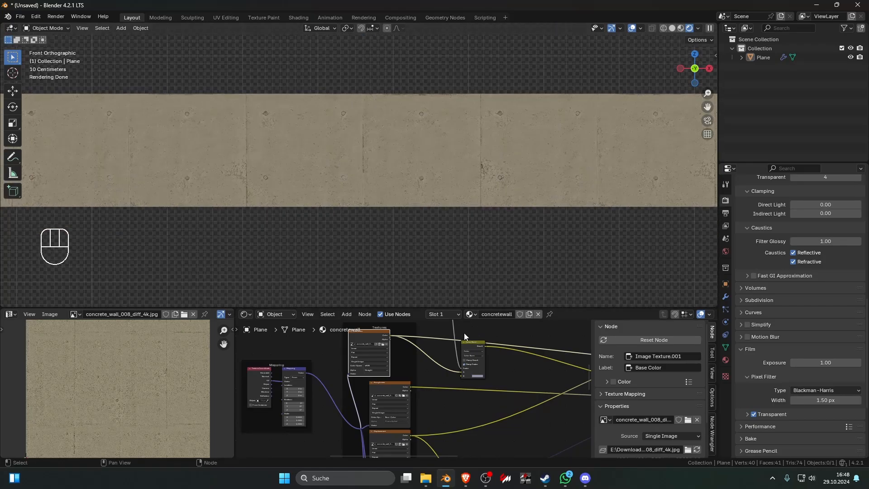
- Preview the concrete Principled BSDF with its grunge but without the moss layer
scroll(462, 357, "down", 10)
middle_click_drag(561, 374, 370, 396)
left_click(384, 398, "ctrl+shift")
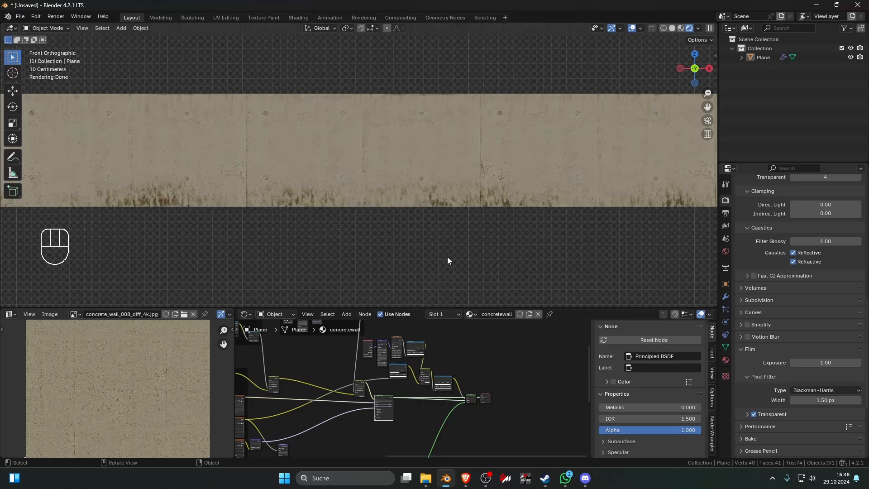
scroll(455, 362, "up", 2)
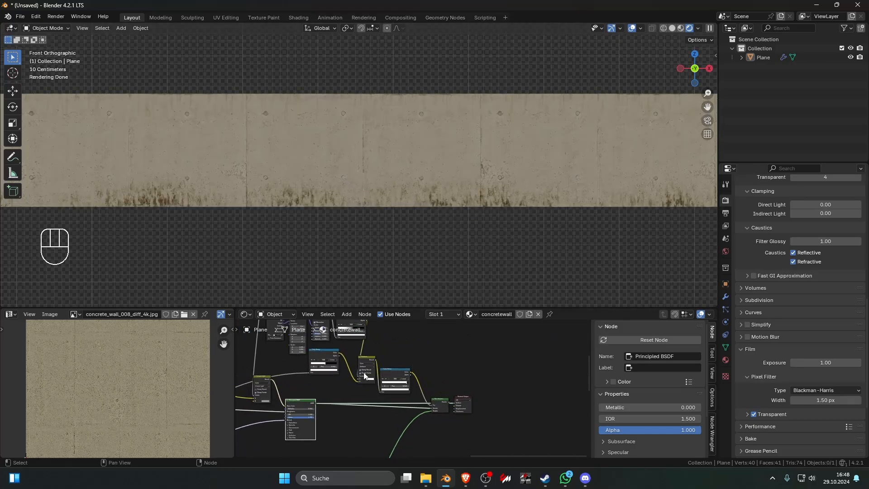
- Preview the final Mix Shader on the material output and look along the wall for visible tiling
left_click(444, 400, "ctrl+shift")
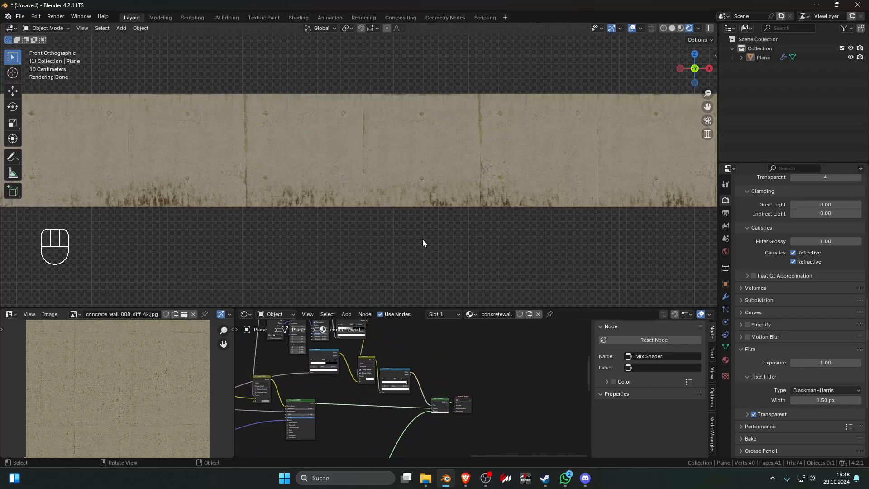
scroll(456, 215, "down", 2)
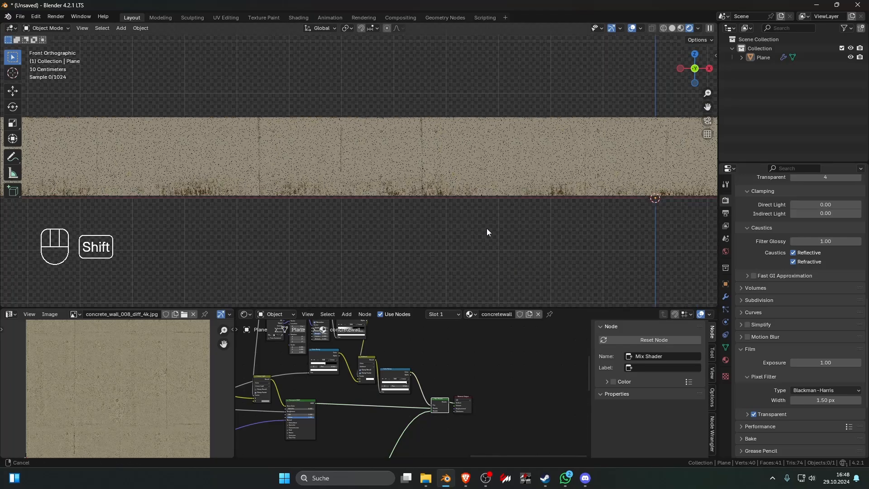
middle_click_drag(486, 228, 448, 228, "shift")
scroll(451, 222, "down", 1)
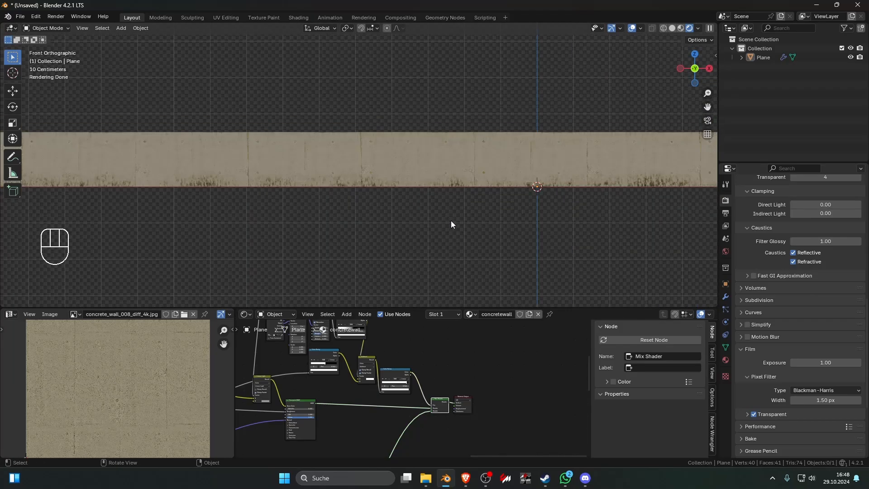
scroll(451, 220, "down", 3)
scroll(448, 169, "up", 4)
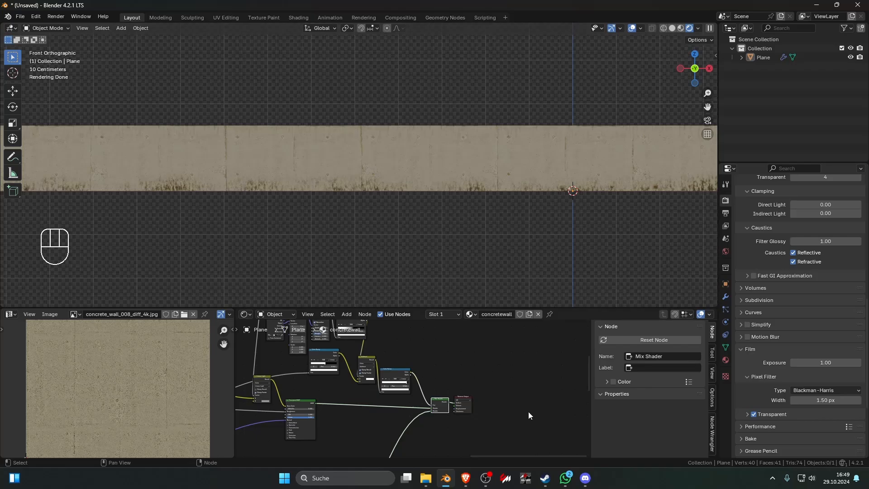
- Move the Material Output node well away from the Mix Shader to leave room for more nodes
left_click_drag(509, 424, 468, 388)
middle_click_drag(466, 388, 433, 385)
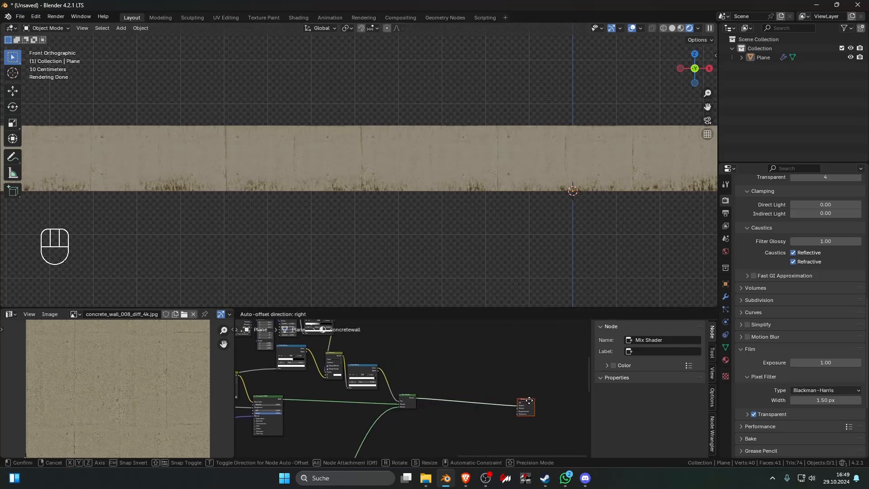
scroll(418, 391, "down", 5)
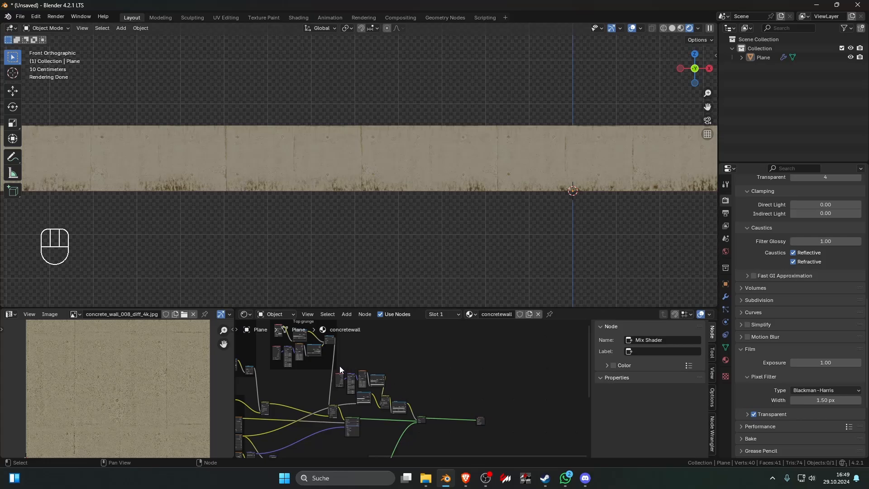
- Frame the noise, color ramp and Subtract mask nodes, place the frame beside Top grunge, and label it "Grunge hight controlled"
left_click_drag(339, 365, 407, 405)
key("ctrl+j")
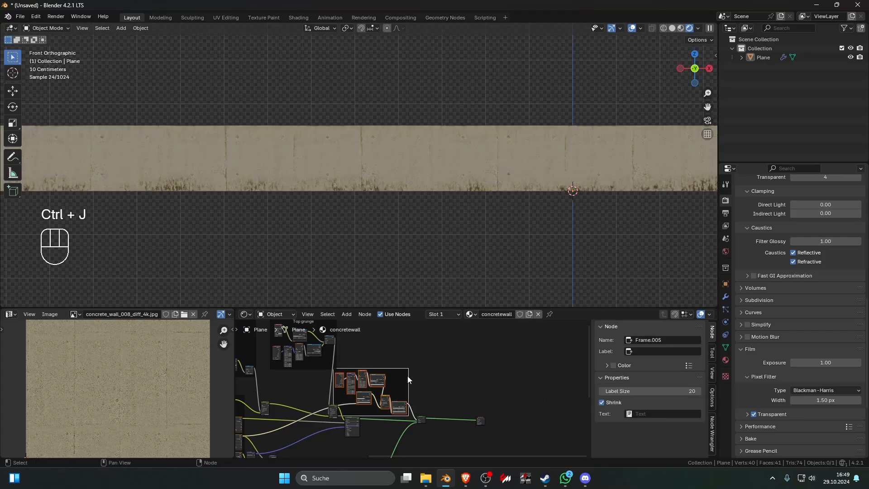
left_click_drag(395, 370, 425, 361)
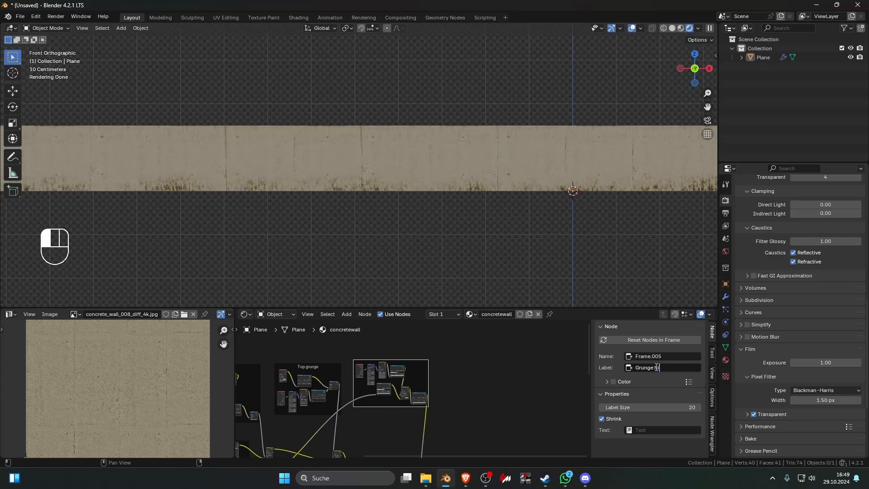
type("ed")
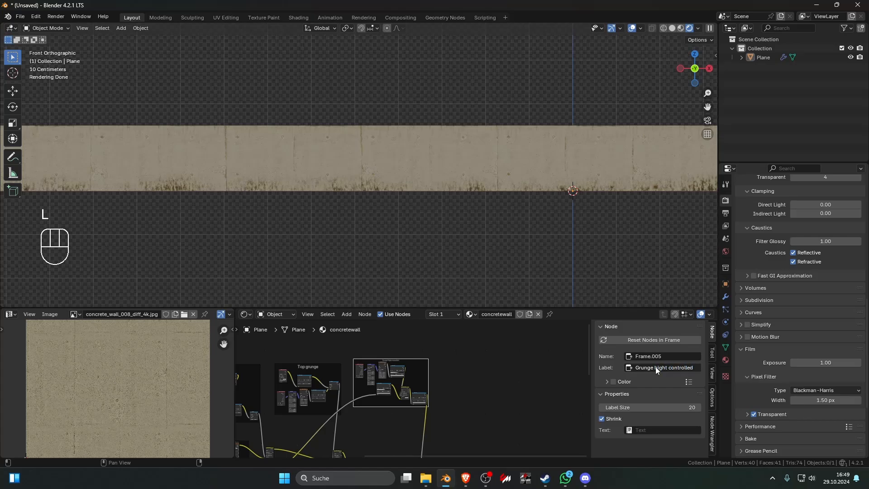
key("Return")
key("ctrl+space")
scroll(452, 362, "up", 5)
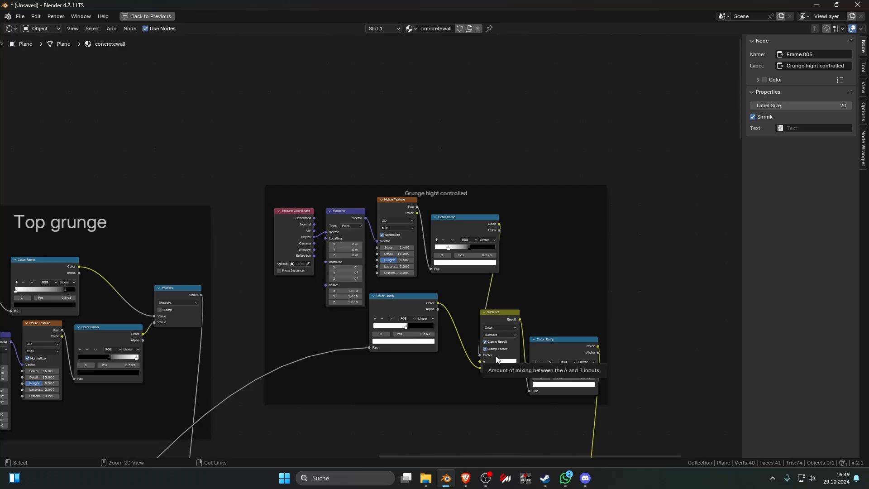
- Shift the Material Output node slightly farther from the Mix Shader
key("ctrl+space")
middle_click_drag(489, 344, 410, 370)
scroll(413, 391, "down", 1)
left_click(447, 380)
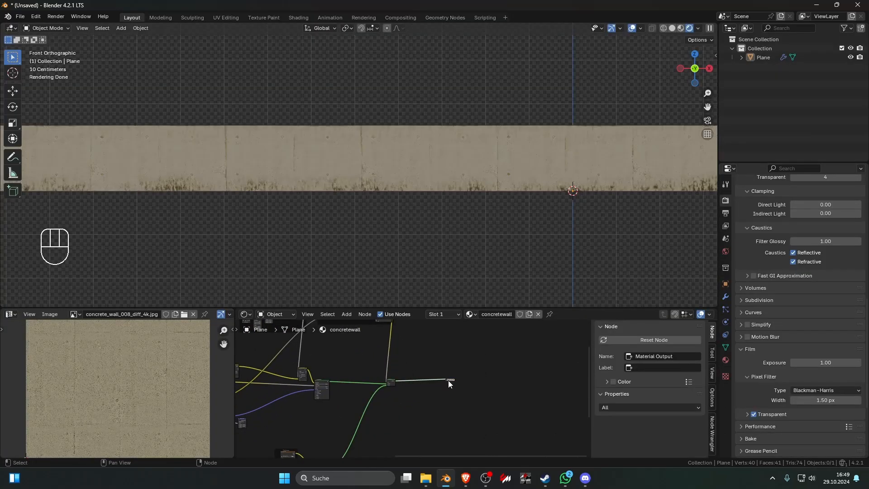
left_click_drag(448, 383, 470, 389)
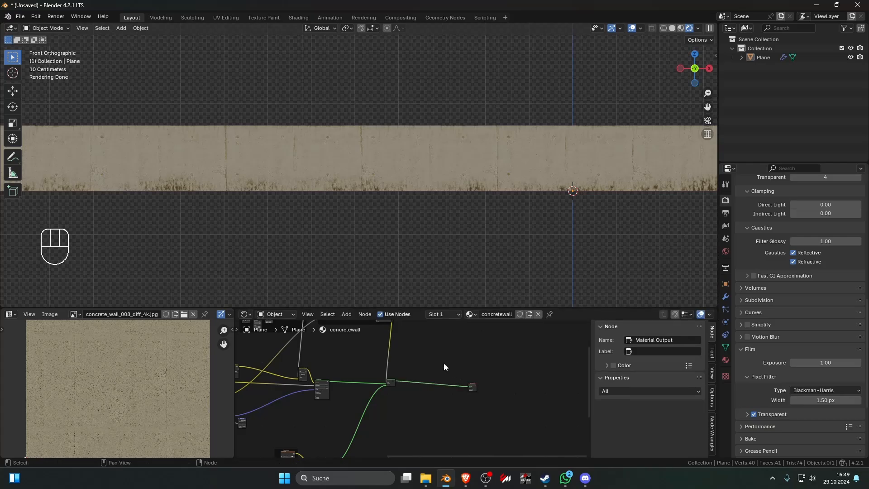
scroll(442, 365, "down", 2)
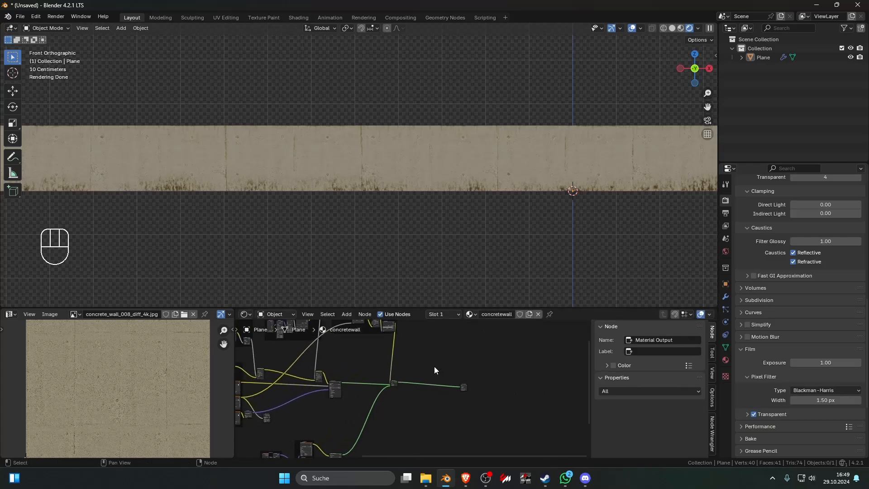
- Switch to the Brave browser and open the texture.ninja website in a new tab
key("alt+Tab")
key("alt+Tab")
key("alt+Tab")
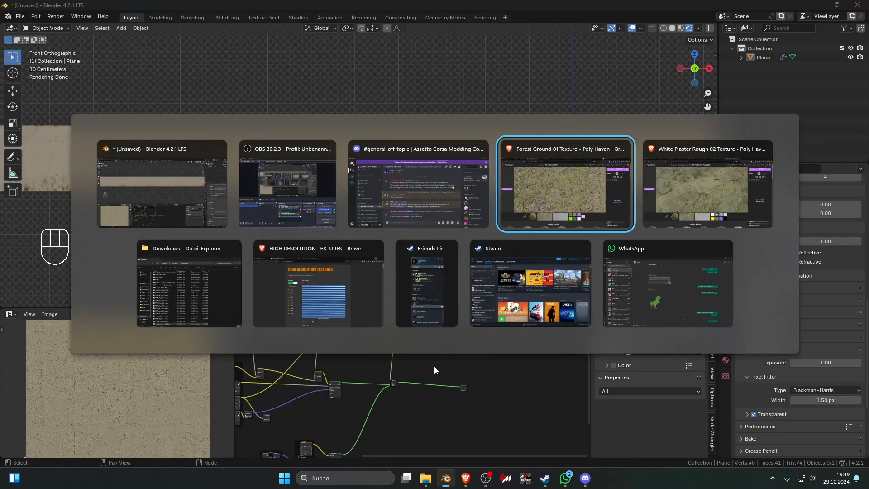
key("alt+Tab")
key("alt+Tab")
key("alt+Tab")
key("alt+Tab")
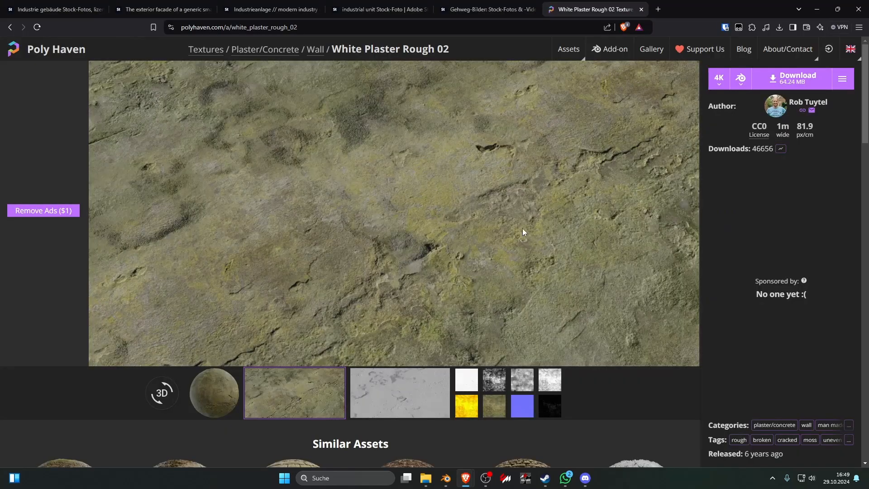
left_click(657, 9)
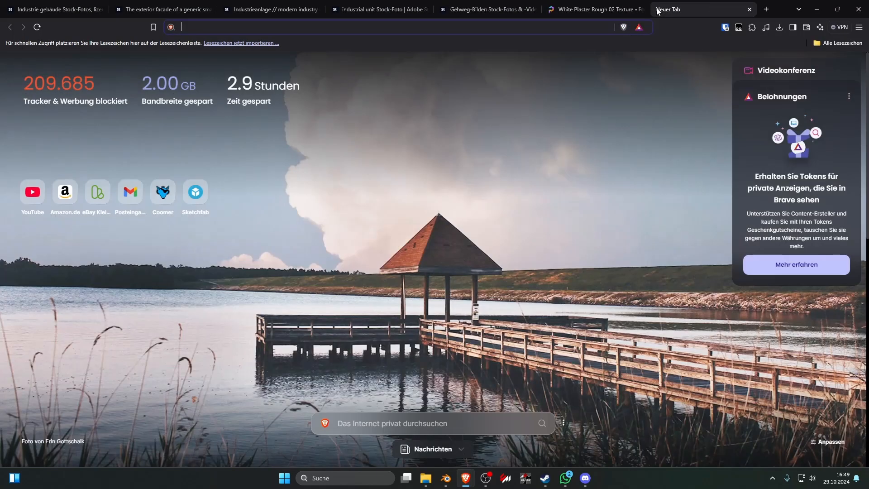
type("tex")
key("Return")
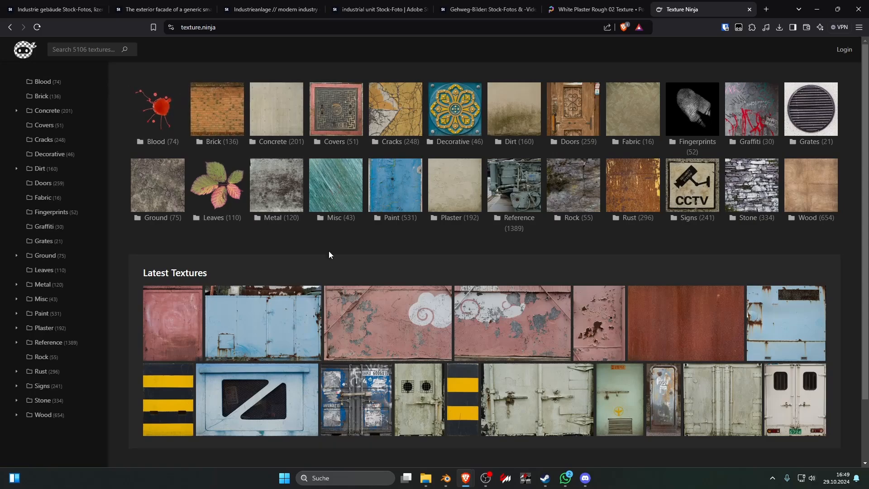
- Open the Rust category, filter it to the Rust subcategory, and look through its textures
left_click(627, 205)
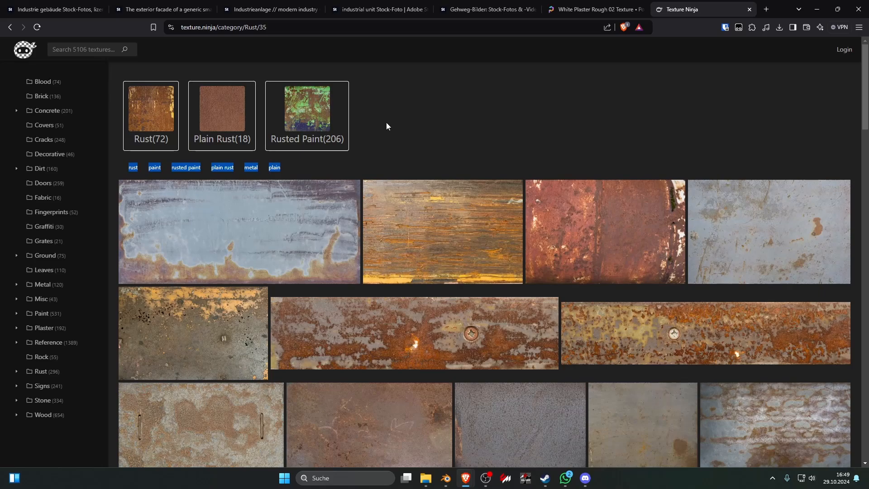
left_click(152, 119)
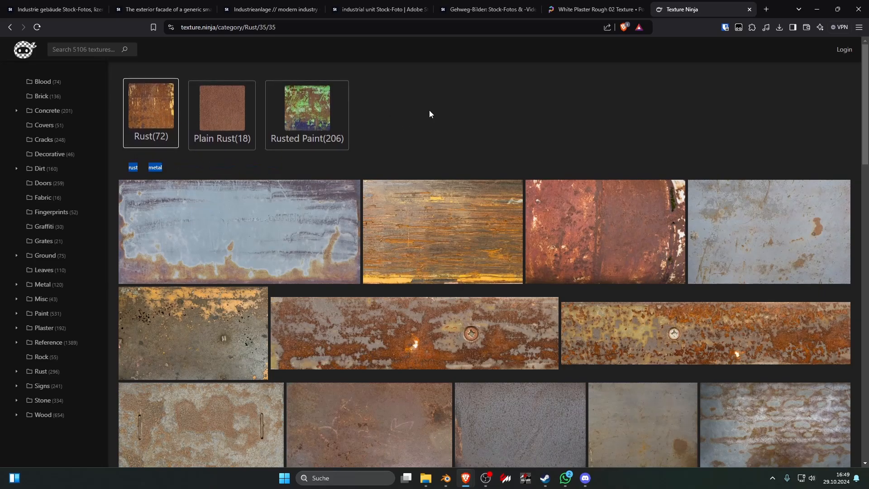
scroll(474, 104, "down", 3)
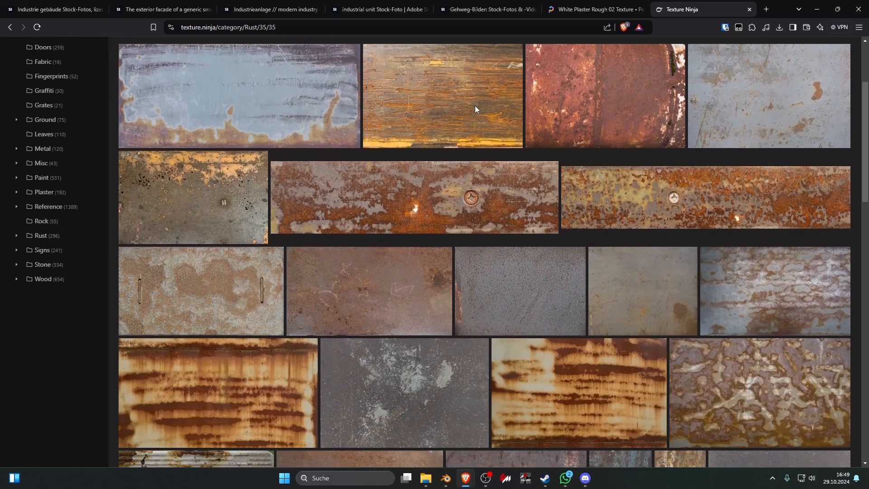
scroll(452, 109, "down", 4)
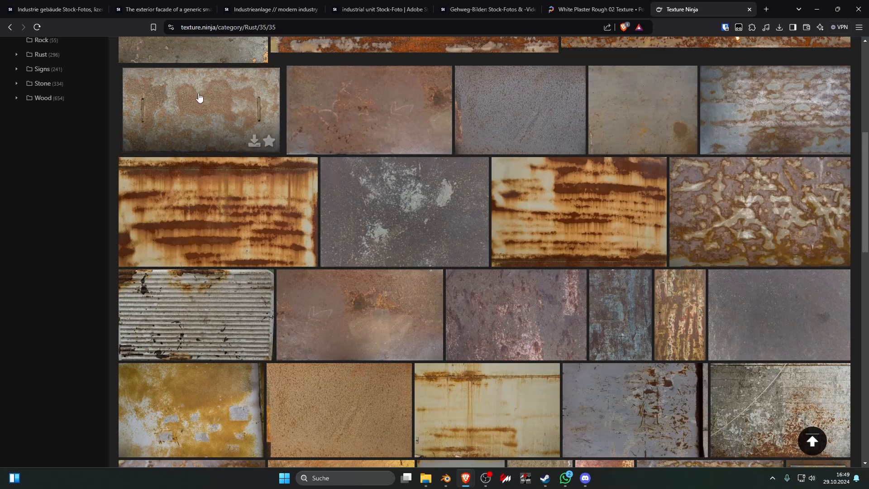
scroll(199, 97, "down", 4)
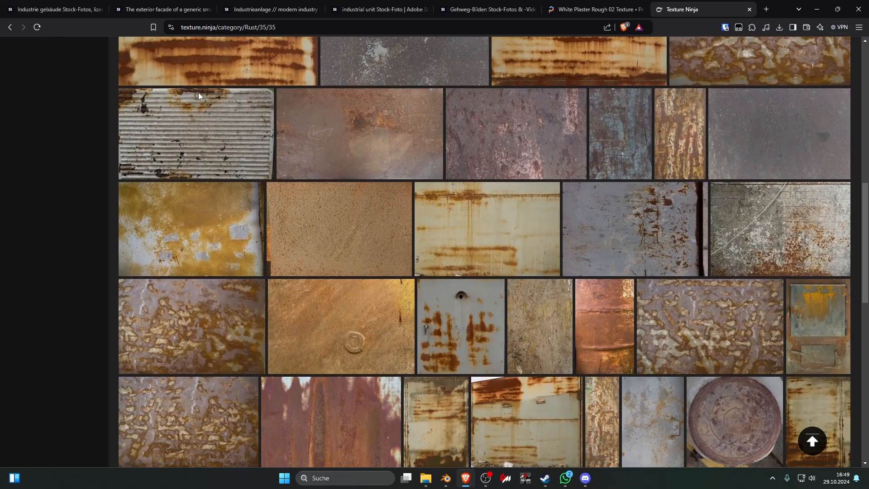
scroll(199, 95, "down", 3)
scroll(198, 93, "down", 4)
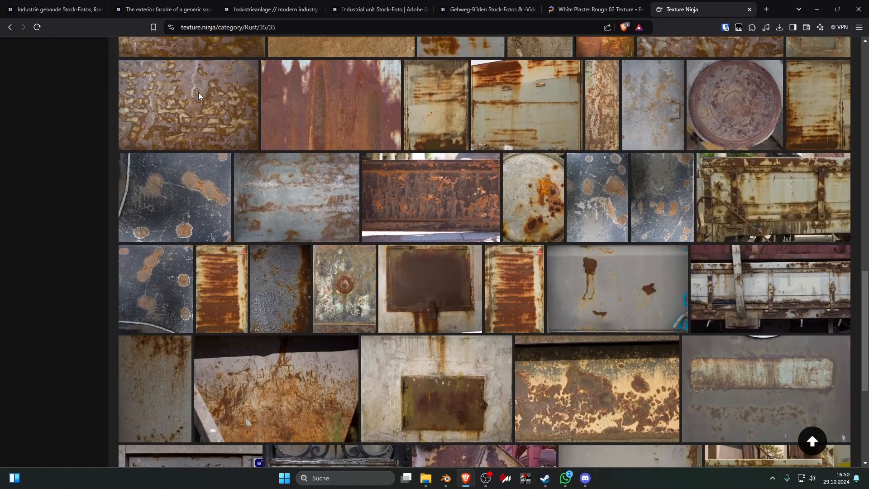
scroll(199, 92, "down", 3)
scroll(199, 91, "up", 15)
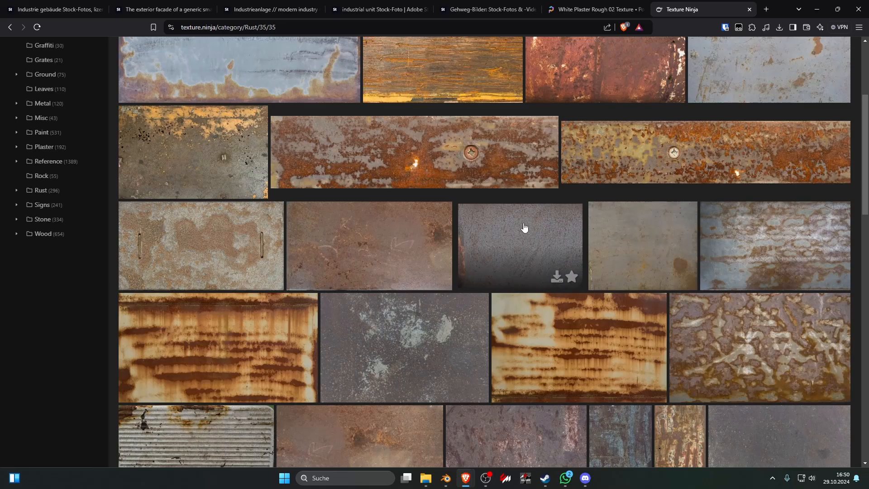
scroll(483, 230, "up", 4)
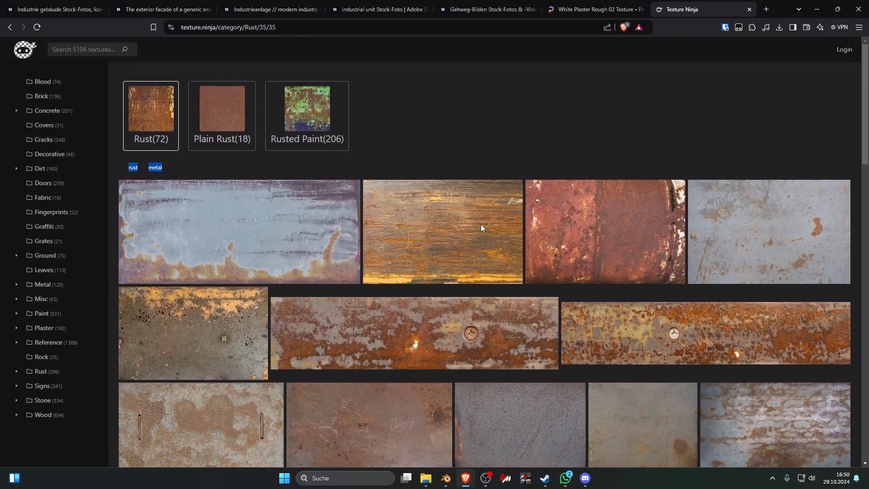
left_click(210, 136)
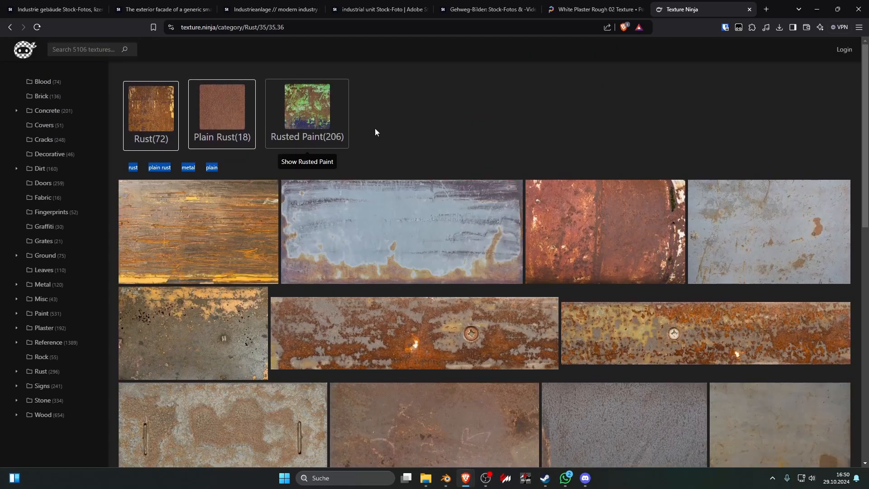
scroll(407, 118, "down", 1)
scroll(314, 99, "up", 1)
left_click(241, 126)
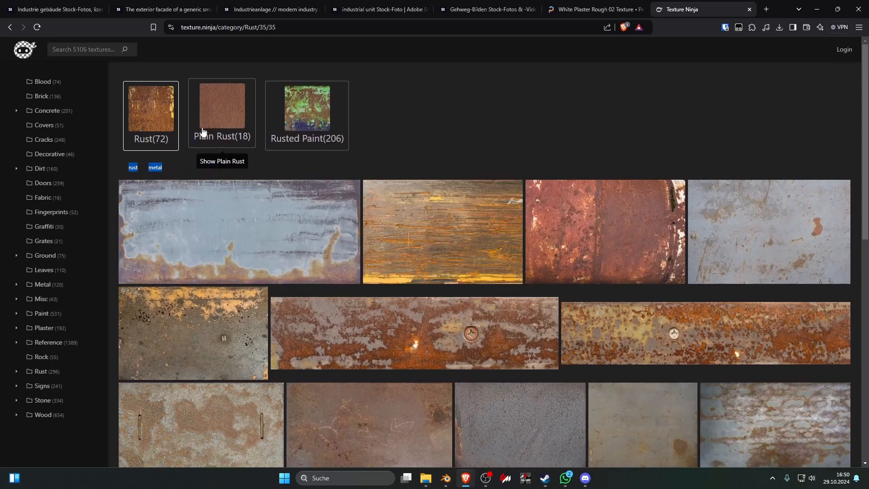
- Include the Rusted Paint textures and download the orange rusted paint image PaintRusted_3297 to the Downloads folder
left_click(308, 131)
scroll(445, 119, "down", 15)
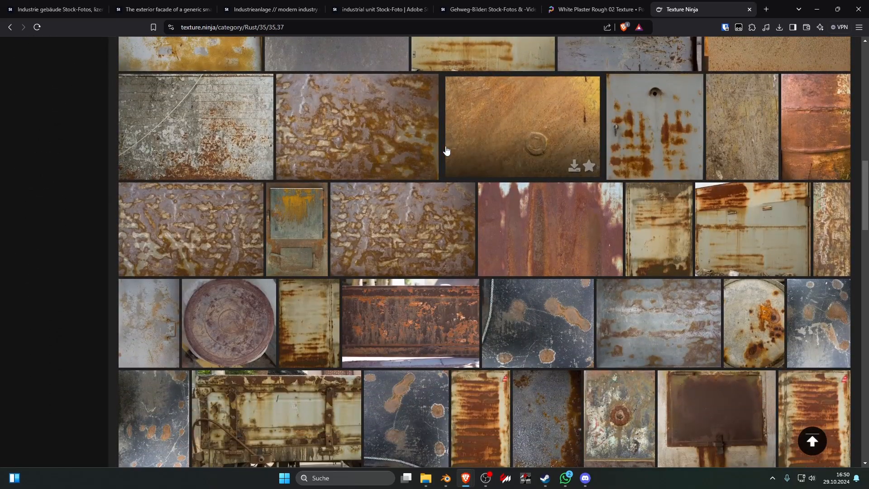
scroll(445, 146, "down", 9)
scroll(447, 146, "down", 7)
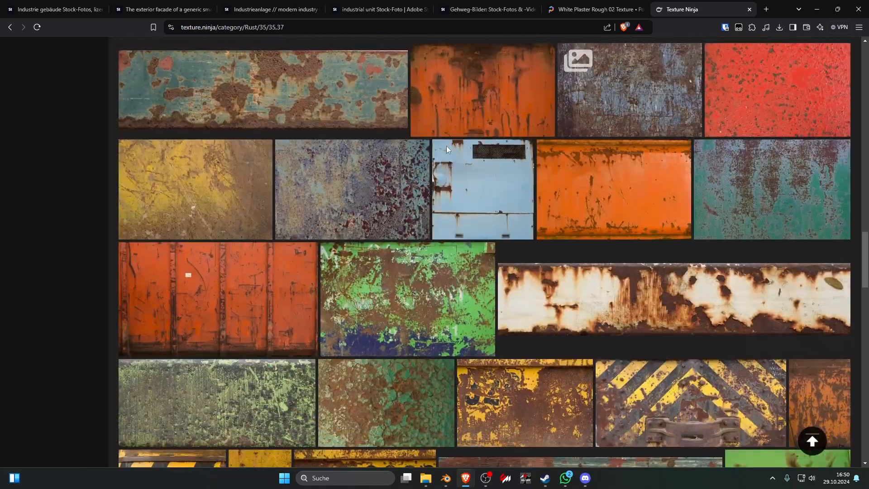
scroll(505, 170, "up", 2)
left_click(481, 171)
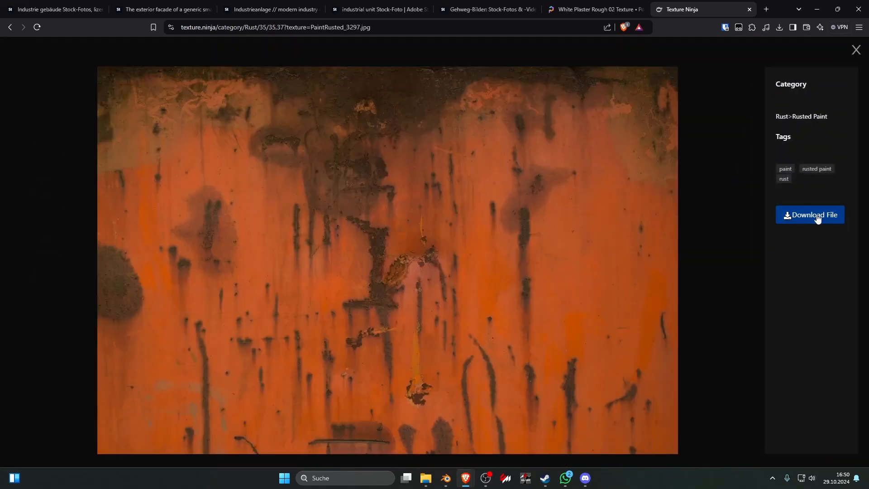
left_click(817, 218)
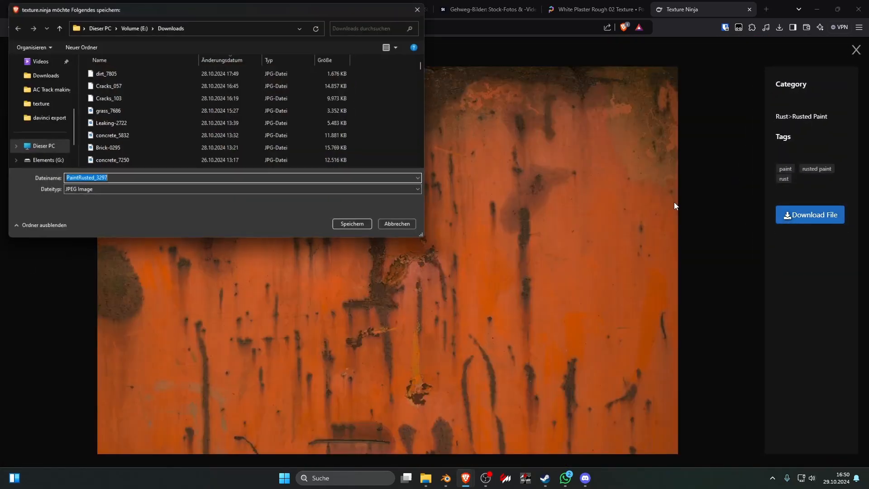
left_click(362, 225)
- Switch back to Blender and add an Image Texture node in the empty area above the Material Output link
mouse_move(444, 484)
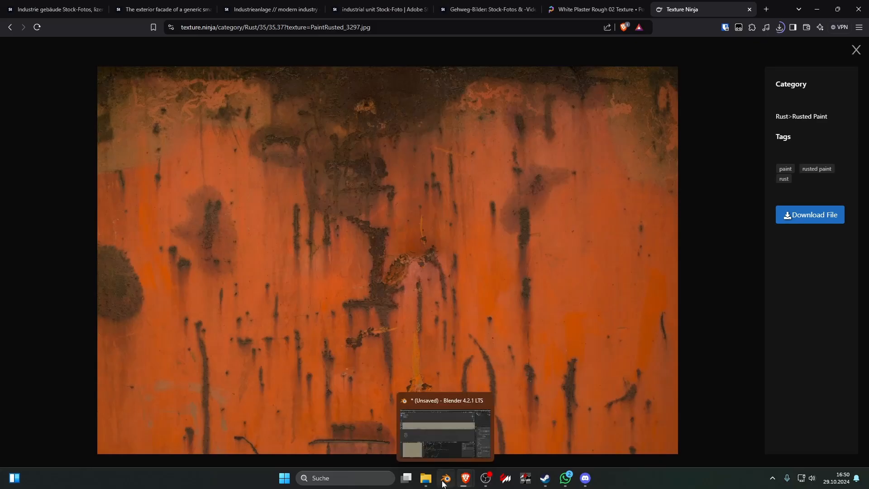
left_click(442, 459)
scroll(445, 376, "down", 3)
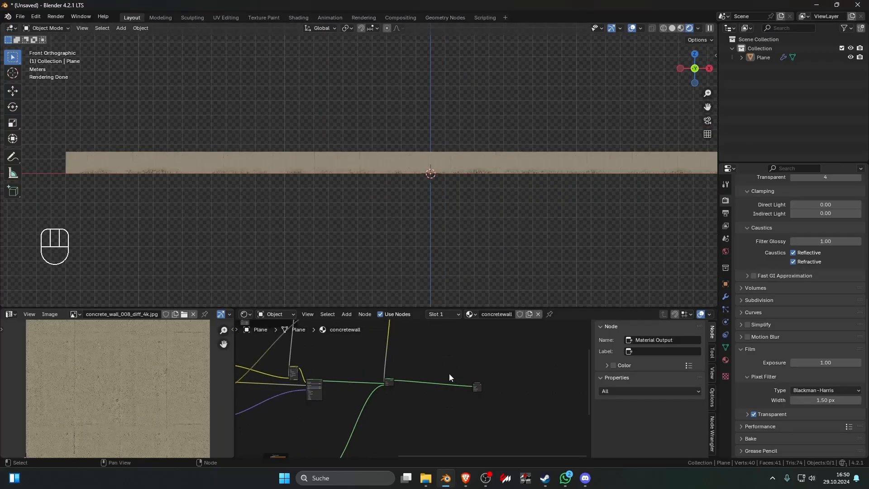
key("ctrl+space")
middle_click_drag(485, 140, 392, 289)
scroll(394, 276, "up", 1)
key("shift+a")
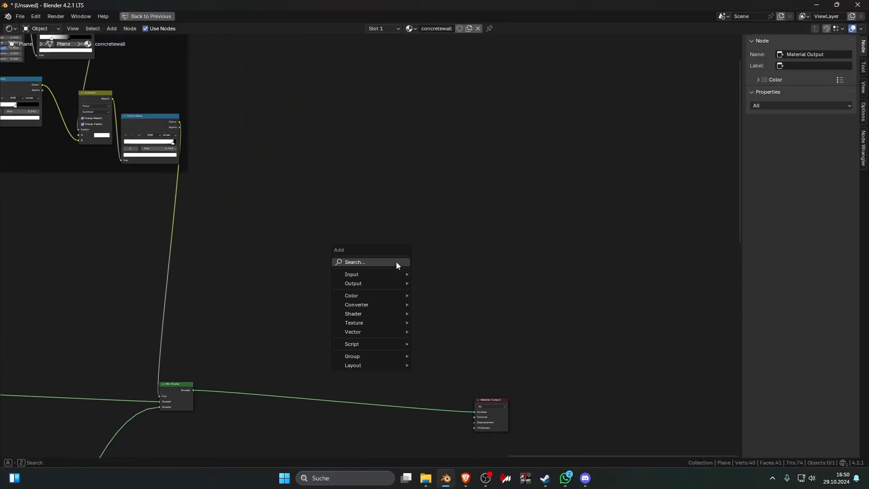
left_click(396, 262)
type("image")
key("Return")
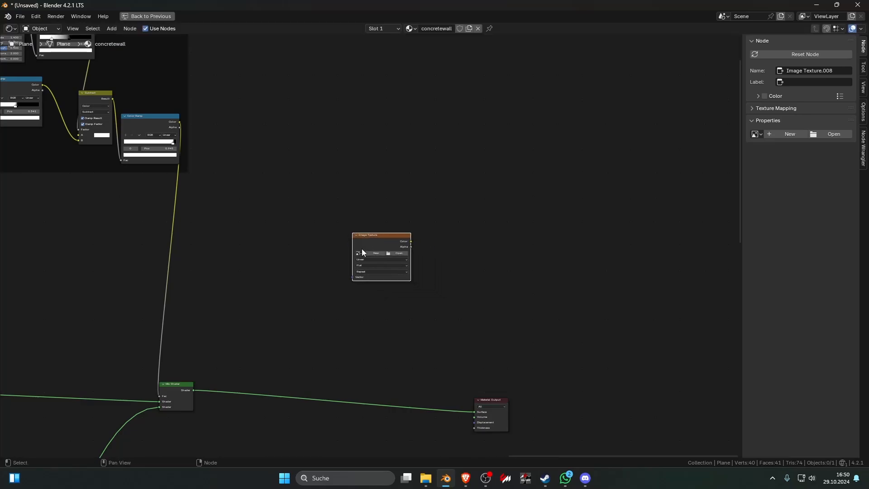
- Load PaintRusted_3297.jpg from the Downloads folder into the new Image Texture node
left_click(361, 249)
scroll(392, 253, "up", 3)
left_click(422, 260)
left_click(248, 173)
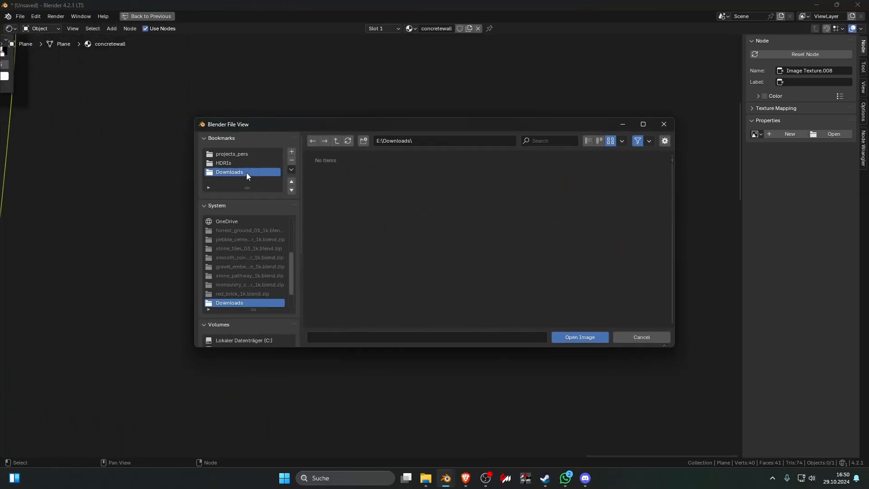
scroll(393, 225, "down", 10)
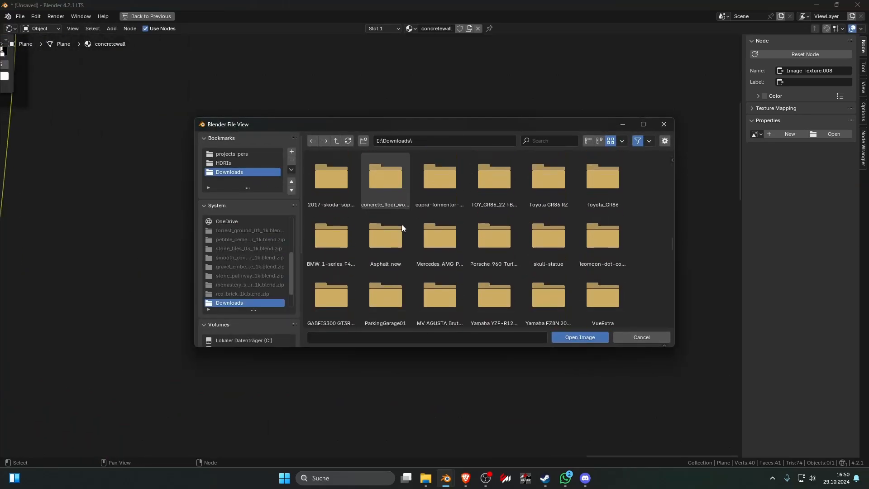
scroll(401, 224, "up", 3)
left_click(384, 214)
left_click(580, 337)
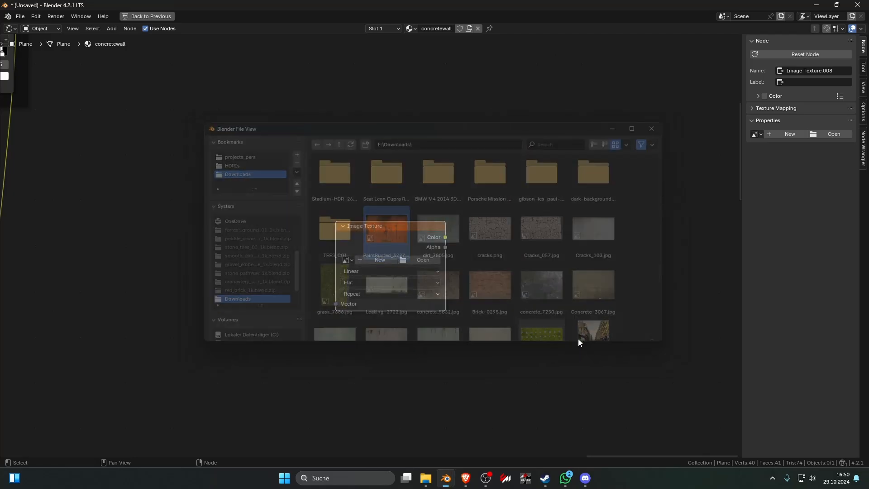
key("ctrl+space")
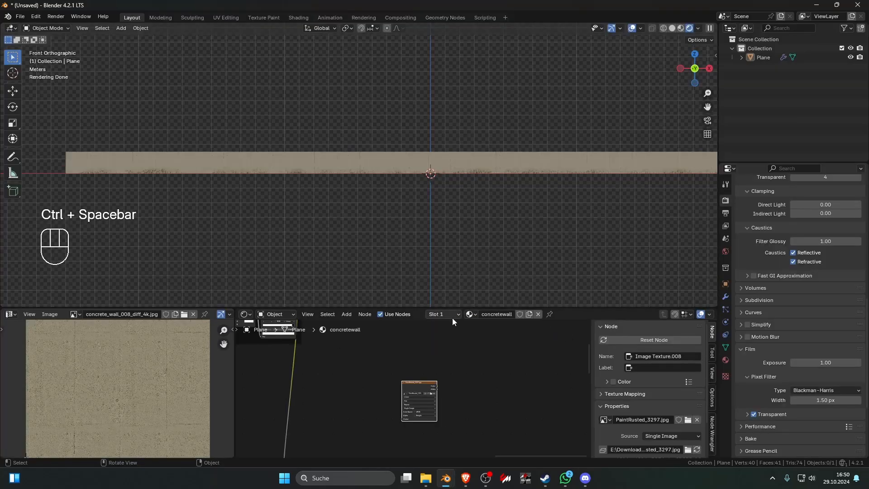
- Preview the PaintRusted_3297 texture on the wall and add Texture Coordinate and Mapping nodes to its image node
left_click(422, 384, "ctrl+shift")
scroll(420, 240, "up", 3)
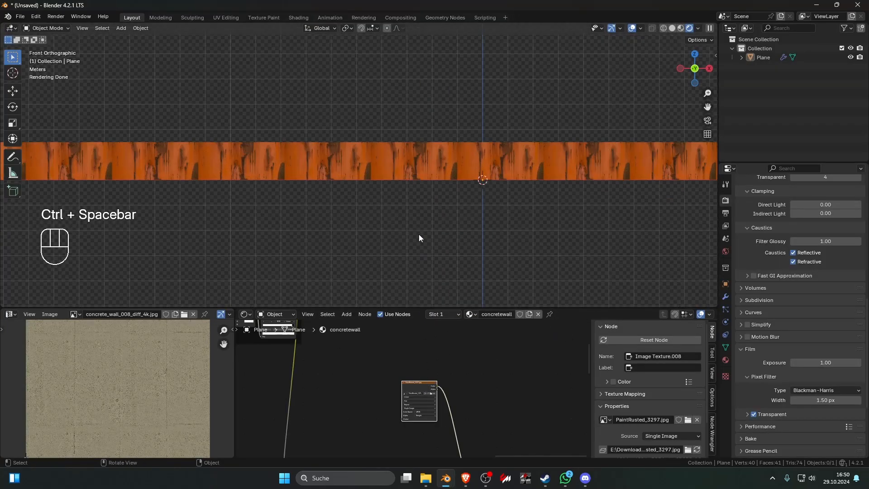
key("ctrl+t")
scroll(395, 396, "up", 5)
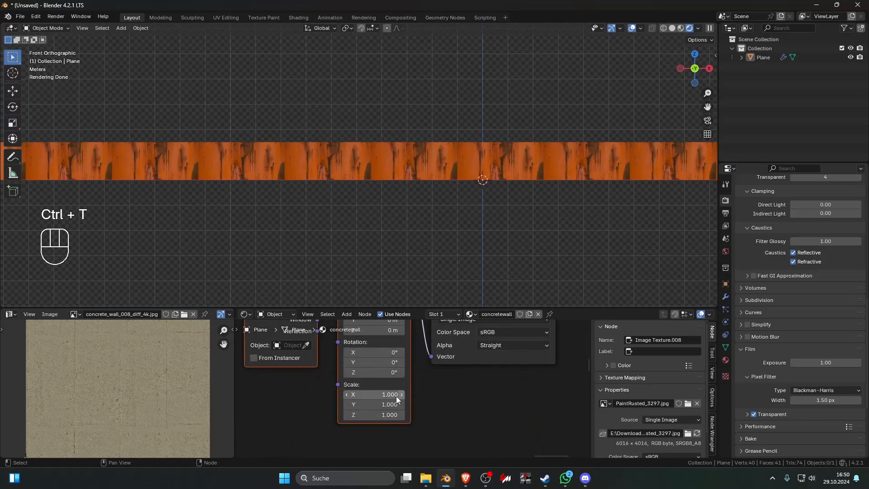
- Try a uniform mapping scale of 0.1 and a Y scale of 0.5 on the rusted paint, undoing both changes
left_click(379, 395)
key("Return")
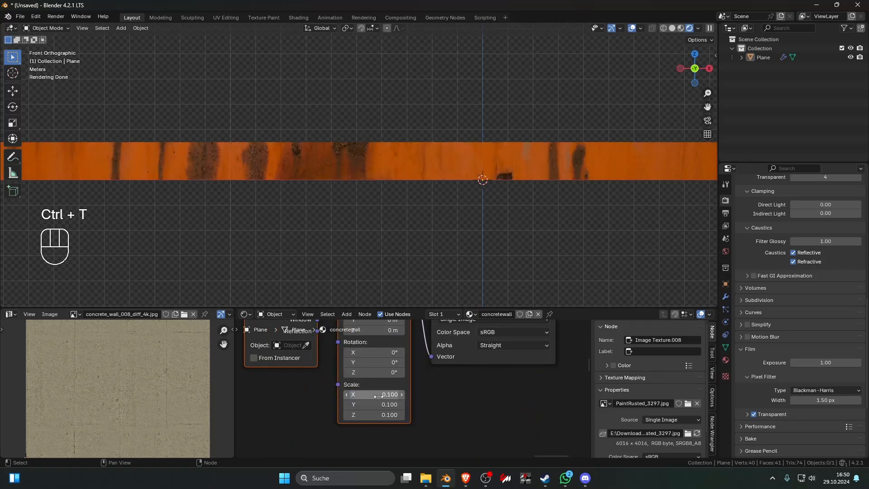
key("ctrl+z")
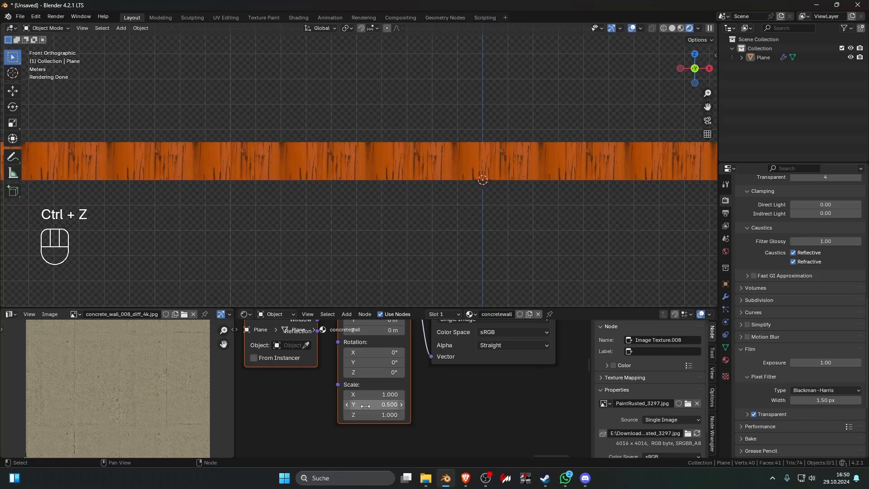
key("ctrl+z")
- Set the rusted paint's mapping scale on X to 0.1
left_click_drag(369, 395, 369, 396)
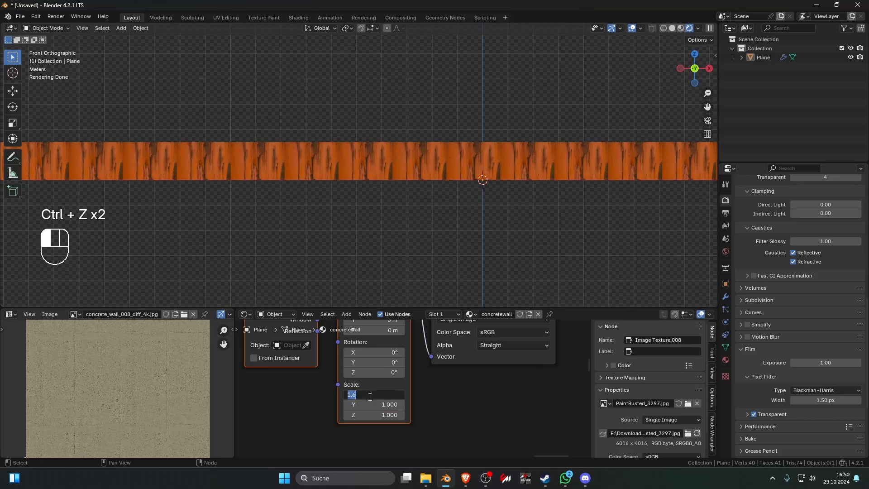
type("0.1")
key("Return")
scroll(406, 211, "down", 5)
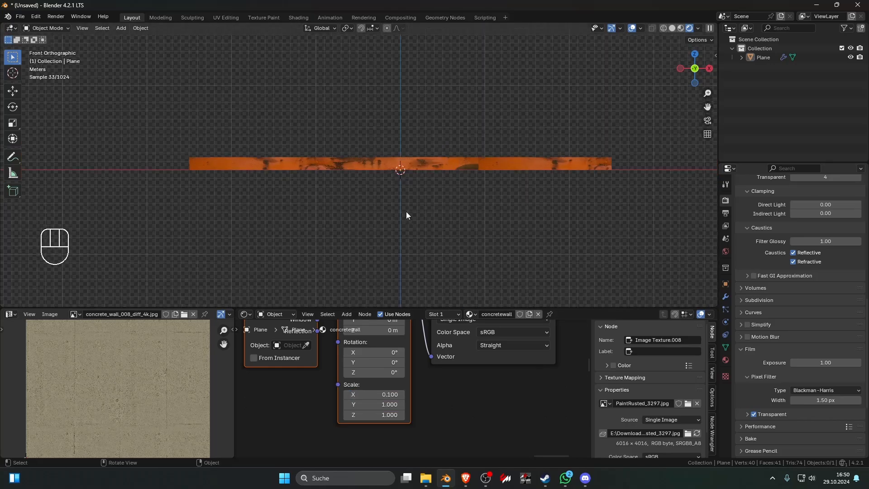
scroll(406, 211, "up", 1)
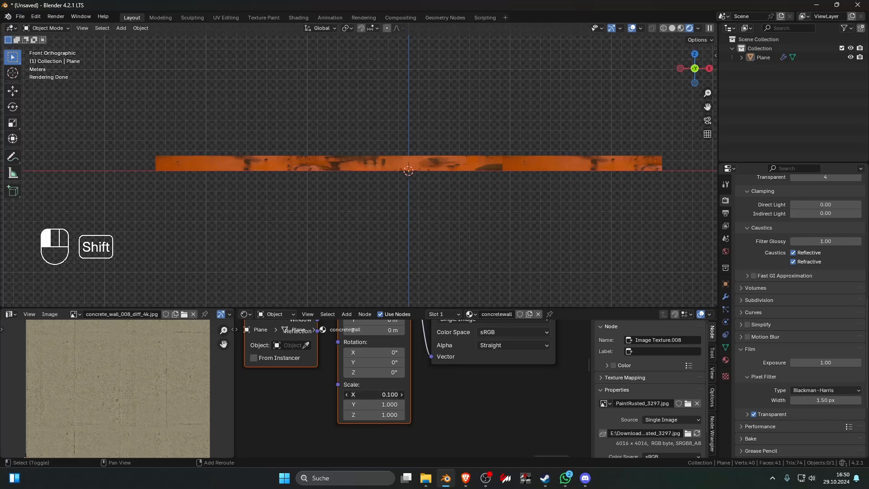
- Stretch and shift the rusted paint along the wall with an X scale of 0.07 and an X location of -1 m
mouse_move(383, 395)
left_mouse_down("shift")
mouse_move(400, 395)
mouse_move(383, 394)
left_mouse_up("shift")
scroll(385, 393, "down", 5)
middle_click_drag(381, 344, 384, 371)
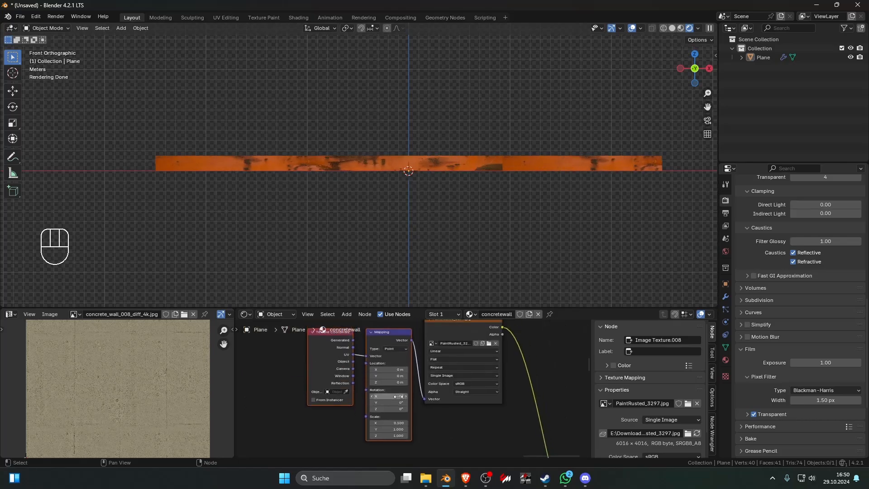
scroll(384, 371, "up", 3)
left_click_drag(384, 364, 344, 364, "shift")
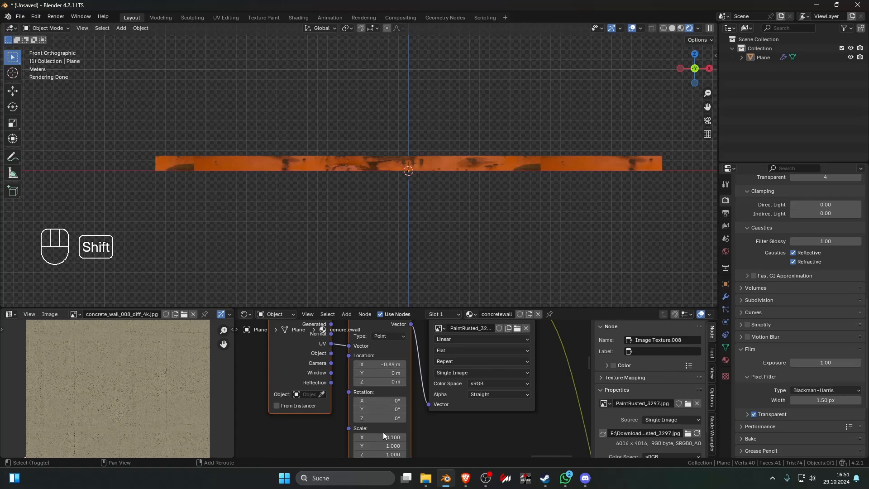
left_click_drag(384, 437, 372, 437, "shift")
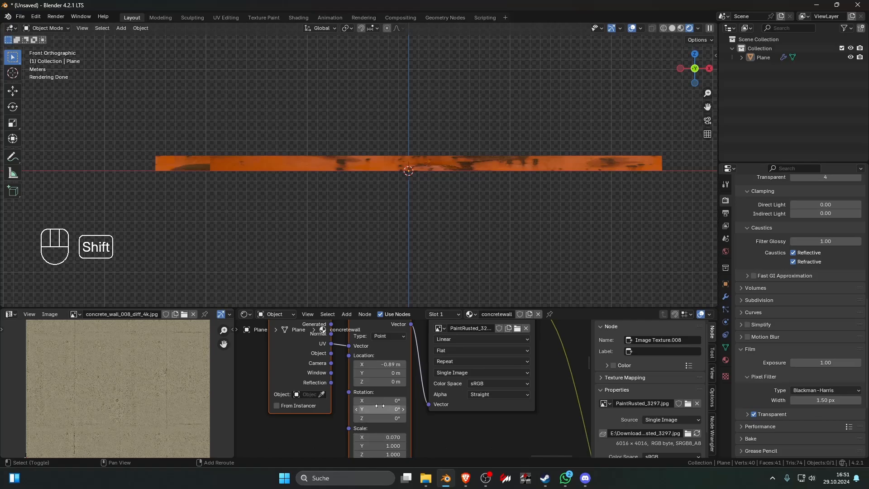
left_click_drag(380, 364, 370, 364, "shift")
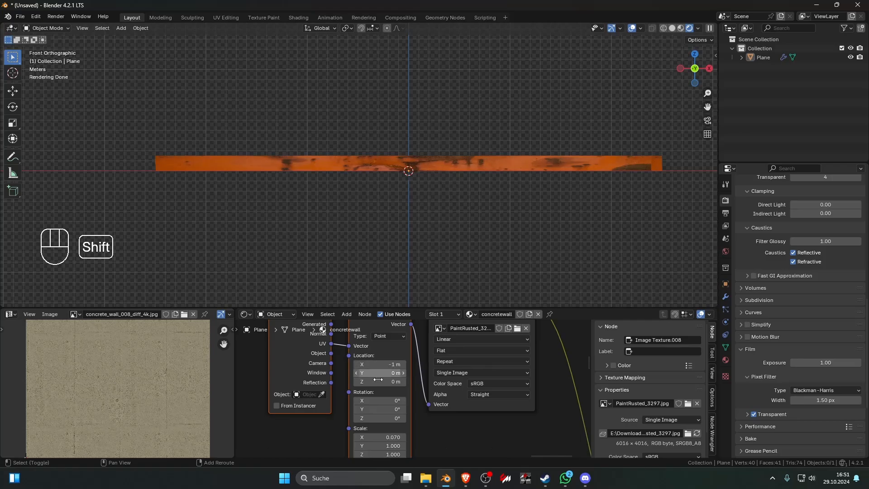
- Set the X scale in the rusted paint's Mapping node to 0.06
middle_click_drag(384, 371, 369, 335, "shift")
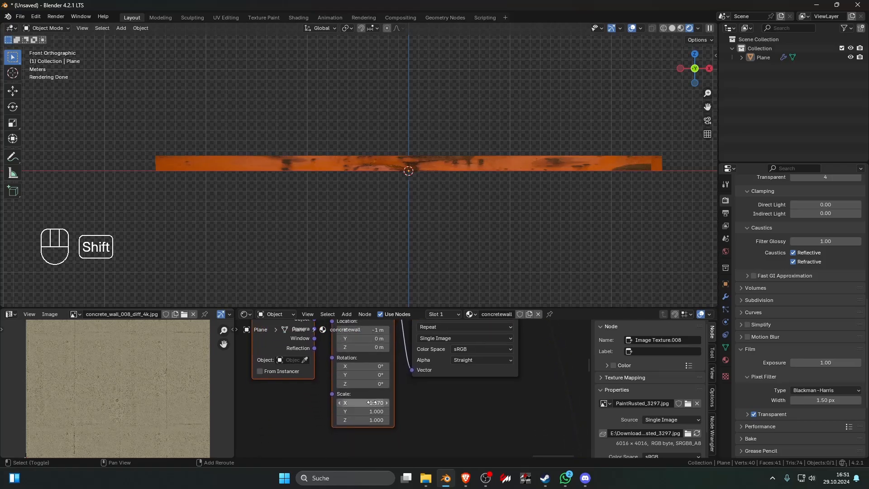
left_click(340, 403, "shift")
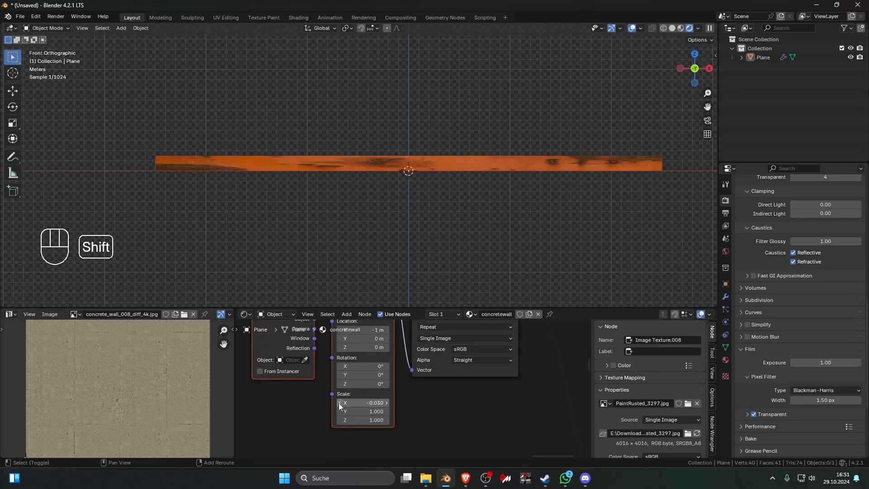
left_click(386, 402, "shift")
left_click_drag(376, 402, 371, 402, "shift")
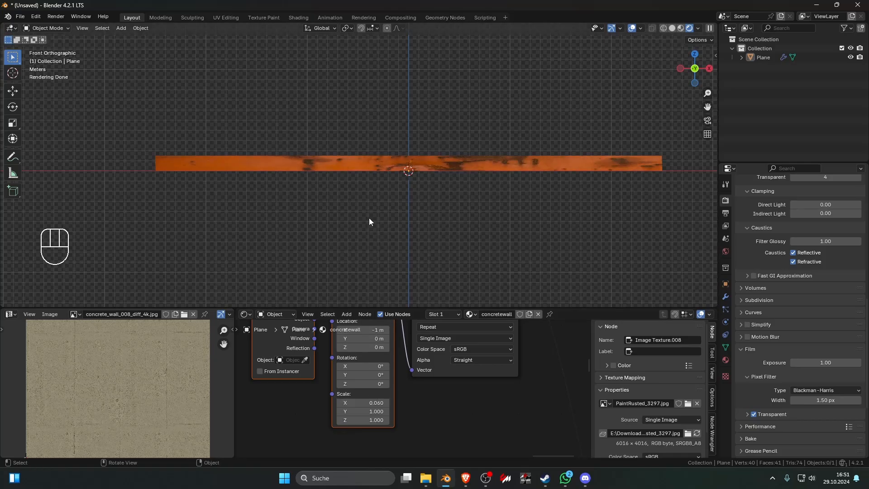
- Insert a Color Ramp node on the rusted paint image's color output link
scroll(384, 163, "up", 6)
scroll(469, 344, "down", 3)
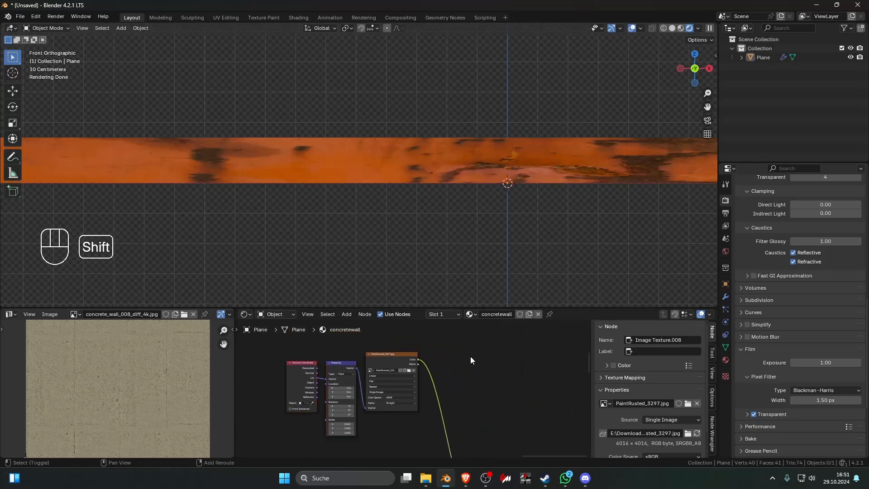
key("shift+a")
type("c")
key("Return")
left_click(447, 378)
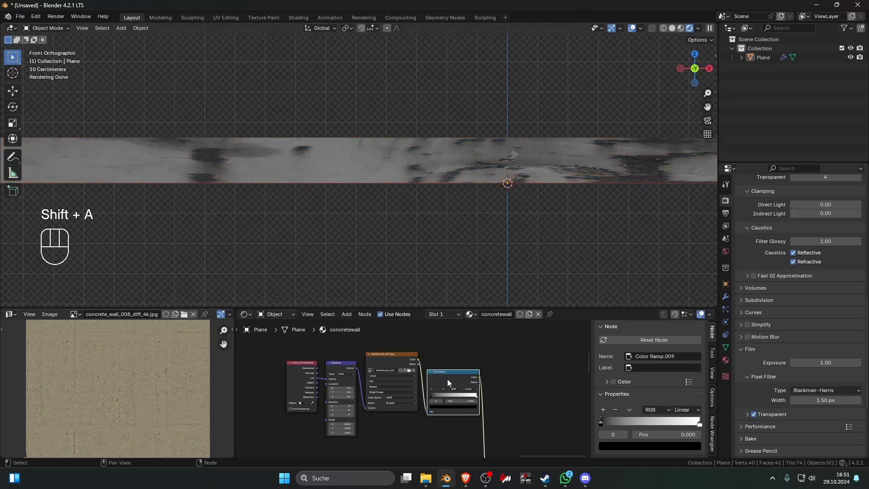
- Tighten the rusted paint's Color Ramp by moving the black stop inward and setting the white stop to position 0.427
mouse_move(427, 389)
left_mouse_down()
mouse_move(463, 389)
mouse_move(444, 390)
left_mouse_up()
mouse_move(439, 390)
left_mouse_down()
mouse_move(431, 389)
mouse_move(446, 389)
left_mouse_up()
left_click(430, 389)
scroll(436, 368, "down", 4)
scroll(431, 252, "down", 6)
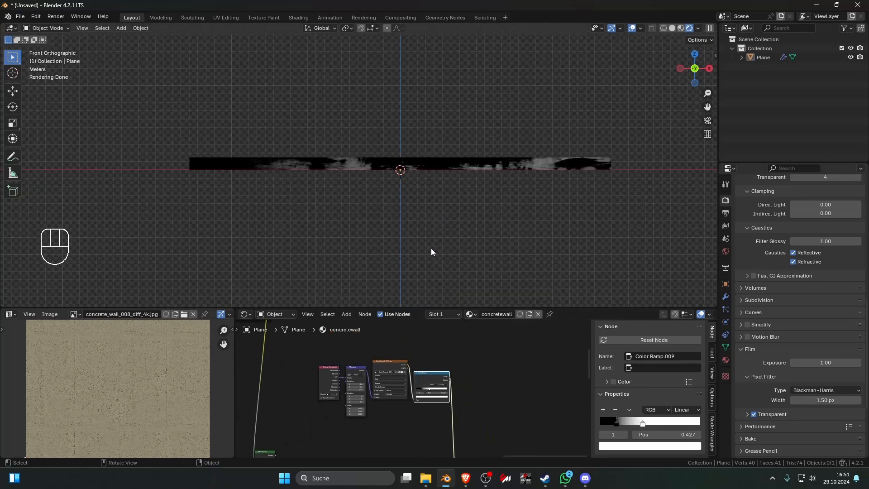
- Duplicate the Principled BSDF node and place the copy in the empty area beside the existing shader nodes
scroll(344, 407, "down", 1)
middle_click_drag(332, 448, 397, 340)
scroll(342, 407, "down", 5)
scroll(398, 340, "up", 2)
middle_click_drag(350, 407, 357, 375)
left_click(300, 380)
key("shift+d")
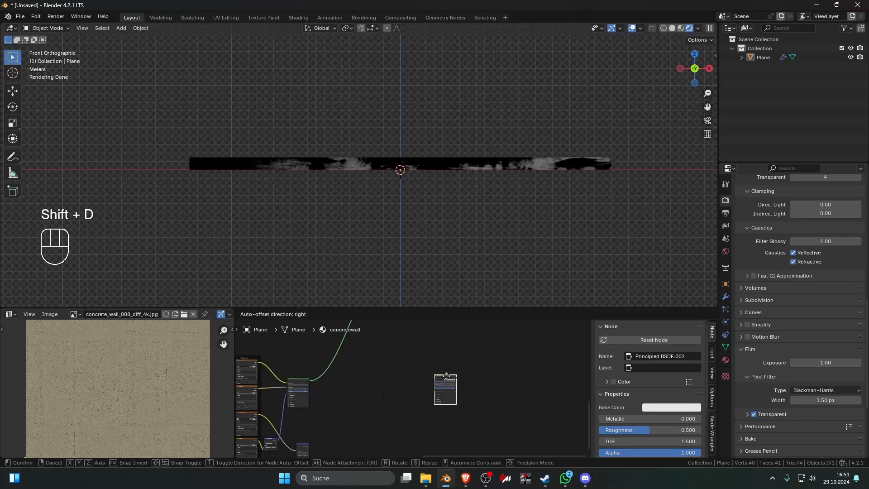
left_click(452, 379)
- Switch to the browser and browse Poly Haven's Plaster/Concrete wall textures
key("alt+Tab")
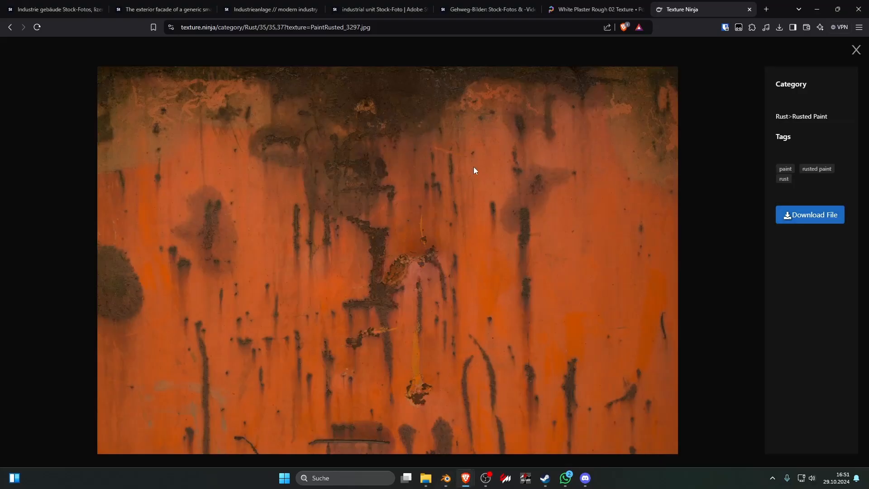
left_click(579, 8)
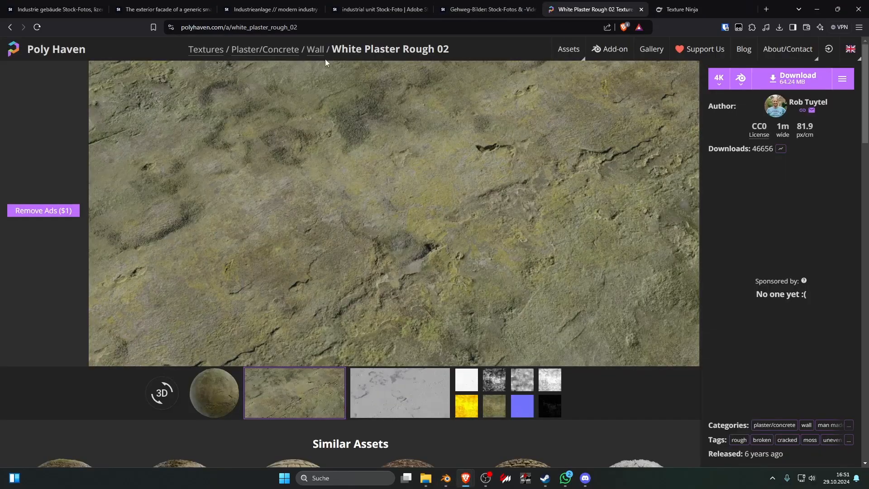
left_click(314, 50)
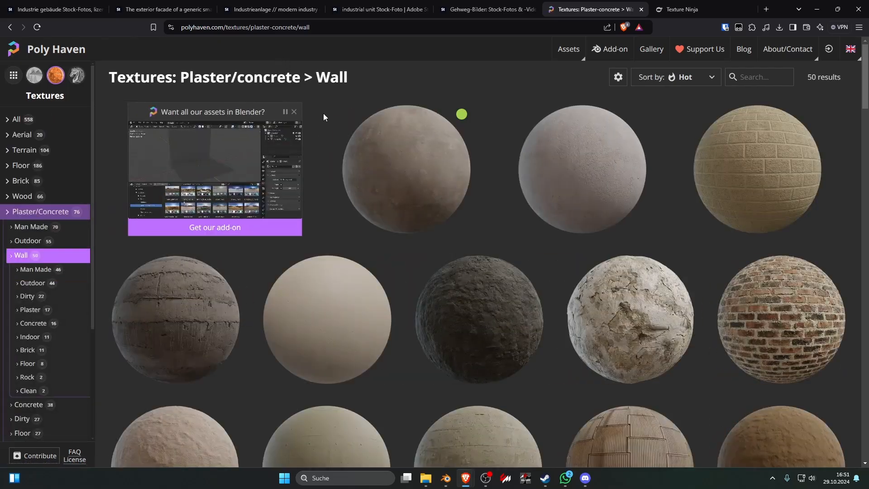
scroll(468, 234, "down", 3)
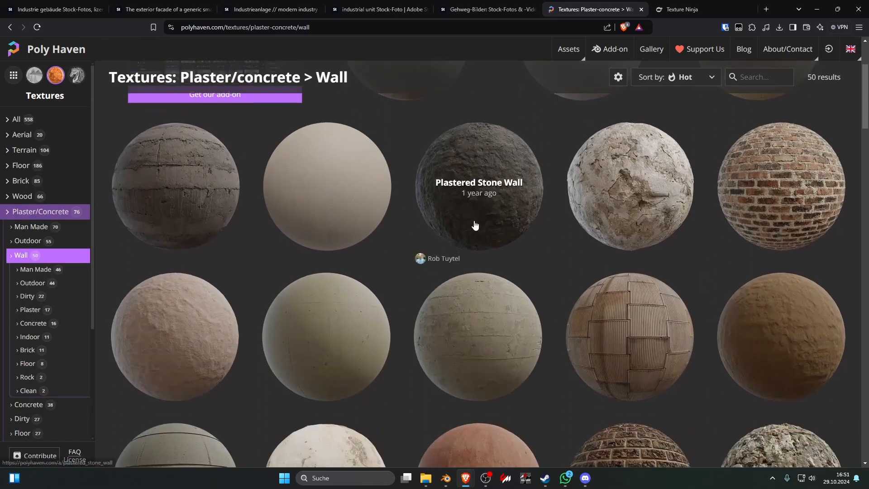
- Open the Cracked Concrete Wall texture and download its 4K Blender archive to the Downloads folder
left_click(640, 204)
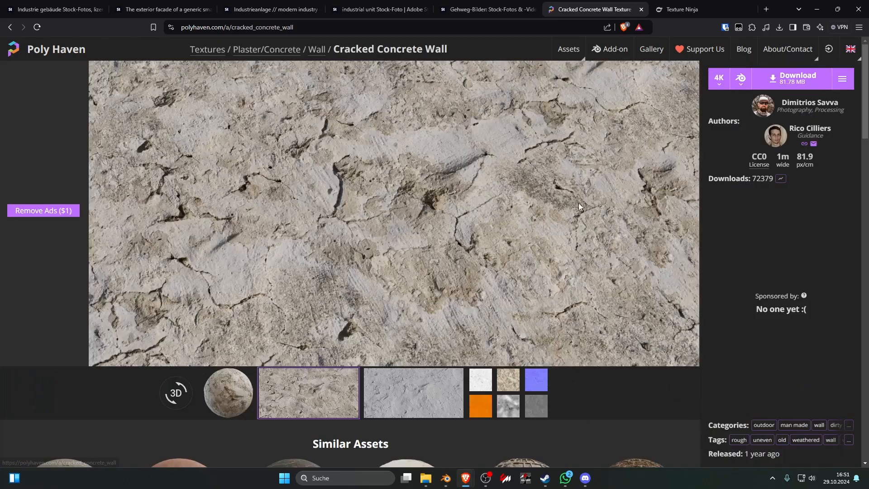
scroll(439, 233, "down", 4)
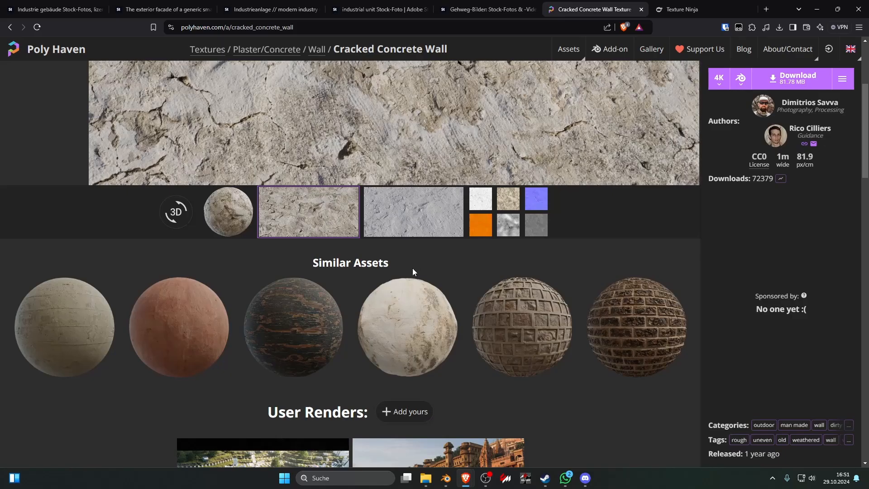
scroll(412, 271, "up", 1)
scroll(411, 268, "up", 3)
left_click(775, 79)
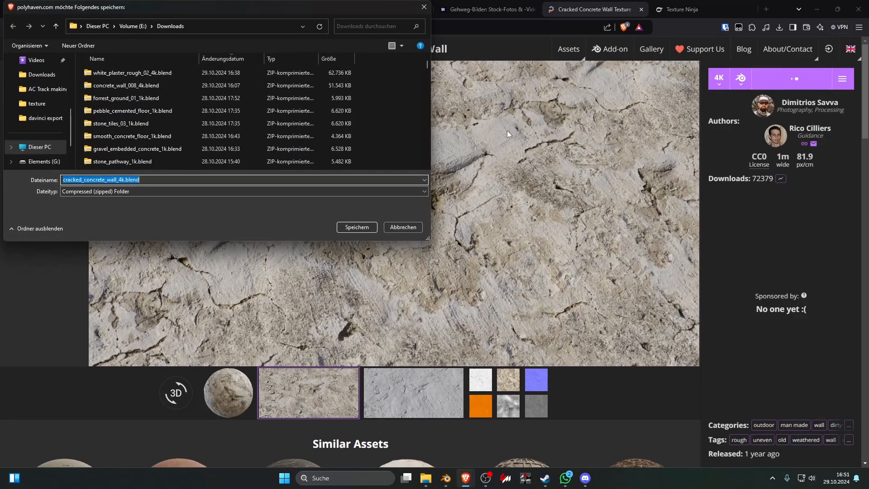
left_click(357, 227)
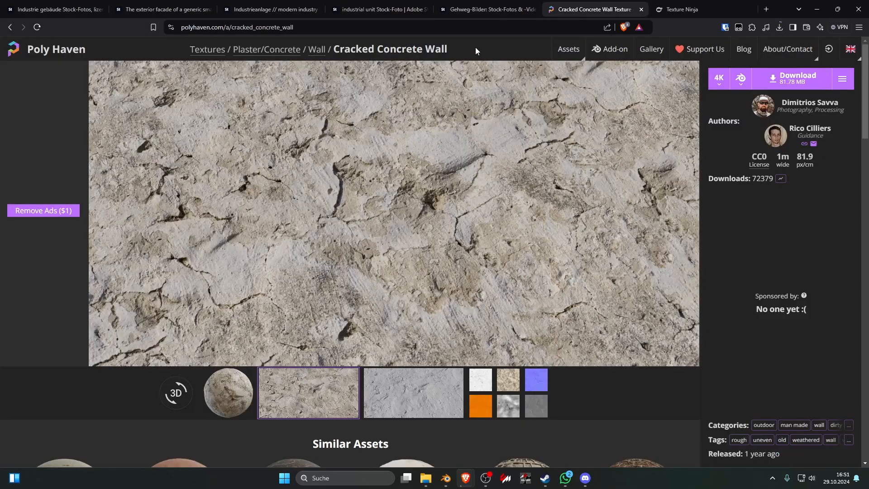
- Examine the concrete wall reference photo on Adobe Stock and return to the Cracked Concrete Wall page
left_click(483, 9)
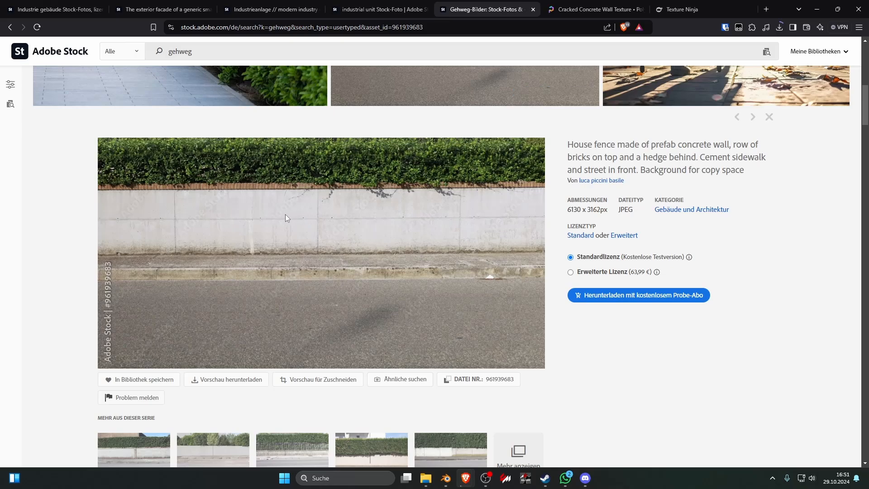
left_click_drag(283, 211, 278, 217)
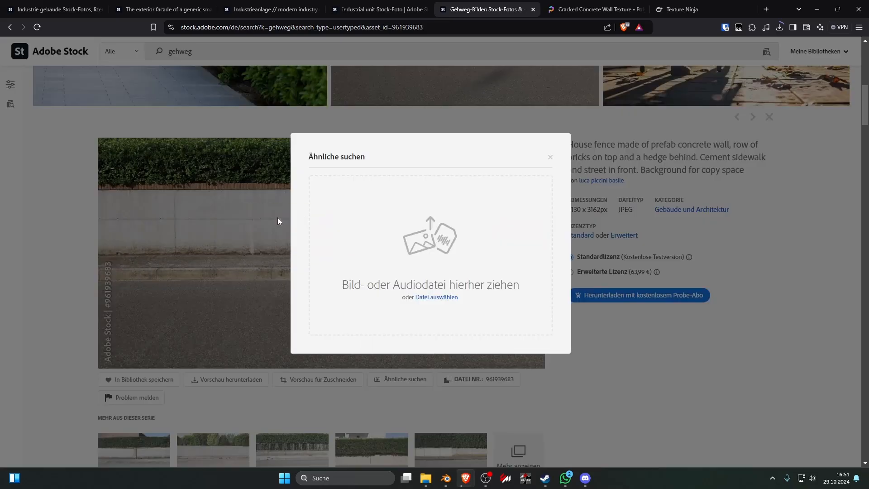
left_click(550, 158)
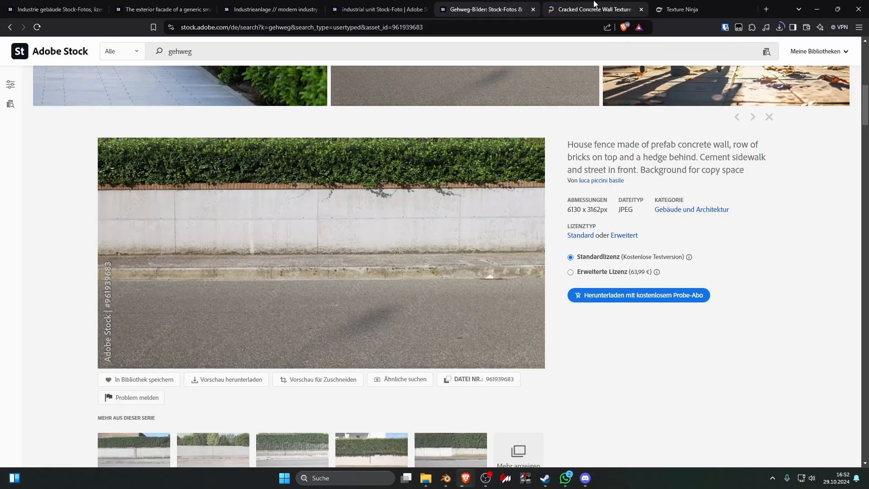
left_click(604, 11)
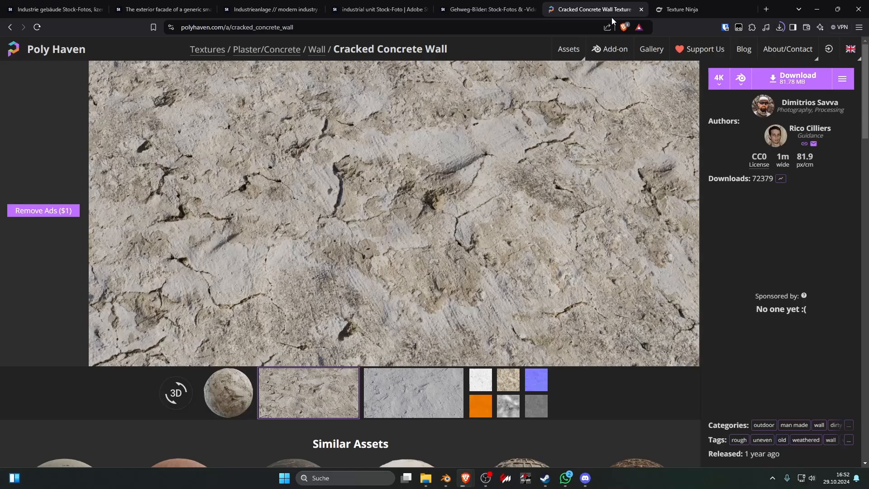
- Show the downloaded cracked_concrete_wall_4k.blend archive in the Downloads folder
left_click(776, 29)
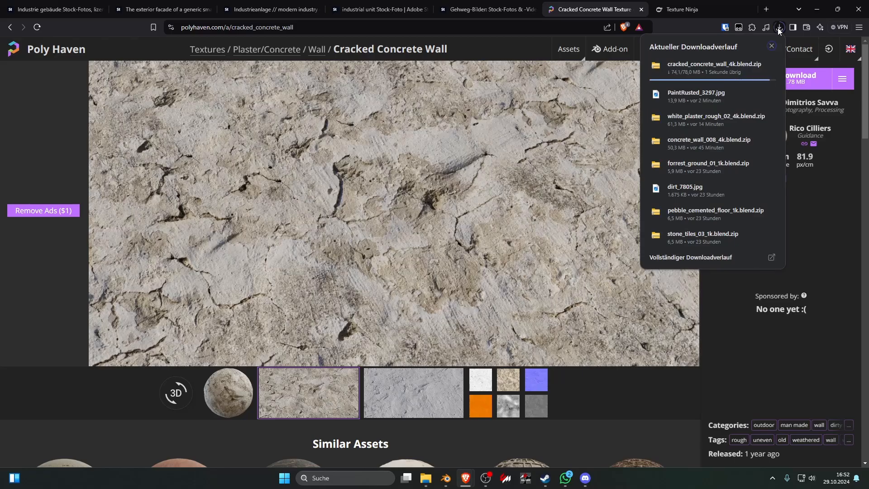
left_click(745, 64)
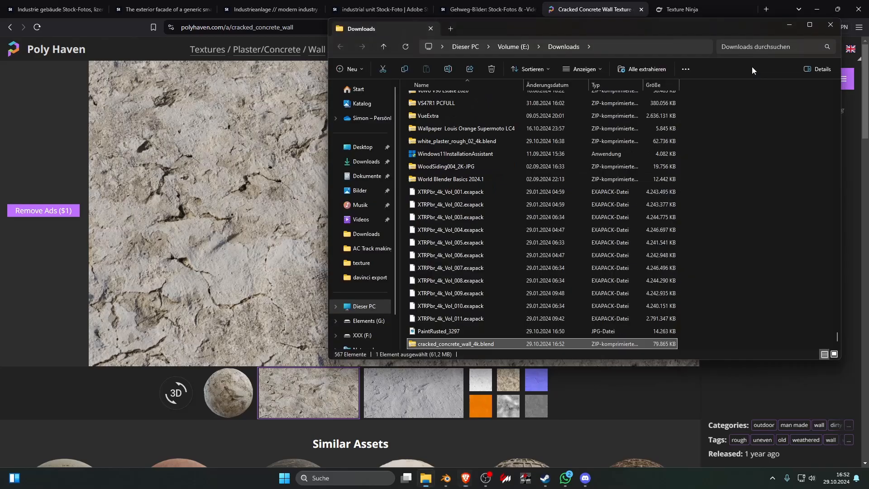
right_click(494, 345)
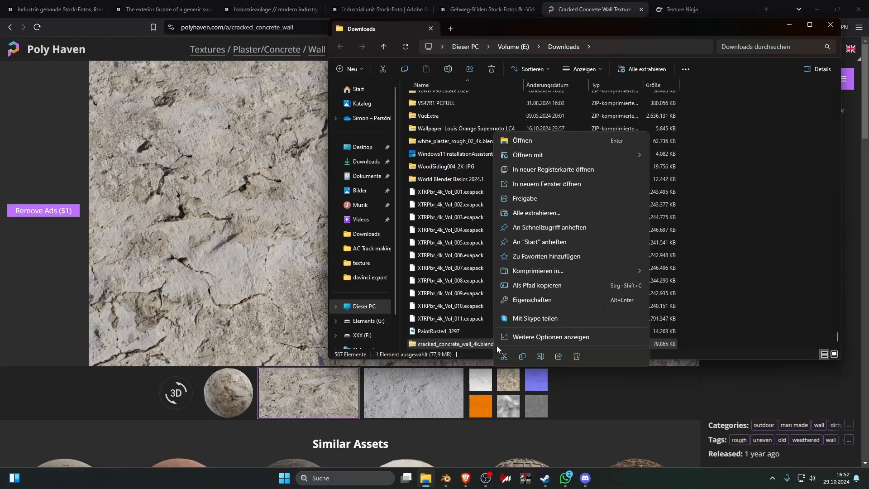
left_click(539, 299)
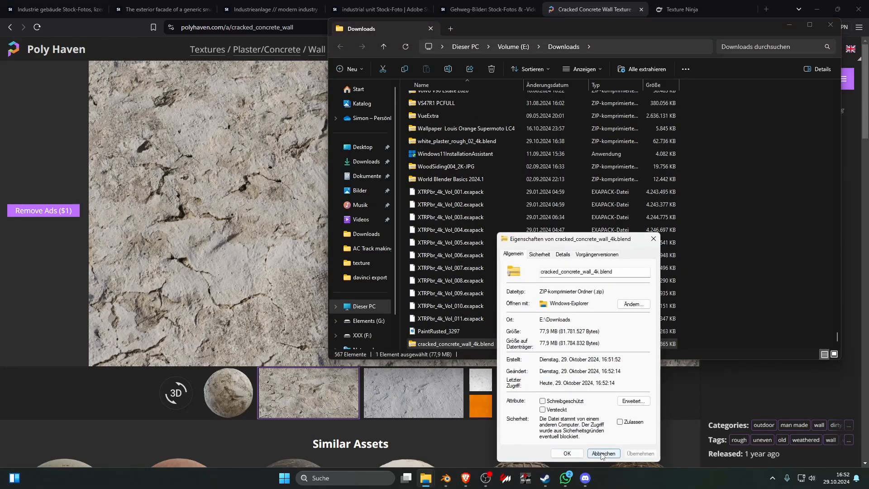
left_click(602, 453)
- Extract the cracked_concrete_wall_4k.blend archive into its own folder in Downloads
right_click(486, 343)
left_click(519, 332)
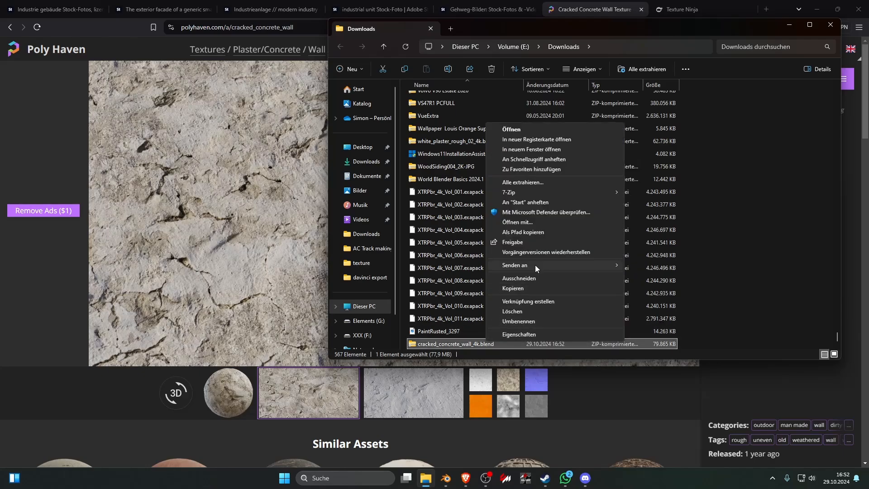
mouse_move(519, 189)
left_click(663, 232)
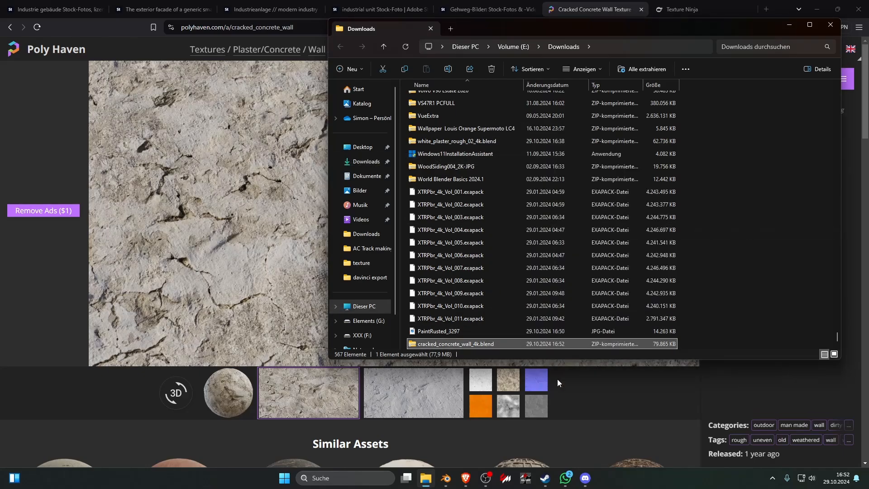
- Switch to Blender and load the four cracked_concrete_wall_4k textures onto the new Principled BSDF with Node Wrangler's Principled Texture Setup
left_click(444, 480)
key("ctrl+space")
scroll(449, 386, "up", 6)
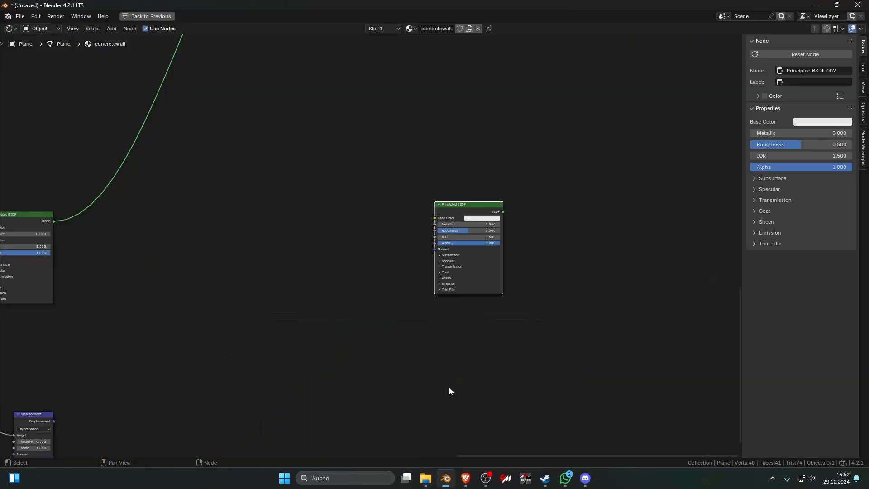
key("ctrl+shift+t")
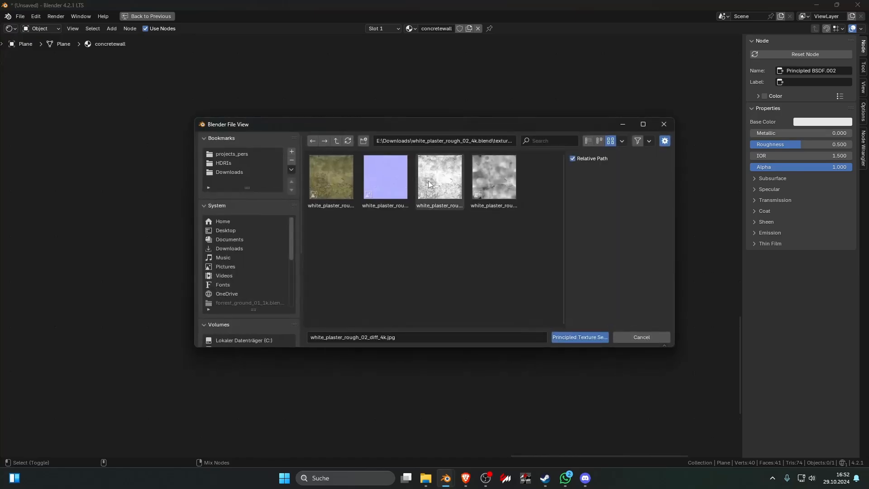
left_click(336, 141)
left_click(338, 140)
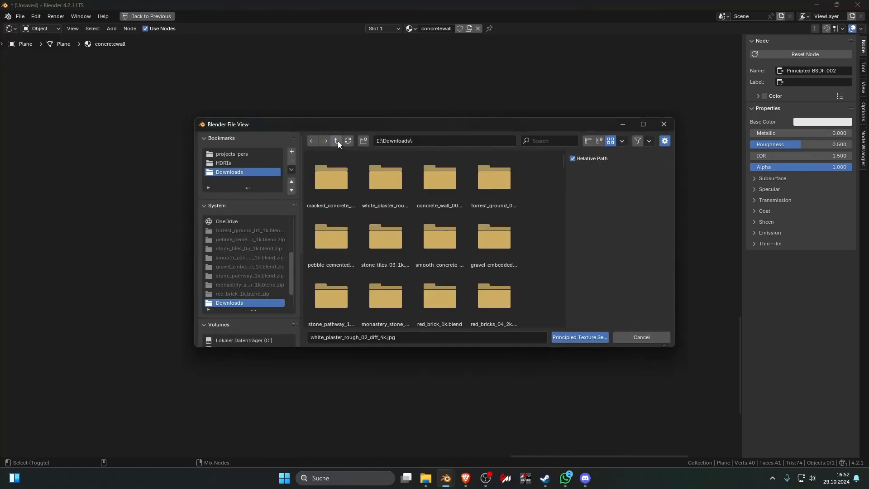
double_click(330, 181)
double_click(331, 177)
left_click_drag(511, 247, 318, 188)
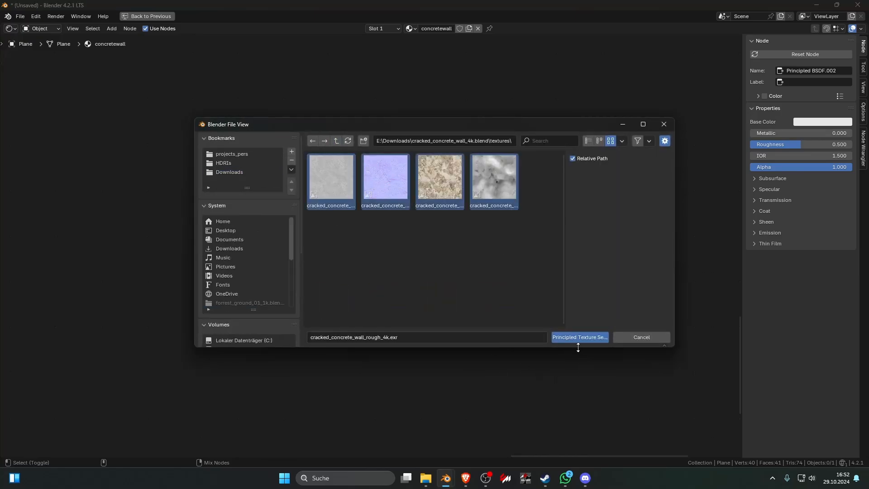
left_click(577, 341)
scroll(469, 308, "down", 8)
scroll(437, 297, "down", 5)
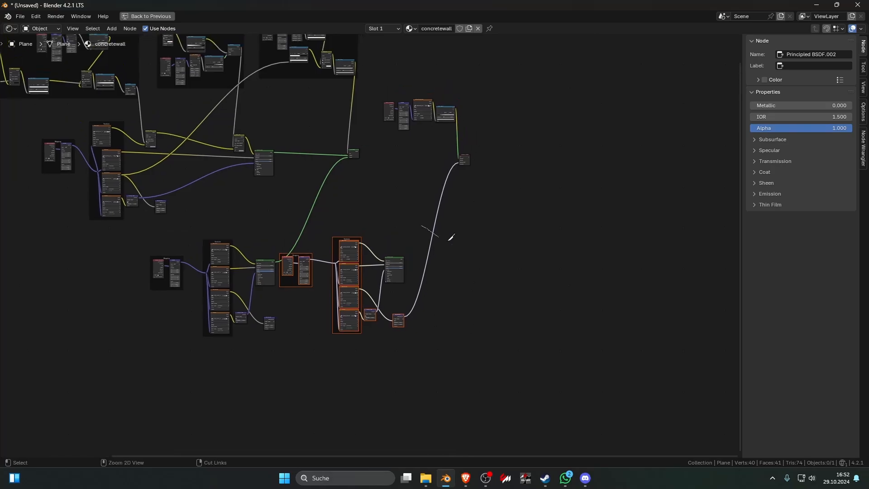
- Shift the whole cracked concrete node setup clear of the plaster layer's nodes
scroll(452, 326, "up", 2)
left_click_drag(468, 398, 351, 281)
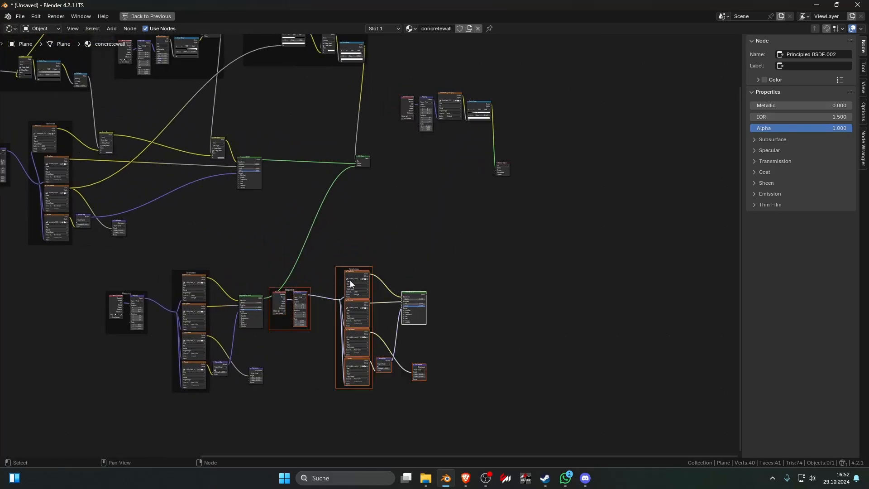
left_click_drag(487, 388, 277, 299)
left_click(357, 273)
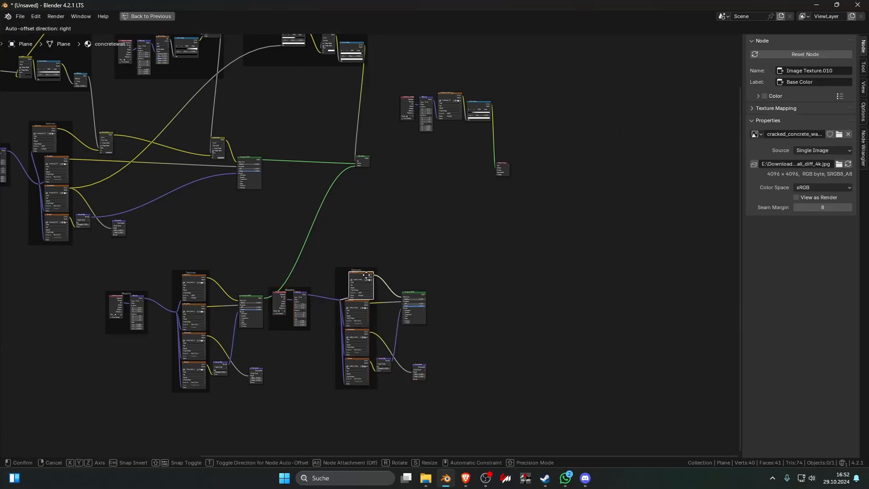
left_click_drag(491, 392, 275, 263)
left_click_drag(408, 292, 435, 294)
left_click(457, 275)
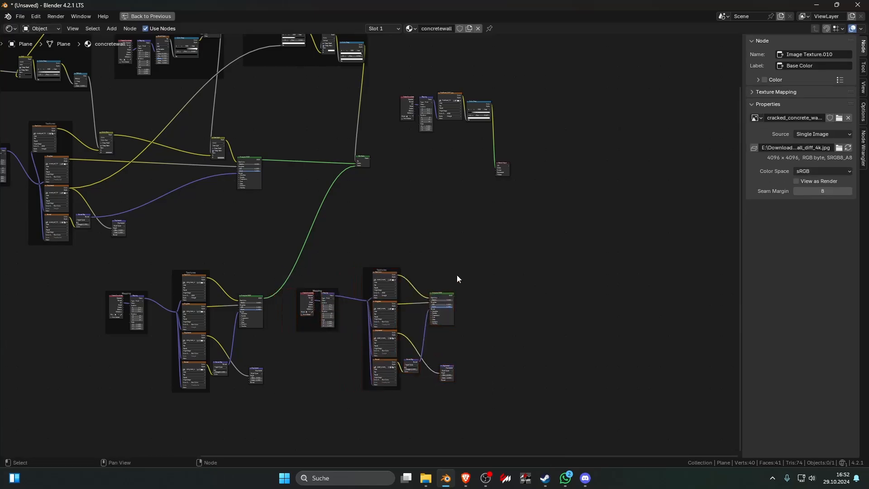
- Duplicate the Mix Shader, place it before the Material Output, and feed the cracked concrete BSDF into its second shader input
middle_click_drag(457, 275, 429, 319)
left_click(340, 204)
key("shift+d")
left_click(447, 214)
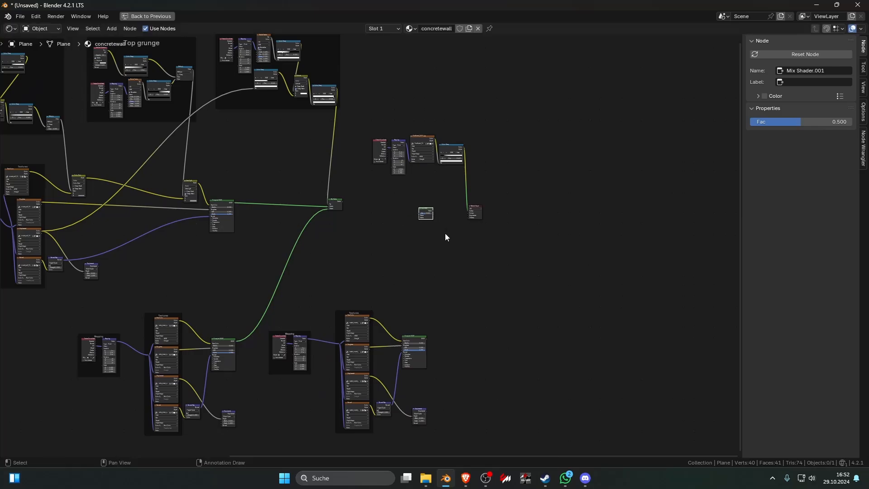
scroll(445, 237, "up", 2)
left_click_drag(451, 383, 435, 206)
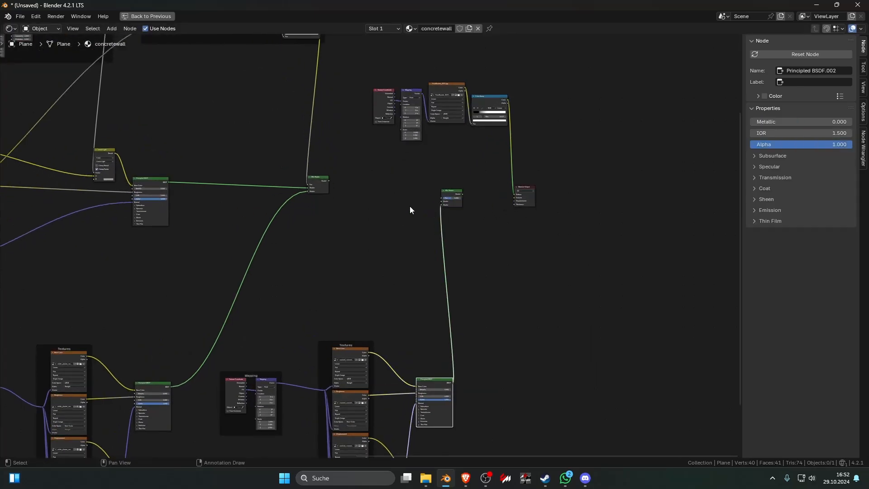
- Connect the previous Mix Shader and the rusted paint Color Ramp as factor to the new Mix Shader, and output it to the material surface
scroll(409, 206, "up", 2)
left_click_drag(281, 229, 319, 240)
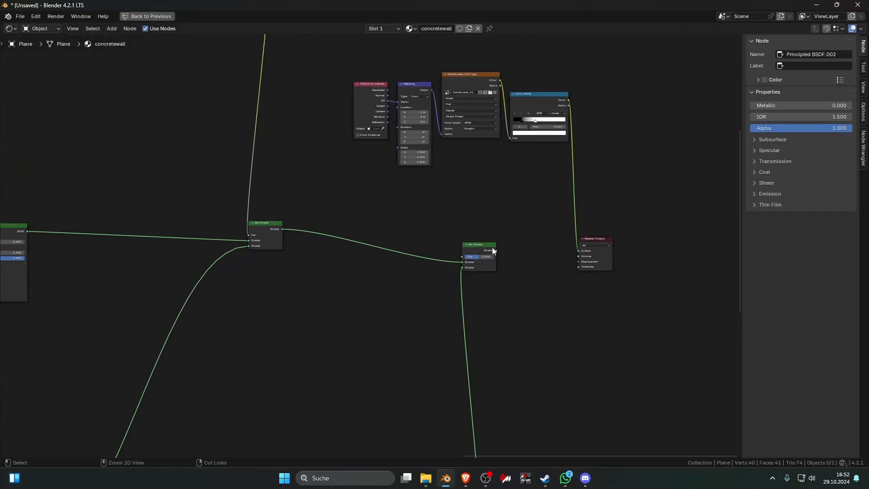
left_click_drag(569, 102, 532, 179)
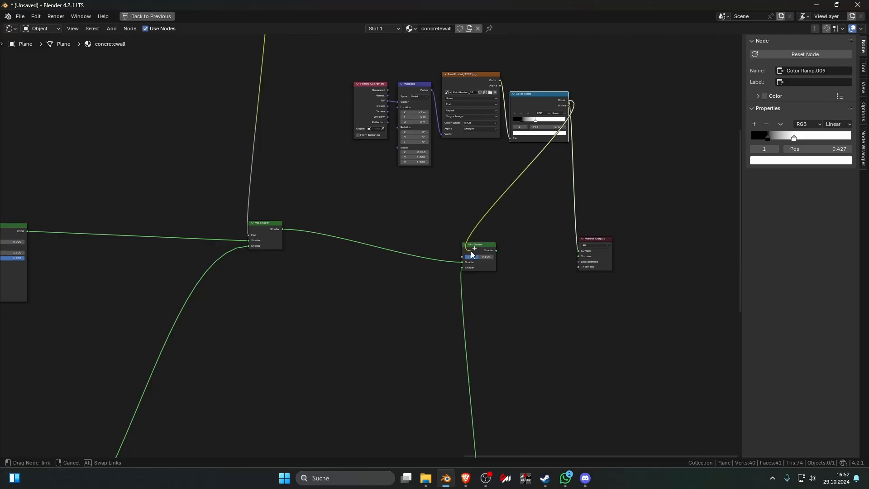
left_click(487, 245, "ctrl+shift")
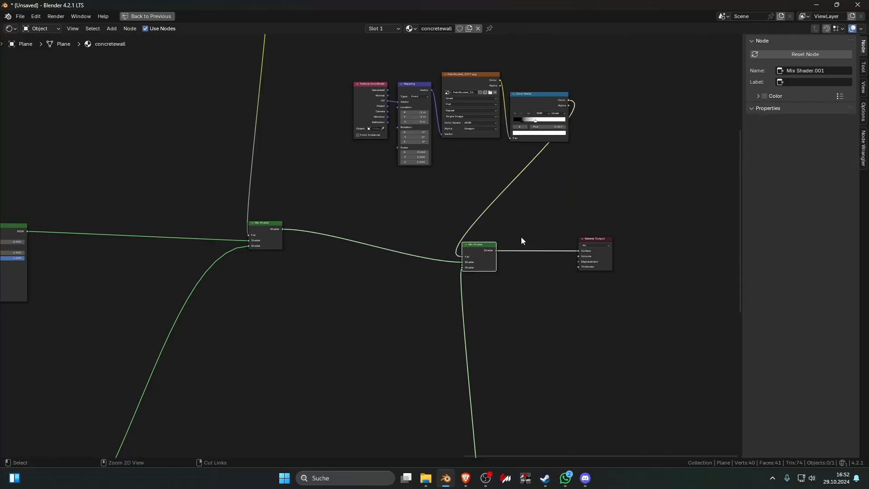
- Return to the full layout with the rendered wall in close-up and reposition the rusted paint mask nodes
key("ctrl+space")
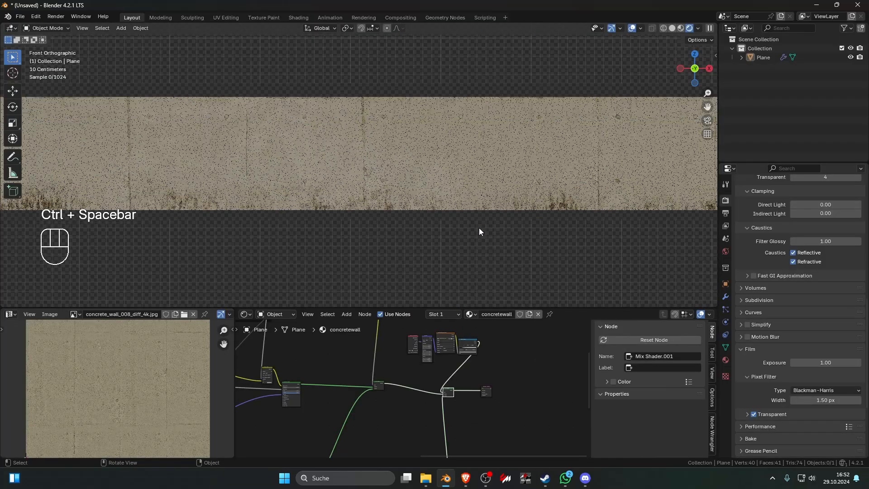
scroll(479, 227, "up", 4)
scroll(498, 364, "up", 3)
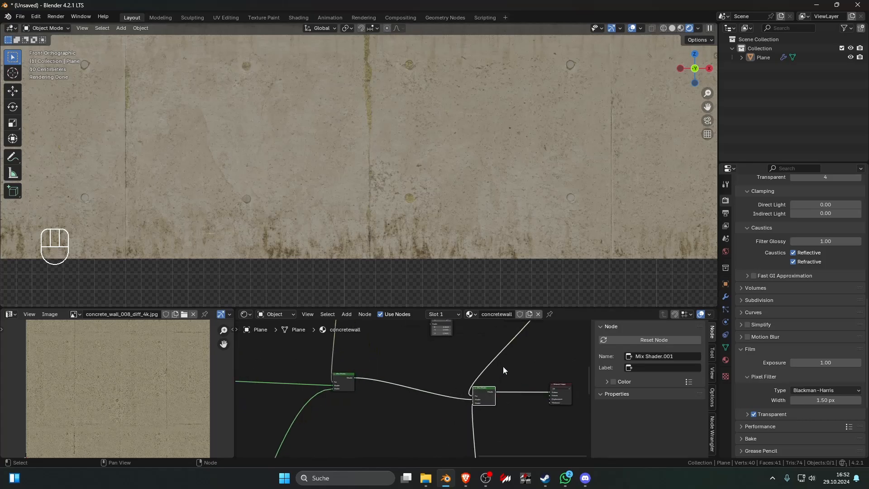
middle_click_drag(503, 366, 436, 440)
left_click_drag(325, 343, 476, 390)
key("g")
left_click(444, 387)
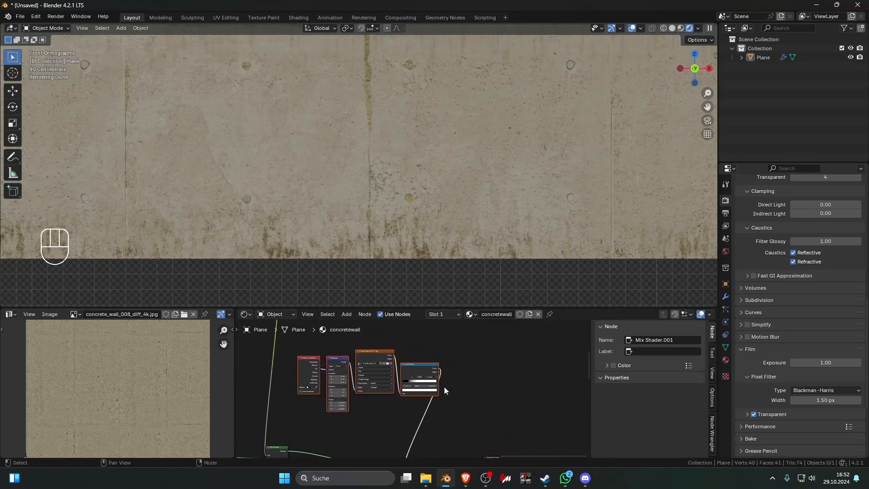
middle_click_drag(444, 387, 439, 422)
- Lower the mask Color Ramp's white stop and set its black stop to 0.055, checking the cracked concrete coverage on the wall
scroll(419, 396, "up", 3)
mouse_move(397, 375)
left_mouse_down()
mouse_move(417, 377)
mouse_move(386, 374)
left_mouse_up()
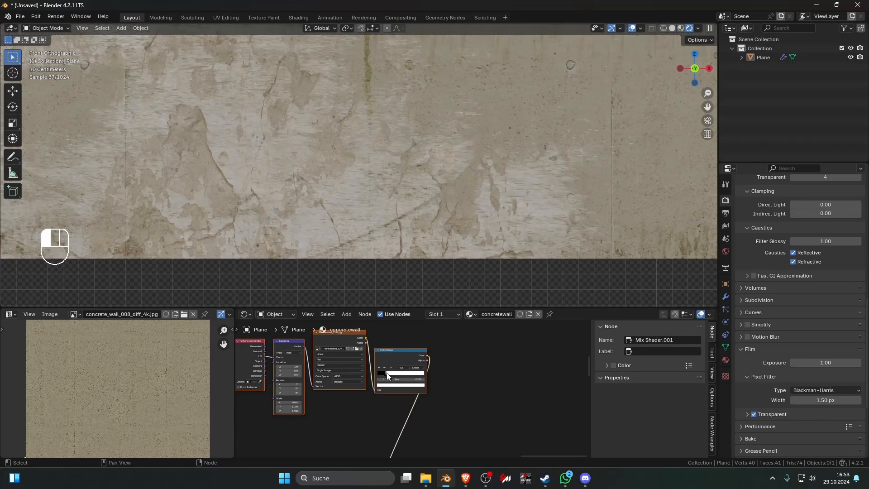
scroll(381, 373, "up", 6)
left_click_drag(400, 409, 382, 411)
scroll(400, 246, "down", 6)
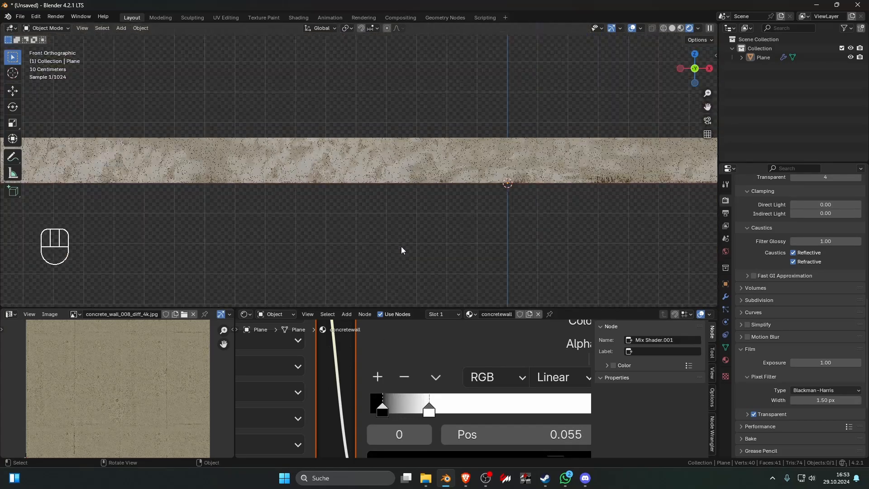
scroll(401, 248, "up", 6)
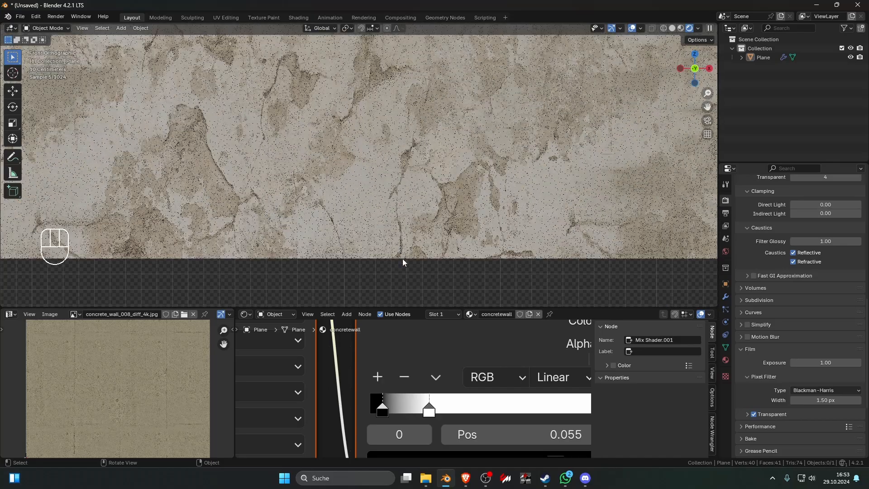
- Raise the positions of the mask Color Ramp's black and white stops to reduce the cracked concrete coverage
left_click_drag(384, 411, 420, 411, "shift")
mouse_move(429, 410)
left_mouse_down("shift")
mouse_move(481, 412)
mouse_move(422, 411)
left_mouse_up("shift")
left_click_drag(455, 411, 500, 408, "shift")
mouse_move(424, 409)
left_mouse_down("shift")
mouse_move(465, 410)
mouse_move(416, 402)
left_mouse_up("shift")
scroll(436, 350, "down", 2)
scroll(413, 392, "down", 8)
- Fine-tune the mask Color Ramp's stop so the cracked concrete covers only scattered patches, checking the whole wall
middle_click_drag(410, 437, 399, 415)
left_click(420, 421, "ctrl+shift")
scroll(419, 386, "down", 4)
scroll(400, 416, "up", 4)
left_click_drag(392, 386, 387, 384, "shift")
scroll(387, 253, "down", 4)
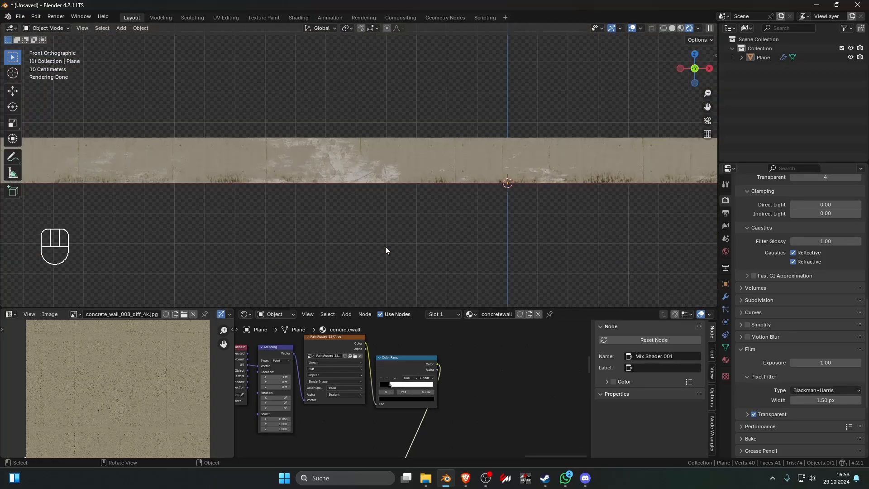
- Insert a Mix Color node between the cracked concrete Base Color texture and the Principled BSDF's Base Color
scroll(369, 190, "down", 2)
scroll(367, 187, "up", 2)
scroll(357, 185, "up", 5)
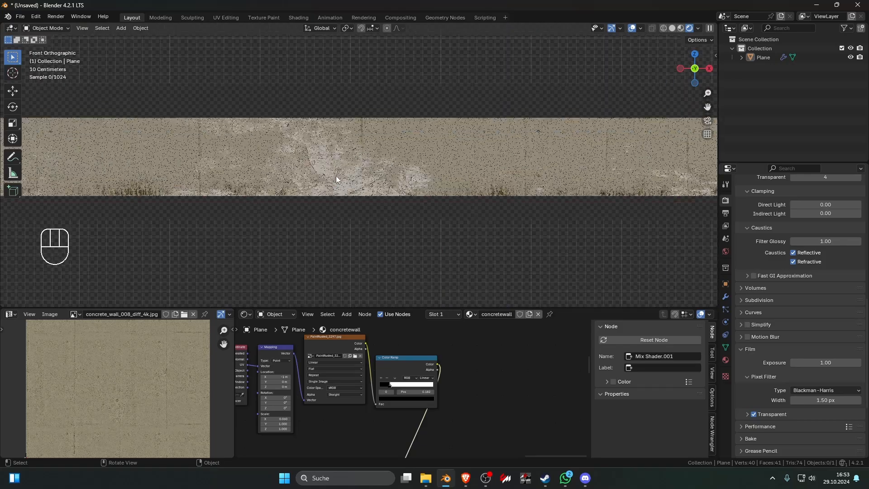
scroll(406, 358, "down", 3)
scroll(406, 359, "up", 3)
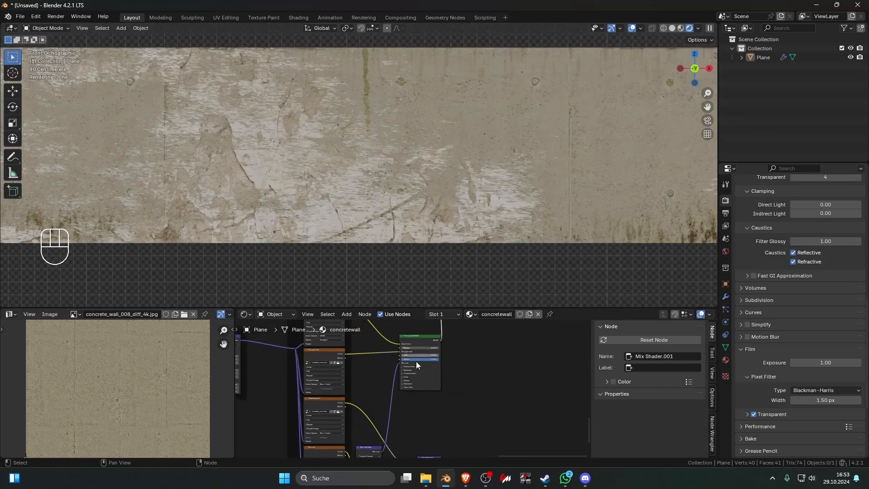
middle_click_drag(416, 361, 434, 403)
key("shift+a")
left_click(388, 355)
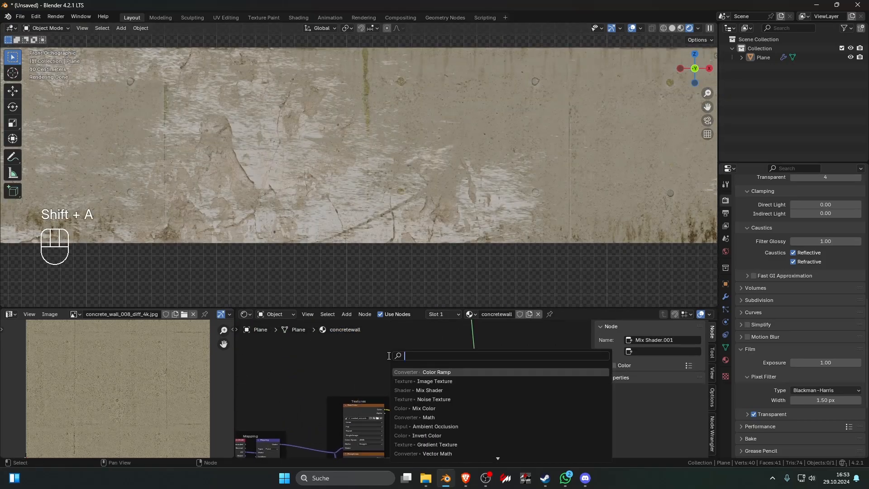
type("mix")
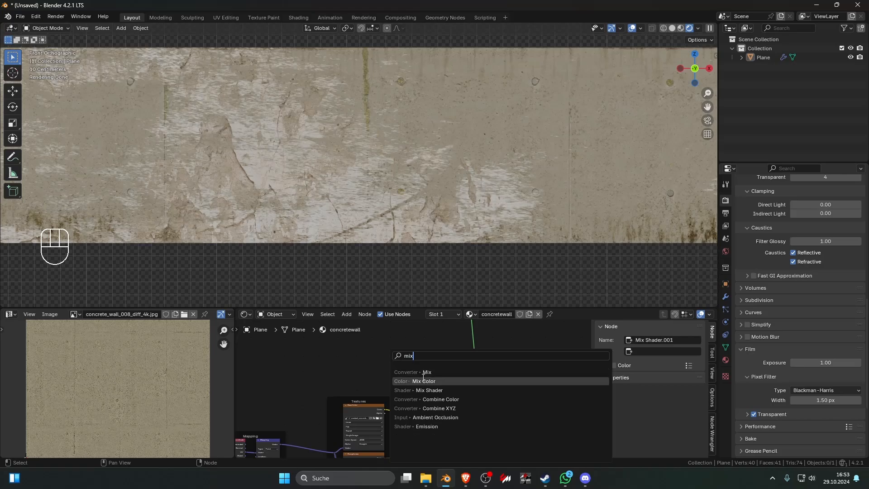
left_click(427, 380)
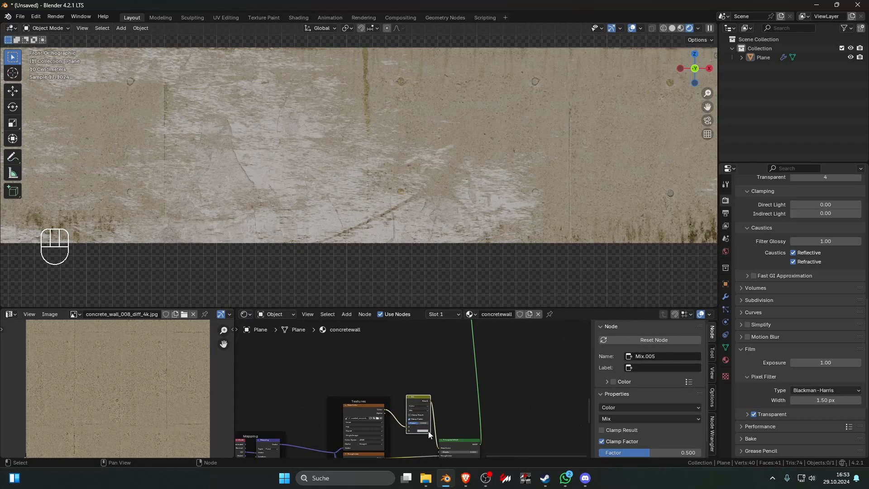
- Sample the plain concrete from the rendered wall as the Mix node's B colour and set the factor to 0.5
scroll(425, 433, "up", 5)
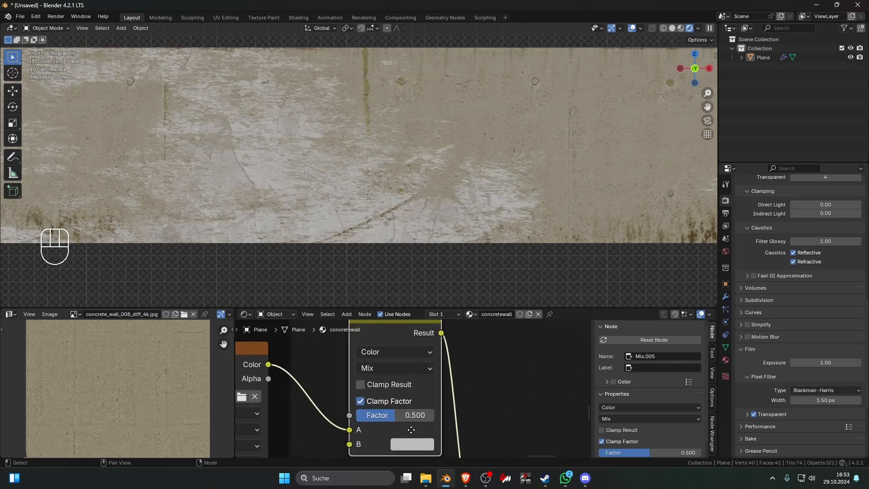
left_click(411, 410)
left_click(519, 352)
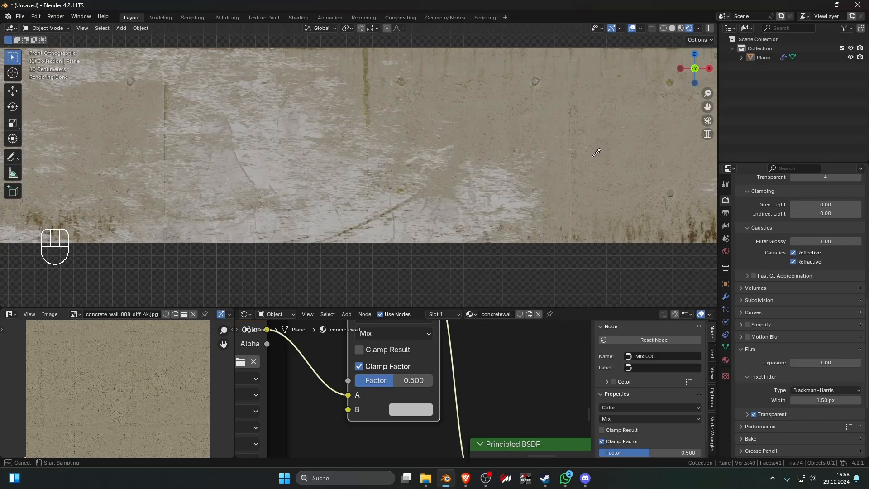
left_click(592, 156)
left_click_drag(393, 383, 432, 380)
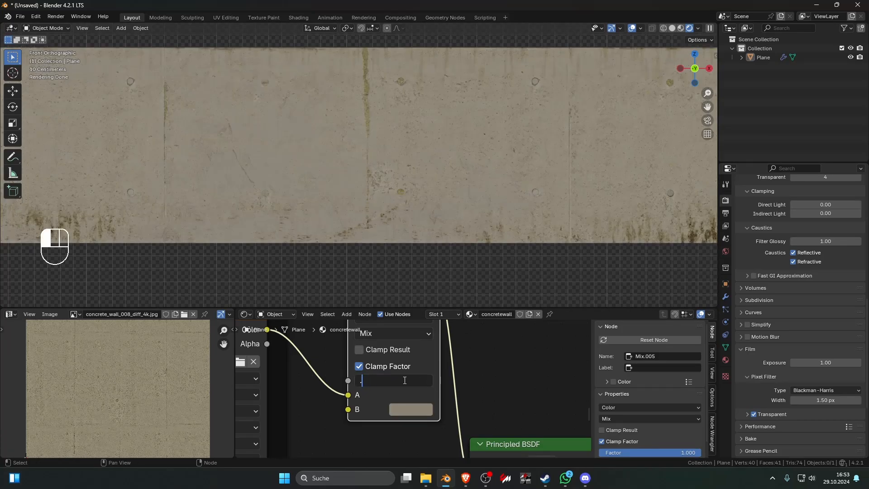
type("5")
key("Return")
- Darken the Mix node's B colour to black
left_click(405, 409)
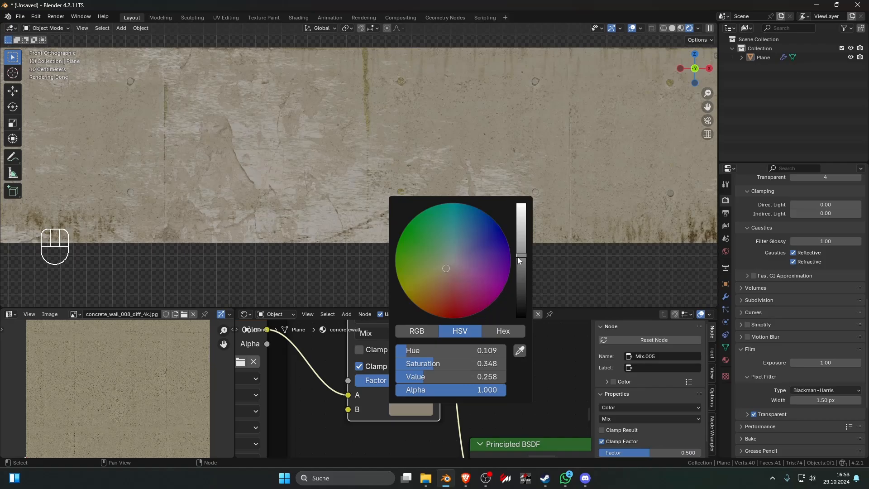
left_click_drag(518, 258, 521, 317)
scroll(427, 388, "down", 6)
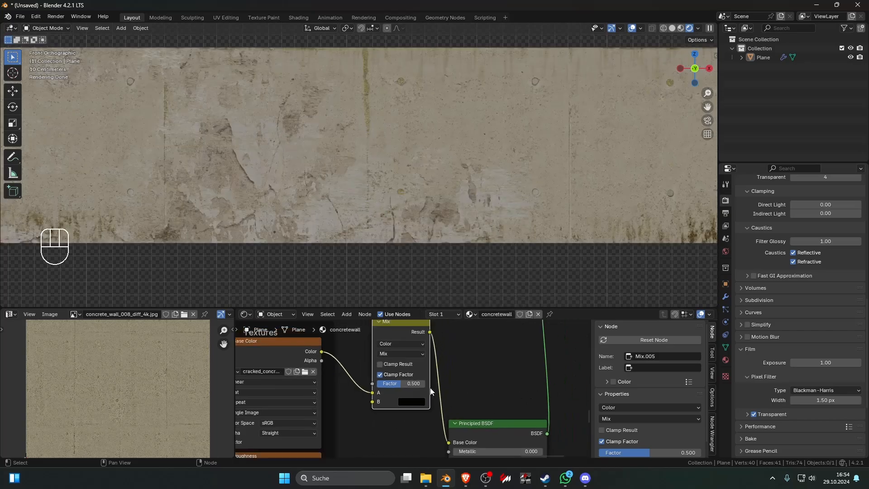
- Try the Add blending mode on the Mix node, and switch it to Overlay
middle_click_drag(430, 387, 435, 407)
scroll(412, 389, "up", 4)
left_click(406, 371)
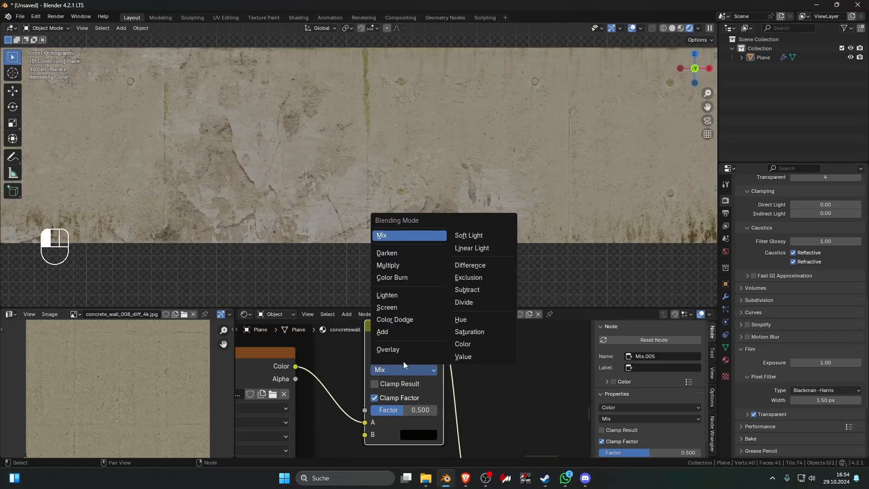
left_click(398, 331)
left_click(418, 435)
mouse_move(450, 406)
left_mouse_down()
mouse_move(457, 406)
mouse_move(434, 406)
left_mouse_up()
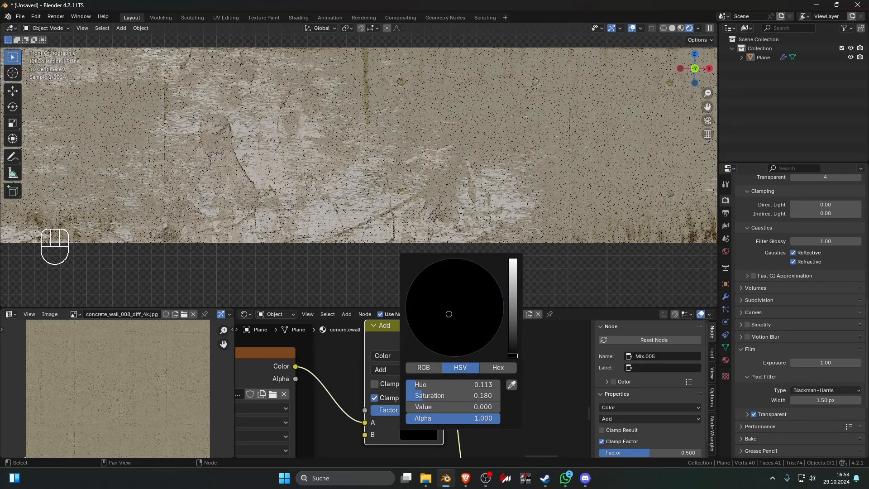
left_click(400, 372)
left_click(400, 350)
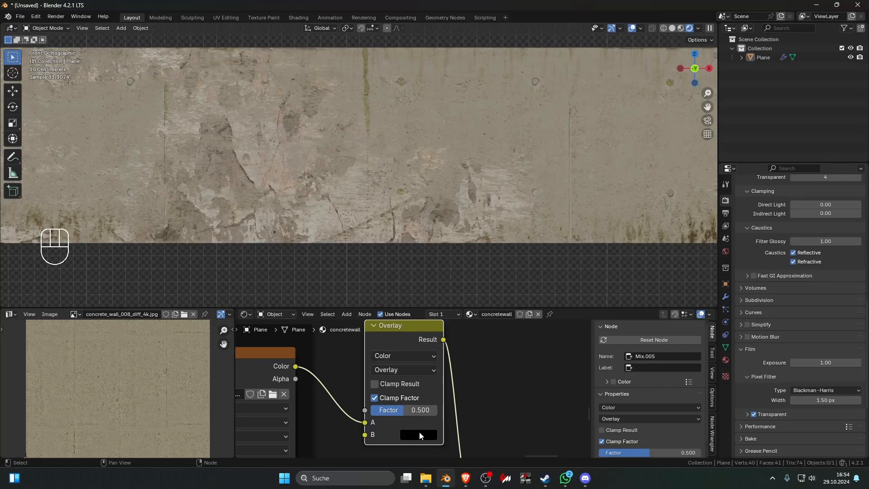
- Set the Overlay node's factor to 0.783 and its B colour to a concrete sample from the wall, darkened to value 0.065
left_click(420, 436)
left_click_drag(409, 410, 428, 410)
left_click(420, 434)
left_click(512, 384)
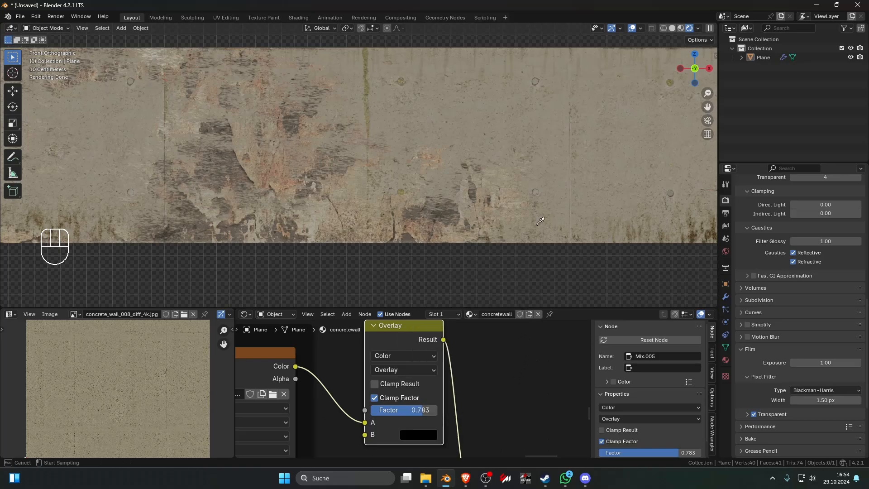
left_click(536, 181)
left_click(424, 432)
left_click_drag(516, 302, 514, 330)
- Change the cracked concrete mix node's blending mode to Multiply
scroll(501, 261, "down", 5)
scroll(499, 257, "down", 5)
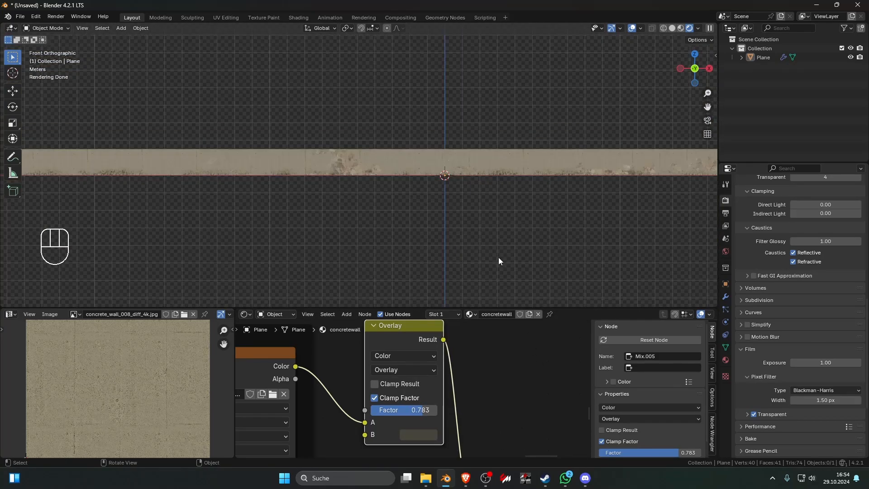
scroll(498, 255, "down", 2)
scroll(498, 255, "up", 2)
scroll(498, 255, "up", 3)
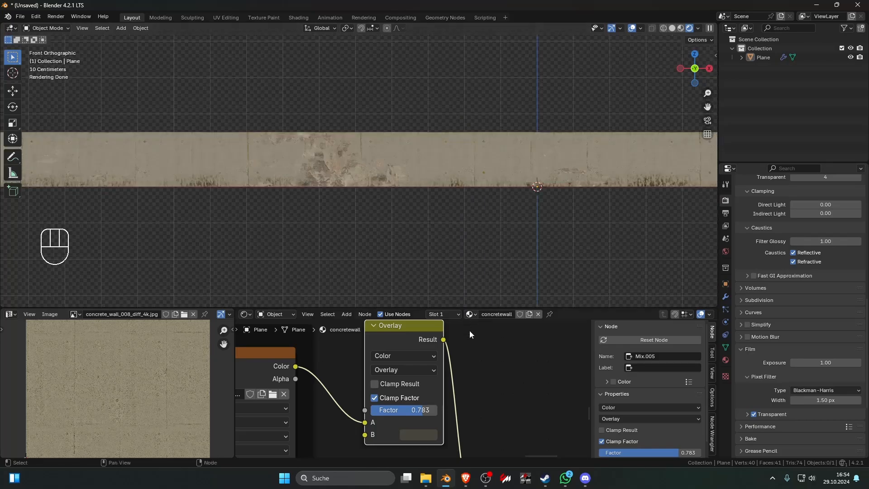
scroll(425, 395, "up", 2)
left_click(405, 354)
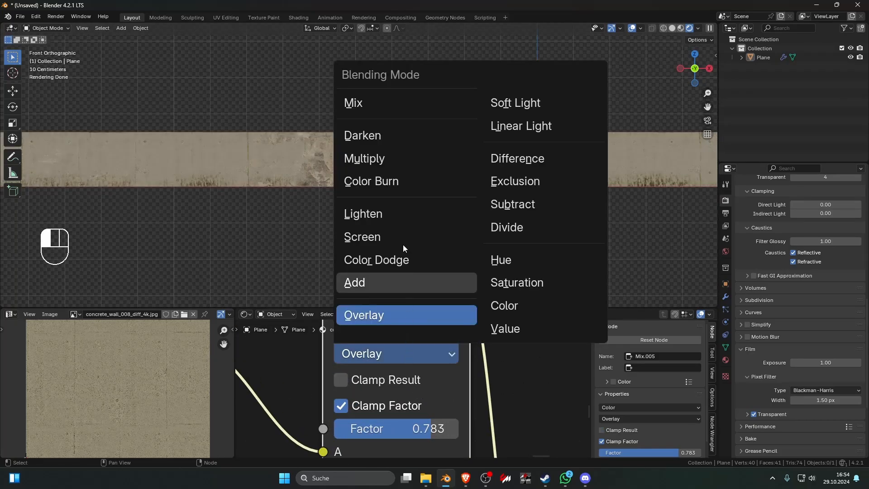
left_click(364, 158)
scroll(389, 195, "up", 5)
scroll(389, 198, "up", 1)
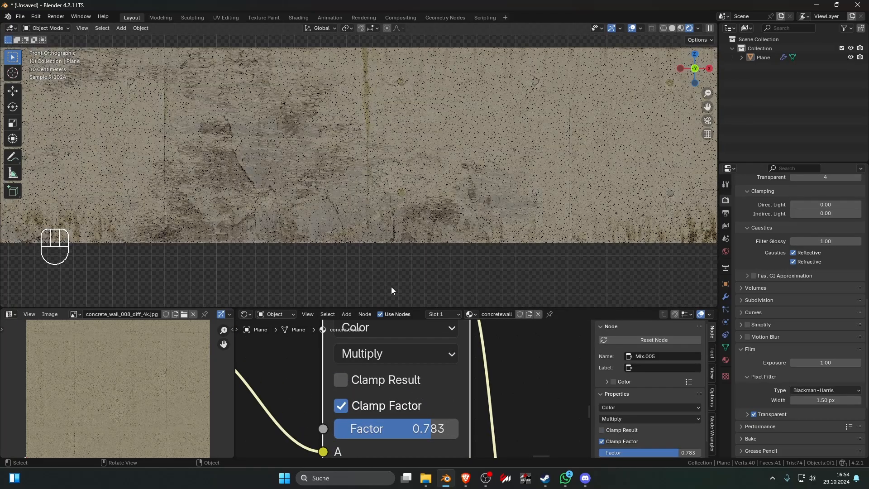
- Brighten the Multiply node's B colour to a value of 0.224
scroll(506, 398, "down", 4, "shift")
left_click(421, 394)
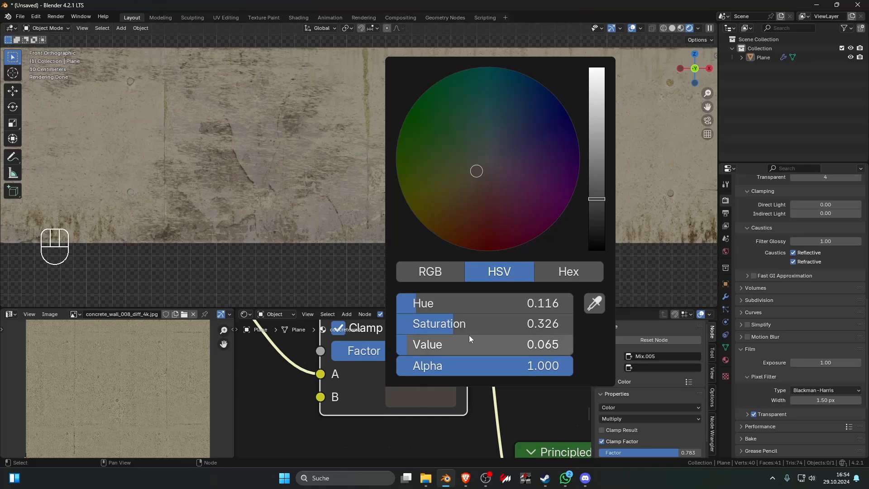
left_click_drag(596, 199, 596, 157)
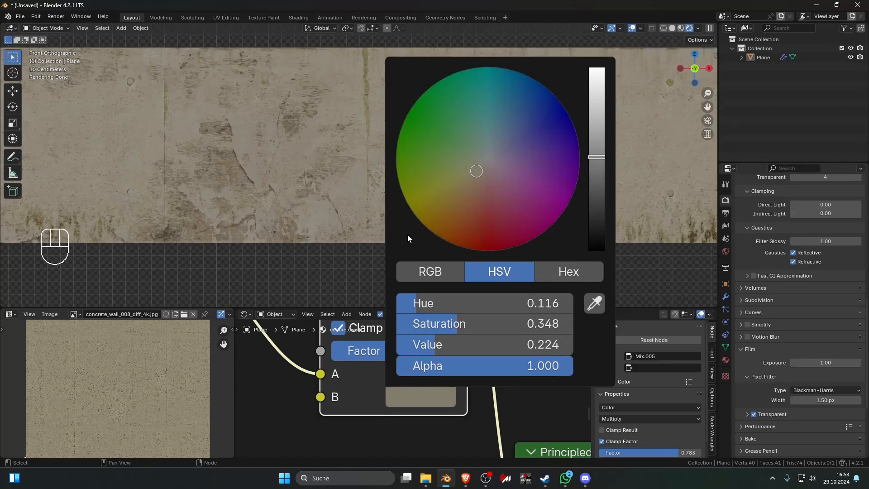
scroll(329, 253, "down", 5)
scroll(336, 248, "down", 5)
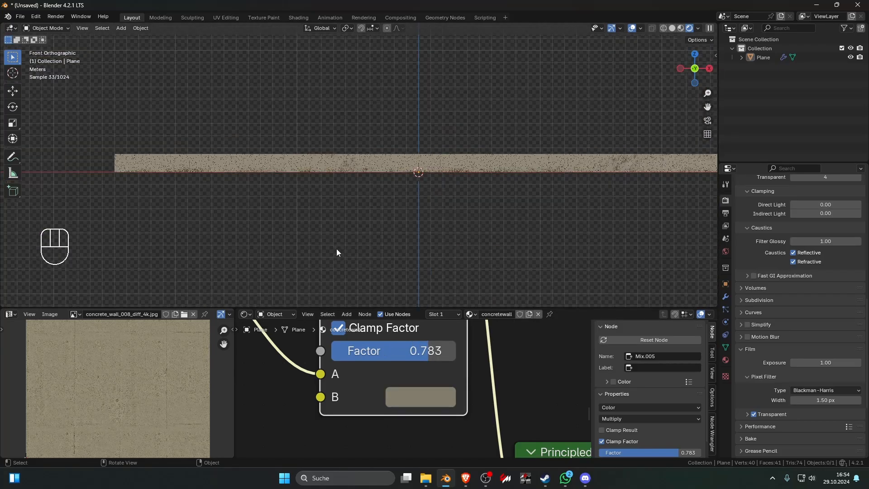
scroll(398, 209, "up", 7)
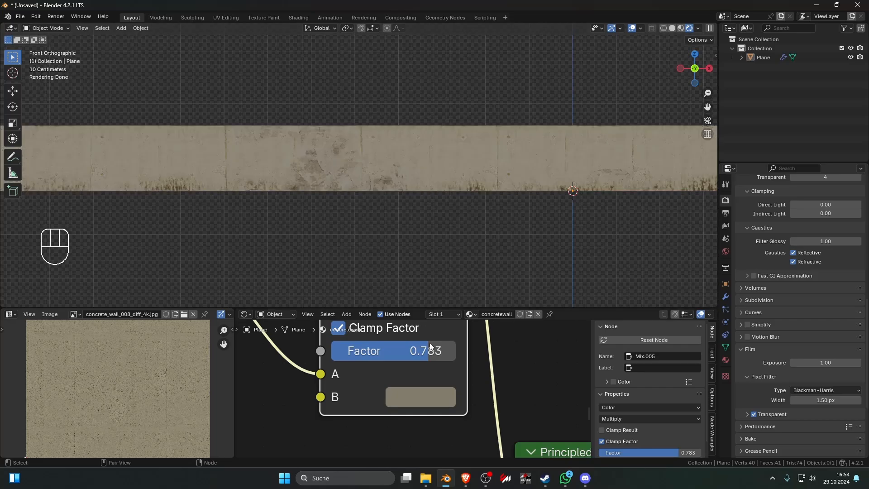
- Spread the stops of the Color Ramp behind the PaintRusted texture, with the white stop at 0.268
scroll(430, 343, "down", 6)
scroll(520, 247, "down", 5)
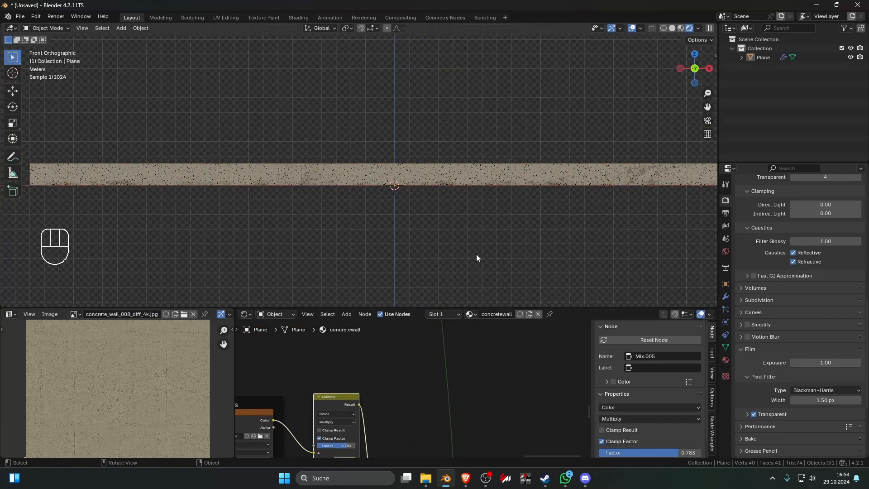
middle_click_drag(427, 339, 393, 452)
scroll(411, 392, "down", 8)
scroll(393, 426, "up", 4)
scroll(401, 422, "up", 9)
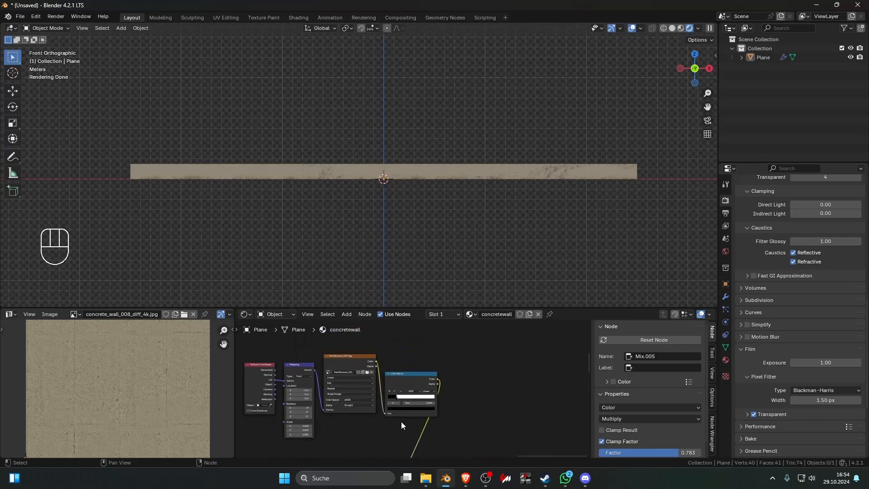
middle_click_drag(398, 359, 402, 371, "shift")
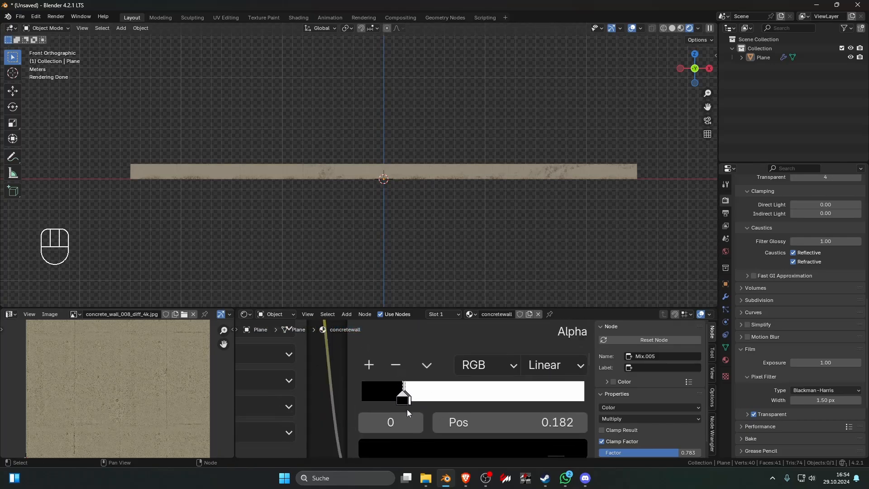
scroll(405, 410, "up", 1, "shift")
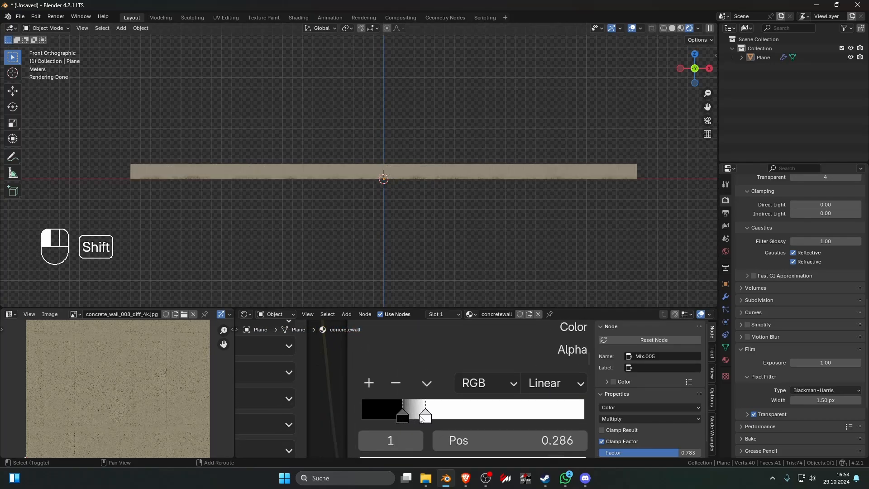
mouse_move(396, 419)
left_mouse_down()
mouse_move(373, 420)
mouse_move(403, 420)
left_mouse_up()
left_click_drag(432, 417, 423, 413, "shift")
scroll(557, 240, "up", 6)
middle_click_drag(559, 240, 220, 227, "shift")
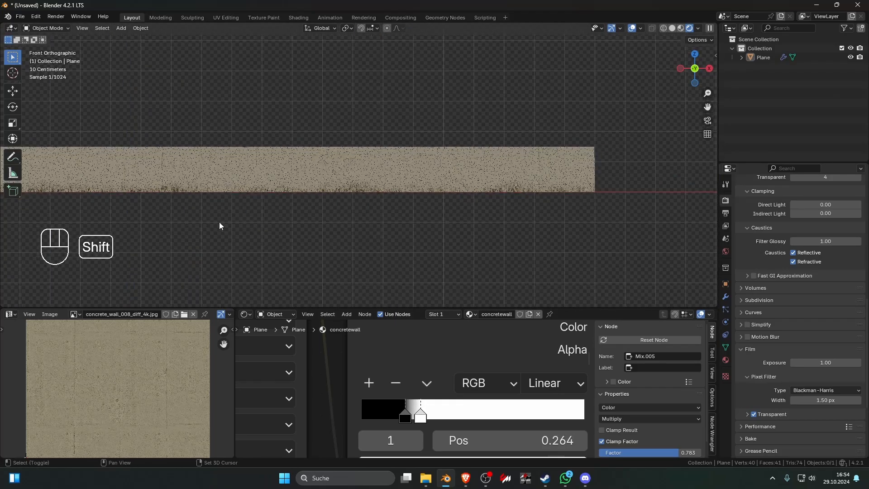
scroll(374, 235, "up", 4)
mouse_move(421, 415)
left_mouse_down("shift")
mouse_move(396, 420)
mouse_move(420, 418)
left_mouse_up("shift")
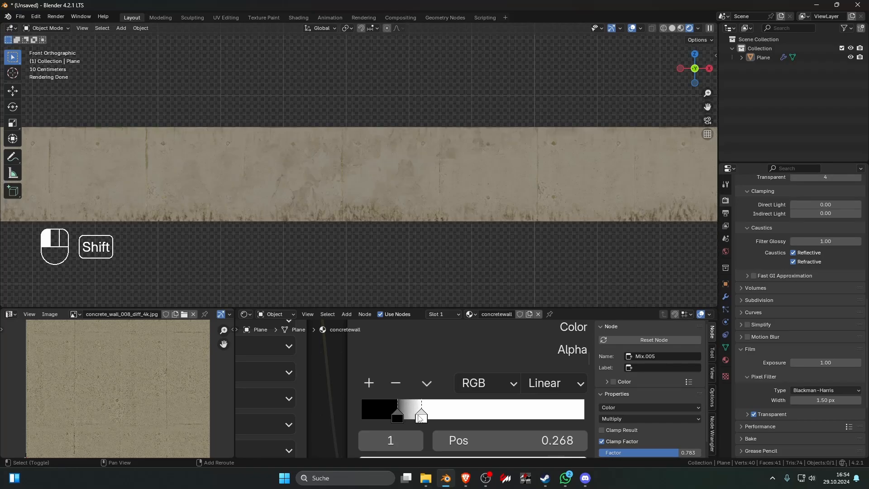
- Open the wall plane's mesh for editing in face selection mode
scroll(393, 248, "down", 5)
middle_click_drag(392, 248, 439, 244, "shift")
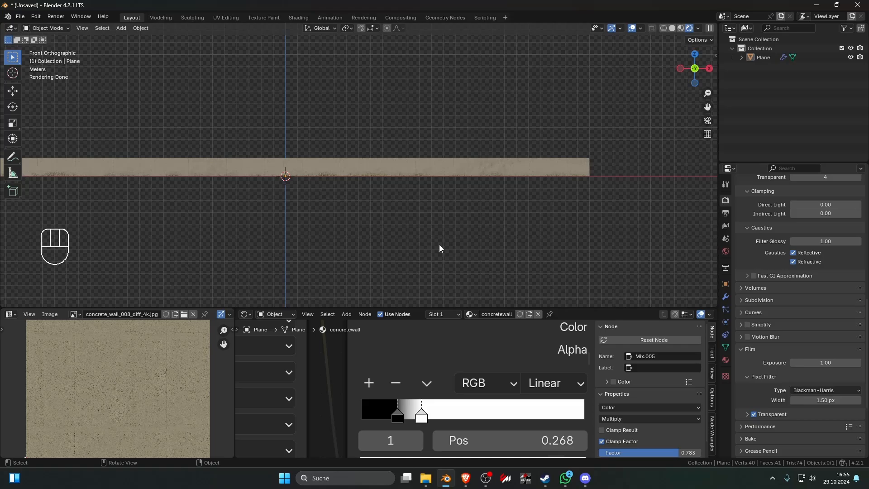
scroll(436, 224, "down", 4)
scroll(449, 365, "down", 8)
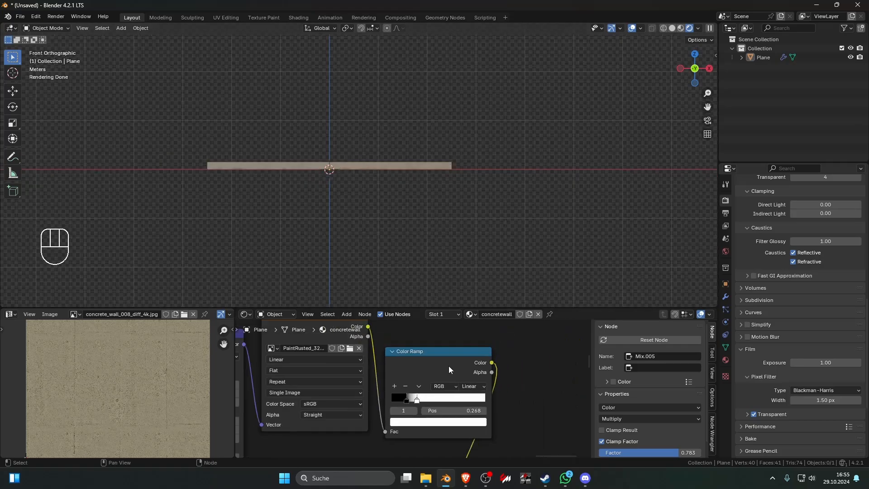
scroll(465, 408, "down", 2)
scroll(439, 202, "up", 5)
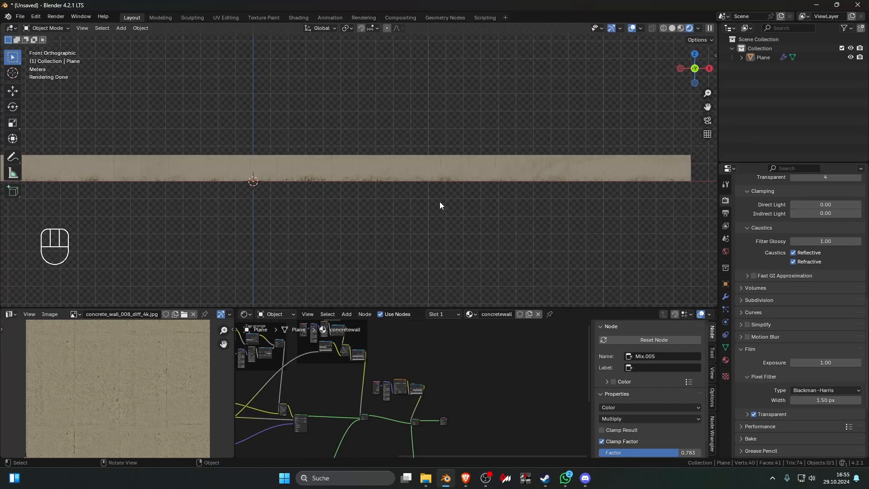
left_click(430, 168)
key("Tab")
key("3")
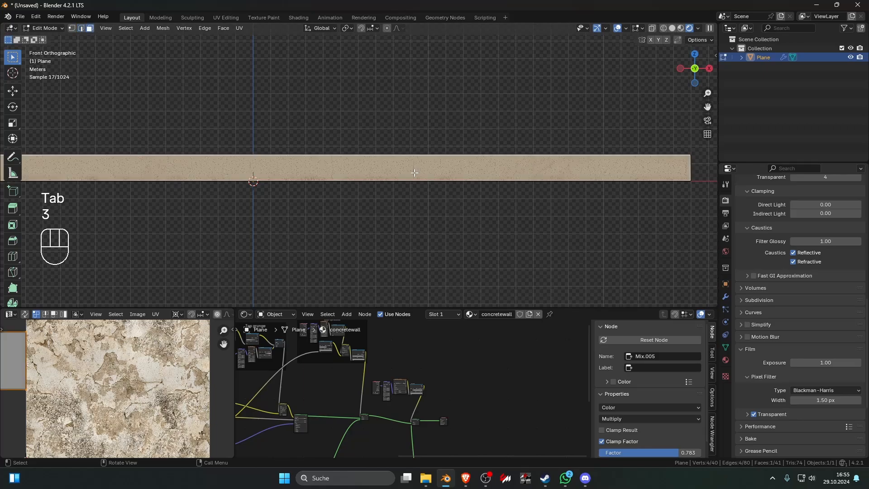
middle_click_drag(415, 171, 465, 203)
- Select only the long front face of the wall
key("ctrl+KP_Add")
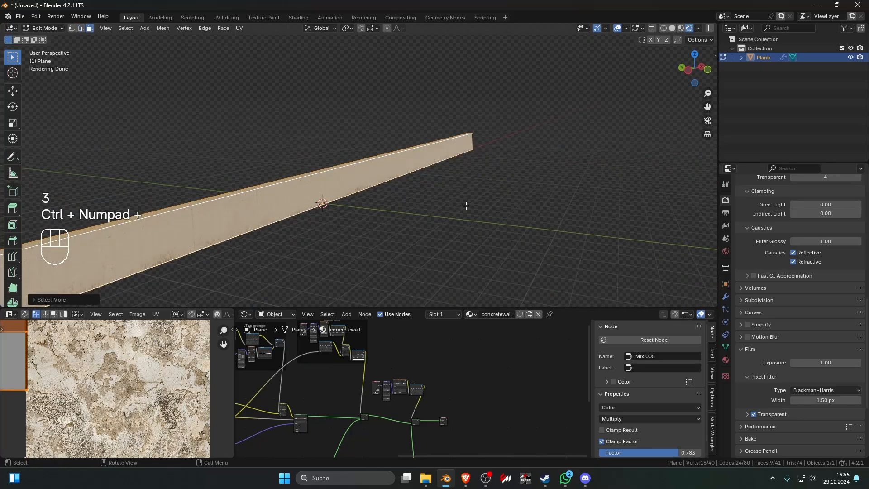
key("KP_Subtract")
left_click(433, 197)
left_click(406, 159)
scroll(406, 160, "up", 4)
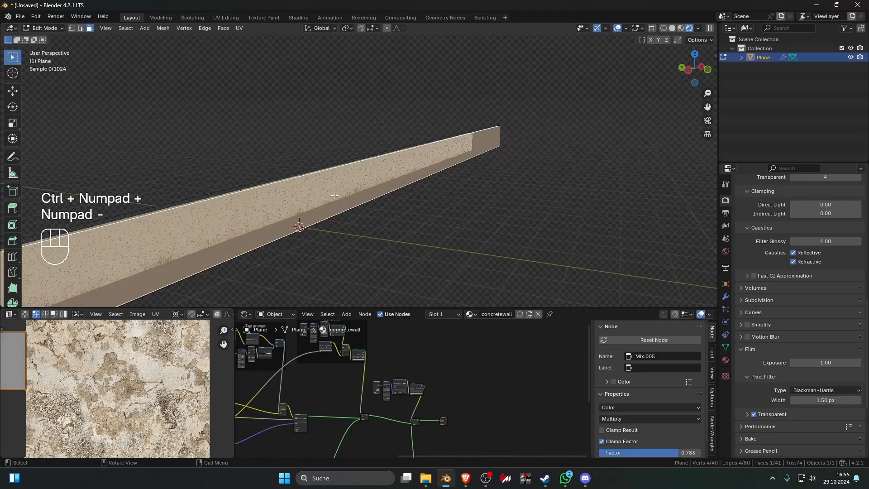
middle_click_drag(399, 201, 431, 200, "shift")
key("KP_3")
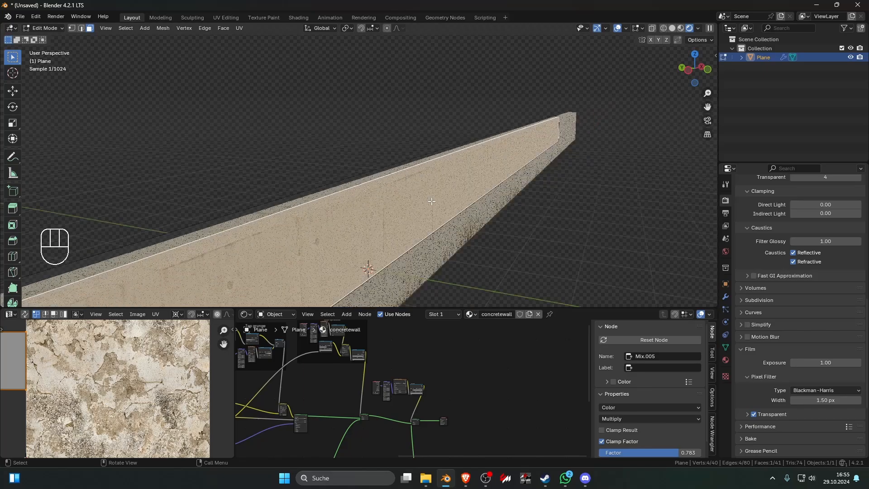
- Duplicate the wall's front face in place and separate the copy into its own object
key("KP_6")
middle_click_drag(431, 203, 471, 229)
key("KP_5")
key("shift+d")
key("Escape")
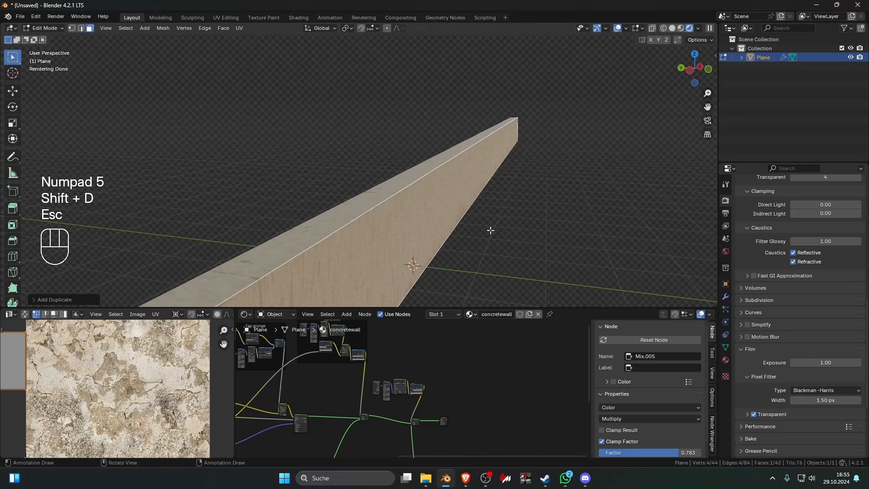
key("p")
left_click(491, 230)
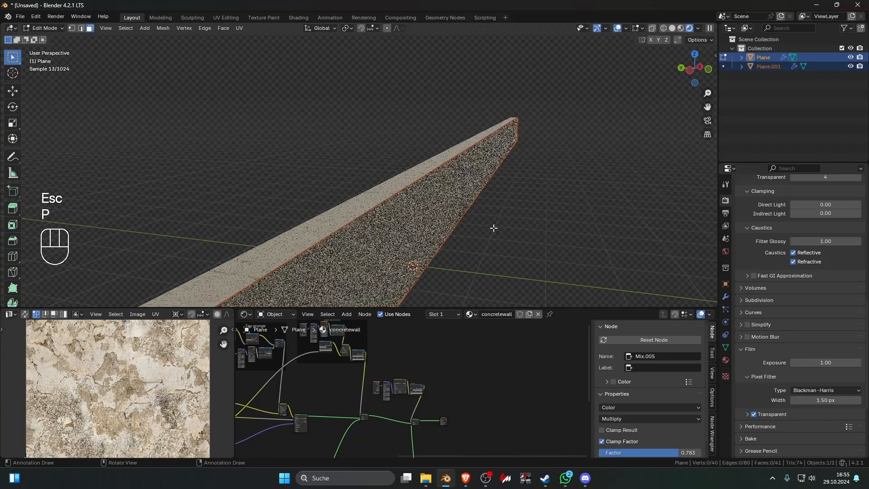
- Return to object mode, hide the original wall and inspect the separated front face
key("Tab")
key("h")
left_click(402, 213)
middle_click_drag(402, 213, 434, 226)
left_click(428, 218)
scroll(427, 219, "up", 6)
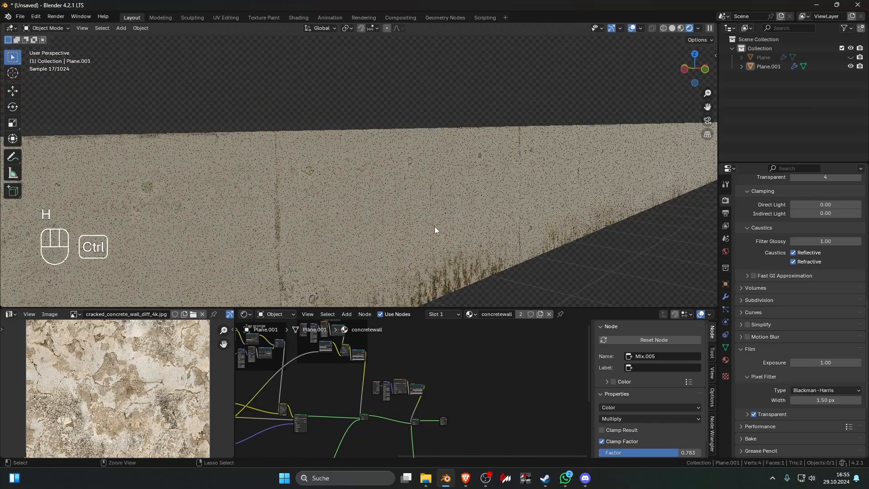
- Undo the hiding of the wall, the face separation and the duplication
key("ctrl+z")
key("ctrl+z")
key("ctrl+z")
key("ctrl+z")
key("ctrl+z")
key("ctrl+z")
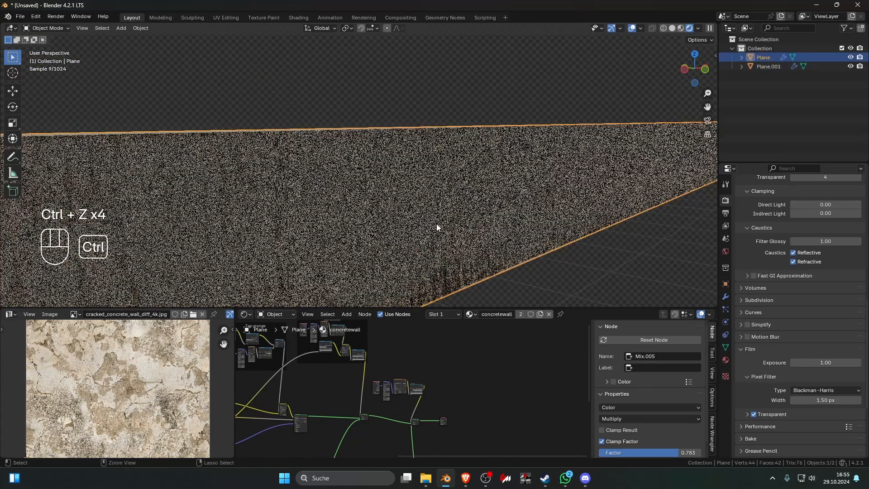
key("ctrl+z")
key("ctrl+z")
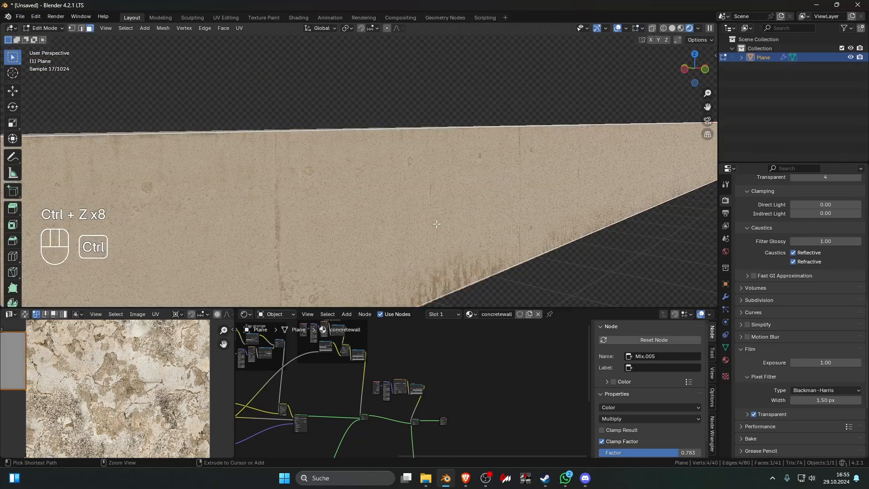
- Examine the whole wall's surface and proportions, ending in object mode with a front orthographic view
key("Tab")
middle_click_drag(481, 199, 498, 209)
left_click(572, 221)
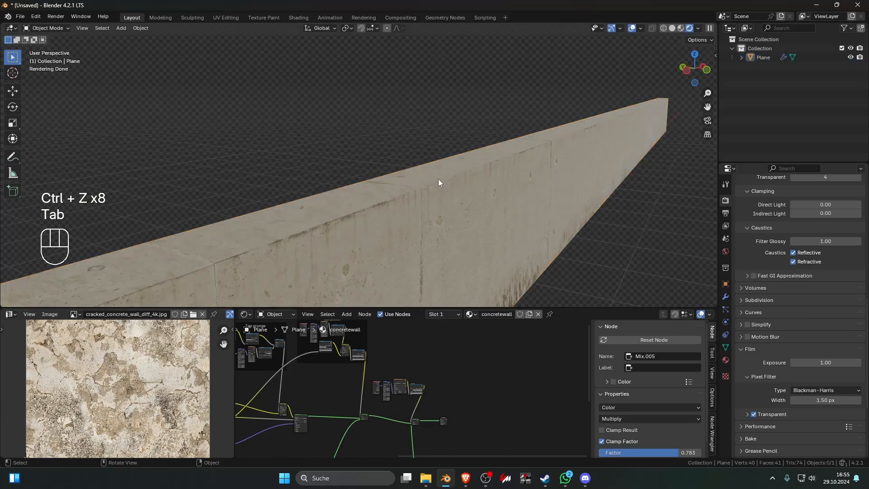
left_click(438, 178)
middle_click_drag(438, 179, 453, 185)
left_click(590, 227)
left_click(462, 205)
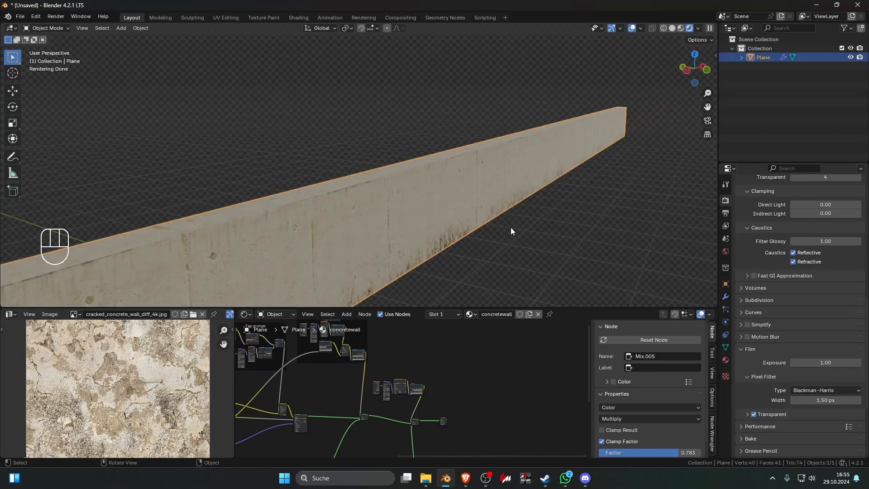
key("Tab")
scroll(512, 214, "down", 3)
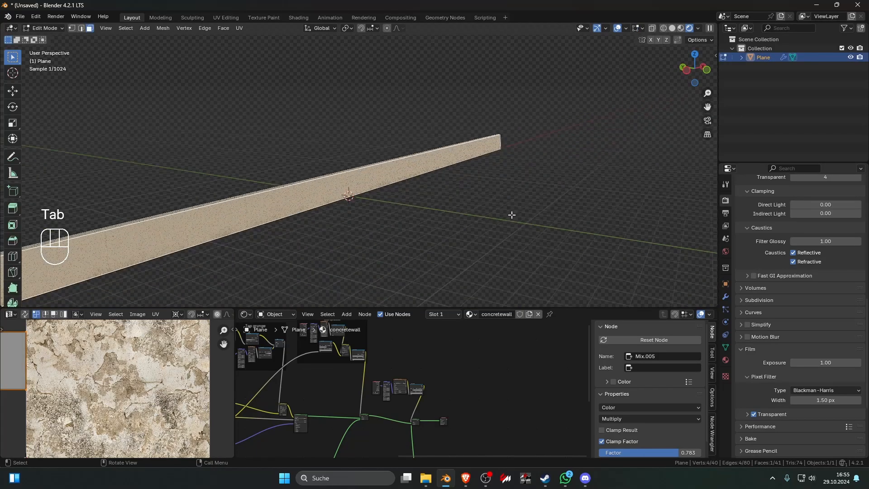
key("KP_3")
key("KP_1")
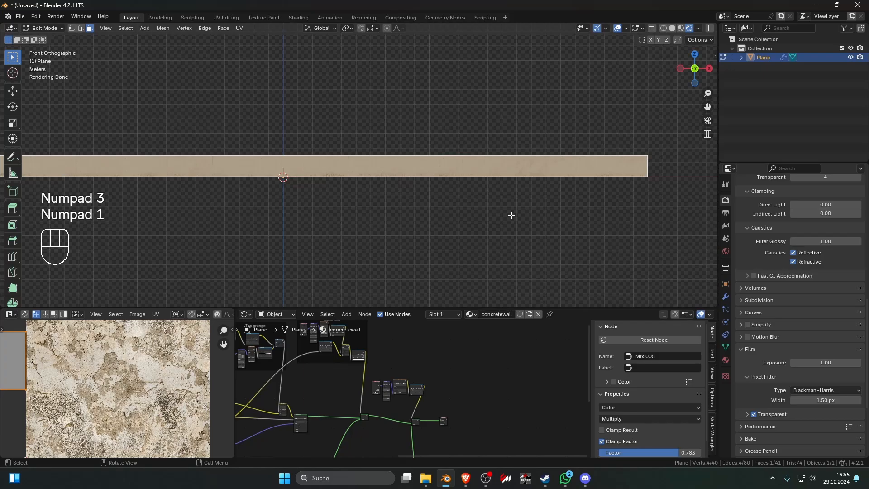
scroll(454, 215, "down", 3)
scroll(434, 219, "up", 1)
key("Tab")
scroll(475, 392, "down", 2)
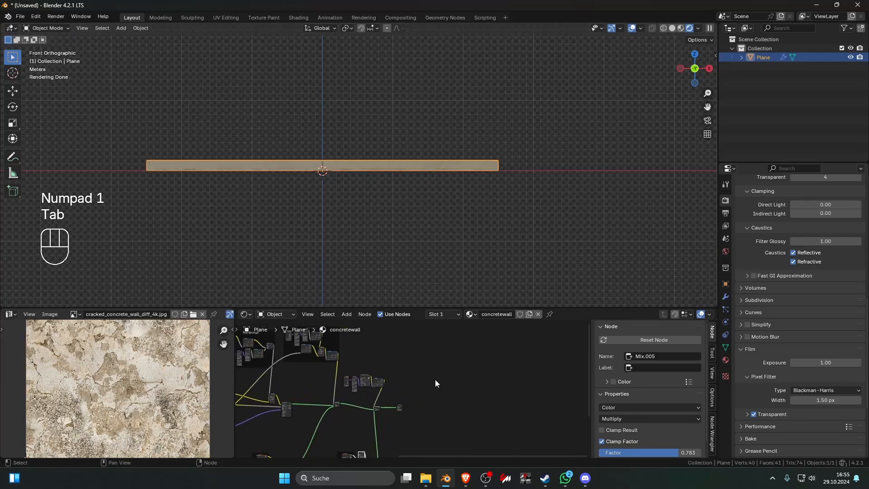
- Add an Image Texture node in an empty area of the concretewall material
scroll(432, 373, "up", 5)
key("shift+a")
type("im")
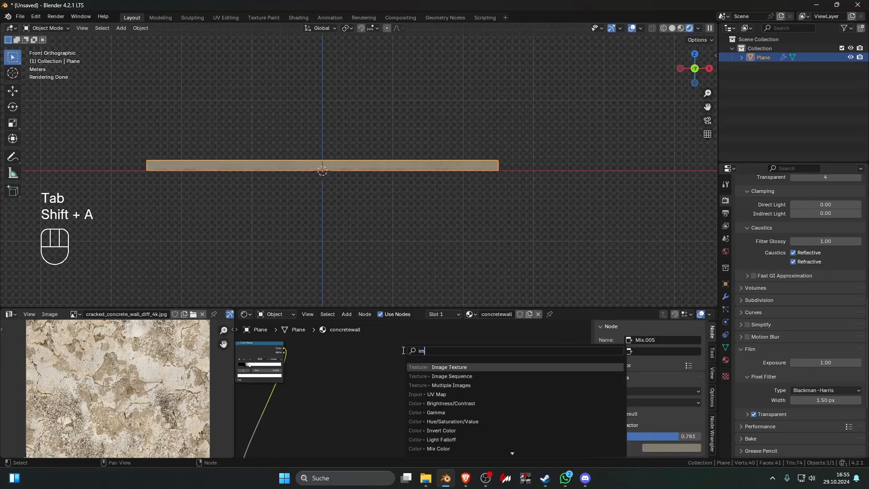
key("Return")
left_click(390, 367)
scroll(398, 380, "up", 2)
- Start a new image in the Image Texture node and name it concretewall_used_detail
left_click(409, 384)
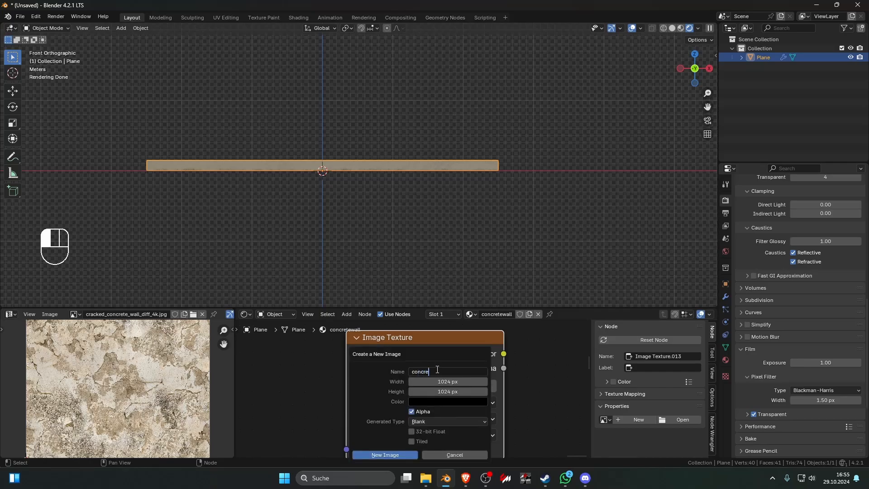
key("BackSpace")
key("BackSpace")
key("BackSpace")
key("BackSpace")
type("oncretewall_used_")
key("Return")
- Set the new image's size to 2048 px wide by 256 px high and create it
left_click(437, 385)
key("Return")
left_click(459, 392)
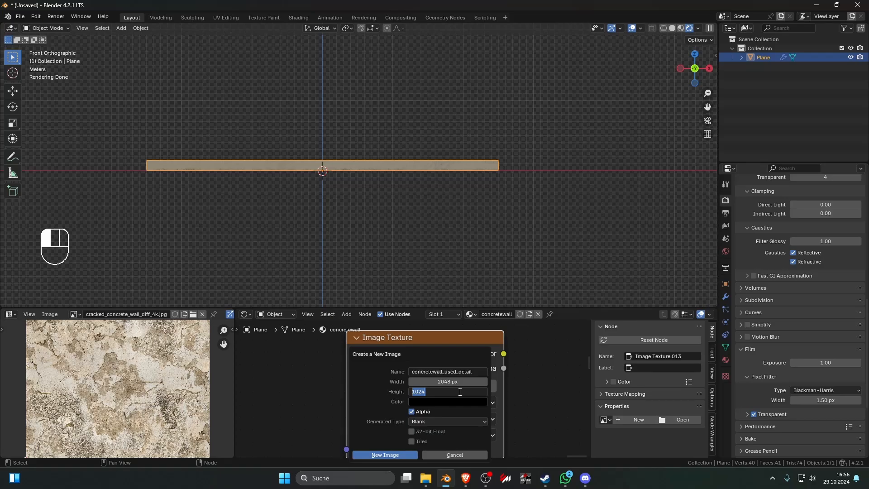
type("256")
key("Return")
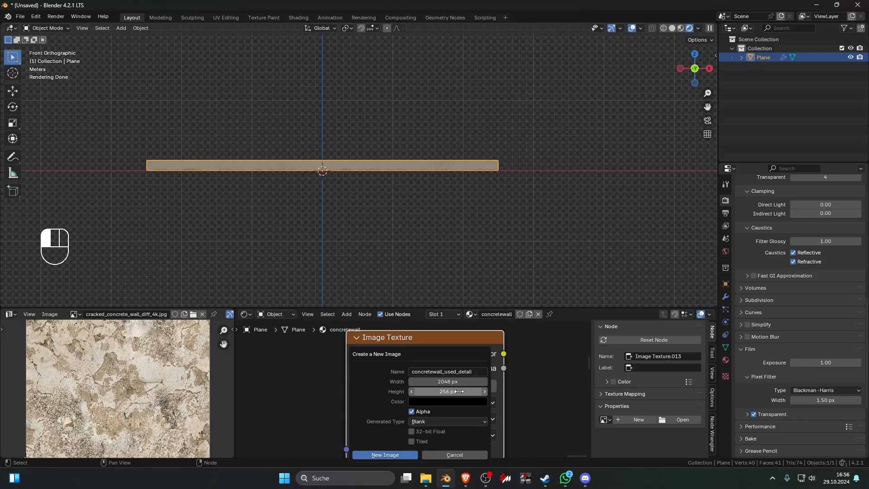
left_click(398, 454)
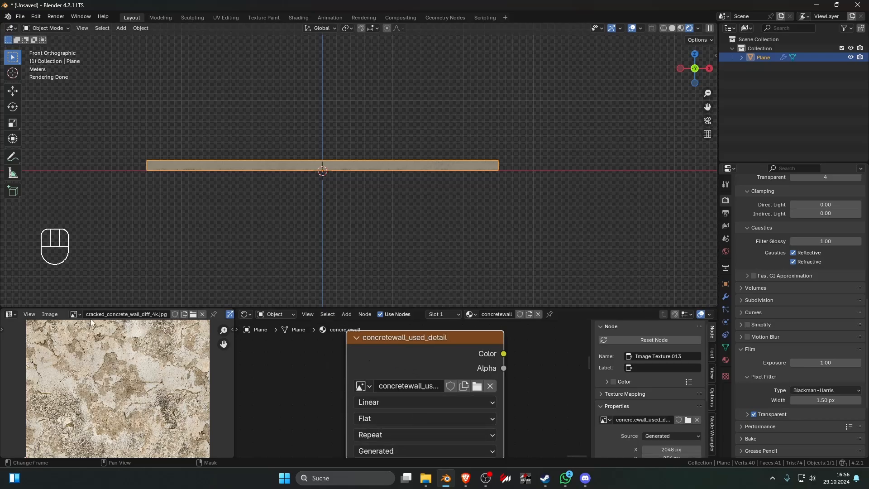
- Display the concretewall_used_detail image in the image editor
left_click(75, 315)
type("c")
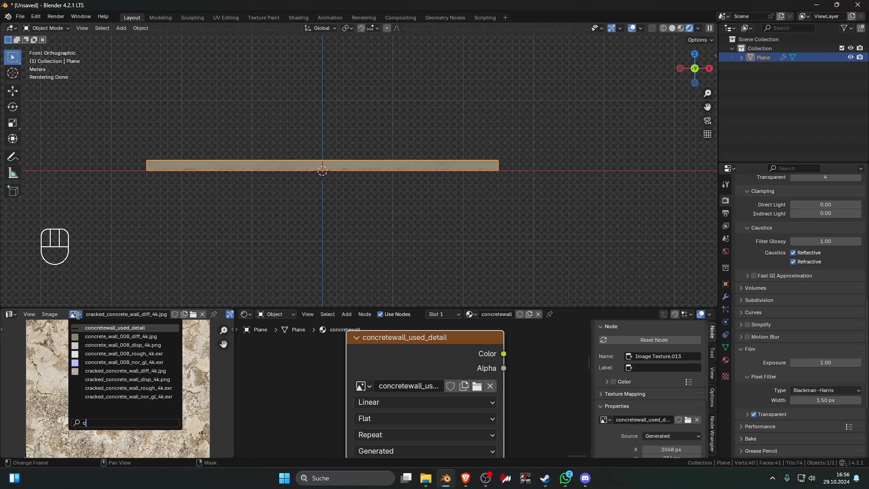
left_click(92, 327)
- Open the wall's mesh for editing and unwrap its selected front face
key("Tab")
scroll(295, 189, "up", 4)
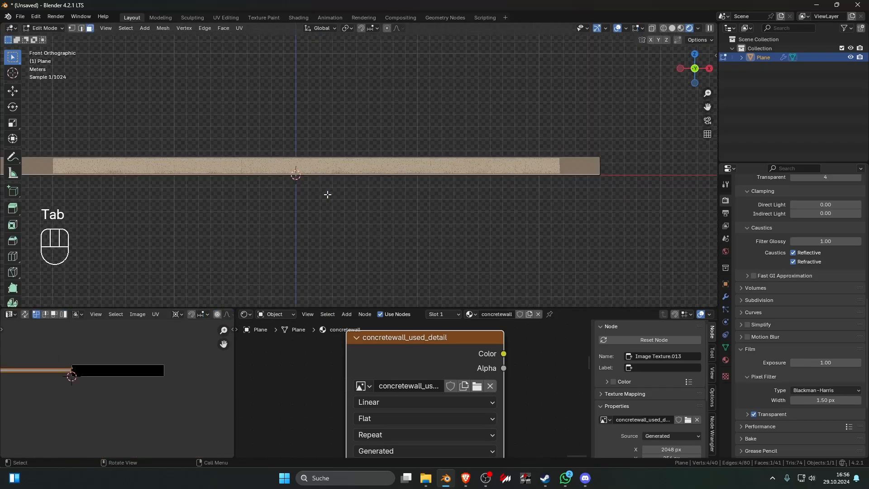
key("u")
left_click(334, 196)
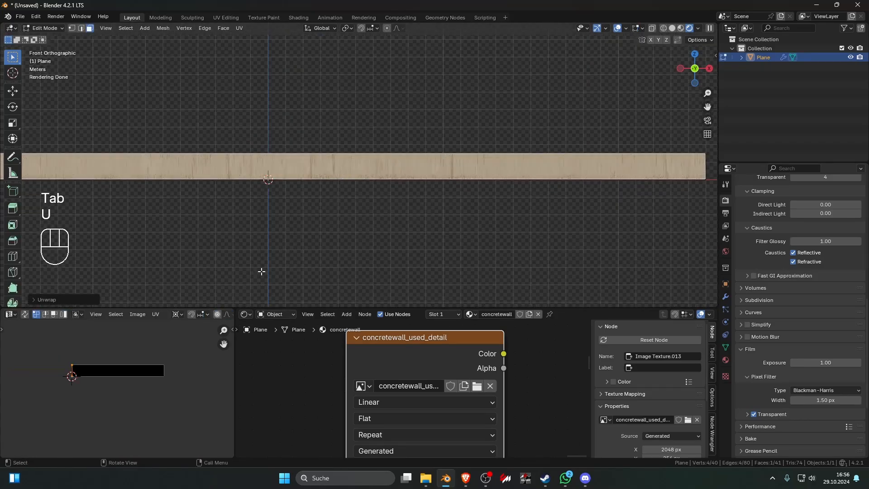
- Rotate the front face's UV island by 90 degrees
scroll(135, 378, "up", 4)
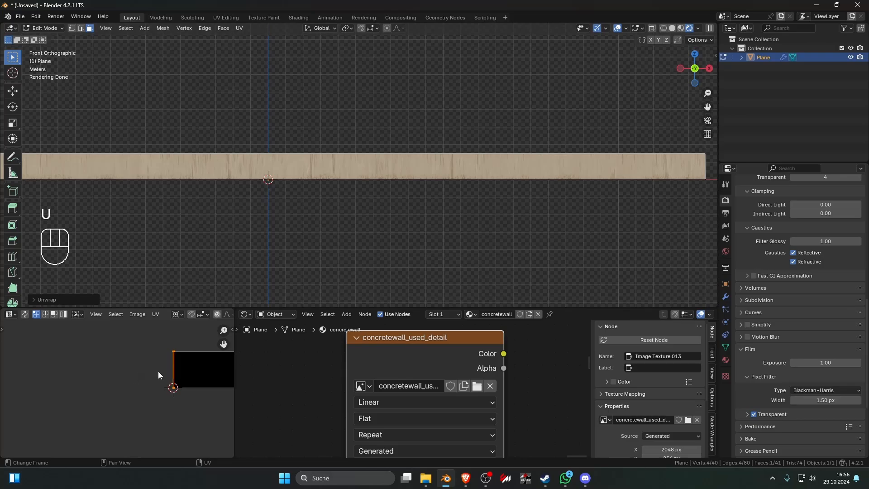
key("r")
key("KP_9")
key("KP_0")
key("KP_Enter")
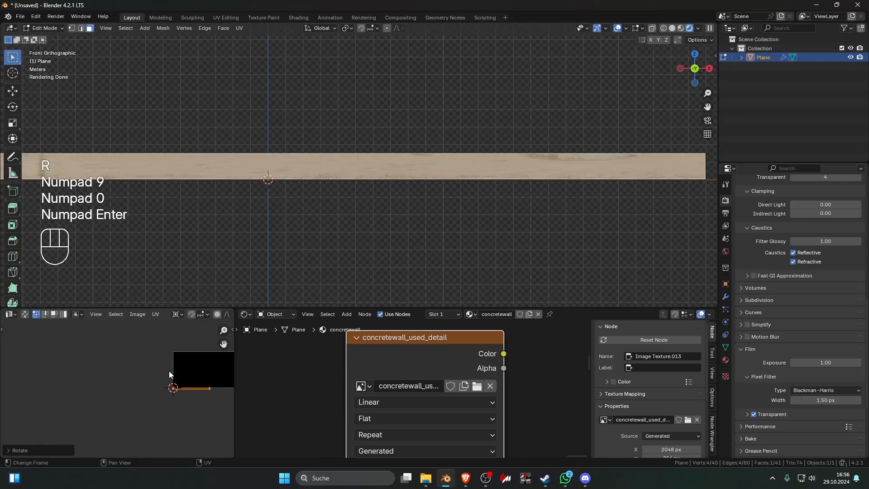
- Move the UV island up along Y so it sits inside the image's lower edge
scroll(156, 395, "up", 6)
middle_click_drag(173, 395, 40, 391, "shift")
scroll(162, 399, "up", 3)
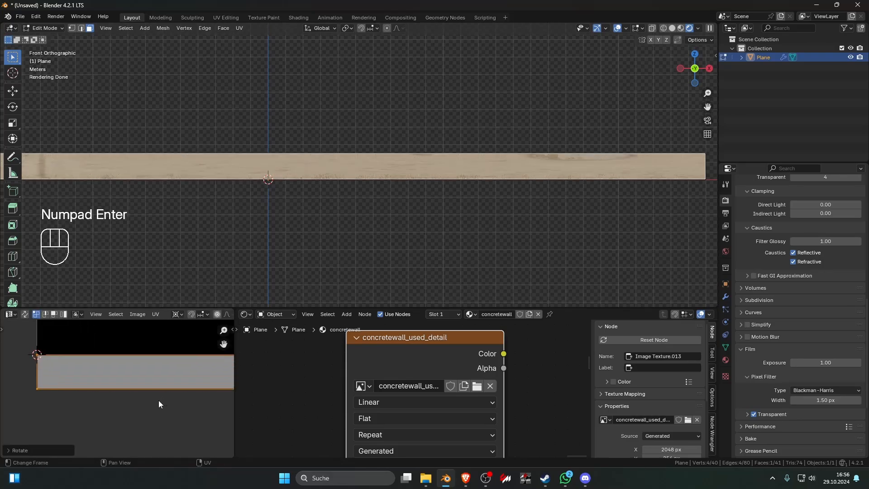
key("g")
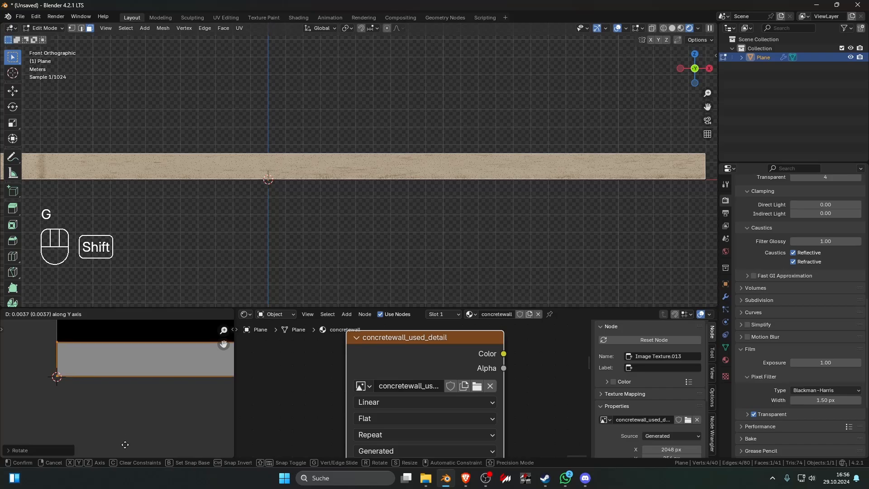
left_click(124, 441)
- Abandon scaling the UV island and undo its move, rotation and unwrap
scroll(127, 430, "down", 10)
middle_click_drag(159, 406, 84, 407, "shift")
key("s")
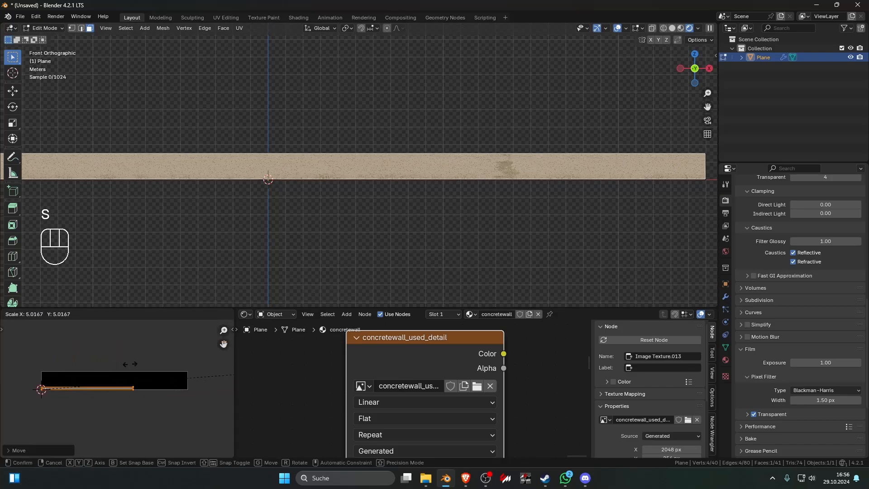
key("Escape")
key("ctrl+z")
key("ctrl+z")
key("ctrl+z")
key("ctrl+z")
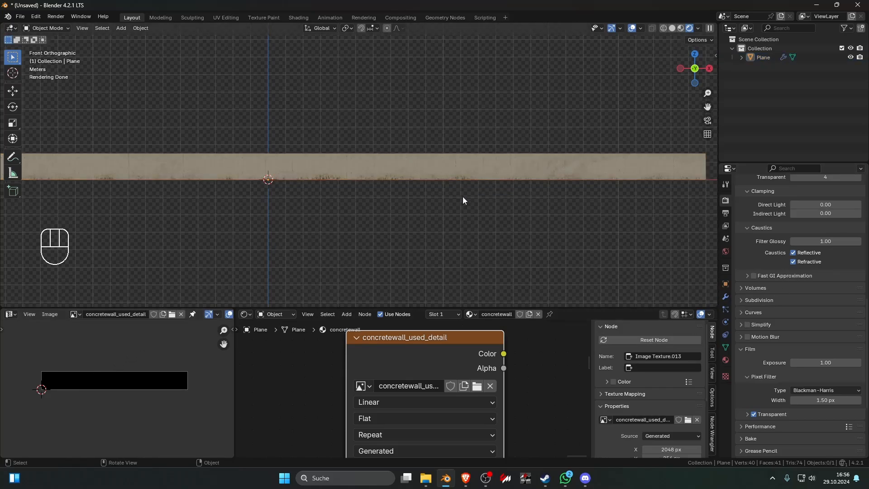
- Add a second UV map named export to the wall and make it the active render map
middle_click_drag(462, 196, 461, 231)
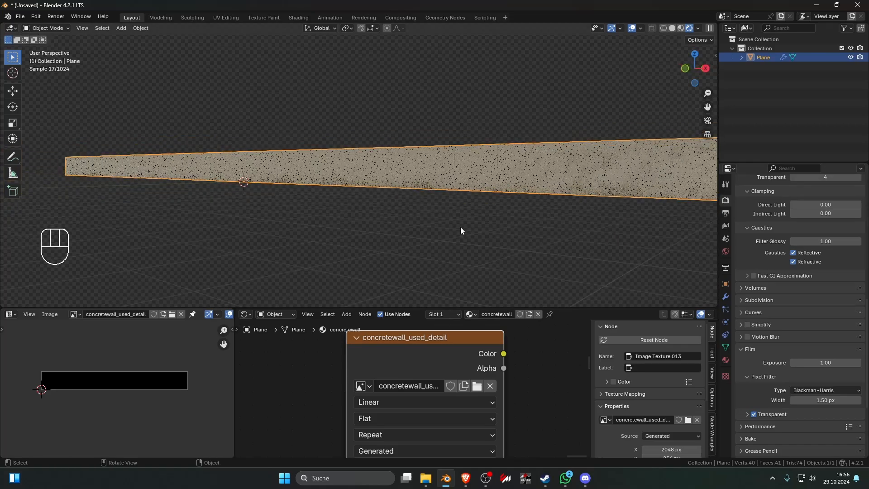
left_click(725, 347)
left_click(744, 337)
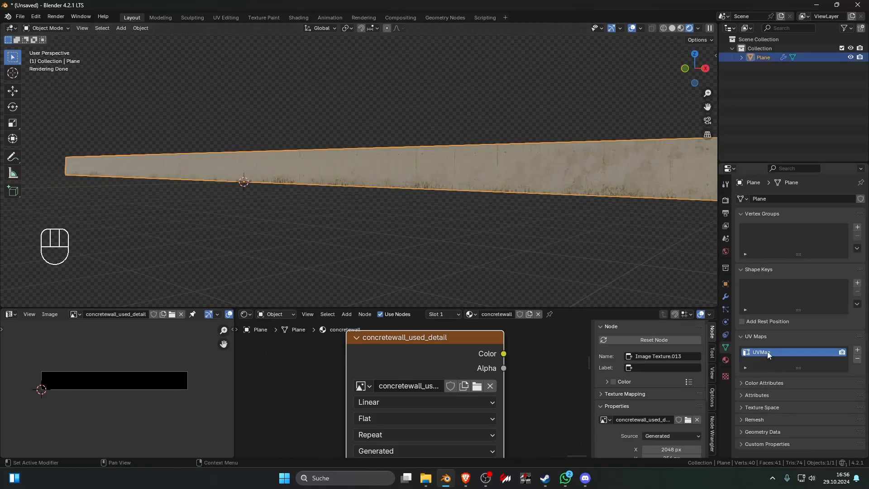
left_click(857, 349)
double_click(775, 361)
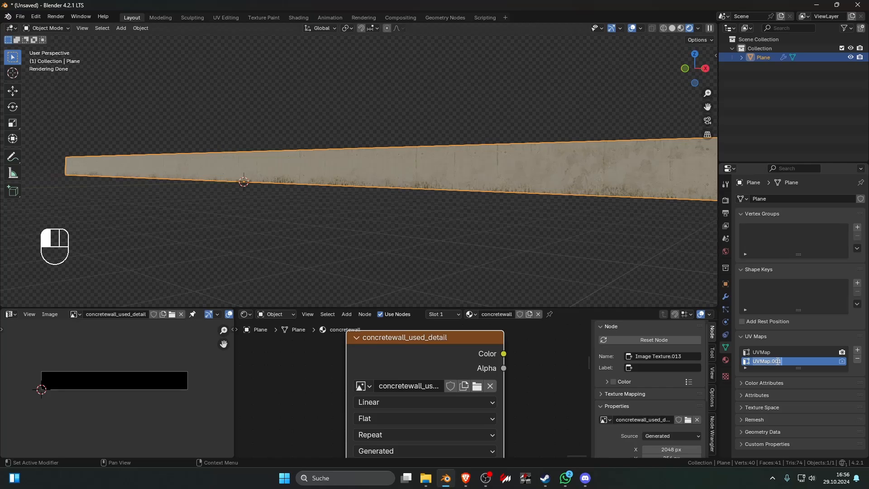
type("export")
key("Return")
left_click(842, 362)
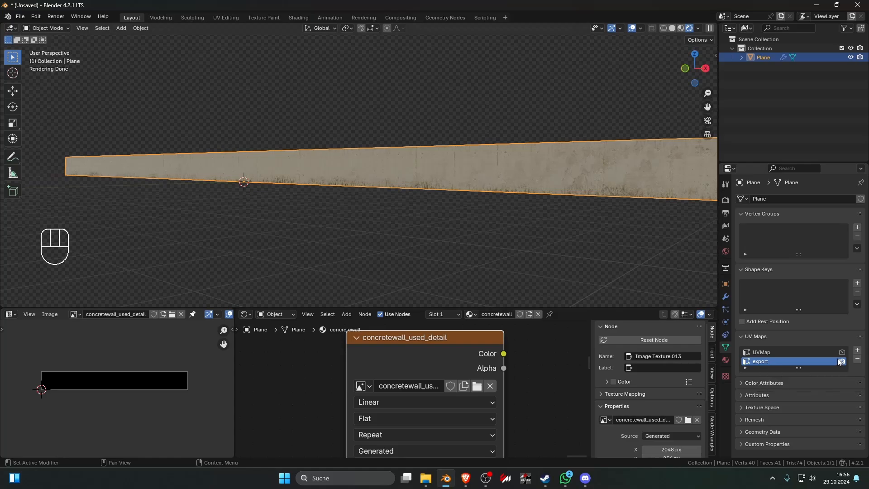
- Add a UV Map node and connect its UV output to the concretewall_used_detail texture's Vector input
scroll(424, 359, "down", 2)
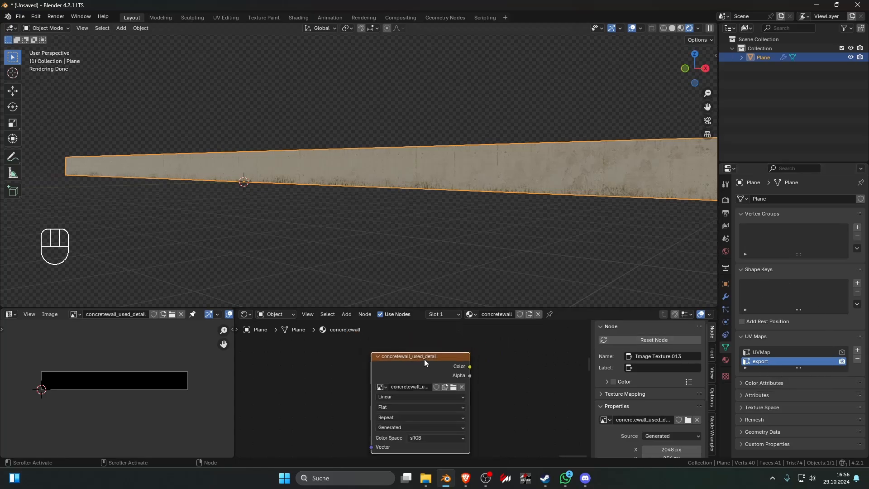
middle_click_drag(424, 359, 471, 359)
left_click(461, 358)
key("shift+a")
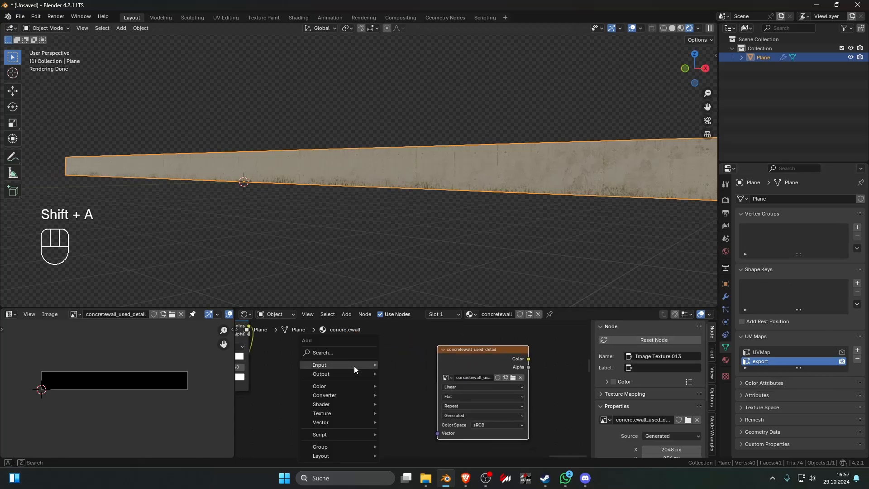
left_click(346, 353)
type("uv")
key("Return")
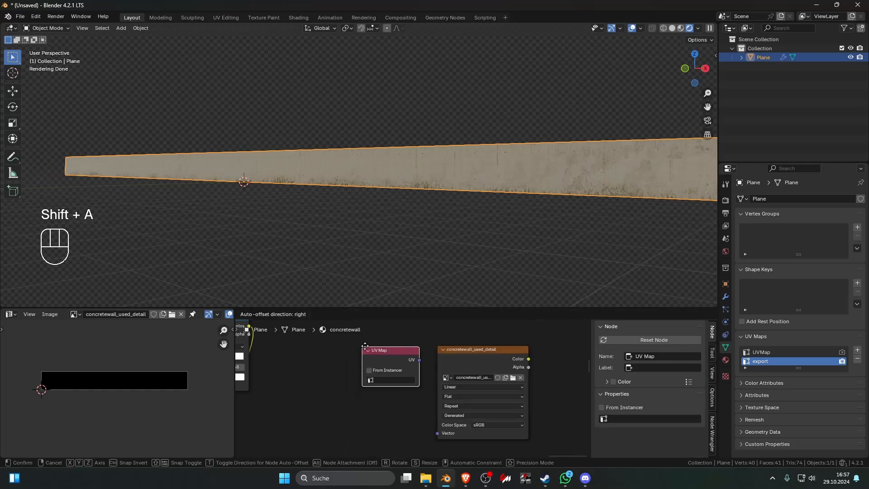
left_click(330, 377)
left_click_drag(386, 387, 441, 433)
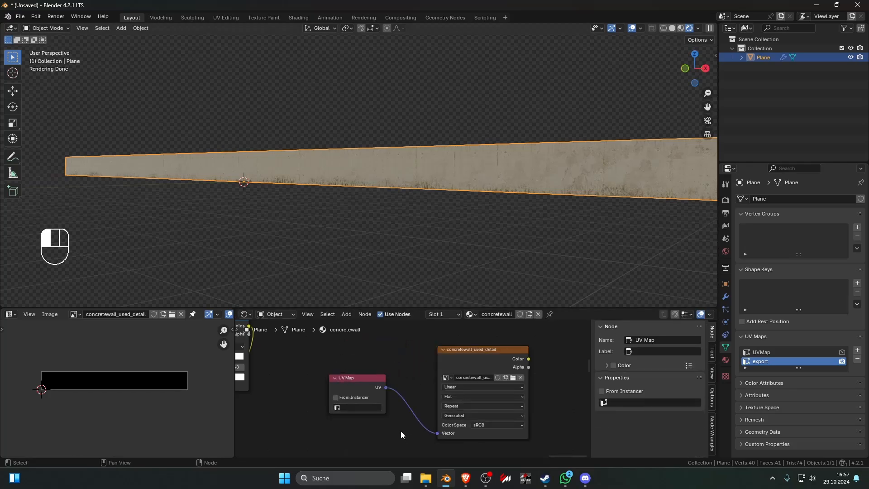
- Set the UV Map node to use the export map
scroll(398, 427, "down", 4)
scroll(395, 422, "up", 5)
left_click(345, 414)
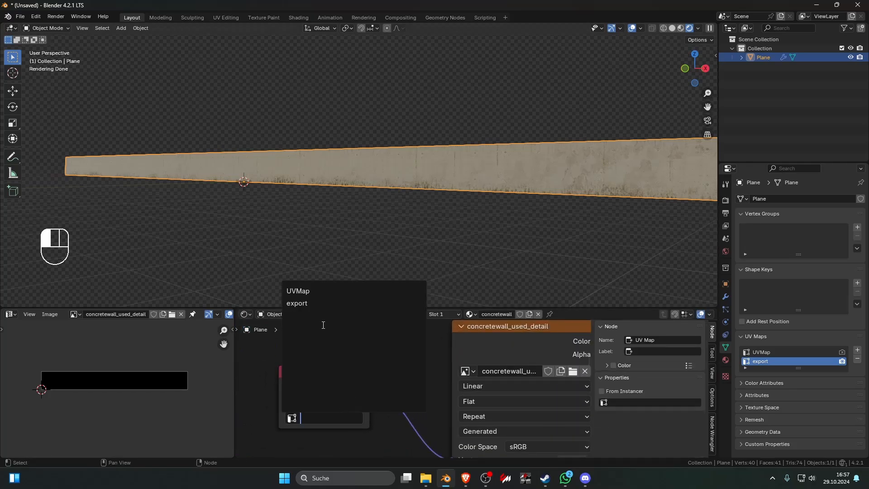
left_click(313, 303)
scroll(414, 374, "down", 4)
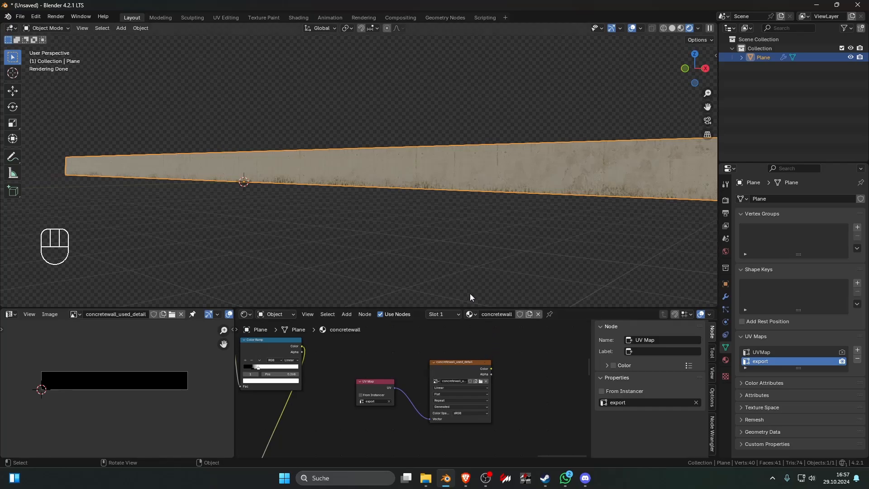
- Unwrap the wall face in the export UV map and compare the result with UVMap
key("Tab")
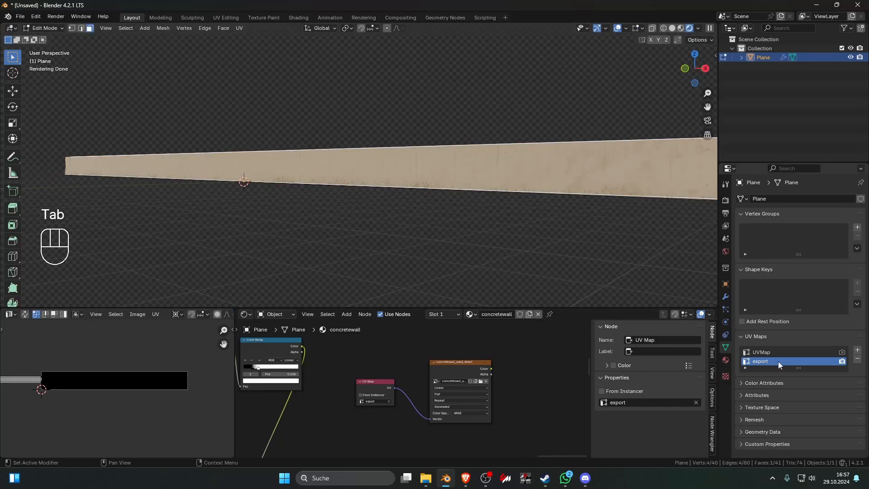
key("u")
left_click(408, 222)
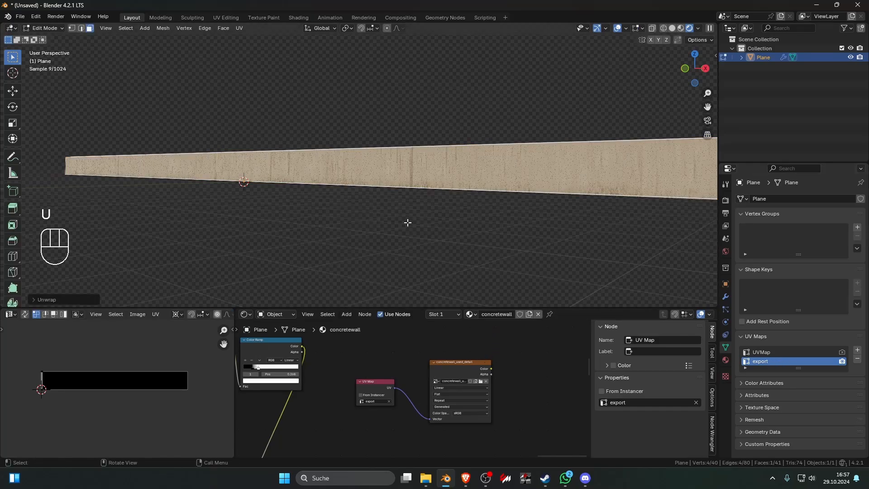
middle_click_drag(388, 222, 432, 229)
left_click(764, 353)
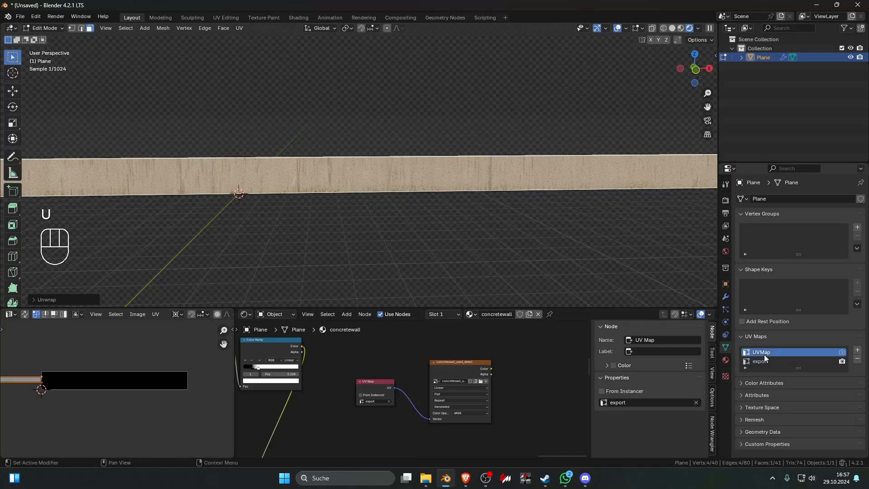
left_click(842, 361)
scroll(432, 260, "up", 2)
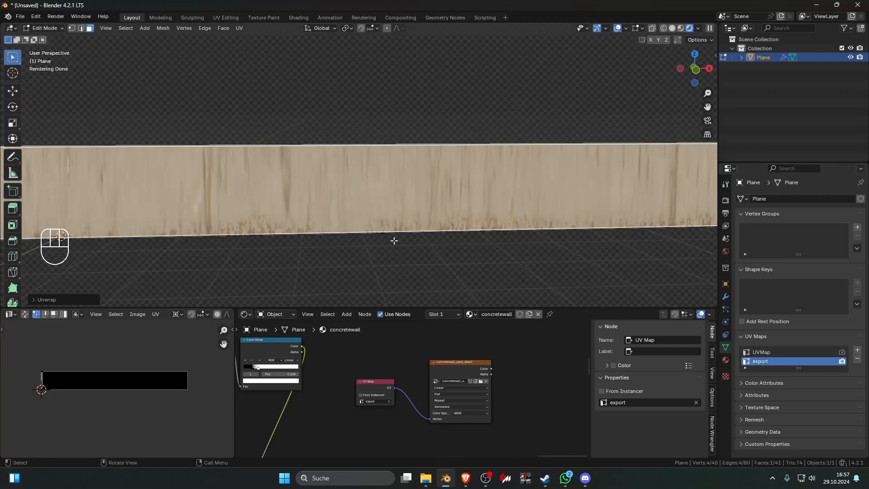
- Rotate the wall face's UVs by 90 degrees in the export map and maximize the UV editor
key("a")
key("r")
key("KP_9")
key("KP_0")
key("Return")
key("ctrl+space")
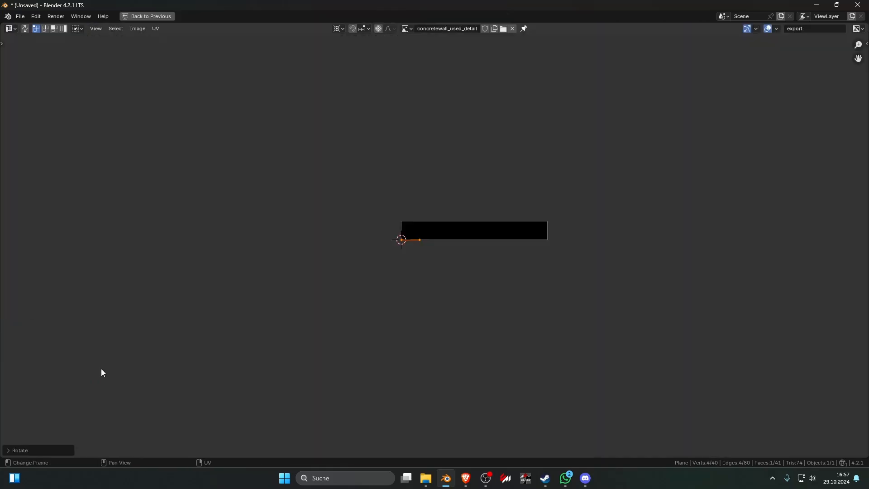
- Move the UV island vertically onto the image's lower edge and scale it up to roughly the image's width
middle_click_drag(453, 234, 417, 302)
scroll(417, 302, "up", 5)
scroll(378, 298, "up", 5)
middle_click_drag(272, 377, 288, 303)
key("g")
key("y")
left_click(409, 253)
scroll(398, 266, "down", 8)
key("s")
left_click(679, 217)
middle_click_drag(623, 234, 519, 223)
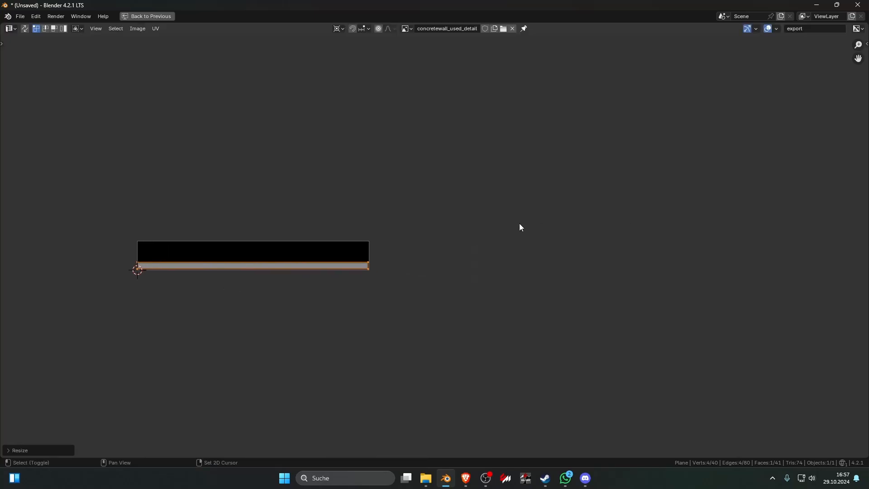
- Fine-tune the UV island's uniform scale so its right edge meets the image's right edge
scroll(407, 256, "up", 6)
mouse_move(407, 256)
middle_mouse_down()
mouse_move(297, 286)
mouse_move(419, 269)
middle_mouse_up()
scroll(419, 268, "up", 4)
middle_click_drag(312, 255, 570, 199, "shift")
key("s")
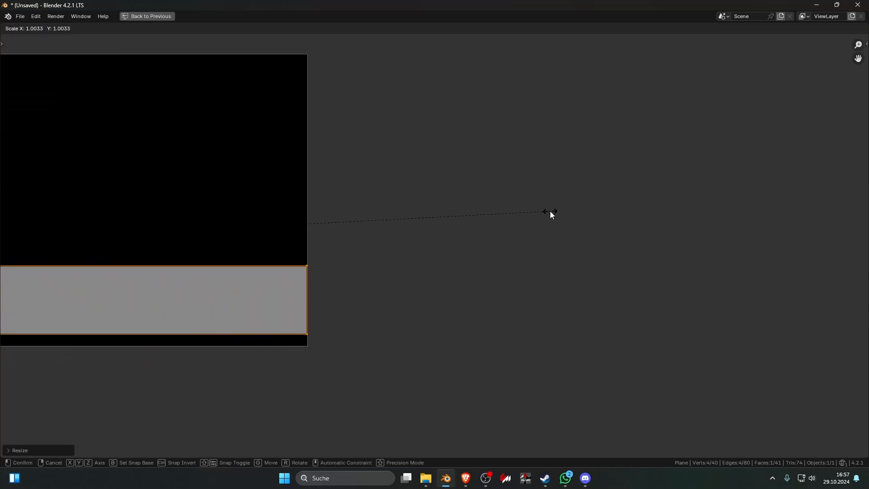
left_click(551, 212)
middle_click_drag(363, 260, 552, 219, "shift")
scroll(552, 219, "up", 6)
middle_click_drag(501, 254, 463, 227, "shift")
key("s")
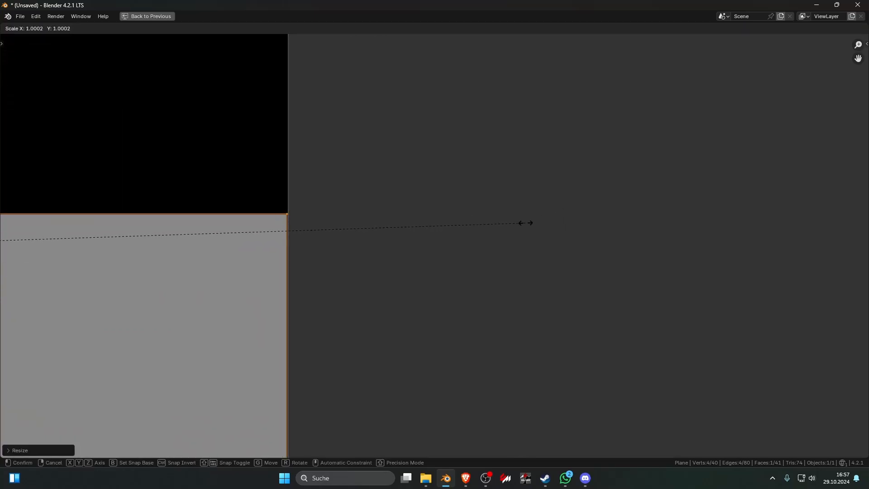
left_click(534, 222)
- Move the UV island down along Y to the image's lower edge
scroll(502, 246, "down", 7)
middle_click_drag(480, 258, 506, 210, "shift")
scroll(498, 240, "up", 6)
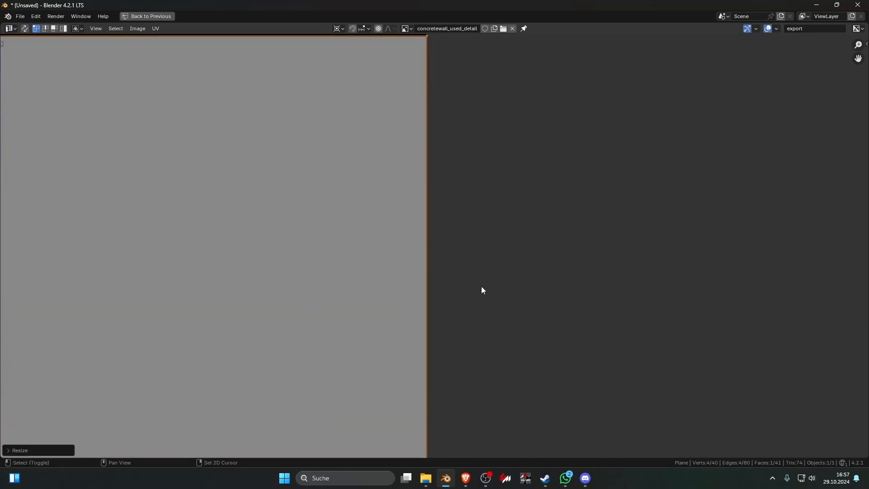
middle_click_drag(475, 286, 495, 179, "shift")
key("g")
key("y")
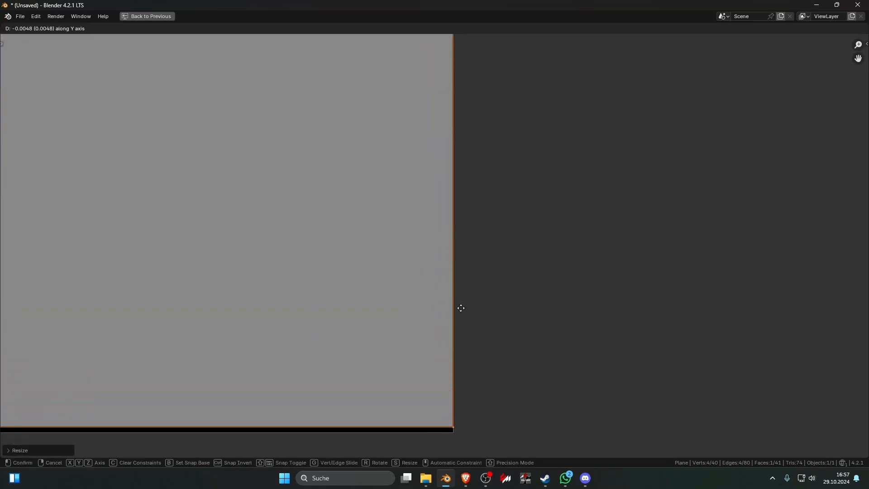
left_click(466, 357)
- Stretch the UV island along Y to nearly the full height of the image
scroll(464, 272, "down", 4)
middle_click_drag(463, 191, 473, 236, "shift")
key("s")
key("y")
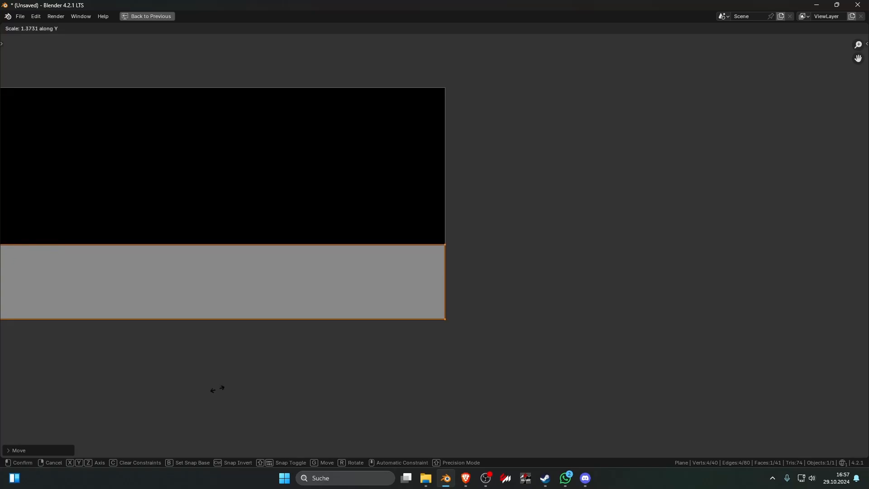
left_click(185, 138)
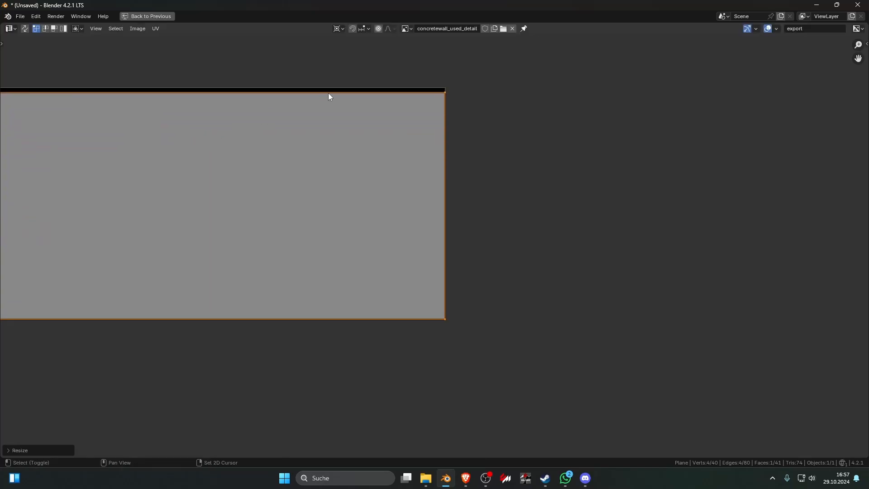
- Refine the UV island's Y scale so its upper edge meets the image's upper edge
scroll(369, 135, "up", 2)
middle_click_drag(369, 134, 348, 245, "shift")
key("s")
key("y")
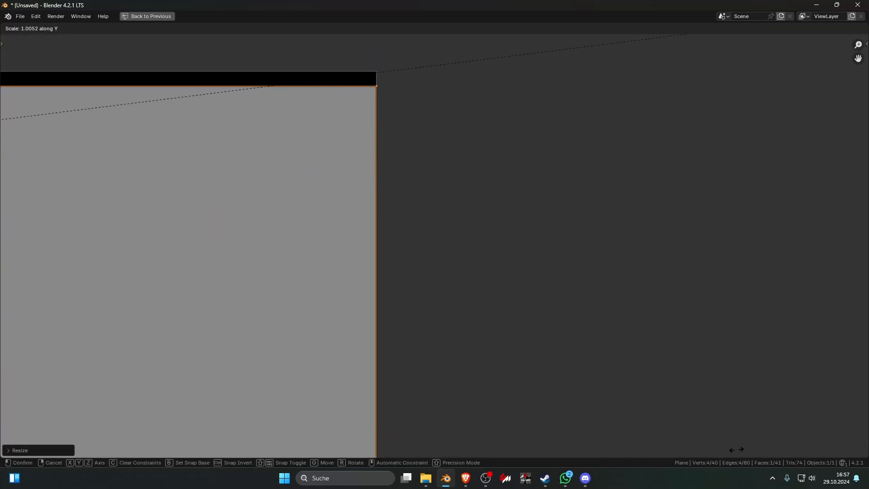
key("Escape")
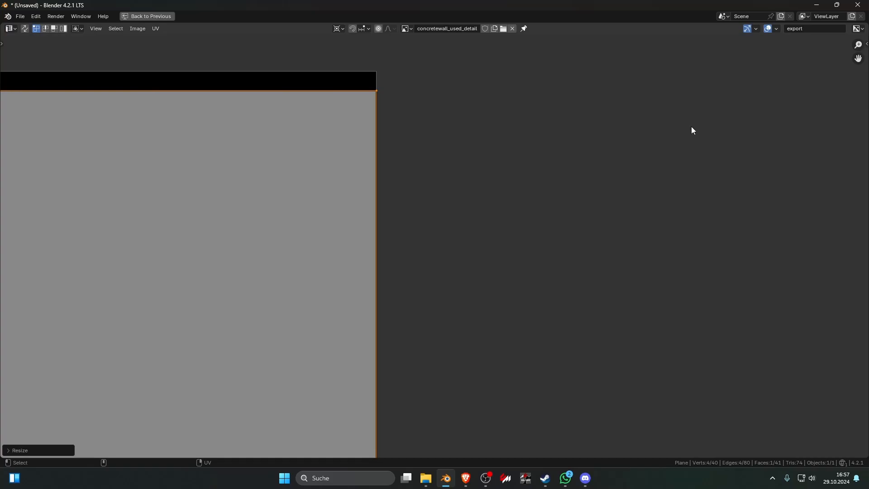
middle_click_drag(691, 130, 584, 225)
key("s")
key("y")
left_click(595, 170)
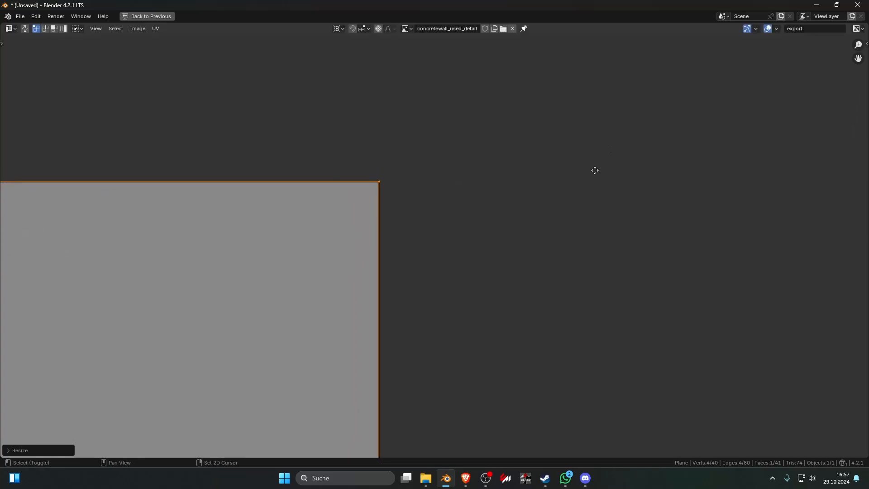
- Try a last uniform scale correction at the island's upper right corner, and restore the normal editor layout in Object Mode
middle_click_drag(595, 170, 466, 237, "shift")
scroll(446, 236, "down", 10)
key("u")
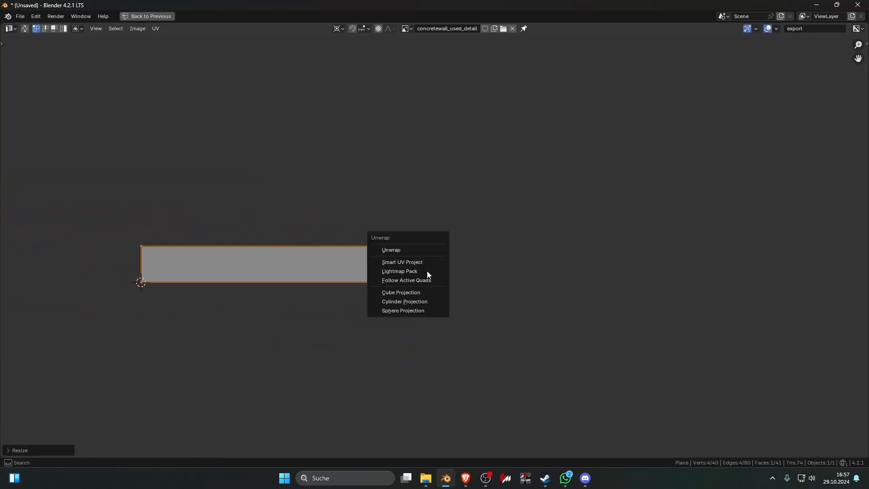
key("Escape")
scroll(434, 246, "up", 9)
middle_click_drag(456, 244, 451, 253, "shift")
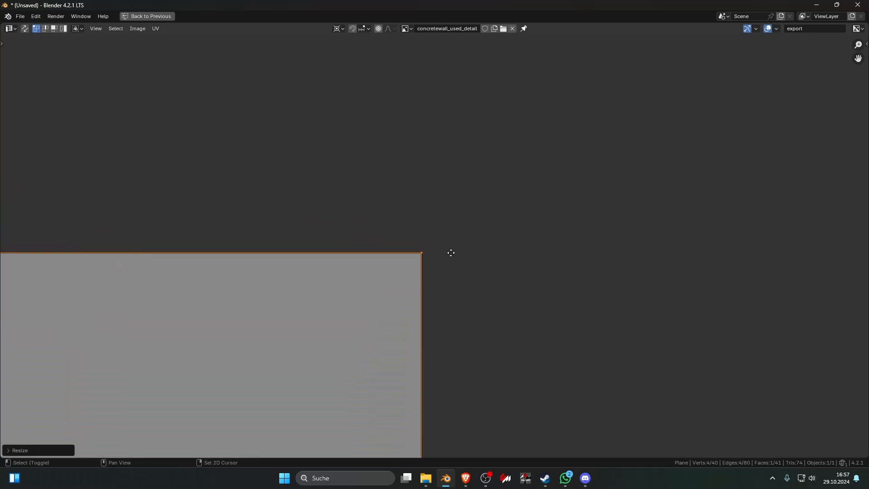
scroll(434, 253, "up", 3)
middle_click_drag(427, 284, 485, 310, "shift")
scroll(426, 267, "up", 5)
key("s")
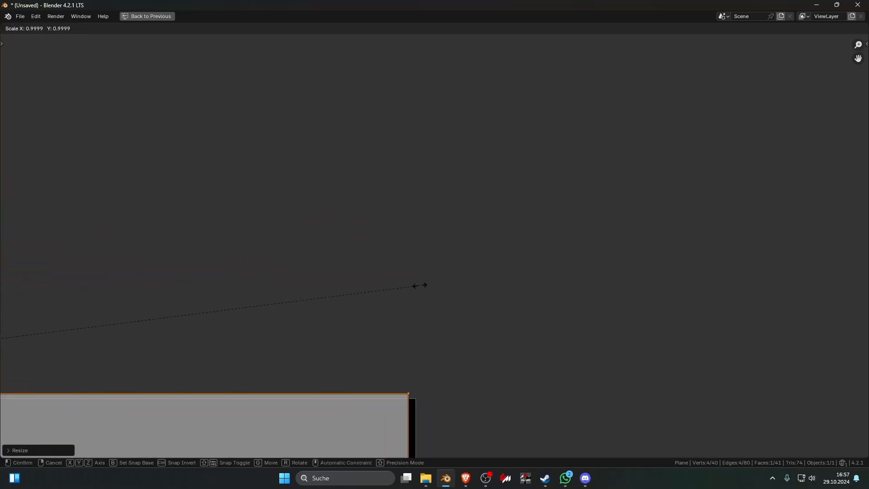
key("Escape")
key("Tab")
key("ctrl+space")
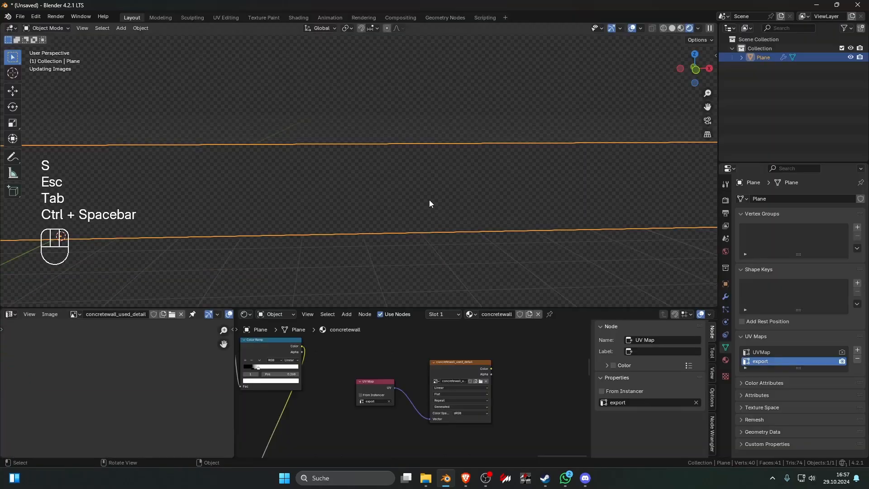
- Reset the wall face's UVs in the export map so they fill the whole detail image, and return to Object Mode
key("Tab")
key("u")
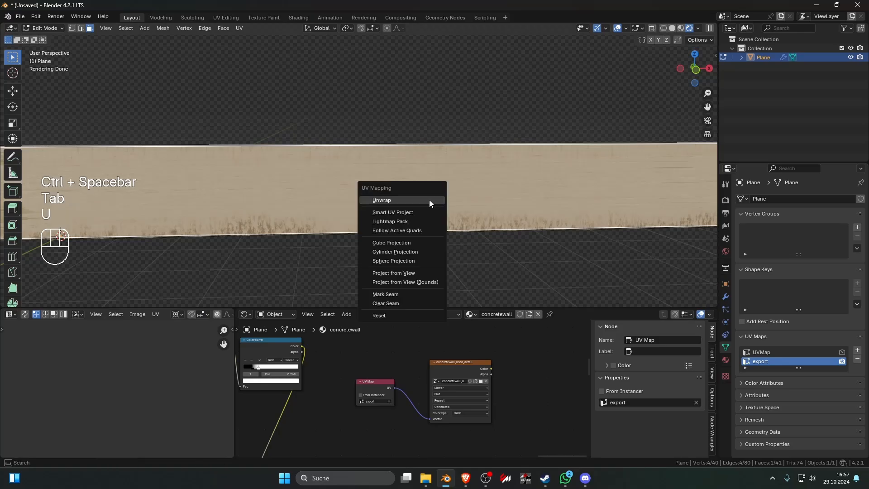
left_click(405, 316)
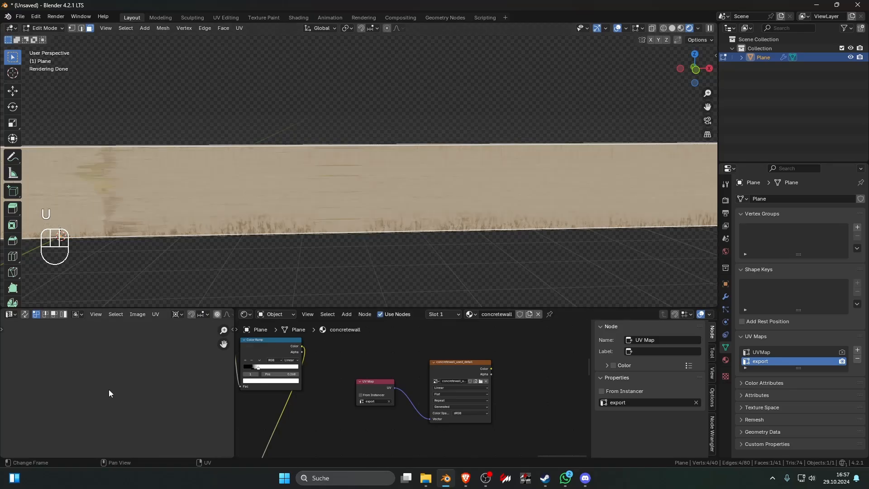
key("KP_Decimal")
key("Tab")
key("Tab")
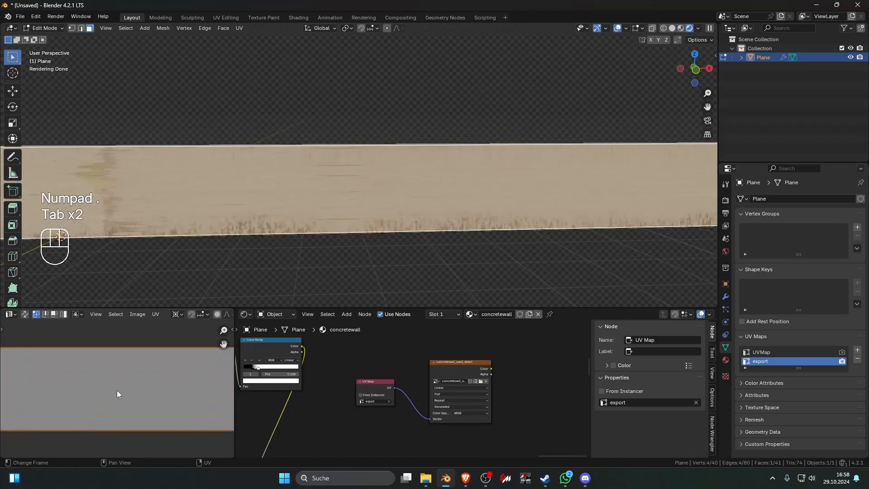
scroll(351, 234, "down", 5)
key("Tab")
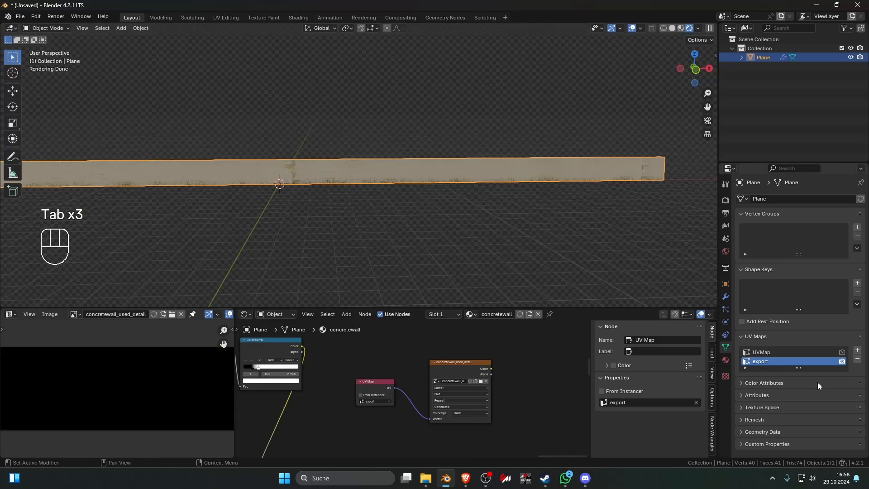
- Make UVMap the wall's active and render UV map, and select the concretewall_used_detail texture node
left_click(774, 352)
left_click(842, 353)
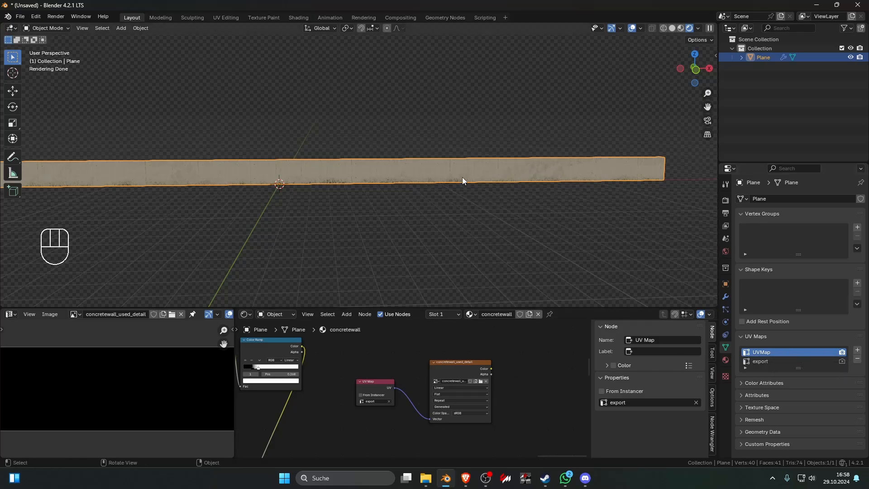
left_click(460, 365)
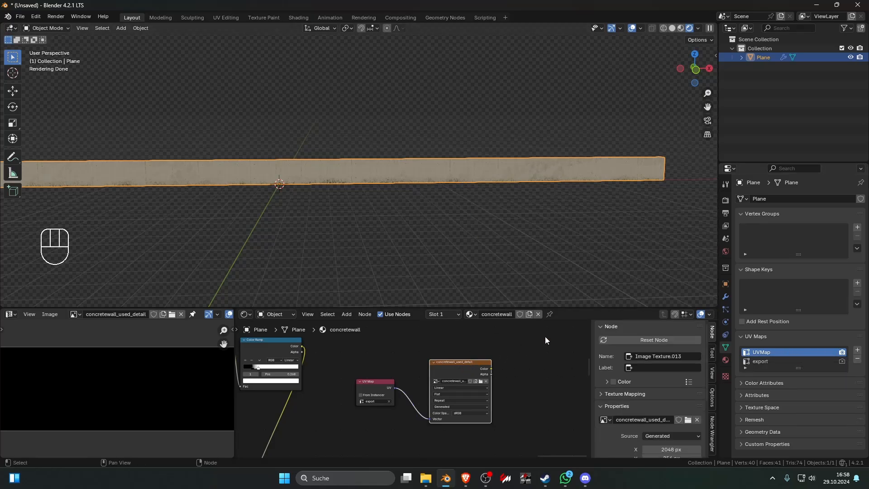
- Bake the wall's material into the concretewall_used_detail image with the Combined bake type, and inspect the baked image
left_click(724, 202)
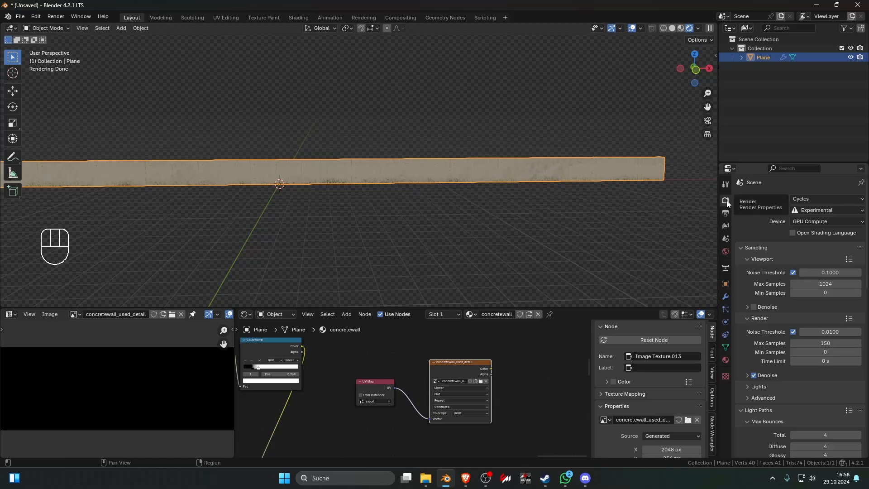
scroll(764, 269, "down", 2)
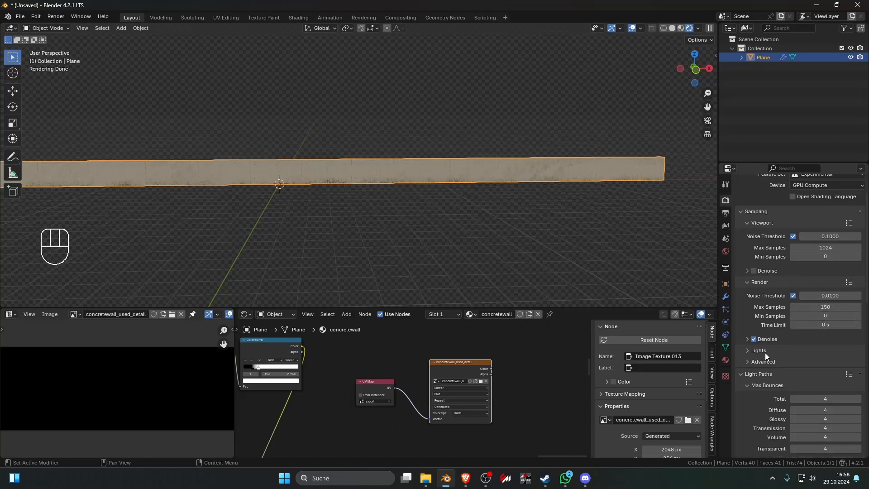
left_click(745, 338)
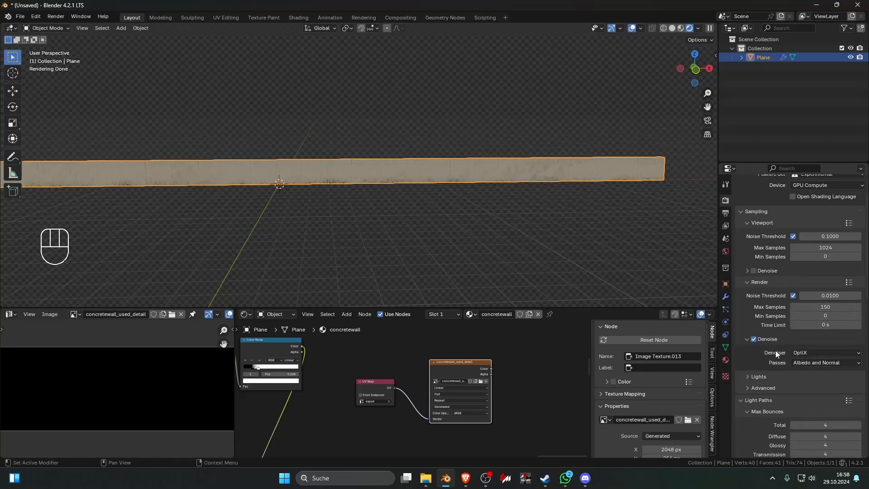
left_click(745, 339)
scroll(787, 332, "down", 4)
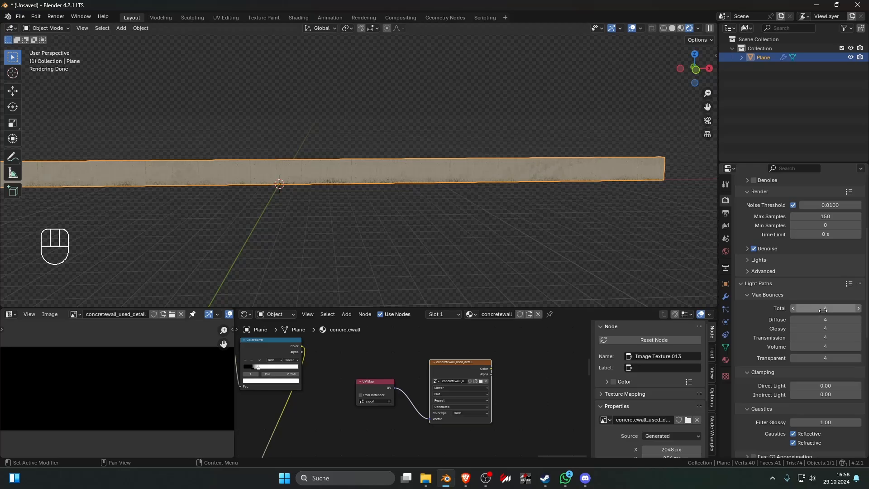
scroll(805, 355, "down", 8)
scroll(781, 334, "down", 6)
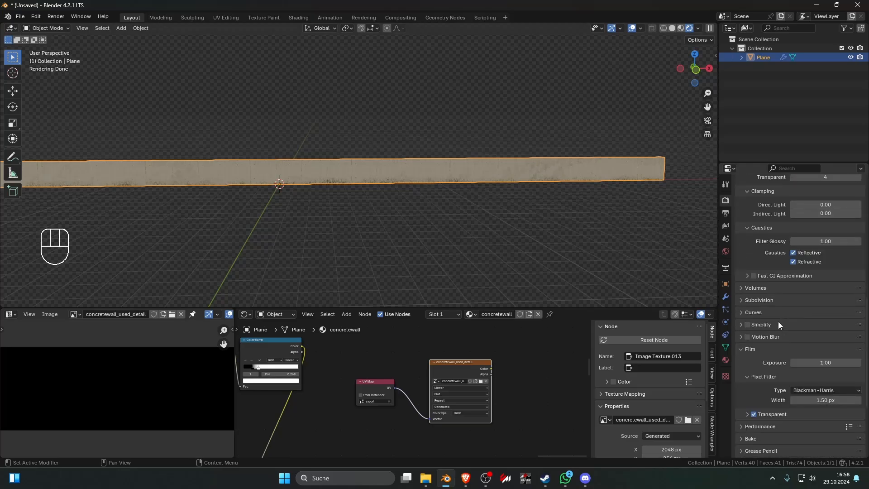
left_click(749, 334)
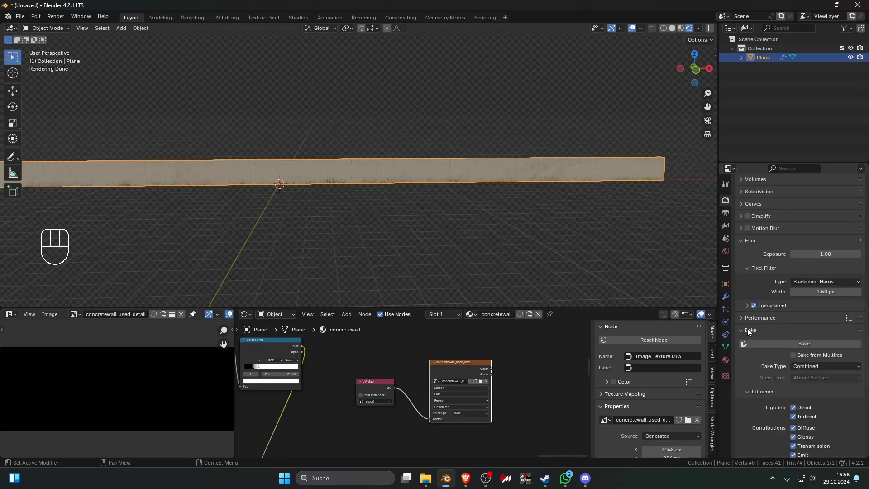
left_click(810, 365)
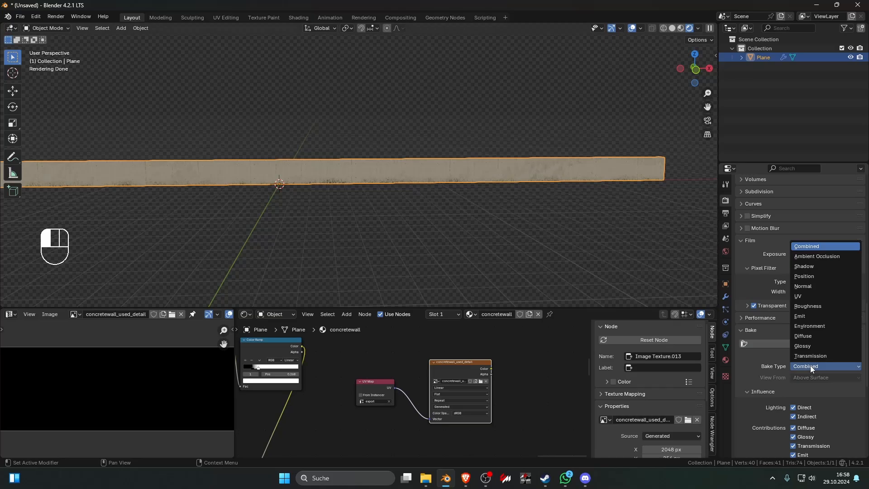
left_click(813, 367)
scroll(767, 358, "down", 4)
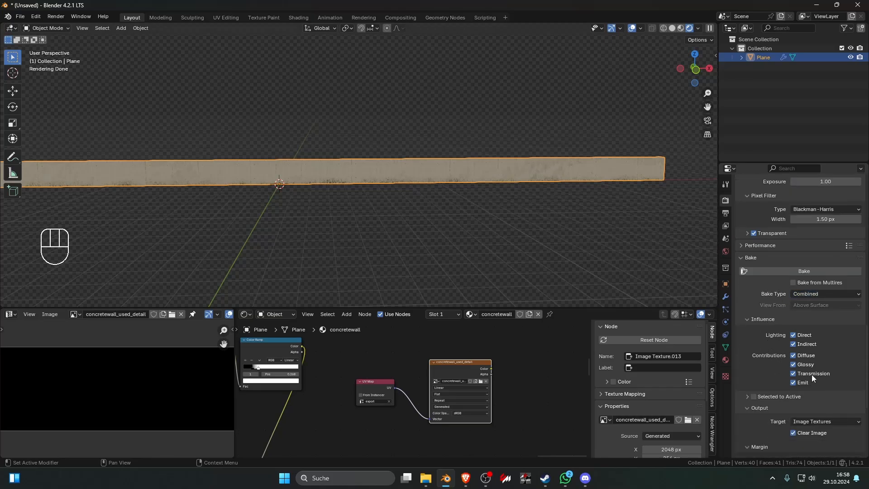
scroll(809, 374, "up", 3)
left_click(769, 325)
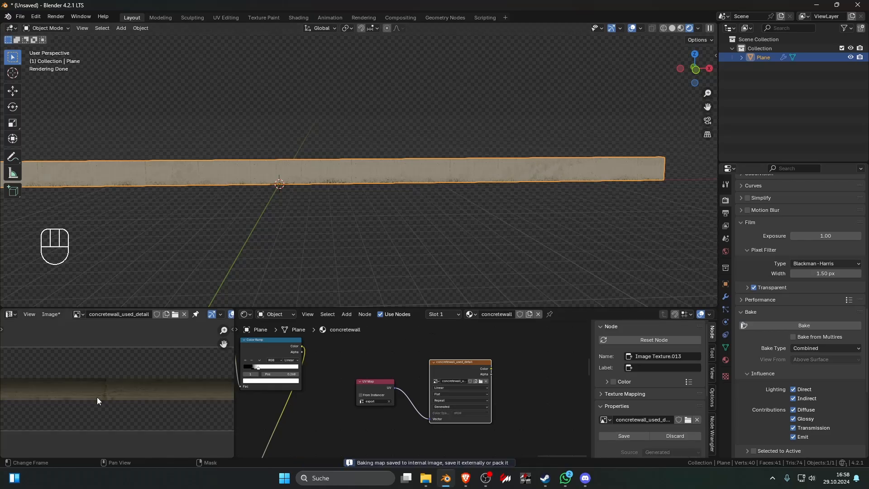
scroll(107, 398, "up", 3)
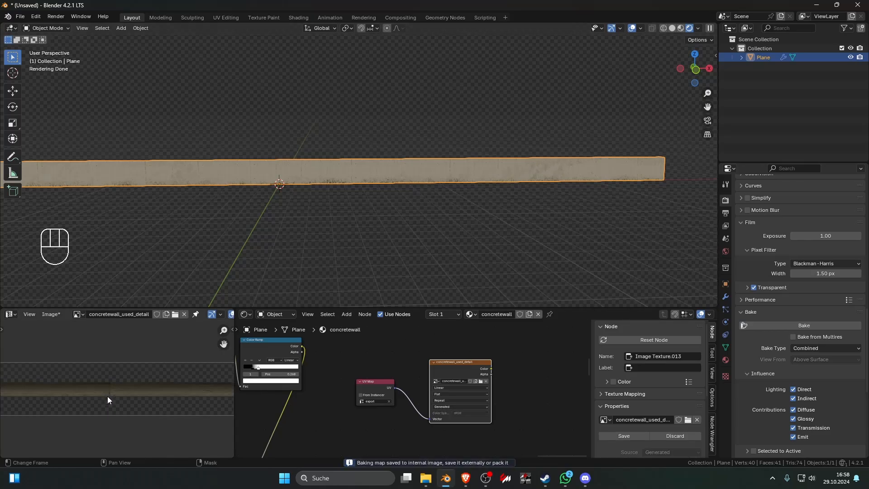
- Check the export UV Map node feeding the detail texture, the bake output settings and the wall's object properties
scroll(321, 403, "up", 3)
left_click(342, 381)
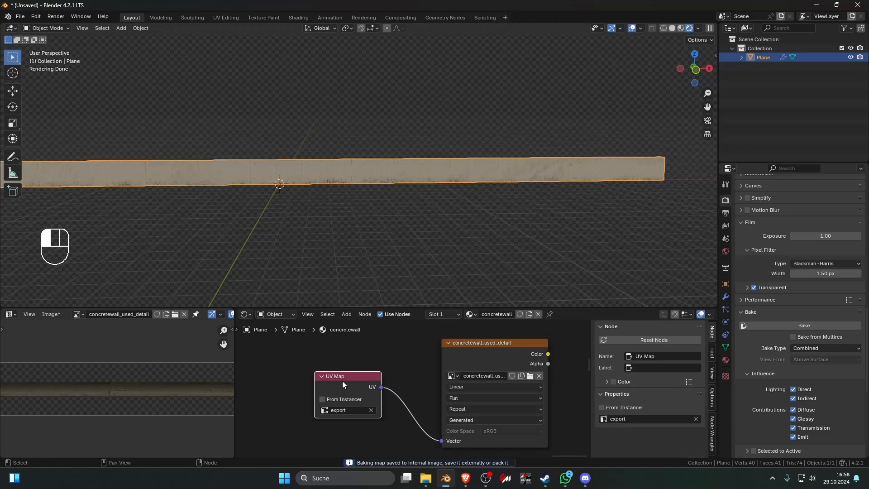
scroll(159, 404, "up", 4)
scroll(149, 405, "down", 5)
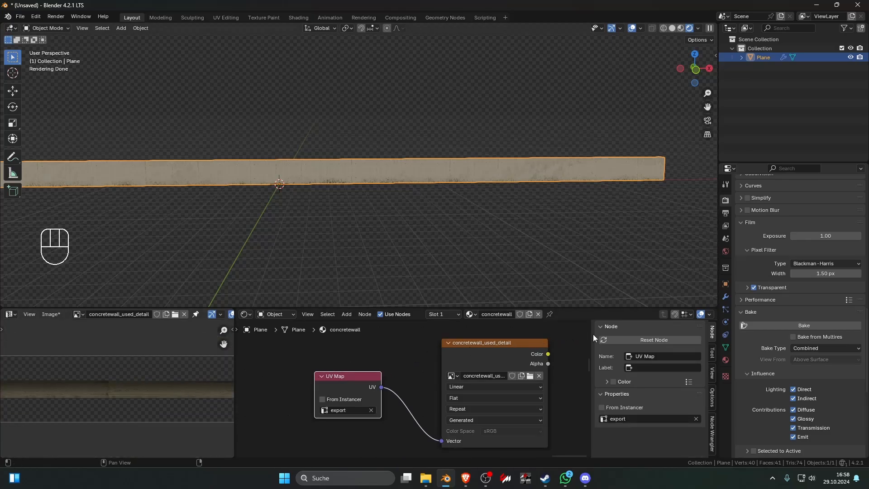
scroll(764, 355, "down", 5)
scroll(759, 339, "down", 4)
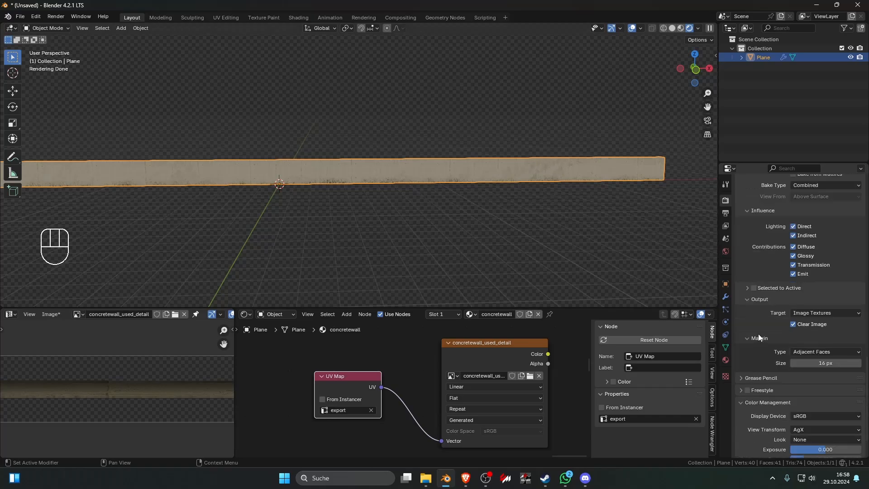
scroll(757, 333, "up", 6)
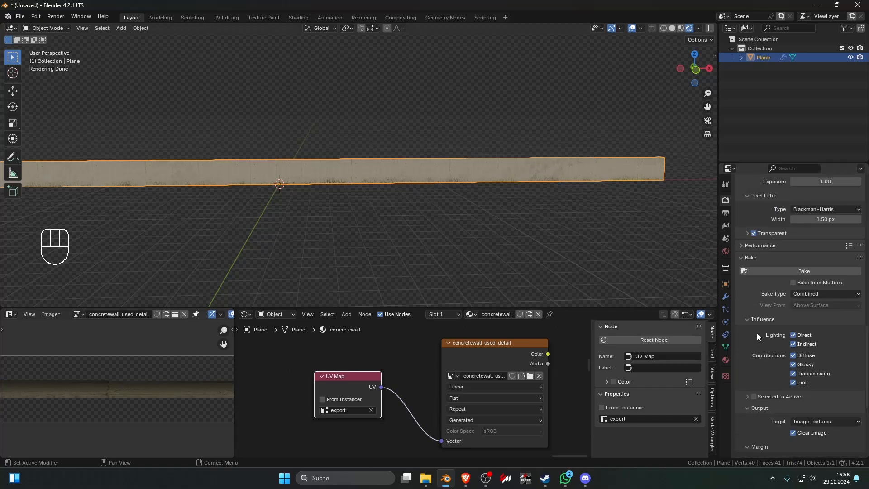
left_click(725, 296)
left_click(725, 284)
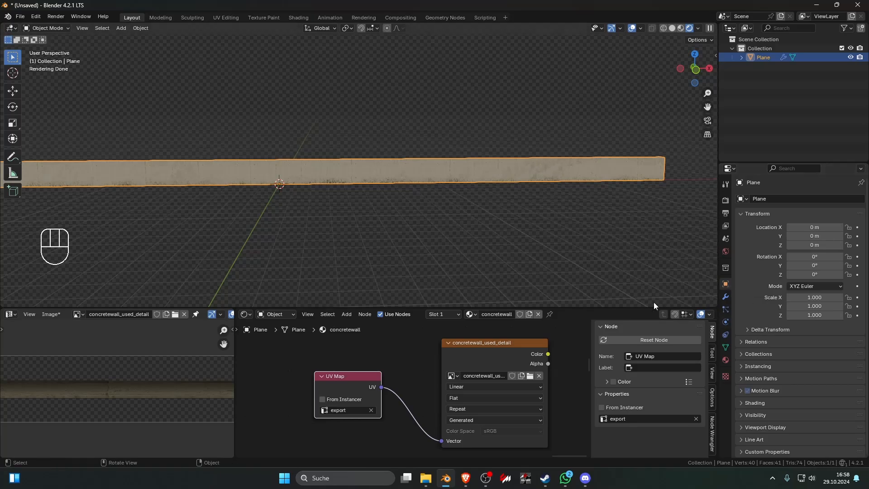
- Inspect the whole wall's UV layout against the baked detail image in Edit Mode, and return to Object Mode
key("Tab")
key("a")
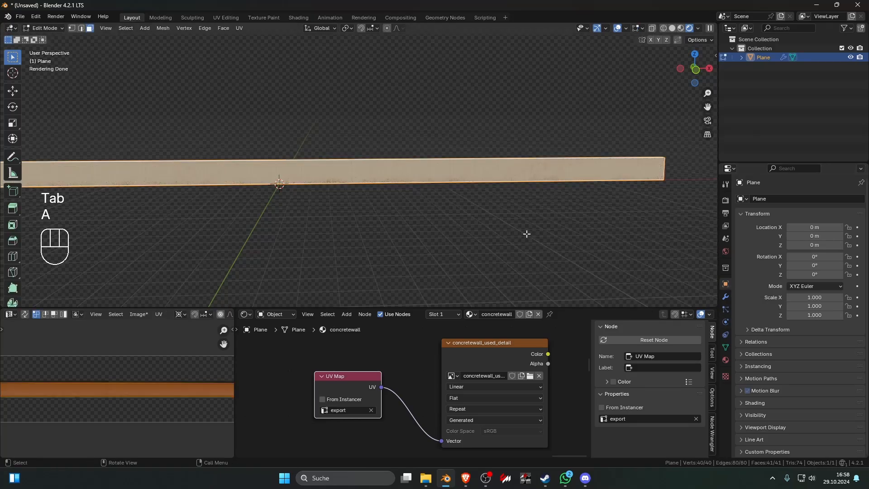
scroll(525, 233, "down", 6)
scroll(90, 425, "down", 5)
scroll(129, 417, "up", 4)
middle_click_drag(61, 406, 109, 390)
left_click(146, 407)
key("Tab")
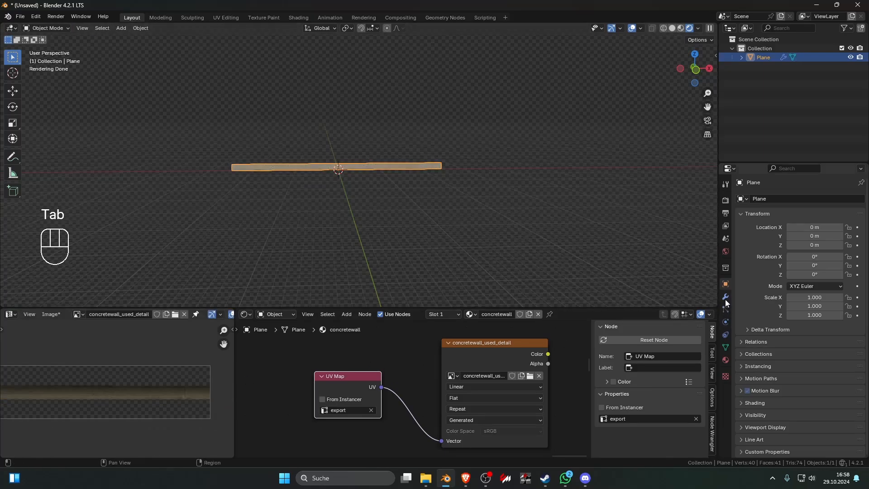
- Make export the wall's active and render UV map, and enter Edit Mode to display its layout
left_click(725, 297)
left_click(724, 346)
left_click(783, 361)
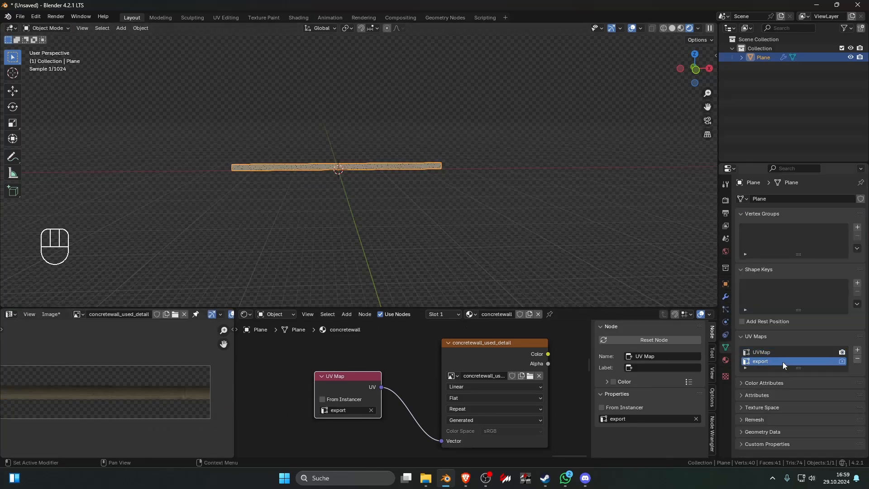
key("Tab")
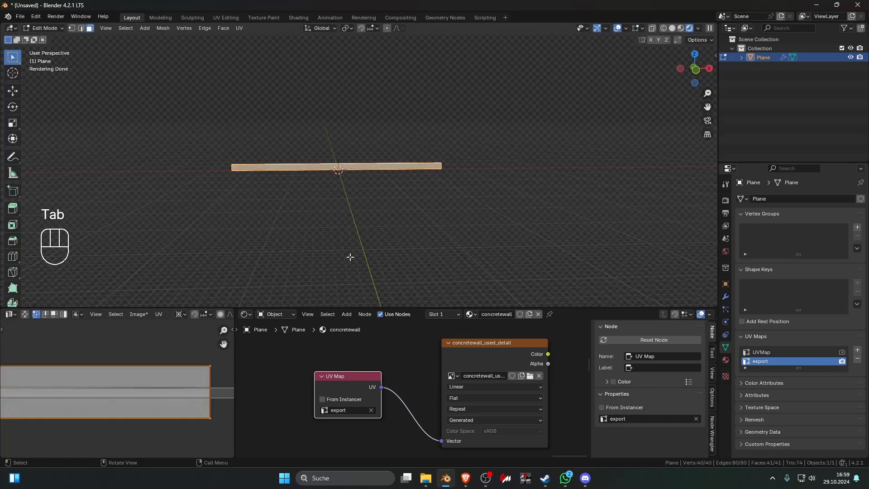
- Select the linked UV islands overlapping the full-size wall face in the export map and scale them to 0
scroll(188, 355, "down", 3)
left_click(173, 393)
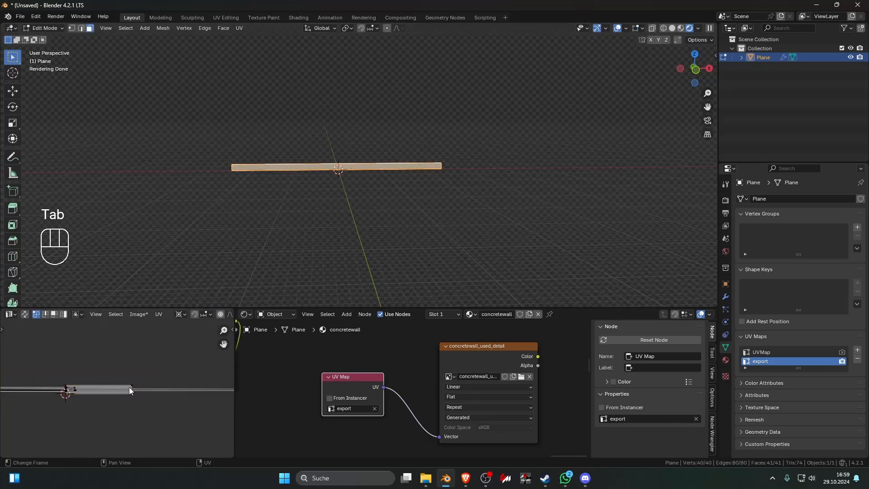
key("l")
key("s")
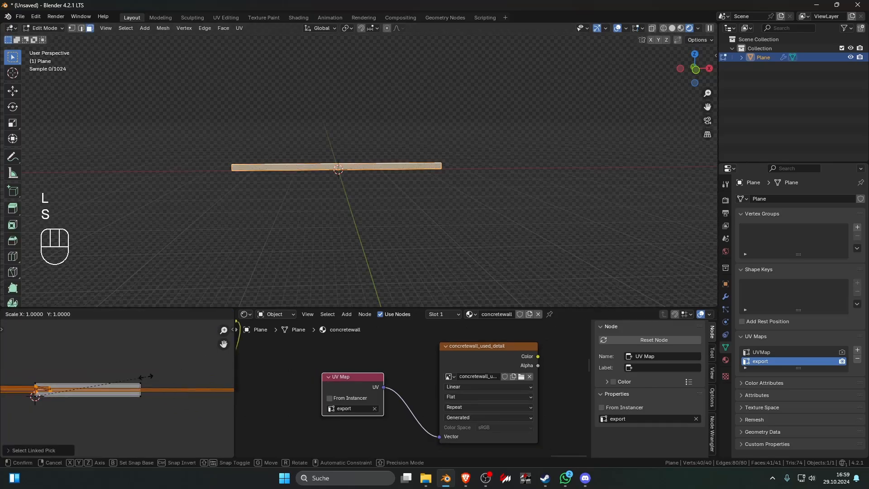
key("KP_0")
key("KP_Enter")
- Scale the selected UVs to 0 again near the detail image's lower left corner, move them, and return to Object Mode
middle_click_drag(45, 394, 135, 375, "shift")
scroll(125, 406, "up", 10)
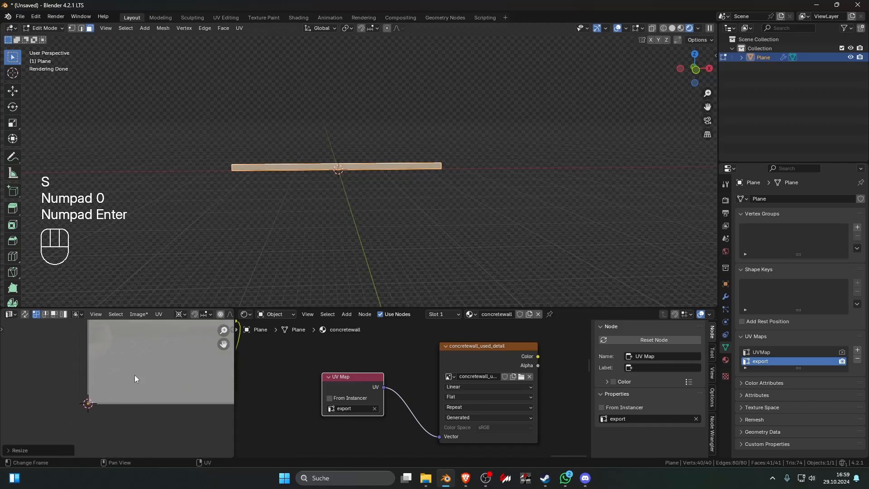
key("s")
key("KP_0")
key("KP_Enter")
key("g")
key("Tab")
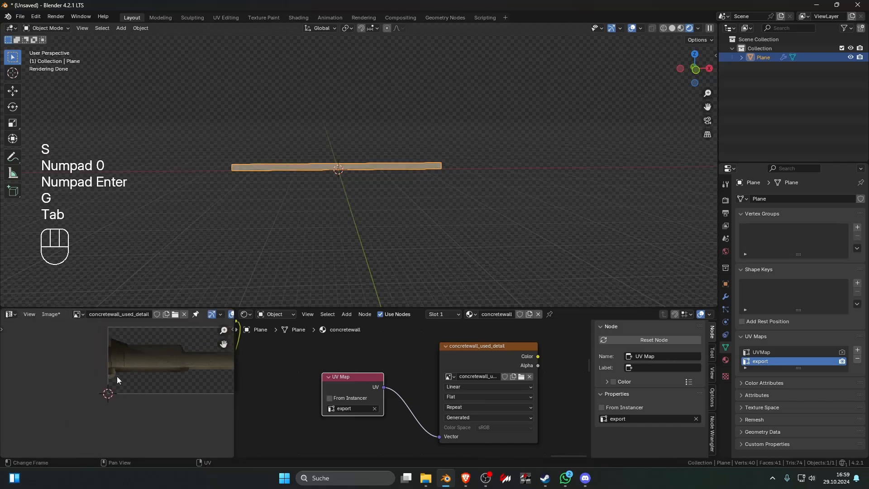
key("Tab")
key("Tab")
- Set UVMap as the wall's render UV map, keep export as the active one, and select the concretewall_used_detail texture node
left_click(384, 208)
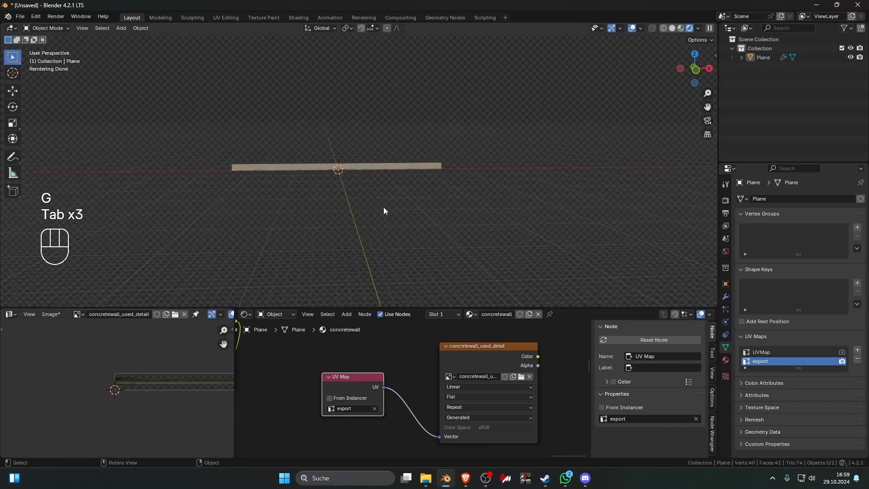
scroll(385, 199, "up", 5)
left_click(387, 178)
left_click(798, 352)
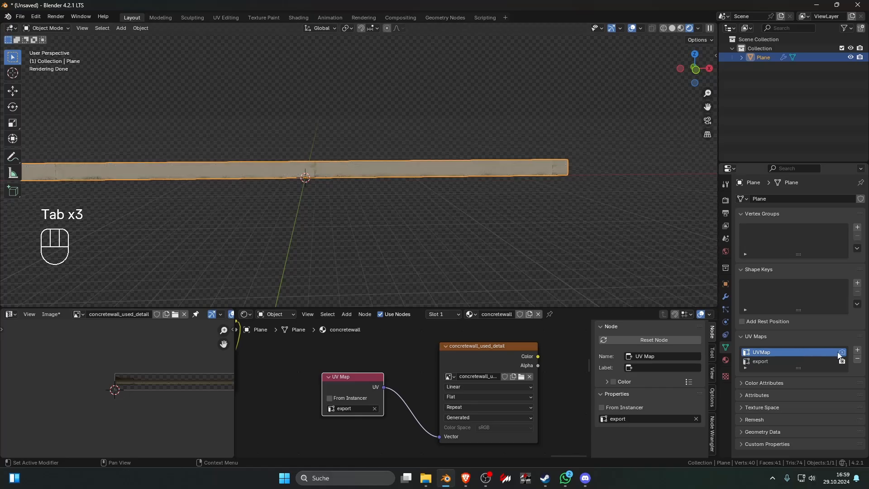
left_click(802, 360)
left_click(459, 356)
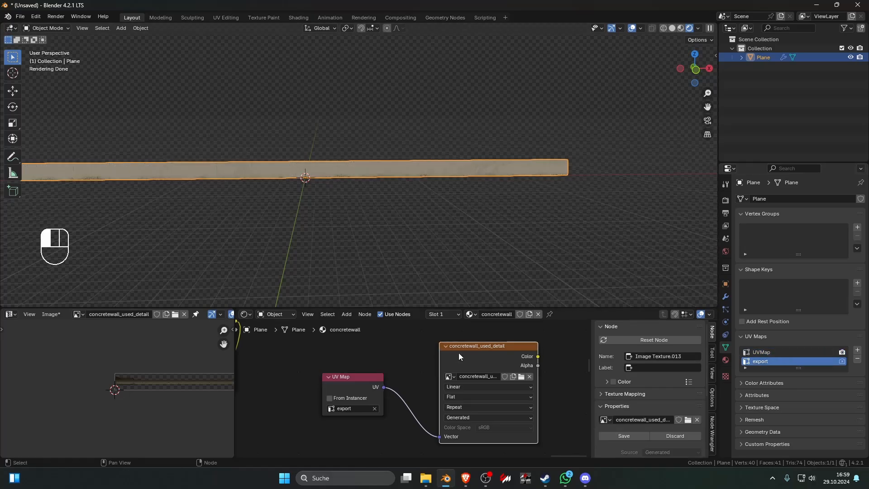
- Bake the wall into the detail image again with the Combined type, and compare the result with the wall up close
left_click(725, 200)
scroll(782, 298, "down", 5)
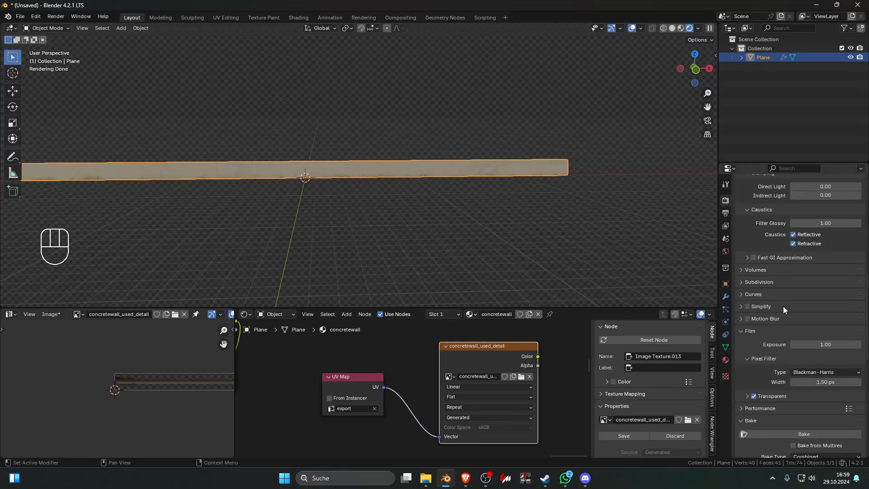
left_click(797, 434)
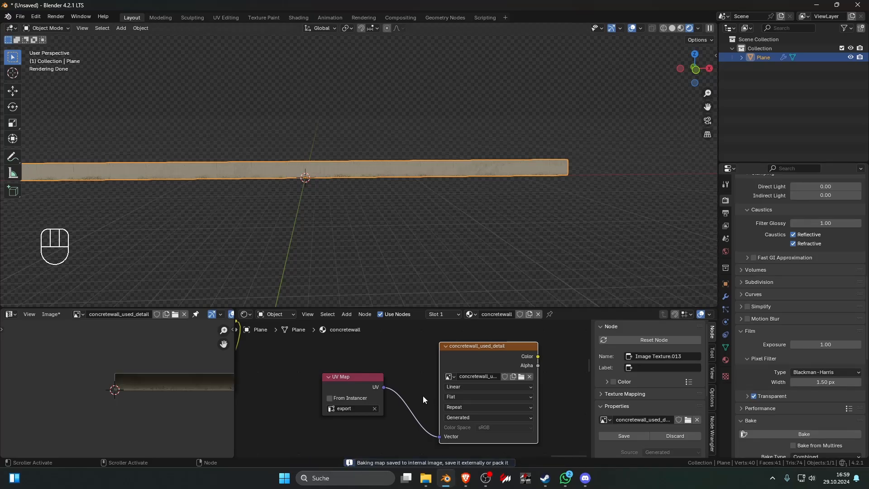
scroll(129, 393, "up", 6)
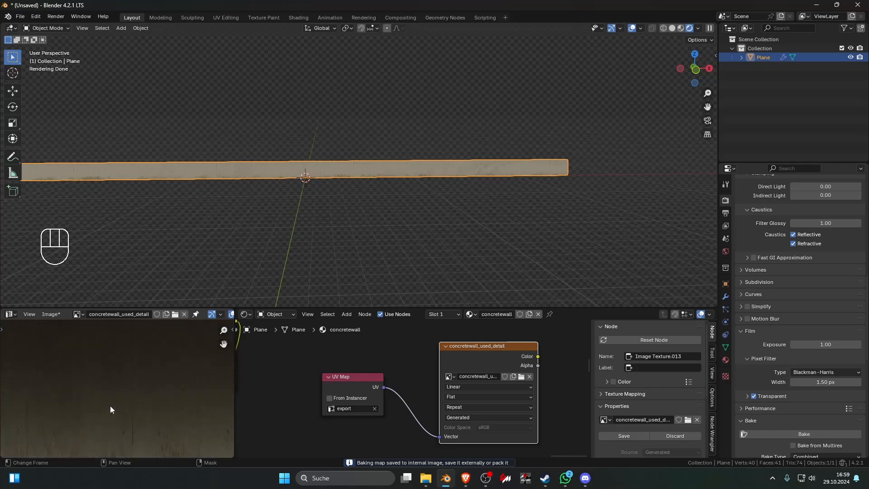
scroll(128, 393, "up", 1)
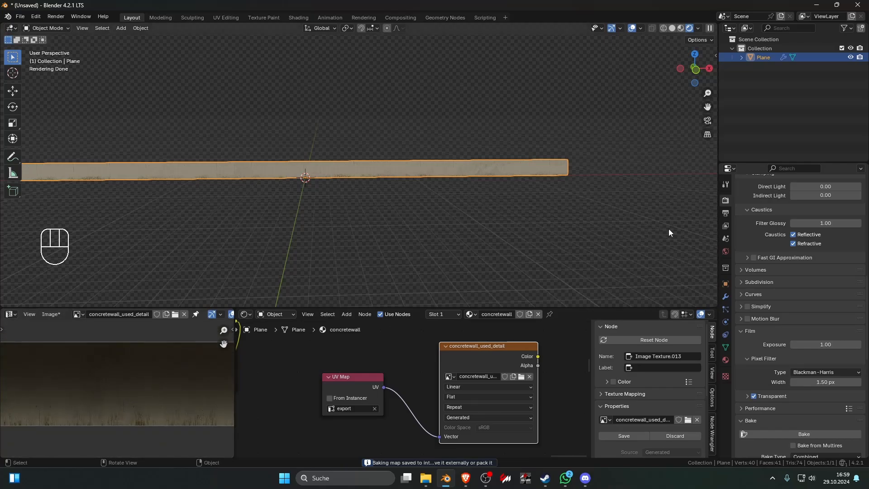
scroll(522, 176, "up", 4)
middle_click_drag(528, 173, 582, 181)
left_click(582, 181)
- Turn off Direct and Indirect lighting for the Combined bake, and bake the selected wall again
scroll(789, 352, "down", 10)
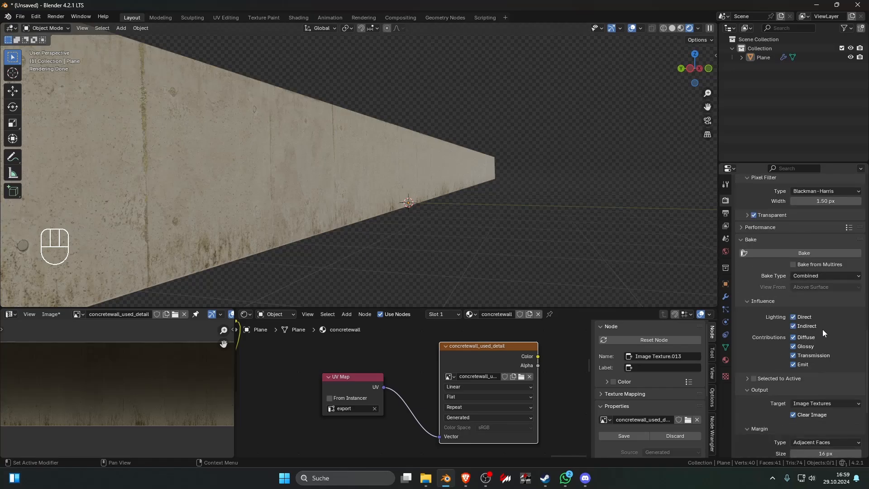
left_click_drag(805, 320, 794, 327)
left_click(800, 251)
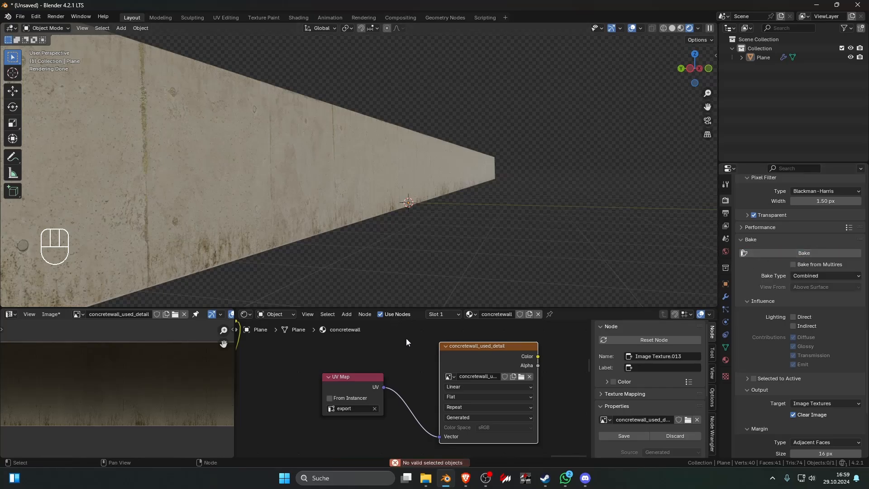
left_click(324, 258)
left_click(751, 253)
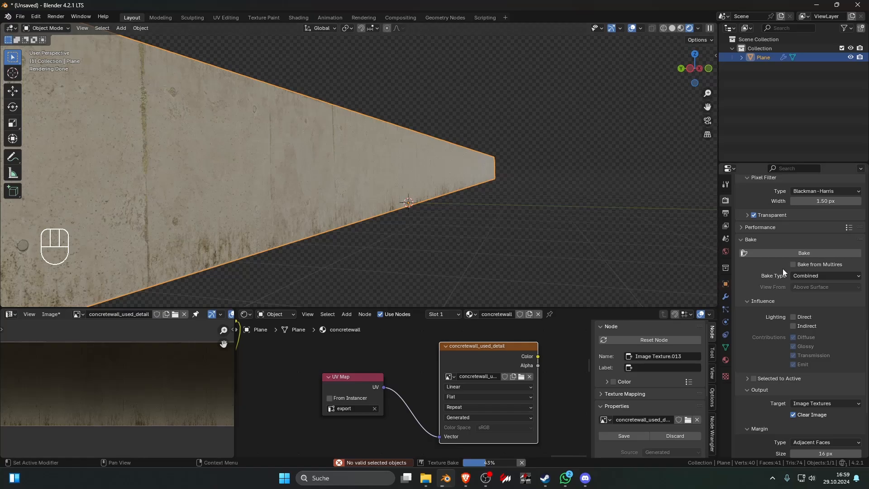
- Switch the bake type to Diffuse with only the Color contribution, bake the wall, and inspect the resulting detail image
left_click(796, 317)
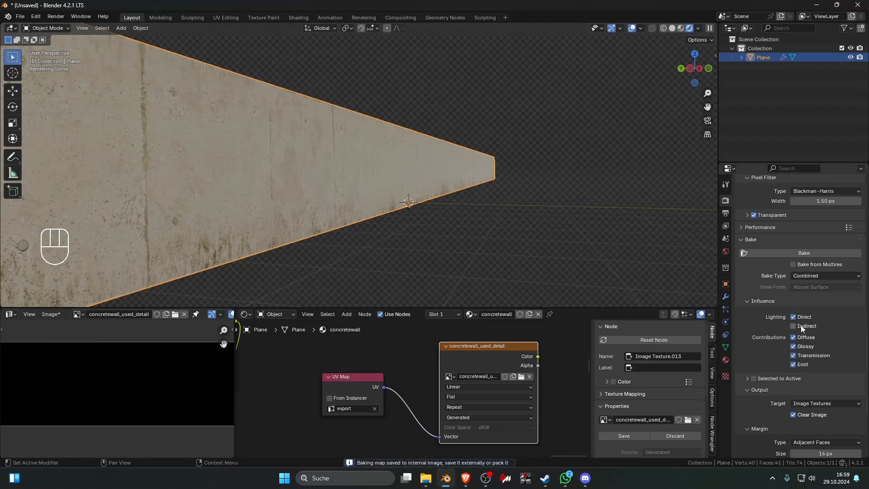
left_click(816, 276)
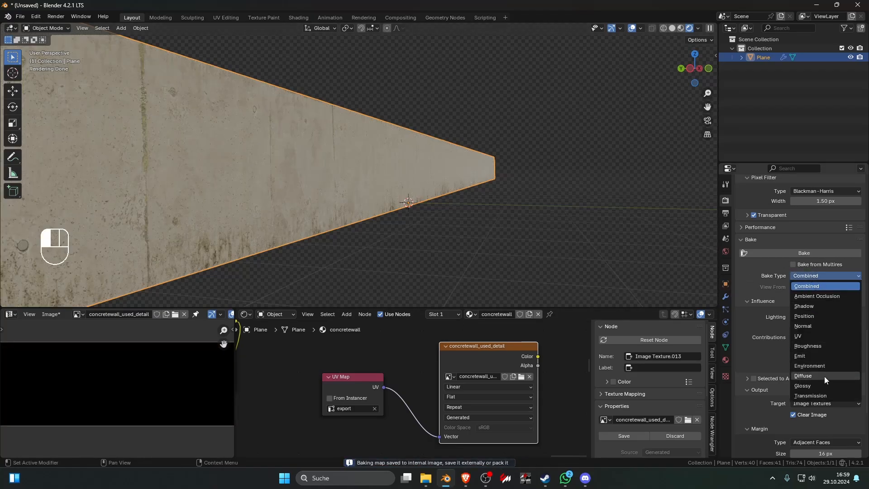
left_click(824, 376)
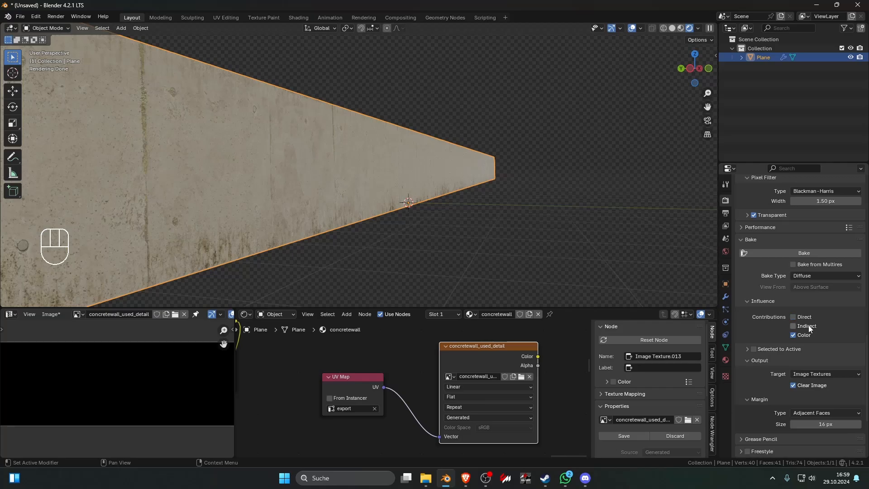
left_click(827, 254)
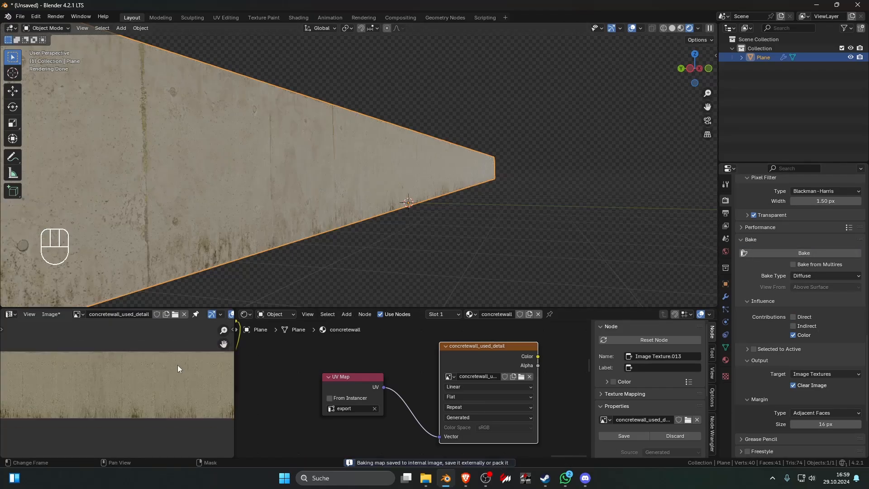
scroll(172, 368, "up", 2)
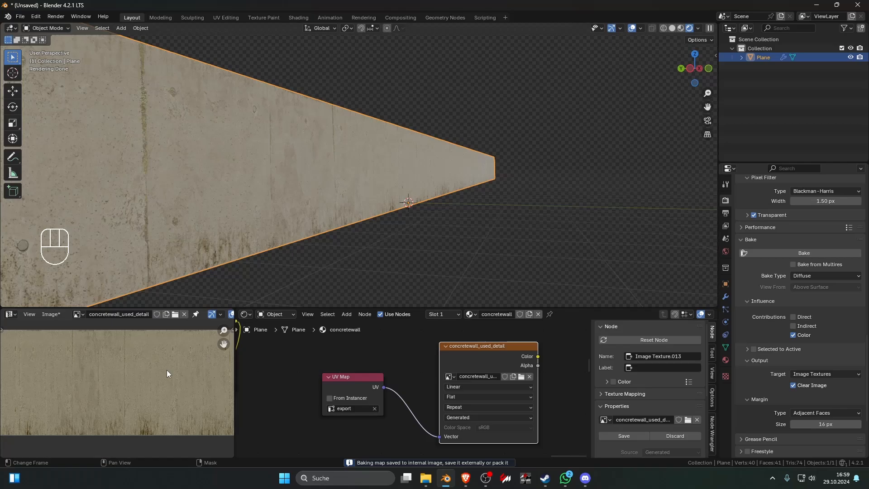
scroll(167, 370, "down", 5)
- Start saving the baked image as concretewall_used_detail.png, and browse to the root of the E:\ drive
left_click(51, 314)
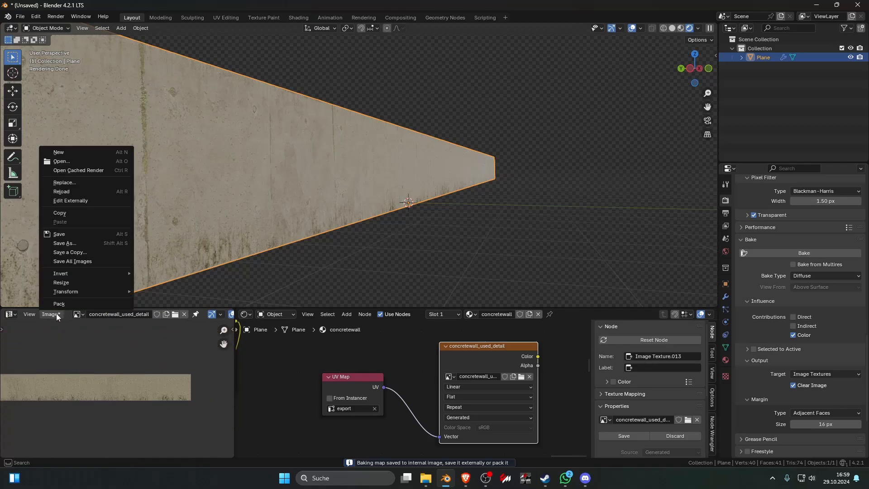
left_click(81, 248)
scroll(393, 263, "down", 1)
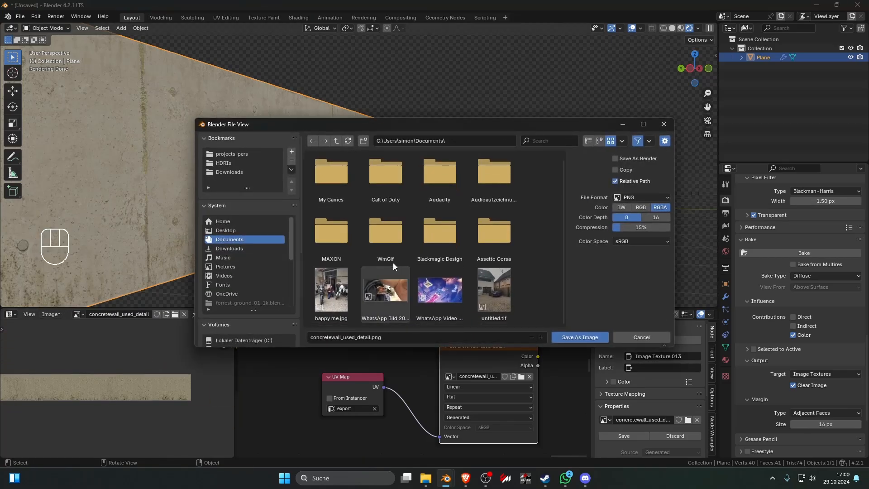
left_click(232, 154)
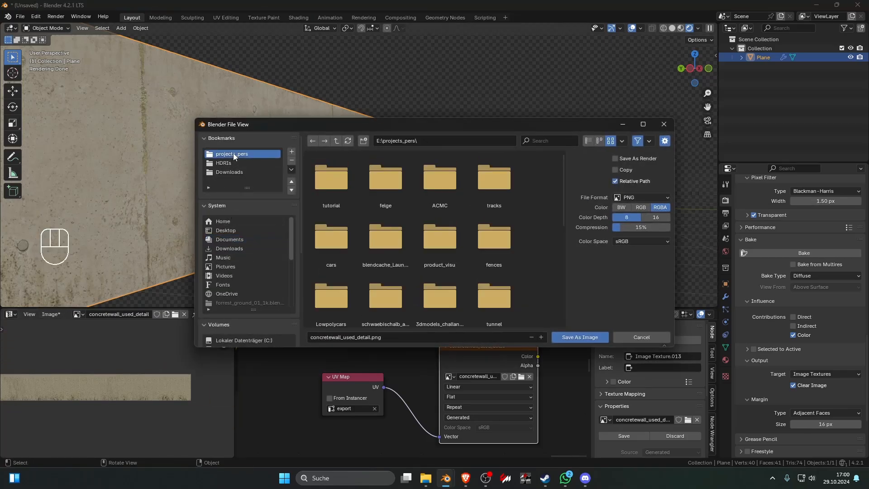
left_click(338, 141)
- Create a new folder named texturers in the root of the E:\ drive, and open it as the save location
right_click(540, 218)
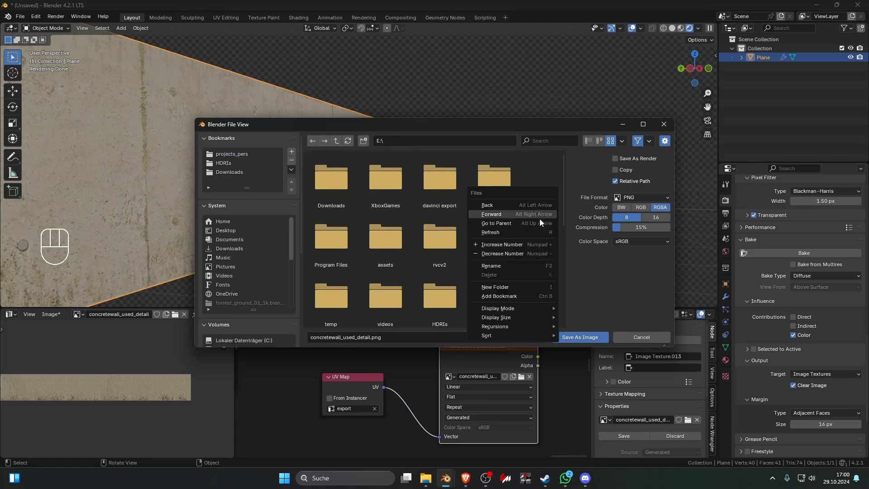
left_click(510, 287)
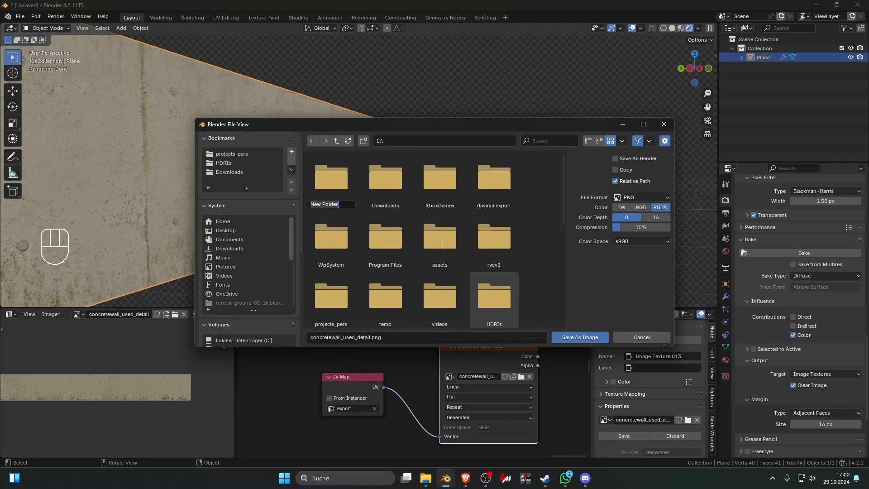
type("textures")
key("Return")
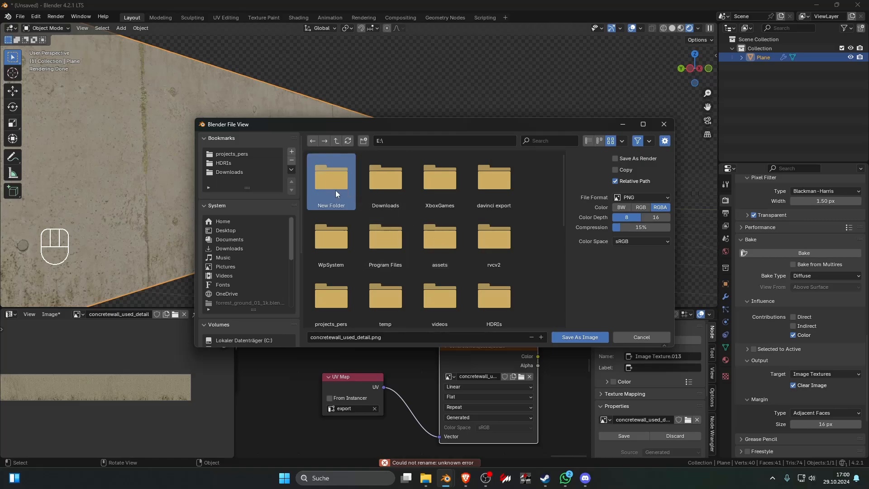
left_click(325, 205, "ctrl")
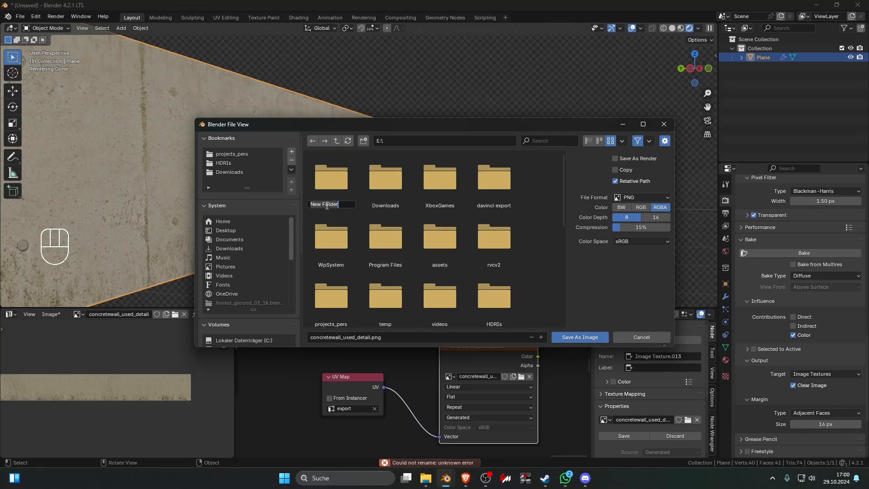
type("texturers")
key("Return")
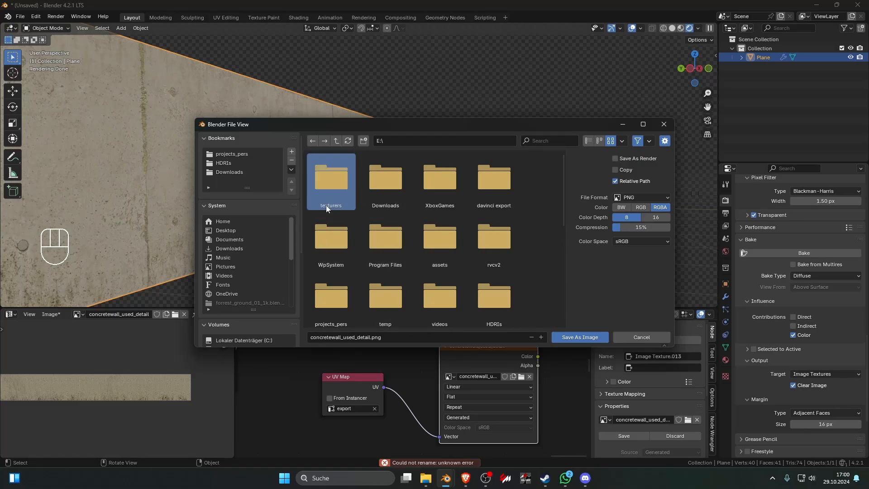
double_click(339, 181)
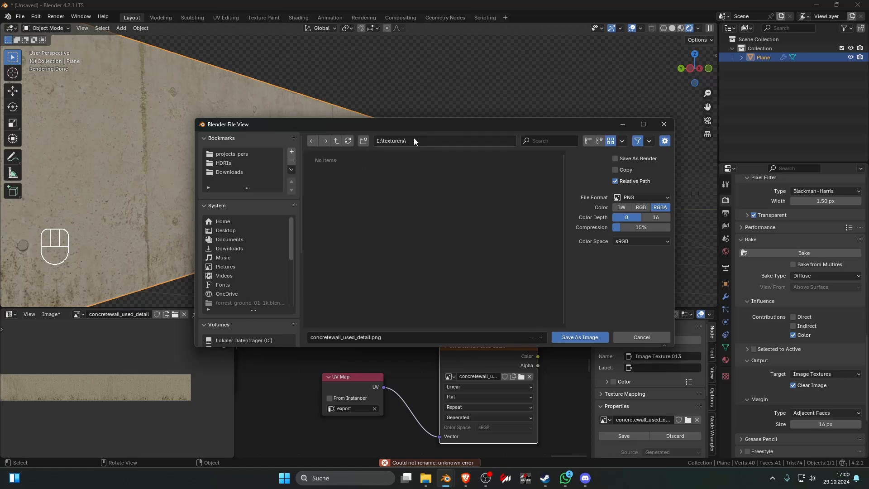
- Rename the output file concretewall_used_detail_albedo.png and save the baked image in the texturers folder
left_click(368, 339)
key("Right")
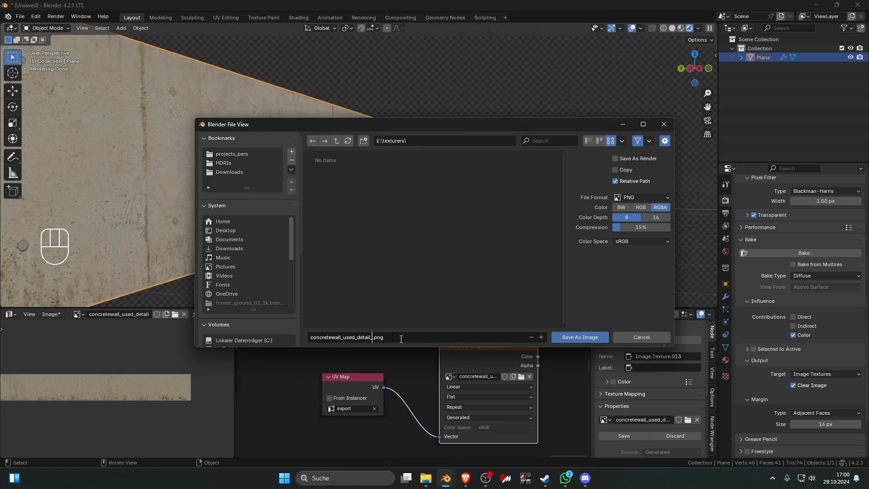
type("_albedo")
key("Return")
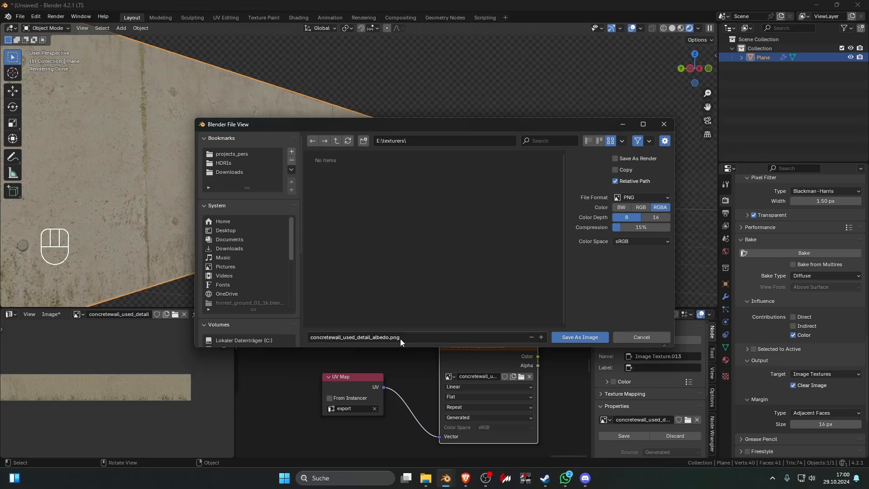
left_click(567, 337)
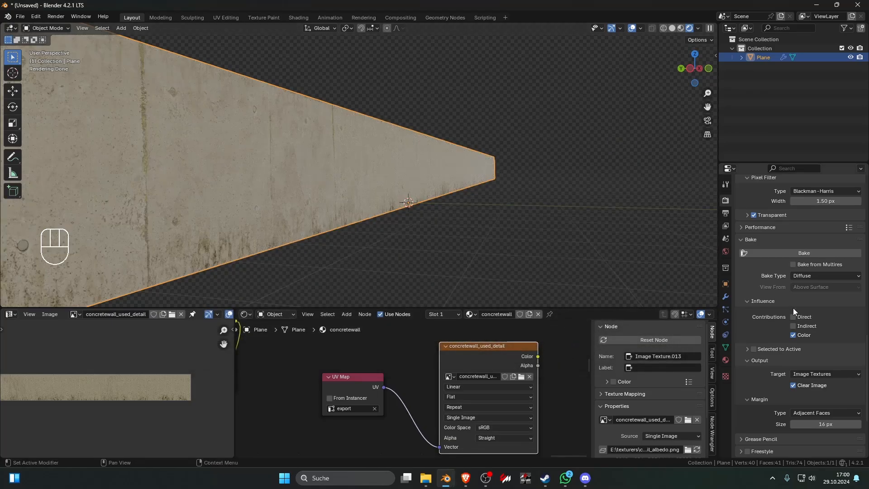
- Switch the bake type to Normal and bake the wall into the detail image
left_click(808, 276)
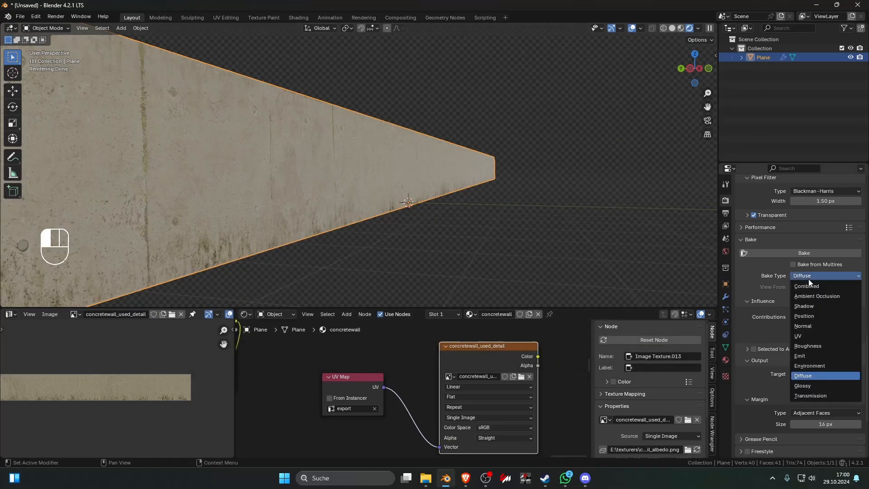
left_click(826, 323)
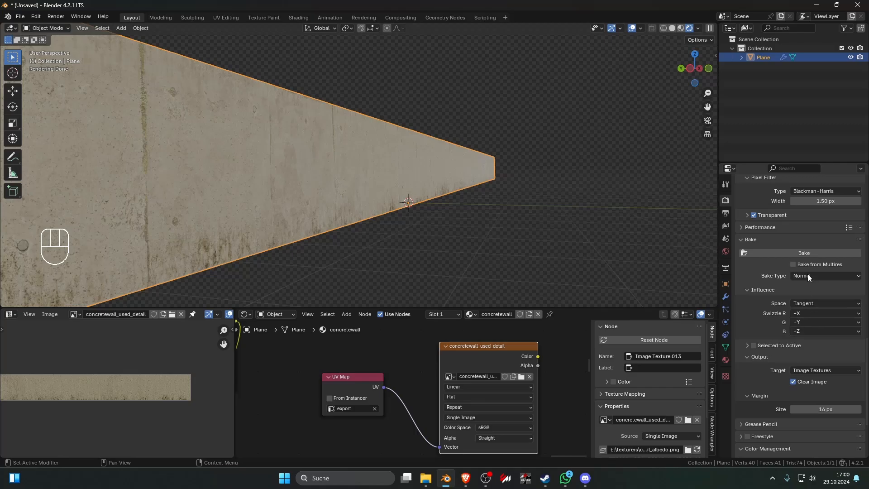
left_click(807, 252)
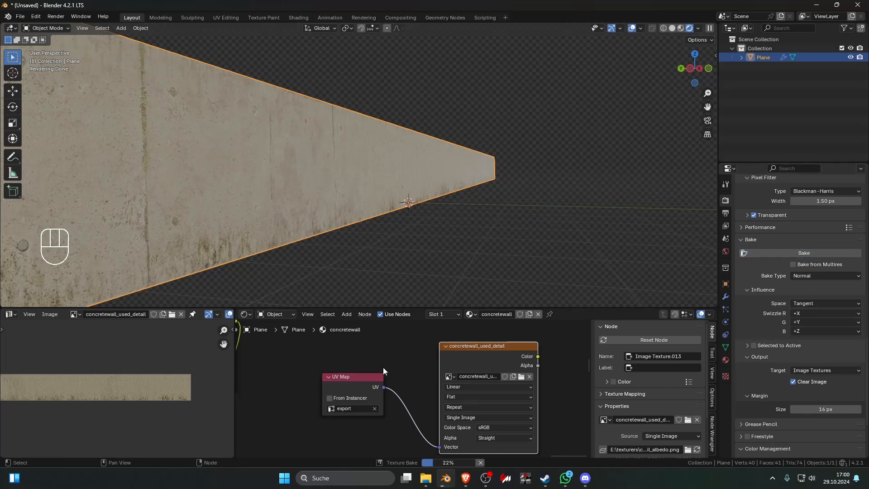
- Save the baked normal map as concretewall_used_detail_normal.png in the texturers folder
left_click(50, 314)
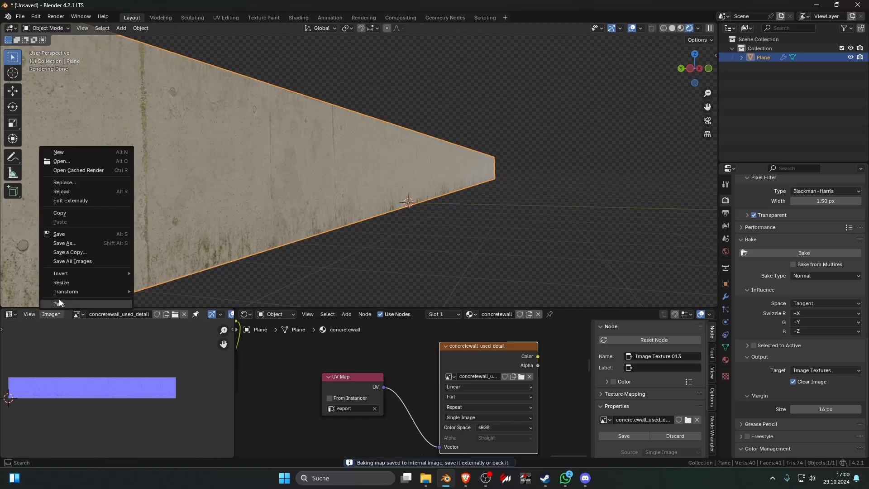
left_click(75, 243)
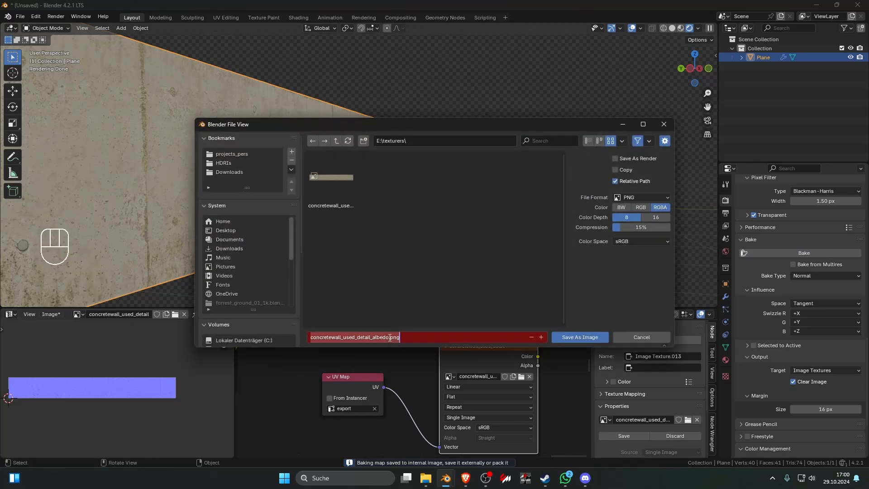
left_click_drag(389, 336, 374, 337)
type("normal")
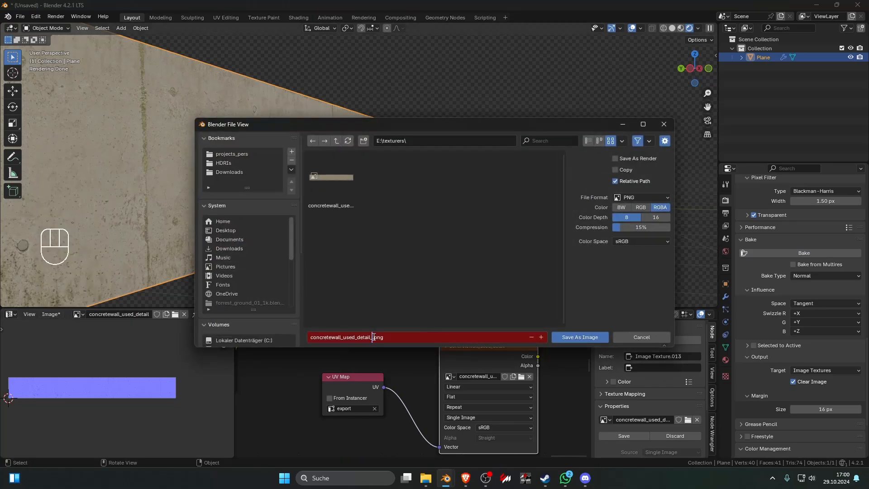
key("Return")
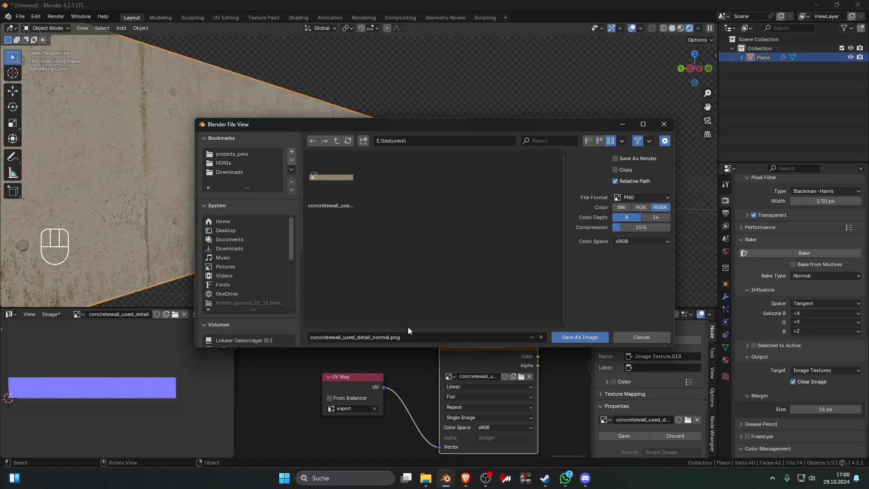
left_click(554, 338)
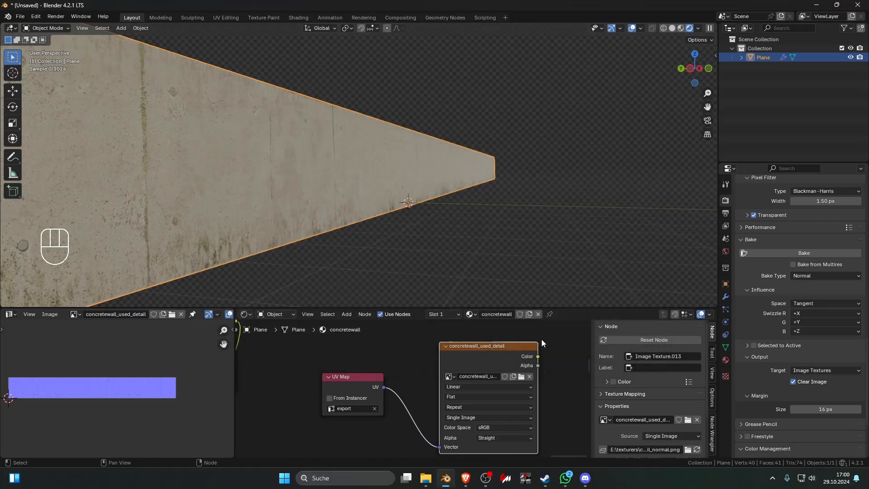
left_click(809, 277)
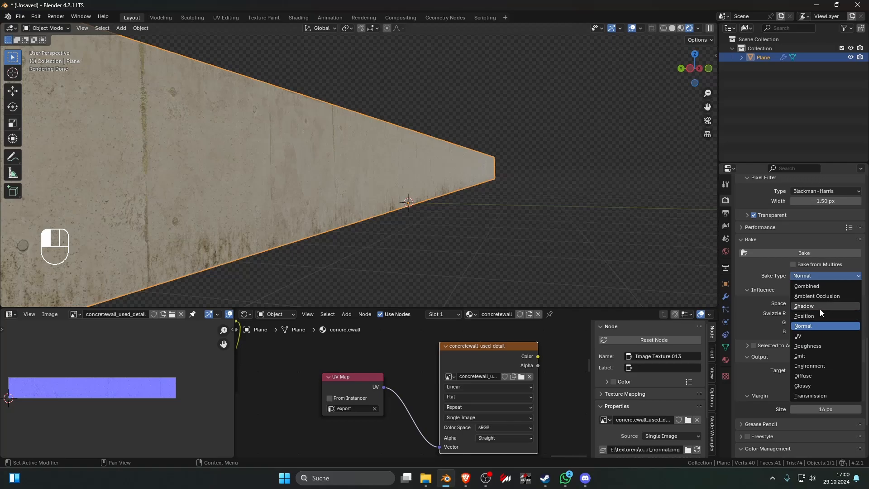
middle_click_drag(516, 256, 406, 243)
left_click(420, 248)
scroll(419, 247, "up", 8)
scroll(405, 249, "down", 7)
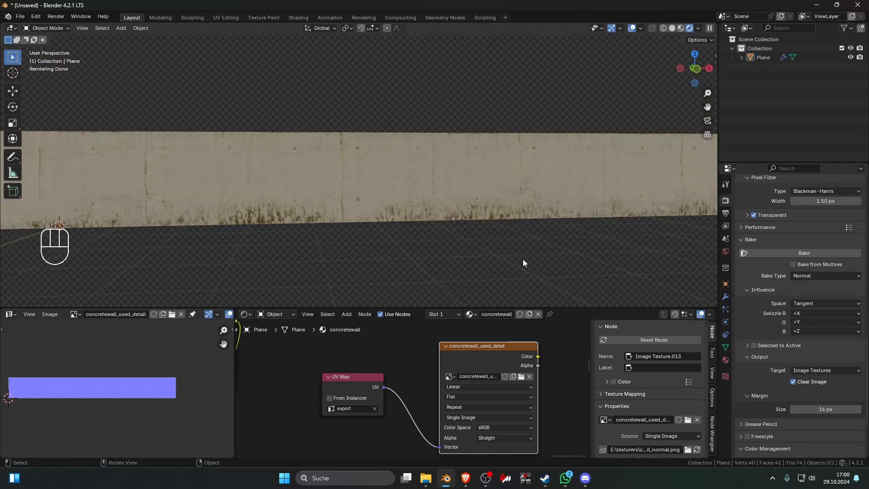
- Move the Material Output node farther away from the last Mix Shader to make room in the node tree
scroll(484, 350, "down", 7)
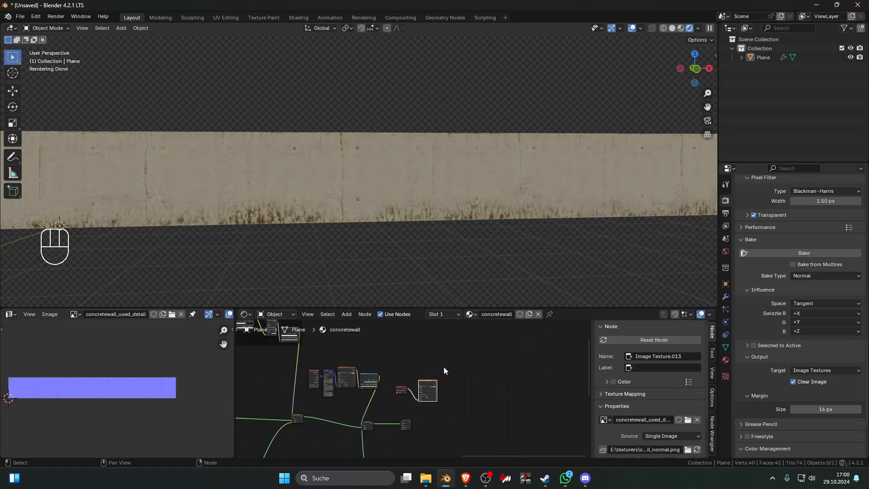
scroll(417, 398, "up", 3)
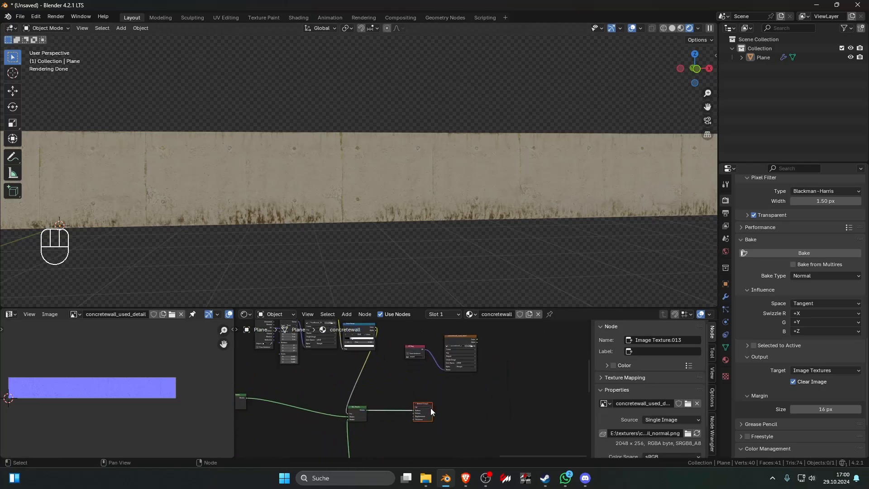
left_click(425, 403)
left_click_drag(426, 402, 533, 402)
scroll(480, 395, "down", 7)
middle_click_drag(453, 445, 430, 404)
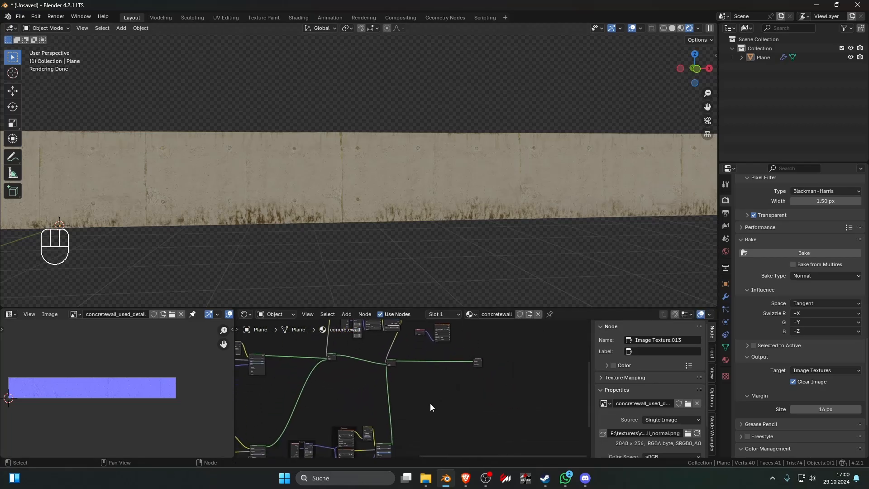
- Duplicate the existing Principled BSDF node and place the copy above the Material Output, near the export UV Map and detail image nodes
left_click(384, 447)
key("shift+d")
left_click(461, 358)
middle_click_drag(464, 367, 457, 399)
scroll(456, 403, "up", 5)
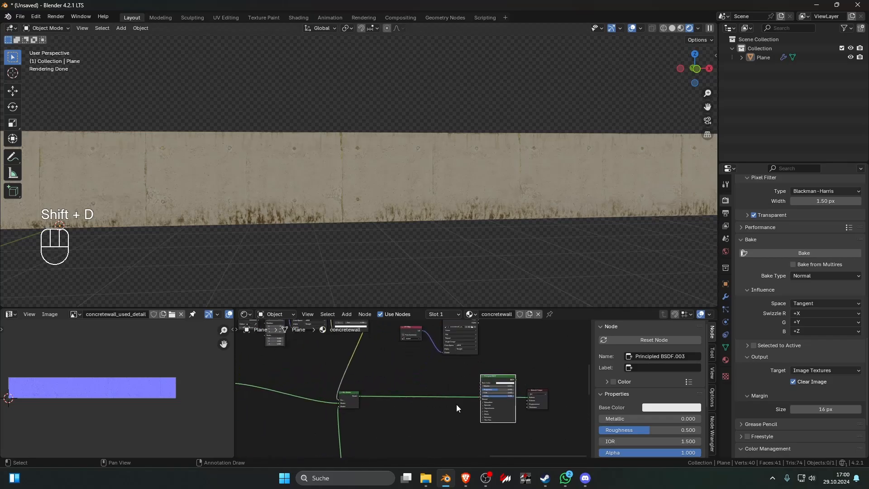
middle_click_drag(494, 363, 393, 419)
left_click_drag(395, 431, 426, 368)
- Move the export UV Map and detail Image Texture pair up slightly, and place a duplicate of the pair below it
scroll(409, 384, "up", 7)
left_click(359, 376)
scroll(359, 376, "up", 2)
middle_click_drag(345, 340, 384, 354)
scroll(355, 365, "down", 1)
left_click(415, 381)
left_click_drag(317, 338, 379, 380)
left_click_drag(396, 344, 396, 329)
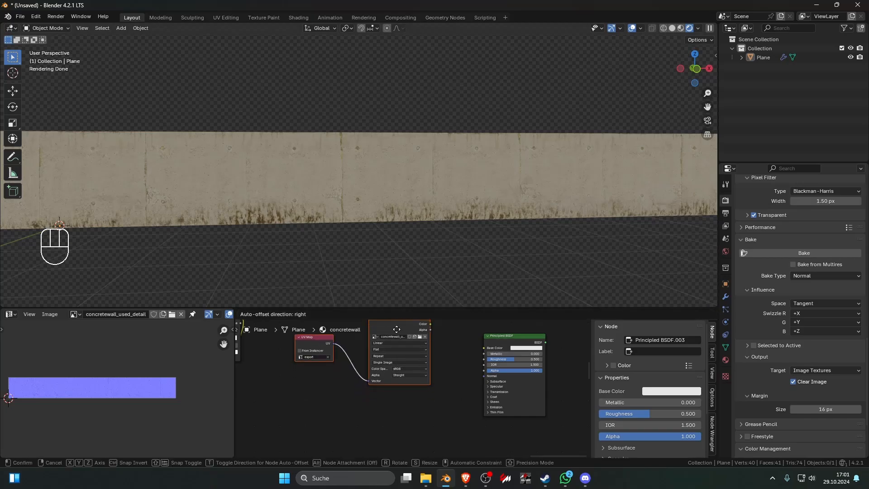
left_click(396, 329)
scroll(403, 381, "down", 2)
key("shift+d")
left_click(416, 391)
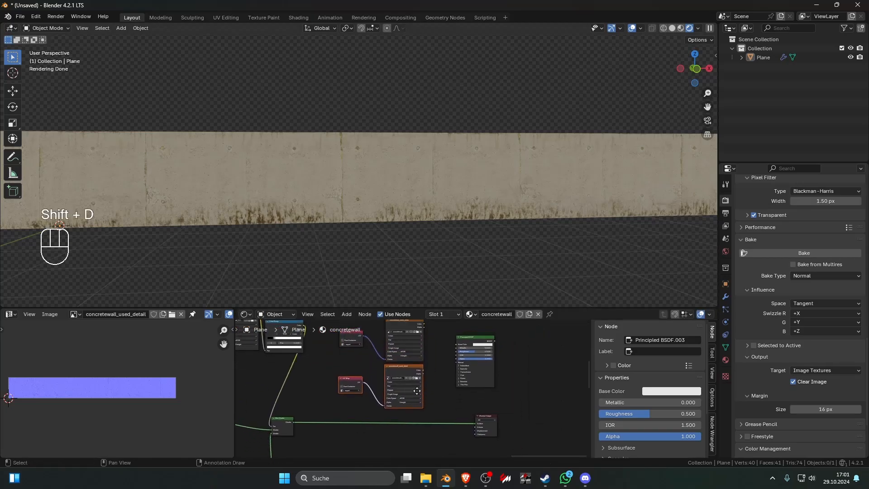
- Clear the detail image from the duplicated Image Texture node
scroll(417, 390, "up", 2)
middle_click_drag(416, 387, 420, 410, "shift")
scroll(400, 397, "up", 2)
scroll(423, 409, "up", 2)
left_click(511, 408)
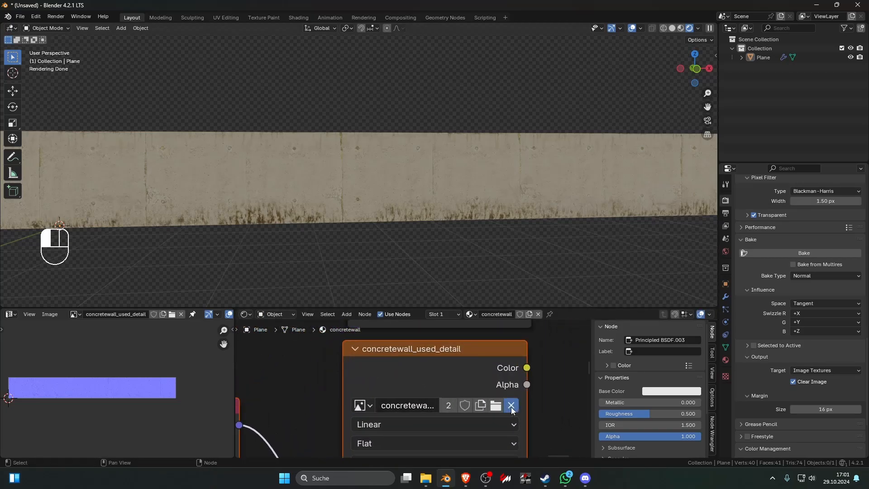
scroll(511, 410, "down", 3)
scroll(454, 348, "up", 2)
- Load concretewall_used_detail_albedo.png from the E:\texturers folder into the upper Image Texture node
left_click(444, 338)
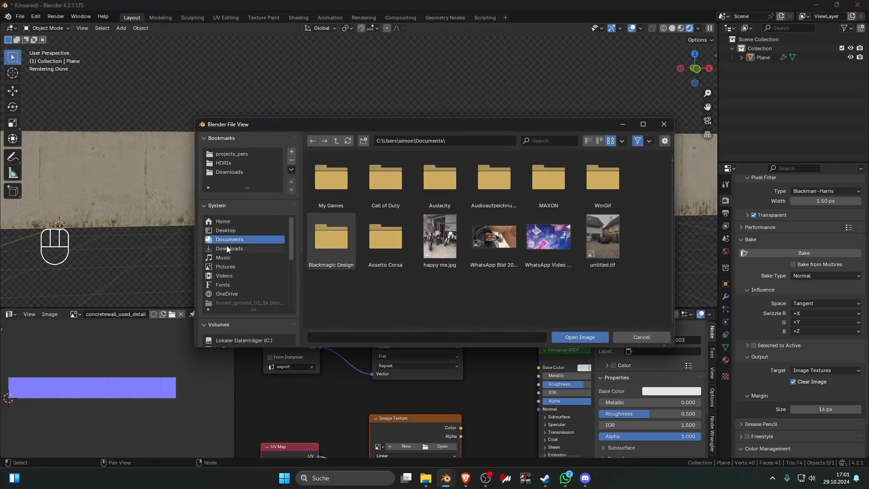
scroll(242, 292, "down", 6)
scroll(242, 321, "down", 4)
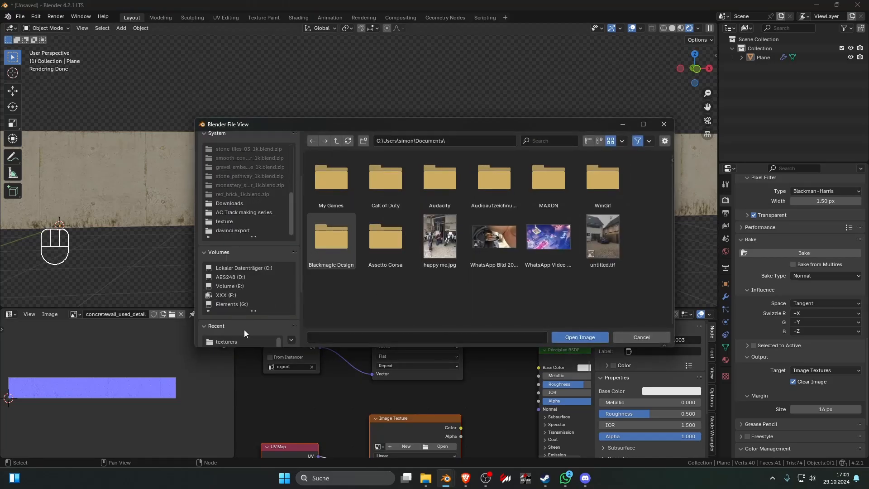
left_click(232, 287)
double_click(345, 189)
left_click(384, 185)
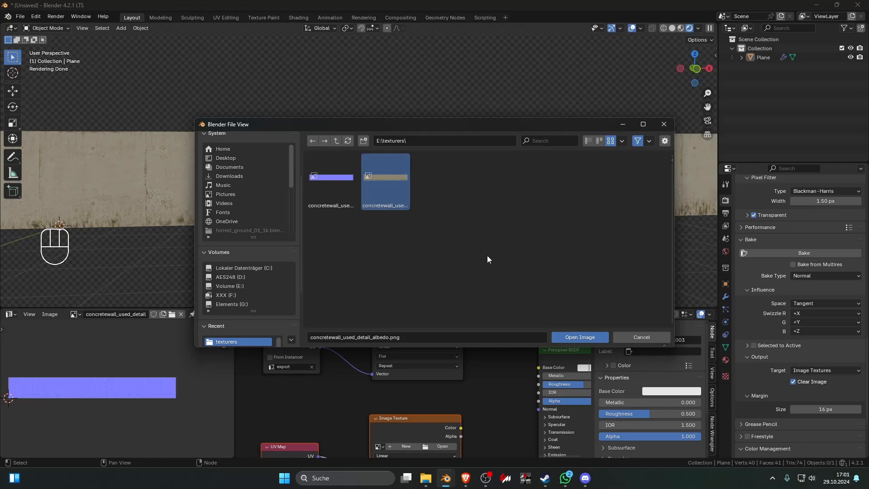
left_click(580, 337)
- Swap the two UV Map and Image Texture pairs so the empty Image Texture node sits above the one with an image
scroll(462, 428, "down", 1)
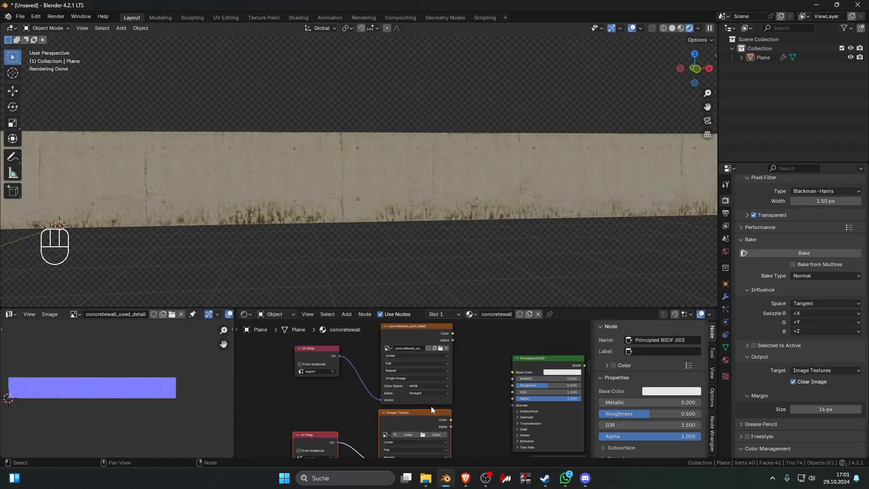
scroll(441, 349, "down", 2)
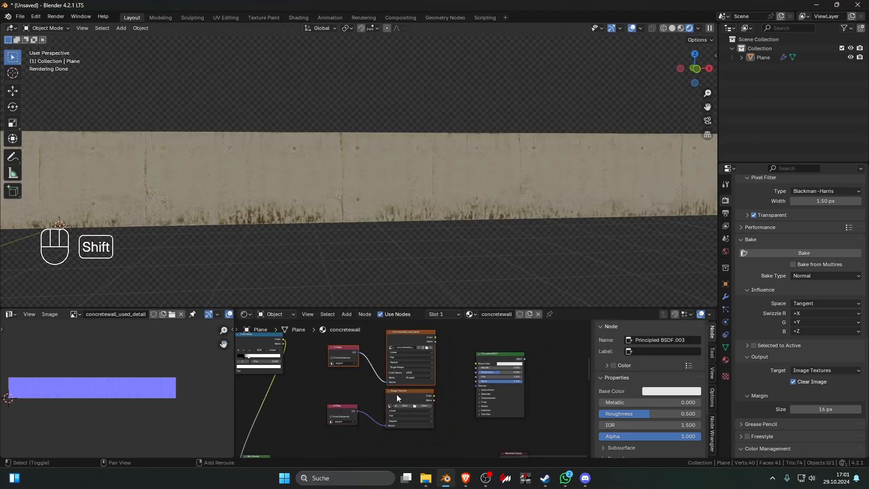
left_click_drag(406, 332, 406, 393)
left_click(401, 389)
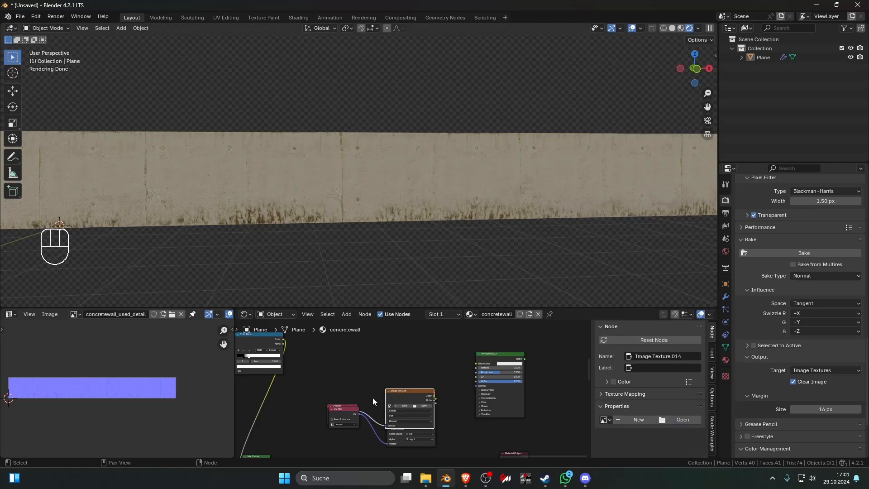
left_click(354, 404, "shift")
left_click_drag(409, 415, 411, 365)
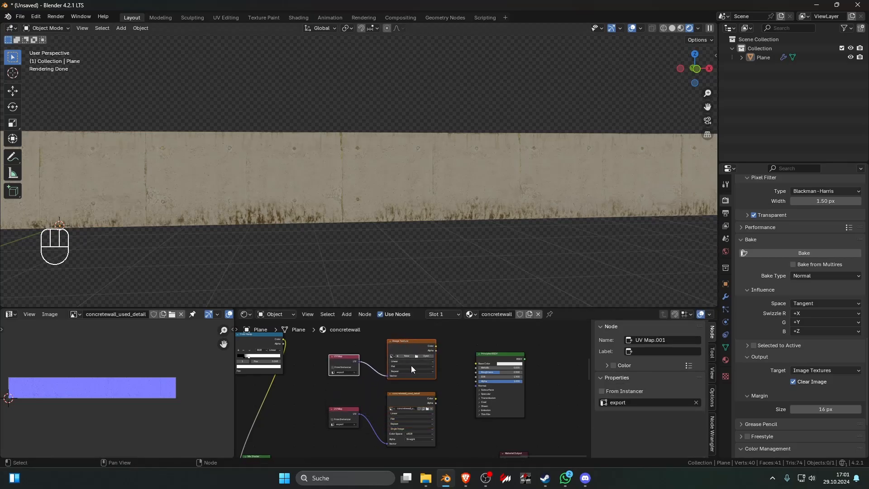
- Load concretewall_used_detail_albedo.png from E:\texturers into the empty upper Image Texture node and connect its Color to the Principled BSDF's Base Color
scroll(411, 365, "up", 2)
left_click(428, 347)
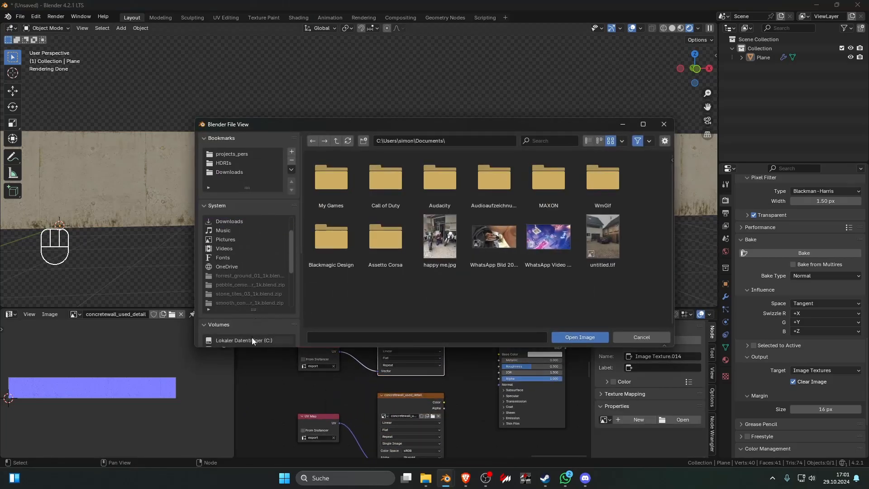
scroll(251, 338, "down", 4)
left_click(249, 340)
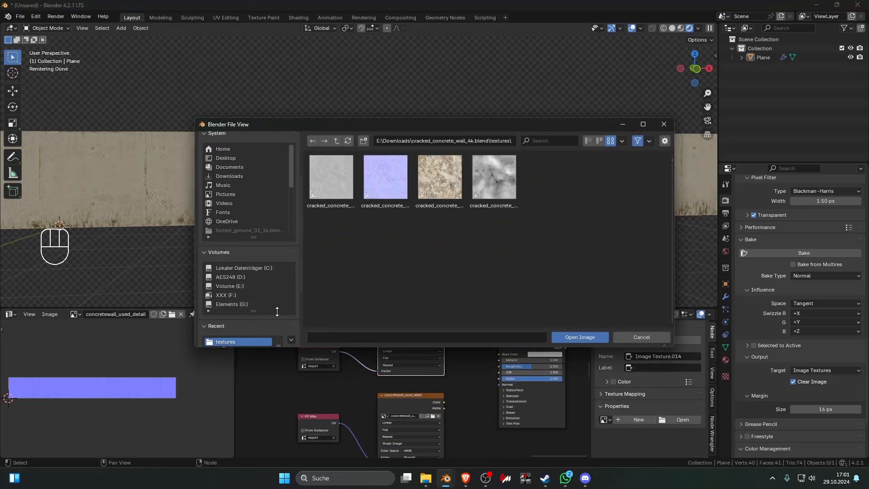
left_click(228, 343)
left_click(387, 190)
left_click(592, 337)
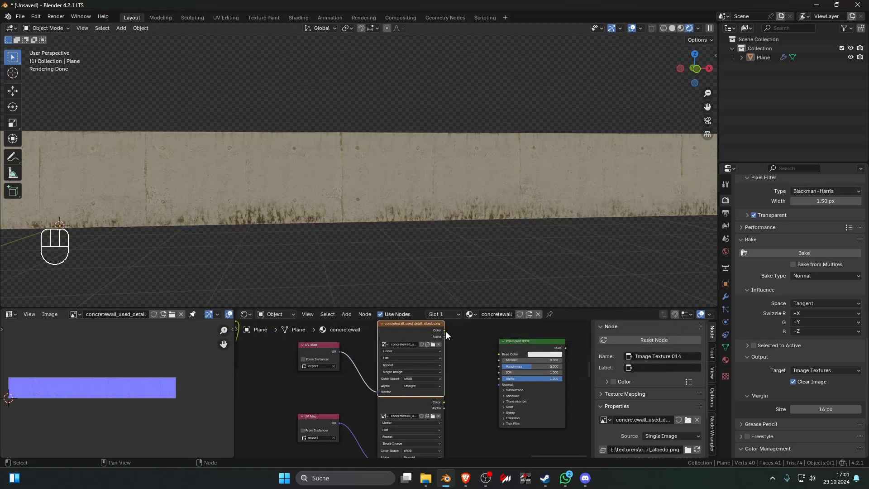
left_click_drag(445, 331, 514, 350)
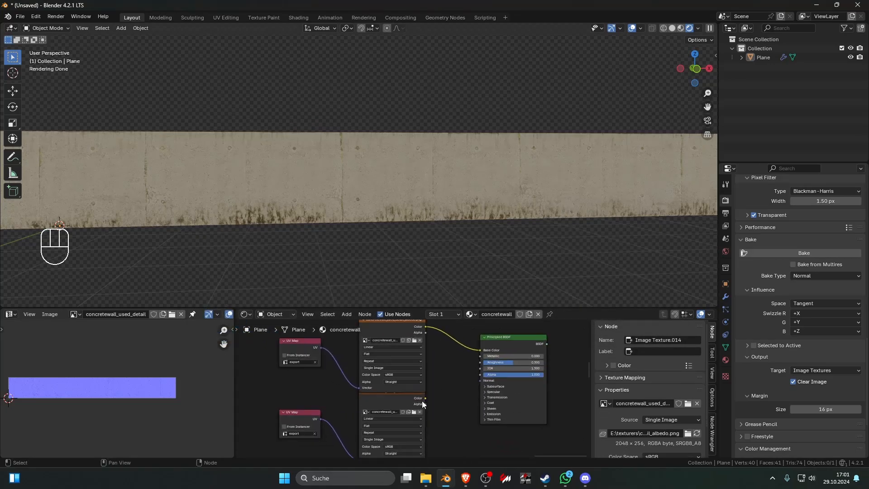
- Add a Bump node, feeding the lower detail texture's Color into its Height and its Normal output into the Principled BSDF
key("shift+a")
type("bum")
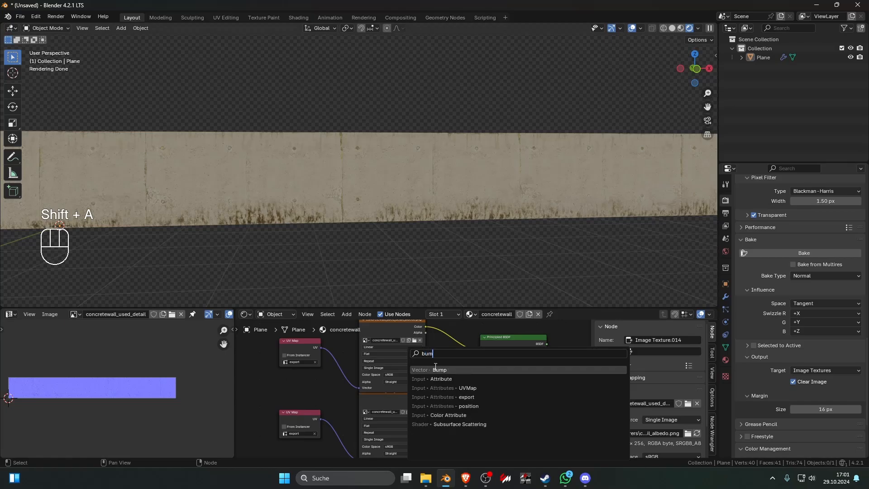
left_click(436, 369)
left_click(437, 392)
scroll(441, 403, "up", 6)
left_click_drag(432, 404, 454, 429)
left_click_drag(515, 387, 520, 356)
scroll(489, 378, "down", 3)
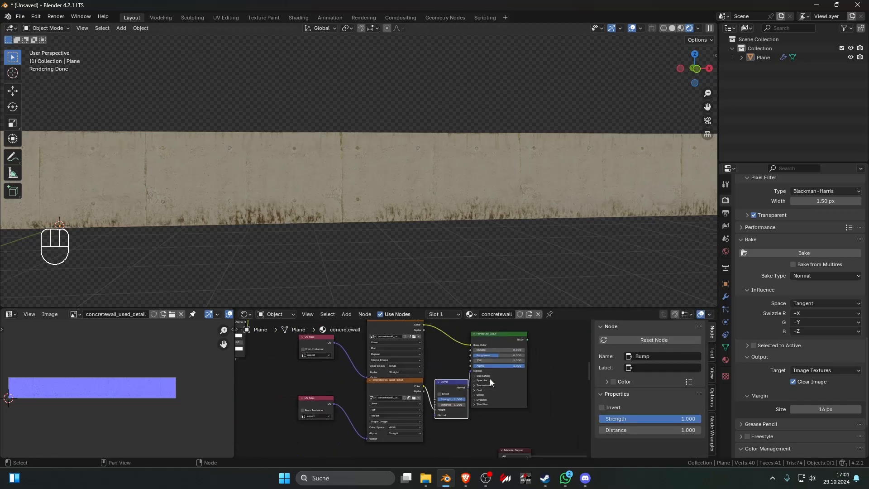
- Route the new Principled BSDF to the Material Output and set the Bump node's Distance to 0.01
left_click(428, 349, "ctrl+shift")
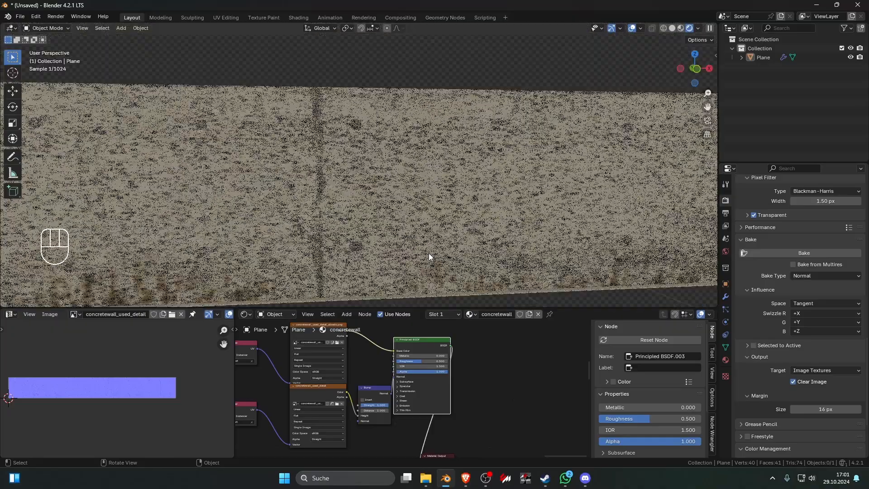
scroll(427, 376, "up", 2)
scroll(420, 260, "up", 2)
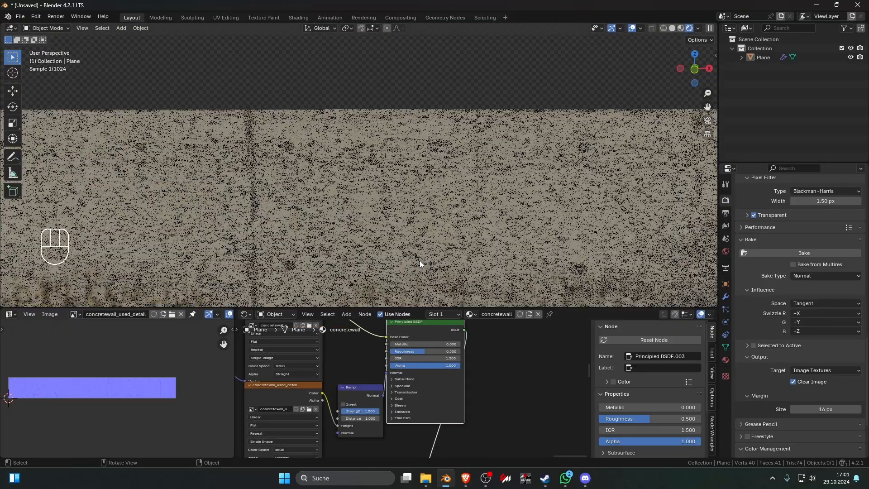
scroll(411, 244, "up", 3)
scroll(411, 246, "down", 4)
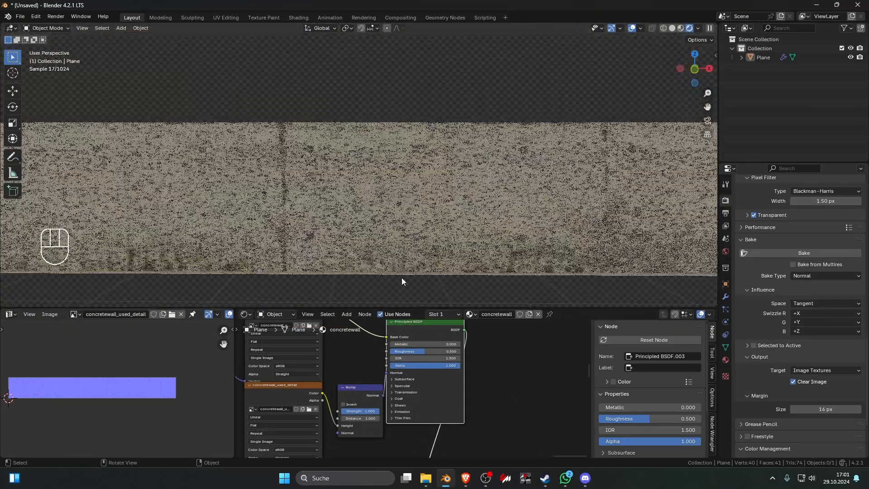
scroll(376, 398, "up", 3)
left_click(377, 358)
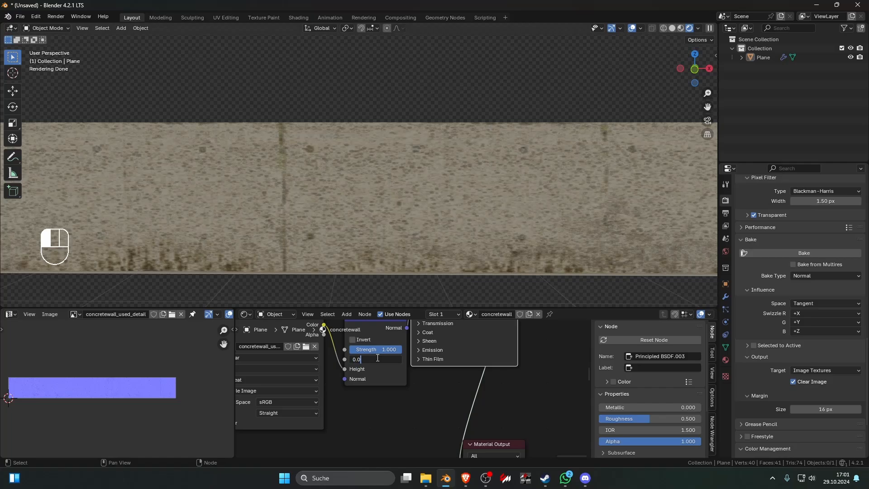
key("Return")
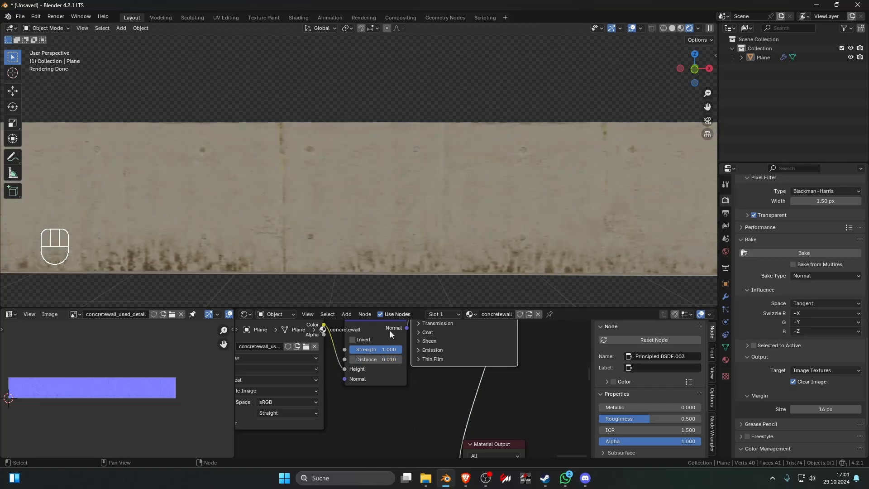
- View the wall from the front, move the Material Output node farther right of the Principled BSDF, and select the baked-texture node group
scroll(402, 275, "down", 3)
key("KP_3")
key("KP_Enter")
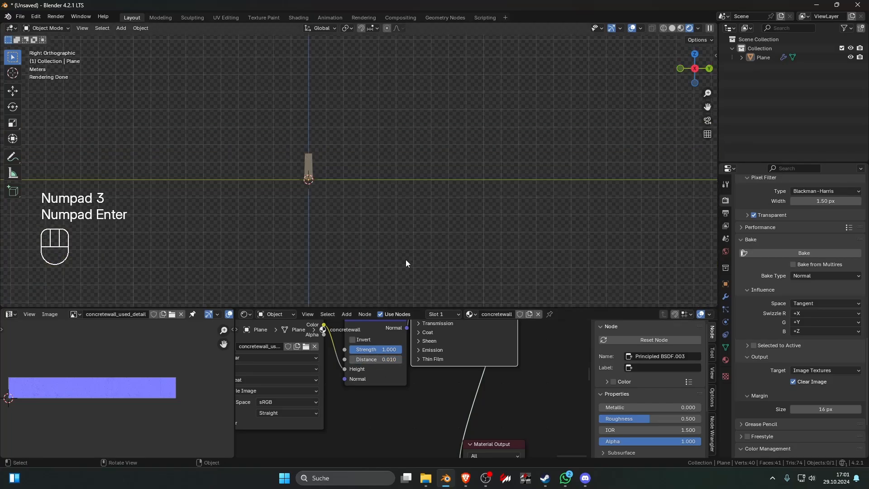
key("KP_3")
key("KP_1")
scroll(413, 387, "down", 6)
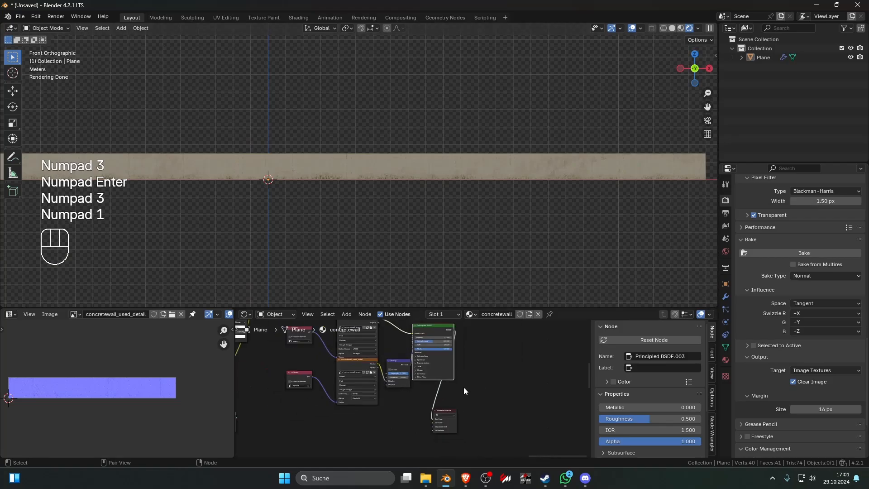
left_click_drag(454, 412, 526, 414)
scroll(453, 400, "down", 6)
middle_click_drag(447, 398, 490, 414)
left_click_drag(484, 430, 388, 349)
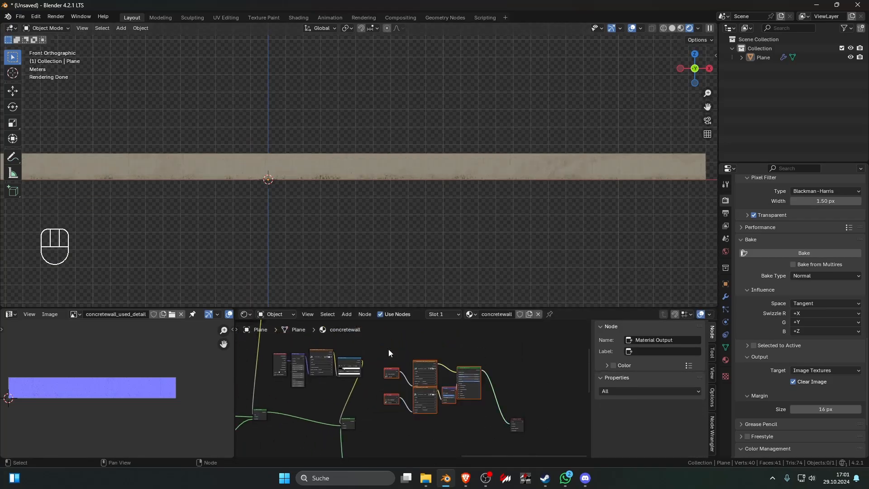
- Examine the baked-texture material on the wall at an angle, both up close and from farther away
mouse_move(486, 257)
middle_mouse_down()
mouse_move(461, 252)
mouse_move(501, 249)
middle_mouse_up()
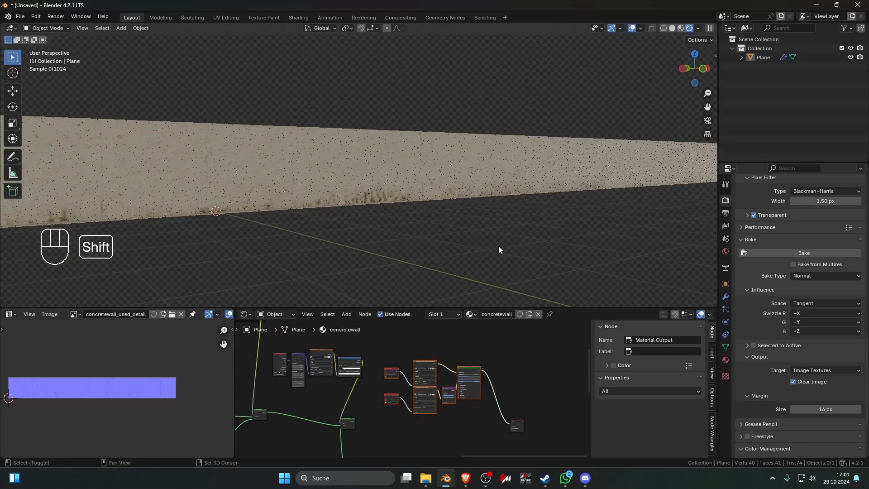
scroll(461, 262, "up", 5)
scroll(460, 261, "down", 3)
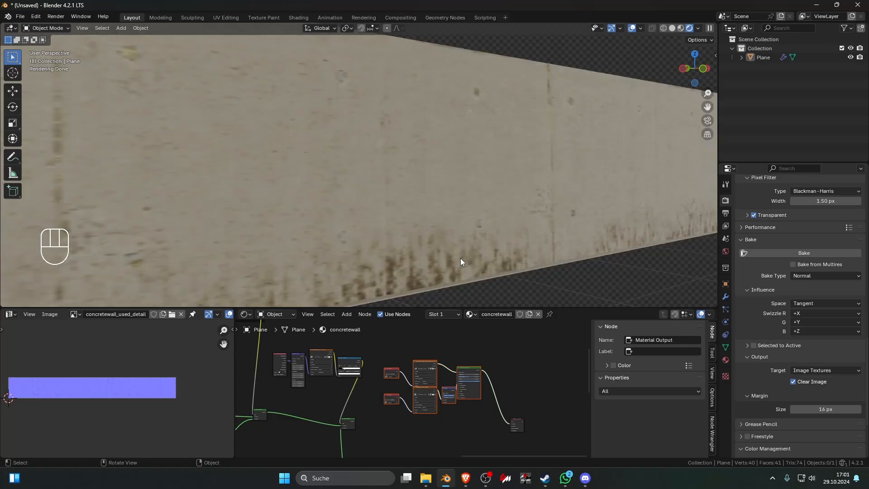
left_click(461, 250)
scroll(457, 273, "down", 3)
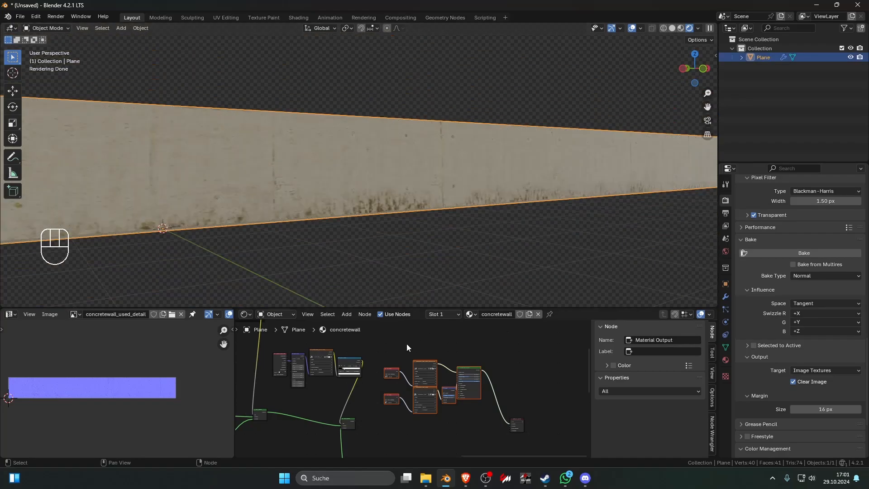
- Compare the original Mix Shader and the baked-texture Principled BSDF by alternating them as material output, ending on the Mix Shader
left_click(351, 424, "ctrl+shift")
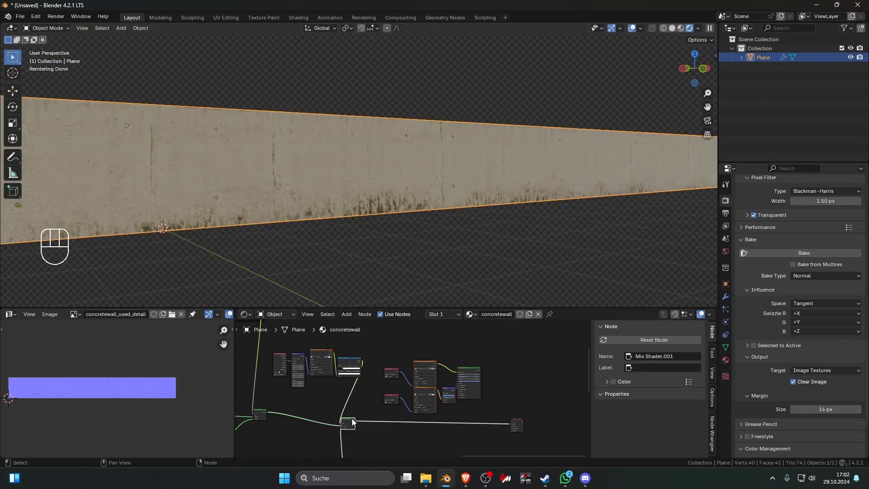
left_click(470, 370, "ctrl+shift")
left_click(350, 422, "ctrl+shift")
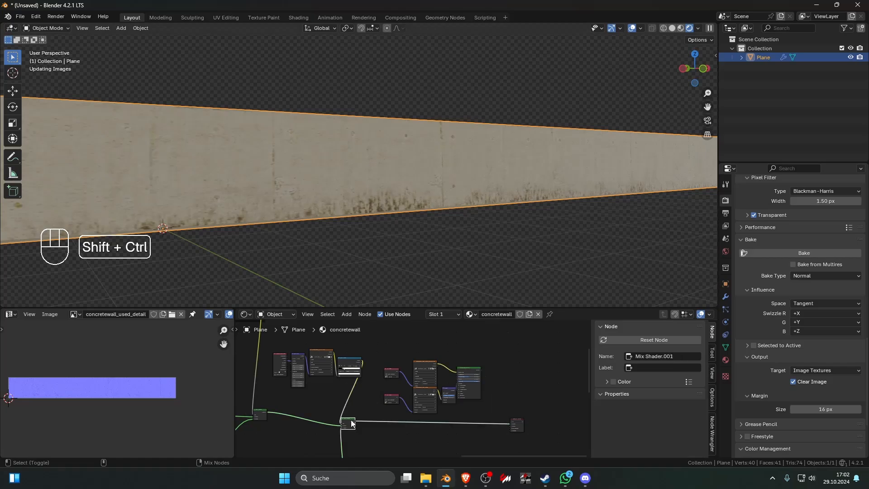
left_click(469, 374, "ctrl+shift")
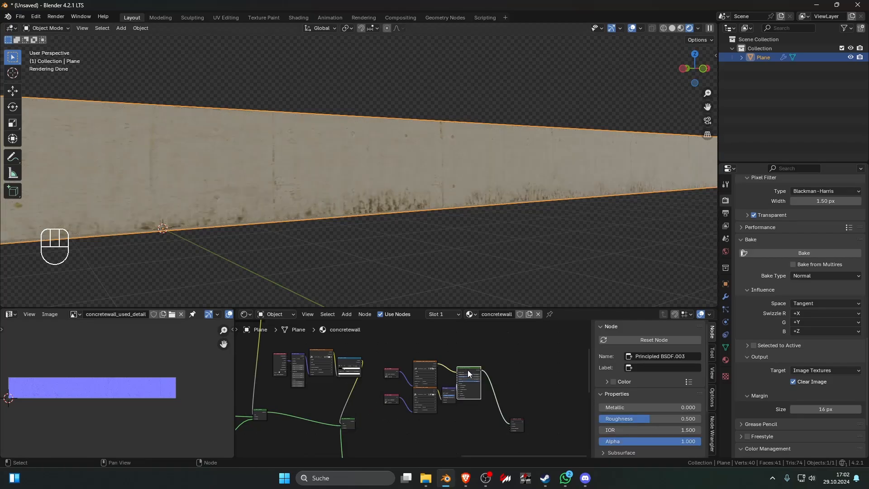
left_click(438, 234)
scroll(432, 220, "up", 5)
scroll(432, 218, "down", 3)
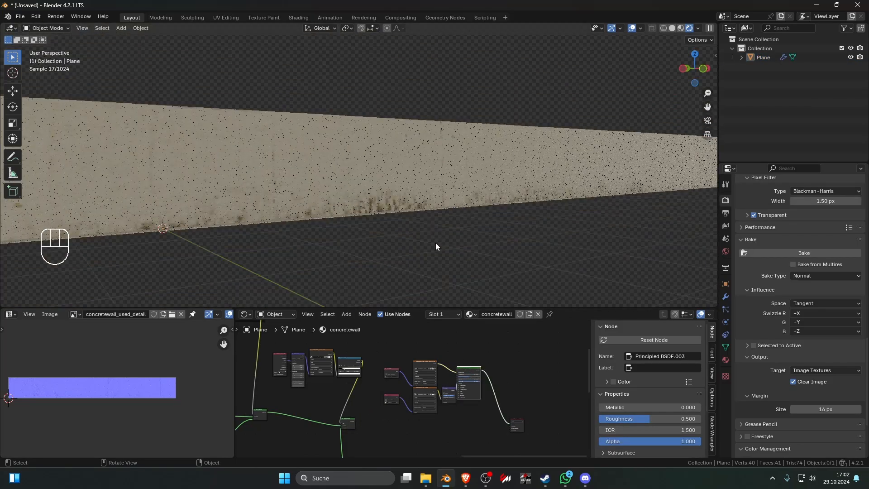
left_click(353, 420, "ctrl+shift")
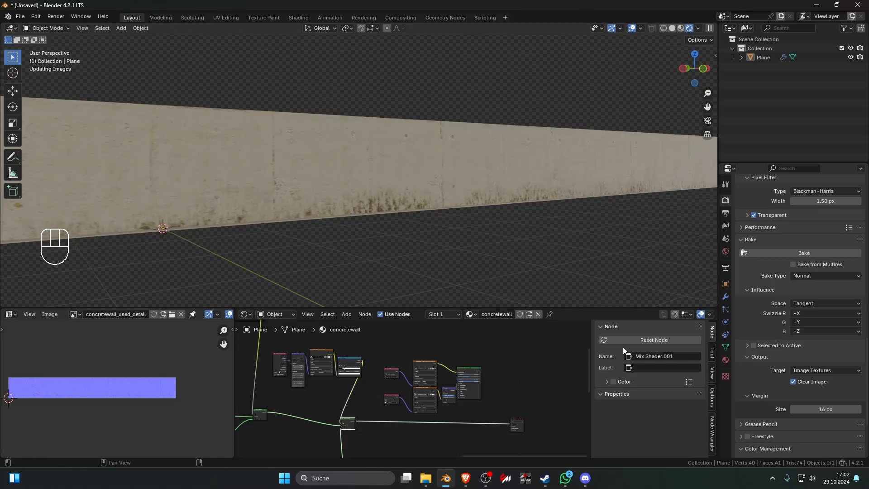
- Set the final render sampling to a noise threshold of 0.005 and 512 max samples, with denoising off
scroll(783, 333, "up", 12)
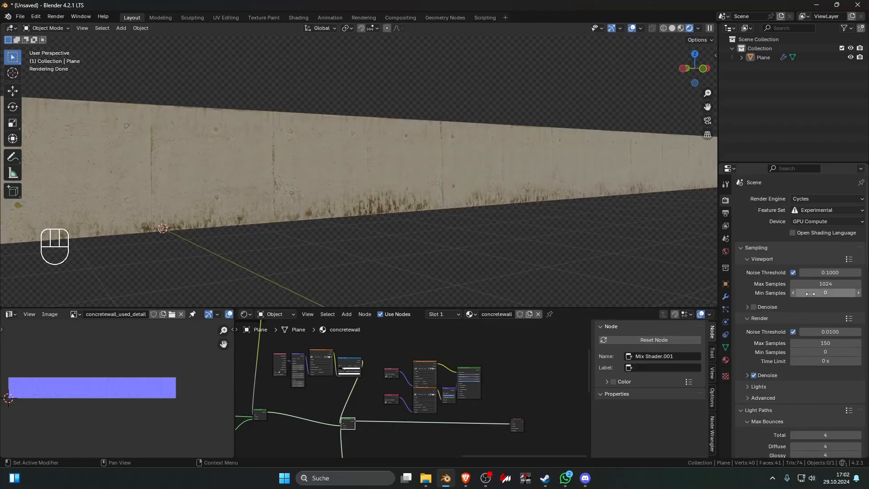
left_click(828, 332)
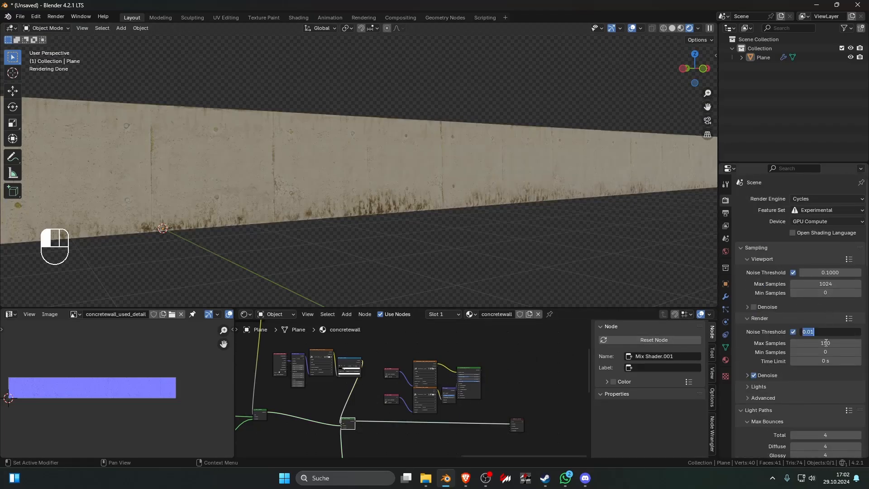
left_click(827, 334)
key("Return")
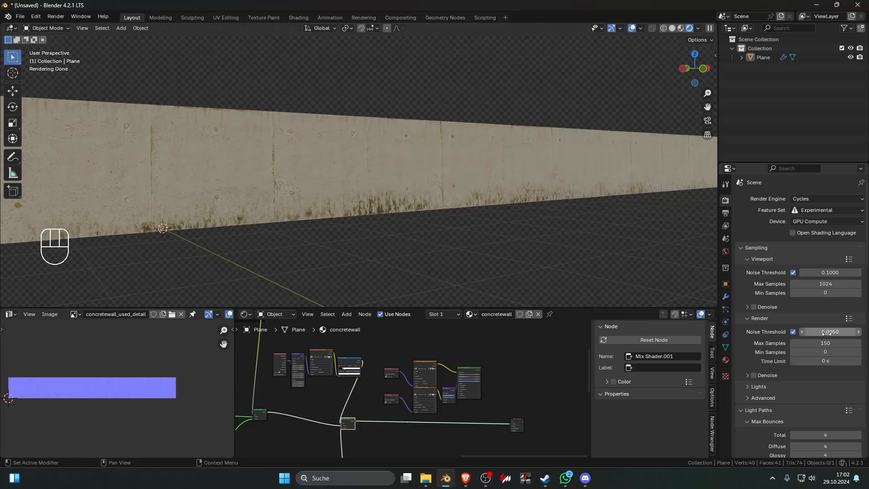
left_click(828, 343)
type("512")
key("Return")
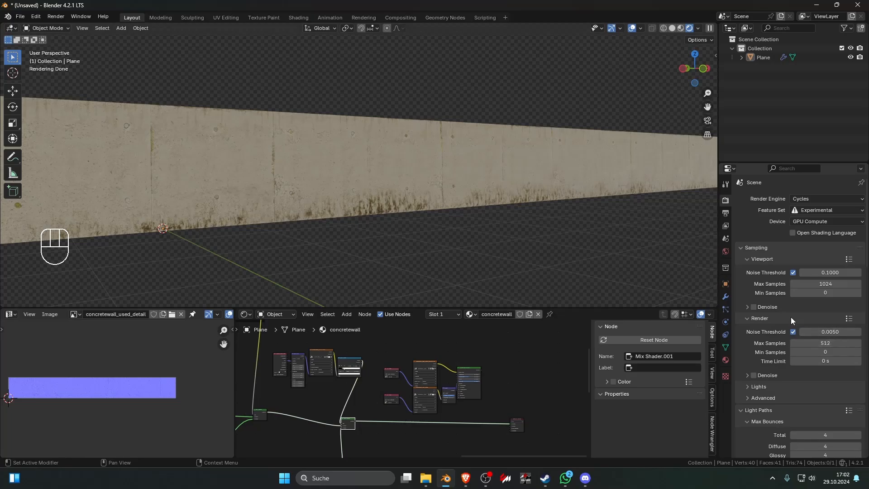
- Bake the wall's material with the Diffuse bake type into the concretewall_used_detail_albedo.png Image Texture node
scroll(773, 311, "down", 10)
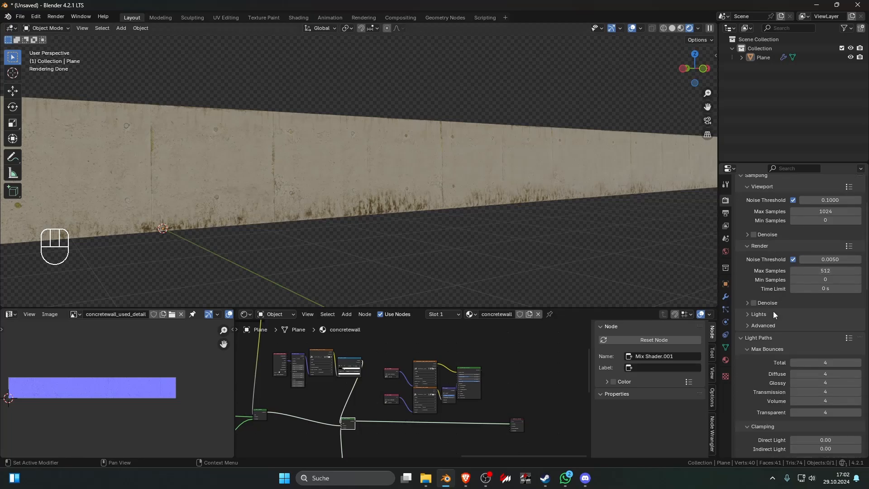
left_click(423, 173)
scroll(457, 354, "up", 7)
left_click(443, 363)
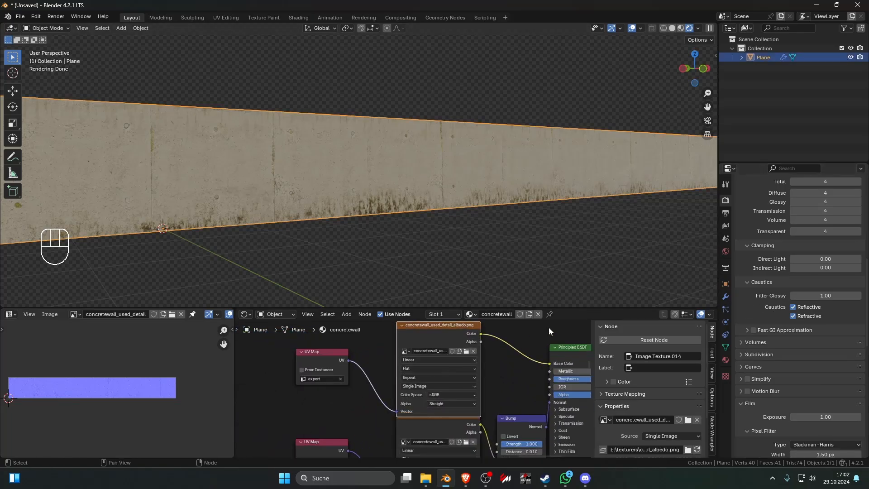
scroll(780, 294, "down", 12)
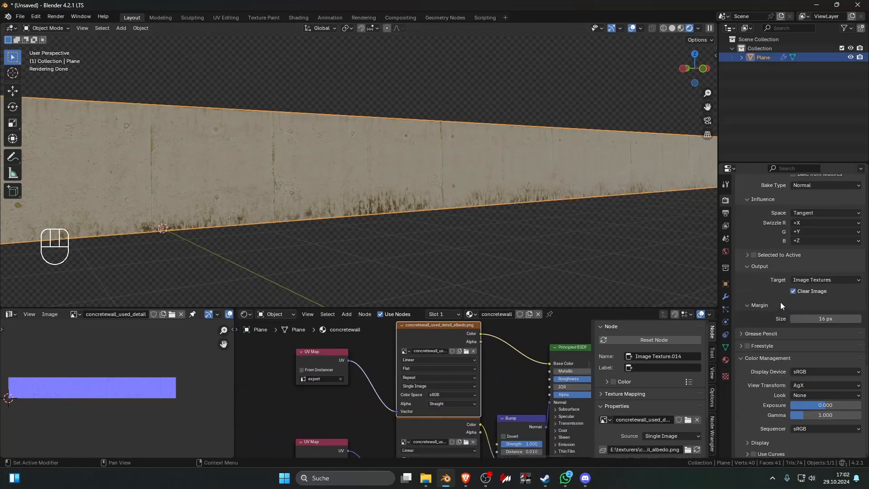
left_click(818, 293)
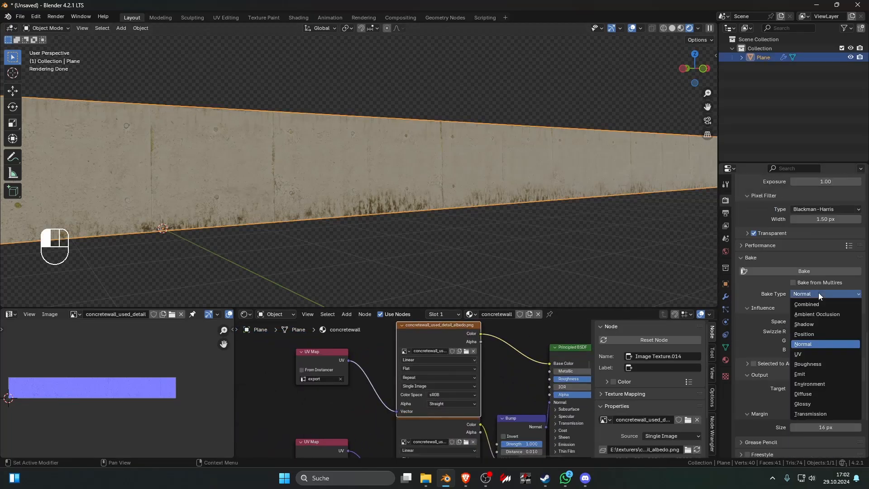
left_click(825, 392)
left_click(811, 271)
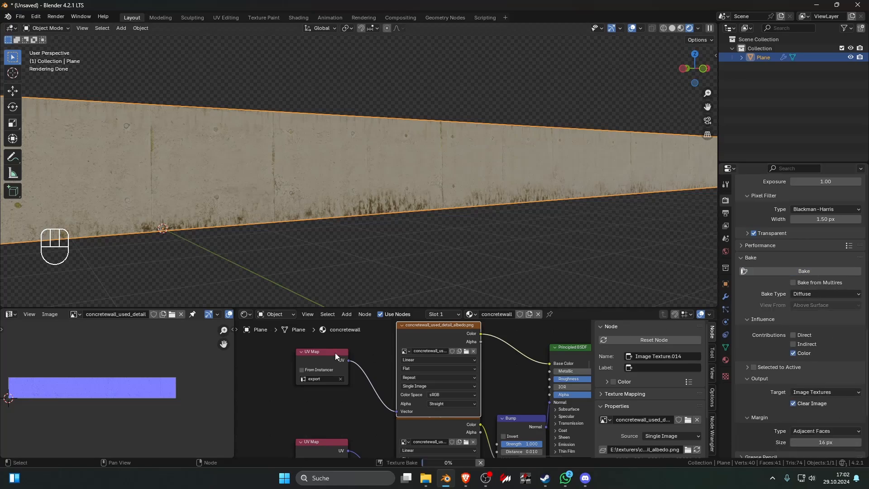
- Examine the sharpness of the baked albedo image against the original material's detail on the wall
scroll(158, 379, "up", 6)
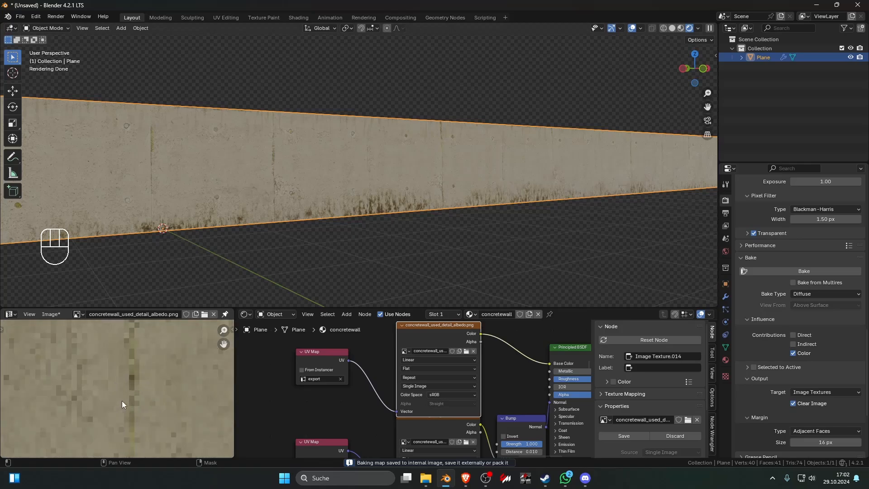
scroll(135, 390, "down", 6)
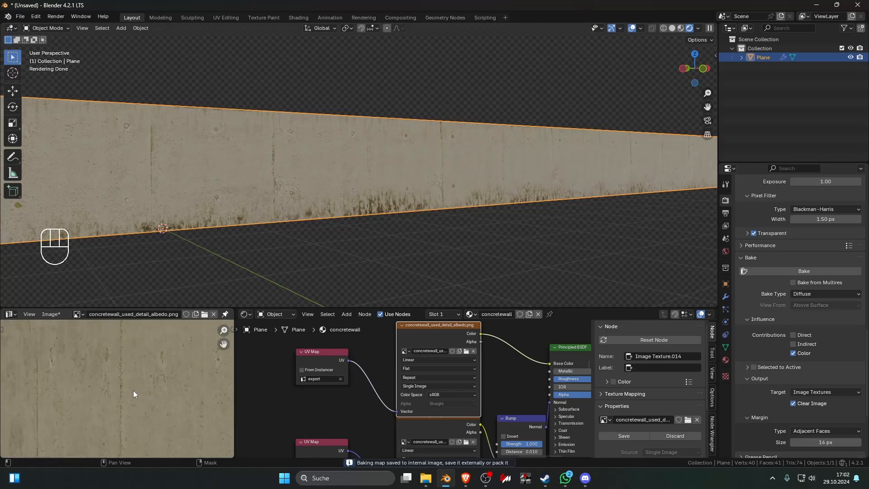
scroll(133, 390, "down", 2)
scroll(403, 419, "down", 3)
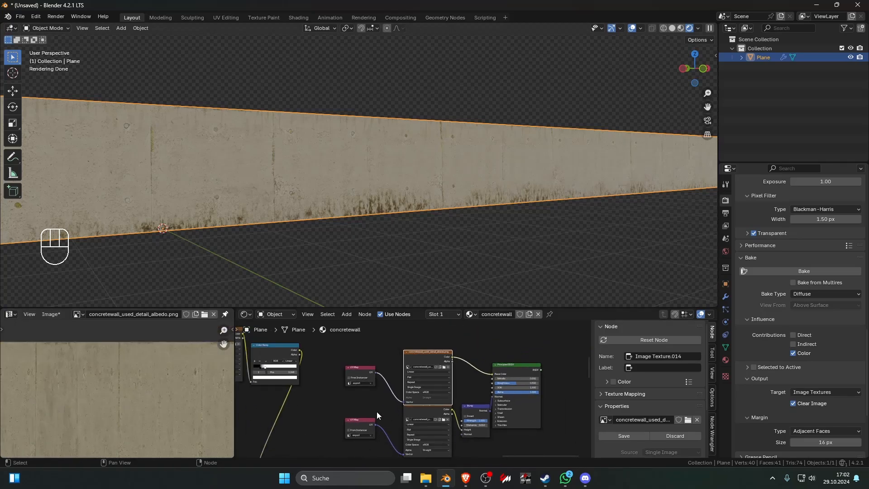
scroll(362, 269, "up", 6)
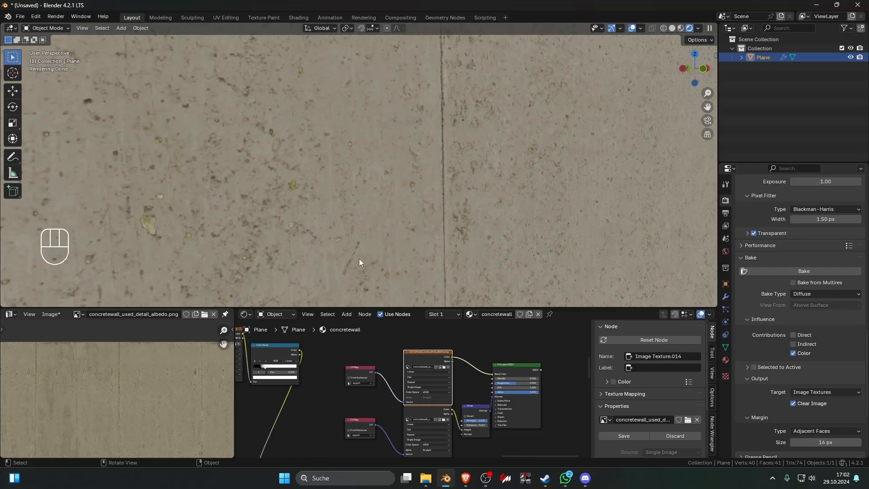
- Preview the baked-texture Principled BSDF as the material output and examine the whole wall with it
scroll(302, 278, "down", 7)
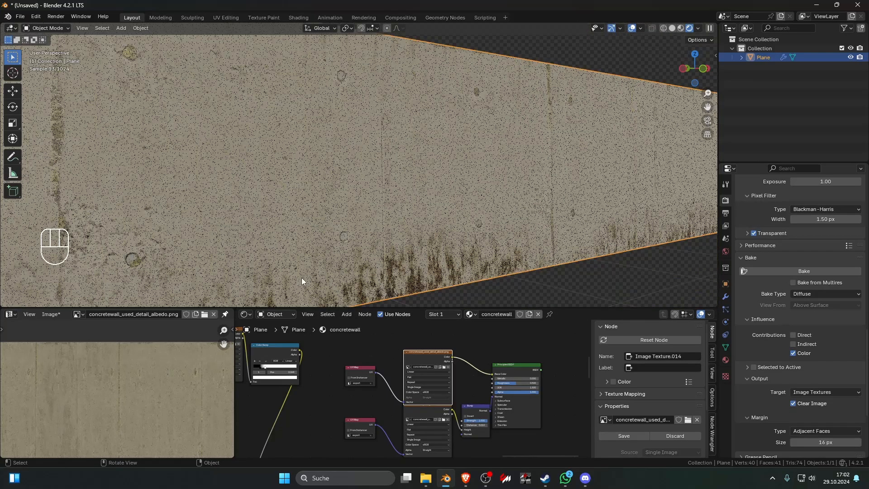
left_click(523, 367, "ctrl+shift")
left_click(423, 248)
middle_click_drag(423, 248, 476, 236)
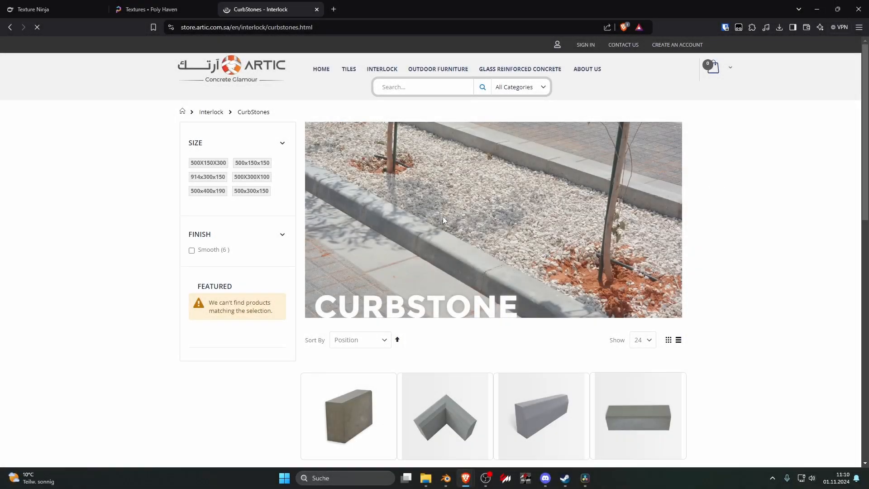
- Switch to the browser, open the curbstone banner image in its own tab and close the shop page
right_click(443, 217)
left_click(455, 225)
middle_click(284, 7)
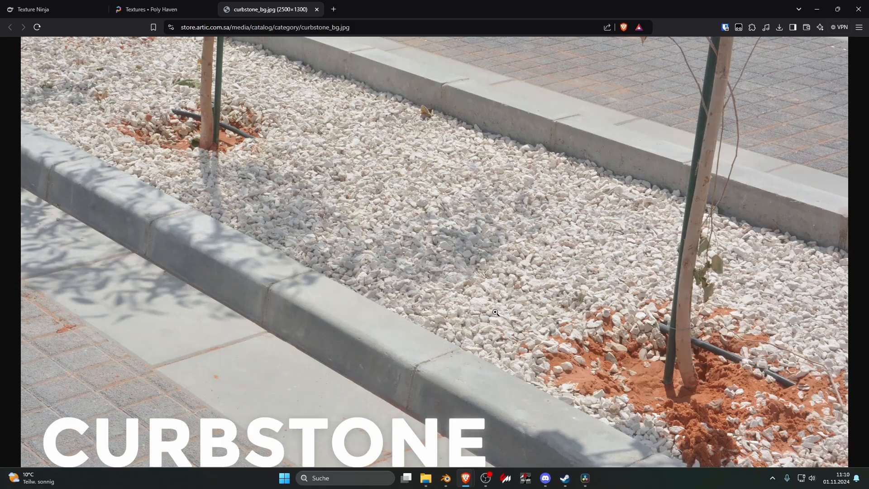
- On Poly Haven, open the Concrete Floor Worn 001 texture from the Plaster/Concrete category
left_click(167, 9)
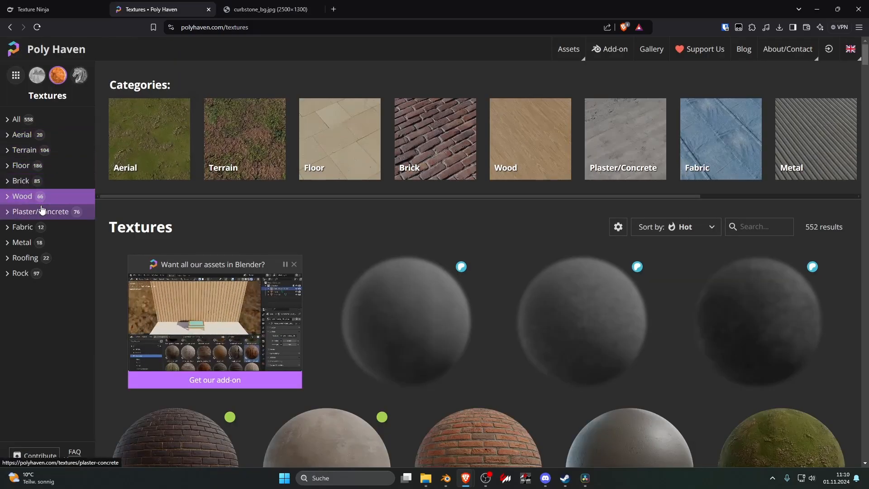
left_click(28, 211)
scroll(475, 312, "down", 2)
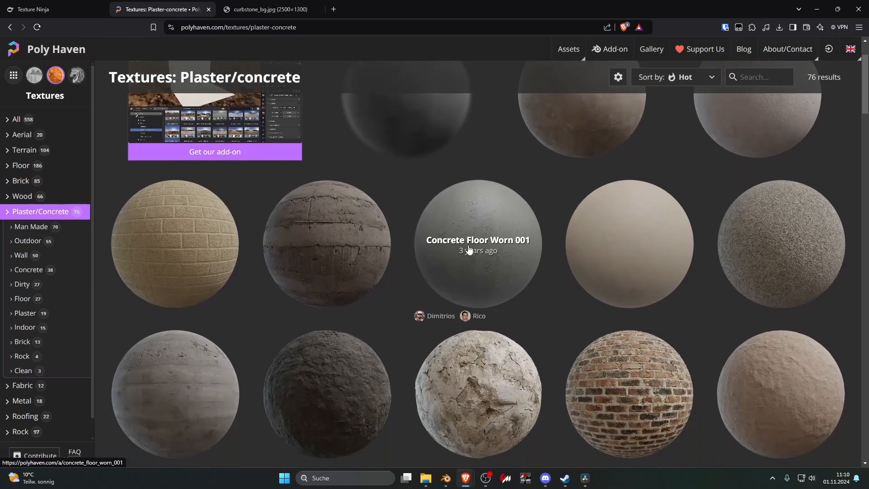
scroll(391, 289, "up", 2)
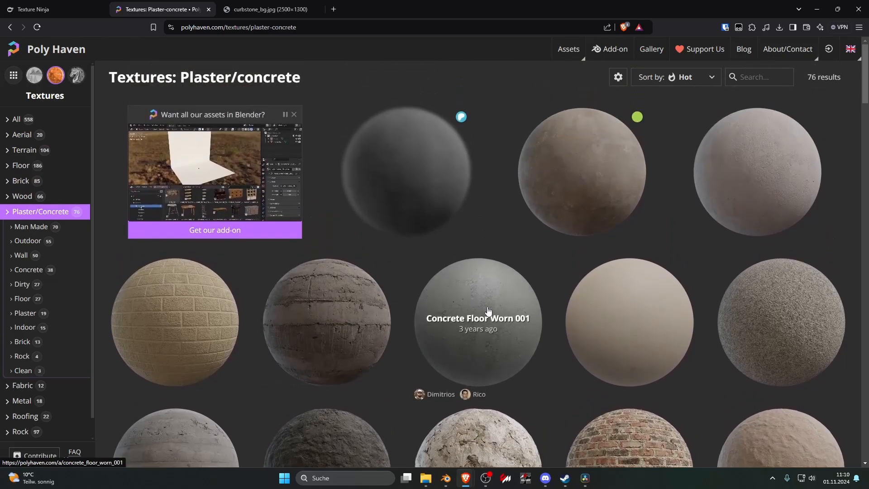
left_click(487, 306)
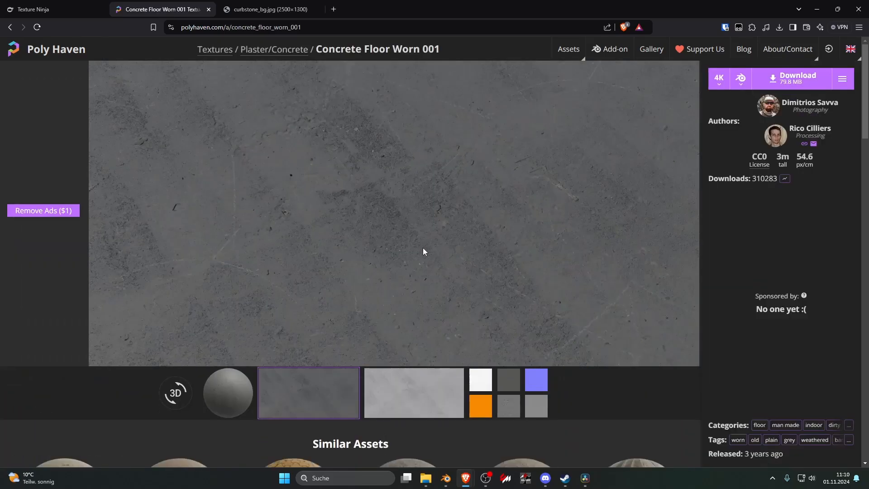
- Check the texture preview and download Concrete Floor Worn 001 in 4K as a Blender package to the Downloads folder
scroll(422, 248, "down", 4)
scroll(330, 236, "up", 4)
scroll(331, 236, "down", 2)
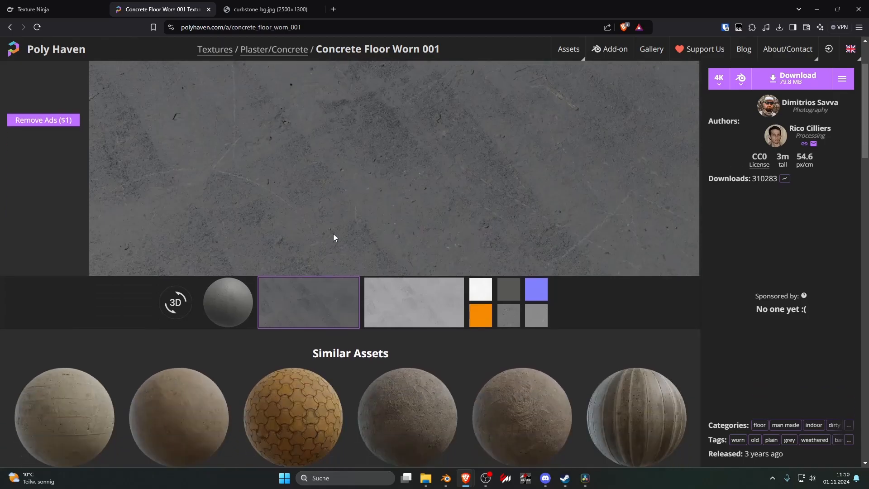
scroll(334, 237, "up", 2)
left_click(793, 78)
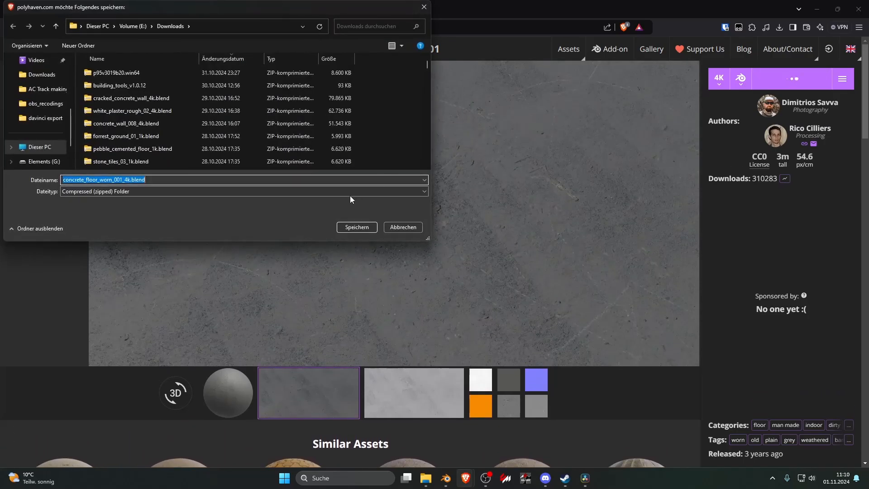
left_click(357, 227)
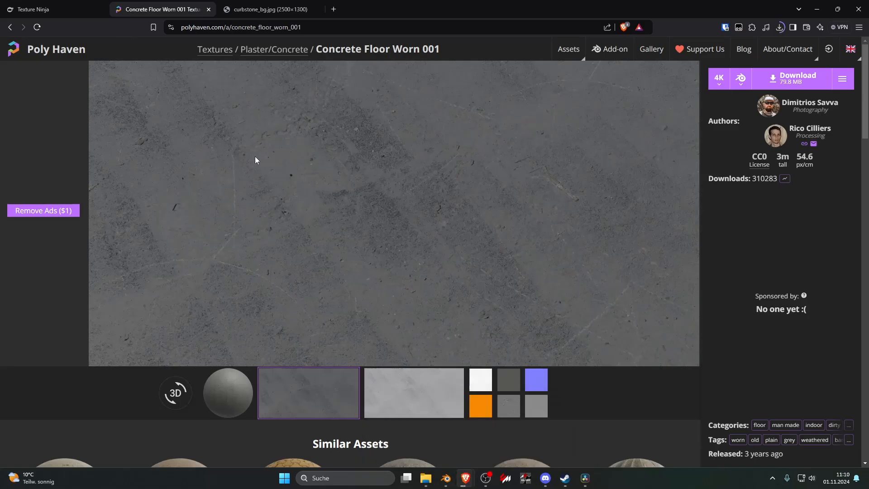
- Browse the Floor texture category and open Sparse Grass and Concrete Moss in separate tabs
left_click(277, 51)
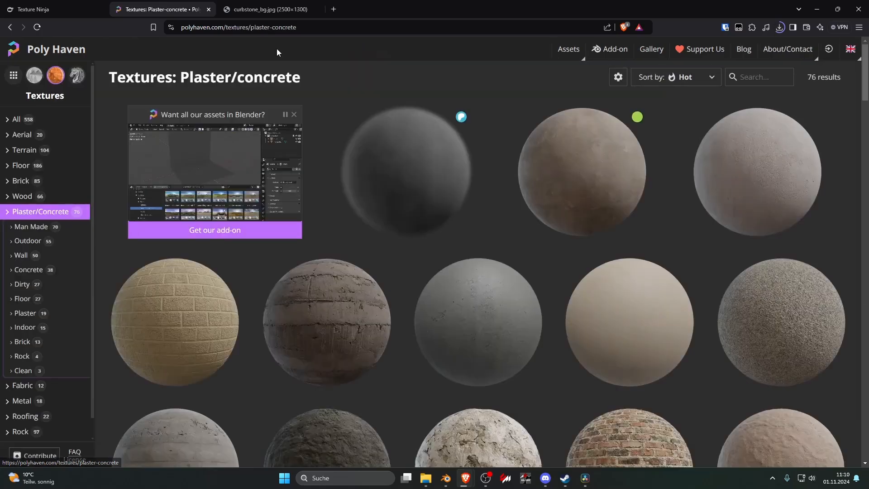
left_click(27, 166)
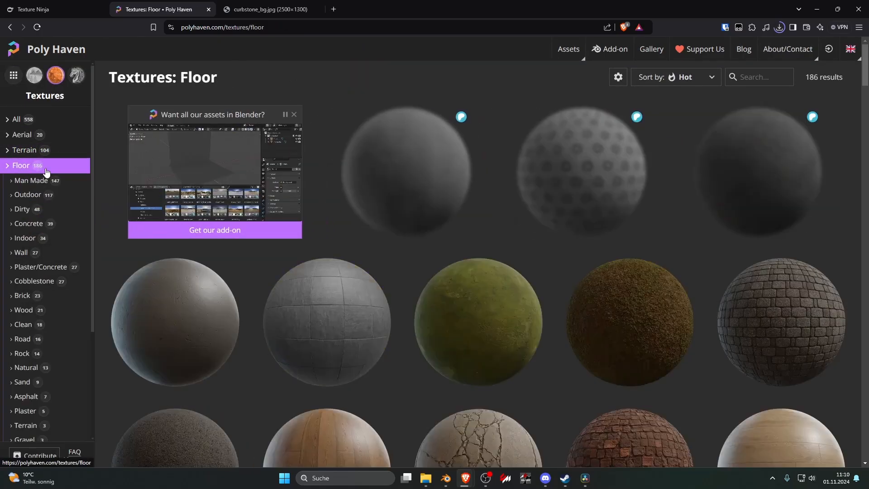
scroll(393, 217, "down", 2)
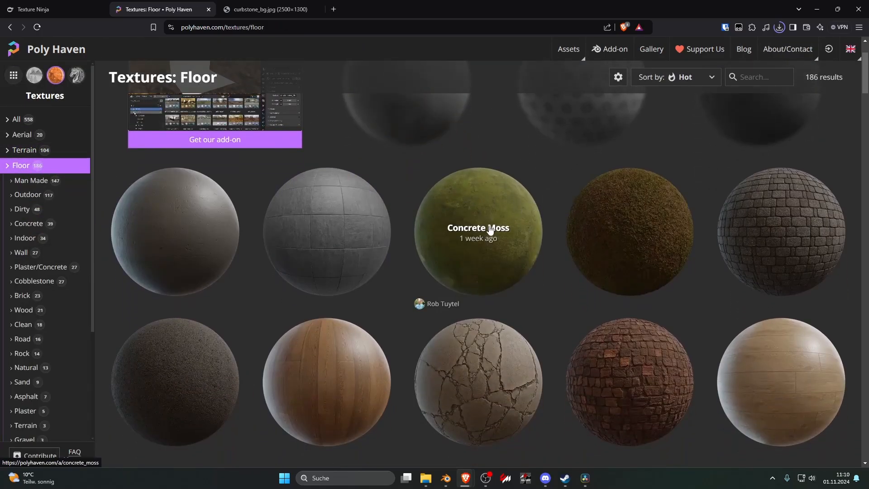
middle_click(602, 210)
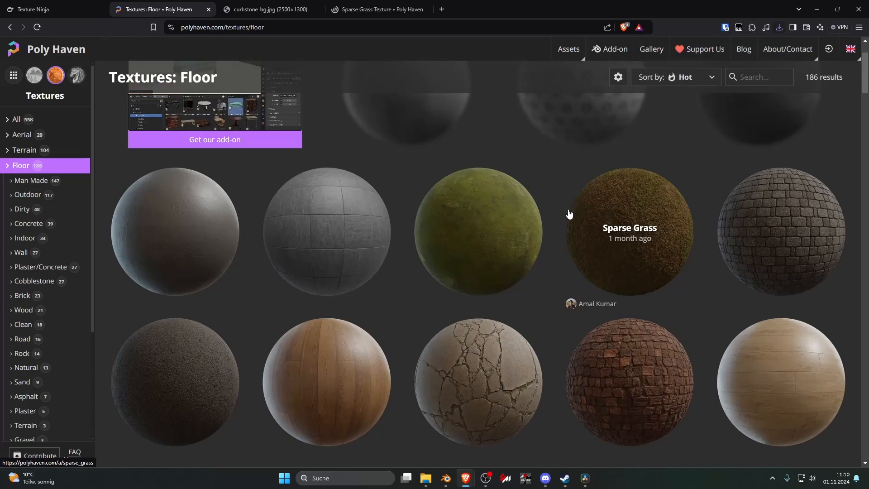
middle_click(461, 217)
- Look through the floor textures, narrow them to Concrete, and download Gravel Concrete 03 as a 4K Blender package
scroll(549, 196, "down", 8)
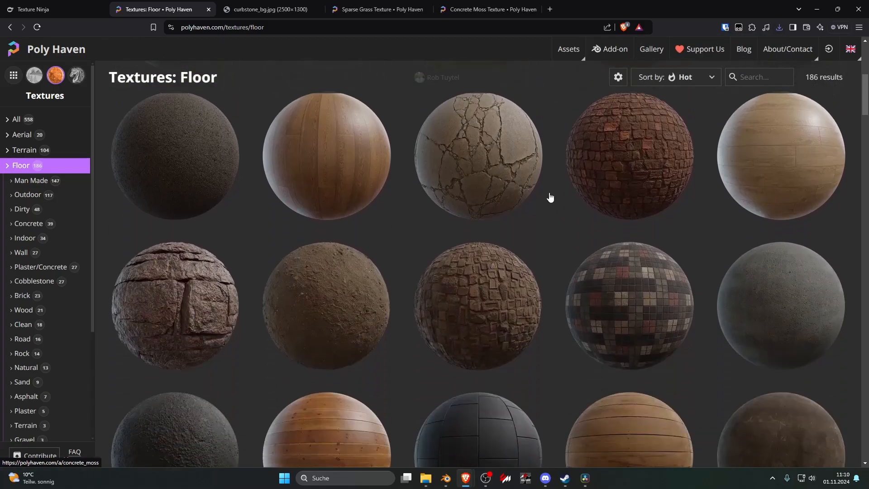
scroll(549, 196, "down", 10)
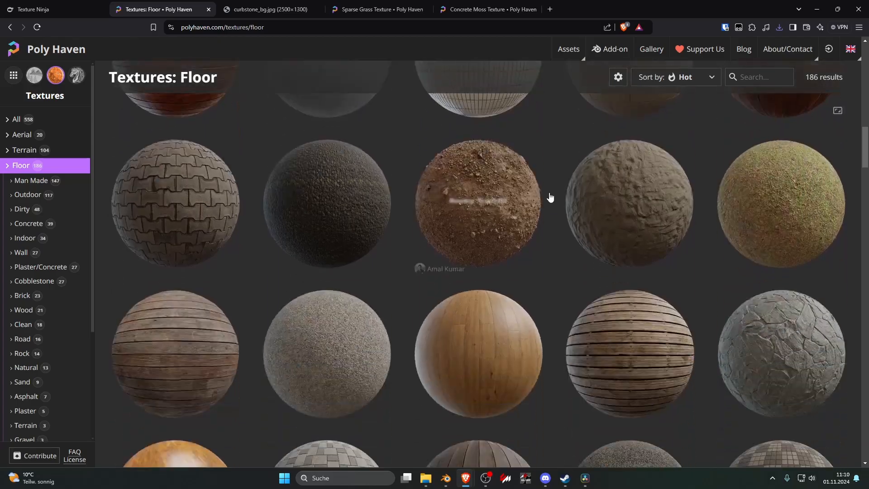
scroll(549, 196, "down", 6)
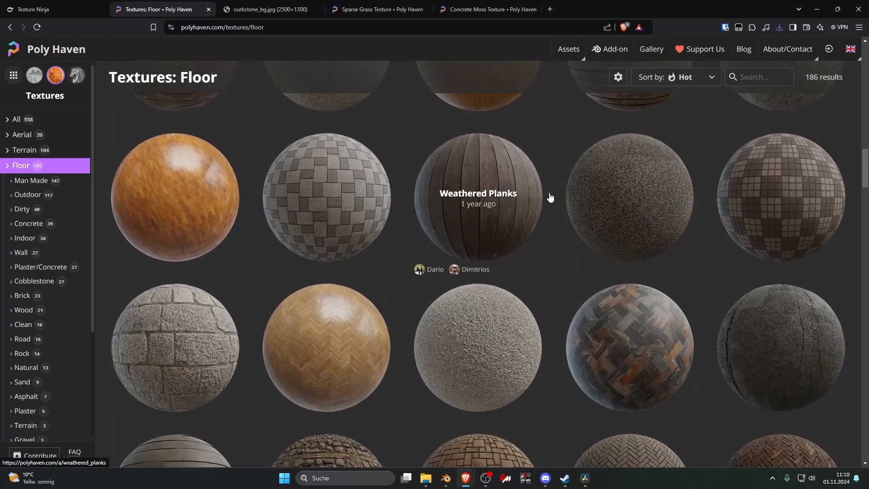
scroll(549, 197, "down", 12)
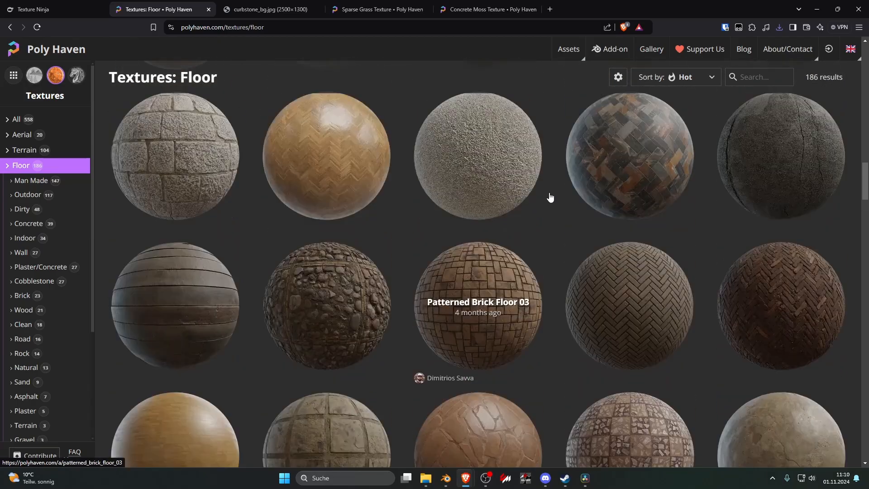
scroll(549, 197, "up", 20)
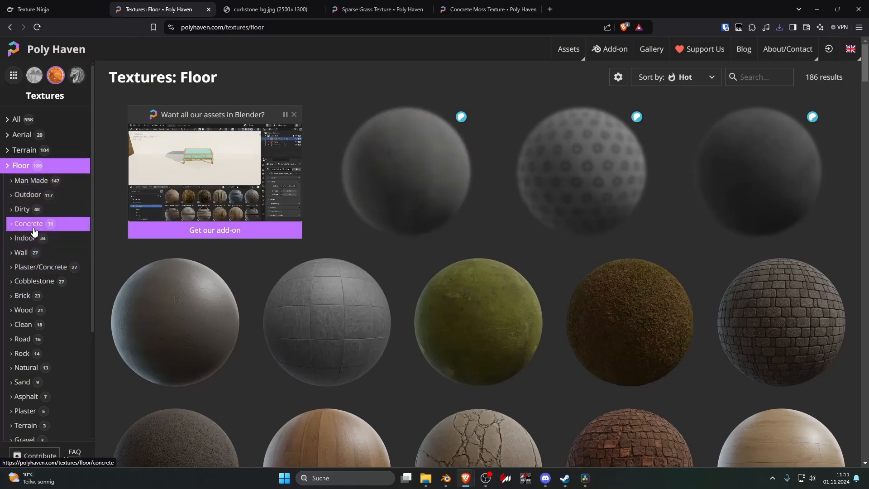
left_click(76, 223)
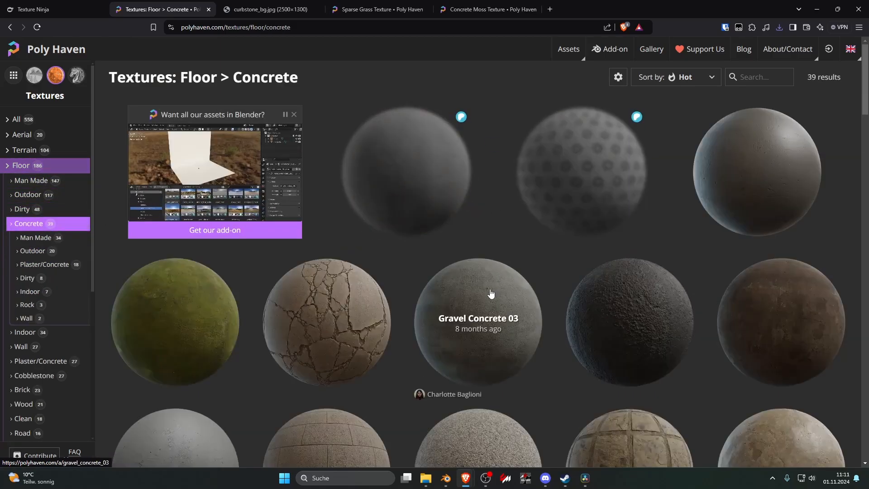
left_click(477, 292)
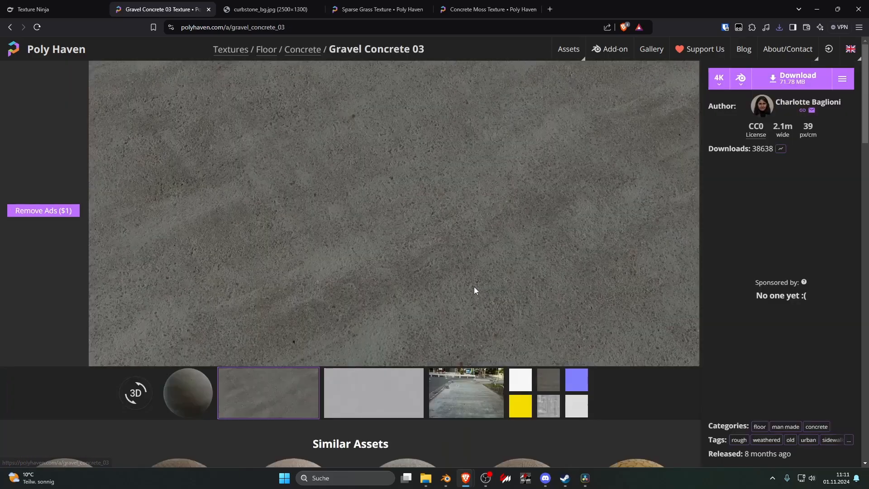
left_click(786, 78)
left_click(355, 227)
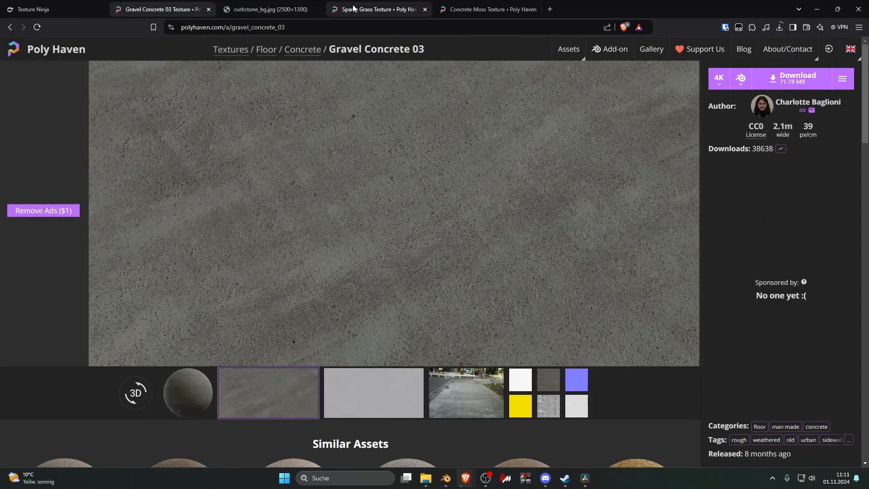
- Download the Sparse Grass and Concrete Moss textures as 4K Blender packages from their open tabs
left_click(382, 10)
left_click(786, 78)
left_click(357, 227)
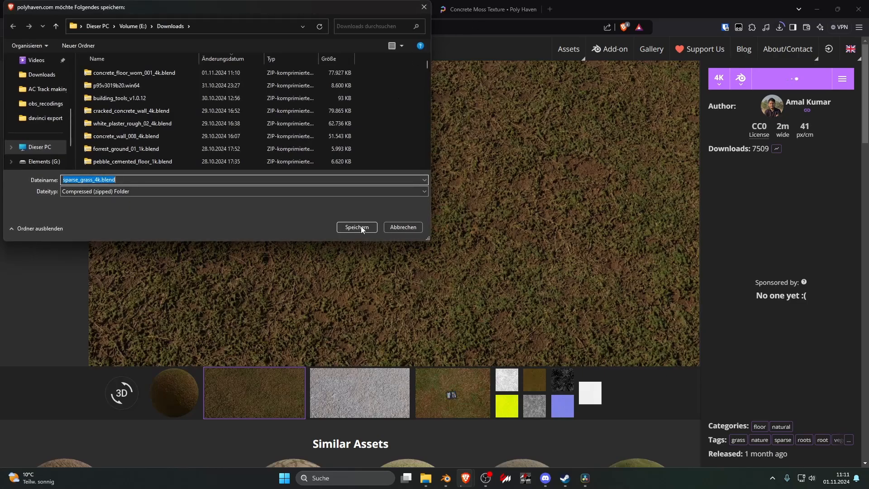
left_click(484, 9)
left_click(788, 83)
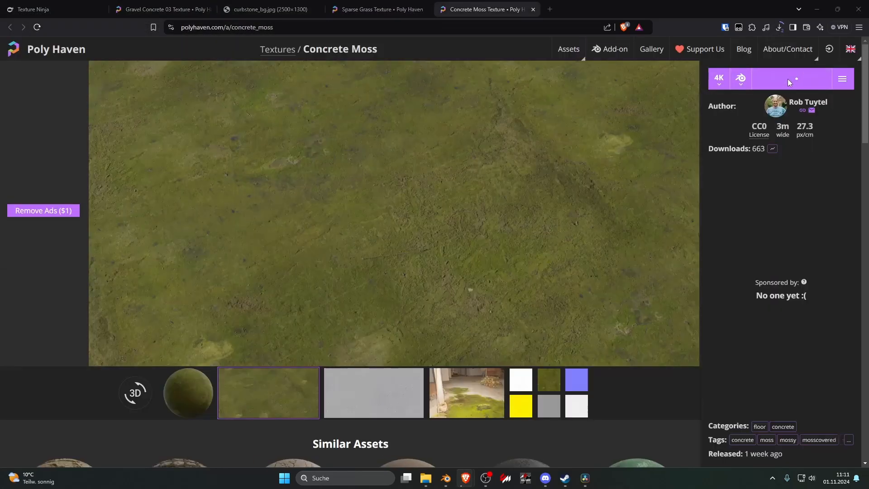
left_click(372, 226)
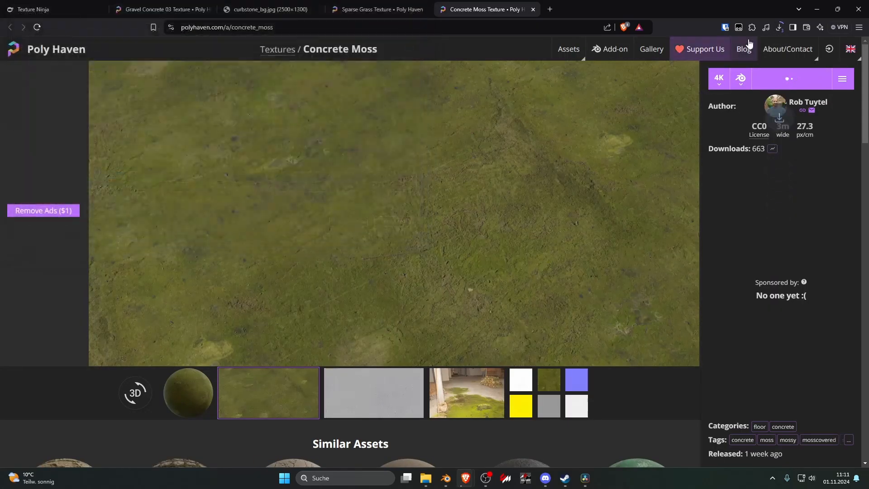
left_click(780, 25)
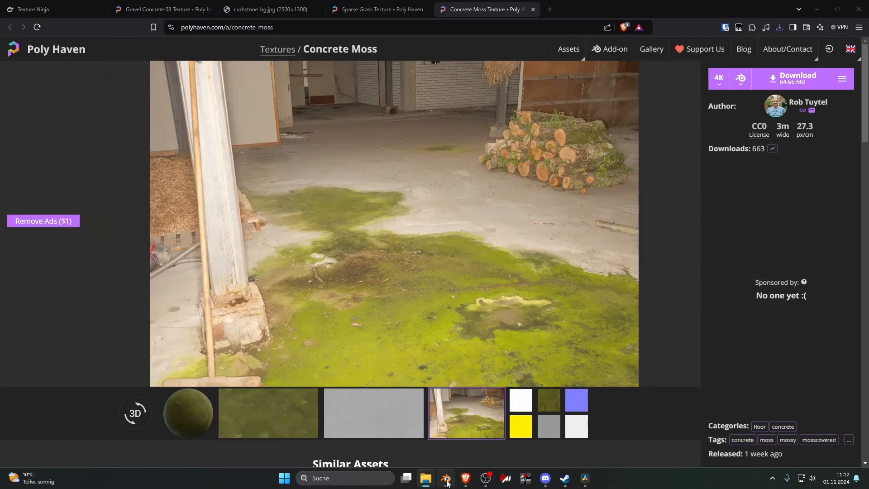
- Switch to Blender and add a cube with a size of 0.15 m at the origin
left_click(445, 478)
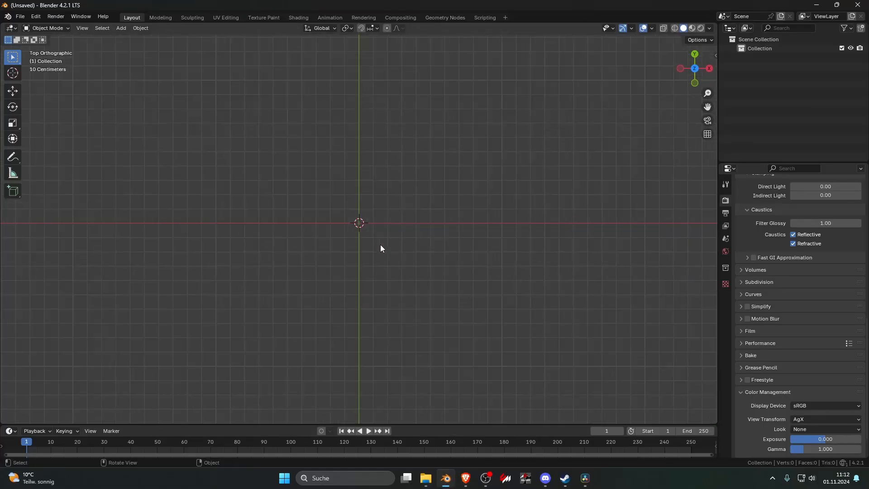
key("shift+a")
mouse_move(403, 253)
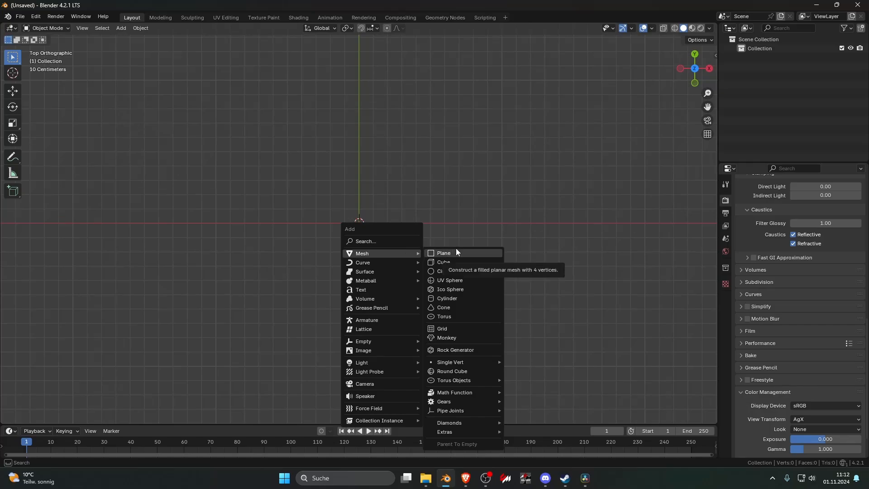
left_click(448, 262)
left_click(66, 416)
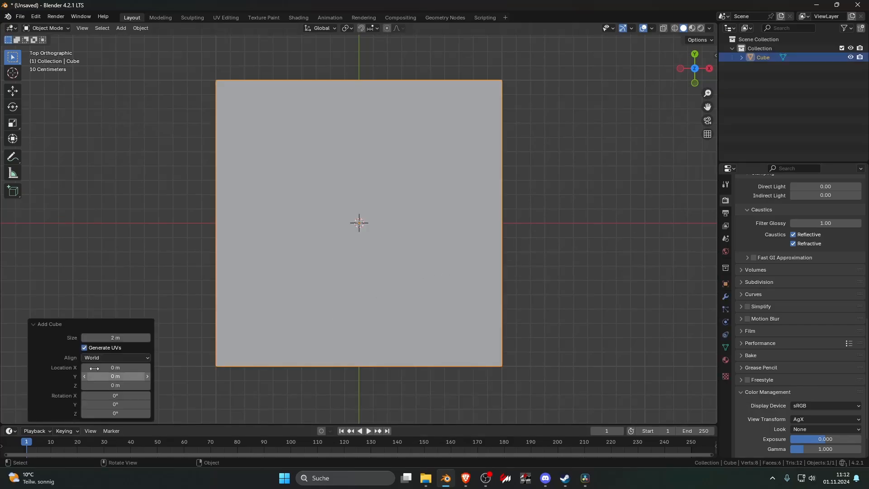
left_click(107, 337)
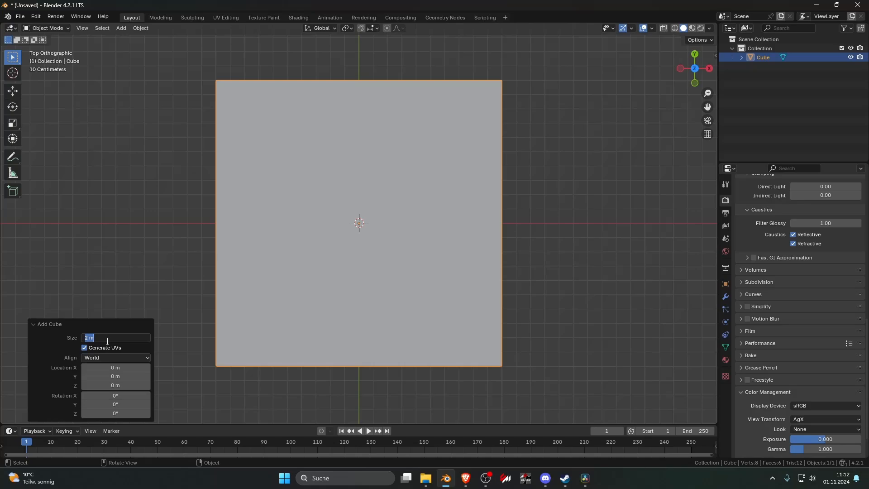
type("0.15")
key("Return")
scroll(386, 264, "up", 5)
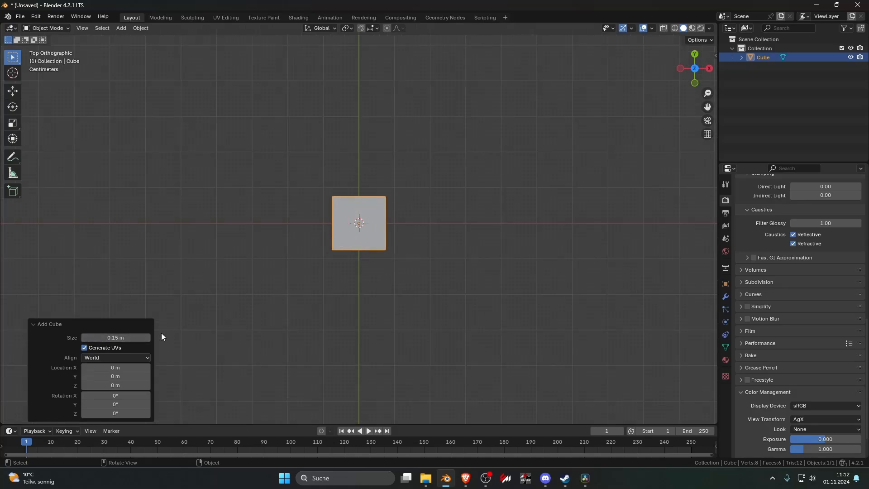
middle_click_drag(367, 301, 411, 241)
key("s")
key("x")
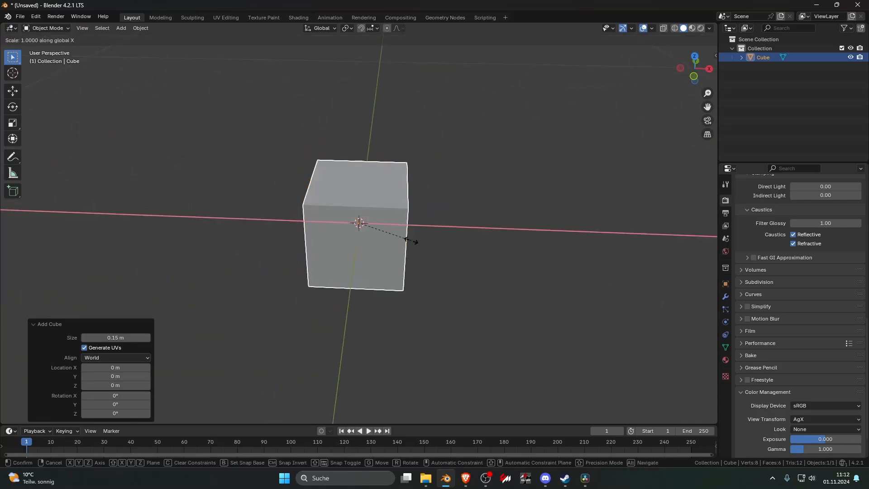
type("2")
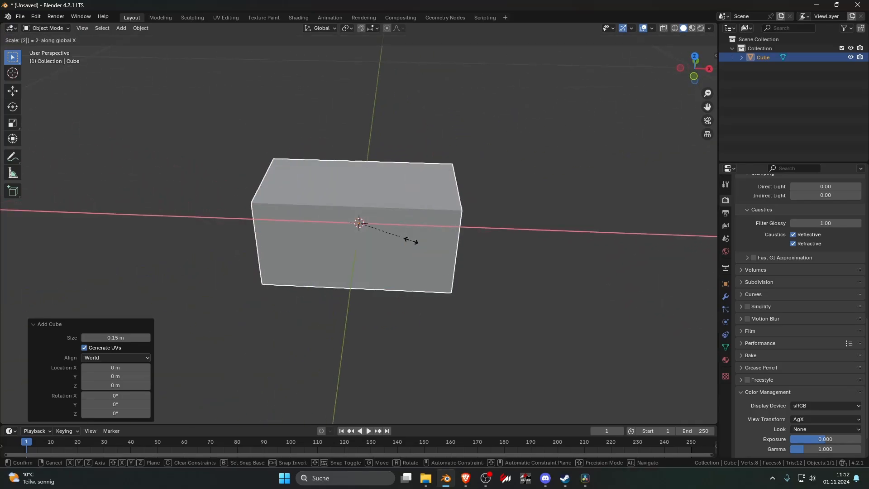
key("Escape")
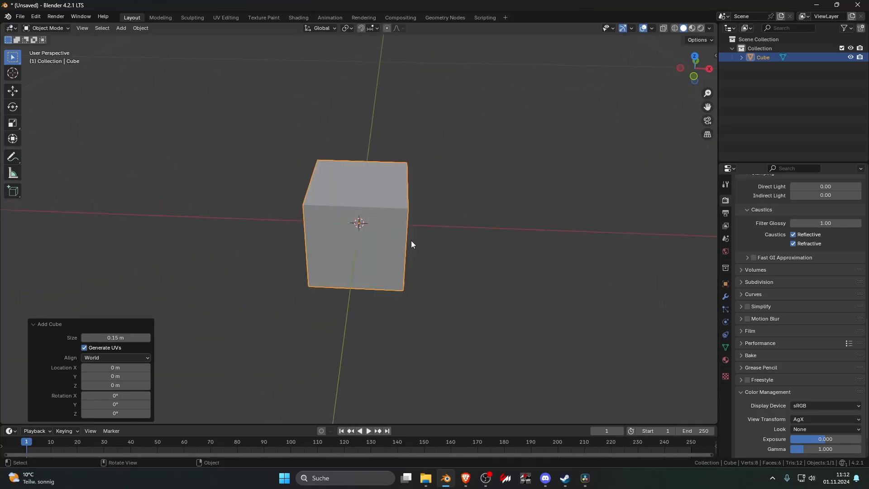
- Set the cube's Y dimension to 0.75 m in its transform properties
left_click(715, 55)
left_click_drag(668, 205, 671, 205)
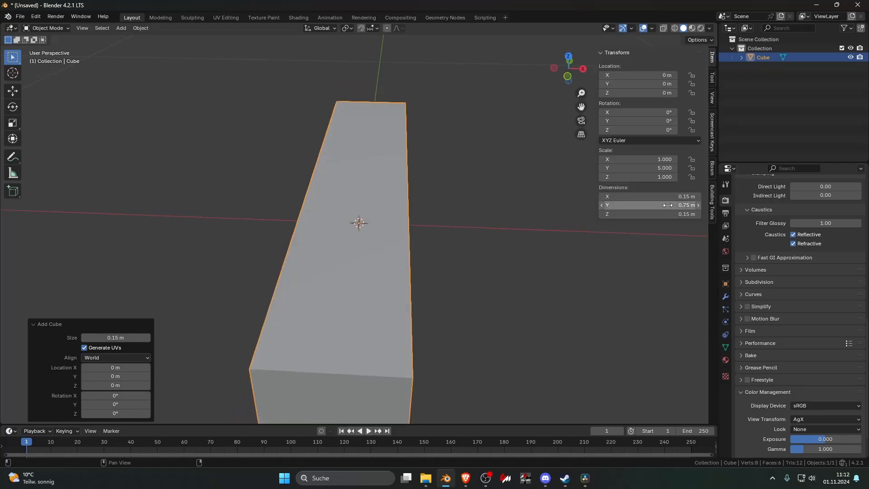
- Set the cube's Y dimension to 0.15 m
left_click(668, 204)
type("0.15")
key("Return")
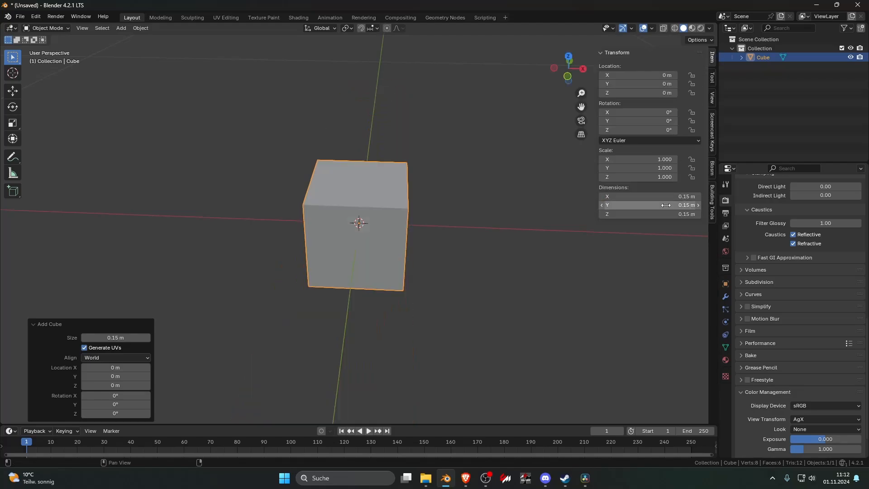
key("KP_7")
key("ctrl+z")
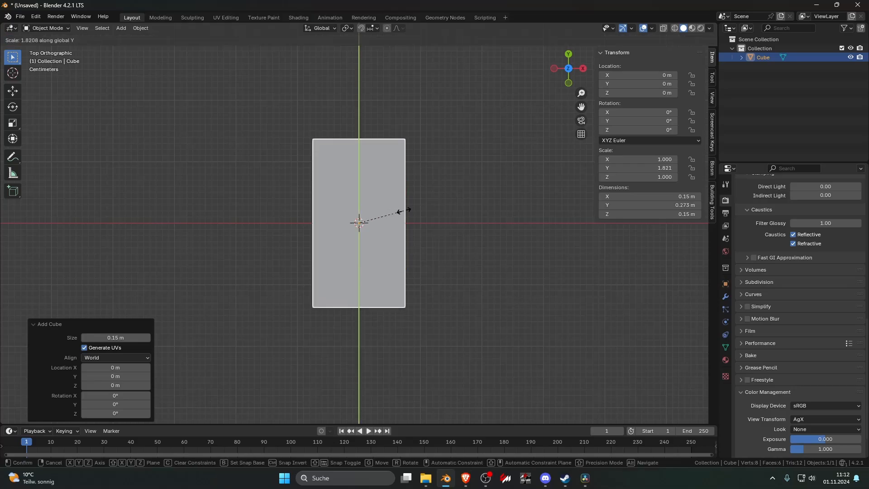
key("ctrl+shift+z")
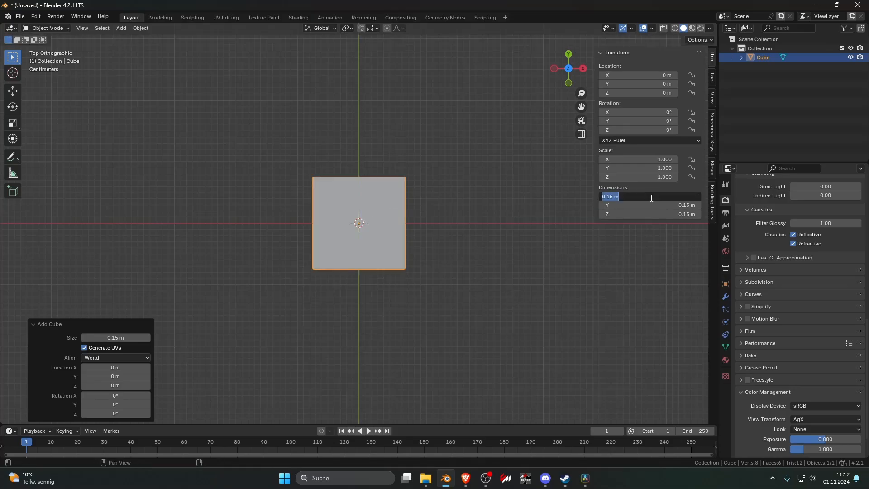
- Set the cube's X dimension to 2 m to stretch it into a long bar
type("2")
key("Return")
scroll(365, 312, "down", 8)
left_click(365, 312)
middle_click_drag(364, 306, 489, 224)
left_click(365, 231)
- In Edit Mode, delete the bar's long side face facing +Y and the near end face
key("Tab")
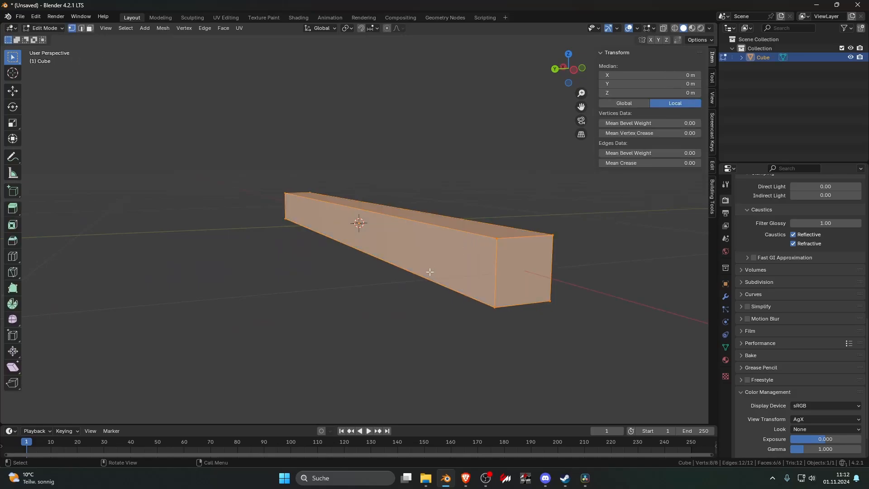
key("alt+a")
key("3")
left_click(433, 256)
key("x")
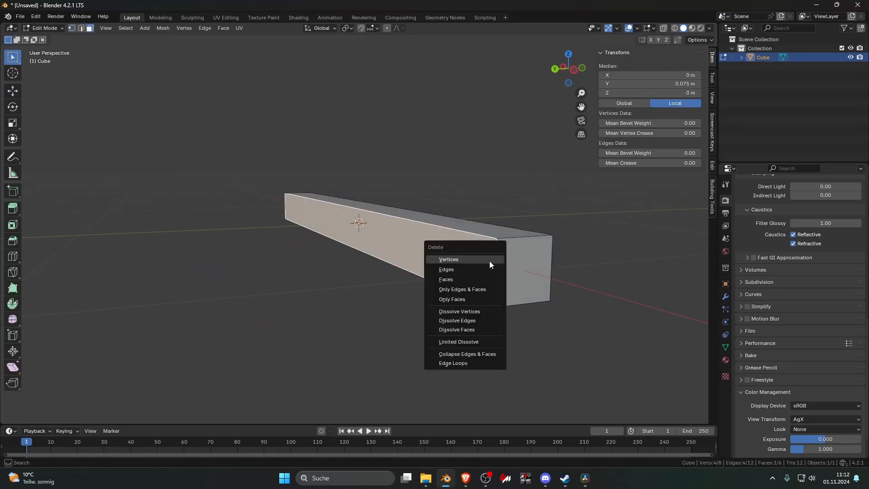
left_click(478, 279)
left_click(511, 273)
key("x")
left_click(511, 273)
- Delete the bar's bottom face and remaining end face, keeping only the top and one long side
left_click(444, 275)
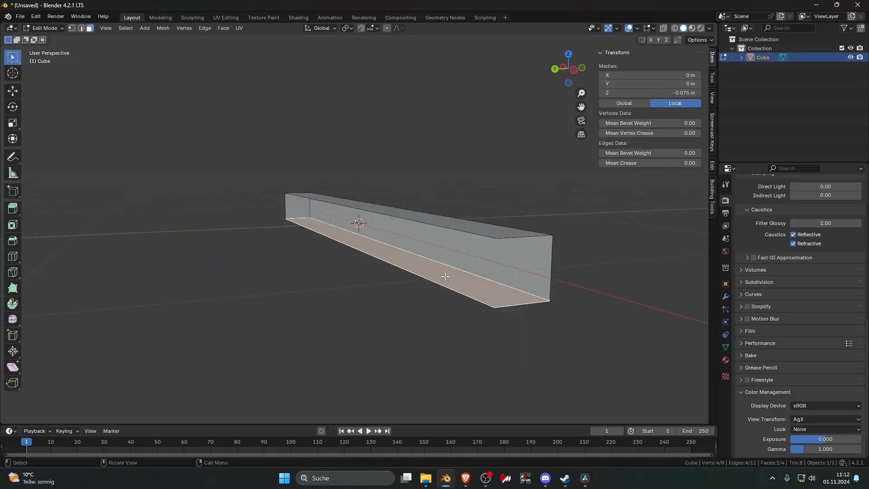
key("x")
left_click(444, 275)
middle_click_drag(310, 274, 408, 277)
key("x")
key("f")
- Bevel the long edge between the top and side faces into a small multi-segment rounding
middle_click_drag(295, 248, 458, 265)
scroll(435, 277, "up", 1)
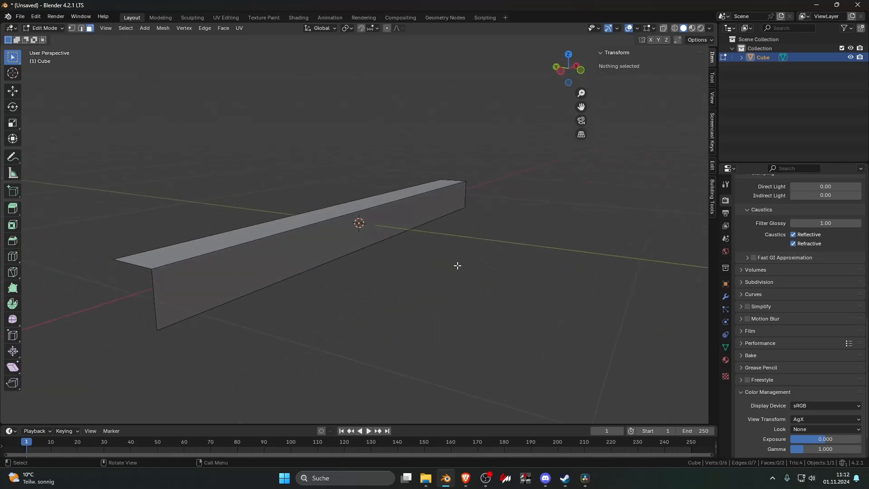
key("2")
left_click(348, 248)
key("Tab")
left_click(365, 266)
left_click(345, 249)
key("Tab")
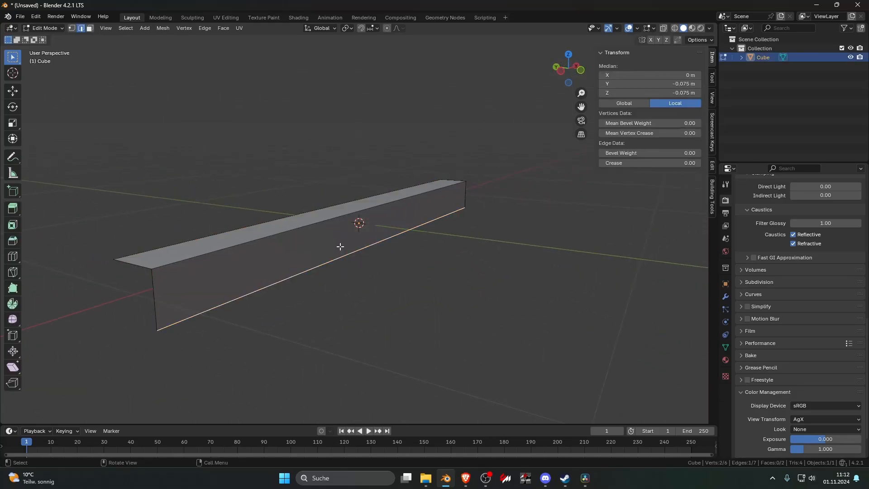
left_click(333, 219)
scroll(406, 247, "up", 3)
middle_click_drag(348, 243, 438, 241, "shift")
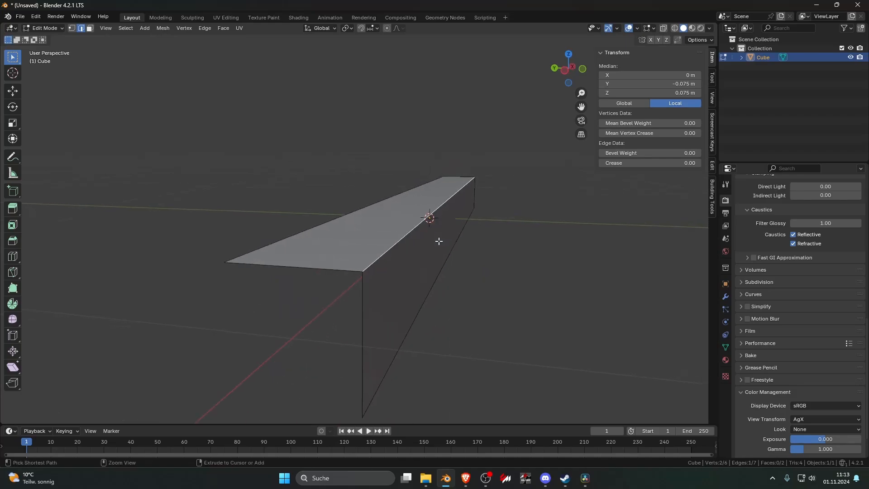
key("ctrl+b")
scroll(625, 321, "up", 1)
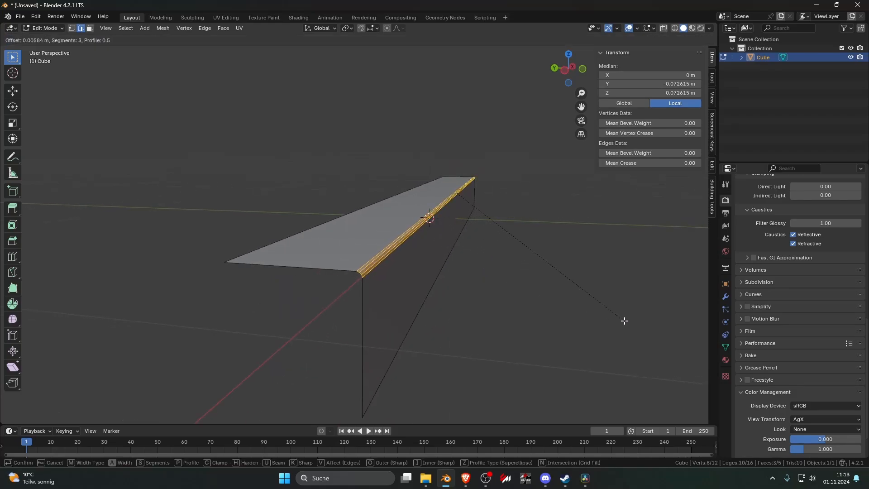
scroll(98, 333, "up", 1)
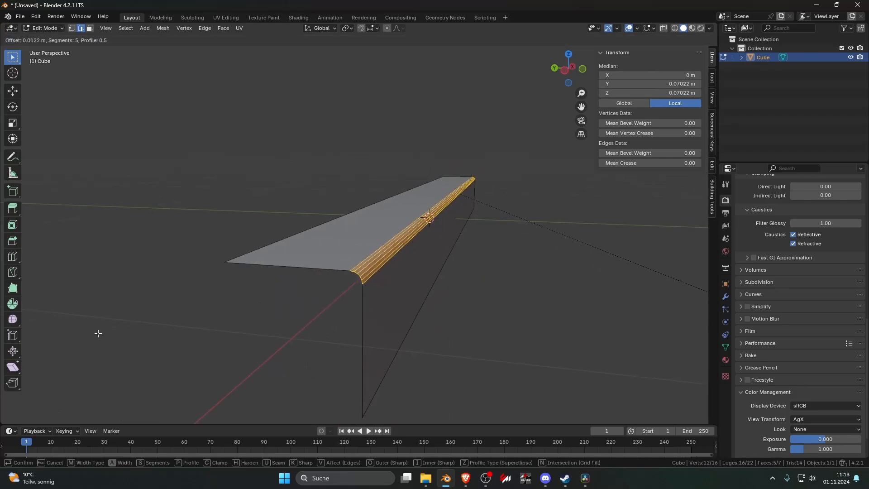
left_click(145, 334)
- Apply smooth shading to the beveled curbstone in Object Mode
key("Tab")
right_click(391, 303)
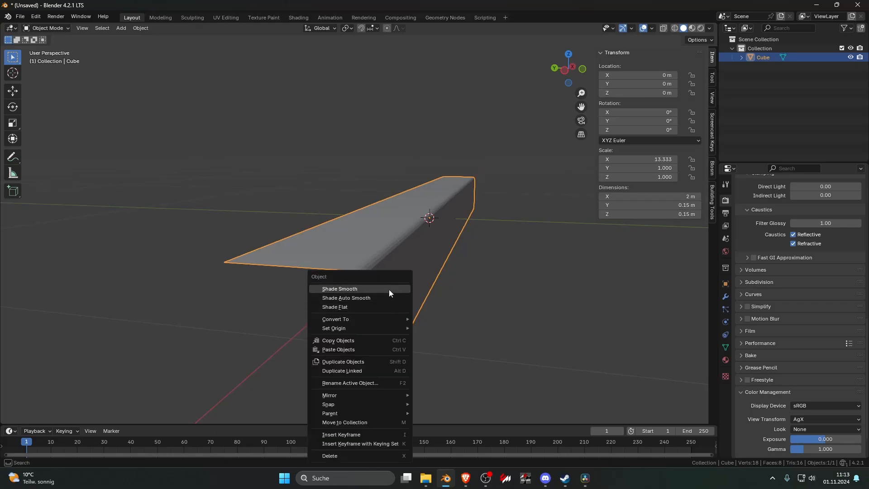
left_click(389, 289)
- Add 11 evenly spaced crosswise loop cuts along the bar, without sliding them
middle_click_drag(388, 291, 330, 304)
scroll(330, 304, "down", 2)
key("Tab")
key("ctrl+r")
scroll(327, 255, "up", 2)
scroll(327, 255, "up", 10)
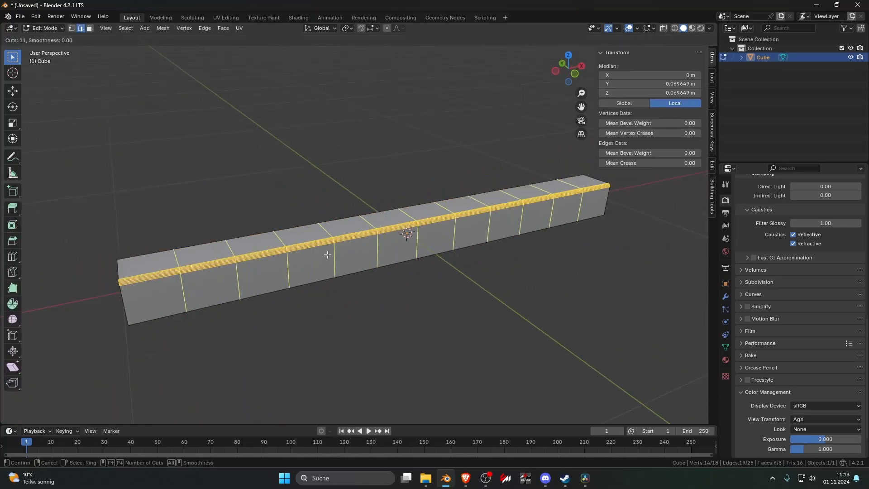
left_click(325, 254)
right_click(326, 253)
- Examine the subdivided bar's mesh and bevel shading from several angles in Edit and Object Mode
key("Tab")
left_click(365, 303)
left_click(354, 270)
key("Tab")
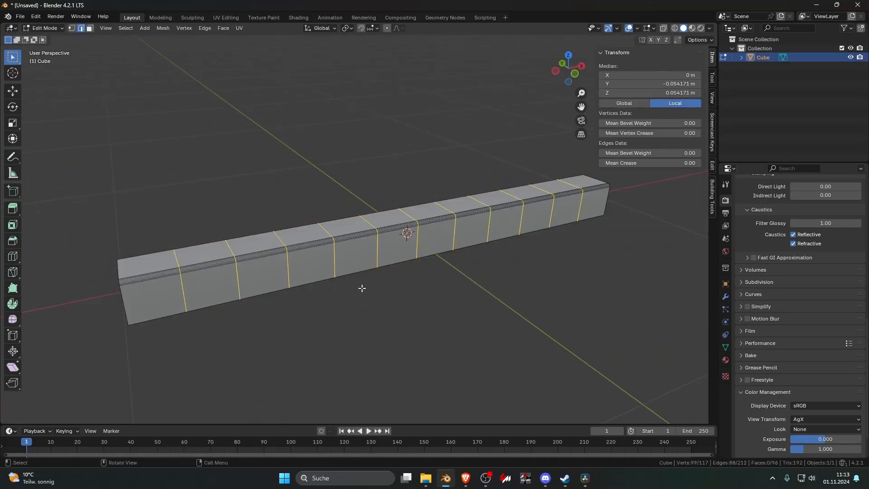
middle_click_drag(360, 287, 401, 291)
scroll(401, 291, "up", 3)
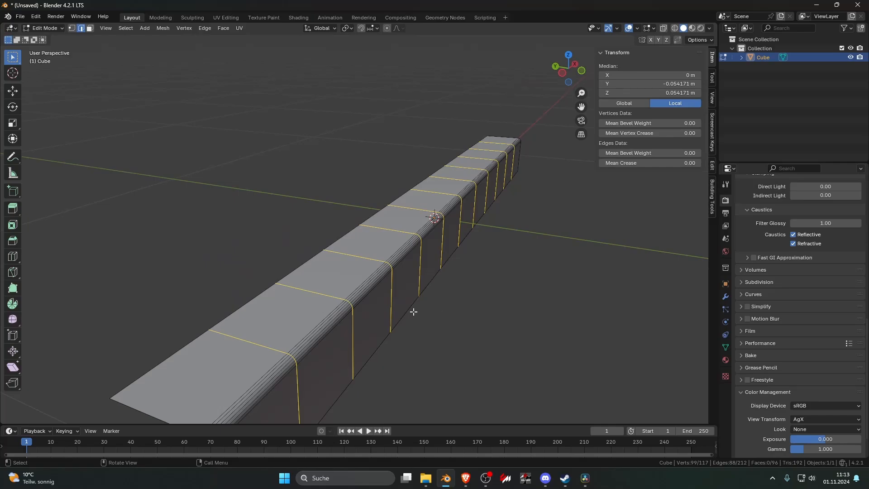
scroll(452, 323, "down", 2)
mouse_move(438, 326)
middle_mouse_down()
mouse_move(453, 323)
mouse_move(426, 330)
middle_mouse_up()
key("Tab")
scroll(425, 330, "up", 3)
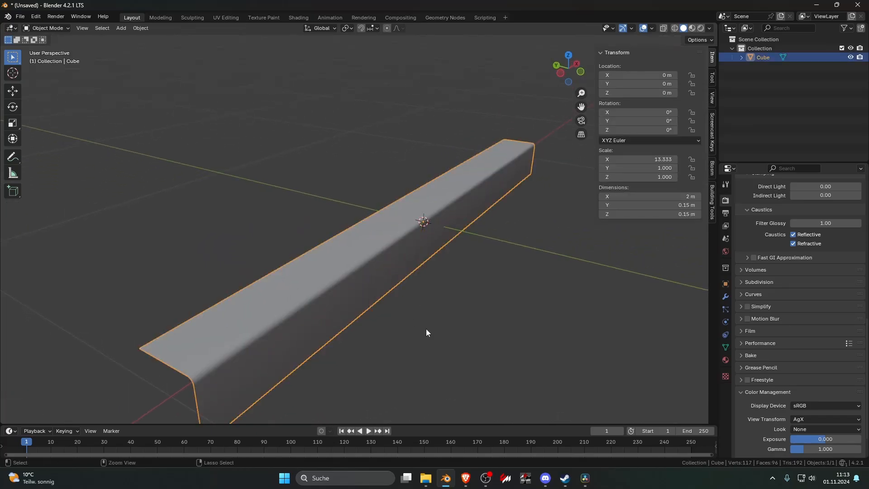
key("Tab")
key("Tab")
scroll(368, 286, "up", 1)
key("Tab")
key("Tab")
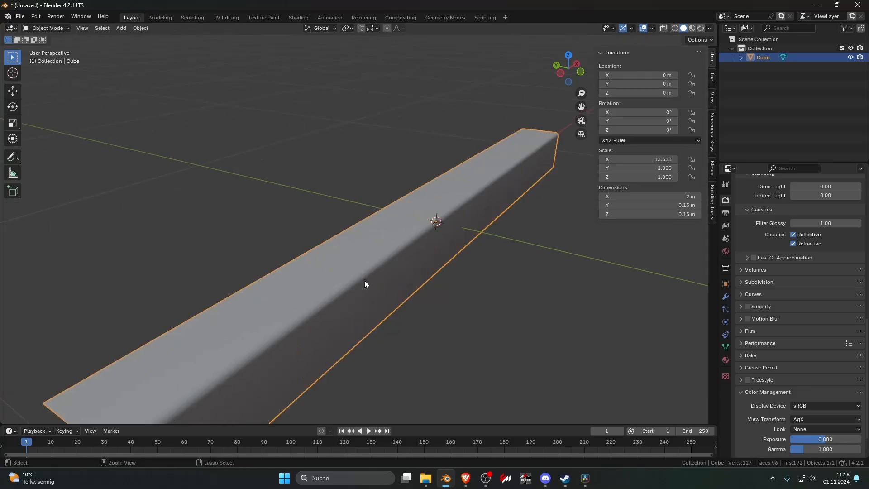
- Replace the crosswise loop cuts with 16 unslid ones along the bar and raise their count further
key("Tab")
key("ctrl+r")
scroll(362, 277, "up", 15)
left_click(359, 274)
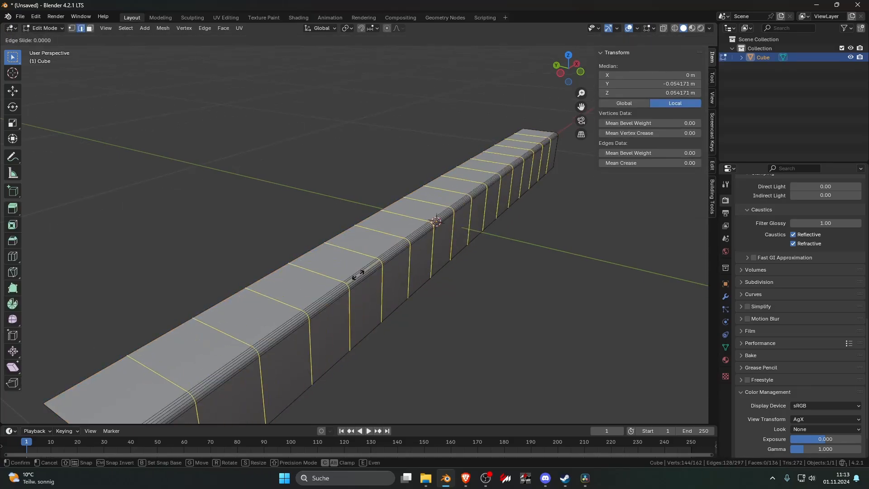
right_click(349, 280)
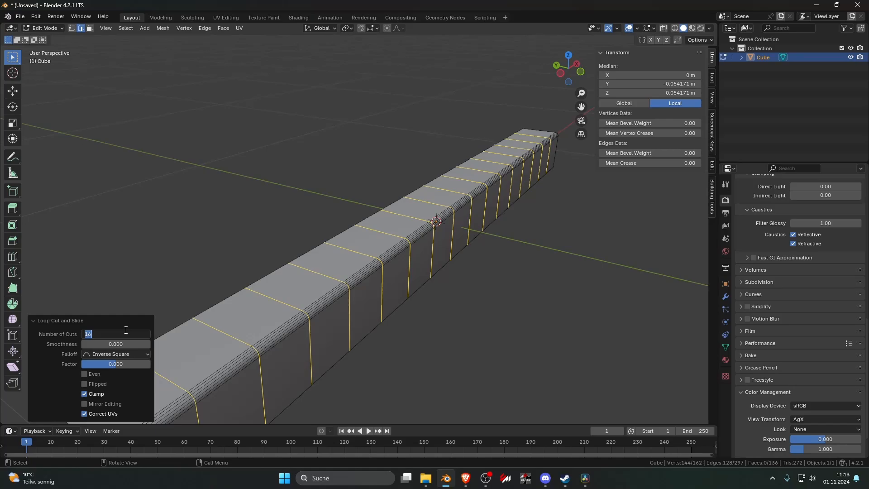
key("Return")
left_click(388, 335)
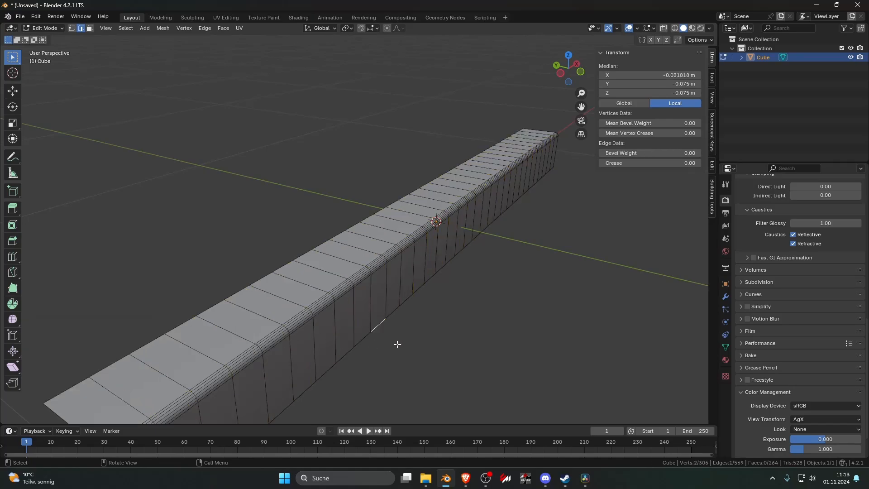
- Add four lengthwise loop cuts to the side face and two to the top face
middle_click_drag(395, 343, 398, 337)
key("ctrl+r")
scroll(250, 336, "up", 1)
scroll(251, 336, "up", 1)
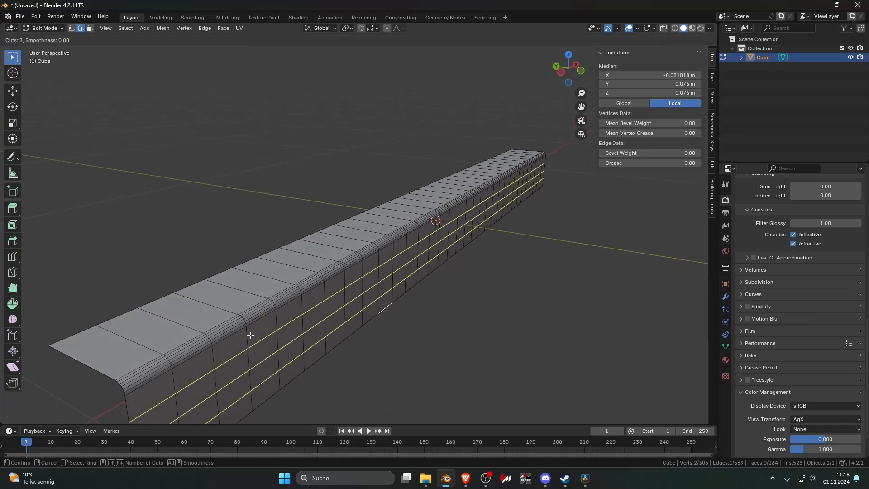
scroll(251, 335, "up", 1)
left_click(250, 336)
right_click(250, 335)
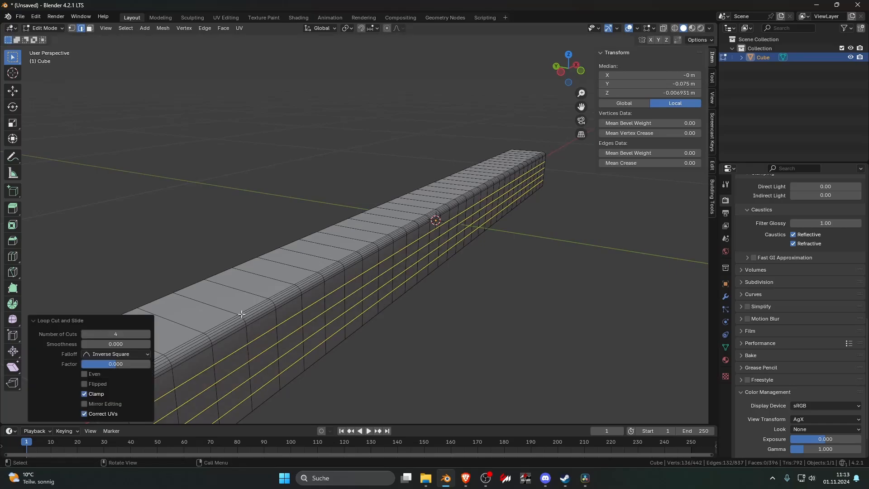
key("ctrl+r")
scroll(225, 299, "up", 1)
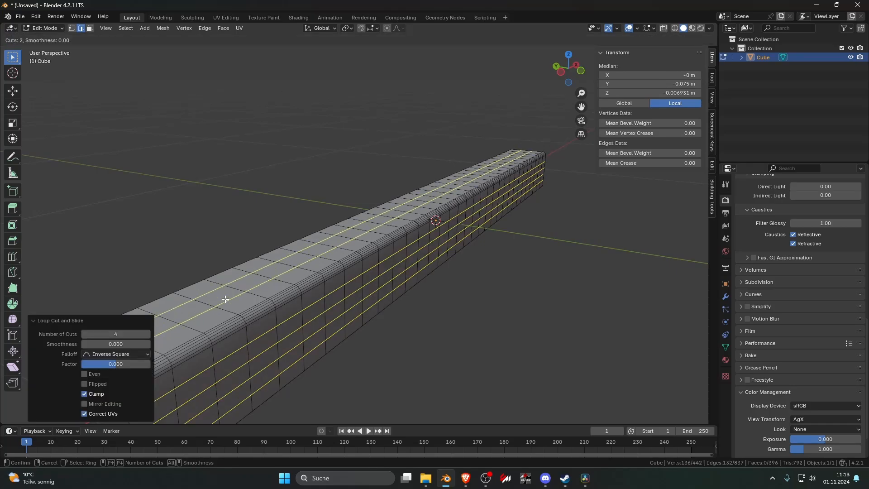
left_click(225, 299)
right_click(225, 300)
middle_click_drag(379, 333, 337, 363)
- Undo the lengthwise and crosswise loop cuts back to the plain beveled bar
key("ctrl+z")
key("ctrl+z")
key("ctrl+z")
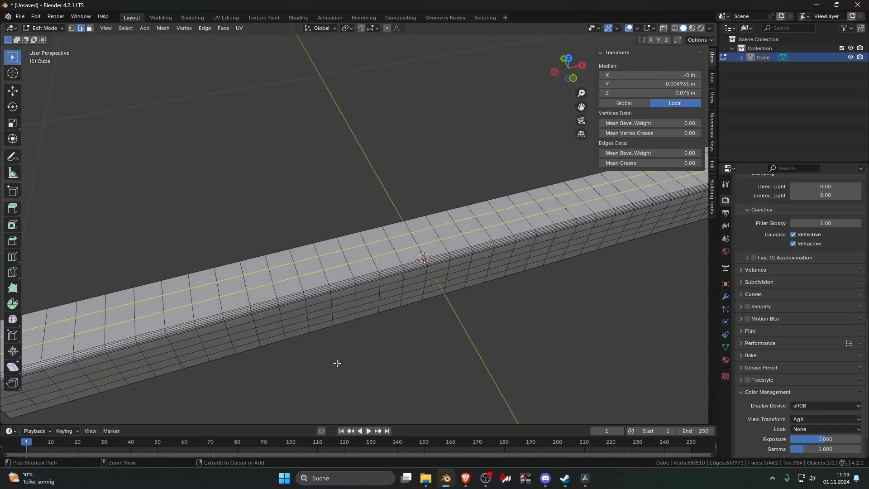
- Add evenly spaced crosswise loop cuts along the bar and adjust their number for a dense subdivision
key("ctrl+r")
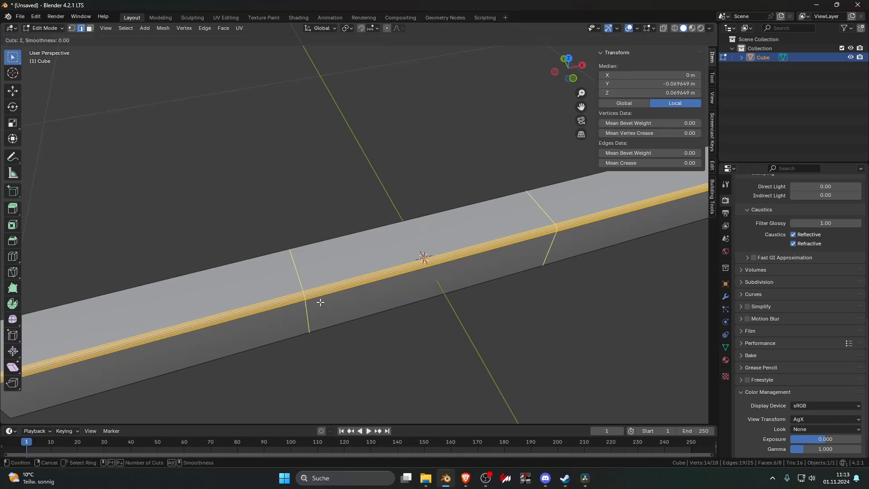
scroll(320, 302, "up", 2)
left_click(320, 302)
right_click(321, 303)
left_click(117, 335)
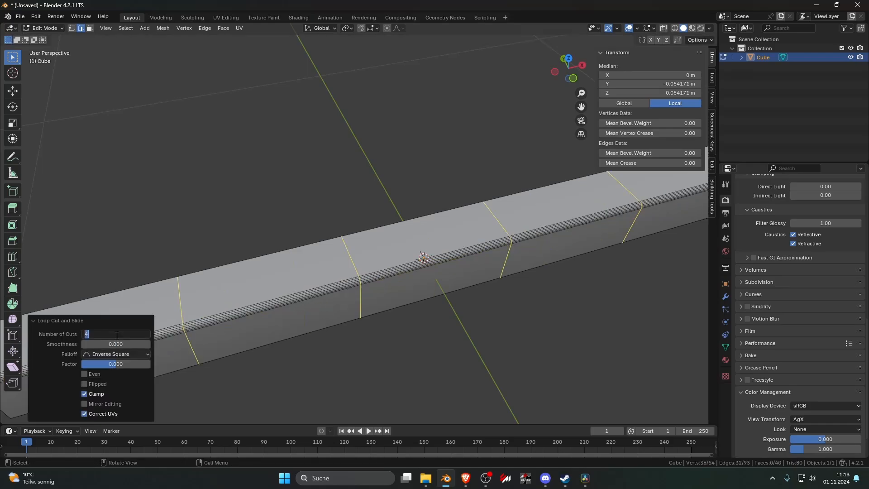
key("Return")
left_click(398, 340)
- Add four centred lengthwise loop cuts to the side face and three to the top face
middle_click_drag(398, 341, 452, 305)
key("ctrl+r")
scroll(346, 260, "up", 4)
scroll(346, 259, "down", 1)
left_click(346, 259)
right_click(346, 259)
key("ctrl+r")
scroll(336, 229, "up", 2)
left_click(335, 229)
right_click(335, 228)
- Apply smooth shading to the densely subdivided bar in Object Mode
key("Tab")
left_click(426, 301)
left_click(406, 292)
right_click(406, 292)
left_click(413, 290)
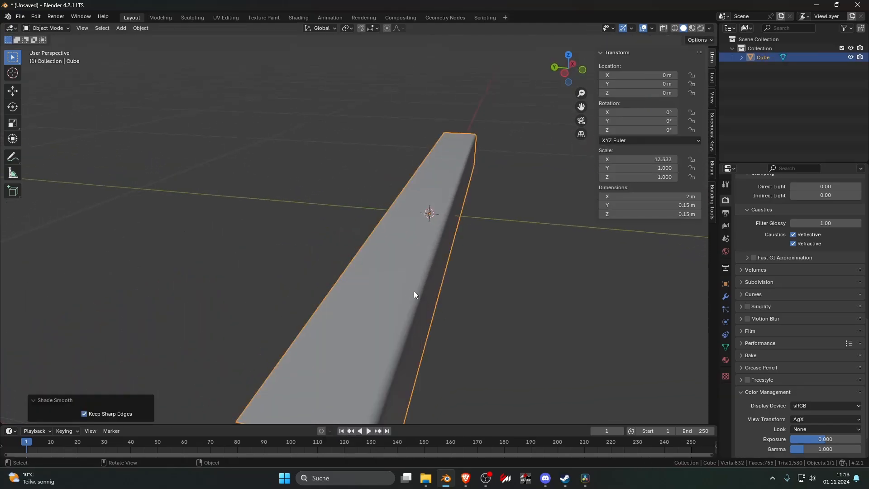
- Check the edge loop at one end of the bar in Edit Mode and reapply smooth shading
key("Tab")
middle_click_drag(454, 302, 457, 292)
left_click(456, 297)
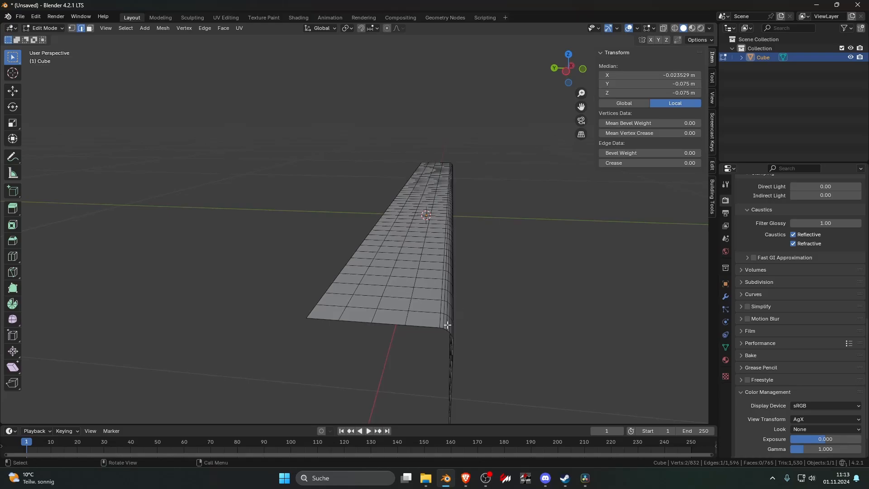
left_click(426, 327, "alt")
middle_click_drag(426, 326, 333, 322)
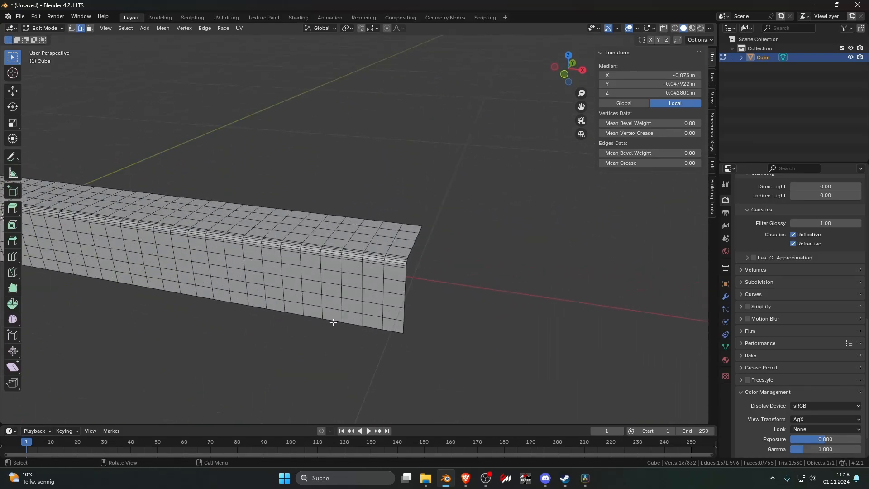
left_click(408, 294)
key("Tab")
right_click(319, 299)
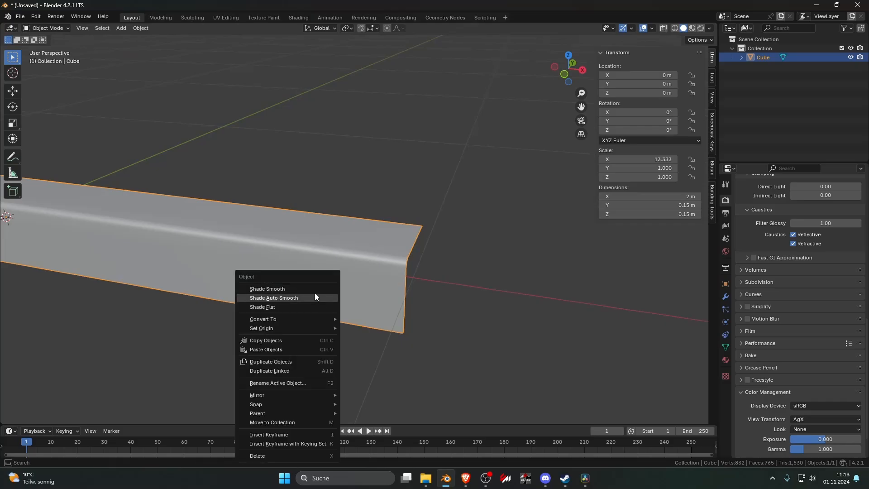
left_click(314, 293)
- Switch the viewport to Material Preview, and enlarge the timeline area and turn it into a Shader Editor
left_click(692, 28)
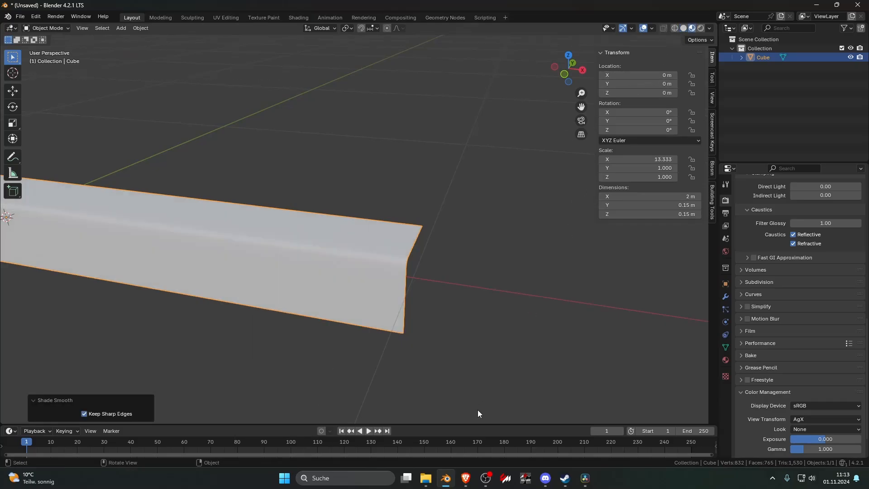
left_click_drag(478, 424, 514, 229)
middle_click_drag(514, 226, 444, 196)
left_click(16, 238)
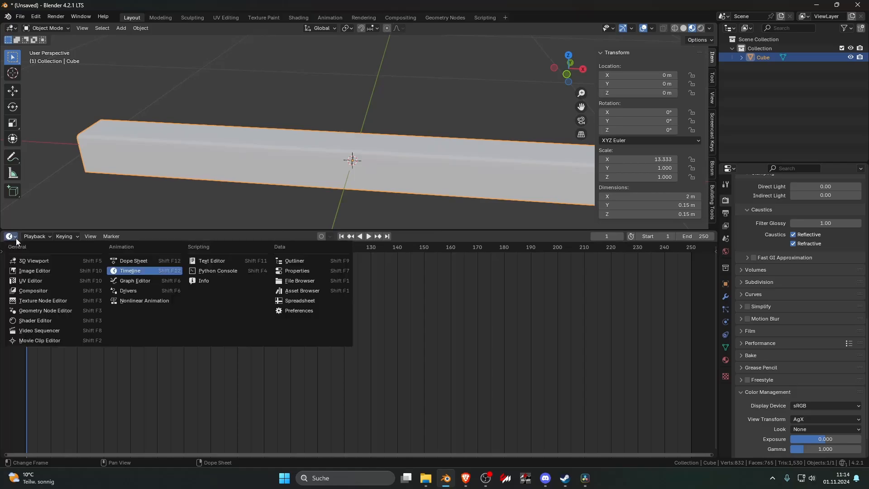
key("s")
- Extrude the open edge loop at the bar's end outward about 6 mm along X
scroll(415, 161, "down", 5)
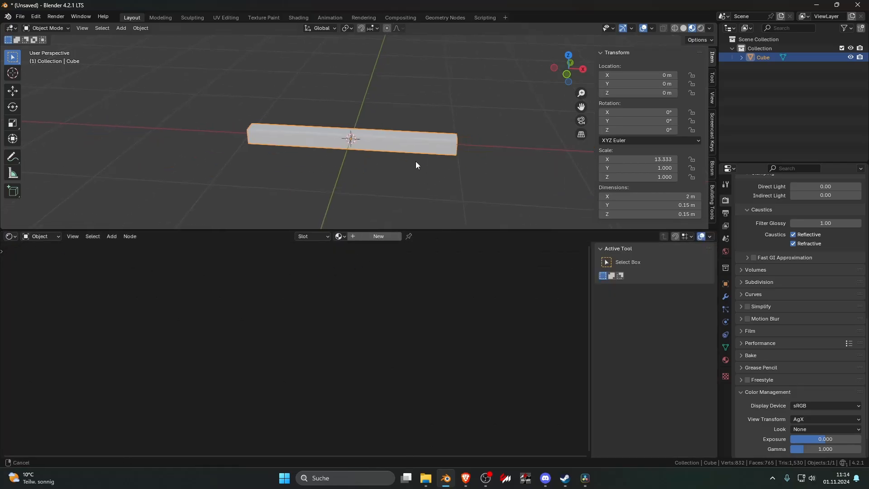
middle_click_drag(415, 162, 322, 168, "shift")
scroll(321, 169, "up", 2)
key("Tab")
left_click(356, 169)
left_click(356, 169, "alt")
scroll(369, 181, "up", 3)
scroll(369, 141, "up", 5)
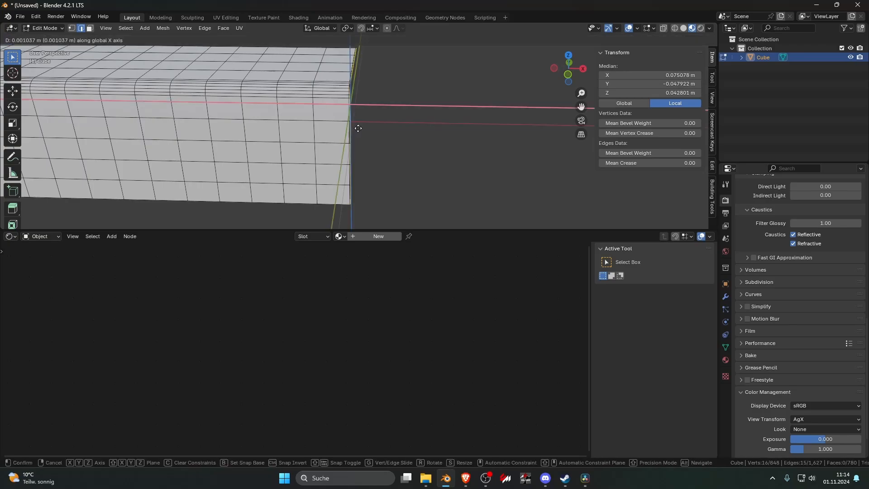
left_click(379, 128)
key("s")
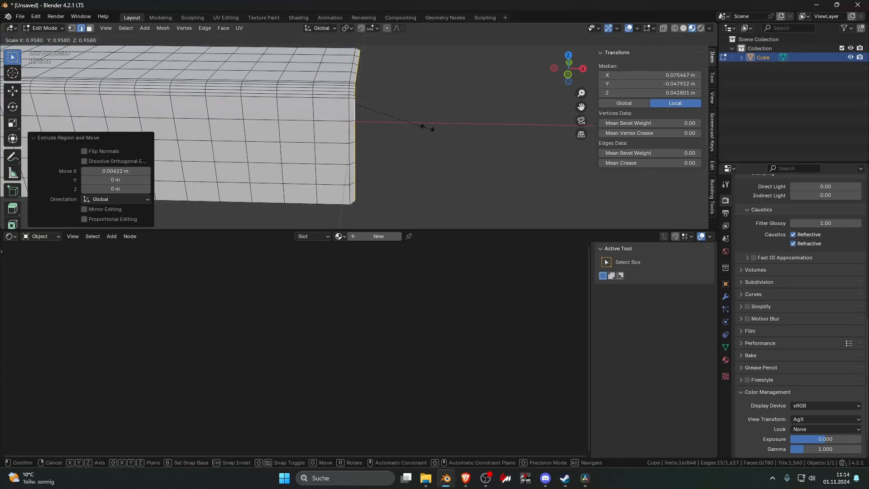
right_click(424, 125)
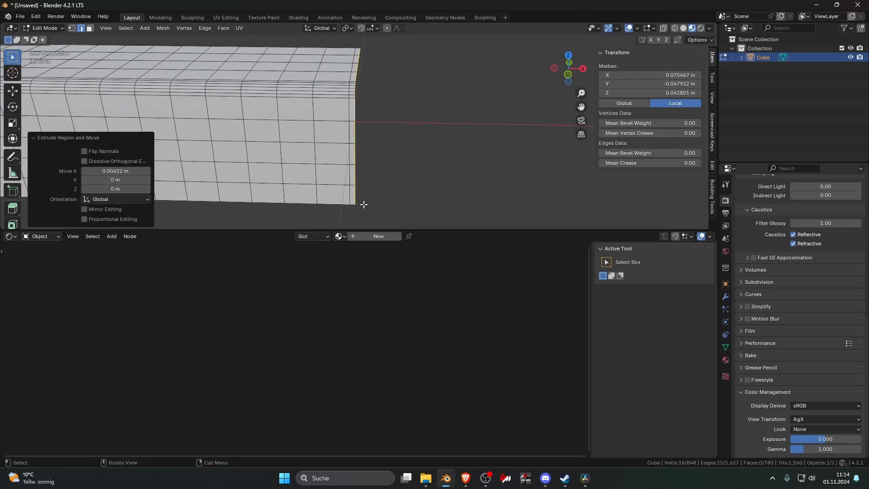
- Switch to vertex selection and set the transform pivot point to Active Element
key("1")
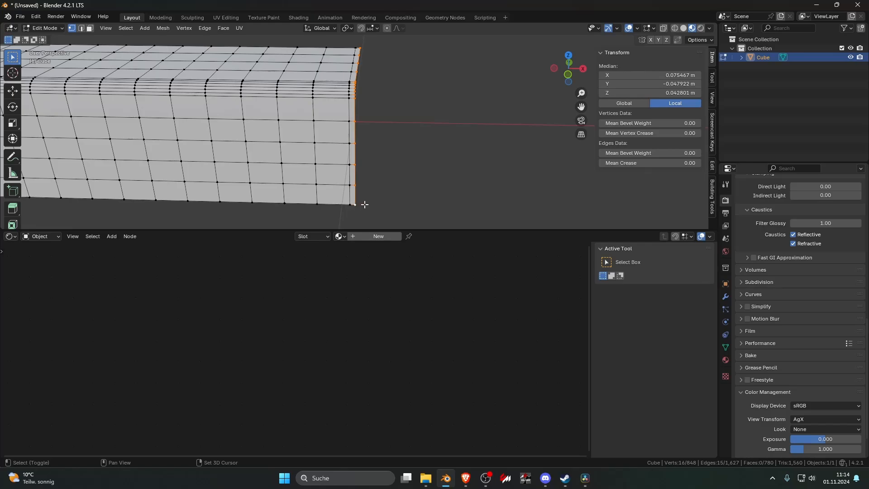
key("period")
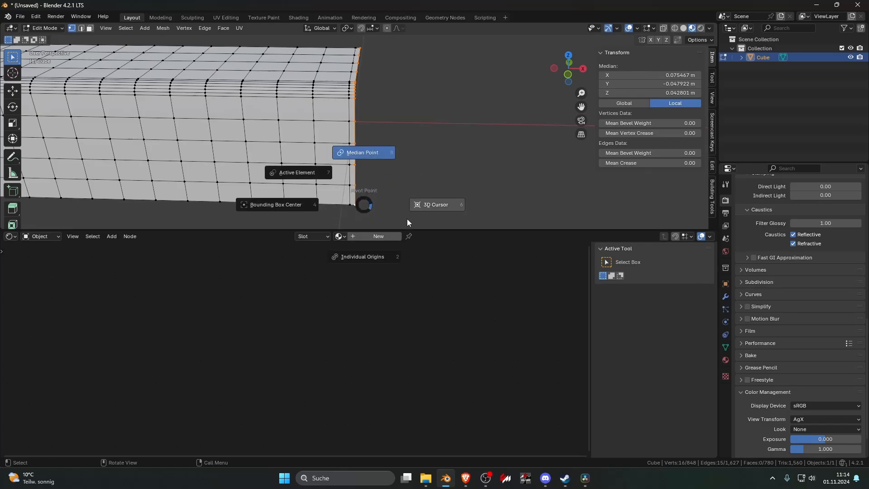
left_click(286, 208)
- Turn on the Screencast Keys overlay for the 3D viewport
left_click(712, 131)
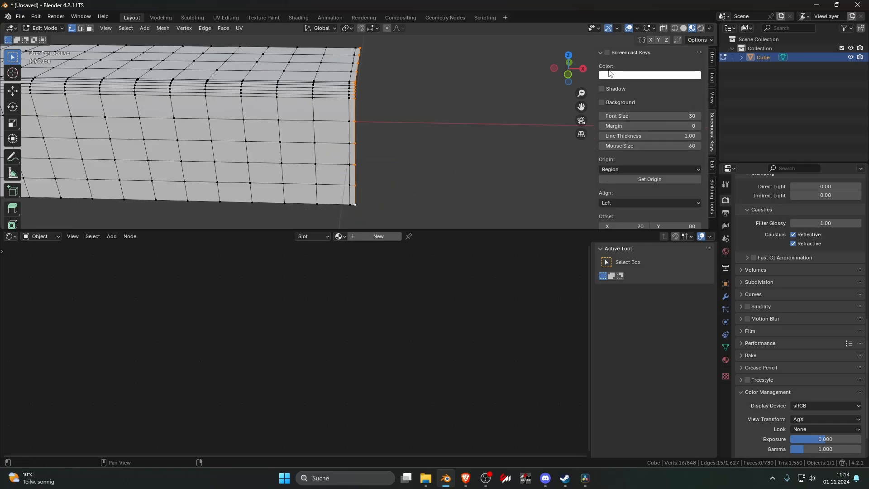
key("Escape")
left_click(440, 128)
- Delete the vertices of the newly extruded loop at the bar's end
left_click(356, 126)
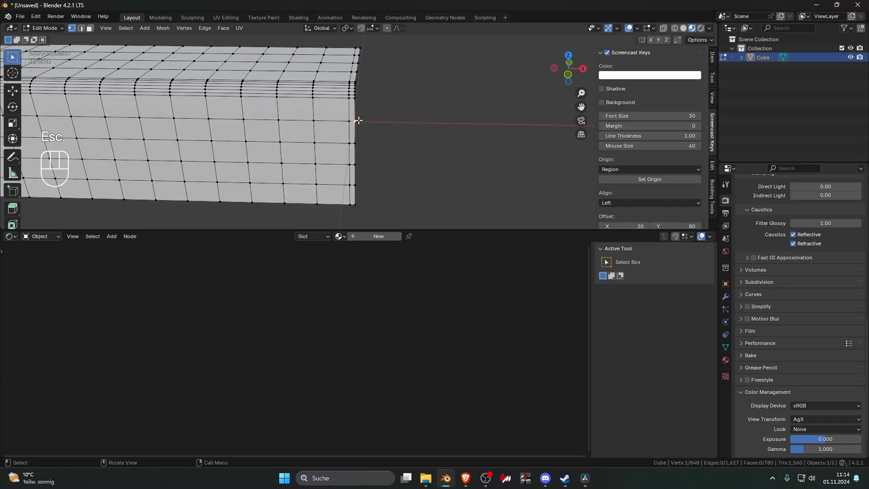
left_click(356, 119, "alt")
key("Delete")
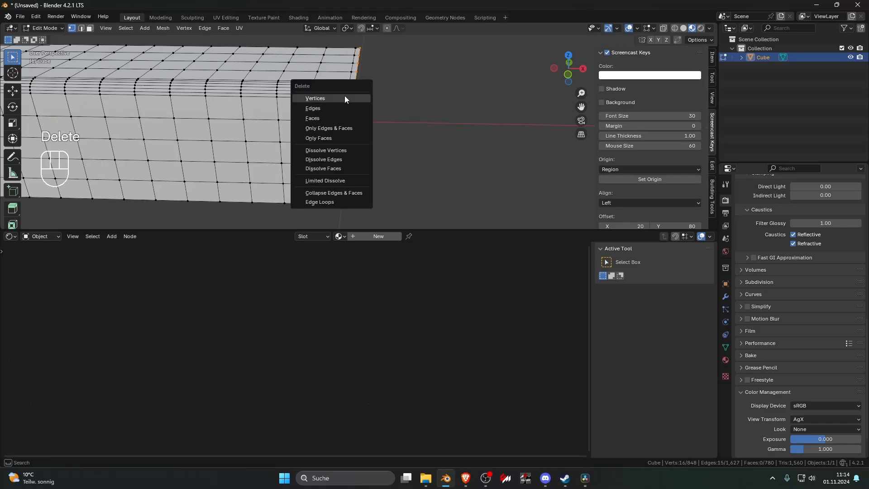
left_click(344, 96)
- Hide the viewport sidebar and extrude the bar's end edge loop outward about 6.8 mm along X
key("n")
left_click(353, 107, "alt")
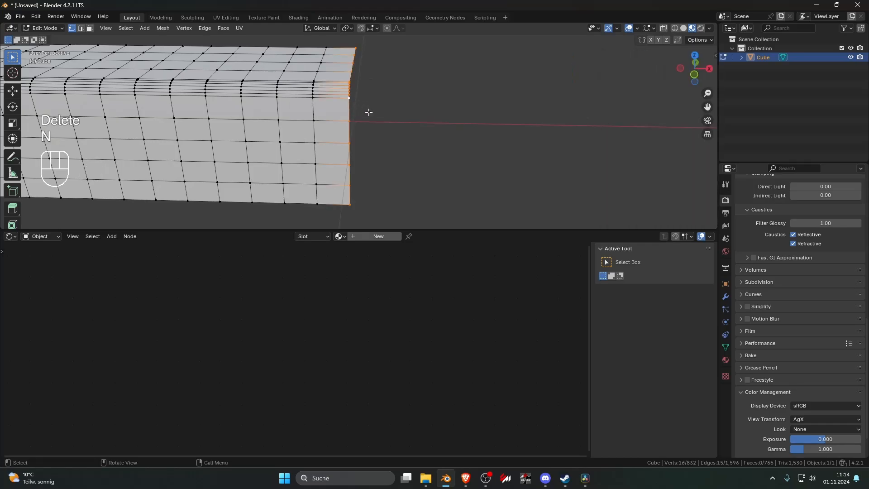
key("e")
left_click(402, 113)
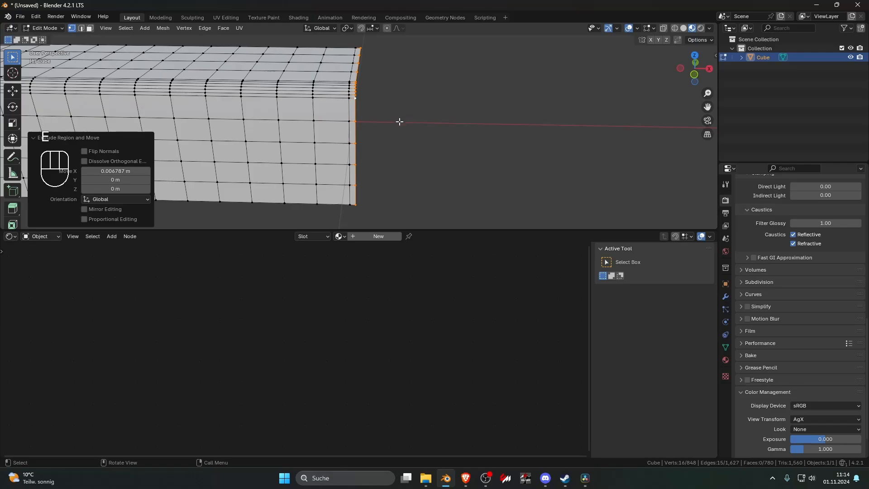
- Scale the extruded end loop down slightly along Z, using its bottom corner vertex as the pivot
left_click(358, 203, "shift")
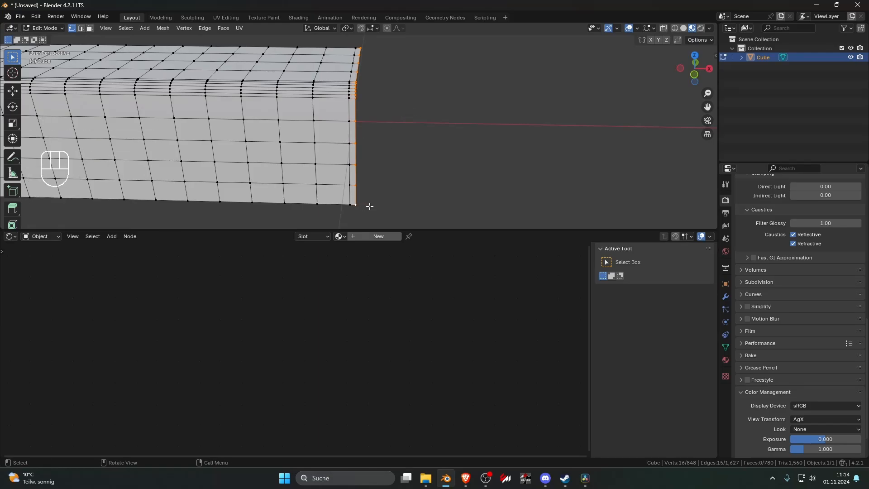
key("shift+s")
key("Escape")
middle_click_drag(369, 201, 383, 182)
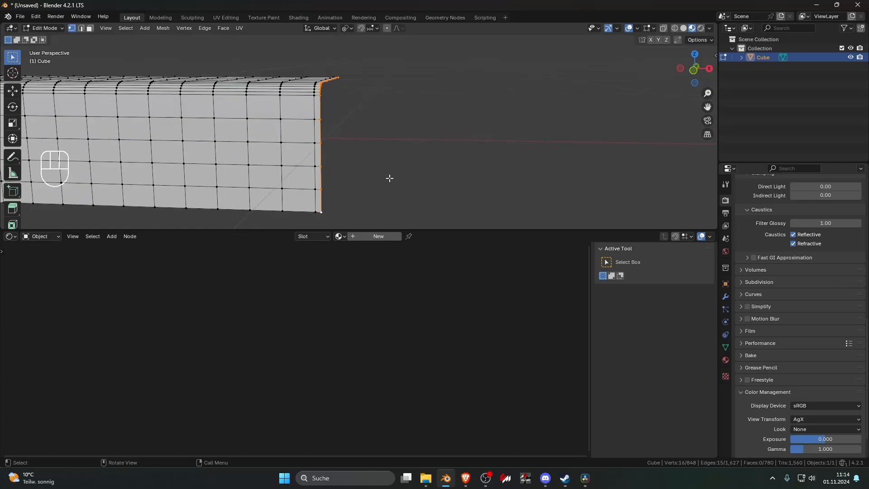
key("s")
key("z")
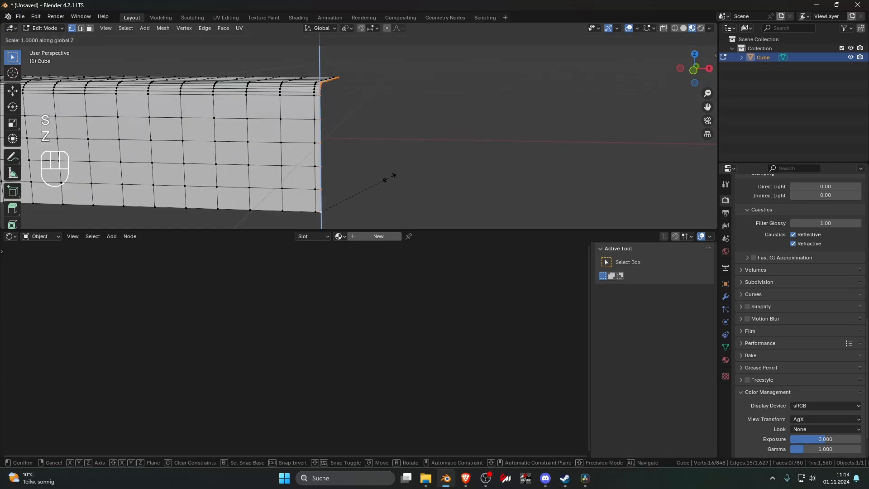
left_click(382, 176)
- Scale the extruded end loop down slightly along Y, using the top face's rear corner vertex as the pivot
middle_click_drag(379, 175, 339, 169)
left_click(308, 100, "shift")
left_click(307, 99, "shift")
key("s")
key("y")
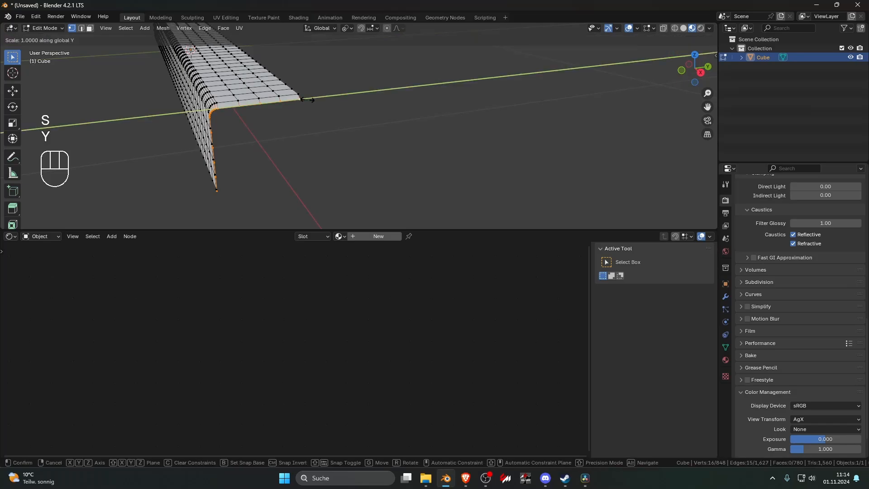
key("Escape")
key("s")
key("y")
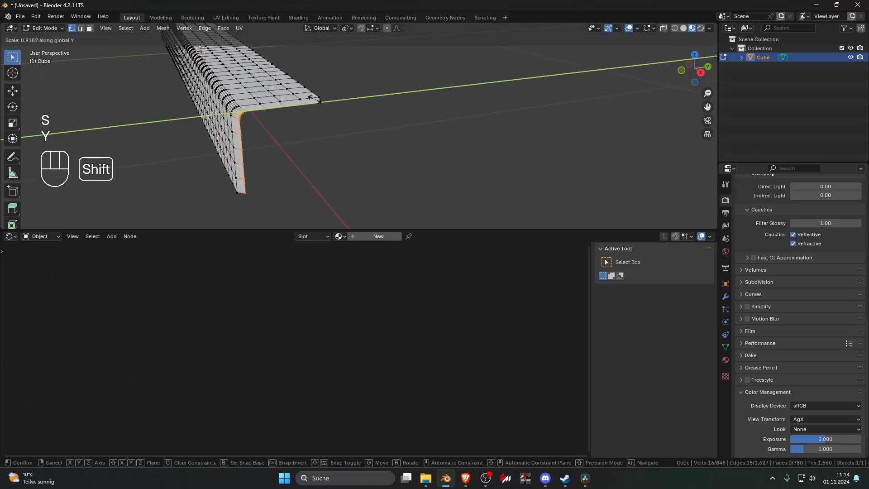
left_click(314, 99)
left_click(327, 119)
middle_click_drag(329, 123, 392, 118)
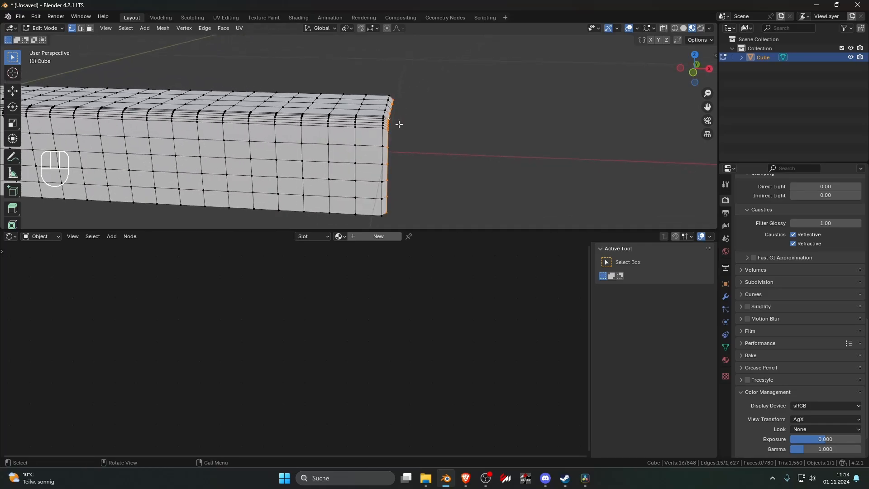
- In top view, add one centred loop cut across the middle of the bar
scroll(397, 126, "down", 3)
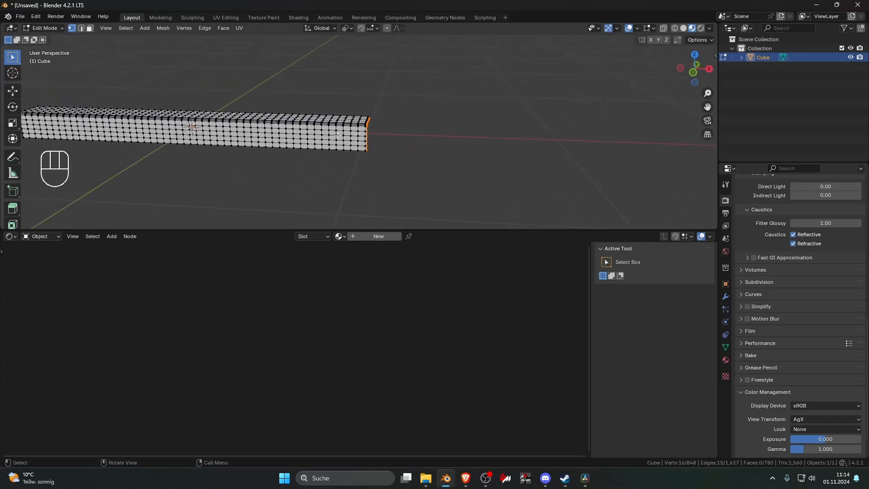
key("KP_7")
scroll(325, 132, "up", 2)
scroll(326, 132, "up", 4)
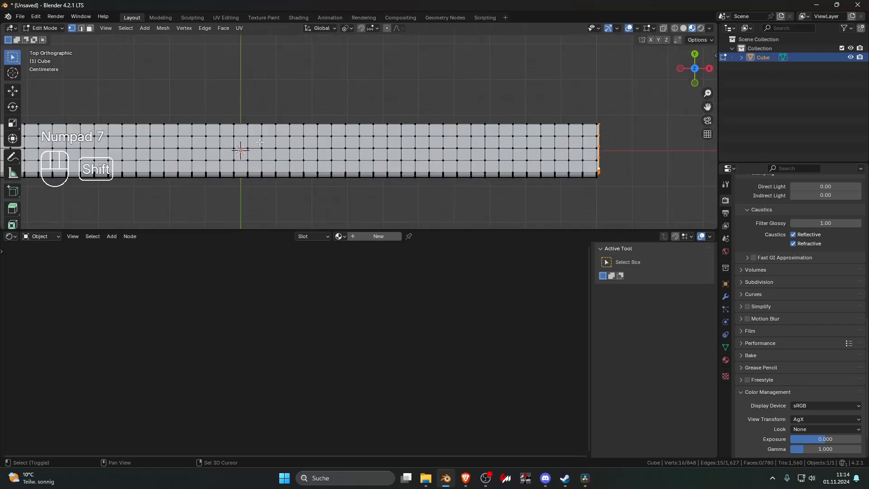
scroll(325, 132, "down", 2)
key("ctrl+r")
left_click(318, 119)
key("Escape")
scroll(303, 119, "down", 2)
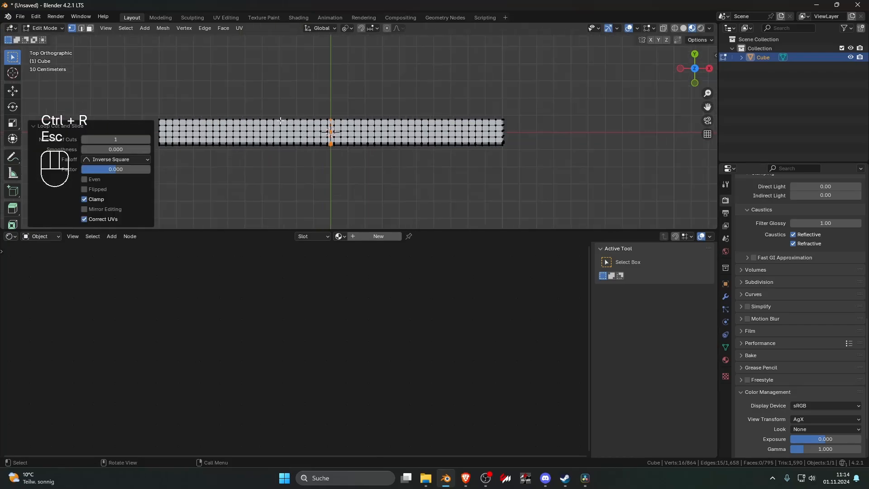
- Delete all vertices of the bar's negative-X half, enabling X-ray to select through the mesh
middle_click_drag(262, 120, 313, 121, "shift")
left_click_drag(195, 96, 377, 174)
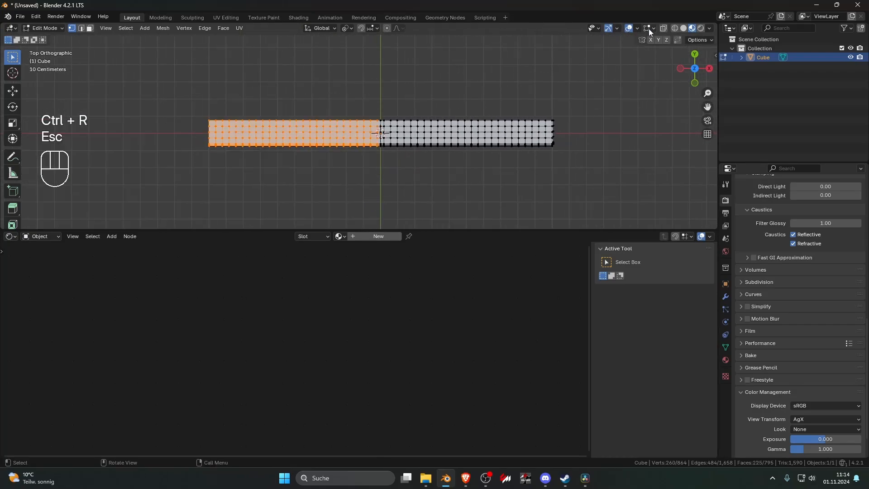
scroll(416, 105, "up", 4)
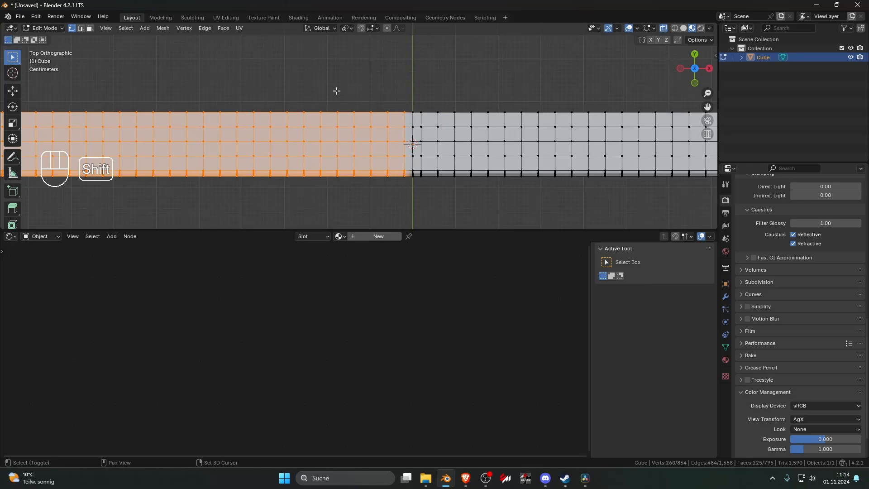
scroll(336, 90, "down", 4)
left_click_drag(118, 99, 389, 203)
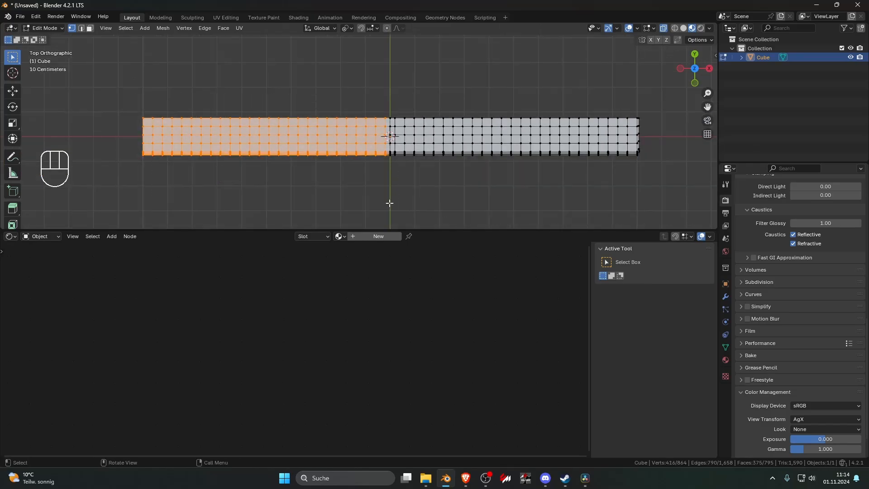
key("Delete")
left_click(389, 202)
middle_click_drag(389, 203, 402, 172)
- Add a Mirror modifier on the X axis to the half bar in Object Mode and apply it
key("Tab")
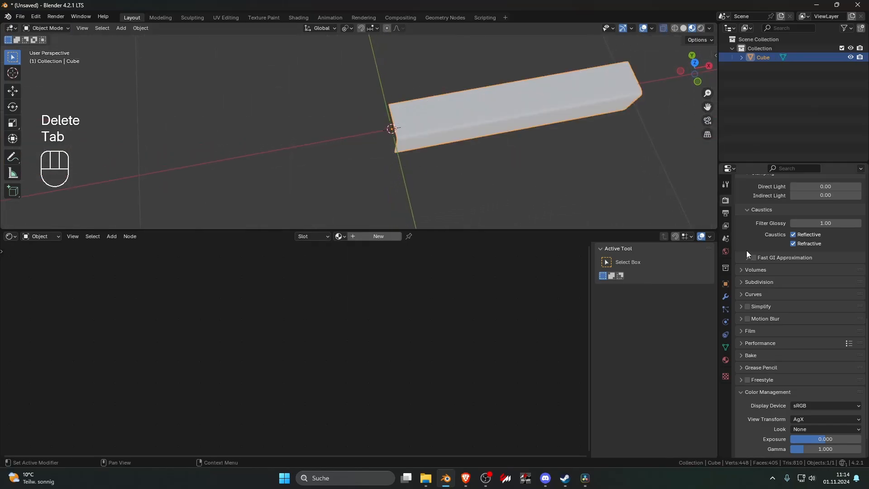
left_click(726, 296)
left_click(760, 194)
type("mi")
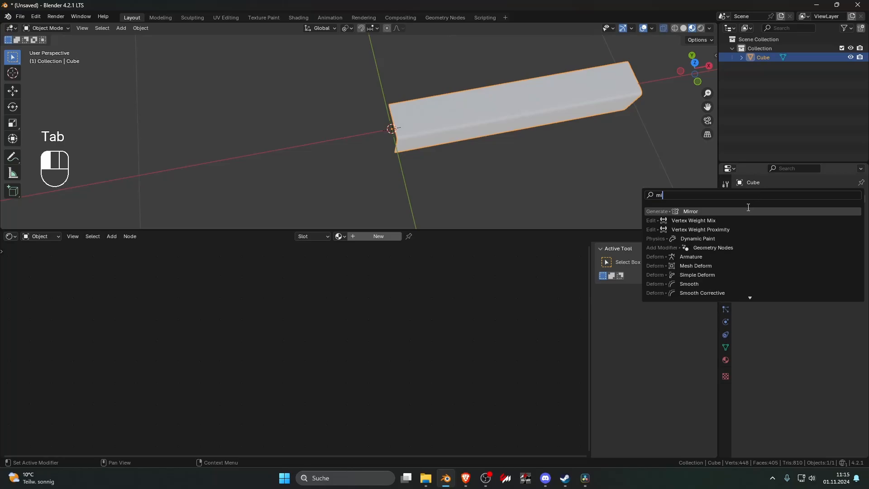
key("Return")
scroll(577, 175, "up", 4)
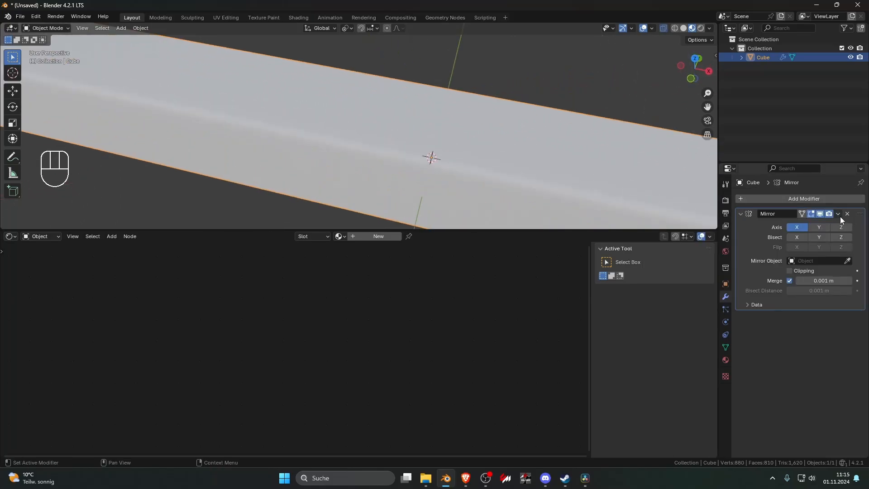
left_click(840, 217)
left_click(832, 221)
- Dissolve the extra edge loop at the bar's centre, return to Object Mode and deselect the bar
key("Tab")
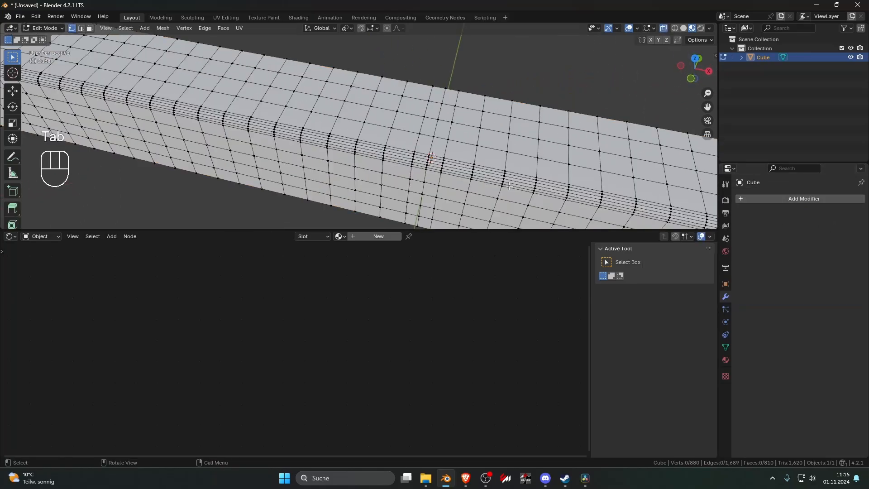
left_click(433, 150, "alt")
key("Delete")
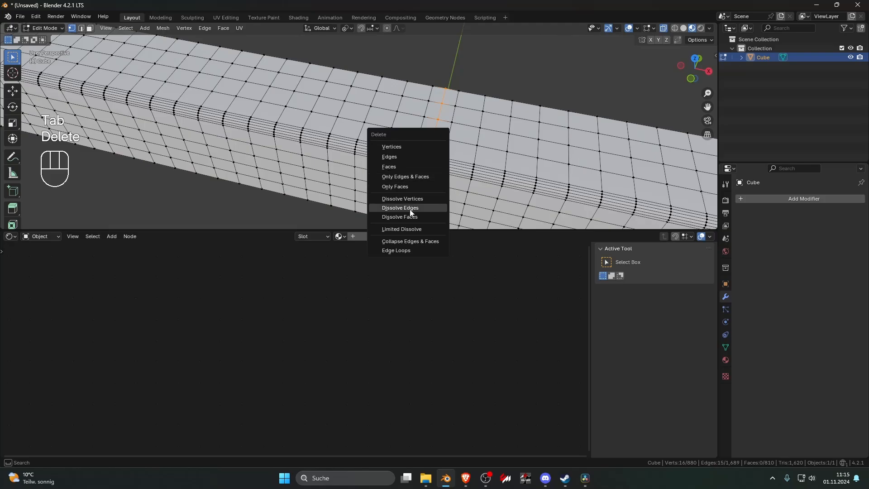
left_click(411, 211)
scroll(400, 196, "down", 4)
middle_click_drag(400, 196, 281, 136, "shift")
key("Tab")
left_click(405, 167)
- Add an Array modifier with a count of 2 to the bar
middle_click_drag(406, 167, 381, 98)
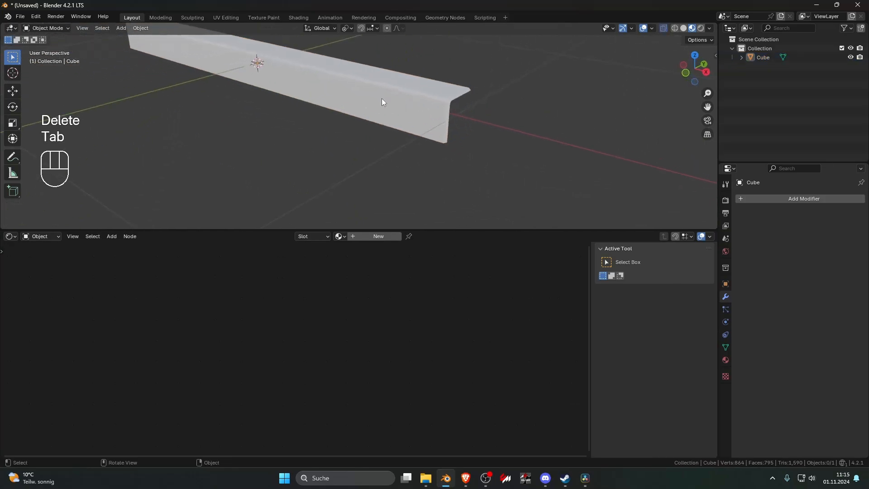
left_click(786, 199)
left_click(788, 199)
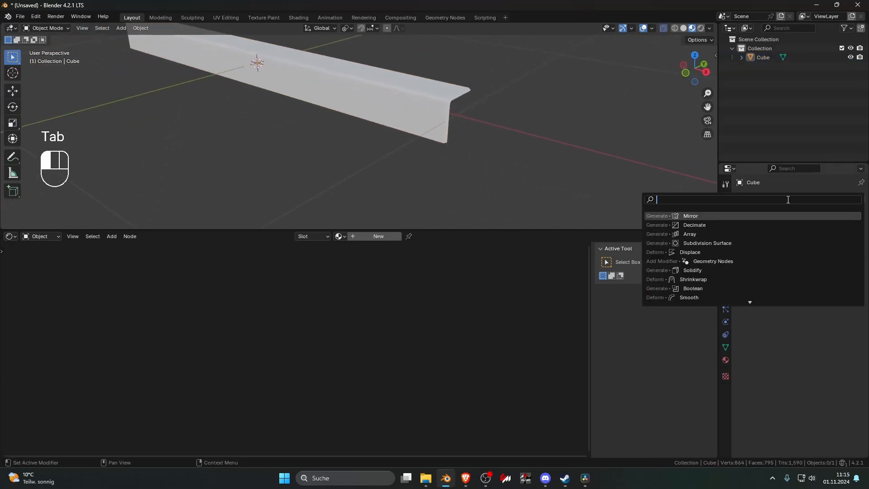
type("ar")
left_click(767, 215)
- Inspect the joint between the two array copies and apply smooth shading to the bar
middle_click_drag(547, 182, 580, 181)
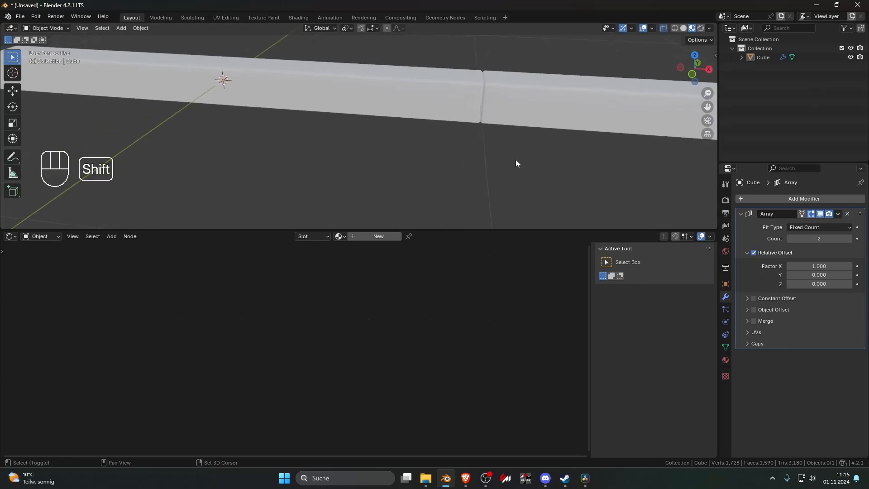
scroll(515, 159, "up", 3)
middle_click_drag(508, 156, 419, 167, "shift")
left_click(433, 151)
right_click(433, 151)
left_click(435, 150)
- Enable Merge on the Array modifier and set its merge distance to 0.0001 m
left_click(754, 321)
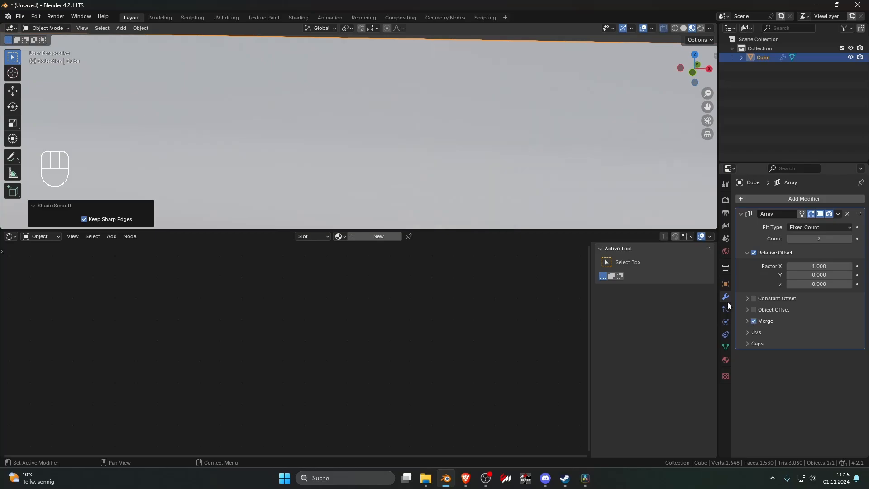
left_click(760, 321)
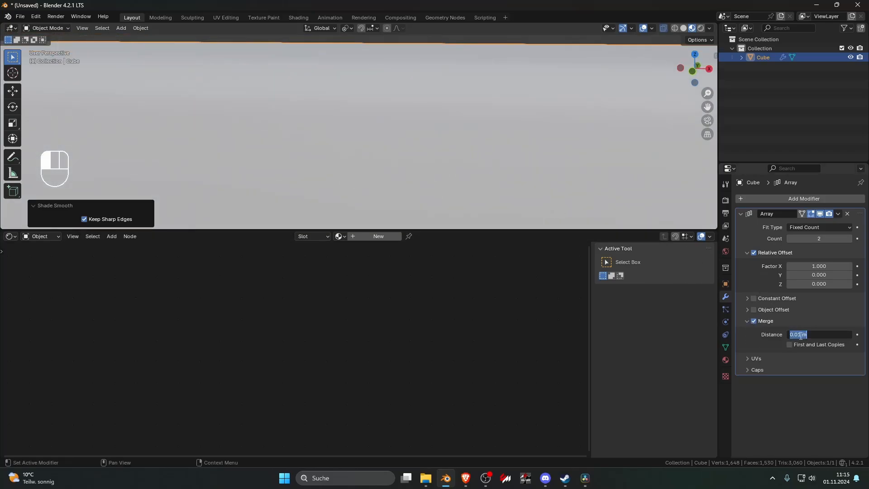
key("Return")
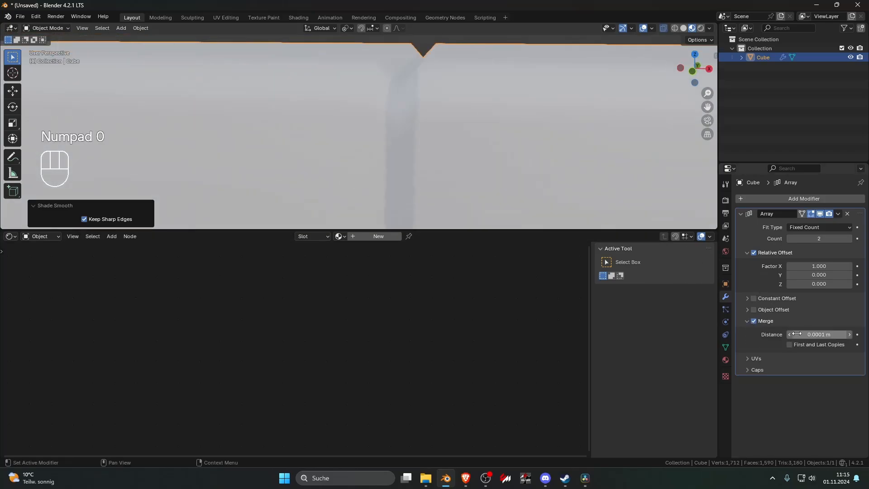
- Reapply Shade Smooth to the arrayed bar with merged copies
scroll(526, 151, "down", 3)
middle_click_drag(526, 150, 610, 89)
left_click(509, 164)
right_click(508, 164)
left_click(508, 164)
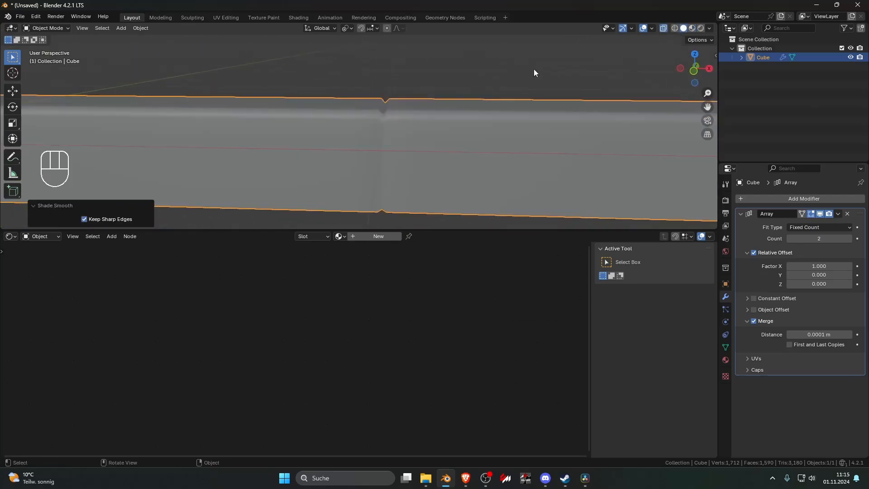
- Examine the mesh topology at the joint between the two curbstone array copies
left_click(542, 74)
middle_click_drag(542, 74, 510, 97)
key("Tab")
scroll(465, 103, "up", 2)
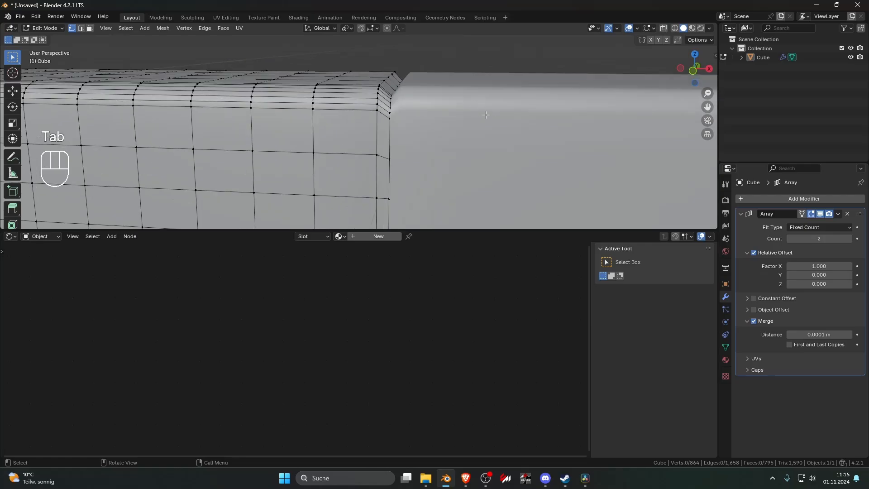
scroll(513, 129, "down", 6)
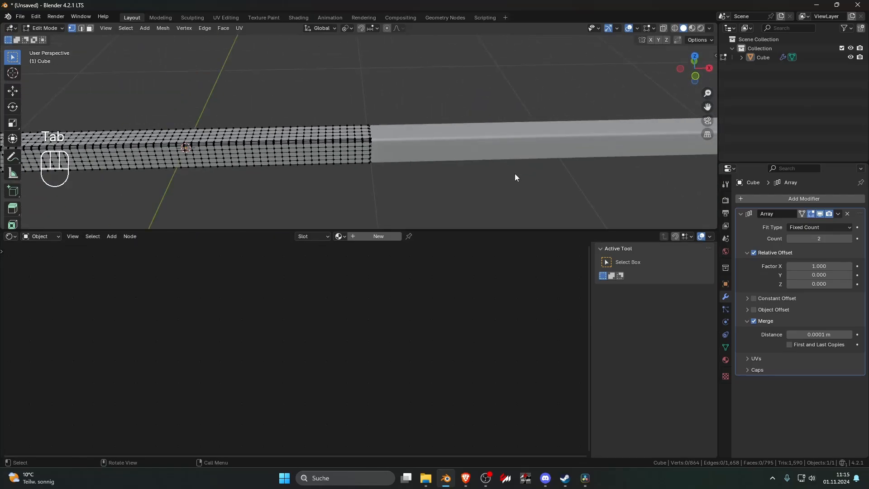
key("Tab")
mouse_move(514, 173)
middle_mouse_down("shift")
mouse_move(462, 154)
mouse_move(560, 143)
middle_mouse_up("shift")
- Display the viewport in Material Preview and create a new material named concrete_curbstone for the curbstone
left_click(692, 29)
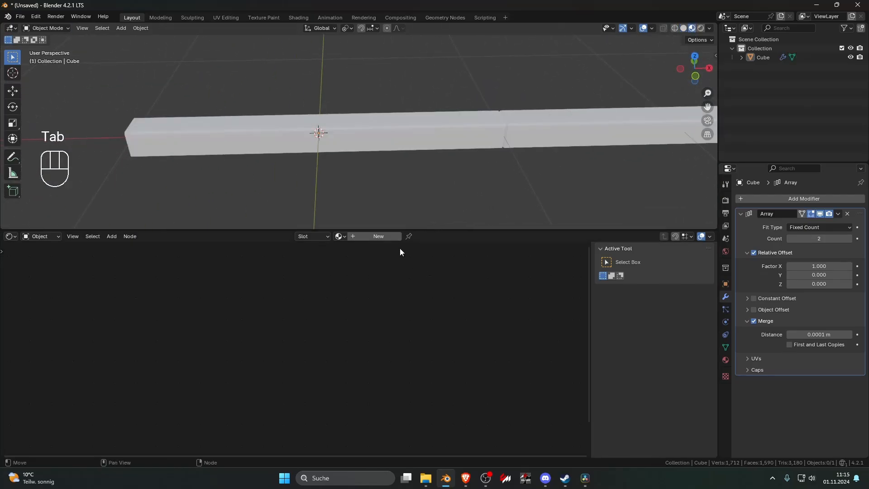
left_click(373, 236)
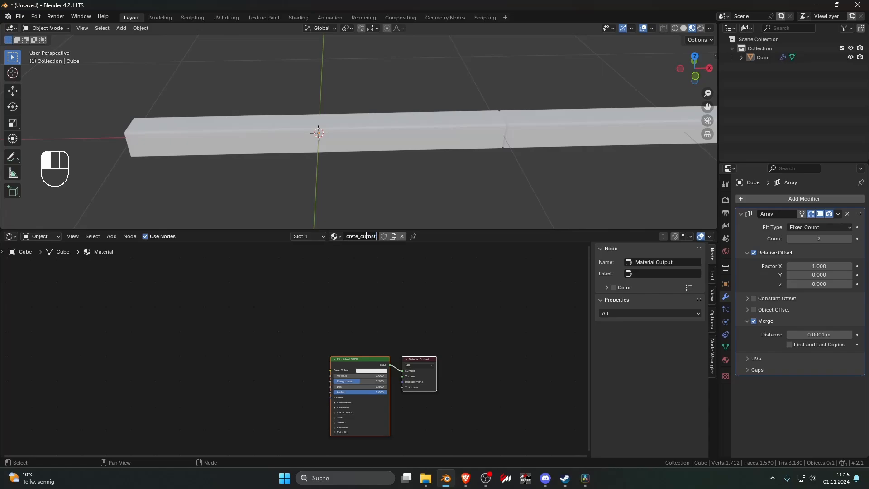
key("Return")
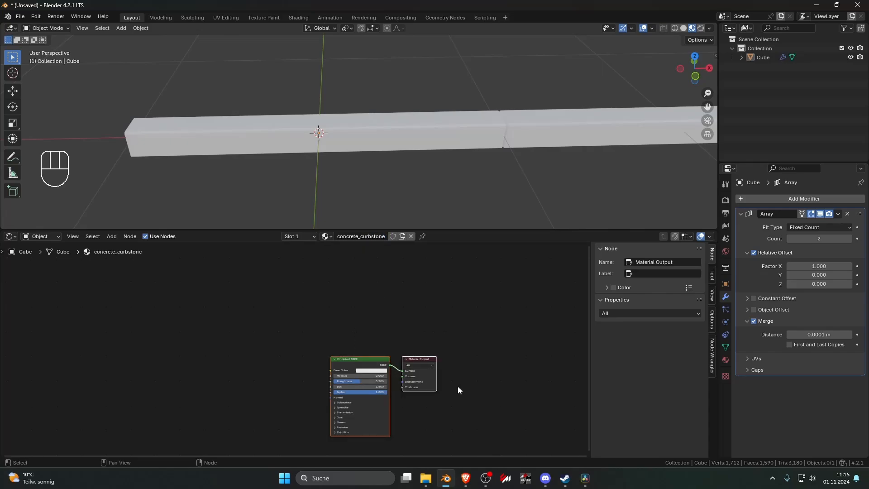
- Start the Node Wrangler Principled texture setup on the Principled BSDF node and open the Downloads folder
middle_click_drag(439, 385, 442, 339)
left_click(367, 314)
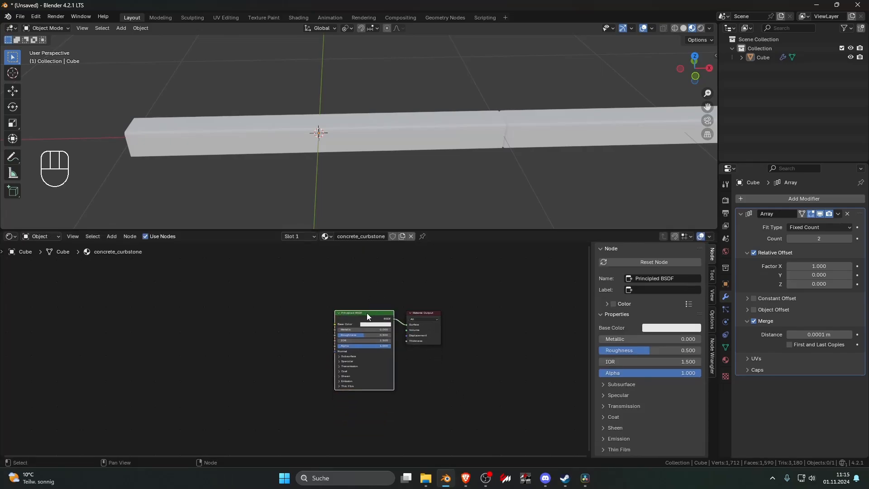
key("ctrl+shift+t")
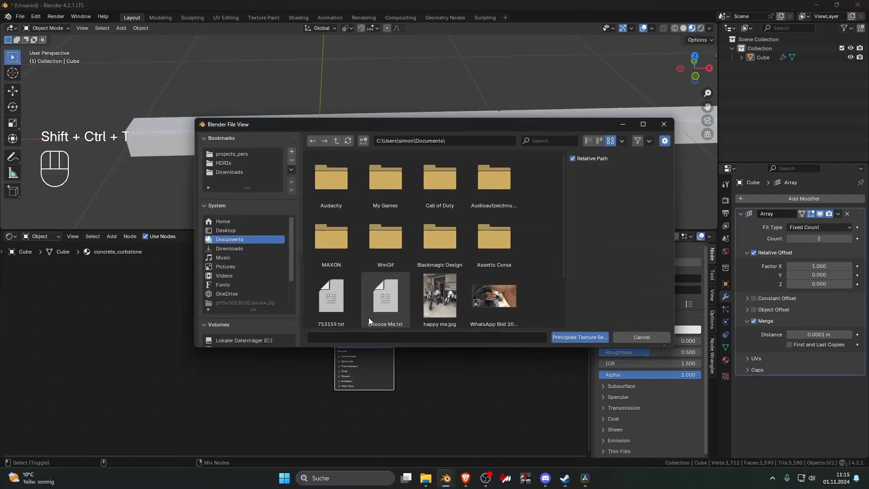
left_click(254, 172)
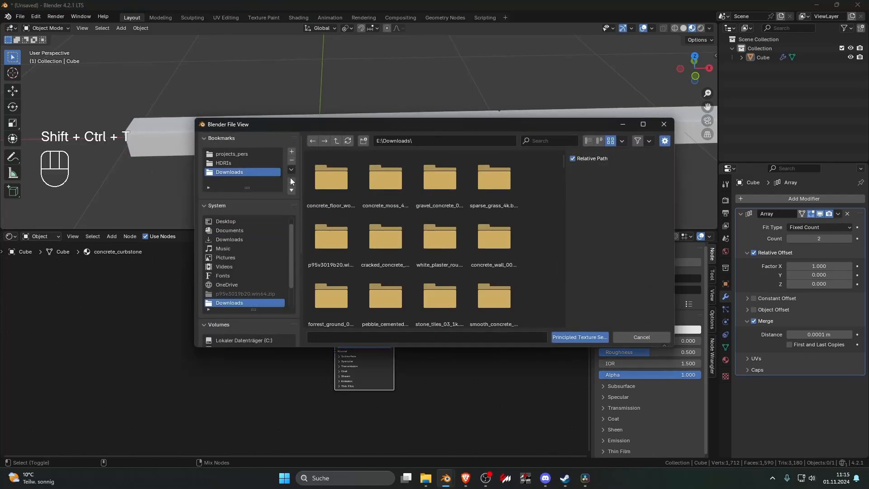
- Look through the texture images in the cracked_concrete_wall_4k.blend folder and return to the Downloads folder
left_click(436, 194)
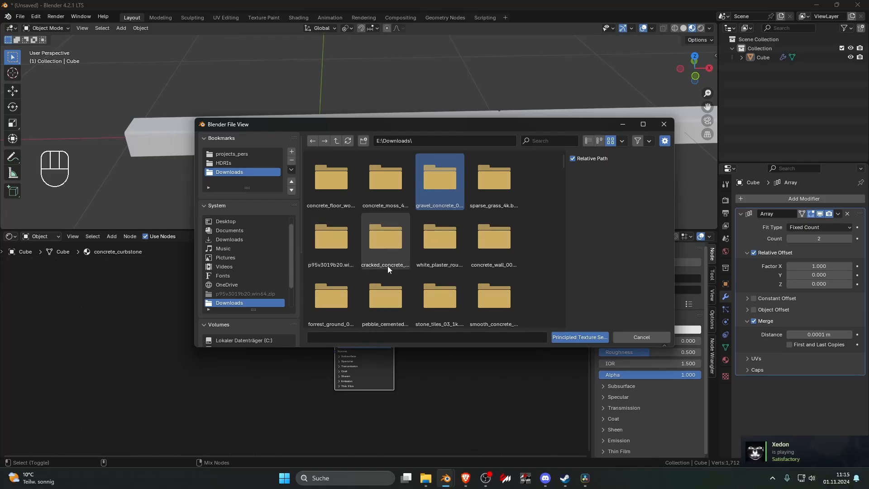
double_click(387, 244)
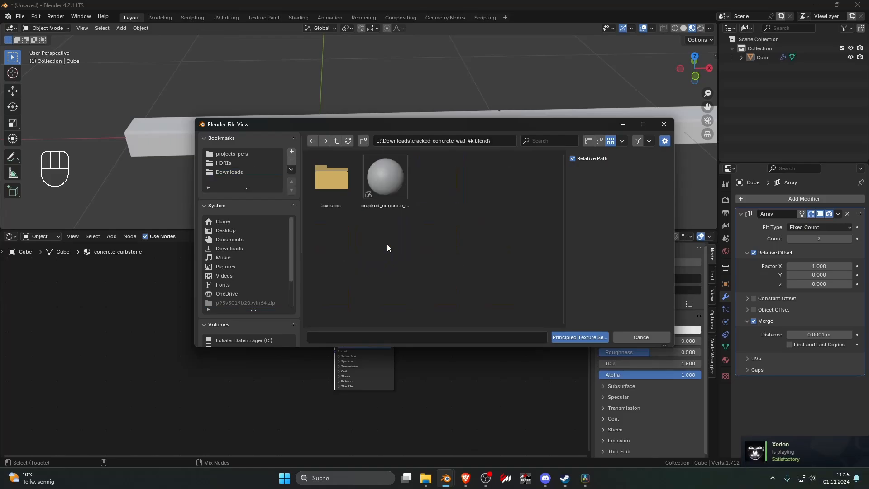
double_click(337, 189)
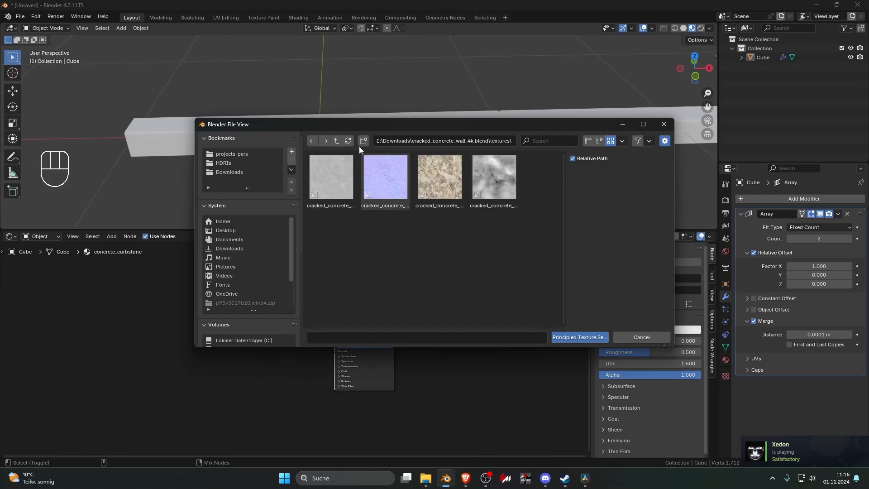
left_click(335, 141)
left_click(335, 142)
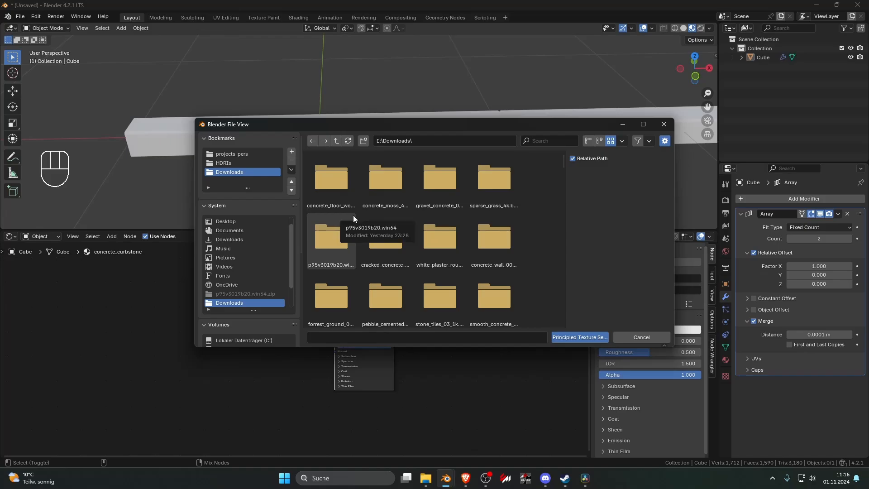
- Load all texture maps from the concrete_floor_worn_001_4k.blend textures folder into the Principled texture setup
left_click(338, 192)
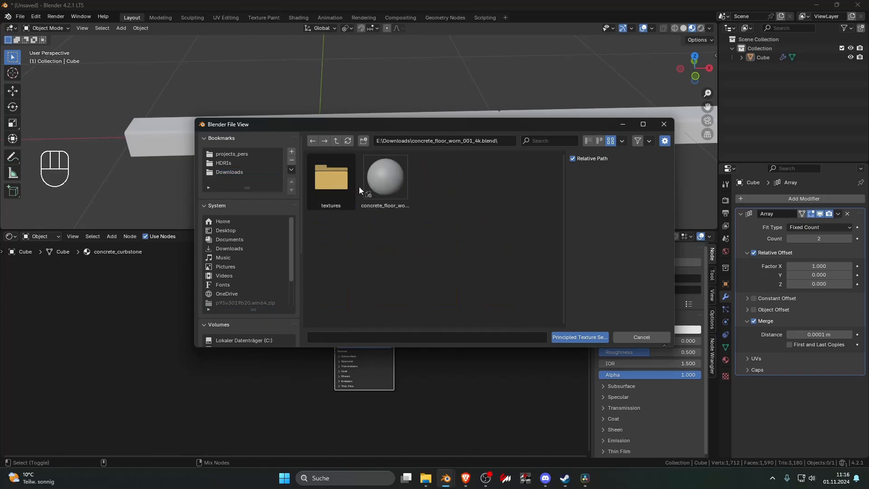
left_click(341, 181)
left_click_drag(541, 247, 334, 185)
left_click(587, 336)
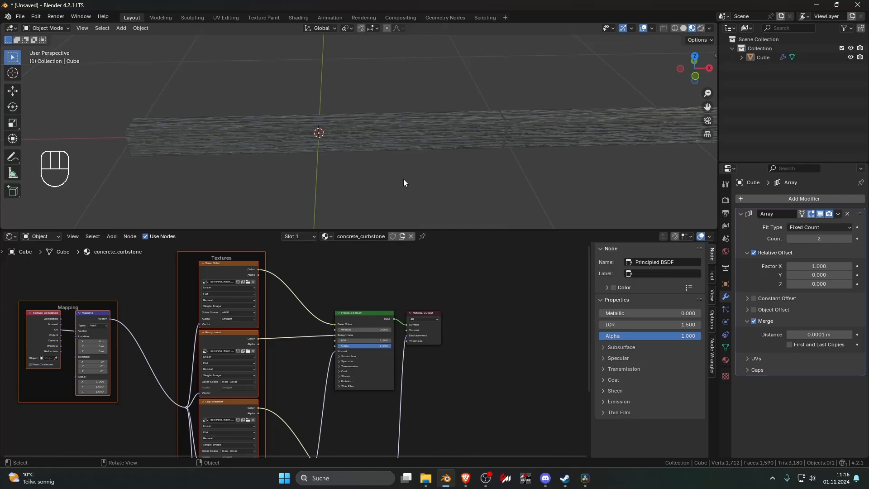
- Cut the displacement link to the Material Output and delete both the Displacement node and the Displacement texture
mouse_move(404, 181)
middle_mouse_down("shift")
mouse_move(400, 163)
mouse_move(356, 161)
mouse_move(417, 183)
middle_mouse_up("shift")
scroll(389, 362, "down", 5)
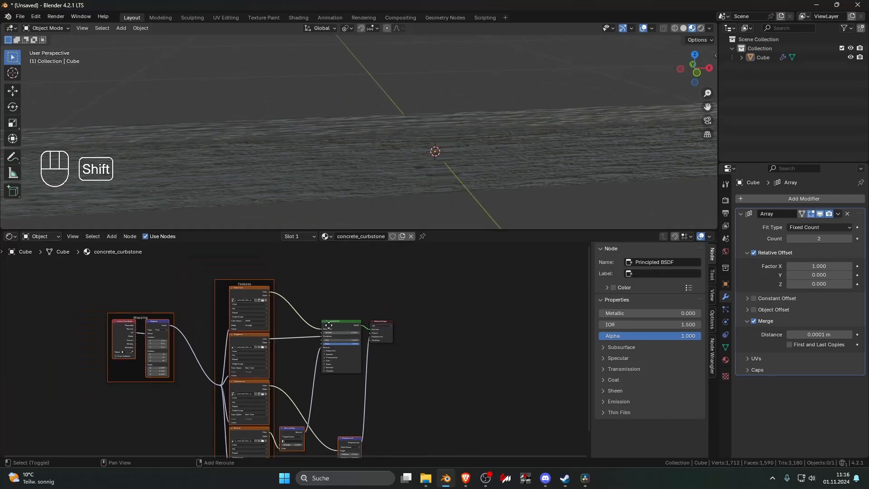
middle_click_drag(382, 412, 392, 362, "shift")
right_click_drag(392, 362, 360, 346, "ctrl")
left_click(363, 395)
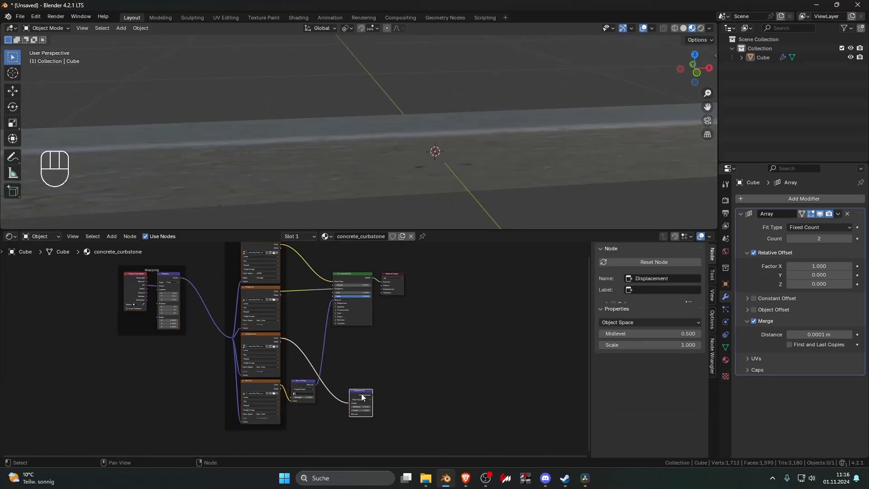
key("Delete")
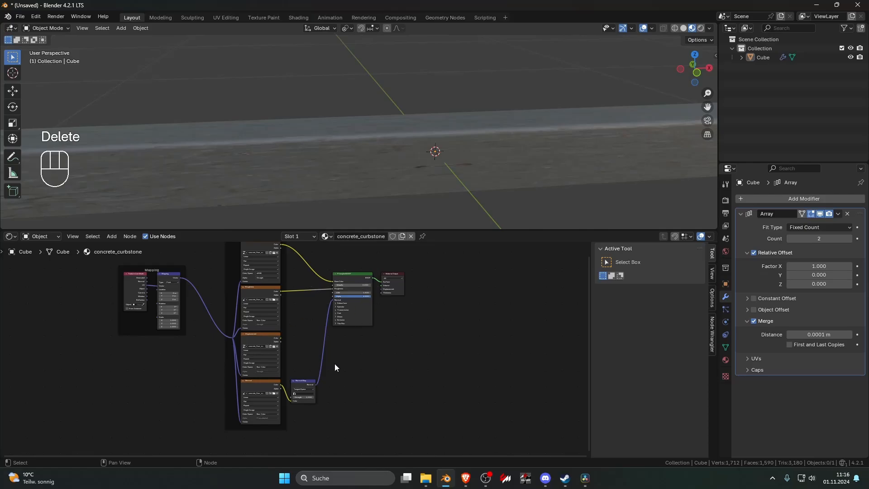
scroll(334, 366, "up", 2)
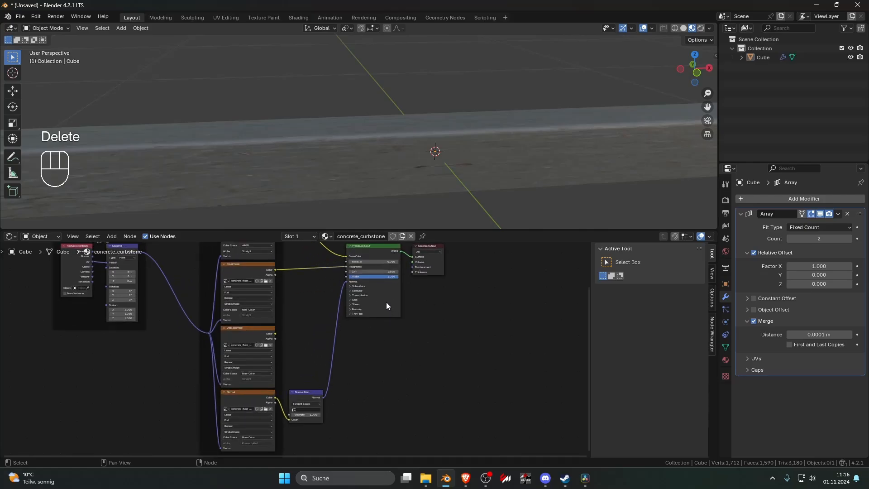
left_click(255, 333)
key("Delete")
- Try the Object and Generated texture coordinates as the Mapping node's vector input
middle_click_drag(255, 332, 322, 358)
scroll(250, 337, "up", 2)
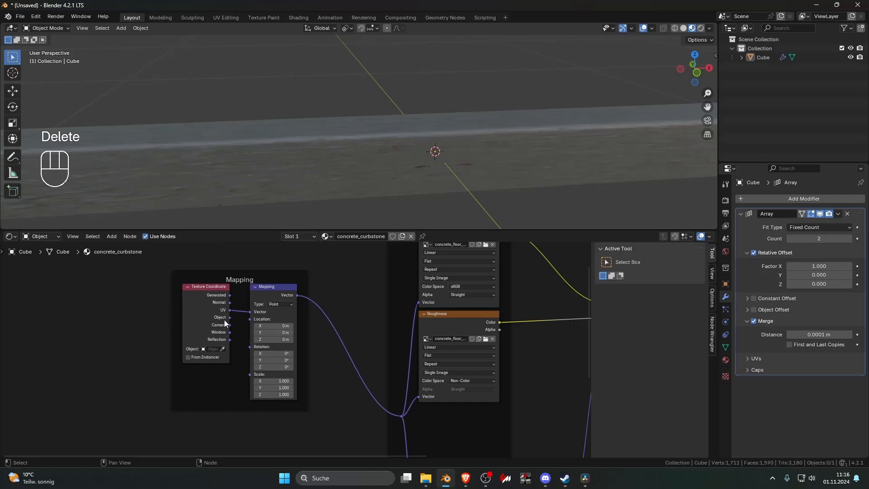
left_click_drag(228, 318, 249, 312)
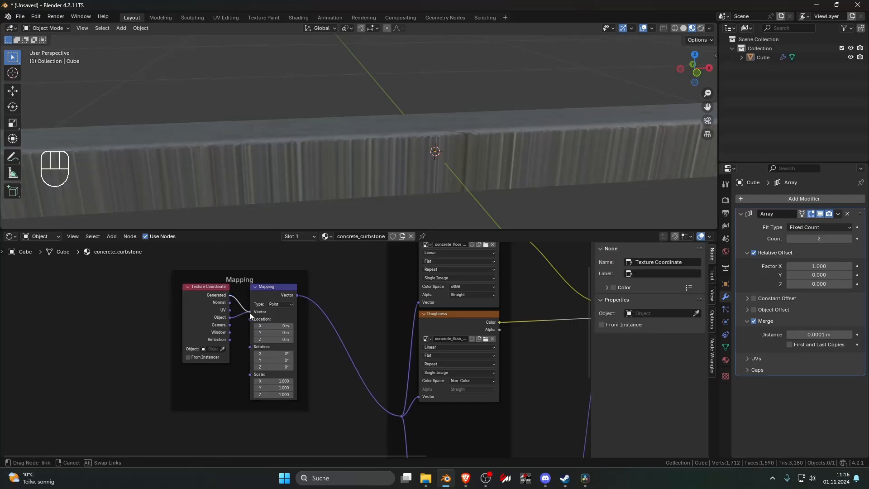
middle_click_drag(331, 199, 393, 170)
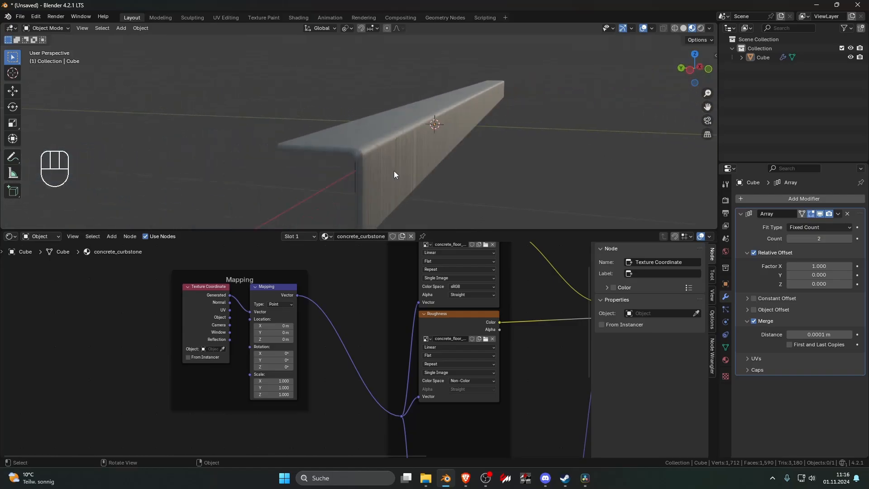
- Select the whole curbstone mesh in Edit Mode and unwrap it with Cube Projection
key("Tab")
key("a")
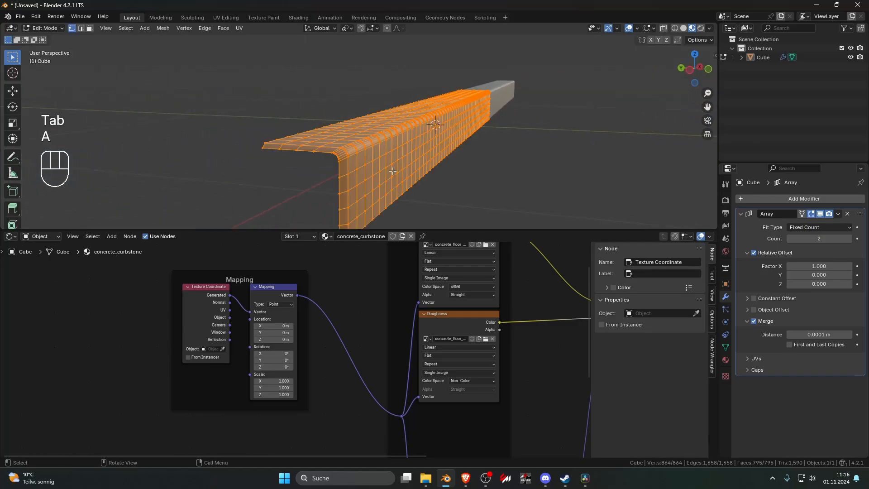
key("u")
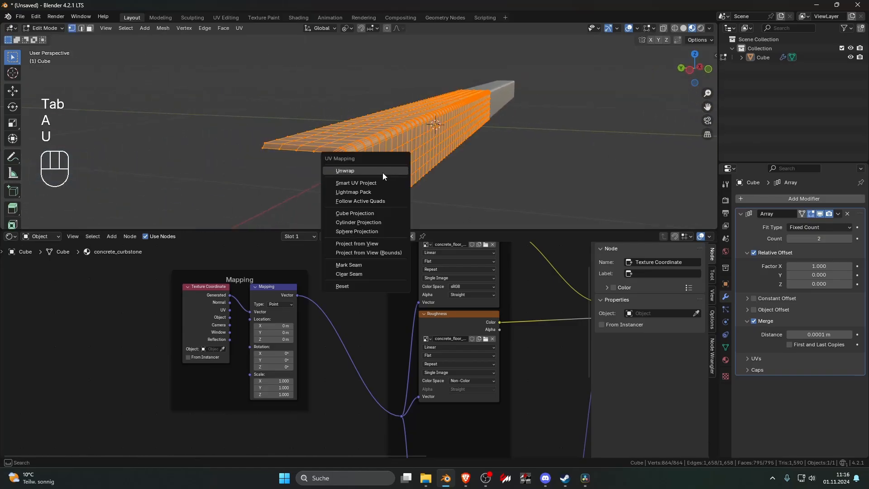
left_click(387, 213)
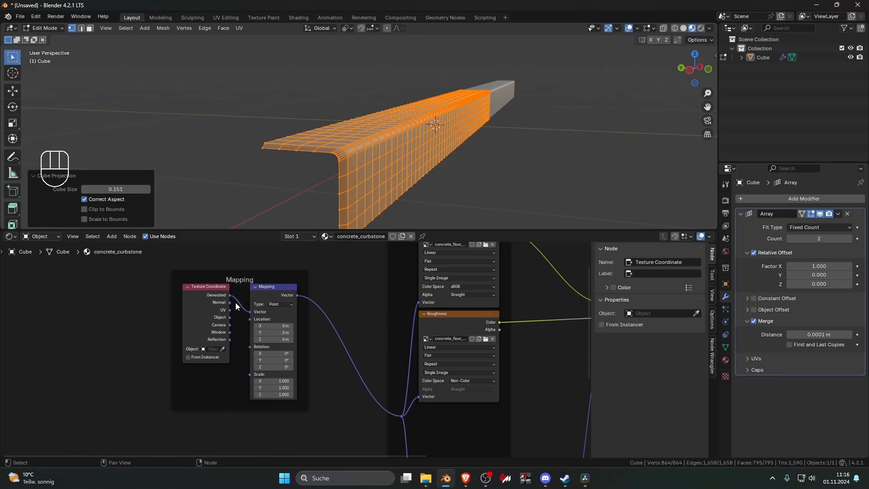
- Make a top face active and unwrap the whole mesh with Follow Active Quads using Length Average
middle_click_drag(343, 193, 333, 137)
key("3")
left_click(310, 177, "shift")
key("u")
left_click(313, 215)
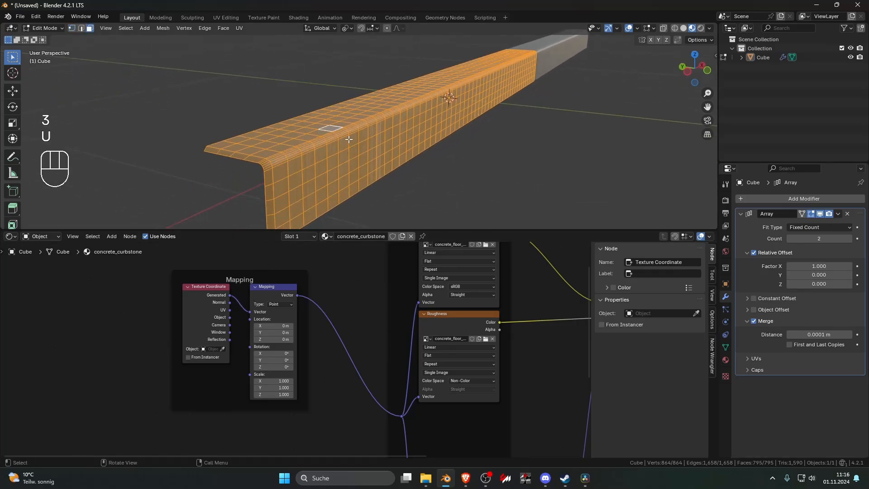
key("u")
left_click(329, 76)
left_click(327, 83)
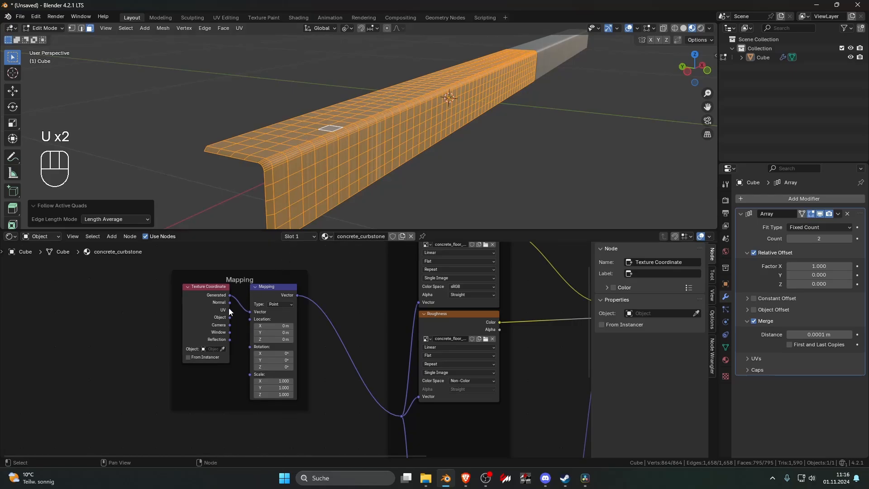
- Connect the UV output to the Mapping vector, leave Edit Mode and inspect the texture along the curb edge
left_click_drag(230, 309, 249, 311)
scroll(363, 164, "up", 5)
key("Tab")
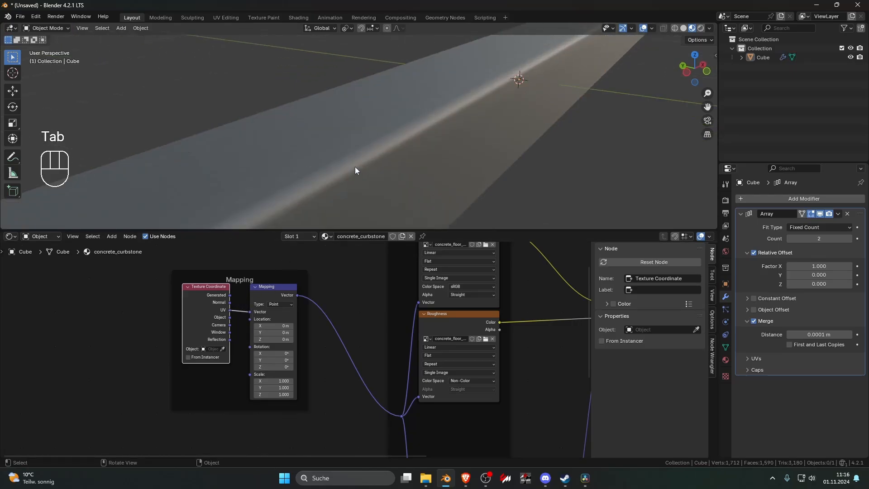
scroll(355, 167, "up", 4)
scroll(355, 166, "down", 4)
middle_click_drag(354, 166, 286, 173)
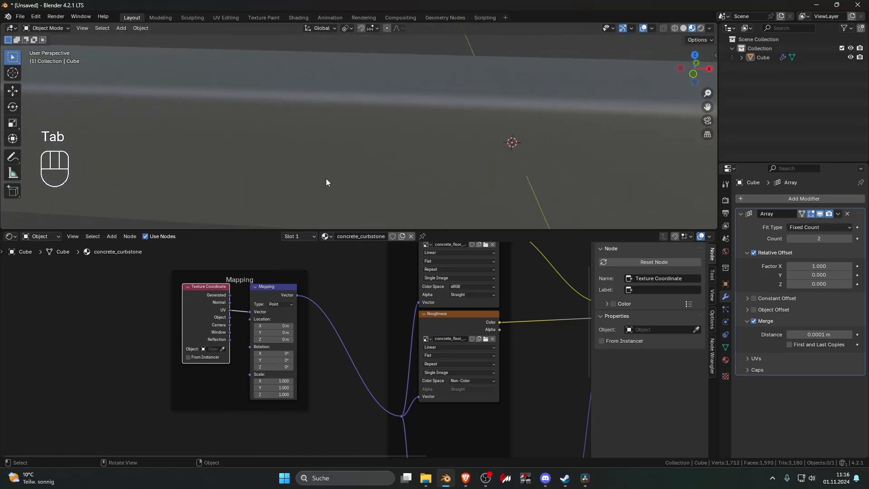
- Set the Mapping node's scale to 0.5 on all three axes
left_click_drag(272, 380, 272, 394)
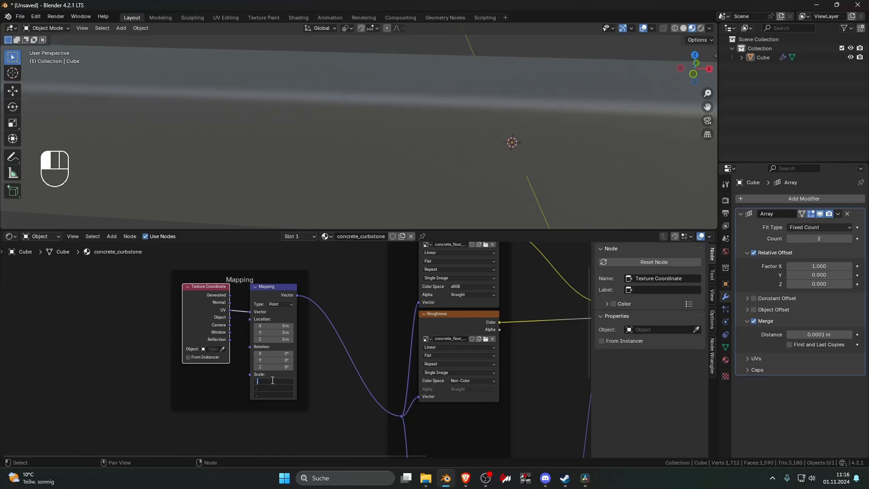
key("Return")
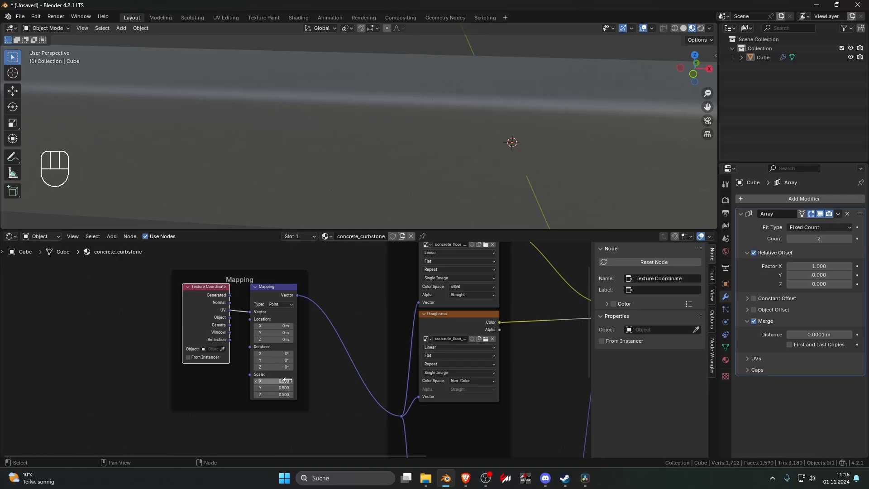
scroll(509, 102, "down", 4)
mouse_move(508, 102)
middle_mouse_down()
mouse_move(553, 118)
mouse_move(551, 143)
mouse_move(582, 147)
middle_mouse_up()
- Select the curbstone, display the viewport in Rendered shading and change the render engine to EEVEE
left_click(553, 117)
left_click(700, 28)
left_click(725, 212)
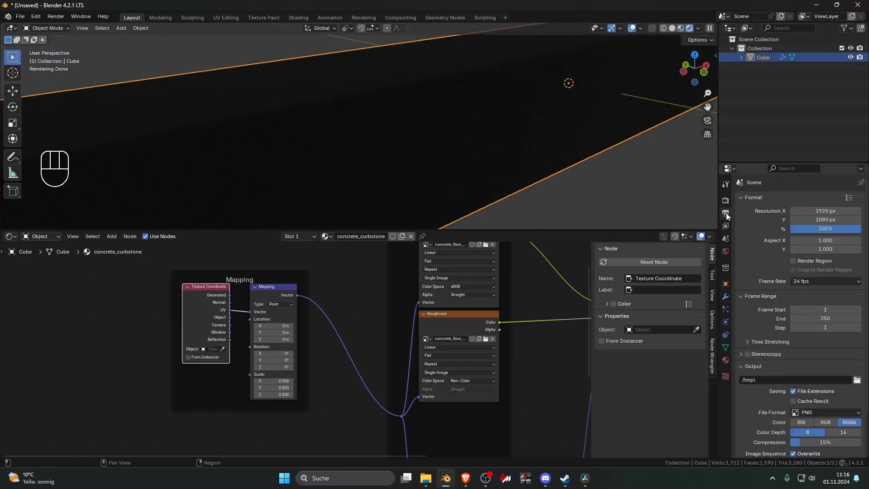
left_click(726, 199)
left_click(810, 199)
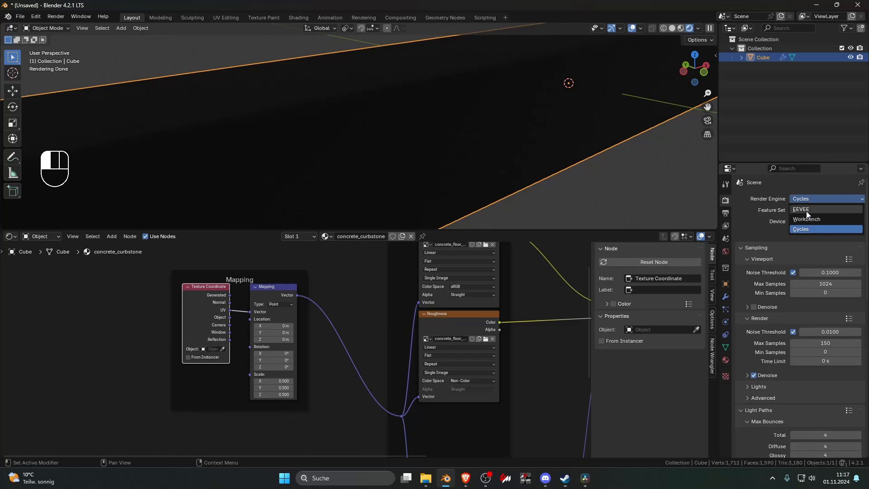
left_click(806, 210)
- Open the World settings and add a Sun light to the scene
left_click(725, 251)
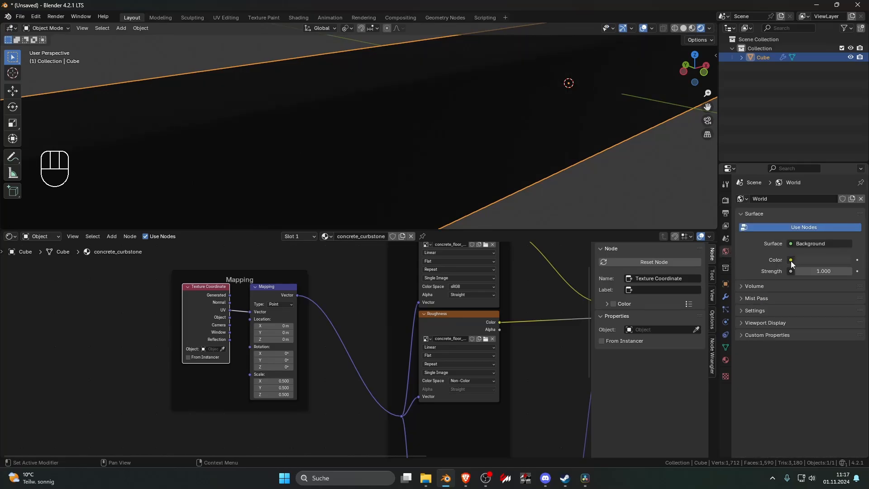
scroll(632, 196, "down", 3)
key("shift+a")
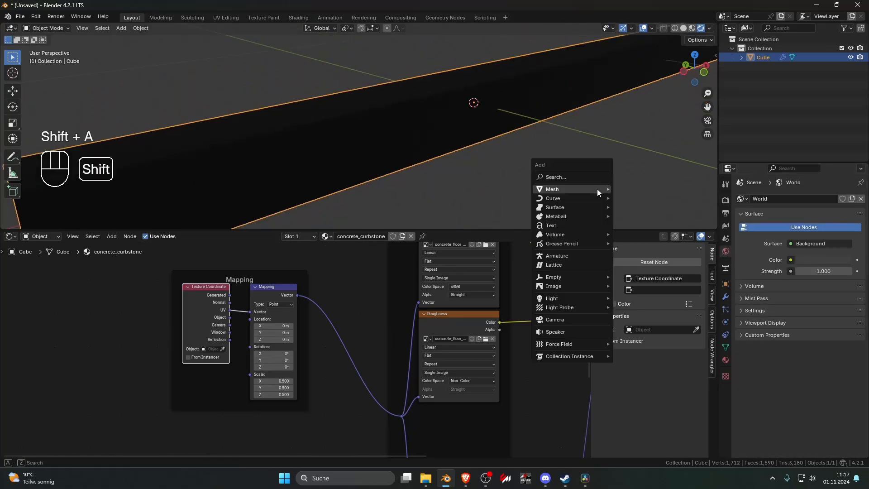
mouse_move(563, 299)
left_click(643, 307)
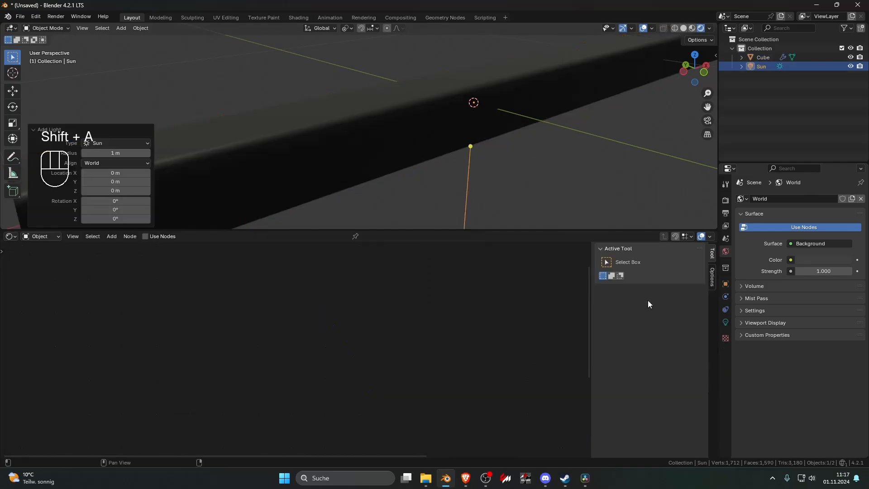
- Raise the Sun light about 0.27 m above the curbstone and rotate it about 41° around the global X axis
middle_click_drag(533, 170, 555, 160)
key("g")
middle_click(552, 144)
left_click(545, 52)
key("r")
key("x")
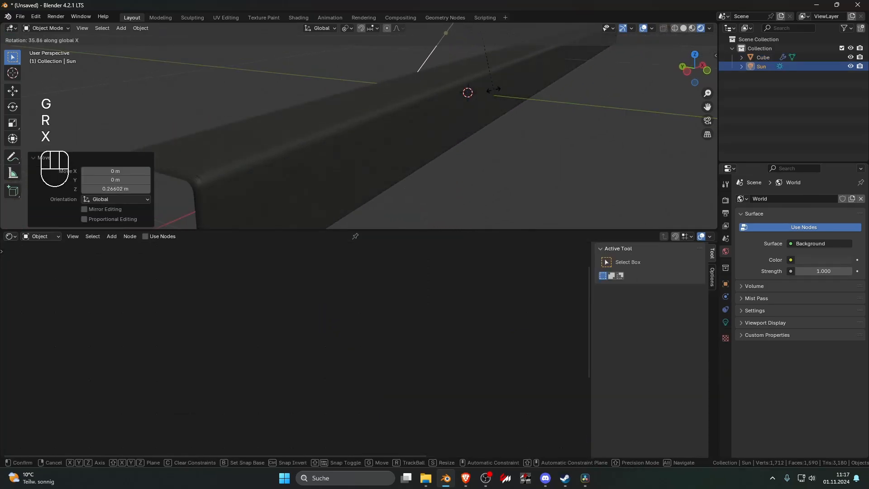
left_click(493, 89)
- Set the World background colour to a pale yellow-green with hue 0.226, saturation 0.150 and value 1.000
left_click(813, 261)
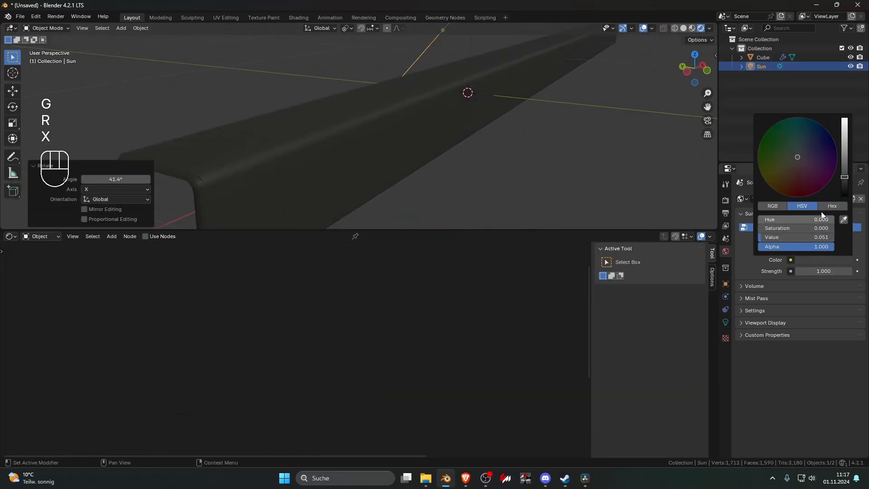
left_click_drag(843, 171, 843, 118)
left_click_drag(805, 152, 795, 157)
left_click(616, 155)
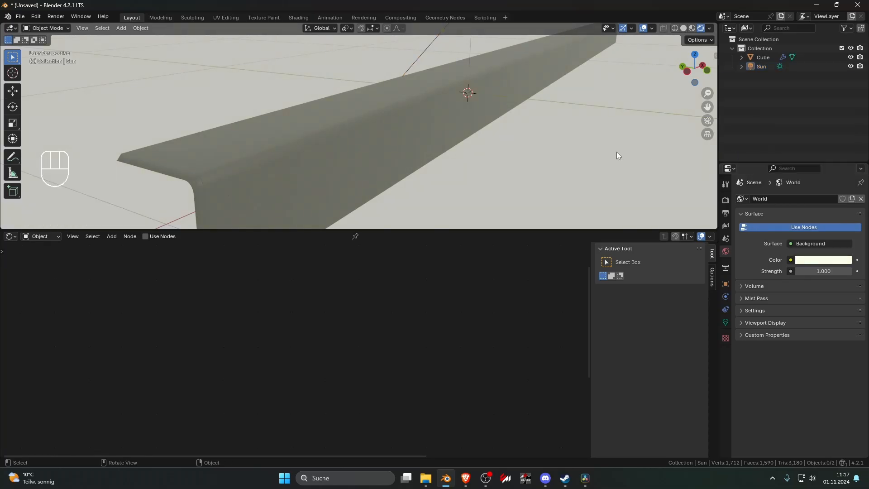
- Enable the Transparent film option in the EEVEE render settings
mouse_move(617, 155)
middle_mouse_down()
mouse_move(576, 151)
mouse_move(621, 141)
middle_mouse_up()
left_click(726, 200)
scroll(757, 249, "down", 5)
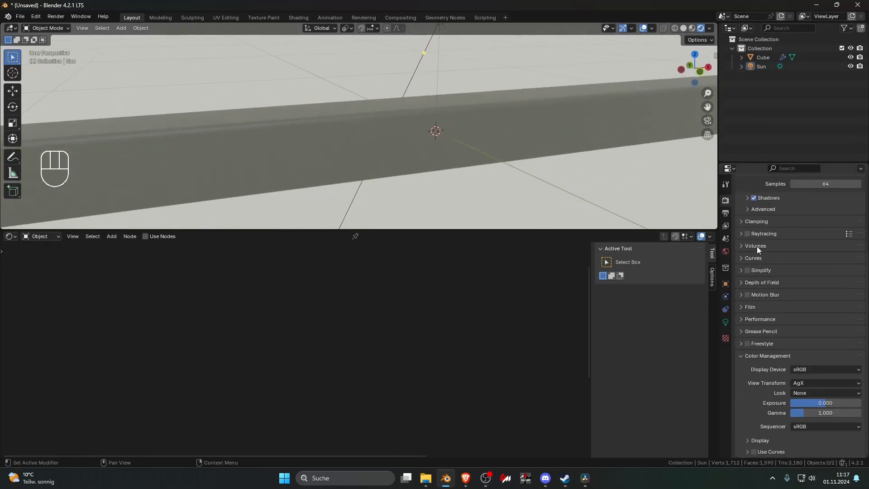
left_click(741, 308)
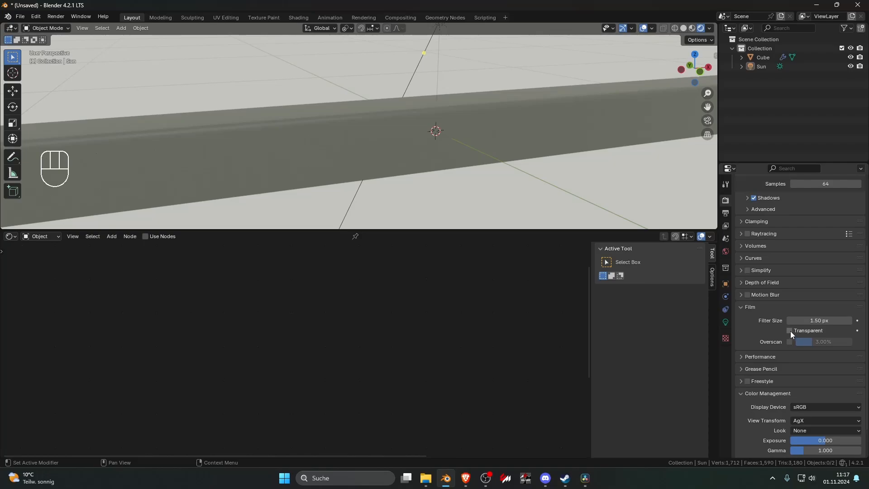
left_click(789, 330)
middle_click_drag(597, 190, 492, 192)
- Desaturate the World background colour to white
left_click(725, 251)
left_click(823, 260)
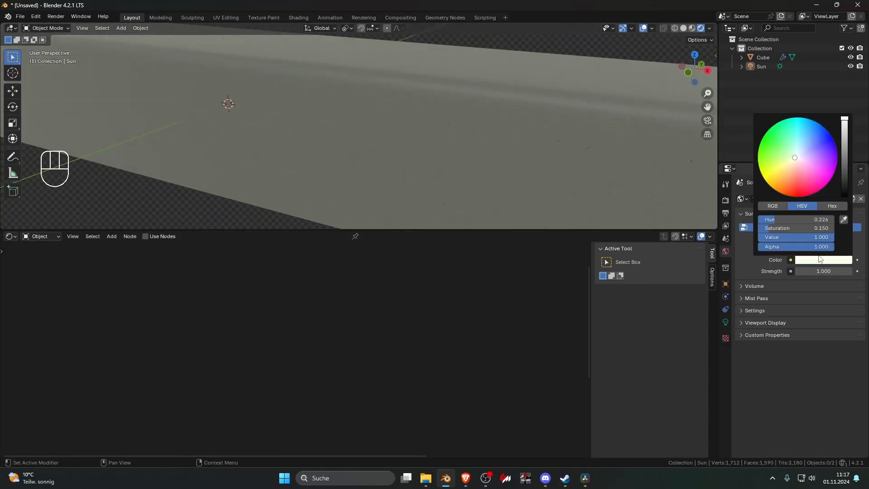
left_click_drag(796, 230, 783, 230)
- Select the curbstone and set the Mapping node's scale to 0.1 on all three axes
scroll(430, 179, "down", 5)
left_click_drag(421, 170, 389, 179)
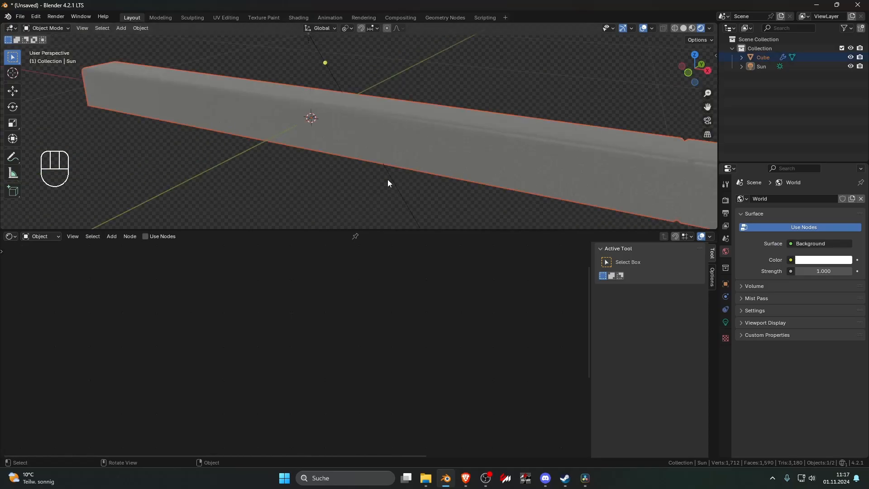
scroll(436, 187, "up", 6)
middle_click_drag(387, 179, 438, 165)
scroll(438, 165, "down", 4)
left_click(422, 143)
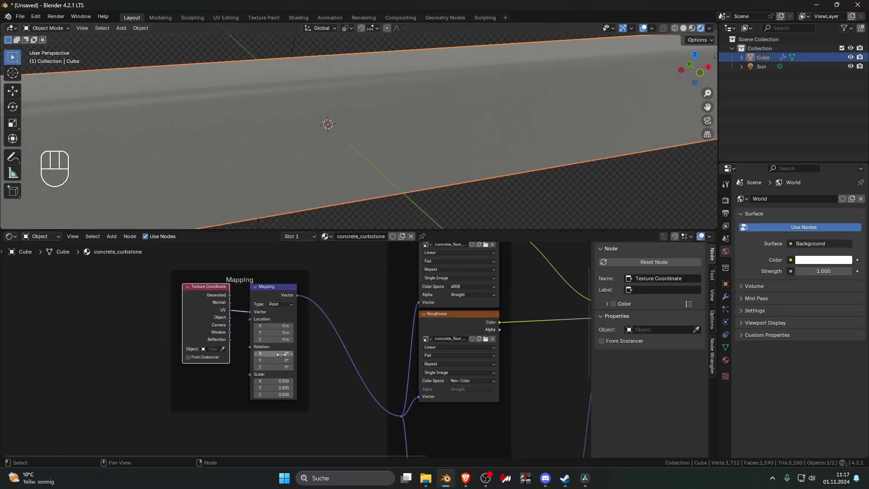
left_click_drag(280, 380, 282, 394)
key("Escape")
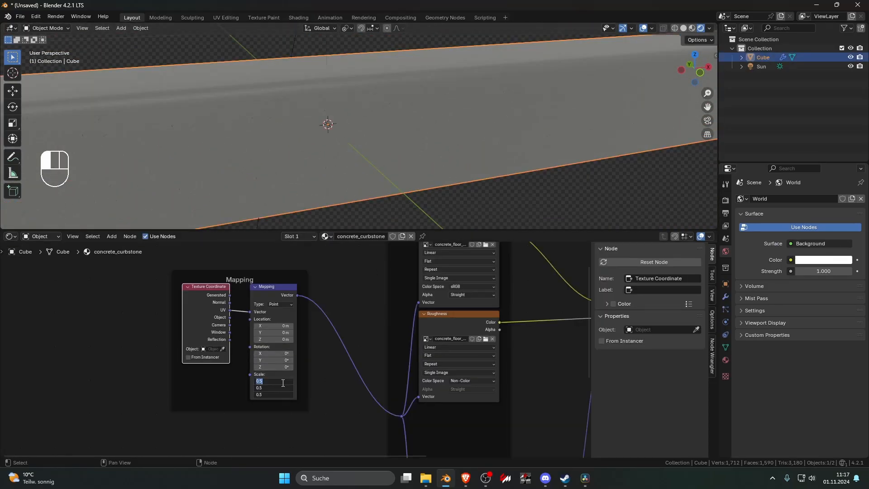
type(".1")
key("Return")
- Inspect the rescaled concrete texture along the whole curbstone from several angles
scroll(429, 174, "down", 7)
left_click(454, 157)
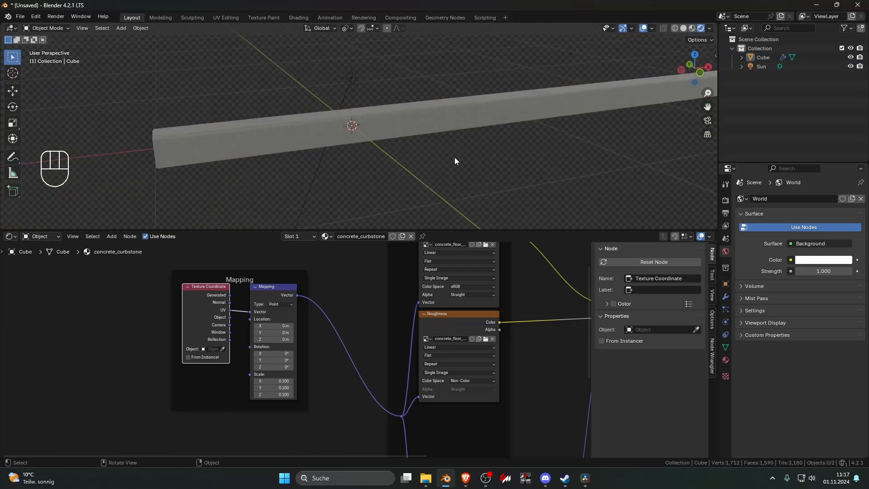
middle_click_drag(491, 153, 471, 156)
scroll(470, 157, "up", 4)
scroll(472, 156, "down", 4)
middle_click_drag(692, 142, 525, 134, "shift")
middle_click_drag(360, 137, 373, 139)
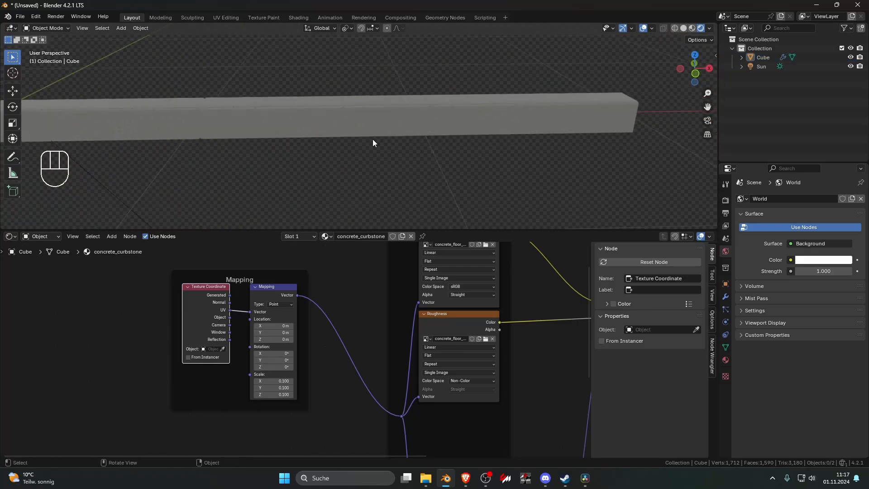
scroll(370, 140, "up", 3)
- Select the curbstone and open its Array modifier settings
left_click(457, 150)
mouse_move(458, 150)
middle_mouse_down()
mouse_move(477, 149)
mouse_move(442, 151)
mouse_move(447, 136)
mouse_move(457, 138)
middle_mouse_up()
left_click(726, 296)
scroll(555, 191, "down", 3)
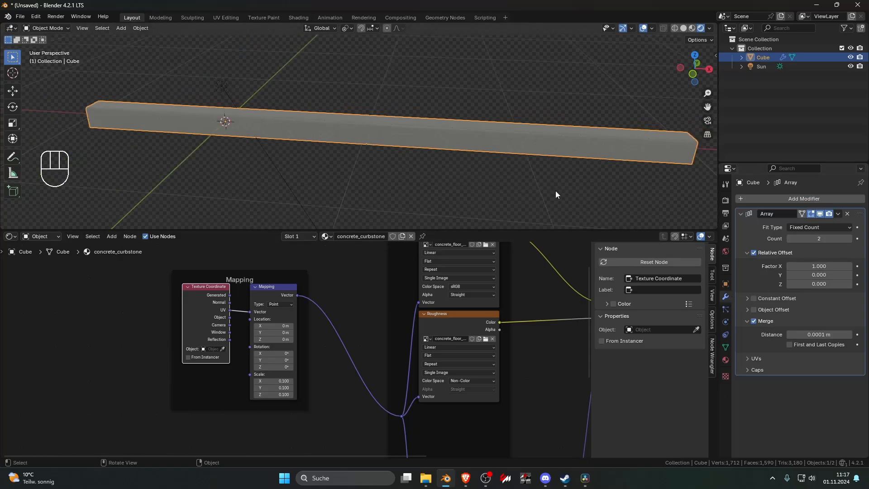
scroll(506, 177, "down", 1)
middle_click_drag(534, 178, 611, 171, "shift")
scroll(476, 172, "up", 3)
middle_click_drag(477, 172, 534, 152, "shift")
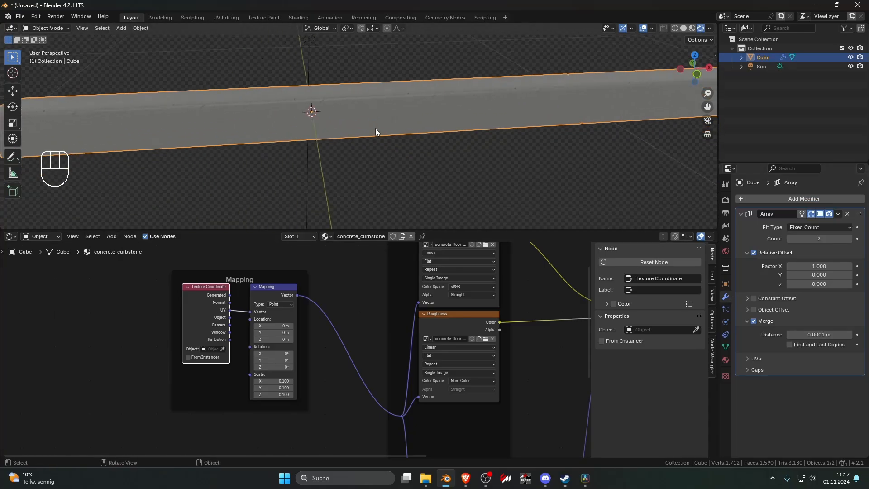
- Raise the Array modifier's count to 10 and deselect the curbstone to check the full row
left_click(848, 239)
left_click(848, 239)
left_click(848, 239)
left_click(848, 239)
left_click(849, 240)
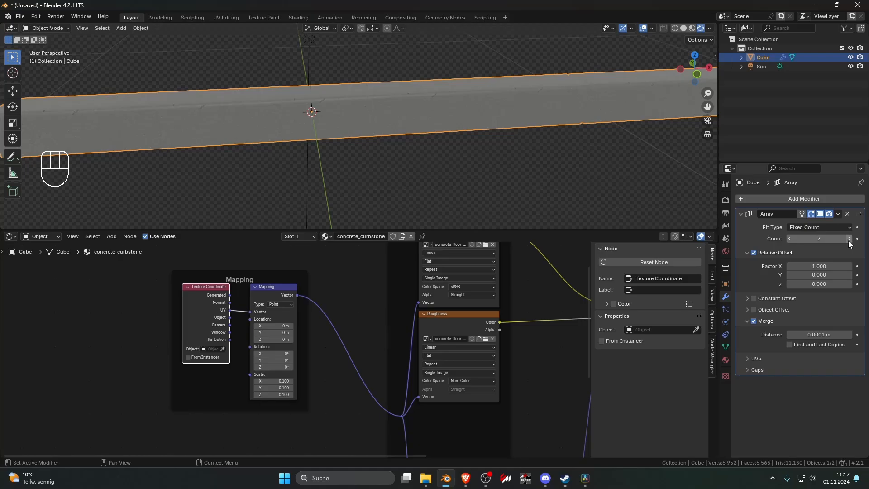
left_click(849, 239)
left_click(848, 240)
left_click(848, 240)
scroll(565, 171, "down", 13)
middle_click_drag(533, 168, 426, 183, "shift")
left_click(426, 182)
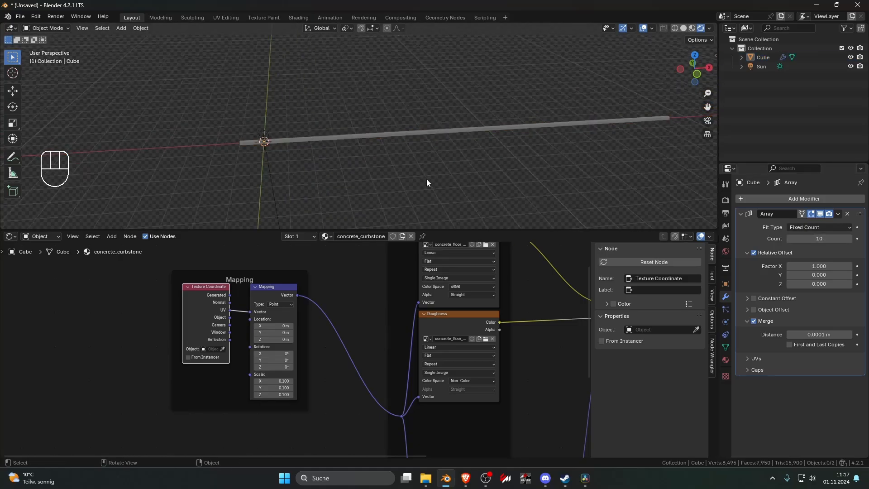
scroll(432, 180, "up", 1)
- Set the Array modifier's count to 15 and apply the modifier to the curbstone
left_click(811, 238)
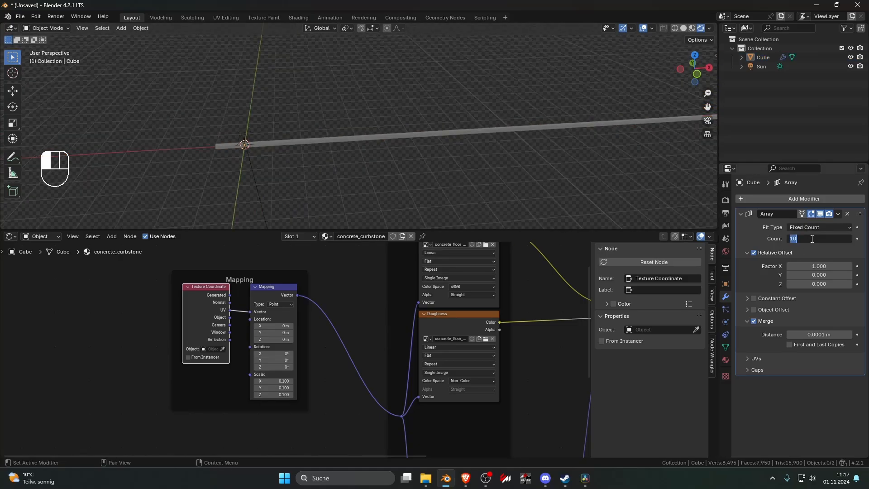
type("15")
key("Return")
left_click(838, 213)
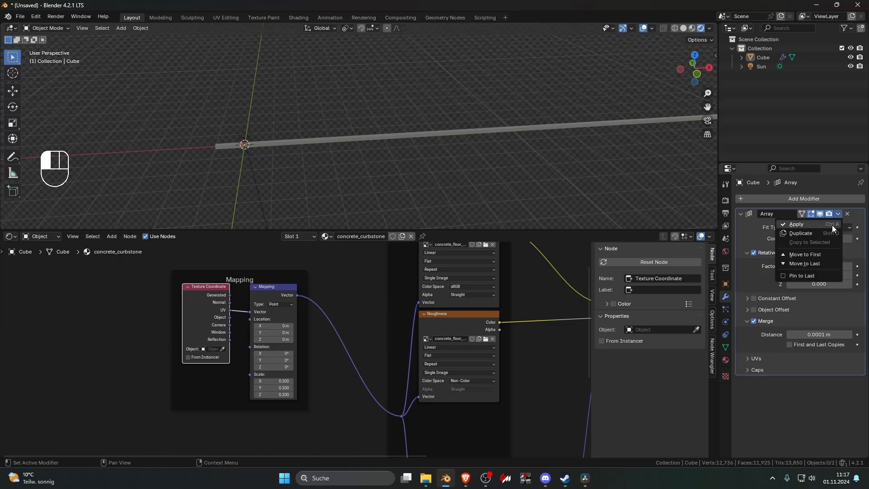
left_click(831, 224)
- Select all faces of the curbstone in Edit Mode, unwrap them with Follow Active Quads and return to Object Mode
scroll(471, 186, "up", 4)
middle_click_drag(333, 159, 395, 138, "shift")
scroll(395, 137, "up", 3)
key("Tab")
key("a")
middle_click_drag(297, 147, 497, 143, "shift")
scroll(377, 143, "up", 4)
middle_click_drag(377, 143, 368, 114)
key("3")
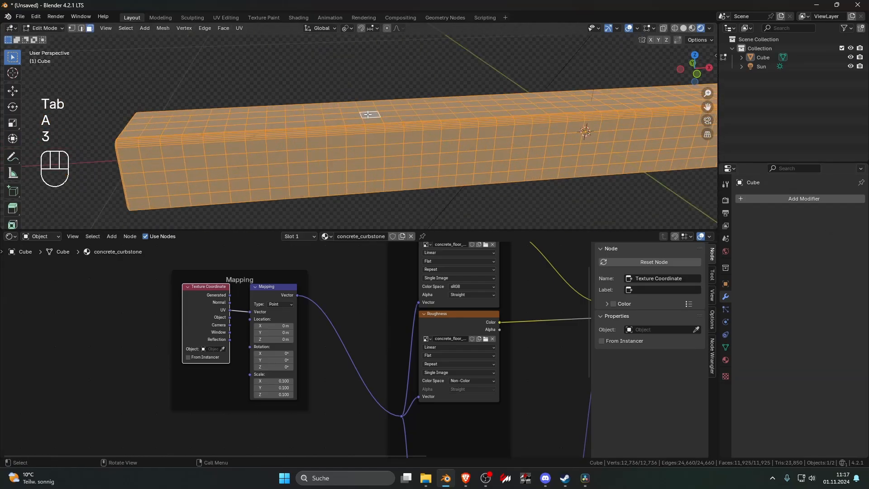
key("u")
key("u")
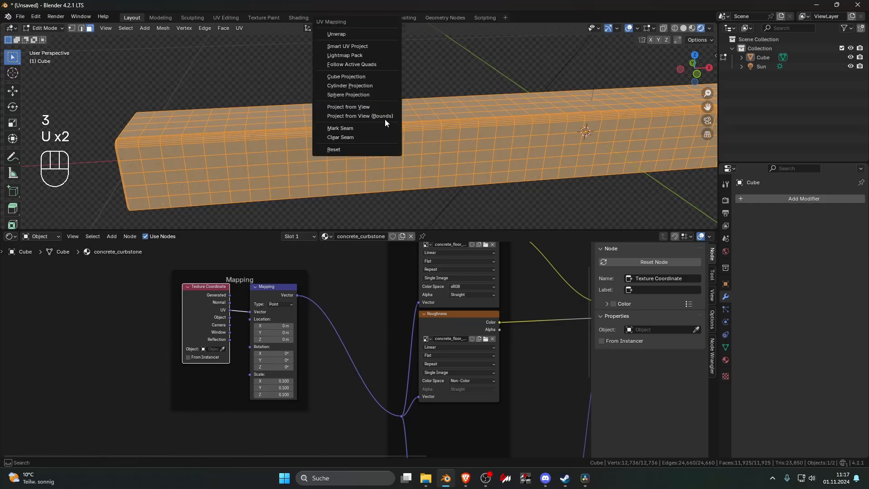
left_click(371, 65)
left_click(357, 84)
key("Tab")
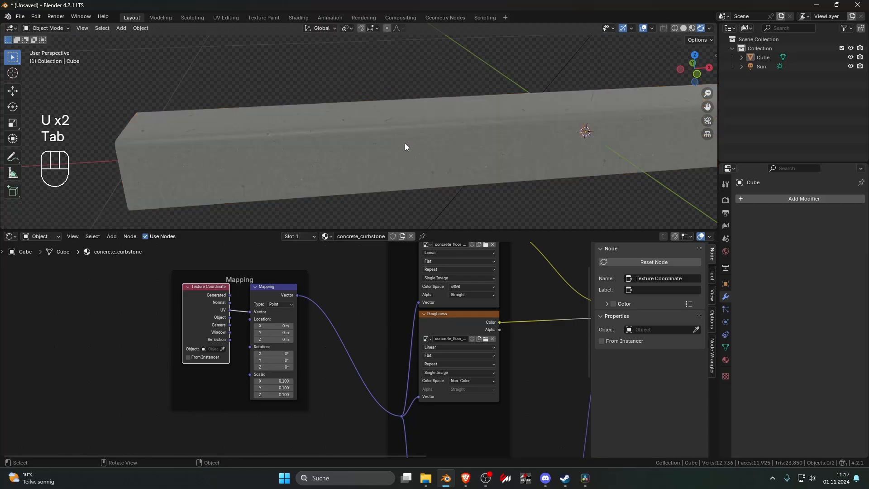
- Inspect the unwrapped texture along the curb and look through the viewport overlay options
middle_click_drag(405, 143, 317, 136, "shift")
scroll(415, 156, "down", 3)
scroll(429, 163, "down", 3)
left_click(652, 28)
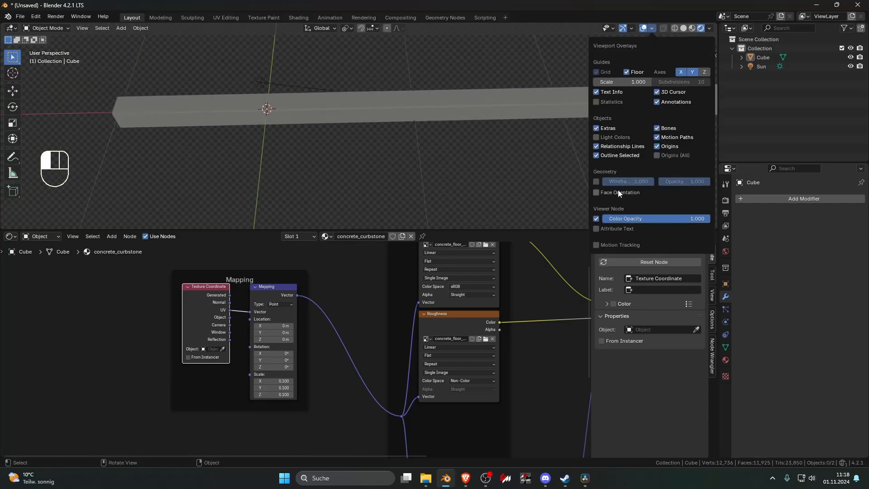
middle_click_drag(535, 137, 491, 132)
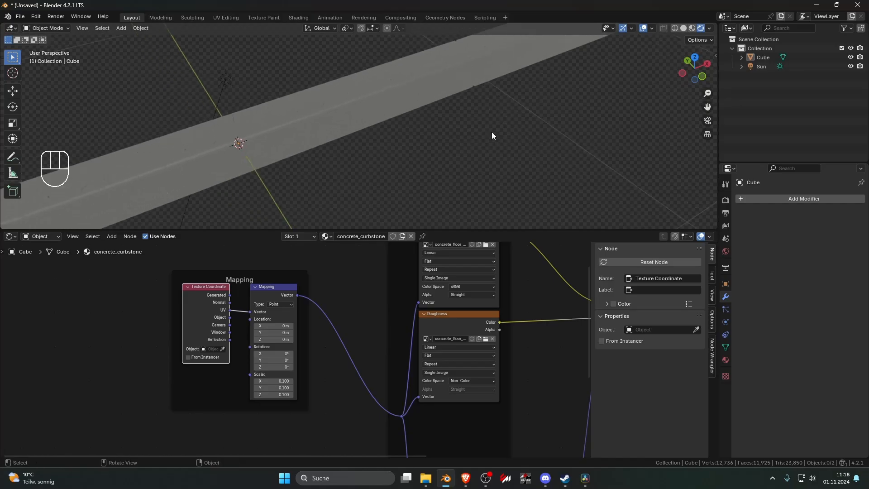
middle_click_drag(405, 170, 481, 150, "shift")
- Place the Normal Map node directly beside the Normal texture, next to the Textures frame
scroll(386, 316, "down", 4)
left_click_drag(417, 432, 387, 362)
key("g")
left_click(359, 397)
left_click(362, 388)
left_click(362, 391)
left_click(379, 390, "shift")
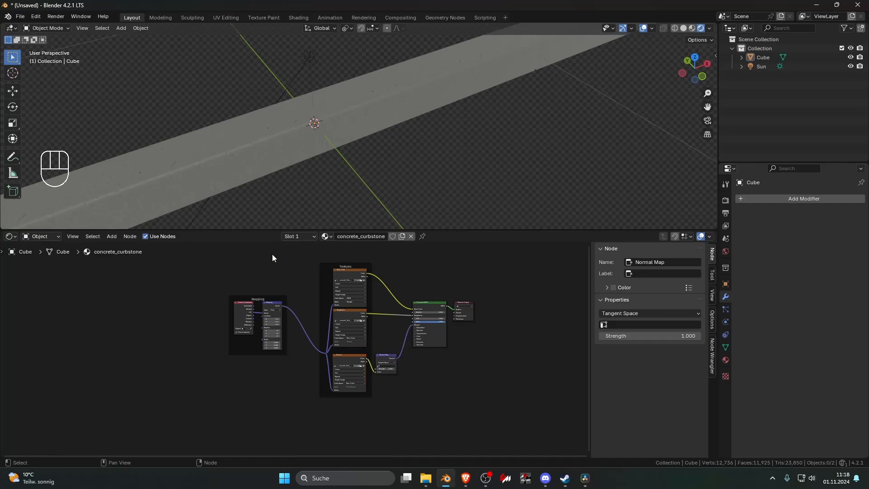
- Move the Mapping and Textures frames together with the Normal Map node farther away from the Principled BSDF
left_click_drag(179, 268, 387, 401)
left_click_drag(345, 281, 163, 323)
left_click(218, 310)
- Move the Principled BSDF node away from the Material Output to leave a wide gap between them
middle_click_drag(266, 302, 373, 351, "shift")
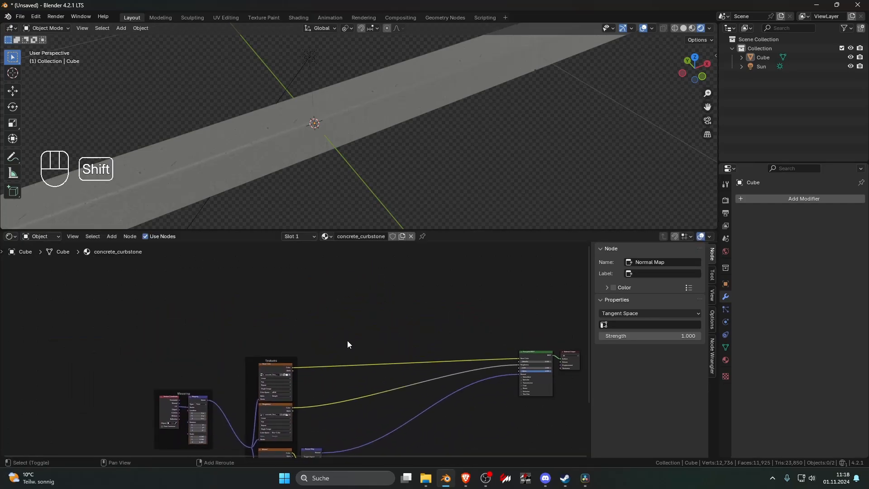
middle_click_drag(261, 317, 322, 317, "shift")
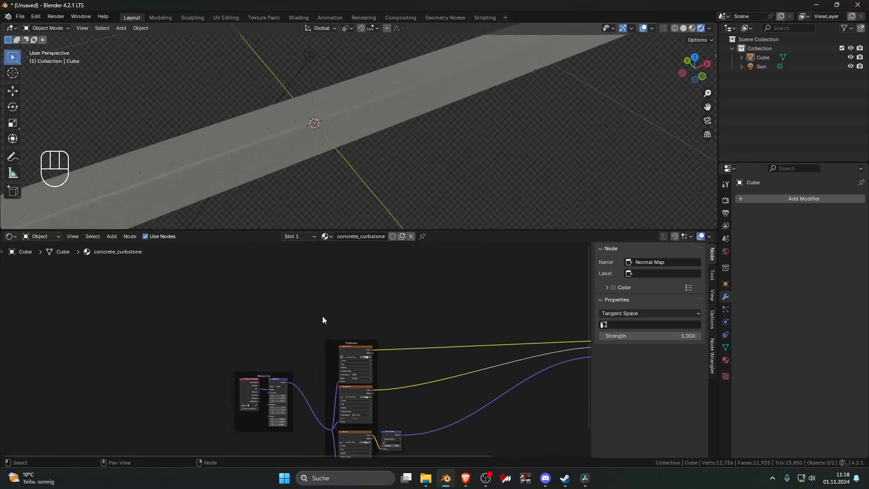
middle_click_drag(413, 301, 262, 304, "shift")
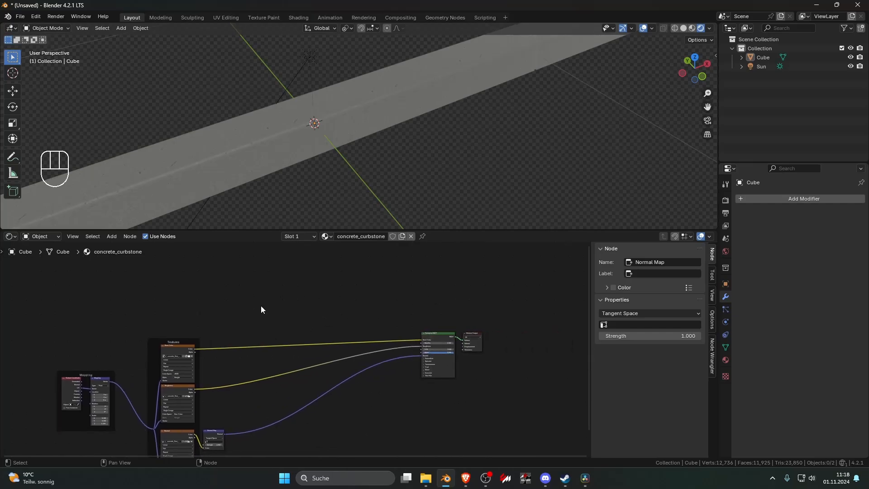
left_click_drag(450, 335, 405, 336)
left_click(405, 335)
scroll(404, 336, "up", 3)
middle_click_drag(389, 326, 344, 323, "shift")
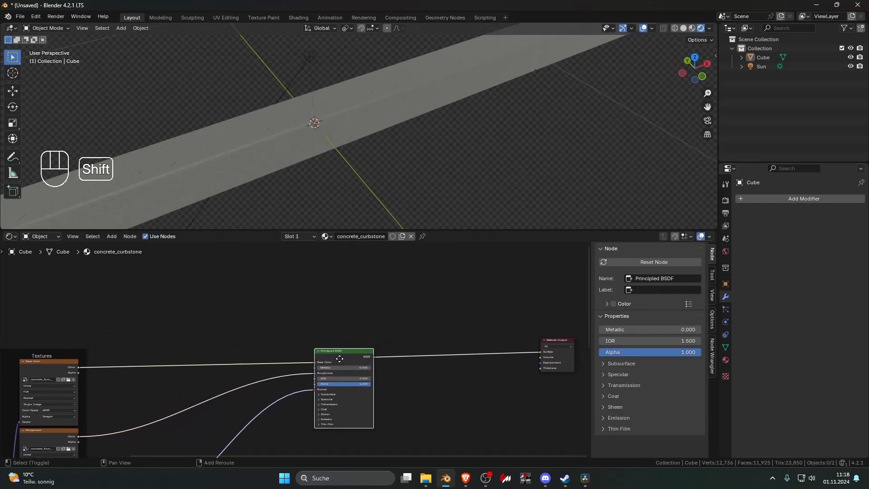
- Duplicate the Principled BSDF node of the concrete_curbstone material and place the copy well above the original
key("shift+d")
left_click(337, 282)
scroll(355, 272, "down", 4)
middle_click_drag(361, 271, 360, 374, "shift")
left_click_drag(348, 375, 349, 321)
middle_click_drag(360, 323, 357, 311)
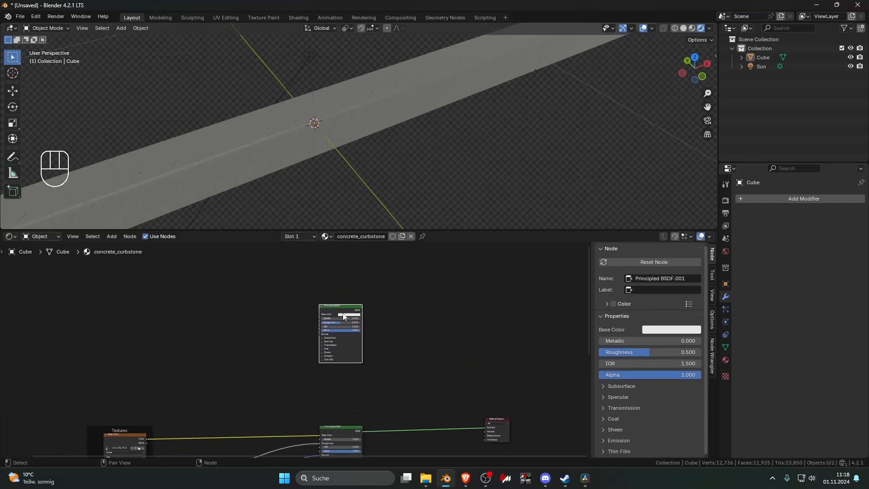
- Start the Principled Texture Setup for the duplicated shader and browse to the textures folder of gravel_concrete_03_4k.blend
key("shift+ctrl+t")
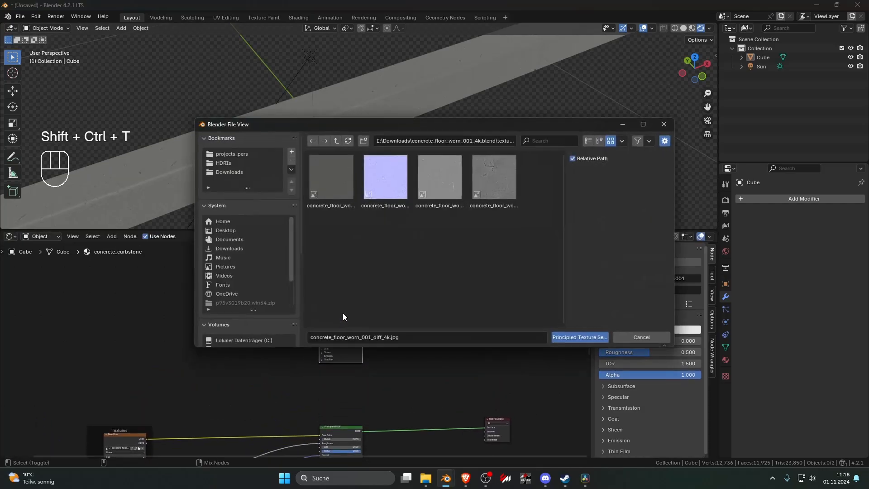
left_click(336, 141)
left_click(336, 140)
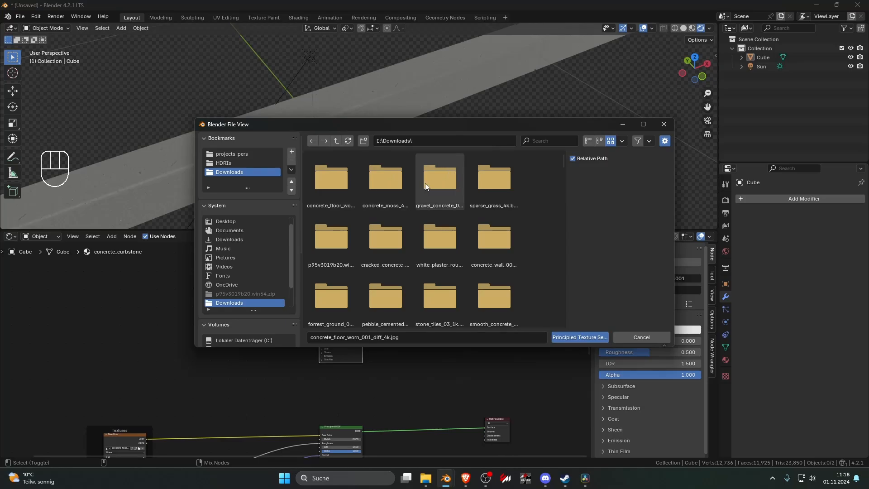
left_click(442, 189)
double_click(442, 190)
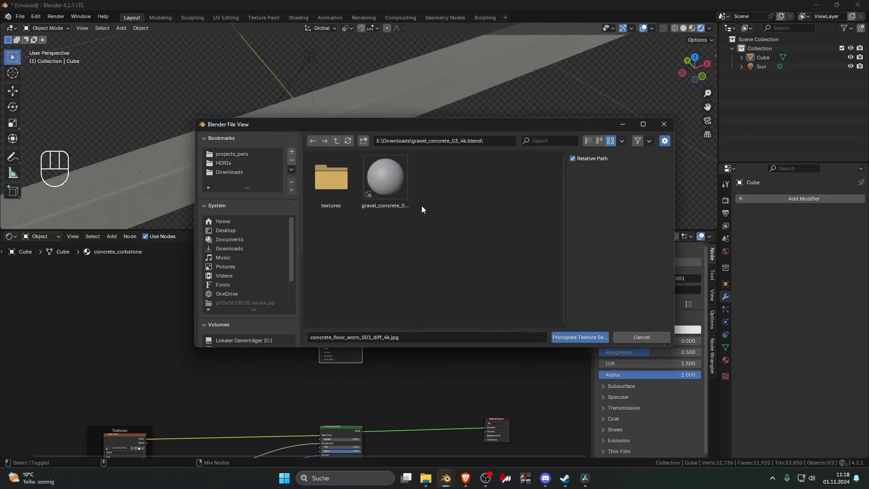
double_click(324, 182)
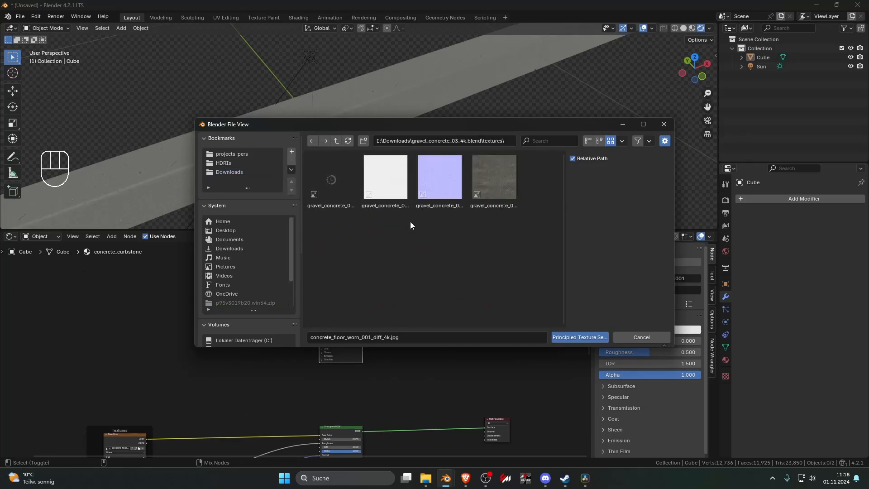
- Load the gravel_concrete_03 roughness, normal and diffuse maps into the duplicated shader, leaving out the displacement map
left_click_drag(511, 238, 398, 220)
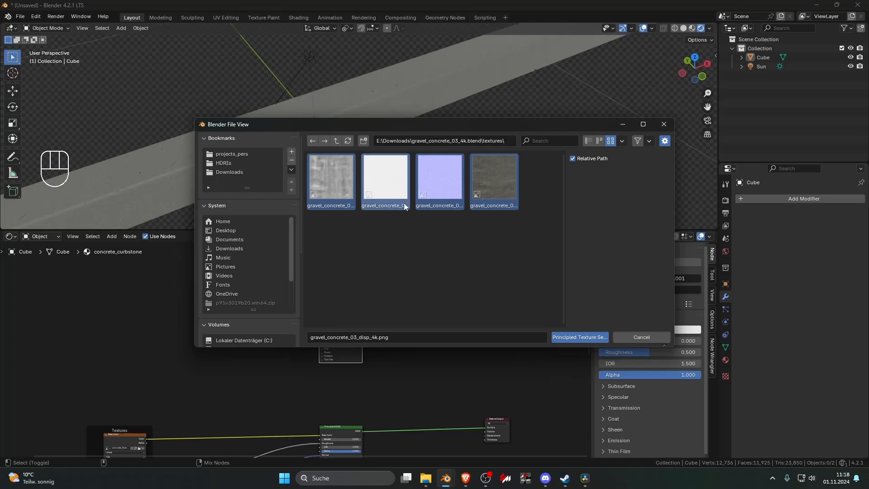
left_click(371, 191)
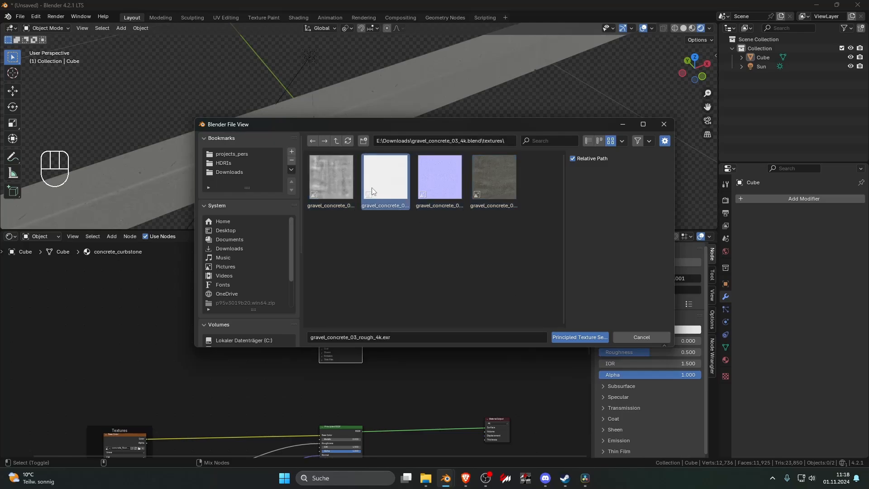
left_click(322, 189)
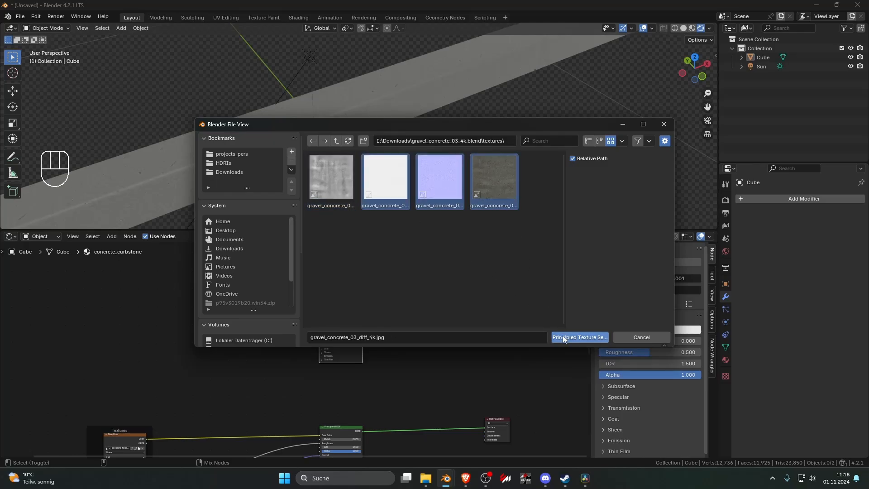
left_click(580, 337)
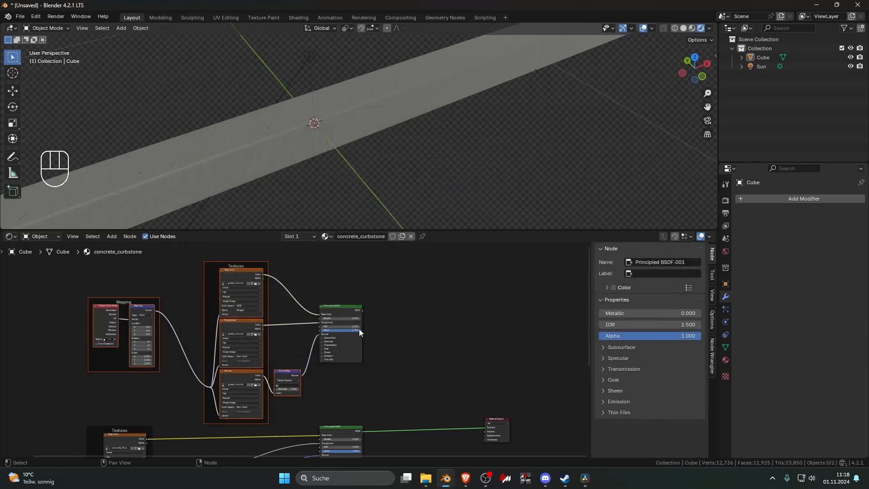
- Insert a Mix Shader before the Material Output and connect the gravel concrete shader to its second shader input
left_click(389, 305)
key("shift+a")
type("mix sh")
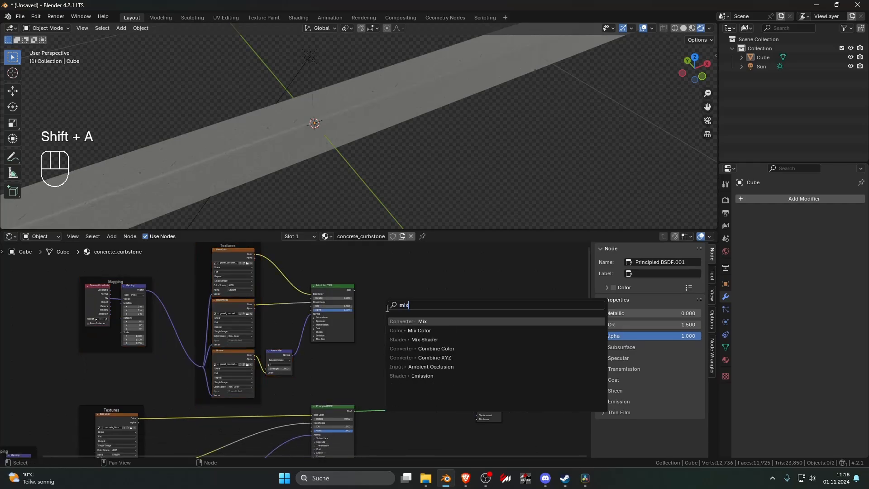
key("Return")
left_click(419, 389)
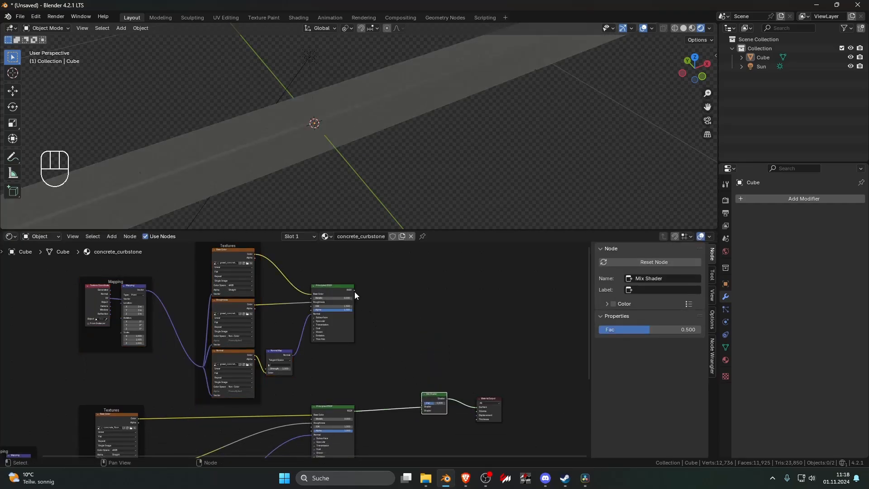
left_click_drag(354, 290, 419, 411)
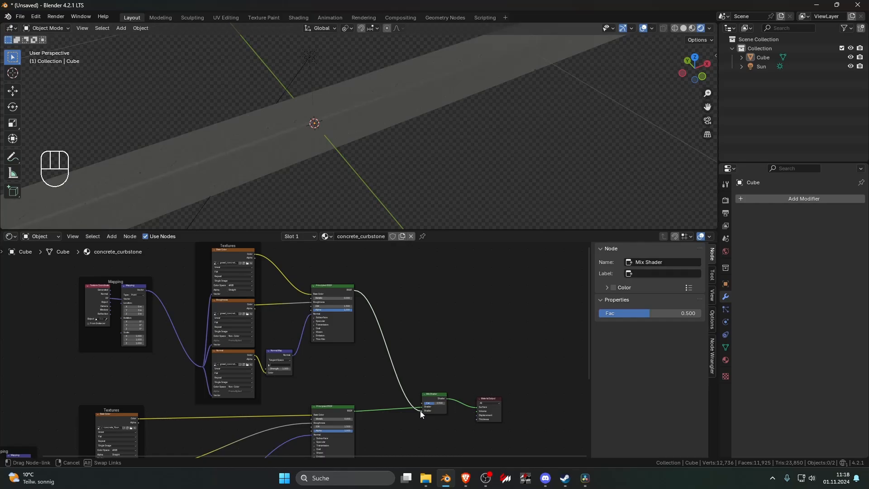
- Preview the gravel concrete shader on its own and look at its tiling on the curbstone up close
left_click(331, 293, "ctrl+shift")
scroll(308, 170, "up", 5)
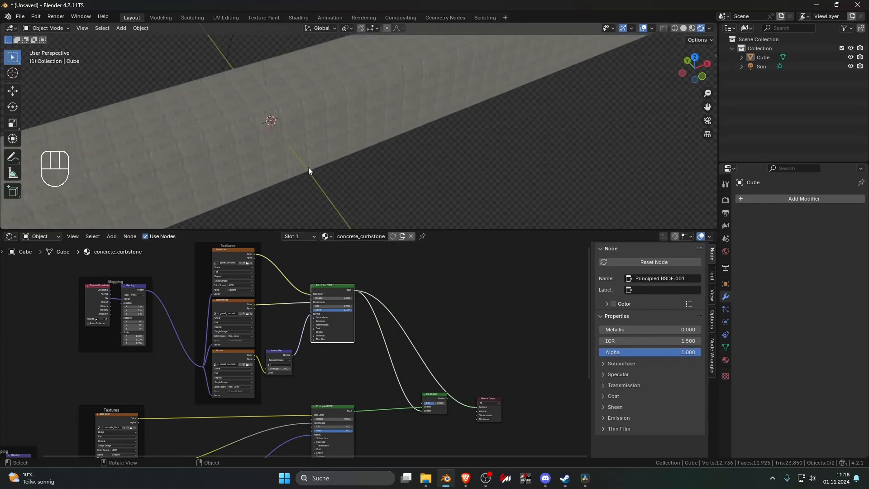
middle_click_drag(289, 169, 397, 164, "shift")
- Set the gravel texture's Mapping scale to 0.1 on all three axes
middle_click_drag(167, 350, 322, 337)
scroll(323, 337, "up", 1)
left_click(306, 368)
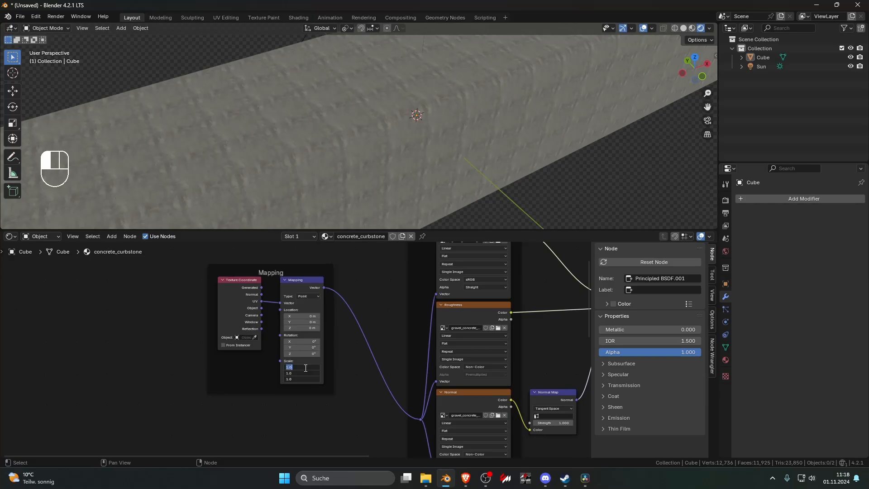
type("0.1")
key("Return")
scroll(480, 161, "down", 4)
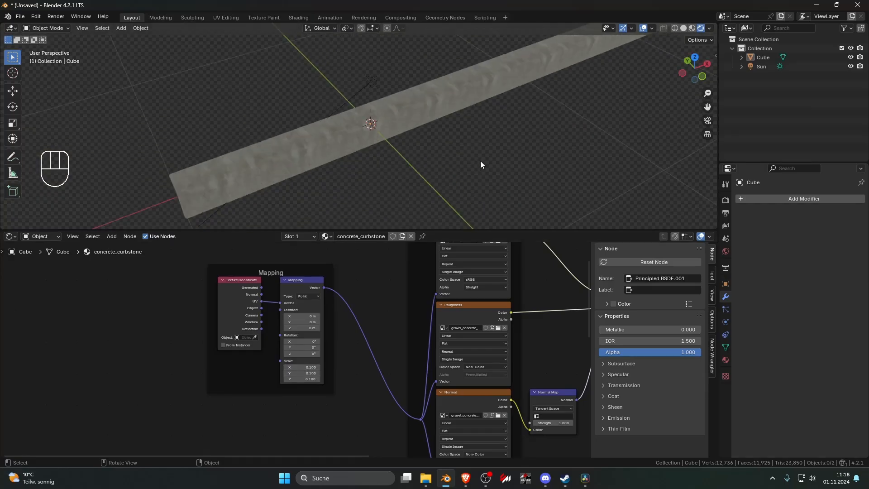
- Set the gravel texture's Mapping scale to 0.05 on all three axes and check it along the curbstone
middle_click_drag(480, 161, 485, 127)
scroll(299, 378, "up", 1)
left_click_drag(299, 381, 296, 368)
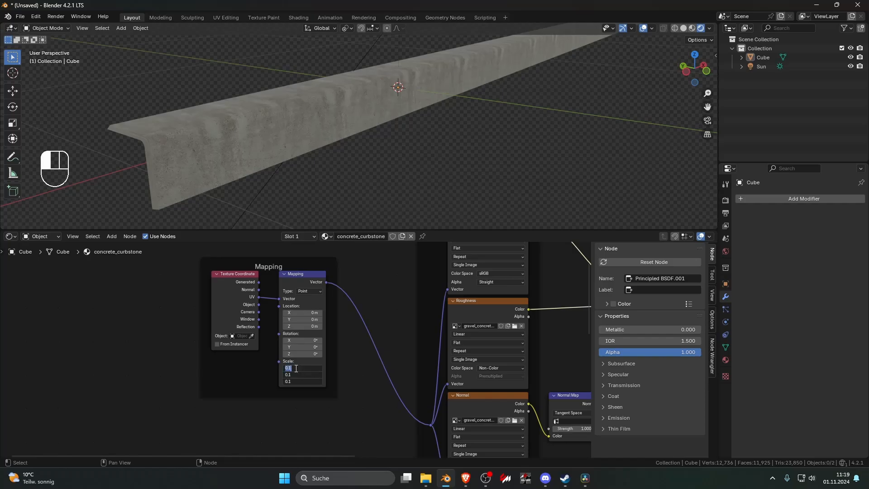
type(".05")
key("Return")
scroll(543, 162, "down", 3)
middle_click_drag(553, 158, 523, 149)
scroll(516, 150, "down", 2)
scroll(528, 151, "up", 2)
scroll(468, 305, "down", 4)
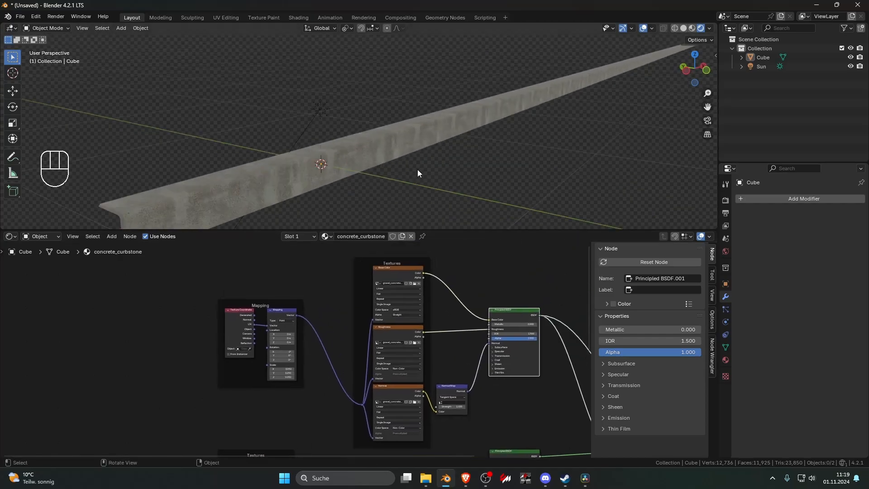
- Connect the Mix Shader back to the Material Output to show the blend of both concrete shaders
middle_click_drag(468, 305, 382, 269)
left_click(458, 375, "ctrl+shift")
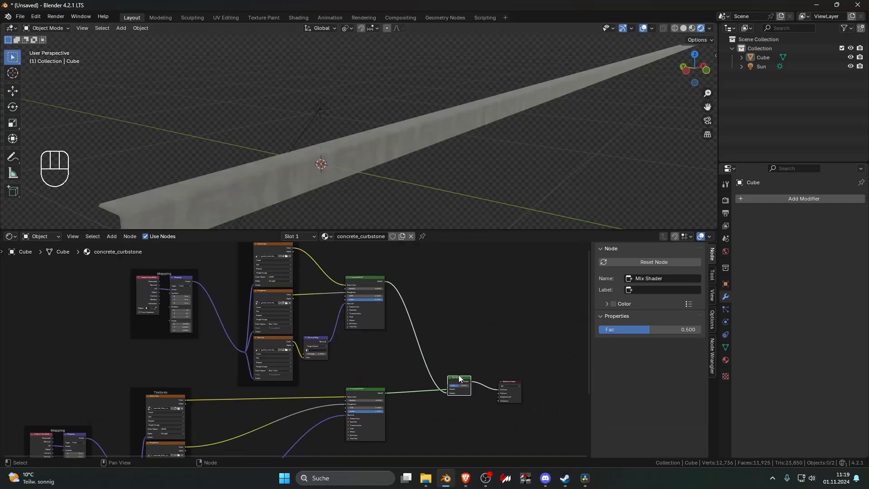
left_click_drag(463, 379, 465, 379)
left_click(465, 353)
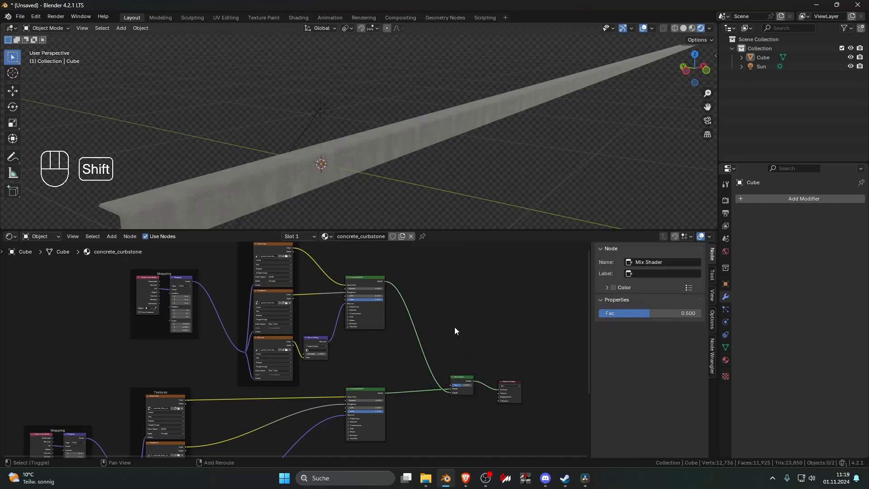
- Move the gravel concrete shader and its texture nodes further left in the node graph to make room
middle_click_drag(454, 326, 439, 318, "shift")
scroll(398, 313, "down", 1)
scroll(395, 312, "down", 5)
left_click_drag(131, 276, 271, 304)
left_click_drag(297, 338, 244, 342)
- Add a Voronoi Texture node above the Mix Shader and connect its Color output to the Mix Shader's Fac input
key("shift+a")
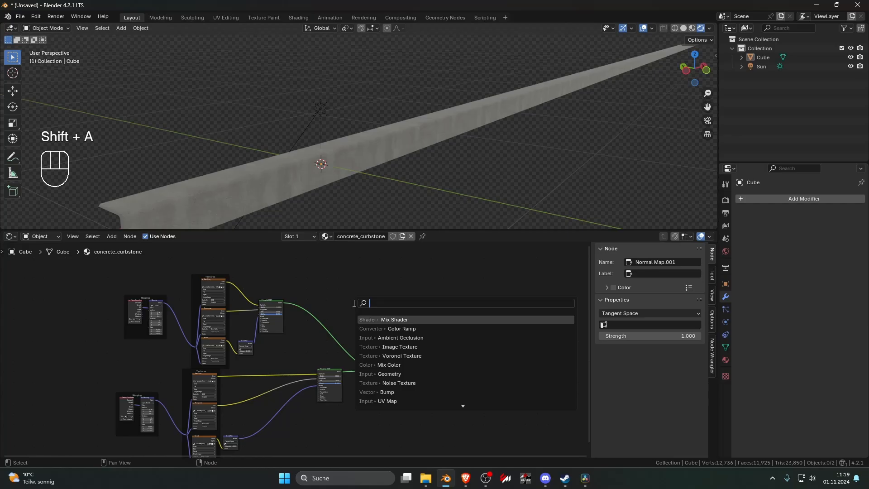
type("vo")
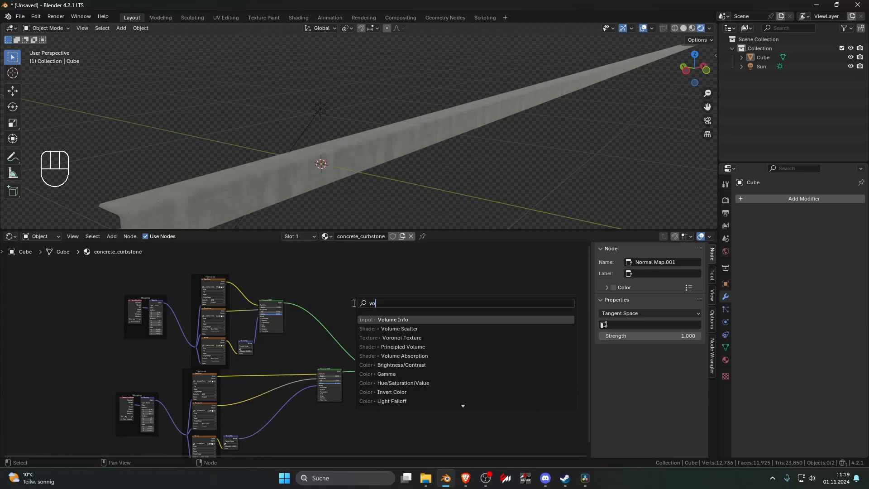
key("Down")
key("Down")
key("Return")
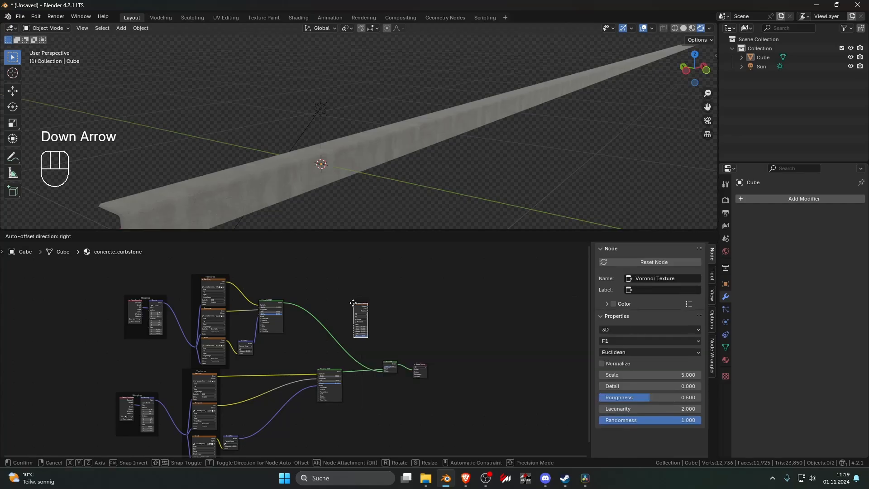
scroll(371, 305, "up", 3)
scroll(398, 309, "up", 4)
middle_click_drag(409, 304, 381, 306)
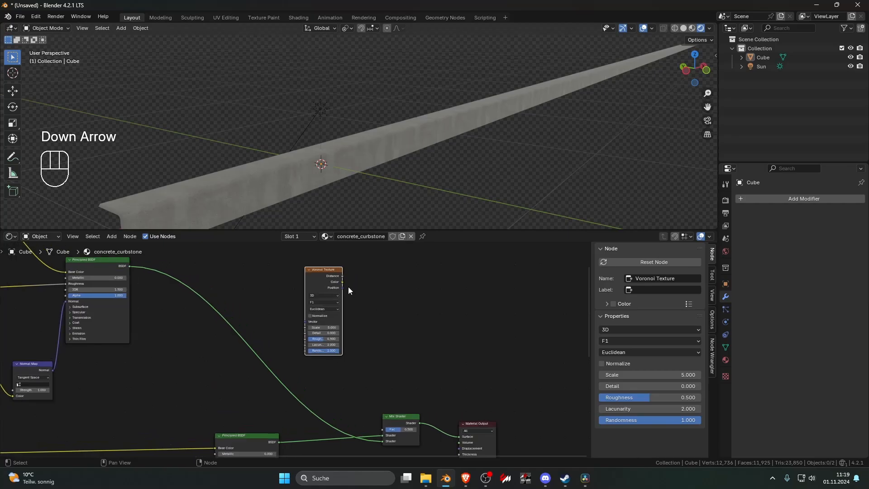
left_click_drag(343, 282, 378, 425)
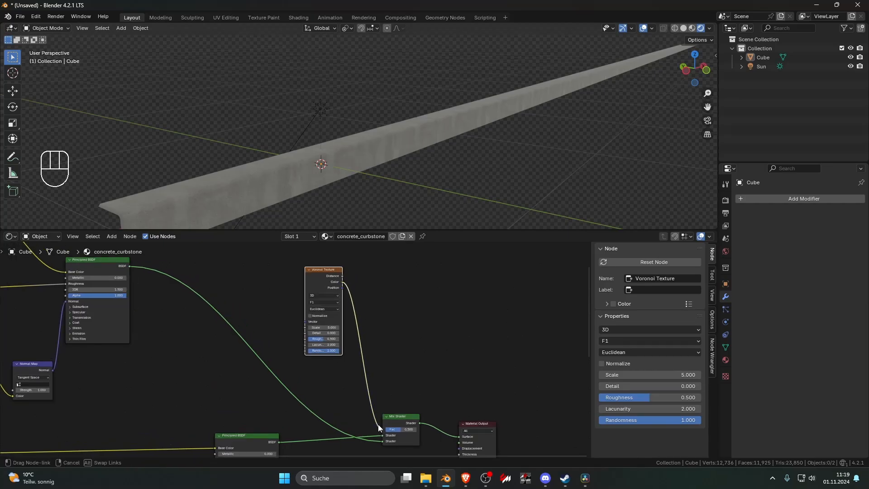
- Preview the Voronoi Texture's Distance and Color outputs on the curbstone
left_click(319, 282, "ctrl+shift")
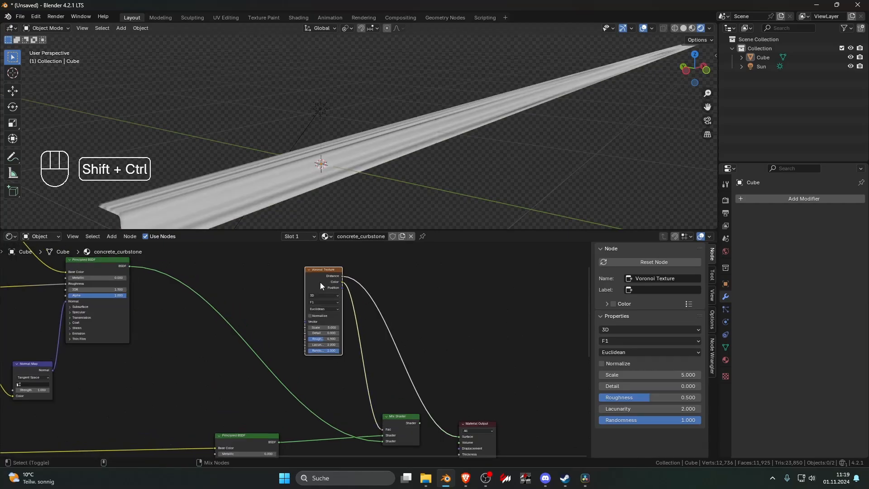
left_click(329, 277, "ctrl+shift")
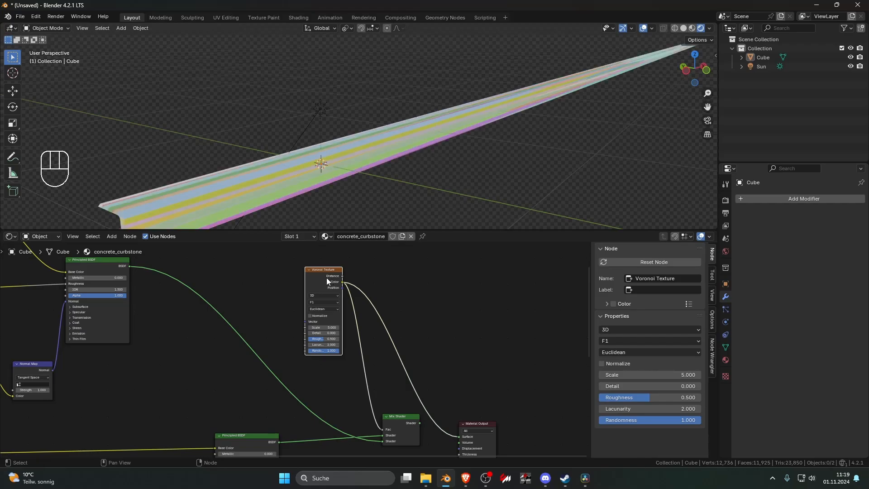
middle_click_drag(315, 269, 329, 311)
left_click_drag(329, 311, 334, 300)
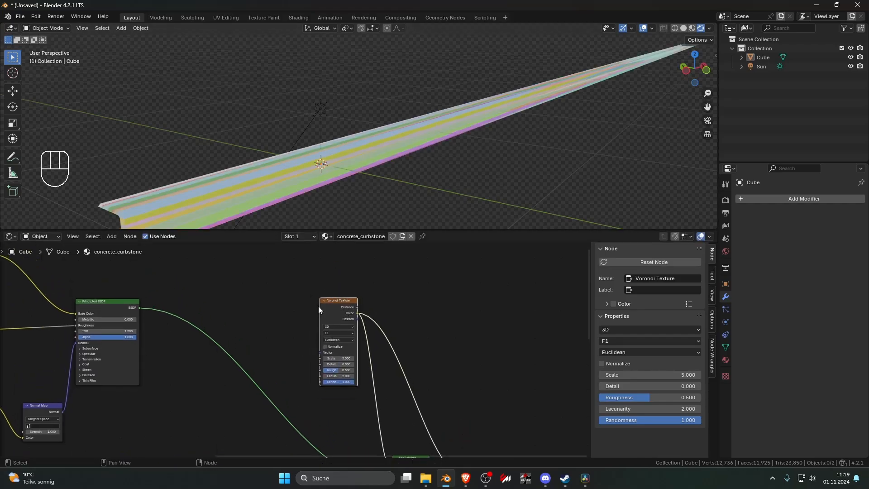
- Add Texture Coordinate and Mapping nodes to the Voronoi Texture, drive them with UV coordinates and place them beside it
key("ctrl")
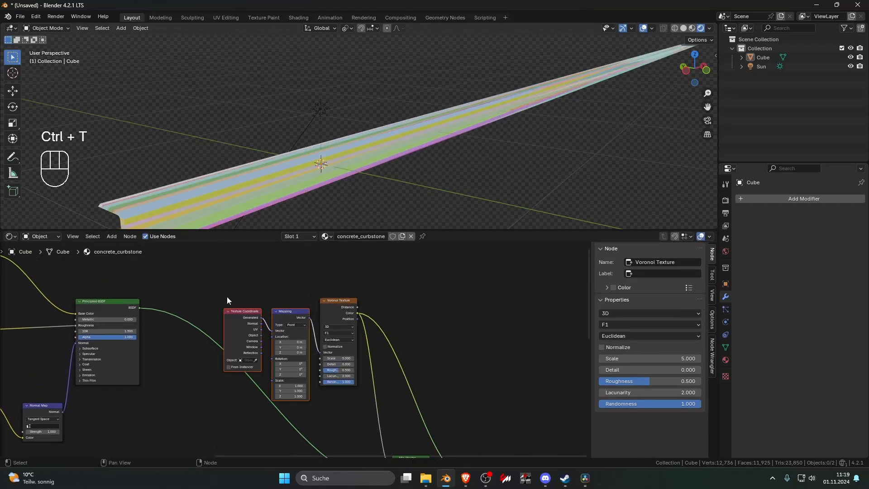
left_click_drag(227, 296, 298, 334)
left_click_drag(297, 334, 278, 302)
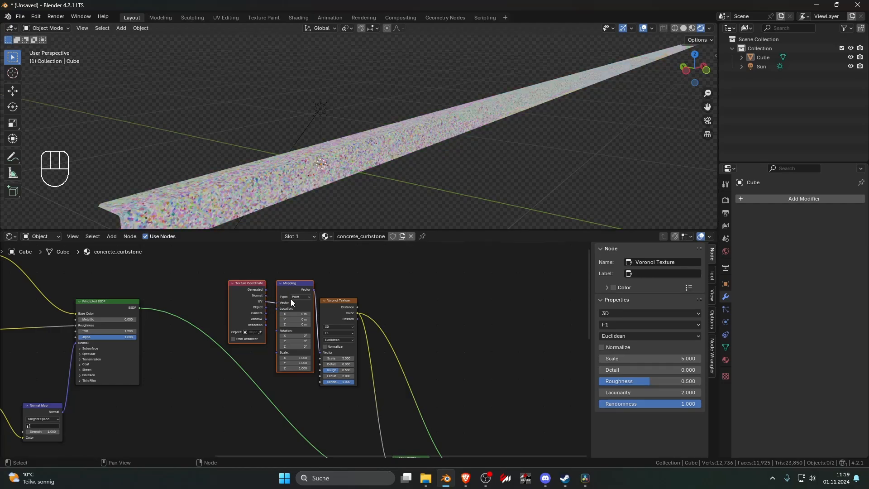
- Set the Voronoi Texture's Scale to 0.25 and its Detail to about 0.06
scroll(294, 359, "up", 3)
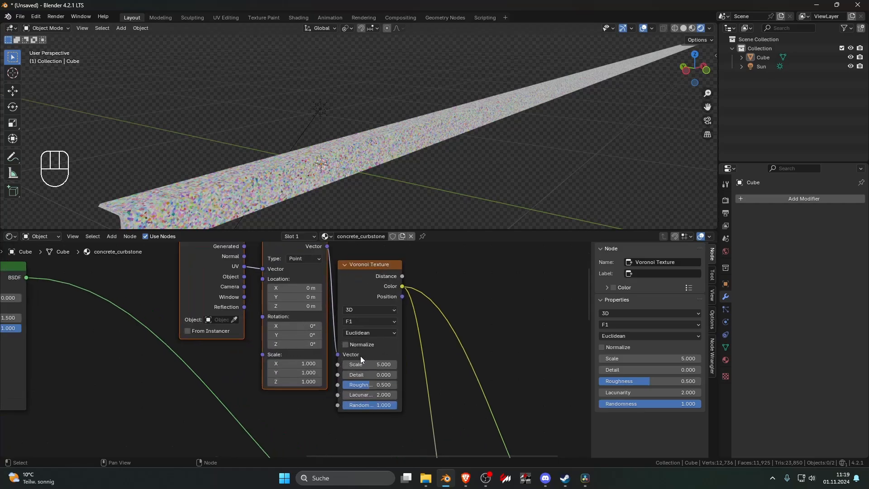
left_click_drag(364, 364, 290, 364, "shift")
scroll(411, 345, "down", 3)
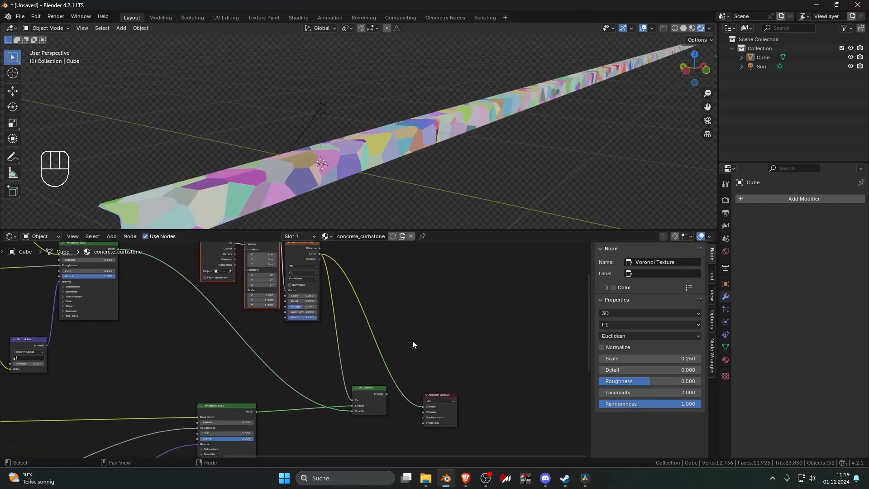
left_click_drag(302, 297, 305, 297, "shift")
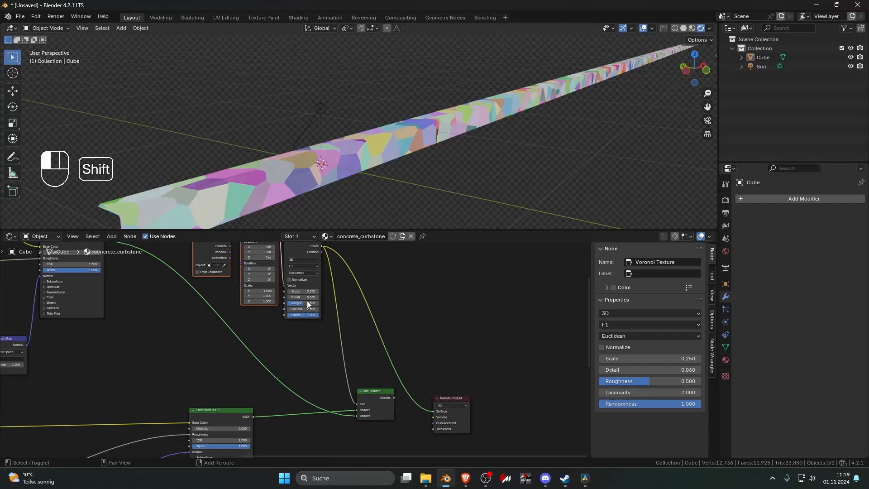
- Route the Mix Shader to the Material Output again and inspect the Voronoi-masked concrete blend on the curbstone
left_click(381, 392, "ctrl+shift")
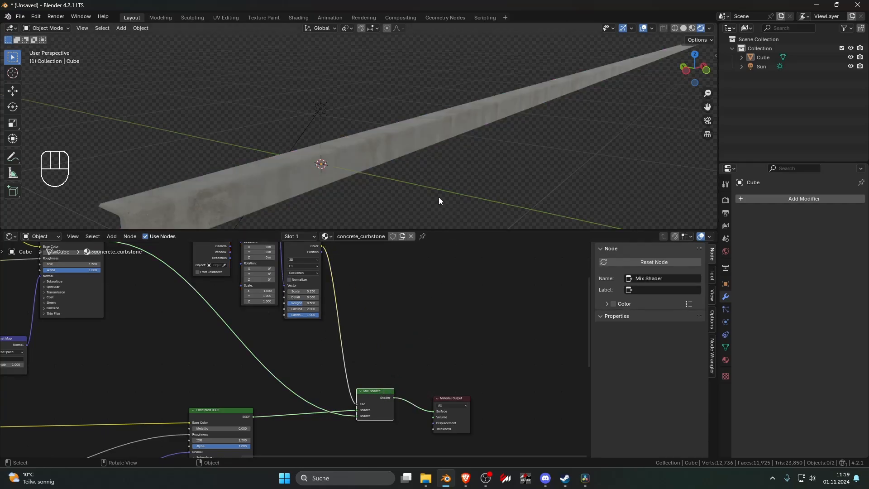
middle_click_drag(439, 192, 450, 178)
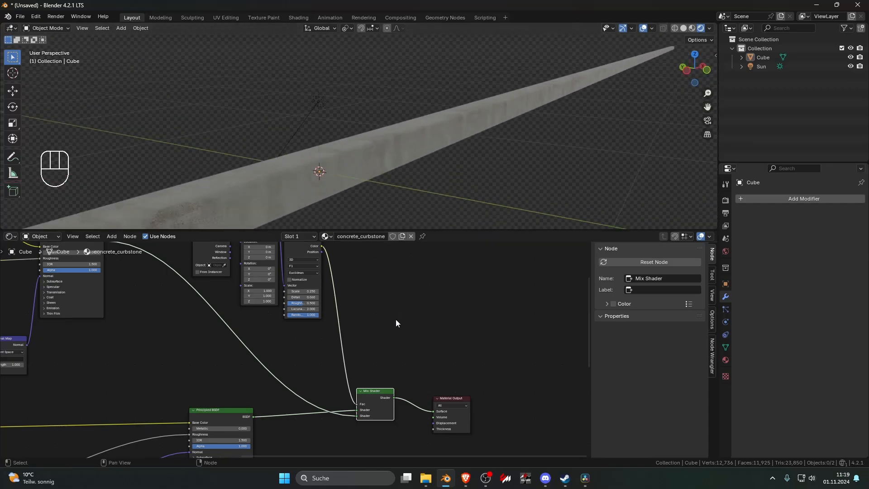
scroll(365, 336, "down", 2)
scroll(365, 336, "up", 2)
- Insert a Color Ramp between the Voronoi Texture's Color output and the Mix Shader's Fac input
key("shift+a")
type("c")
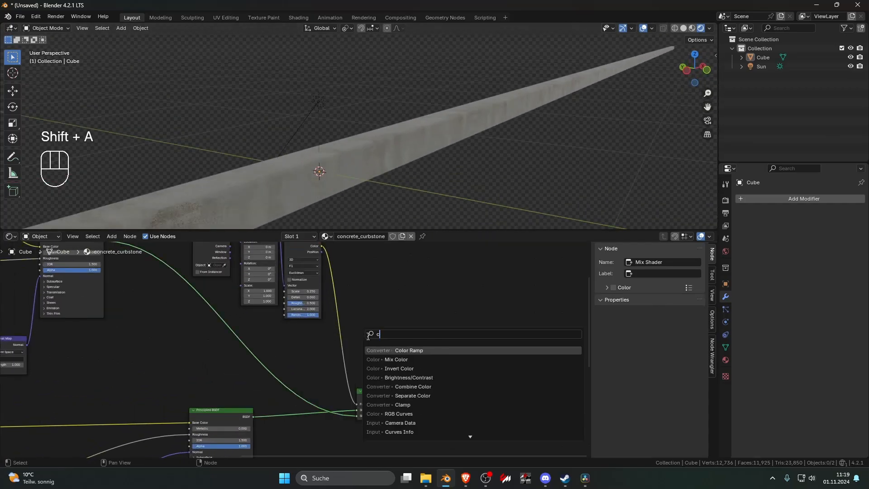
left_click(404, 350)
left_click(340, 355)
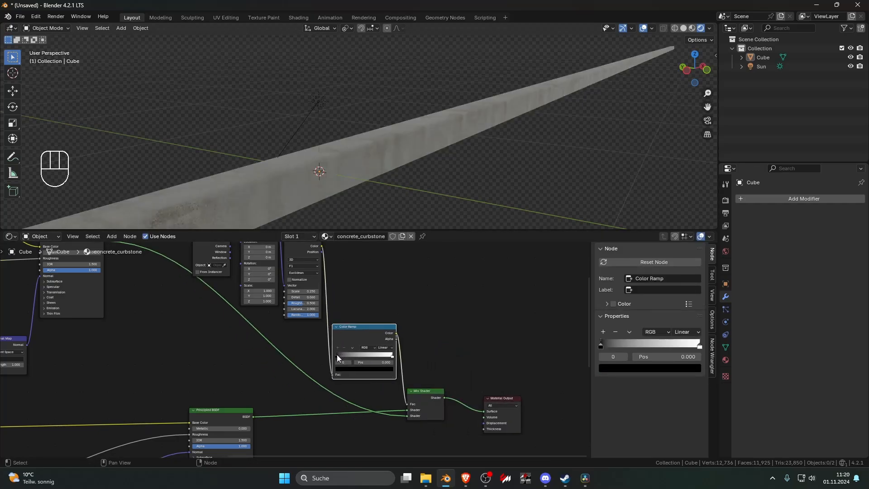
- Try shifting the Color Ramp's black and white stops along the gradient
mouse_move(336, 354)
left_mouse_down()
mouse_move(363, 356)
mouse_move(343, 354)
left_mouse_up()
left_click(361, 370)
left_click_drag(392, 357, 413, 359)
left_click_drag(338, 356, 320, 355)
- Move the Color Ramp's white stop to position 0.527 and darken it to a grey with a Value of 0.506
scroll(380, 361, "up", 3)
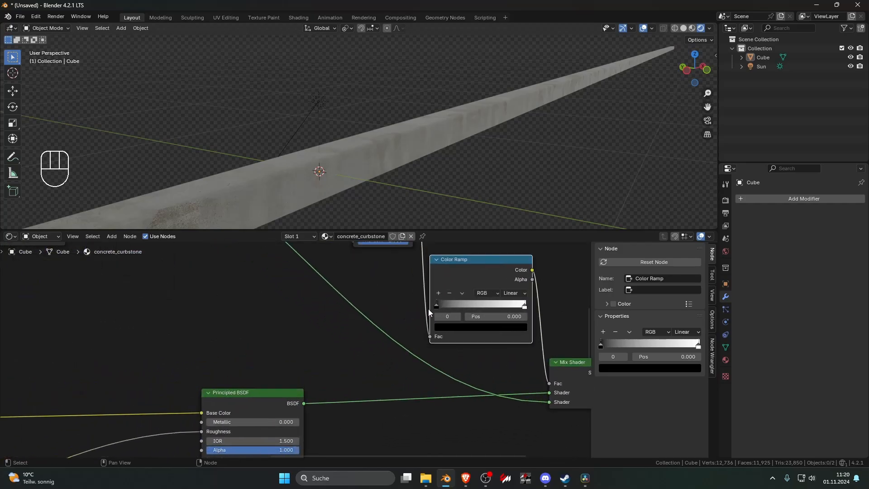
scroll(381, 317, "up", 1)
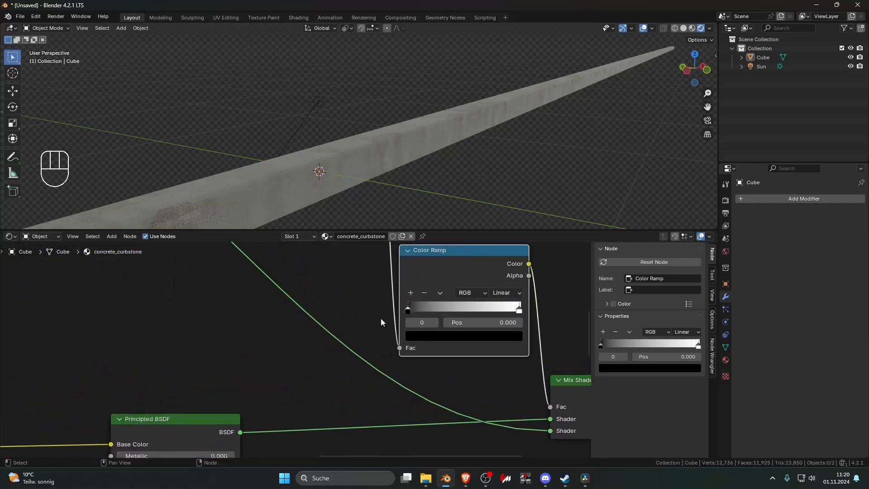
left_click(442, 335)
left_click_drag(515, 263, 513, 220)
left_click_drag(520, 308, 467, 310)
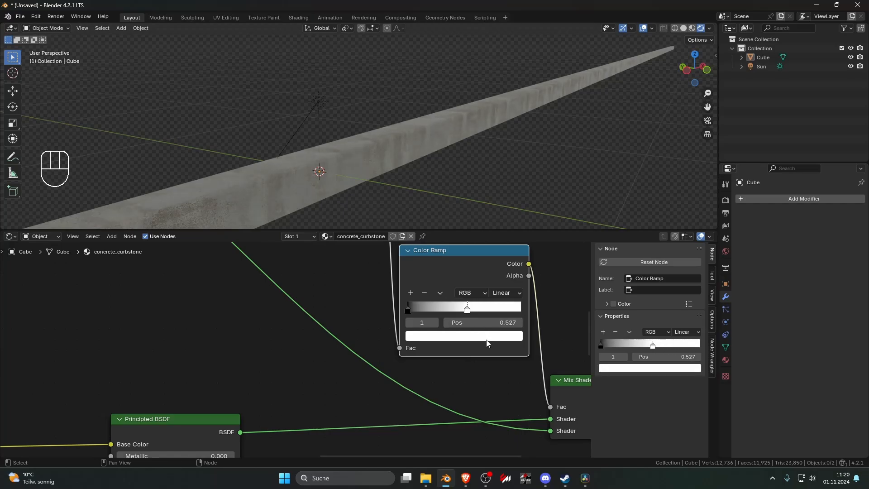
left_click(488, 337)
left_click_drag(513, 200, 514, 190)
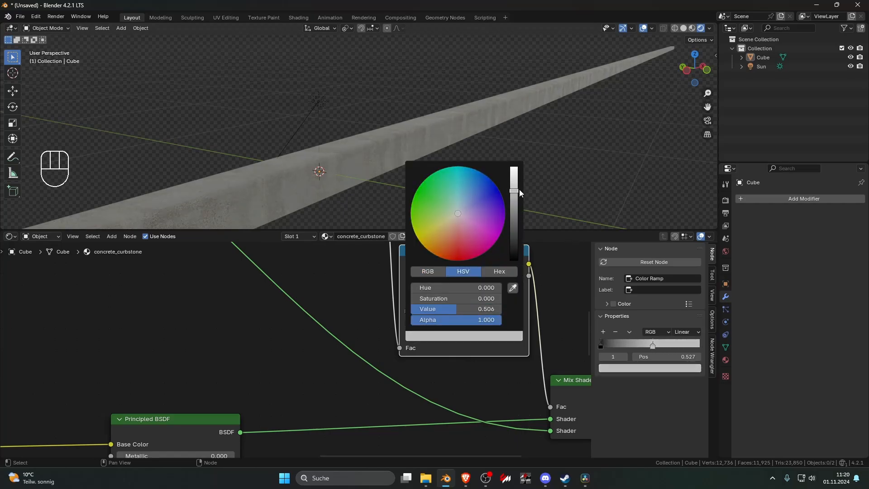
- Frame the Voronoi mask nodes together with the Color Ramp, label the frame "base controller" and set its label size to 64
mouse_move(520, 193)
middle_mouse_down()
mouse_move(526, 184)
mouse_move(424, 186)
mouse_move(508, 181)
middle_mouse_up()
scroll(458, 286, "down", 1)
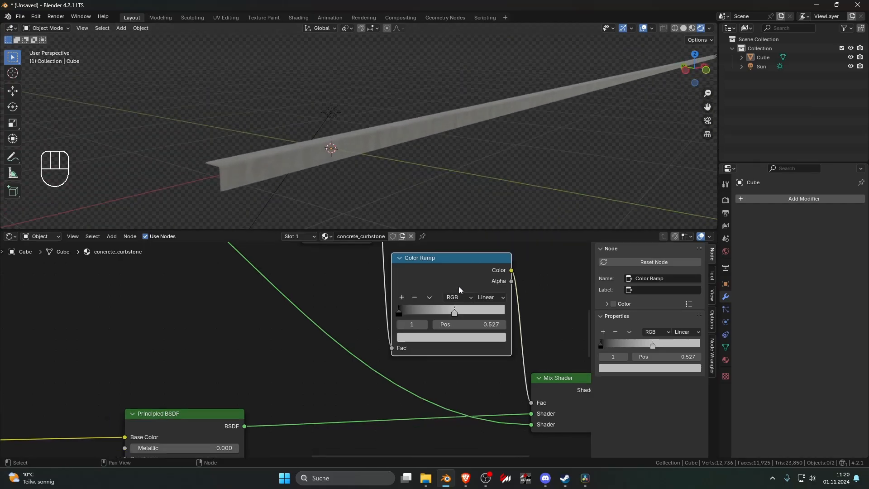
scroll(458, 286, "down", 6)
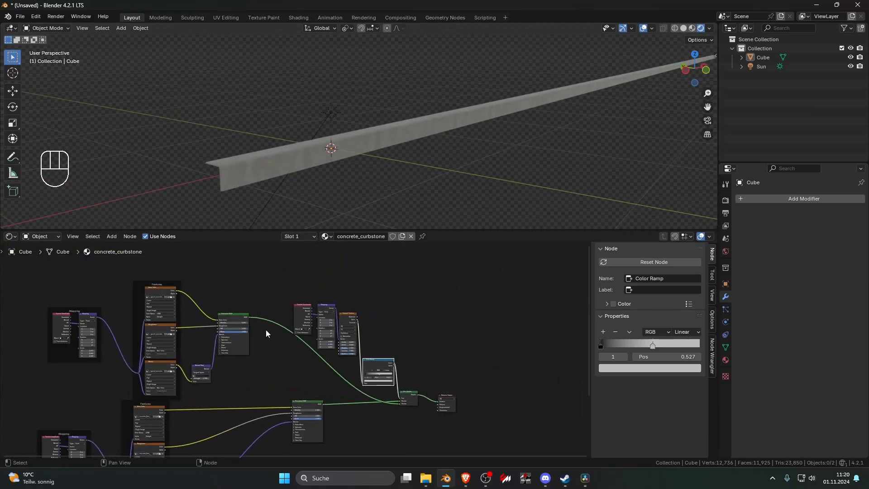
left_click_drag(287, 294, 352, 308)
middle_click_drag(367, 294, 361, 320, "shift")
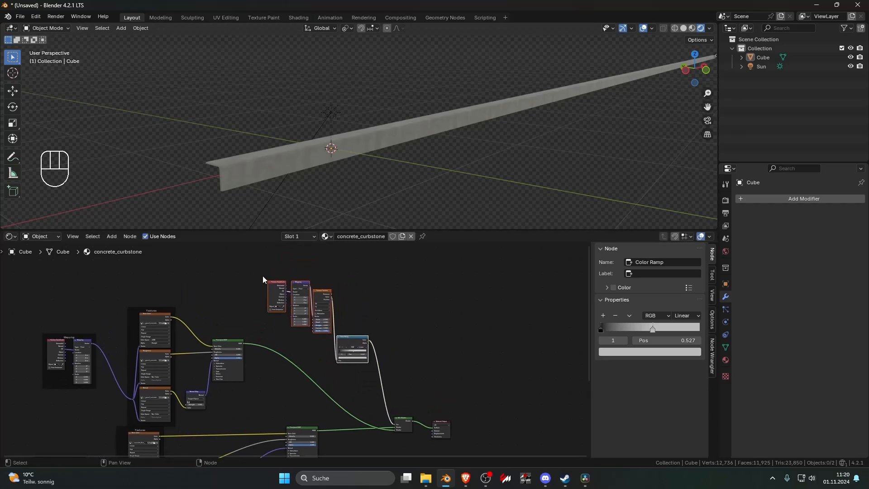
left_click_drag(255, 267, 360, 343)
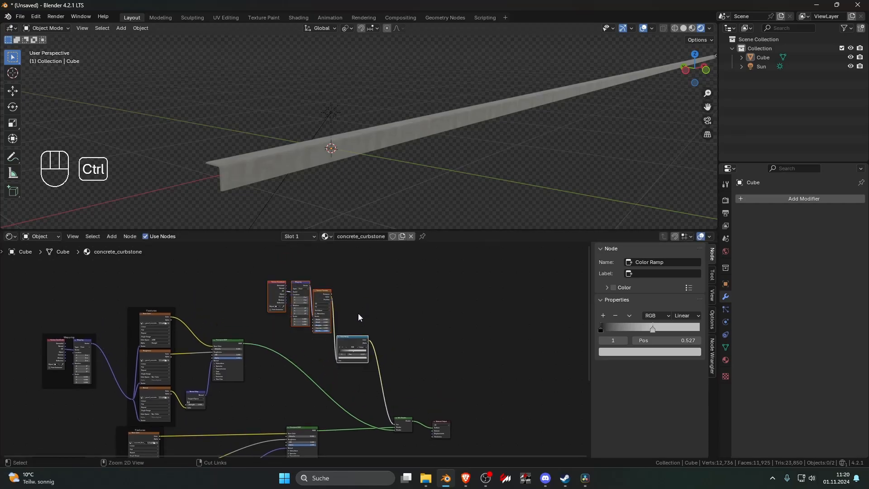
key("ctrl+j")
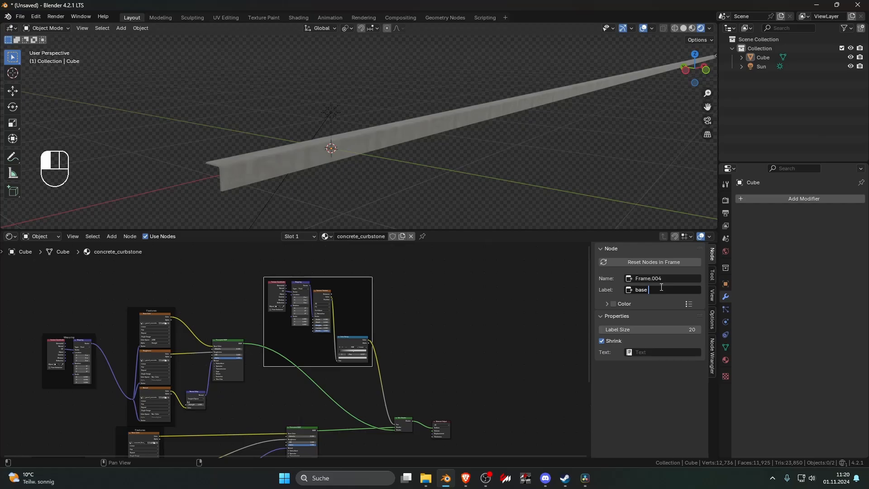
type("ler")
key("Return")
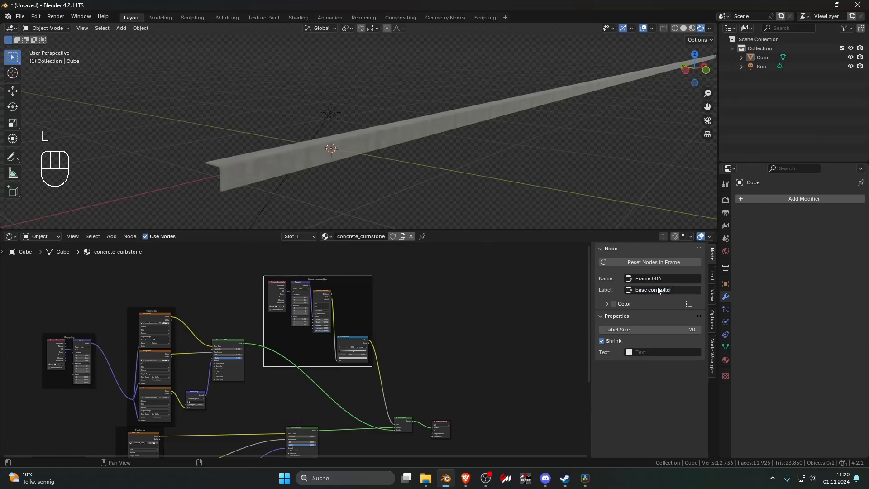
left_click_drag(649, 329, 683, 329)
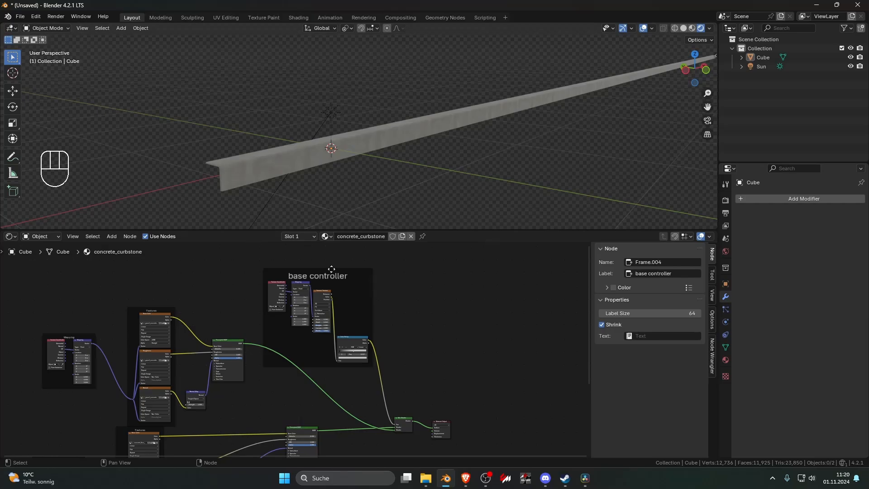
- Move the Material Output node farther away from the Mix Shader to free space between them
scroll(400, 167, "up", 4)
middle_click_drag(400, 168, 420, 161)
scroll(420, 161, "up", 1)
scroll(384, 294, "down", 2)
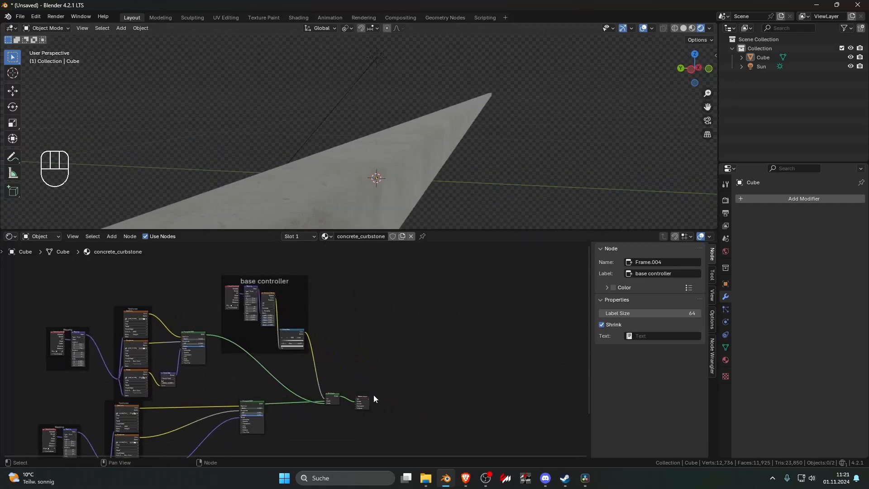
left_click_drag(360, 396, 471, 396)
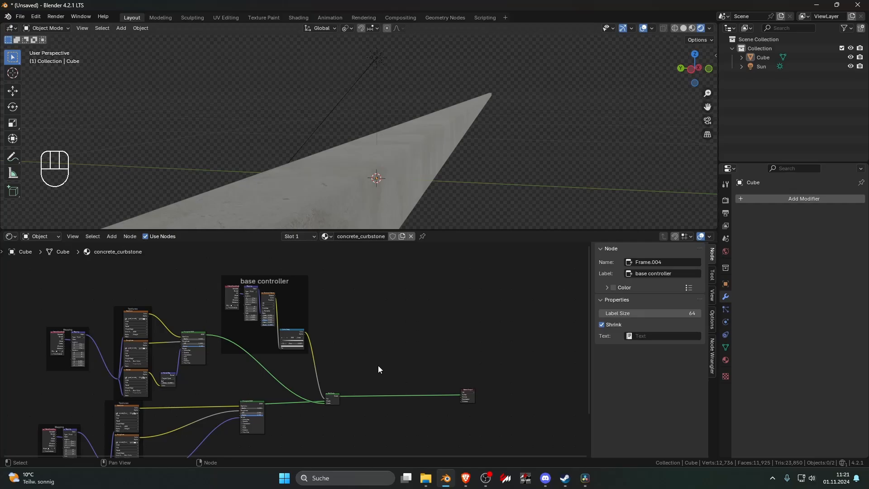
left_click(471, 390)
- Examine the blended concrete surface along the curbstone from several angles and review the node layout
middle_click_drag(464, 205, 430, 209)
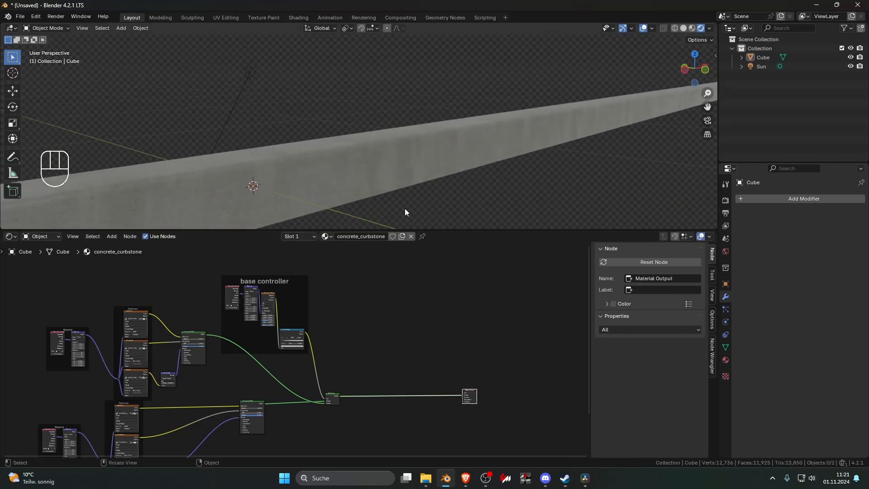
left_click(390, 303)
middle_click_drag(484, 151, 449, 173)
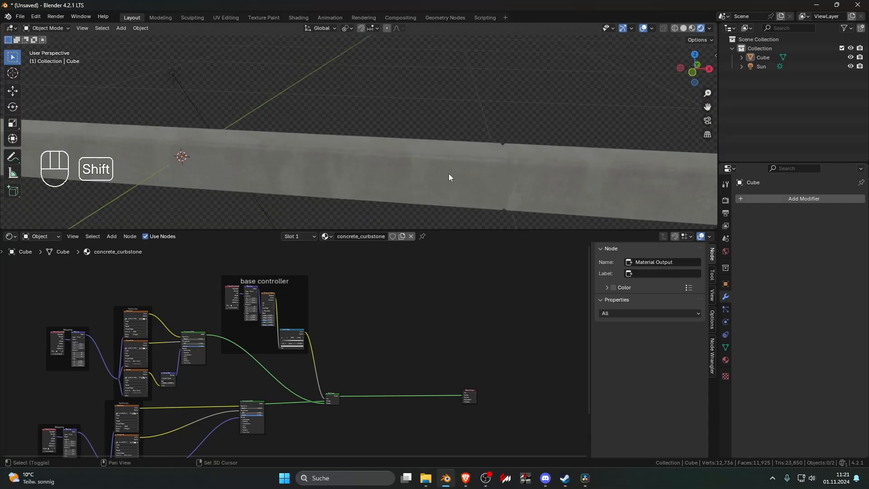
middle_click_drag(381, 166, 278, 148, "shift")
scroll(408, 162, "up", 3)
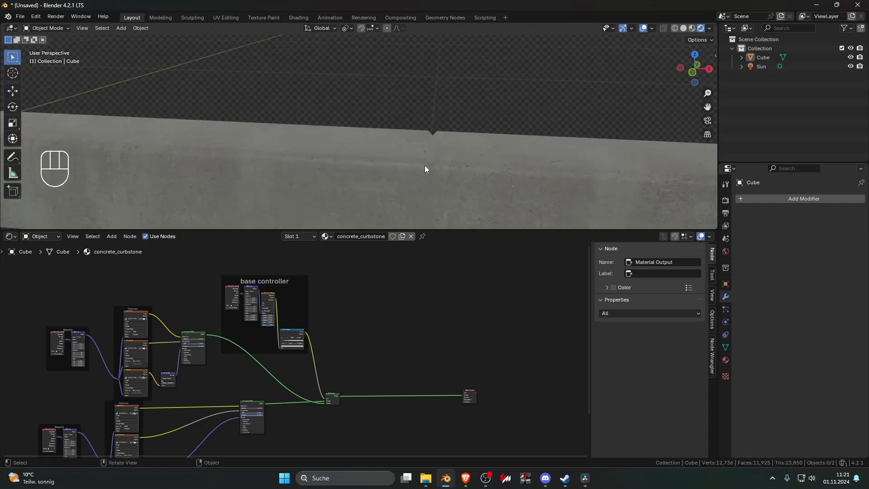
left_click(429, 168)
scroll(441, 167, "down", 3)
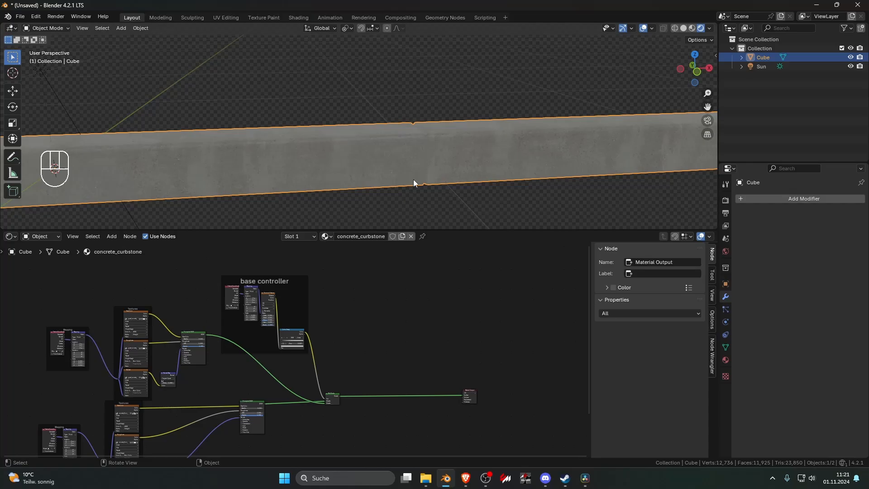
middle_click_drag(321, 357, 419, 312)
middle_click_drag(349, 336, 318, 341)
left_click_drag(562, 387, 297, 320)
left_click(422, 319)
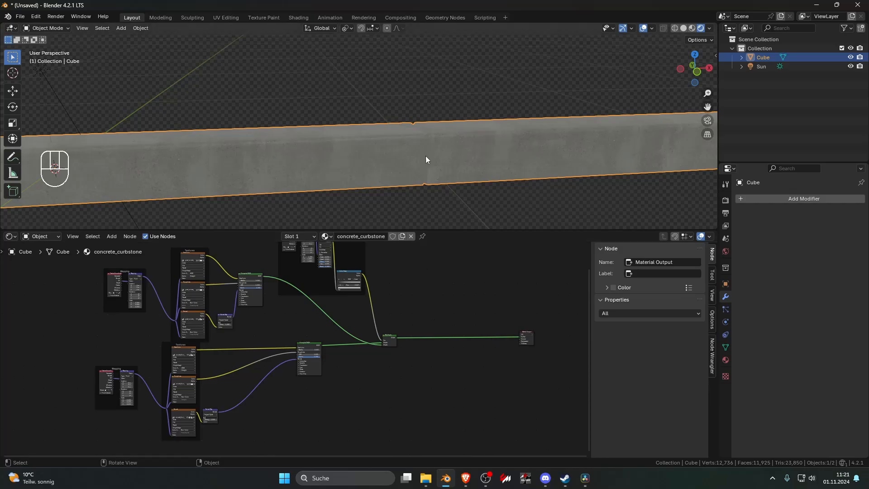
middle_click_drag(426, 156, 412, 138)
middle_click_drag(434, 303, 343, 308)
left_click_drag(502, 371, 302, 317)
left_click(326, 310)
- Duplicate the lower Principled BSDF and place the copy in the empty area below the Mix Shader
left_click(218, 362)
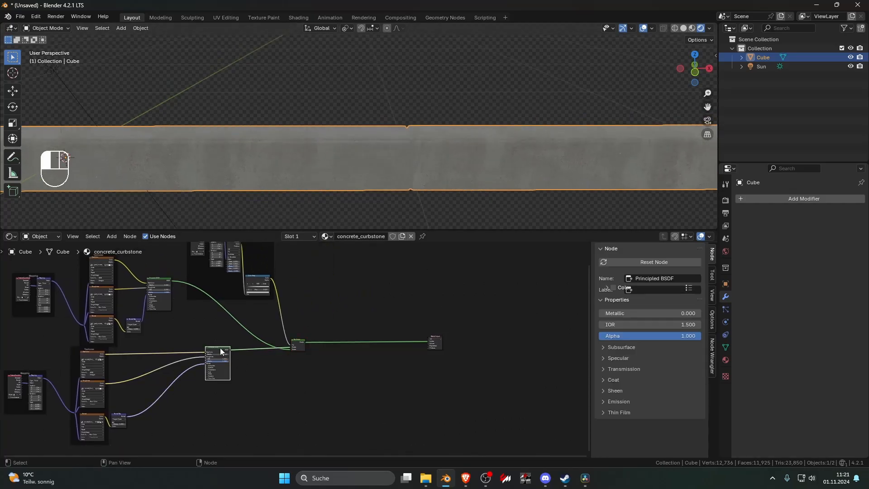
key("shift+d")
left_click(323, 338)
scroll(323, 337, "up", 2)
scroll(323, 337, "up", 1)
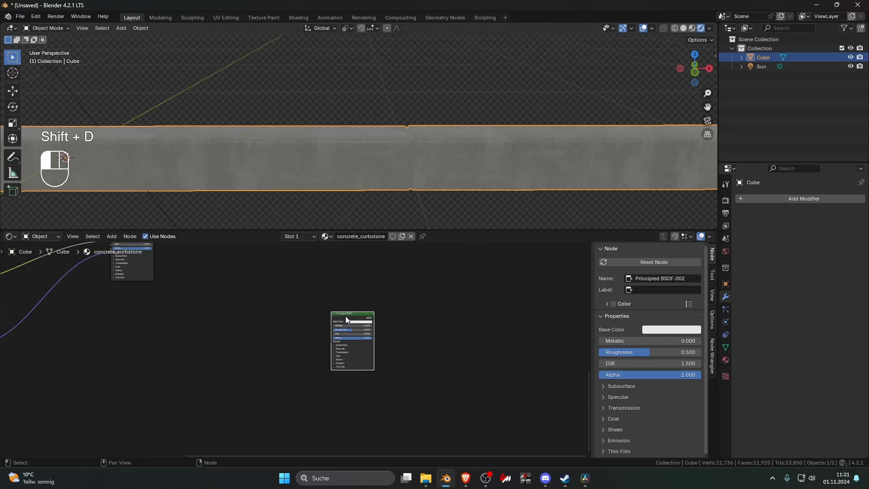
- Start a Principled Texture Setup on the new Principled BSDF and browse to the textures folder inside sparse_grass_4k.blend
key("ctrl+shift+t")
left_click(335, 141)
left_click(335, 140)
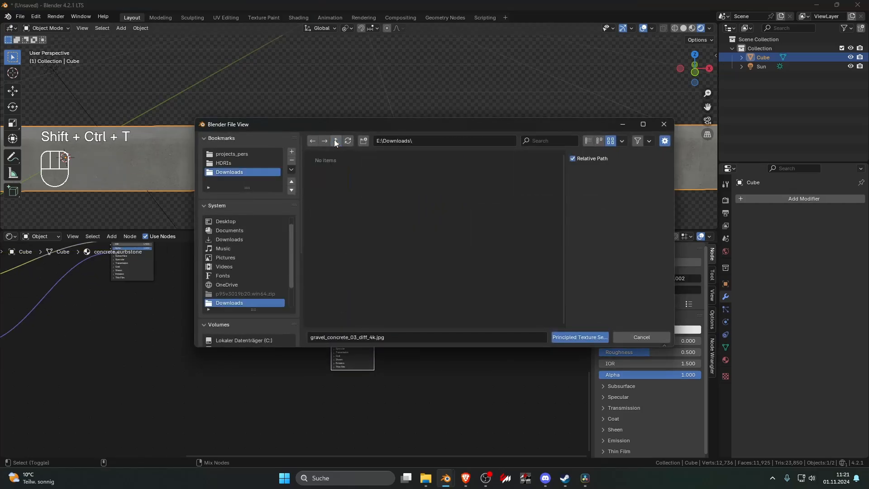
left_click(503, 188)
double_click(503, 188)
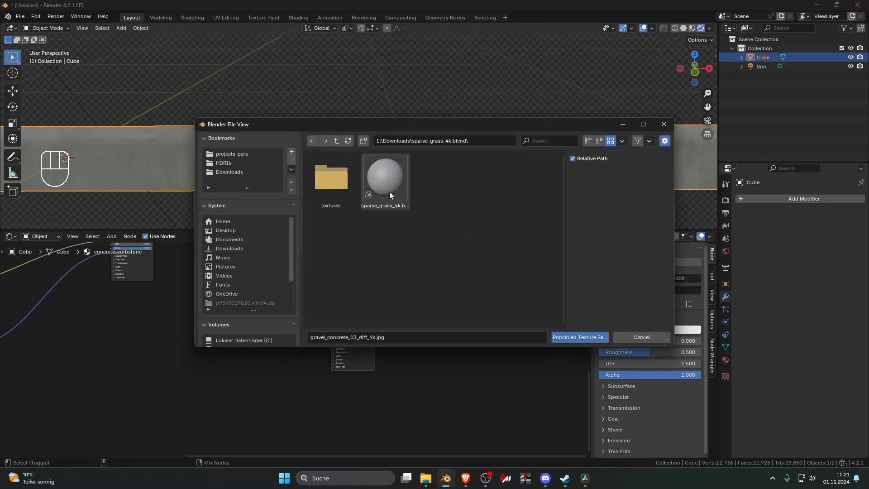
double_click(330, 176)
- Load the sparse_grass maps, including diffuse, normal, mask and roughness, into the Principled Texture Setup
left_click(403, 189)
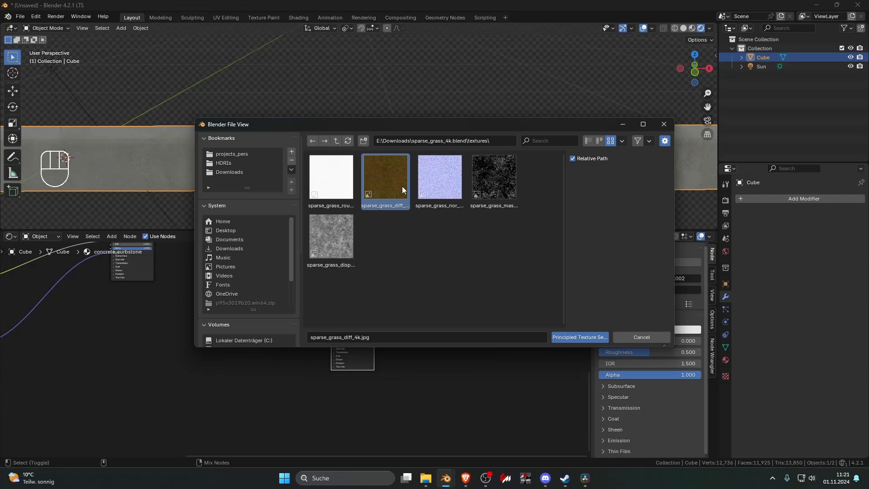
left_click(441, 190, "ctrl")
left_click(495, 191, "ctrl")
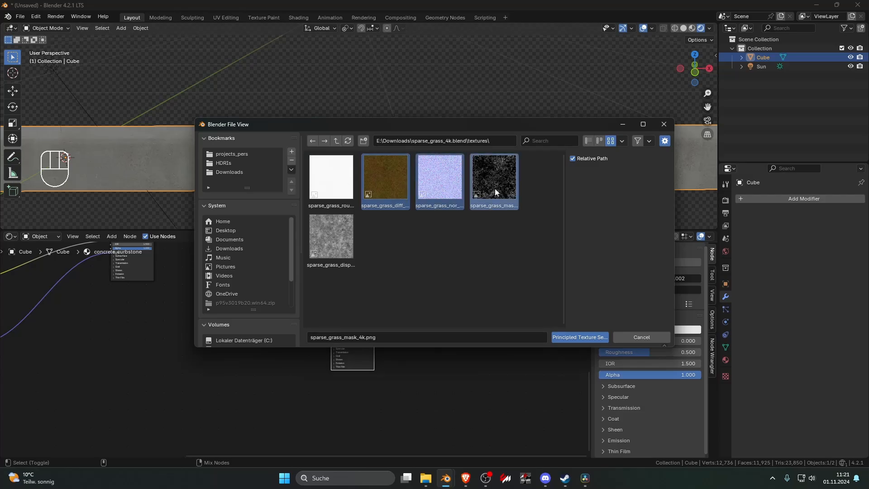
left_click(338, 230, "ctrl")
left_click(335, 236, "ctrl")
left_click(331, 195, "ctrl")
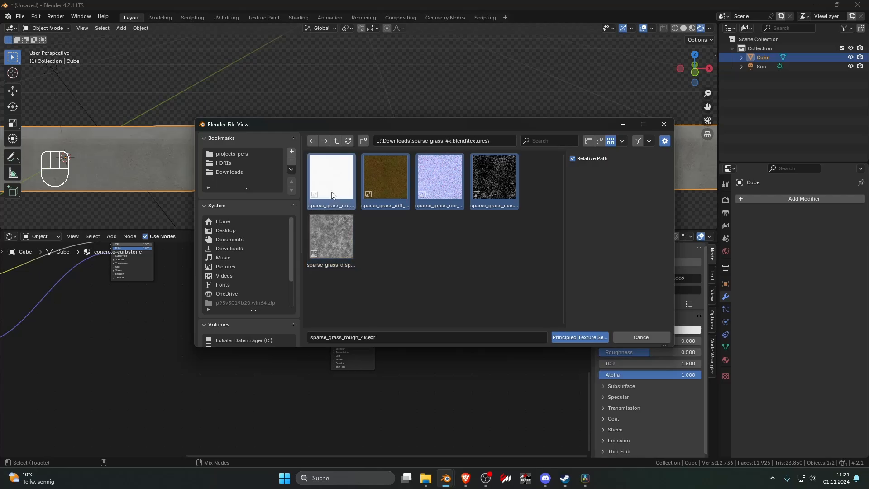
left_click(581, 338)
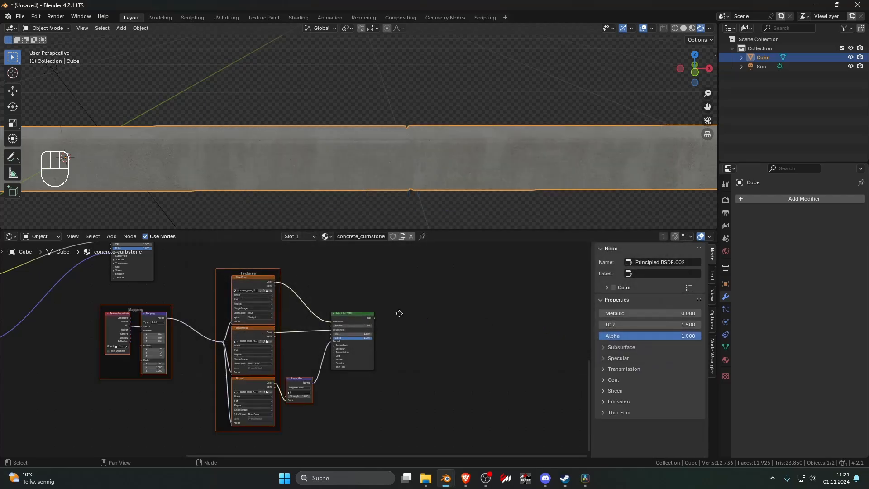
- Insert a duplicate Mix Shader before the Material Output and connect the grass Principled BSDF to its second Shader input
scroll(470, 293, "up", 2)
middle_click_drag(399, 313, 364, 381)
left_click(462, 292)
scroll(367, 375, "down", 1)
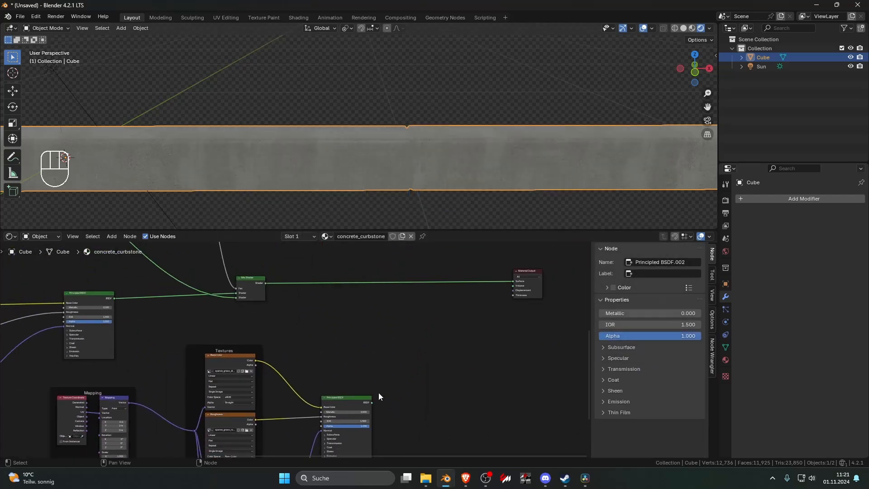
key("shift+a")
left_click(252, 281)
key("shift+d")
left_click(441, 276)
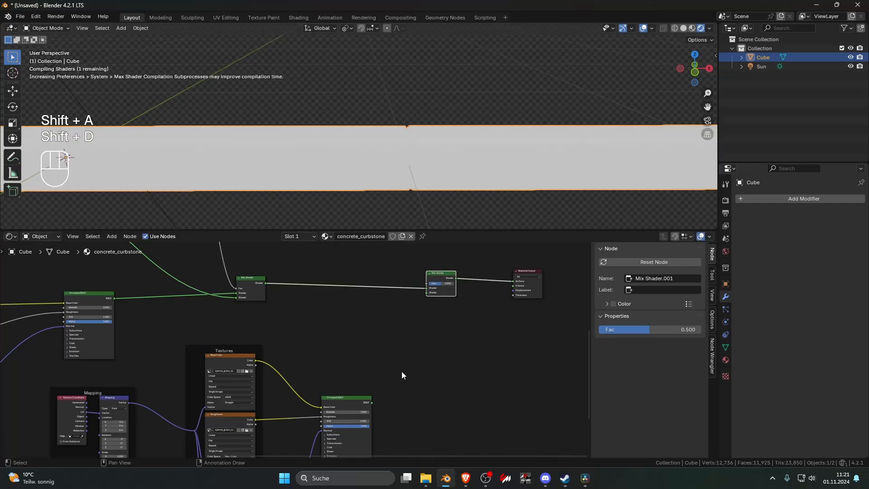
left_click_drag(371, 402, 427, 292)
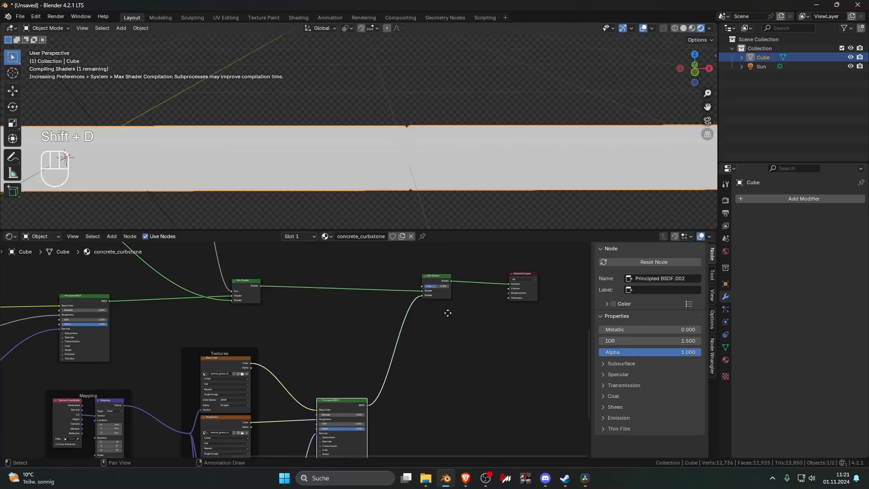
- Set the new Mix Shader's Fac to 1.000 so that only the grass material shows
middle_click_drag(453, 309, 394, 353)
scroll(411, 319, "up", 2)
left_click_drag(419, 317, 447, 328)
- Set the grass texture Mapping node's Scale to 0.1 on all three axes
scroll(297, 362, "down", 8)
middle_click_drag(181, 452, 310, 375)
scroll(311, 375, "up", 9)
middle_click_drag(195, 395, 302, 362)
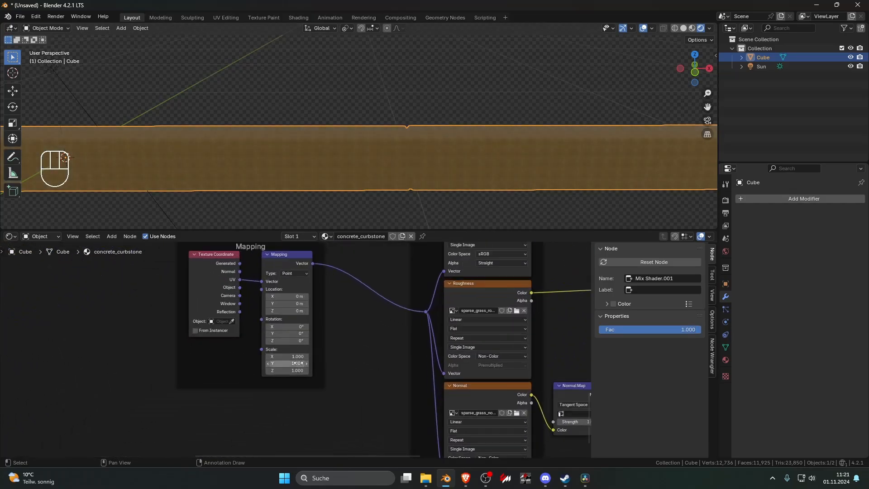
left_click_drag(298, 357, 298, 370)
type(".")
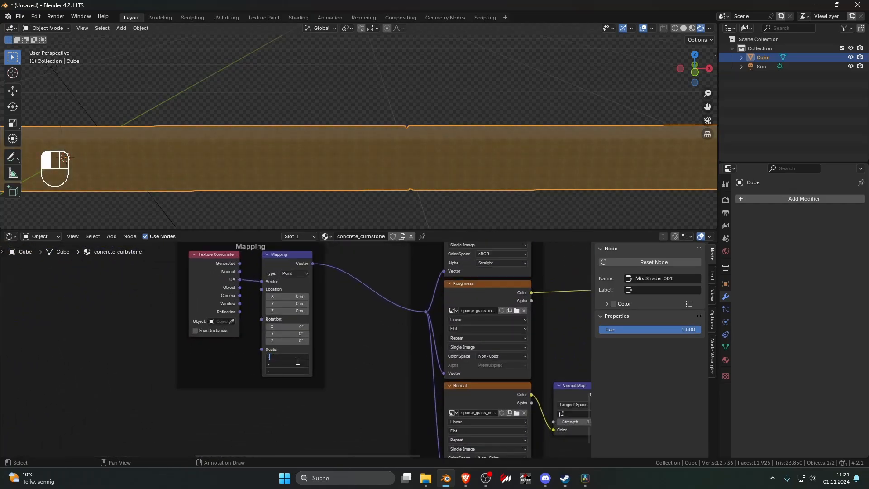
type("1")
key("Return")
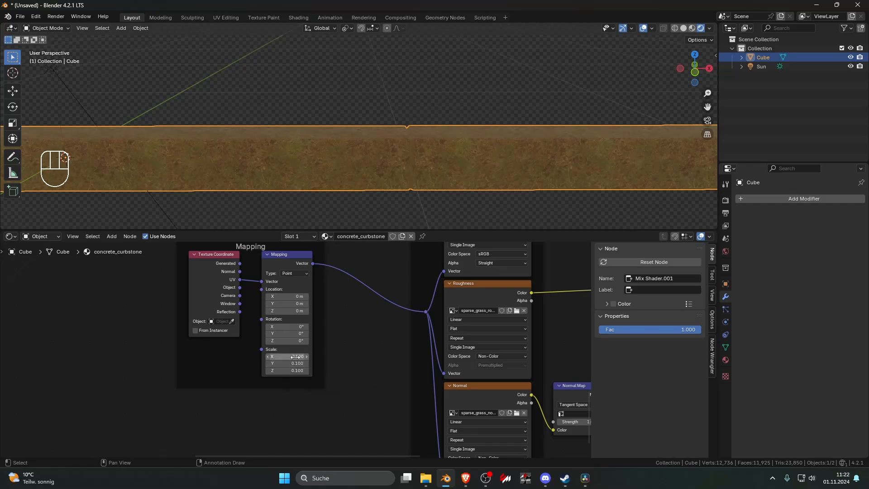
- Set the grass texture Mapping node's Scale to 0.5 on all three axes
mouse_move(298, 357)
left_mouse_down()
mouse_move(289, 370)
mouse_move(289, 356)
left_mouse_up()
key("Escape")
key("Escape")
type(".5")
key("Return")
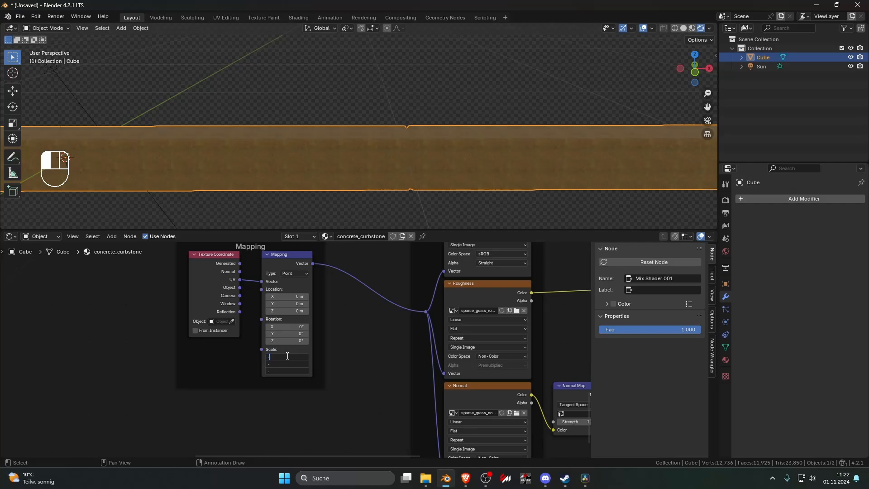
- Apply the entered Scale value to the grass texture's Mapping node
key("Return")
scroll(383, 275, "down", 5)
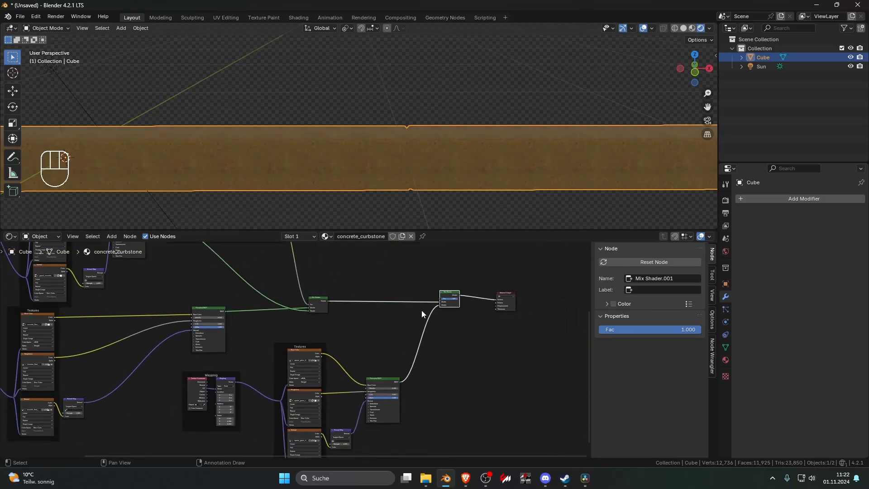
- Add a Geometry node in the free space between the two Mix Shaders
scroll(424, 317, "up", 2)
scroll(453, 325, "up", 3)
key("shift+a")
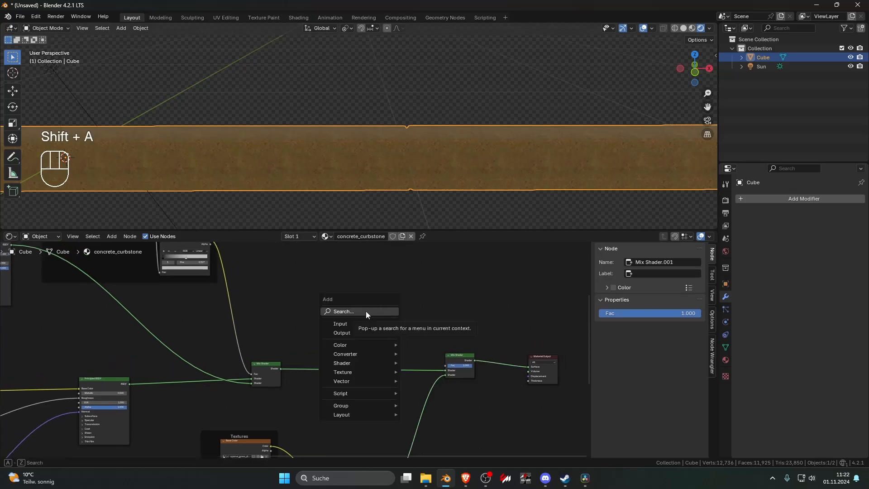
left_click(366, 311)
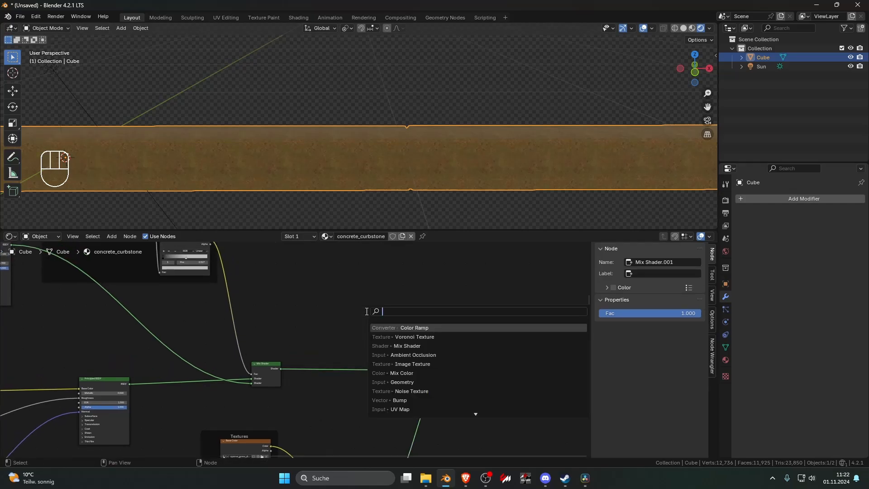
key("Escape")
key("shift+a")
type("ge")
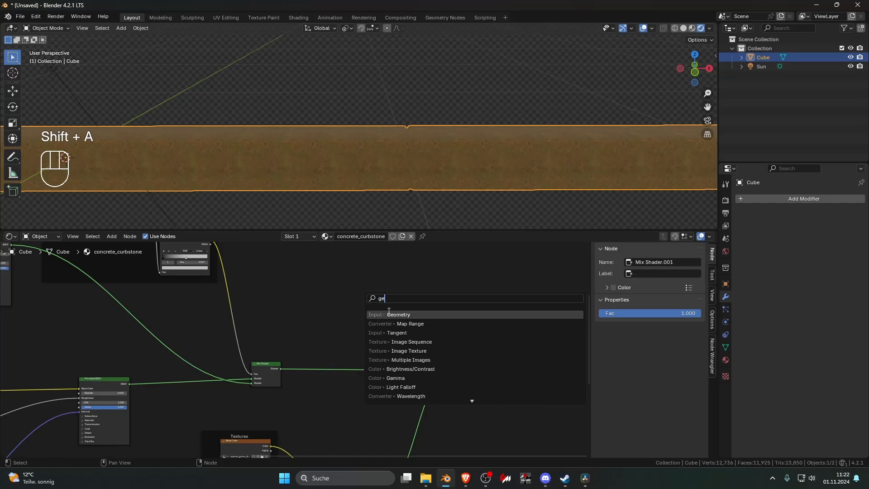
key("Return")
left_click(330, 295)
scroll(326, 311, "up", 2)
- Preview the Geometry node's outputs one after another on the curbstone up to Pointiness and examine the joint between the blocks
left_click(346, 302, "ctrl+shift")
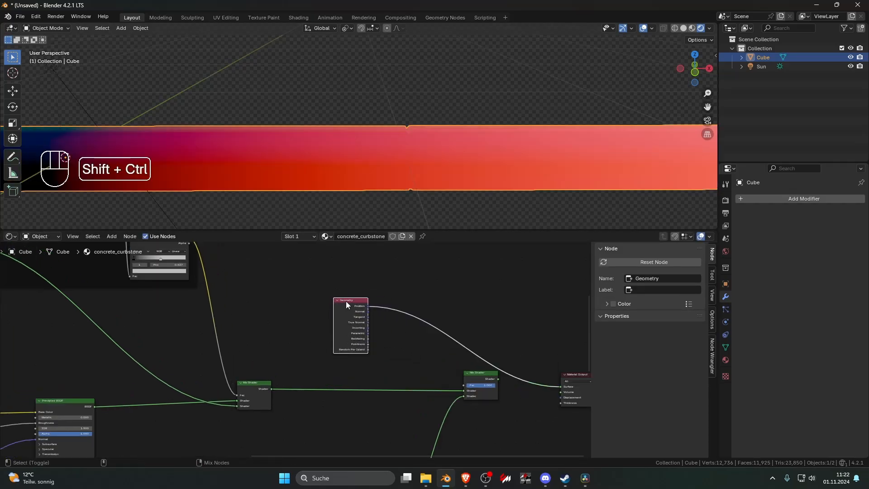
left_click(345, 300, "ctrl+shift")
left_click(346, 300, "ctrl+shift")
left_click(345, 300, "ctrl+shift")
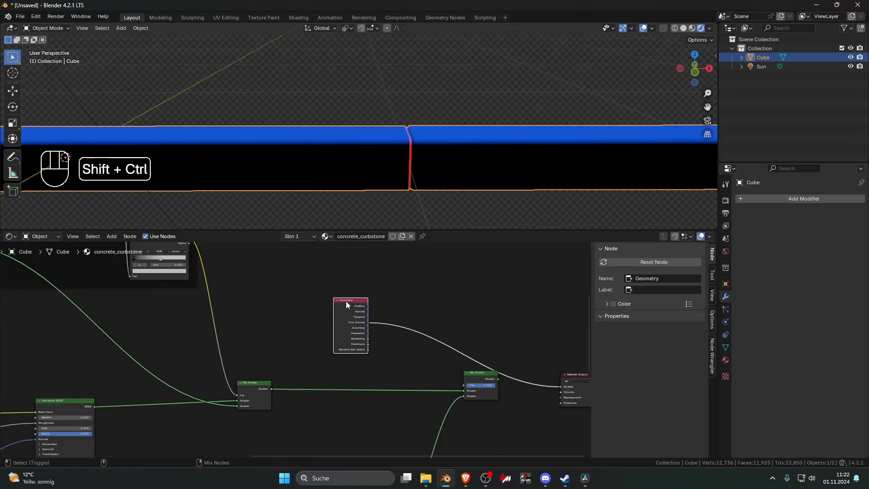
left_click(345, 300, "ctrl+shift")
left_click(345, 300, "ctrl+shift")
left_click(346, 301, "ctrl+shift")
left_click(346, 300, "ctrl+shift")
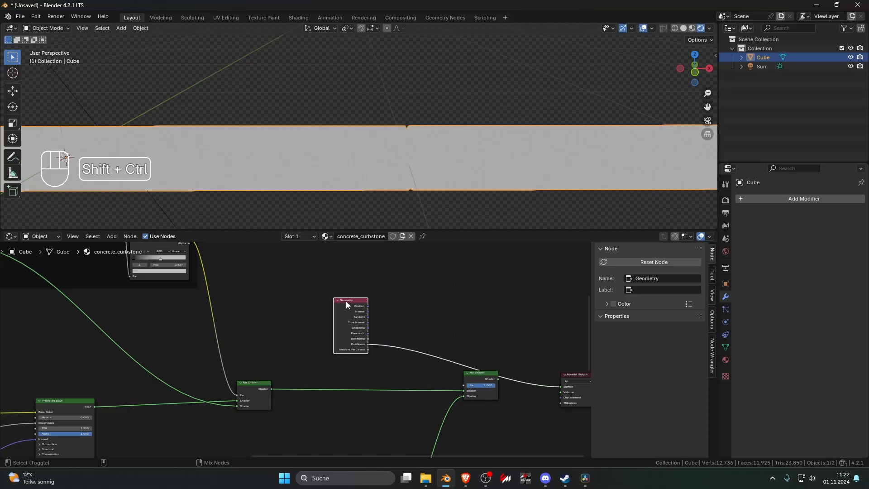
middle_click_drag(402, 293, 385, 257, "shift")
scroll(349, 297, "up", 2)
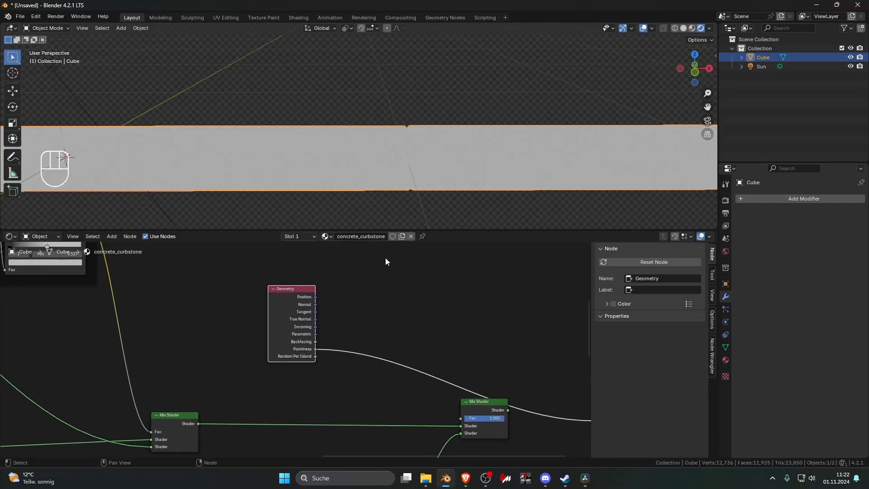
scroll(433, 181, "down", 3)
scroll(431, 186, "up", 7)
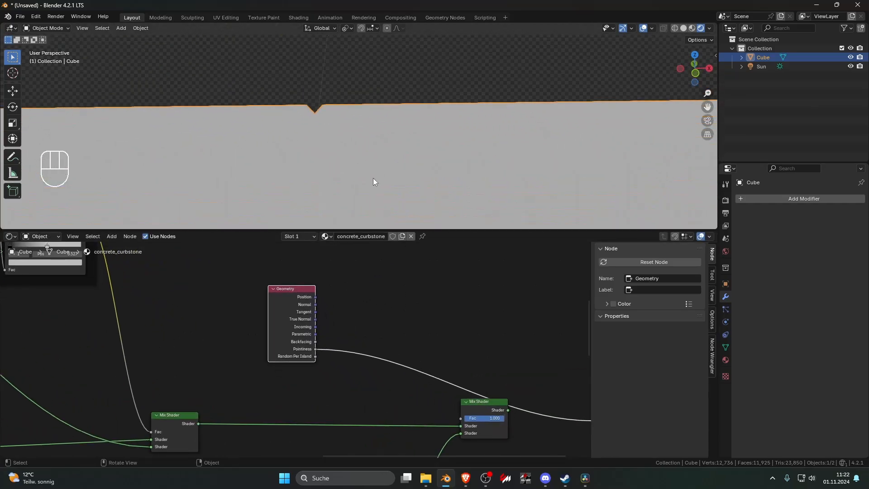
middle_click_drag(373, 178, 392, 154, "shift")
- Insert a Color Ramp after the Geometry node's Pointiness output and shift its black stop toward the white one
key("shift+a")
type("col")
key("Return")
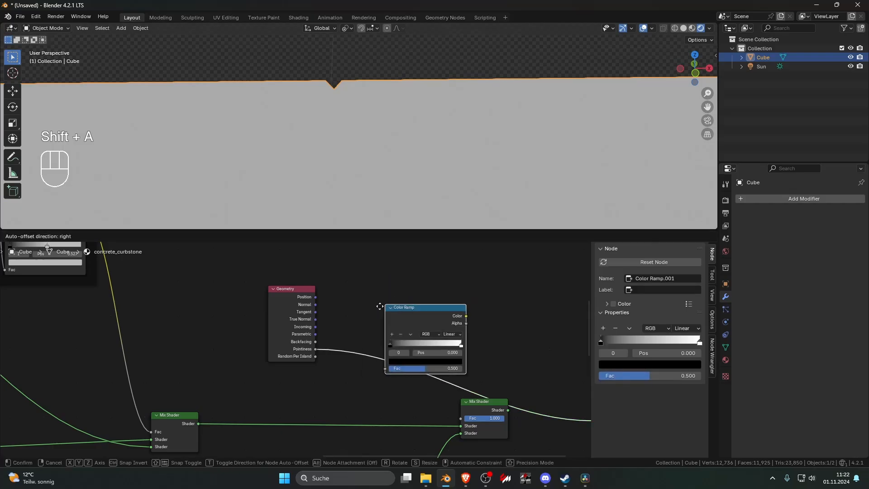
left_click(338, 315)
left_click_drag(349, 354, 380, 353)
- Delete the Geometry node together with its Color Ramp
left_click_drag(267, 263, 401, 379)
key("ctrl+x")
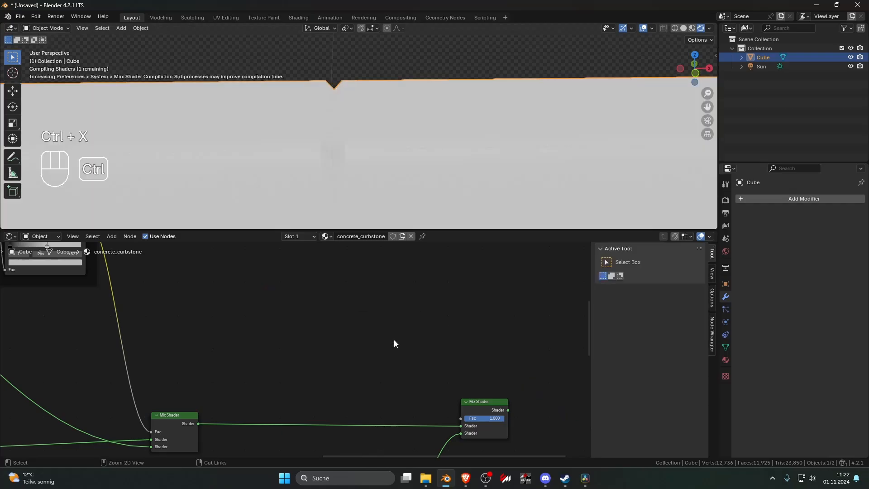
- Add an Ambient Occlusion node near the last Mix Shader and preview its Color output on the curbstone joint
key("shift+a")
mouse_move(349, 319)
left_click(393, 332)
left_click(306, 310)
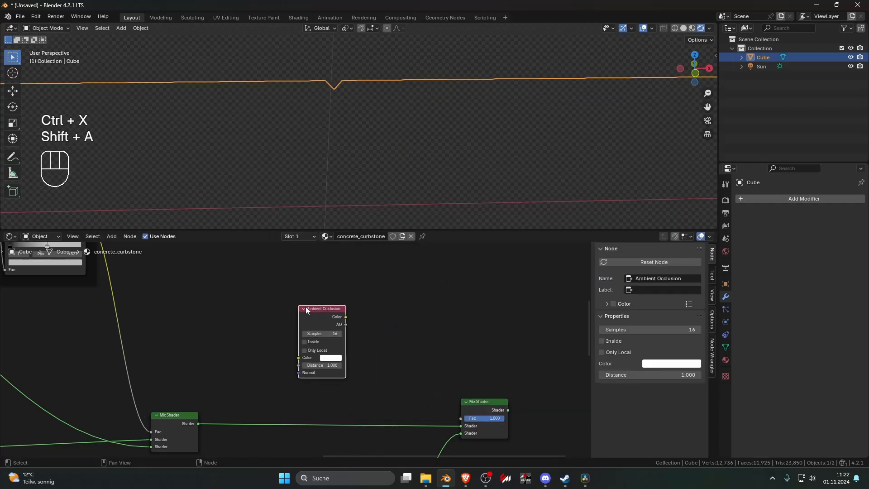
left_click(327, 314, "ctrl+shift")
middle_click_drag(377, 180, 383, 206)
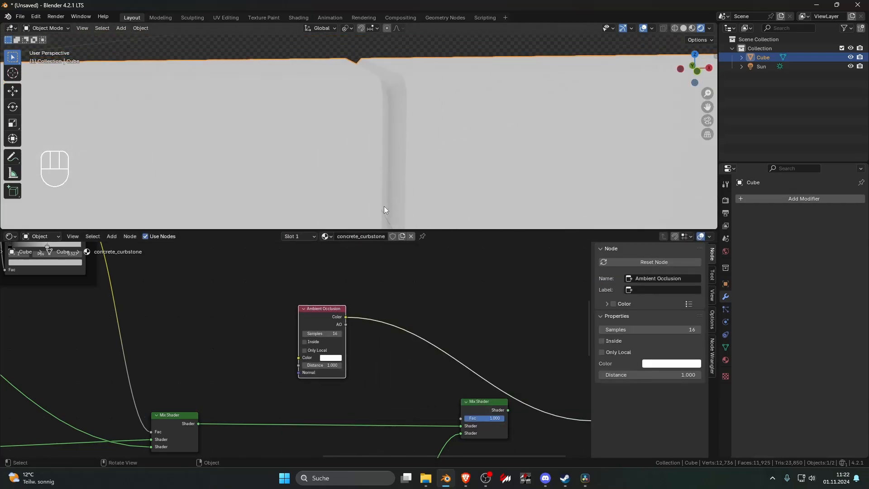
- Insert a Color Ramp after the Ambient Occlusion node and set the occlusion Distance to 1.110
middle_click_drag(366, 306, 315, 312)
key("shift+a")
left_click(380, 308)
type("c")
left_click(411, 324)
left_click(366, 307)
scroll(312, 317, "up", 2)
mouse_move(286, 384)
left_mouse_down("shift")
mouse_move(263, 384)
mouse_move(271, 384)
left_mouse_up("shift")
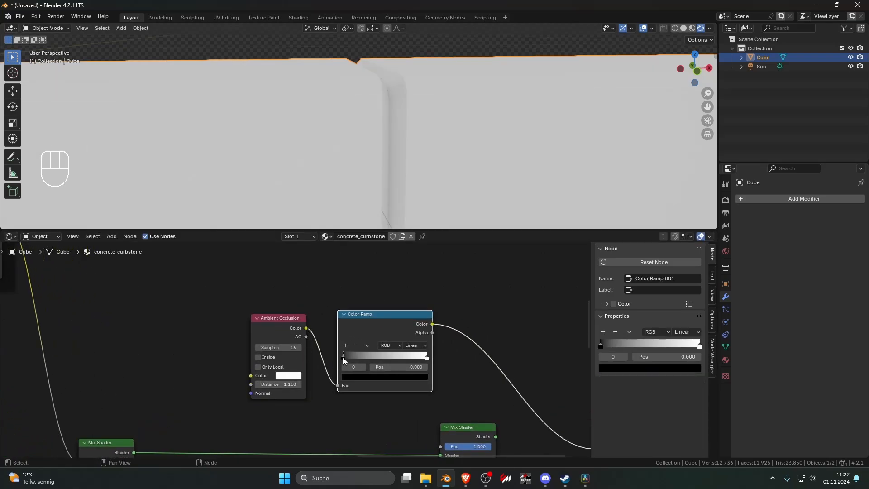
- Move the new Color Ramp's black stop to position 0.782 to darken the joint in the occlusion mask
mouse_move(343, 360)
left_mouse_down()
mouse_move(333, 359)
mouse_move(415, 357)
left_mouse_up()
left_click_drag(411, 355, 398, 355, "shift")
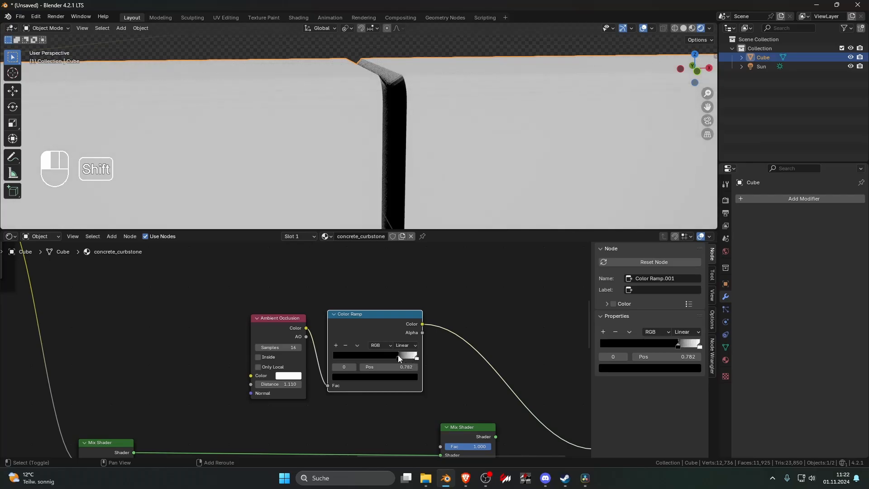
scroll(405, 199, "down", 6)
middle_click_drag(403, 197, 383, 185)
scroll(398, 205, "up", 3)
scroll(382, 185, "up", 2)
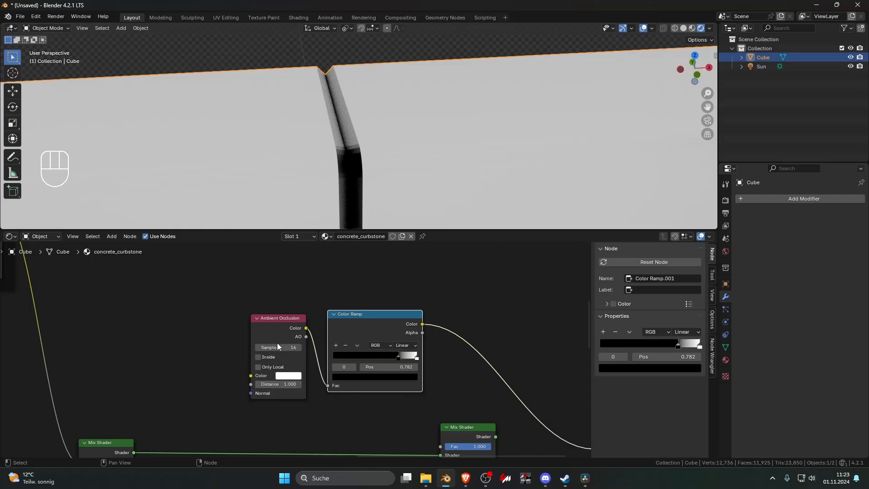
- Set the Ambient Occlusion node's Samples to 128 and, after trying other values, its Distance to 1.000
left_click_drag(277, 346, 337, 347)
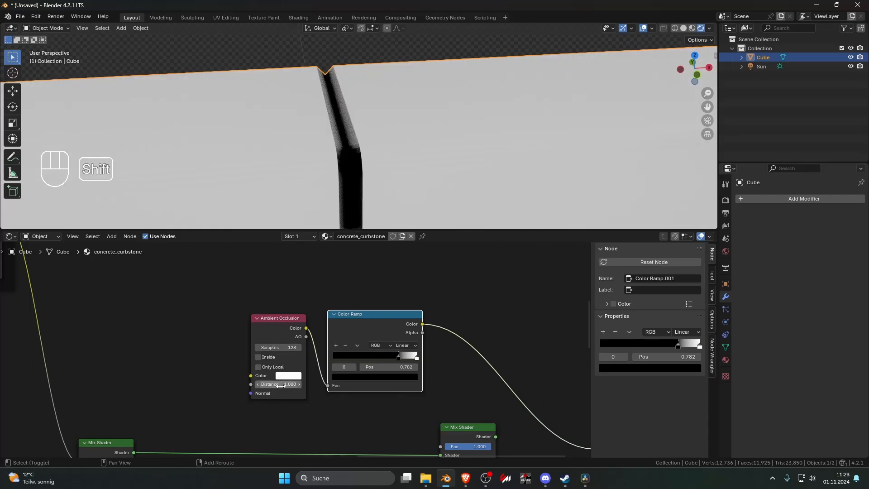
mouse_move(278, 384)
left_mouse_down("shift")
mouse_move(251, 384)
mouse_move(269, 384)
left_mouse_up("shift")
middle_click_drag(335, 181, 345, 162)
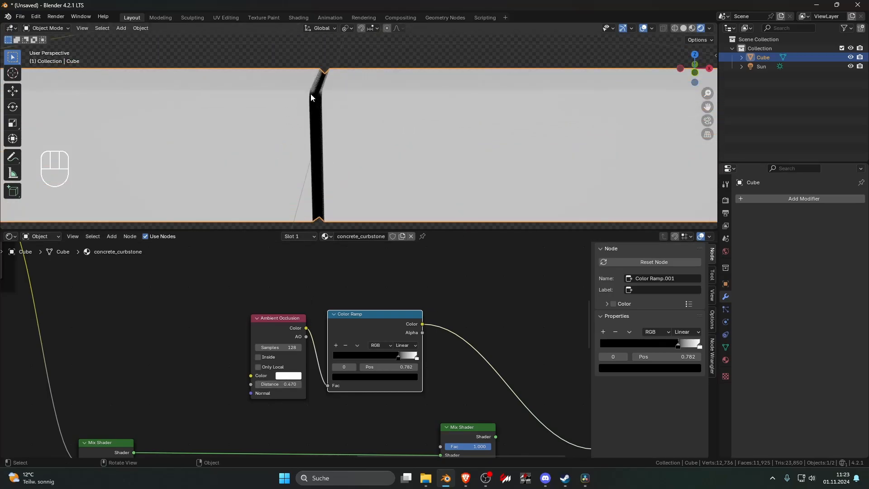
middle_click_drag(311, 93, 318, 102)
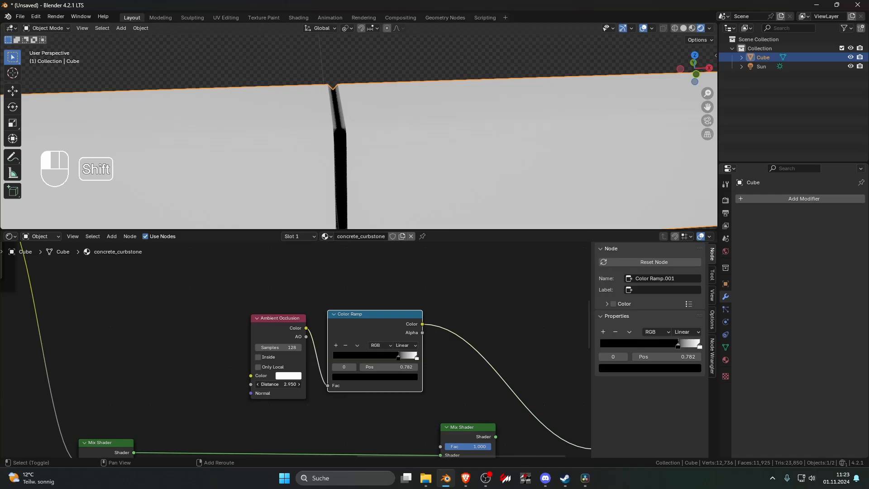
left_click(289, 384)
- Reposition the occlusion nodes, connect their Color Ramp to the last Mix Shader's Fac, and route that shader to the Material Output
scroll(290, 383, "down", 3)
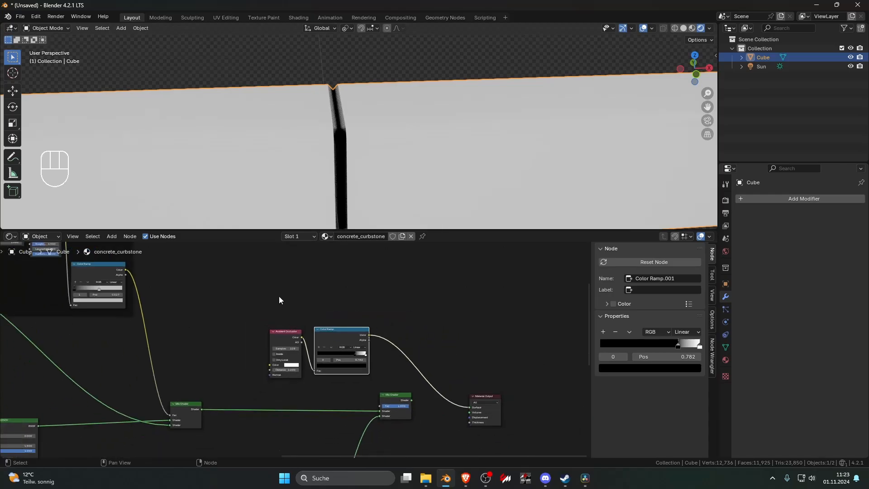
left_click_drag(279, 299, 361, 343)
key("g")
left_click(293, 321)
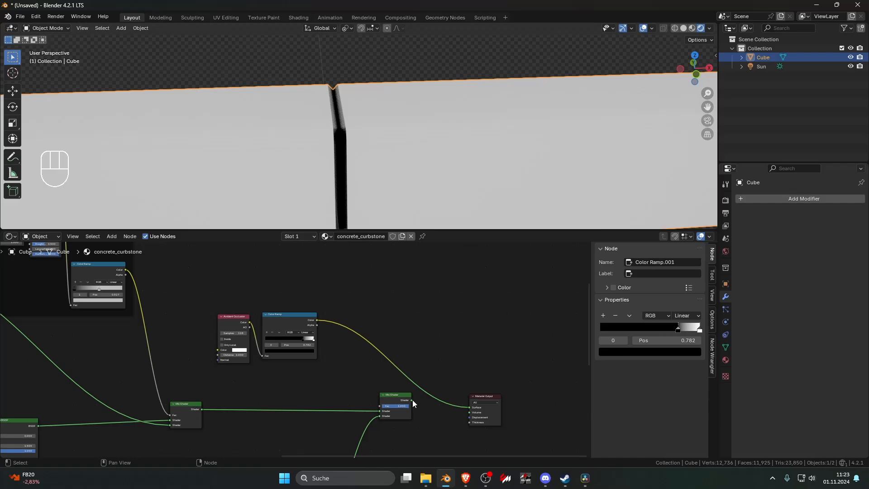
left_click_drag(317, 320, 379, 405)
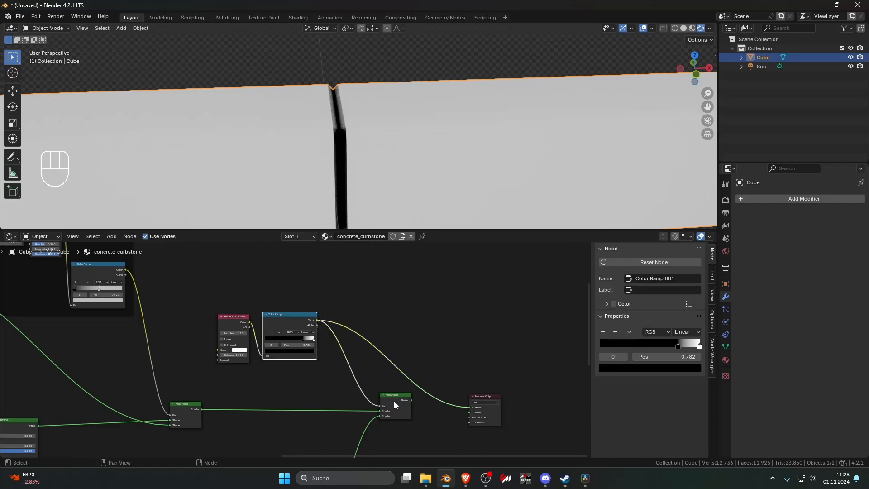
left_click(402, 403, "ctrl+shift")
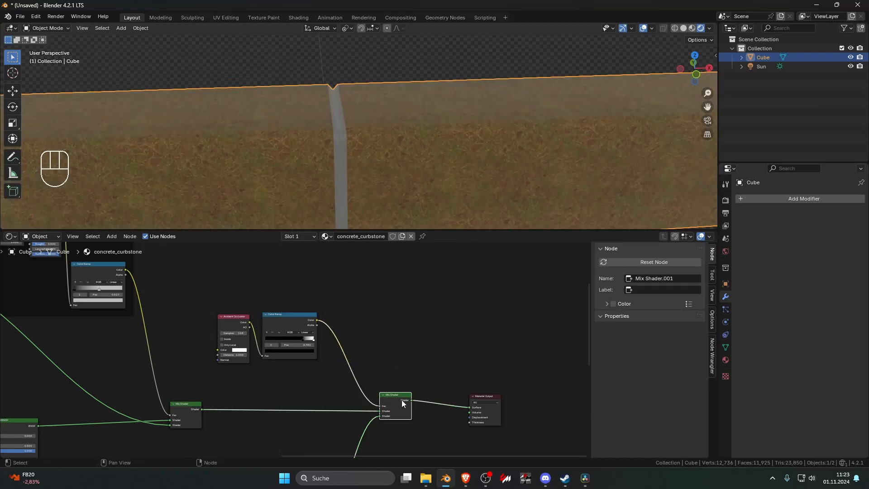
- Swap the last Mix Shader's inputs so the grass feeds the first Shader socket and the concrete mix the second
middle_click_drag(379, 406, 375, 360)
scroll(363, 360, "up", 4)
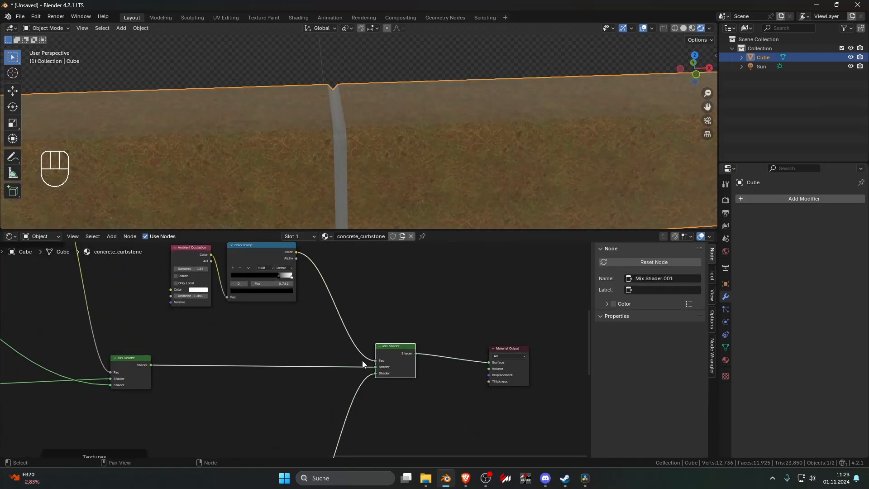
left_click(381, 376, "shift")
left_click_drag(382, 376, 381, 369, "ctrl")
left_click_drag(139, 366, 270, 370)
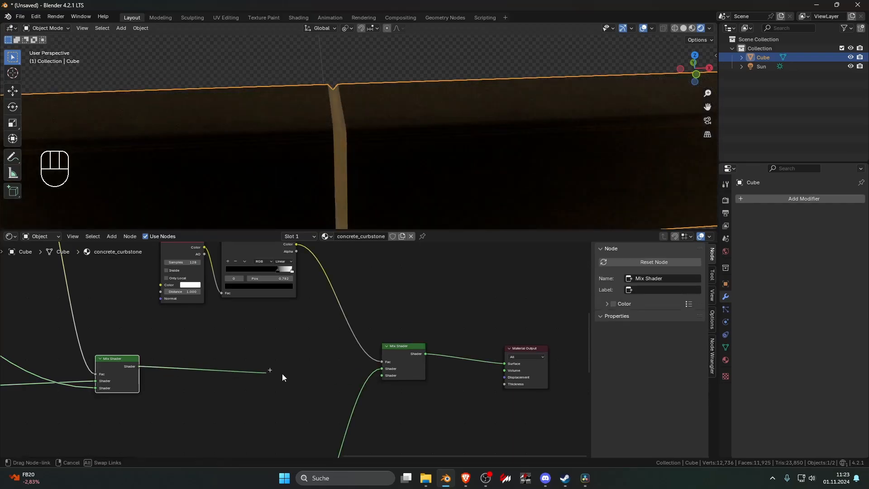
left_click_drag(391, 376, 391, 376)
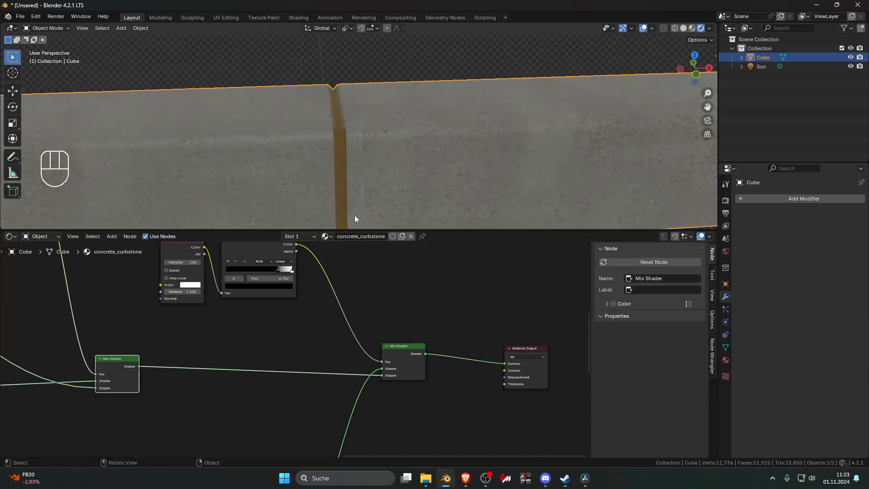
- Examine the grass in the joint between the curbstone blocks up close and from a distance
scroll(346, 191, "up", 5)
middle_click_drag(347, 191, 351, 184)
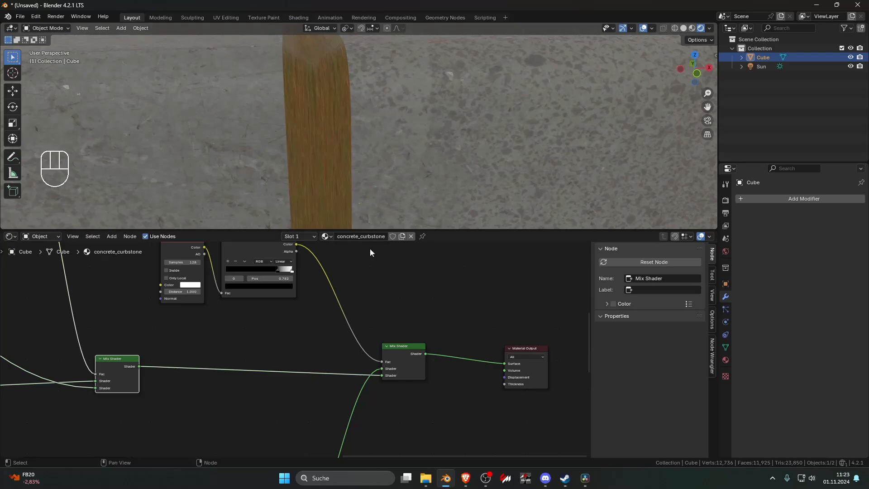
scroll(321, 159, "down", 3)
scroll(349, 164, "down", 7)
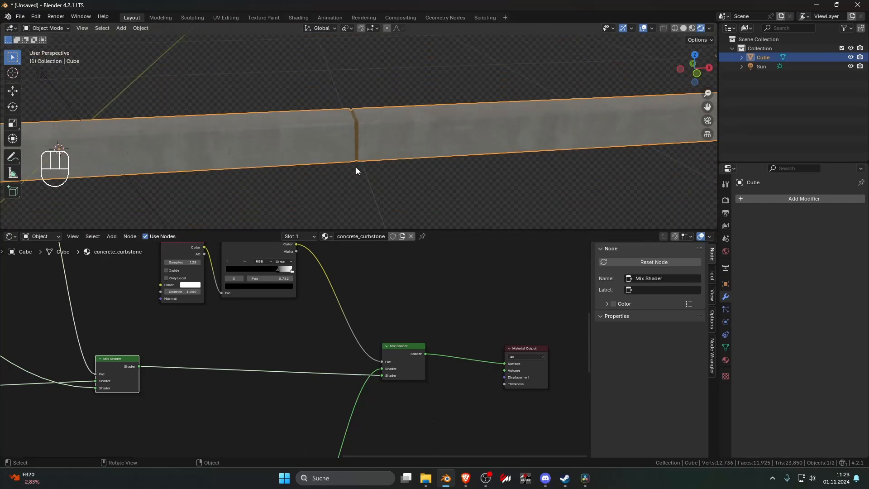
mouse_move(355, 167)
middle_mouse_down()
mouse_move(300, 171)
mouse_move(374, 179)
mouse_move(345, 172)
middle_mouse_up()
scroll(374, 179, "up", 6)
scroll(340, 289, "up", 3)
- Lighten the black stop of the occlusion Color Ramp to a grey to weaken the grass in the joint
scroll(340, 306, "up", 4)
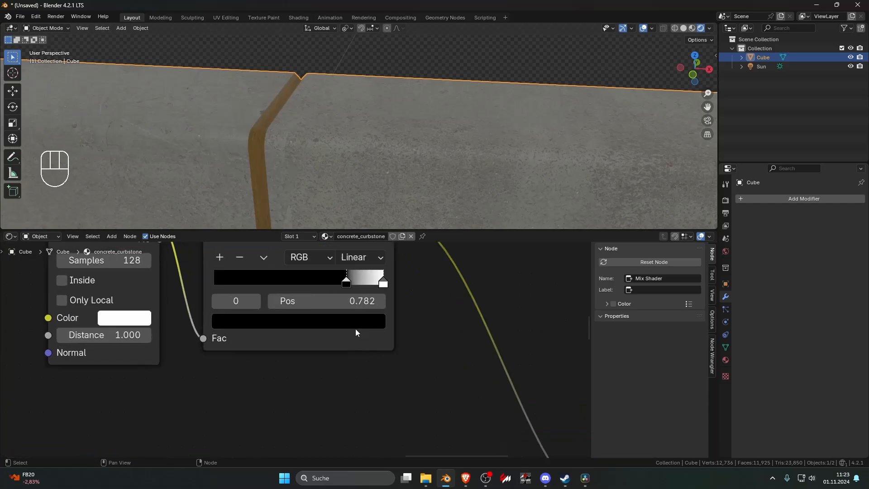
left_click(366, 357)
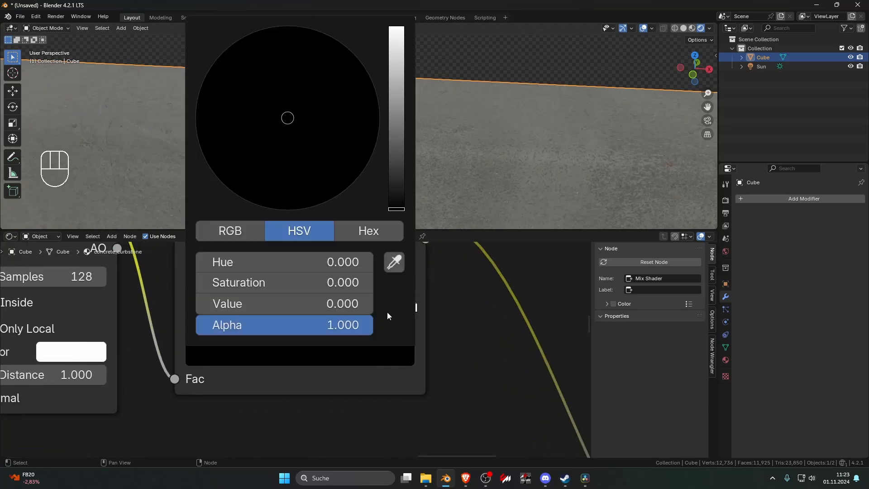
middle_click_drag(455, 186, 479, 199)
scroll(453, 225, "up", 5)
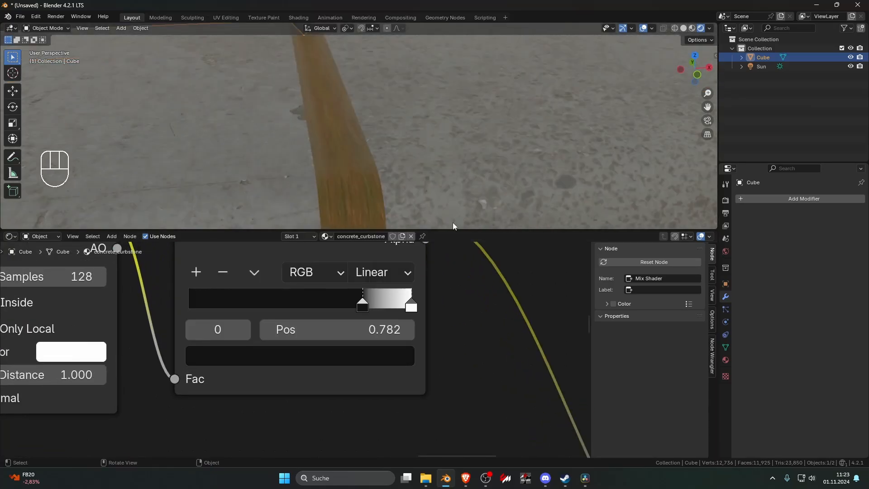
double_click(365, 310)
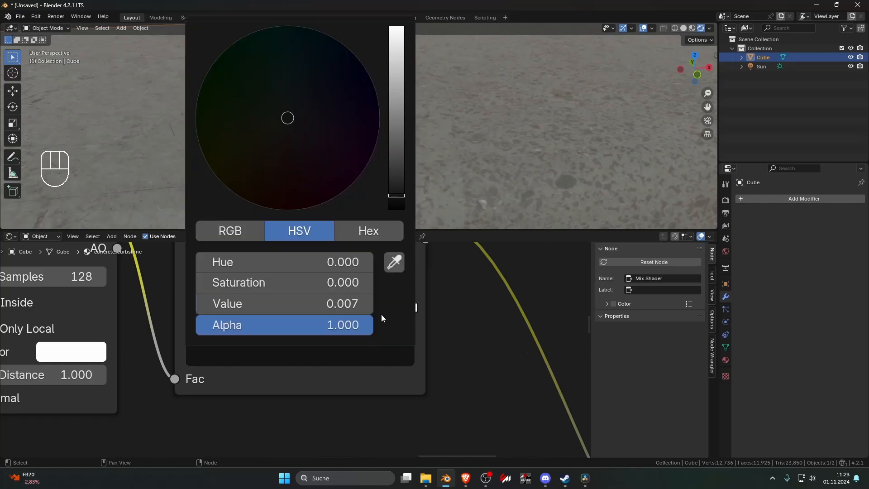
left_click_drag(396, 197, 396, 142)
- Inspect the softened grass in the curbstone joint from several angles and distances
scroll(424, 175, "down", 8)
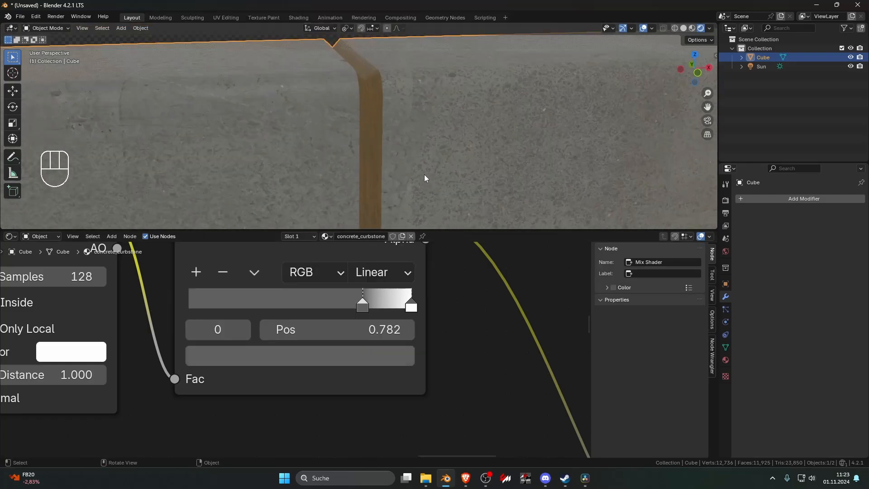
middle_click_drag(408, 176, 370, 178)
scroll(402, 168, "down", 3)
left_click(399, 169)
scroll(428, 176, "down", 3)
scroll(370, 179, "up", 6)
left_click(371, 179)
scroll(352, 163, "up", 7)
scroll(347, 156, "down", 6)
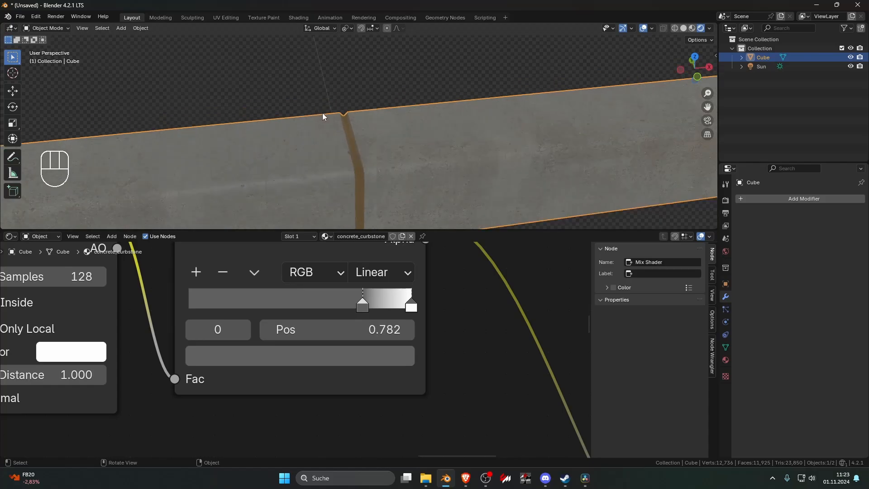
middle_click_drag(322, 112, 320, 129)
- Move the Ambient Occlusion node and its Color Ramp farther from the last Mix Shader to free space between them
scroll(382, 278, "down", 8)
middle_click_drag(441, 300, 351, 316)
left_click(365, 333)
scroll(365, 330, "down", 3)
left_click_drag(275, 284, 295, 286)
left_click_drag(139, 266, 253, 312)
left_click_drag(277, 286, 251, 285)
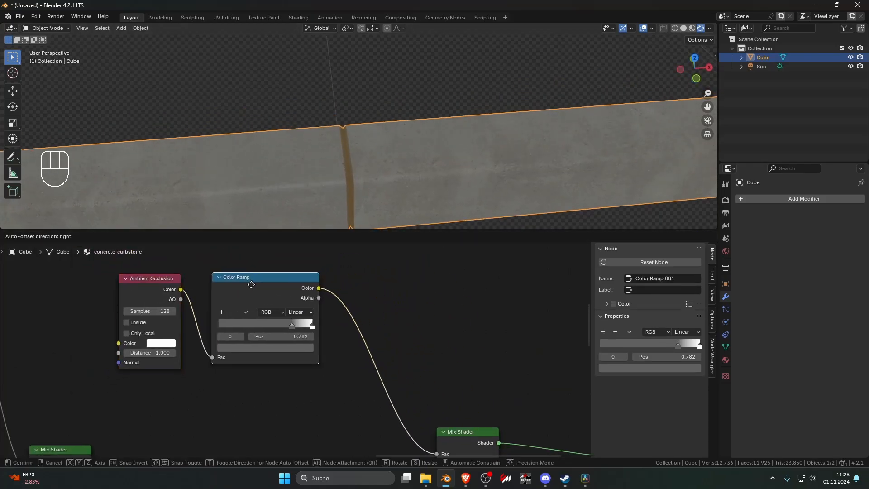
left_click_drag(164, 278, 256, 299)
left_click_drag(242, 298, 262, 306)
left_click_drag(264, 285, 217, 277)
left_click_drag(362, 294, 368, 296)
- Insert a Mix Color node between the occlusion Color Ramp and the last Mix Shader, and move the mask nodes higher in the node tree
key("shift+a")
type("mix")
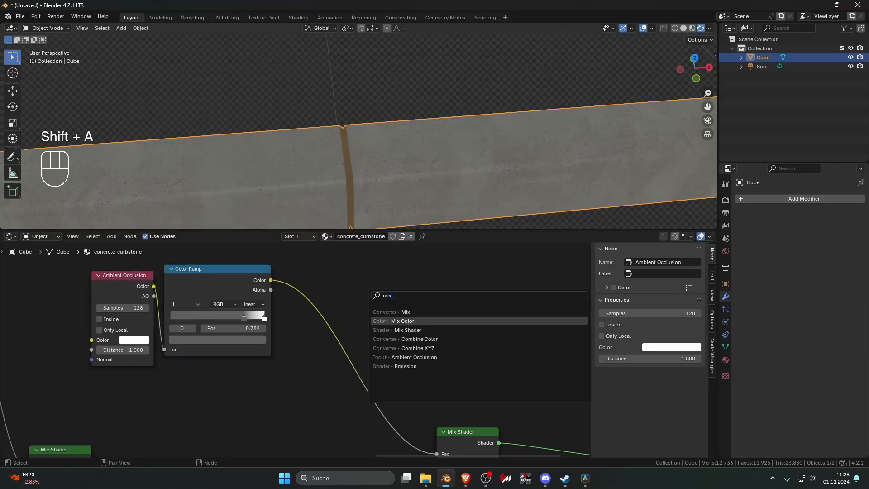
key("Return")
scroll(379, 303, "down", 4)
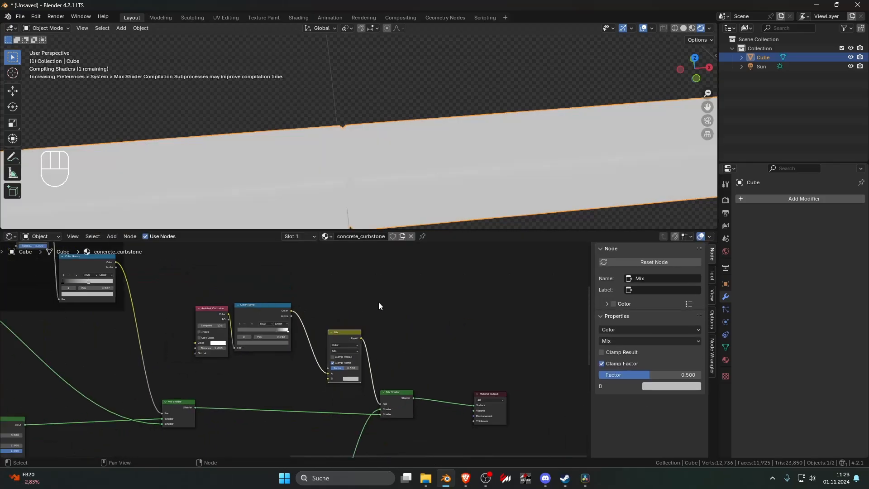
left_click_drag(351, 350, 352, 351)
left_click_drag(211, 294, 341, 347)
key("g")
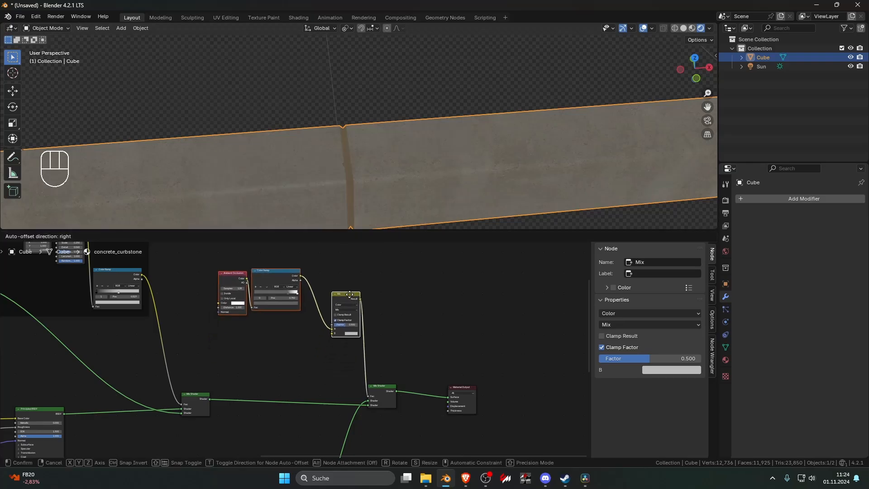
left_click(341, 278)
middle_click_drag(341, 278, 378, 310)
- Add a Noise Texture below the occlusion Color Ramp, preview it, and feed it UV coordinates through a Mapping node
key("shift+a")
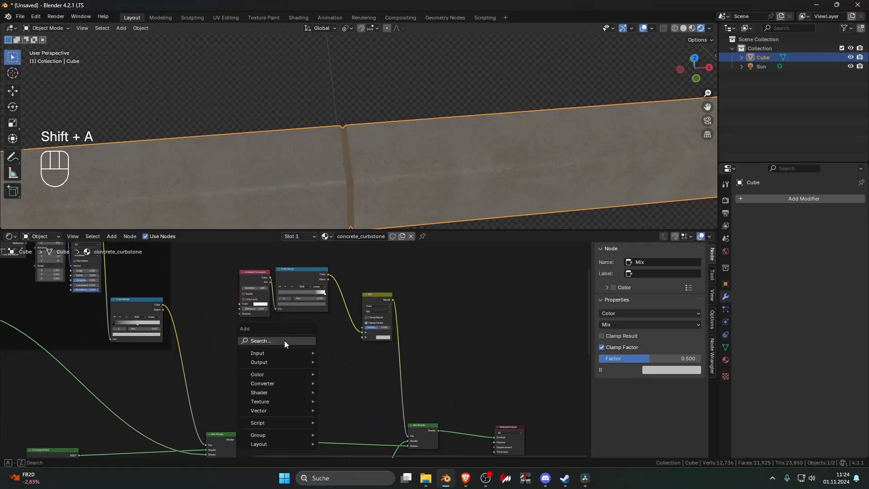
type("noise")
key("Return")
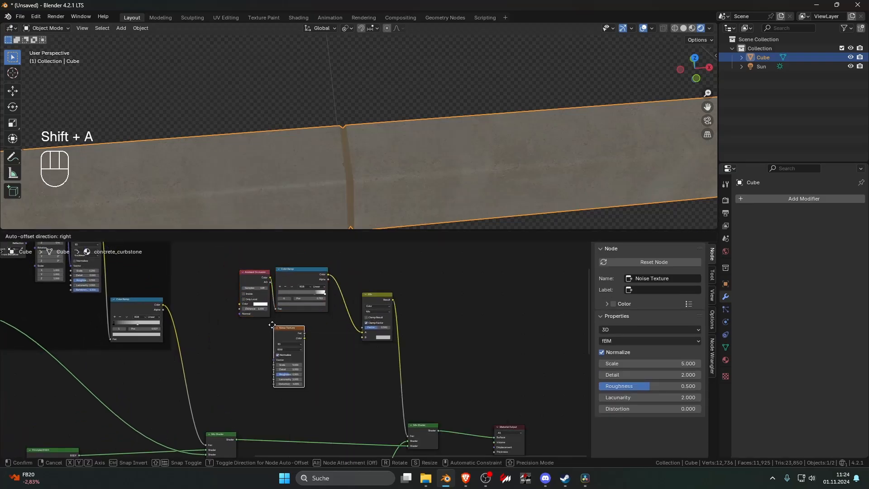
left_click(272, 324)
left_click(288, 329, "ctrl+shift")
scroll(289, 329, "up", 2)
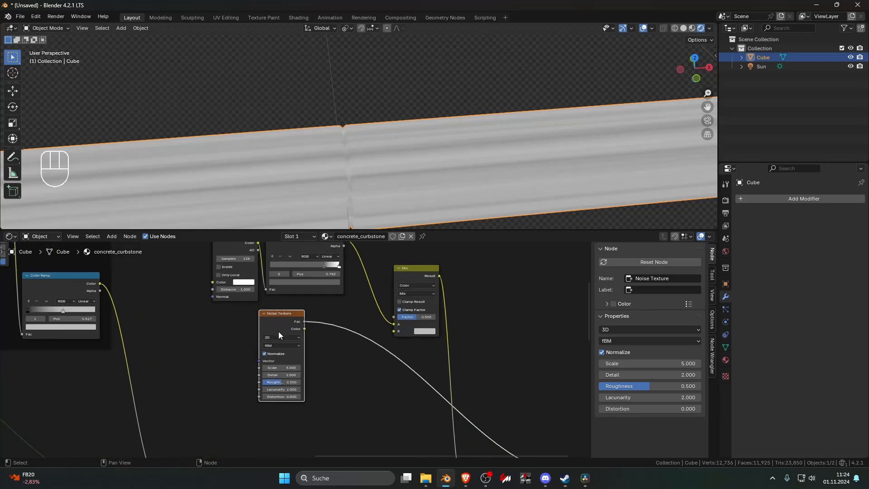
key("ctrl+t")
left_click_drag(169, 348, 199, 348)
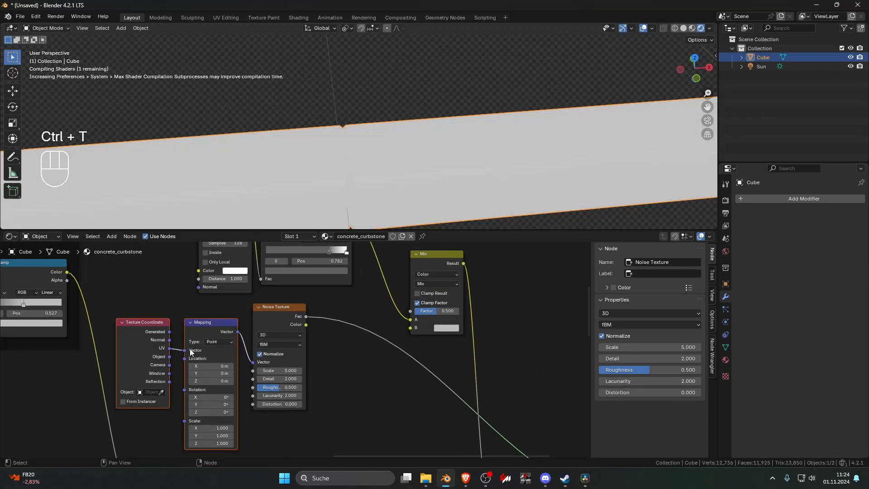
- Connect the Noise Texture's Fac output to the Mix Color node's Factor and preview the mix result
scroll(323, 330, "up", 3)
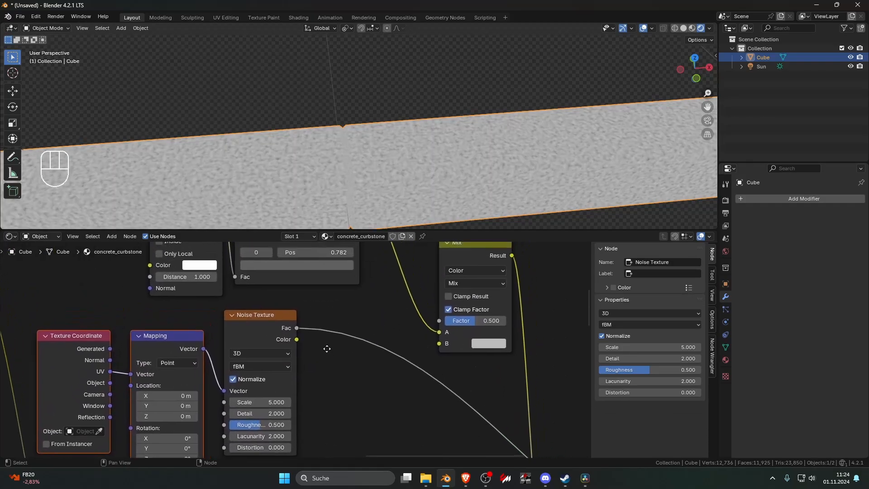
middle_click_drag(369, 291, 309, 353)
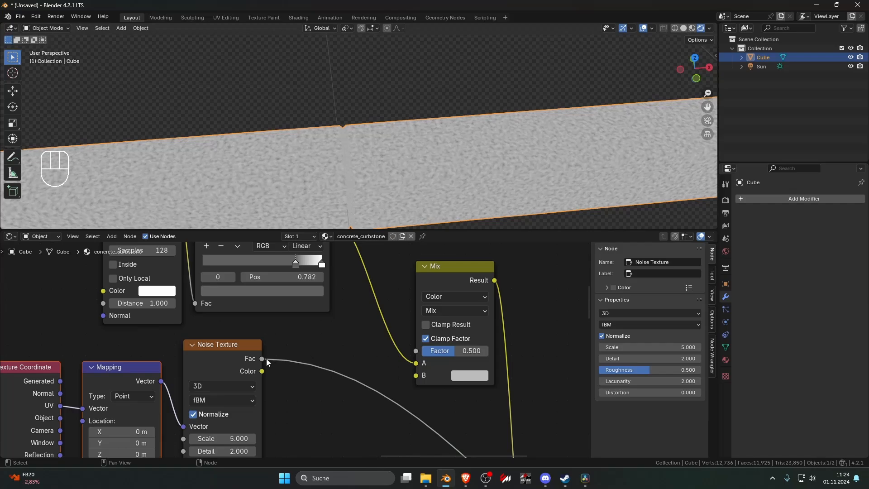
left_click_drag(262, 358, 409, 354)
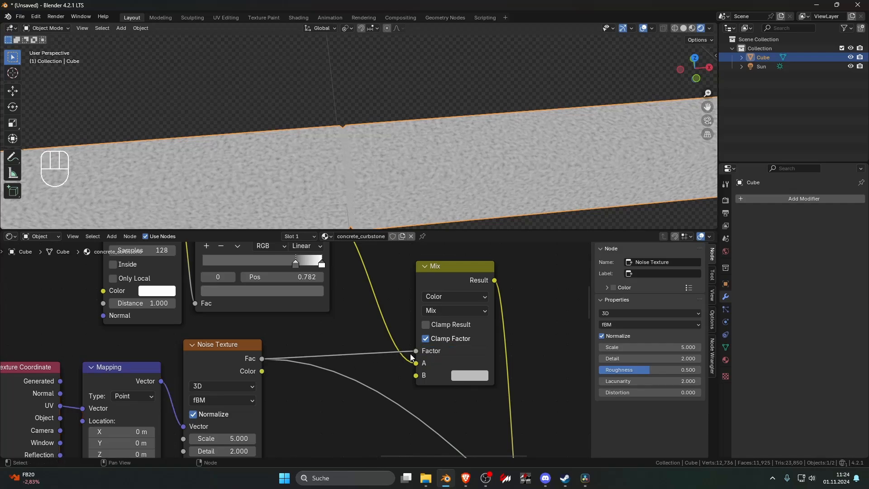
left_click(455, 273, "ctrl+shift")
- Try the Color Burn and Add blending modes on the mix node and compare the mask in the joint up close
left_click(446, 309)
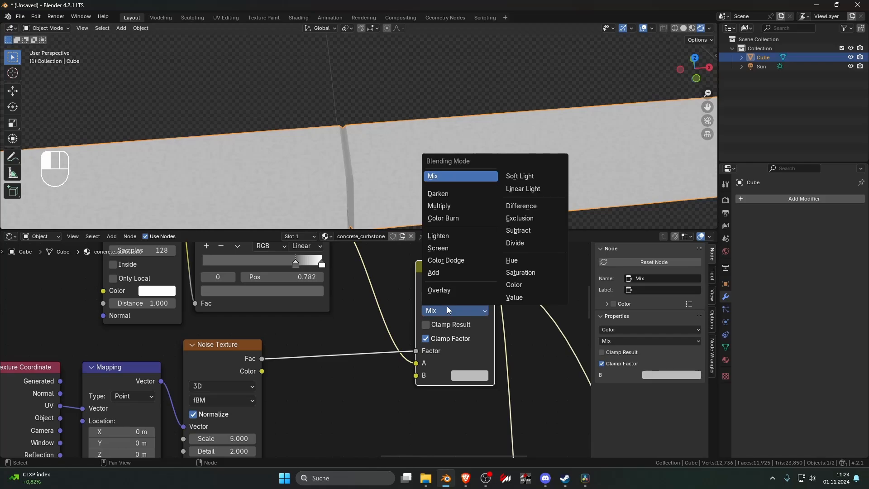
left_click(453, 218)
scroll(383, 174, "up", 5)
middle_click_drag(399, 200, 378, 184, "shift")
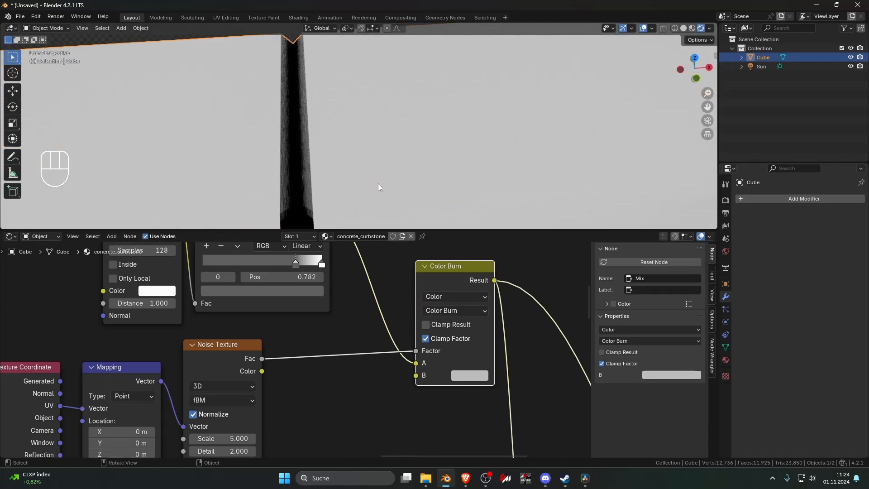
left_click(452, 308)
left_click(439, 270)
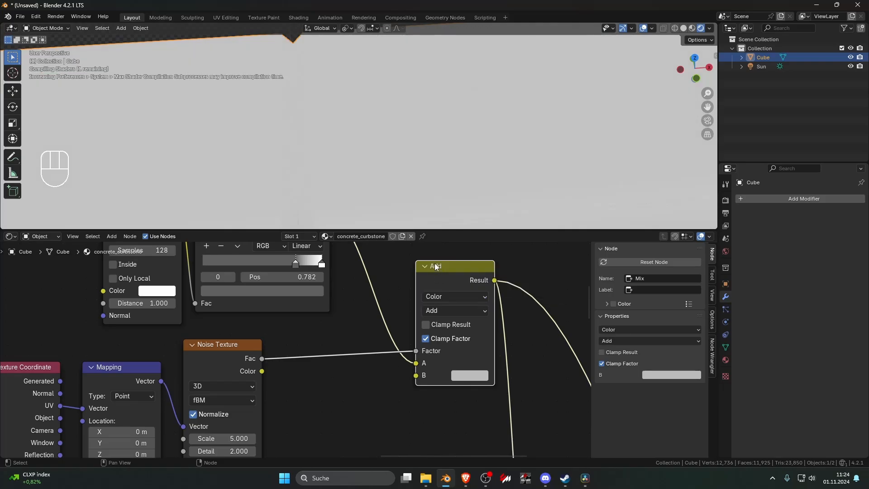
scroll(355, 344, "down", 4)
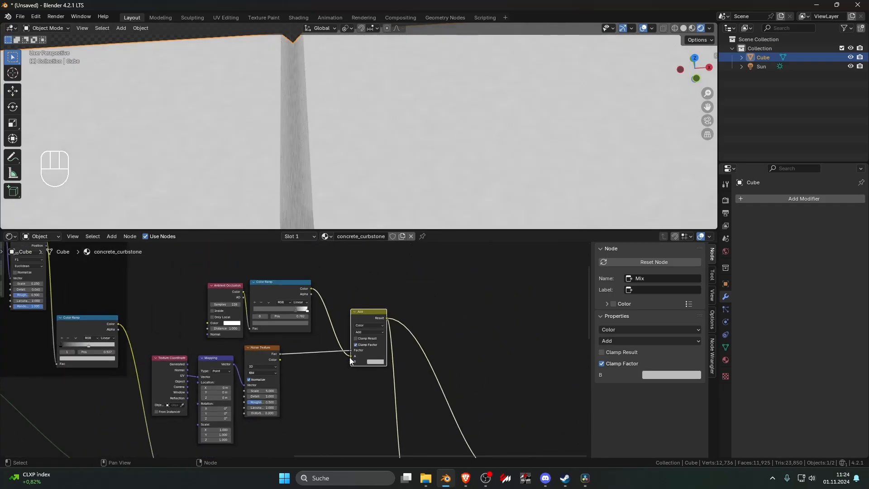
scroll(349, 360, "up", 4)
left_click(400, 320)
left_click(408, 365)
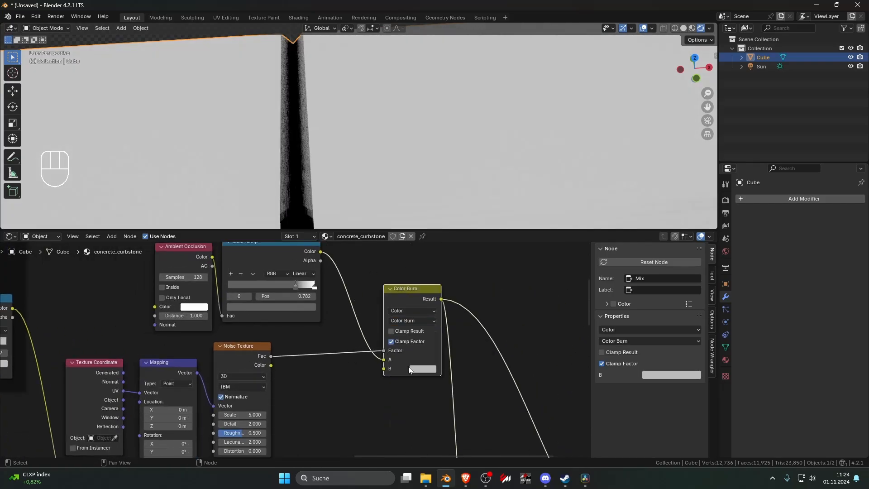
- Try black, white and mid-grey as the mix node's B color and vary the Noise Texture's Scale to 6.700 and -5.600
left_click(417, 369)
mouse_move(493, 264)
left_mouse_down()
mouse_move(492, 239)
mouse_move(493, 310)
left_mouse_up()
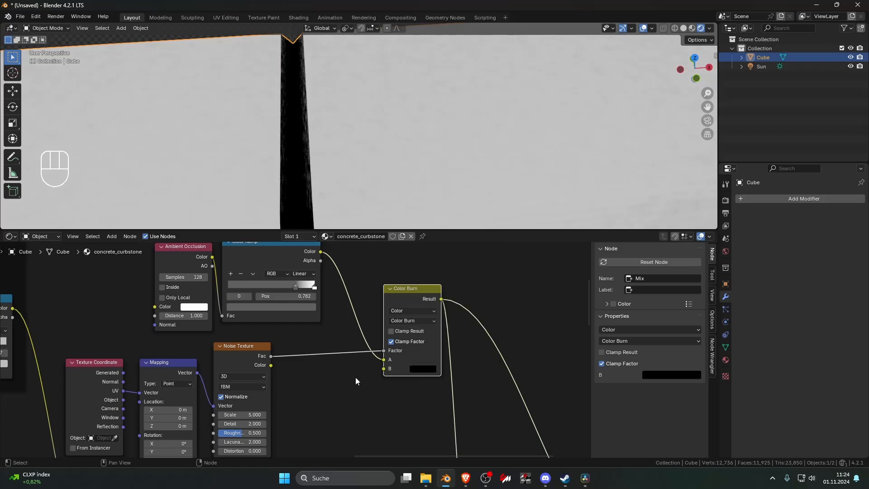
left_click_drag(242, 415, 250, 415)
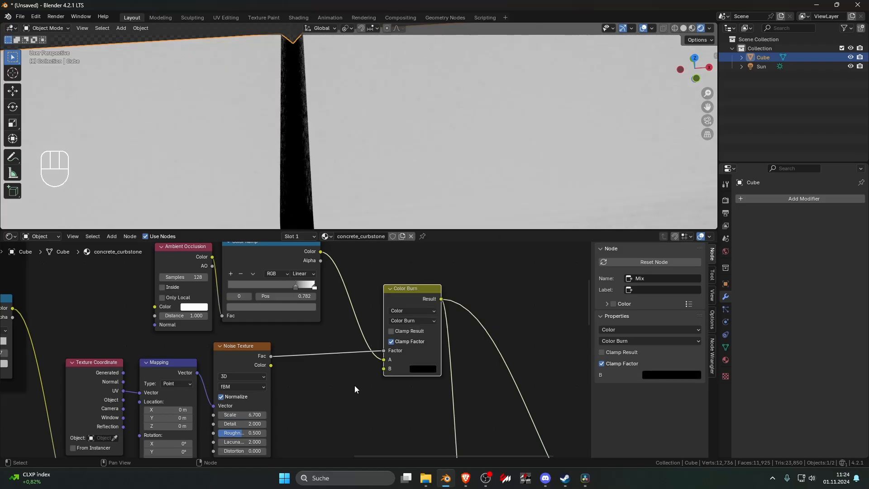
left_click(431, 368)
left_click_drag(492, 309, 492, 240)
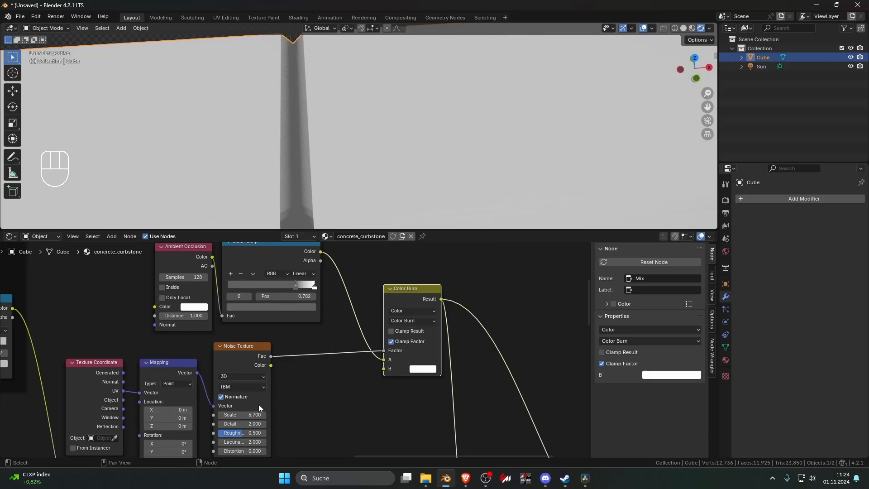
left_click(423, 369)
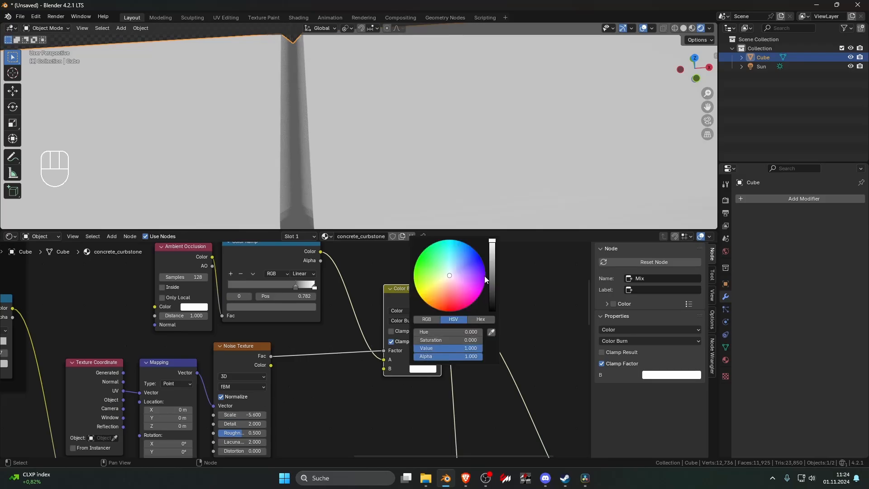
left_click(492, 281)
- Set the mix node's blending mode to Overlay and darken its B color to a near-black grey
left_click(400, 321)
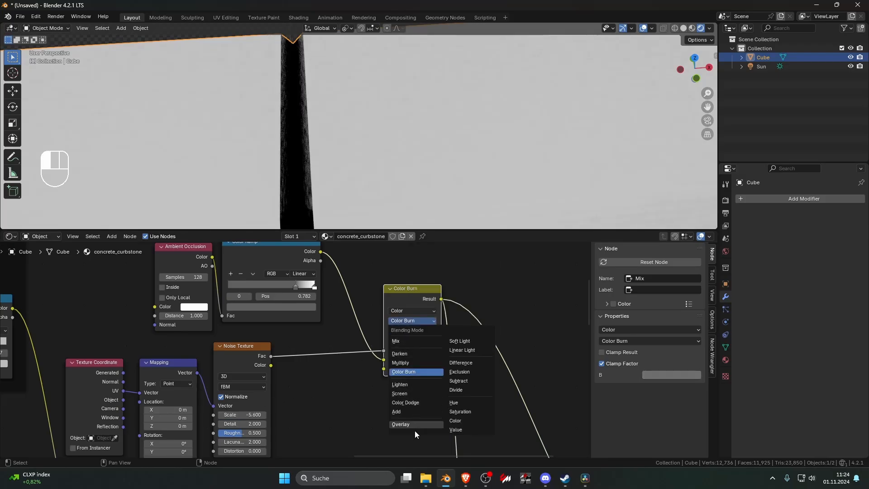
left_click(407, 411)
left_click(411, 320)
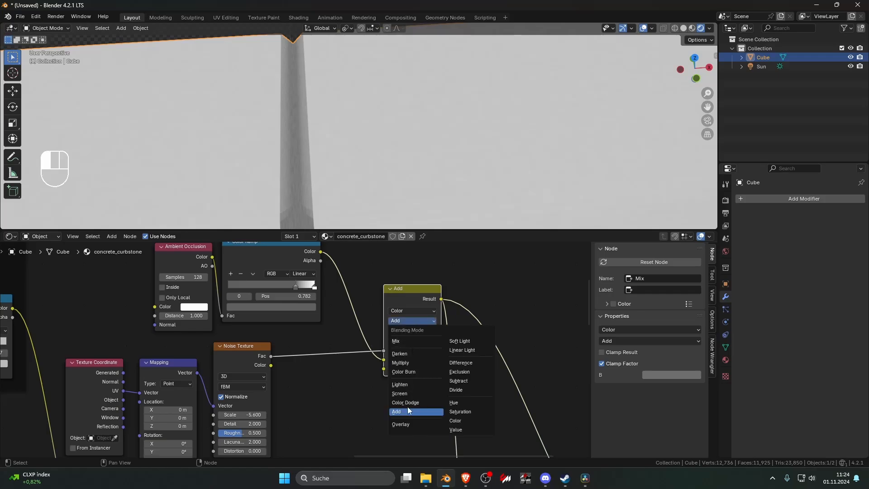
left_click(407, 424)
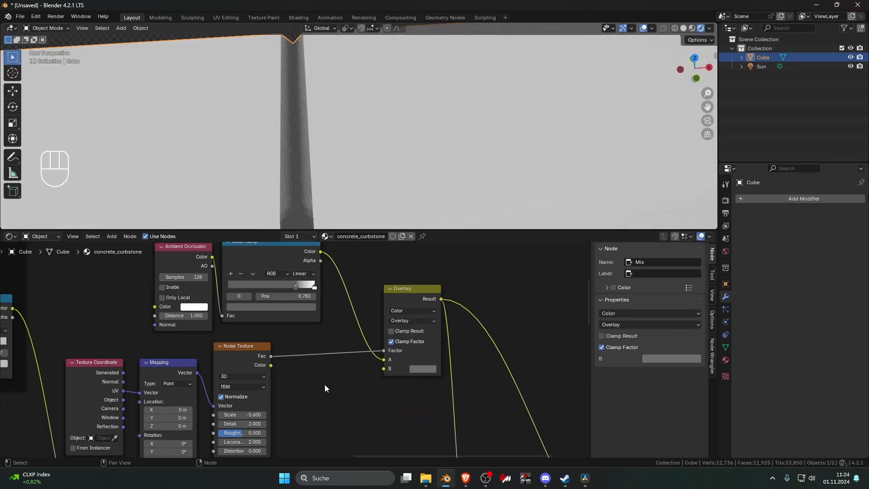
key("shift+a")
left_click(417, 365)
mouse_move(492, 290)
left_mouse_down()
mouse_move(492, 240)
mouse_move(492, 311)
mouse_move(492, 299)
left_mouse_up()
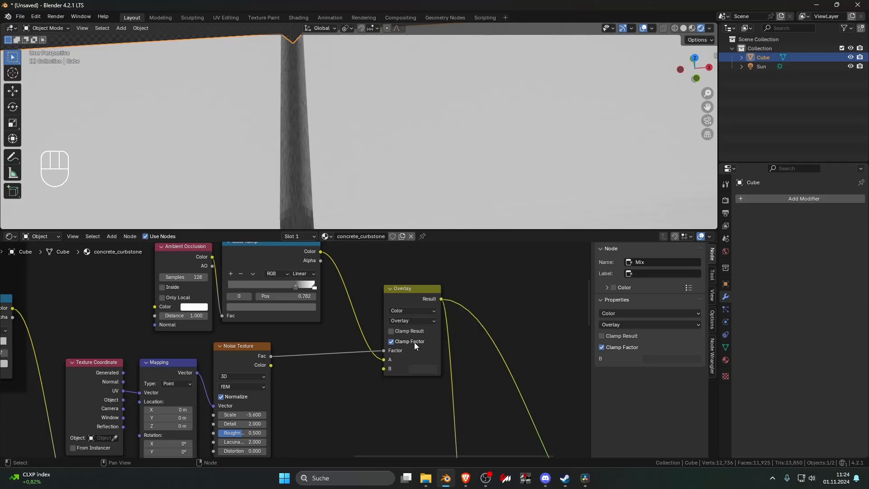
- Insert a Color Ramp between the noise and the Overlay node's Factor, with the black stop at 0.232 and the white stop near the middle
key("shift+a")
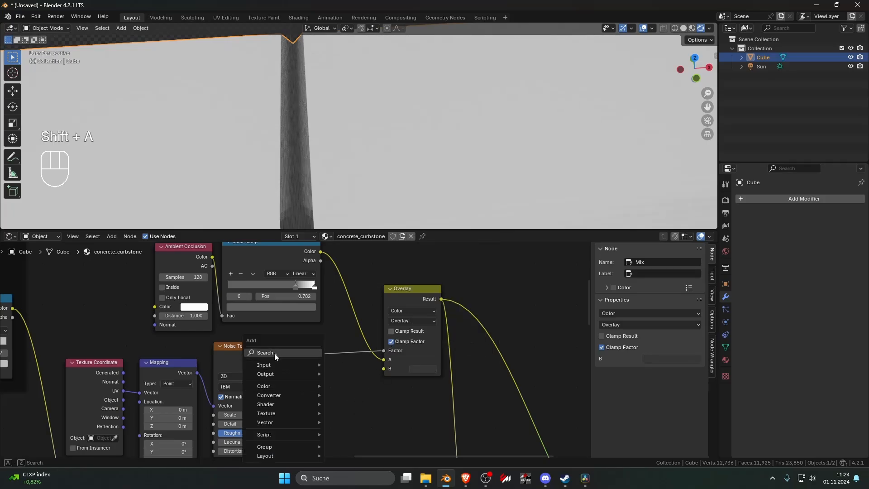
type("c")
left_click(325, 381)
left_click(325, 382)
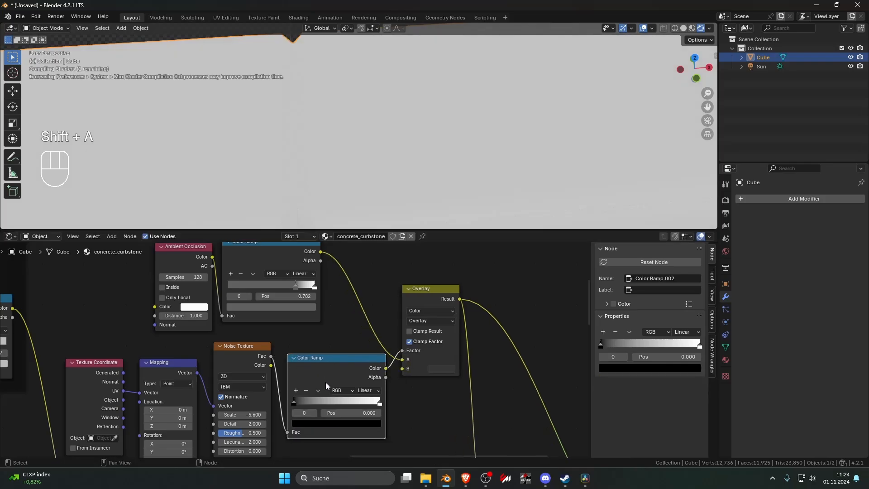
mouse_move(296, 400)
left_mouse_down()
mouse_move(330, 401)
mouse_move(297, 400)
left_mouse_up()
left_click_drag(378, 401, 335, 400)
left_click_drag(300, 400, 303, 400)
middle_click_drag(240, 423, 300, 396)
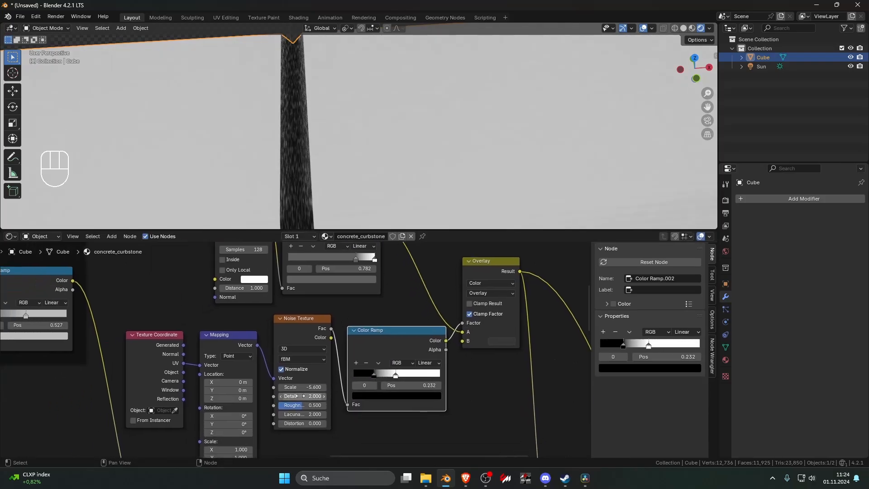
- Set the Noise Texture's Scale to -1.050 and Detail to 15.000, and reconnect the last Mix Shader to the Material Output
left_click_drag(302, 387, 336, 386, "shift")
scroll(305, 386, "down", 11)
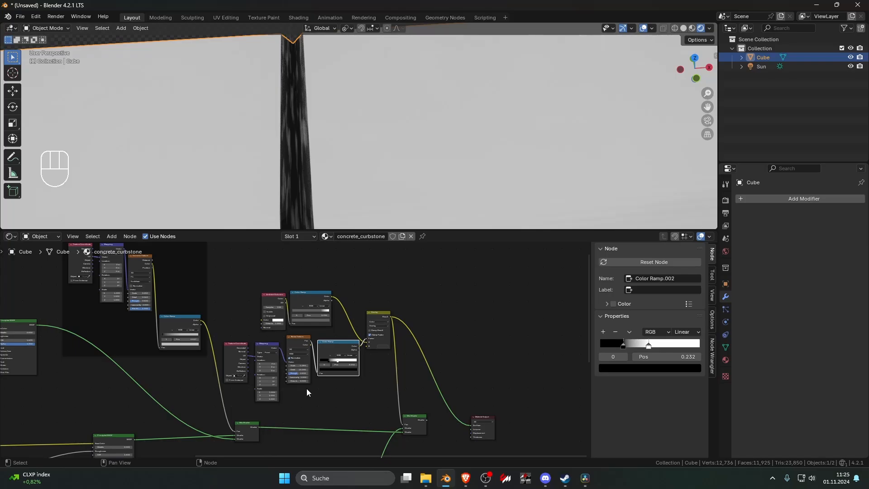
left_click(421, 416, "ctrl+shift")
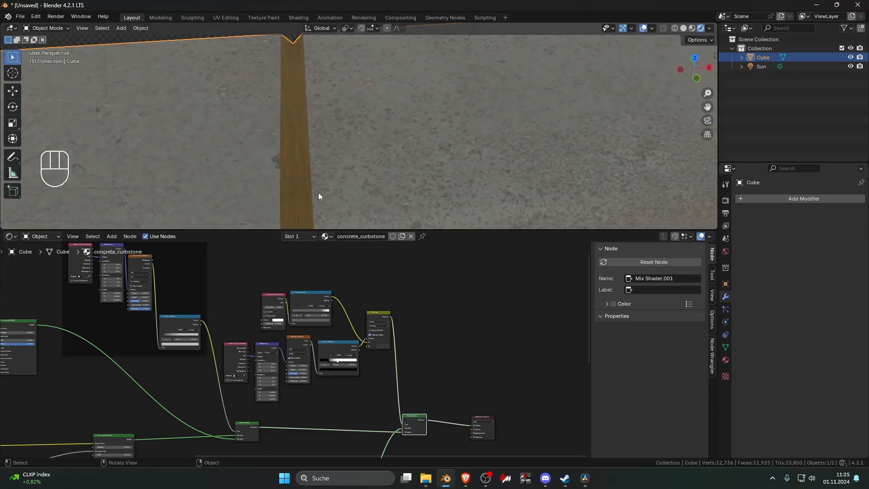
scroll(317, 190, "up", 3)
middle_click_drag(221, 200, 270, 202, "shift")
scroll(271, 202, "up", 3)
- Insert a copy of the noise Color Ramp between the Overlay node and the last Mix Shader, with its white stop at 0.027
left_click(331, 364)
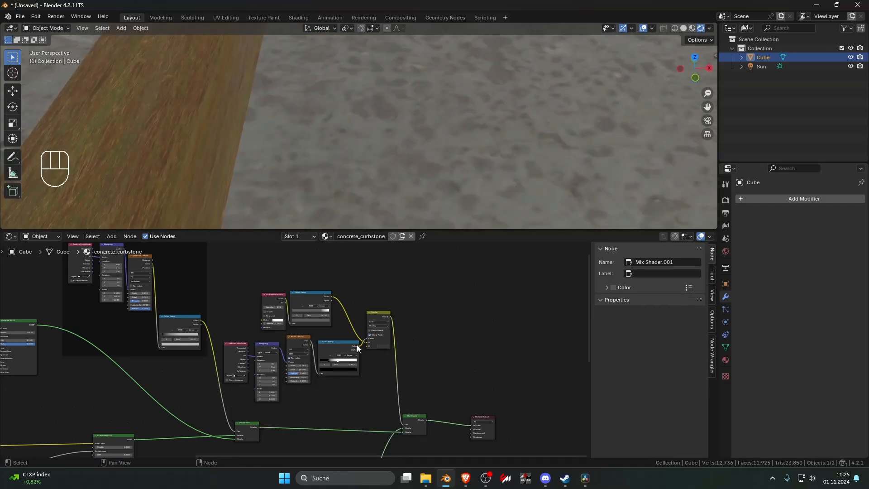
key("shift+d")
left_click(409, 382)
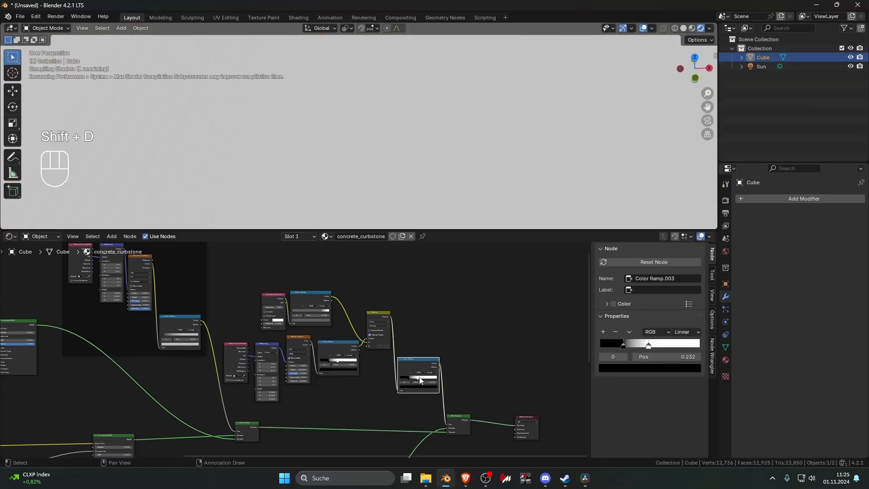
mouse_move(419, 379)
left_mouse_down()
mouse_move(456, 377)
mouse_move(381, 376)
mouse_move(451, 380)
mouse_move(393, 376)
mouse_move(446, 378)
mouse_move(403, 380)
left_mouse_up()
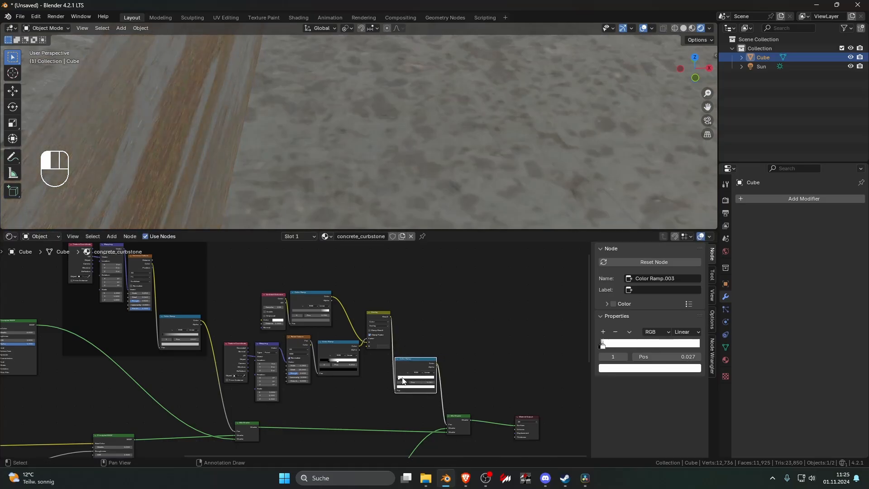
- Set the last Color Ramp's black stop to 0.045, move the white stop right beside it, and switch the interpolation to Ease
scroll(347, 198, "down", 10)
middle_click_drag(347, 199, 378, 184)
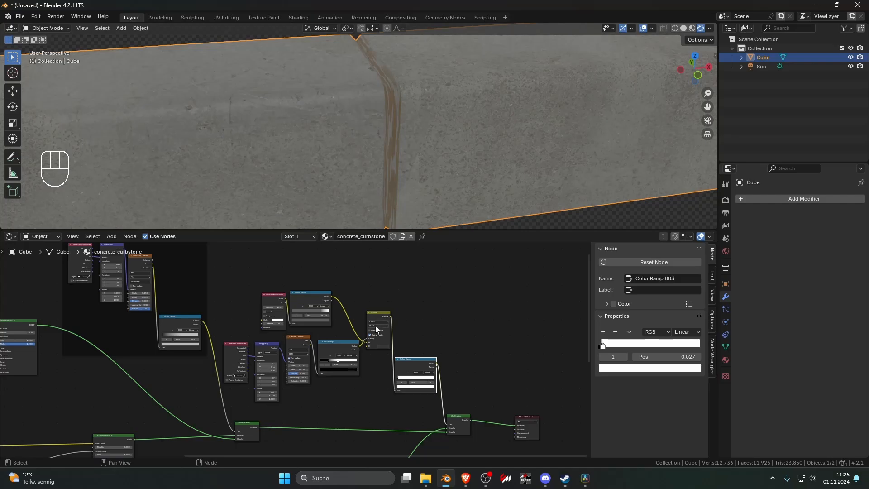
scroll(370, 378, "up", 6)
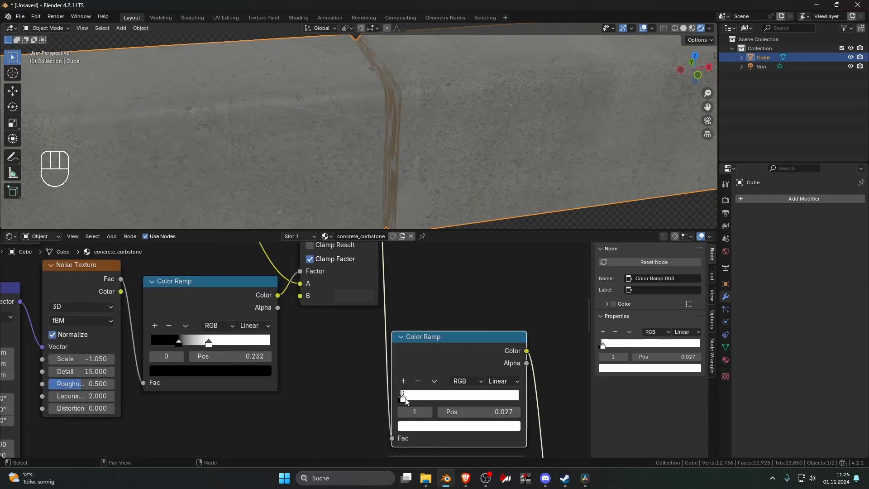
left_click(404, 402)
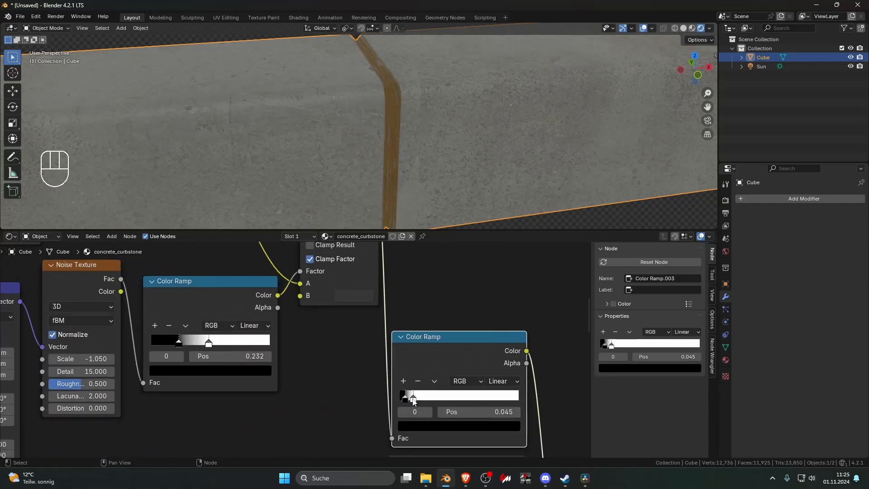
left_click_drag(414, 400, 407, 402)
left_click(405, 397)
left_click(498, 381)
left_click(520, 318)
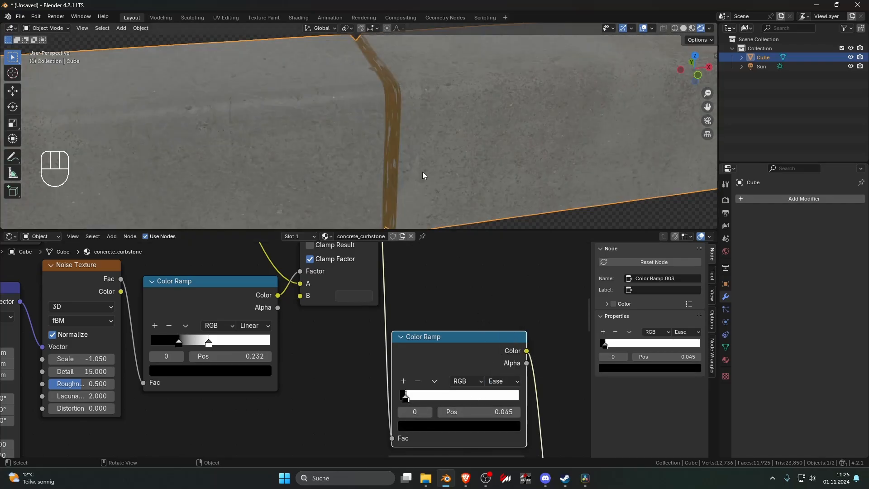
- Lighten the color of the last Color Ramp's black stop to a grey with Value 0.148
middle_click_drag(422, 172, 412, 172)
scroll(412, 172, "up", 4)
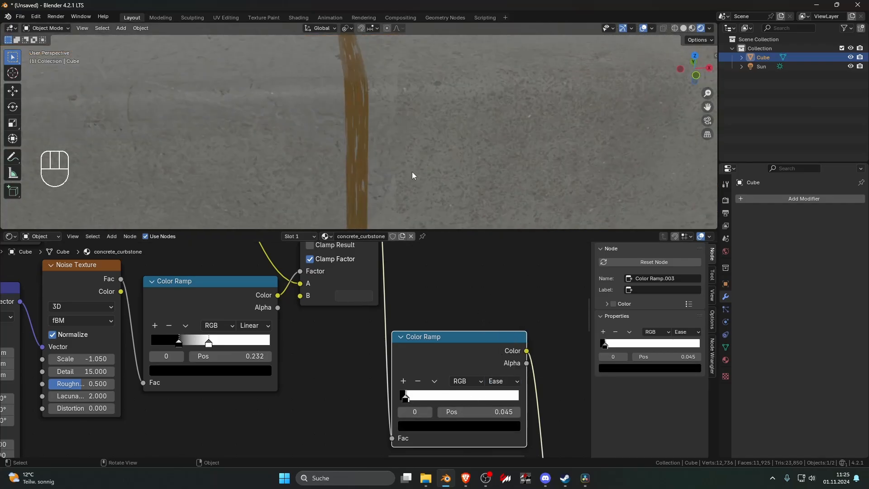
middle_click_drag(434, 371, 425, 355)
scroll(427, 357, "up", 7)
left_click(472, 407)
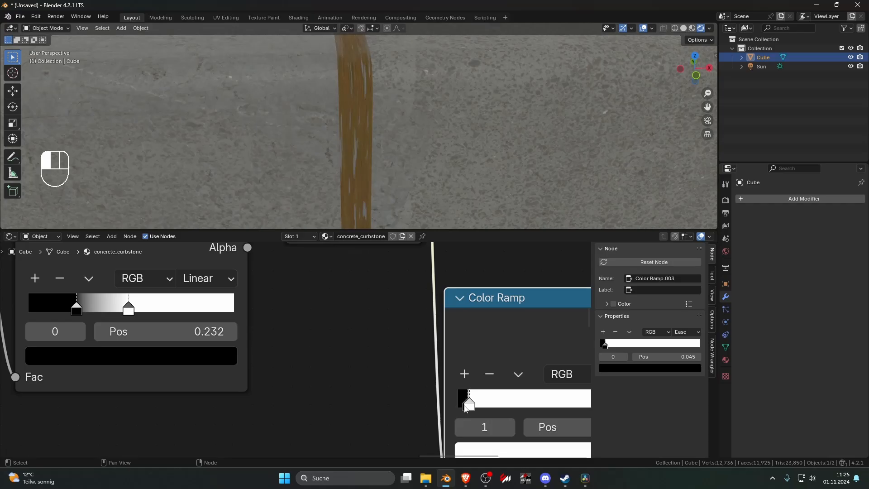
middle_click_drag(472, 407, 410, 372, "shift")
left_click(404, 372)
left_click(425, 415)
mouse_move(538, 368)
left_mouse_down()
mouse_move(632, 368)
mouse_move(554, 368)
left_mouse_up()
left_click_drag(588, 222, 587, 211)
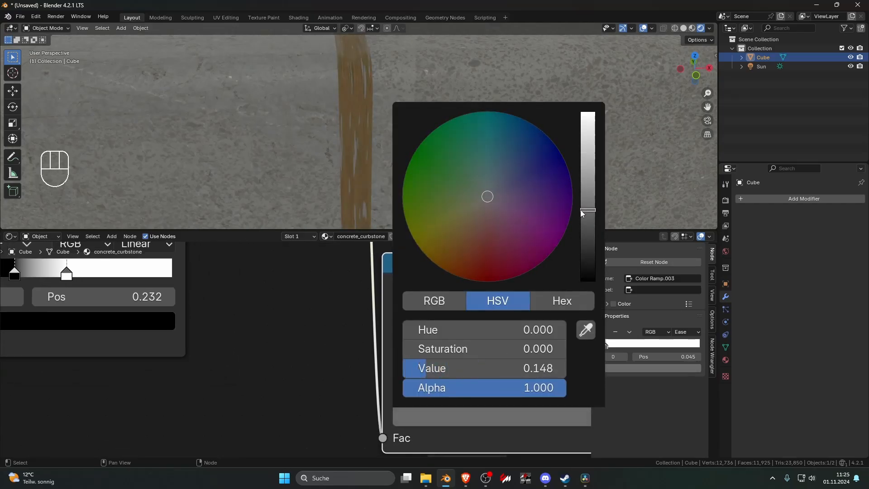
scroll(326, 216, "down", 9)
- Examine the mesh at the middle joint by selecting its face loops in Edit Mode, and return to Object Mode
left_click(351, 201)
middle_click_drag(351, 200, 413, 206)
scroll(411, 188, "up", 5)
scroll(412, 187, "down", 6)
scroll(446, 184, "down", 7)
scroll(412, 207, "up", 9)
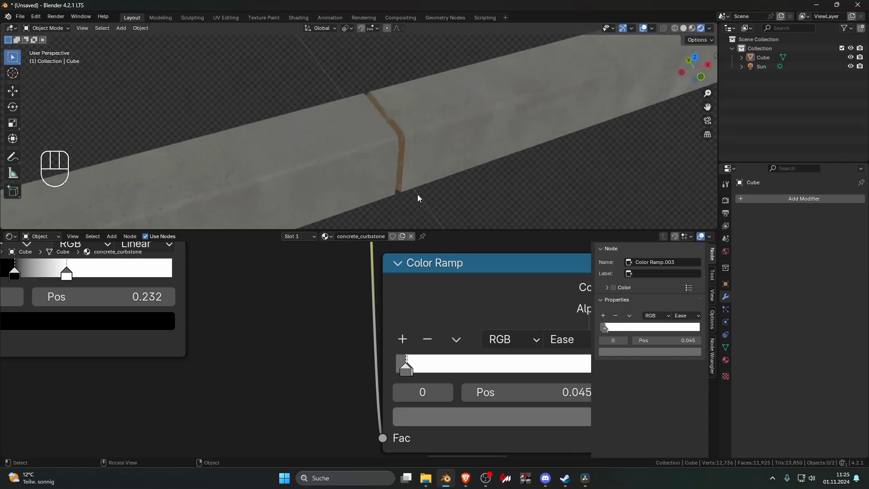
left_click(404, 164)
scroll(398, 168, "down", 6)
key("Tab")
scroll(393, 169, "up", 6)
middle_click_drag(393, 168, 373, 170)
scroll(373, 170, "up", 5)
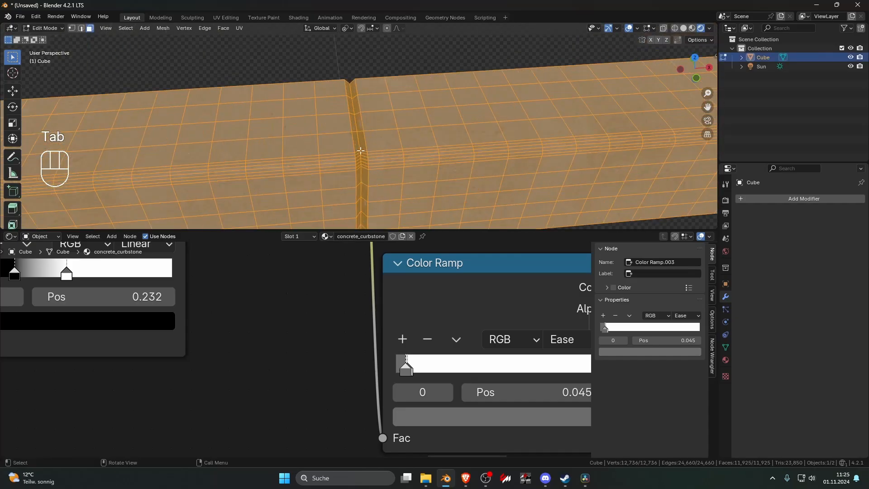
left_click(361, 151)
left_click(361, 151, "alt")
left_click(357, 152, "alt+shift")
scroll(294, 266, "down", 5)
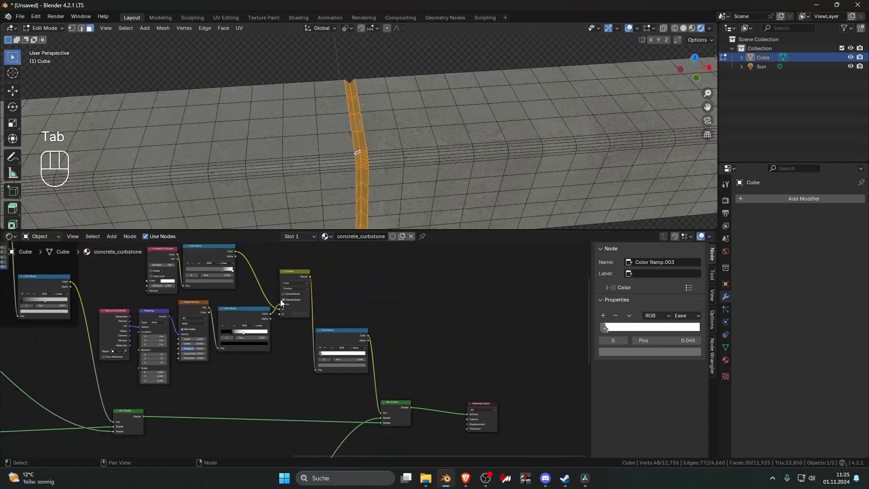
scroll(294, 317, "up", 3)
key("Tab")
- Set the Z Scale of the grass texture's Mapping node to 2
scroll(326, 290, "down", 6)
middle_click_drag(326, 290, 389, 282)
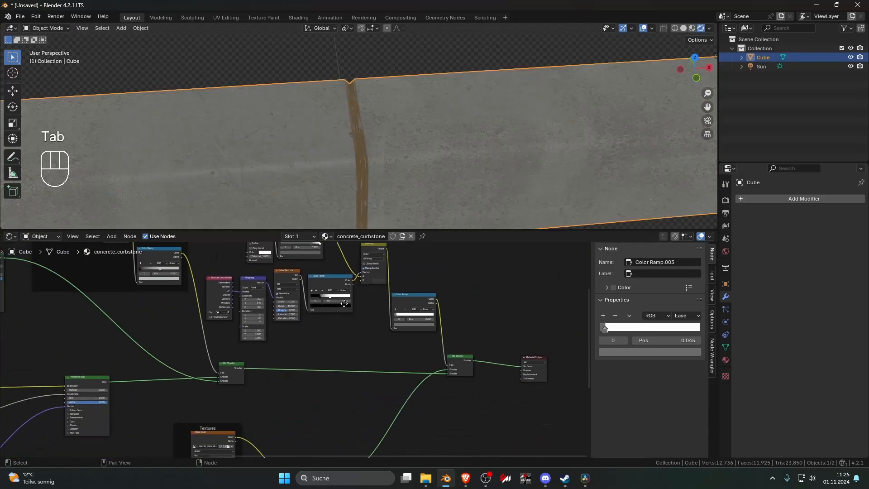
scroll(126, 386, "up", 3)
middle_click_drag(127, 386, 202, 302)
middle_click_drag(192, 371, 293, 270)
scroll(284, 351, "up", 3)
middle_click_drag(284, 350, 291, 334)
scroll(282, 382, "up", 2)
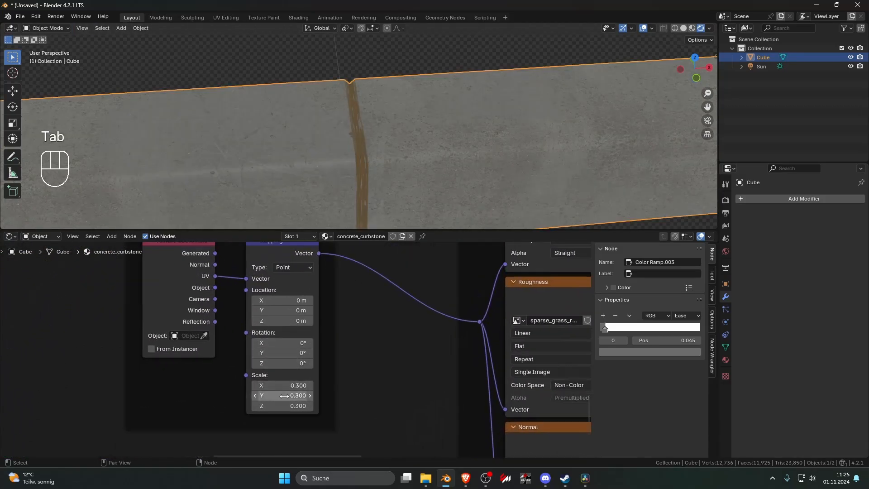
left_click(283, 405)
type("2")
key("Return")
- Try a Scale of -8.9 on all axes of the grass Mapping node and reset X, Y and Z to 0.300
left_click(283, 395)
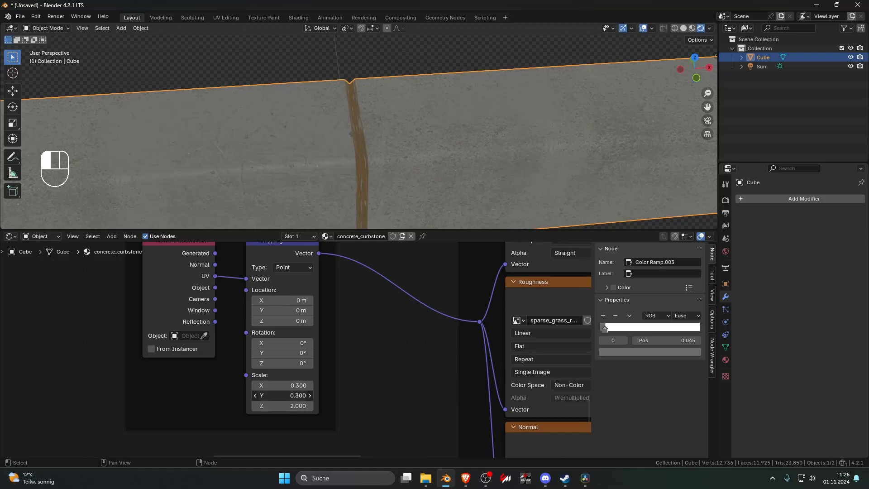
mouse_move(283, 385)
left_mouse_down()
mouse_move(252, 385)
mouse_move(286, 385)
left_mouse_up()
scroll(385, 209, "up", 8)
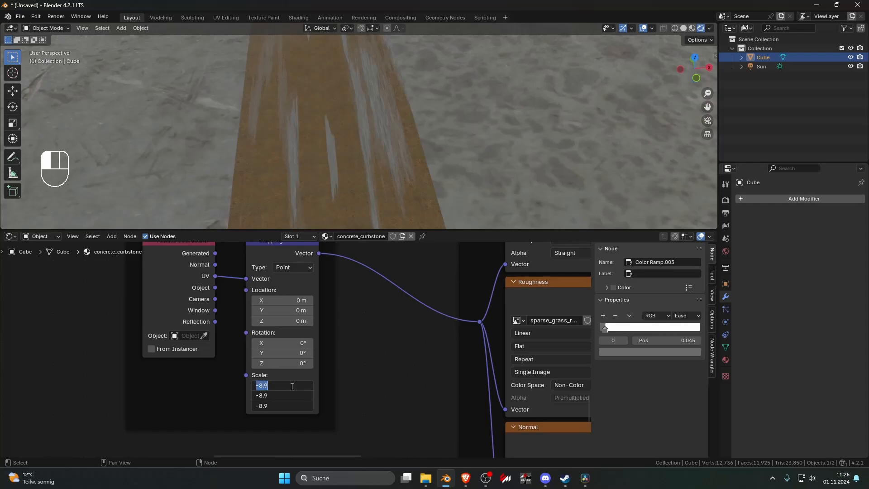
type(".3")
key("Return")
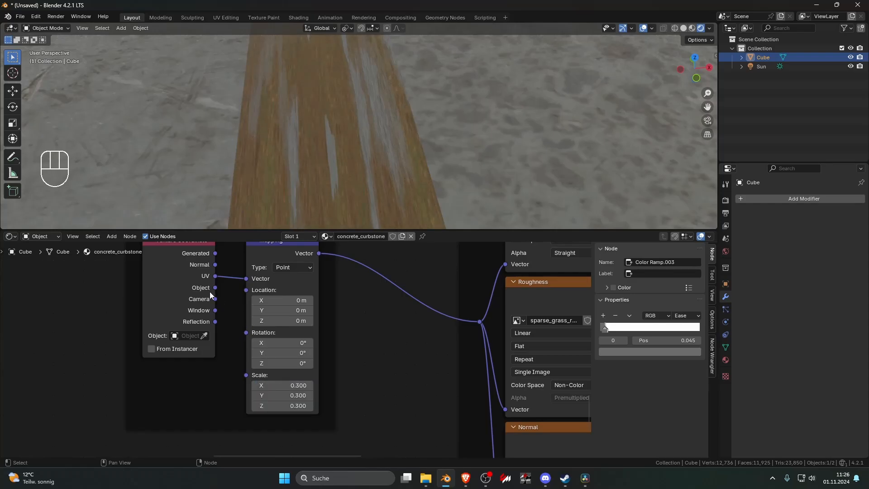
- Try the Object, Normal and Generated coordinates as the grass Mapping node's Vector input and reconnect the UV output
left_click_drag(214, 288, 249, 281)
scroll(311, 310, "up", 5)
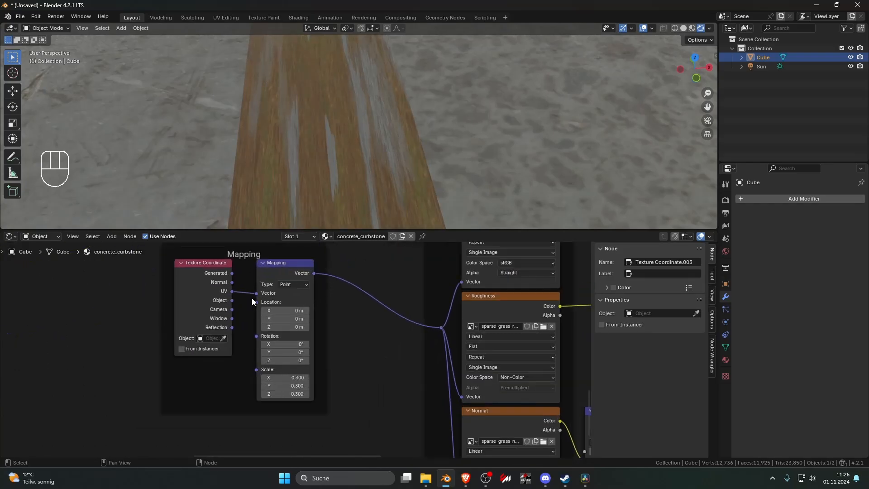
left_click_drag(212, 305, 248, 321)
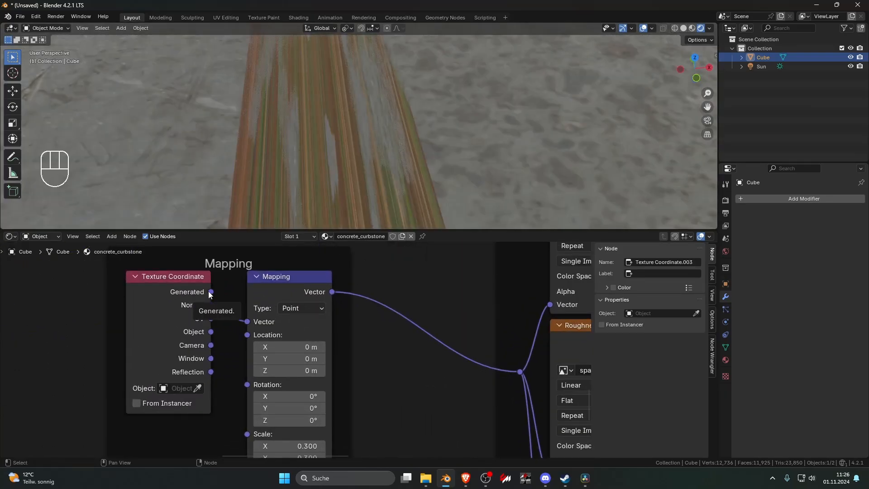
left_click_drag(209, 292, 247, 321)
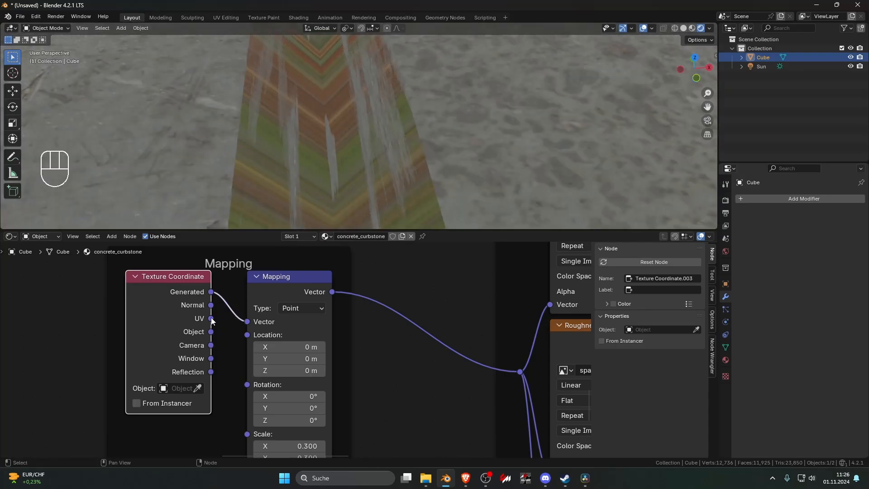
left_click_drag(211, 319, 247, 321)
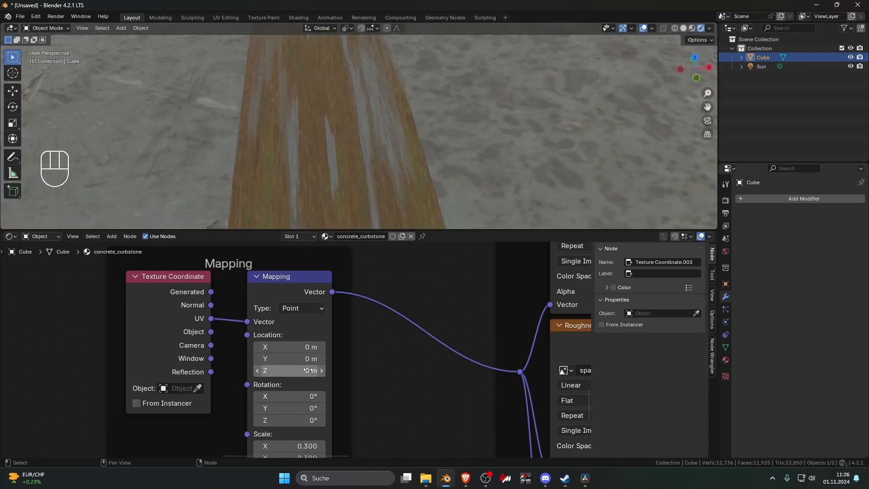
- Set the noise Mapping node's X Scale to 2.600 and the Noise Texture's Scale to 0.5
scroll(306, 357, "down", 5)
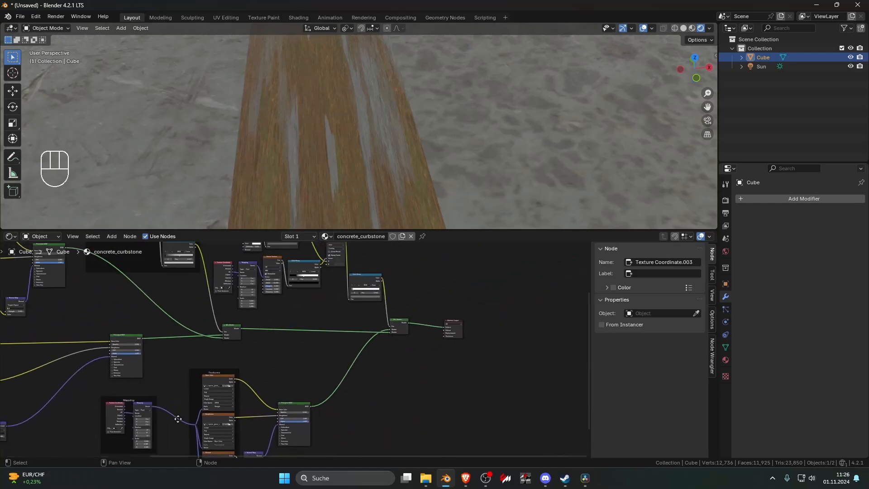
scroll(240, 375, "up", 2)
scroll(276, 366, "up", 4)
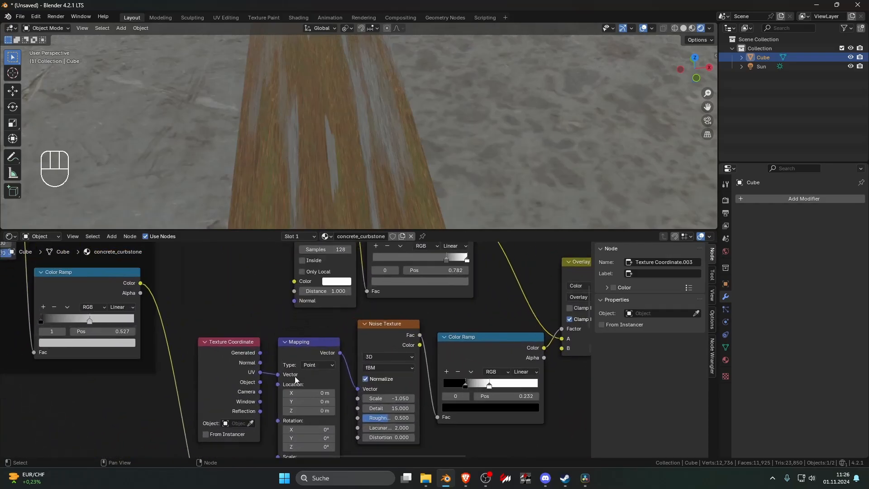
left_click_drag(312, 394, 381, 394)
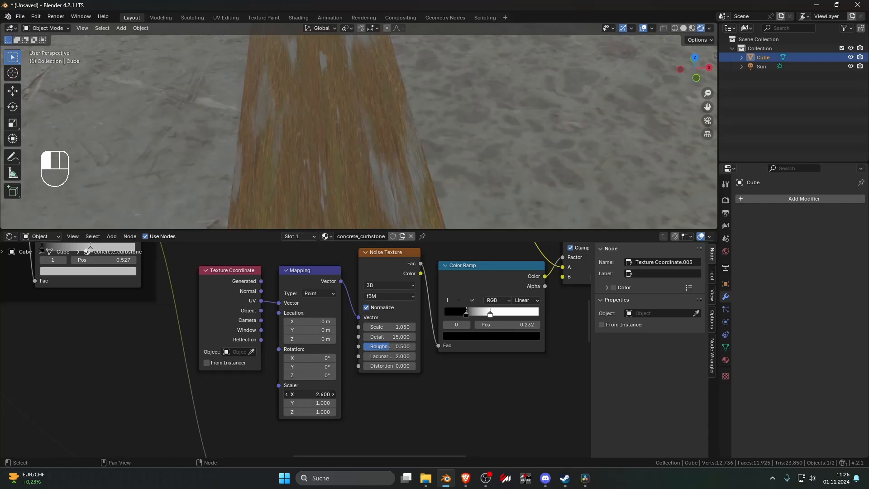
left_click(392, 326)
type("0.5")
key("Return")
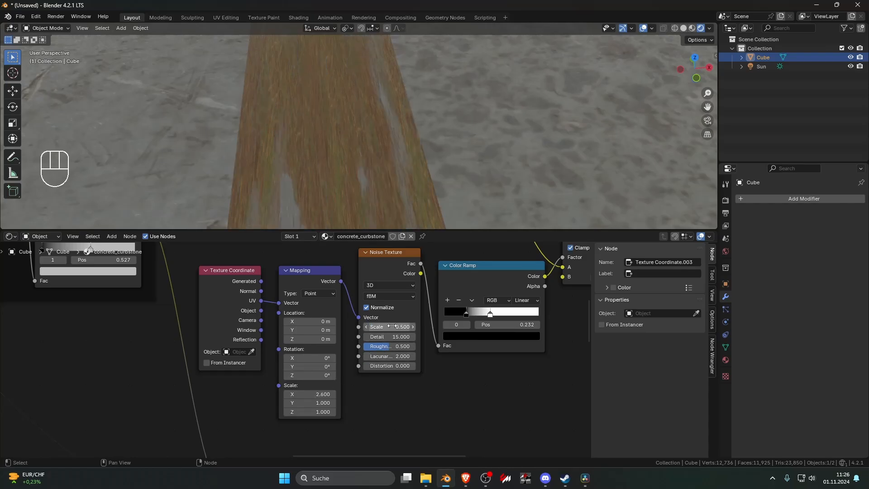
- Lower the Noise Texture's Scale to 0.1
scroll(353, 196, "down", 8)
scroll(296, 347, "up", 2)
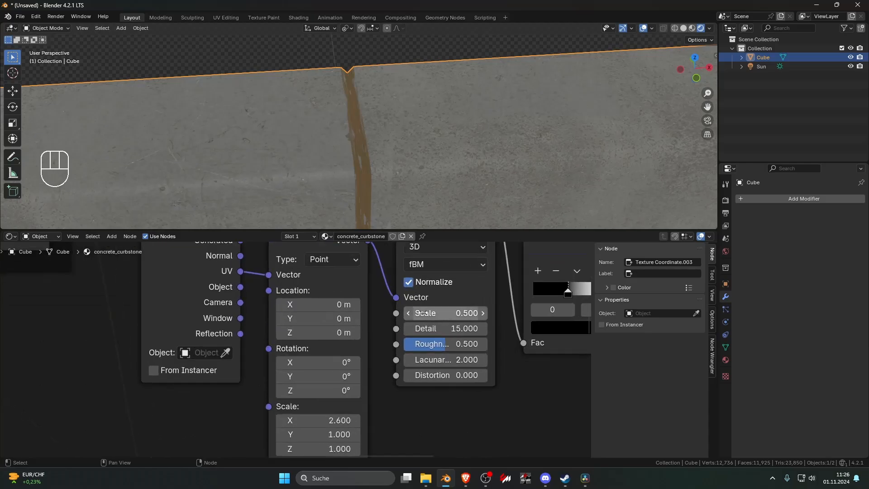
left_click(424, 312)
type("0.1")
key("Return")
scroll(424, 312, "up", 5)
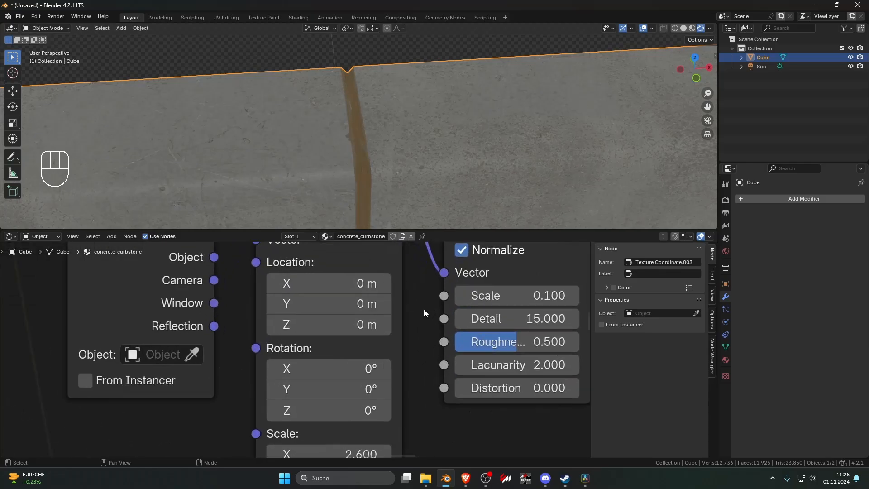
- Raise the Noise Texture's Roughness to 0.533 and move the black stop of the noise Color Ramp to about 0.33
middle_click_drag(523, 296, 379, 352, "shift")
left_click_drag(377, 370, 376, 397)
middle_click_drag(422, 369, 308, 393, "shift")
left_click_drag(436, 347, 493, 349)
left_click_drag(436, 345, 430, 347)
left_click_drag(268, 396, 299, 396)
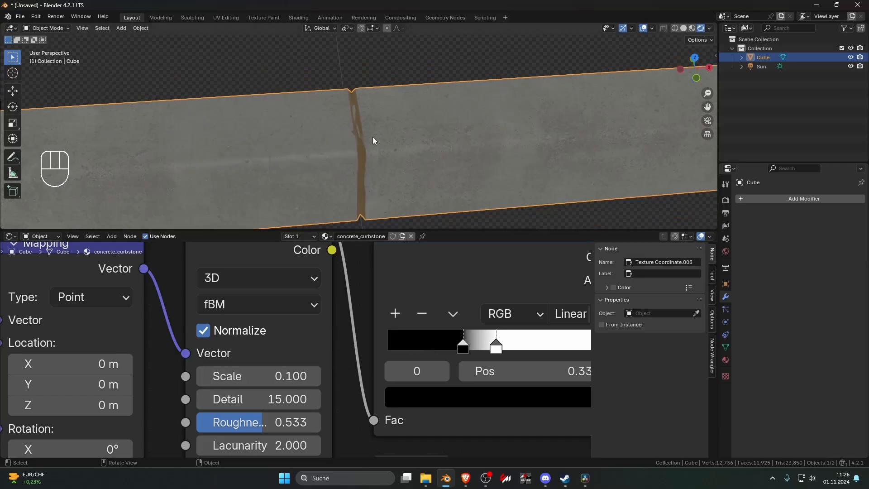
- Set the Noise Texture's Scale to 0.3 and move the noise Color Ramp's black stop to about 0.23
left_click(285, 369)
type(".")
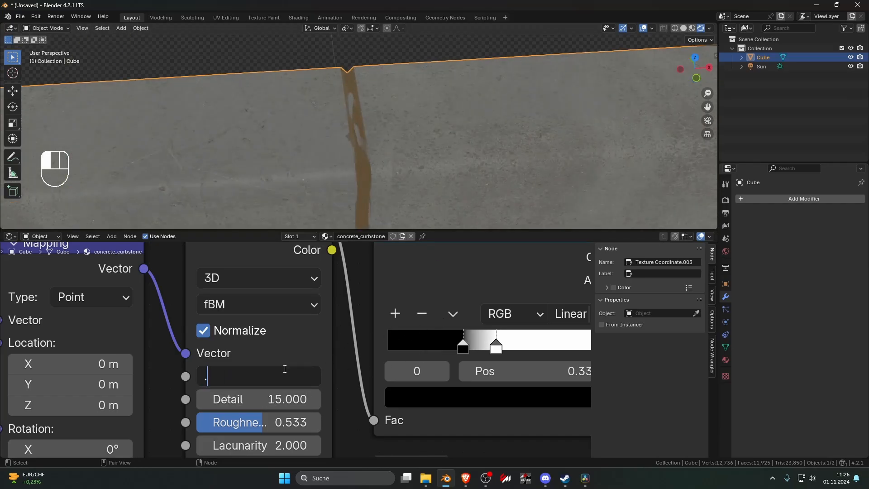
type("3")
key("Return")
mouse_move(459, 348)
left_mouse_down()
mouse_move(432, 347)
mouse_move(443, 346)
left_mouse_up()
- Switch the Noise Texture to 4D, set its W value to 14.500, and check the grass in the joint
left_click(248, 278)
left_click(225, 388)
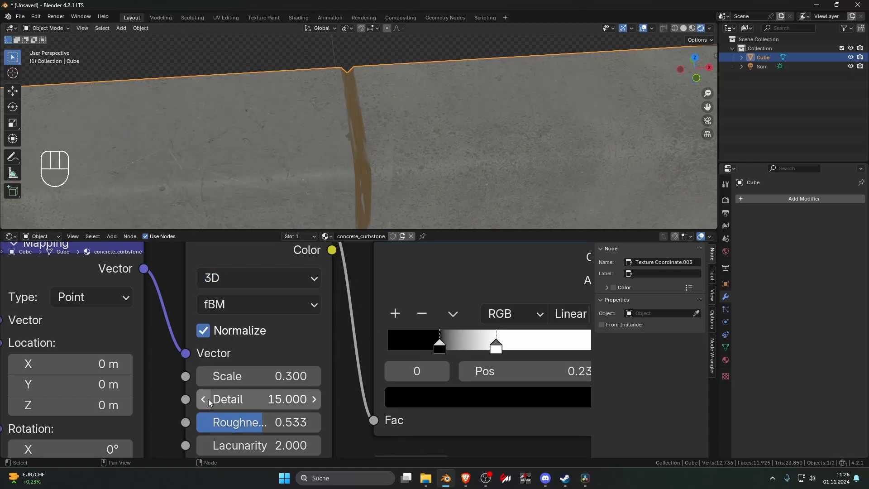
left_click(248, 278)
left_click(217, 399)
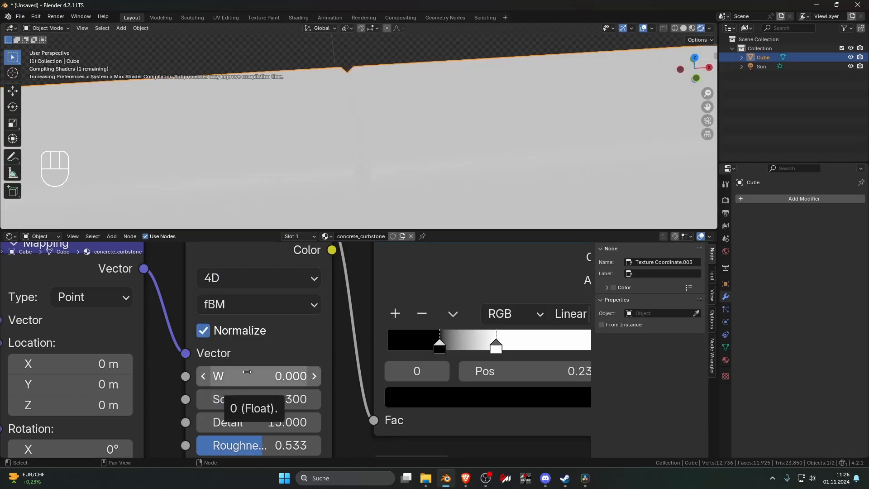
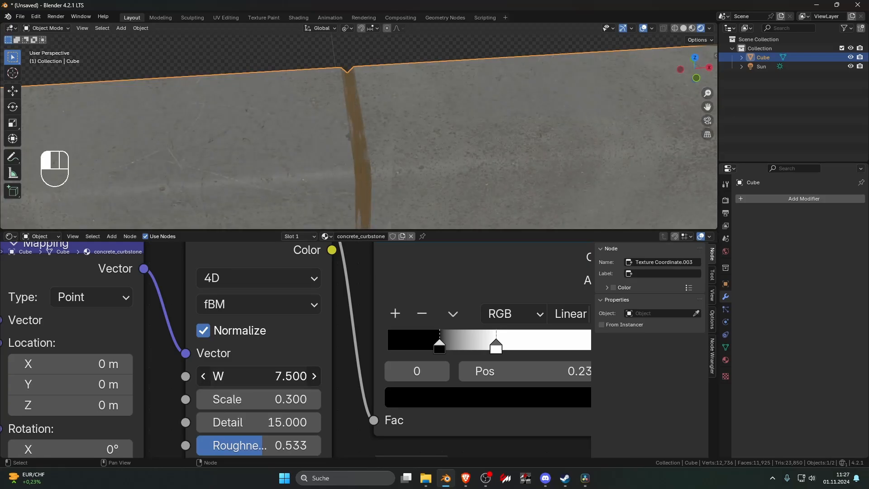
left_click_drag(267, 373, 277, 374)
scroll(330, 185, "down", 8)
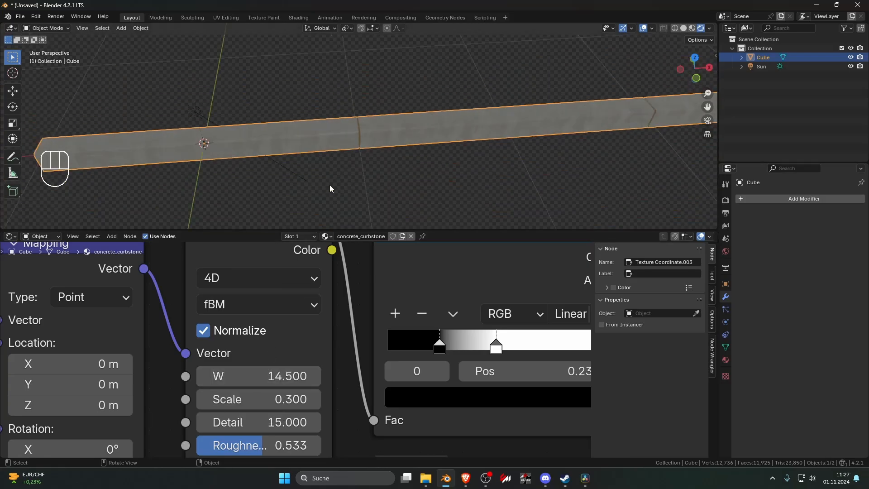
scroll(340, 185, "up", 7)
middle_click_drag(376, 181, 349, 165)
scroll(348, 168, "up", 3)
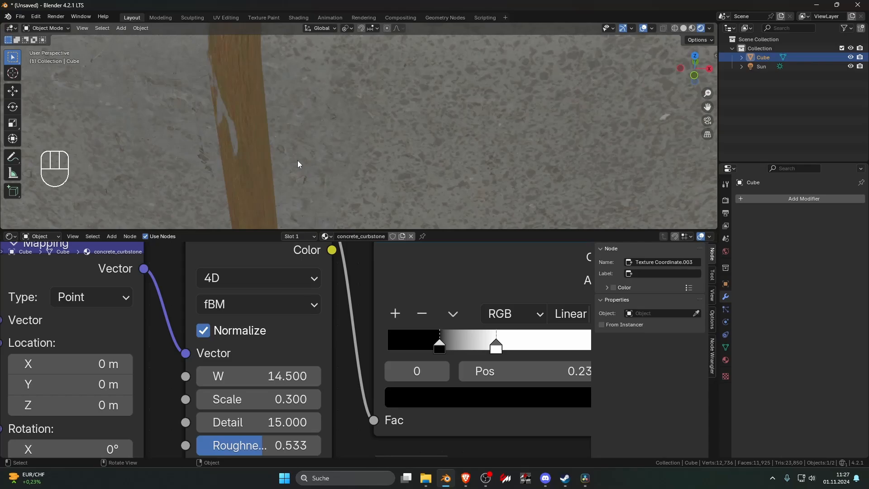
scroll(362, 337, "down", 6)
middle_click_drag(328, 314, 283, 246)
scroll(283, 245, "down", 4)
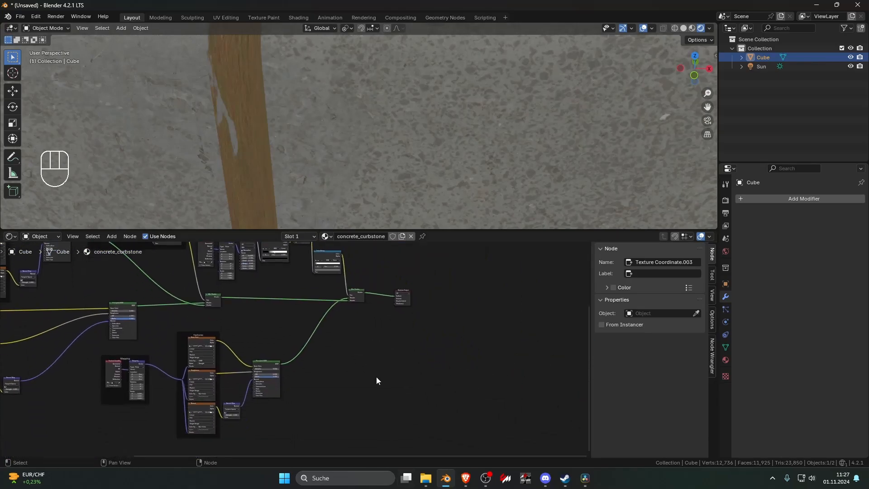
scroll(468, 348, "up", 3)
left_click_drag(528, 355, 440, 297)
key("Escape")
left_click(421, 331)
- Duplicate the grass Principled BSDF and place the copy beside the original
middle_click_drag(305, 392, 311, 355)
scroll(311, 355, "down", 1)
left_click(261, 370)
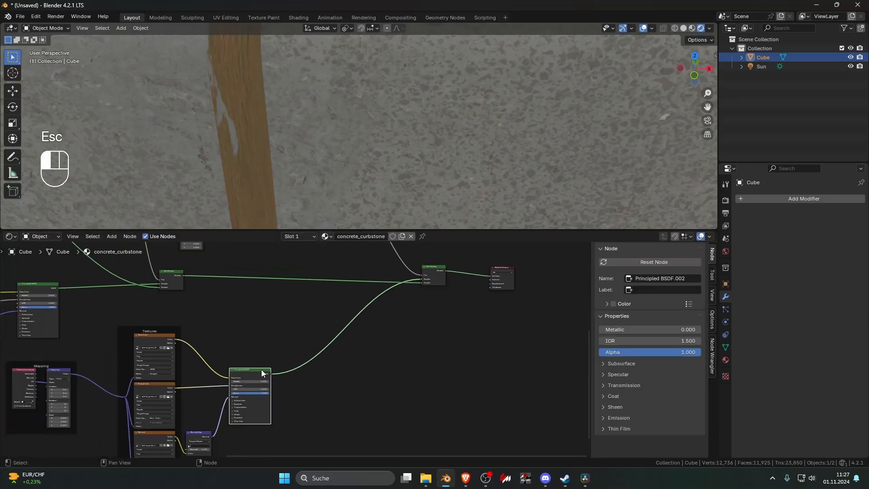
key("shift+d")
left_click(411, 370)
- Build a Principled Texture Setup on the copied shader from the normal, diffuse and roughness maps in the concrete_moss_4k.blend textures folder
key("ctrl+shift+t")
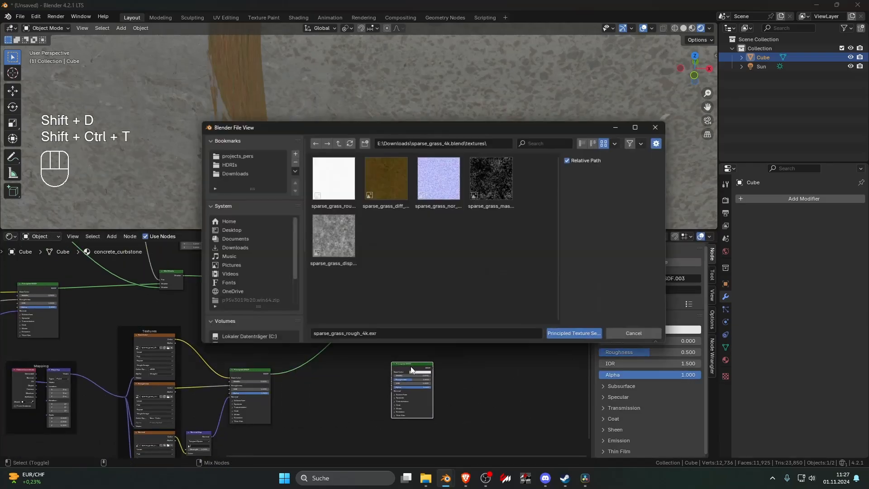
left_click(337, 140)
left_click(336, 140)
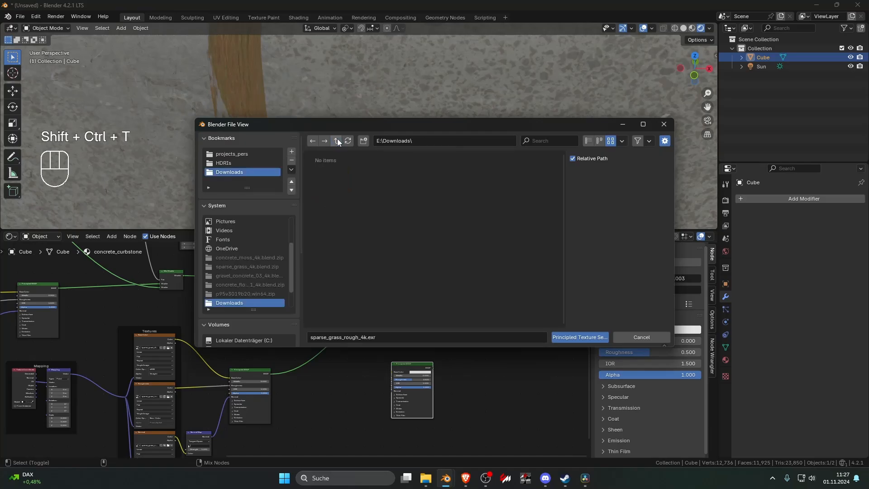
double_click(386, 187)
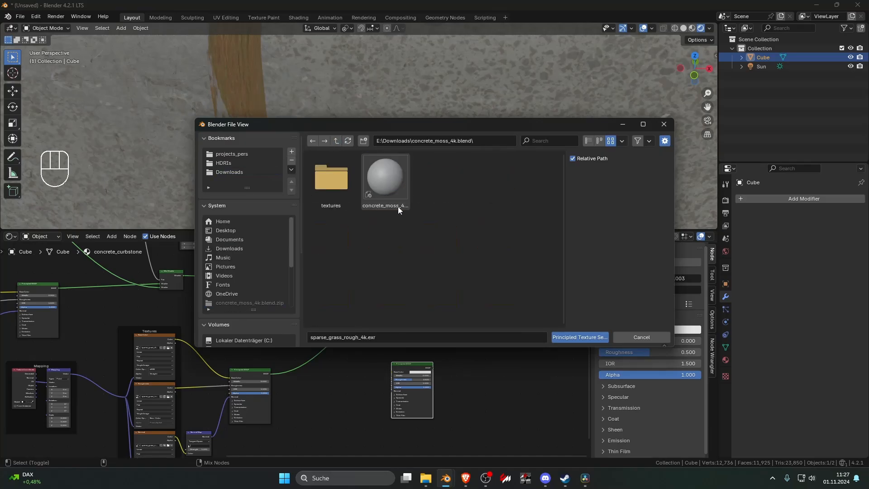
double_click(345, 187)
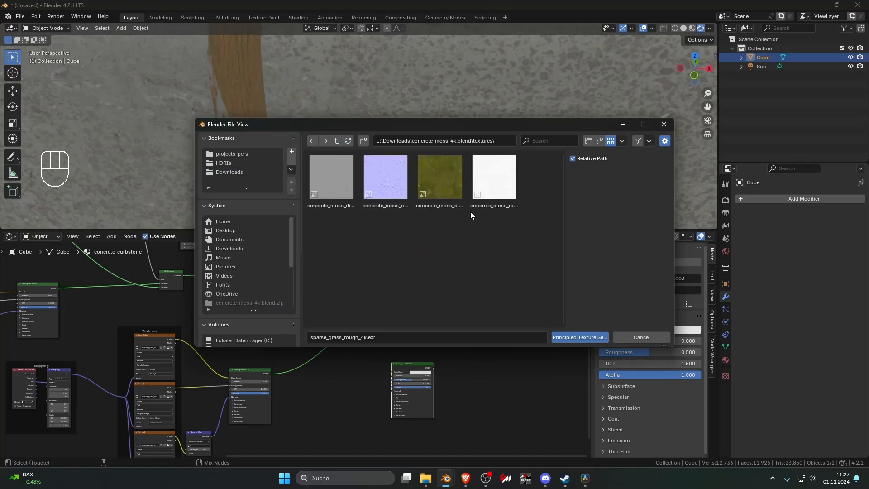
left_click(389, 182, "ctrl")
left_click(485, 195, "ctrl")
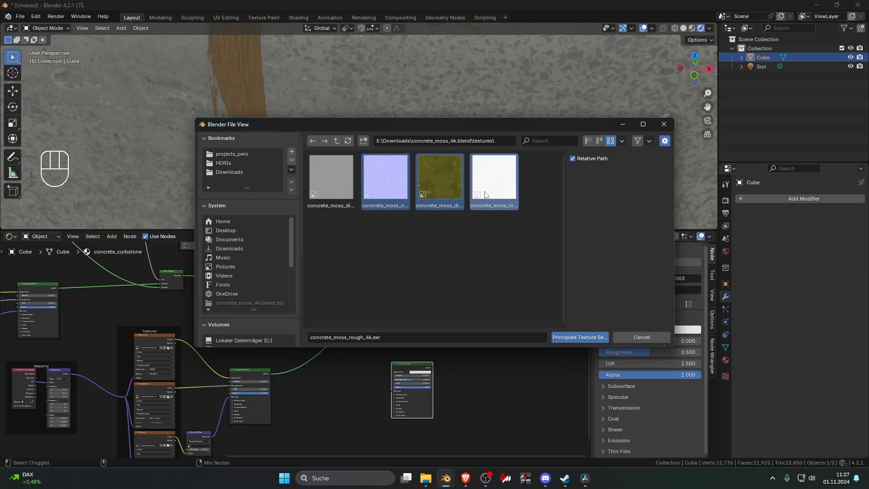
left_click(579, 338)
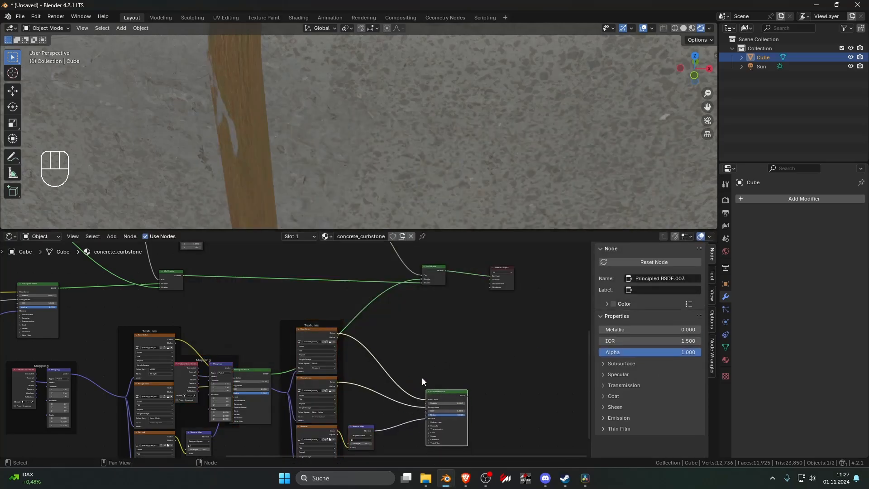
- Move the moss Principled BSDF slightly farther from its texture and Normal Map nodes
middle_click_drag(421, 378, 419, 333)
left_click(319, 294)
left_click(316, 342, "shift")
left_click(315, 385, "shift")
left_click(361, 379, "shift")
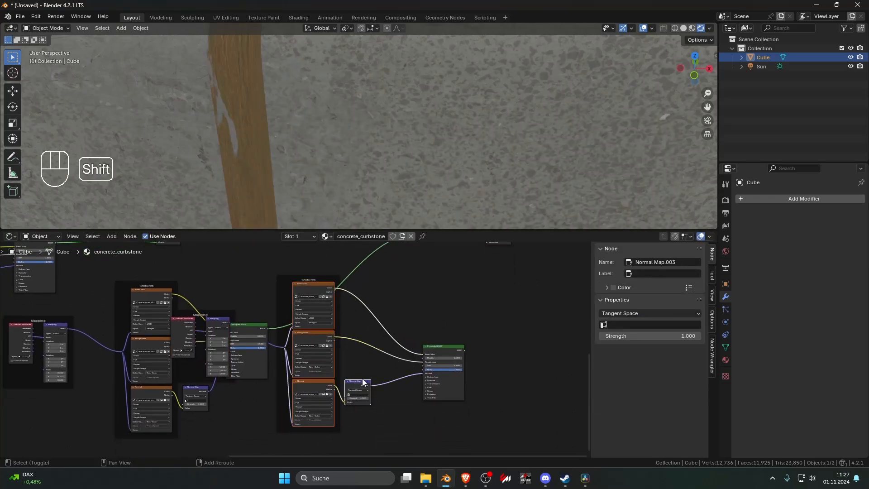
left_click_drag(440, 348, 464, 354)
- Select the moss textures, Normal Map, shader and mapping nodes and move them below the grass node group
left_click(314, 327)
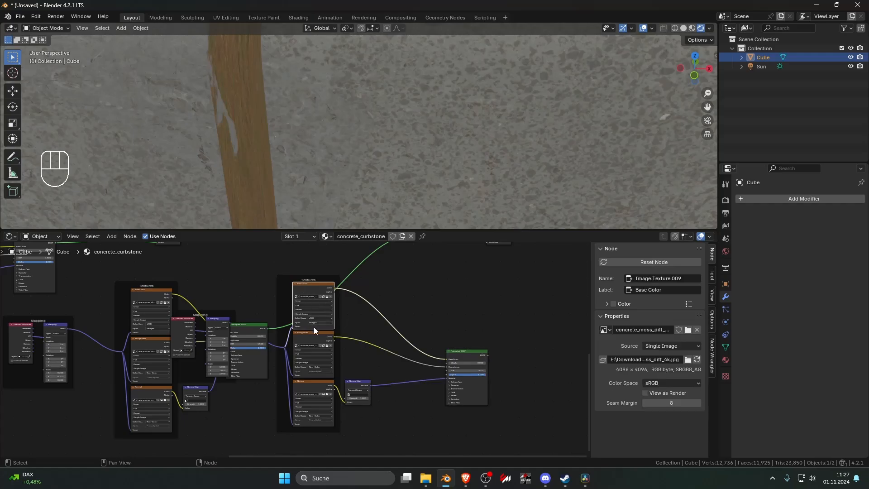
left_click(313, 377, "shift")
left_click(316, 383, "shift")
left_click(312, 335, "shift")
left_click(328, 315, "shift")
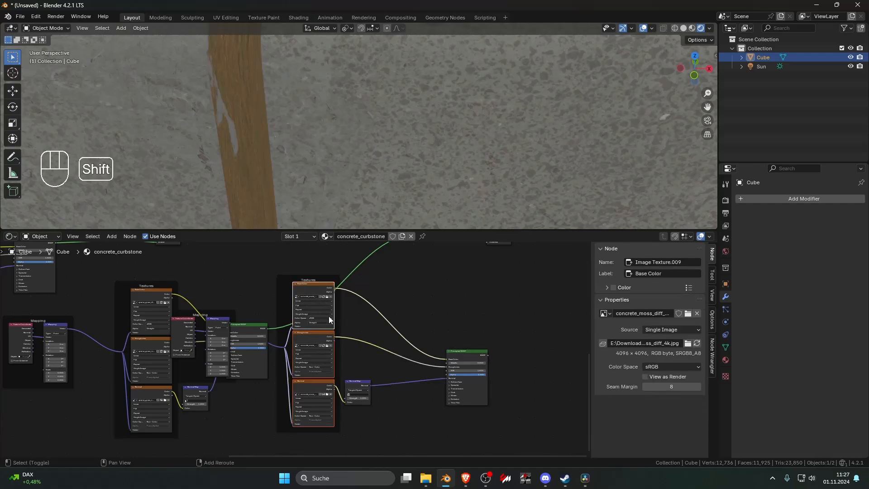
left_click(360, 385, "shift")
left_click(466, 353, "shift")
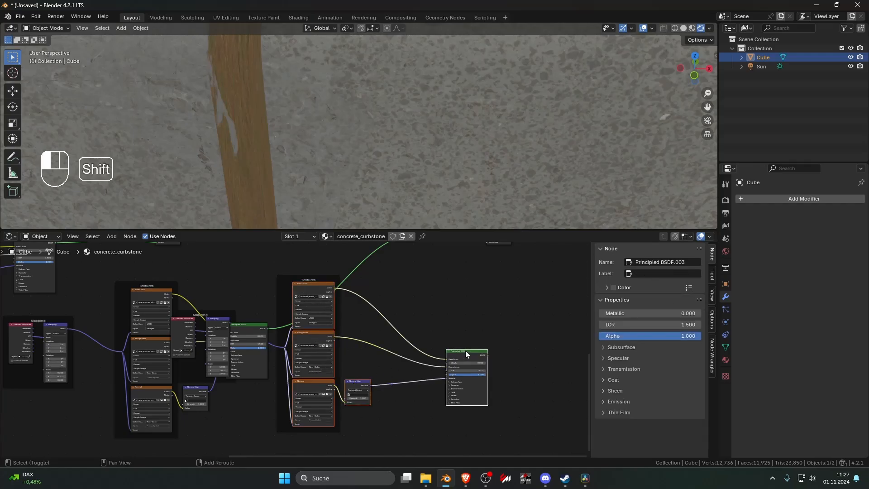
left_click(219, 319, "shift")
left_click(183, 319, "shift")
left_click_drag(308, 289, 336, 401)
middle_click_drag(336, 401, 356, 359)
- Dissolve the moss setup's reroute node and move its Mapping frame close to the moss textures
left_click(303, 306)
left_click(303, 305)
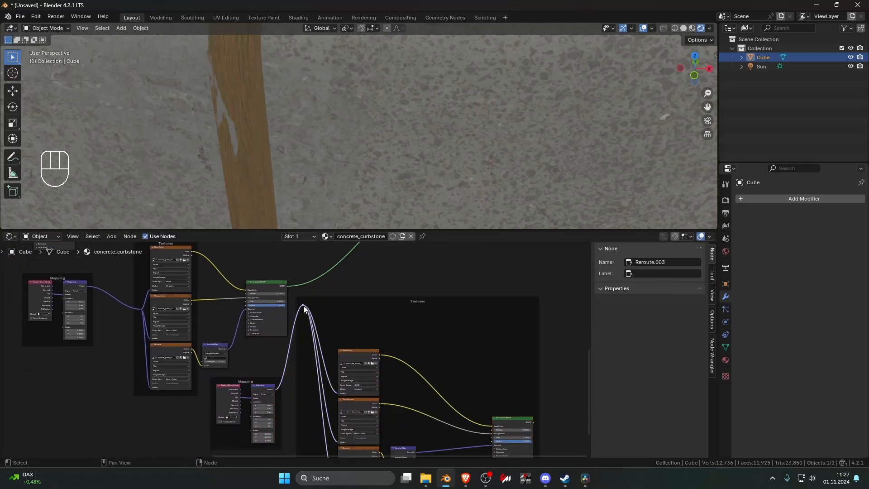
key("ctrl+x")
scroll(297, 347, "down", 5)
left_click_drag(263, 367, 292, 377)
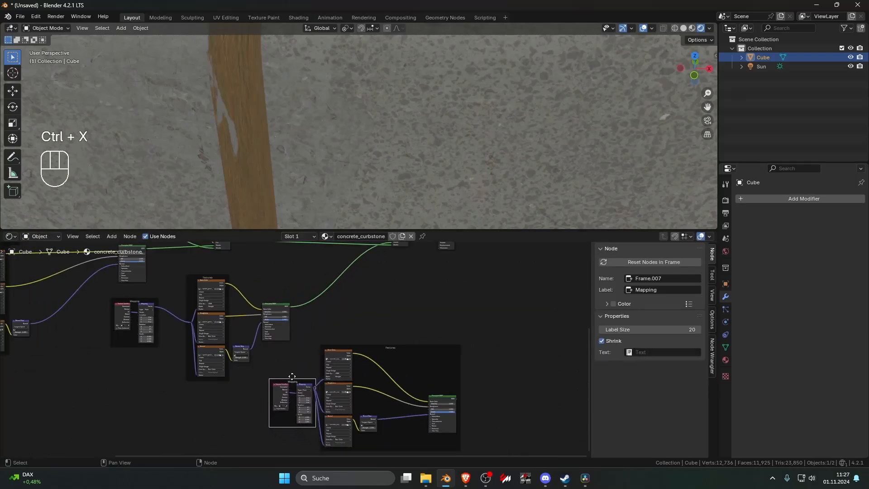
- Insert a duplicated Mix Shader between the grass shader and the final mix, and connect the moss Principled BSDF to its second shader input
middle_click_drag(379, 315, 350, 344)
left_click(370, 267)
key("shift+d")
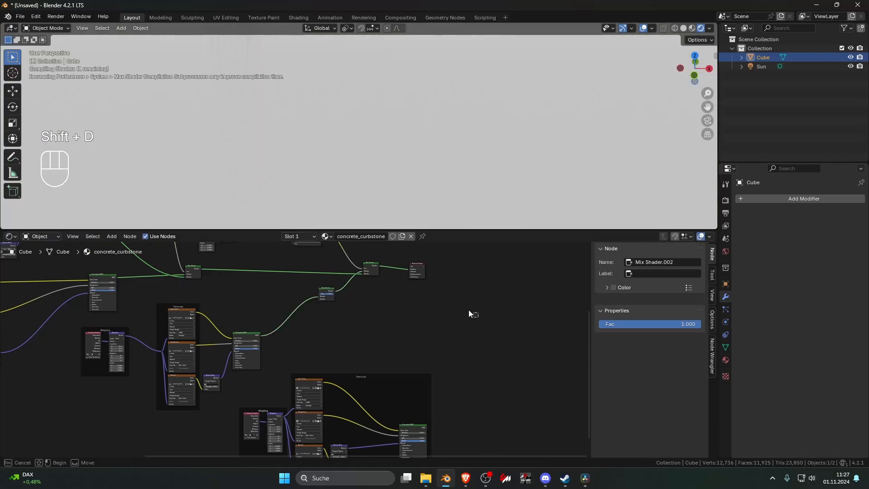
left_click_drag(378, 300, 398, 304)
left_click_drag(427, 427, 441, 370)
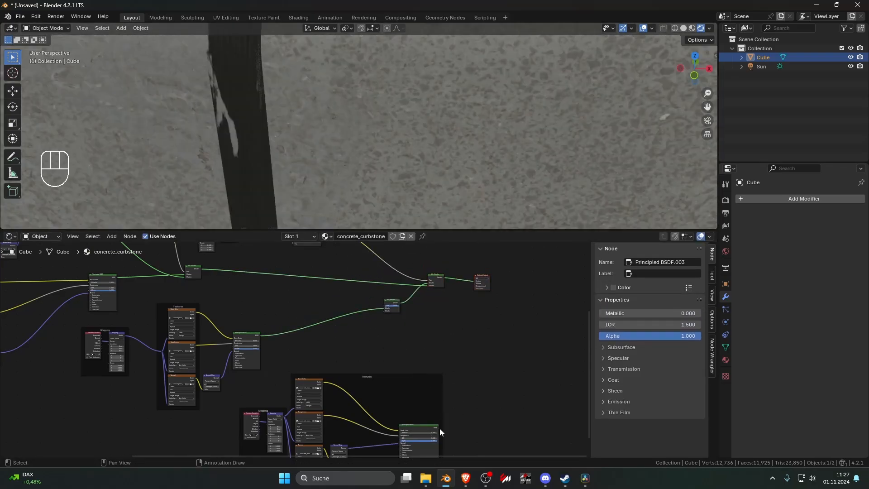
left_click_drag(439, 428, 384, 311)
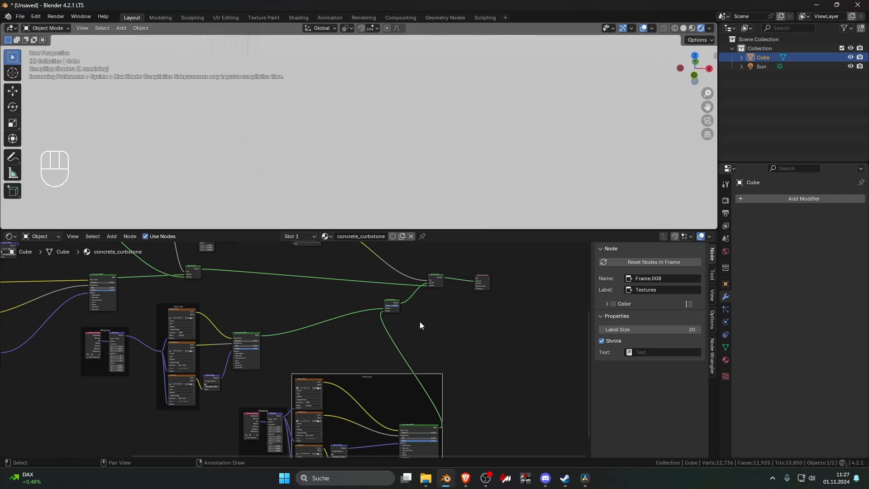
- Set the factor of the grass and moss Mix Shader to 0.5
scroll(403, 303, "up", 8)
middle_click_drag(430, 295, 355, 380)
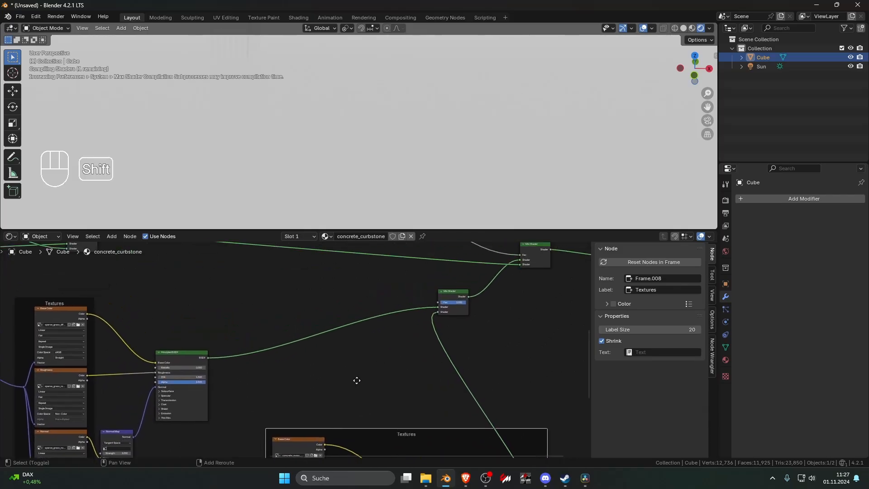
scroll(448, 318, "up", 2)
scroll(452, 318, "up", 2)
left_click(433, 356)
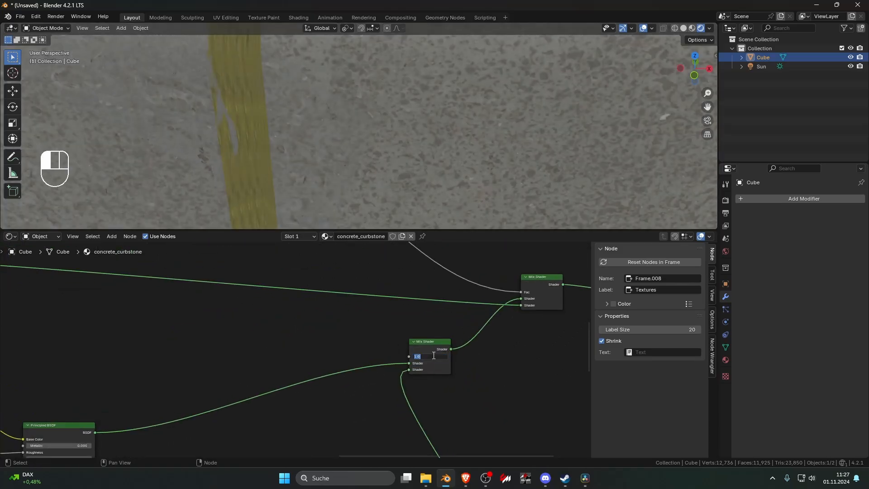
type("0.5")
key("Return")
- Set the moss Mapping node's Scale to 0.1 on all axes and check the joint up close
scroll(432, 354, "down", 8)
middle_click_drag(310, 451, 359, 321)
scroll(357, 323, "up", 6)
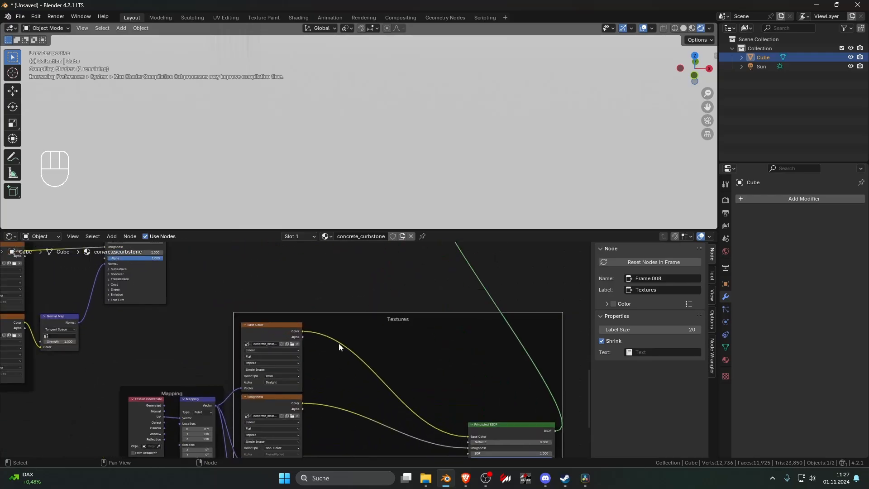
middle_click_drag(229, 451, 271, 377)
scroll(246, 393, "up", 1)
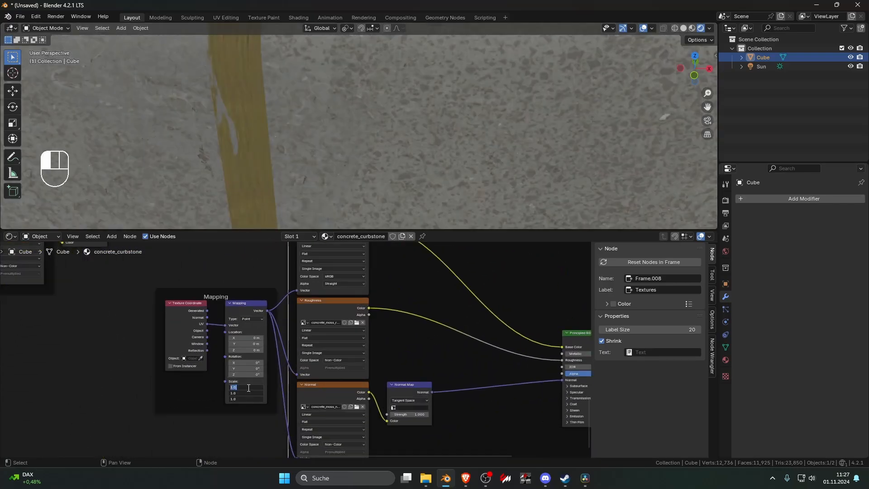
scroll(329, 139, "down", 6)
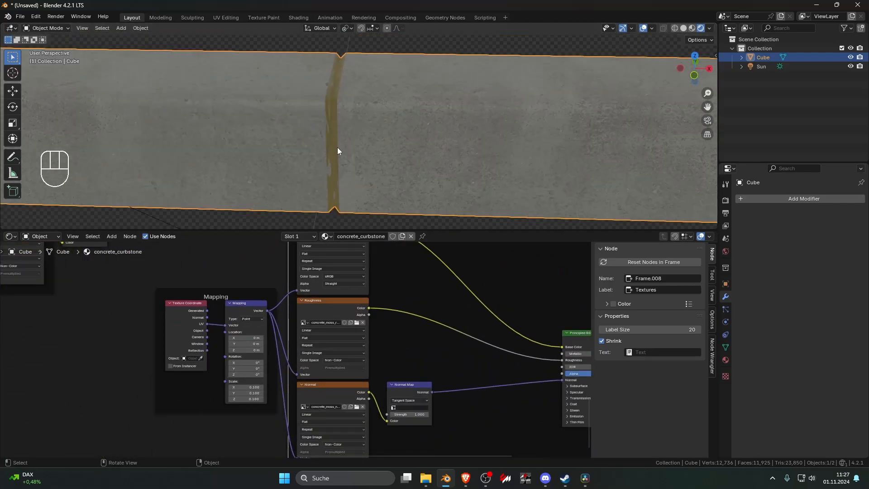
middle_click_drag(338, 149, 365, 120)
scroll(375, 118, "up", 8)
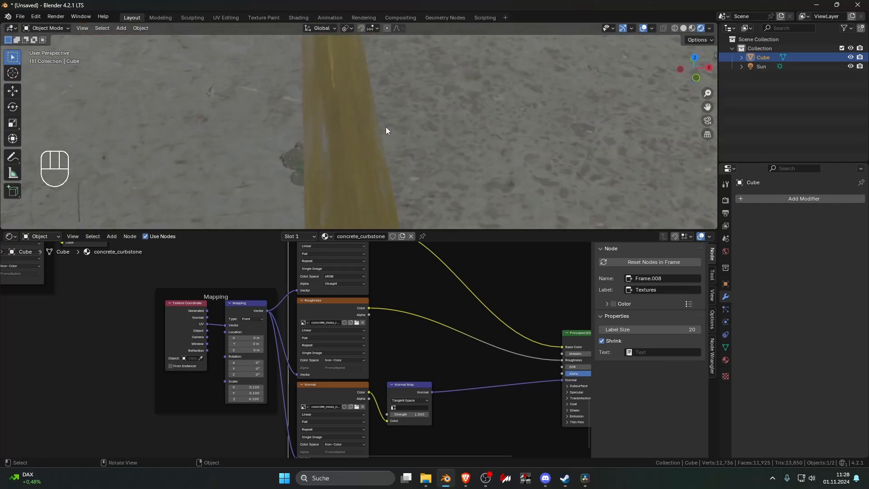
- Compare Shade Smooth with 30° Shade Auto Smooth on the curbstone joint, finishing with Shade Smooth
right_click(381, 129)
left_click(382, 130)
right_click(389, 138)
left_click(397, 151)
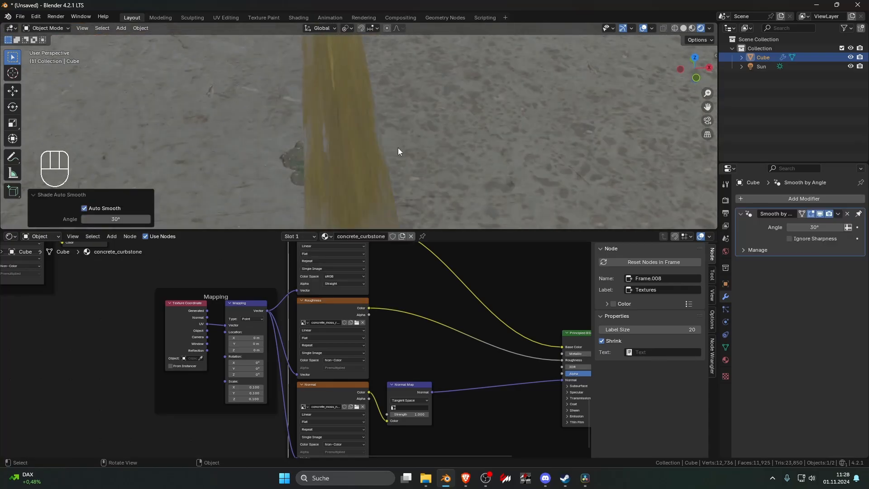
right_click(397, 151)
left_click(396, 142)
right_click(395, 143)
left_click(396, 151)
scroll(392, 152, "down", 7)
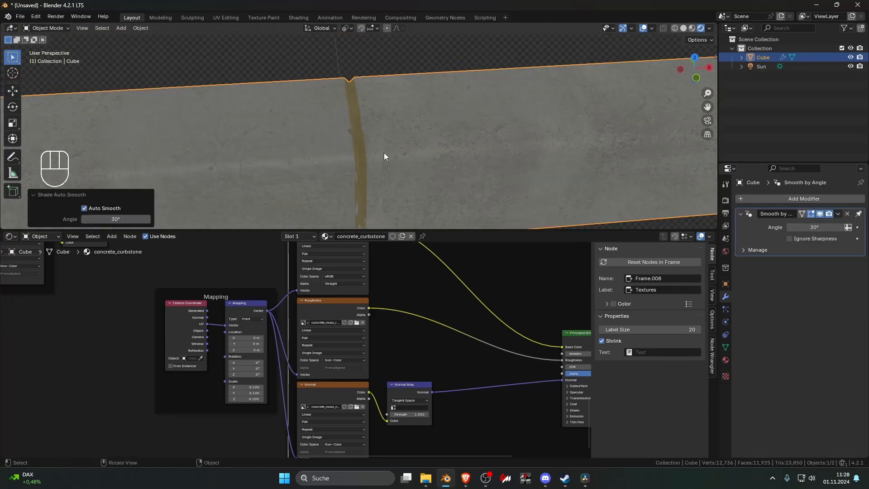
scroll(382, 153, "up", 6)
right_click(379, 152)
left_click(379, 145)
right_click(379, 145)
left_click(379, 154)
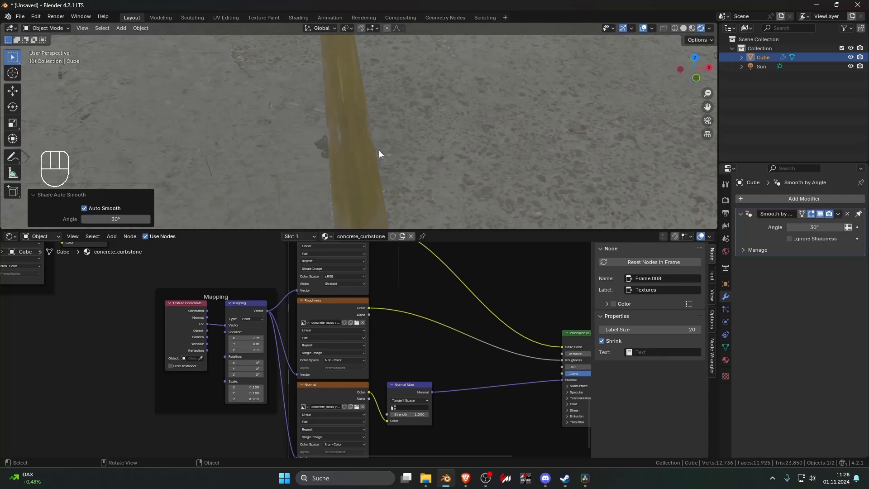
right_click(378, 150)
left_click(379, 142)
scroll(380, 162, "down", 6)
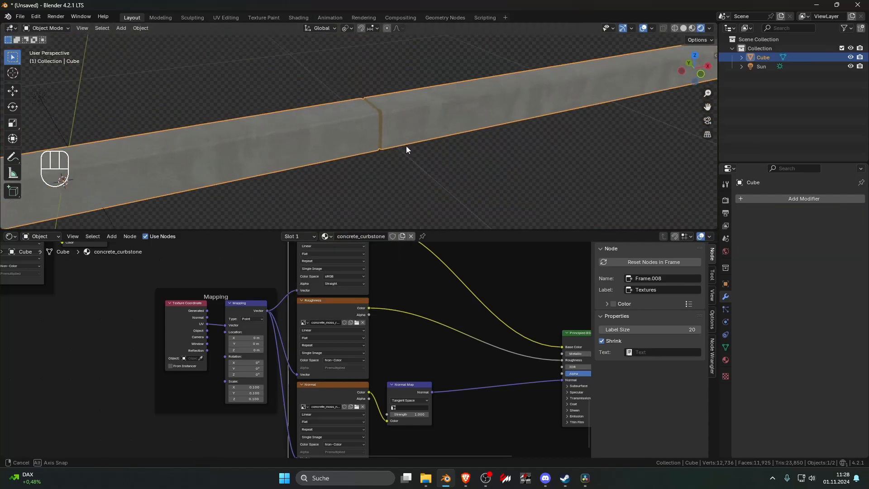
scroll(379, 153, "up", 6)
key("Tab")
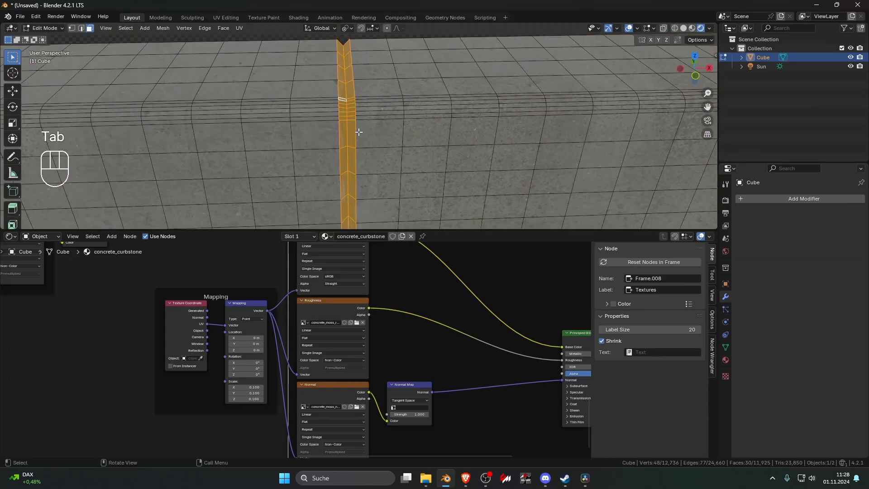
key("2")
left_click(356, 132, "alt")
left_click(337, 132, "alt+shift")
scroll(364, 141, "up", 9)
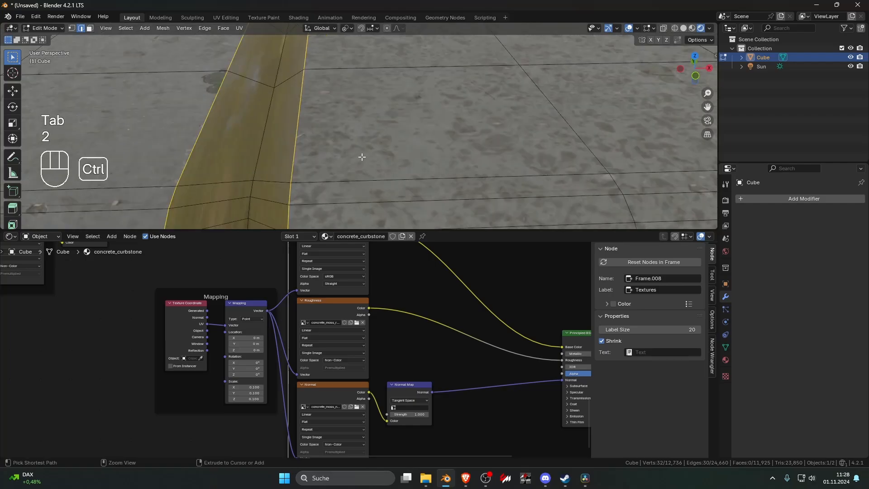
key("ctrl+b")
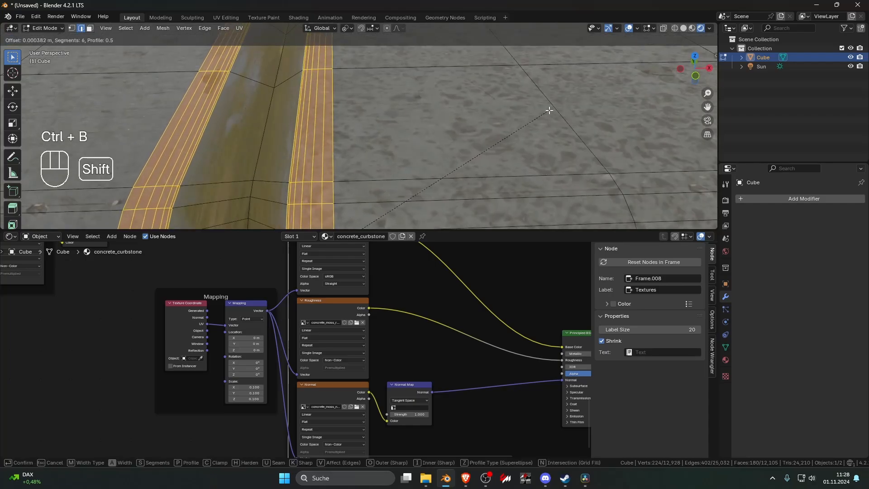
key("Escape")
- Apply the curbstone's scale and return to Edit Mode with vertex selection
key("Tab")
key("ctrl+a")
left_click(452, 148)
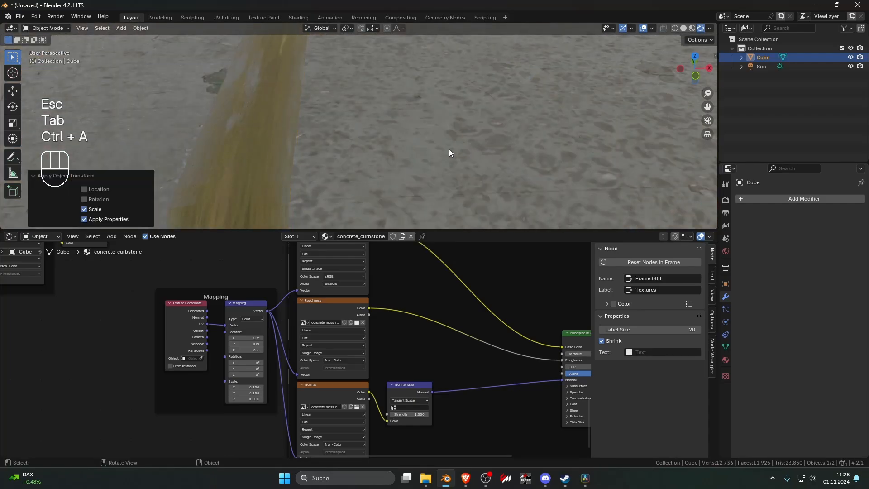
key("Tab")
middle_click_drag(417, 151, 415, 161)
key("1")
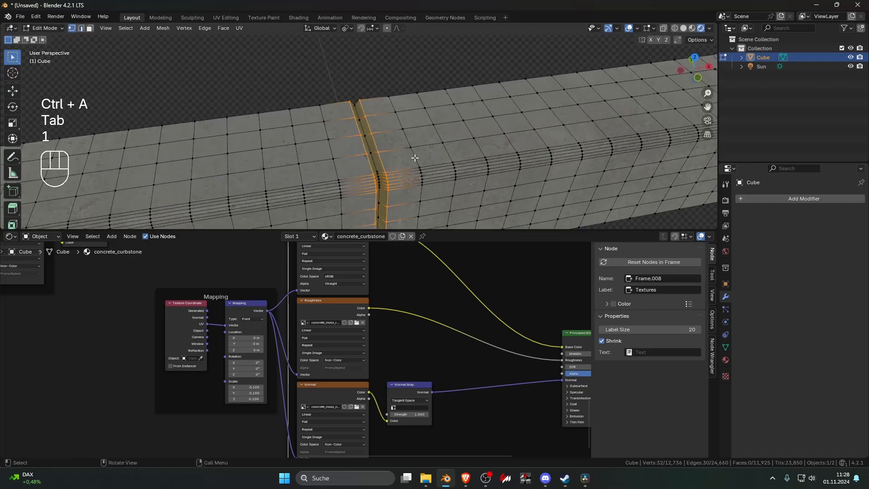
key("Tab")
key("Tab")
- Unwrap all curbstone faces with Follow Active Quads in Length Average mode, using a top face near the joint as active, and check the joint
key("a")
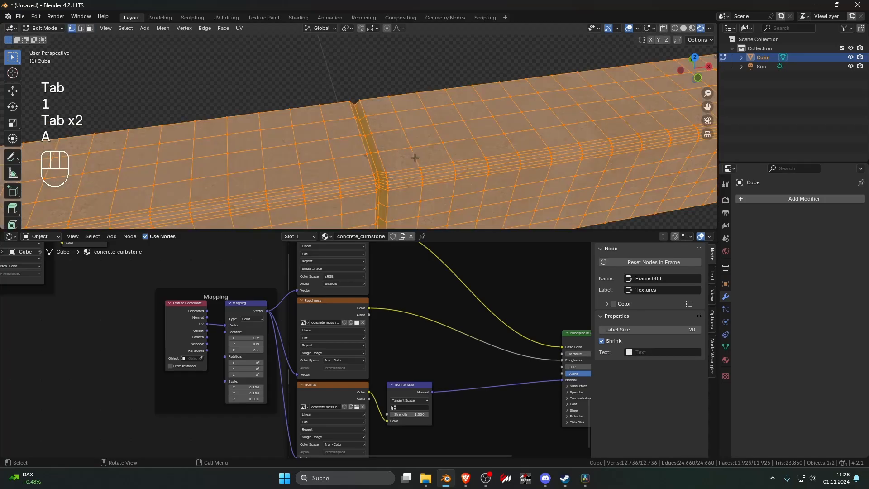
key("u")
key("3")
left_click(311, 151, "shift")
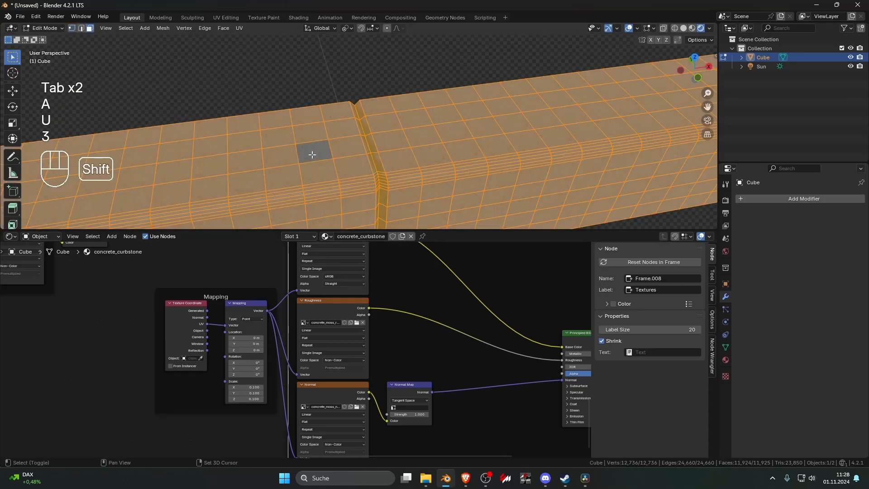
left_click(311, 151, "shift")
key("u")
left_click(285, 71)
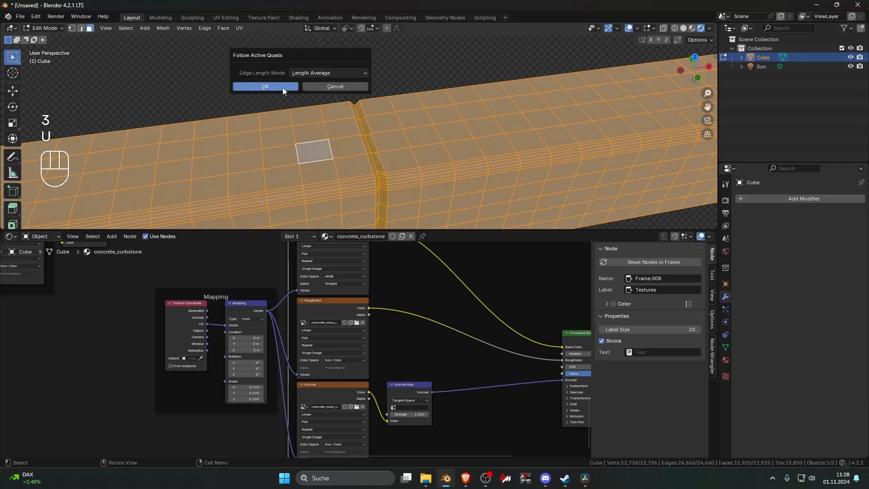
left_click(280, 90)
key("Tab")
scroll(319, 83, "up", 4)
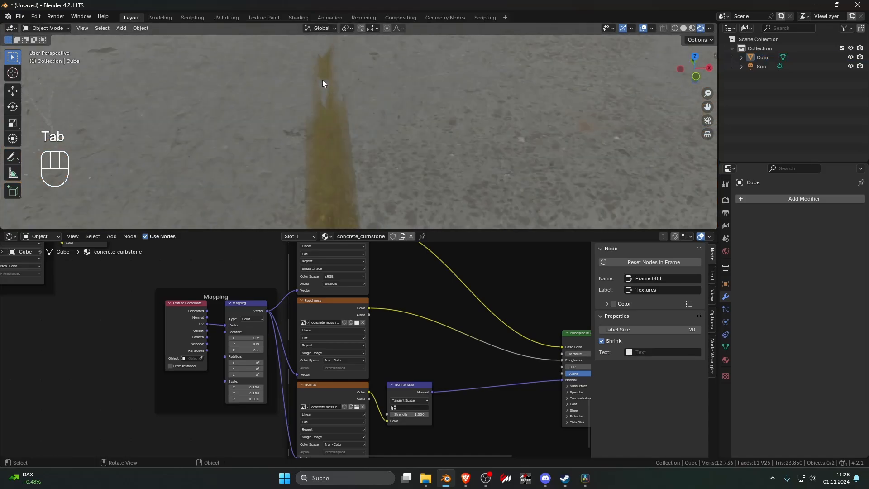
- Unwrap all curbstone faces again with Follow Active Quads, keeping the top face near the joint as active
middle_click_drag(361, 99, 371, 187)
right_click(379, 96)
left_click(406, 162)
key("Tab")
key("Tab")
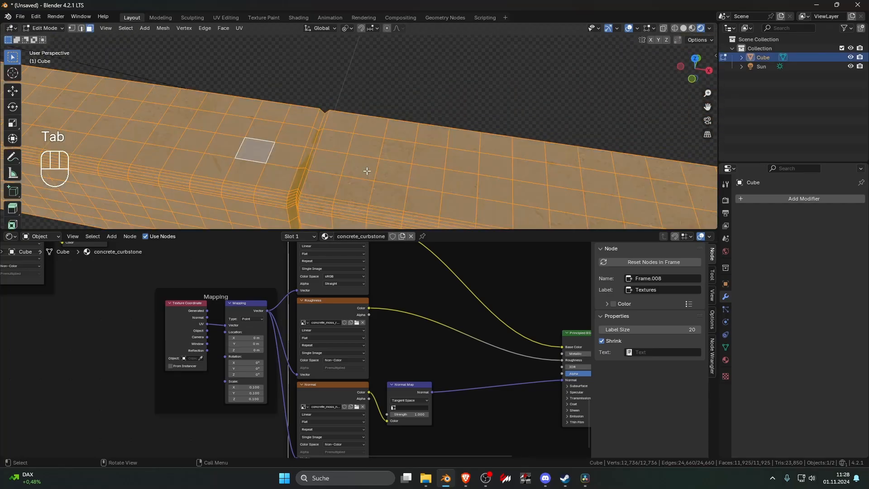
key("Tab")
key("u")
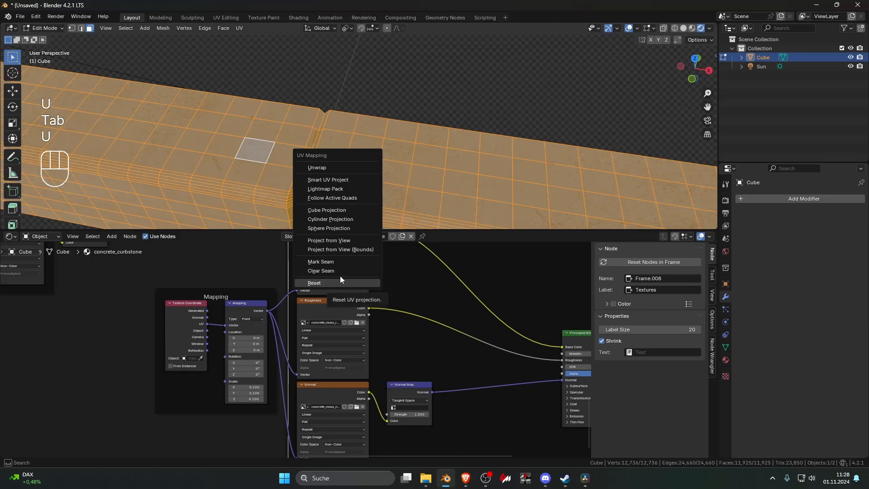
left_click(333, 199)
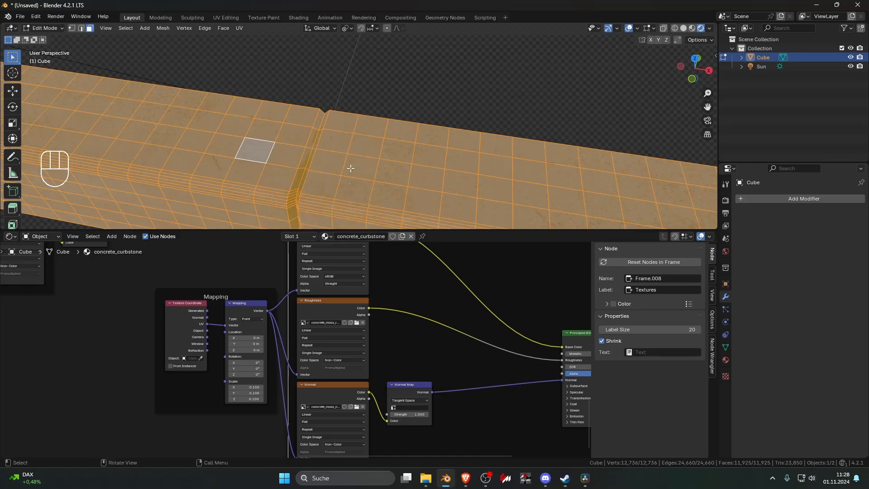
- Return to Object Mode, apply the curbstone's scale and check the moss in the joint up close
key("Tab")
right_click(350, 167)
left_click(350, 185)
key("ctrl+a")
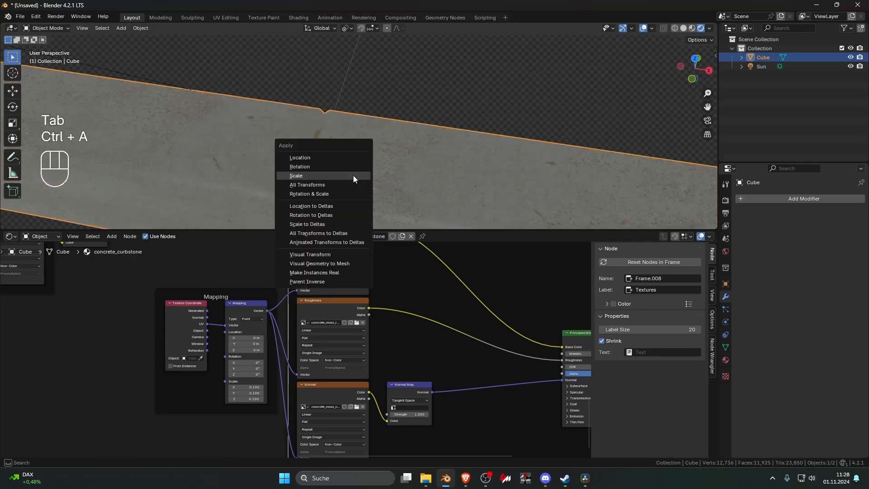
left_click(316, 175)
left_click(376, 108)
scroll(379, 112, "down", 4)
middle_click_drag(378, 112, 420, 95)
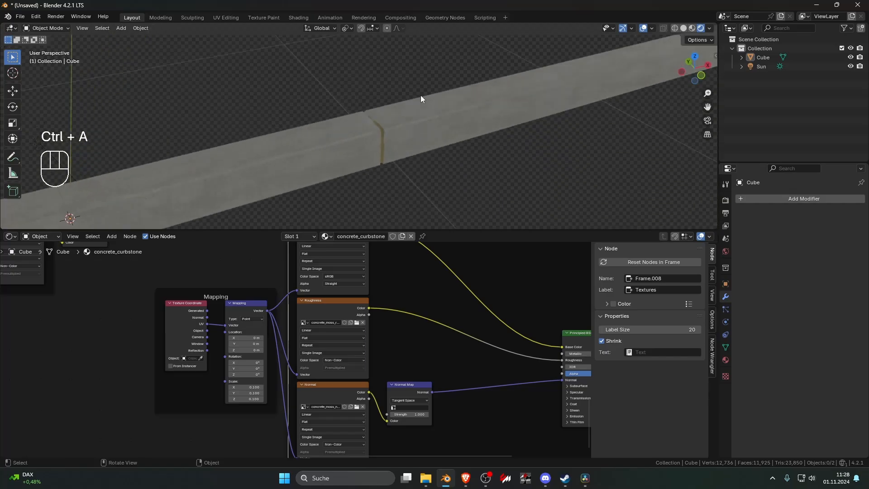
scroll(409, 142, "up", 6)
middle_click_drag(408, 142, 373, 159)
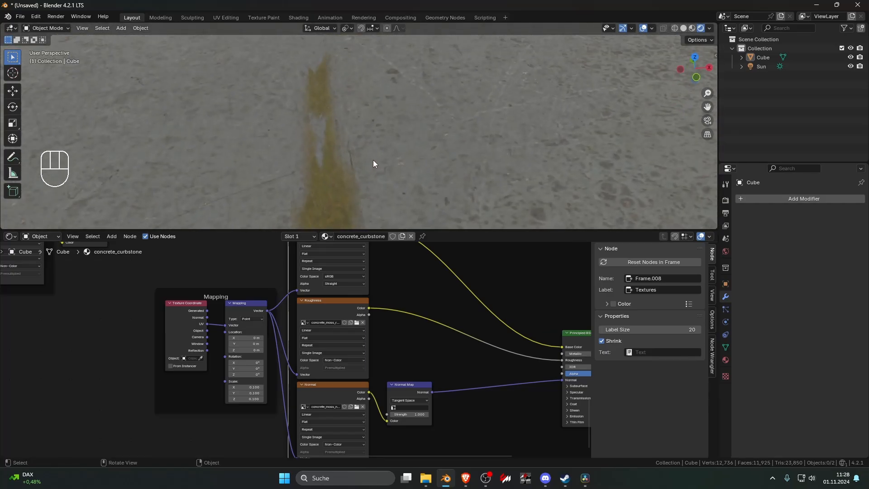
- Set the Fac of the Mix Shader blending grass and moss to 0.667 and check the joint from farther away
scroll(406, 329, "down", 7)
middle_click_drag(403, 334, 328, 361)
middle_click_drag(406, 246, 375, 312)
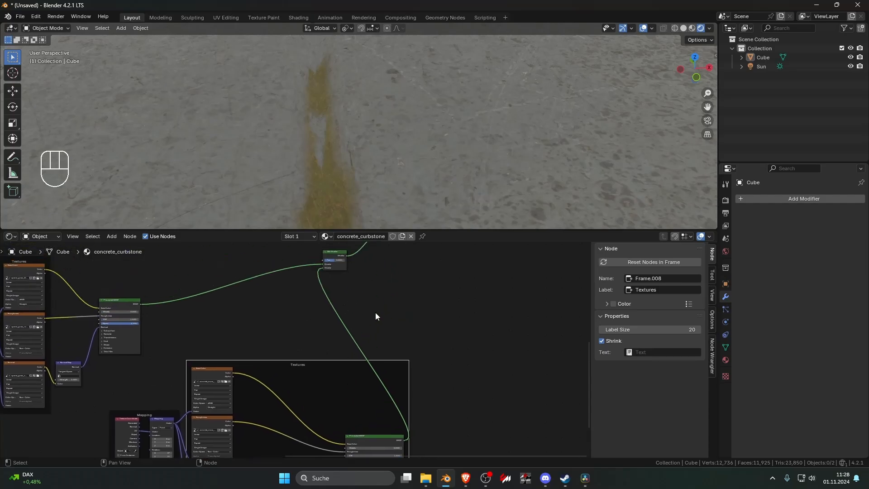
scroll(392, 325, "up", 5)
middle_click_drag(336, 275, 384, 324)
mouse_move(379, 326)
left_mouse_down()
mouse_move(402, 327)
mouse_move(357, 327)
mouse_move(380, 327)
left_mouse_up()
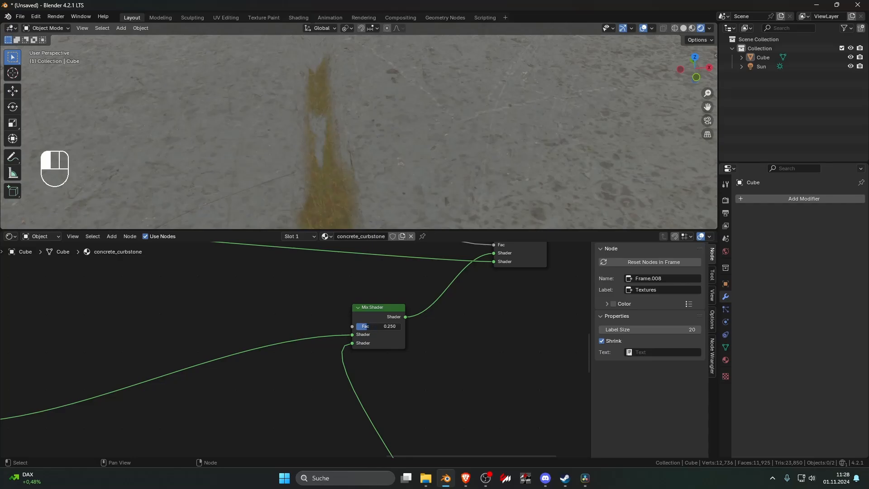
scroll(362, 203, "down", 6)
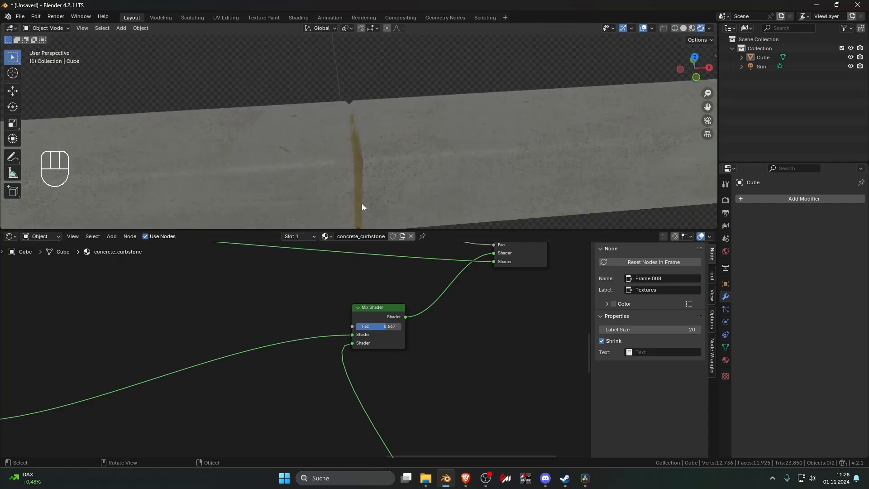
scroll(406, 304, "down", 3)
- Move the Material Output node away from the final Mix Shader to make room for another node
middle_click_drag(406, 304, 274, 289)
left_click_drag(406, 330, 335, 259)
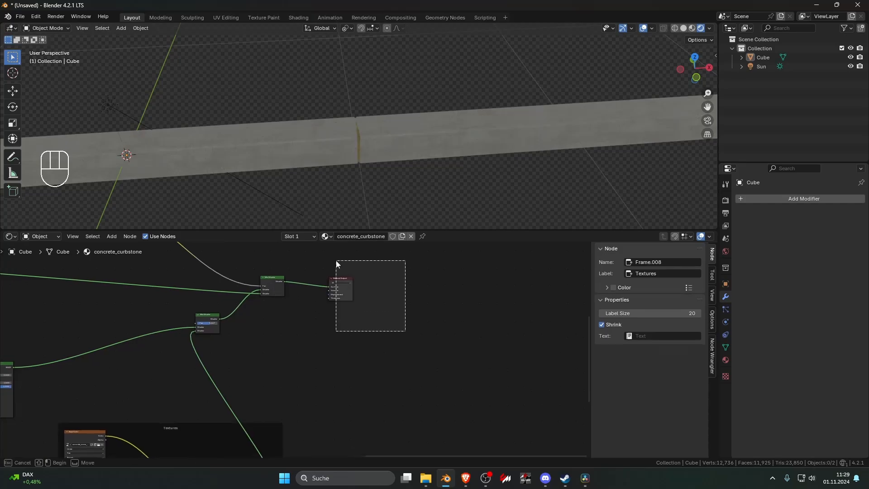
key("g")
left_click(412, 258)
- Insert a duplicate Mix Shader before the Material Output and connect the moss Principled BSDF to its second Shader input
scroll(364, 354, "down", 2)
middle_click_drag(364, 354, 358, 287)
left_click(266, 406)
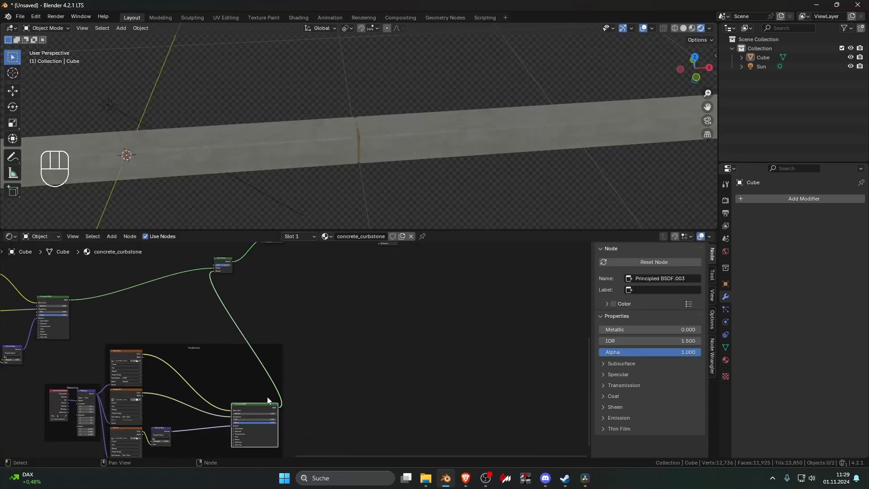
scroll(293, 359, "down", 3)
middle_click_drag(297, 354, 330, 376, "shift")
scroll(288, 362, "up", 2)
left_click(277, 323)
key("shift+d")
left_click(346, 324)
scroll(330, 376, "up", 1)
left_click_drag(295, 425, 349, 261)
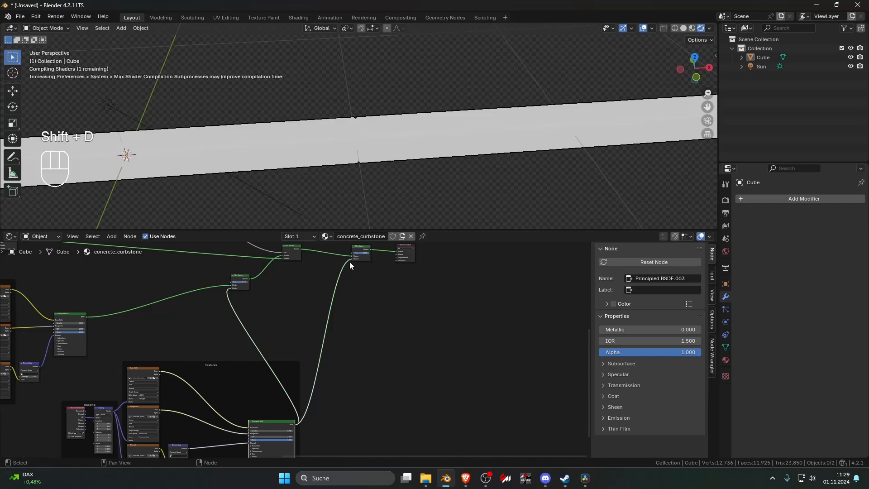
- Duplicate the base controller frame with its Texture Coordinate, Mapping, Voronoi Texture and Color Ramp nodes and place it above the final Mix Shaders
middle_click_drag(349, 261, 379, 373)
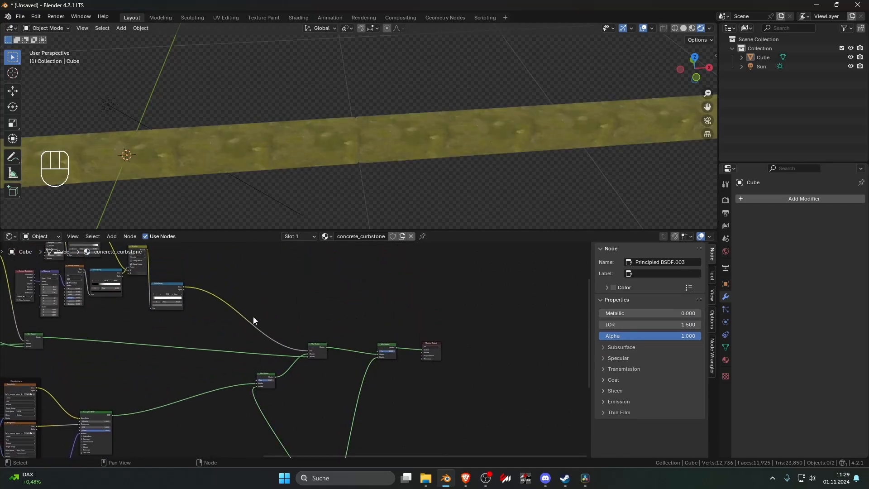
middle_click_drag(207, 307, 403, 363)
middle_click_drag(220, 326, 275, 366)
mouse_move(150, 277)
left_mouse_down()
mouse_move(143, 273)
mouse_move(185, 303)
mouse_move(152, 279)
left_mouse_up()
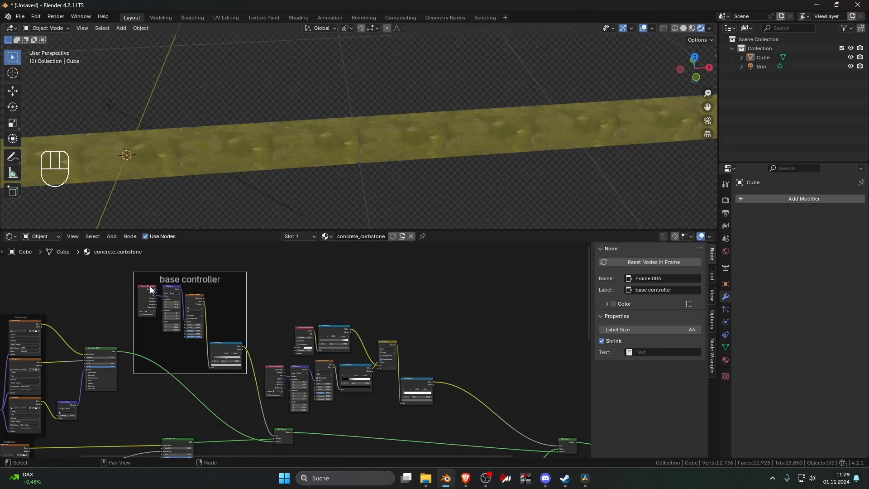
left_click(187, 295)
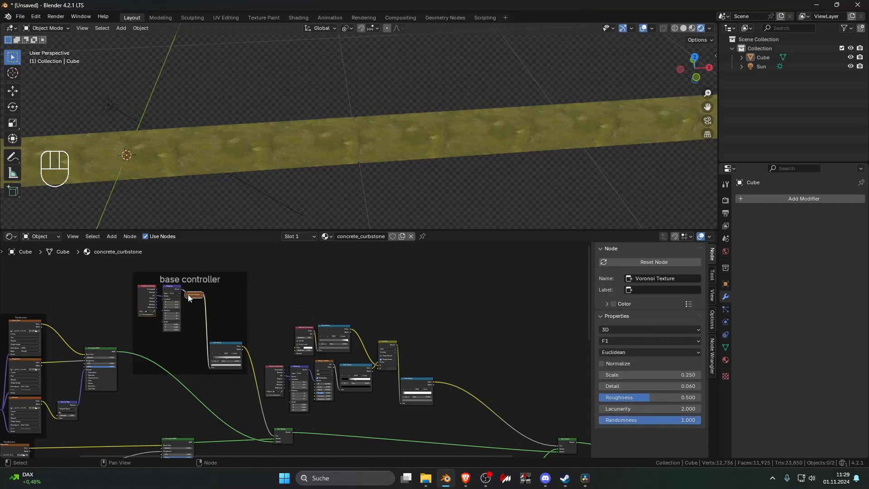
left_click(188, 295)
left_click(147, 299)
left_click(168, 286, "shift")
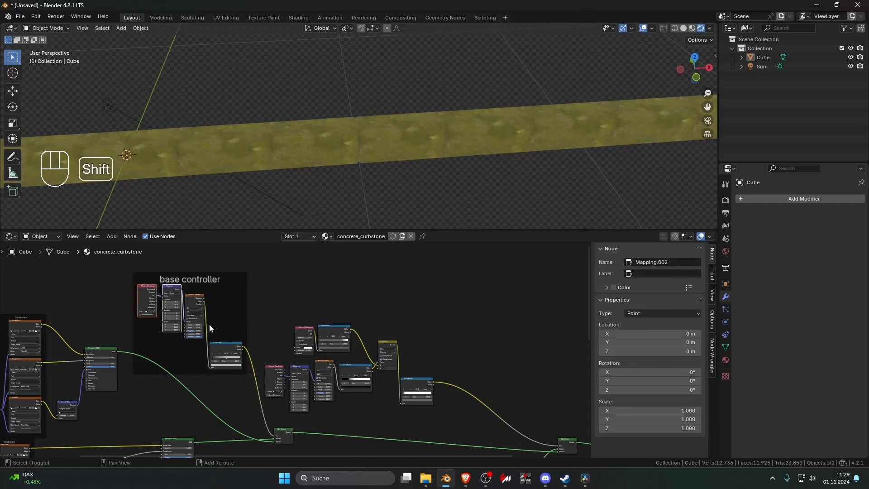
left_click(219, 340, "shift")
left_click(193, 302, "shift")
middle_click_drag(193, 302, 177, 298)
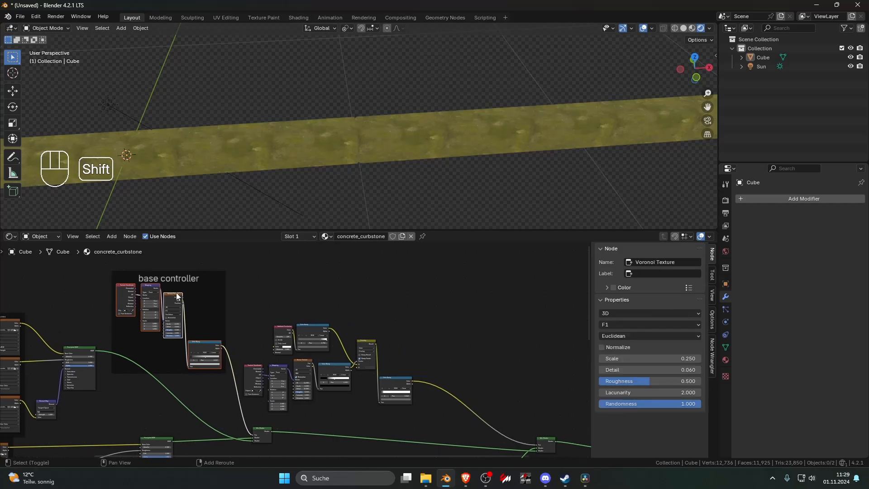
left_click(206, 276, "shift")
key("shift+d")
left_click(541, 283)
middle_click_drag(541, 283, 340, 283, "shift")
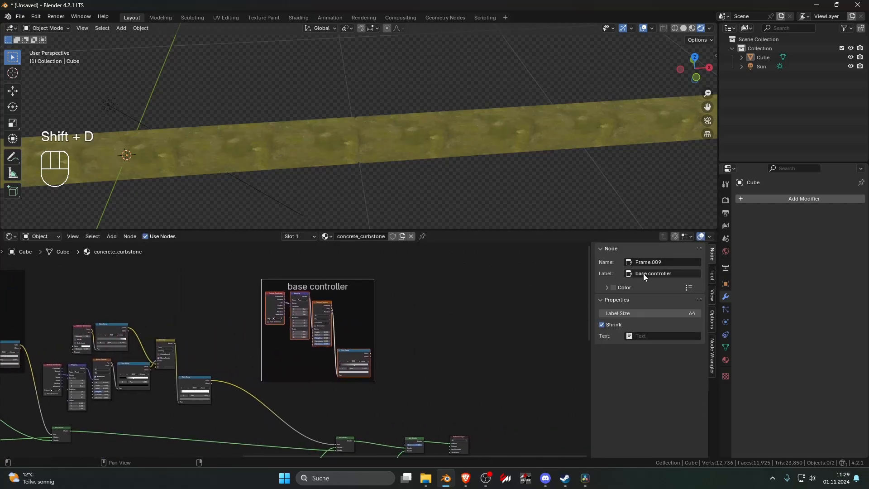
- Label the duplicated frame "mossy controler" and connect its Color Ramp's Color output to the last Mix Shader's Fac
left_click(677, 272)
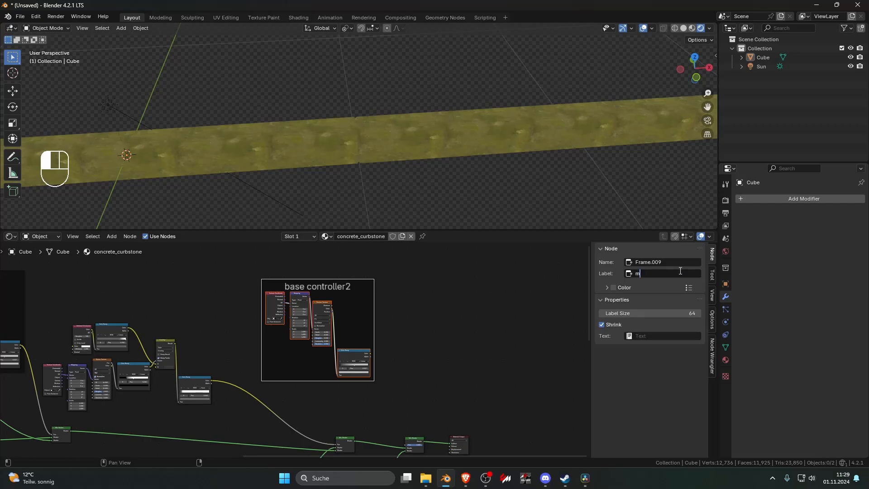
type("mossy controler")
key("Return")
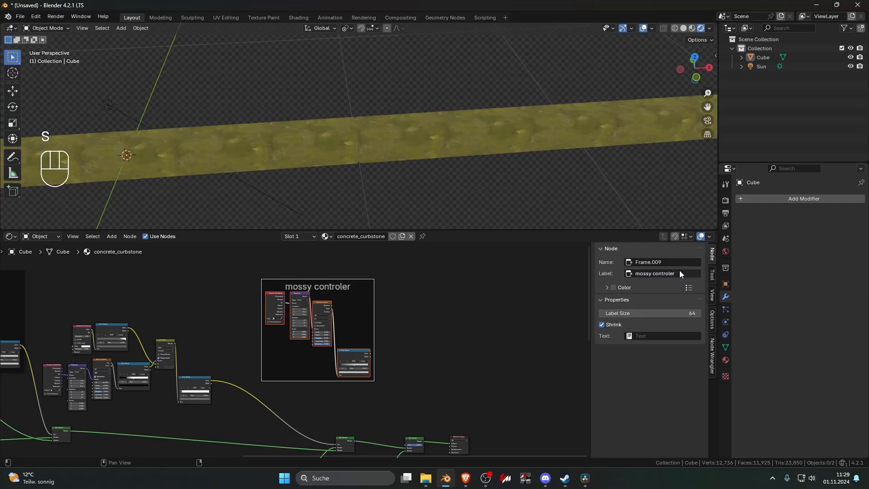
left_click_drag(371, 352, 402, 382)
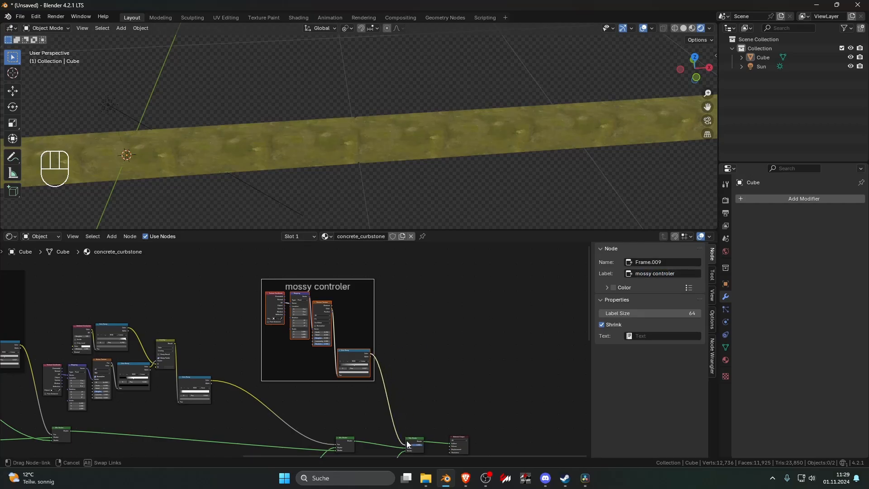
left_click_drag(407, 440, 407, 442)
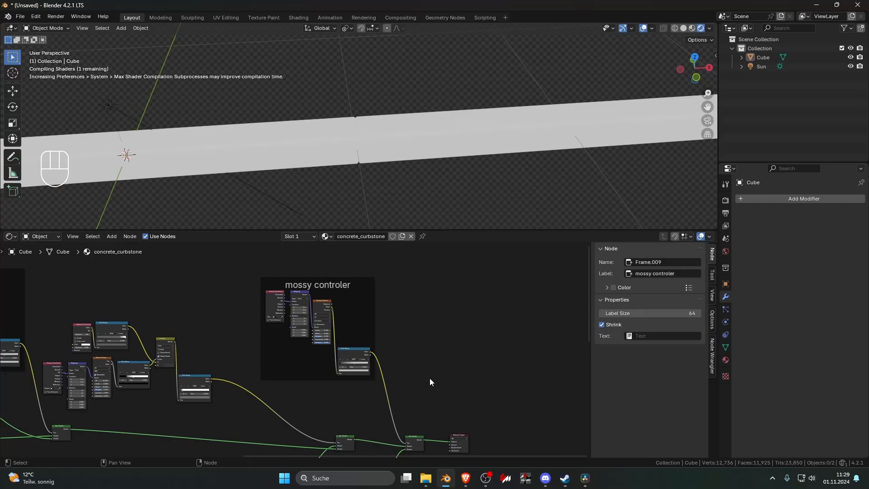
- Set the Scale of the Voronoi Texture in the mossy controler frame to -0.25
scroll(408, 325, "up", 4)
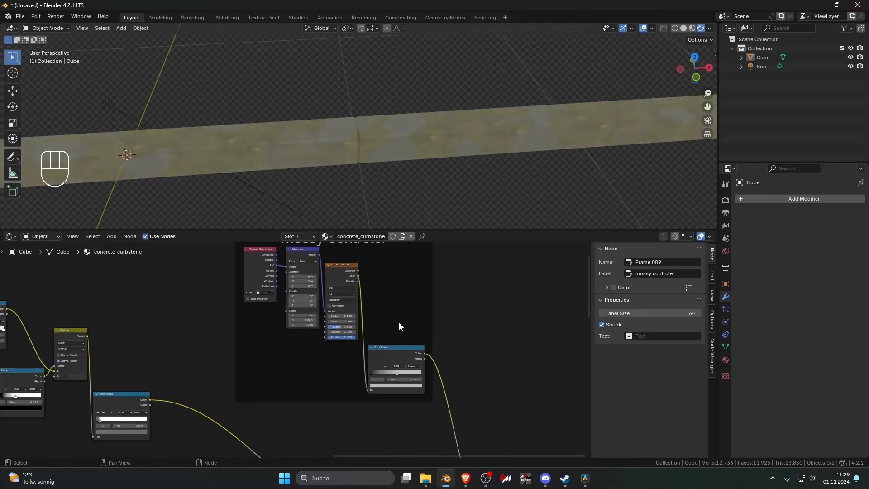
scroll(376, 286, "up", 2)
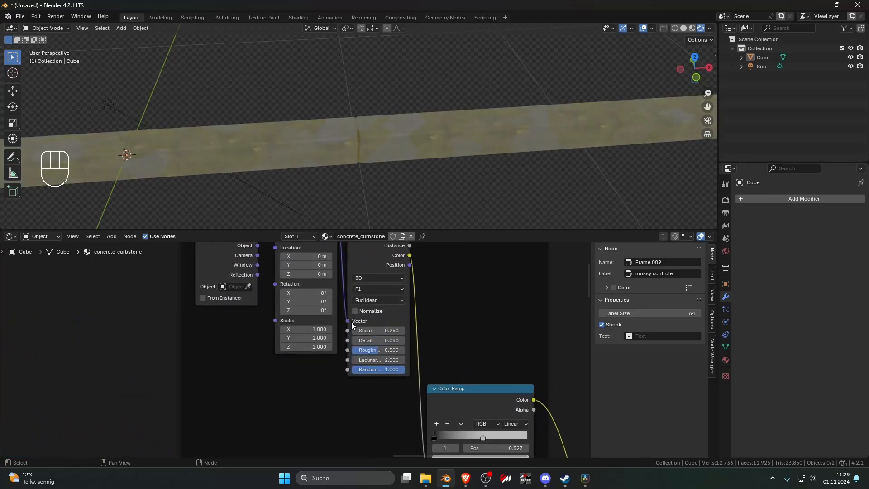
left_click_drag(358, 330, 389, 330)
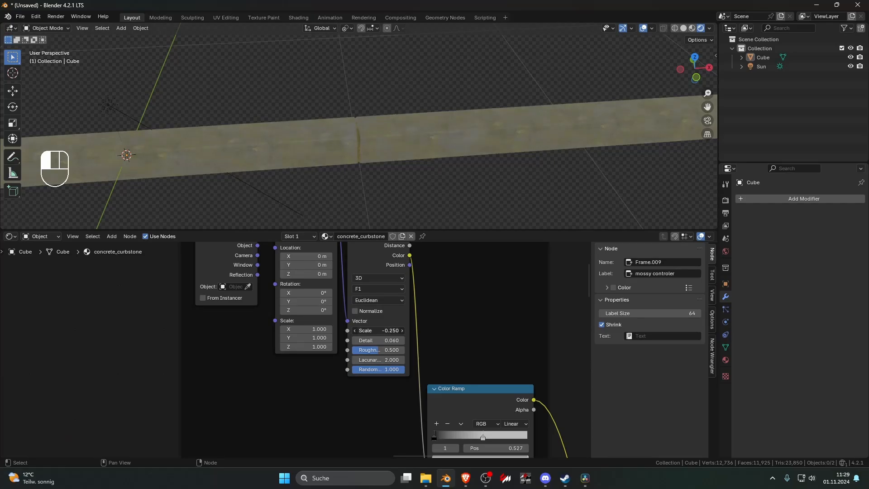
left_click_drag(378, 330, 382, 330)
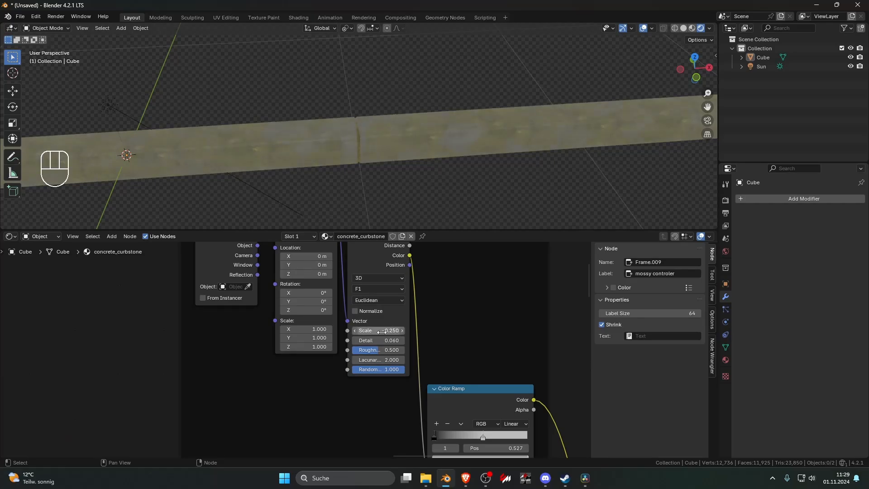
- Make the light stop of the mossy controler's Color Ramp pure white and switch its interpolation to Ease
scroll(382, 331, "down", 6)
middle_click_drag(457, 369, 398, 347)
scroll(390, 348, "up", 8)
middle_click_drag(406, 190, 459, 139)
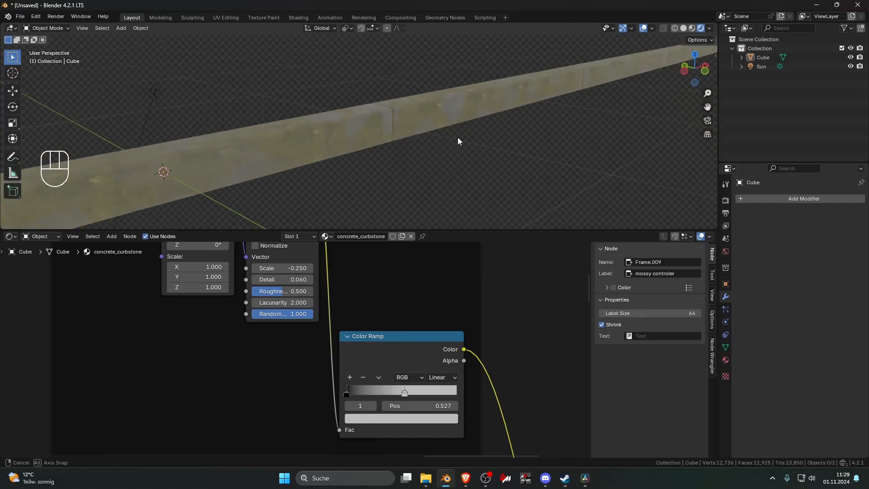
scroll(417, 322, "up", 4)
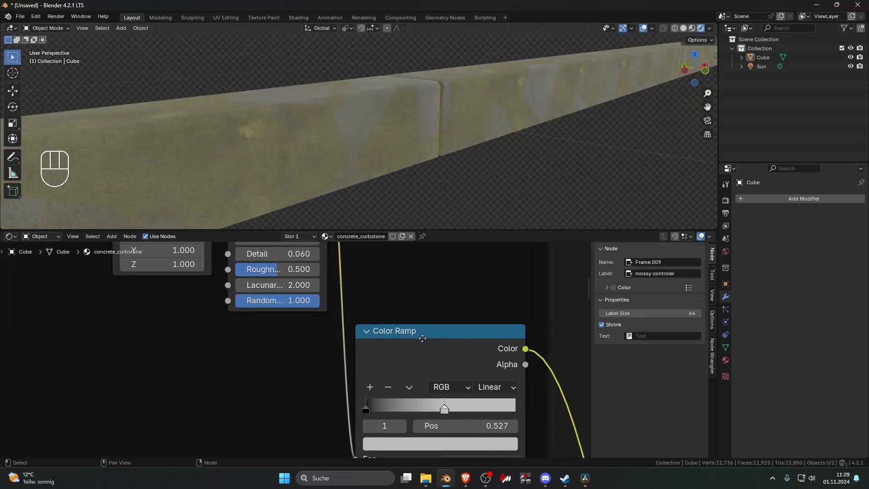
middle_click_drag(423, 337, 392, 305)
left_click(416, 412)
left_click_drag(475, 248, 475, 187)
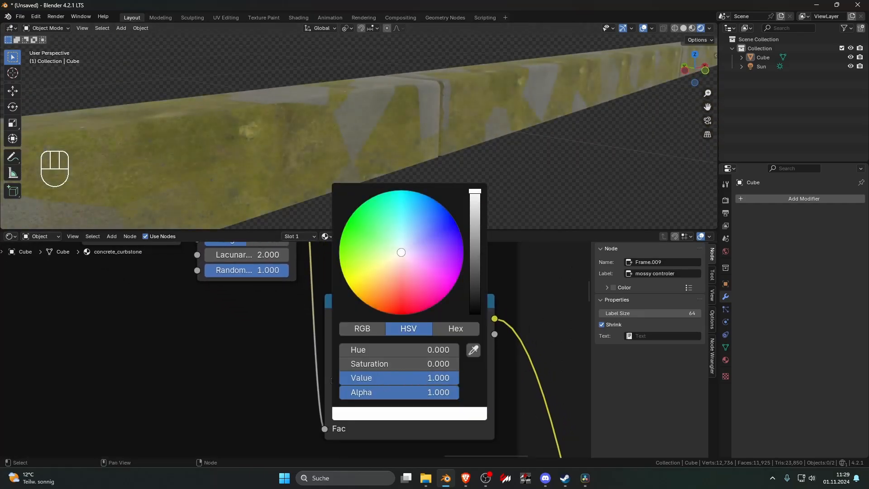
left_click(457, 358)
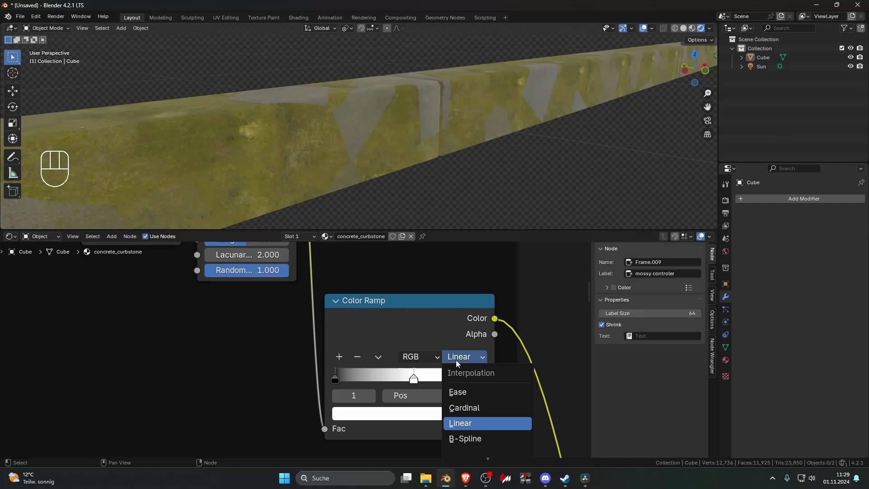
left_click(482, 392)
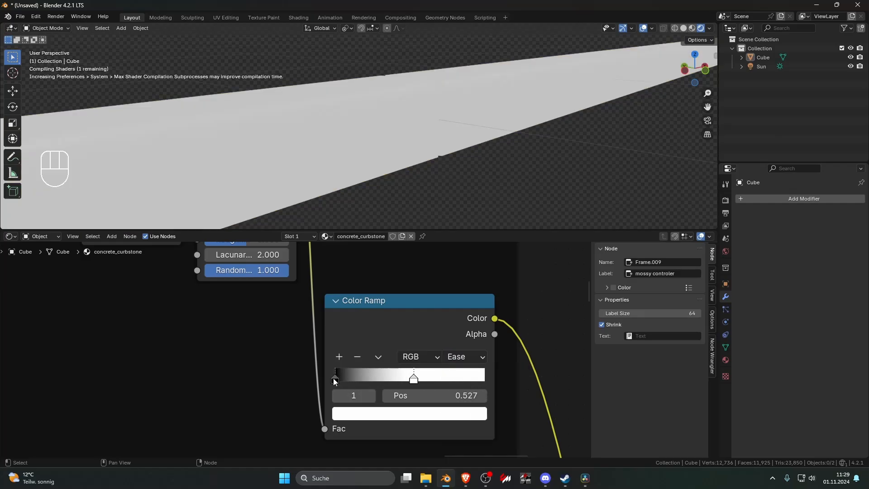
- Place the white stop of the mossy Color Ramp at position 0.491, keeping the black stop at 0
left_click_drag(335, 381, 303, 378)
mouse_move(414, 382)
left_mouse_down()
mouse_move(375, 381)
mouse_move(410, 382)
left_mouse_up()
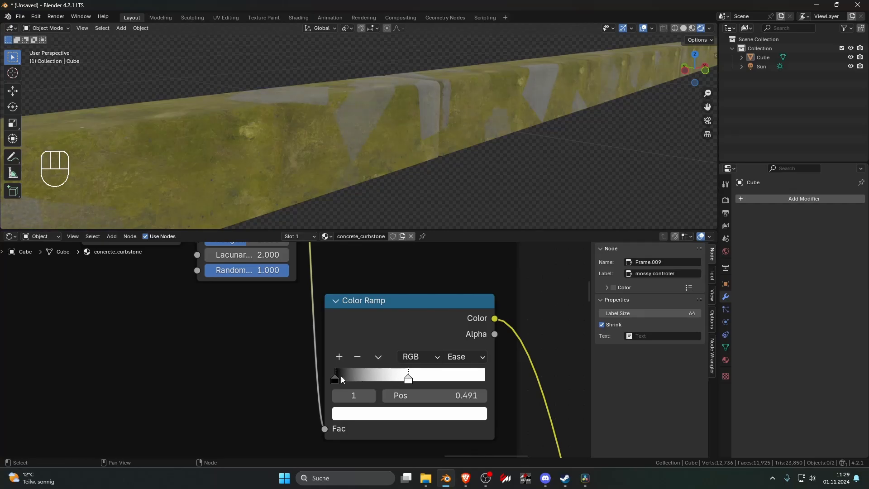
mouse_move(336, 380)
left_mouse_down()
mouse_move(355, 377)
mouse_move(328, 377)
left_mouse_up()
scroll(353, 376, "down", 3)
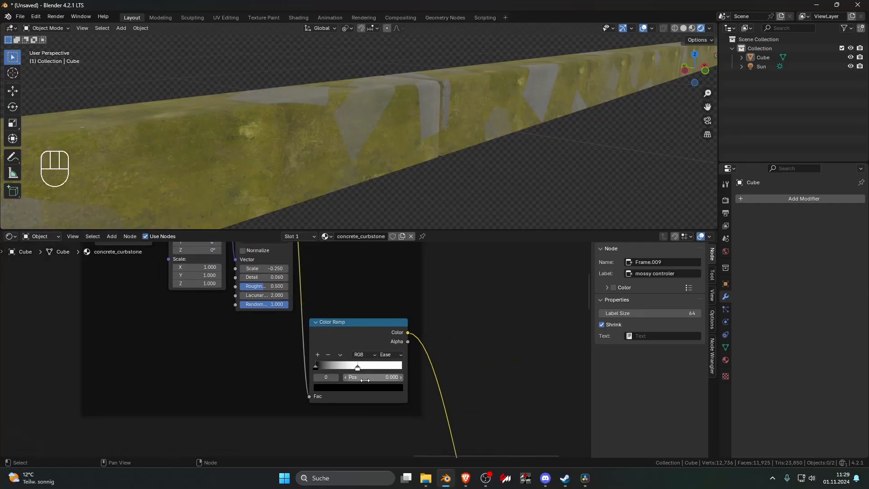
- Set the mossy Voronoi Texture's Detail to 0 and select the Color Ramp's black stop
scroll(317, 337, "up", 4)
middle_click_drag(256, 260, 267, 302)
mouse_move(266, 293)
left_mouse_down()
mouse_move(313, 293)
mouse_move(257, 293)
left_mouse_up()
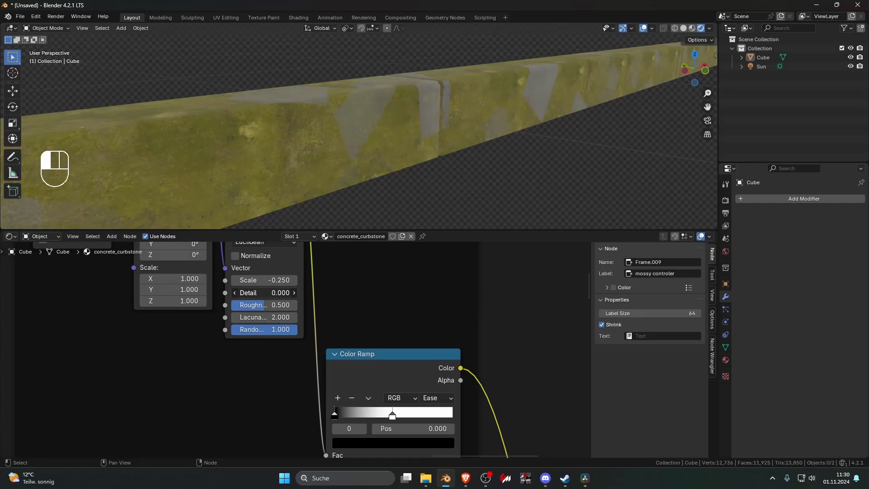
middle_click_drag(399, 402, 396, 381)
mouse_move(333, 396)
left_mouse_down()
mouse_move(359, 395)
mouse_move(322, 392)
mouse_move(331, 396)
left_mouse_up()
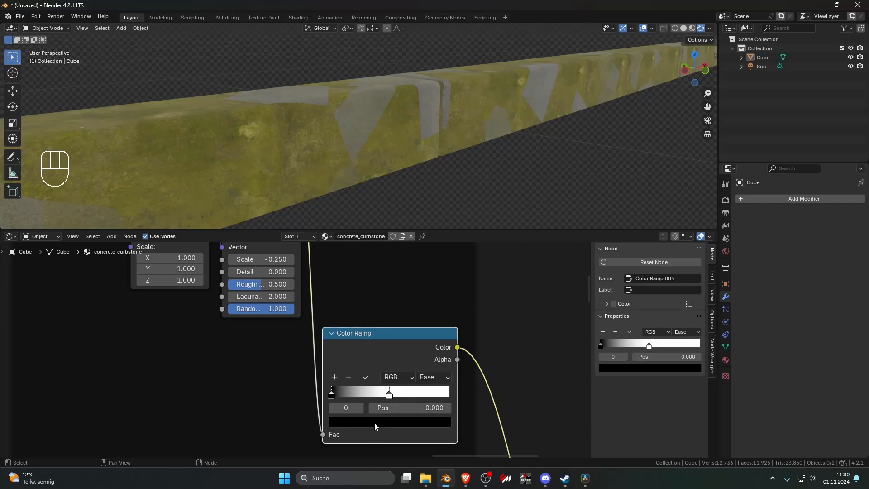
- Darken the light stop of the mossy controler's Color Ramp to mid grey and place it at position 0.323
left_click(389, 394)
left_click(390, 421)
left_click_drag(441, 251, 441, 299)
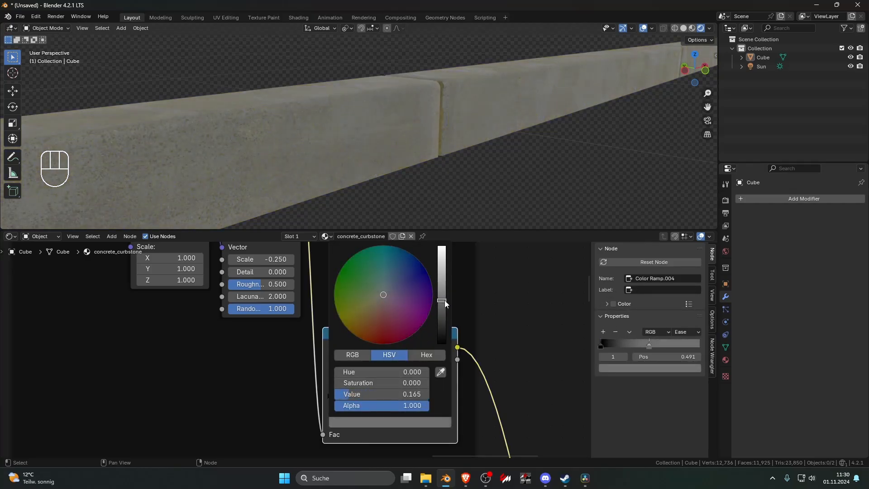
middle_click_drag(452, 217, 490, 232)
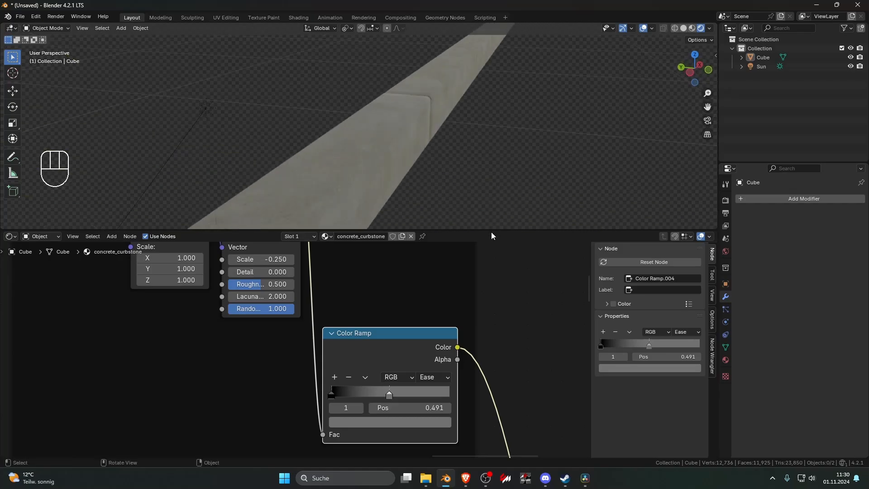
left_click(409, 422)
left_click_drag(446, 303, 446, 298)
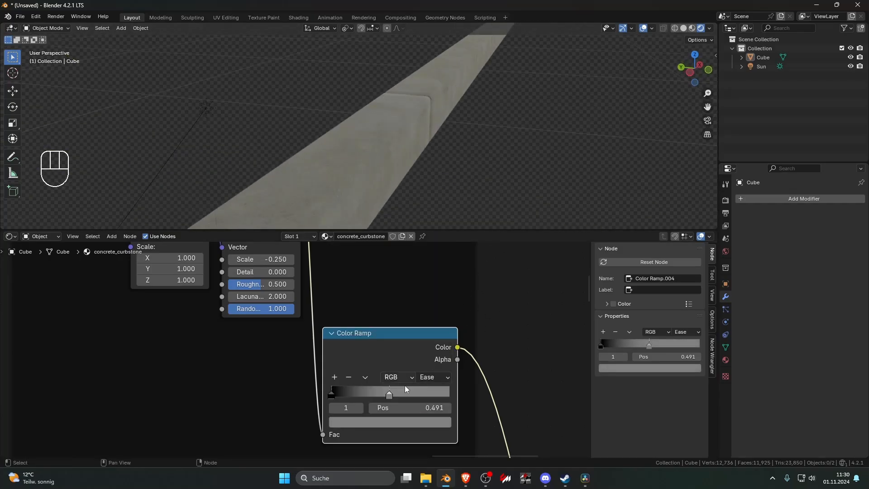
left_click_drag(389, 393, 367, 392)
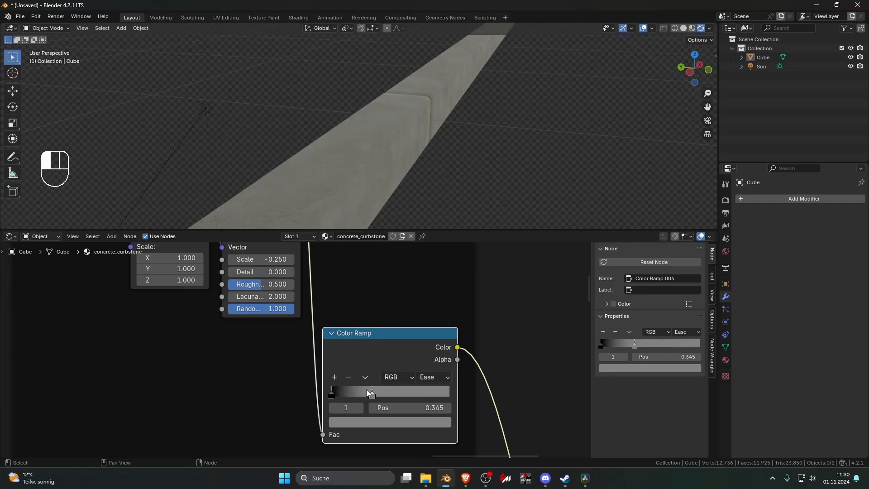
middle_click_drag(444, 172, 437, 142)
- Delete the Voronoi Texture node from the mossy controler frame
scroll(378, 285, "down", 3)
left_click(295, 278)
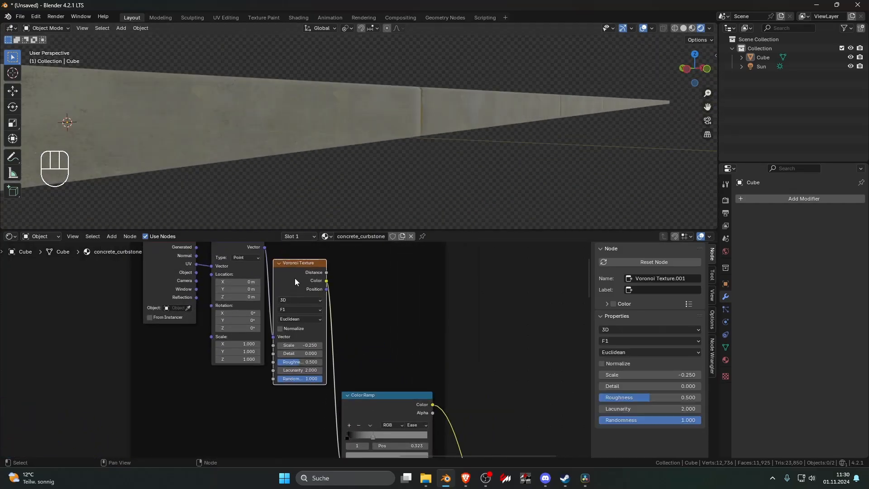
key("ctrl+x")
key("shift+a")
left_click(298, 276)
type("noi")
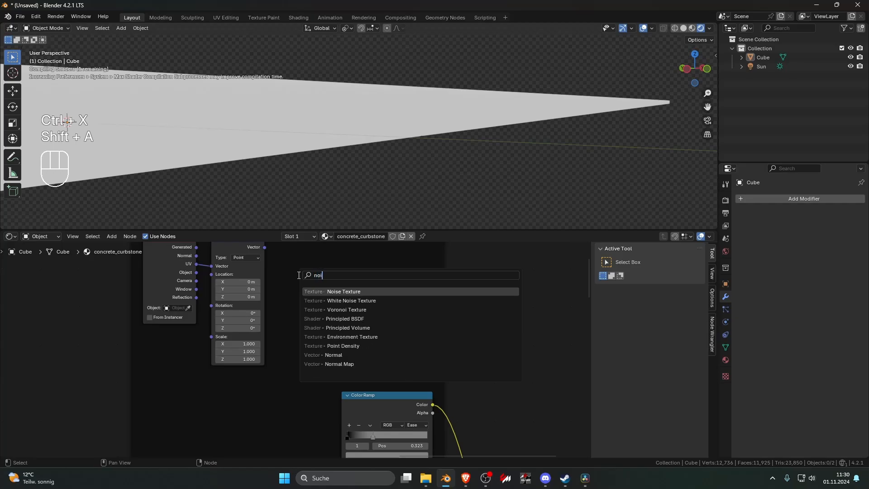
left_click(326, 298)
left_click(297, 290)
key("ctrl+x")
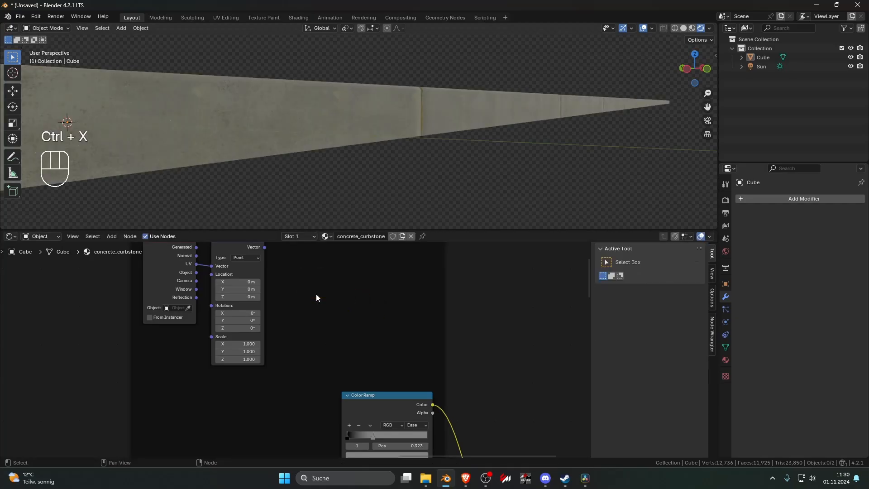
- Switch to the browser and open the Bottom subcategory of the Dirt textures on Texture Ninja
key("alt+Tab")
key("alt+Tab")
left_click(64, 6)
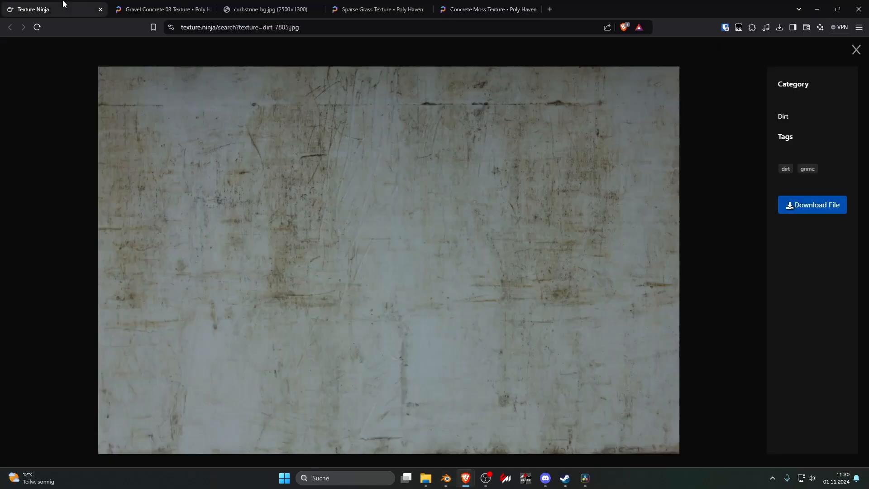
left_click(351, 134)
left_click(67, 156)
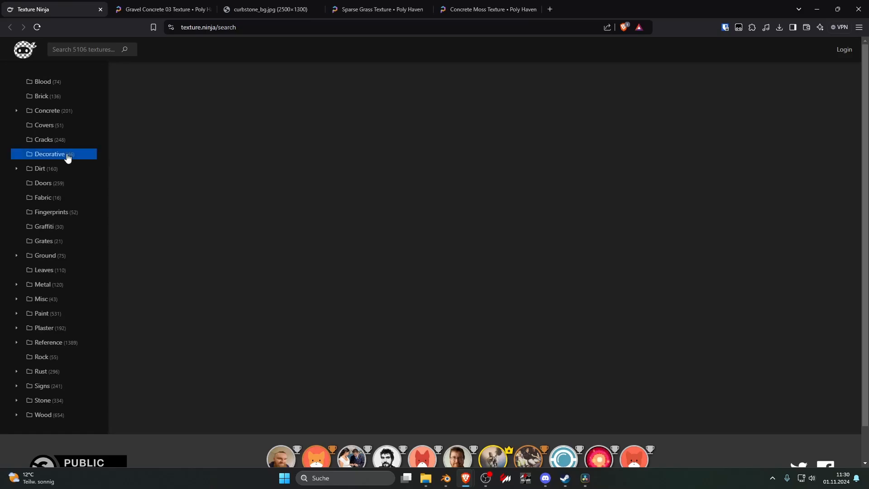
left_click(54, 168)
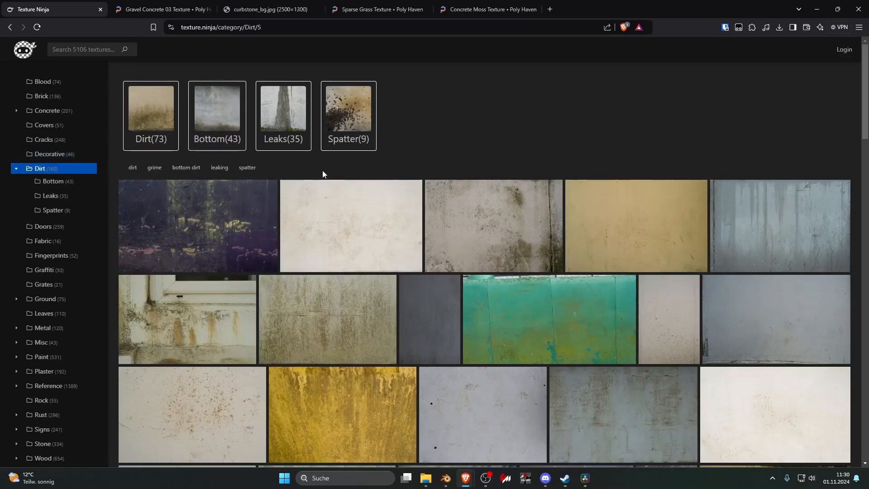
left_click(220, 138)
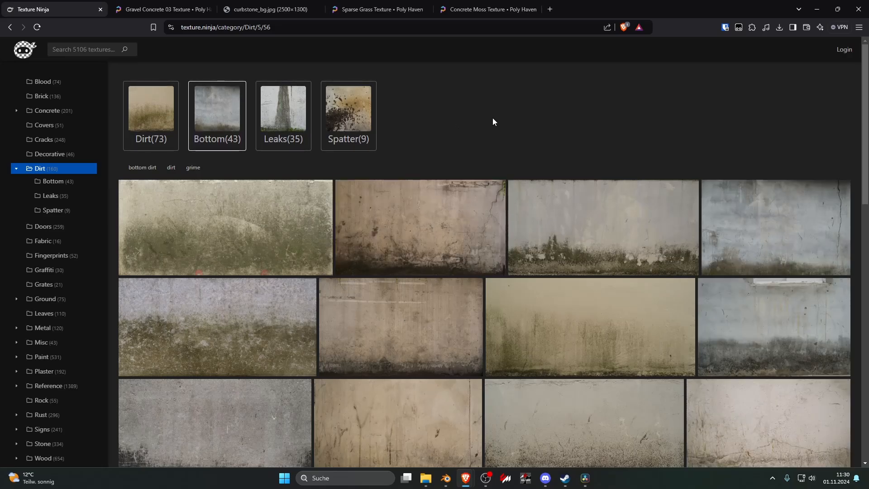
- Download the mossy wall texture Dirt_Bottom-3113.jpg into the Downloads folder
scroll(493, 120, "down", 1)
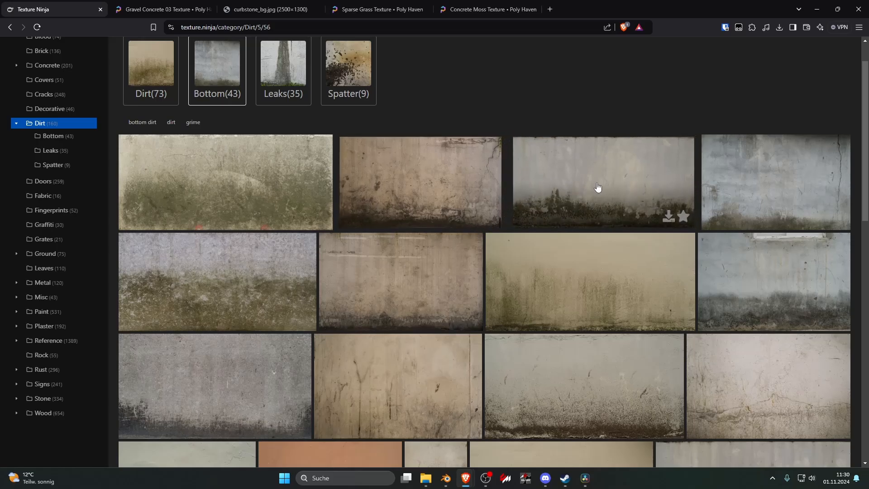
left_click(657, 209)
left_click(823, 205)
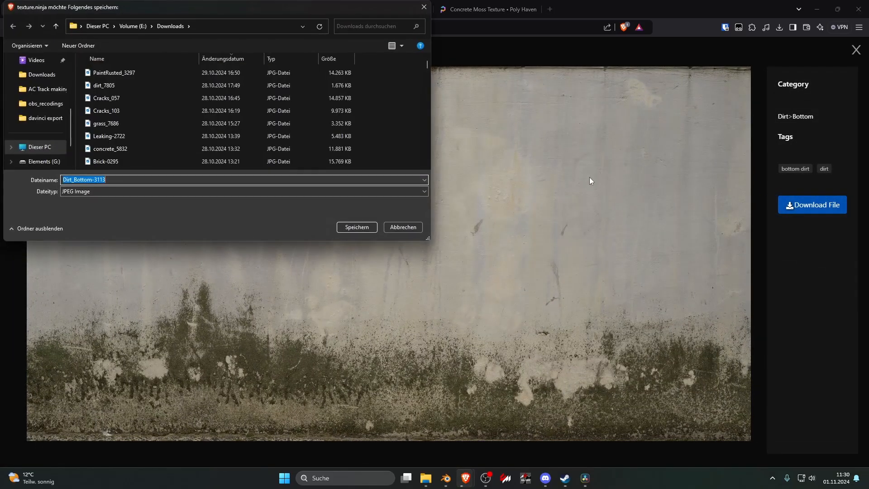
left_click(348, 228)
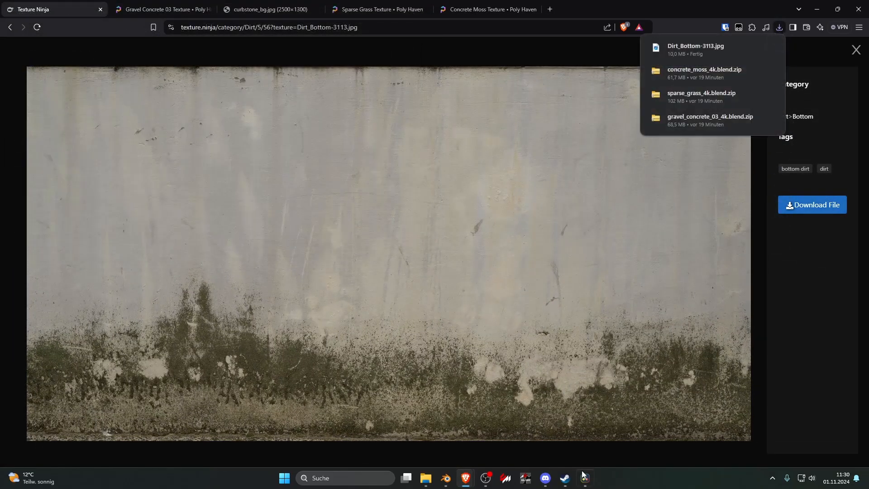
- Switch back to Blender and add an Image Texture node beside the Mapping node in the mossy controler frame
left_click(448, 477)
scroll(365, 316, "down", 2)
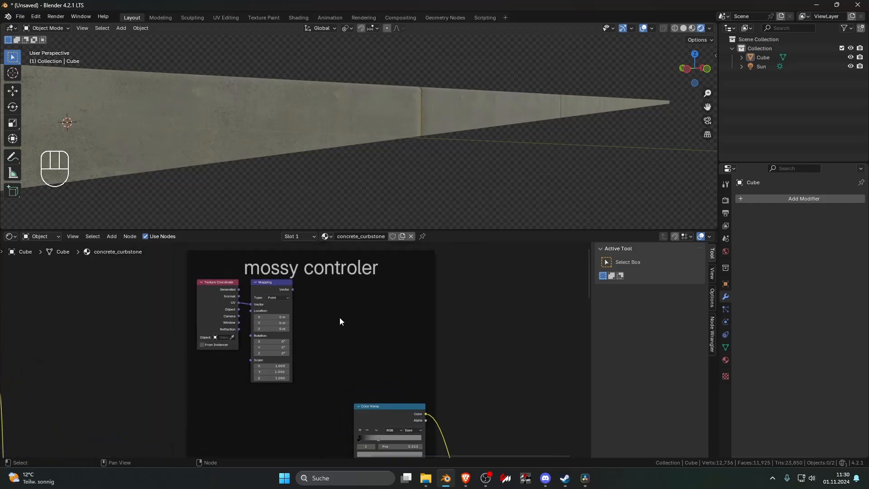
key("shift+a")
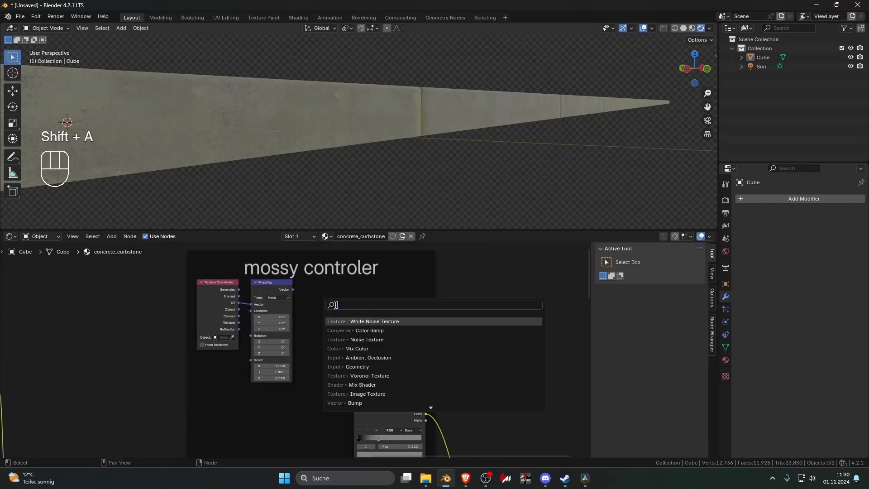
type("im")
key("Return")
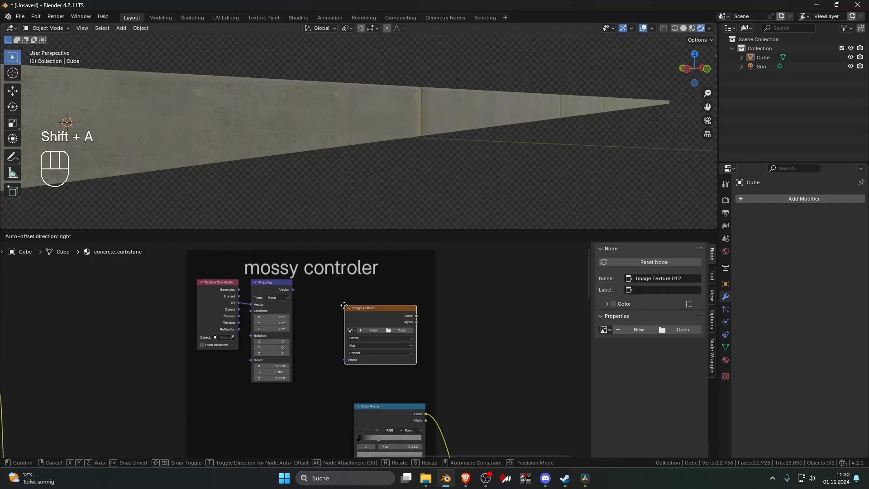
left_click(303, 301)
- Load Dirt_Bottom-3113.jpg from the Downloads folder into the new Image Texture node
left_click(353, 324)
left_click(244, 173)
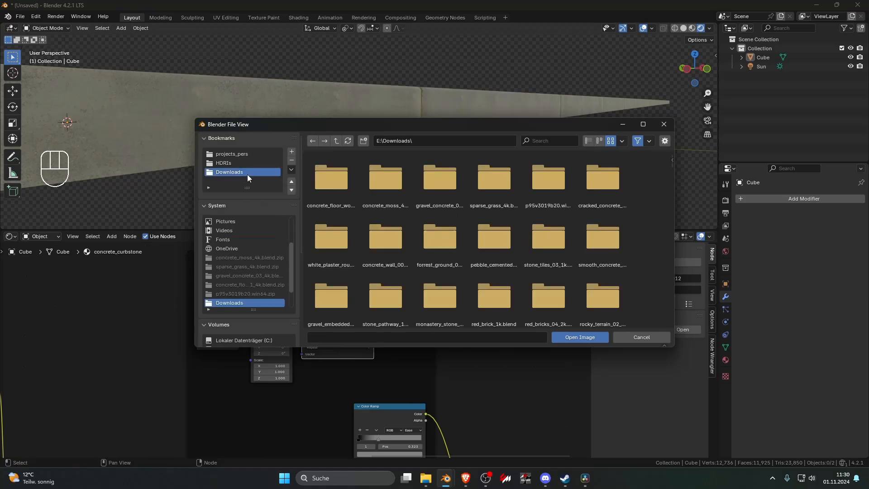
scroll(371, 213, "down", 3)
scroll(372, 213, "down", 6)
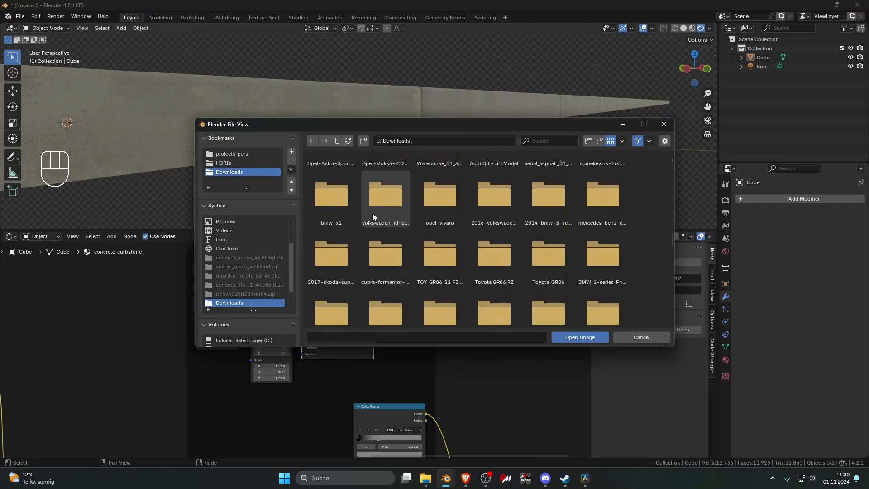
scroll(391, 232, "up", 1)
left_click(331, 240)
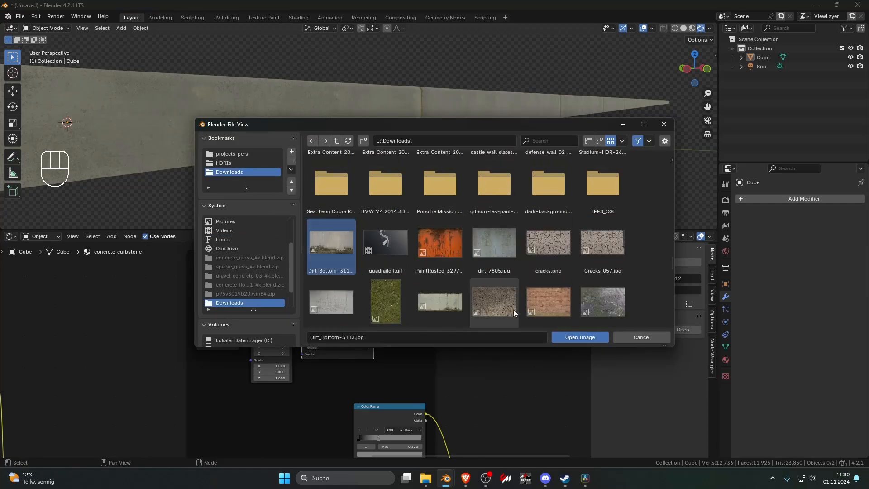
left_click(579, 337)
- Connect the Mapping node's Vector output to the Dirt_Bottom-3113.jpg node and preview the image on the curbstone
left_click_drag(292, 289, 302, 376)
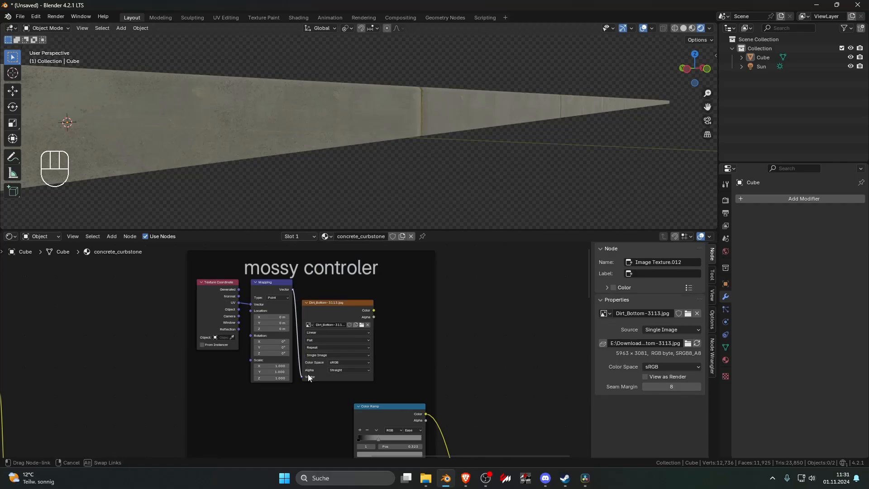
left_click(334, 307, "ctrl+shift")
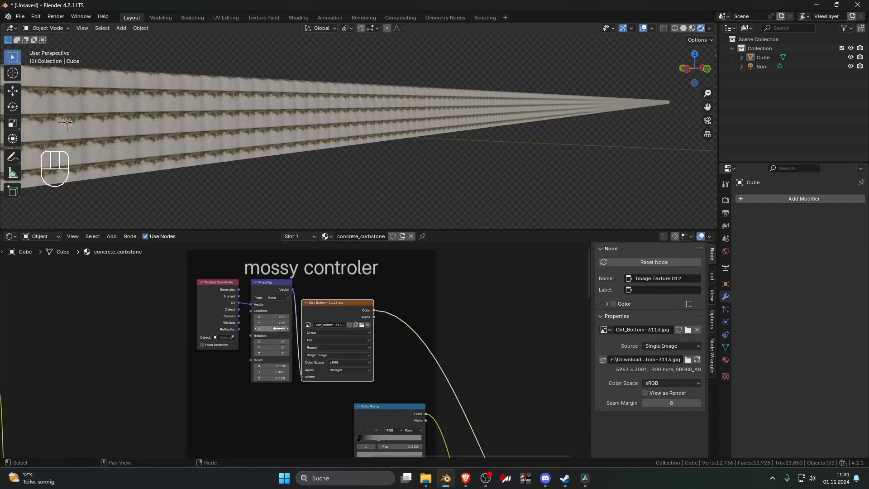
left_click_drag(235, 300, 293, 322)
- Set the mossy controler's Mapping Scale to 0.1 on all axes and shift its Y Location to -0.28 m
scroll(295, 334, "up", 2)
scroll(297, 337, "up", 1)
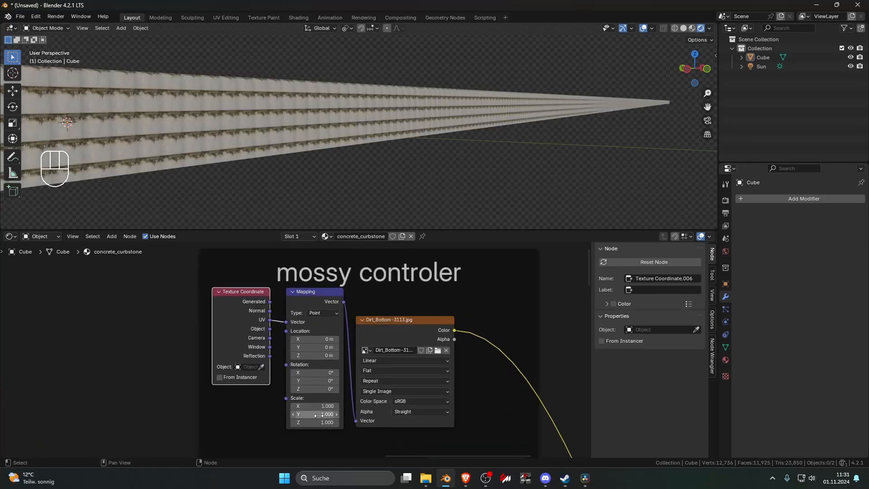
left_click_drag(319, 414, 319, 407)
key("Return")
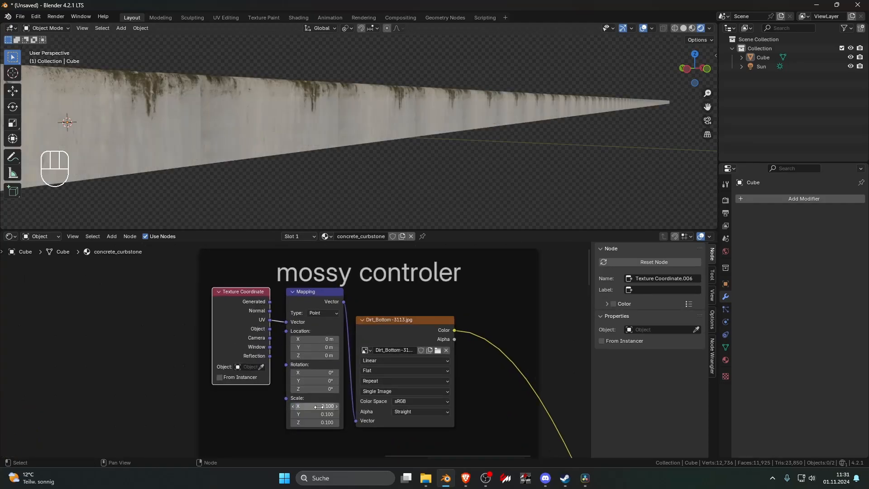
middle_click_drag(355, 150, 358, 284)
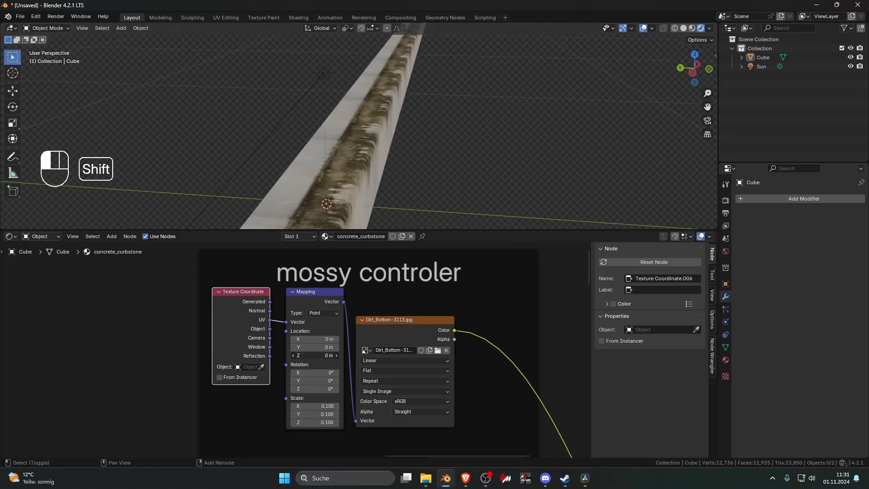
left_click_drag(315, 339, 190, 347, "shift")
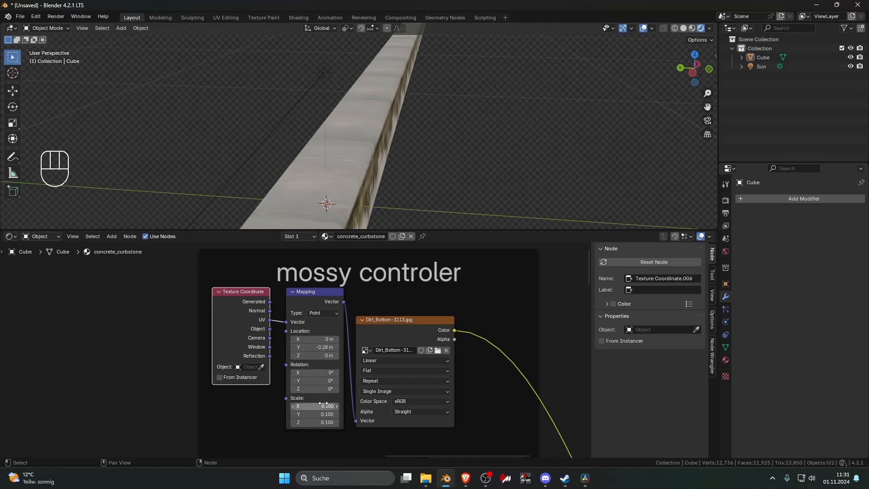
- Flip the dirt image by setting the Mapping Scale to -0.1 on all three axes
left_click_drag(324, 404, 324, 422)
type("-1")
key("Return")
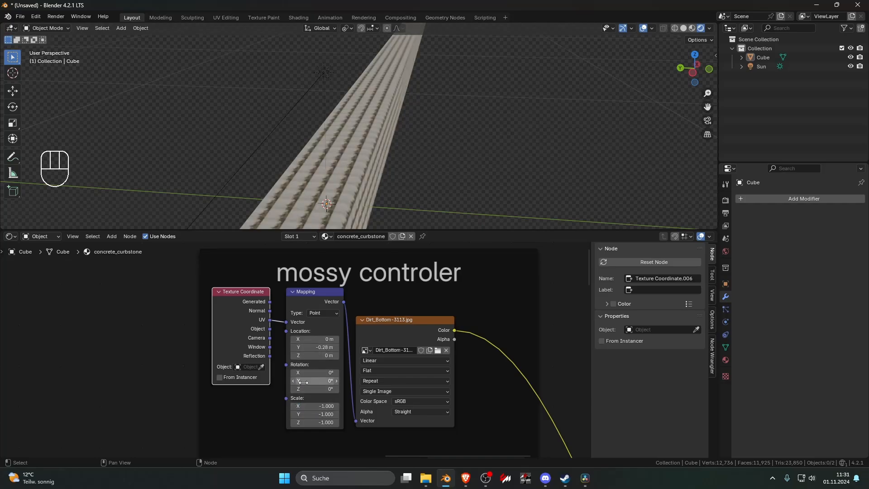
left_click(315, 406)
type("-0.1")
key("Return")
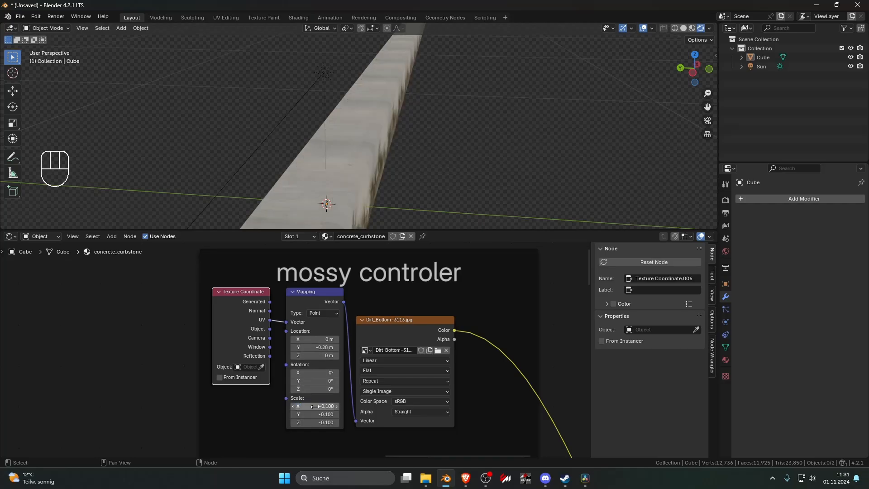
- Stretch the dirt image along the curbstone with Mapping Scale X -0.010 and set Location Y to -0.23 m
middle_click_drag(345, 209, 379, 190)
scroll(291, 161, "up", 3)
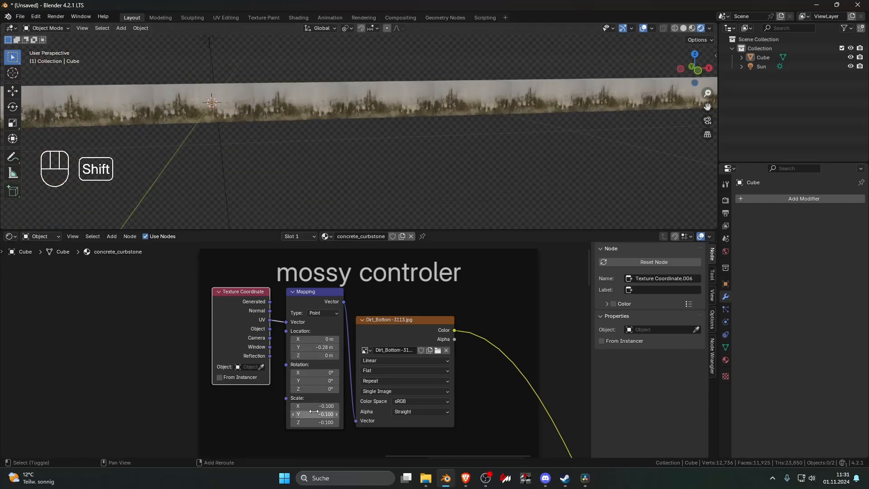
left_click_drag(313, 405, 349, 406)
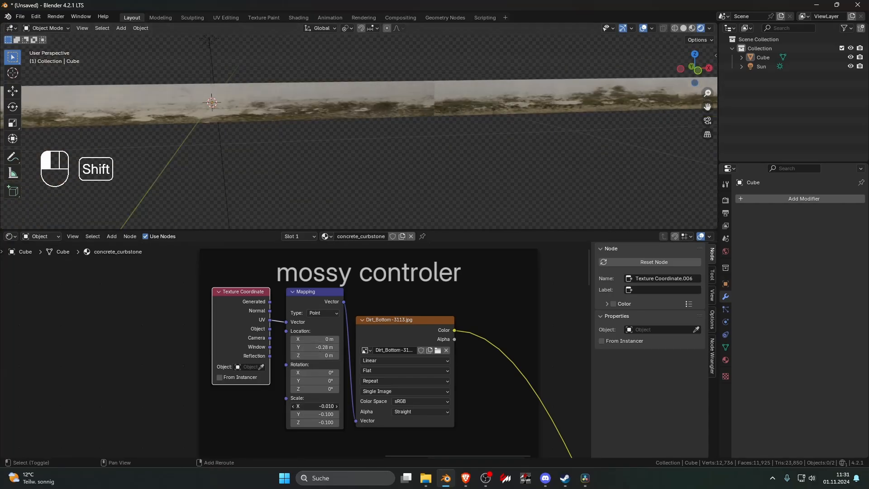
left_click_drag(314, 347, 322, 347)
scroll(373, 193, "down", 6)
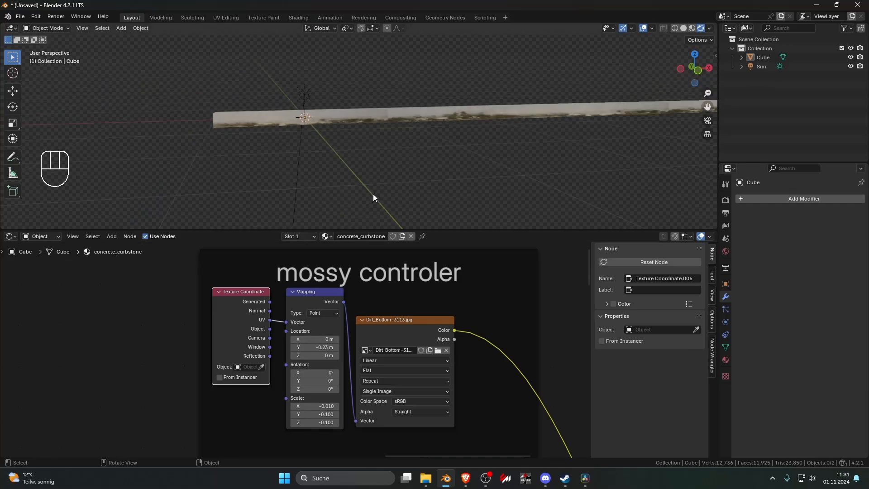
middle_click_drag(393, 177, 419, 180)
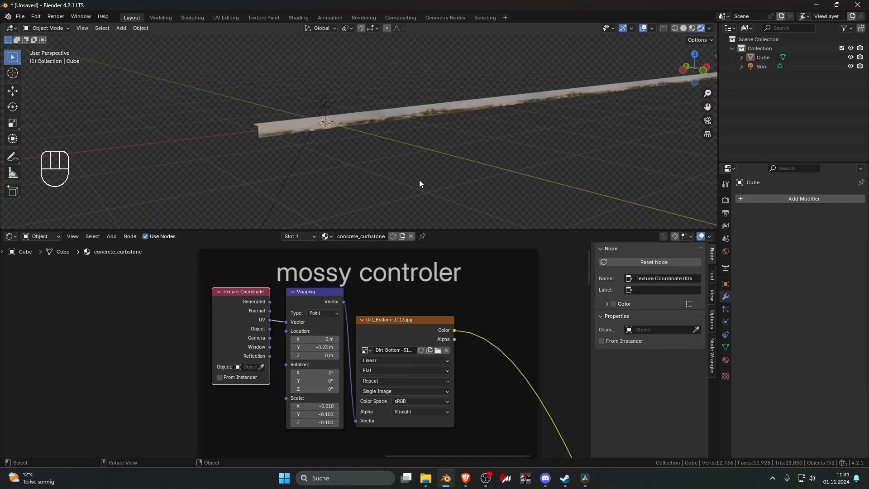
- Connect the Dirt_Bottom-3113.jpg node's Color to the Color Ramp's Fac and preview the ramp on the curbstone
scroll(418, 269, "down", 3)
left_click_drag(392, 312, 376, 430)
left_click(404, 392, "ctrl+shift")
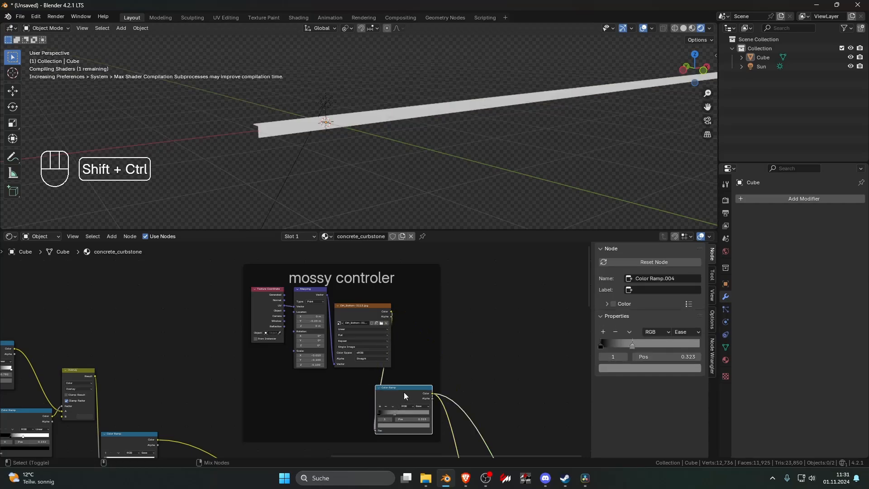
middle_click_drag(404, 391, 405, 384)
middle_click_drag(432, 194, 453, 174)
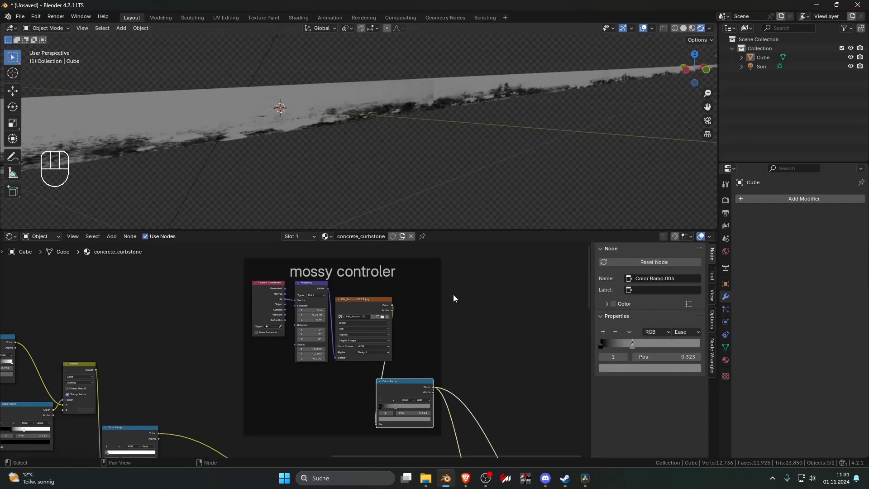
- Move the Color Ramp's grey stop to position 0.457 and lighten its colour
left_click_drag(423, 381, 433, 381)
left_click_drag(387, 407, 415, 407)
left_click(414, 419)
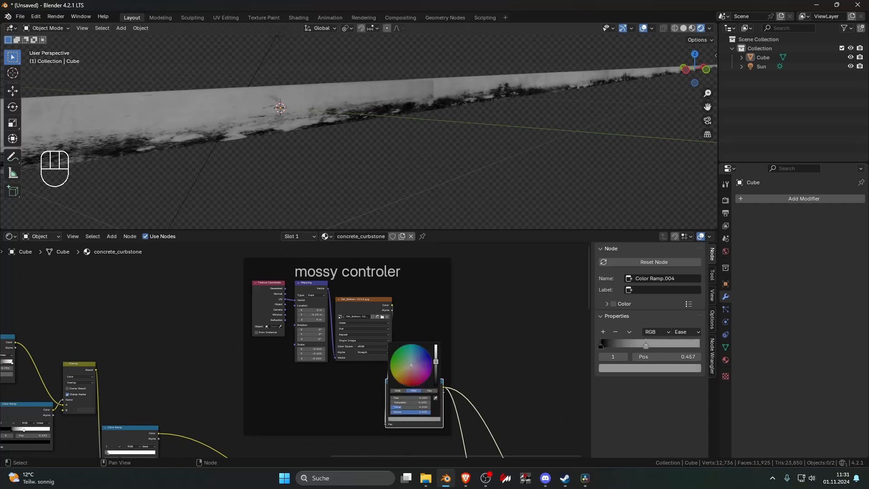
middle_click_drag(418, 213, 433, 157)
scroll(365, 314, "down", 6)
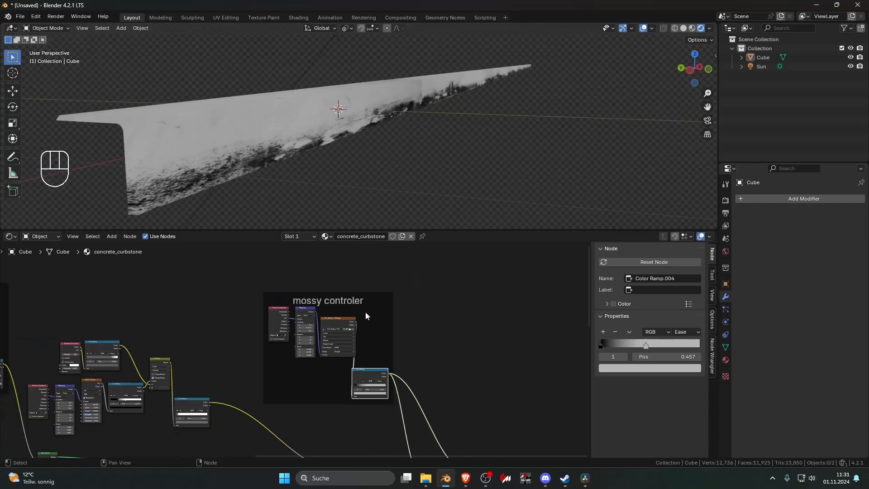
- Spread out the mossy controler nodes, leaving a wider gap between the dirt image node and the Color Ramp
left_click_drag(273, 290, 351, 359)
key("g")
left_click_drag(314, 317, 312, 316)
left_click(366, 346)
left_click_drag(350, 365, 379, 363)
middle_click_drag(406, 147, 374, 146)
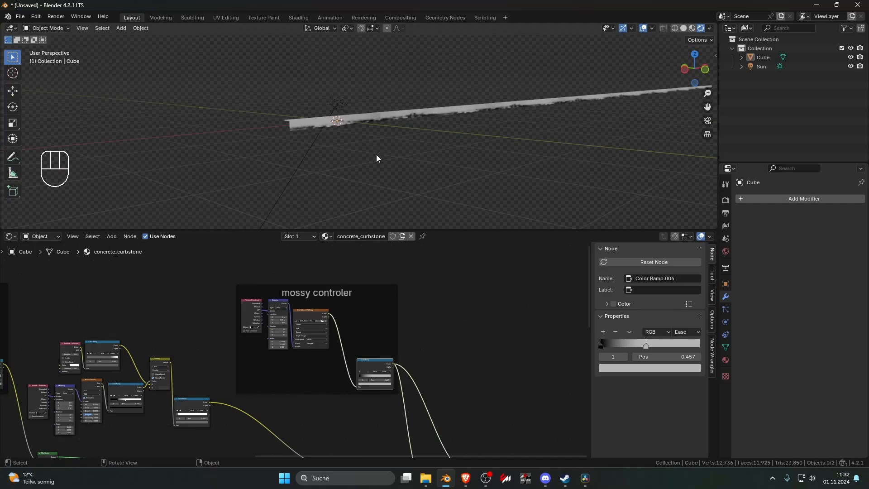
scroll(389, 313, "up", 2)
key("shift+a")
left_click(390, 313)
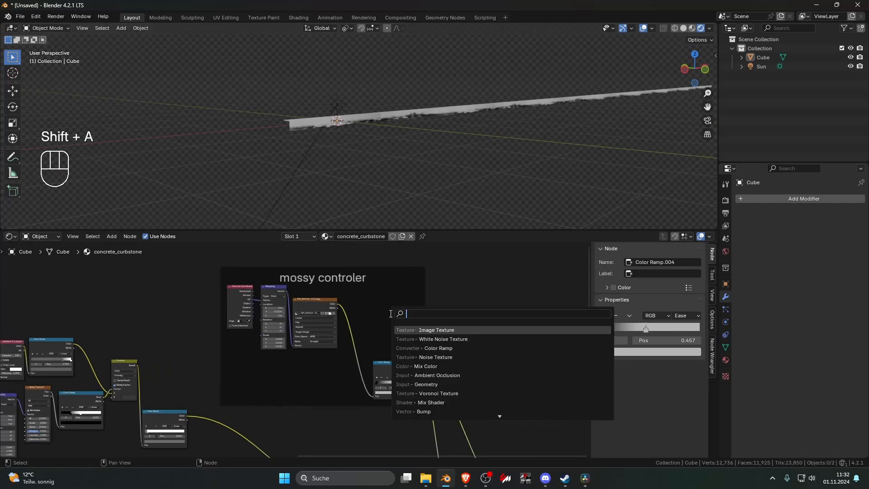
left_click(390, 313)
middle_click_drag(362, 294, 406, 323)
scroll(406, 322, "up", 8)
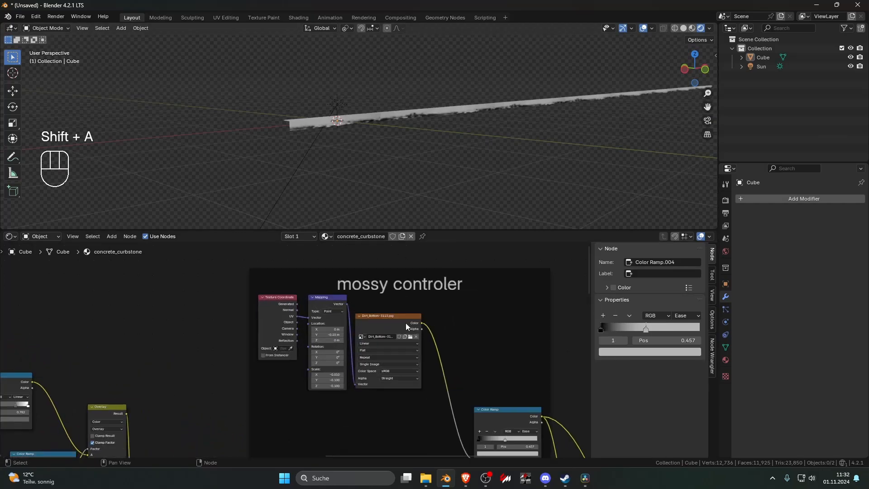
- Add a Voronoi Texture beside the Mapping node and connect its Distance output to the Mapping's Rotation
key("shift+a")
left_click(390, 288)
type("v")
key("Return")
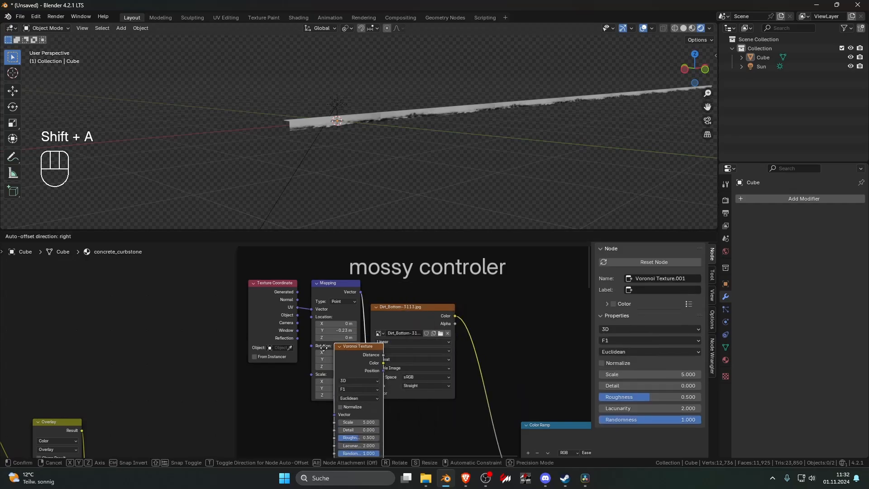
left_click(250, 374)
left_click_drag(260, 280, 155, 252)
left_click_drag(257, 377, 317, 349)
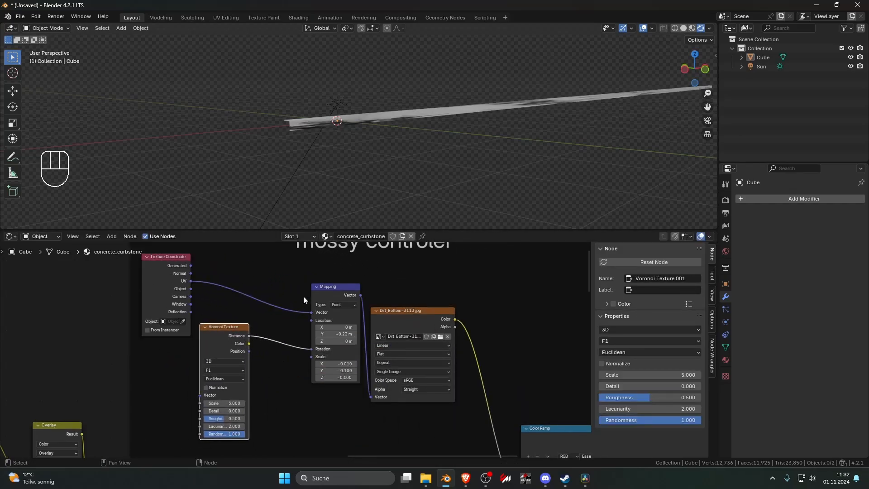
- Set the Voronoi Texture's Scale to 1, then raise it to 2.050
middle_click_drag(362, 195, 403, 196)
scroll(398, 196, "up", 4)
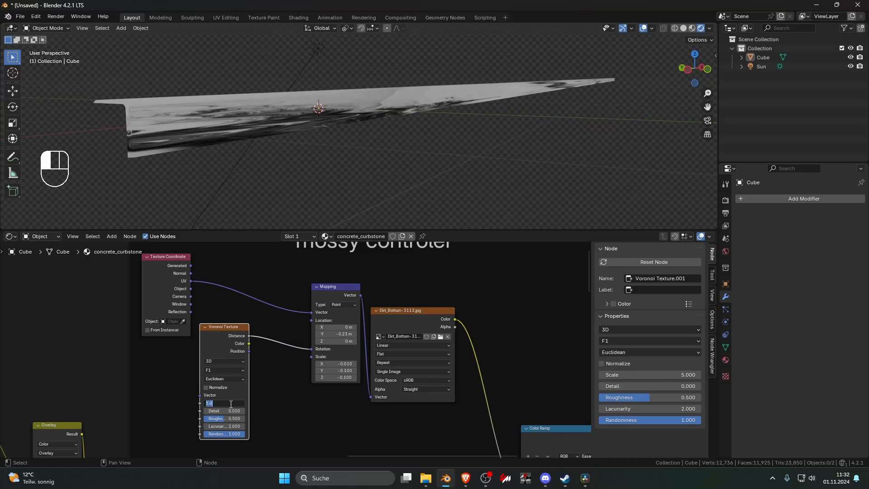
type("1")
key("Return")
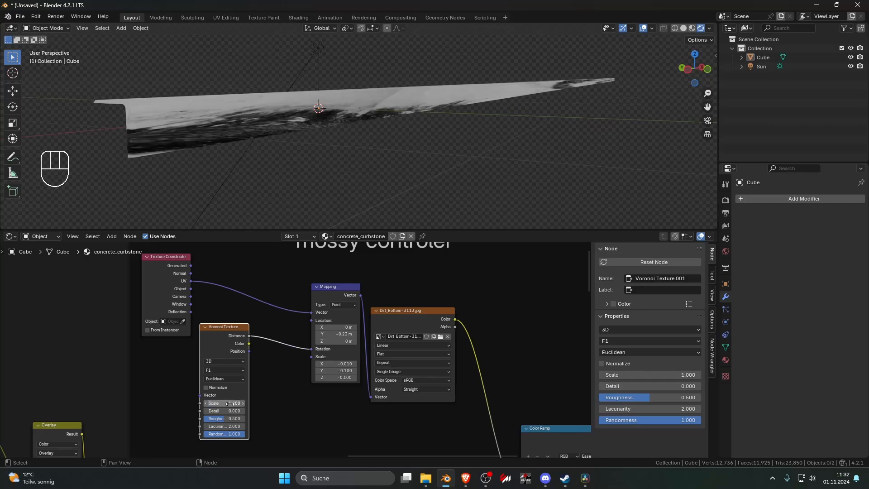
mouse_move(224, 411)
left_mouse_down()
mouse_move(240, 411)
mouse_move(224, 411)
mouse_move(225, 403)
mouse_move(242, 403)
mouse_move(217, 403)
left_mouse_up()
key("Escape")
- Feed the UV coordinates into the Voronoi Texture and drive the Mapping's Rotation with its Color output, previewing the pattern
left_click(237, 327, "ctrl+shift")
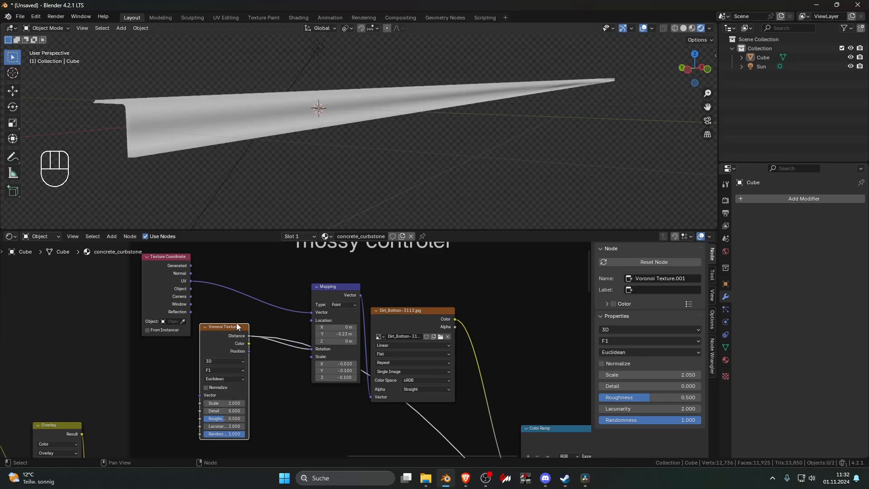
left_click_drag(190, 283, 207, 398)
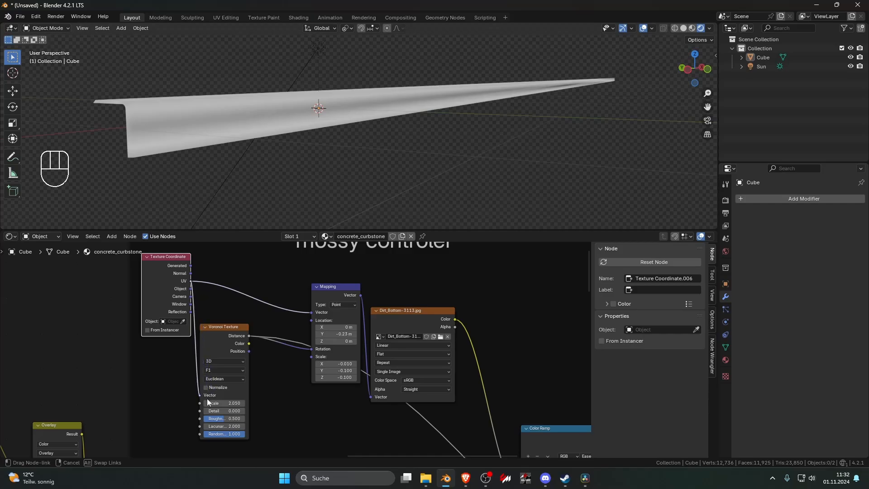
left_click_drag(218, 339, 237, 330)
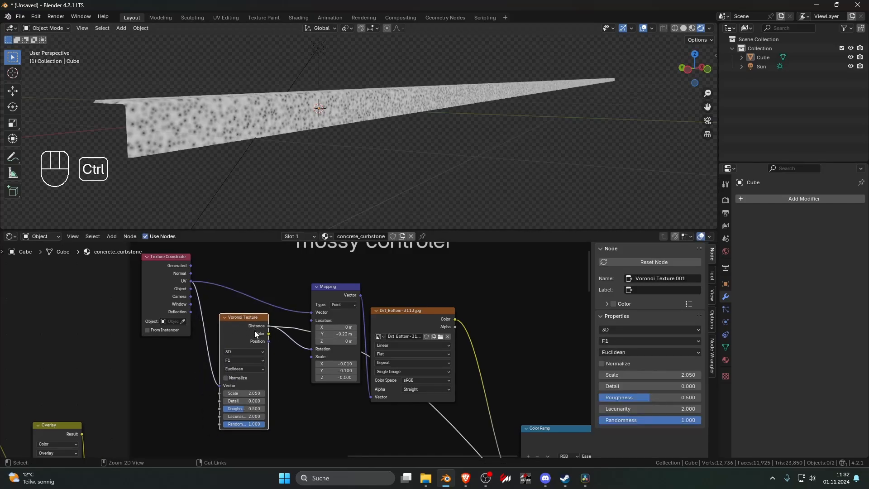
left_click(251, 326, "ctrl+shift")
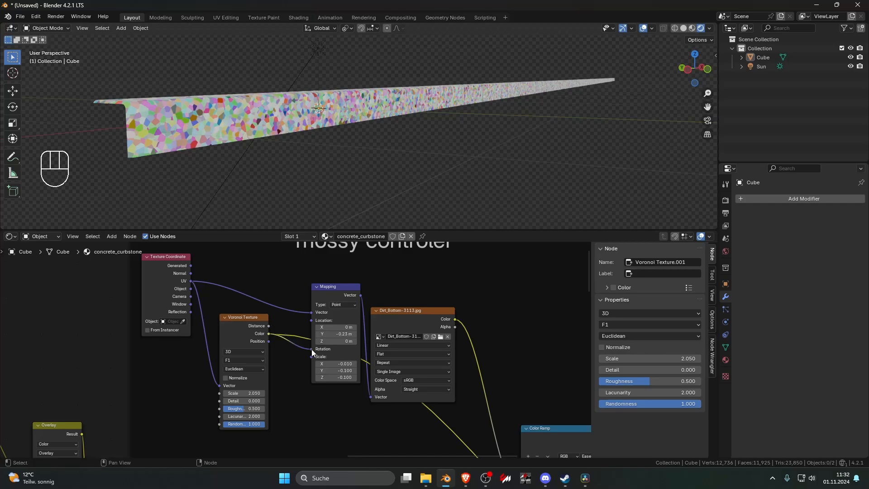
- Lower the Voronoi Texture's Scale to about 0.040 and preview the Color Ramp on the curbstone
left_click_drag(247, 393, 222, 393, "shift")
scroll(406, 366, "down", 4)
left_click(407, 379, "ctrl+shift")
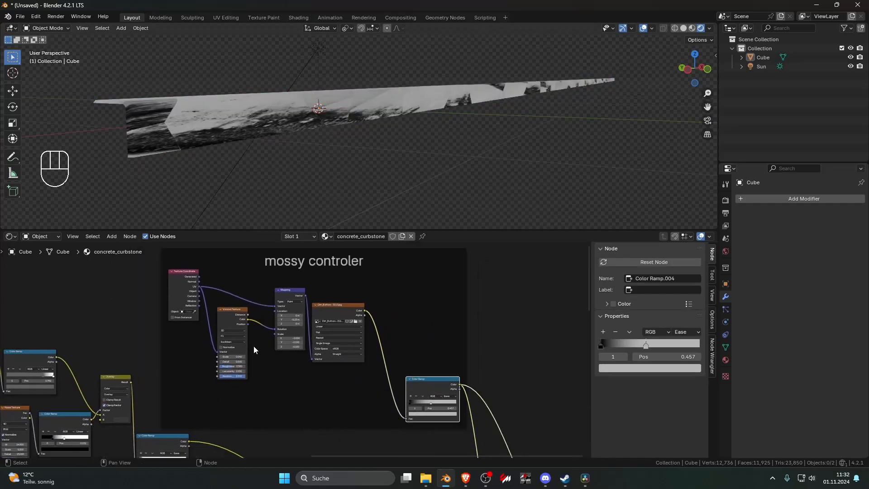
scroll(253, 346, "up", 1)
middle_click_drag(254, 346, 256, 389, "shift")
scroll(247, 345, "up", 3)
scroll(256, 390, "up", 2)
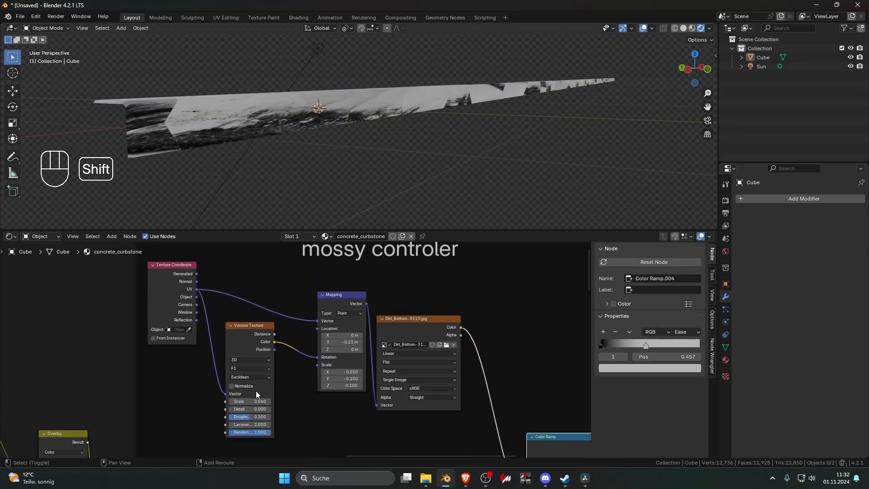
left_click_drag(249, 400, 246, 400, "shift")
- Delete the Voronoi Texture and add a Noise Texture in its place beside the Mapping node
left_click(250, 336)
key("ctrl+x")
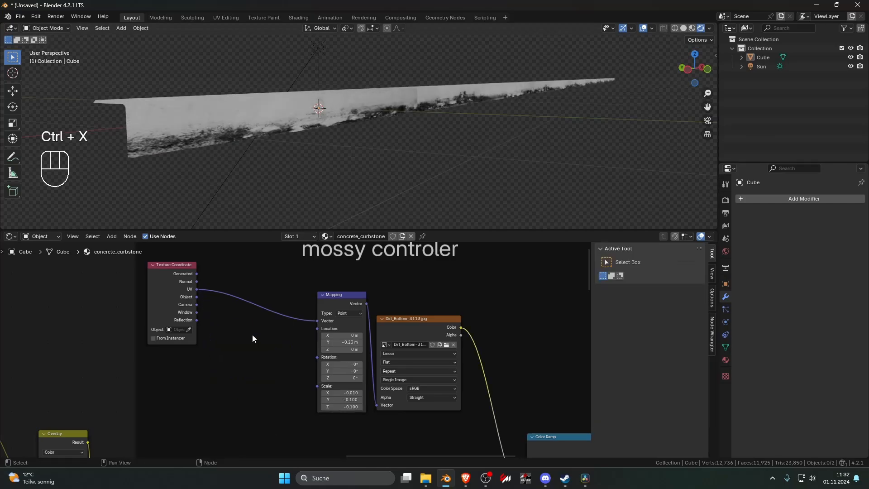
key("shift+a")
left_click(250, 331)
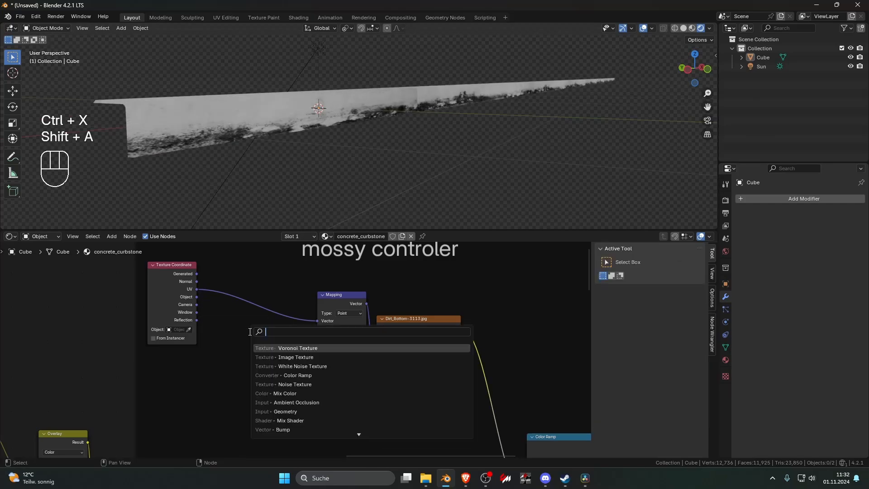
type("noise")
key("Return")
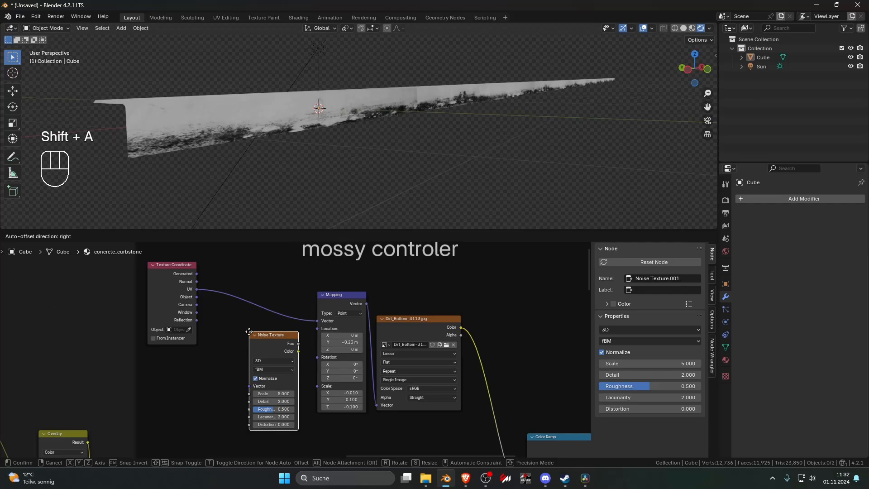
left_click(238, 332)
- Undo a trial link from the noise Color to the Mapping's Rotation and move the Noise Texture beyond the dirt image node
left_click_drag(287, 352, 325, 360)
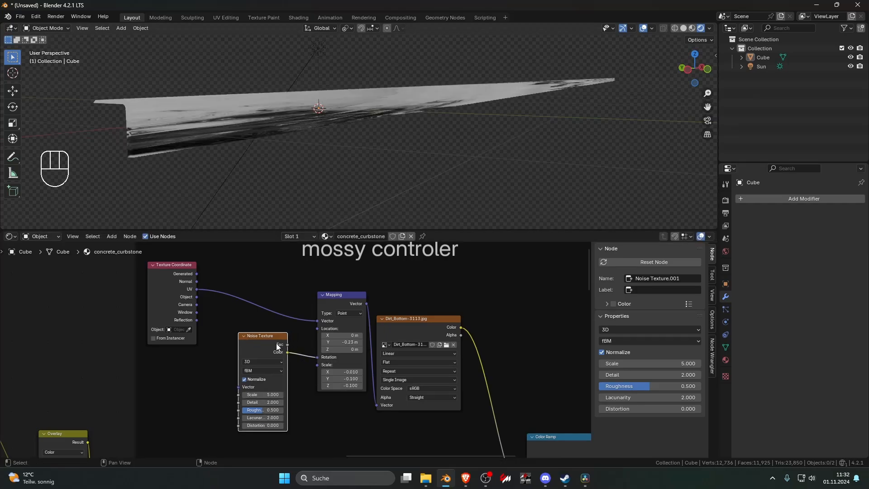
key("ctrl+z")
left_click_drag(272, 347, 540, 292)
middle_click_drag(402, 288, 240, 304)
scroll(241, 303, "down", 7)
scroll(241, 299, "up", 1)
left_click_drag(197, 306, 263, 352)
left_click(234, 335)
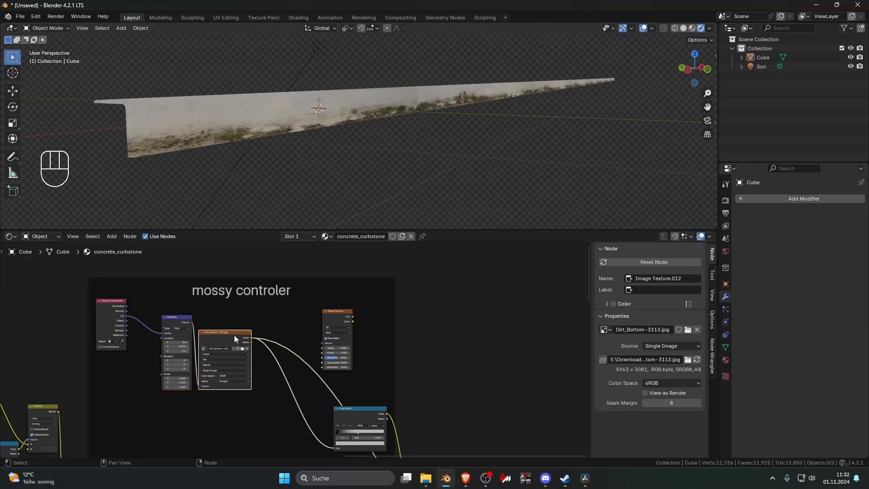
- Connect the Texture Coordinate's UV output to the Noise Texture's Vector and preview the noise Color on the curbstone
left_click(341, 316, "ctrl+shift")
left_click_drag(341, 314, 305, 289)
left_click_drag(127, 315, 287, 317)
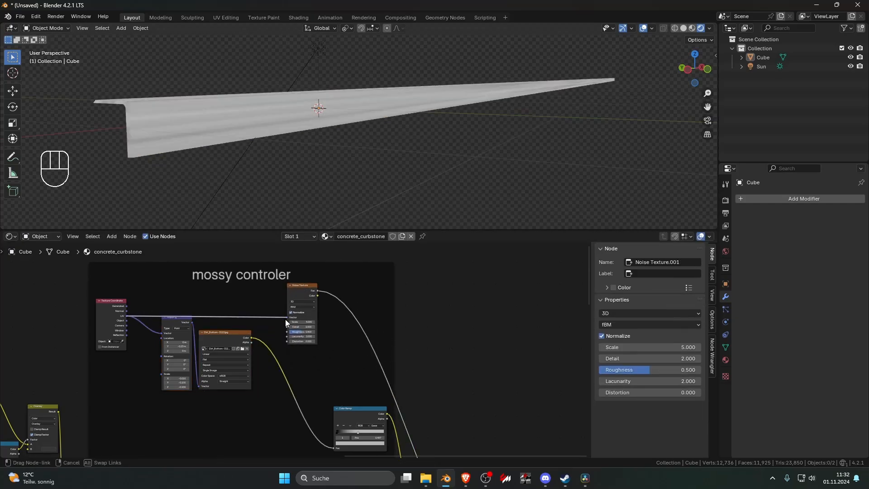
left_click_drag(298, 287, 274, 279)
left_click(278, 283, "ctrl+shift")
scroll(289, 307, "up", 3)
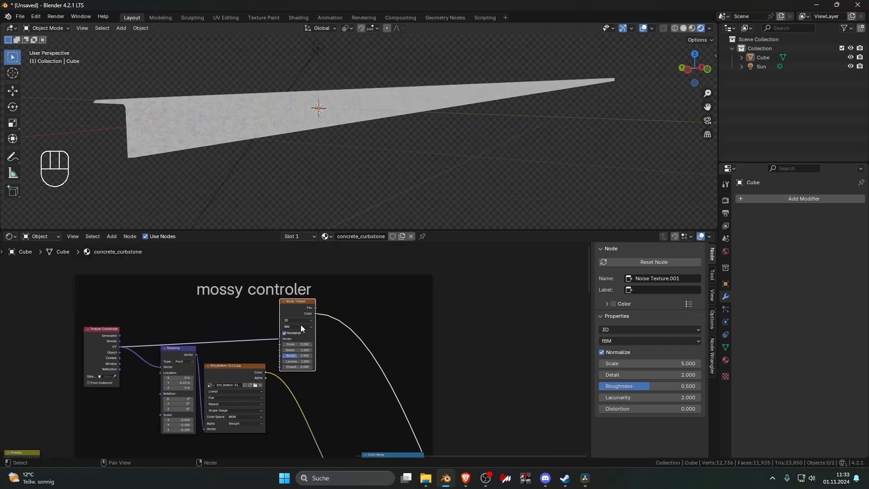
- Tune the Noise Texture to Scale 0.530 and Detail 15, previewing its Fac output on the curbstone
left_click(296, 340)
key("Return")
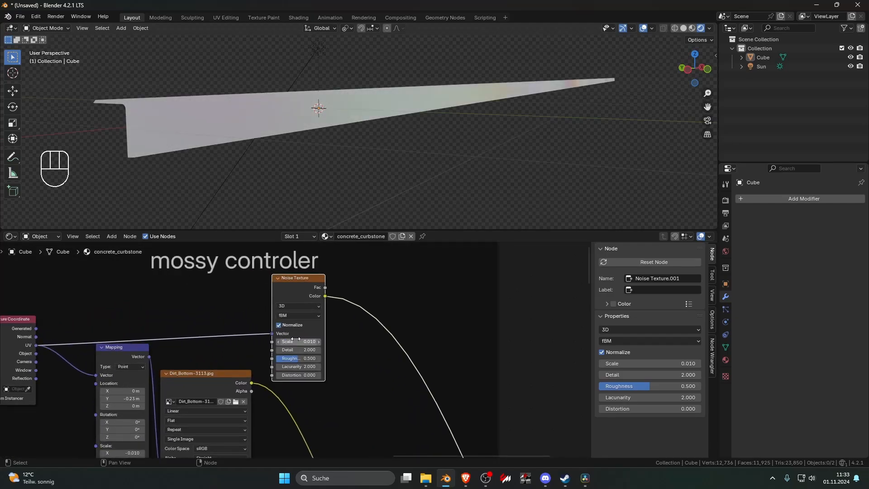
type(".1")
key("Return")
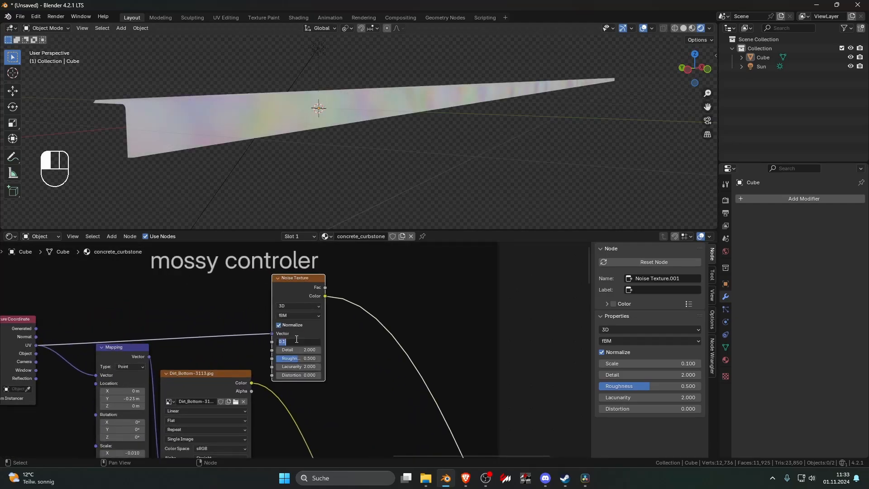
key("Return")
left_click(297, 339)
type("1")
key("Return")
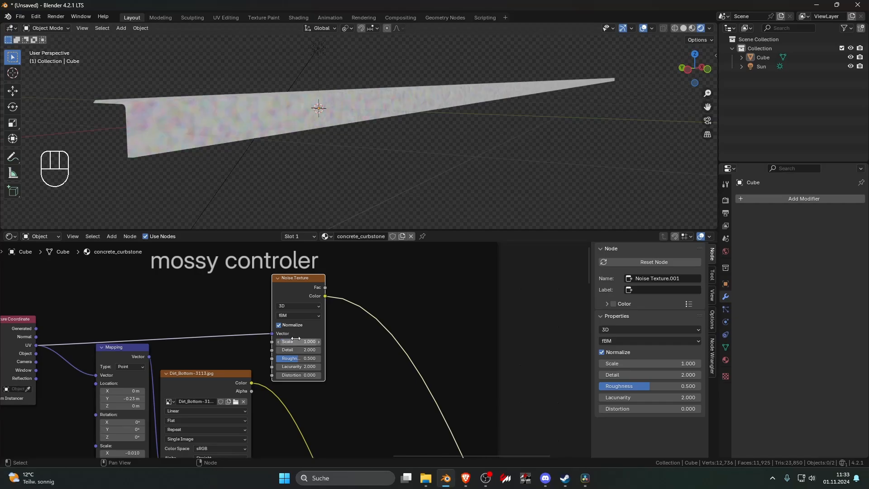
left_click_drag(295, 338, 273, 332, "shift")
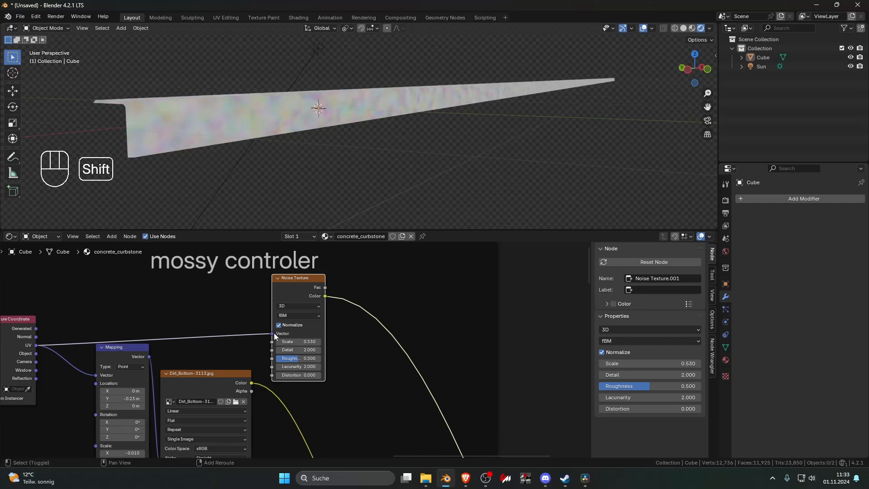
left_click(294, 288, "ctrl+shift")
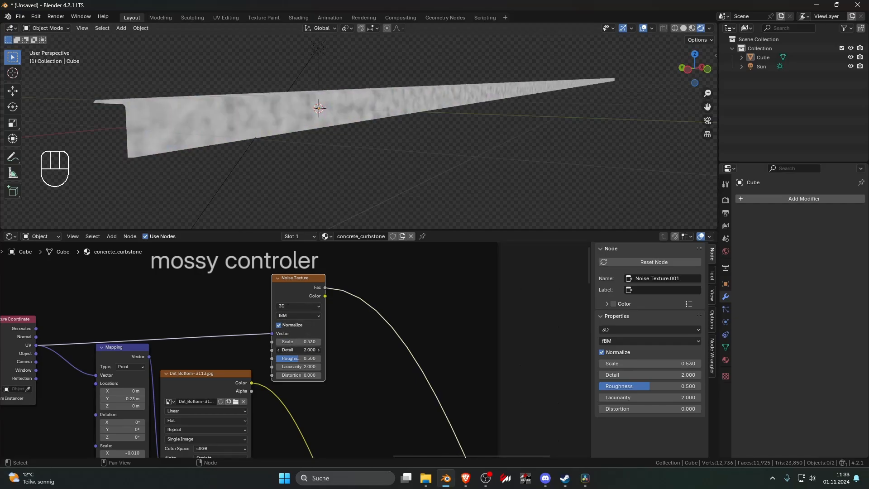
scroll(358, 324, "down", 3)
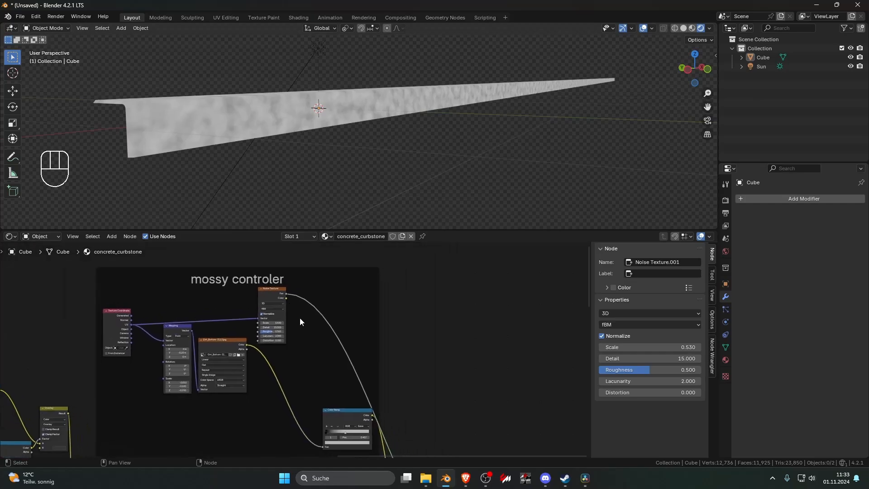
- Insert a Mix Color node between the dirt image and the Color Ramp and connect the noise Color to its B input
key("shift+a")
left_click(310, 331)
type("mi")
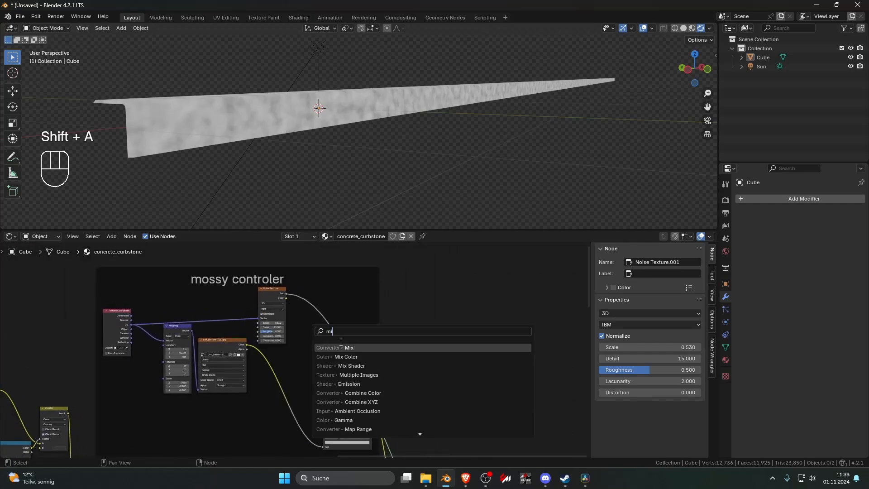
left_click(348, 356)
left_click(314, 365)
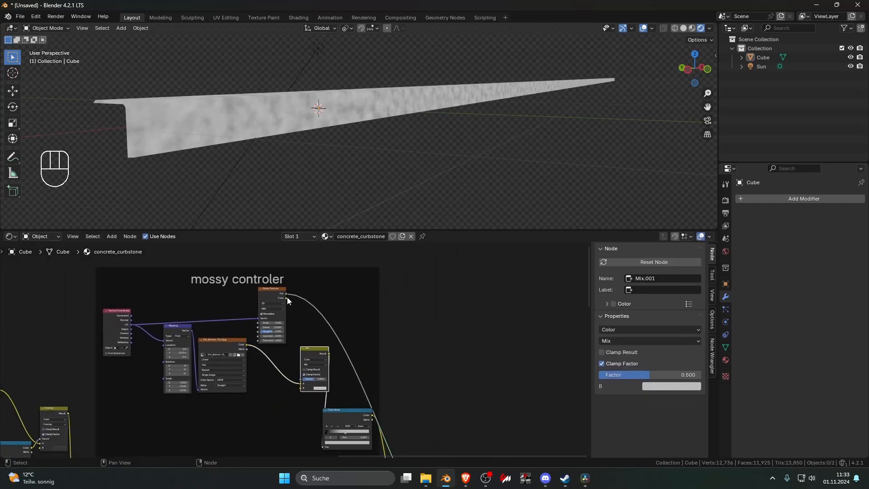
left_click_drag(286, 298, 300, 388)
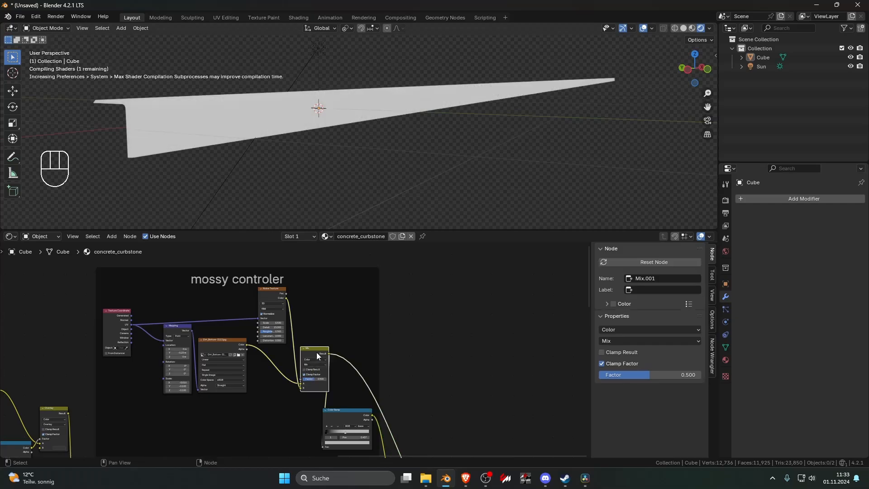
- Feed the noise Fac into the Mix node's B input and blend it with Color Burn at Factor 0.300
scroll(319, 355, "up", 2)
scroll(316, 381, "up", 1)
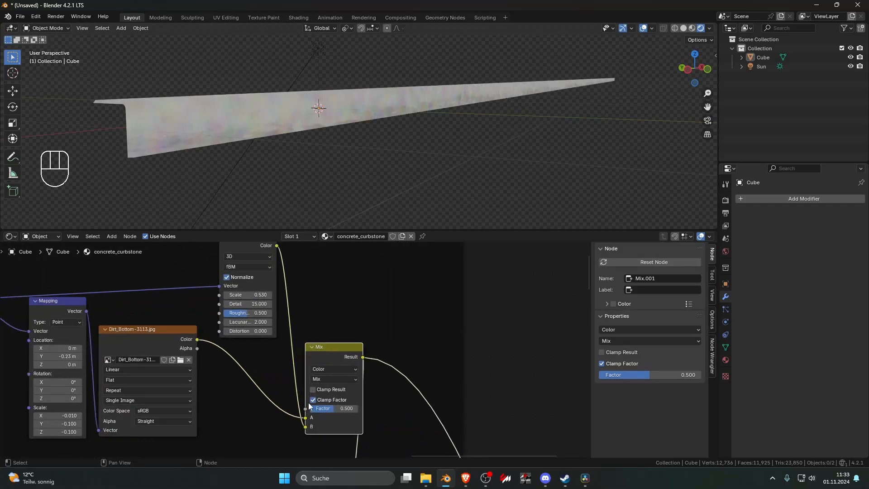
scroll(294, 375, "down", 1)
mouse_move(278, 245)
left_mouse_down()
mouse_move(297, 428)
mouse_move(320, 406)
mouse_move(344, 406)
mouse_move(298, 406)
mouse_move(345, 407)
left_mouse_up()
left_click(347, 377)
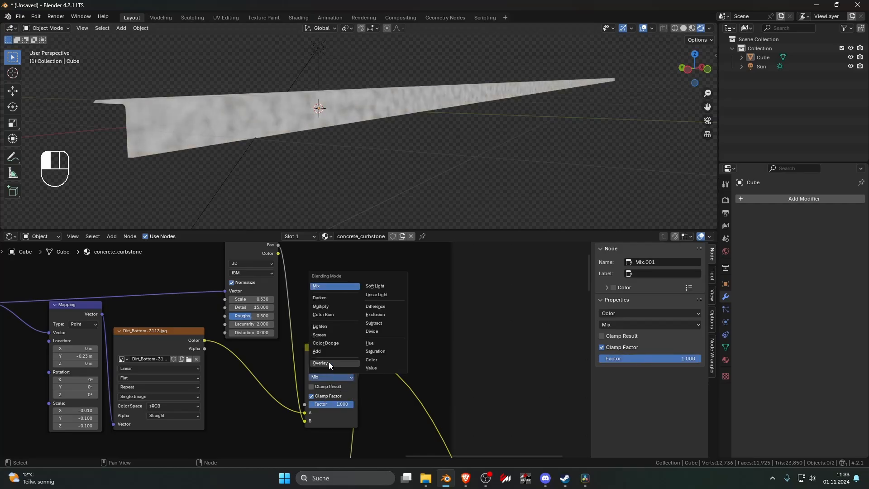
left_click(330, 315)
mouse_move(341, 403)
left_mouse_down()
mouse_move(296, 403)
mouse_move(311, 403)
left_mouse_up()
- Change the dirt and noise Mix node's blend mode to Difference and lower its Factor to 0.250
middle_click_drag(373, 199, 337, 190)
scroll(309, 287, "down", 2)
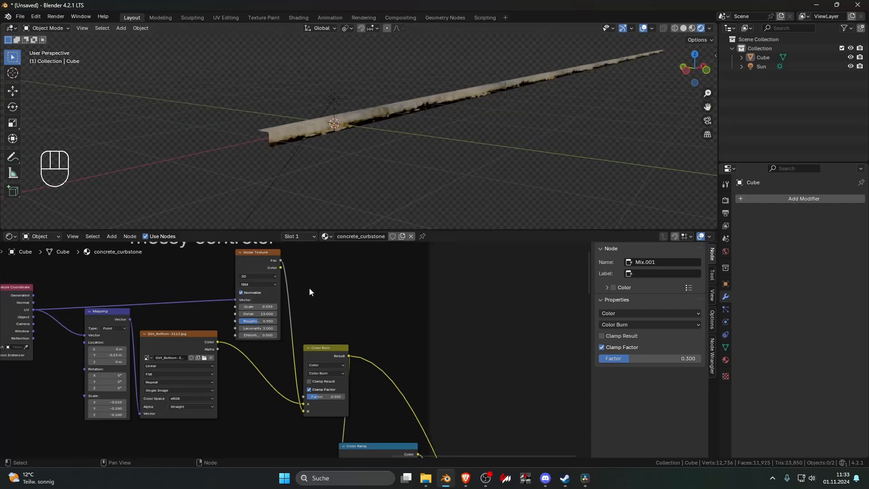
left_click(354, 388)
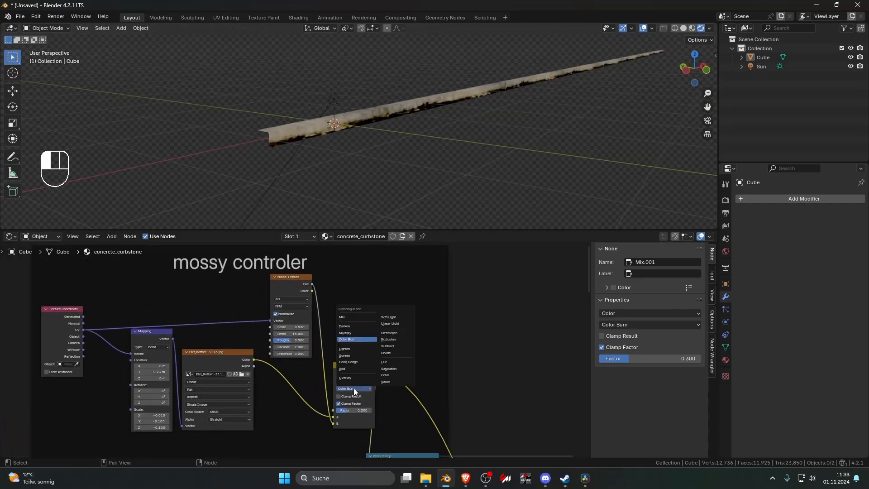
left_click(403, 333)
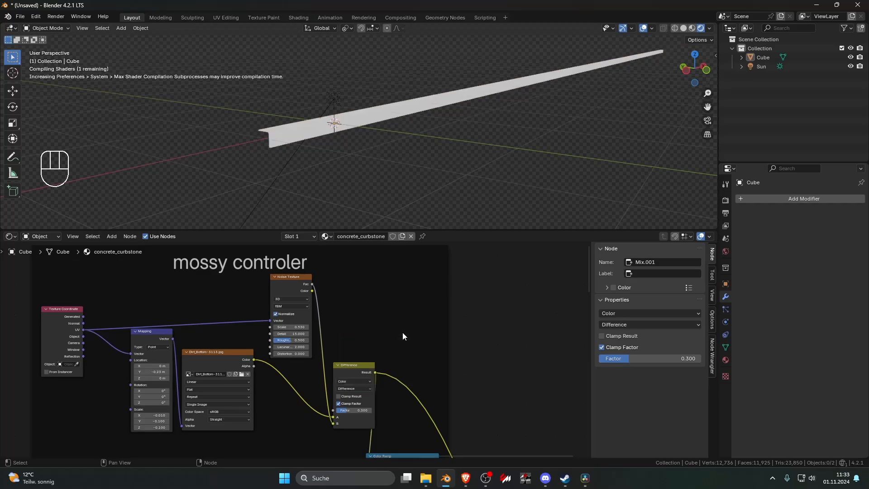
scroll(434, 162, "up", 3)
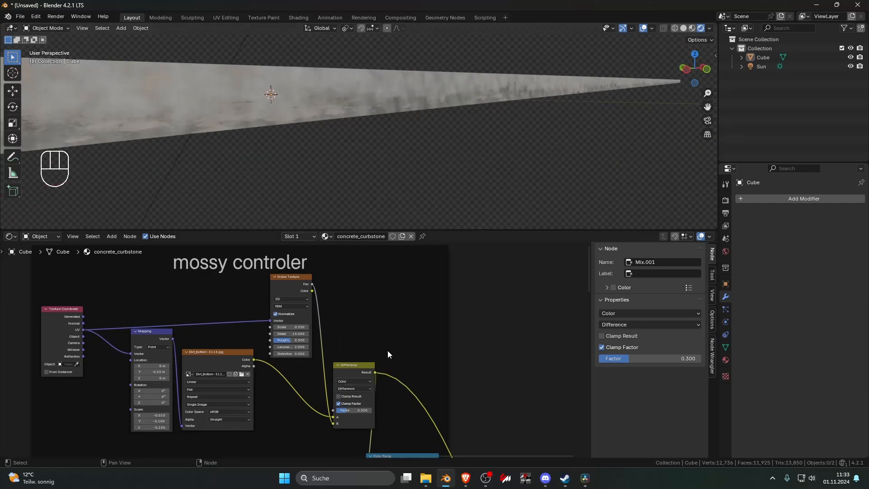
left_click_drag(358, 411, 347, 410)
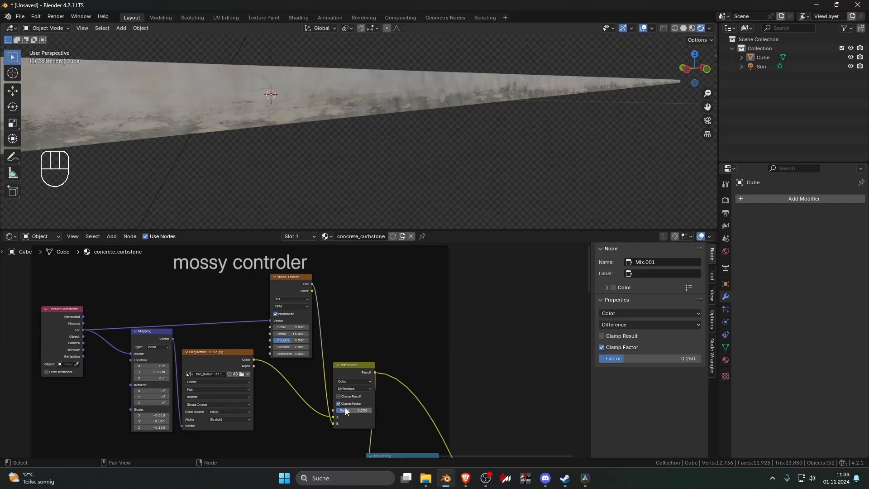
scroll(346, 359, "up", 3)
- Try the Exclusion and Subtract blend modes on the dirt and noise Mix node, checking the curbstone
left_click(359, 372)
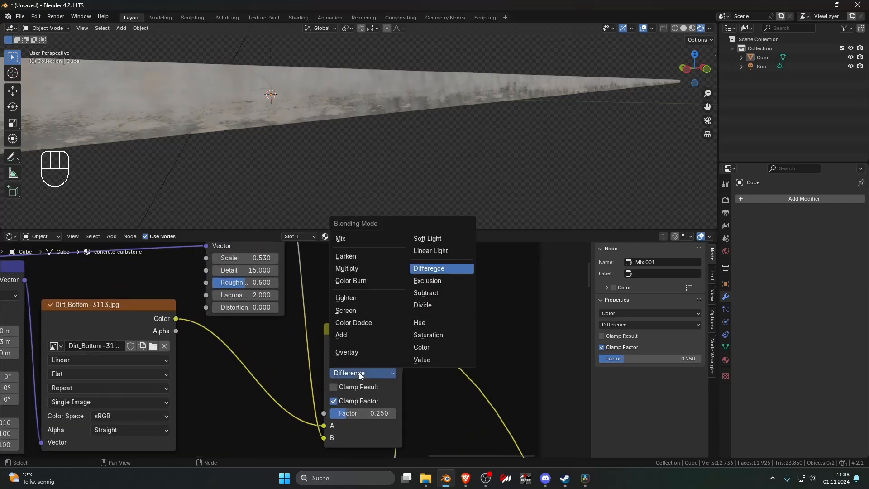
left_click(432, 280)
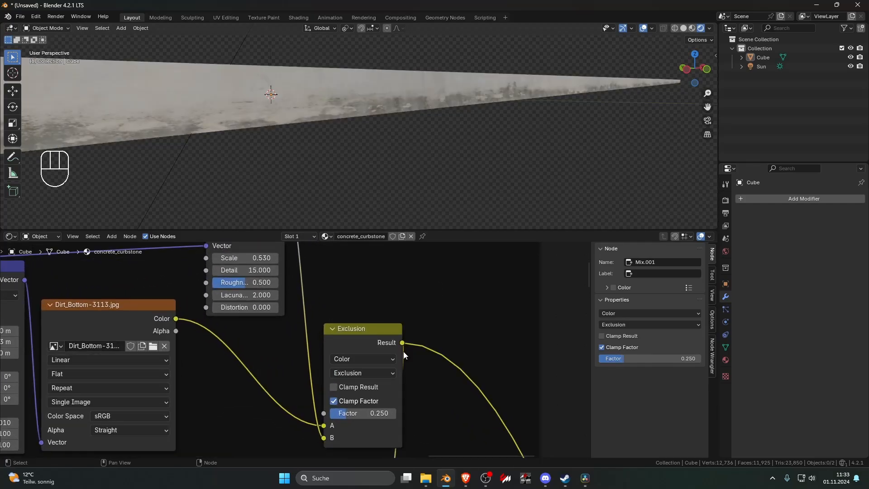
middle_click_drag(419, 150, 442, 150)
left_click(382, 370)
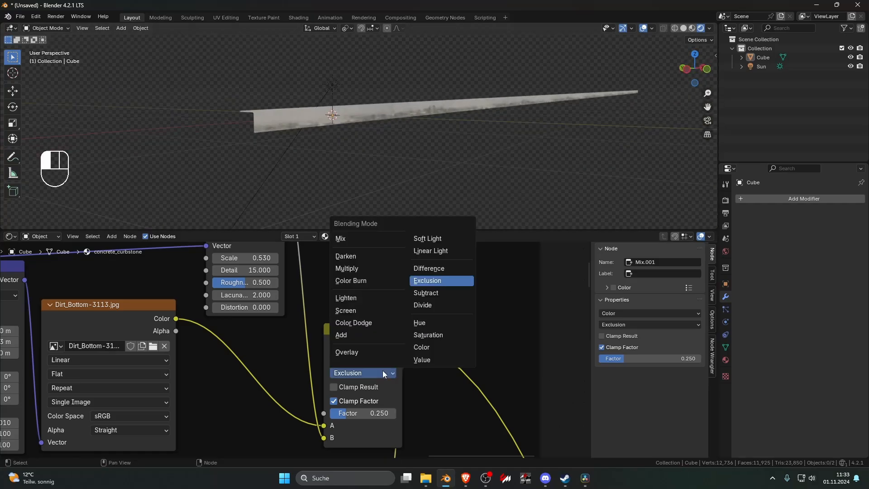
left_click(439, 292)
scroll(458, 210, "up", 2)
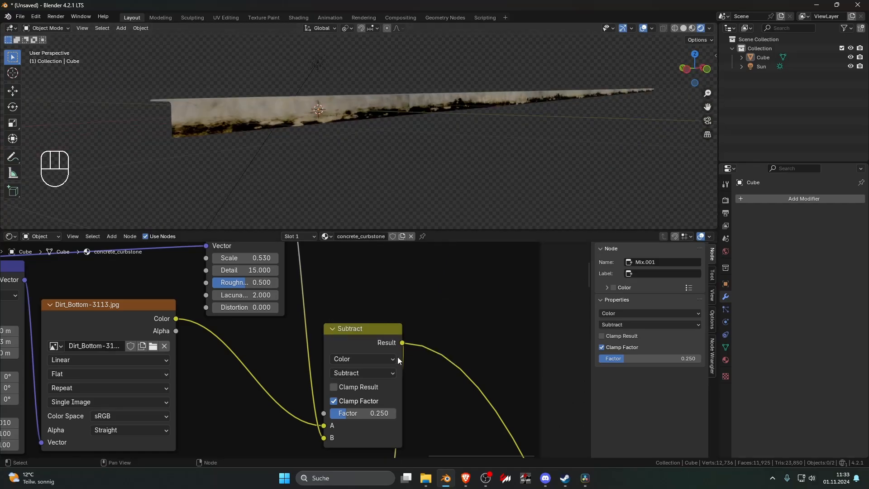
- Insert a Color Ramp on the link between the Noise Texture's Fac output and the Subtract Mix node
scroll(359, 408, "down", 2)
key("shift+a")
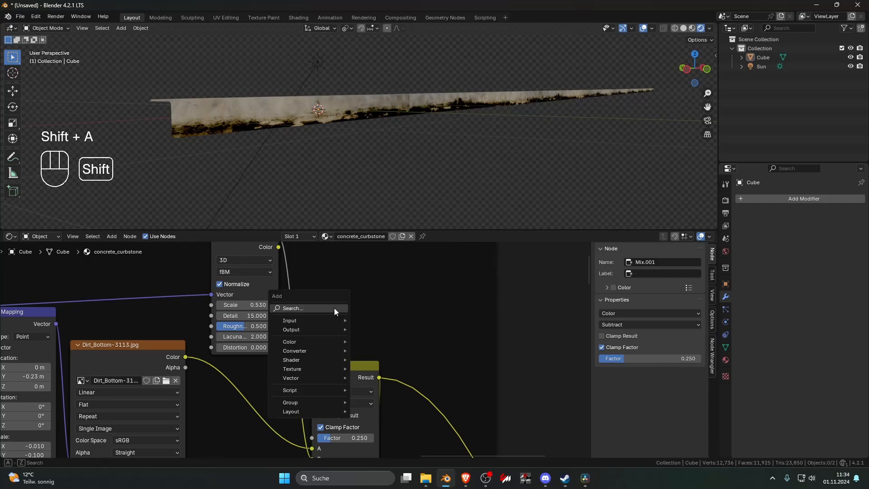
type("c")
left_click(383, 333)
left_click(304, 300)
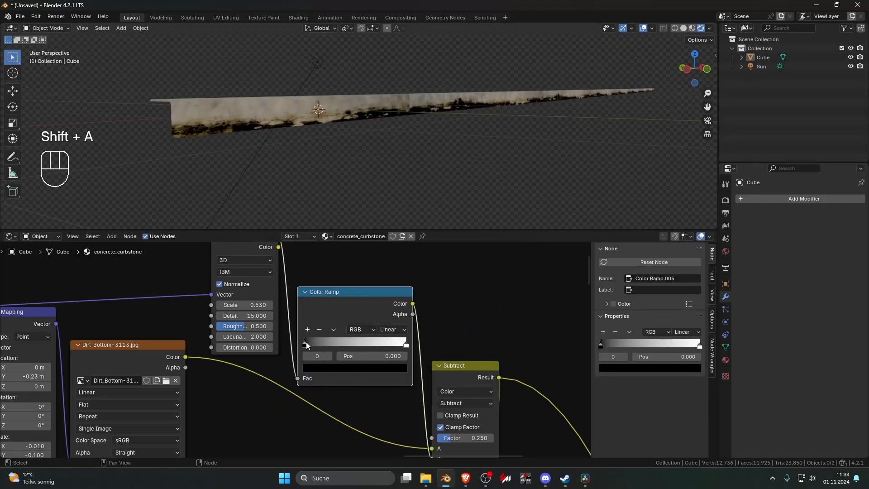
- Move the noise Color Ramp's link from the Mix node's B input to Factor and set B to white
middle_click_drag(427, 450, 410, 413)
left_click_drag(416, 422, 416, 401)
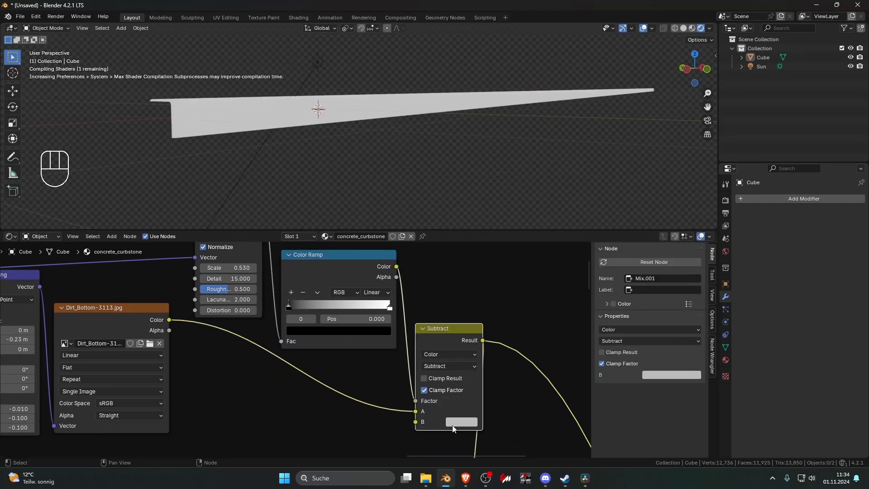
left_click(458, 423)
left_click_drag(542, 318, 542, 272)
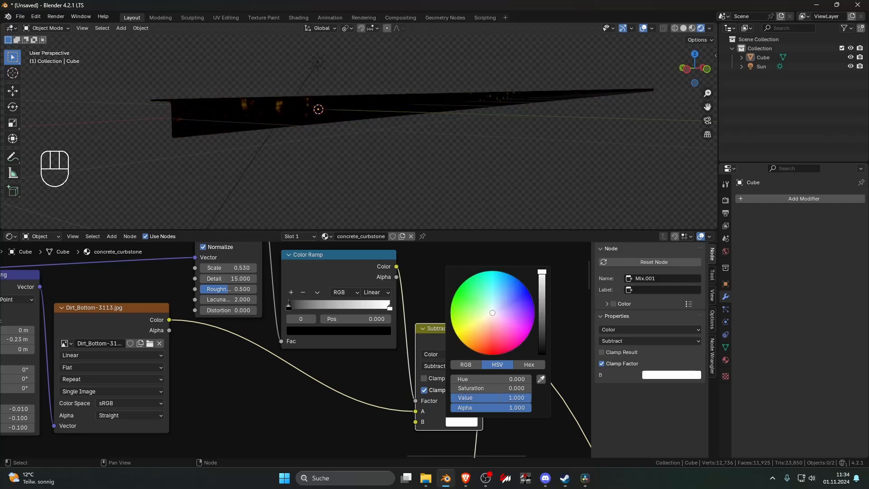
- Set the noise Color Ramp's black stop to 0.427 and white stop to 0.759, and the Noise Texture Scale to 0.250
left_click_drag(289, 307, 334, 308)
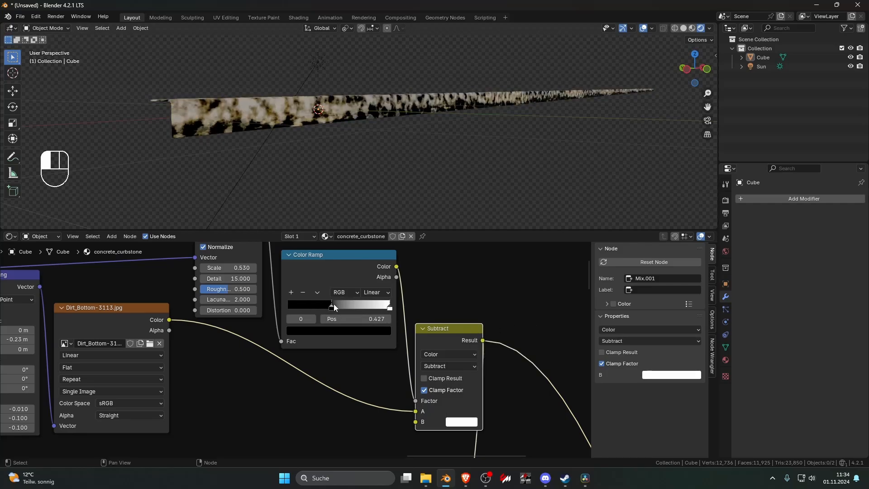
left_click_drag(388, 307, 365, 307)
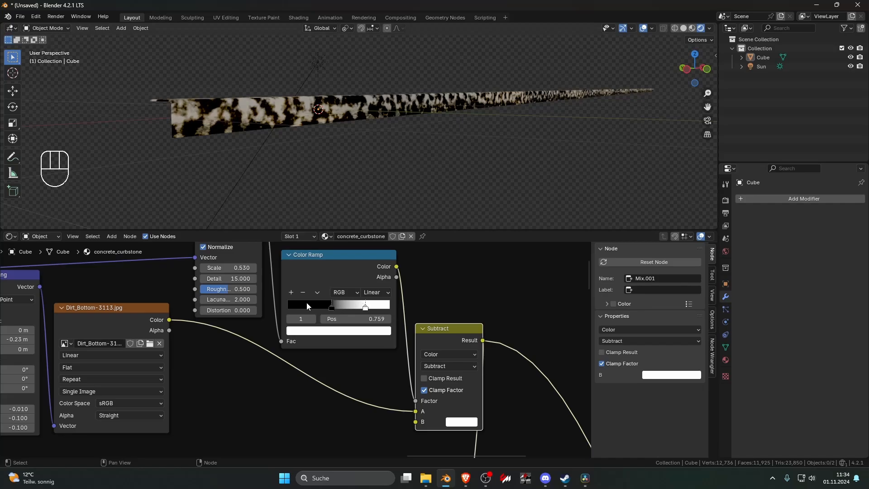
double_click(236, 268)
type(".25")
key("Return")
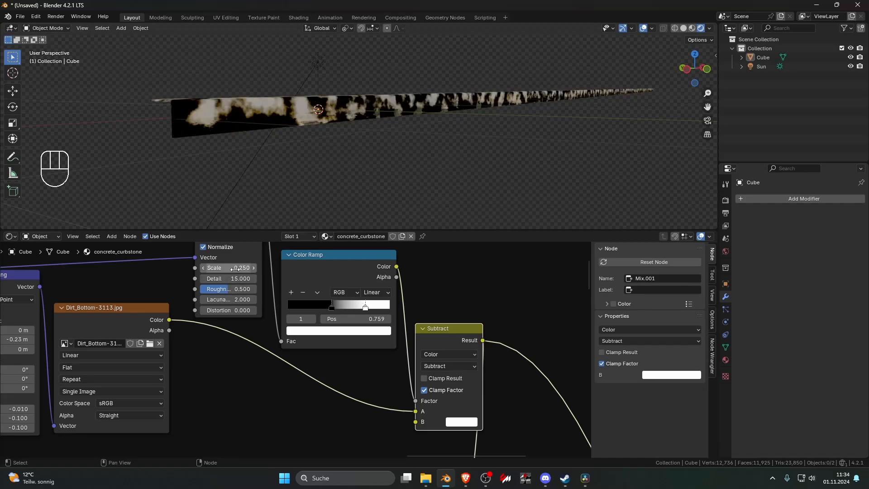
- Try the Darken and Multiply blend modes on the Mix node while shifting the noise Color Ramp's white stop
middle_click_drag(268, 263, 283, 306, "shift")
scroll(300, 343, "down", 3)
left_click(378, 382)
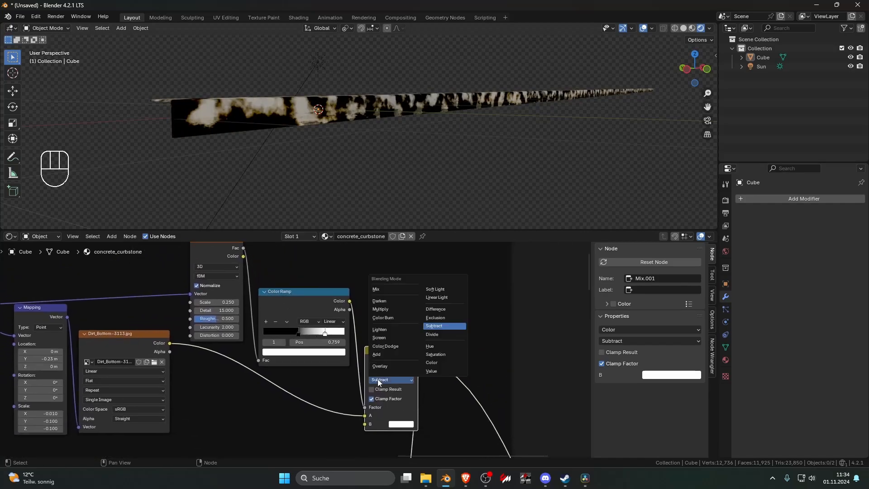
left_click(390, 302)
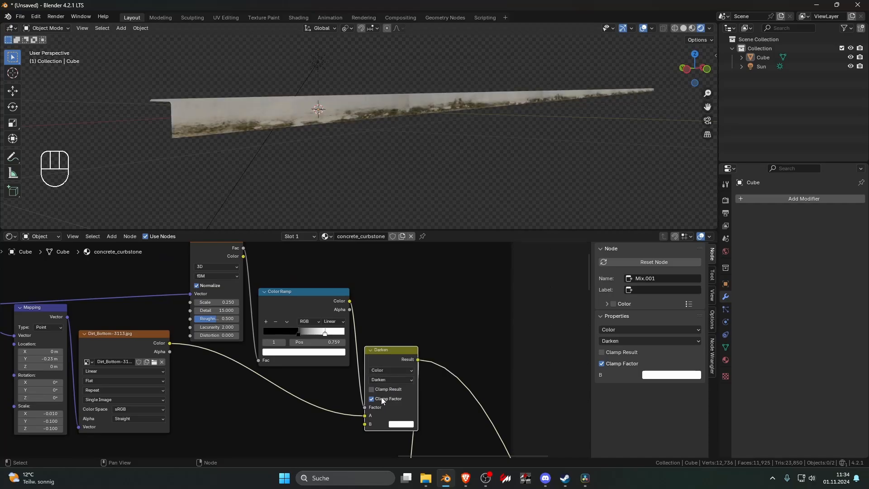
mouse_move(324, 334)
left_mouse_down()
mouse_move(351, 335)
mouse_move(295, 331)
mouse_move(327, 333)
left_mouse_up()
left_click(386, 380)
left_click(382, 318)
left_click_drag(327, 333, 264, 335)
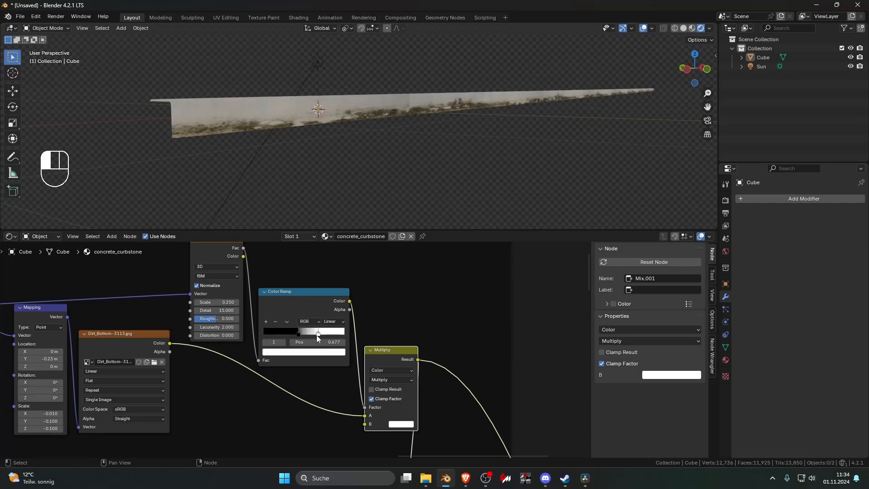
- Try the Color Burn blend mode on the Mix node with the noise Color Ramp's white stop at 0.750
left_click(385, 379)
left_click(379, 319)
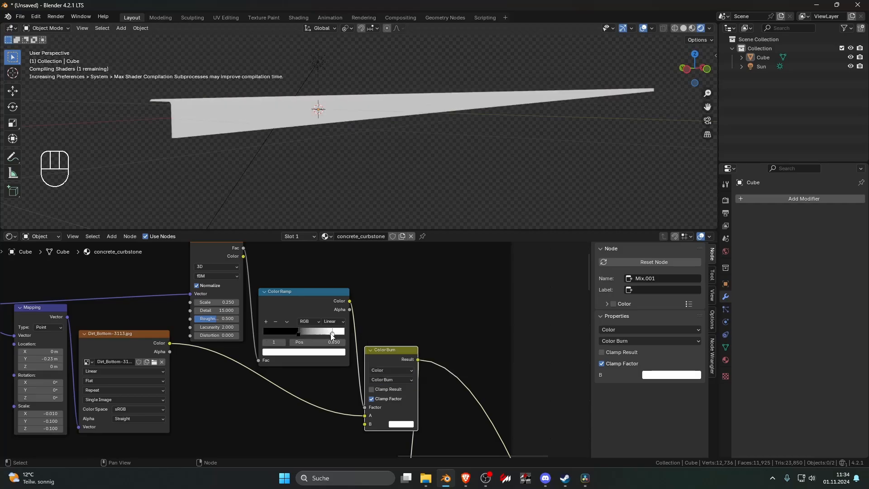
left_click_drag(332, 334, 331, 338)
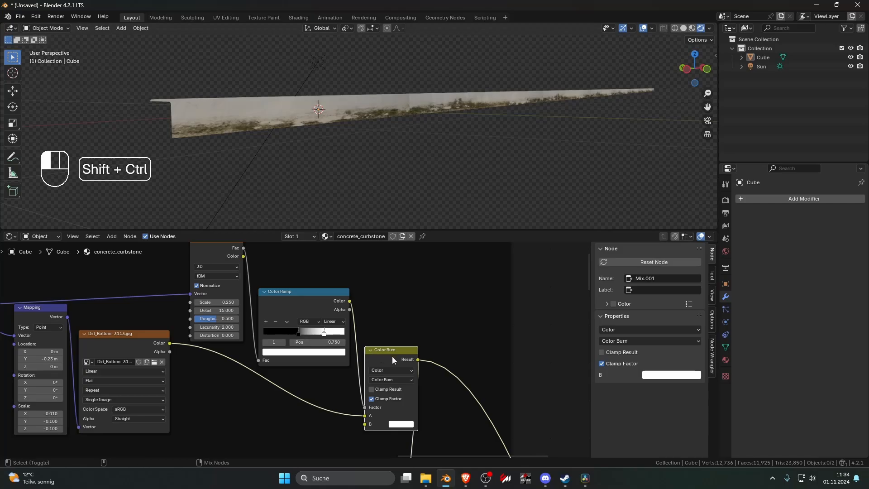
scroll(362, 355, "down", 3)
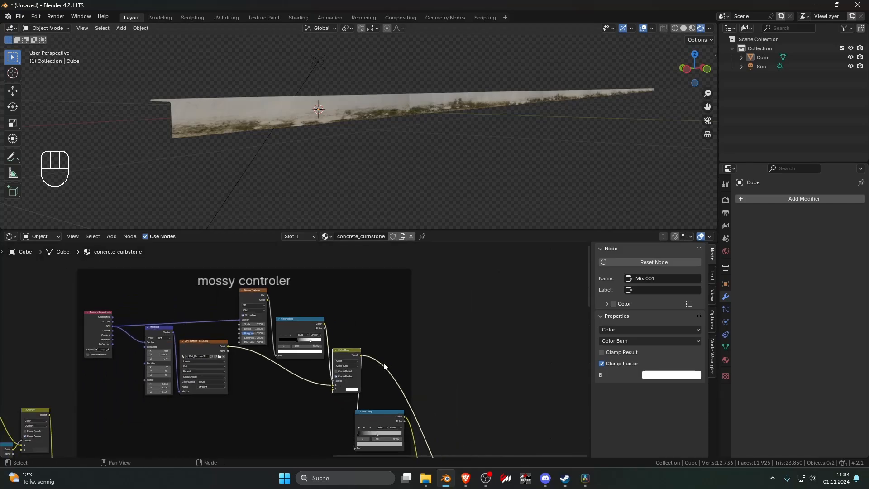
scroll(382, 365, "up", 4)
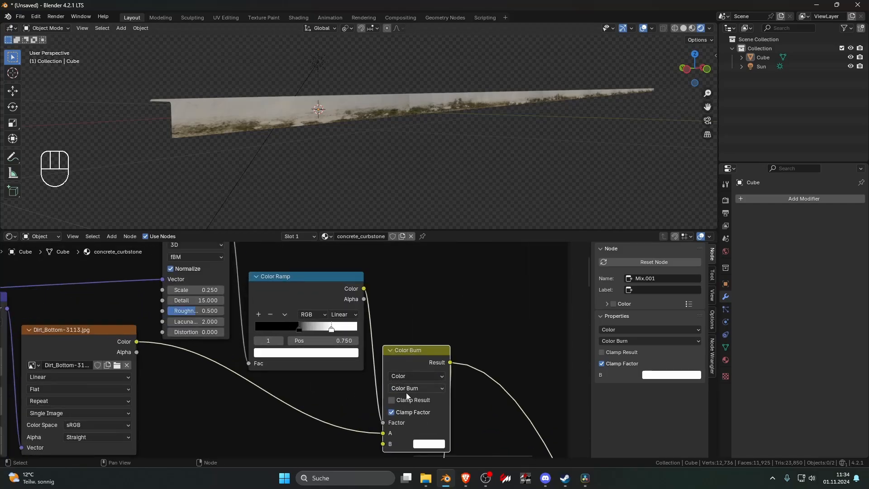
- Change the Mix node's blend mode to Lighten and readjust the noise Color Ramp's black and white stops
left_click(406, 388)
left_click(409, 324)
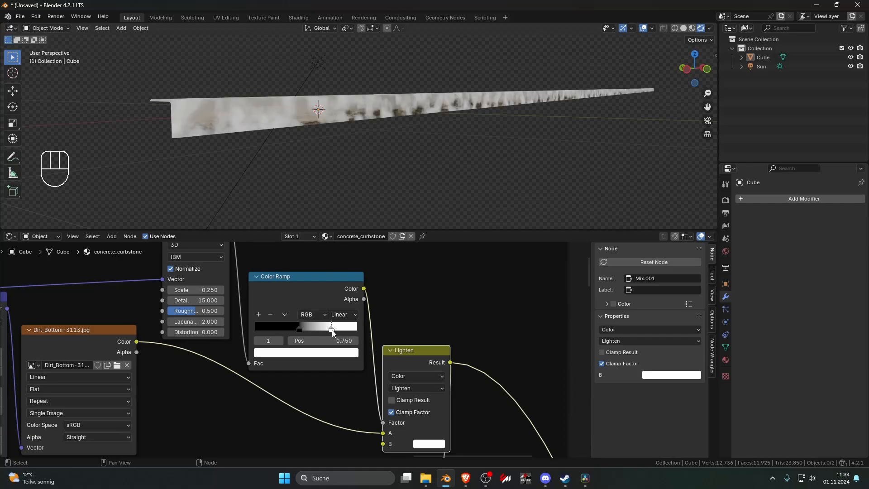
left_click_drag(299, 331, 234, 333)
left_click_drag(332, 330, 336, 330)
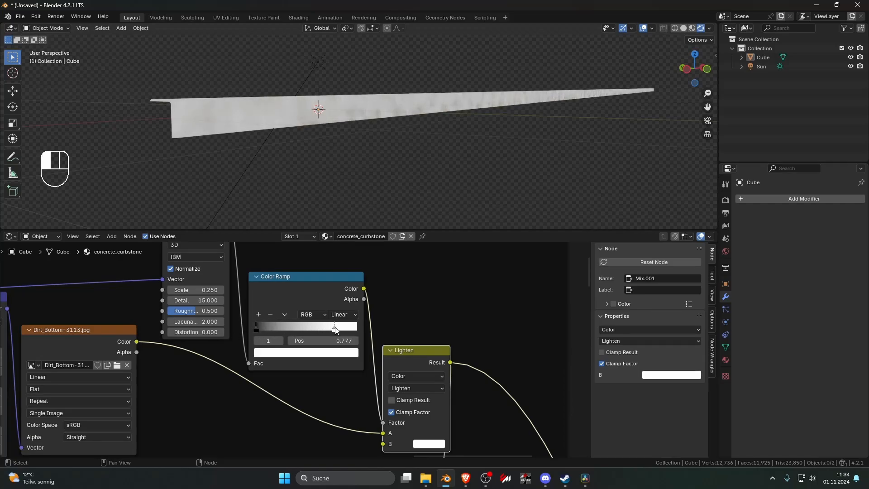
mouse_move(256, 330)
left_mouse_down()
mouse_move(308, 330)
mouse_move(253, 329)
left_mouse_up()
left_click_drag(308, 328, 365, 329)
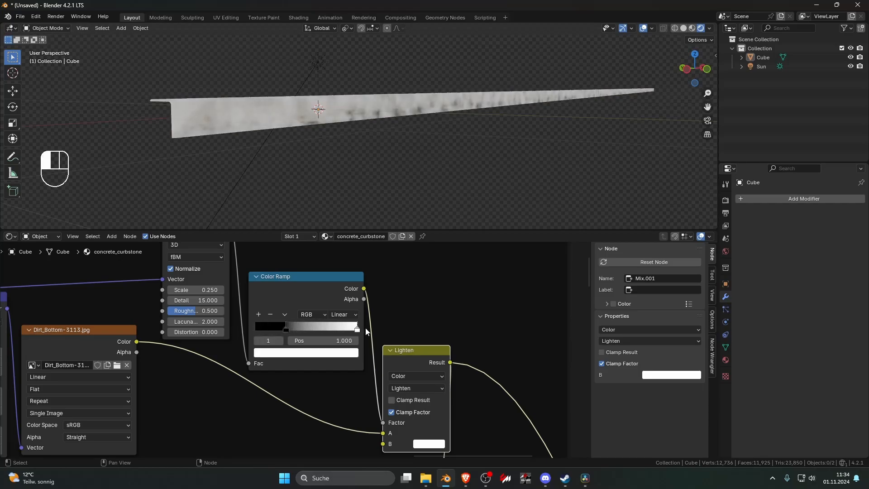
left_click_drag(286, 329, 321, 332)
- Set the Noise Texture to Scale 0.150 and Roughness 0.525, and feed its Vector from the Mapping node
left_click_drag(210, 291, 197, 310)
middle_click_drag(194, 281, 193, 380)
scroll(241, 359, "down", 6)
scroll(213, 384, "down", 2)
left_click_drag(185, 389, 267, 375)
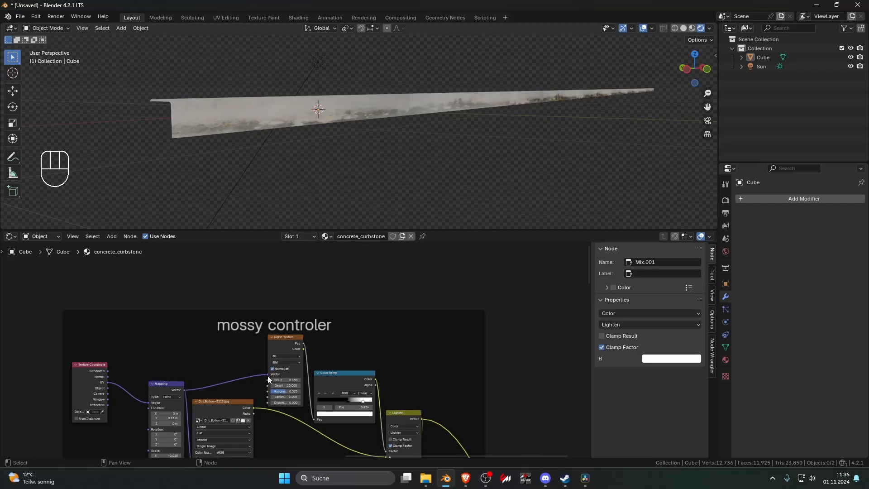
- Adjust the noise Color Ramp's black stop to 0.582 and set the Noise Texture Scale to 0.230
middle_click_drag(421, 195, 444, 190)
scroll(300, 351, "up", 7)
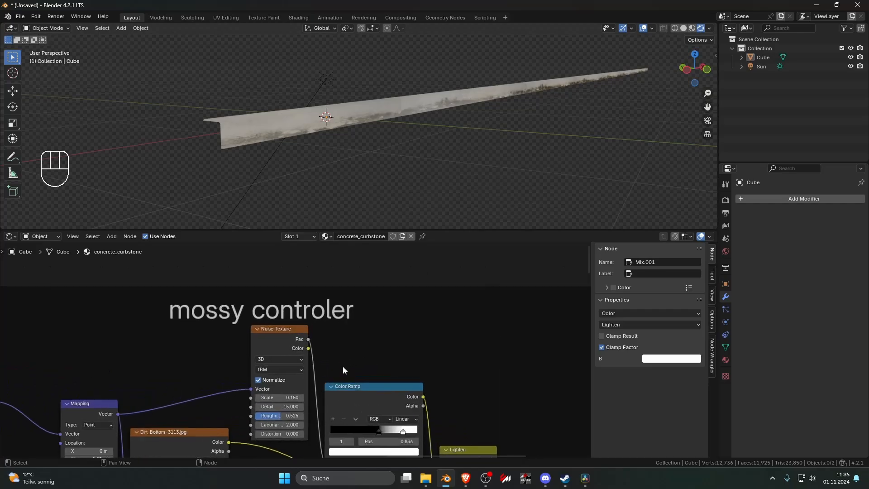
middle_click_drag(343, 376, 329, 316, "shift")
mouse_move(369, 374)
left_mouse_down()
mouse_move(344, 376)
mouse_move(368, 374)
left_mouse_up()
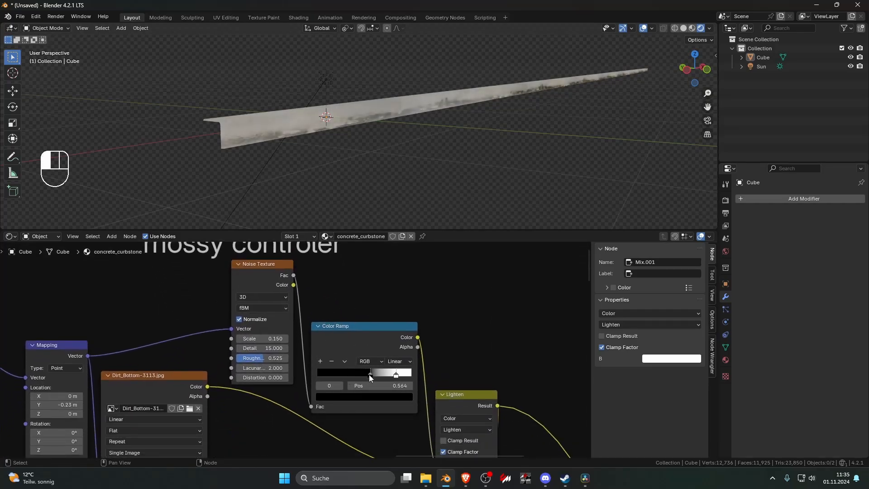
left_click(285, 338)
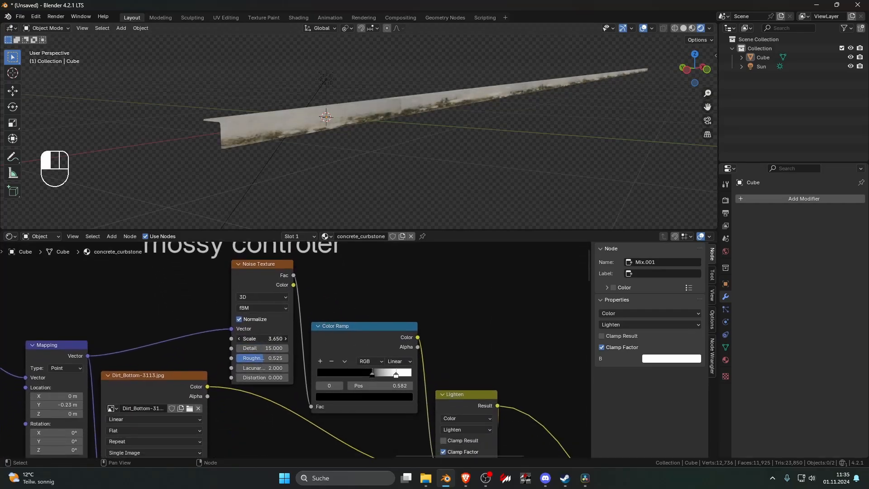
mouse_move(273, 338)
left_mouse_down("shift")
mouse_move(260, 338)
mouse_move(281, 339)
mouse_move(257, 339)
left_mouse_up("shift")
- Set the noise Color Ramp's black stop to 0.573 and white stop to 1.000, and preview the ramp on the curbstone
left_click_drag(372, 373, 303, 369)
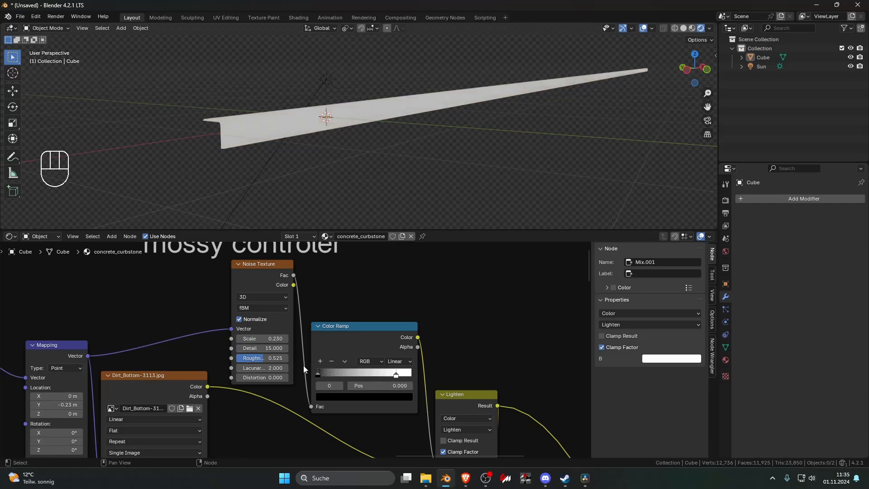
left_click_drag(394, 371, 411, 372)
mouse_move(319, 370)
left_mouse_down()
mouse_move(374, 375)
mouse_move(349, 371)
left_mouse_up()
left_click(369, 352, "ctrl+shift")
- Duplicate the Texture Coordinate and Mapping nodes above the originals and connect the copied Mapping's Vector output to the Noise Texture
scroll(350, 324, "down", 7)
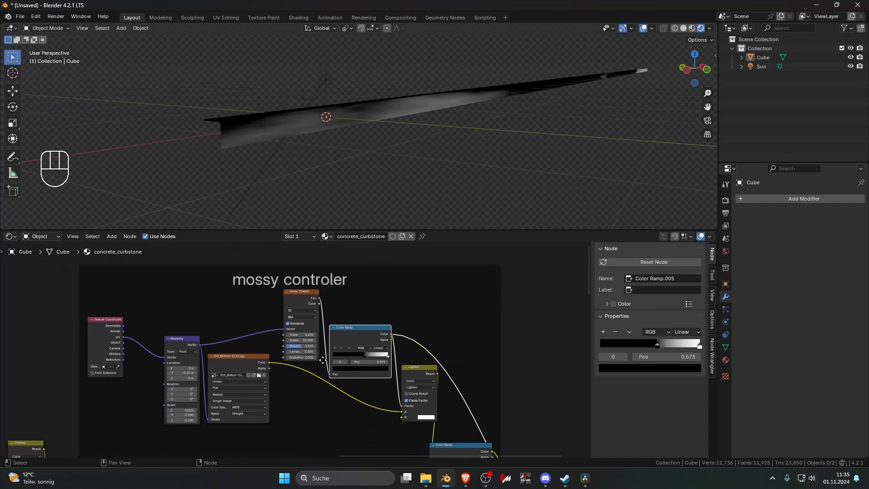
scroll(289, 320, "up", 1)
left_click_drag(64, 316, 162, 348)
middle_click_drag(207, 343, 156, 318)
left_click_drag(136, 304, 218, 349)
middle_click_drag(217, 343, 210, 387)
key("shift+d")
left_click(209, 282)
left_click_drag(228, 292, 318, 380)
left_click(283, 351)
- Set the upper Mapping node's Y location to -0.11 m and Y scale to -0.160, and the Noise Texture Scale to 0.180
middle_click_drag(267, 343, 304, 343)
scroll(292, 344, "up", 5)
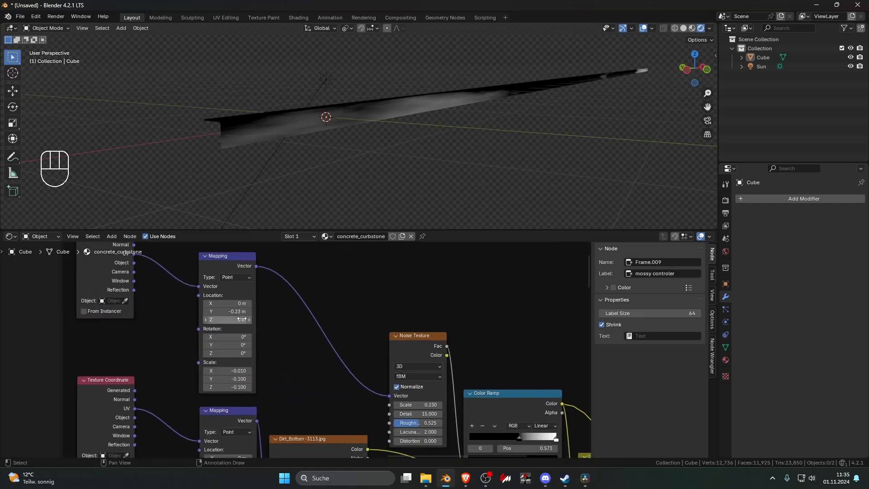
mouse_move(228, 311)
left_mouse_down("shift")
mouse_move(186, 311)
mouse_move(238, 312)
left_mouse_up("shift")
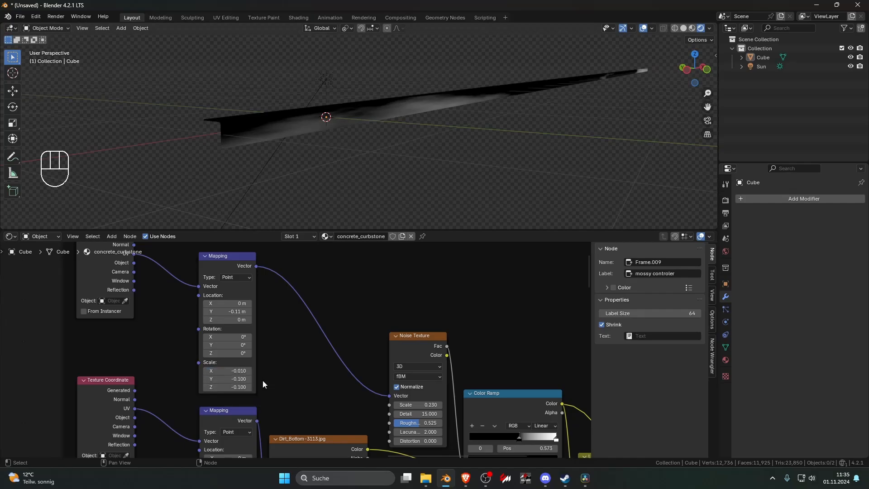
left_click_drag(239, 379, 175, 379, "shift")
mouse_move(416, 405)
left_mouse_down()
mouse_move(432, 405)
mouse_move(410, 404)
left_mouse_up()
mouse_move(227, 370)
left_mouse_down("shift")
mouse_move(244, 370)
mouse_move(226, 370)
mouse_move(237, 378)
left_mouse_up("shift")
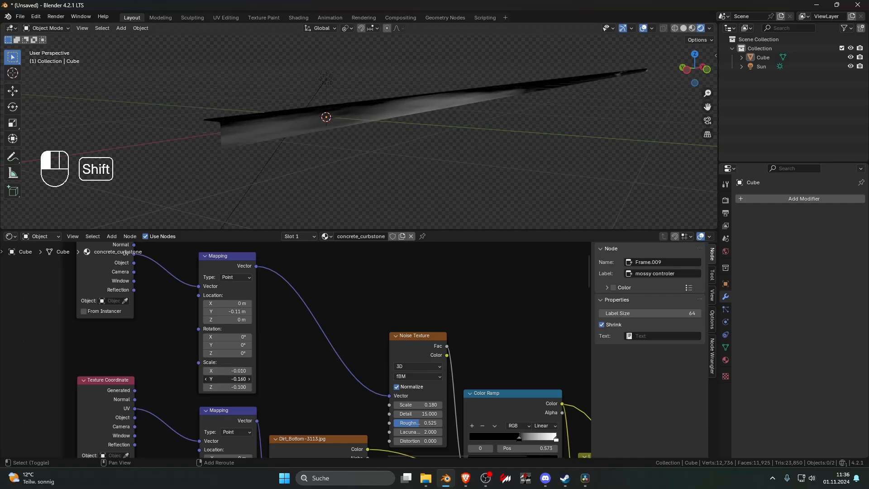
- Set the upper Mapping node's X scale to -0.001 and reduce the Noise Texture Scale to 0.110
left_click(226, 370)
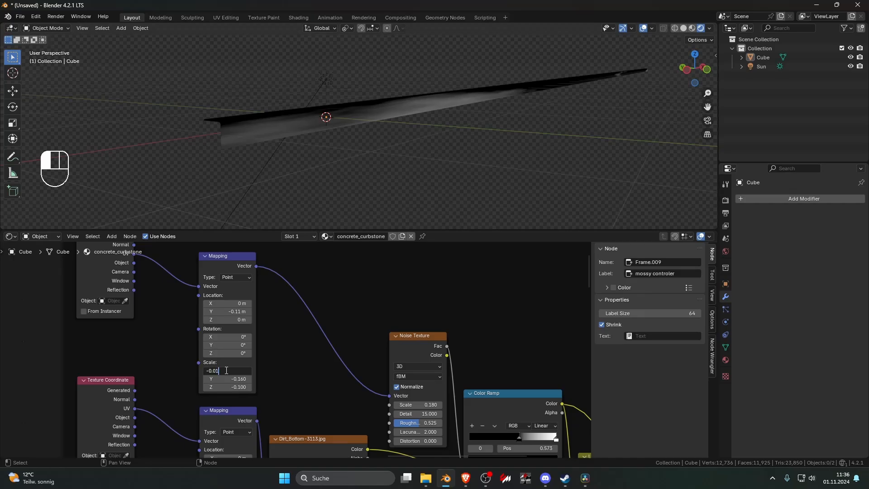
key("Return")
key("Return")
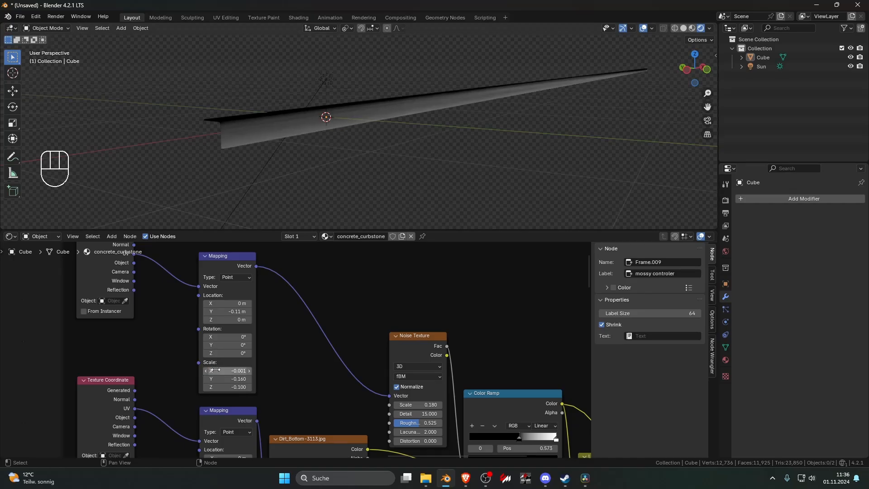
middle_click_drag(431, 394, 404, 372, "shift")
left_click_drag(404, 381, 371, 381, "shift")
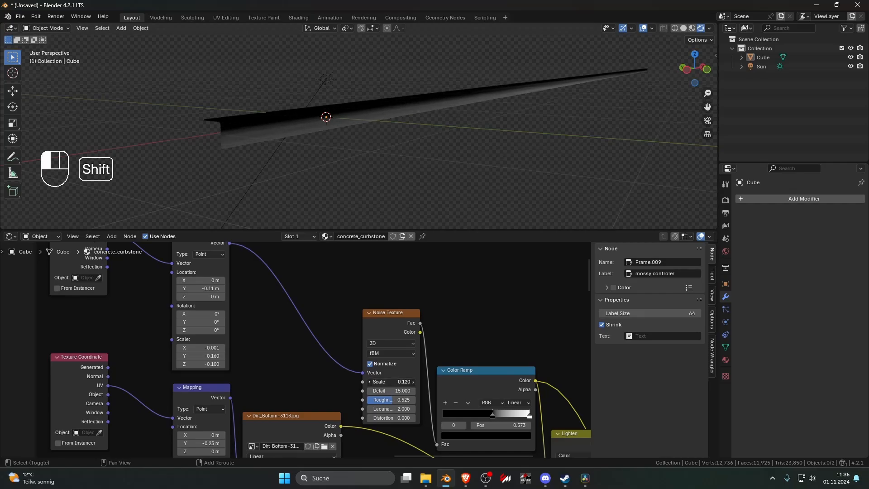
- Set the noise Color Ramp's black stop to 0.568 with the white stop close beside it, and the Noise Texture Scale to 0.090
mouse_move(492, 413)
left_mouse_down()
mouse_move(499, 416)
mouse_move(481, 411)
mouse_move(516, 414)
mouse_move(493, 413)
left_mouse_up()
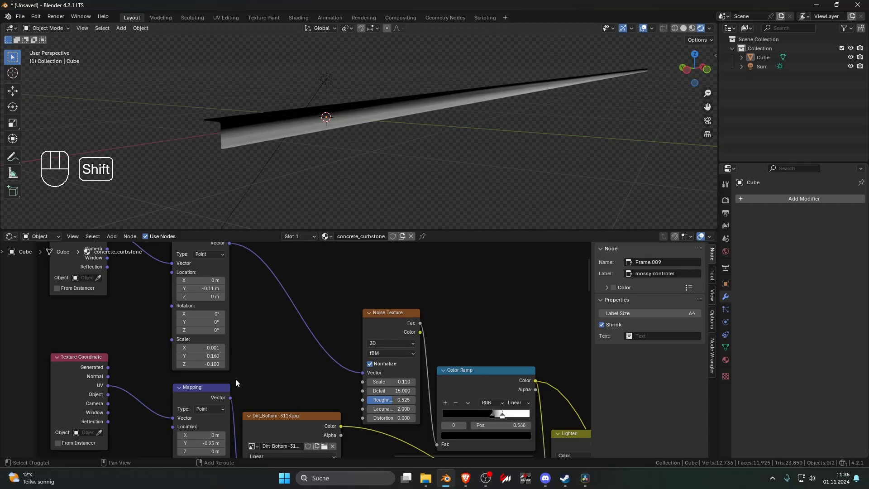
left_click(369, 381)
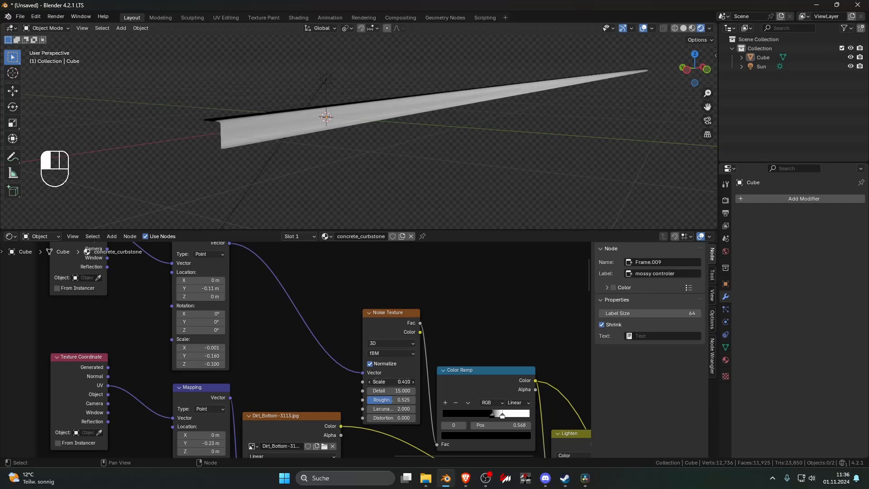
left_click_drag(401, 381, 396, 382, "shift")
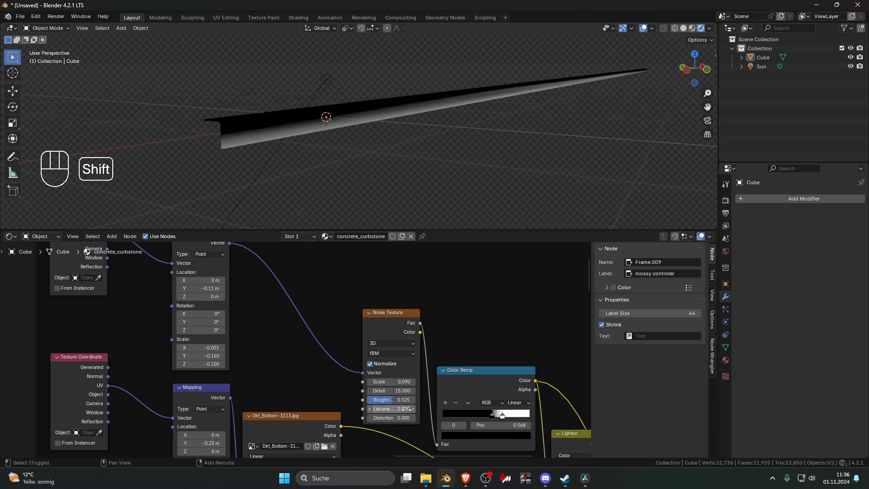
left_click_drag(392, 417, 396, 408, "shift")
- Preview the Lighten mix node and the Color Ramp it feeds on the curbstone
scroll(371, 326, "down", 3)
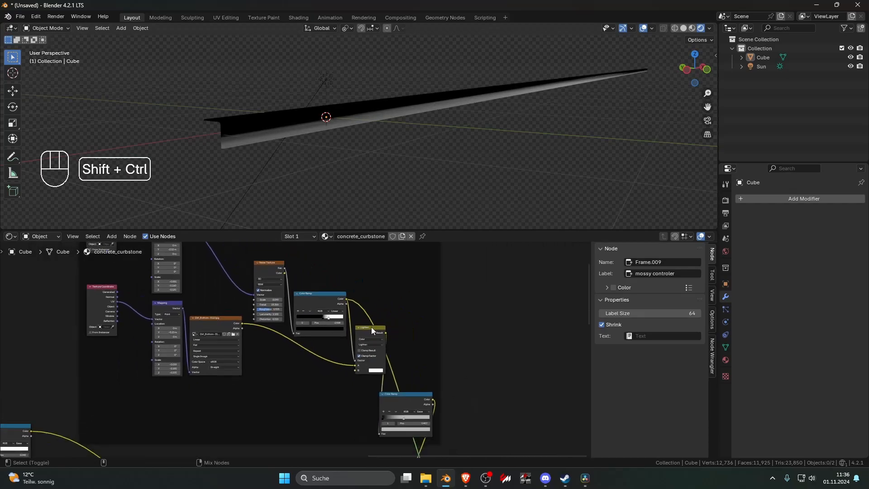
left_click(371, 327, "ctrl+shift")
middle_click_drag(398, 314, 391, 321)
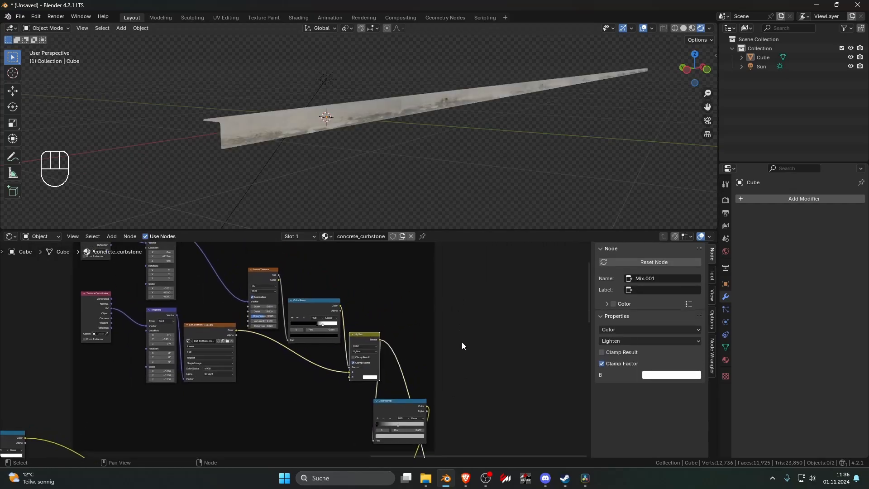
middle_click_drag(462, 345, 427, 290)
left_click(368, 351, "ctrl+shift")
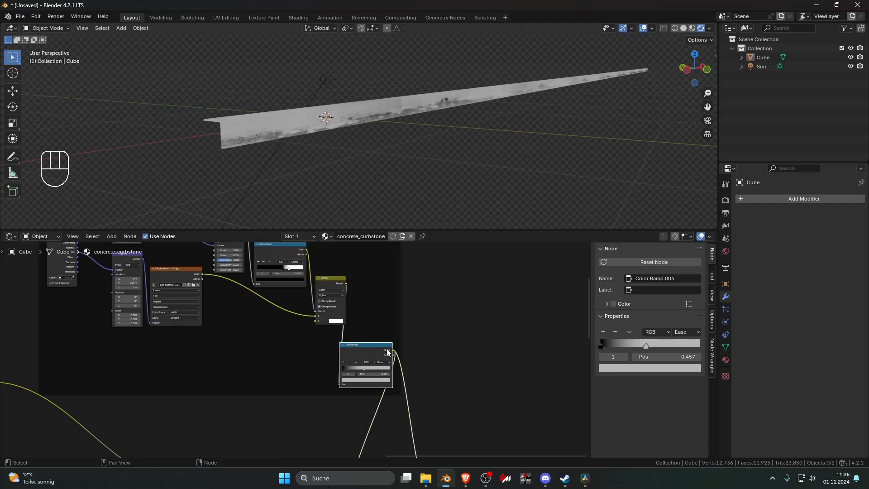
- Connect the final Mix Shader back to the Material Output and inspect the blended curbstone up close
middle_click_drag(412, 204, 408, 185)
middle_click_drag(373, 295, 423, 351)
scroll(475, 356, "down", 5)
middle_click_drag(479, 357, 392, 255)
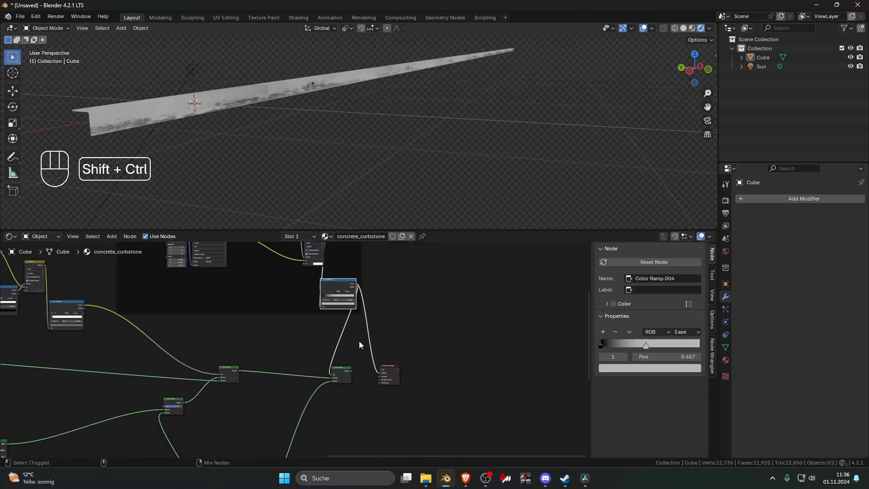
left_click(343, 367, "ctrl+shift")
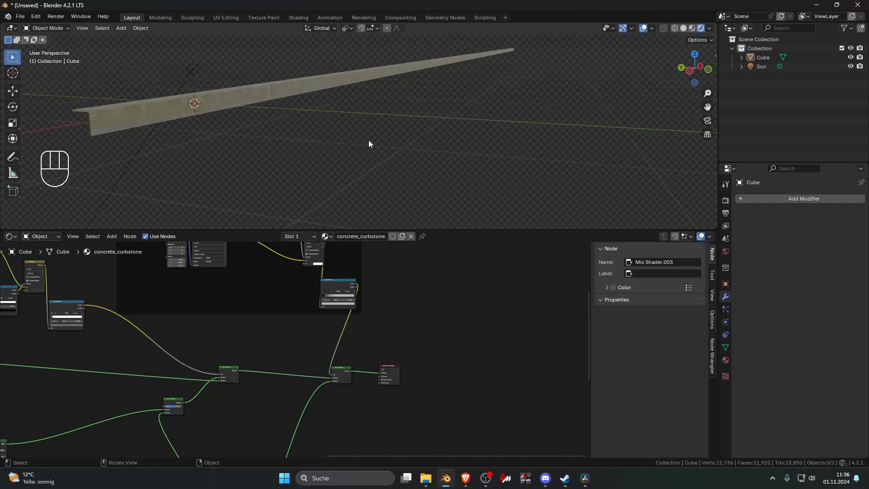
middle_click_drag(372, 123, 404, 161)
scroll(343, 127, "up", 2)
scroll(388, 131, "up", 5)
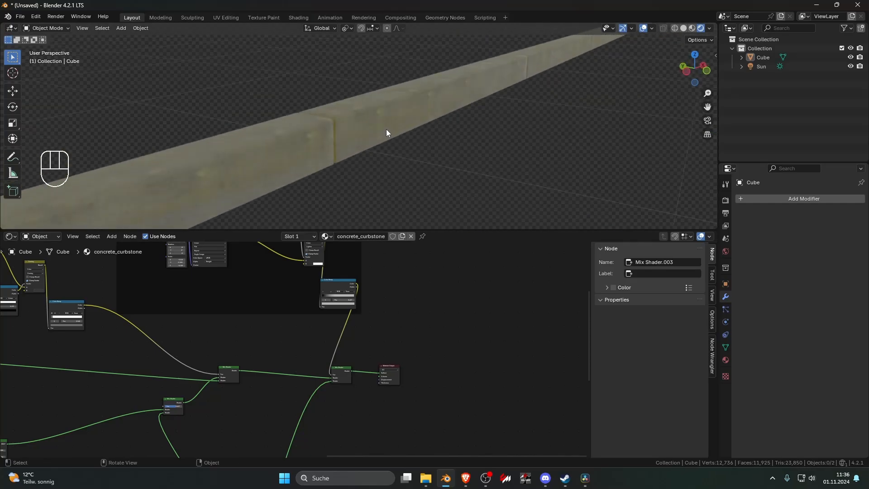
- Move the light stop of the Color Ramp after the Lighten node to 1.000 and make its color pure white
scroll(370, 347, "up", 6)
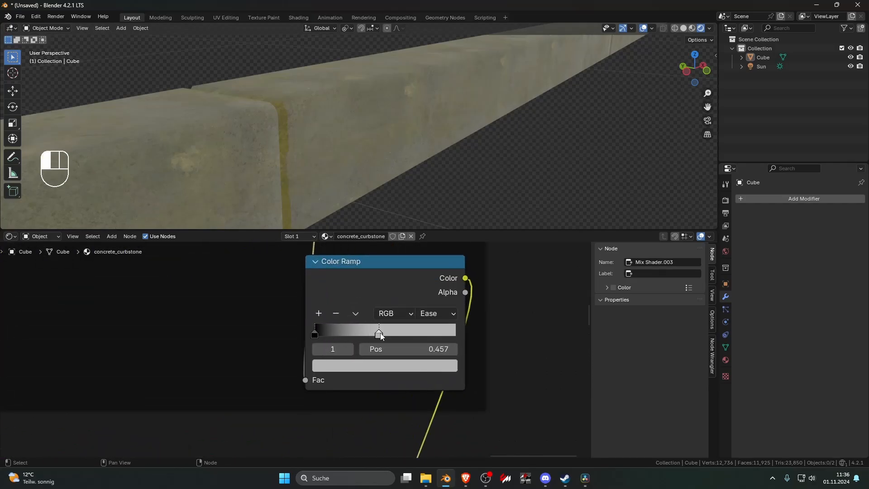
left_click(390, 366)
mouse_move(443, 217)
left_mouse_down()
mouse_move(444, 159)
mouse_move(444, 230)
mouse_move(444, 204)
left_mouse_up()
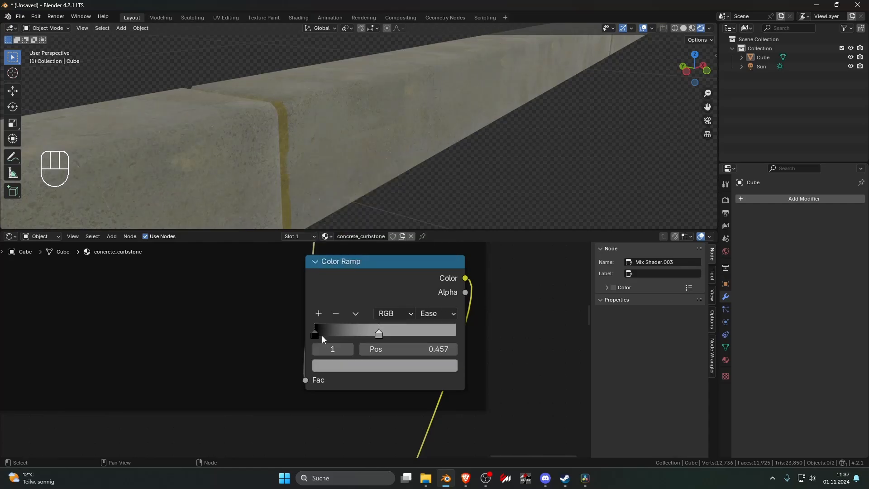
left_click(315, 335)
left_click_drag(377, 333, 467, 334)
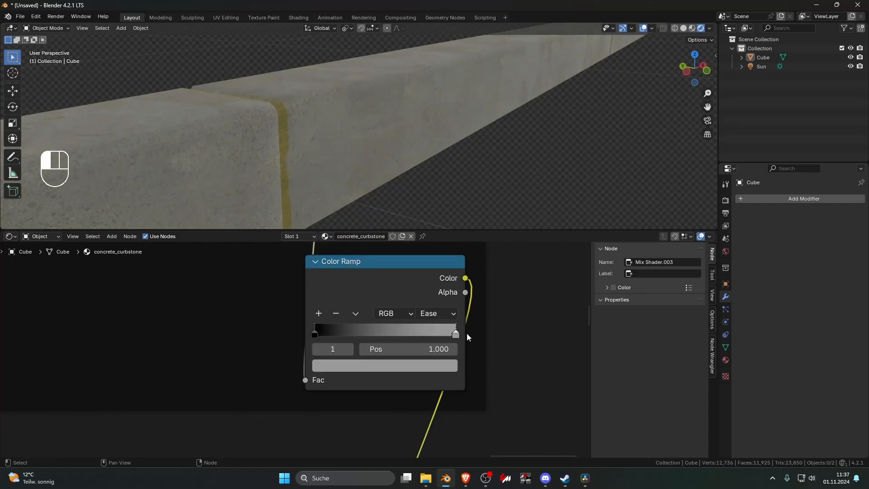
left_click(442, 366)
left_click_drag(444, 266, 444, 160)
- Preview the Color Ramp after the Lighten node on the curbstone and pull its white stop back toward the middle
scroll(478, 164, "down", 5)
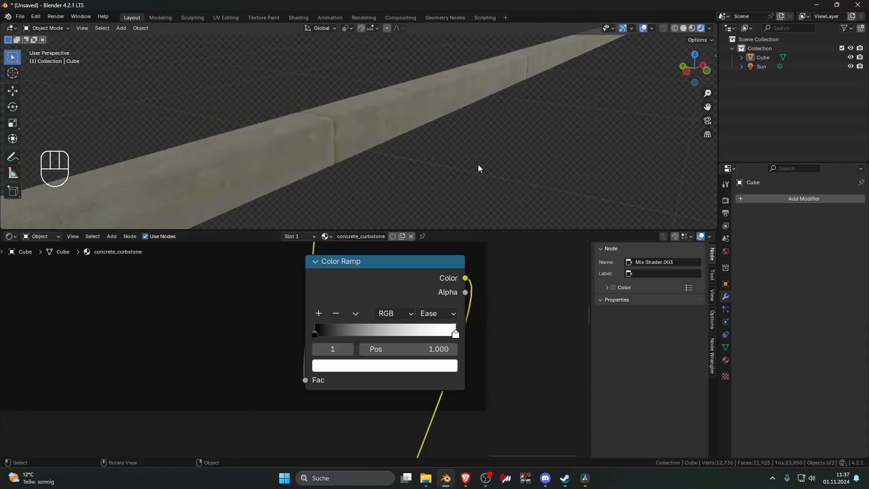
middle_click_drag(478, 165, 437, 167)
scroll(398, 307, "down", 4)
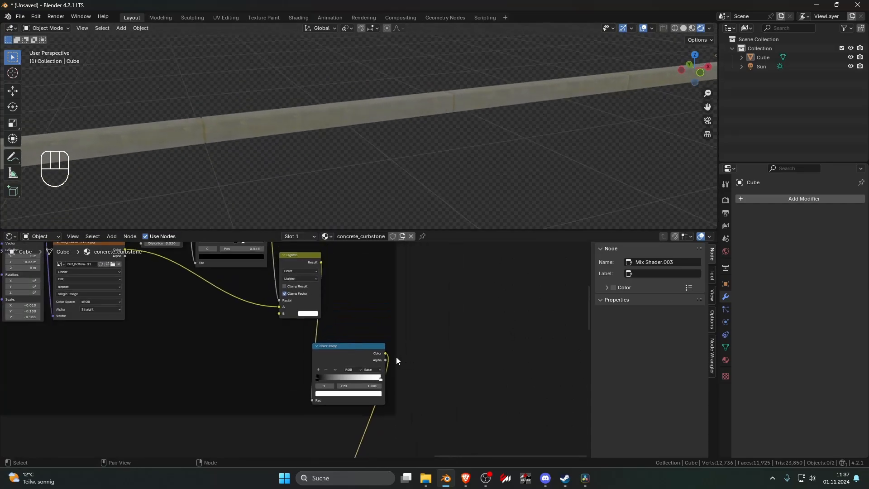
left_click(365, 355, "ctrl+shift")
middle_click_drag(366, 354, 376, 339)
scroll(371, 346, "up", 6)
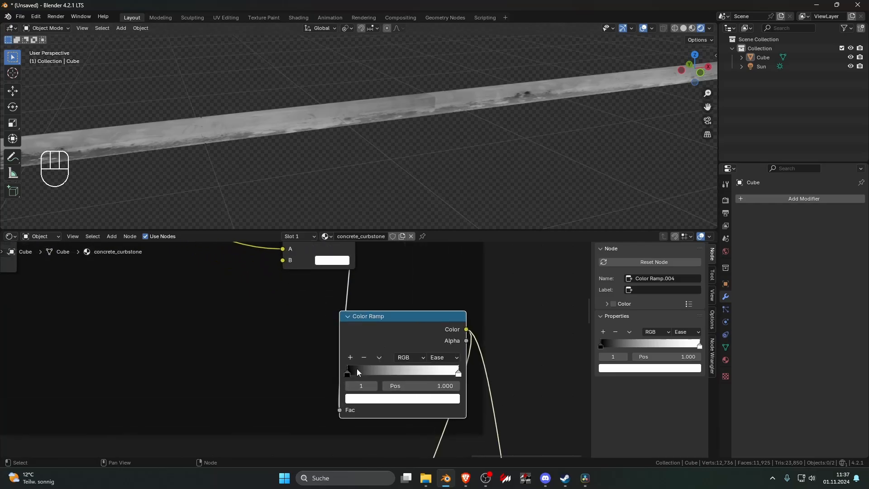
mouse_move(348, 373)
left_mouse_down()
mouse_move(369, 375)
mouse_move(335, 374)
left_mouse_up()
left_click_drag(454, 377, 393, 376)
- Route the final Mix Shader to the Material Output again and set the mossy controler Color Ramp's white stop to 0.614
scroll(393, 375, "down", 12)
middle_click_drag(370, 392, 373, 331)
left_click(351, 388, "ctrl+shift")
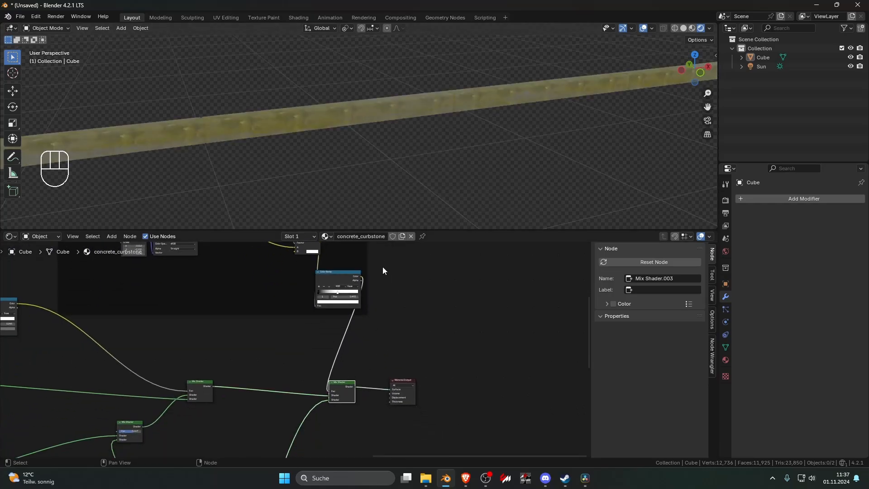
scroll(382, 270, "up", 3)
left_click_drag(328, 321, 309, 322)
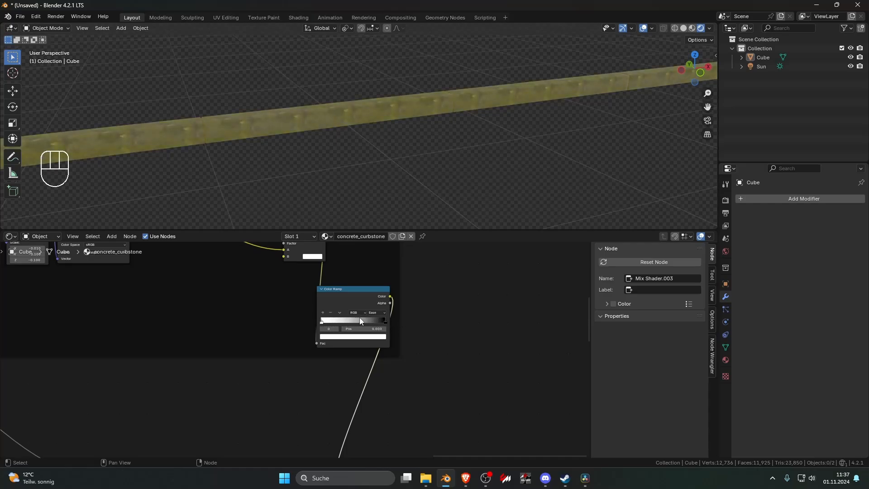
left_click_drag(383, 322, 349, 322)
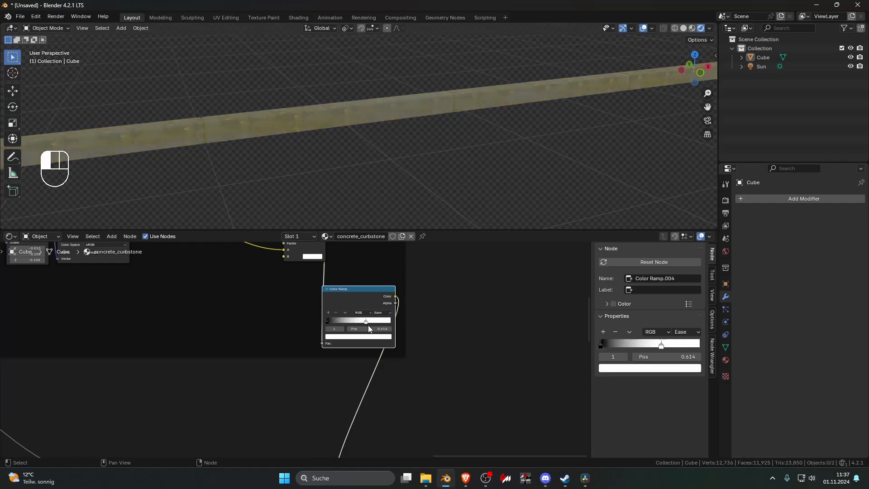
- Move the incoming shader link to the final Mix Shader's second Shader input and connect Principled BSDF.003 to its first
scroll(369, 330, "down", 4)
middle_click_drag(368, 421, 363, 311)
left_click_drag(323, 338, 324, 343, "ctrl")
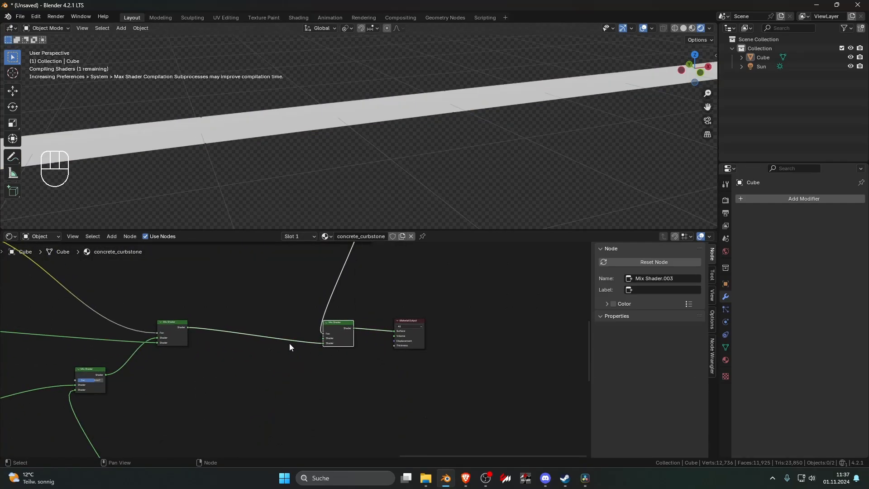
scroll(285, 349, "down", 8)
middle_click_drag(260, 368, 269, 341)
scroll(267, 343, "up", 2)
middle_click_drag(250, 385, 256, 342)
left_click_drag(240, 436, 279, 368)
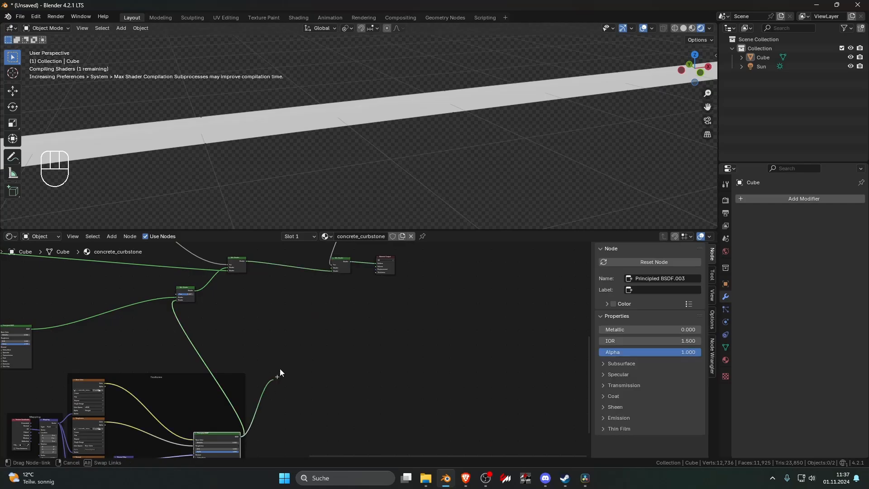
left_click_drag(332, 268, 333, 267)
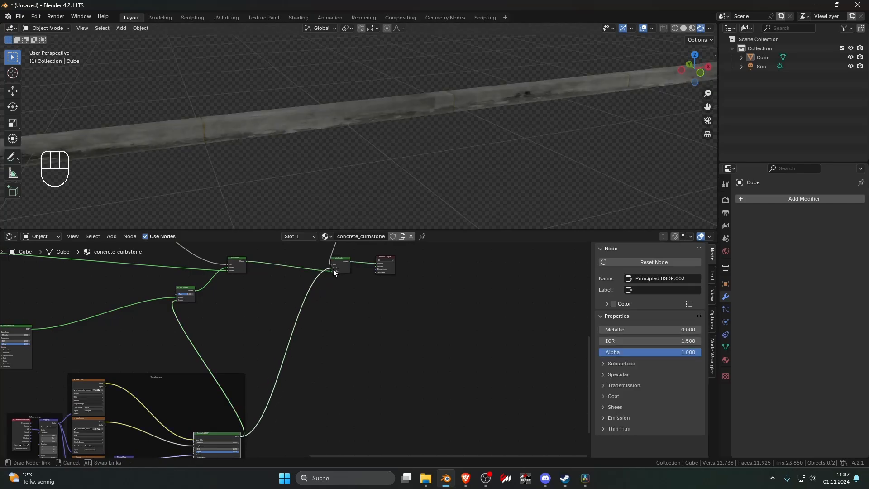
left_click(339, 296)
- Connect Mix Shader.002 to the final Mix Shader's first Shader input in place of Principled BSDF.003 and inspect the curbstone
scroll(351, 291, "down", 7)
middle_click_drag(392, 274, 355, 333, "shift")
scroll(341, 344, "up", 2)
scroll(294, 351, "up", 4)
mouse_move(228, 356)
middle_mouse_down("shift")
mouse_move(236, 322)
mouse_move(236, 356)
middle_mouse_up("shift")
scroll(237, 357, "up", 5)
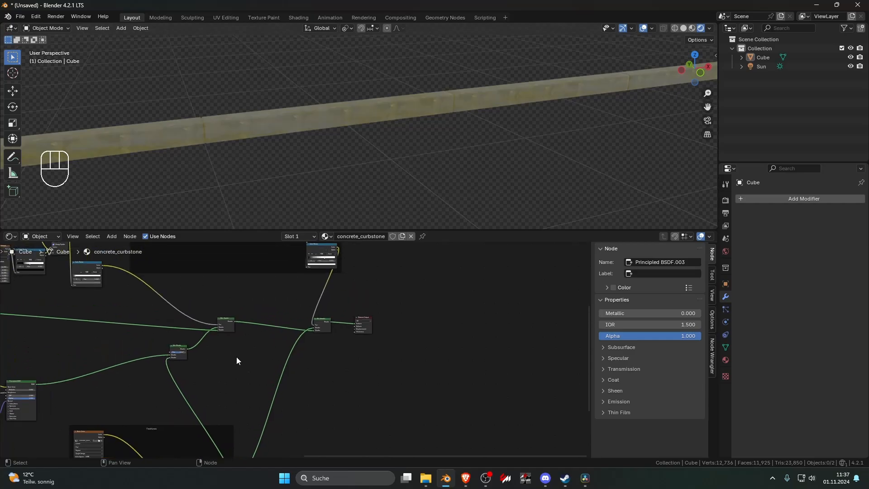
left_click_drag(154, 349, 322, 321)
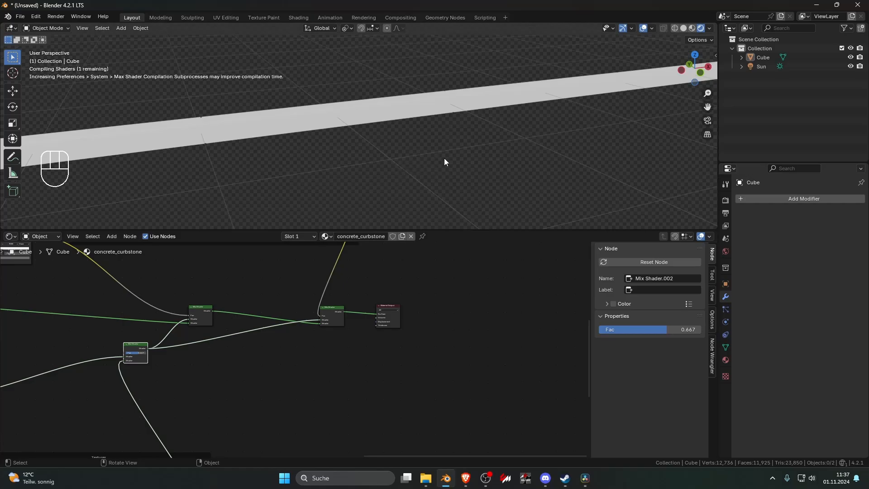
middle_click_drag(488, 137, 373, 181, "shift")
middle_click_drag(373, 181, 397, 171)
scroll(397, 158, "up", 2)
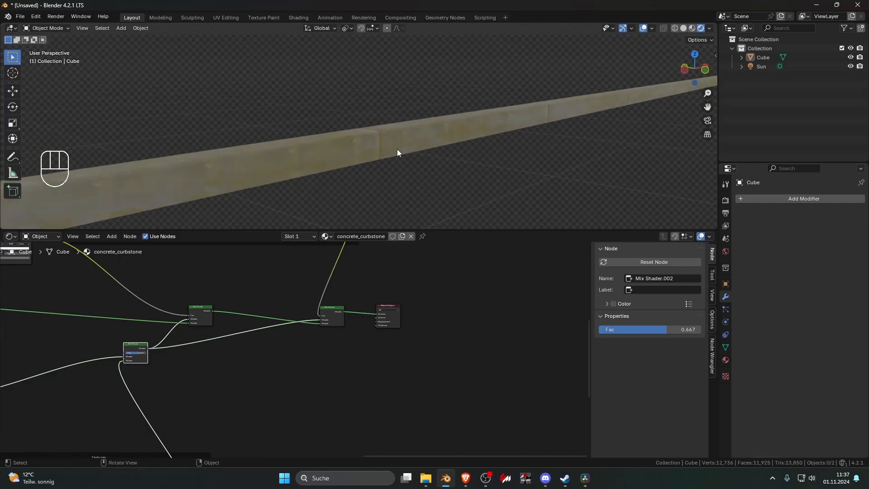
left_click(397, 153)
scroll(371, 317, "up", 6)
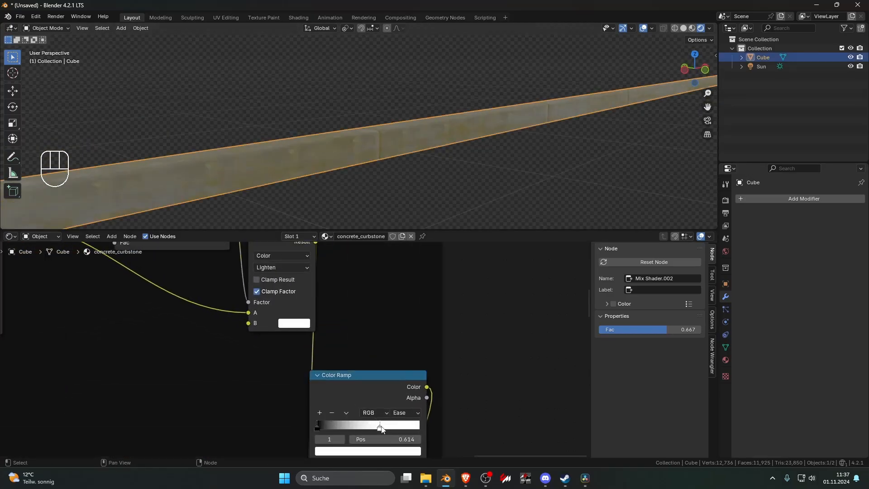
- Try a darker end colour on the dirt texture's output Color Ramp with its stop at 0.767, and restore the colour to white
left_click(317, 426)
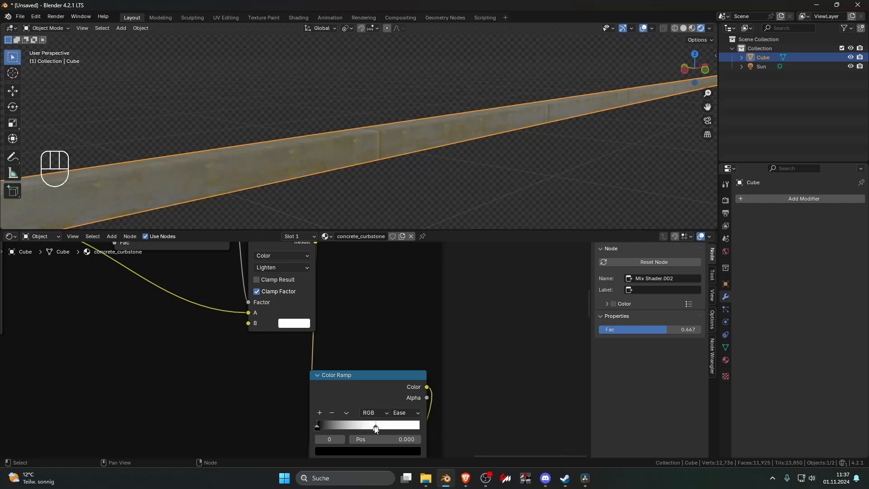
scroll(368, 429, "down", 3, "shift")
left_click(370, 387)
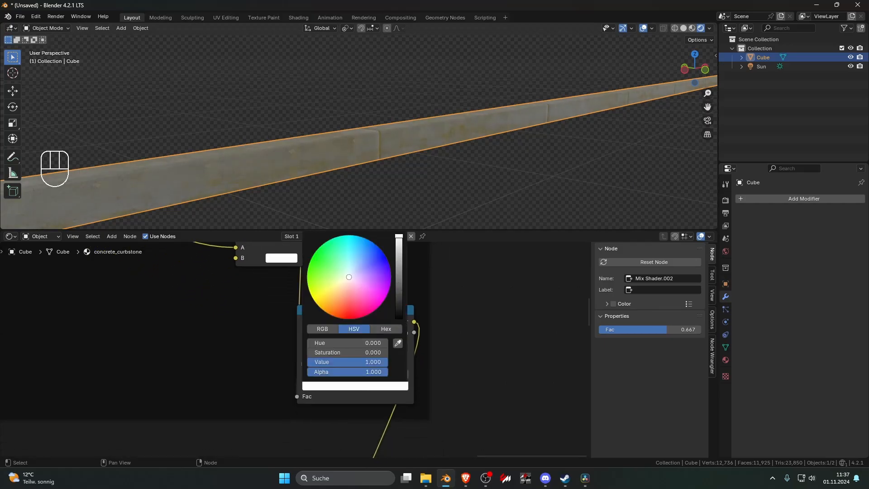
left_click_drag(398, 237, 398, 251)
left_click_drag(363, 360, 388, 363)
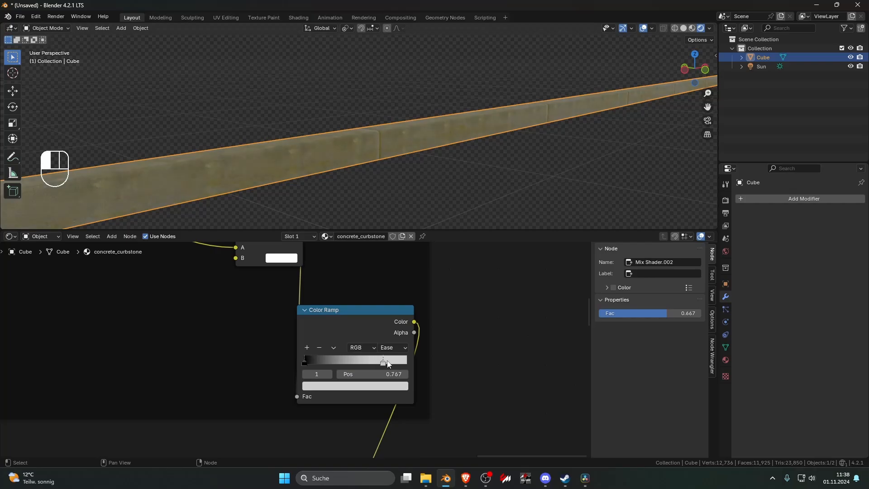
left_click(366, 385)
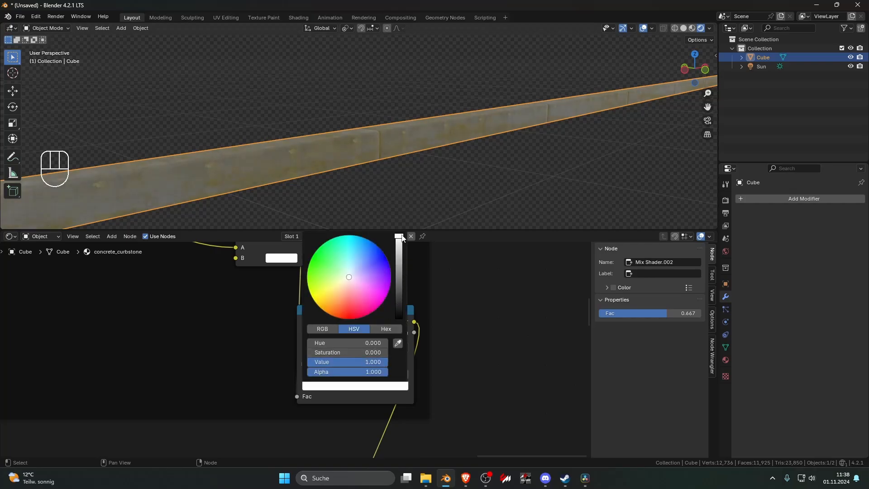
- Lighten the same Color Ramp's black stop to a grey of about 0.24 value and move its white stop to 0.489
left_click(330, 373)
left_click(355, 385)
left_click_drag(398, 312, 399, 274)
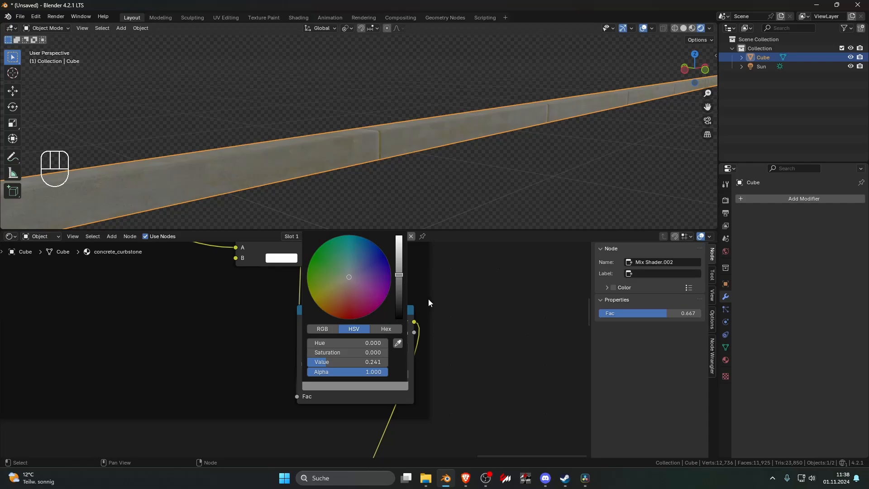
left_click(369, 362)
mouse_move(371, 365)
left_mouse_down()
mouse_move(345, 364)
mouse_move(354, 364)
left_mouse_up()
- Deselect the curbstone and hide the viewport overlays to inspect its surface from several angles
middle_click_drag(421, 218, 455, 172)
left_click(462, 177)
scroll(455, 172, "down", 3)
scroll(433, 311, "down", 5)
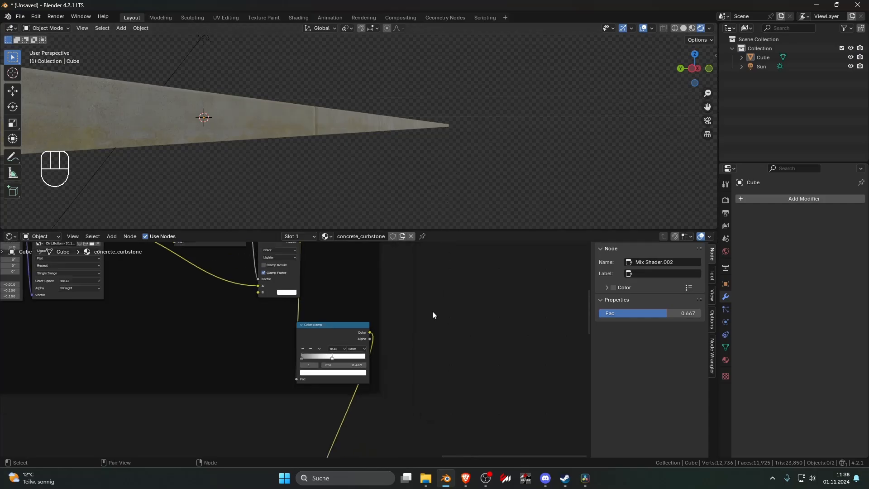
middle_click_drag(416, 353, 362, 394)
middle_click_drag(379, 175, 574, 114)
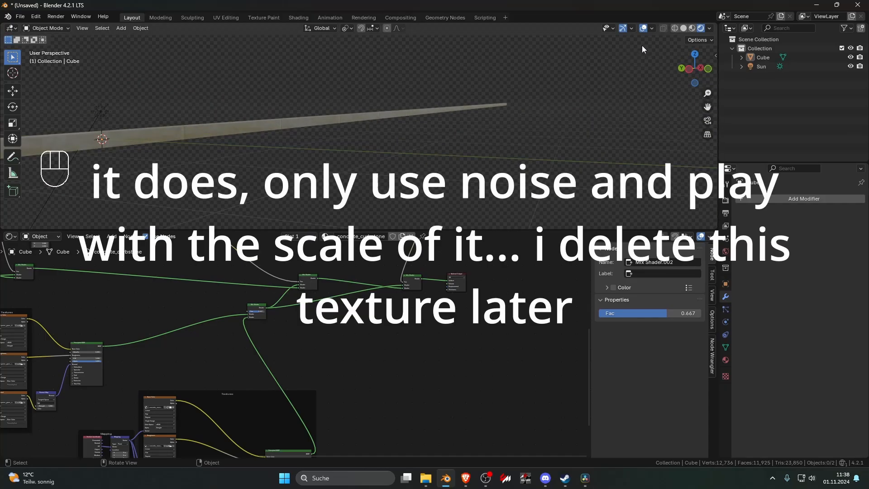
left_click(645, 28)
middle_click_drag(448, 138, 248, 137)
scroll(487, 123, "up", 2)
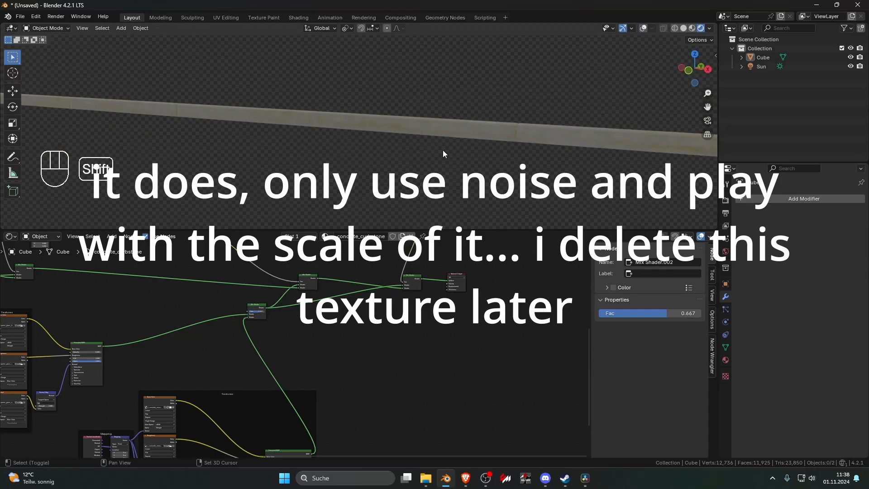
middle_click_drag(442, 150, 322, 148, "shift")
- Reselect the curbstone and preview the Lighten mix node's output on it
left_click(427, 135)
scroll(380, 286, "down", 3)
middle_click_drag(370, 281, 367, 295)
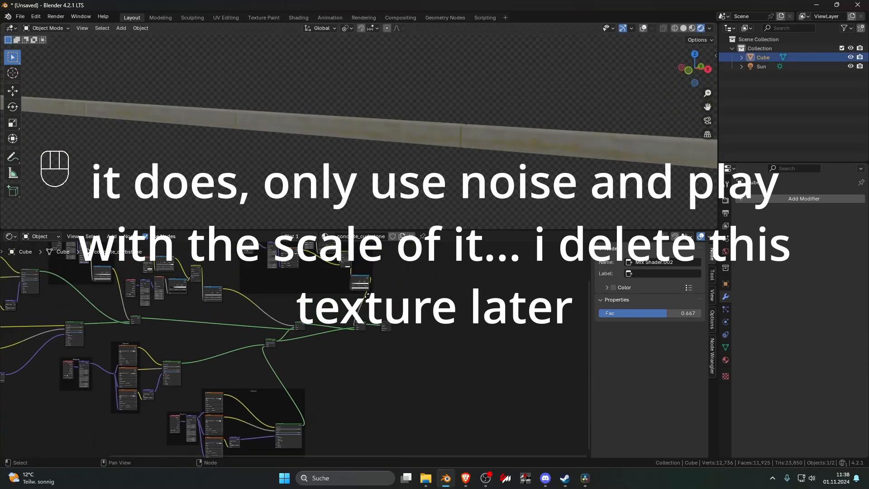
scroll(366, 296, "up", 2)
scroll(308, 401, "up", 4)
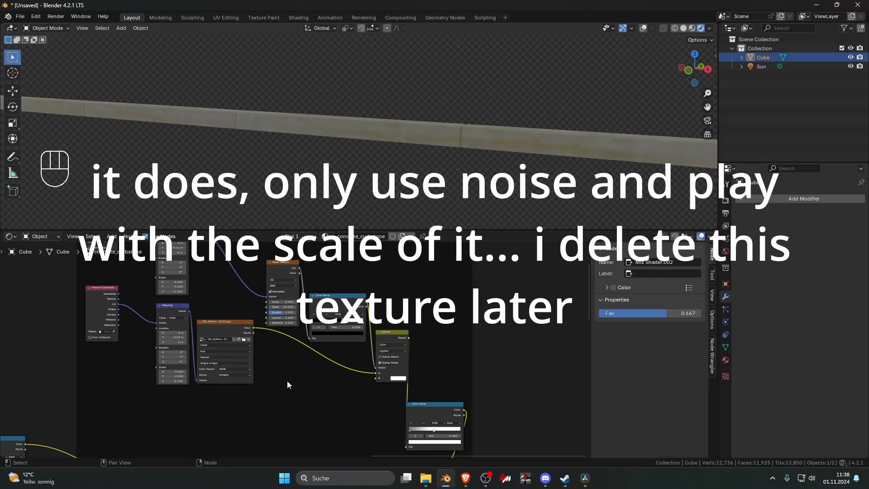
scroll(288, 362, "up", 1)
middle_click_drag(288, 363, 231, 361)
left_click(343, 335, "ctrl+shift")
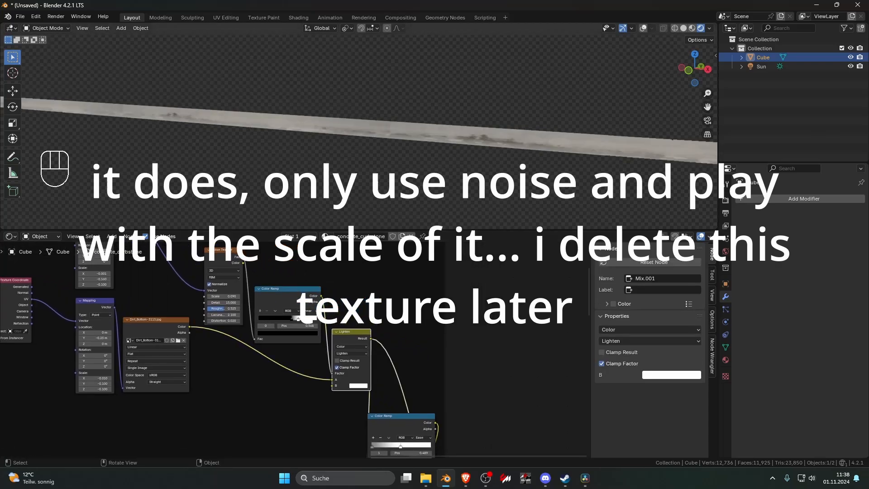
scroll(353, 327, "up", 2)
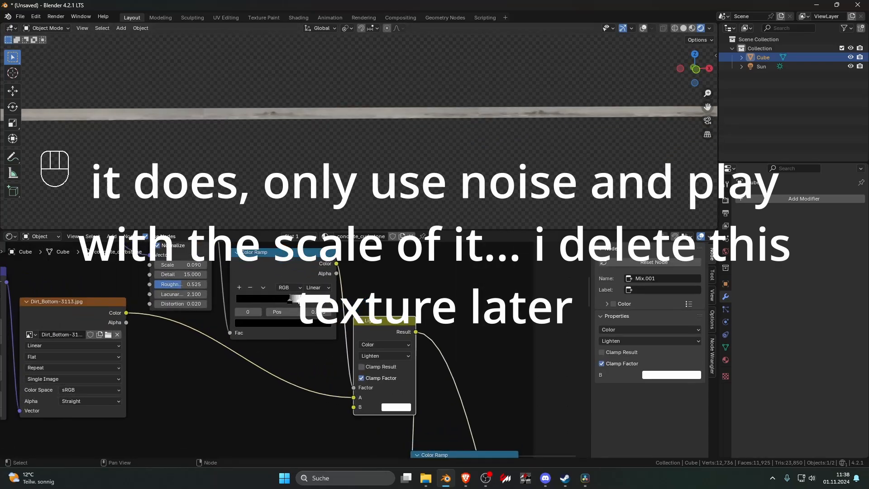
- Set the noise Color Ramp's black stop to 0.573 and the noise Mapping node's scale to 0.100 on all axes
mouse_move(299, 300)
left_mouse_down()
mouse_move(272, 299)
mouse_move(286, 298)
left_mouse_up()
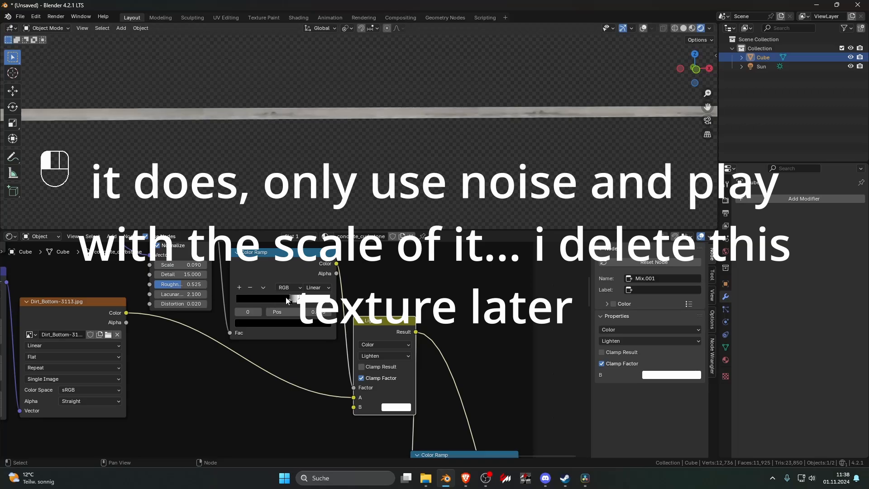
scroll(286, 299, "up", 2)
scroll(233, 296, "down", 3)
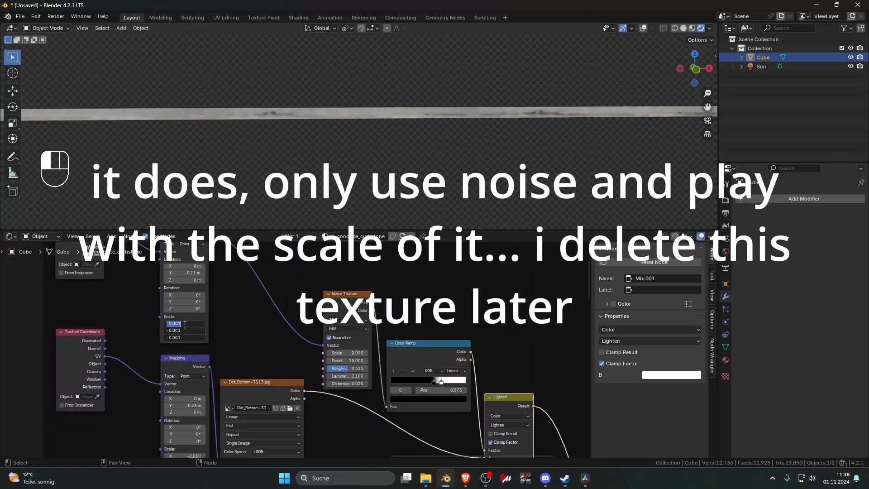
key("Return")
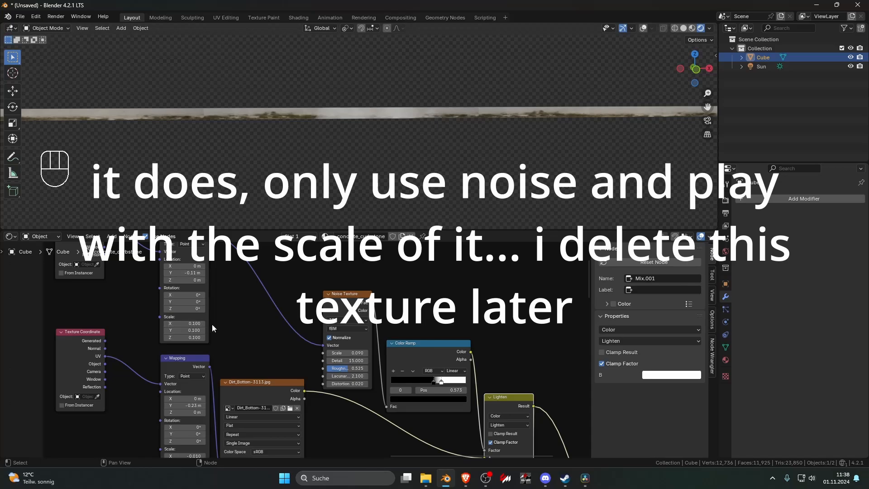
- Set the Noise Texture's scale to 1.950 and its type to Multifractal
middle_click_drag(227, 308, 240, 344)
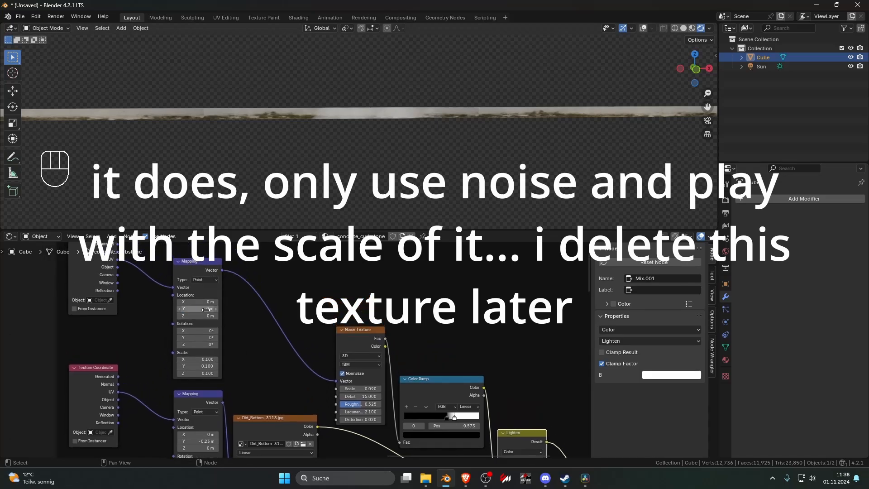
left_click_drag(358, 388, 382, 388)
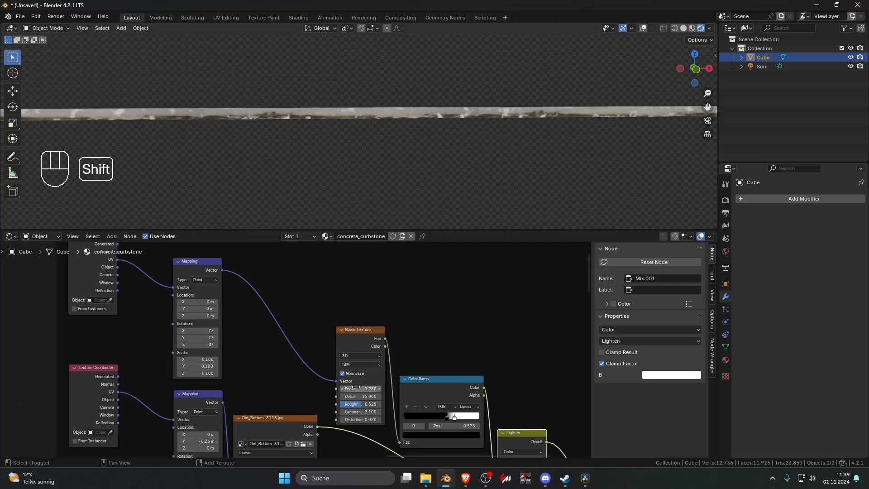
left_click(352, 365)
left_click(354, 381)
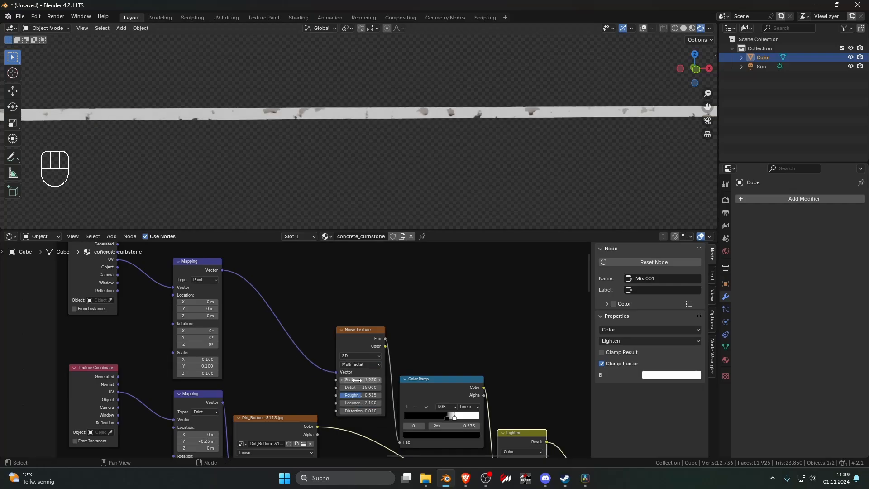
- Raise the Noise Texture's scale through 3.530 to 7.860 while previewing its output on the curbstone
middle_click_drag(382, 210, 392, 227)
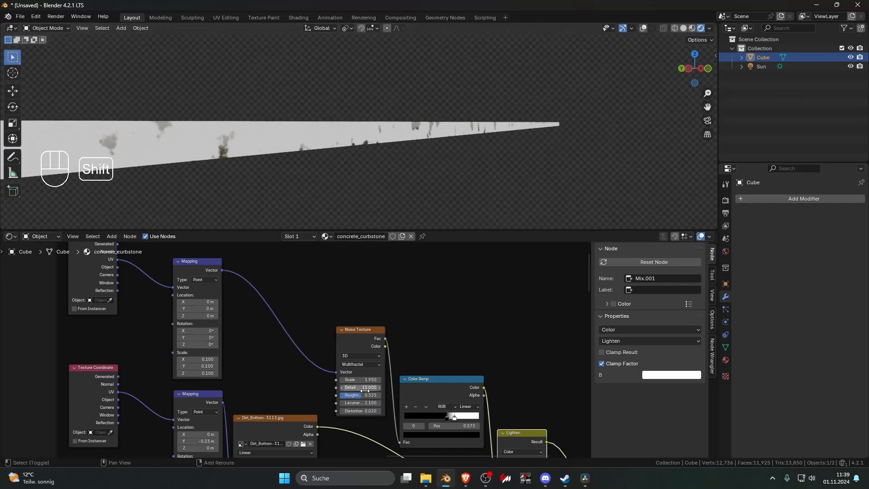
left_click_drag(362, 380, 497, 379, "shift")
left_click(349, 340, "ctrl+shift")
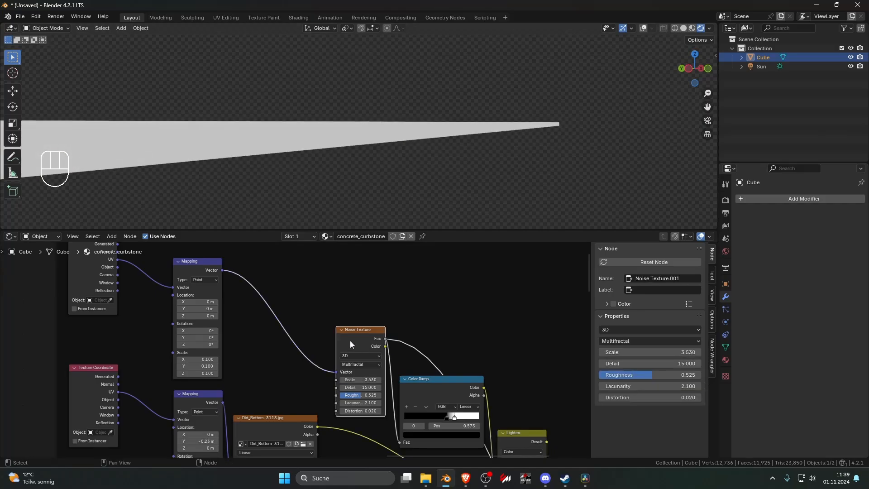
left_click_drag(358, 379, 471, 379, "shift")
- Preview the noise Color Ramp and widen its transition, lowering the black stop and moving the white stop to 1.000
left_click(444, 398, "ctrl+shift")
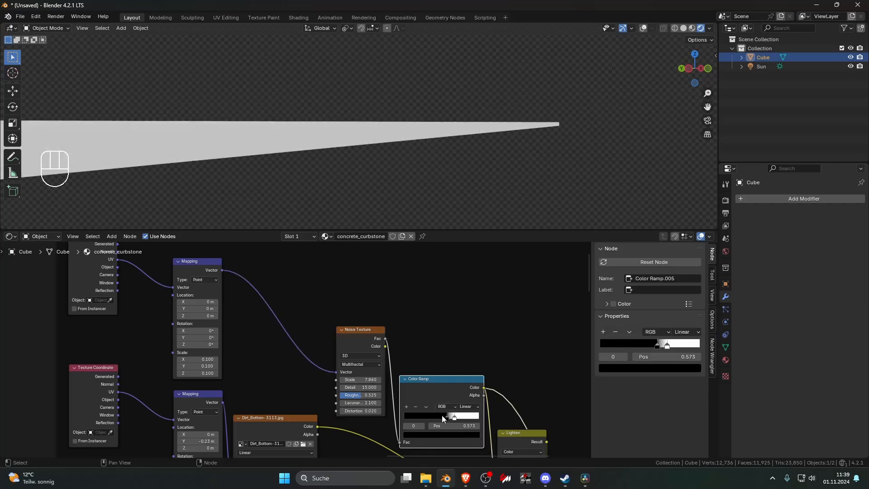
left_click_drag(444, 415, 364, 411)
left_click_drag(455, 417, 497, 419)
left_click_drag(404, 416, 489, 417)
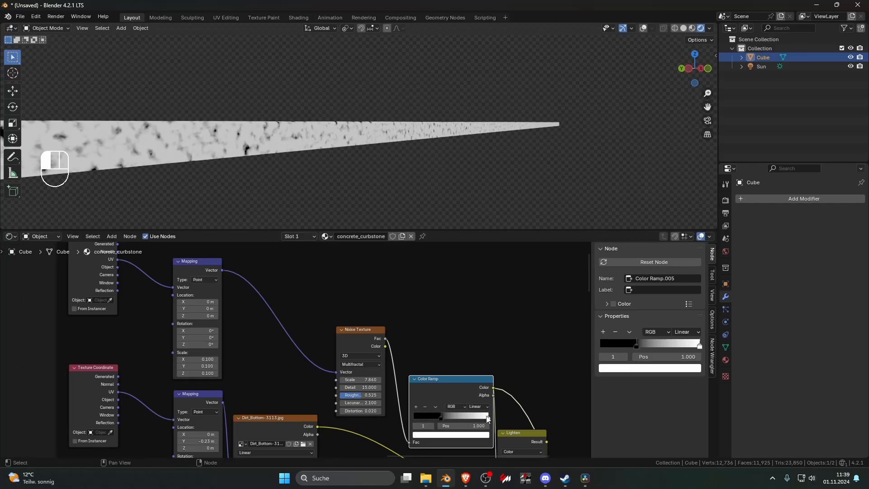
- Preview the Lighten mix node again and examine the moss spots along the curbstone up close
scroll(502, 407, "down", 8)
middle_click_drag(539, 396, 430, 335)
scroll(430, 336, "up", 2)
left_click(395, 369, "ctrl+shift")
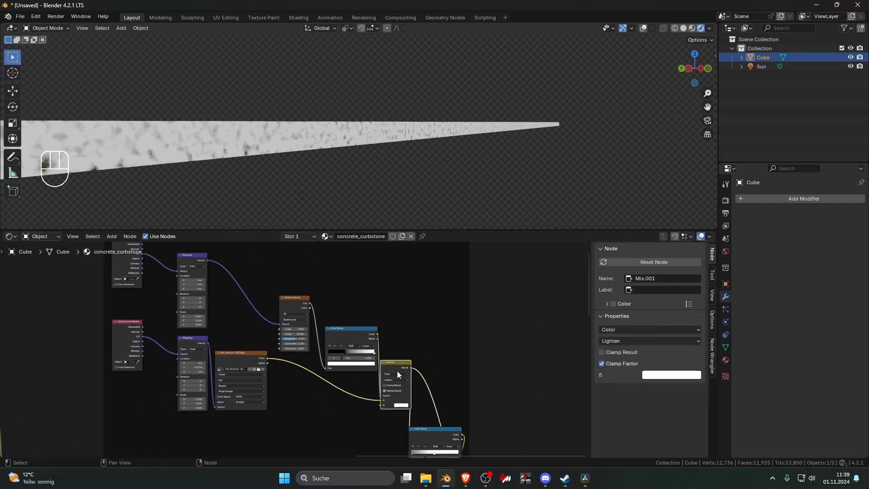
middle_click_drag(407, 377, 380, 348)
scroll(379, 353, "up", 1)
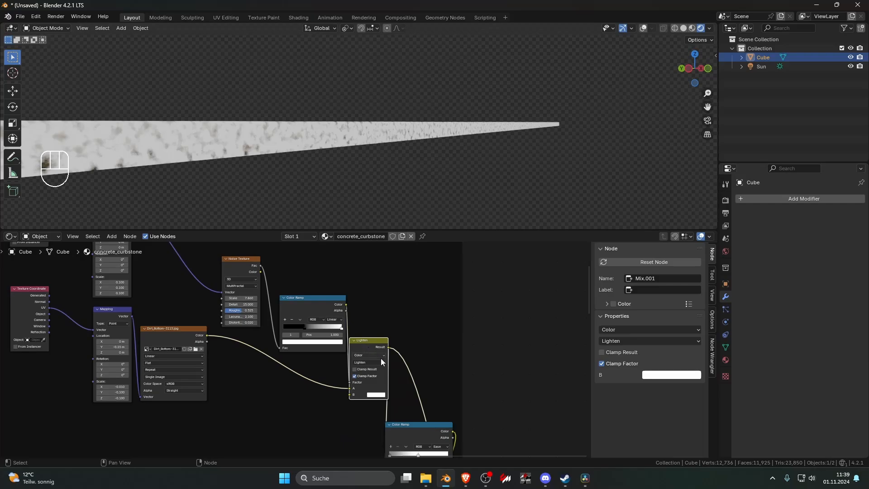
scroll(383, 361, "down", 2)
middle_click_drag(348, 171, 383, 180)
mouse_move(384, 179)
middle_mouse_down()
mouse_move(344, 140)
mouse_move(367, 157)
mouse_move(369, 173)
middle_mouse_up()
scroll(343, 148, "up", 2)
scroll(343, 140, "up", 2)
middle_click_drag(395, 392, 378, 341, "shift")
scroll(377, 340, "down", 4)
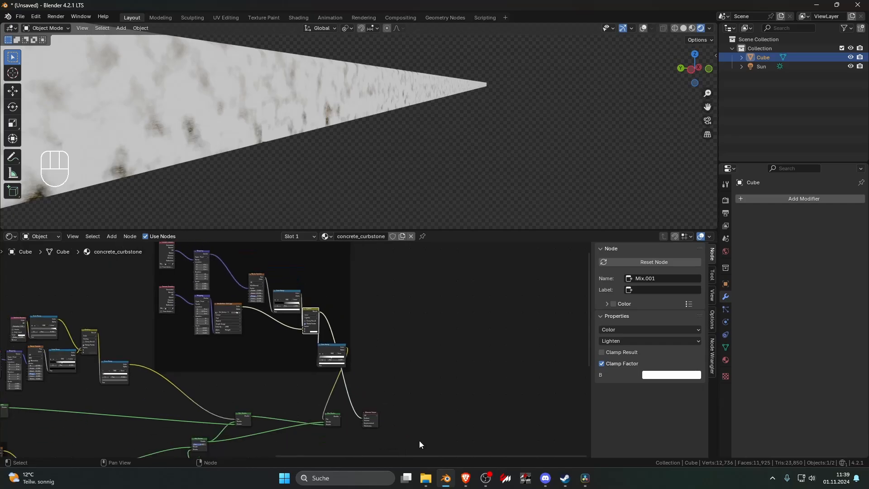
- Spread out the mossy mask nodes, the final Mix Shader and the Material Output to make room in the frame
left_click_drag(420, 442, 328, 345)
key("g")
left_click_drag(385, 362, 309, 337)
left_click_drag(414, 412, 305, 337)
left_click_drag(386, 421, 417, 411)
left_click(308, 337)
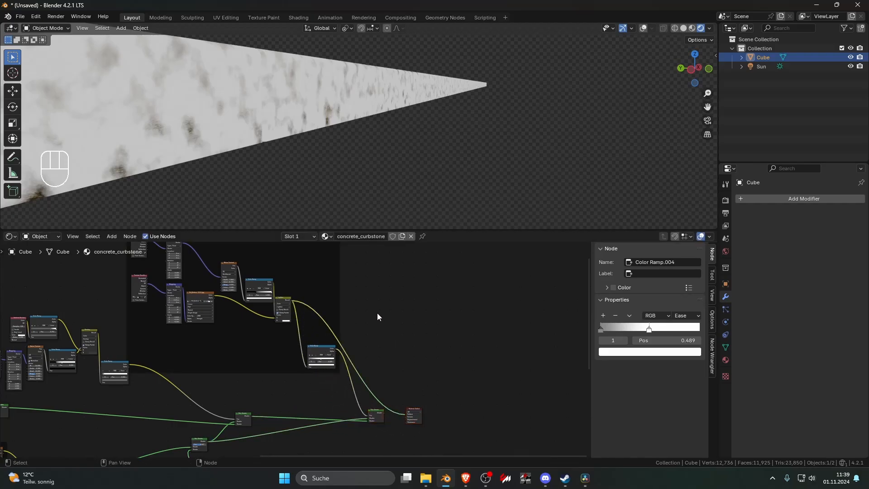
- Add a Gradient Texture node inside the mossy controler frame and preview its output on the curbstone
key("shift+a")
type("grad")
key("Return")
left_click(307, 274)
scroll(320, 304, "up", 2)
middle_click_drag(307, 274, 332, 327)
left_click(330, 301, "ctrl+shift")
key("ctrl+shift+t")
key("ctrl+shift+t")
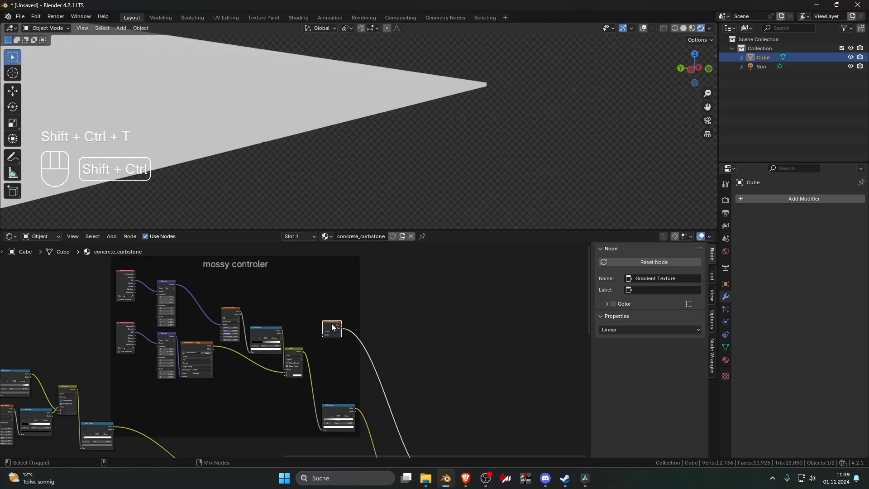
key("ctrl+t")
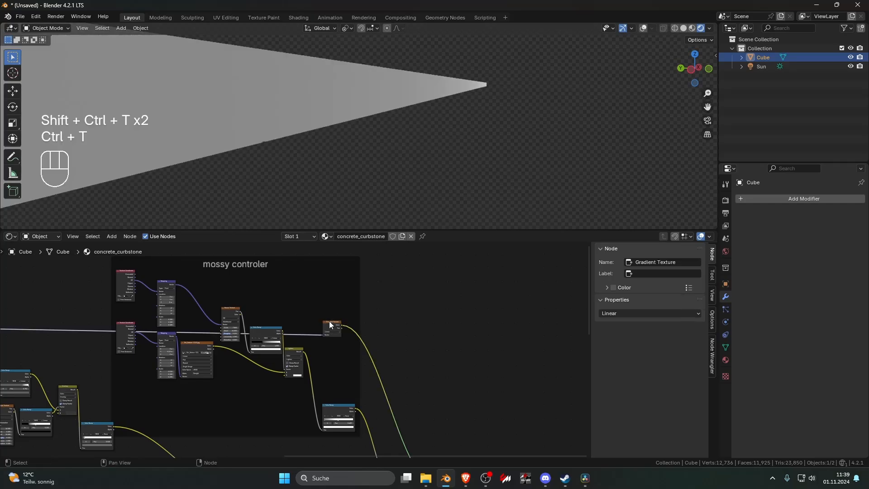
scroll(329, 317, "down", 4)
key("ctrl+z")
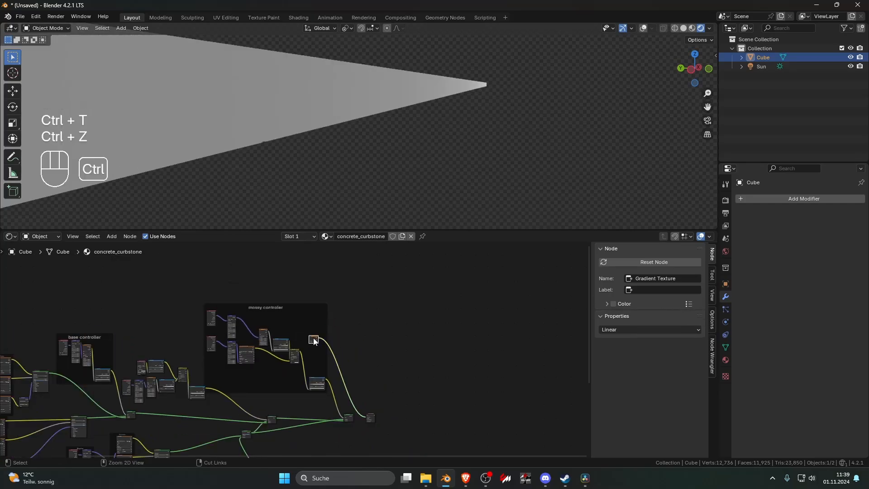
key("ctrl+z")
- Move the Gradient Texture to a free spot in the frame and place connected Texture Coordinate and Mapping nodes beside it
left_click_drag(313, 337, 360, 313)
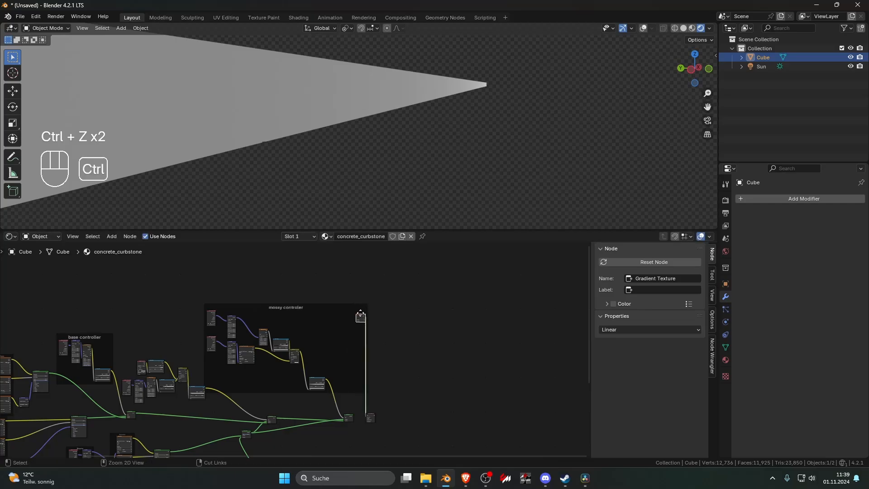
key("ctrl+t")
left_click_drag(186, 319, 339, 321)
scroll(339, 321, "up", 3)
middle_click_drag(392, 311, 278, 348, "shift")
scroll(290, 326, "up", 3)
scroll(299, 318, "up", 4)
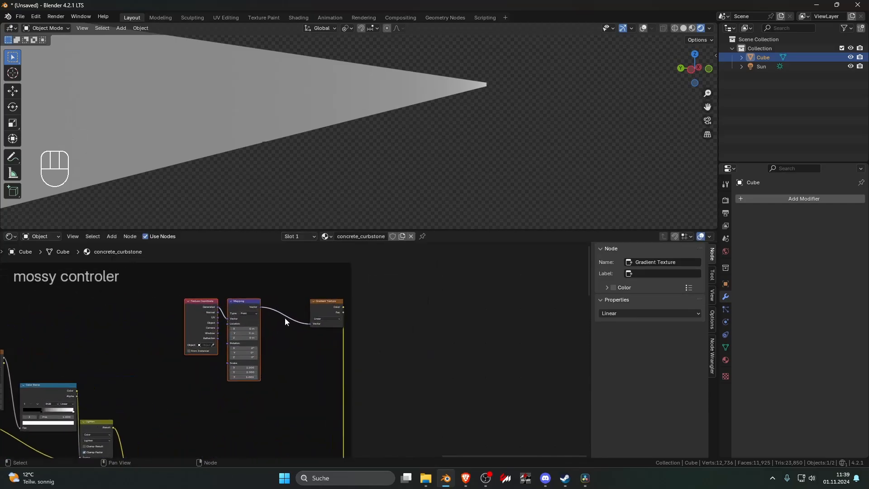
- Preview the Gradient Texture and examine how the gradient runs along the whole curbstone
middle_click_drag(284, 317, 305, 339, "shift")
scroll(303, 348, "up", 5)
left_click(365, 319, "ctrl")
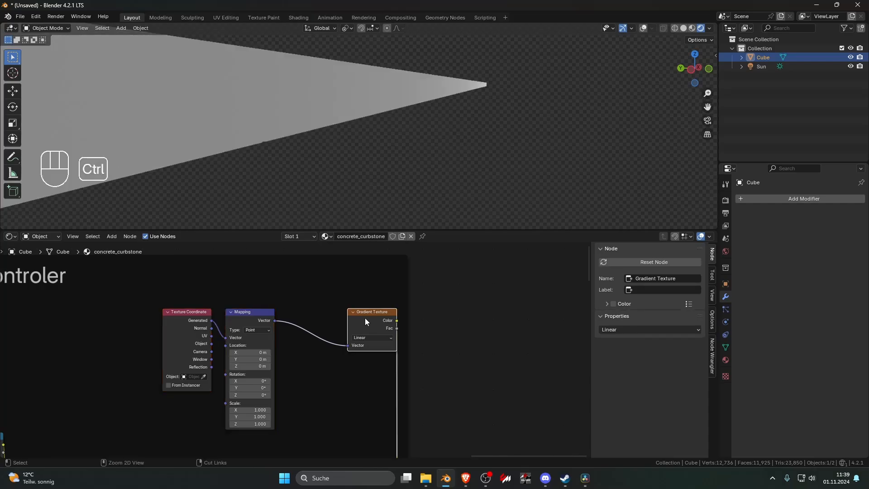
middle_click_drag(369, 175, 303, 223)
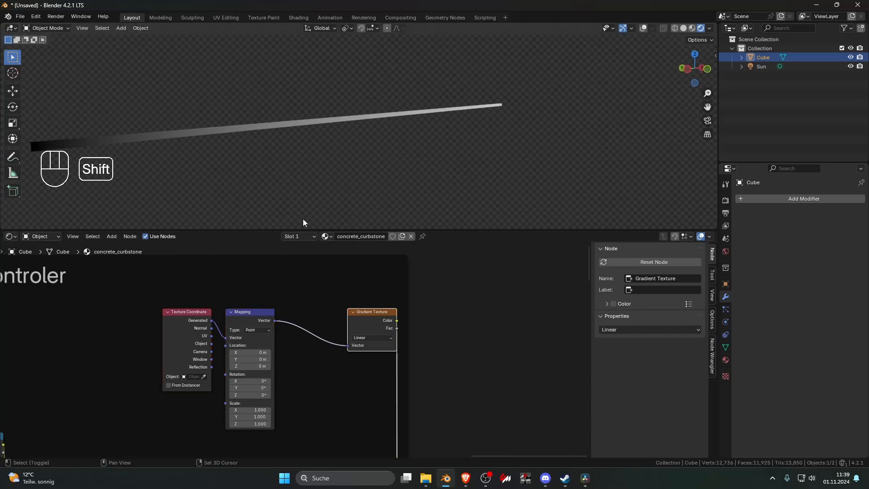
- Set the Mapping node's rotation to 90° on all three axes and inspect the gradient on the curbstone from an angle
middle_click_drag(211, 339, 252, 336, "shift")
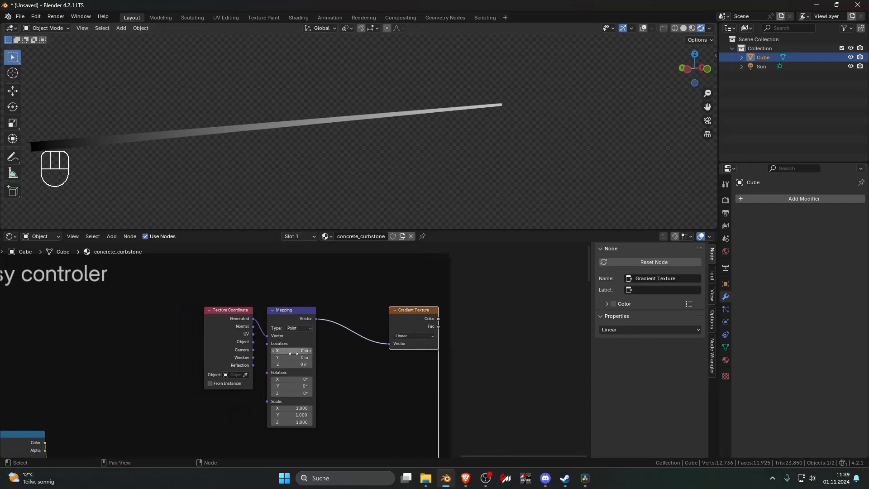
left_click(291, 393)
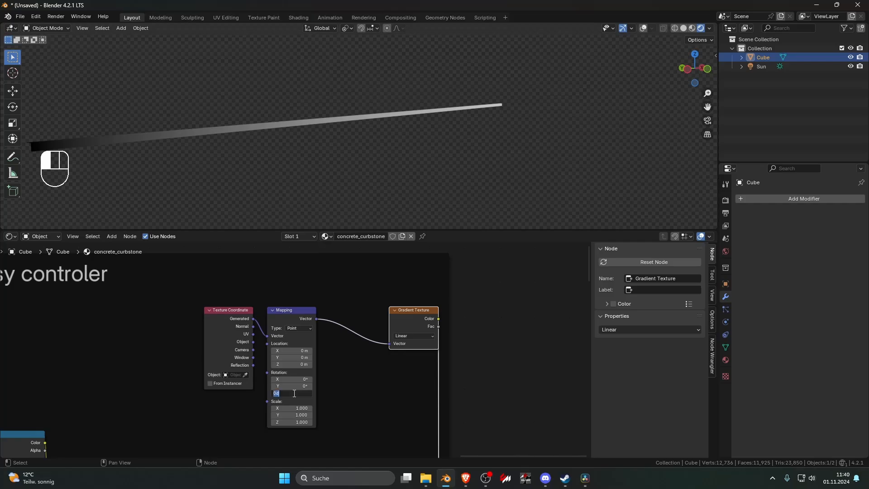
type("90")
key("Return")
left_click_drag(295, 393, 295, 383)
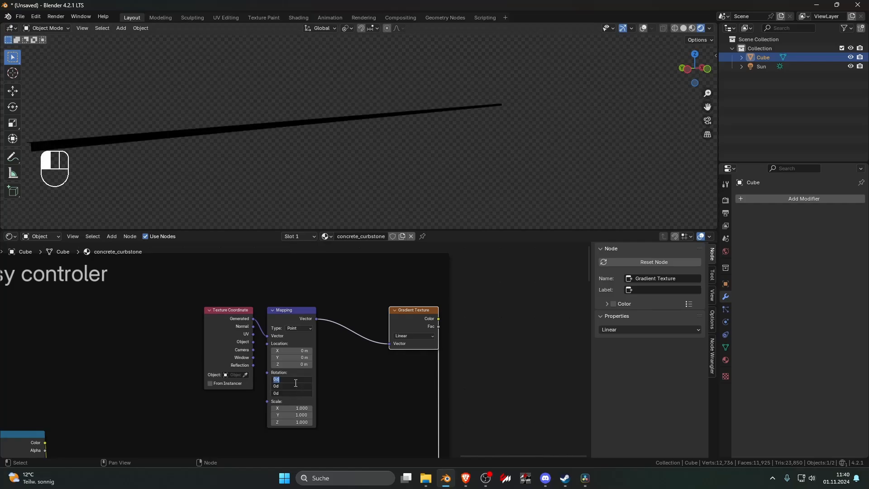
type("90")
key("Return")
mouse_move(335, 190)
middle_mouse_down()
mouse_move(372, 184)
mouse_move(386, 147)
mouse_move(380, 154)
middle_mouse_up()
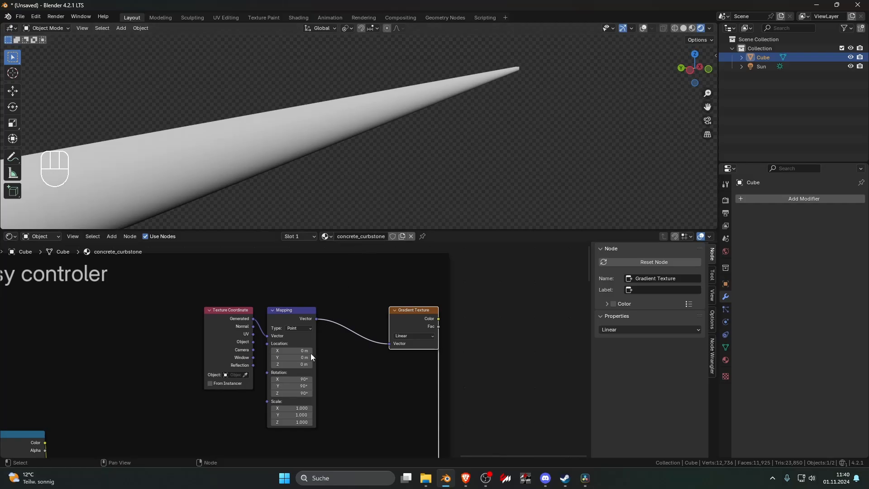
- Try different scale and location values on the Mapping node, ending with scale 1 and location 0 m on all axes
mouse_move(292, 421)
left_mouse_down("shift")
mouse_move(301, 414)
mouse_move(293, 422)
left_mouse_up("shift")
left_click(292, 407)
type("1")
key("Return")
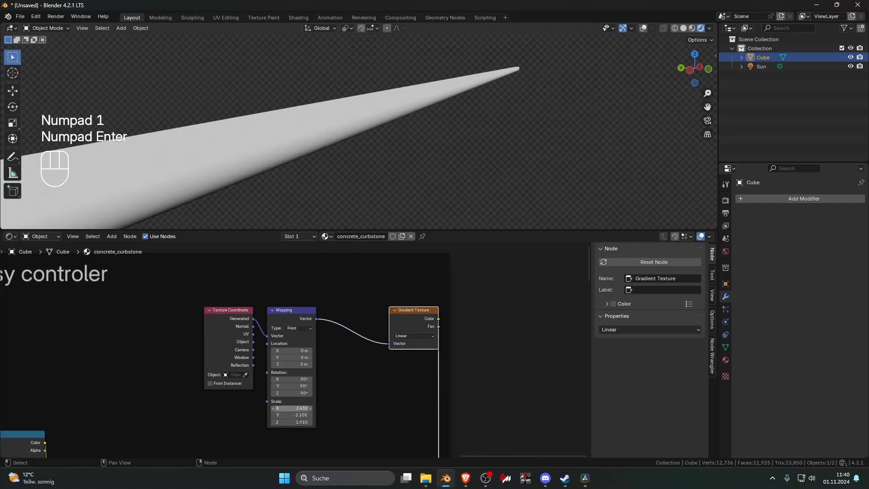
mouse_move(292, 363)
left_mouse_down("shift")
mouse_move(294, 351)
mouse_move(281, 351)
left_mouse_up("shift")
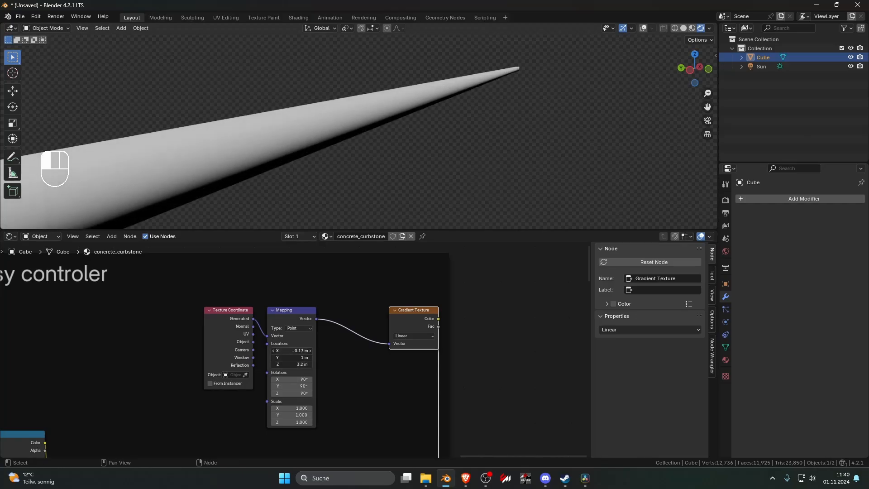
type("0")
key("Return")
- Feed the Mapping node with UV coordinates and set its scale to 0 on all axes
mouse_move(287, 407)
left_mouse_down()
mouse_move(287, 421)
mouse_move(447, 389)
mouse_move(298, 400)
left_mouse_up()
key("Return")
left_click_drag(298, 407, 320, 407)
left_click_drag(253, 334, 276, 335)
left_click_drag(312, 407, 312, 407)
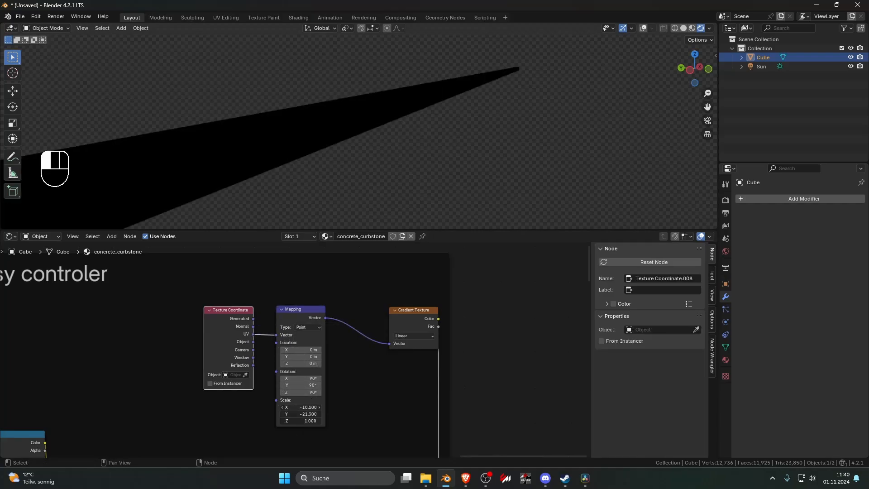
type("0")
key("Return")
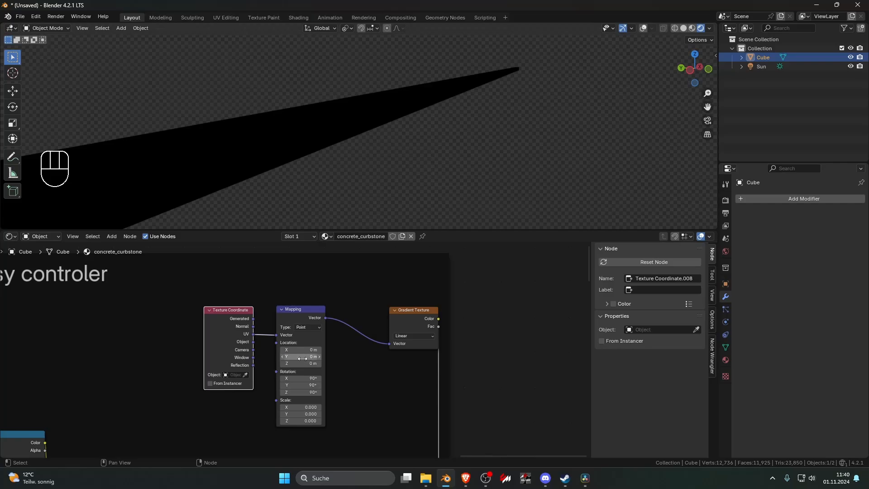
- Set the Mapping rotation to 0° on all axes and try the Object and Generated coordinates as its vector input
left_click_drag(299, 378, 299, 392)
type("0")
key("Return")
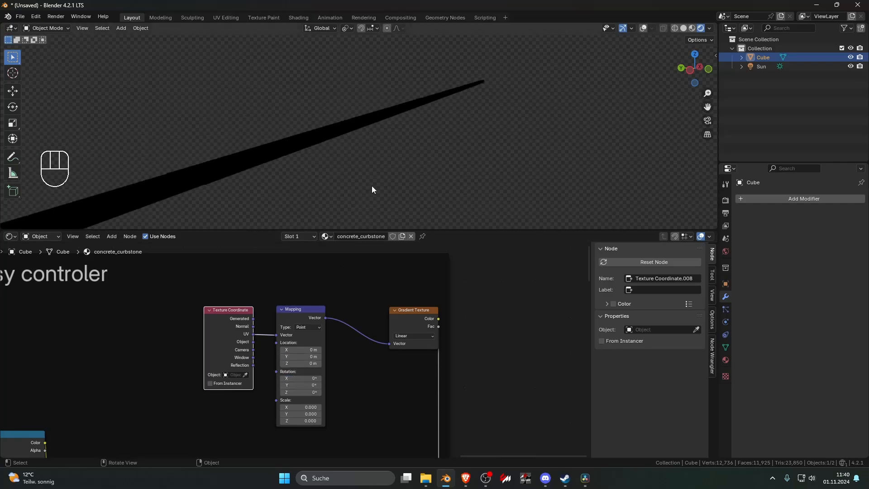
left_click_drag(253, 342, 275, 334)
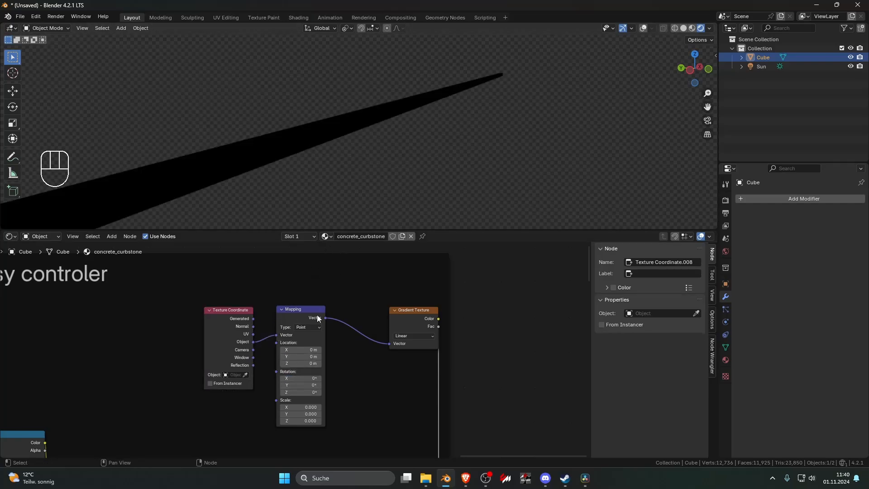
middle_click_drag(380, 206, 291, 211)
scroll(290, 211, "down", 7)
scroll(290, 210, "up", 5)
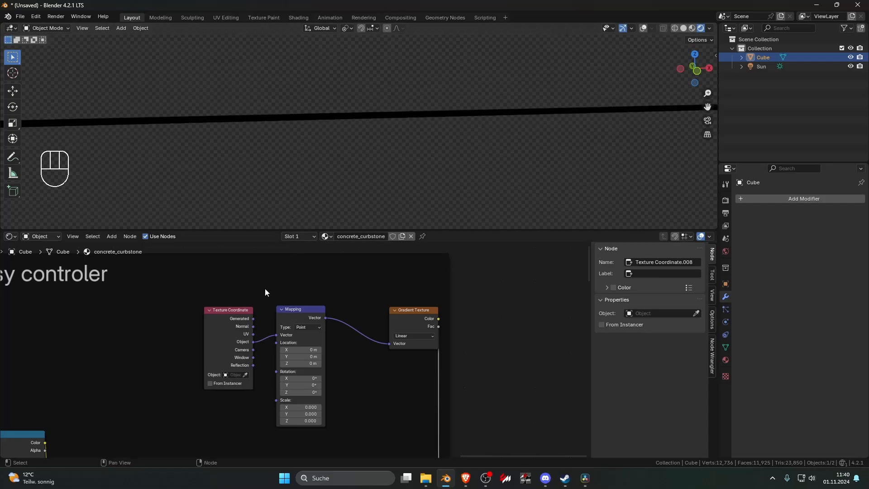
left_click_drag(254, 318, 280, 336)
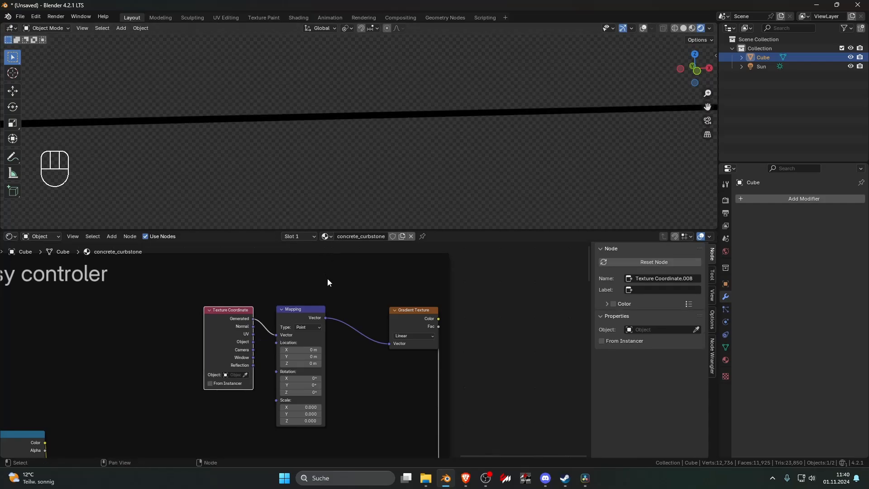
- Preview the Gradient Texture again and set the Mapping node's scale to 1 on all axes
scroll(339, 298, "down", 13)
middle_click_drag(360, 385, 340, 326, "shift")
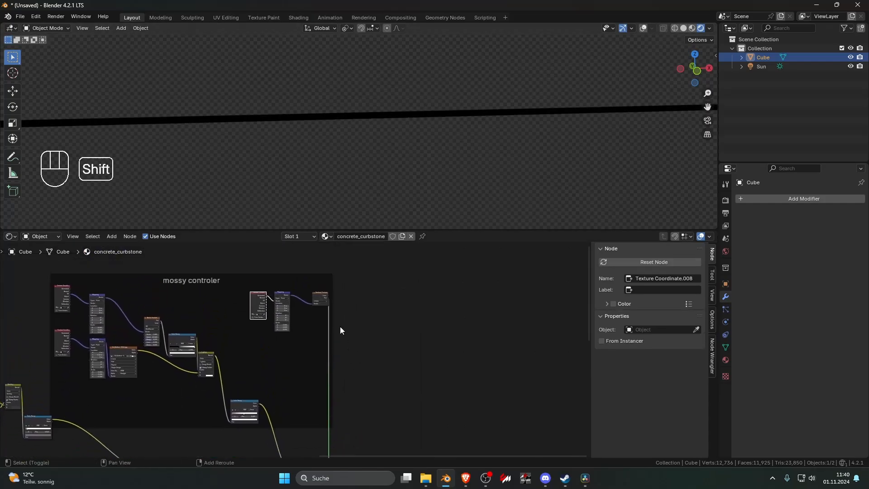
left_click(323, 298, "ctrl+shift")
scroll(296, 346, "up", 12)
middle_click_drag(290, 256, 296, 344, "shift")
left_click(277, 384)
left_click_drag(276, 384, 278, 414)
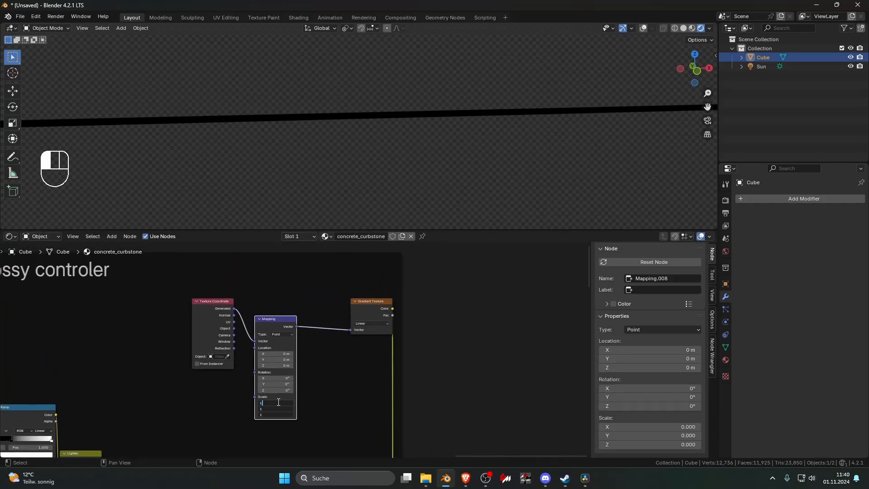
type("1")
key("Return")
- Try Object and UV coordinates as the Mapping input and examine the gradient at one end of the curbstone up close
scroll(295, 350, "up", 6)
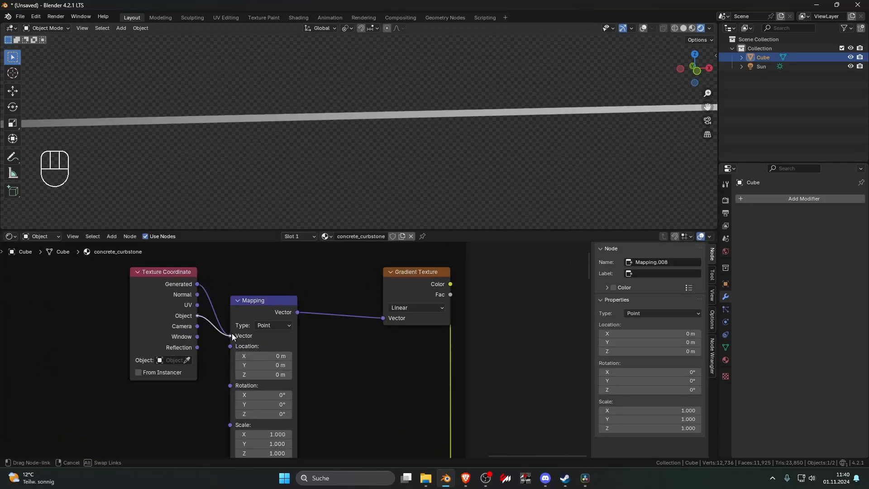
mouse_move(230, 335)
left_mouse_down()
mouse_move(197, 310)
mouse_move(231, 335)
left_mouse_up()
scroll(272, 183, "down", 3)
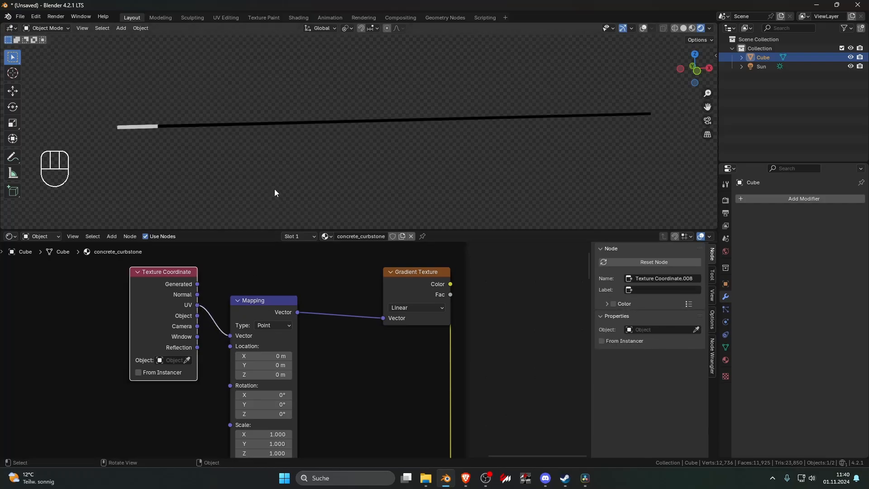
scroll(325, 174, "up", 7)
middle_click_drag(362, 156, 489, 163, "shift")
scroll(430, 160, "up", 4)
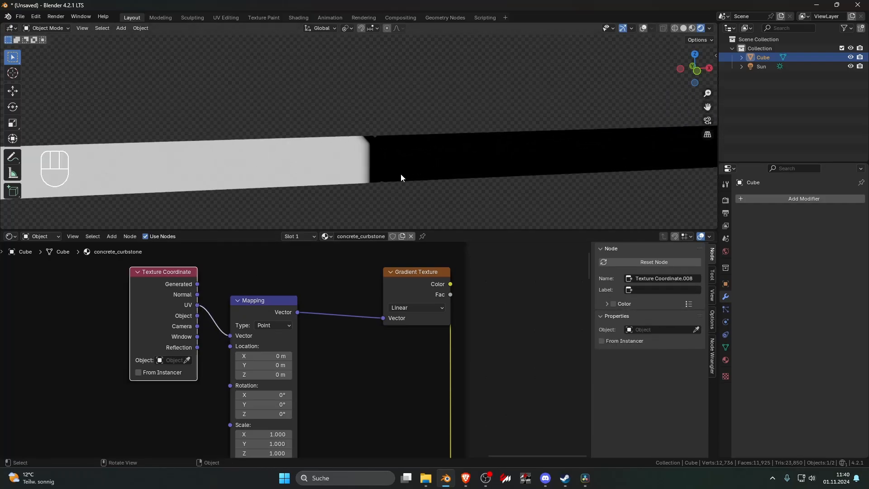
- Try rotating the Mapping node by 90° and by -90° on all three axes
middle_click_drag(281, 340, 272, 310)
left_click_drag(256, 366, 256, 385)
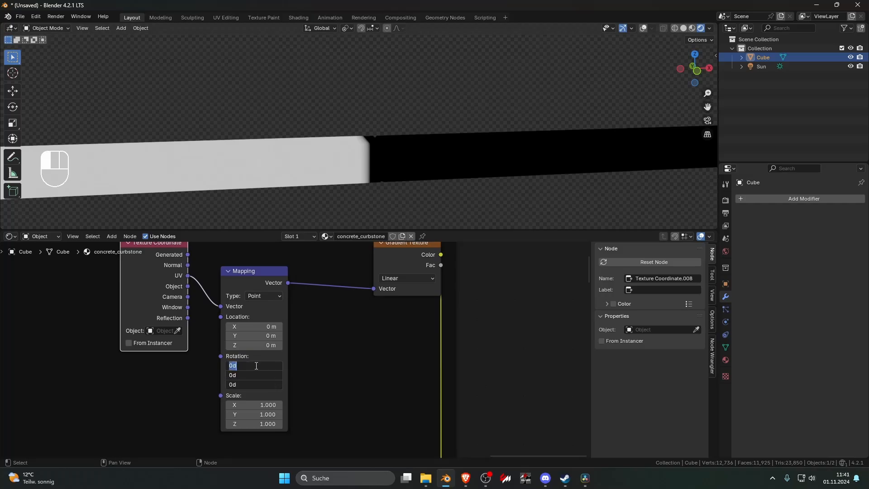
type("90")
key("Return")
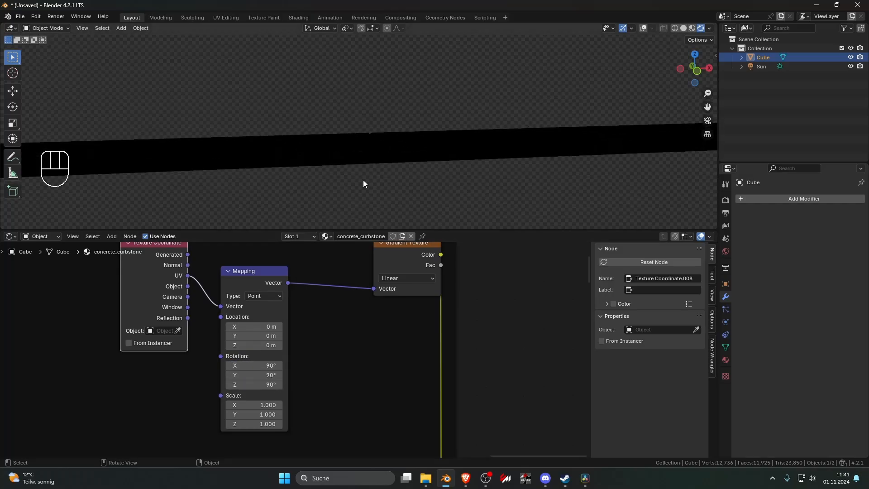
left_click_drag(265, 364, 265, 384)
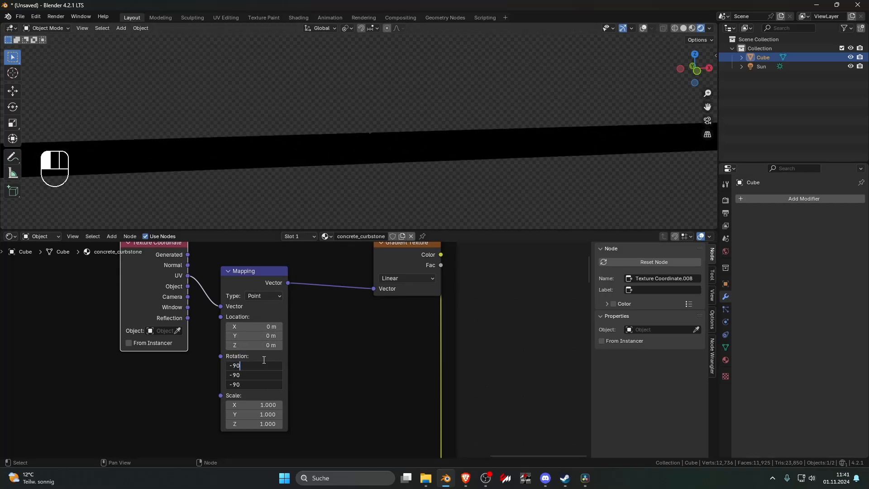
key("Return")
- Set the Mapping node's X location to 0.13 m, Y location to 0 m, and rotation to 90° on all axes
left_click(256, 339, "shift")
left_click_drag(256, 338, 253, 338, "shift")
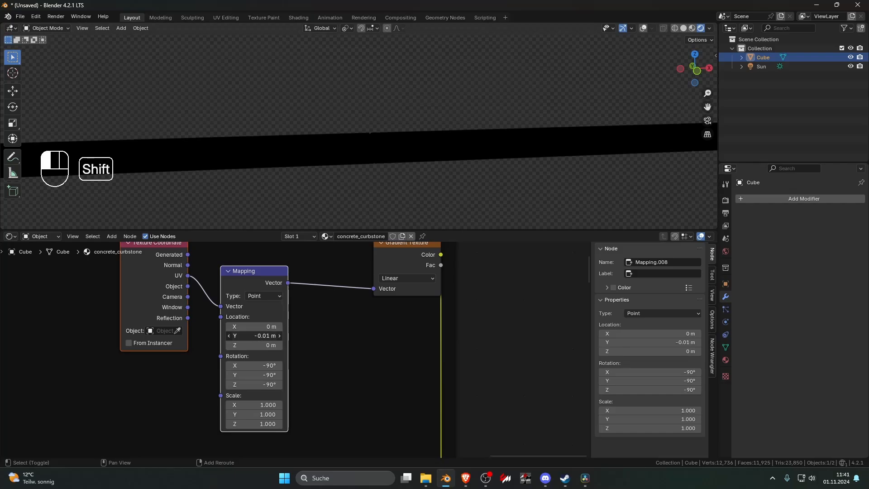
type("0")
key("Return")
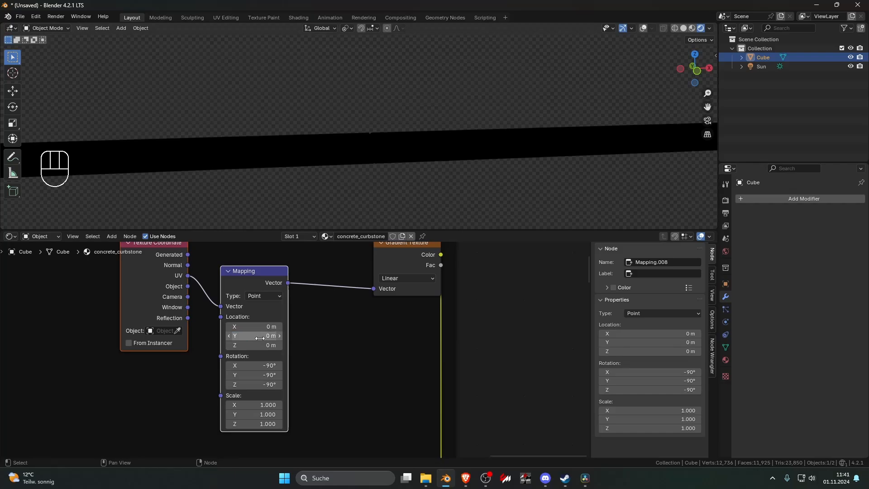
left_click_drag(254, 326, 277, 326, "shift")
left_click_drag(263, 365, 263, 385)
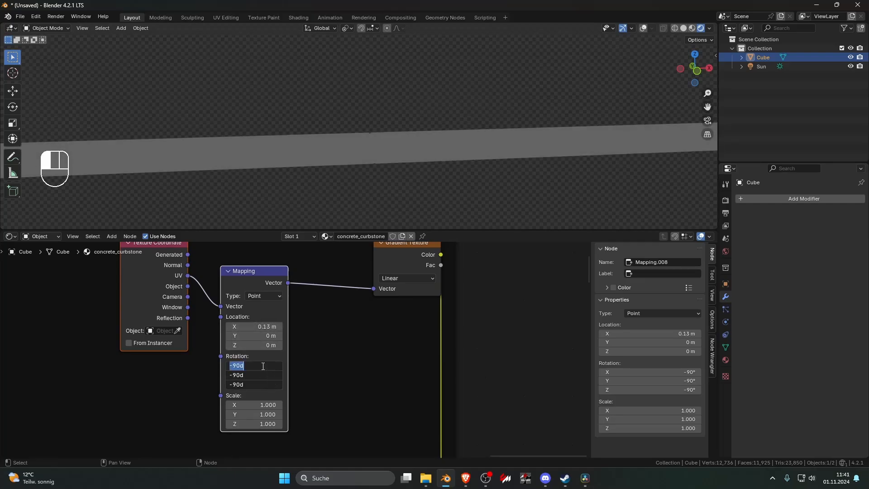
key("Return")
- Try various Mapping scale and X location values, ending with an X location of 0.01 m and scale 1 on all axes
left_click_drag(272, 326, 283, 327, "shift")
left_click_drag(271, 404, 267, 405, "shift")
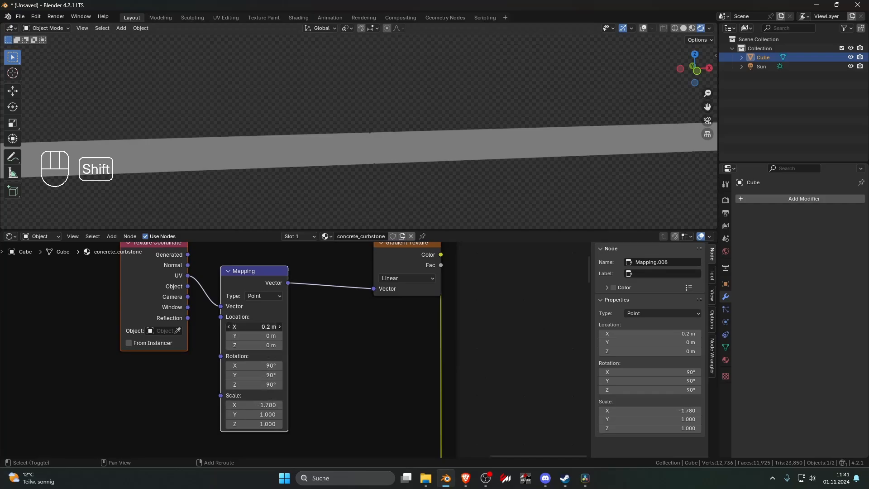
left_click_drag(271, 326, 263, 326, "shift")
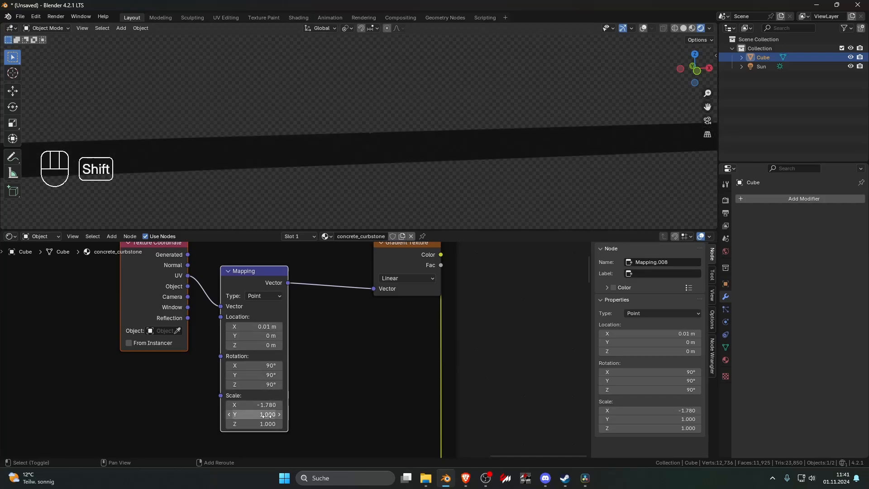
left_click_drag(269, 414, 253, 405, "shift")
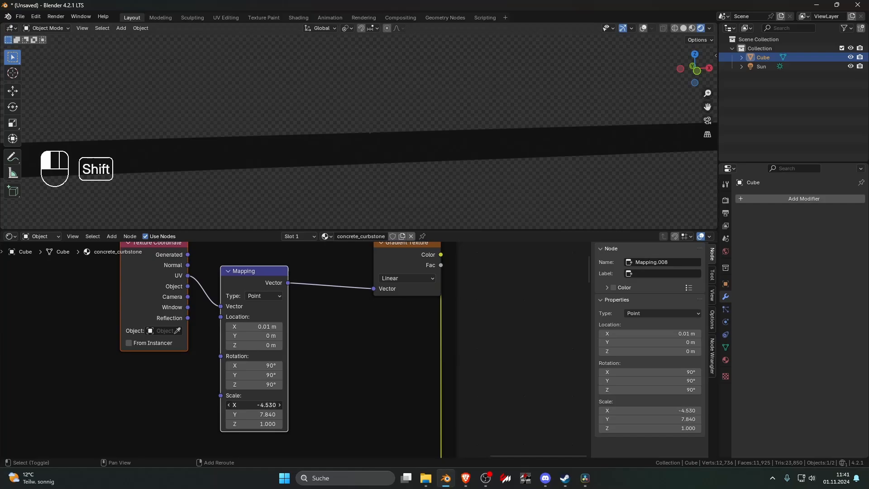
key("shift+a")
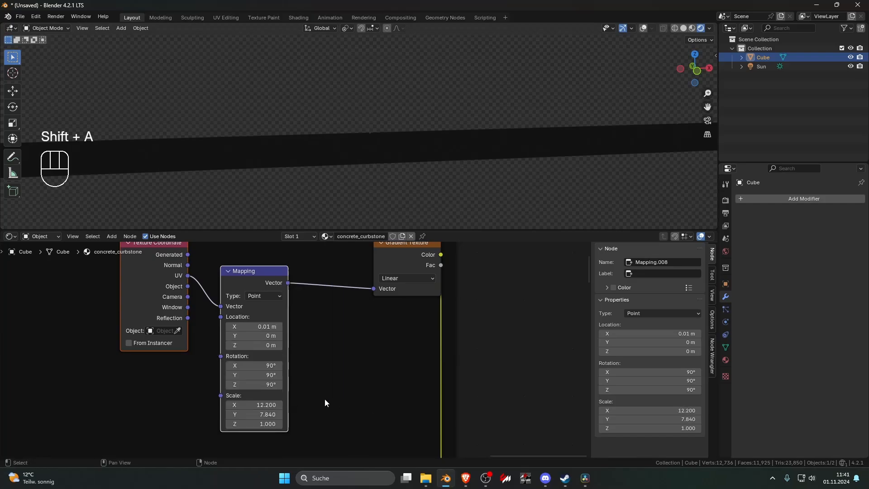
left_click_drag(272, 405, 254, 424, "shift")
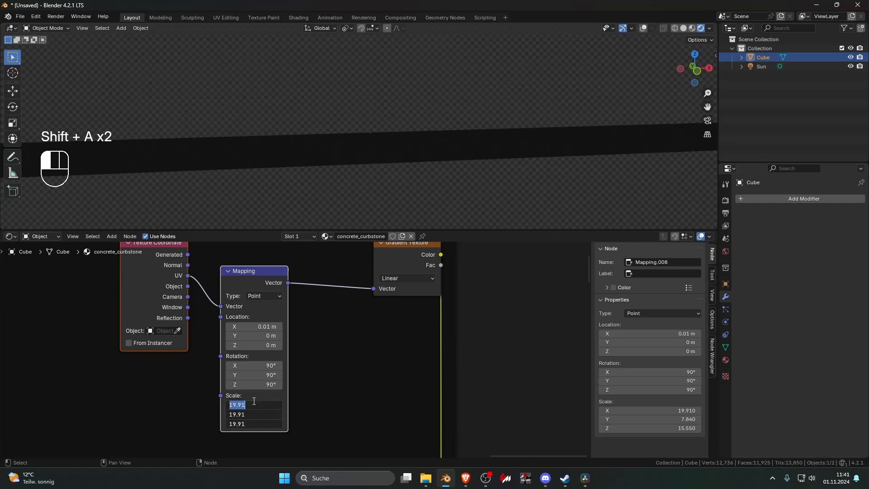
type("1")
key("Return")
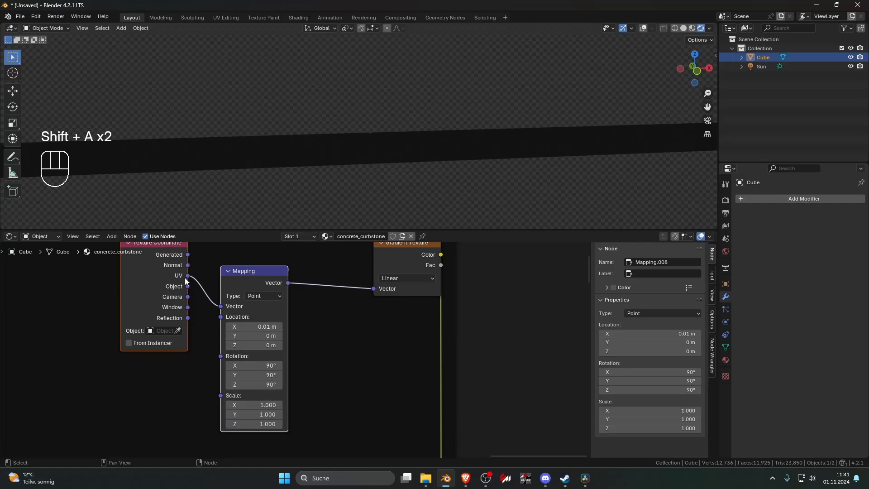
- Feed the Mapping node with Object coordinates and set its X location to 0.07 m and X scale to 2.16
left_click_drag(187, 286, 226, 304)
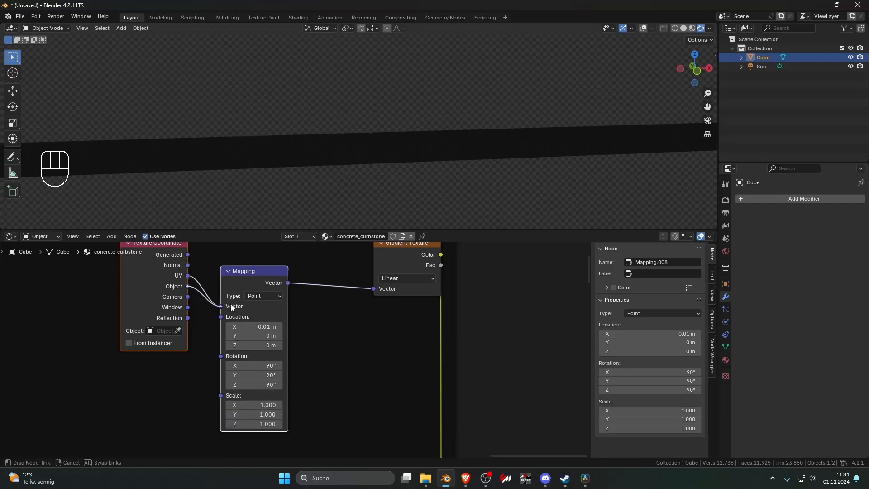
middle_click_drag(345, 223, 311, 248)
mouse_move(264, 327)
left_mouse_down("shift")
mouse_move(244, 326)
mouse_move(293, 326)
left_mouse_up("shift")
middle_click_drag(280, 367, 281, 350, "shift")
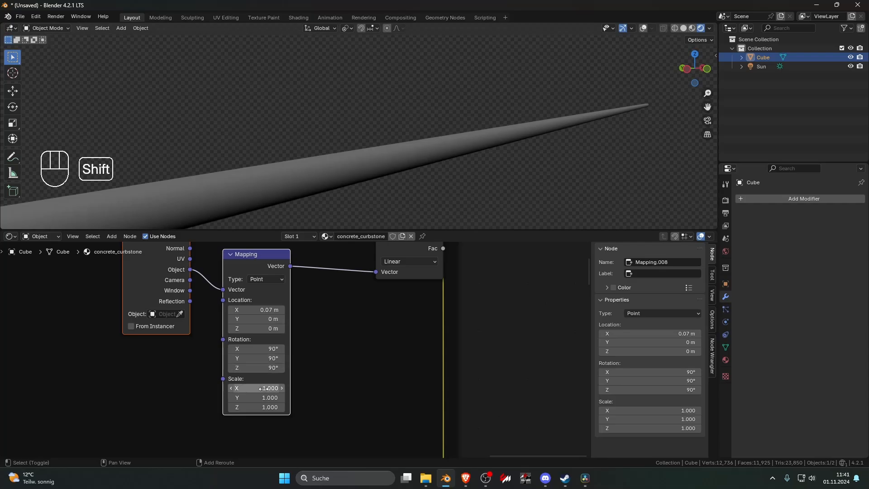
left_click_drag(265, 388, 247, 388, "shift")
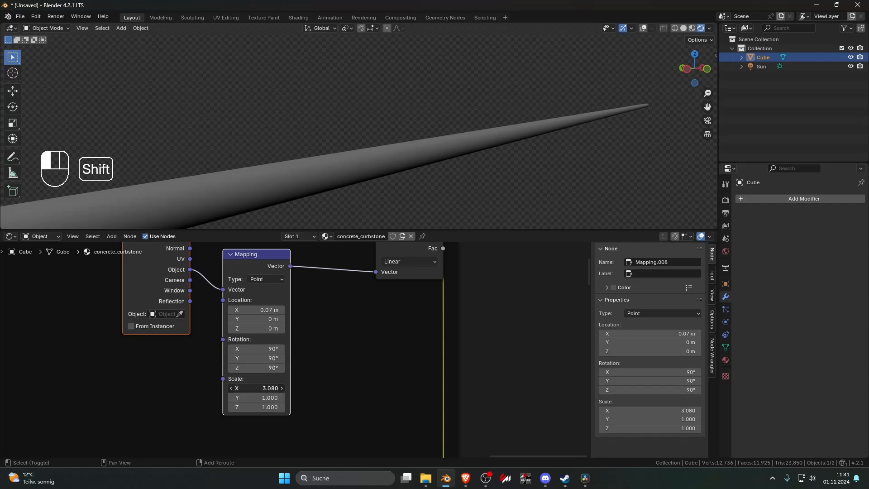
scroll(343, 357, "down", 3)
- Add a Color Ramp node on the Gradient Texture's output link inside the mossy controler frame
key("shift+a")
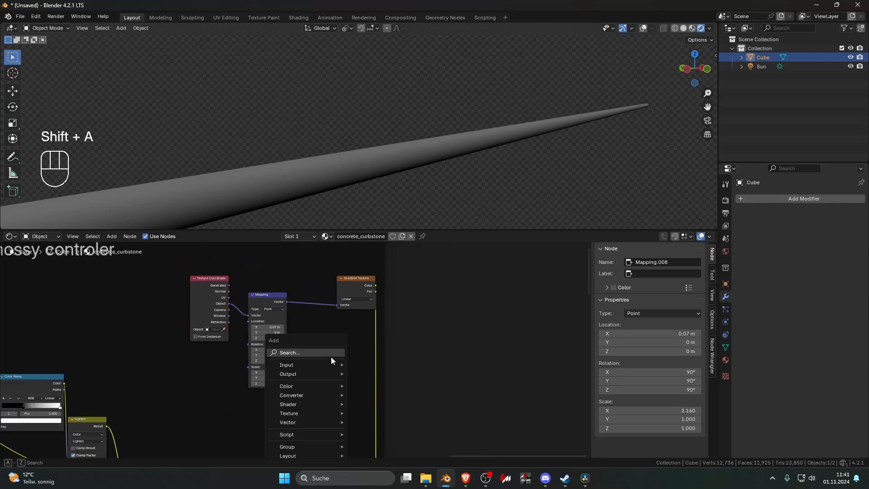
type("c")
key("Return")
left_click(404, 392)
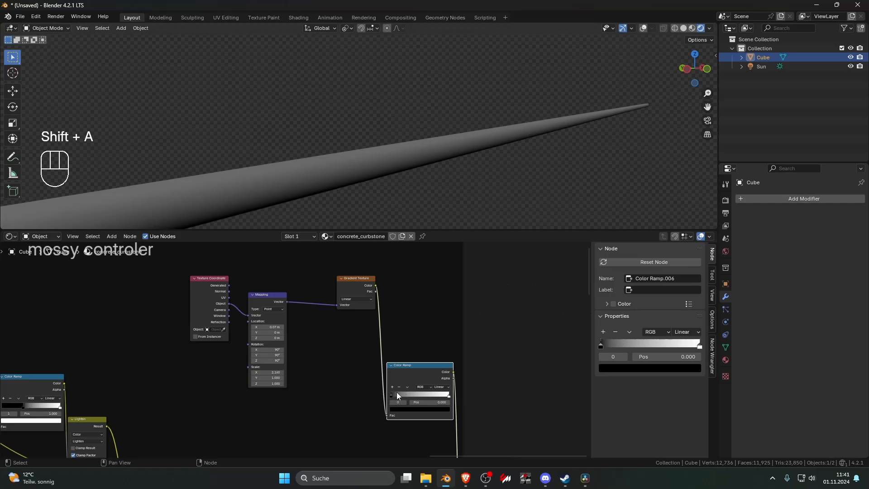
- Set the gradient's Color Ramp to Ease interpolation and move its white stop to position 0.282
left_click_drag(396, 392, 388, 393)
left_click_drag(450, 397, 408, 397)
left_click(438, 387)
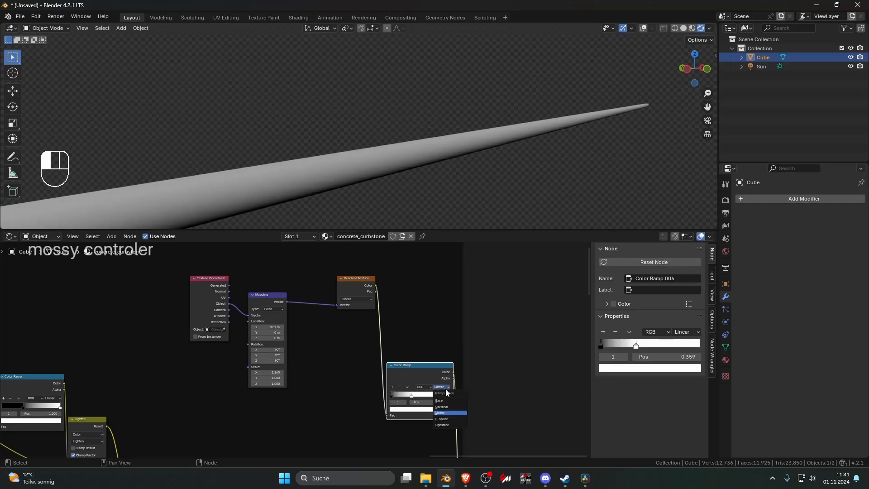
left_click(450, 400)
mouse_move(412, 397)
left_mouse_down()
mouse_move(395, 395)
mouse_move(410, 396)
mouse_move(403, 396)
left_mouse_up()
- Reposition the gradient's Color Ramp and the mossy controler frame so the gradient nodes sit nearer the noise and dirt nodes
scroll(403, 395, "down", 1)
scroll(402, 400, "down", 5)
middle_click_drag(402, 400, 330, 303)
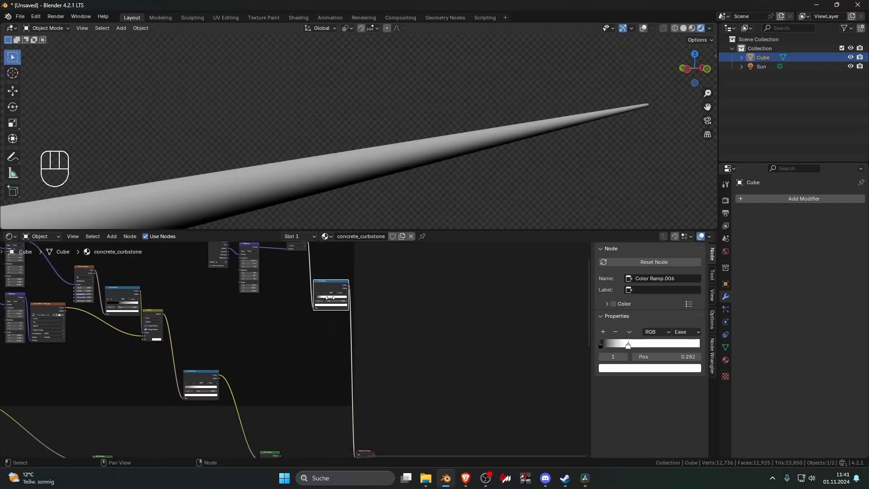
left_click_drag(327, 290, 317, 295)
middle_click_drag(265, 294, 317, 374, "shift")
left_click_drag(262, 304, 316, 359)
left_click_drag(315, 359, 190, 325)
- Connect the gradient Color Ramp's Color to the Factor of the Lighten mix node and preview that node on the curb
middle_click_drag(237, 347, 340, 325)
scroll(340, 324, "up", 3)
scroll(340, 324, "up", 1)
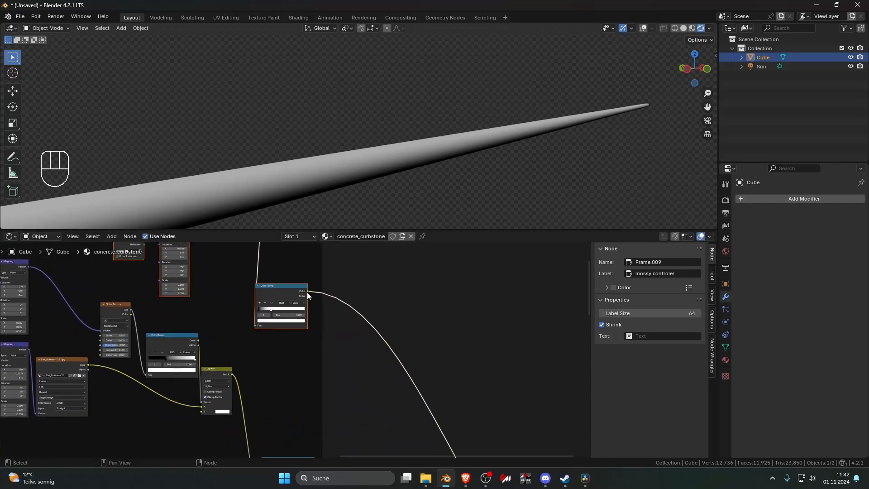
left_click_drag(308, 293, 202, 401)
middle_click_drag(220, 386, 242, 376)
scroll(242, 376, "up", 2)
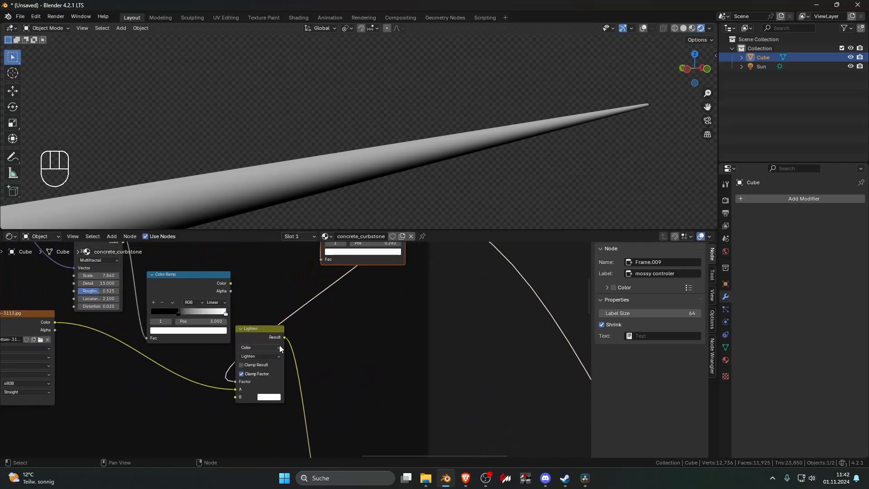
left_click(270, 333, "ctrl+shift")
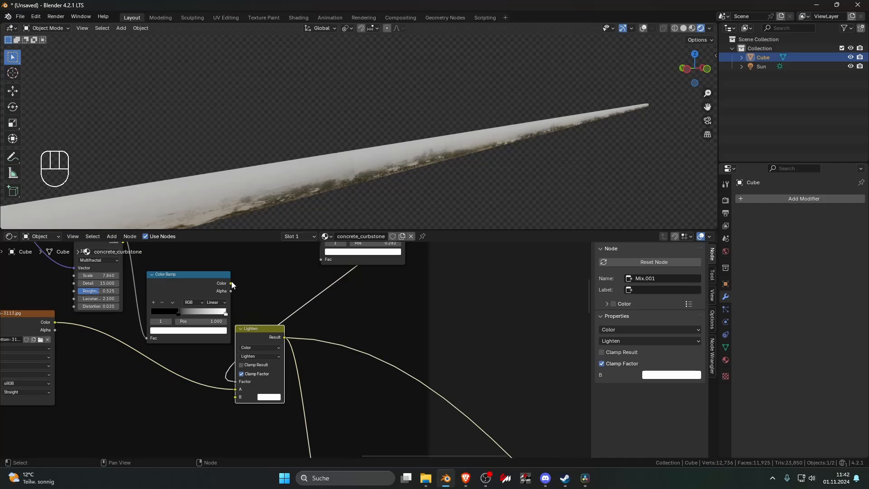
- Duplicate the Lighten mix node, feed the gradient ramp into its Factor and the noise ramp into A, and preview it
left_click_drag(253, 331, 370, 360)
key("shift+d")
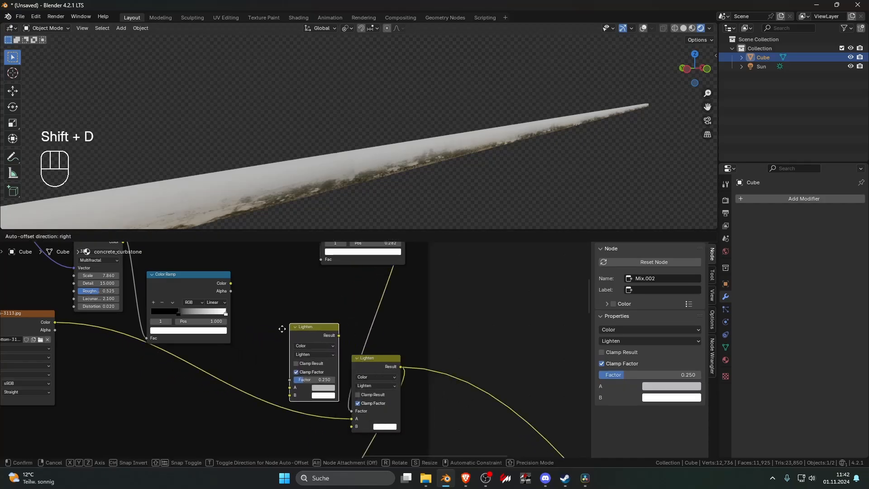
left_click(263, 286)
middle_click_drag(395, 247, 371, 295)
left_click_drag(382, 253, 243, 383)
left_click_drag(207, 335, 238, 393)
left_click(264, 338, "ctrl+shift")
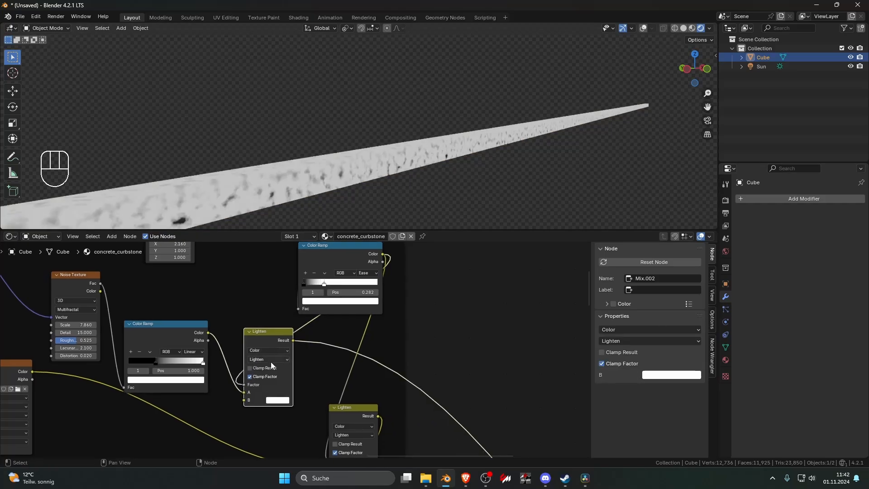
- Try the Color Burn blend mode on the duplicated mix node with the noise ramp's black stop at 0.382
left_click(269, 359)
left_click(272, 404)
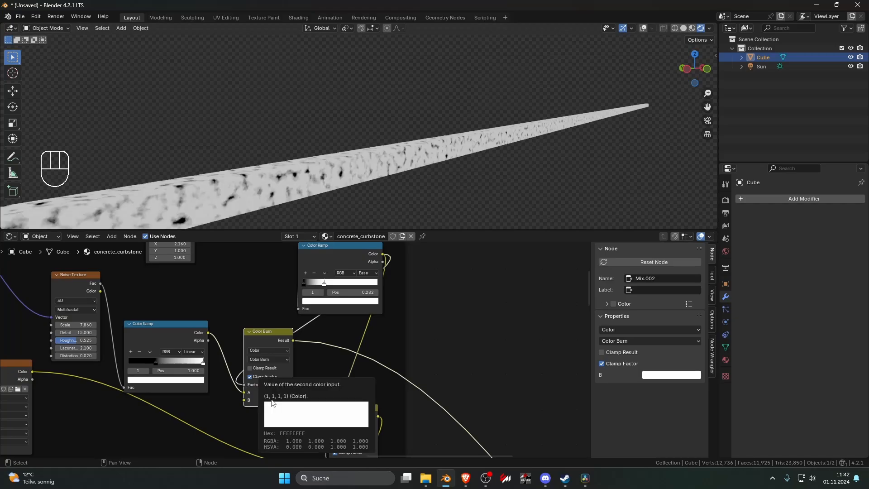
scroll(272, 379, "up", 2)
middle_click_drag(272, 379, 316, 382, "shift")
scroll(317, 384, "up", 1)
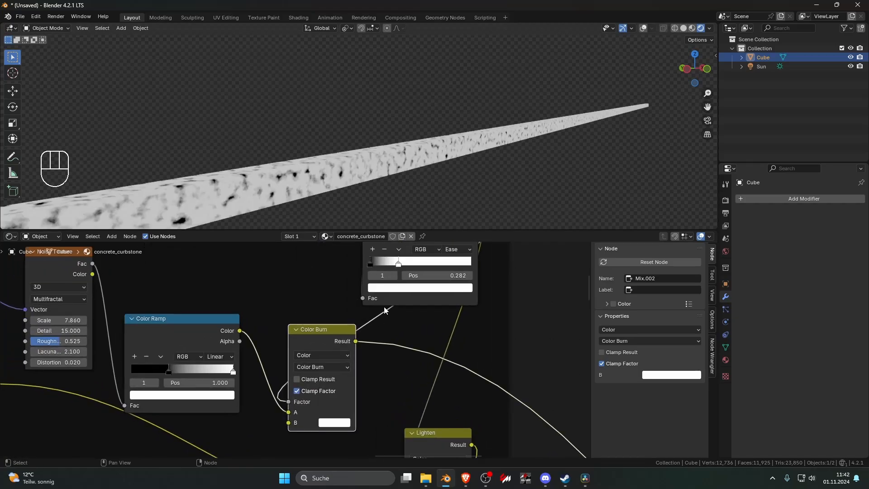
left_click(345, 422)
mouse_move(416, 277)
left_mouse_down()
mouse_move(415, 313)
mouse_move(413, 272)
left_mouse_up()
left_click(266, 345)
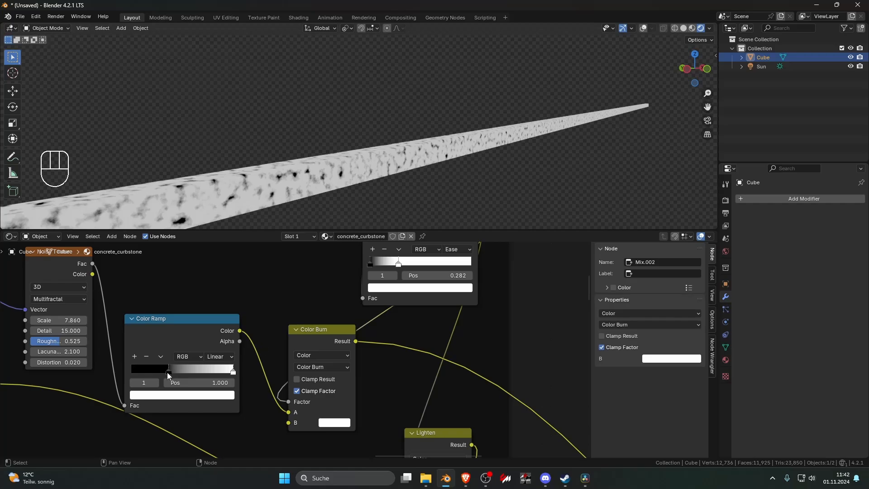
mouse_move(167, 372)
left_mouse_down()
mouse_move(124, 371)
mouse_move(163, 371)
left_mouse_up()
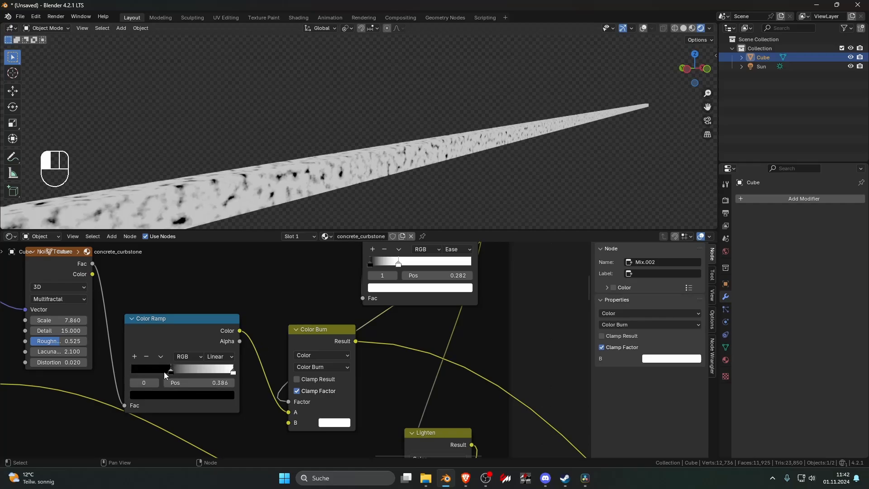
- Move the noise ramp's link to the mix node's B input and compare blend modes including Color Dodge, Overlay and Multiply, ending on Lighten
left_click(326, 368)
left_click_drag(289, 412, 289, 422)
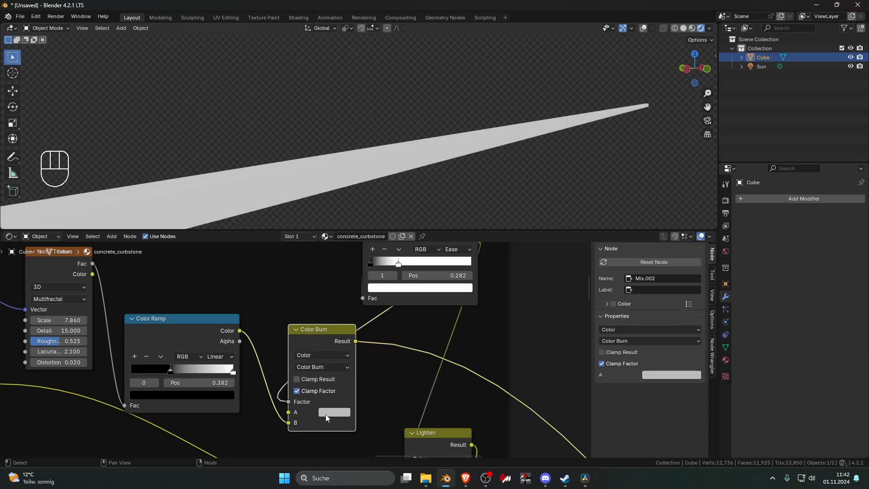
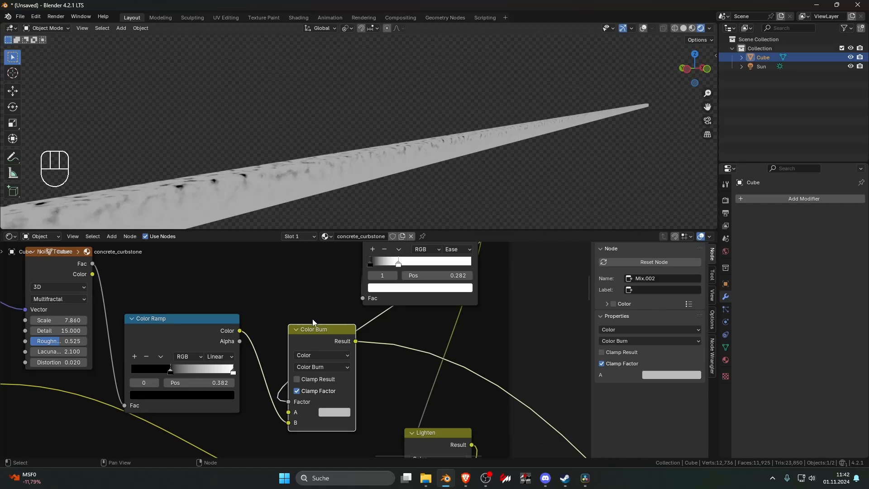
left_click(322, 366)
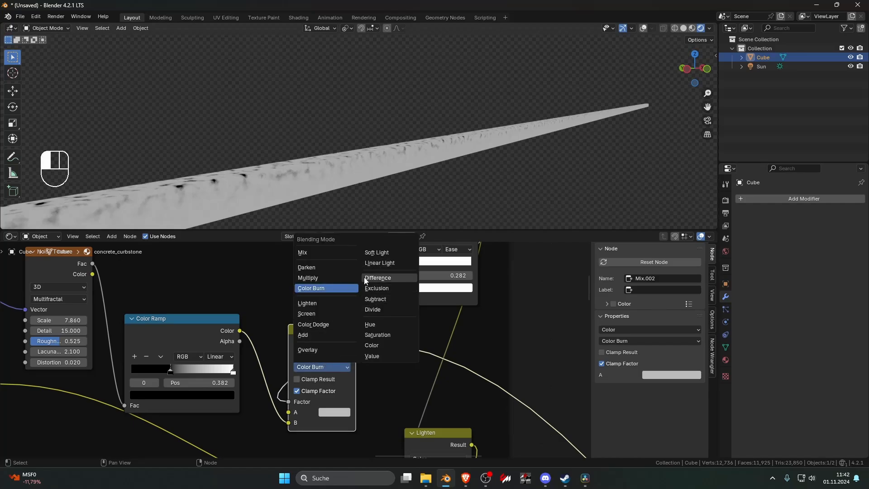
left_click(322, 326)
left_click(326, 366)
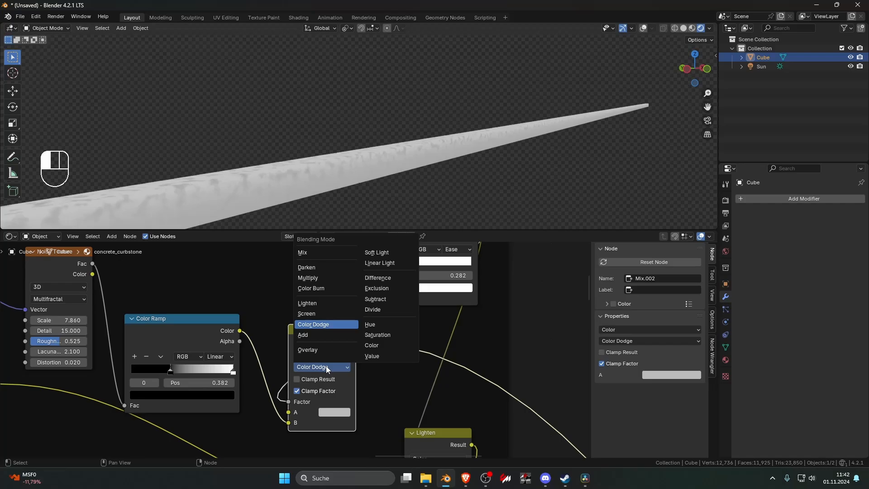
left_click(323, 334)
left_click(323, 364)
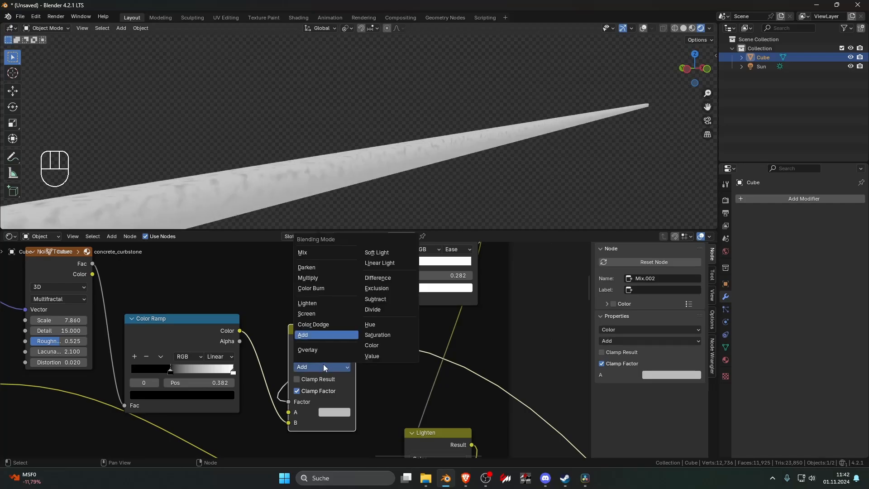
left_click(324, 350)
left_click(324, 365)
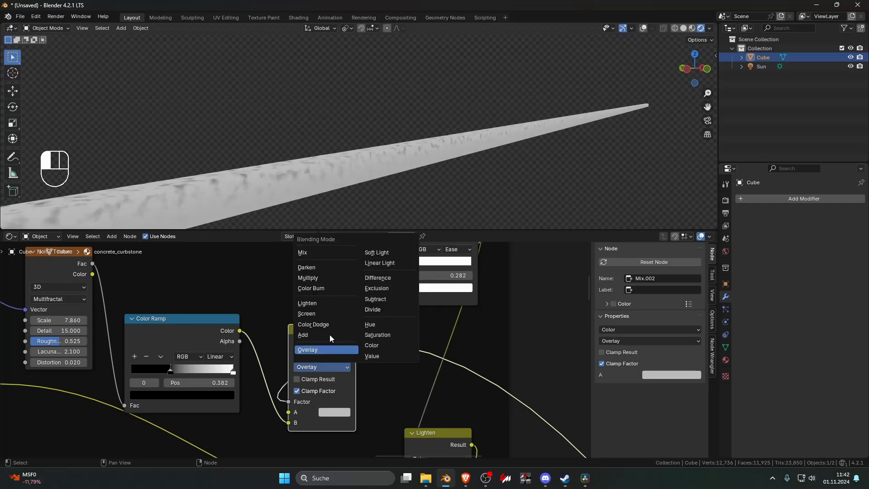
left_click(338, 267)
left_click(316, 366)
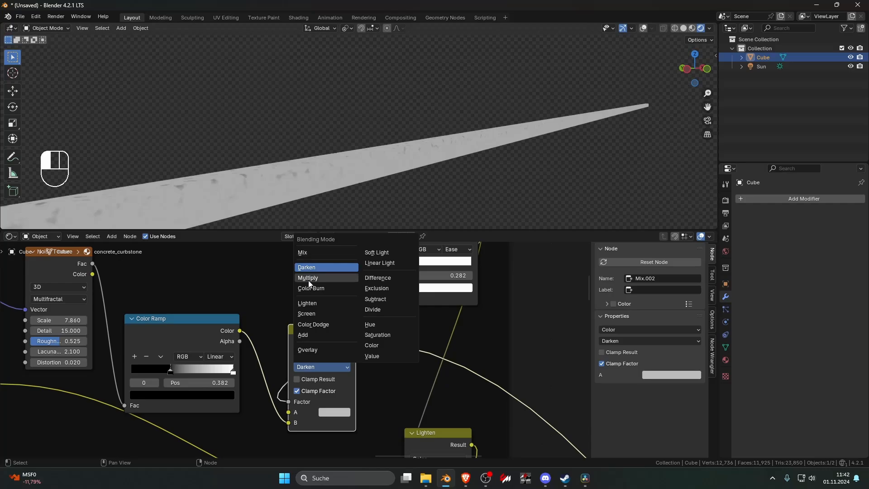
left_click(308, 281)
left_click(316, 367)
left_click(319, 287)
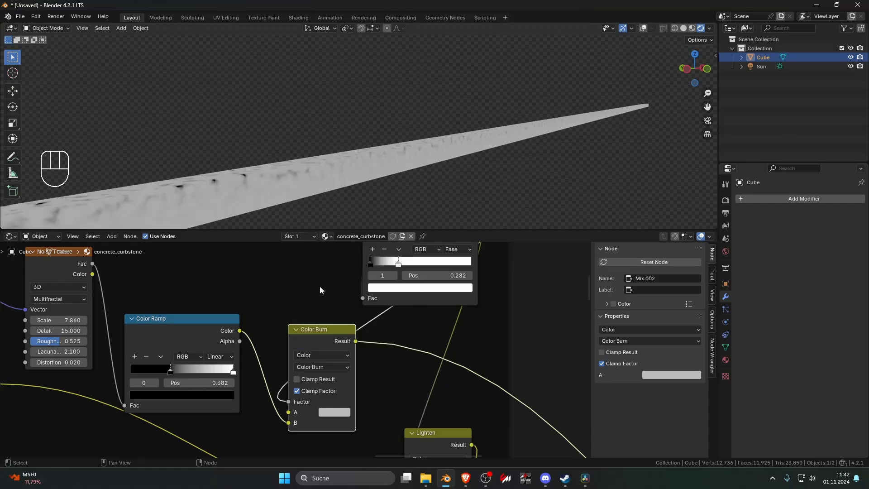
left_click(316, 368)
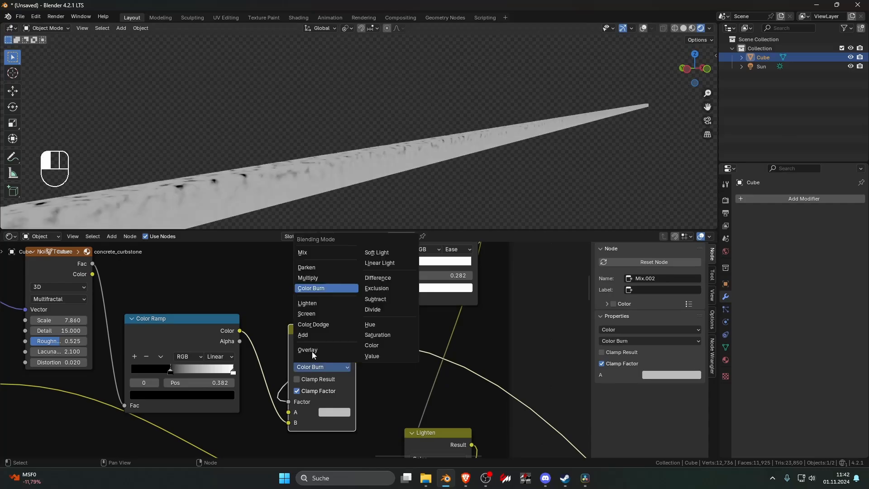
left_click(307, 303)
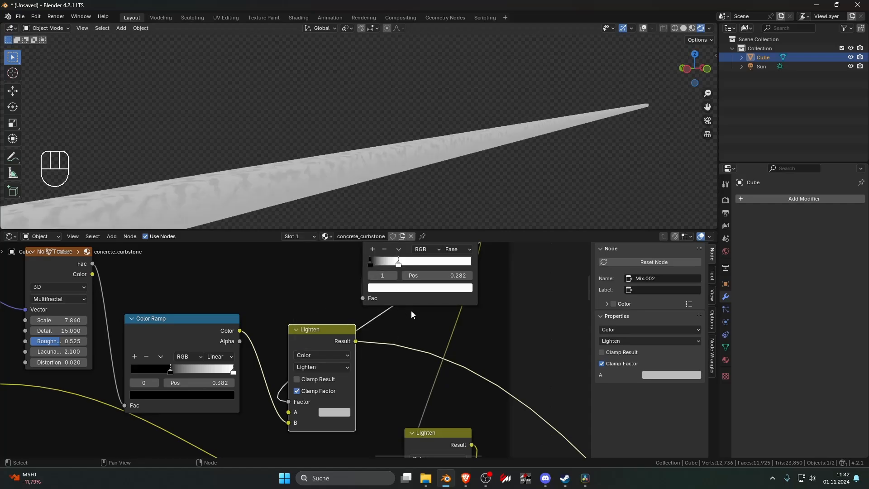
- Preview the gradient Color Ramp and reverse its stops, placing white at position 0 and black shortly after it
middle_click_drag(411, 310, 411, 334, "shift")
left_click(388, 263, "ctrl+shift")
middle_click_drag(389, 274, 386, 351, "shift")
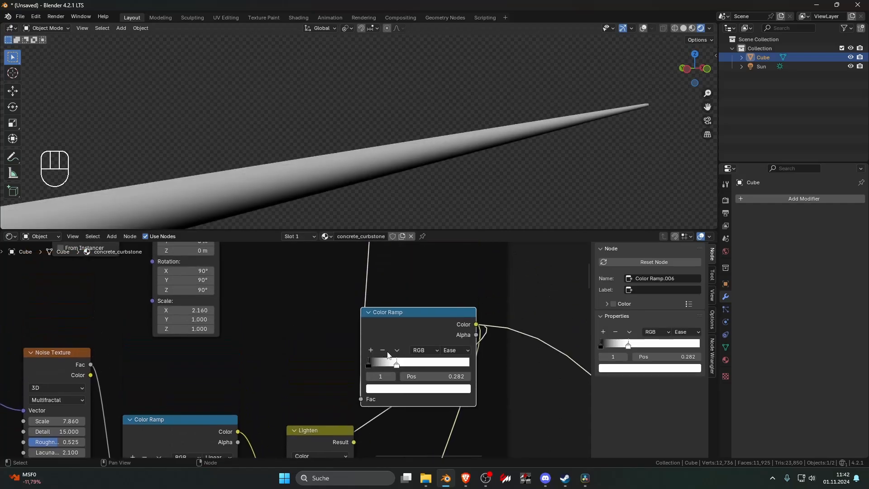
left_click_drag(397, 364, 382, 364)
left_click_drag(369, 364, 387, 364)
mouse_move(383, 364)
left_mouse_down()
mouse_move(368, 361)
mouse_move(375, 366)
left_mouse_up()
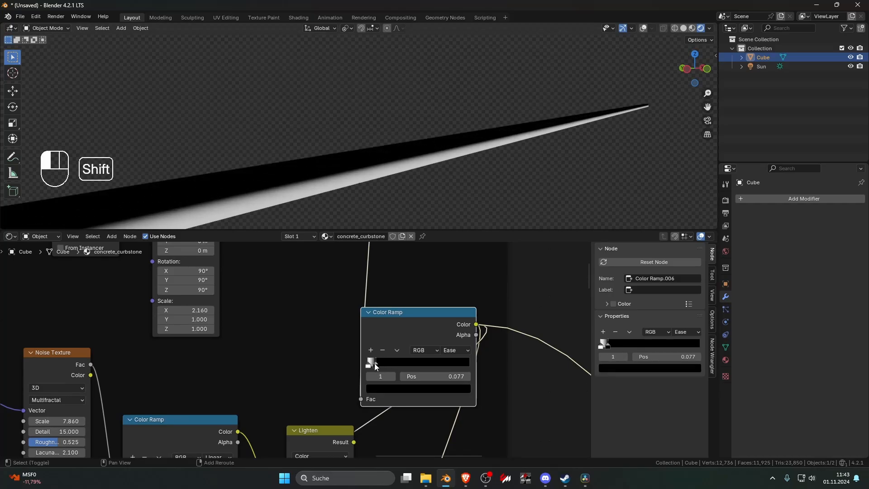
left_click(368, 363)
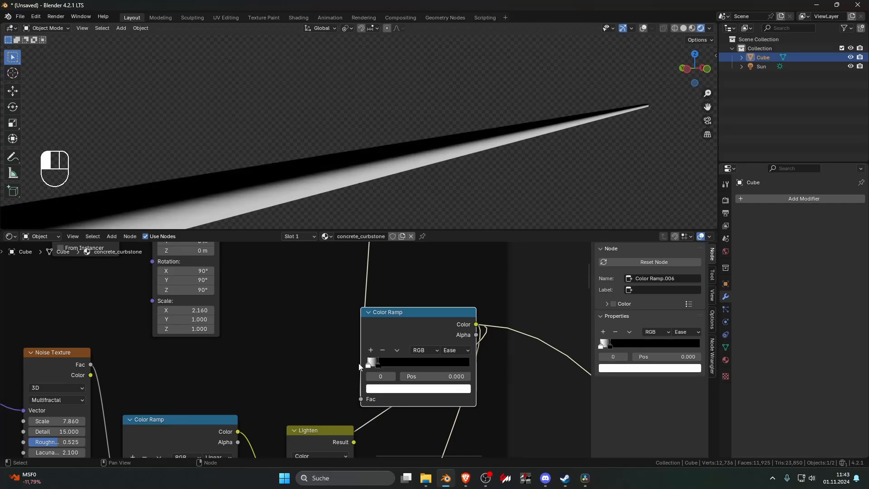
left_click_drag(376, 363, 374, 365)
- Darken the gradient ramp's white stop to grey and move its black stop to position 0.136
left_click(369, 363)
left_click(389, 388)
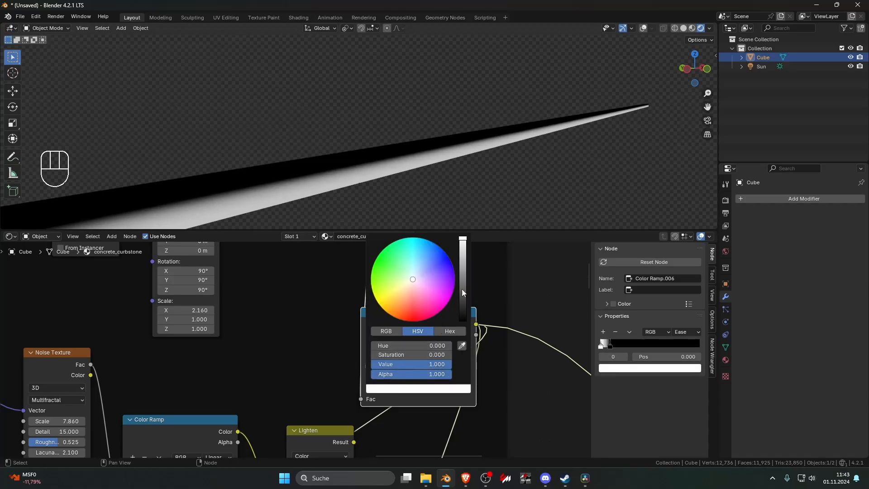
left_click_drag(464, 246, 463, 281)
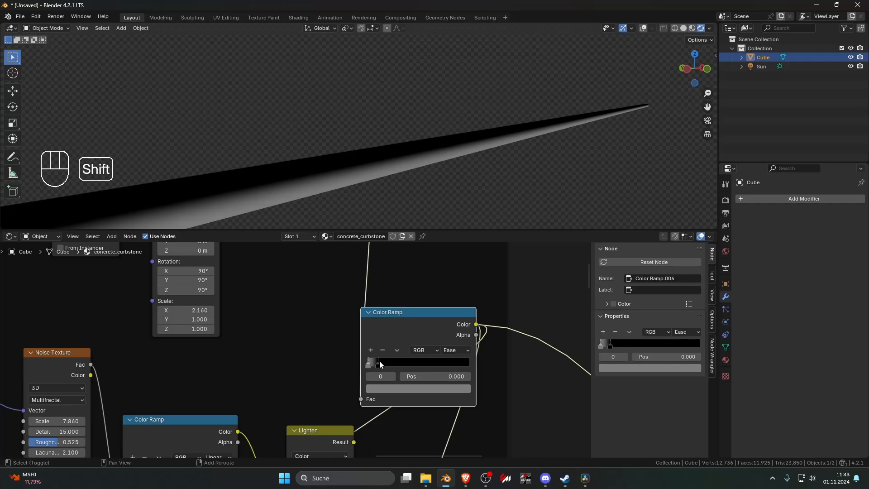
left_click_drag(381, 362, 389, 368, "shift")
- Preview the duplicated Lighten mix node and set its A colour to black
scroll(389, 367, "down", 2)
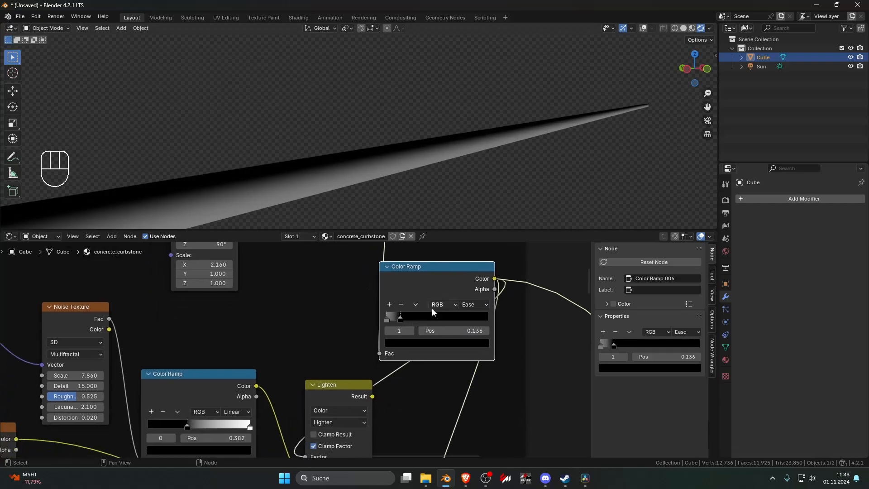
left_click(330, 376, "ctrl+shift")
scroll(330, 379, "up", 4)
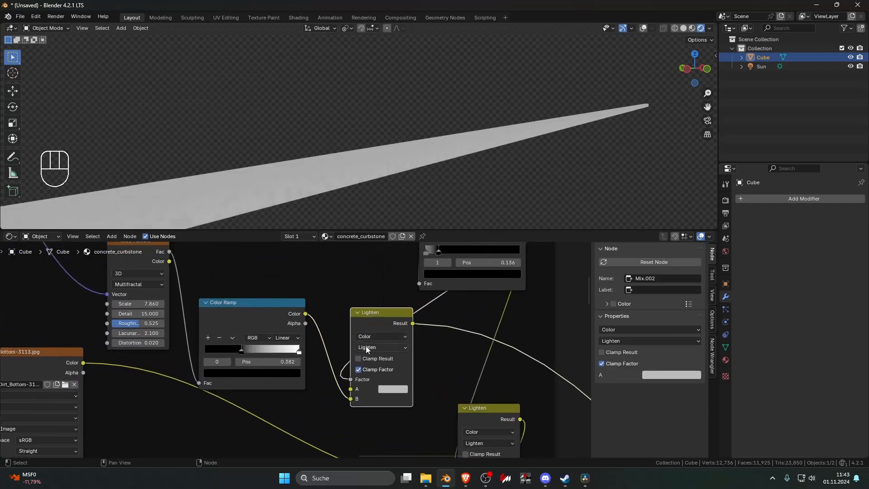
middle_click_drag(369, 371, 281, 342, "shift")
left_click(333, 373)
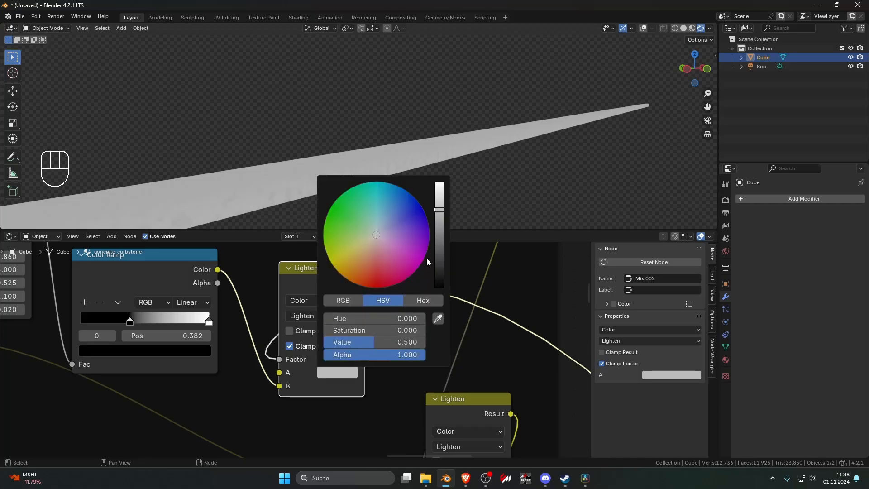
left_click_drag(438, 244, 439, 286)
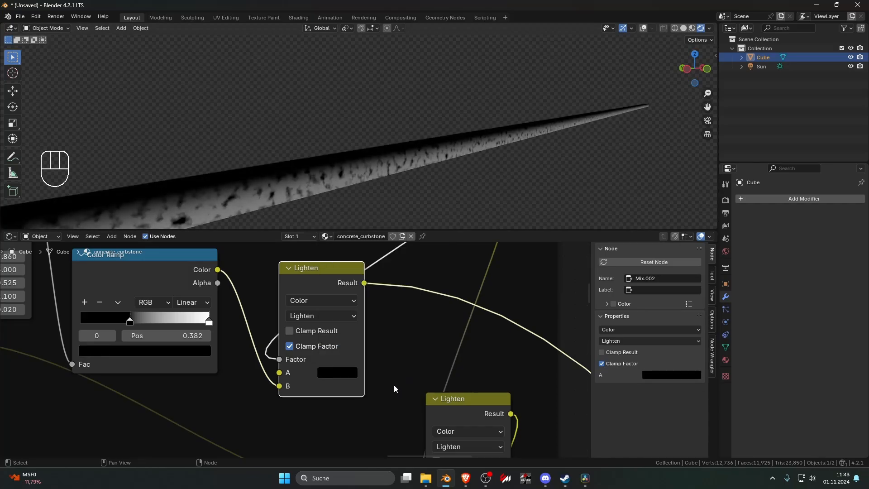
- Set the Noise Texture's scale to 1.25 and drive its Mapping node with Generated coordinates at an X scale of 0.1
middle_click_drag(344, 357, 539, 400, "shift")
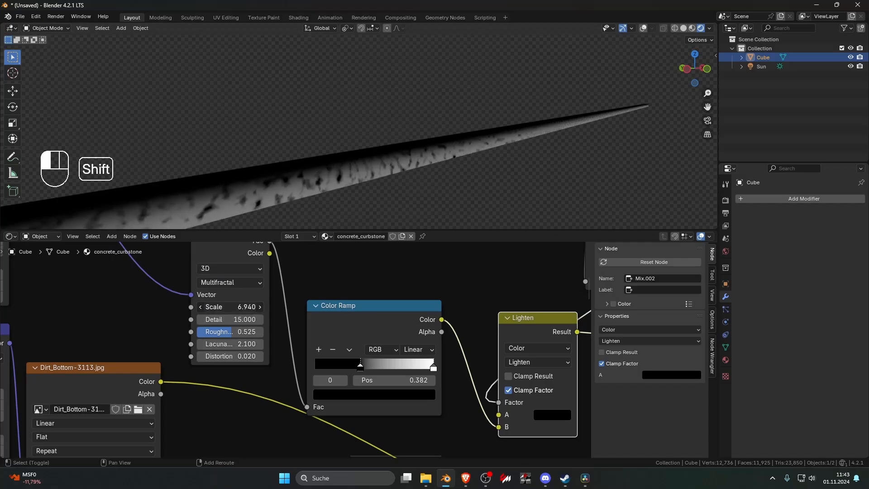
left_click_drag(231, 307, 222, 334, "shift")
scroll(271, 325, "down", 4)
middle_click_drag(210, 328, 216, 349, "shift")
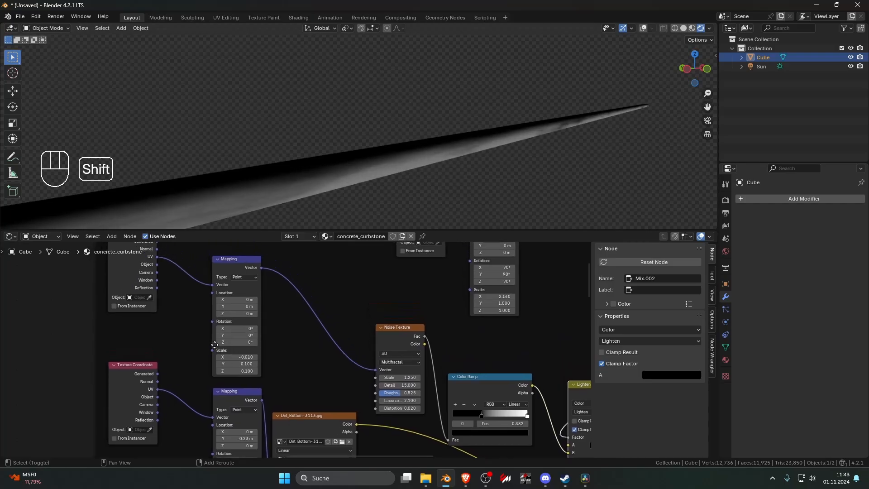
middle_click_drag(158, 259, 165, 286, "shift")
left_click_drag(166, 268, 222, 314)
scroll(246, 343, "down", 2, "shift")
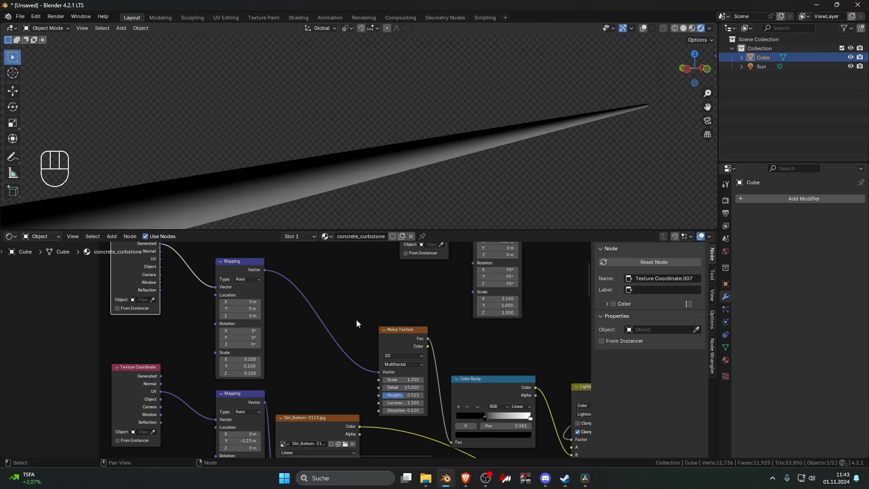
- Set the Noise Texture's scale to 6.03, preview the noise Color Ramp and move its black stop to 0.823
mouse_move(403, 379)
left_mouse_down()
mouse_move(376, 379)
mouse_move(408, 380)
left_mouse_up()
middle_click_drag(391, 380, 224, 341, "shift")
left_click(336, 348, "ctrl+shift")
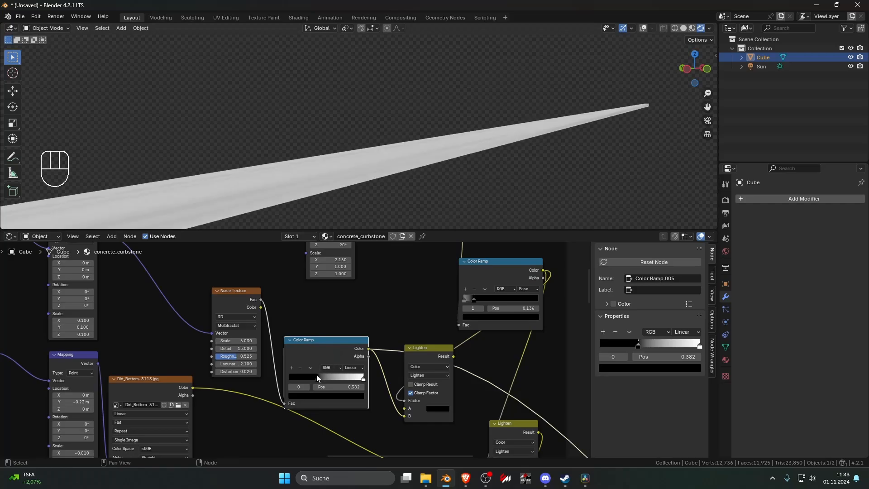
left_click_drag(316, 375, 351, 377)
middle_click_drag(337, 221, 352, 181)
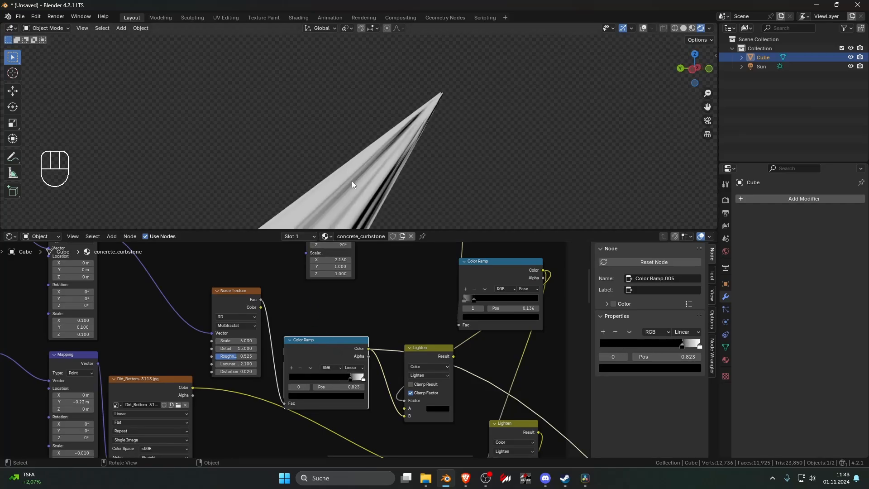
- Preview the Lighten mix node that combines the noise ramp with the gradient ramp
scroll(341, 310, "down", 3)
left_click(360, 358, "ctrl+shift")
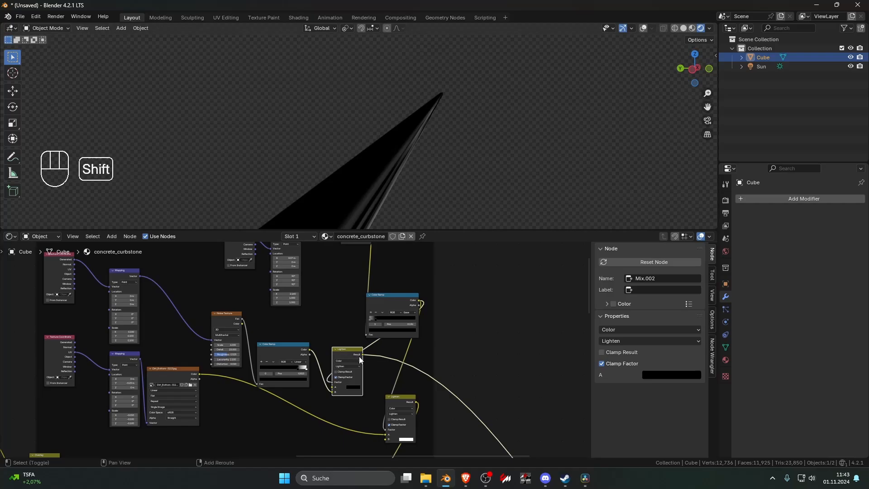
middle_click_drag(510, 350, 452, 346)
left_click(453, 346)
key("shift+a")
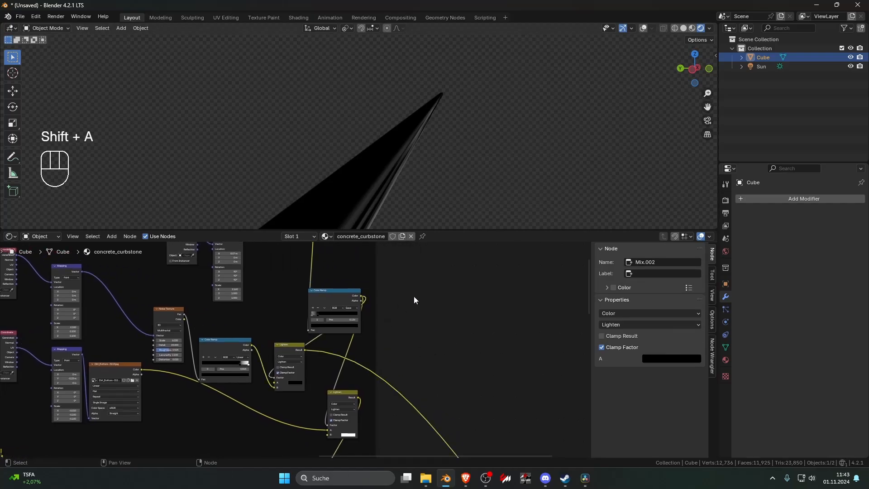
- Set the scale of the noise texture's Mapping node to 1 on all three axes
middle_click_drag(445, 224, 467, 203)
scroll(253, 308, "up", 2)
middle_click_drag(218, 317, 274, 329)
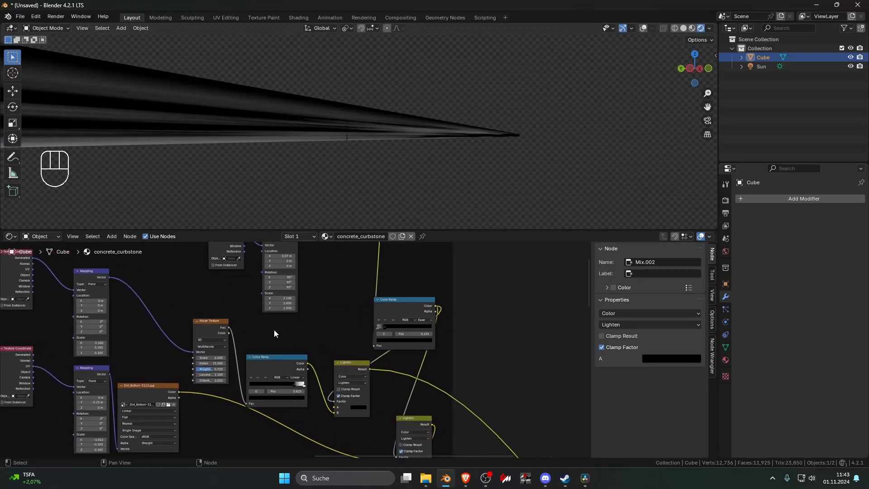
scroll(253, 331, "up", 1)
middle_click_drag(217, 332, 291, 335)
middle_click_drag(188, 317, 244, 327, "shift")
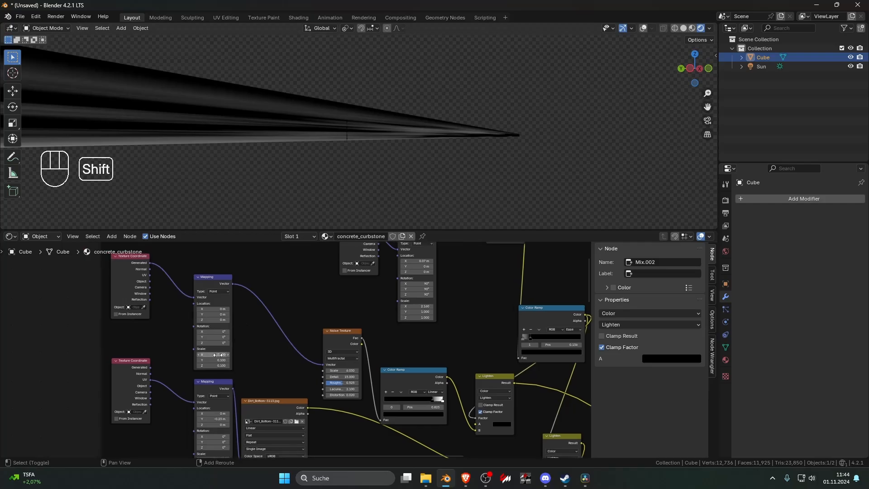
mouse_move(220, 354)
left_mouse_down("shift")
mouse_move(276, 354)
mouse_move(236, 354)
mouse_move(216, 365)
left_mouse_up("shift")
type("1")
key("Return")
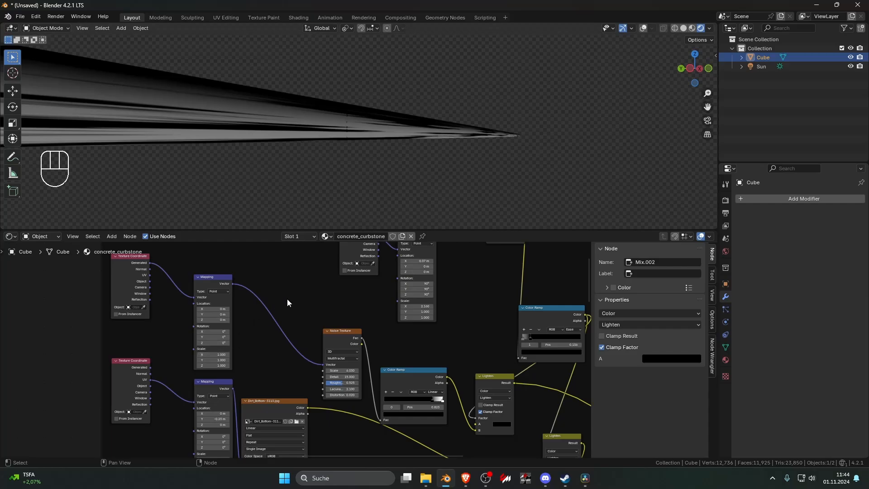
- Raise the Noise Texture's roughness to 1.000 and preview the noise Lighten mix node again
scroll(374, 156, "down", 5)
scroll(374, 156, "up", 5)
scroll(390, 310, "down", 2)
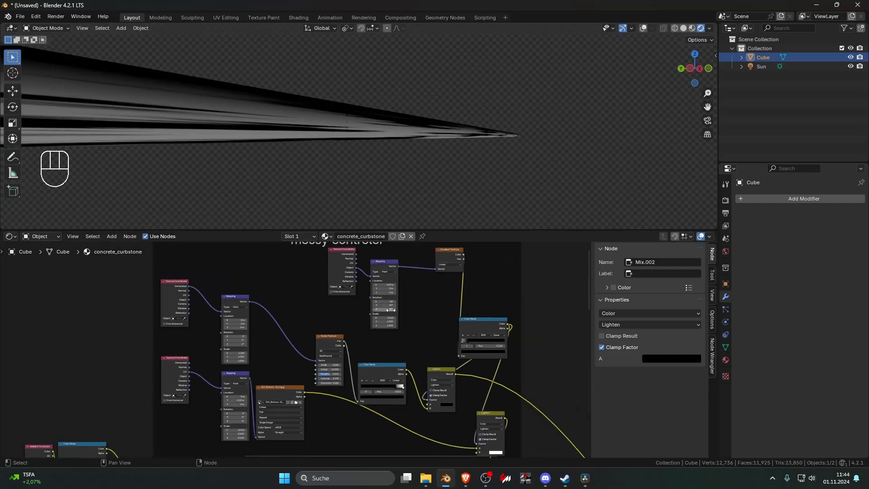
scroll(310, 333, "up", 3)
left_click_drag(348, 384, 375, 392)
scroll(376, 392, "down", 12)
middle_click_drag(371, 385, 350, 367)
scroll(362, 362, "up", 5)
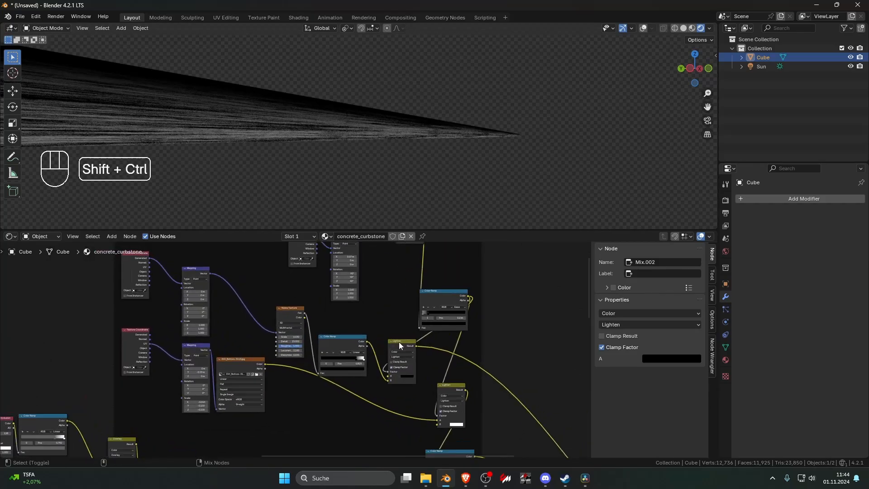
left_click(398, 342, "ctrl+shift")
middle_click_drag(421, 367, 357, 313)
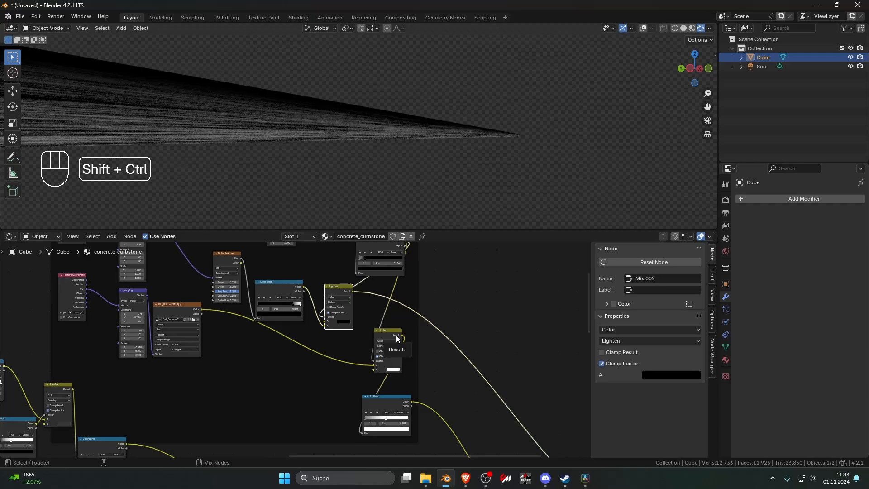
- Preview the dirt texture's Lighten mix node and connect the noise Lighten node's Result to its Factor
left_click(397, 339, "ctrl+shift")
mouse_move(414, 197)
middle_mouse_down()
mouse_move(420, 181)
mouse_move(414, 191)
middle_mouse_up()
scroll(410, 290, "up", 6)
scroll(375, 333, "up", 1, "shift")
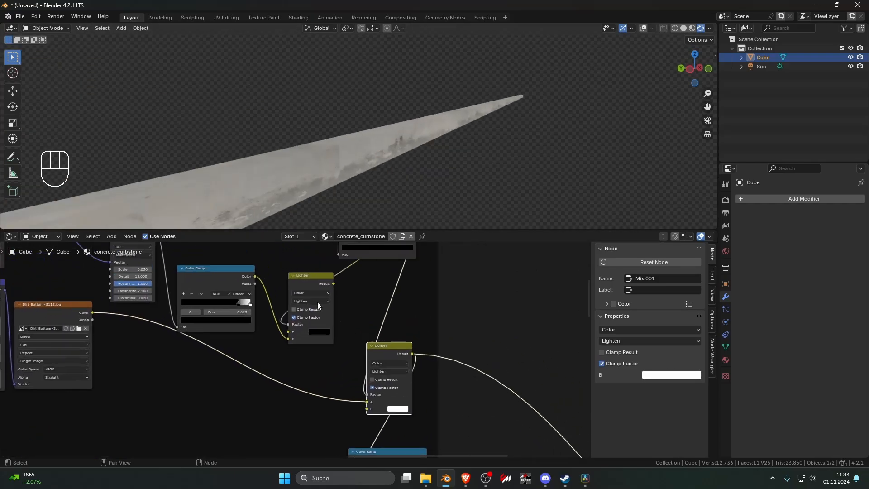
left_click_drag(315, 279, 332, 366)
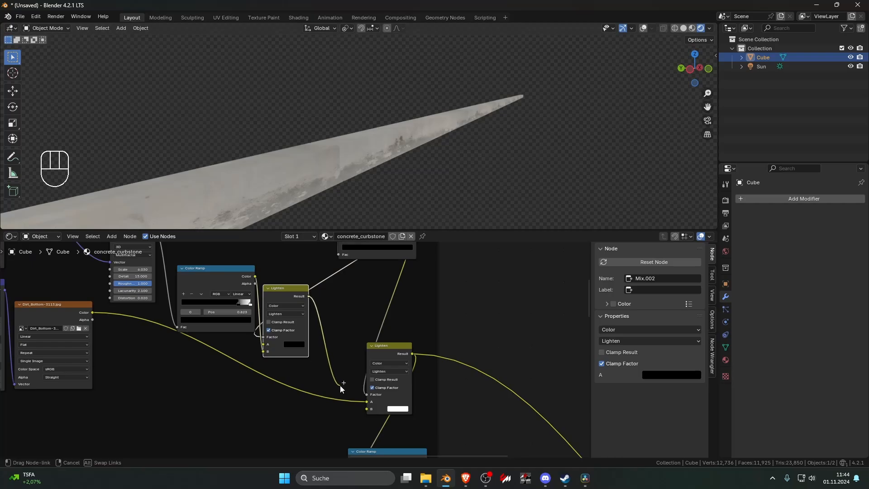
left_click_drag(361, 390, 364, 394)
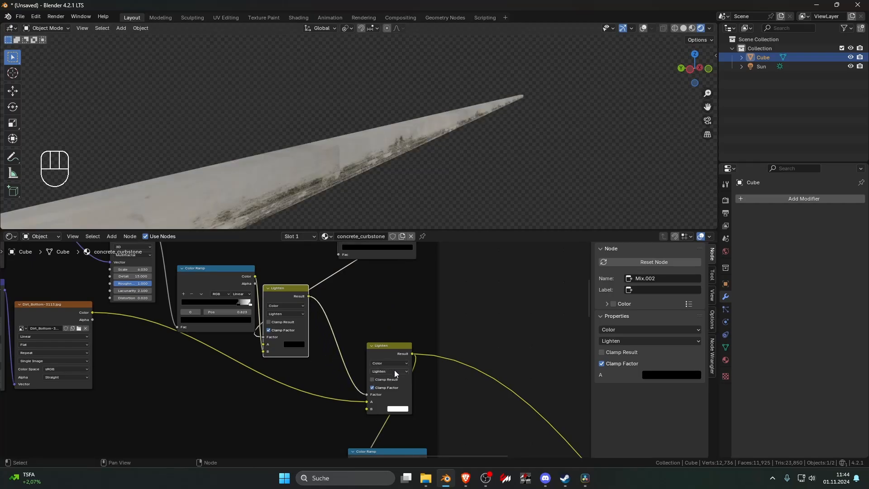
middle_click_drag(446, 195, 446, 188)
- Preview the final Color Ramp and move the dirt texture's Lighten mix node closer to the noise Lighten node
middle_click_drag(405, 384, 377, 340, "shift")
left_click(378, 408, "ctrl+shift")
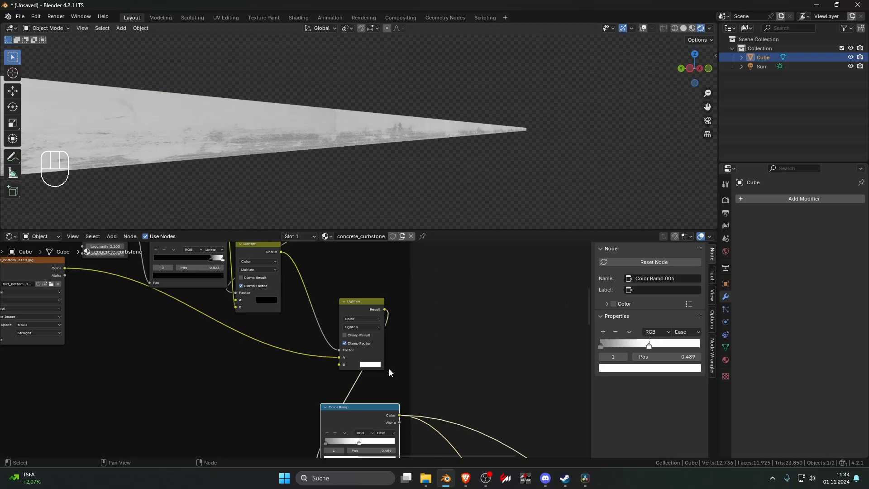
left_click(371, 364)
mouse_move(423, 276)
left_mouse_down()
mouse_move(424, 308)
mouse_move(424, 261)
left_mouse_up()
middle_click_drag(438, 202, 446, 200)
left_click_drag(364, 302, 289, 317)
- Preview the dirt texture's mix node and try the Darken, Multiply, Color Burn and Lighten blending modes on it
left_click(289, 341)
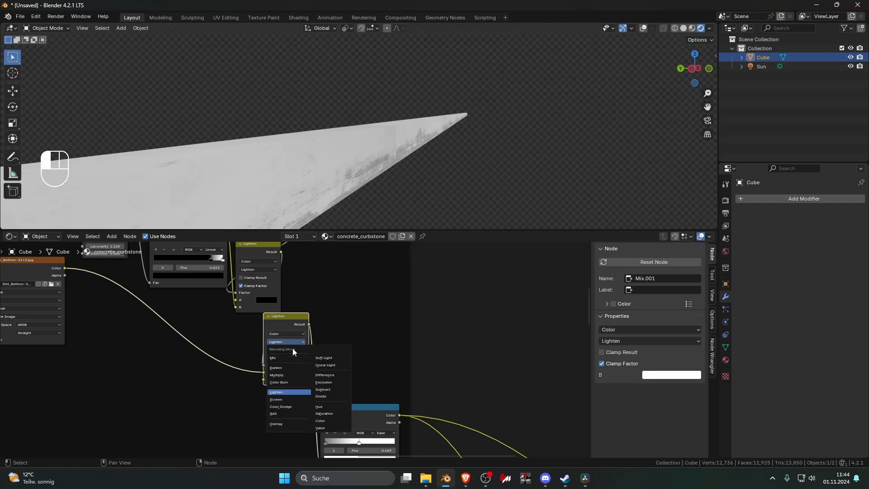
left_click(287, 331, "ctrl+shift")
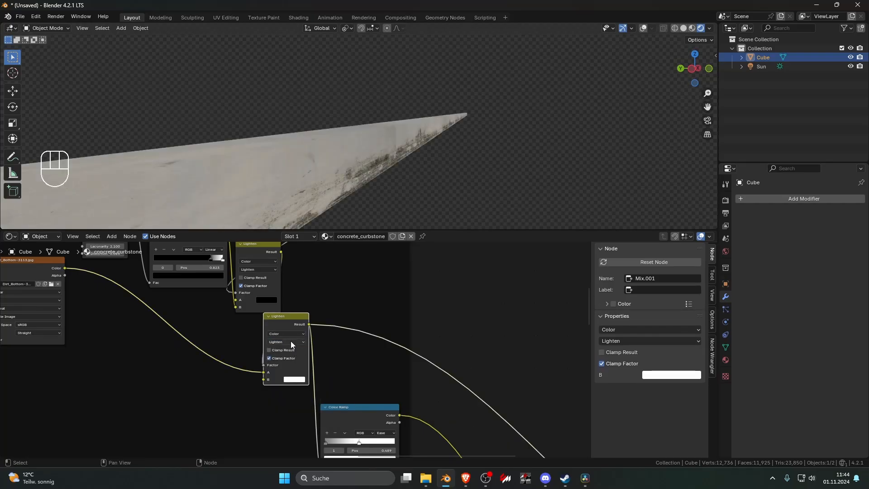
left_click(290, 343)
left_click(286, 367)
left_click(283, 341)
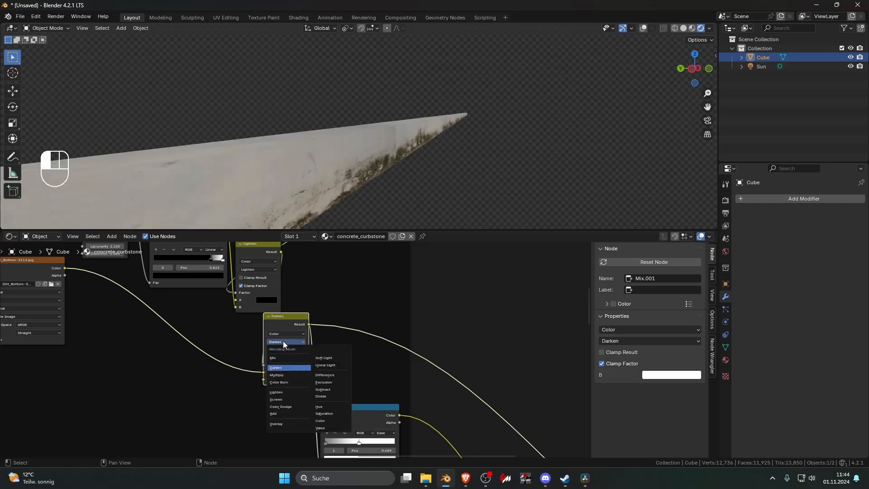
left_click(285, 374)
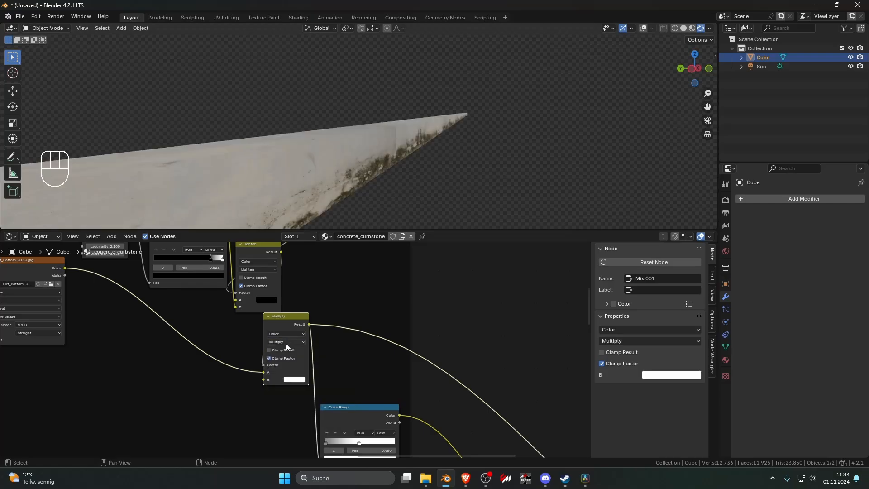
left_click(286, 343)
left_click(286, 382)
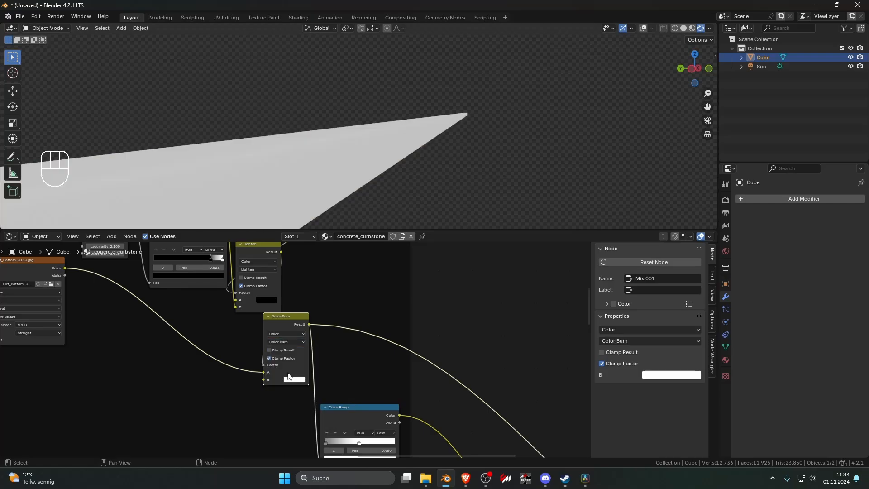
left_click(289, 342)
left_click(289, 392)
- Set the dirt texture's mix node to Screen blending and preview the final Color Ramp
left_click(291, 342)
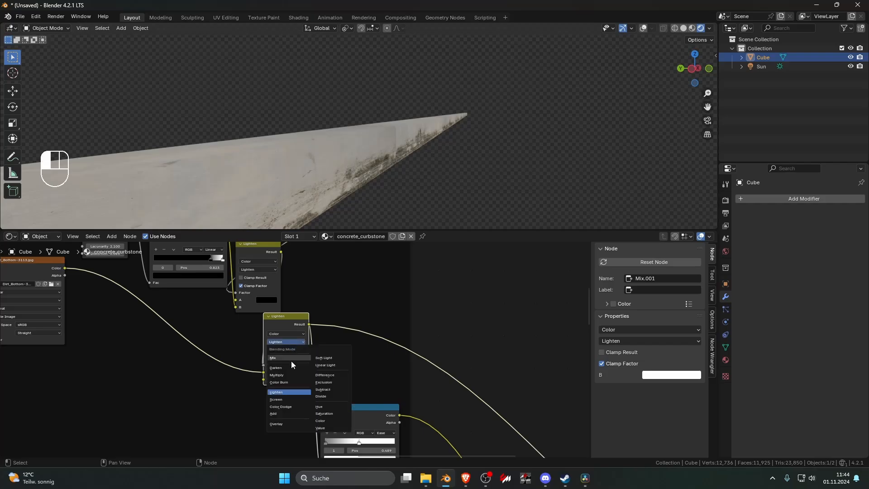
left_click(288, 400)
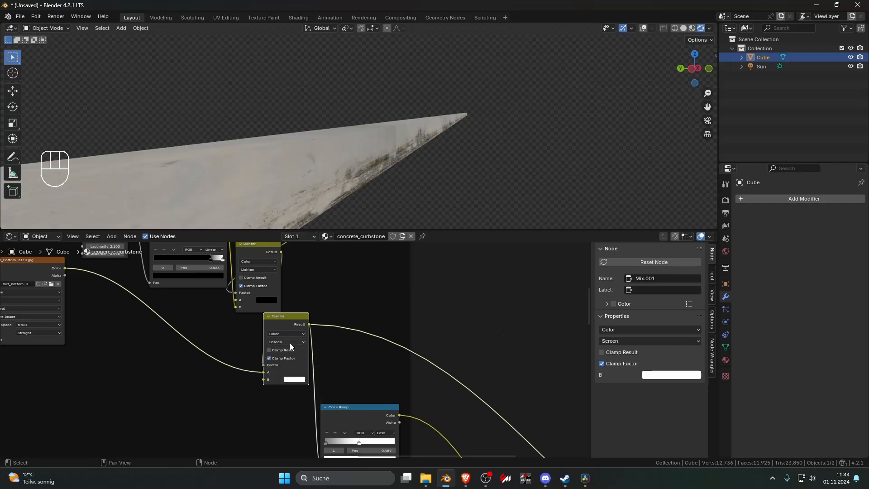
middle_click_drag(340, 222, 361, 211)
left_click(362, 420, "ctrl+shift")
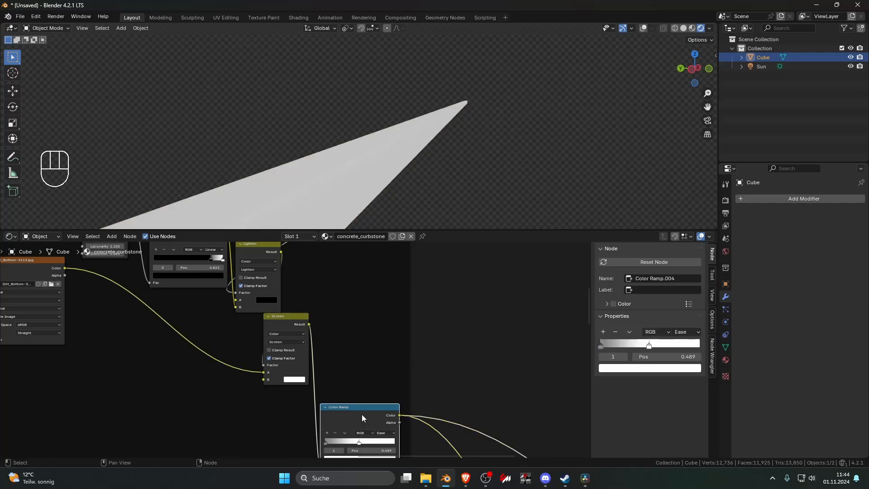
- Preview the Noise Texture, its Color Ramp and the noise Lighten mix node in turn
middle_click_drag(431, 215, 409, 207)
middle_click_drag(144, 246, 266, 320, "shift")
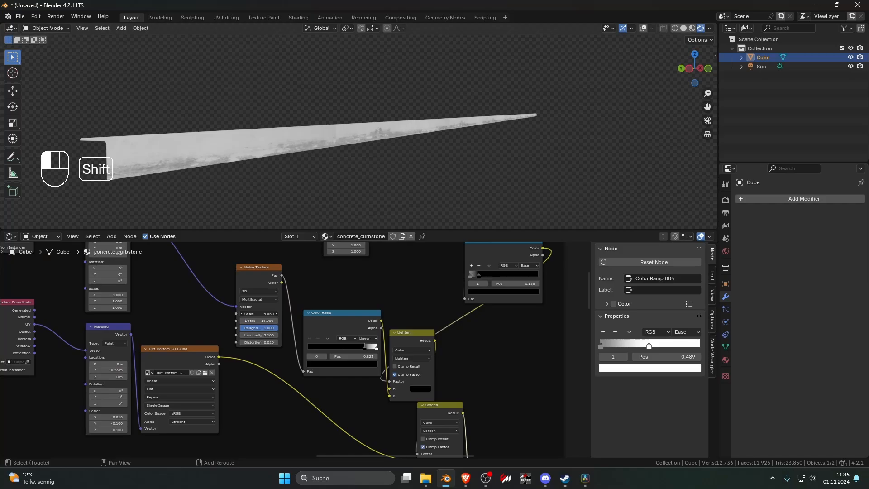
left_click(273, 283, "ctrl+shift")
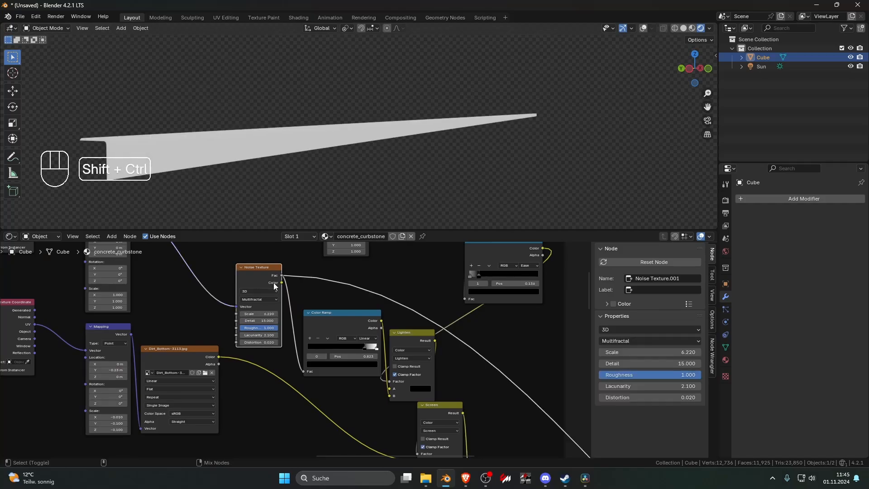
left_click(343, 316, "ctrl+shift")
scroll(285, 309, "up", 2)
left_click(430, 326, "ctrl+shift")
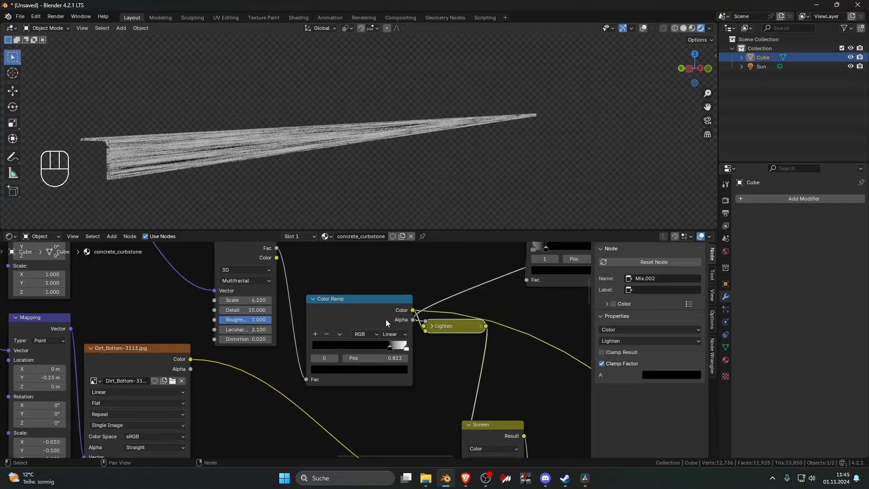
left_click(430, 326)
left_click(459, 326, "ctrl+shift")
scroll(279, 306, "up", 2)
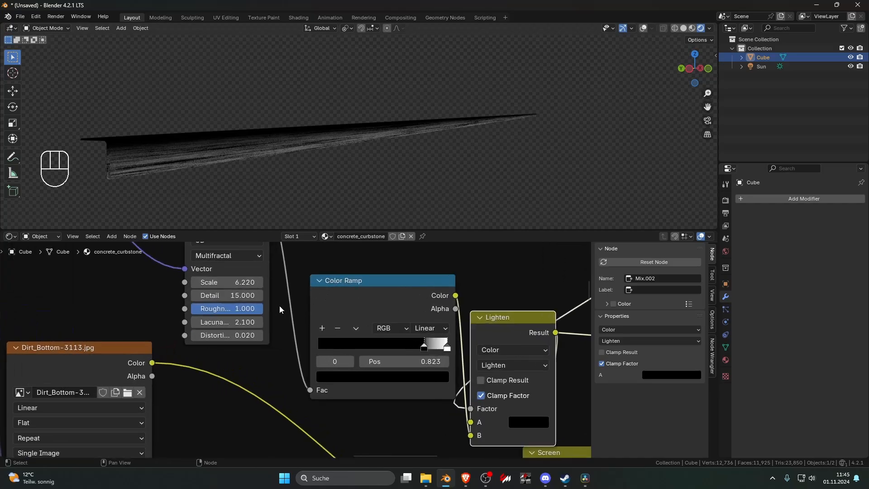
- Reverse the noise Color Ramp to run from white to black, with the white stop at position 0.968
middle_click_drag(279, 305, 301, 329, "shift")
left_click_drag(446, 368, 479, 374, "shift")
left_click(469, 370, "shift")
left_click_drag(353, 370, 422, 371, "shift")
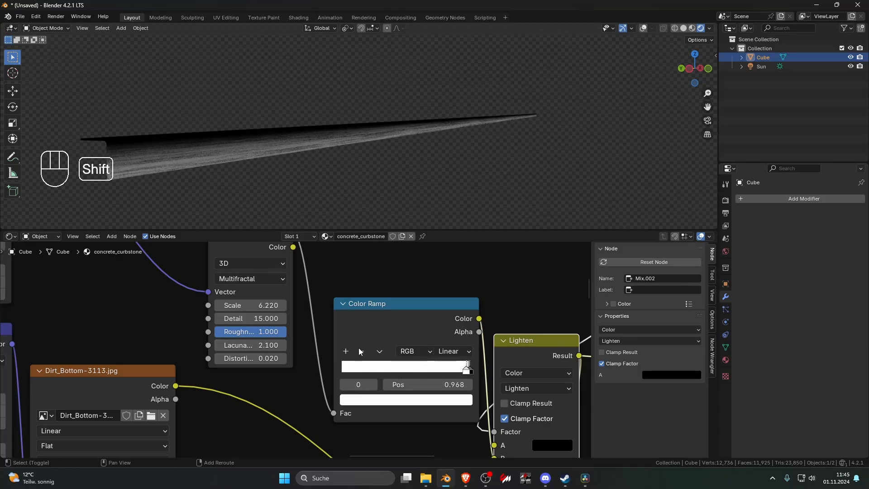
- Set the Noise Texture's scale to 2.75 and its Mapping node's X scale to 16.17
left_click_drag(253, 318, 195, 305)
left_click_drag(256, 306, 256, 306, "shift")
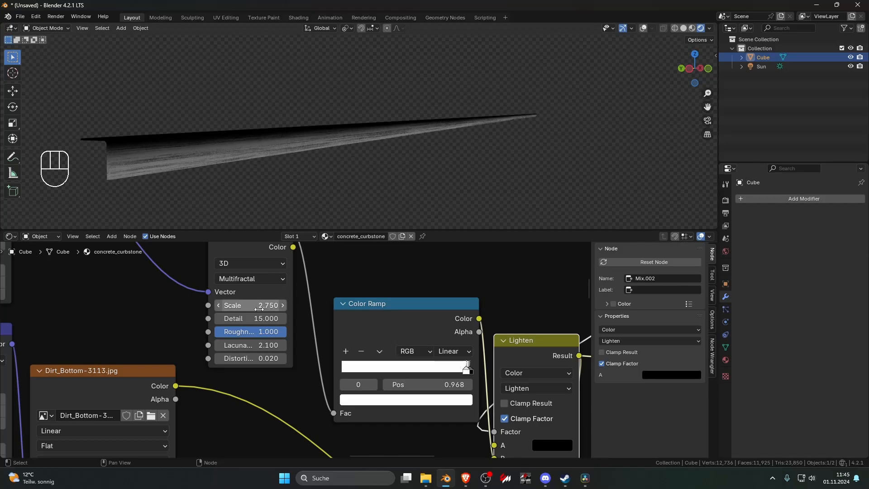
scroll(256, 307, "down", 7)
middle_click_drag(186, 296, 303, 361)
scroll(226, 333, "up", 2)
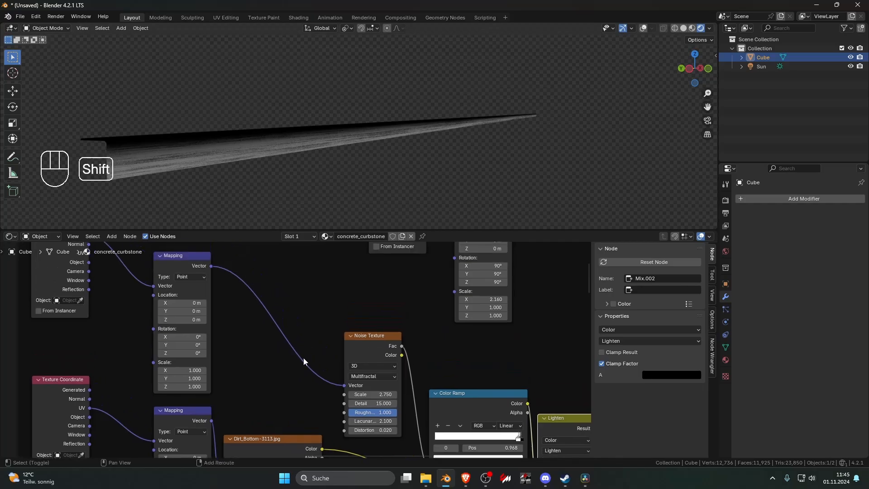
mouse_move(189, 371)
left_mouse_down("shift")
mouse_move(231, 372)
mouse_move(199, 370)
left_mouse_up("shift")
middle_click_drag(324, 377, 287, 376)
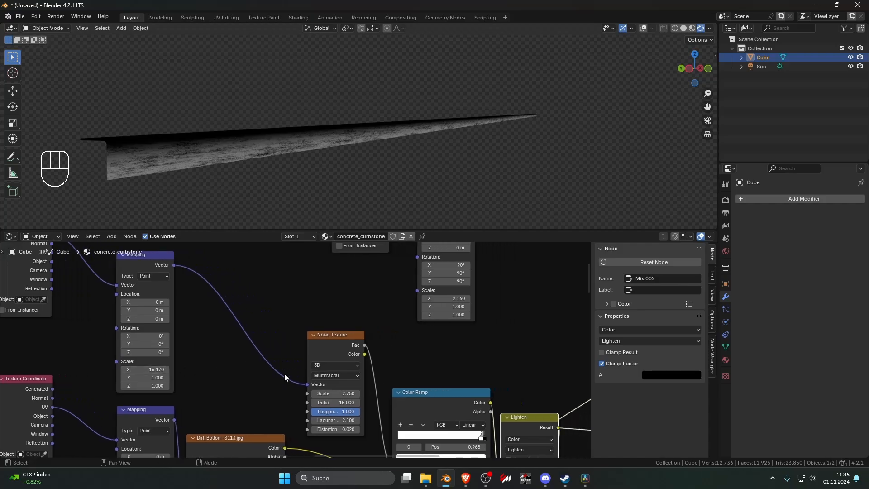
- Set the Noise Texture's scale to 5.58, its detail to 4.11 and its distortion to 0
left_click(344, 388, "shift")
left_click_drag(344, 389, 338, 402, "shift")
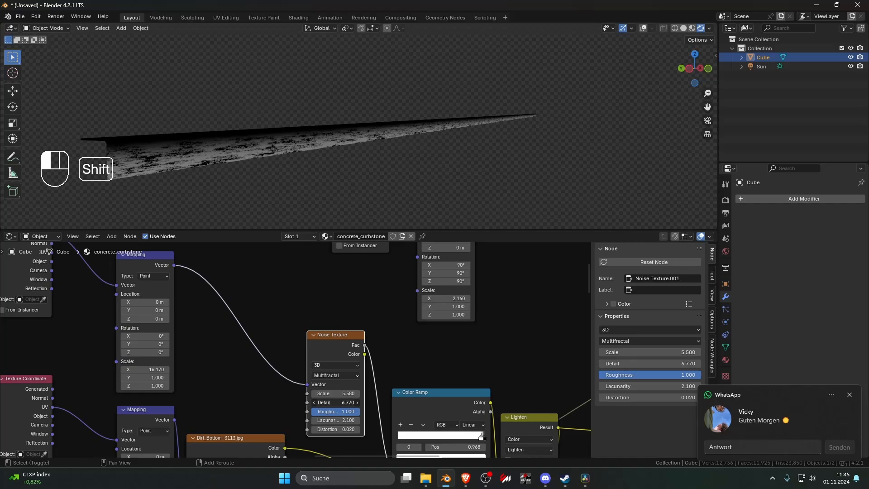
left_click_drag(339, 402, 341, 428, "shift")
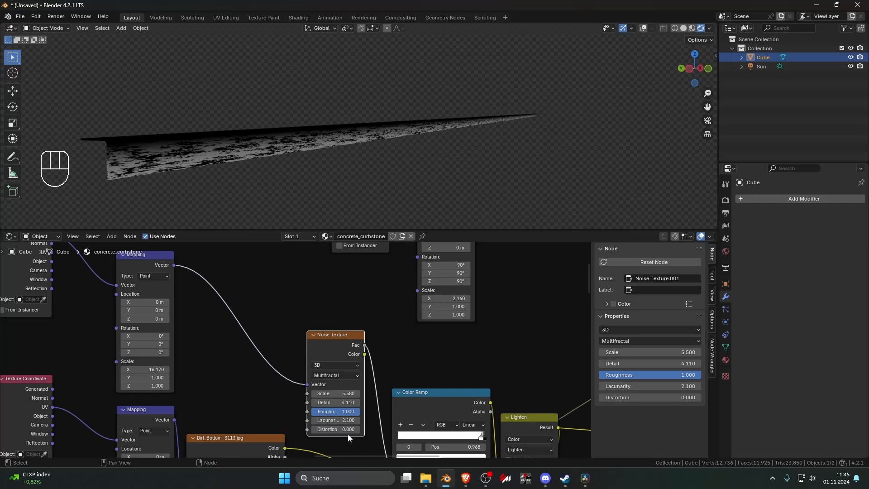
- Lower the noise Mapping node's X scale and preview the noise Color Ramp, Lighten and Screen nodes in turn
middle_click_drag(177, 328, 261, 350, "shift")
mouse_move(238, 391)
left_mouse_down("shift")
mouse_move(224, 391)
mouse_move(238, 386)
left_mouse_up("shift")
scroll(413, 405, "down", 4)
middle_click_drag(412, 405, 262, 320, "shift")
left_click(335, 325, "ctrl+shift")
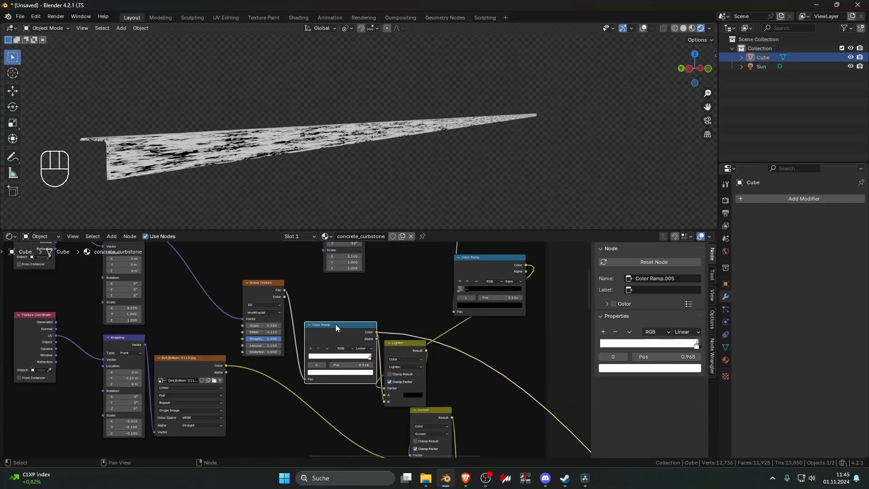
left_click(406, 351, "ctrl+shift")
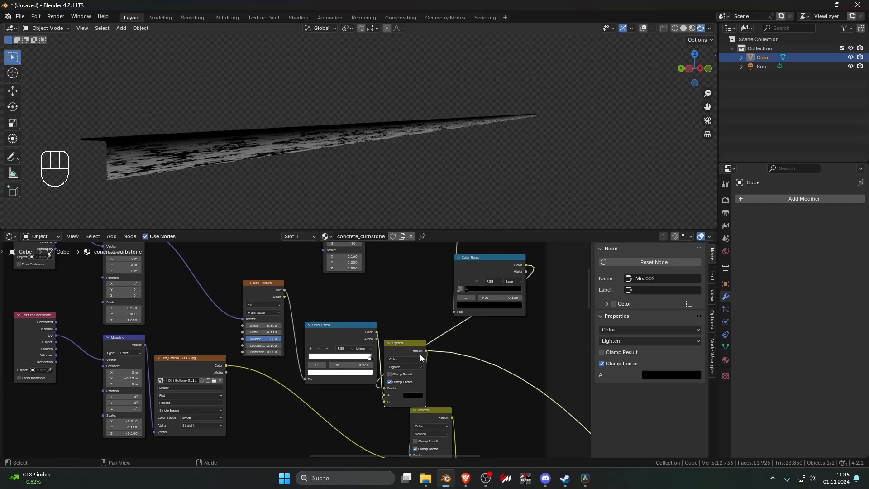
middle_click_drag(445, 368, 402, 314, "shift")
left_click(391, 356, "ctrl+shift")
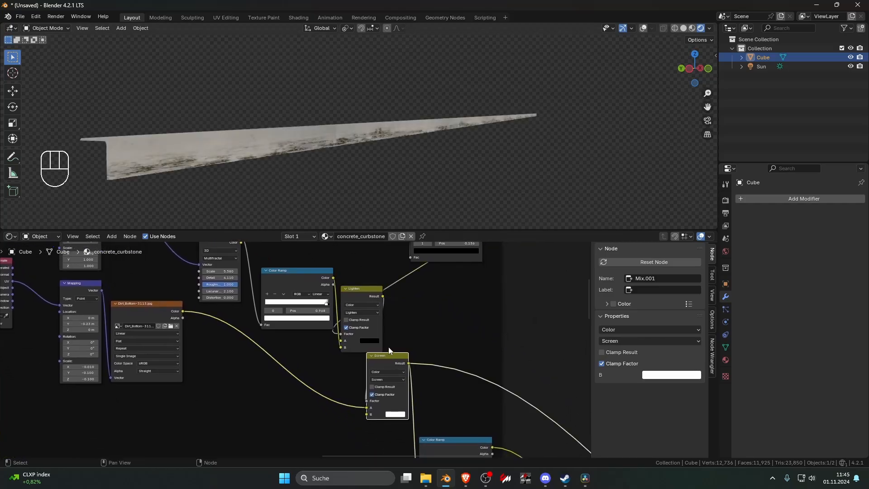
- Move the black stop of the gradient's Color Ramp to position 0.082
middle_click_drag(414, 261, 403, 315, "shift")
scroll(403, 316, "up", 3)
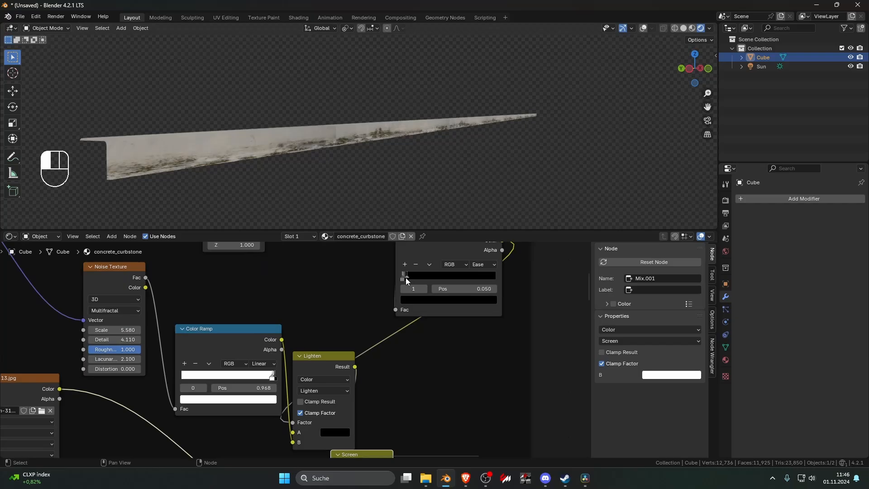
left_click_drag(408, 278, 409, 279)
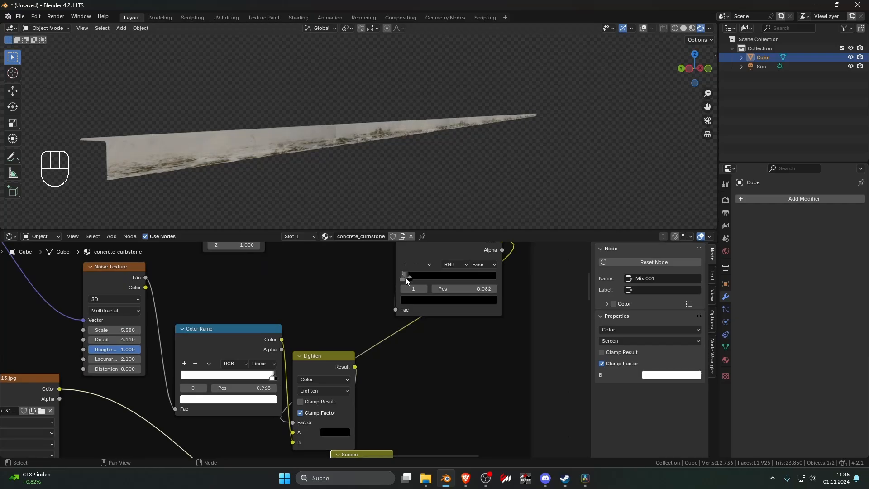
- Brighten the first stop of the gradient's Color Ramp to white
left_click(414, 299)
left_click_drag(487, 205, 490, 161)
scroll(435, 355, "down", 4)
middle_click_drag(389, 413, 402, 345)
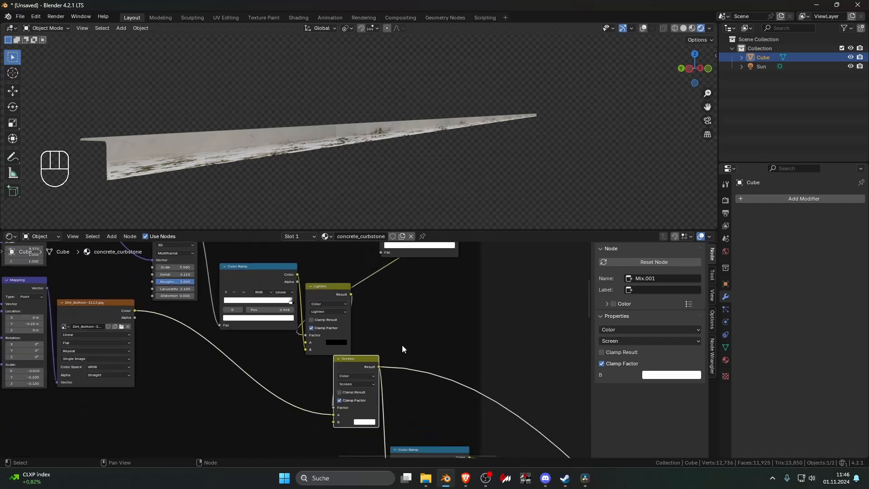
- Preview the mossy mask's final Color Ramp and the final Mix Shader, and examine the moss along the curb
middle_click_drag(399, 407, 383, 321)
left_click(405, 368, "ctrl+shift")
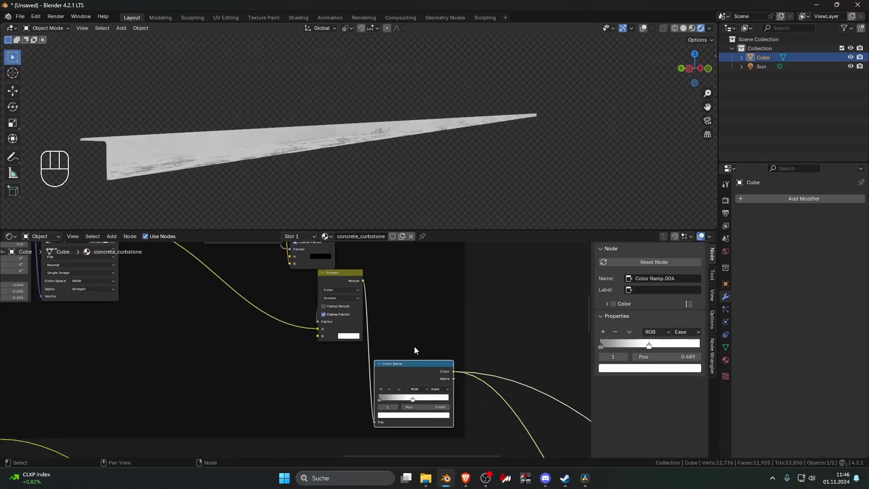
scroll(420, 327, "down", 2)
middle_click_drag(414, 376, 380, 275, "shift")
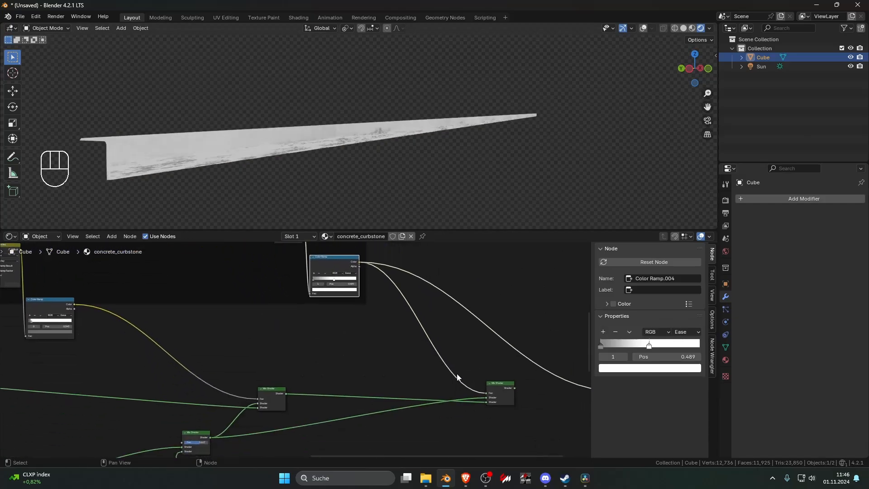
scroll(316, 380, "down", 2)
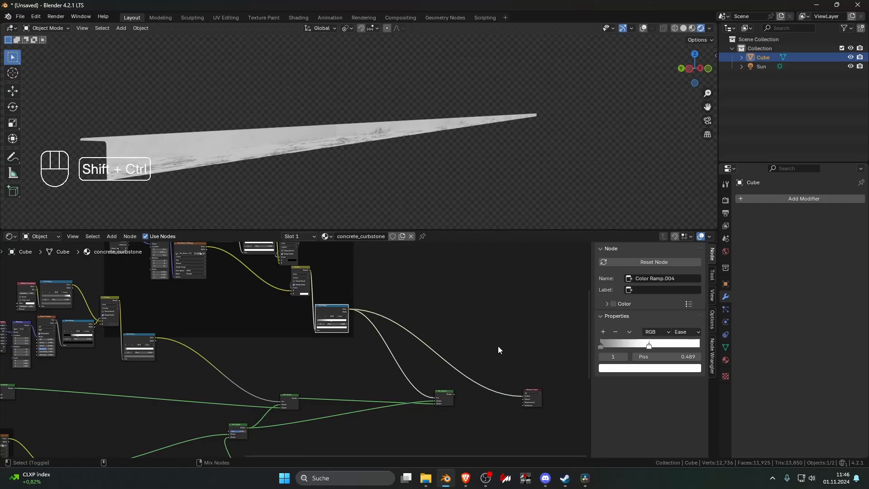
left_click(445, 397, "ctrl+shift")
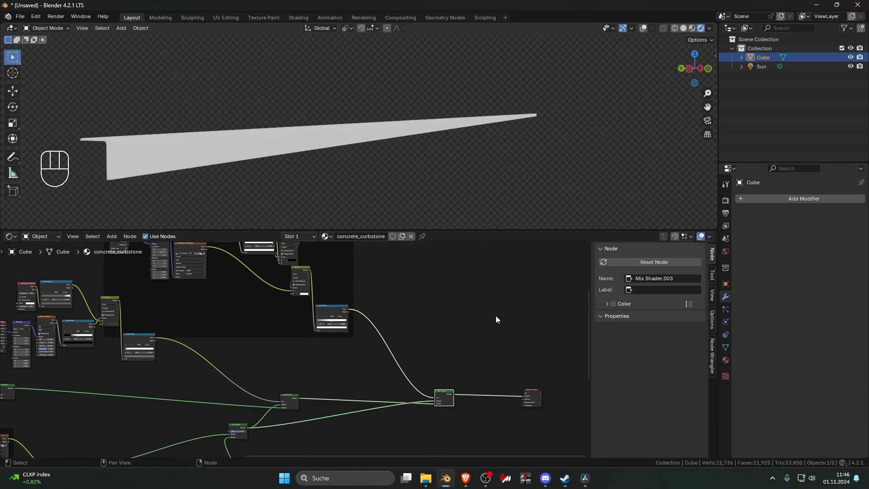
left_click(486, 158)
scroll(486, 158, "up", 4)
mouse_move(486, 158)
middle_mouse_down()
mouse_move(452, 162)
mouse_move(481, 161)
middle_mouse_up()
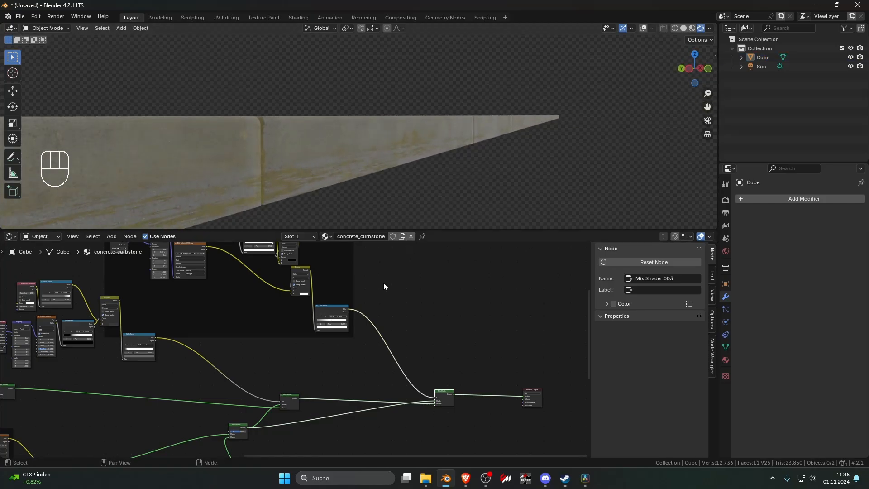
- Lighten the first stop of the mossy mask's final Color Ramp to light grey and check the curb
scroll(400, 344, "up", 6)
left_click(299, 357)
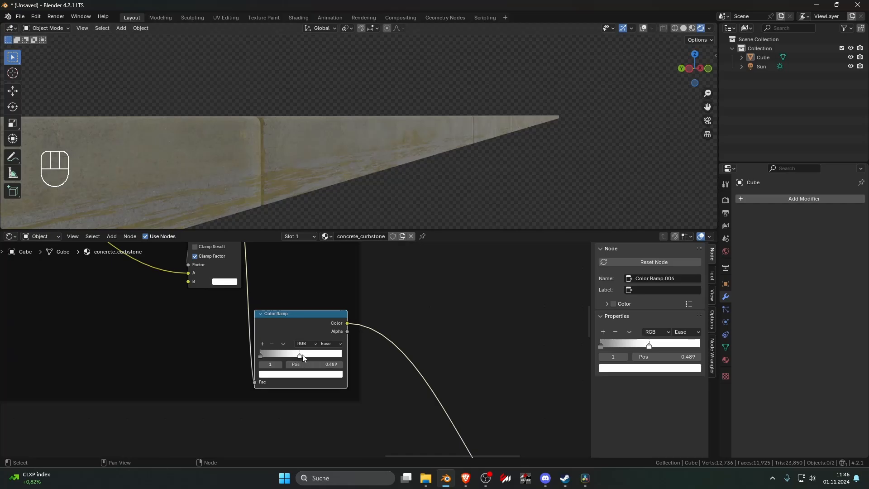
left_click(307, 374)
mouse_move(335, 266)
left_mouse_down()
mouse_move(335, 286)
mouse_move(336, 252)
left_mouse_up()
left_click(388, 274)
left_click(261, 355)
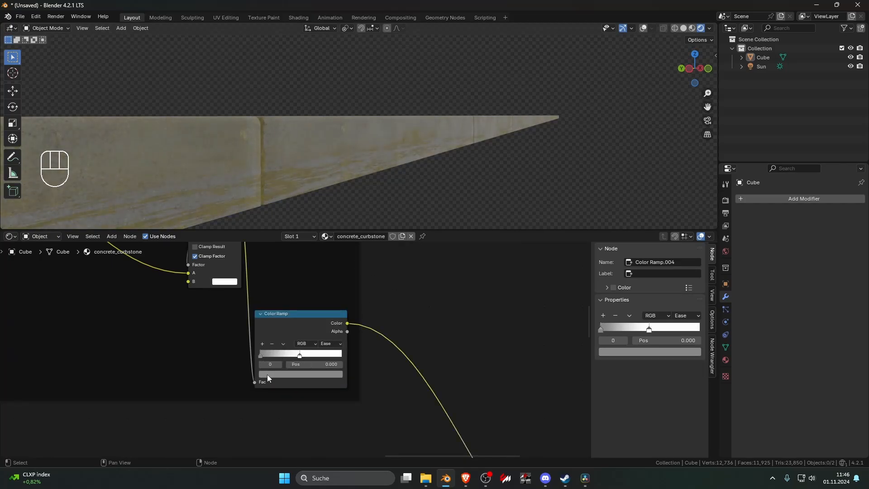
left_click(268, 374)
mouse_move(335, 285)
left_mouse_down()
mouse_move(336, 275)
mouse_move(334, 317)
mouse_move(335, 257)
mouse_move(335, 271)
left_mouse_up()
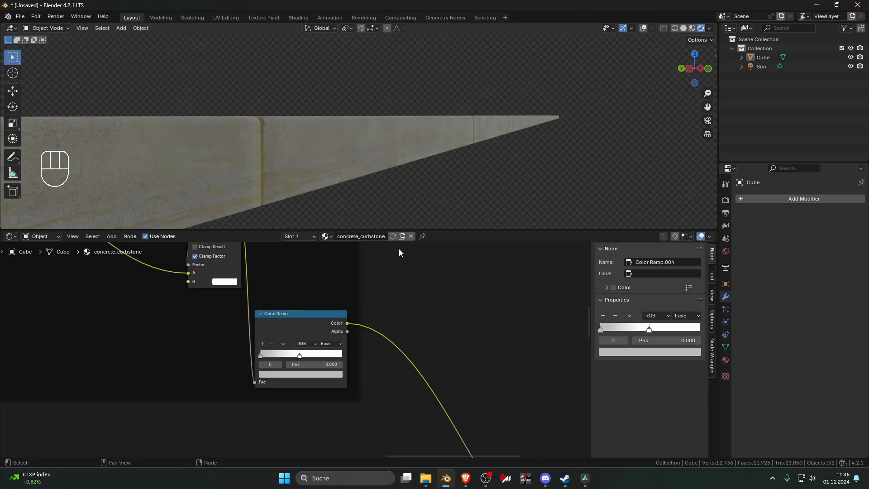
scroll(438, 201, "down", 5)
middle_click_drag(438, 202, 456, 191)
scroll(456, 191, "up", 5)
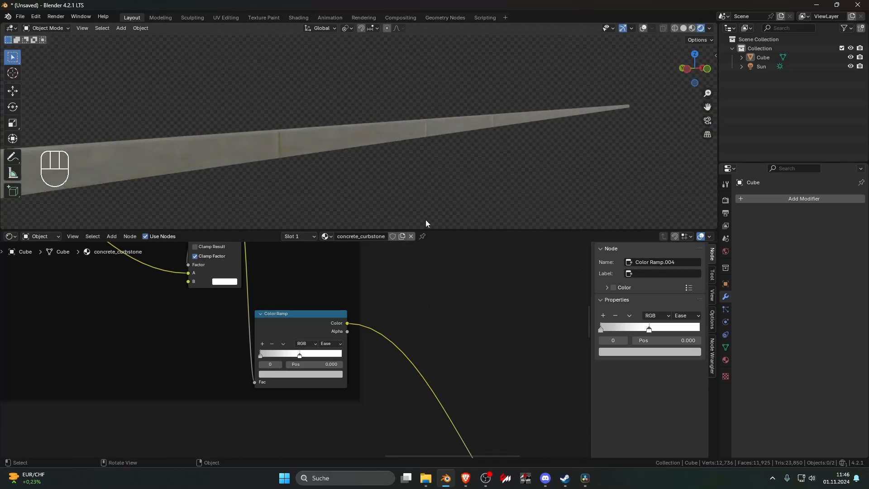
- Preview the Lighten and Screen nodes and move the black stop of the gradient's Color Ramp to position 0.127
middle_click_drag(304, 300, 443, 391)
middle_click_drag(351, 309, 360, 375)
left_click(328, 289, "ctrl+shift")
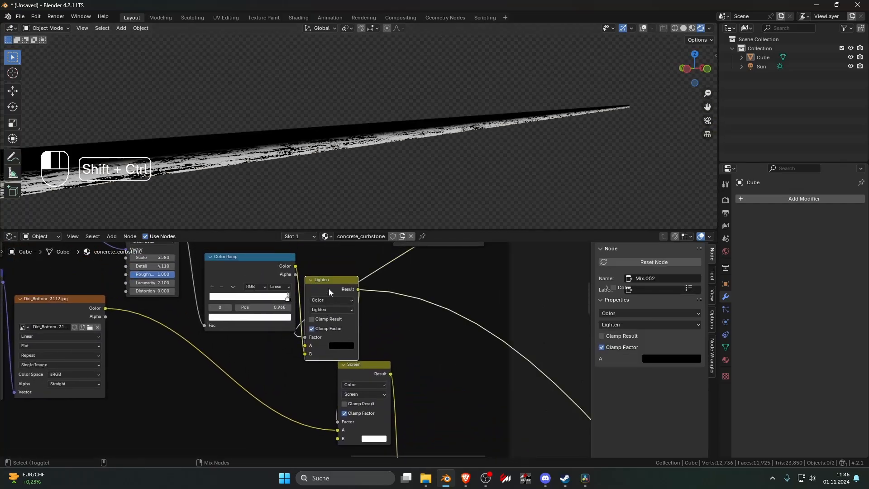
left_click(362, 384, "ctrl+shift")
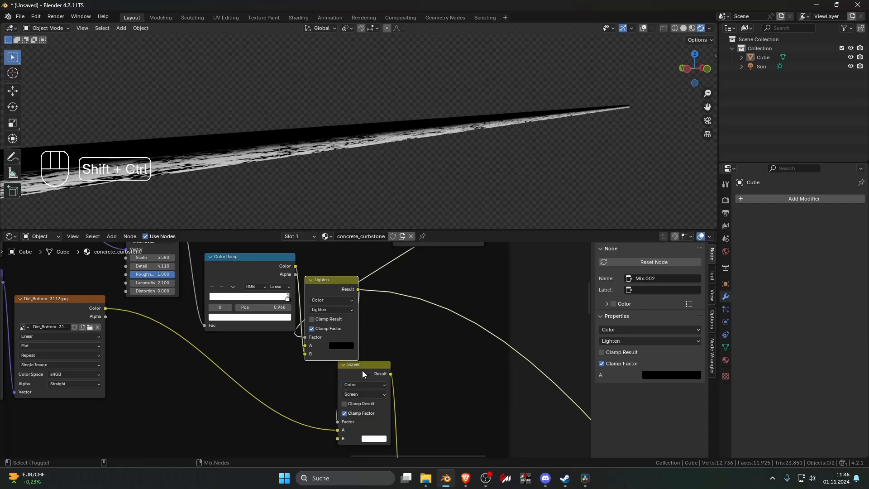
left_click(362, 370, "ctrl+shift")
mouse_move(386, 341)
middle_mouse_down()
mouse_move(378, 329)
mouse_move(385, 333)
middle_mouse_up()
scroll(388, 340, "up", 2)
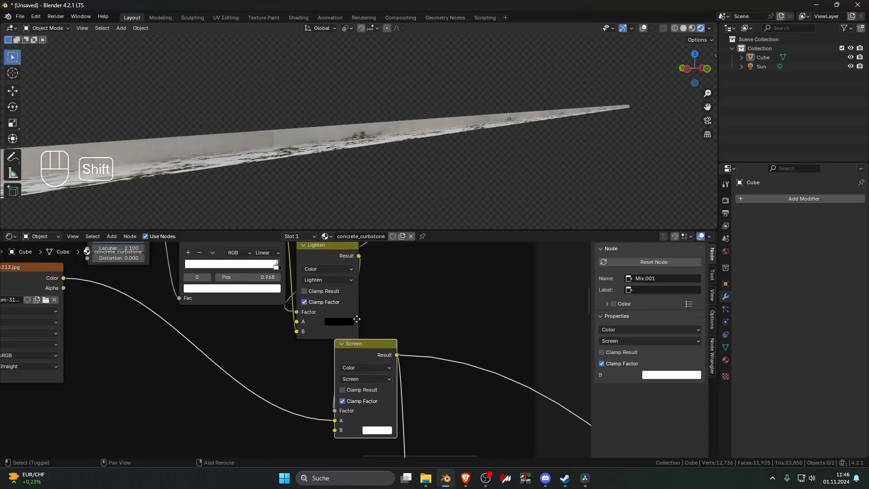
middle_click_drag(365, 267, 319, 408, "shift")
left_click_drag(370, 308, 377, 308)
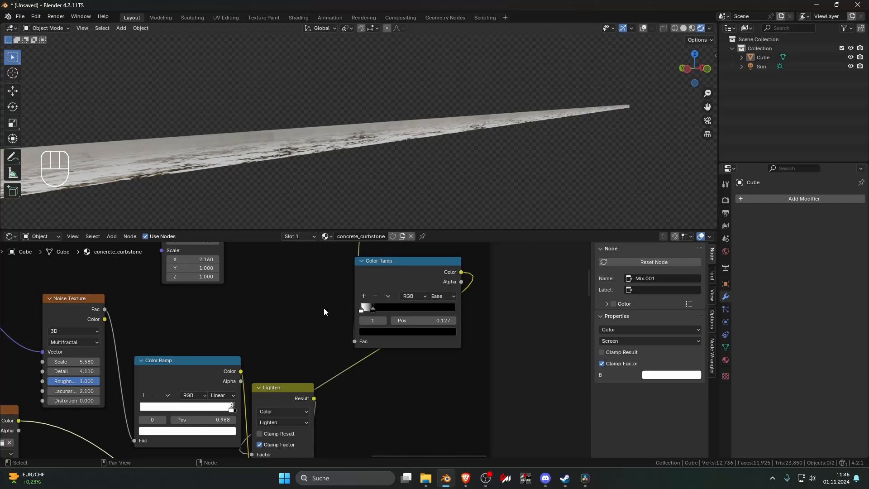
- Set the Noise Texture's scale to 12.46, its detail to 15 and its lacunarity to 2
middle_click_drag(232, 333, 391, 318, "shift")
left_click_drag(244, 346, 427, 356, "shift")
left_click_drag(272, 356, 714, 356, "shift")
scroll(342, 199, "up", 2)
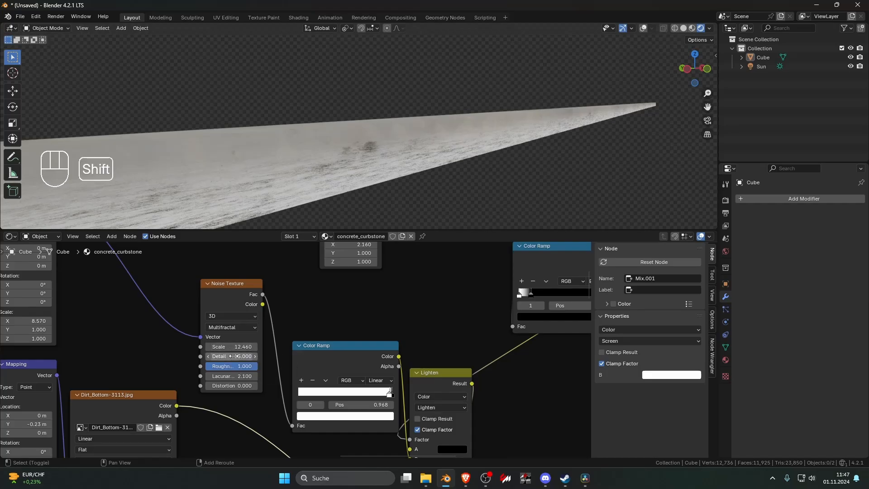
left_click_drag(235, 375, 195, 376, "shift")
left_click(240, 375)
type("2")
key("Return")
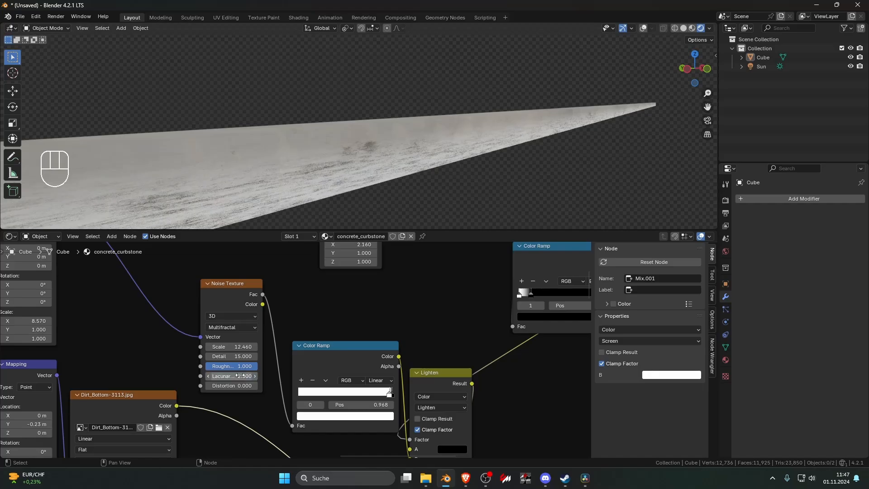
- Spread the noise Color Ramp with white at 0 and black at 0.414, and preview the Lighten and Screen nodes
left_click_drag(373, 395, 334, 392)
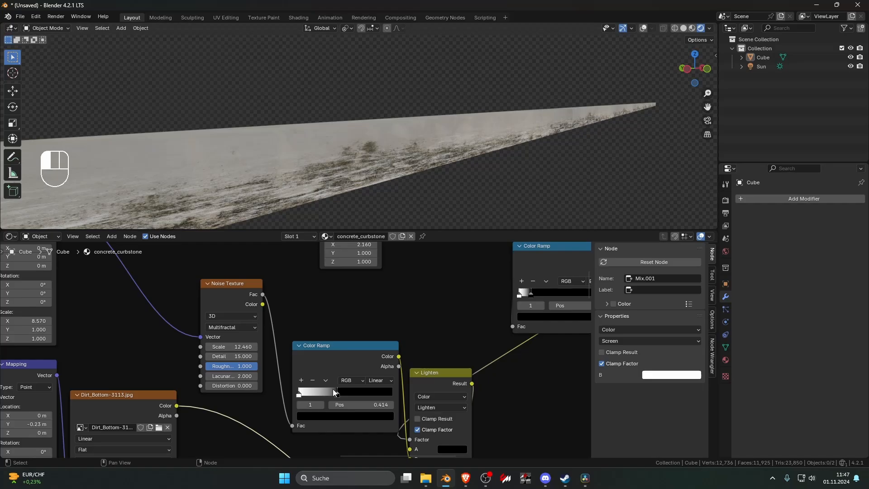
scroll(303, 373, "down", 8)
middle_click_drag(327, 389, 295, 353, "shift")
scroll(295, 353, "up", 5)
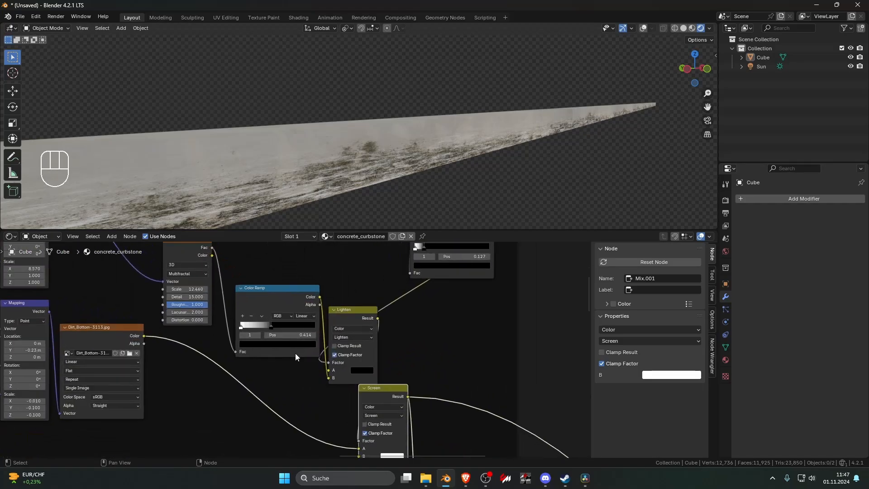
left_click(357, 310, "ctrl+shift")
middle_click_drag(390, 369, 348, 339)
left_click(374, 363, "ctrl+shift")
scroll(398, 361, "down", 4)
scroll(341, 321, "up", 3)
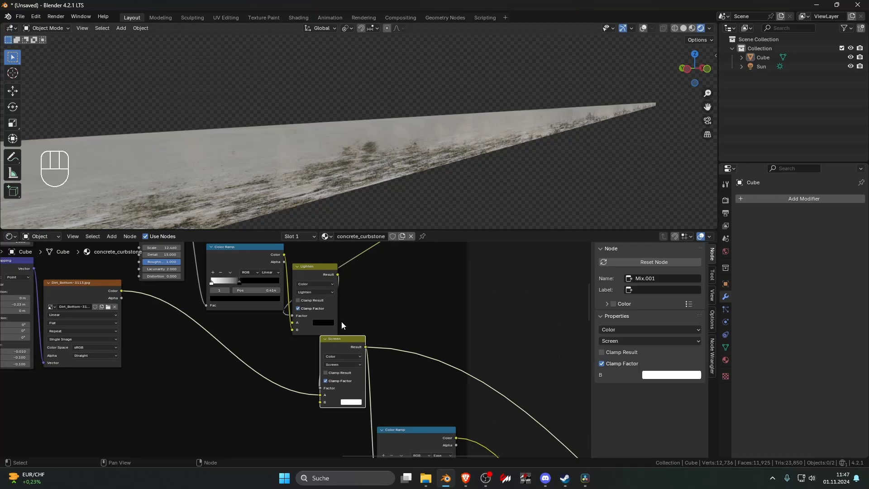
- Change the Screen node's blending mode to Color Dodge and preview the mossy mask's final Color Ramp
left_click(336, 363)
left_click(352, 429)
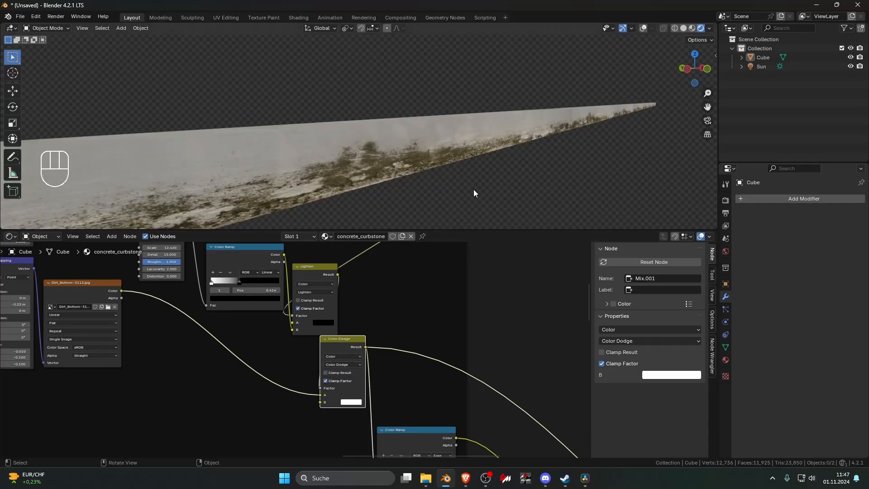
middle_click_drag(473, 190, 474, 222)
scroll(426, 398, "down", 2, "shift")
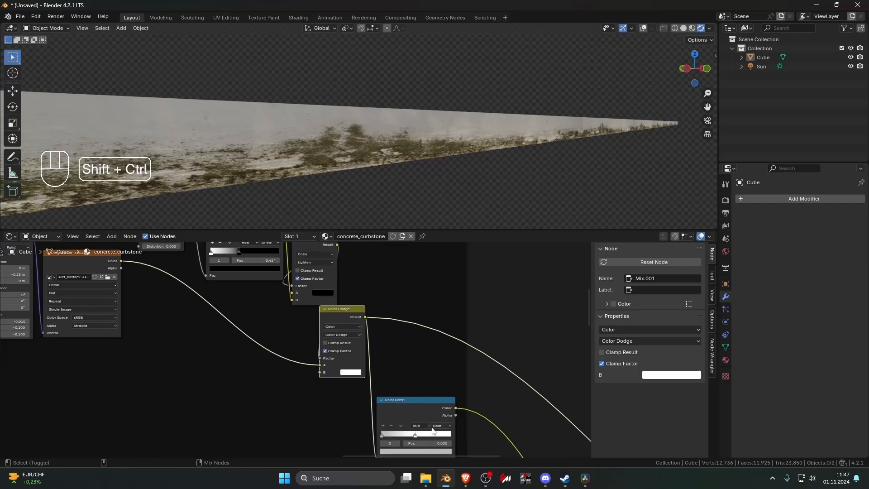
left_click(414, 404, "ctrl+shift")
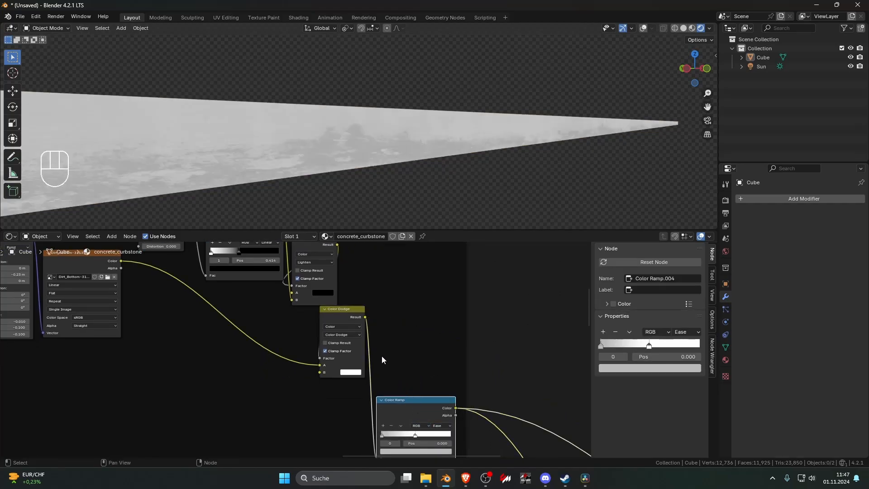
middle_click_drag(444, 392, 435, 355, "shift")
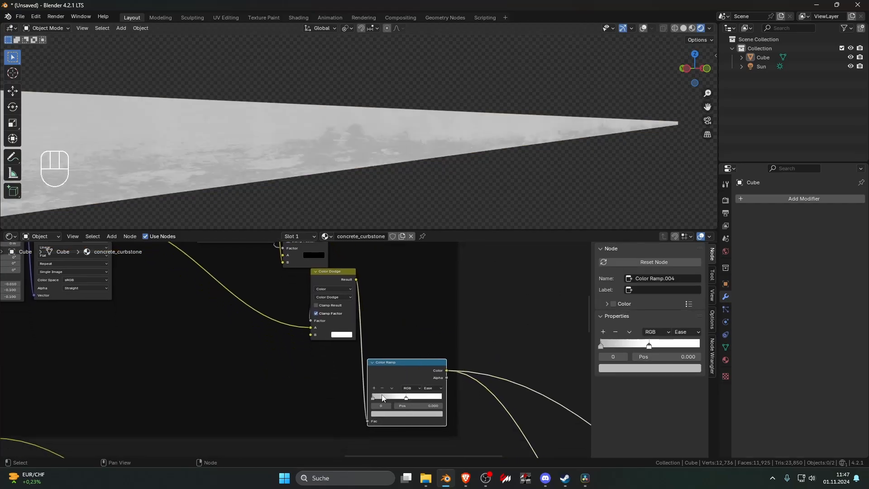
- Darken the first stop of the mossy mask's final Color Ramp to black
left_click(387, 415)
left_click_drag(436, 349, 436, 369)
left_click(462, 345)
middle_click_drag(403, 318, 421, 374, "shift")
scroll(299, 324, "up", 2)
middle_click_drag(298, 323, 335, 369, "shift")
scroll(290, 316, "up", 1)
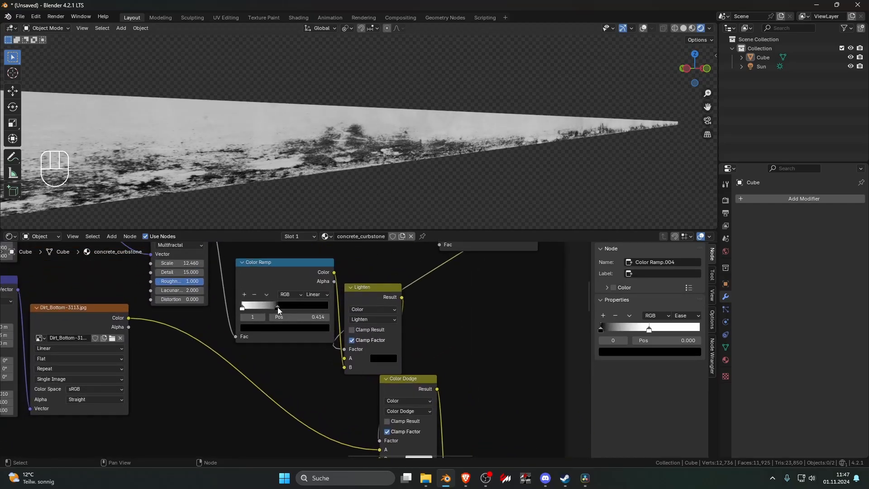
- Move the noise Color Ramp's black stop to 0.477 and try the Add blending mode on the Color Dodge node
mouse_move(278, 310)
left_mouse_down()
mouse_move(313, 309)
mouse_move(264, 308)
mouse_move(293, 308)
mouse_move(284, 309)
left_mouse_up()
middle_click_drag(284, 309, 259, 264, "shift")
left_click(383, 366)
left_click(380, 370)
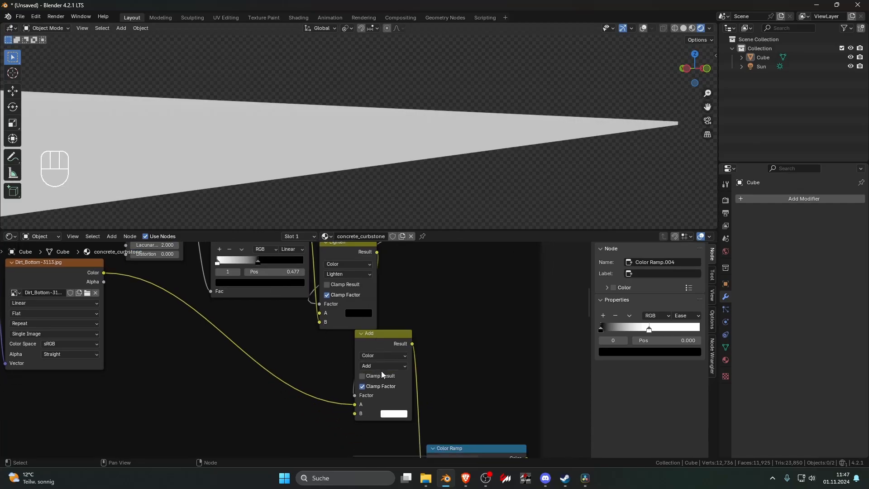
left_click(380, 365)
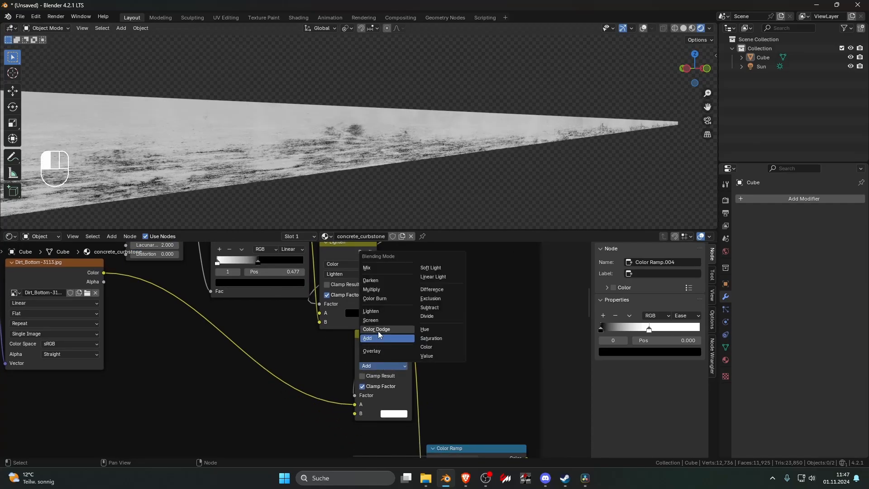
- Try the Soft Light blending mode on the Add node and move the noise Color Ramp's black stop to 0.545
left_click_drag(257, 260, 186, 266)
left_click(383, 365)
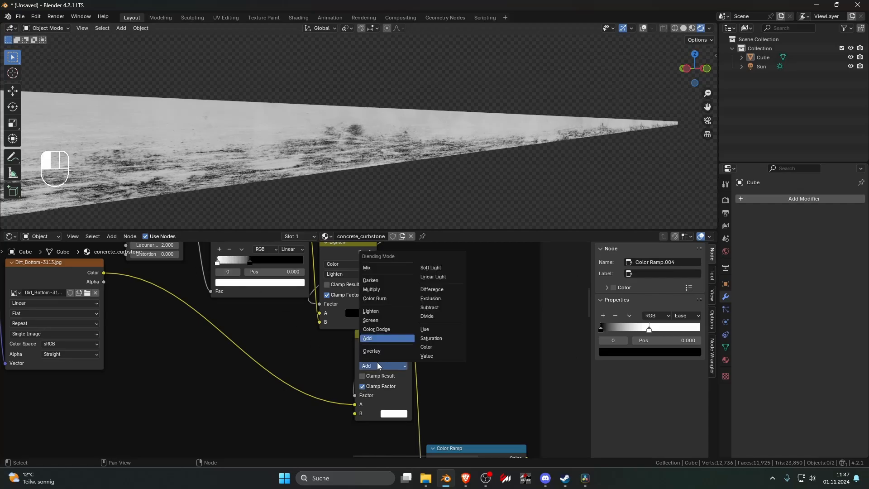
left_click(439, 268)
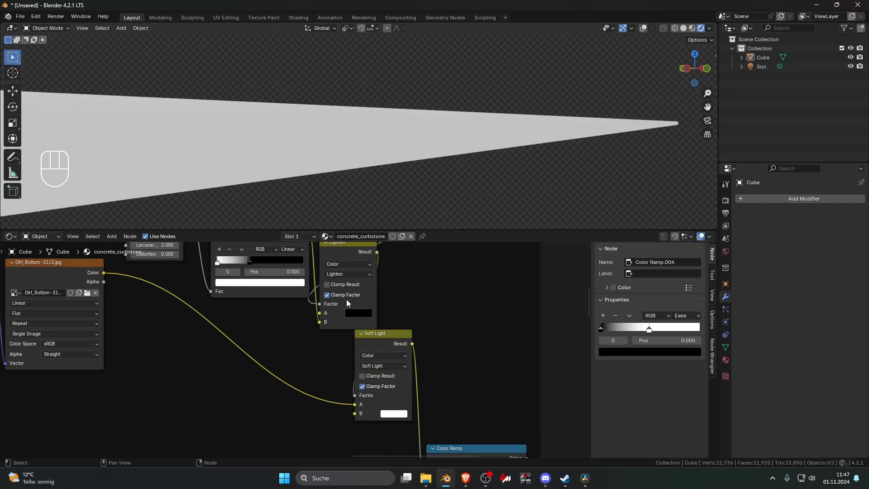
mouse_move(251, 261)
left_mouse_down()
mouse_move(316, 264)
mouse_move(215, 260)
mouse_move(265, 262)
left_mouse_up()
- Set the Soft Light node to Linear Light and bring the noise Color Ramp's white stop close to the black stop at 0.505
left_click(383, 366)
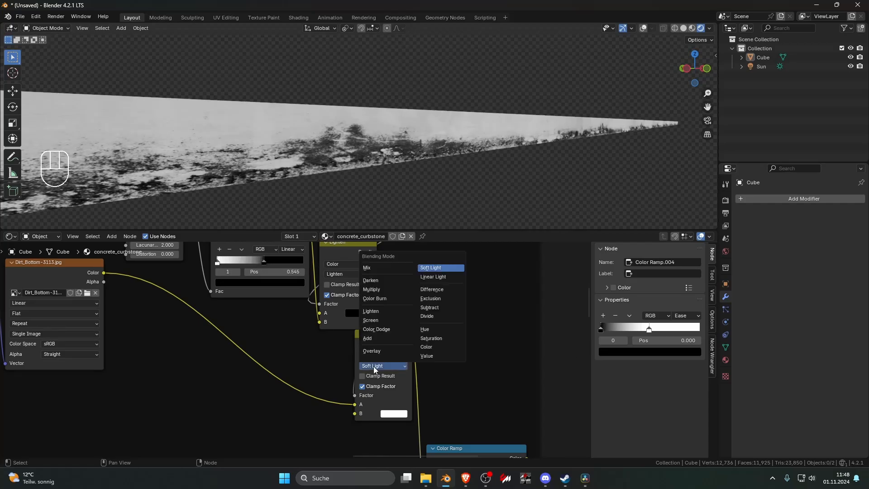
left_click(433, 277)
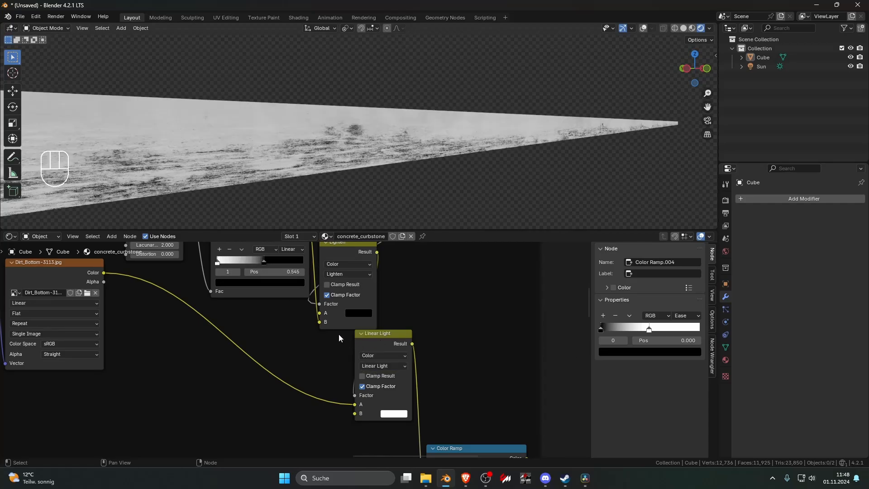
left_click_drag(264, 262, 282, 261)
left_click_drag(218, 261, 262, 262)
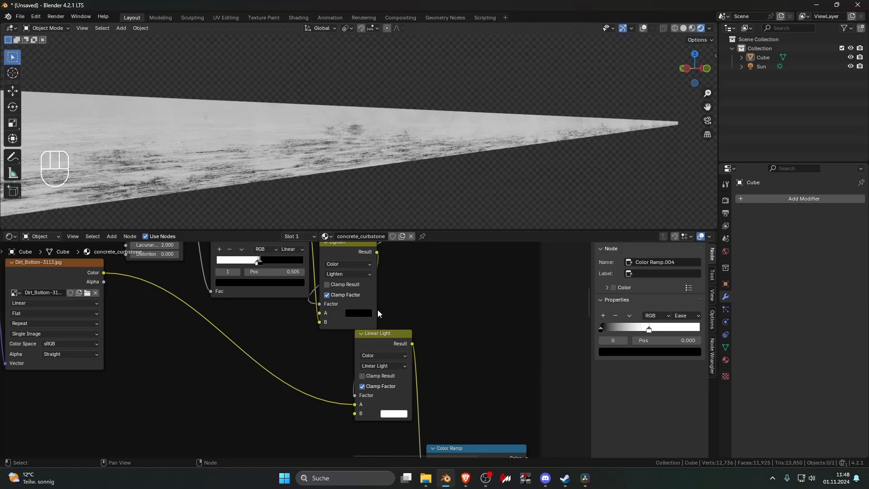
- Output the final Mix Shader, examine the moss along the curb, and select the Dirt_Bottom-3113.jpg Image Texture node
scroll(411, 318, "down", 2)
scroll(412, 322, "down", 10)
left_click(404, 426, "ctrl+shift")
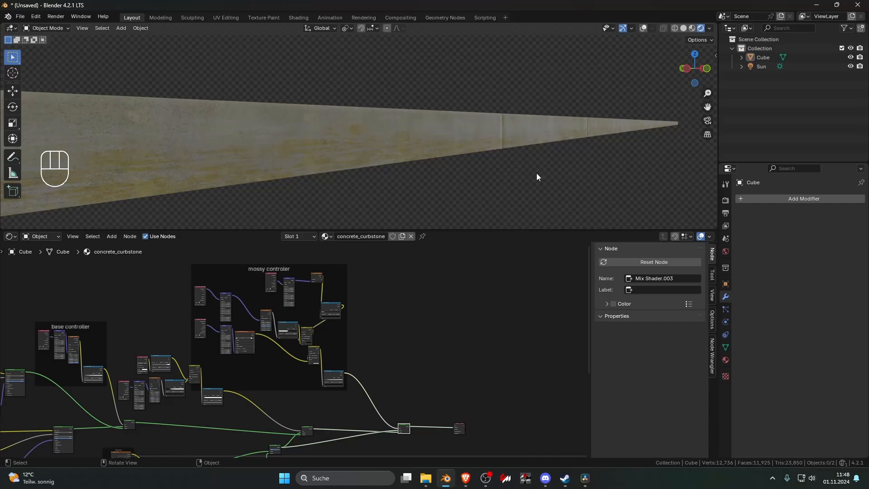
middle_click_drag(537, 177, 400, 187)
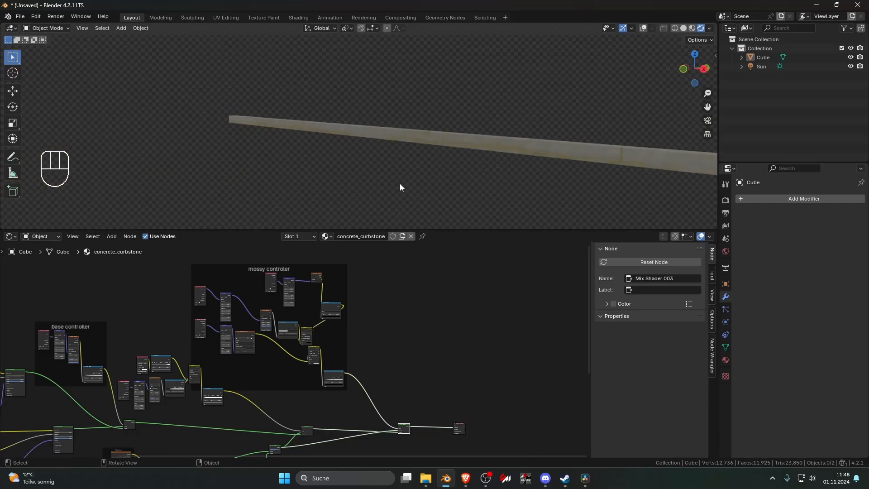
middle_click_drag(452, 186, 565, 185)
scroll(560, 189, "down", 2)
scroll(560, 189, "down", 1)
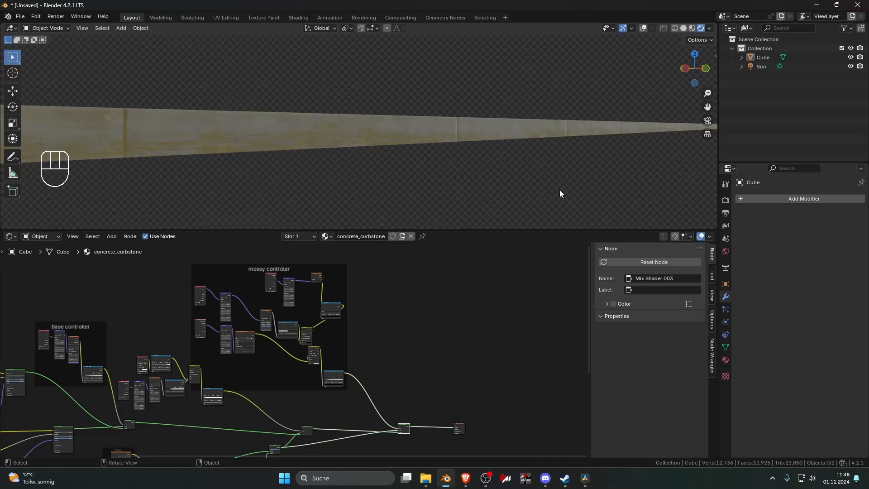
scroll(438, 273, "down", 2)
scroll(438, 272, "up", 2)
left_click(245, 338)
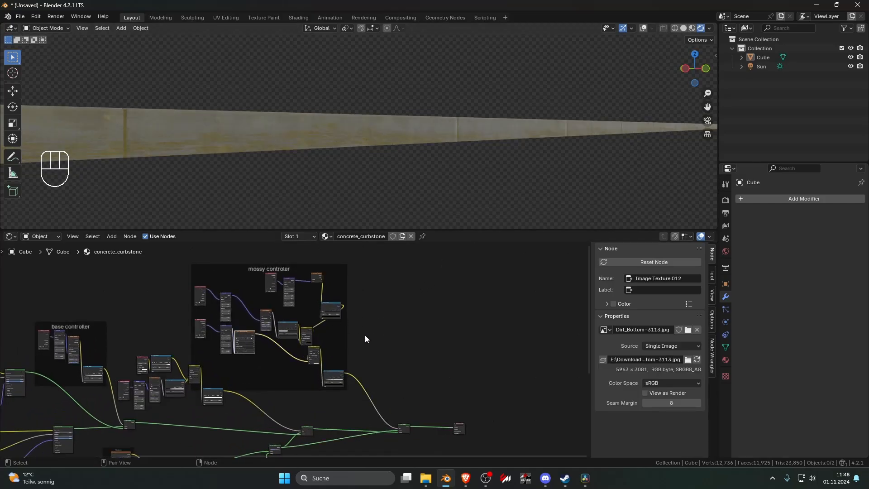
- Move the Texture Coordinate and Mapping nodes of the Dirt_Bottom-3113.jpg image further away from the Image Texture node
middle_click_drag(364, 335, 533, 350, "shift")
scroll(376, 334, "up", 6)
middle_click_drag(378, 326, 340, 355, "shift")
scroll(341, 355, "up", 5)
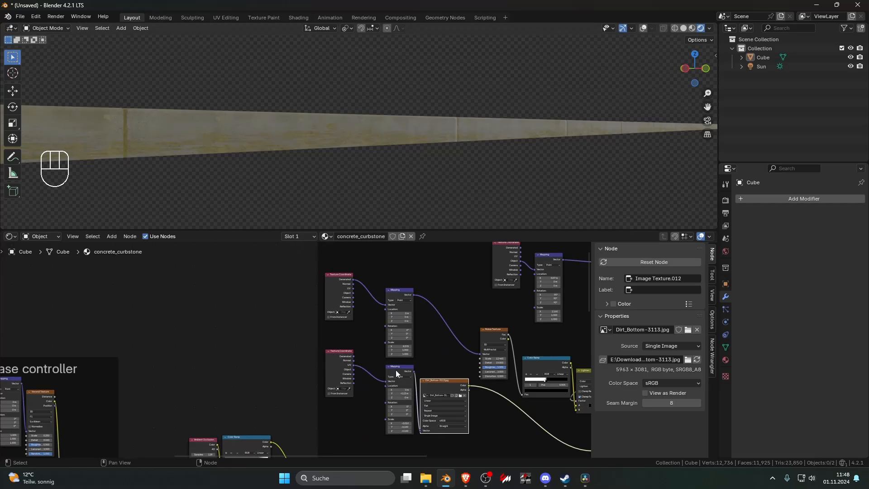
left_click(346, 358, "shift")
left_click(390, 368, "shift")
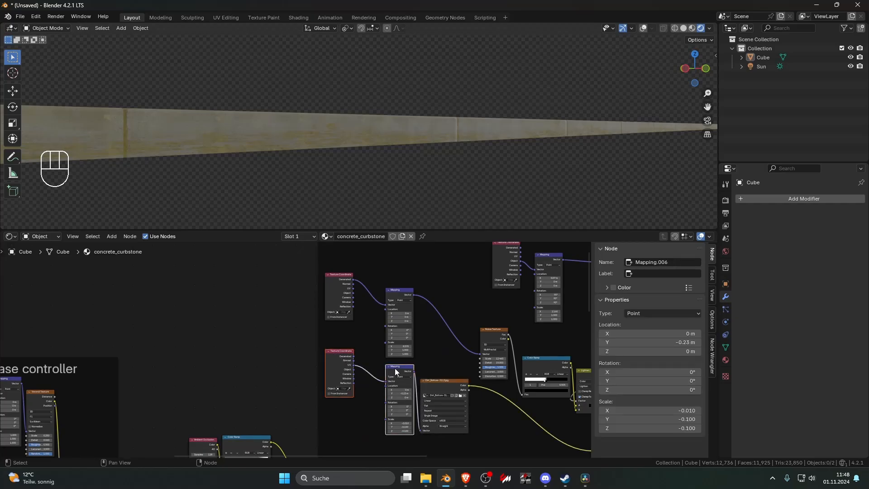
left_click_drag(394, 367, 347, 363)
- Add a Voronoi Texture fed by the dirt image's Texture Coordinate node and link its Color to the Mapping node's Rotation
key("shift+a")
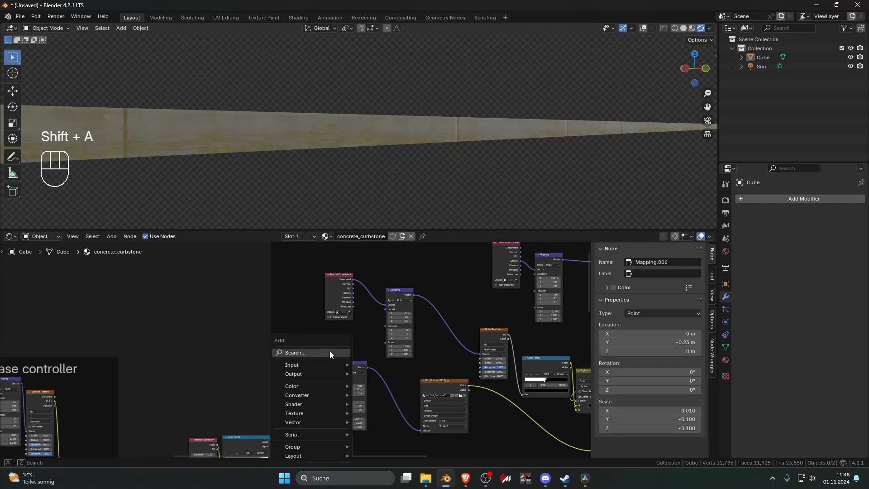
left_click(330, 352)
type("v")
left_click(344, 365)
left_click(309, 372)
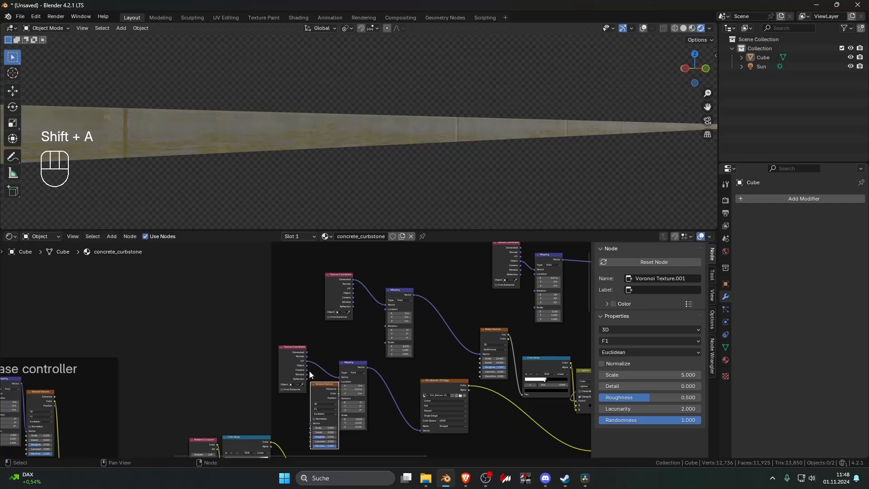
left_click_drag(307, 361, 342, 398)
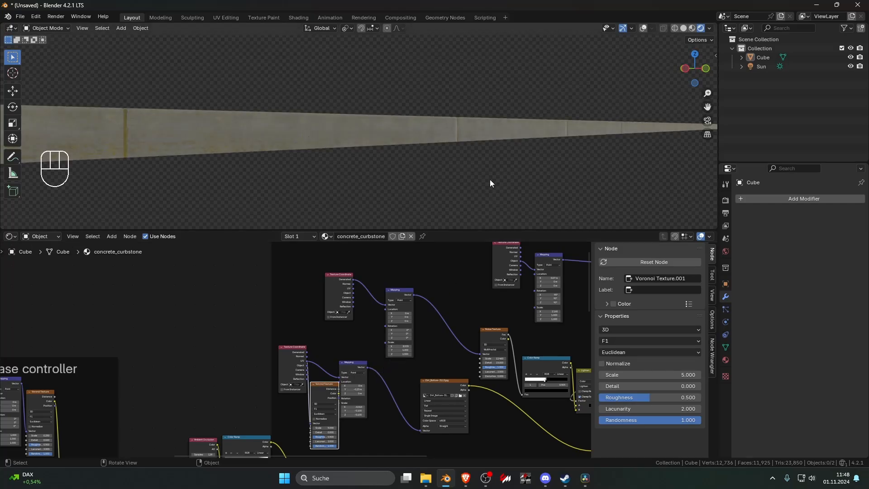
middle_click_drag(490, 179, 446, 206)
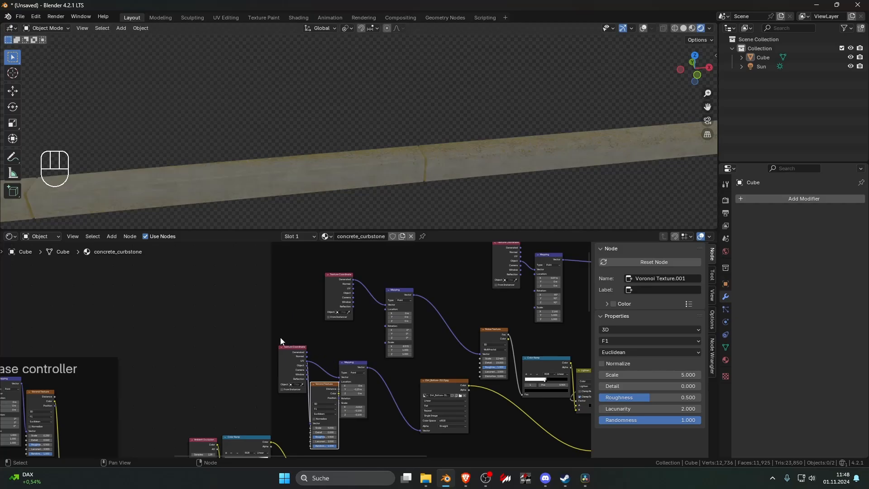
left_click_drag(280, 339, 311, 384)
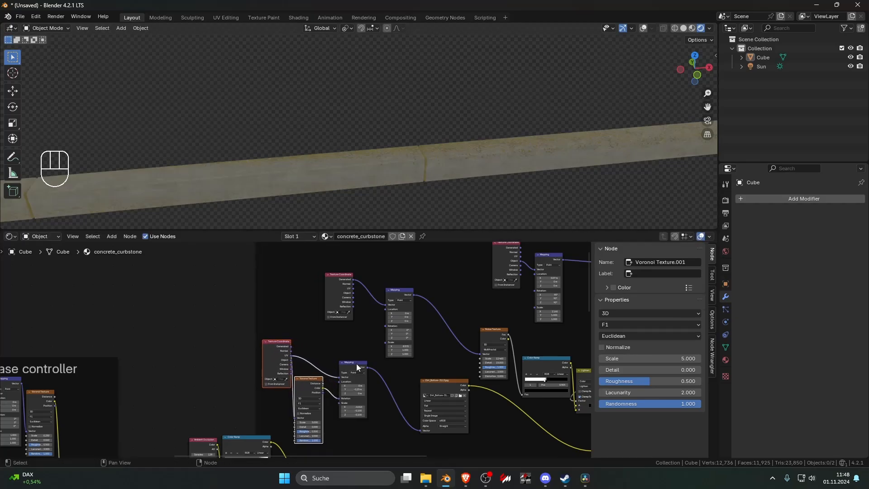
- Preview the Dirt_Bottom-3113.jpg image on the curb and try different Voronoi Texture scales, ending at 1.000
scroll(357, 363, "down", 2)
left_click(395, 372, "ctrl+shift")
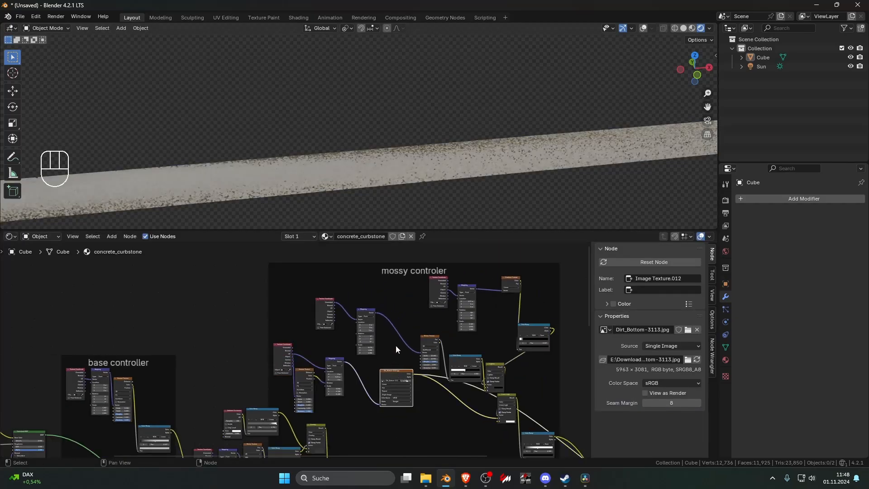
middle_click_drag(443, 181, 468, 204)
scroll(294, 352, "up", 2)
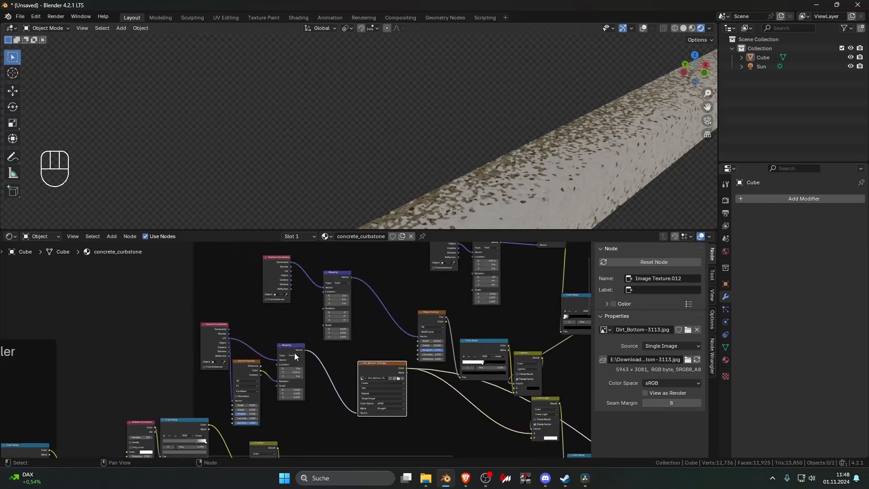
key("Return")
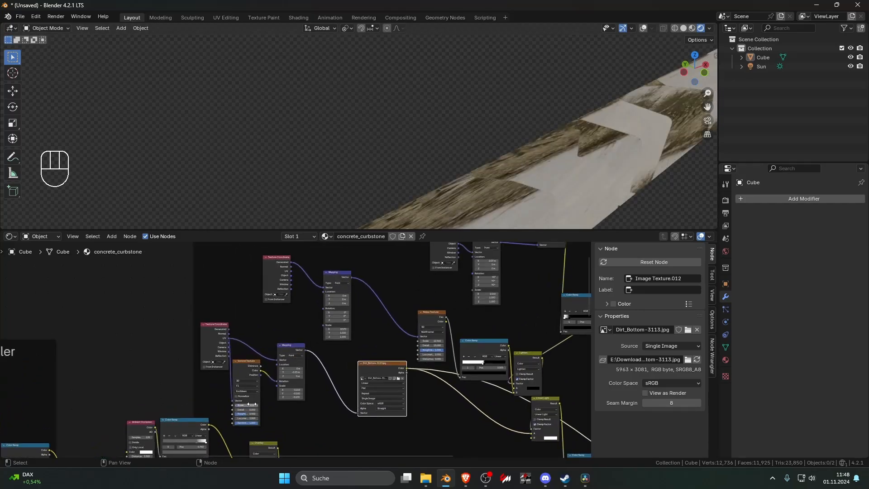
key("Return")
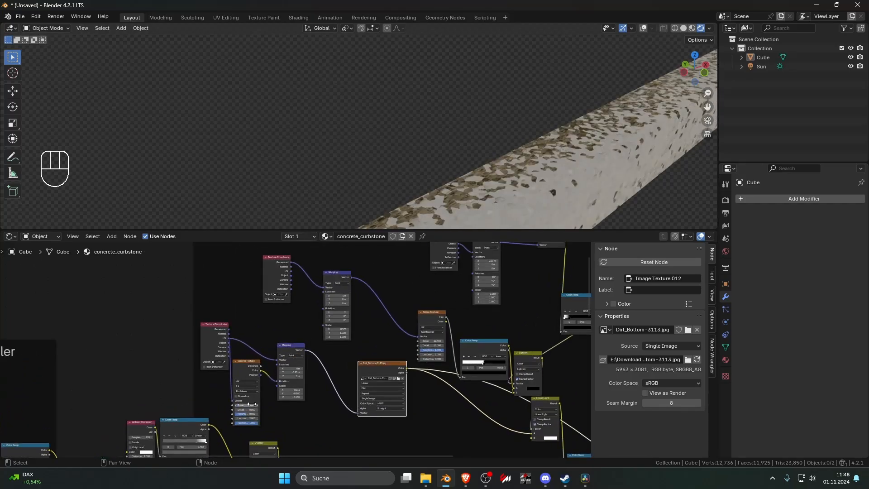
key("Return")
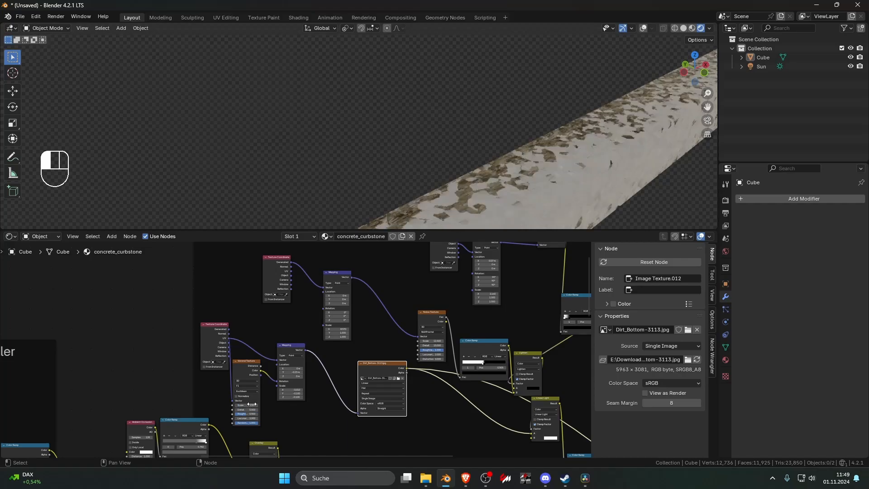
- Set the Voronoi Texture's Detail to 15.000 and its Scale to 0.1
scroll(308, 397, "up", 3)
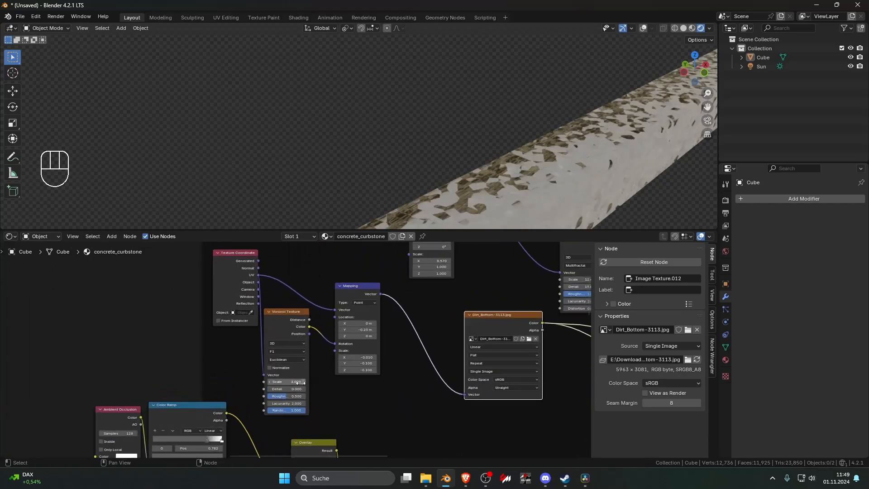
left_click_drag(288, 388, 317, 388)
left_click(285, 382)
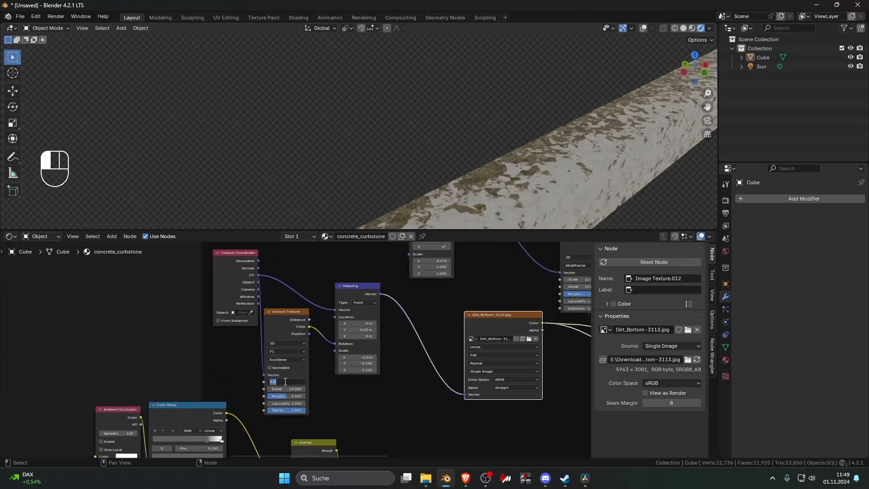
type("0.1")
key("Return")
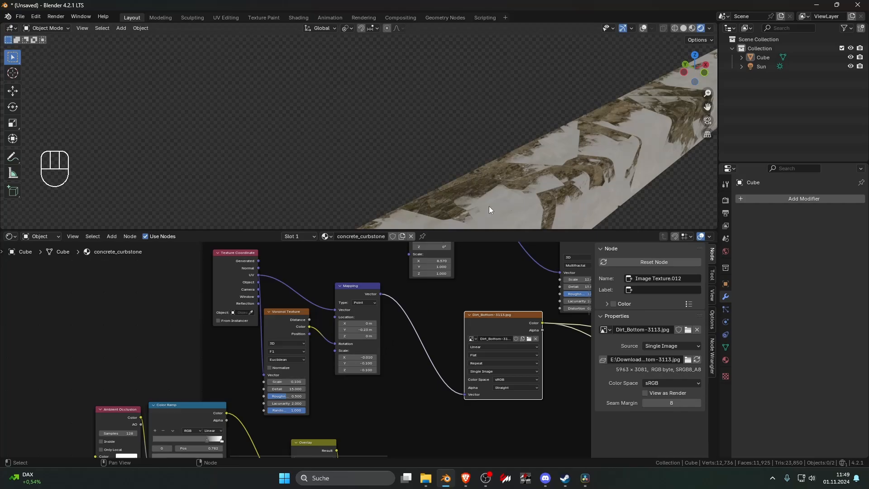
- Preview the Lighten node and the Linear Light node in turn and examine the dirt distribution along the curb
scroll(493, 199, "down", 8)
middle_click_drag(525, 145, 526, 137)
scroll(495, 307, "down", 3)
middle_click_drag(496, 348, 316, 375)
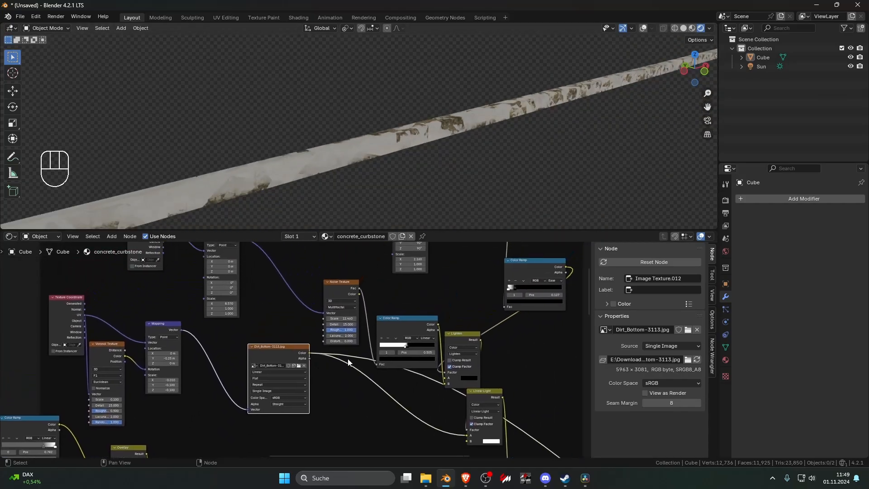
middle_click_drag(385, 362, 325, 338, "shift")
left_click(408, 310, "ctrl+shift")
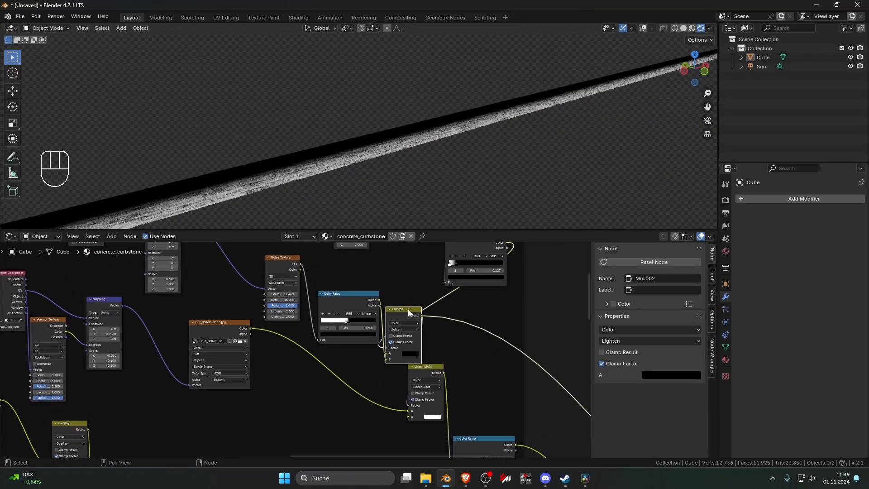
left_click(431, 368, "ctrl+shift")
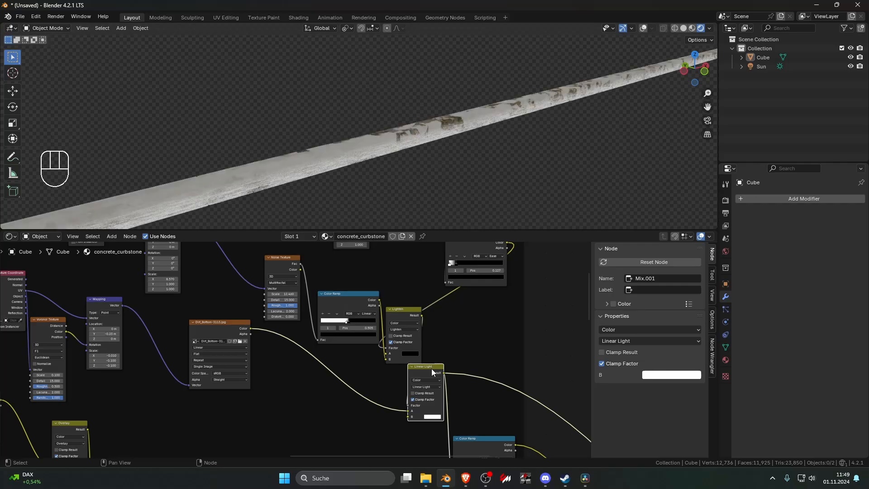
middle_click_drag(446, 185, 466, 188)
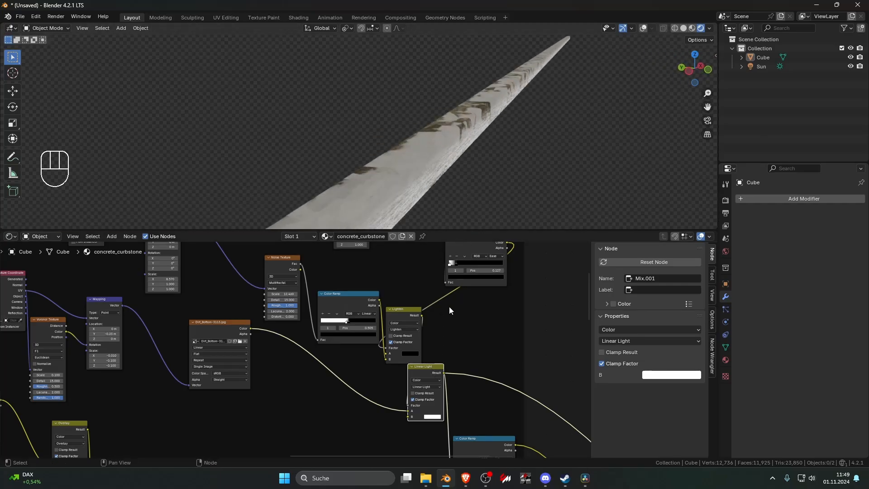
middle_click_drag(453, 390, 386, 339, "shift")
scroll(392, 316, "up", 1)
middle_click_drag(445, 182, 394, 214)
scroll(394, 213, "up", 3)
- Replace the Voronoi Texture with a Noise Texture fed by Object coordinates, linking its Color to the Mapping node's Rotation
middle_click_drag(52, 294, 290, 303, "shift")
key("ctrl+x")
key("shift+a")
left_click(289, 301)
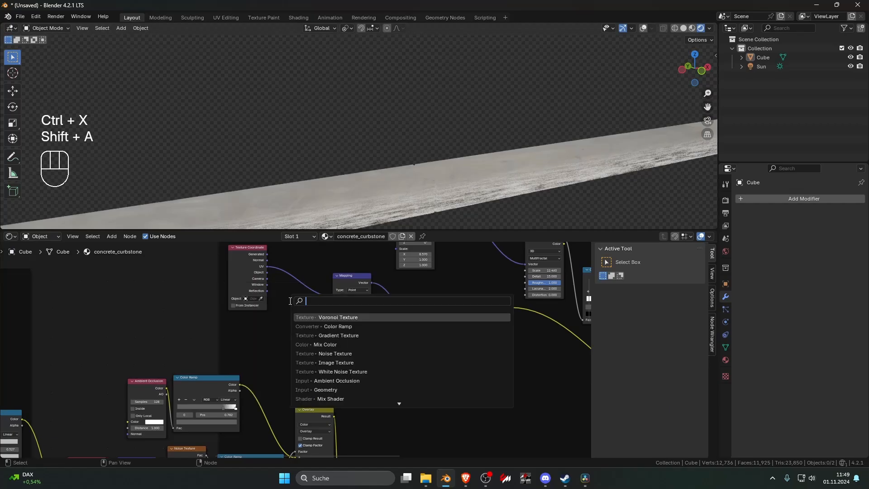
type("m")
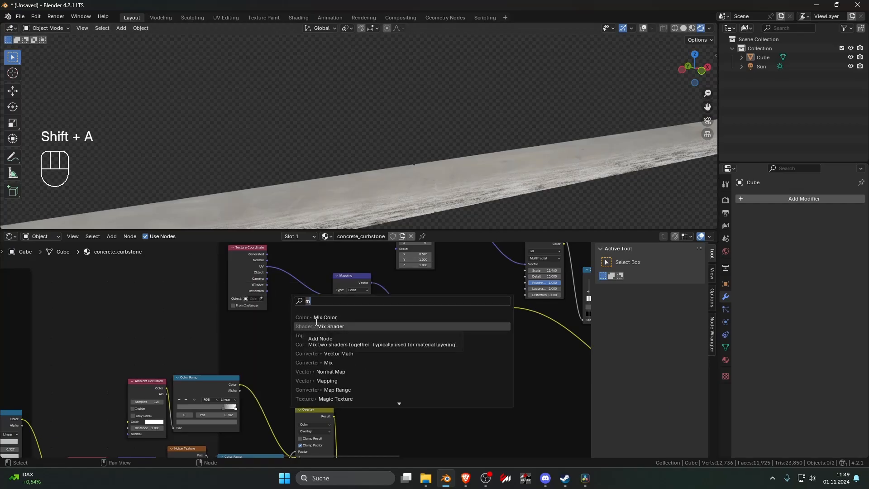
type("n")
left_click(323, 319)
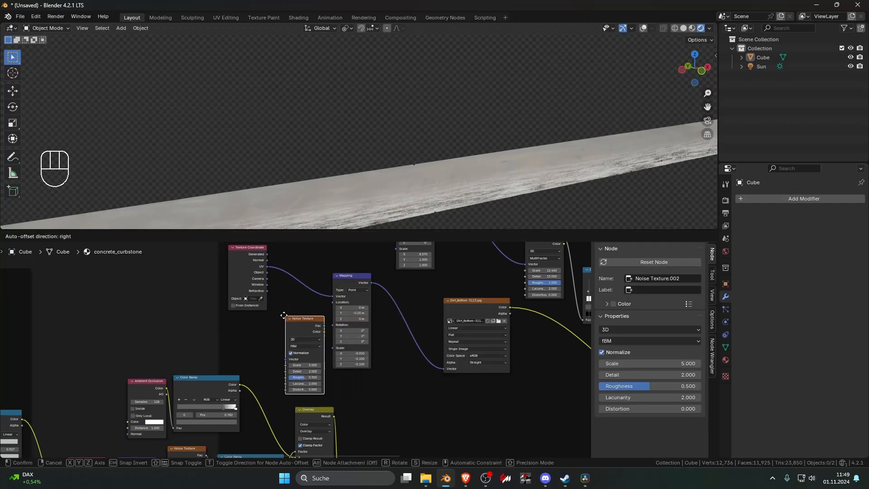
left_click(300, 312)
left_click_drag(316, 318, 325, 326)
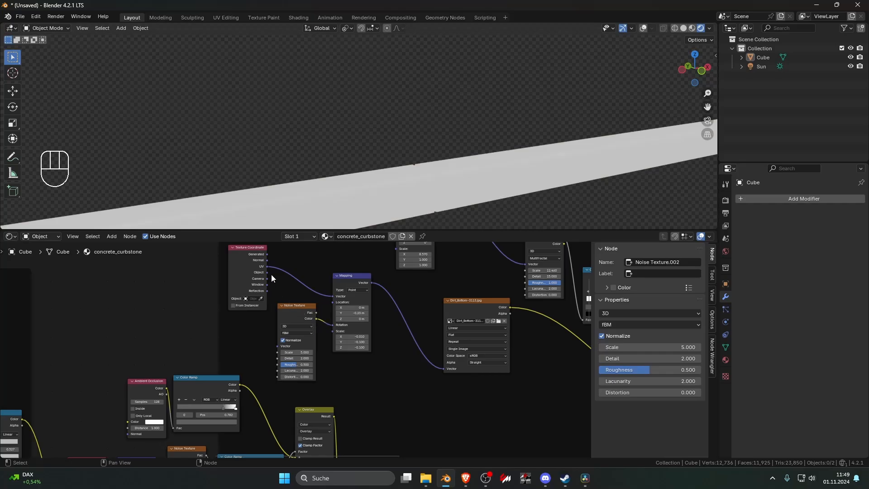
left_click_drag(268, 272, 276, 346)
- Delete the Noise Texture that drives the Mapping node's Rotation and examine the Linear Light result on the curb
middle_click_drag(416, 224, 457, 201)
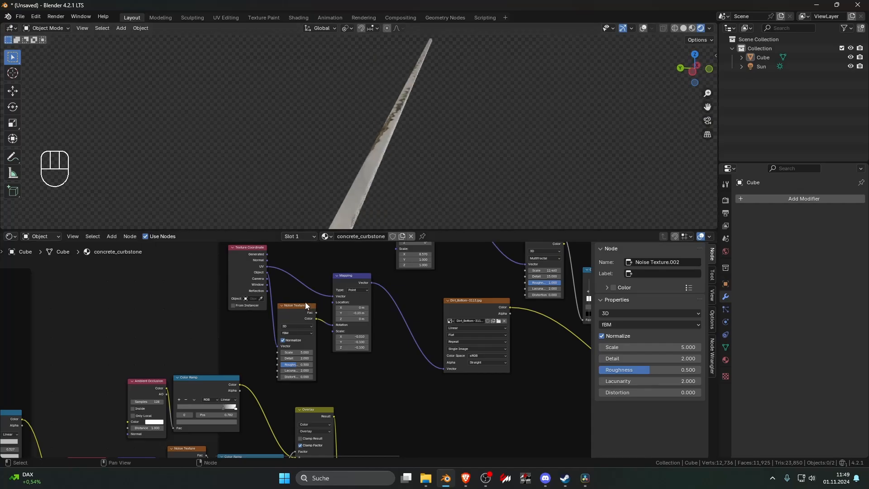
key("ctrl+x")
scroll(390, 344, "down", 9)
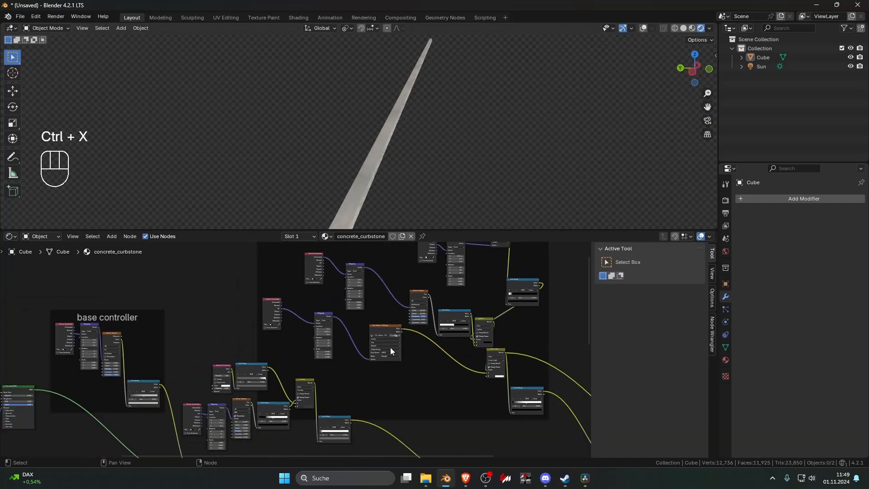
middle_click_drag(432, 347, 316, 351, "shift")
scroll(295, 324, "up", 5)
middle_click_drag(437, 177, 415, 161)
scroll(415, 161, "up", 4)
middle_click_drag(413, 351, 340, 333, "shift")
scroll(339, 333, "up", 6)
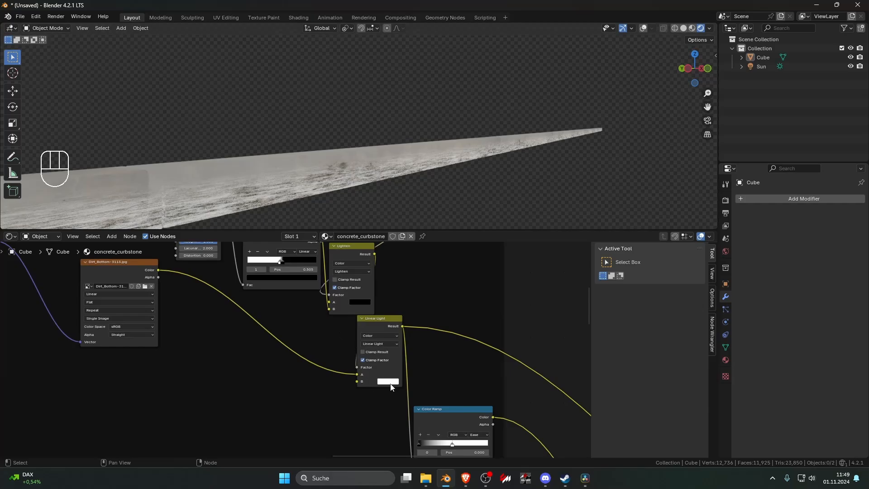
scroll(319, 334, "down", 3)
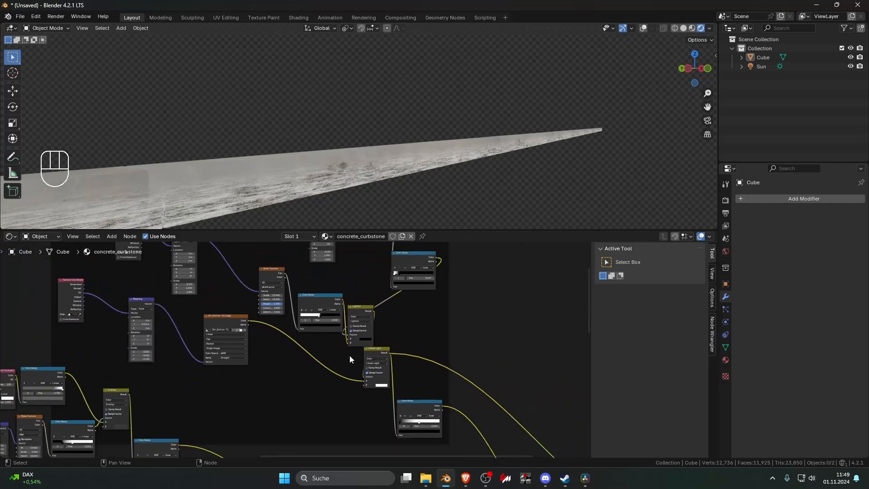
- Delete the Dirt_Bottom-3113.jpg Image Texture along with its Mapping and Texture Coordinate nodes
left_click_drag(218, 317, 212, 320)
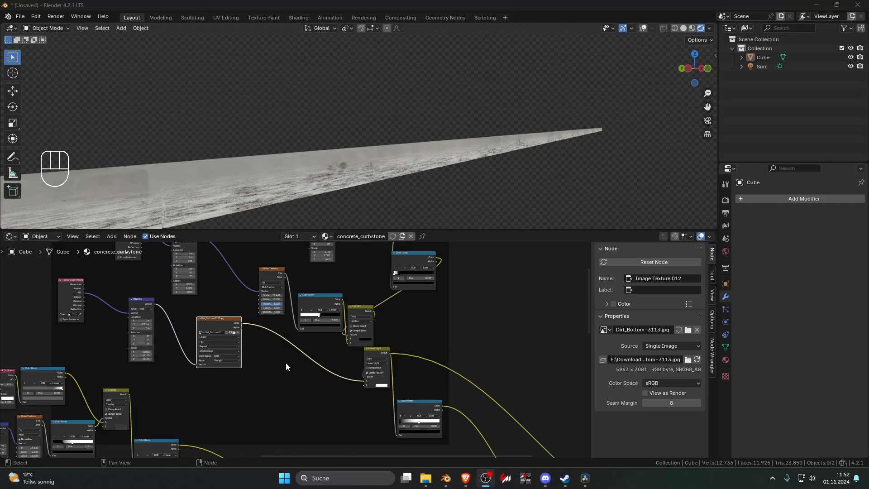
key("ctrl+x")
key("ctrl+x")
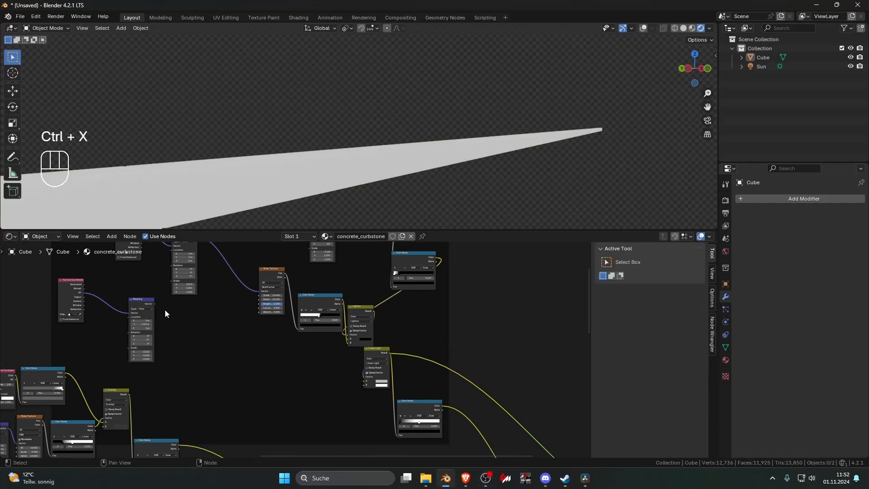
left_click(72, 282)
key("ctrl+x")
- Output the final Mix Shader and examine the curb's surface and the mossy controller nodes up close
middle_click_drag(305, 161, 395, 181)
middle_click_drag(395, 270, 422, 379, "ctrl")
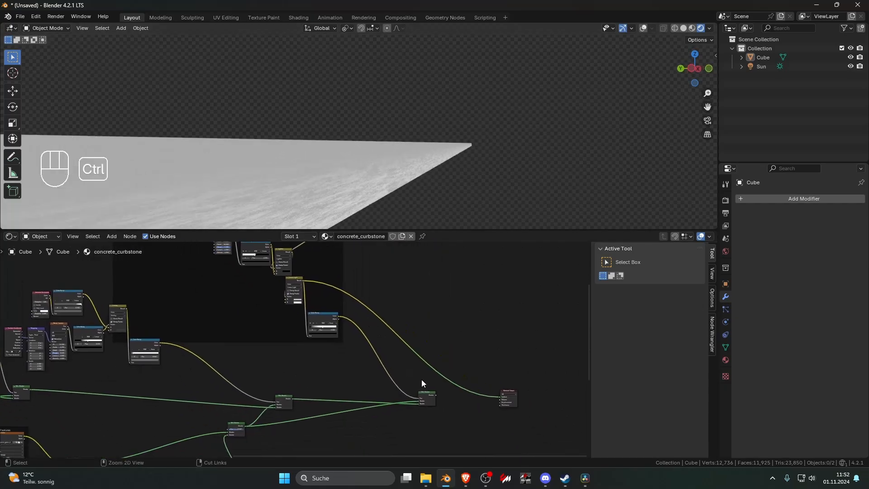
left_click(432, 392, "ctrl+shift")
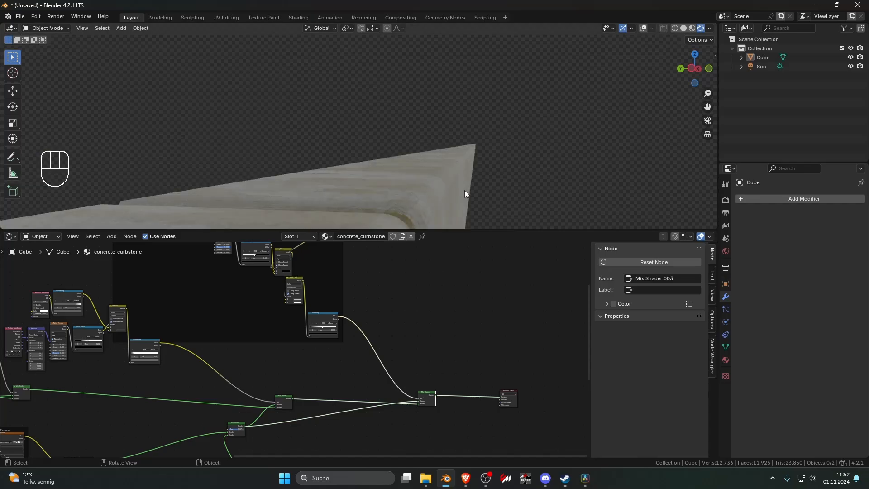
middle_click_drag(464, 190, 409, 180, "shift")
scroll(428, 400, "up", 2)
scroll(428, 401, "up", 4)
middle_click_drag(428, 401, 426, 439)
scroll(368, 377, "up", 6)
scroll(344, 319, "down", 5)
middle_click_drag(338, 299, 352, 357)
scroll(326, 339, "down", 2)
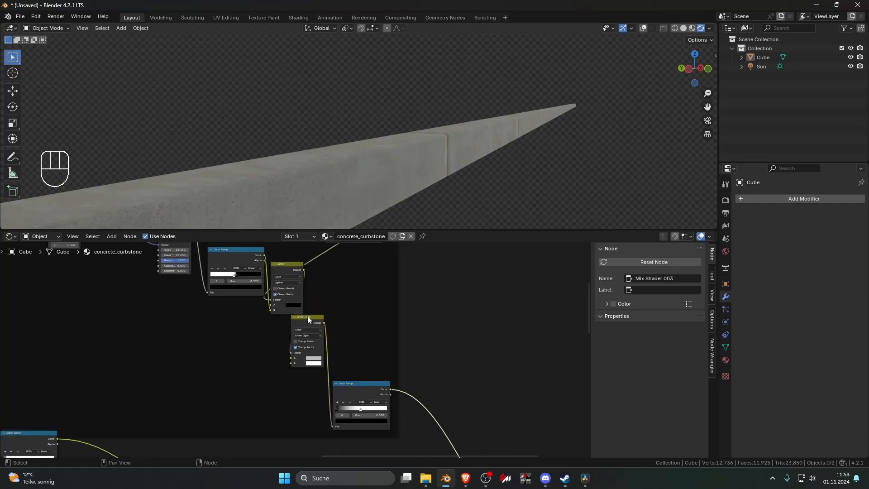
- Delete the Linear Light node and feed the Lighten node's Result into the Fac of the last mossy Color Ramp
left_click(313, 335)
key("ctrl+x")
left_click_drag(295, 281, 333, 425)
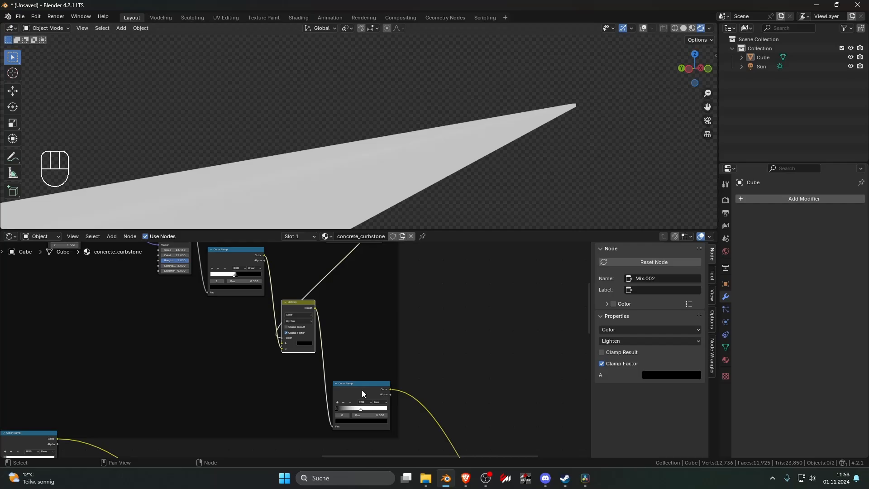
- Preview the last mossy Color Ramp's mask on the curb and output the final Mix Shader again
left_click(362, 388, "ctrl+shift")
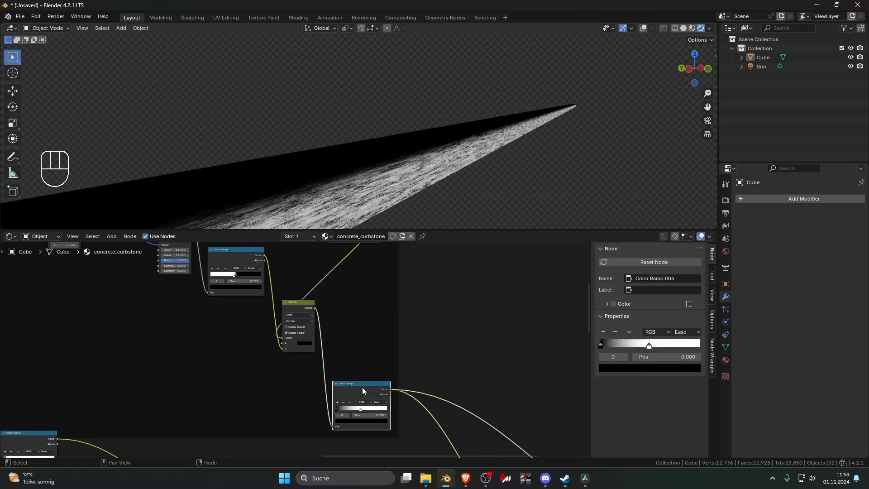
scroll(368, 375, "down", 9)
middle_click_drag(368, 375, 306, 252)
left_click(403, 332, "ctrl+shift")
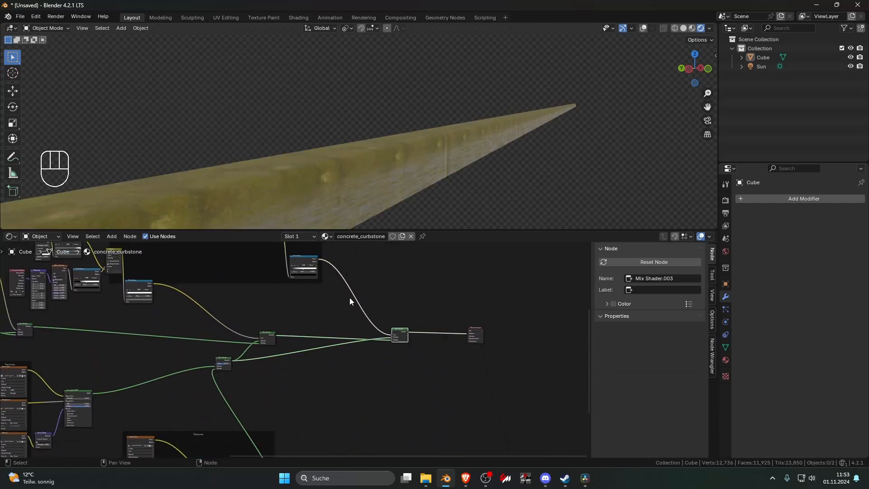
- Spread the last mossy Color Ramp's stops so white sits at 0.000 and black at 1.000, keeping the first stop pure white
middle_click_drag(334, 290, 337, 322)
scroll(316, 308, "up", 4)
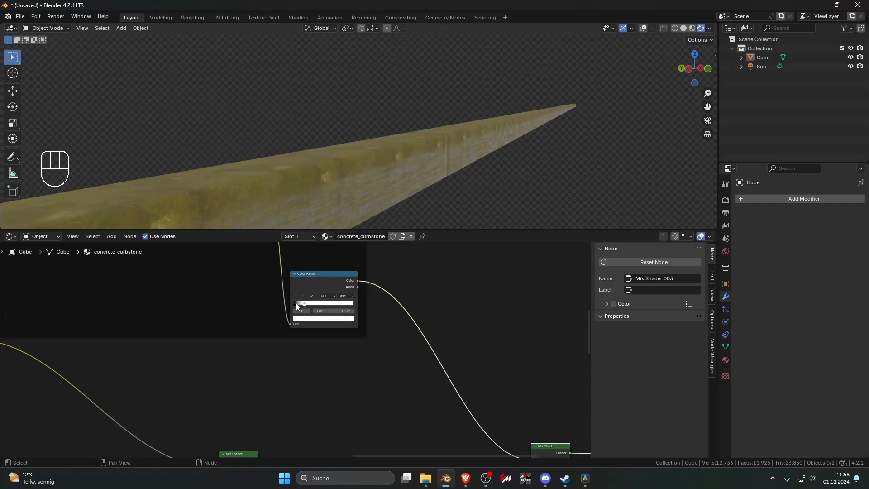
left_click_drag(295, 303, 319, 307)
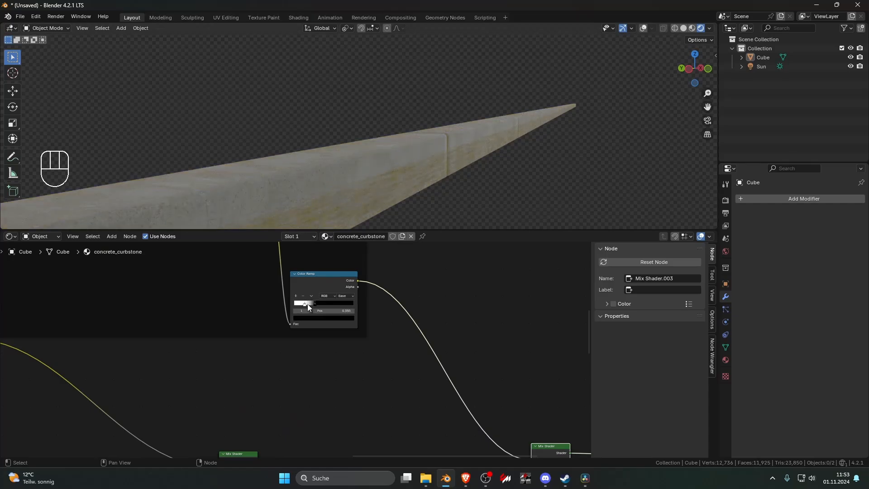
left_click(294, 304)
scroll(339, 335, "up", 2, "shift")
scroll(300, 340, "up", 2)
left_click(319, 359)
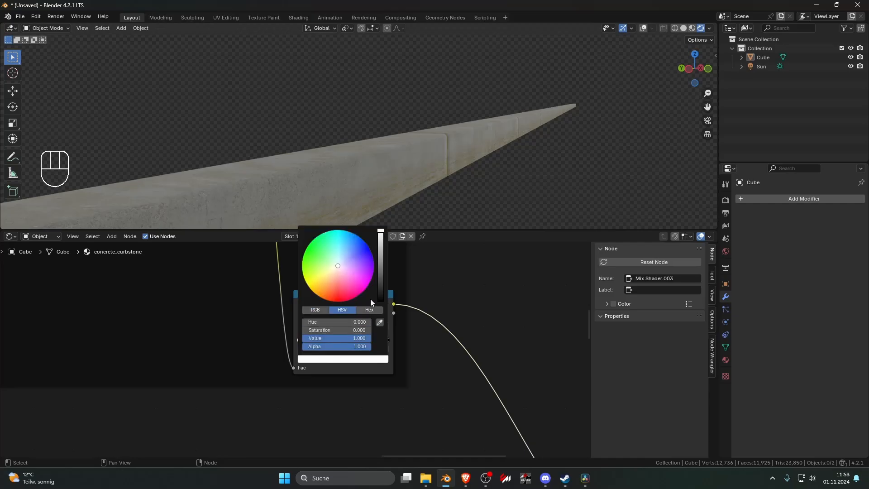
left_click_drag(382, 251, 382, 232)
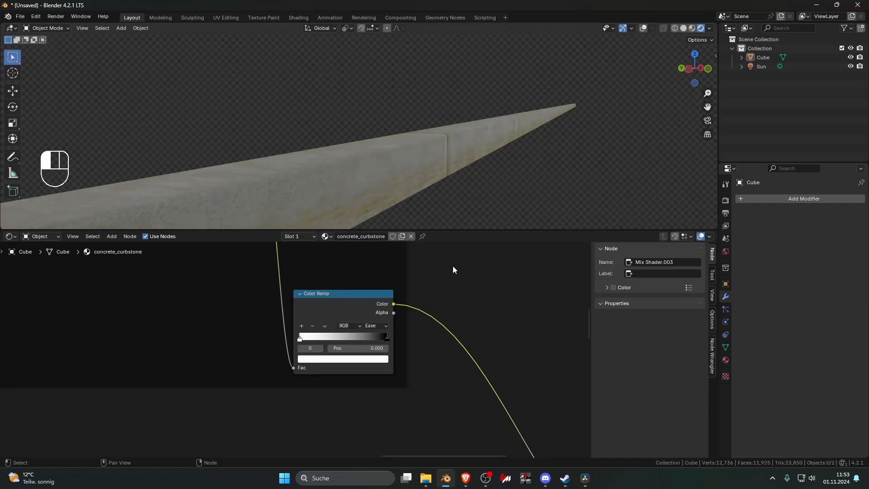
- Lighten the black stop at position 1.000 of the last mossy Color Ramp to light grey
left_click(387, 338)
left_click(380, 357)
left_click_drag(380, 298, 380, 249)
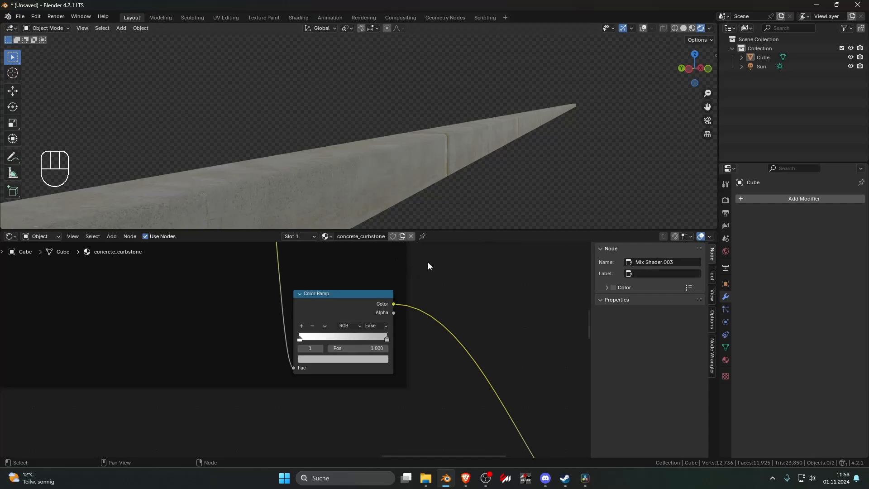
- Select the curb and examine its surface and joint from several angles and distances
middle_click_drag(434, 227, 468, 156)
left_click(436, 144)
scroll(448, 142, "down", 4)
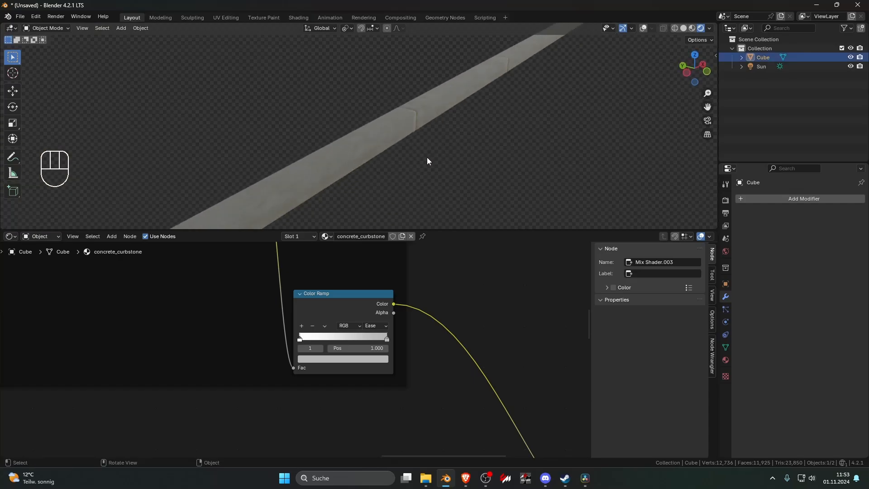
scroll(388, 151, "up", 5)
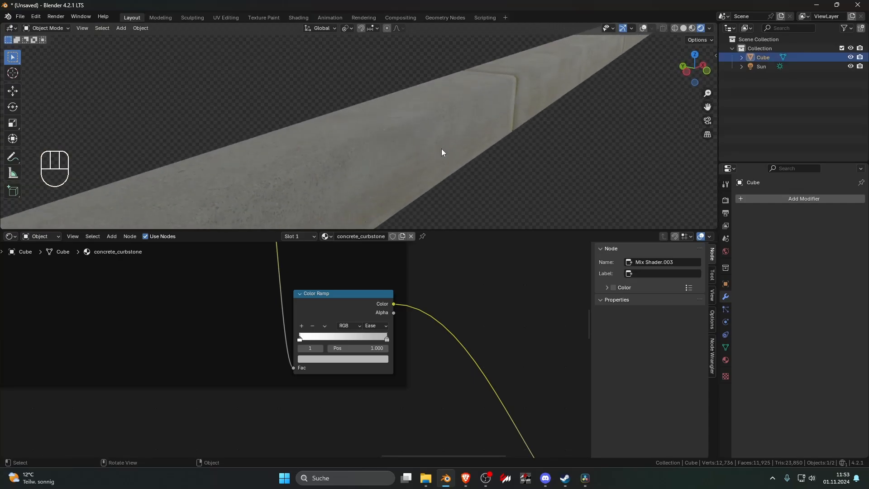
left_click_drag(423, 114, 431, 129)
middle_click_drag(451, 174, 428, 165)
key("Tab")
key("Tab")
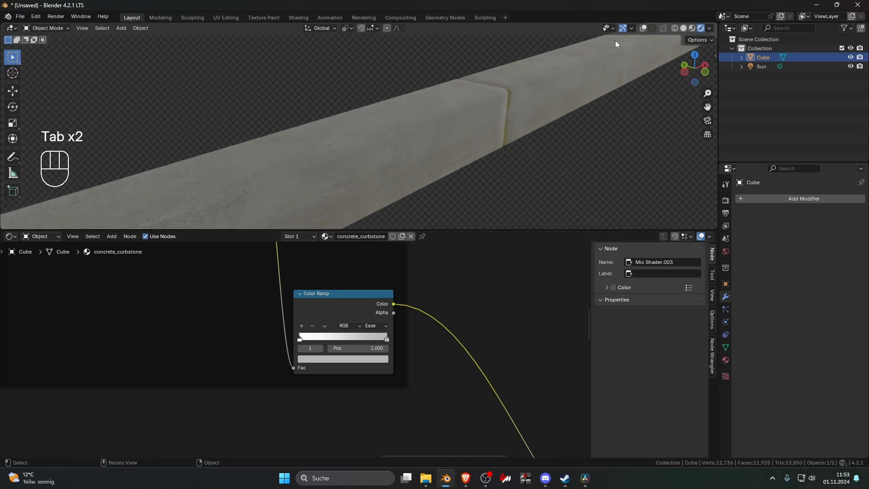
key("Tab")
key("2")
left_click(426, 118, "alt")
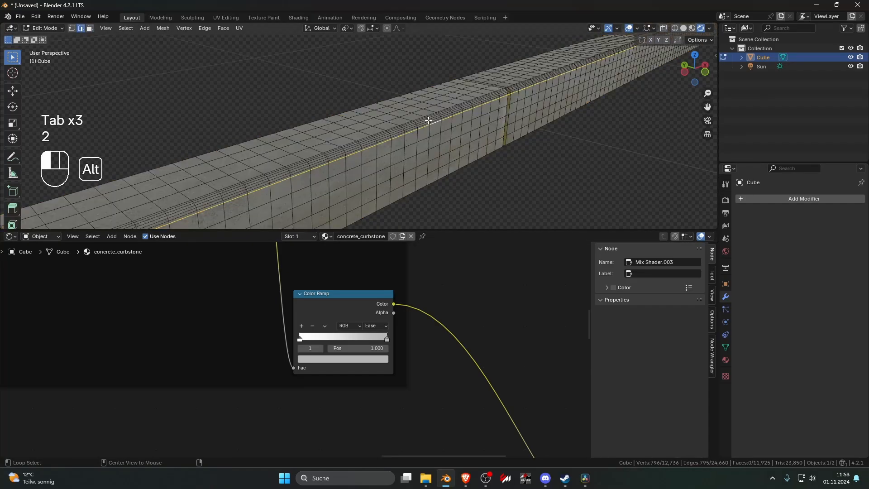
left_click(421, 118, "alt+shift")
left_click(420, 119)
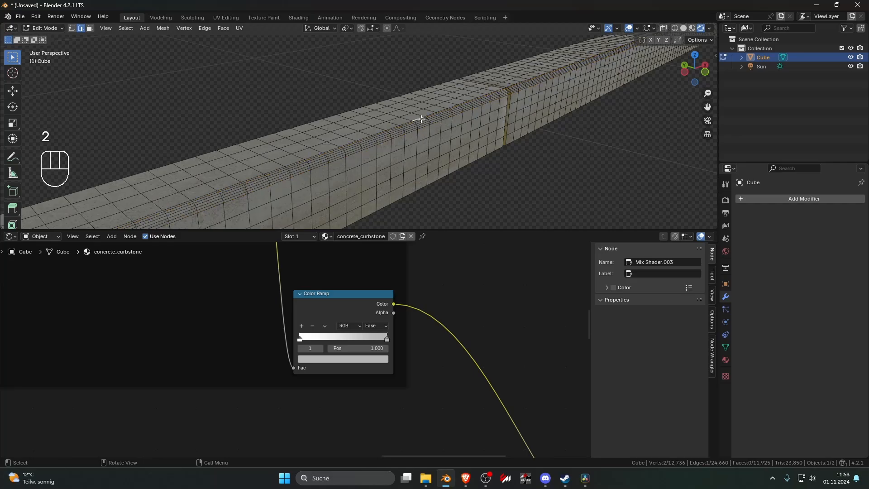
left_click(423, 128, "alt+shift")
scroll(425, 126, "up", 3)
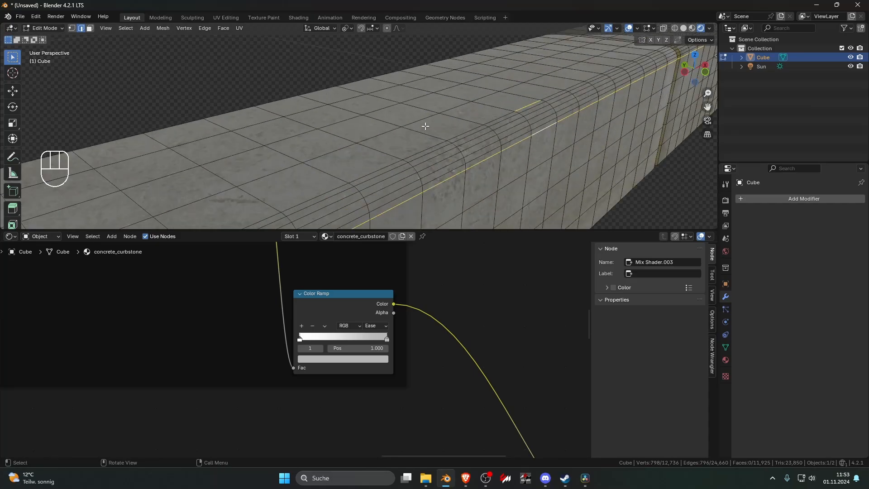
left_click(463, 137)
middle_click_drag(486, 137, 498, 134)
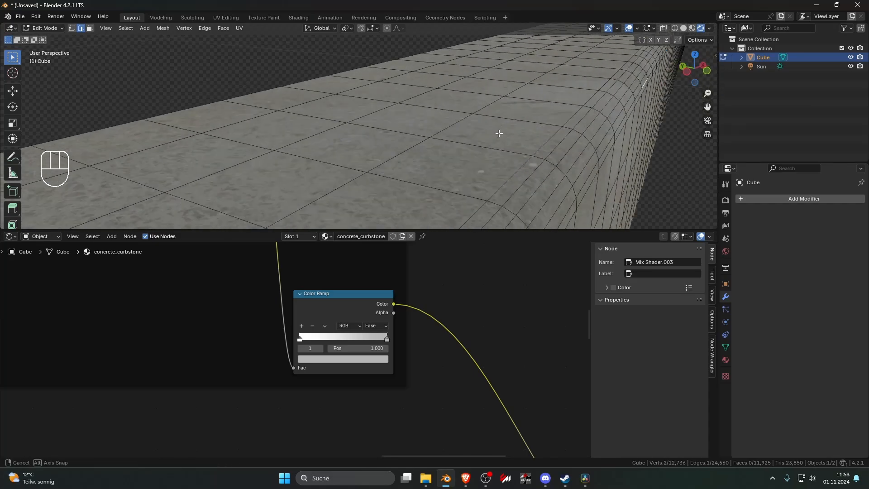
scroll(498, 134, "down", 5)
key("Tab")
left_click(522, 141)
scroll(516, 151, "down", 1)
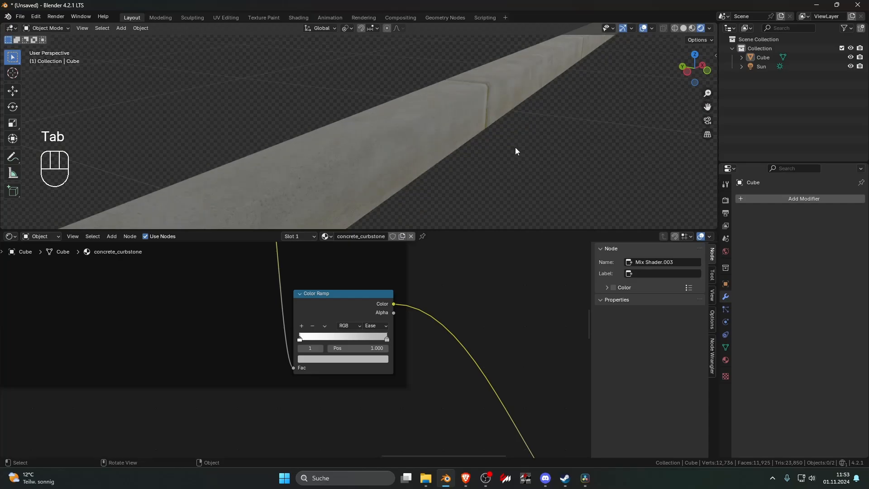
- Switch to the browser and look through Poly Haven's Plaster/Concrete textures for a suitable concrete or moss reference
key("alt+Tab")
key("alt+Tab")
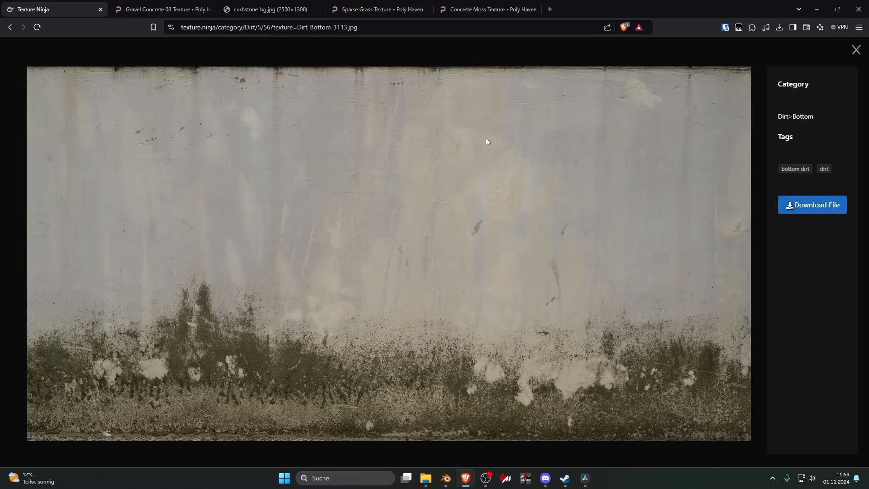
left_click(380, 9)
left_click(475, 9)
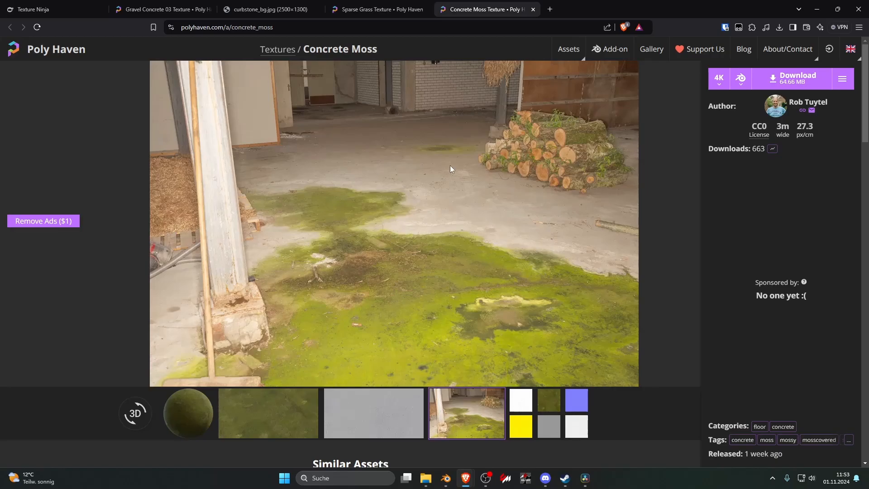
left_click(571, 50)
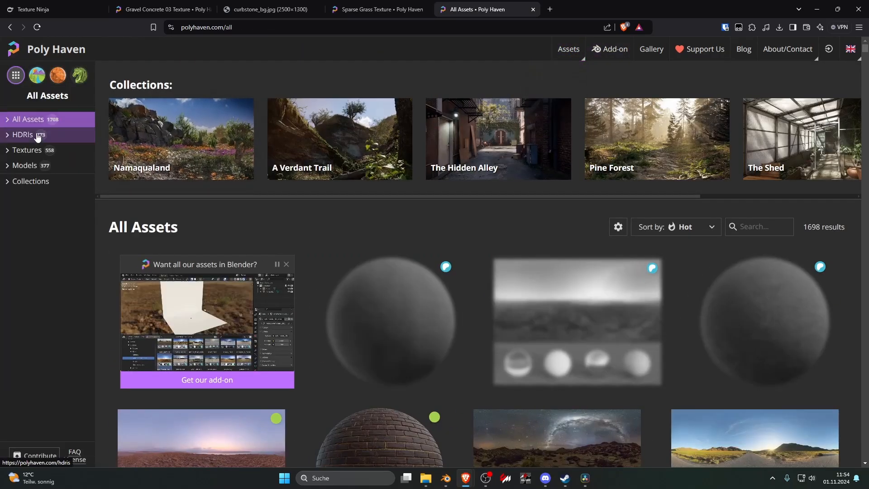
left_click(27, 149)
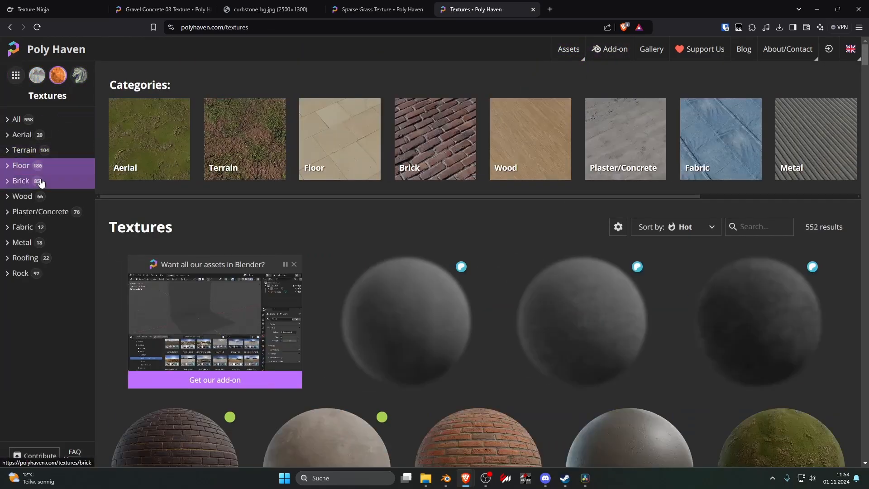
left_click(66, 213)
scroll(524, 213, "down", 3)
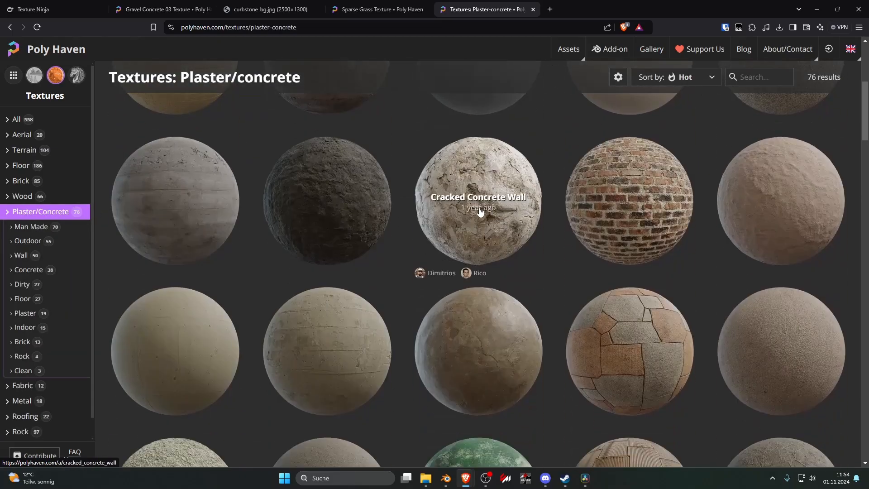
scroll(479, 211, "down", 10)
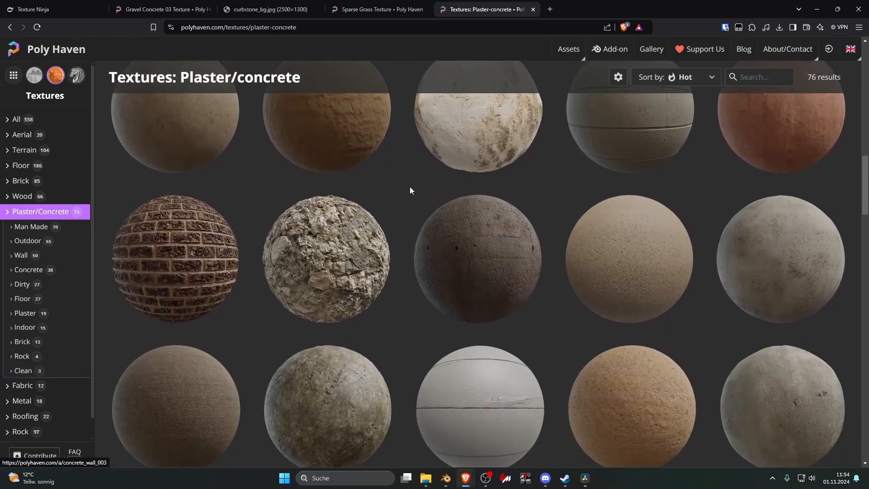
scroll(411, 190, "down", 10)
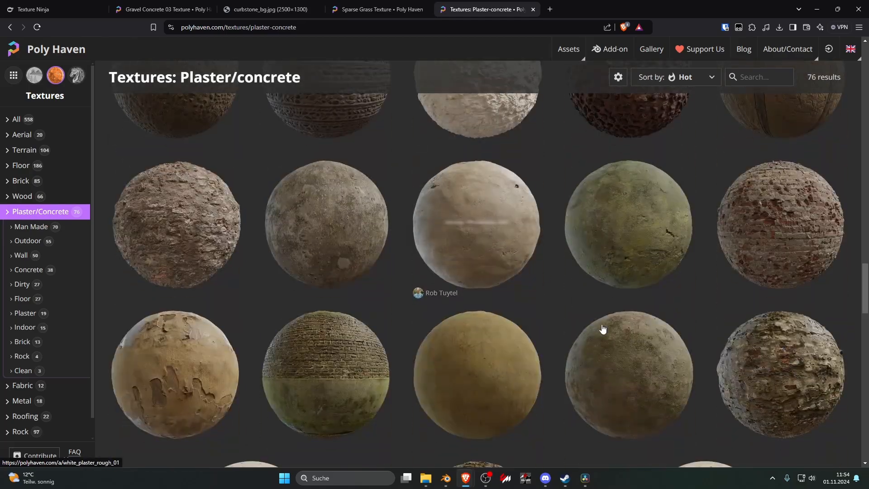
- Return to Blender and move the Material Output node farther away from the final Mix Shader
mouse_move(485, 479)
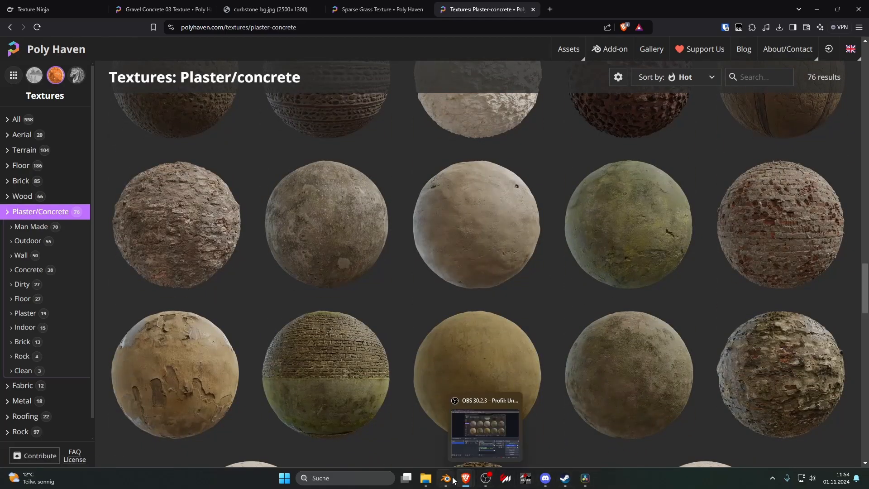
mouse_move(452, 480)
left_click(450, 446)
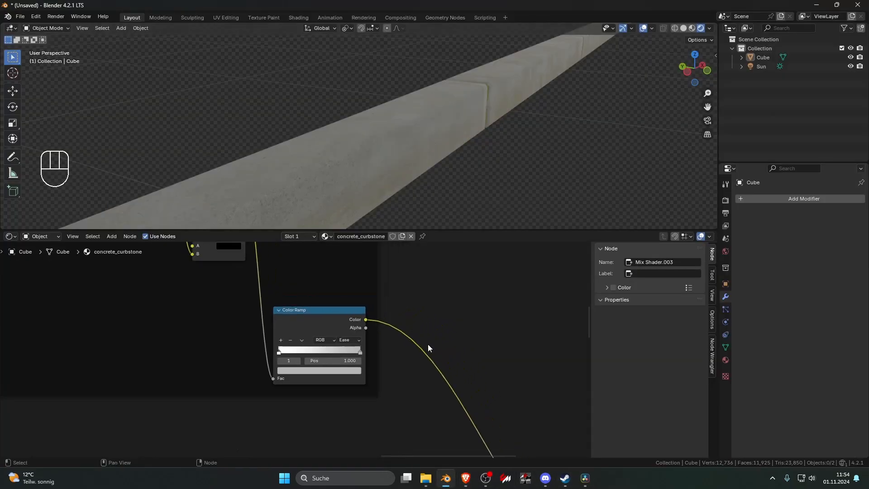
scroll(428, 348, "down", 5)
middle_click_drag(425, 332, 358, 311)
left_click_drag(474, 430, 512, 396)
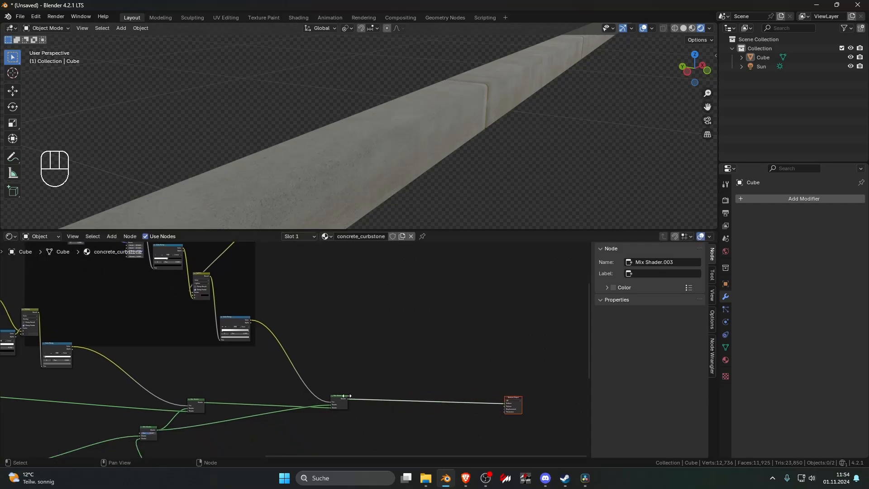
- Move the gravel_concrete Mapping and Textures frames well away from their Principled BSDF and Normal Map to make room between them
scroll(375, 369, "down", 3)
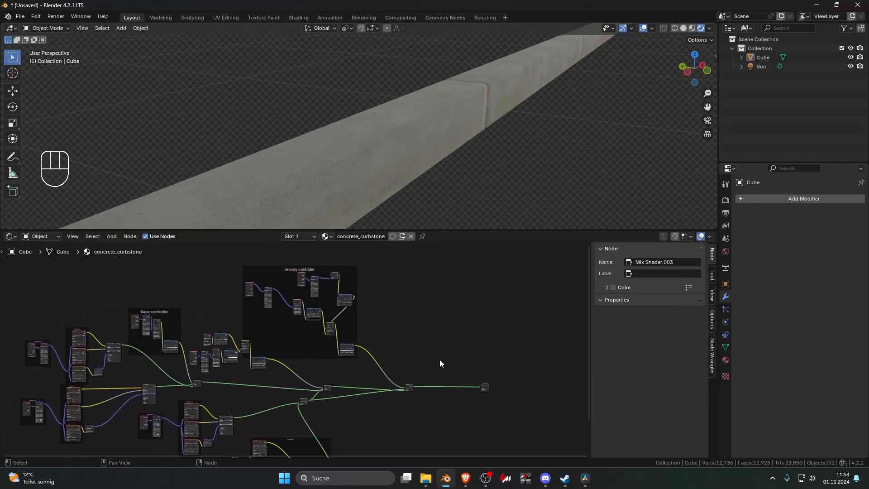
scroll(112, 364, "up", 6)
middle_click_drag(111, 365, 330, 376)
scroll(294, 346, "up", 3)
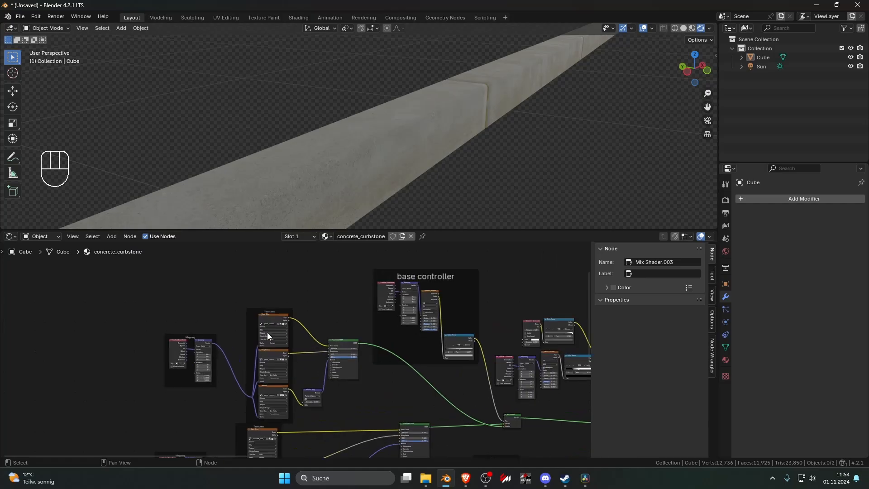
scroll(267, 332, "up", 2)
scroll(266, 332, "down", 2)
middle_click_drag(154, 313, 266, 300)
scroll(267, 355, "up", 1)
left_click_drag(226, 300, 377, 359)
middle_click_drag(376, 359, 328, 357)
scroll(266, 306, "up", 3)
scroll(305, 286, "up", 2)
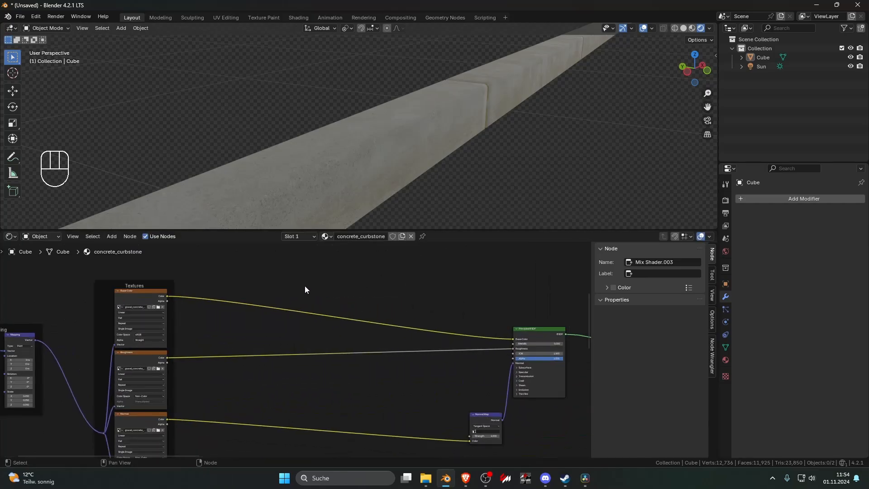
- Add a Voronoi Texture node above the gravel_concrete textures and preview it on the curb
middle_click_drag(305, 290, 300, 313)
key("shift+a")
left_click(300, 308)
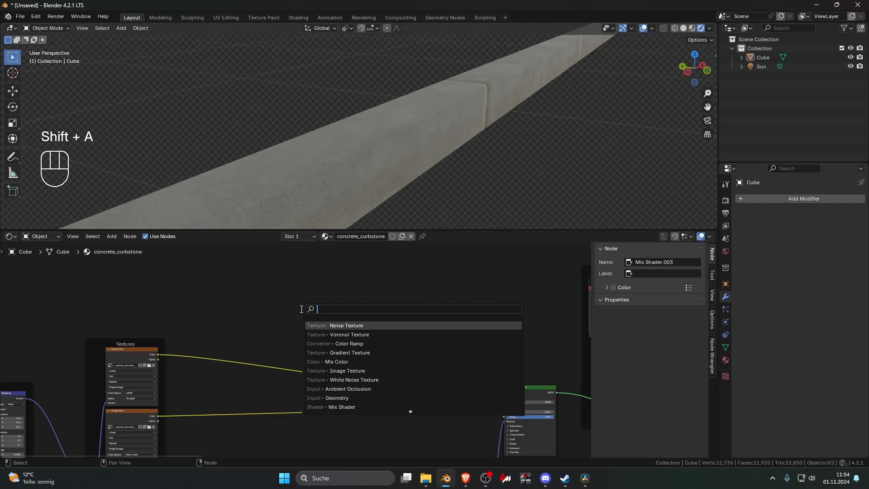
left_click(326, 333)
left_click(270, 268)
left_click(280, 273, "ctrl+shift")
middle_click_drag(326, 293, 345, 321)
scroll(345, 321, "up", 1)
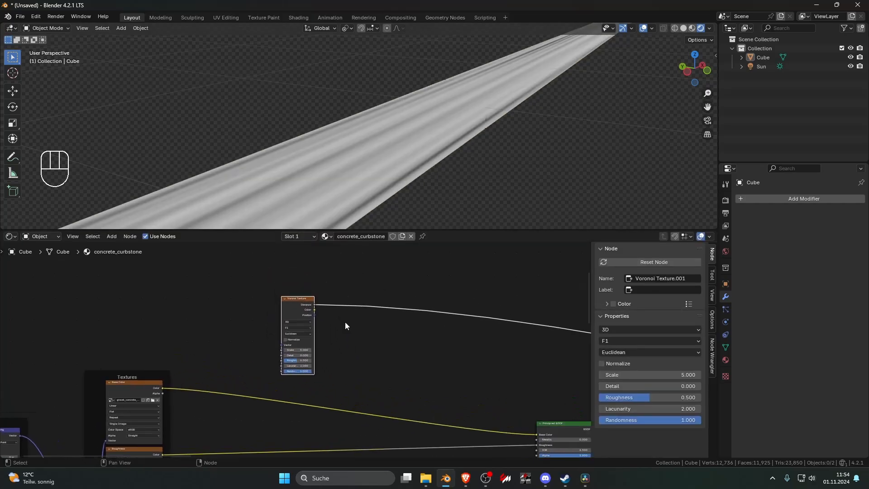
- Add Mapping and Texture Coordinate nodes to the Voronoi Texture and feed the Object coordinates into the Mapping's Vector
scroll(345, 322, "up", 4)
key("ctrl+t")
middle_click_drag(226, 317, 265, 340)
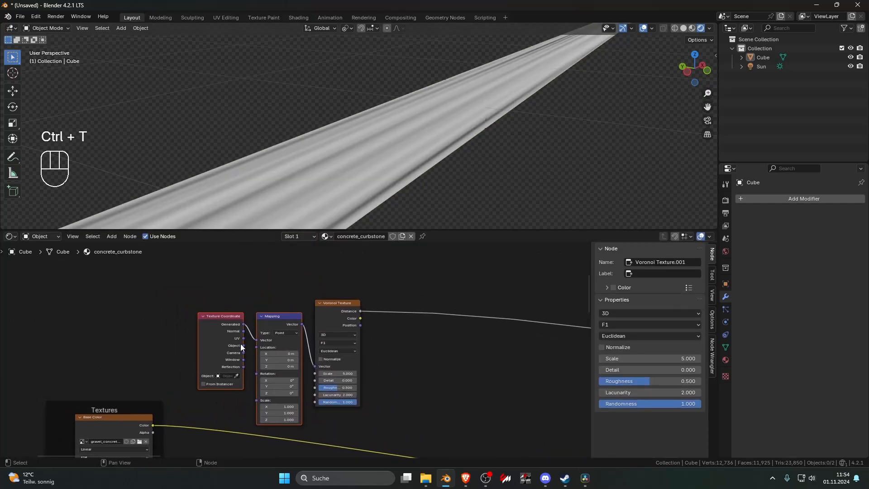
left_click_drag(243, 345, 213, 319)
scroll(246, 321, "up", 3)
- Set the Voronoi Texture to 4D with the Distance to Edge feature output
left_click(360, 330)
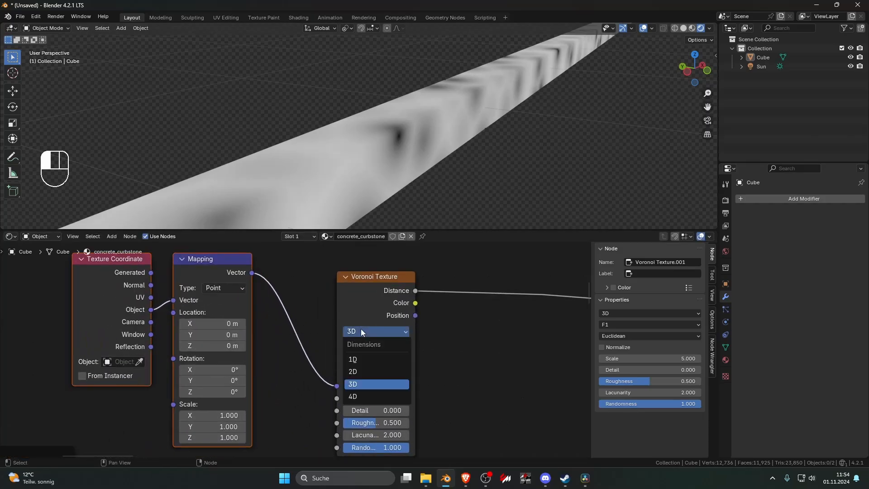
left_click(361, 331)
left_click(365, 331)
left_click(364, 396)
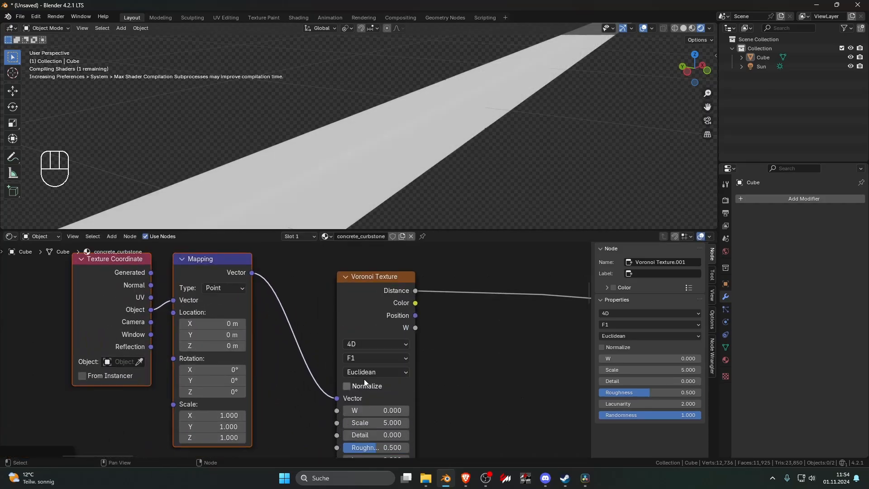
left_click(373, 357)
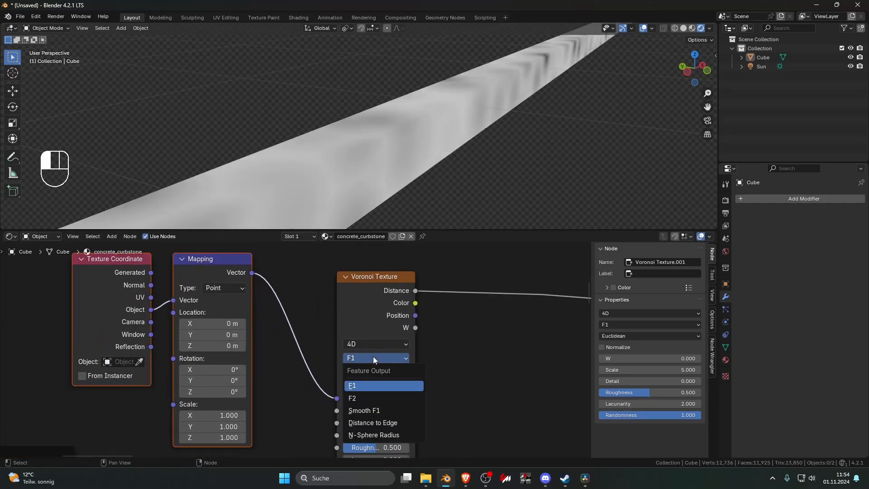
left_click(394, 423)
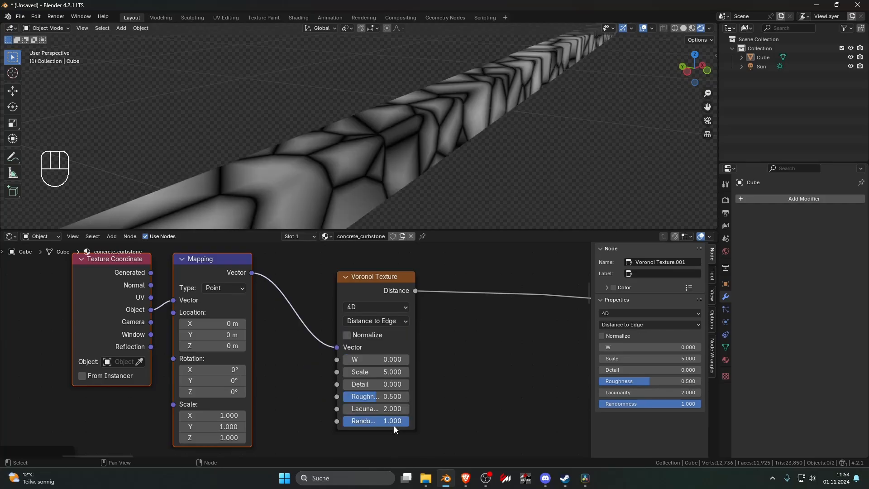
- Set the Voronoi Texture's W to 8.200, Scale to 6.140 and Detail to 3.010
left_click(374, 336)
left_click_drag(370, 359, 460, 365)
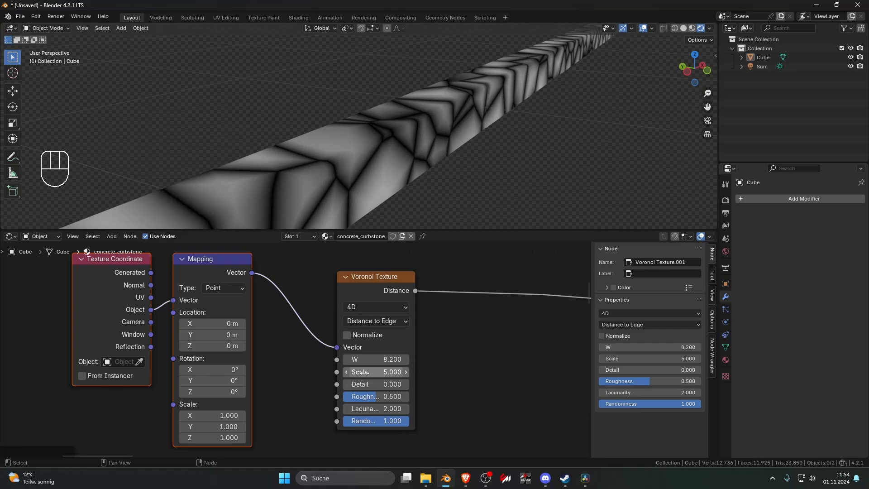
left_click_drag(366, 372, 423, 372)
left_click_drag(368, 384, 453, 384, "shift")
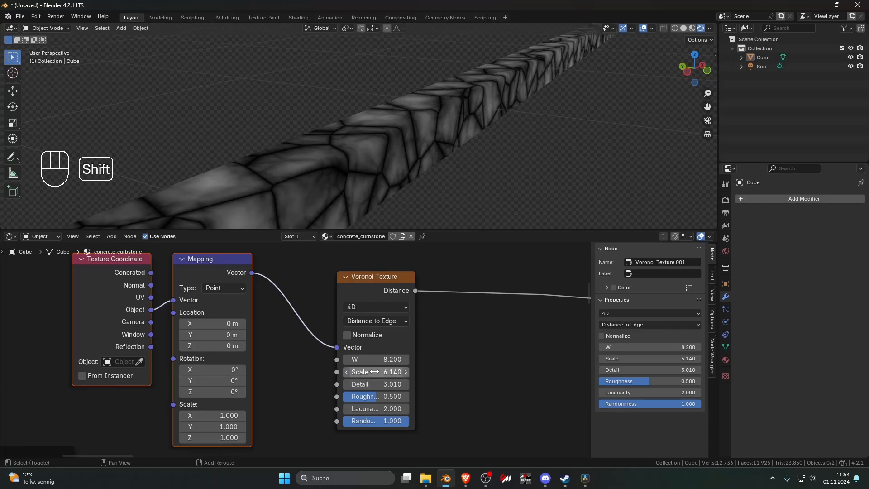
- Set the Voronoi Texture's Scale to 3.000, Roughness to 0.796 and Lacunarity to 2.000
left_click_drag(377, 396, 364, 371, "shift")
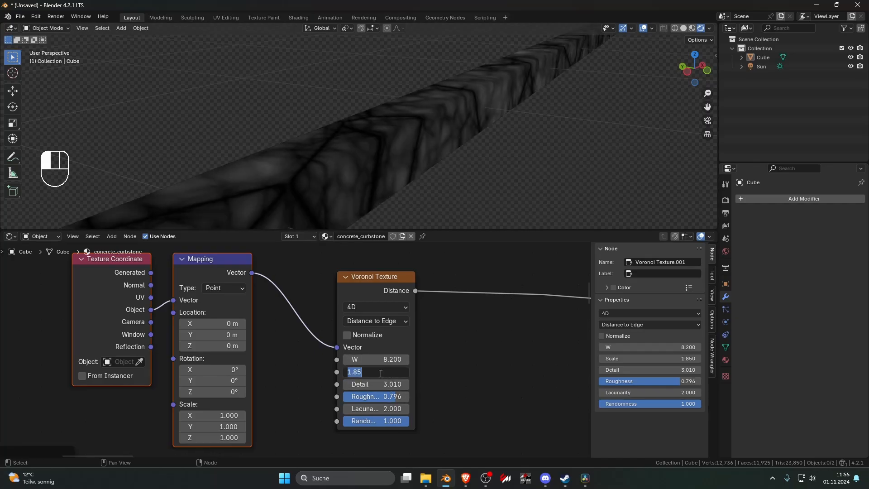
type("3")
key("Return")
mouse_move(383, 408)
left_mouse_down("shift")
mouse_move(398, 408)
mouse_move(362, 409)
mouse_move(371, 410)
left_mouse_up("shift")
left_click(372, 409)
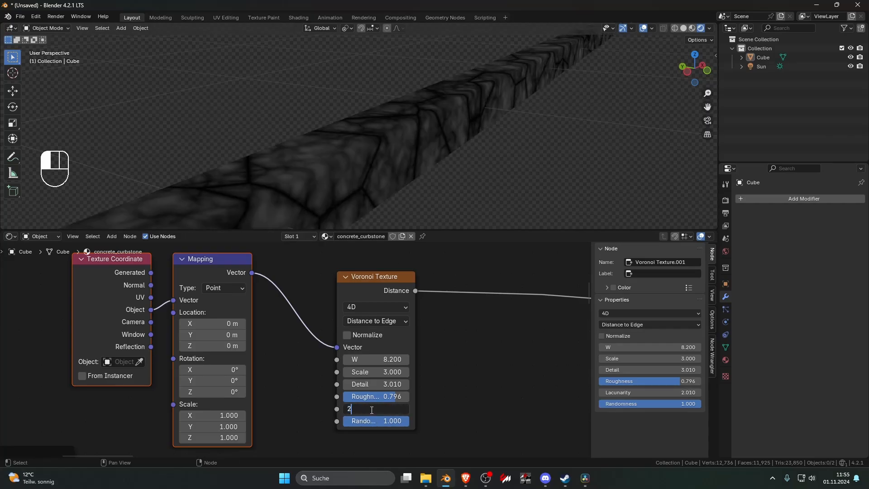
type("2")
key("Return")
- Insert a Color Ramp after the Voronoi Texture and move its white stop to position 0.059
scroll(436, 355, "down", 5)
key("shift+a")
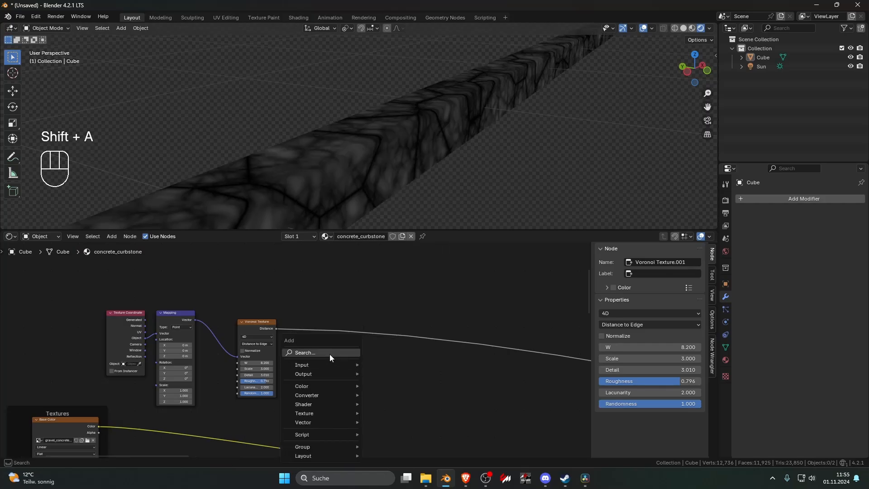
type("c")
key("Return")
left_click(346, 335)
mouse_move(347, 352)
left_mouse_down()
mouse_move(382, 352)
mouse_move(347, 353)
left_mouse_up()
right_click(360, 351)
scroll(319, 336, "down", 7)
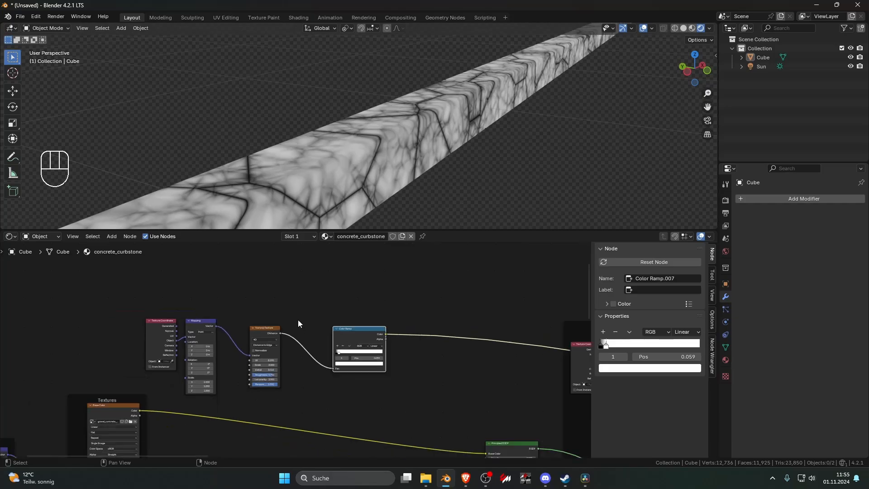
- Set the Voronoi Texture's Scale to 1.500, Detail to 15.000 and Roughness to 0.696, and enable Normalize
left_click_drag(193, 313, 315, 322)
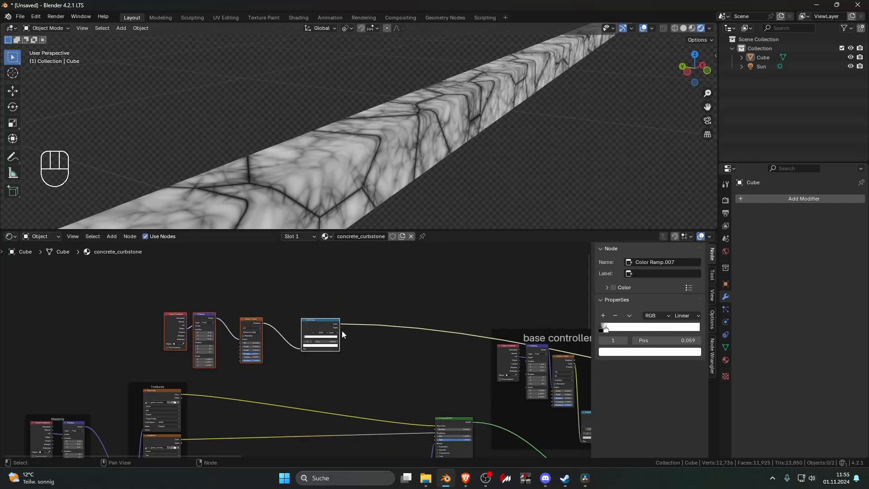
middle_click_drag(362, 210, 368, 181)
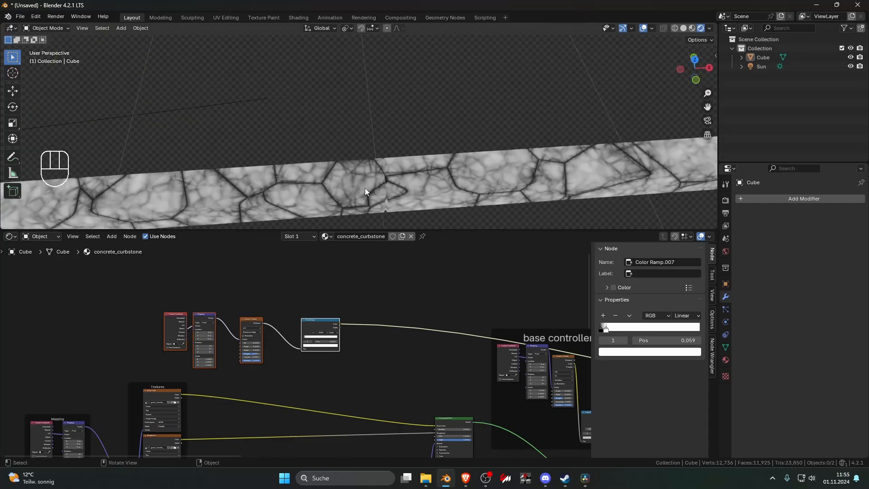
scroll(312, 305, "up", 3)
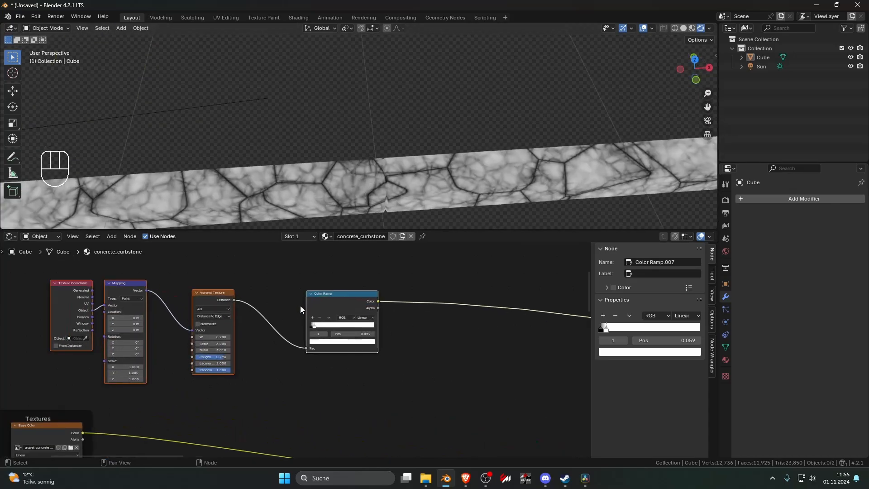
middle_click_drag(231, 319, 329, 339)
scroll(329, 341, "up", 4)
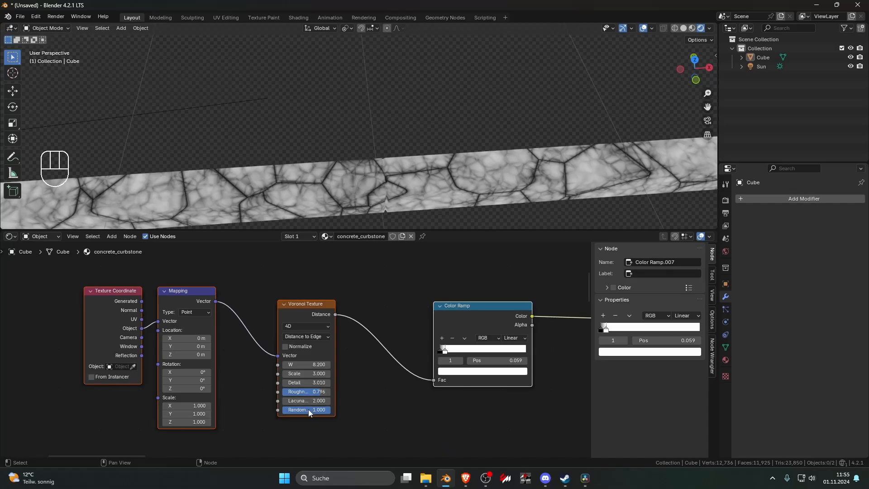
left_click_drag(308, 392, 293, 365)
left_click(347, 392)
scroll(351, 382, "up", 2)
left_click(301, 346)
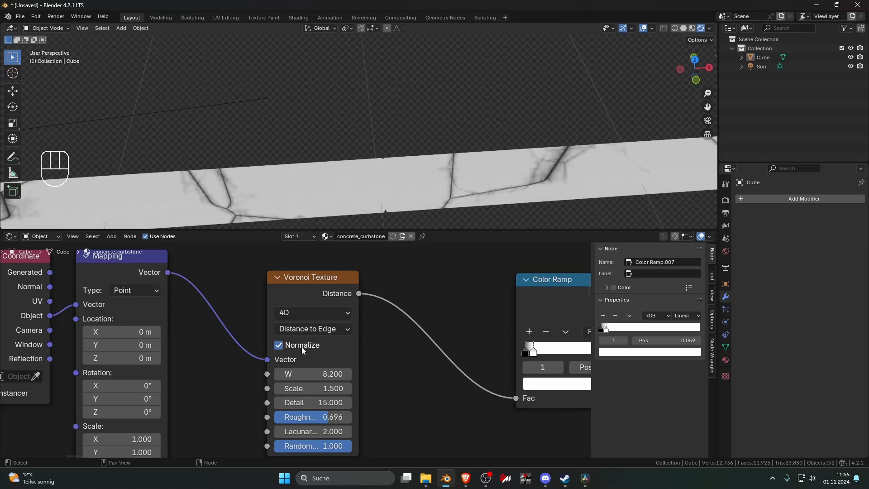
scroll(389, 218, "down", 3)
middle_click_drag(403, 202, 366, 186)
scroll(374, 262, "down", 5)
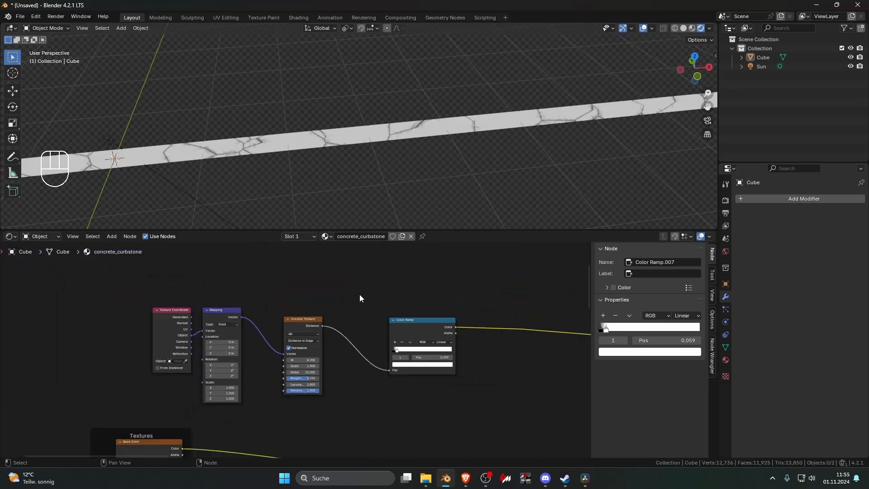
left_click_drag(190, 298, 331, 348)
middle_click_drag(386, 338, 317, 327)
key("shift+a")
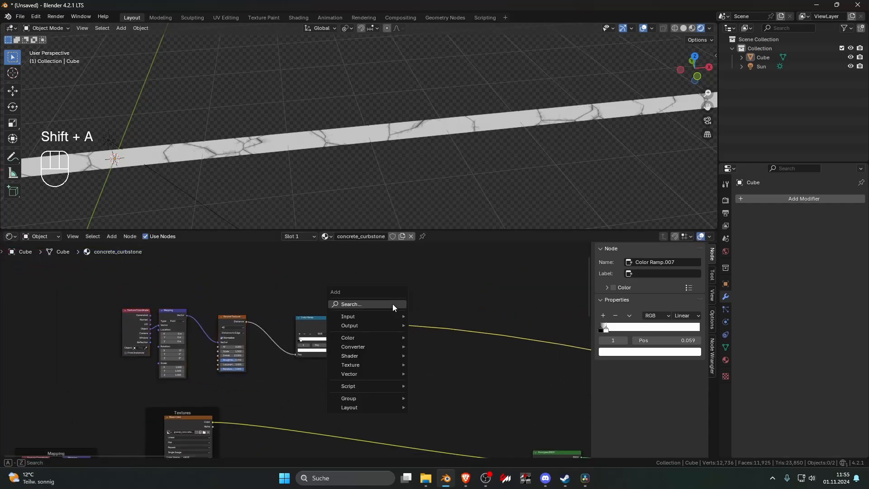
left_click(392, 303)
key("Escape")
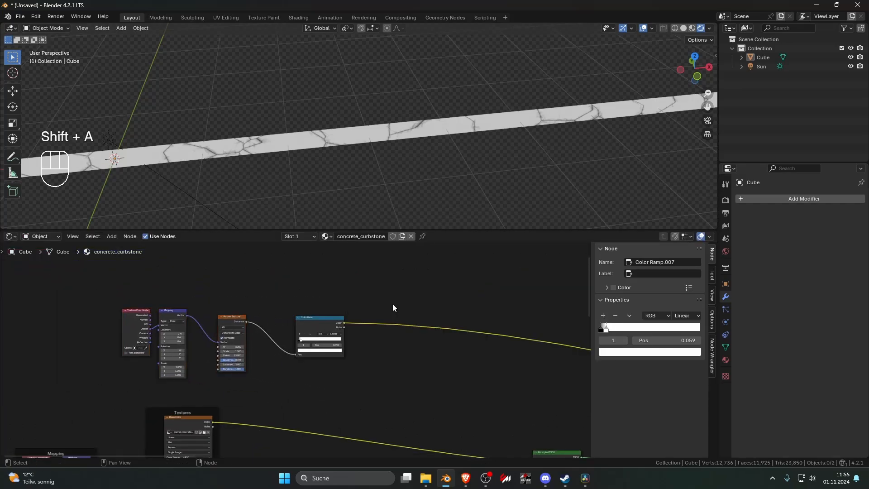
key("shift+a")
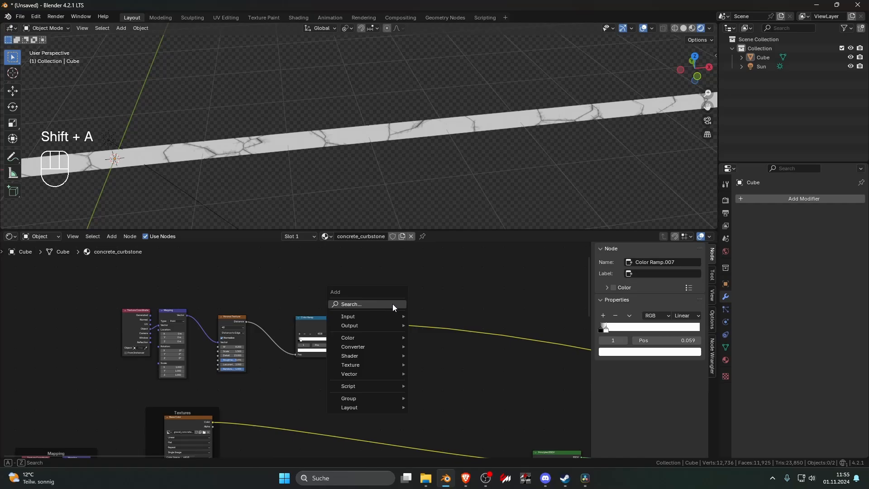
- Try W values of 20.2, 30 and 50 on the Voronoi Texture to compare crack layouts along the curb
scroll(294, 350, "up", 10)
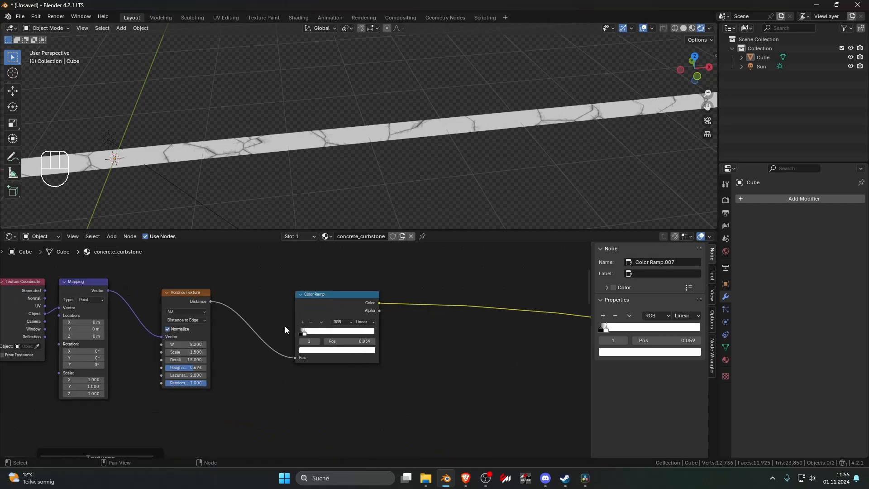
middle_click_drag(208, 331, 316, 337)
left_click_drag(298, 349, 353, 349)
left_click(290, 349)
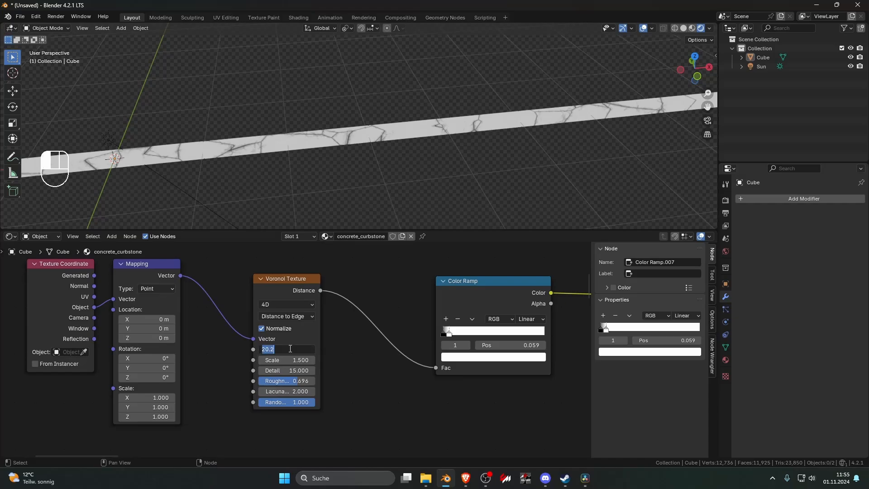
type("30")
key("Return")
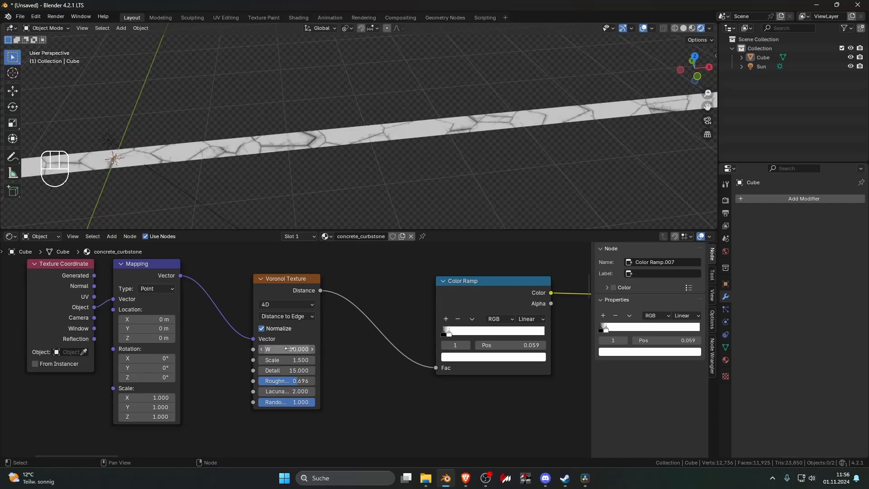
left_click(289, 348)
type("50")
key("Return")
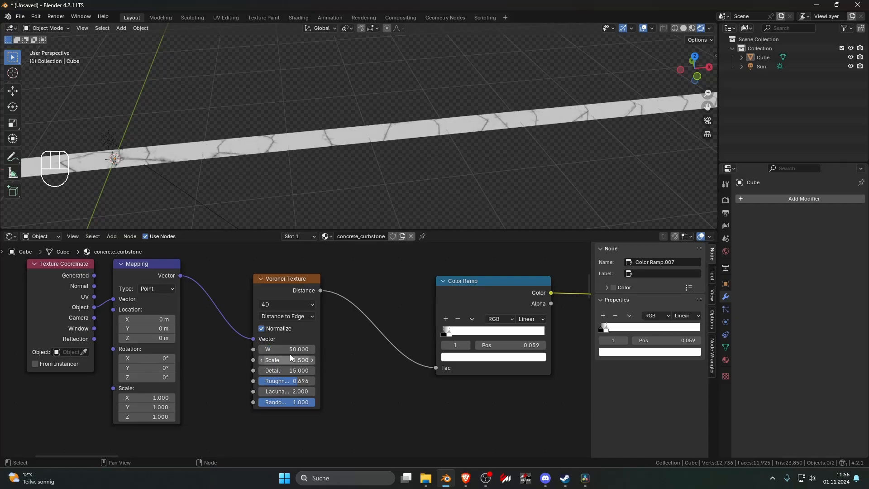
- Set the Voronoi Texture's W to 1.000
middle_click_drag(346, 178, 356, 209)
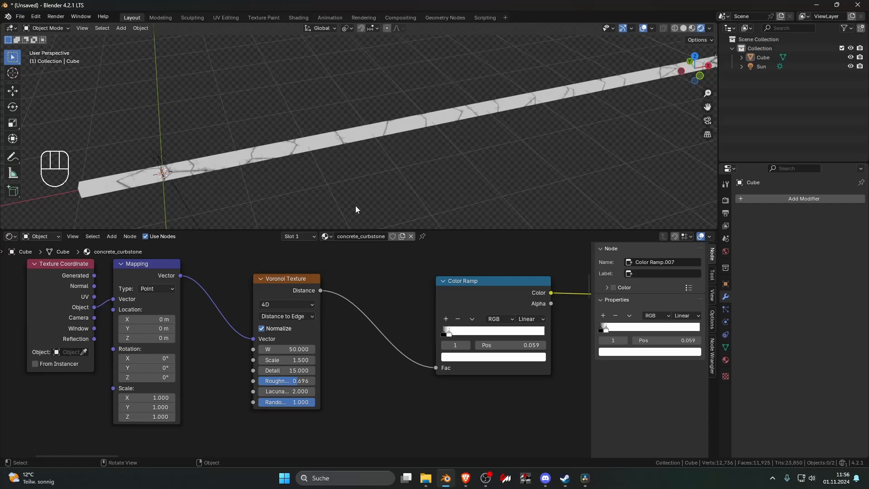
left_click(285, 350)
type("1")
key("Return")
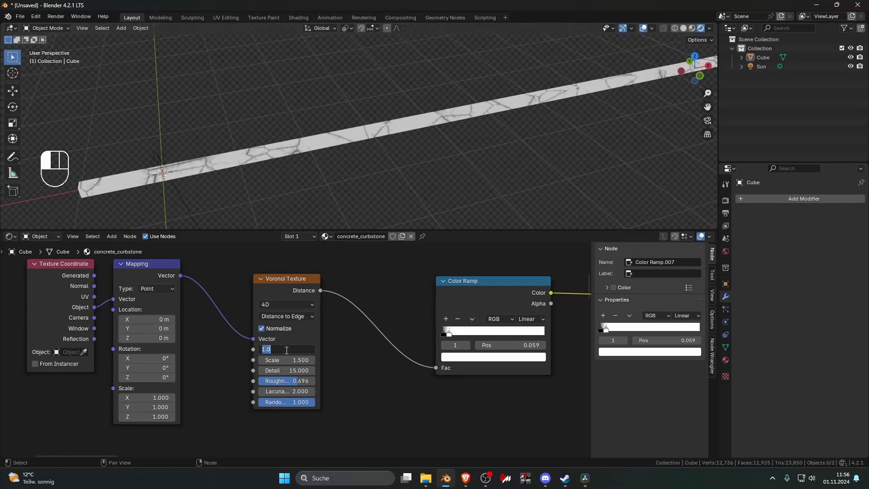
key("Return")
- Try a Voronoi Texture Scale of 20.000 and inspect the crack density on the curb up close
left_click(296, 361)
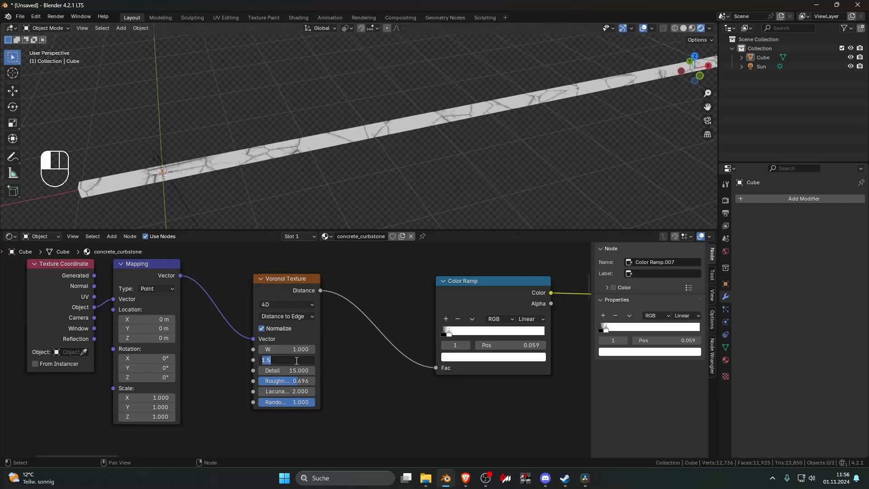
type("20")
key("Return")
scroll(352, 187, "up", 5)
middle_click_drag(352, 186, 399, 169)
scroll(399, 167, "up", 2)
scroll(312, 335, "up", 2)
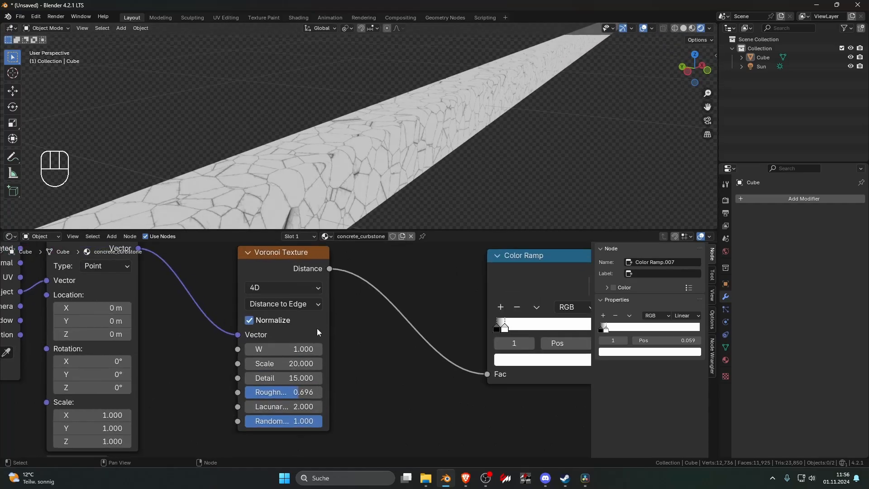
- Set the Voronoi Texture's Scale to 6.000 after trying 4.000, and raise its W for a different crack layout
left_click(294, 363)
type("4")
key("Return")
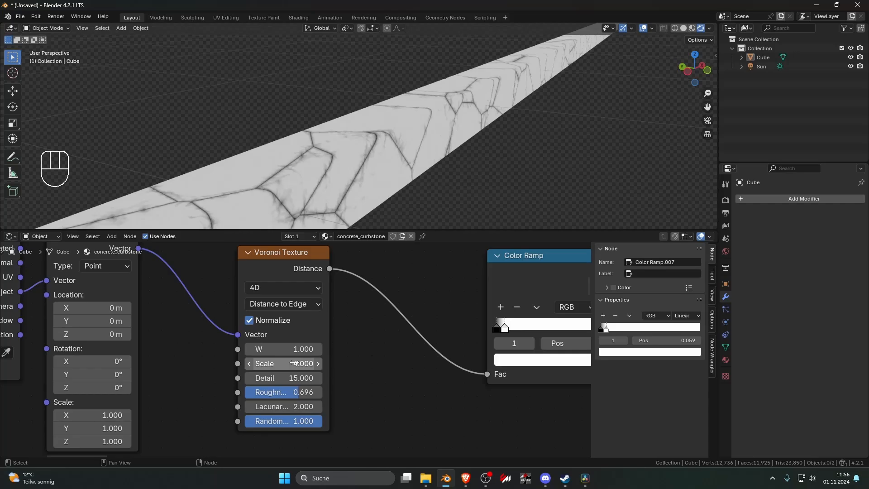
left_click(295, 363)
key("Return")
scroll(324, 349, "down", 3)
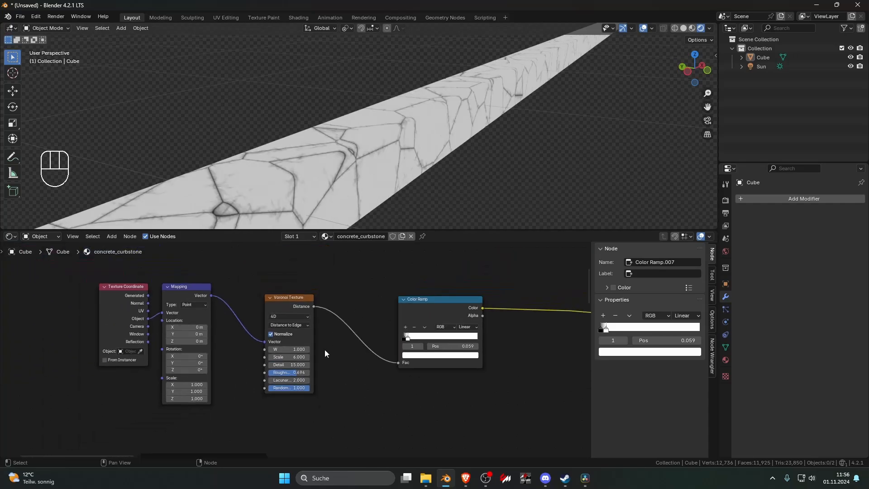
left_click_drag(298, 349, 357, 362)
scroll(358, 362, "down", 3)
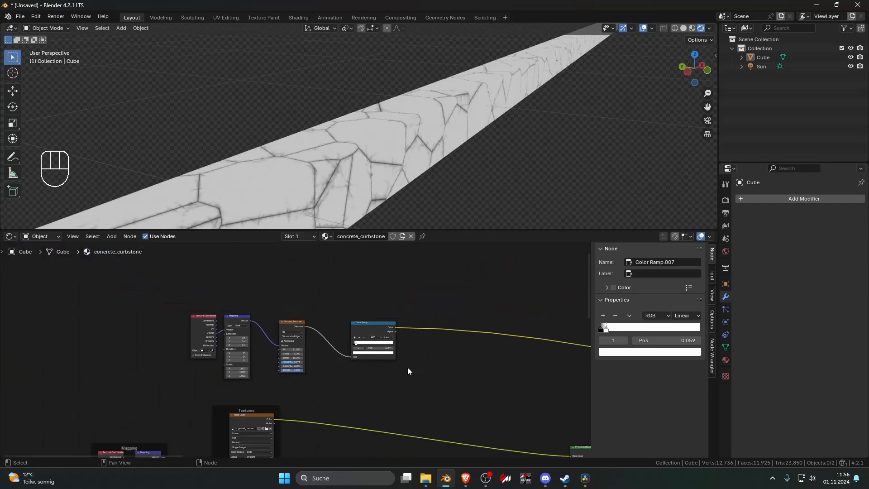
- Insert a color Mix node on the link between the gravel concrete Base Color texture and its Principled BSDF
middle_click_drag(408, 367, 338, 371)
scroll(335, 368, "up", 6)
scroll(233, 314, "down", 7)
left_click_drag(122, 300, 312, 350)
scroll(311, 347, "down", 2)
left_click(310, 349)
key("shift+a")
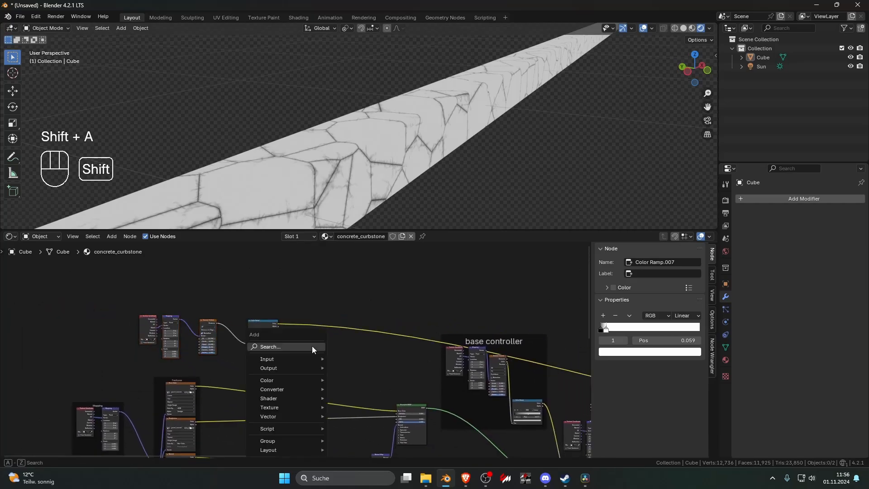
left_click(311, 345)
type("mix")
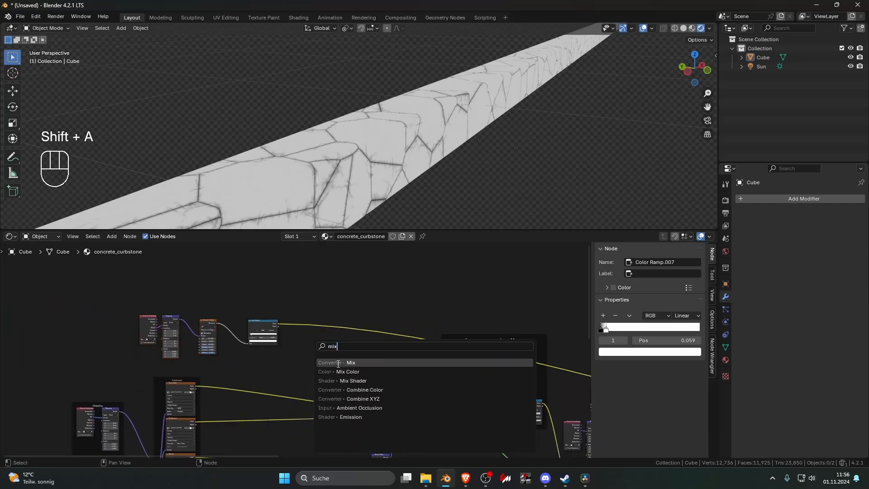
left_click(338, 364)
left_click(344, 390)
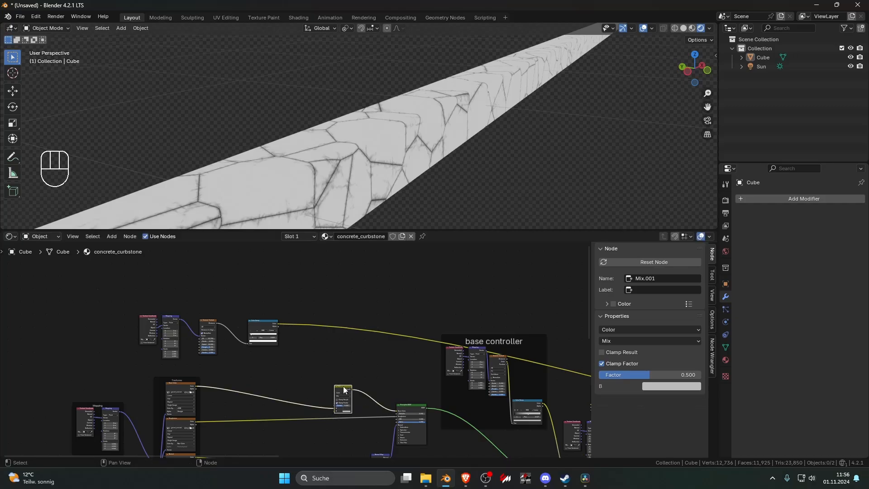
left_click_drag(344, 390, 359, 376)
- Feed the crack Color Ramp's Color into the Mix node's Factor and preview the gravel concrete Principled BSDF
scroll(295, 349, "up", 2)
left_click_drag(269, 308, 275, 316)
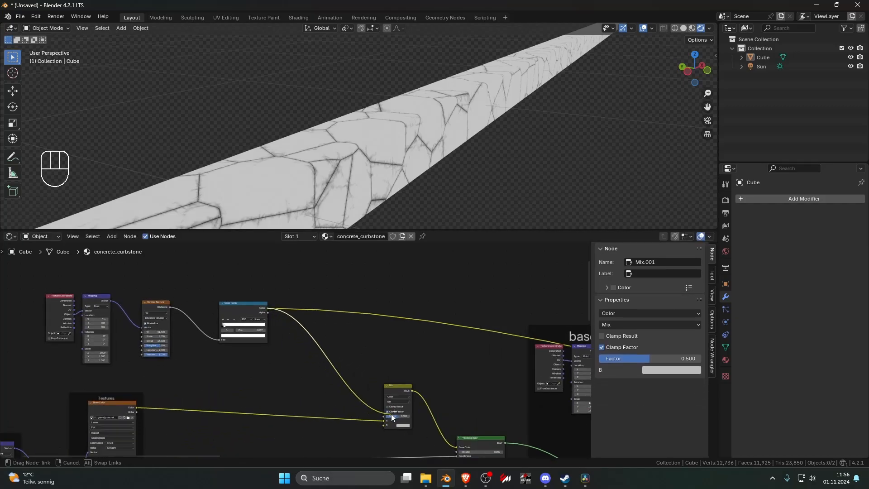
left_click_drag(391, 413, 393, 411)
left_click_drag(270, 309, 384, 415)
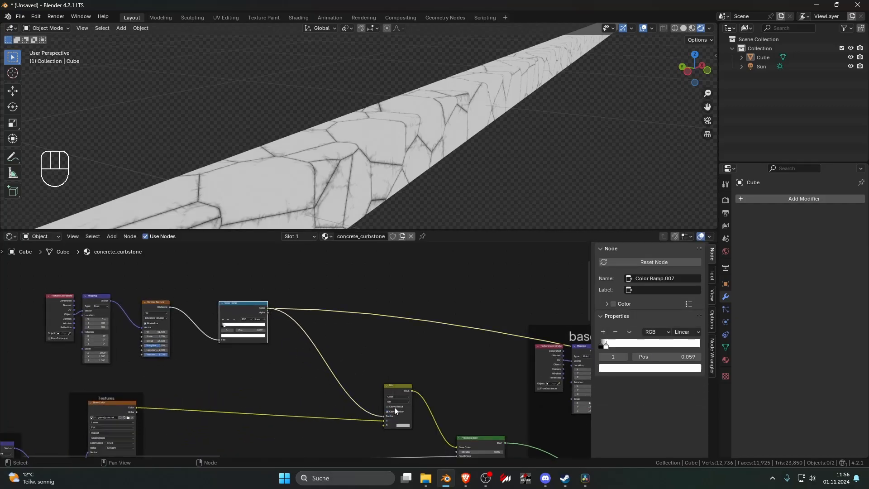
scroll(394, 406, "down", 4)
left_click(385, 394)
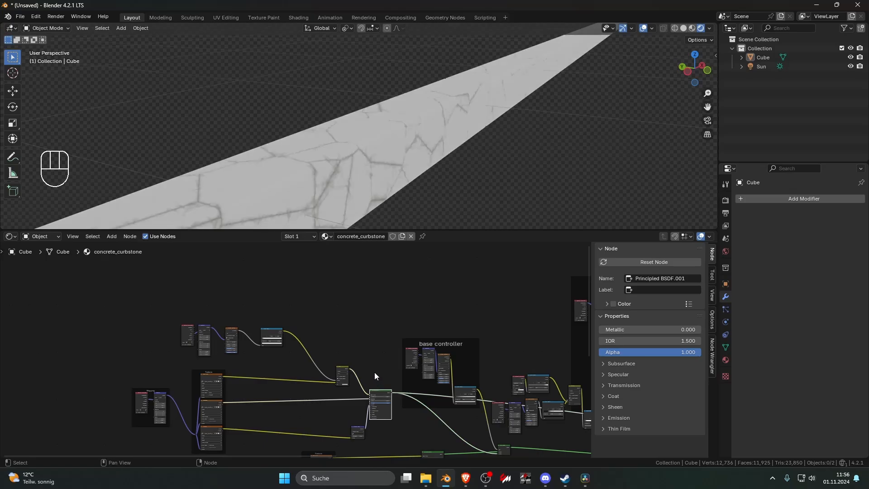
- Move the Base Color texture link to the Mix node's B input and set color A near black with Value 0.006
scroll(369, 376, "up", 5)
scroll(352, 366, "up", 3)
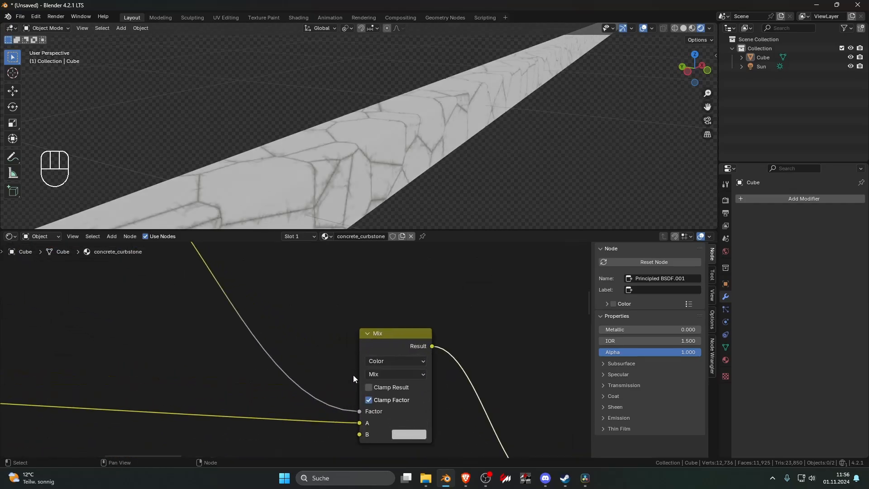
scroll(333, 356, "down", 4)
scroll(328, 365, "up", 3)
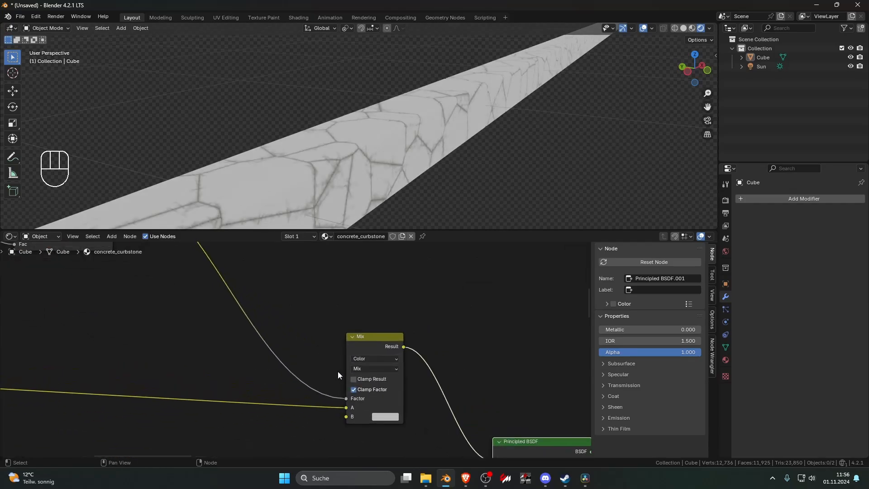
left_click_drag(346, 408, 347, 416)
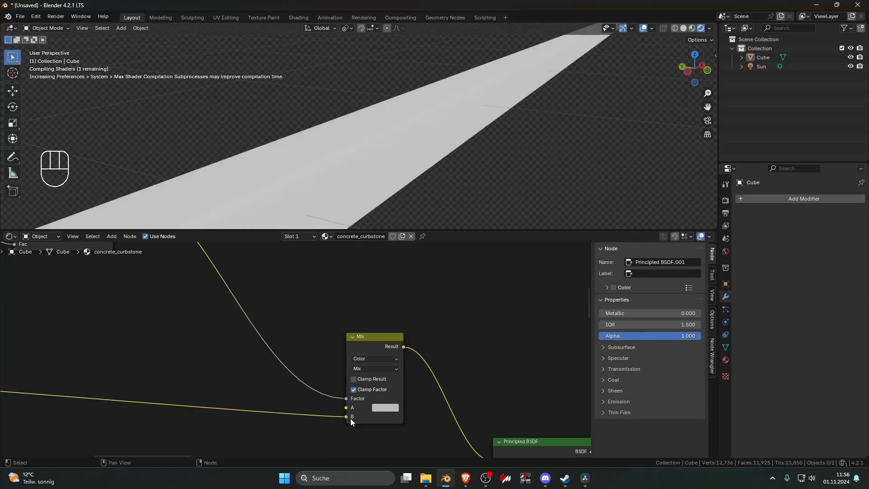
left_click(391, 408)
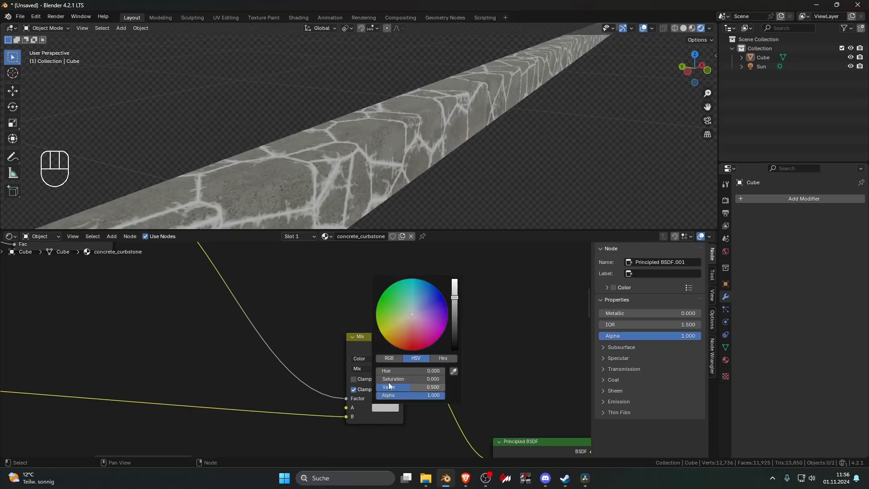
left_click_drag(457, 320, 477, 343)
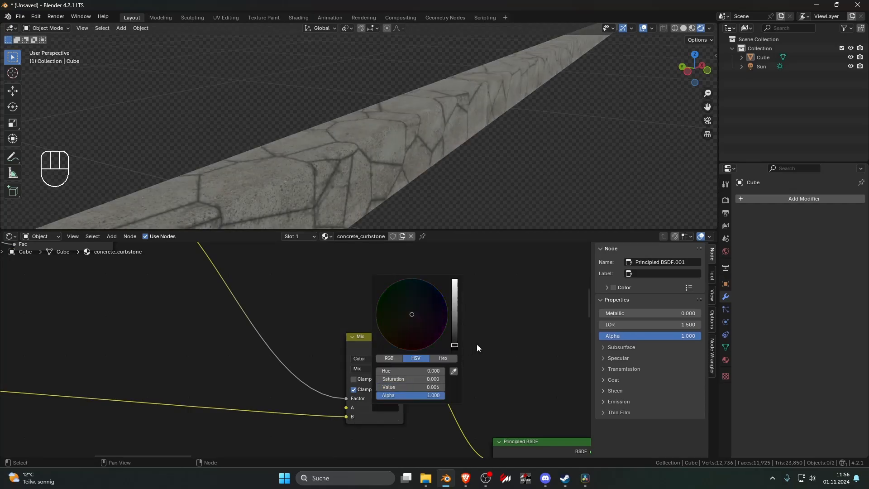
- Add a Noise Texture above the crack Mix node and preview its output on the curbstone
middle_click_drag(508, 164, 456, 178)
scroll(378, 314, "down", 3)
middle_click_drag(379, 315, 460, 326)
scroll(461, 326, "up", 2)
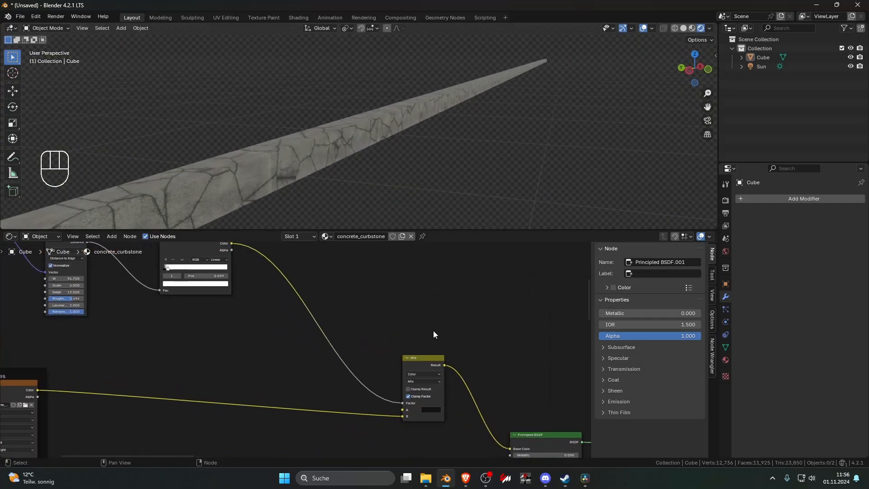
key("shift+a")
type("n")
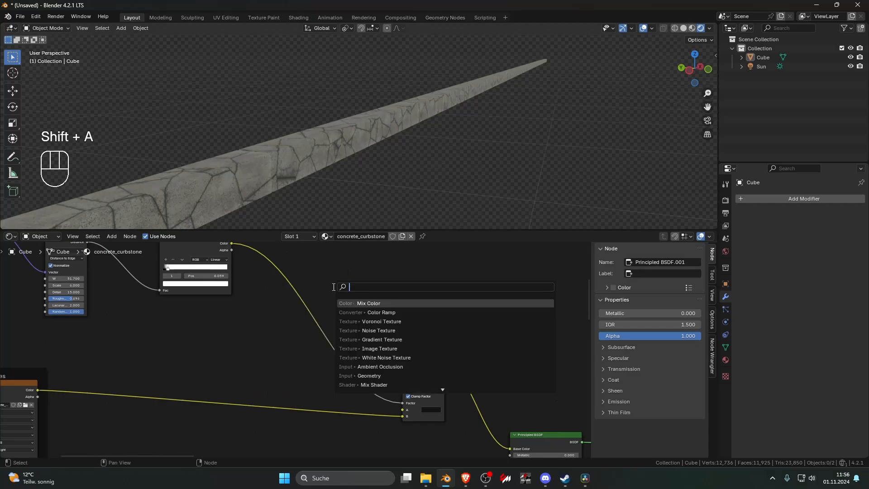
left_click(371, 303)
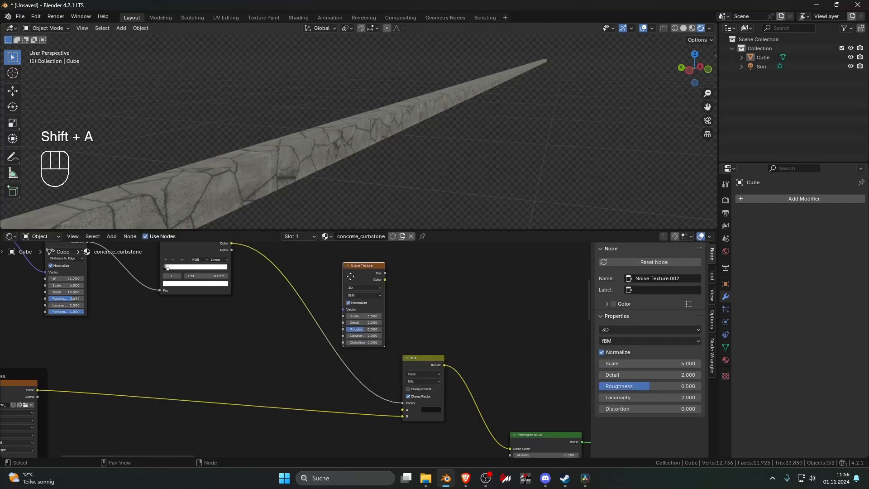
left_click(349, 274, "ctrl+shift")
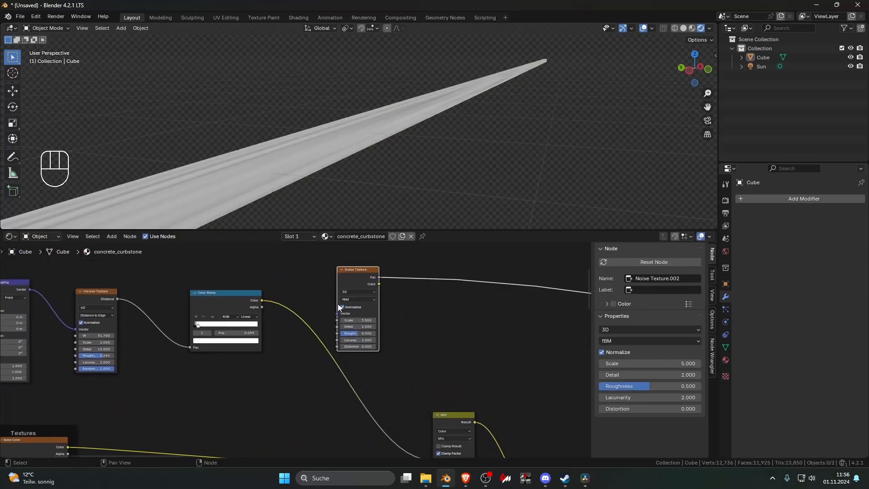
- Add Texture Coordinate and Mapping nodes to the new Noise Texture and move the chain clear of the crack nodes
key("ctrl+t")
left_click(357, 274, "shift")
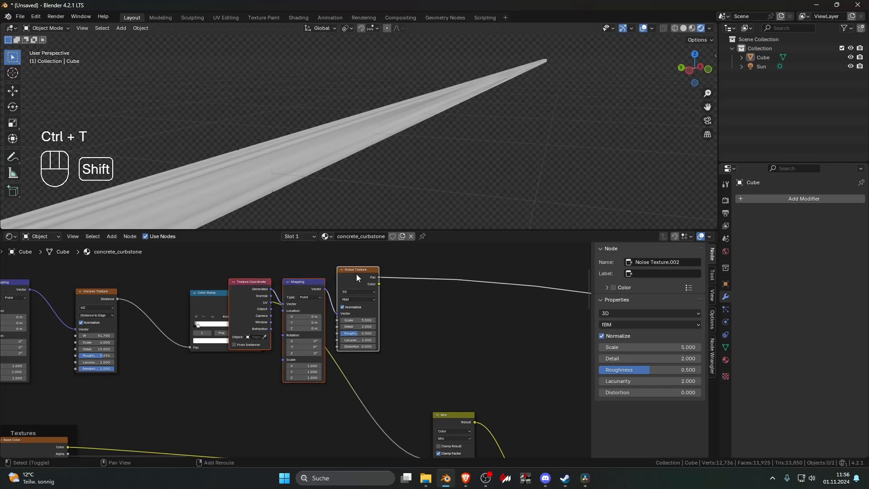
middle_click_drag(357, 274, 361, 344)
left_click_drag(361, 344, 361, 251)
left_click(408, 285)
middle_click_drag(293, 284, 325, 339)
scroll(325, 338, "up", 5)
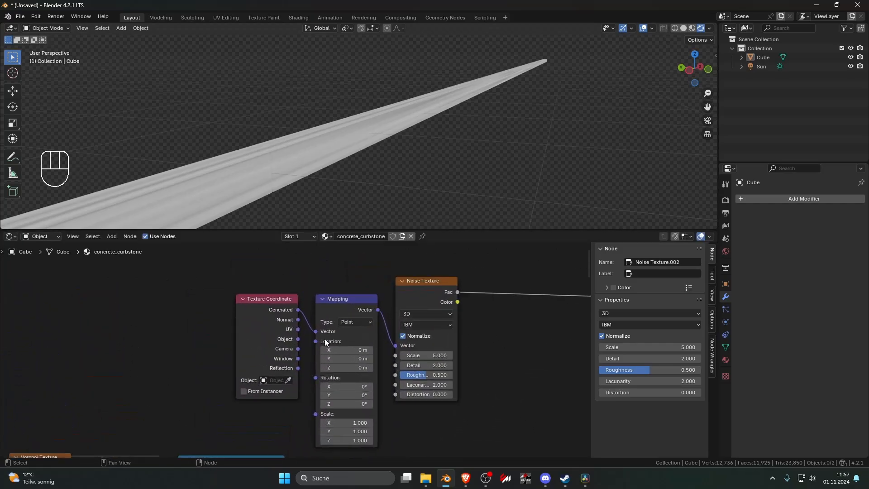
- Feed Object coordinates into the noise Mapping node and set the Noise Texture's Scale to 17.500 and Detail to 2.600
left_click_drag(297, 339, 316, 331)
scroll(452, 338, "up", 3)
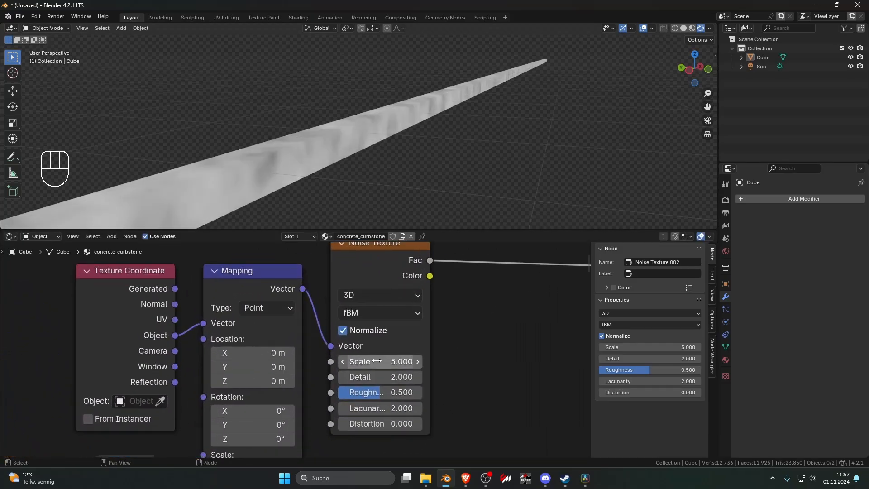
mouse_move(376, 360)
left_mouse_down()
mouse_move(408, 360)
mouse_move(376, 360)
mouse_move(376, 377)
mouse_move(362, 377)
mouse_move(375, 377)
left_mouse_up()
scroll(433, 373, "down", 4)
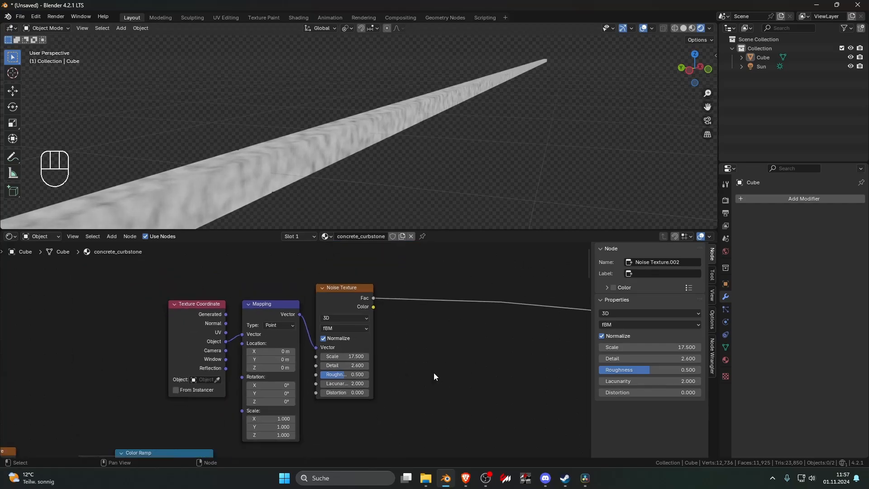
- Insert a Color Ramp after the Noise Texture with the black stop at 0.414 and the white stop moved inward, and reposition the noise chain
left_click_drag(192, 285, 312, 306)
left_click(248, 298)
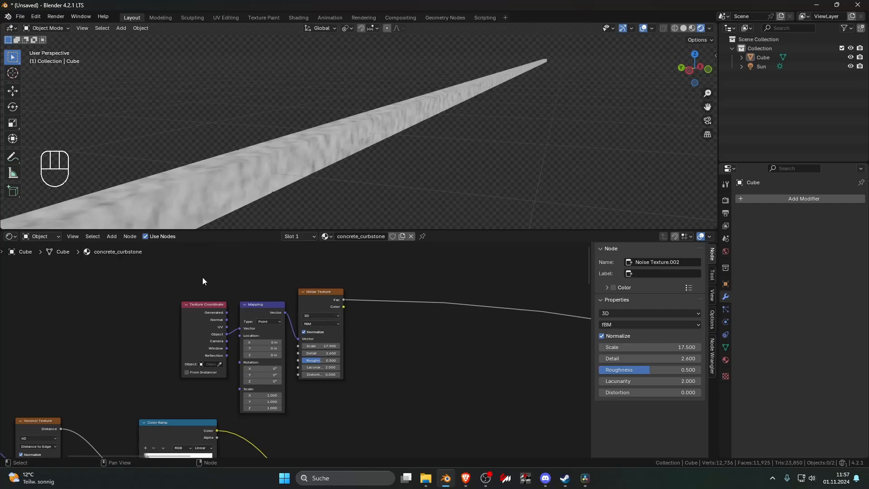
scroll(339, 310, "right", 2)
key("shift+a")
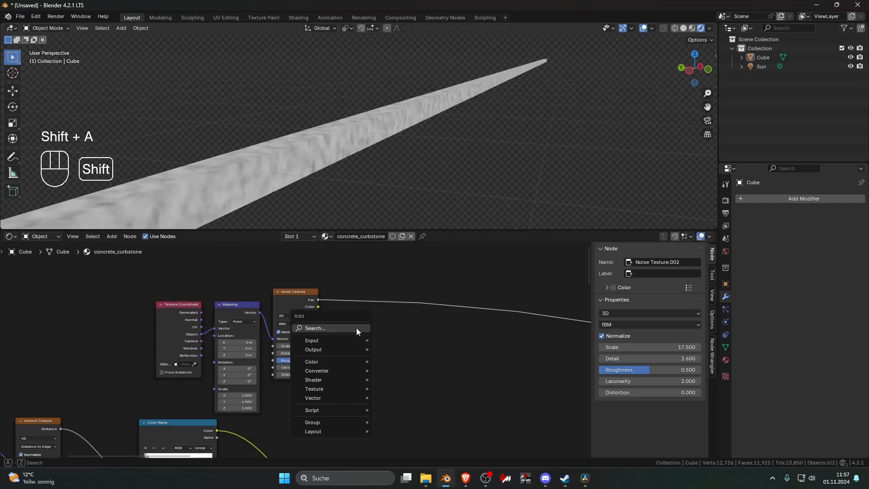
type("c")
key("Return")
left_click(358, 289)
mouse_move(369, 333)
left_mouse_down()
mouse_move(414, 335)
mouse_move(402, 335)
left_mouse_up()
scroll(446, 338, "down", 6)
middle_click_drag(448, 339, 483, 364)
left_click_drag(227, 308, 387, 372)
left_click_drag(394, 358, 338, 347)
- Add a Gradient Texture with its own Texture Coordinate and Mapping nodes above the noise Color Ramp
key("shift+a")
left_click(359, 312)
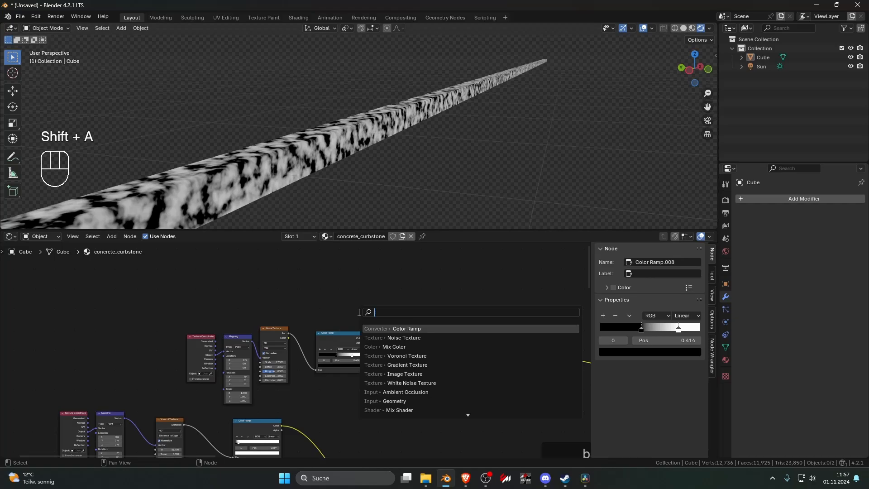
type("gra")
left_click(384, 327)
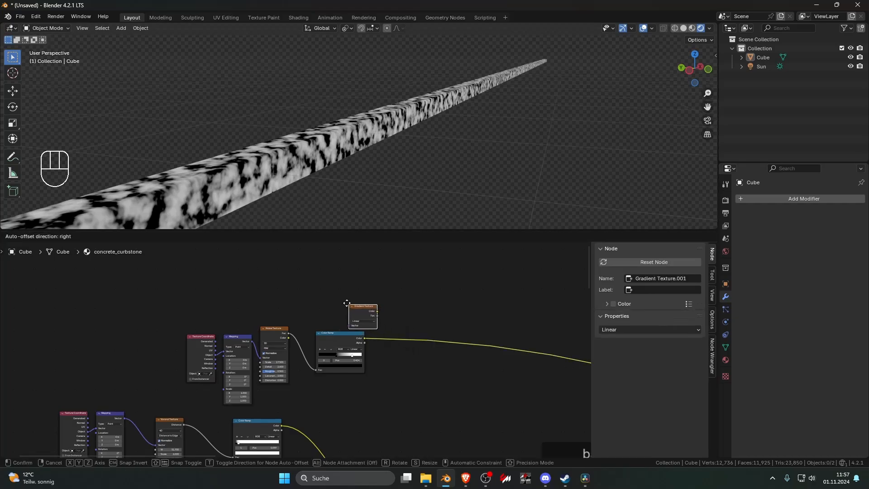
left_click(328, 296)
key("ctrl+shift+t")
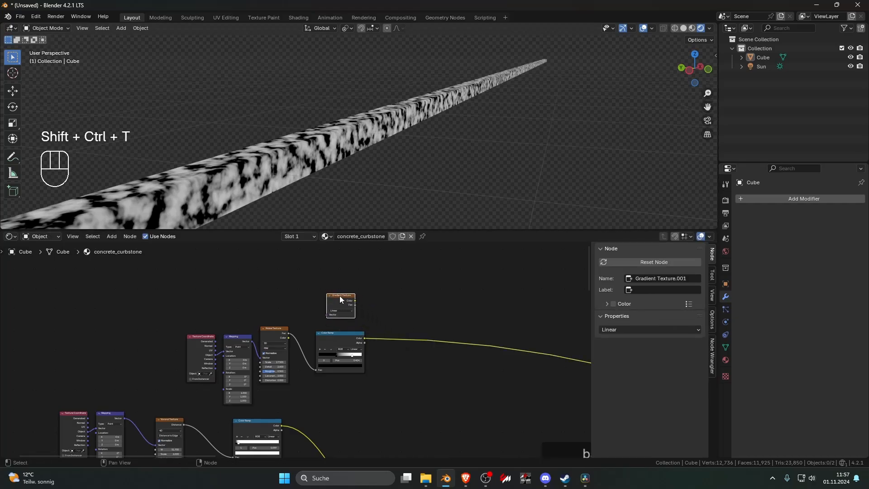
key("ctrl+t")
middle_click_drag(339, 295, 360, 332, "shift")
left_click_drag(280, 317, 379, 347)
left_click_drag(365, 334, 361, 298)
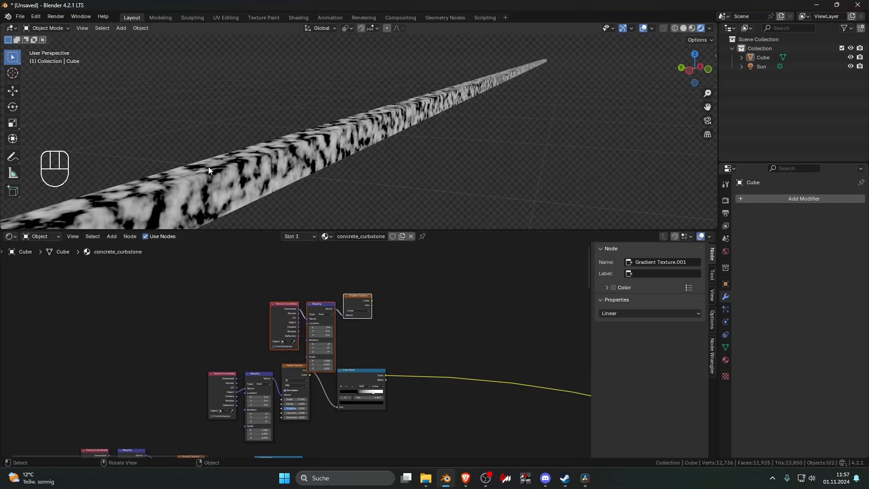
- Preview the Gradient Texture on the curbstone and move its node chain clear above the noise chain
middle_click_drag(218, 176, 240, 170)
middle_click_drag(311, 269, 307, 305)
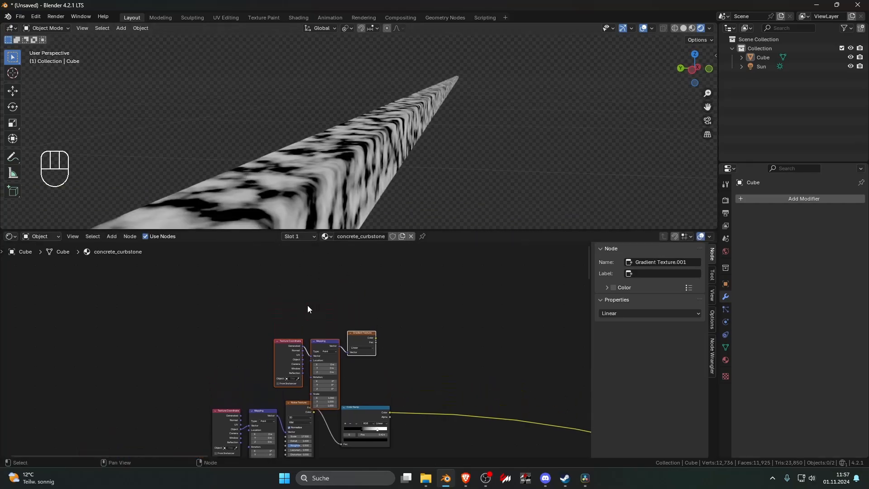
scroll(308, 305, "up", 1)
left_click_drag(265, 309, 395, 345)
left_click(298, 307)
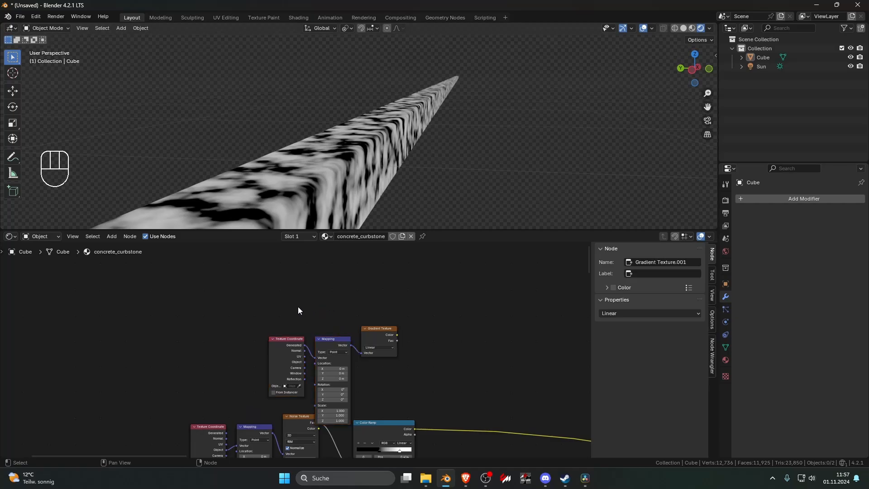
left_click(371, 332, "ctrl+shift")
left_click_drag(273, 307, 380, 357)
middle_click_drag(408, 367, 405, 356)
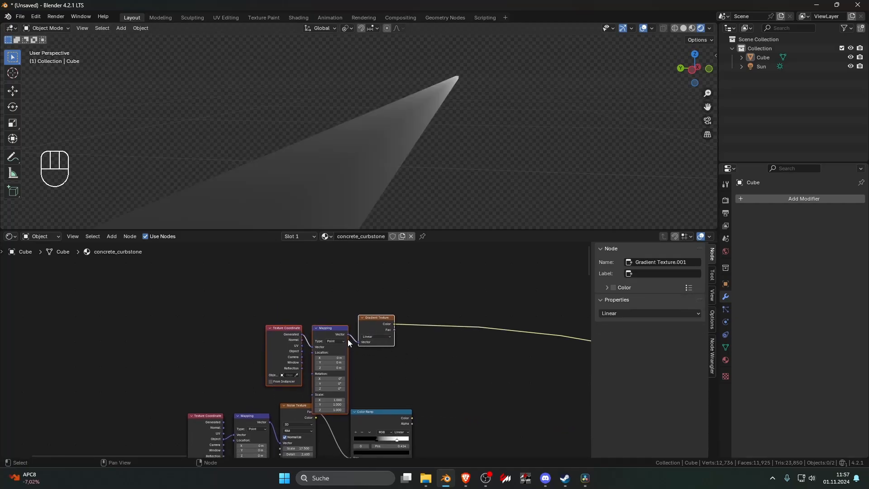
left_click_drag(267, 301, 379, 360)
key("g")
left_click(367, 325)
- Set the gradient Mapping's Rotation to 90° on X, Y and Z and insert a Color Ramp after the Gradient Texture
left_click(317, 340)
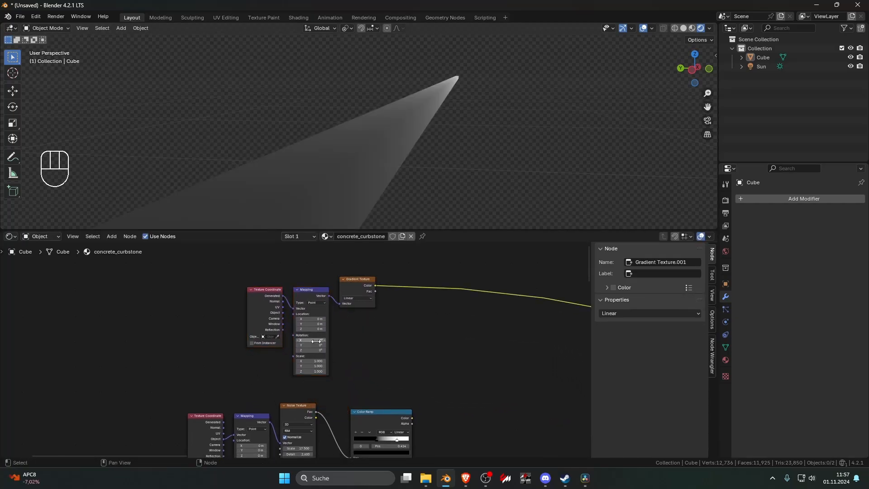
key("Return")
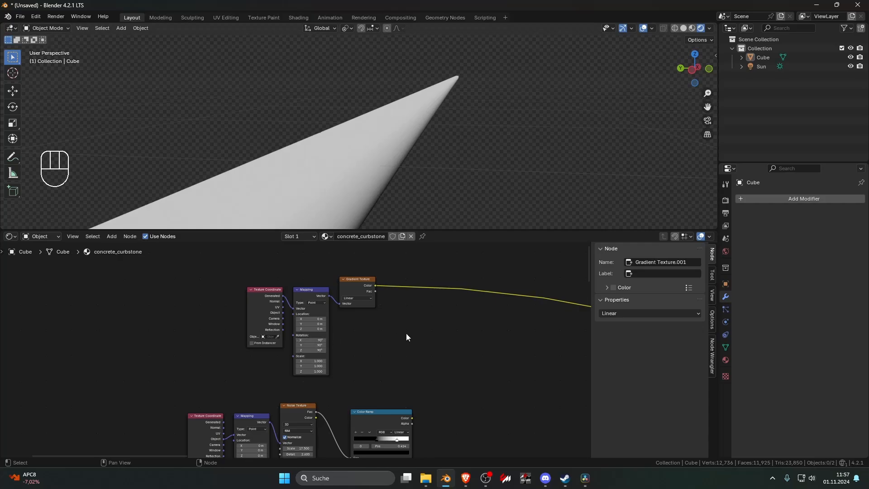
middle_click_drag(405, 333, 377, 349)
key("shift+a")
type("c")
left_click(417, 349)
left_click(374, 296)
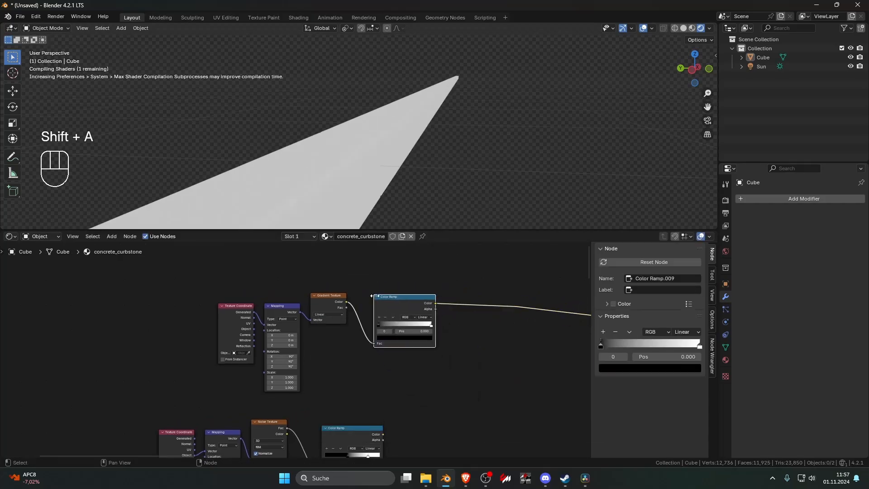
- Add two intermediate stops to the gradient's Color Ramp and turn its end stop black
left_click(378, 317)
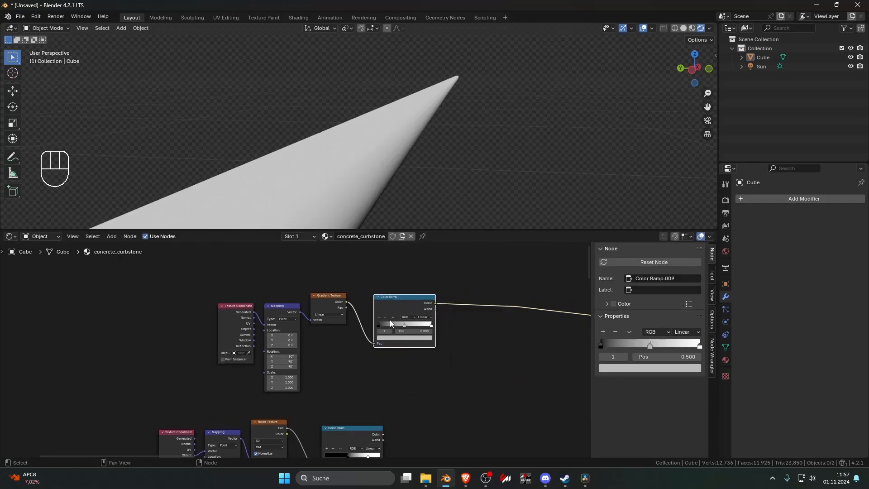
left_click(378, 316)
left_click(430, 325)
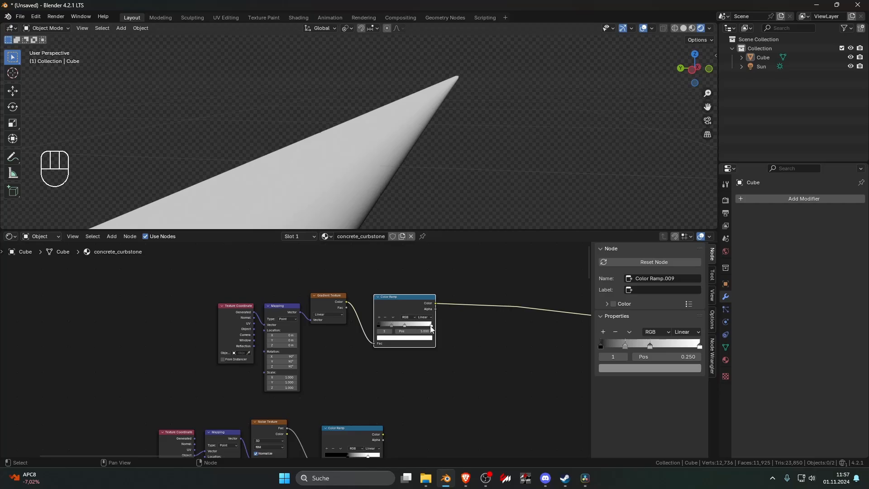
left_click(425, 337)
left_click_drag(428, 267, 428, 304)
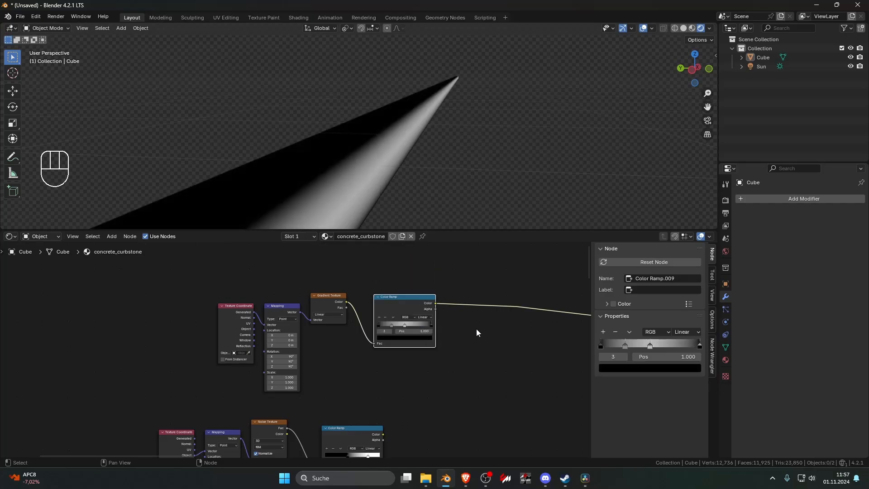
- Move the gradient ramp's two gray stops close to the end and its black start stop to about 0.43
scroll(396, 352, "up", 3)
mouse_move(438, 390)
left_mouse_down()
mouse_move(488, 390)
mouse_move(456, 392)
left_mouse_up()
left_click(464, 390)
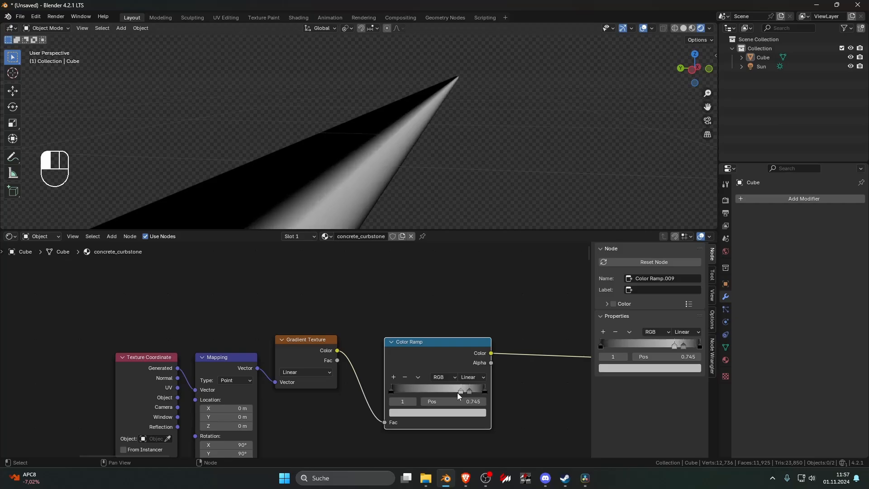
mouse_move(396, 388)
left_mouse_down()
mouse_move(497, 393)
mouse_move(468, 391)
mouse_move(477, 391)
left_mouse_up()
left_click(471, 392)
left_click(470, 391)
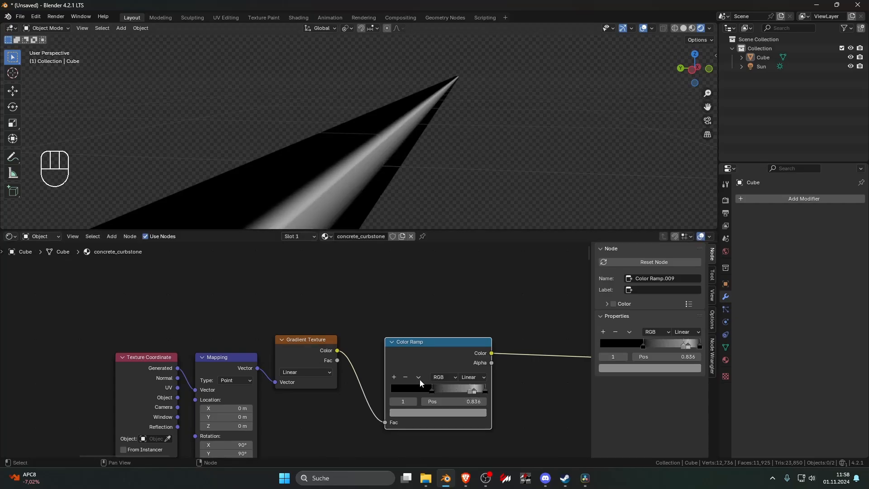
- Delete one gray stop from the gradient ramp, place the remaining one at 0.945 and set the interpolation to Ease
left_click(409, 378)
left_click_drag(472, 390, 480, 393)
left_click(483, 392)
left_click(473, 377)
left_click(483, 401)
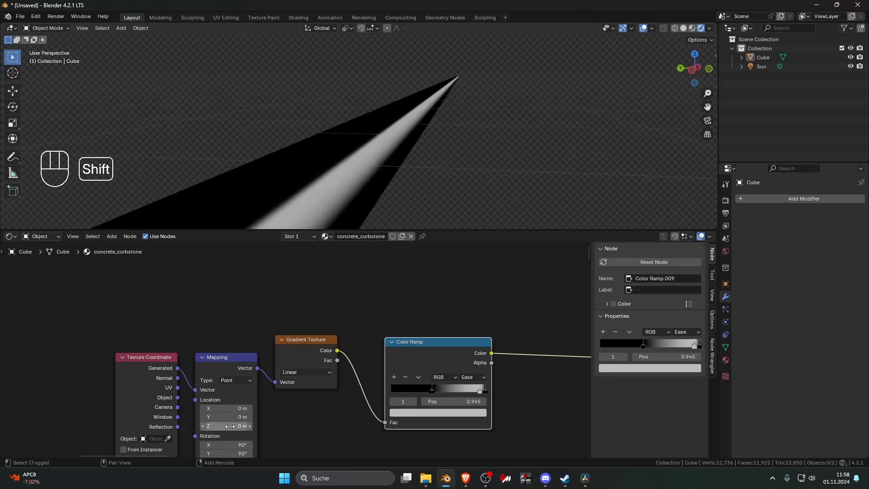
- Set the gradient Mapping's Location to X -0.1 m, Y 0.13 m, Z 0.04 m and move the ramp's gray stop to about 0.7
left_click_drag(230, 426, 217, 409, "shift")
mouse_move(479, 390)
left_mouse_down()
mouse_move(455, 391)
mouse_move(494, 394)
left_mouse_up()
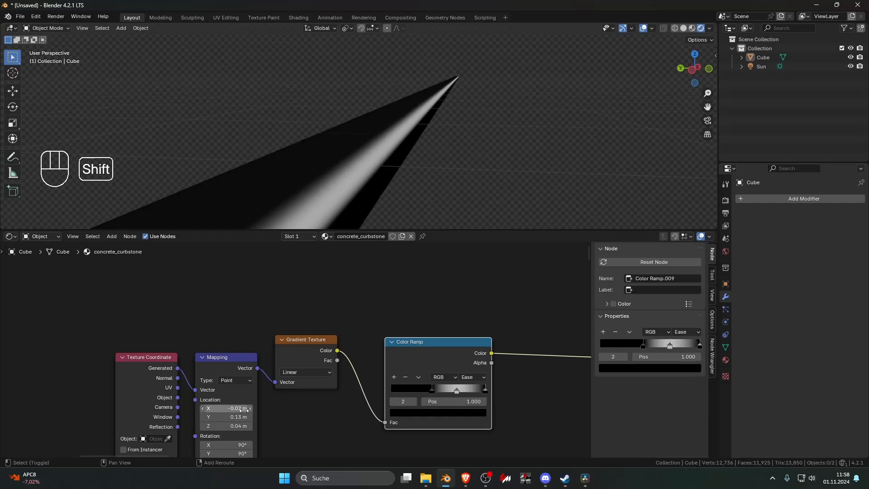
left_click_drag(244, 410, 221, 409, "shift")
- Move the gradient ramp's start stop to 0.127 and its end stop slightly inward, and set the start color's Value to 0.029
left_click_drag(432, 389, 414, 389)
left_click_drag(486, 392, 480, 393)
mouse_move(413, 390)
left_mouse_down("shift")
mouse_move(388, 390)
mouse_move(408, 390)
mouse_move(401, 391)
left_mouse_up("shift")
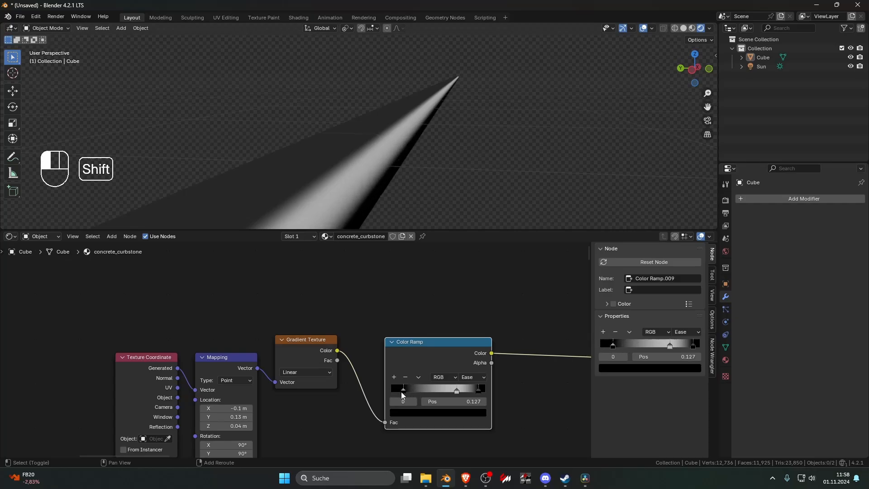
left_click(421, 412)
left_click_drag(479, 345, 478, 334)
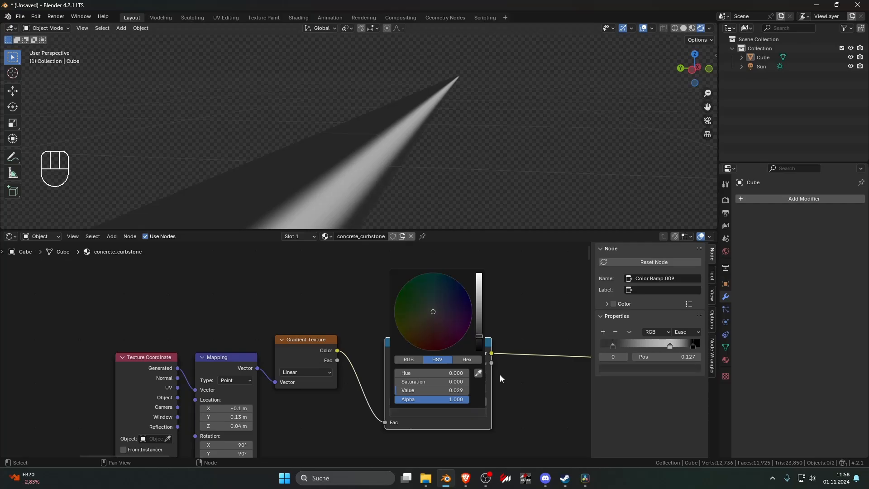
- Narrow the gradient ramp's bright band with the start stop at 0.368, the gray stop at about 0.84 and the end stop at 0.909
middle_click_drag(496, 190, 499, 186)
mouse_move(456, 389)
left_mouse_down()
mouse_move(442, 390)
mouse_move(468, 392)
left_mouse_up()
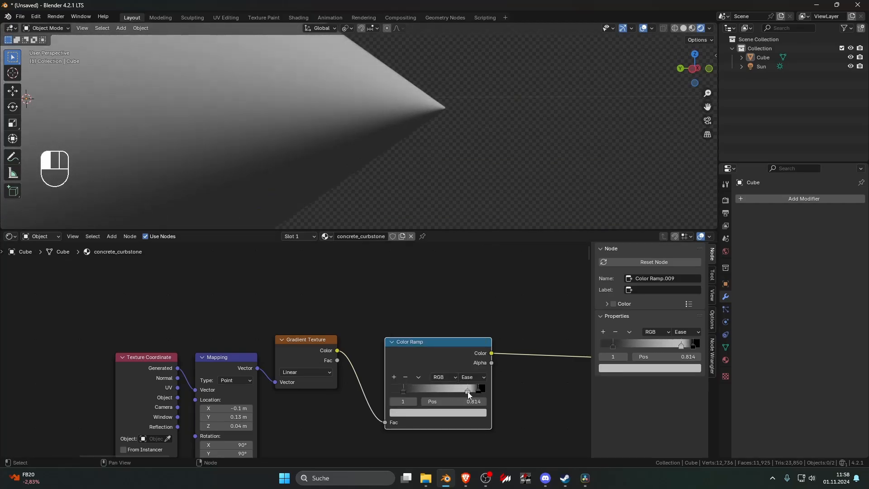
left_click(482, 389)
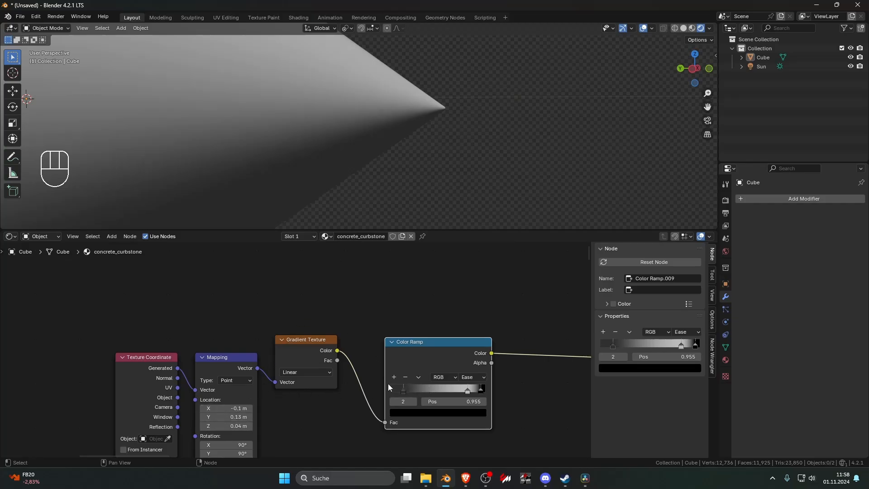
left_click_drag(404, 390, 427, 395)
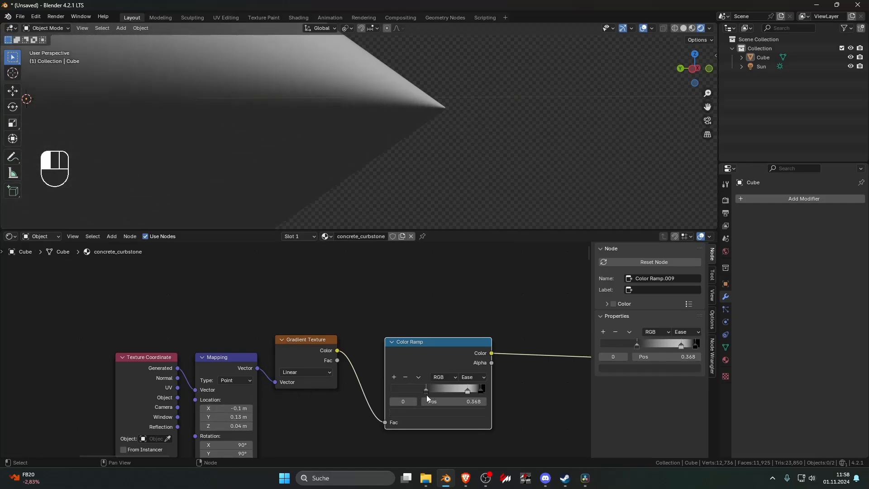
middle_click_drag(426, 176, 445, 223)
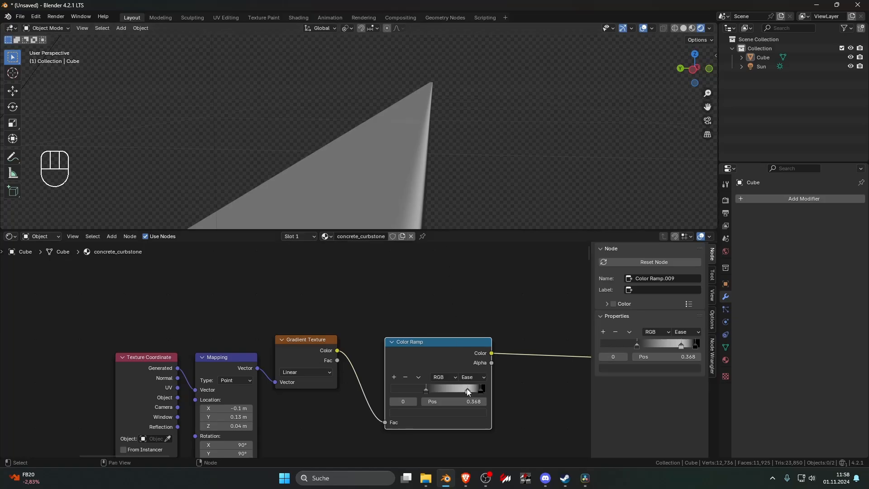
mouse_move(467, 389)
left_mouse_down()
mouse_move(484, 390)
mouse_move(477, 390)
left_mouse_up()
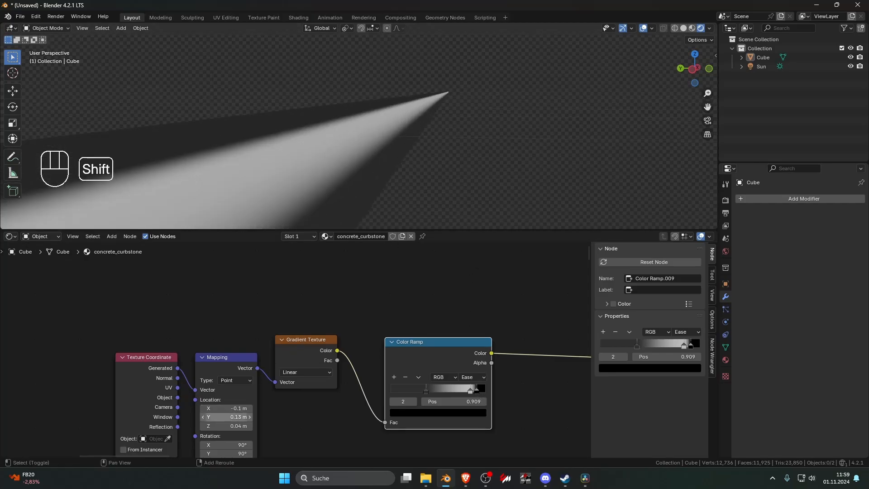
- Set the gradient Mapping's Location to X -0.13 m and Y 0.06 m, and feed it the UV coordinates
mouse_move(226, 417)
left_mouse_down("shift")
mouse_move(240, 417)
mouse_move(228, 408)
left_mouse_up("shift")
left_click_drag(178, 397, 196, 389)
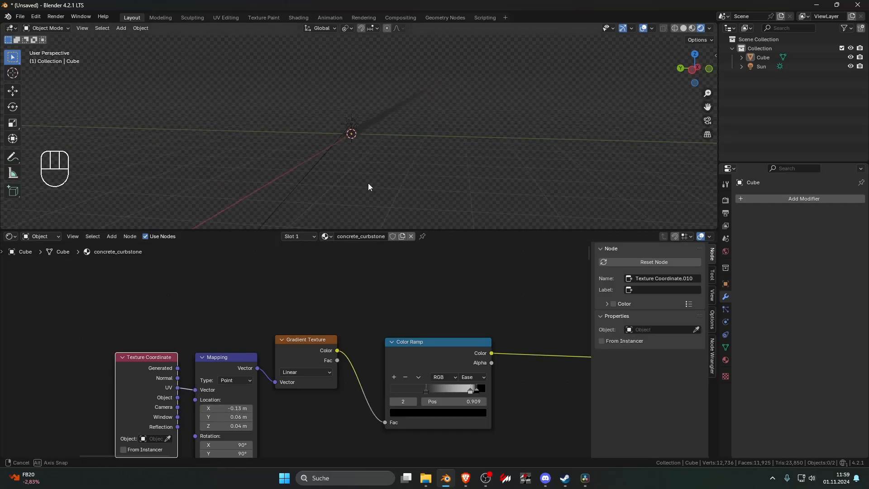
- Reset the gradient Mapping's Location to 0 m and its Rotation to 0° on all axes
left_click_drag(242, 409, 236, 426)
key("Escape")
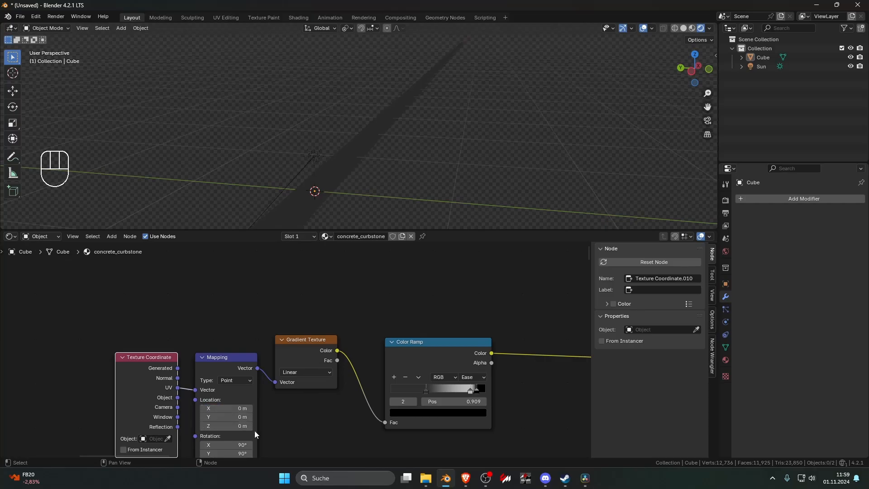
middle_click_drag(255, 431, 264, 373)
left_click_drag(245, 386, 245, 405)
key("Return")
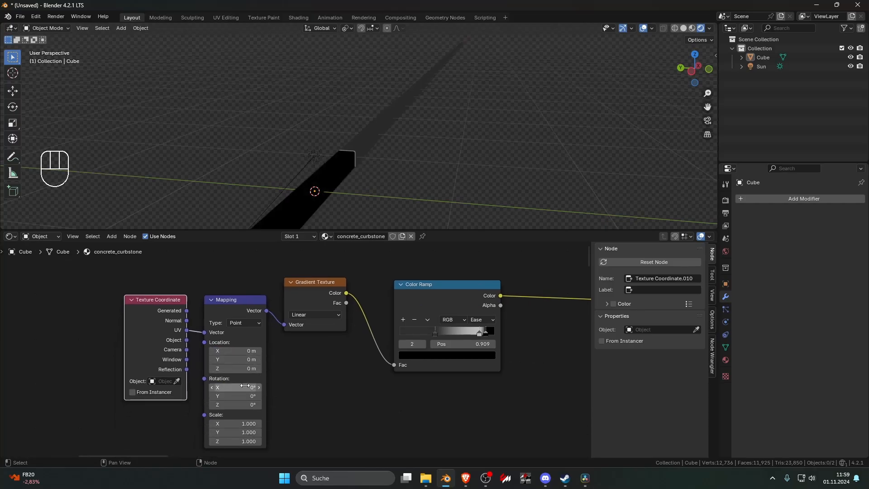
- Set the gradient Mapping's Z rotation to 90° so the band runs along the curb
scroll(386, 179, "down", 7)
middle_click_drag(387, 178, 342, 196)
scroll(342, 196, "up", 8)
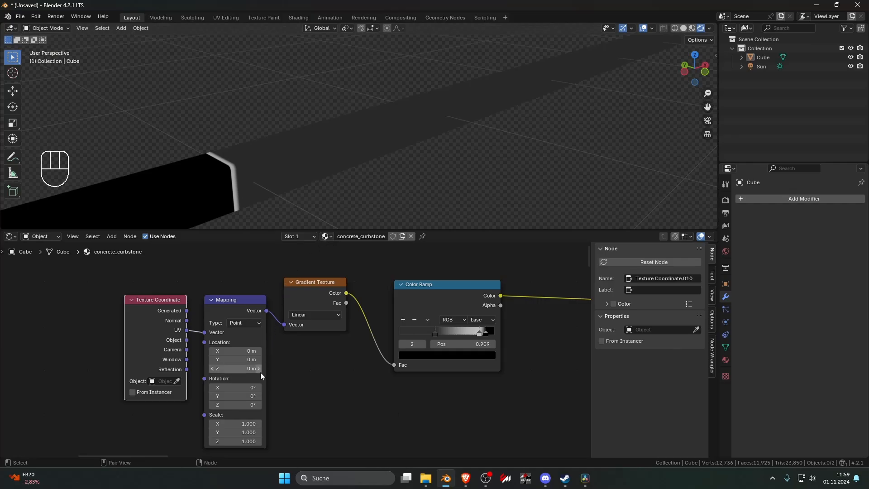
left_click_drag(236, 404, 255, 405)
key("Return")
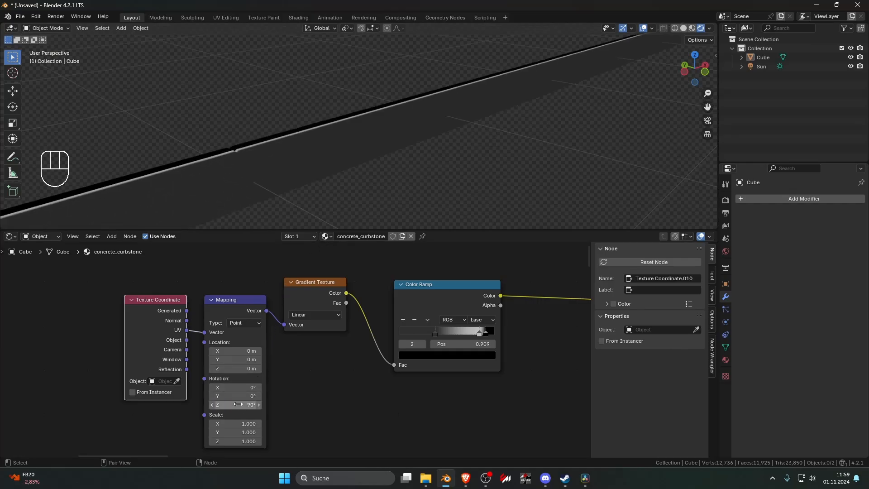
- Clear the gradient color ramp's edited stops and reset it to the default linear black-to-white ramp
scroll(349, 154, "up", 5)
middle_click_drag(375, 125, 358, 161, "shift")
middle_click_drag(428, 206, 384, 176, "shift")
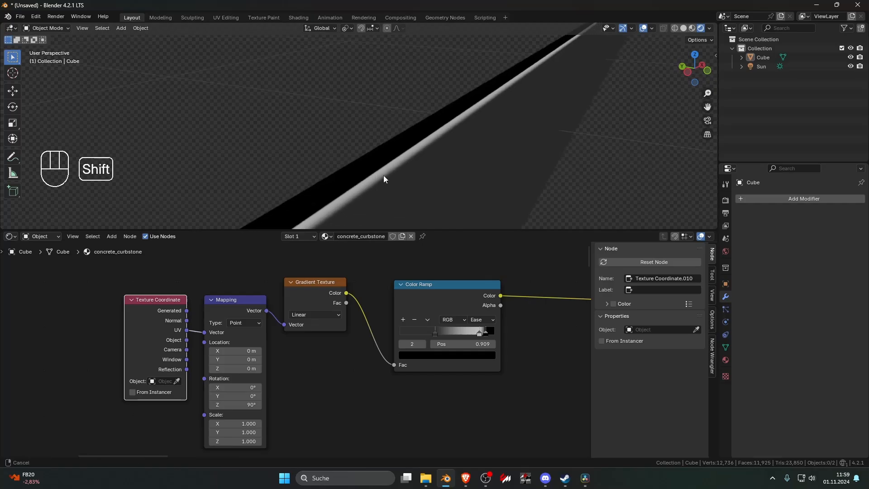
left_click_drag(433, 332, 367, 334)
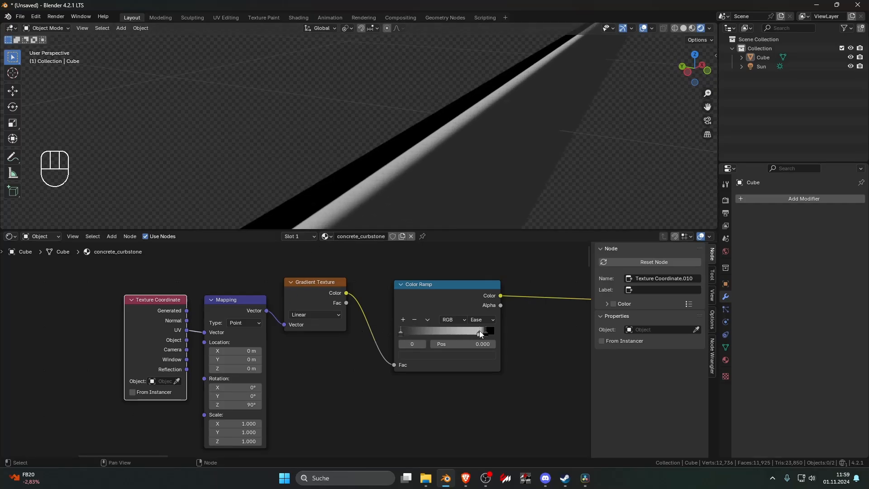
left_click_drag(482, 332, 518, 338)
left_click(414, 320)
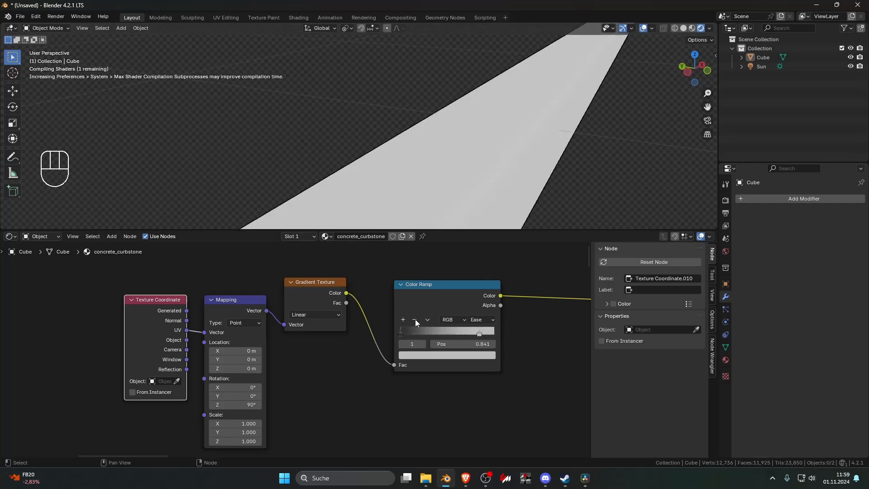
left_click(415, 320)
left_click(427, 320)
left_click(441, 371)
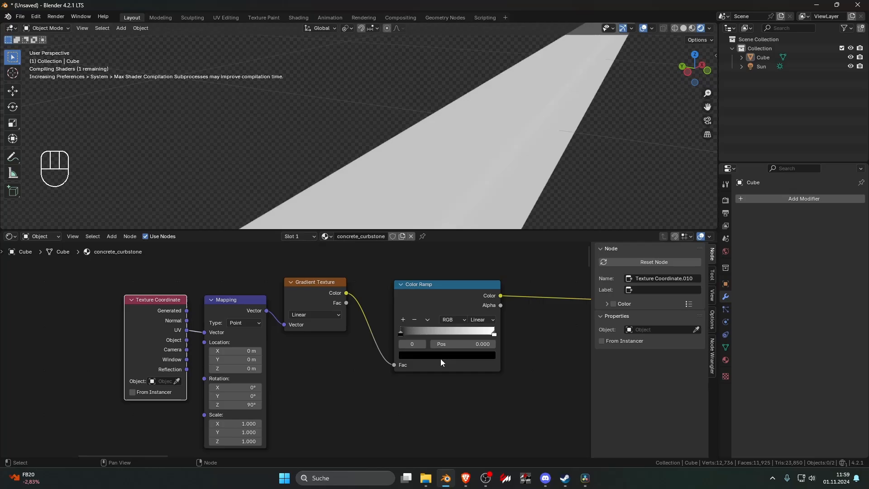
- Add a middle stop at 0.5 to the gradient ramp, making the end stop black and the middle stop white
left_click(403, 320)
left_click(495, 335)
left_click(482, 356)
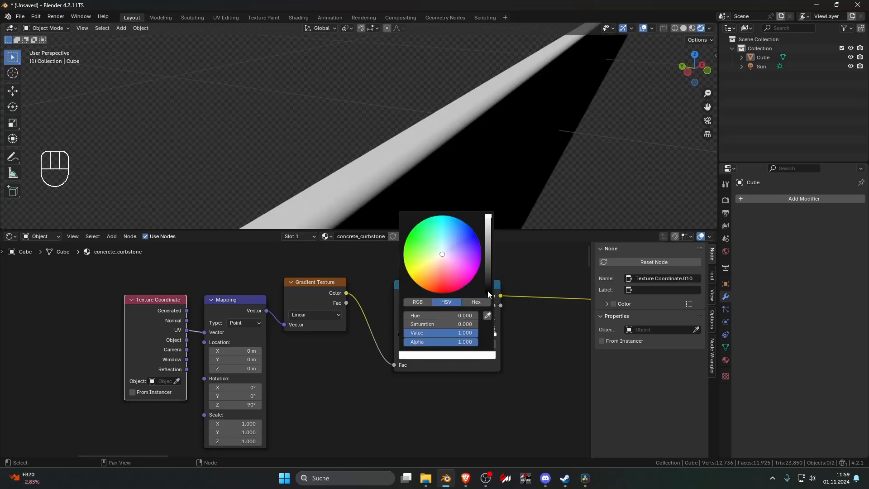
left_click_drag(488, 290, 488, 299)
left_click(476, 355)
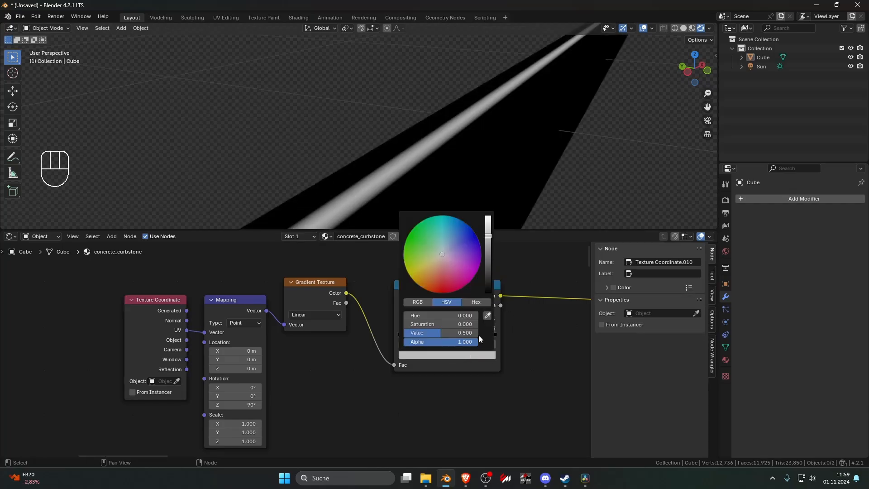
left_click_drag(488, 259, 488, 211)
- Set the gradient Mapping's Location to X 2.66 m, Y 0.01 m and Z 0.02 m
middle_click_drag(510, 178, 402, 246)
scroll(511, 167, "up", 3)
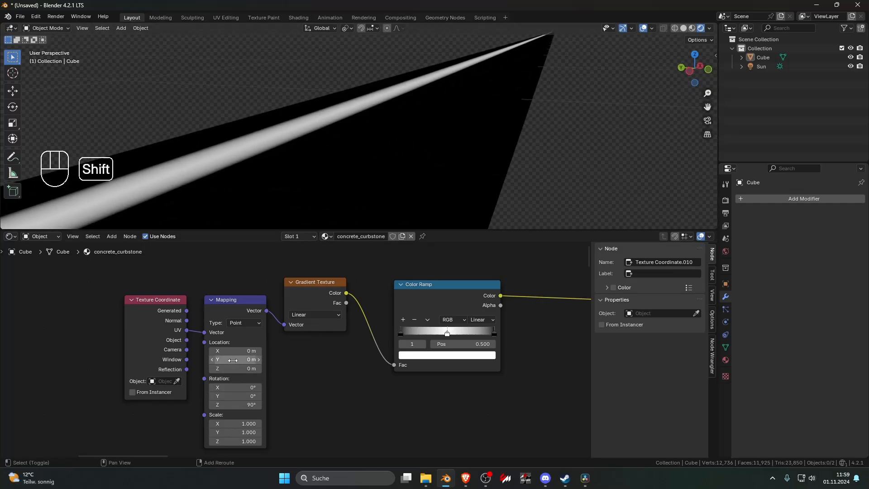
left_click(212, 368)
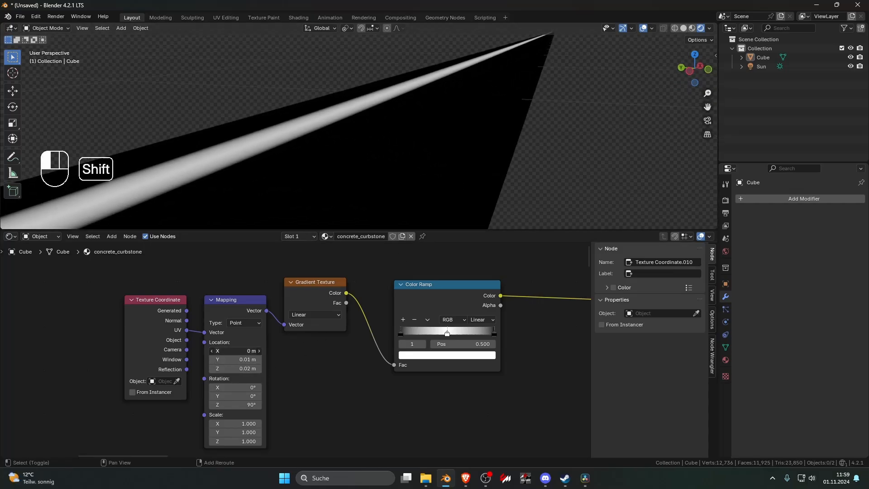
left_click(251, 341)
left_click_drag(237, 350, 254, 349, "shift")
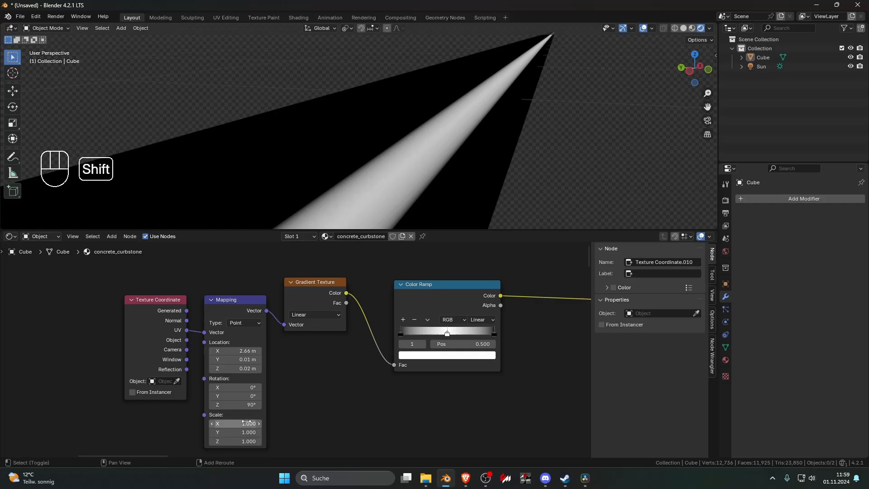
- Set the gradient Mapping's Scale to X 0.910 and Y 0.5
left_click_drag(252, 432, 244, 433, "shift")
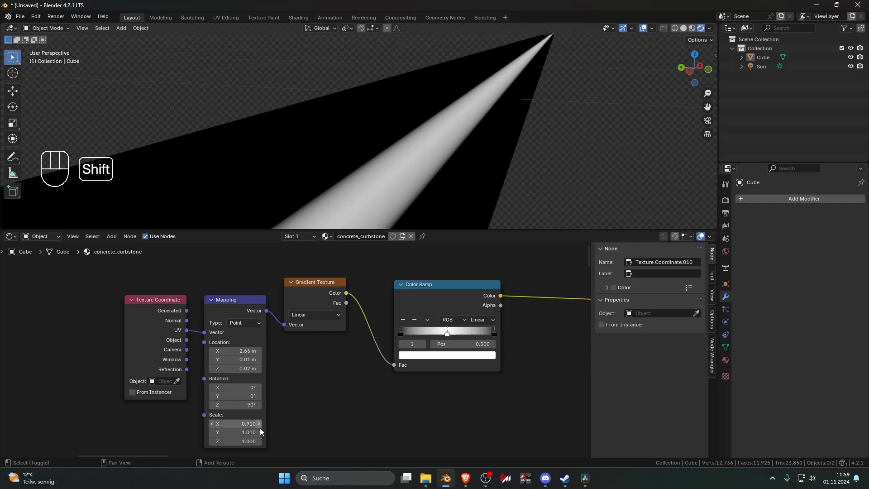
left_click_drag(242, 433, 255, 433, "shift")
left_click(243, 433)
type(".5")
key("Return")
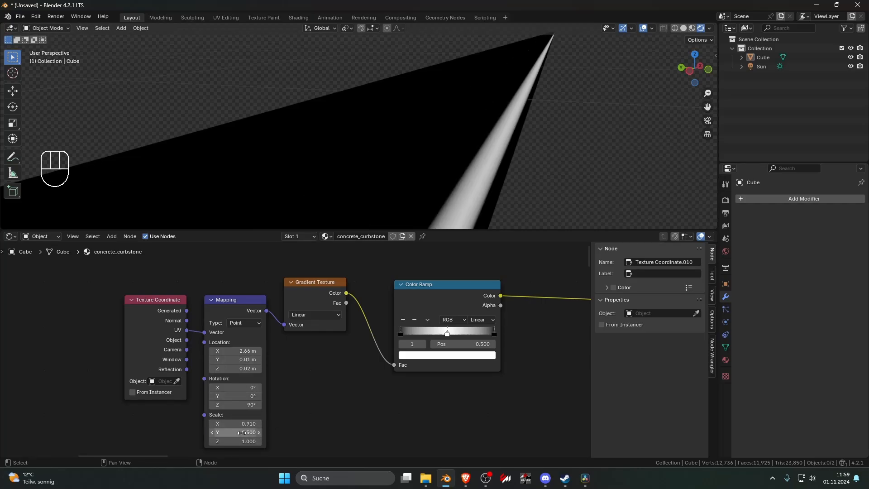
- Reduce the gradient Mapping's Y scale to 0.1 and set its X location to 0.56 m
scroll(442, 144, "down", 3)
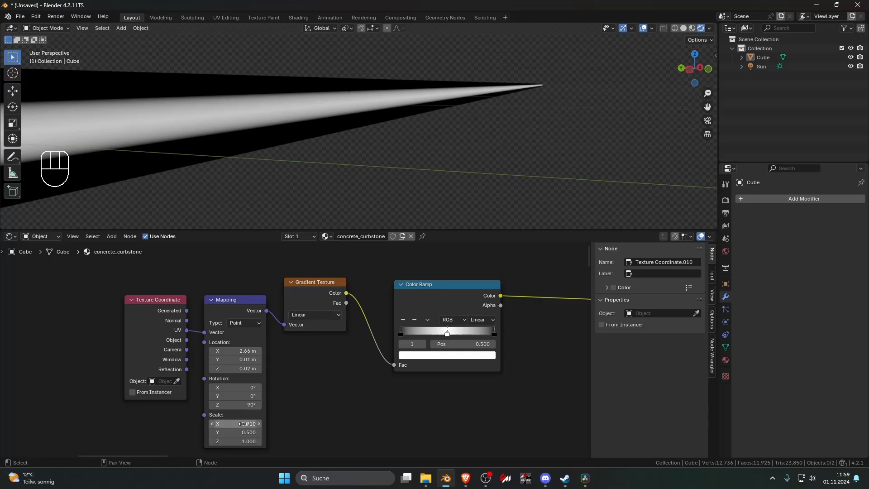
left_click_drag(244, 432, 249, 432)
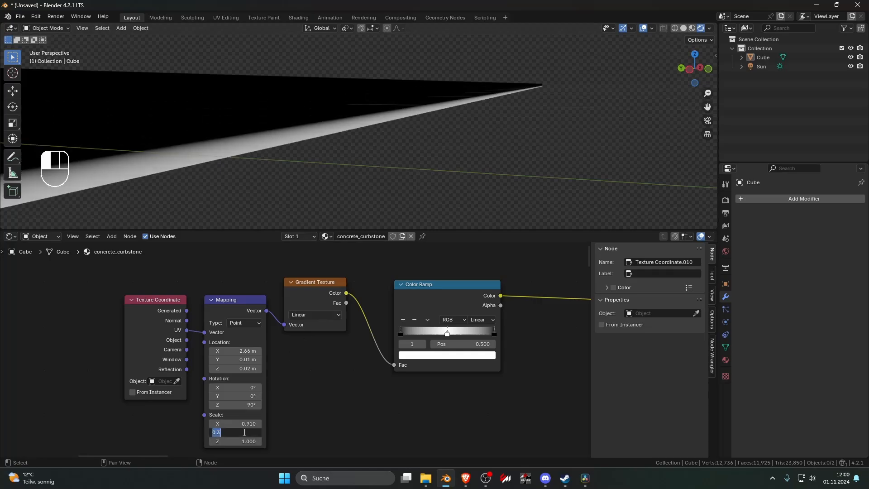
key("Return")
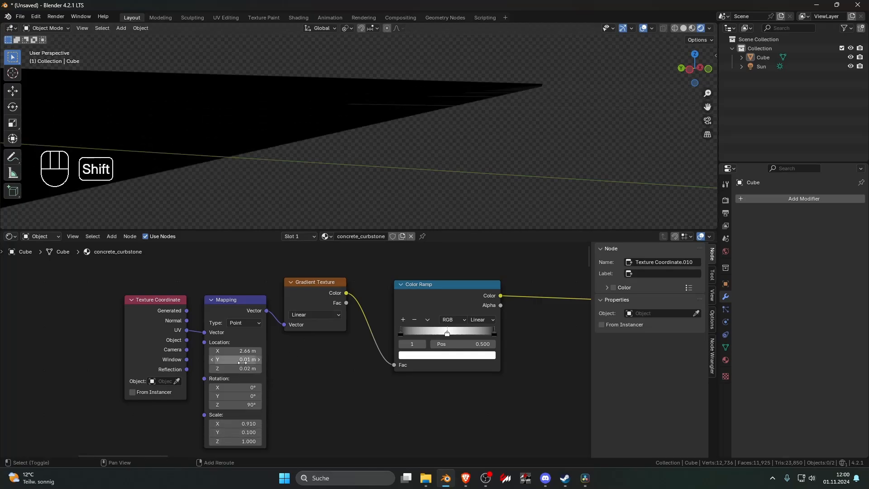
mouse_move(237, 350)
left_mouse_down("shift")
mouse_move(224, 352)
mouse_move(242, 358)
left_mouse_up("shift")
- Narrow the gradient ramp with the start stop at about 0.2 and the end stop at 0.632, and set its interpolation to Ease
middle_click_drag(408, 181, 384, 226)
left_click_drag(401, 332, 420, 332)
left_click_drag(488, 333, 459, 332)
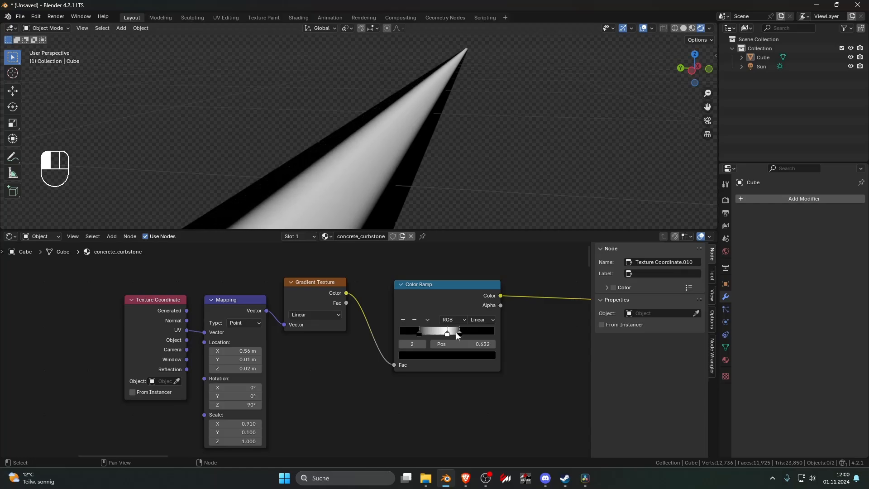
left_click(480, 320)
left_click(495, 341)
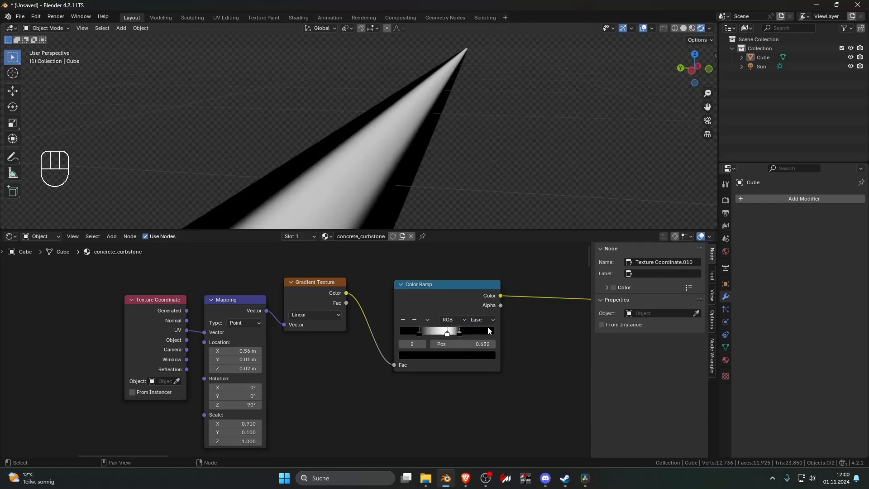
- Move the gradient ramp's end stop slightly inward, its start stop to 0.045 and its white stop to 0.327
left_click_drag(459, 332, 403, 332)
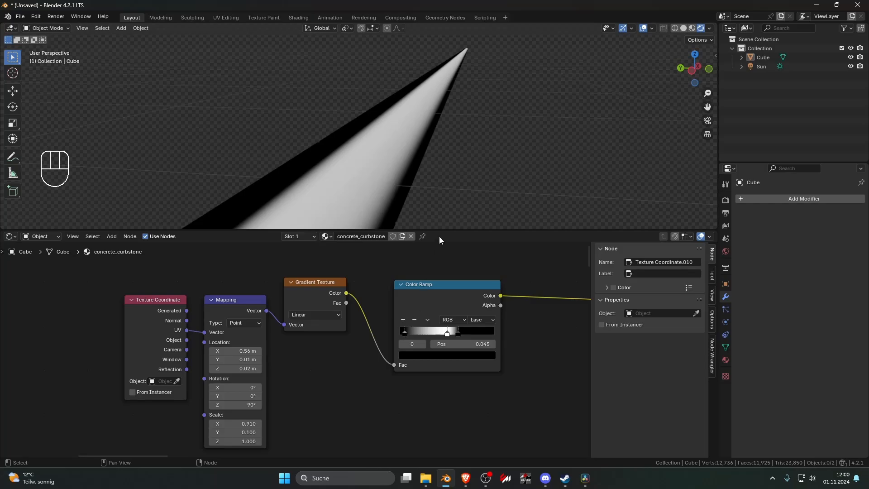
middle_click_drag(441, 226, 448, 258)
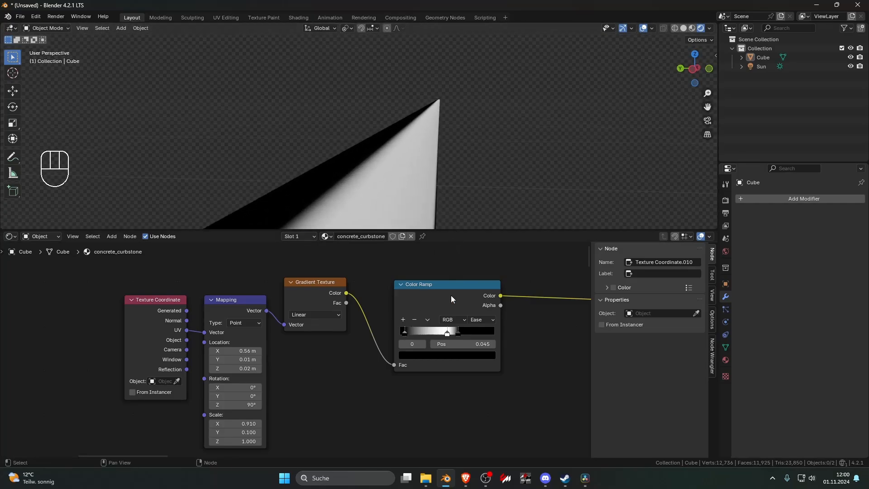
left_click_drag(447, 335, 432, 336)
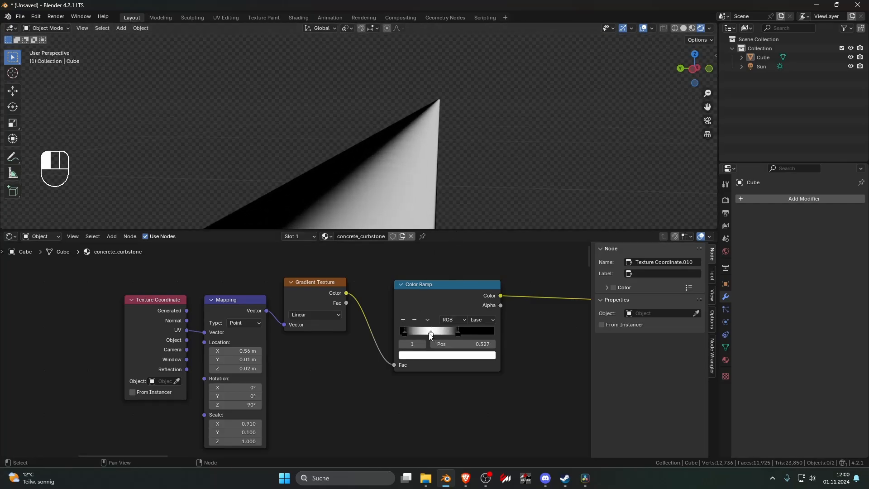
- Select the four gradient mask nodes and move them close above the noise mask nodes
scroll(471, 218, "down", 10)
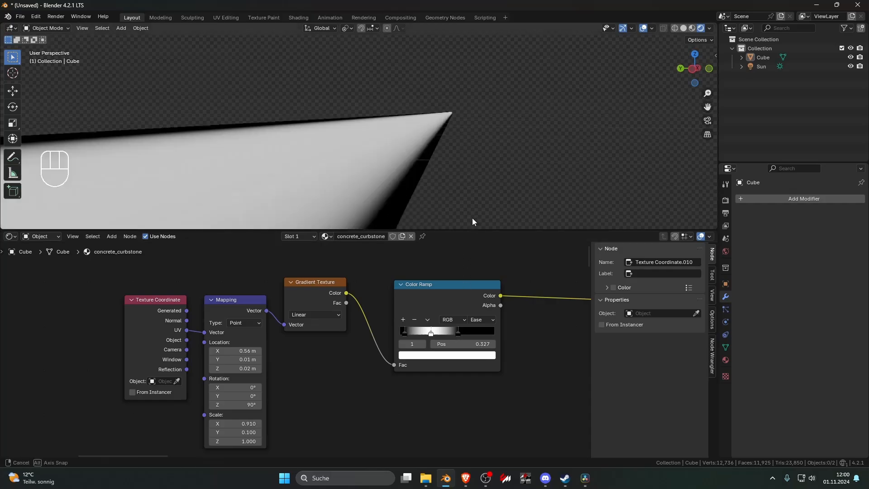
scroll(444, 336, "down", 4)
middle_click_drag(444, 335, 439, 335, "shift")
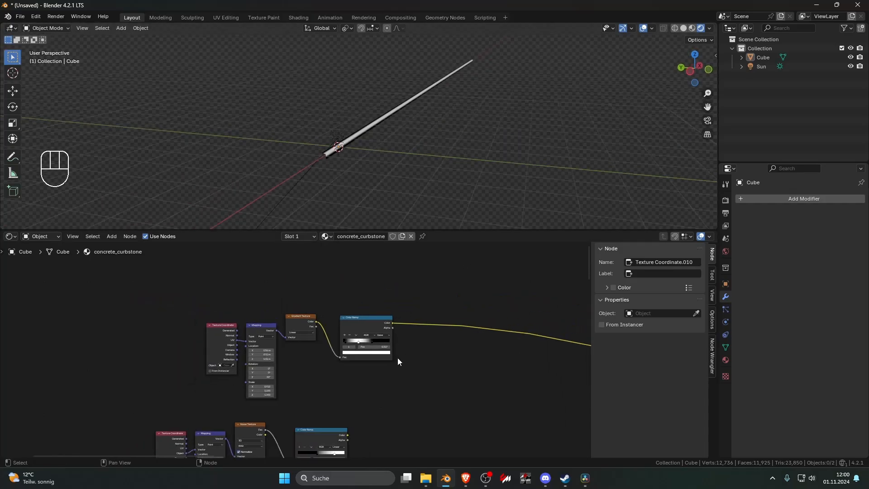
scroll(398, 358, "down", 3)
middle_click_drag(408, 366, 365, 329, "shift")
left_click_drag(330, 294, 329, 299)
left_click_drag(188, 282, 294, 321)
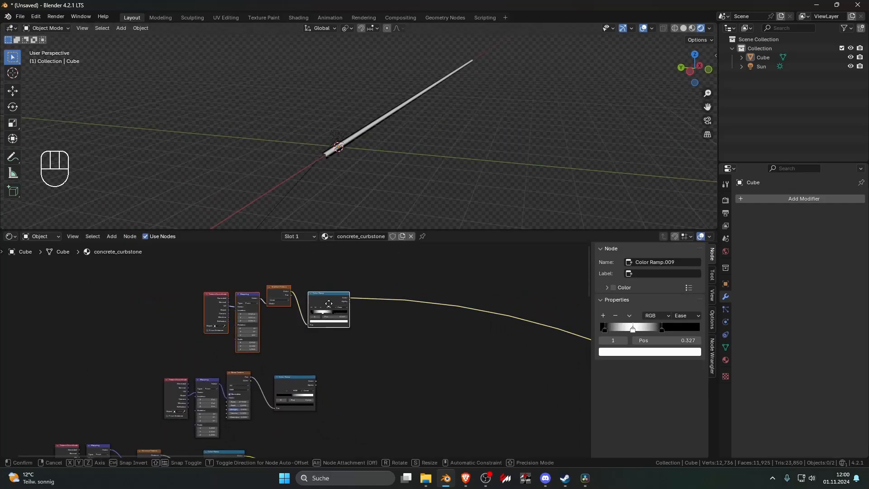
scroll(353, 356, "down", 1)
- Add a Mix Color node beside the gradient and noise color ramps
key("shift+a")
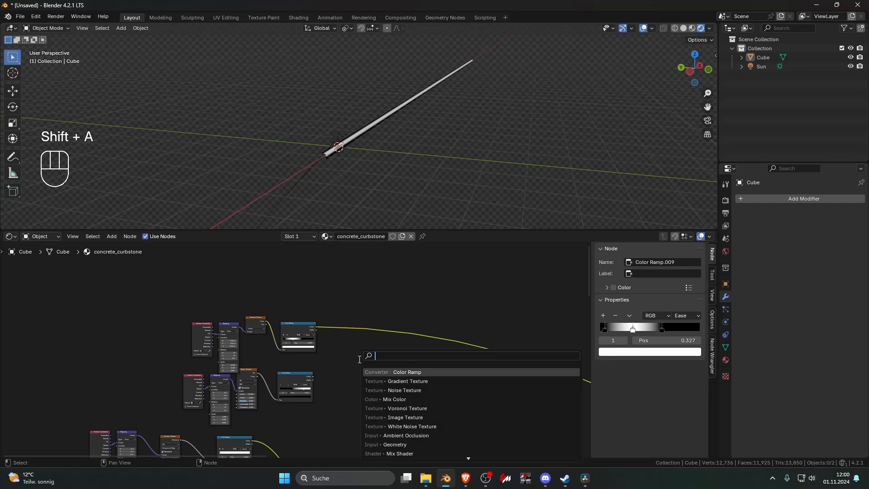
type("mix")
left_click(372, 382)
left_click(370, 384)
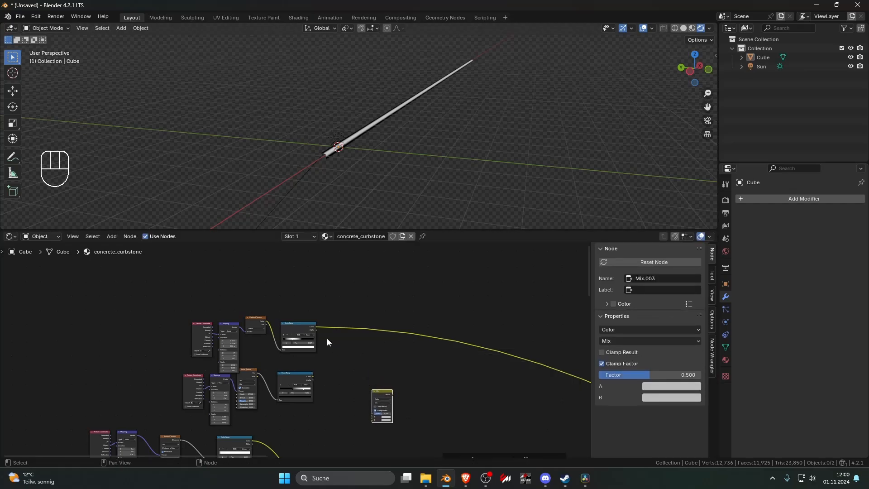
- Feed the gradient ramp into the Mix node's Factor and the noise ramp into B, and preview the mix on the curb
left_click_drag(316, 327, 351, 378)
left_click_drag(376, 417, 376, 417)
left_click_drag(313, 376, 386, 406)
scroll(366, 416, "up", 6)
left_click(402, 375, "ctrl+shift")
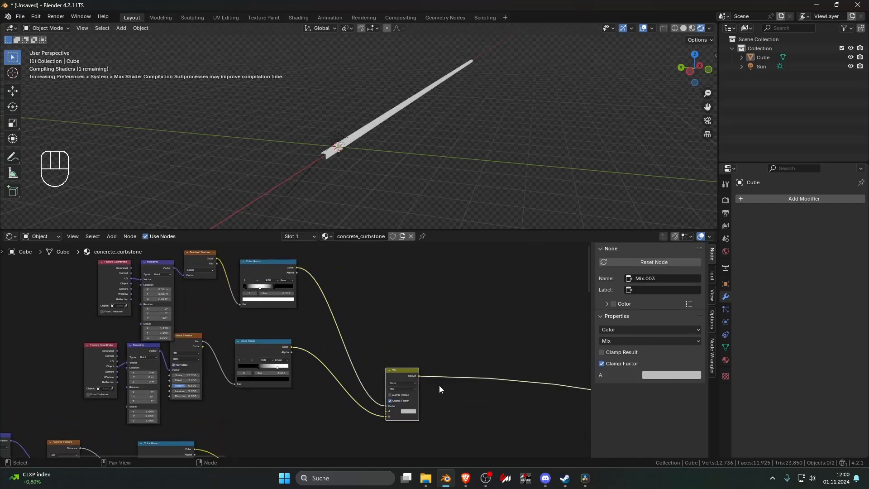
scroll(438, 385, "down", 3)
middle_click_drag(429, 446, 366, 394, "shift")
scroll(368, 389, "up", 4)
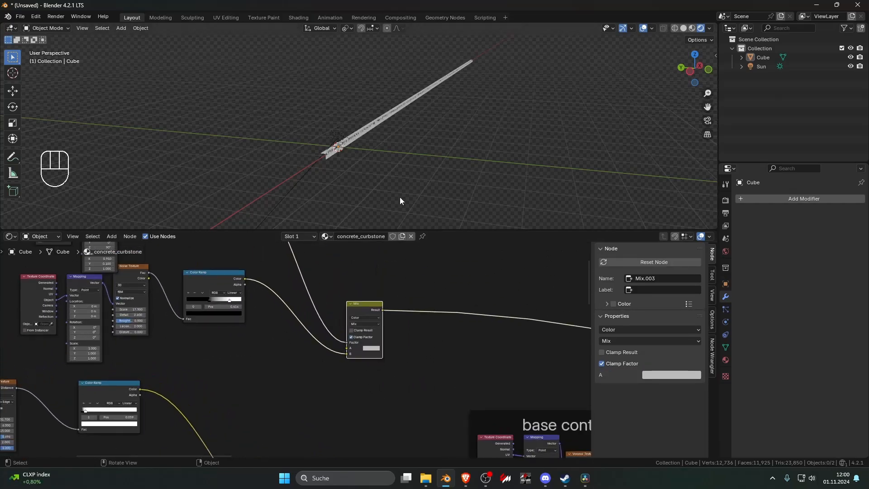
scroll(401, 177, "up", 12)
mouse_move(402, 175)
middle_mouse_down()
mouse_move(392, 163)
mouse_move(368, 169)
mouse_move(395, 171)
mouse_move(400, 181)
middle_mouse_up()
scroll(413, 321, "up", 2)
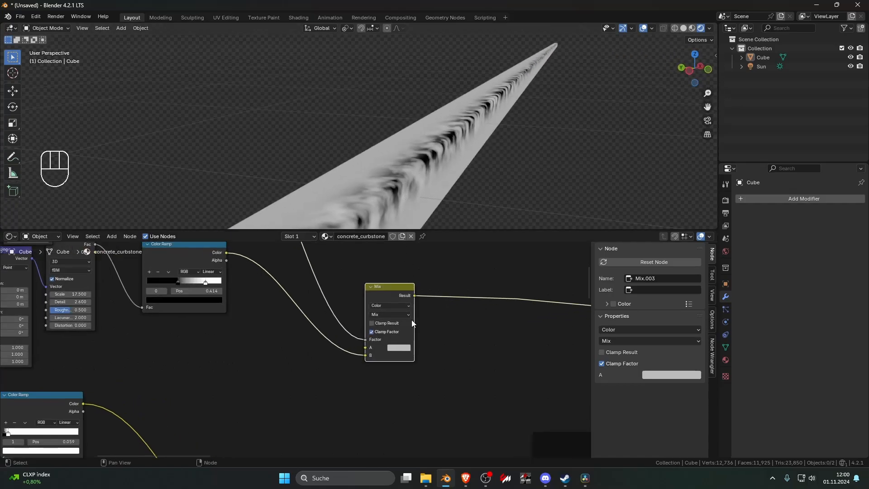
- Move the mask Mix node closer to the ramps and set its A color to black
left_click_drag(405, 297, 379, 313)
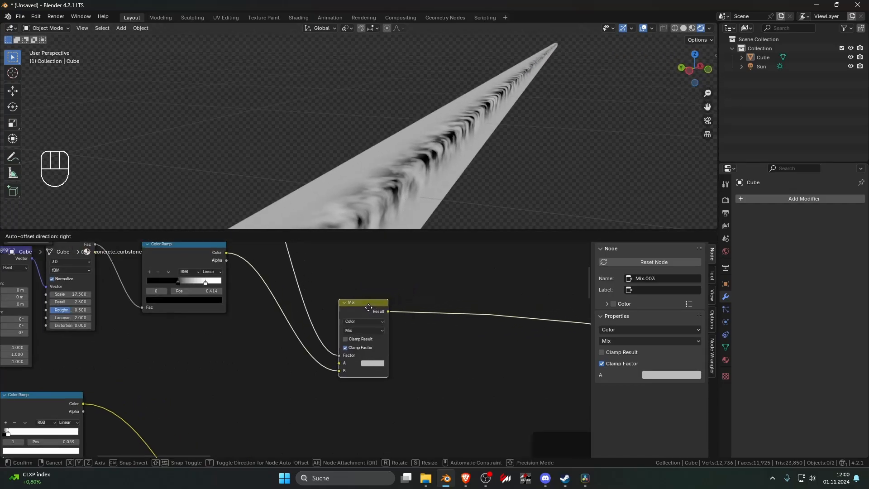
mouse_move(339, 372)
left_mouse_down()
mouse_move(339, 363)
mouse_move(339, 371)
left_mouse_up()
left_click(373, 364)
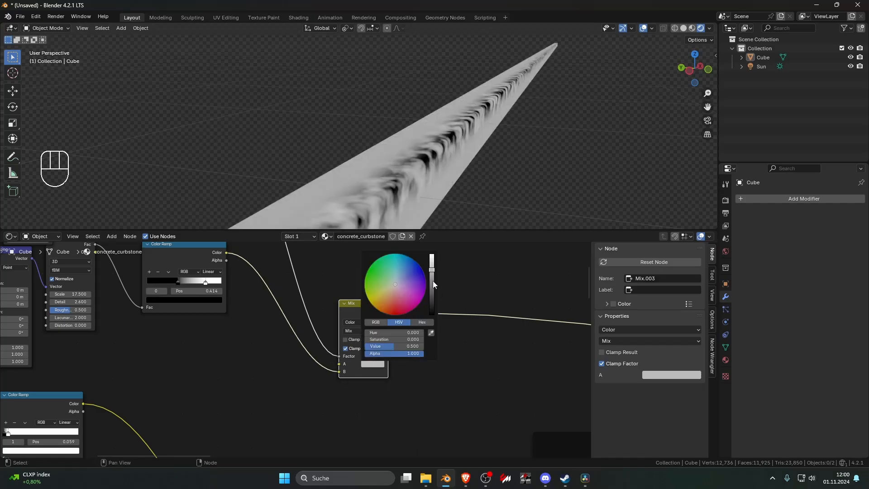
left_click_drag(432, 284, 436, 316)
middle_click_drag(497, 173, 470, 213)
scroll(388, 325, "down", 5)
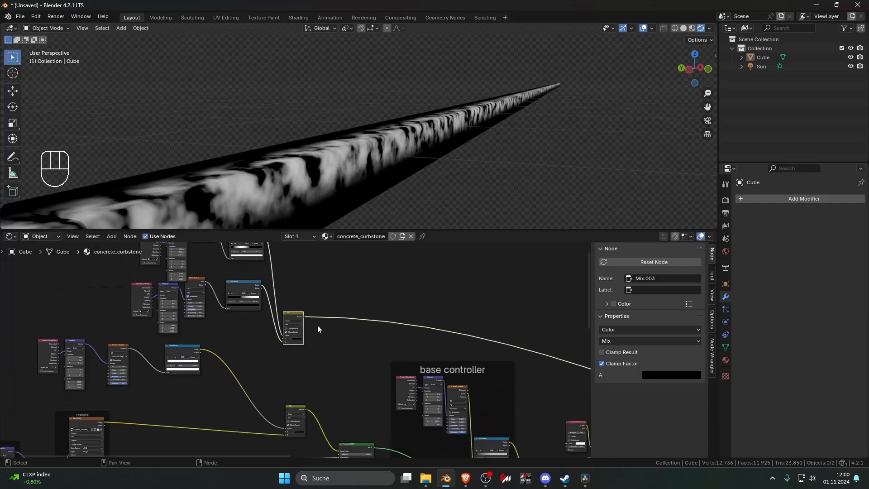
- Duplicate the Mix node onto the Voronoi ramp's output link, feed the combined mask into its Factor, and preview it
left_click_drag(304, 318, 267, 381)
key("Escape")
middle_click_drag(288, 314, 391, 339)
key("shift+d")
left_click(298, 399)
scroll(390, 339, "up", 4)
left_click_drag(421, 319, 357, 406)
left_click(375, 380, "ctrl+shift")
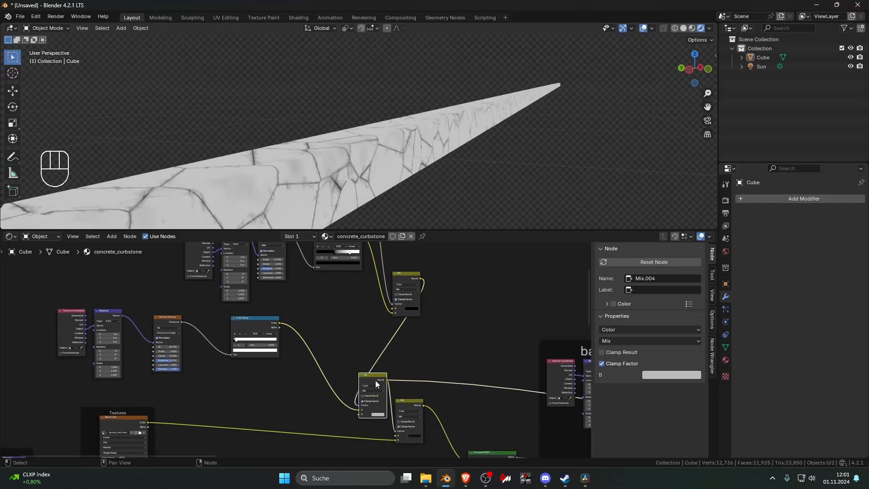
- Reconnect the Voronoi ramp from the A to the B input of the masked Mix node and set its A color to black
scroll(368, 414, "up", 3)
left_click(385, 430)
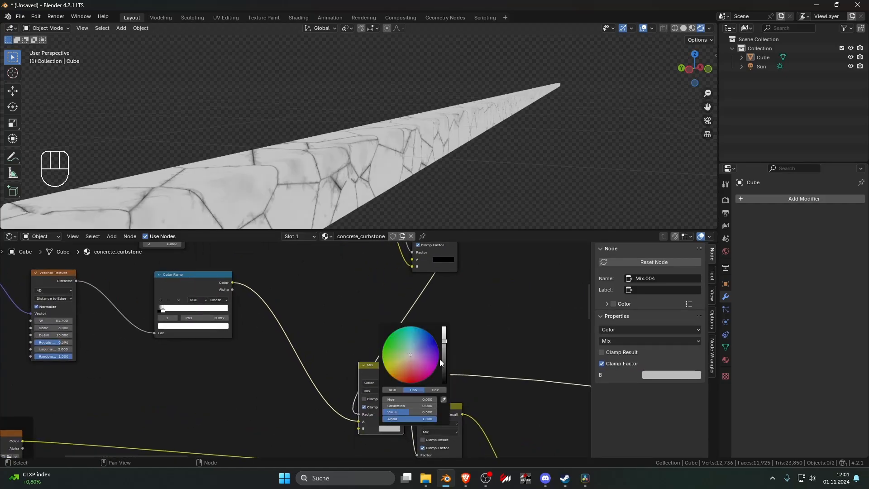
left_click_drag(358, 421, 359, 428)
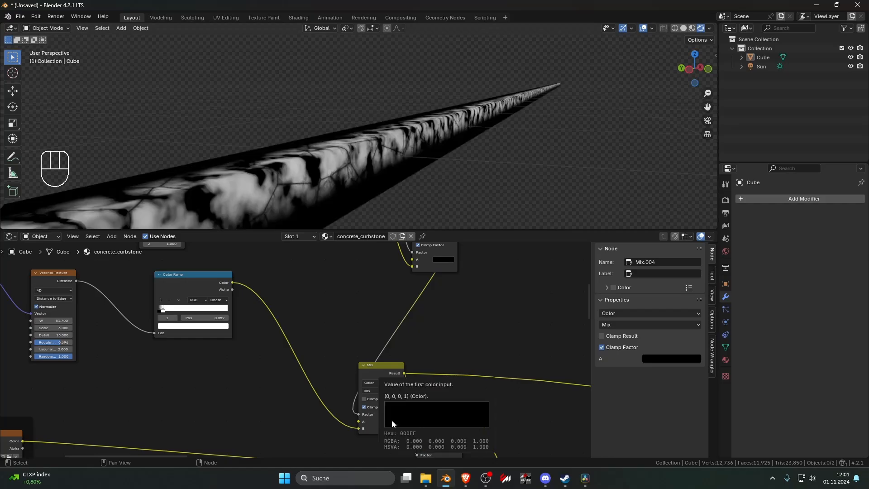
left_click(392, 421)
mouse_move(444, 375)
left_mouse_down()
mouse_move(444, 319)
mouse_move(443, 375)
left_mouse_up()
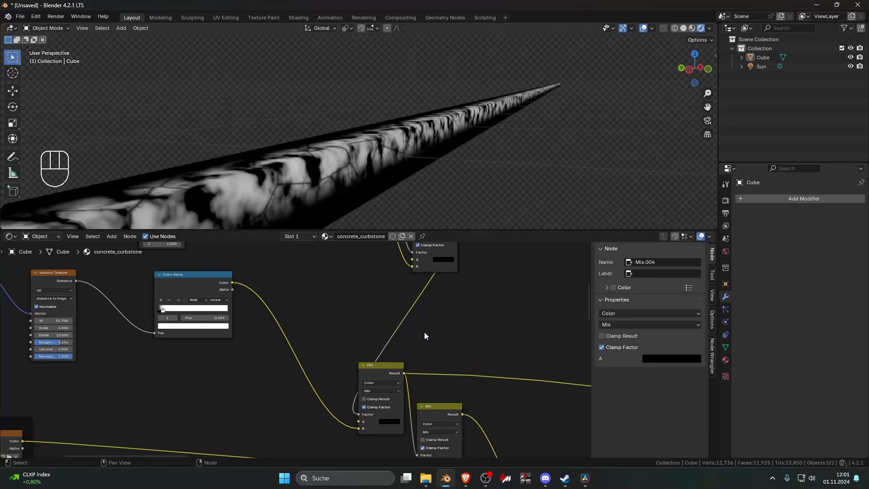
- Move the gradient and noise mask nodes together with their Mix node further away from the Voronoi crack nodes
scroll(424, 332, "down", 7)
middle_click_drag(468, 328, 418, 376)
middle_click_drag(239, 290, 246, 351)
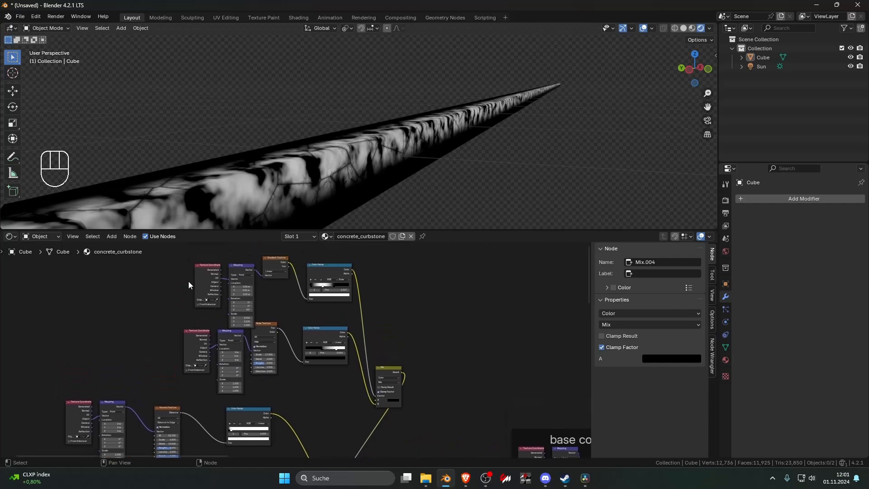
left_click_drag(170, 264, 389, 377)
key("g")
left_click(328, 365)
left_click(328, 366)
middle_click_drag(354, 414, 305, 274)
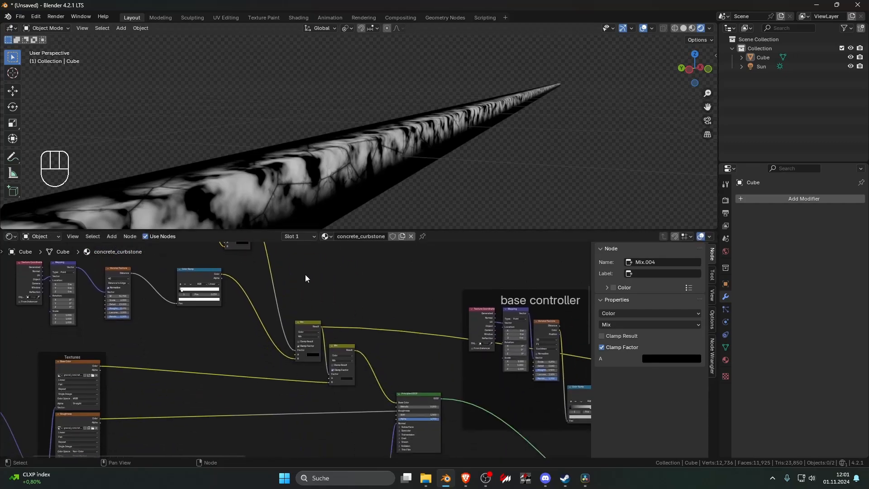
- Preview the base color Mix node on the curb, followed by the full Principled BSDF material
left_click(342, 348, "ctrl+shift")
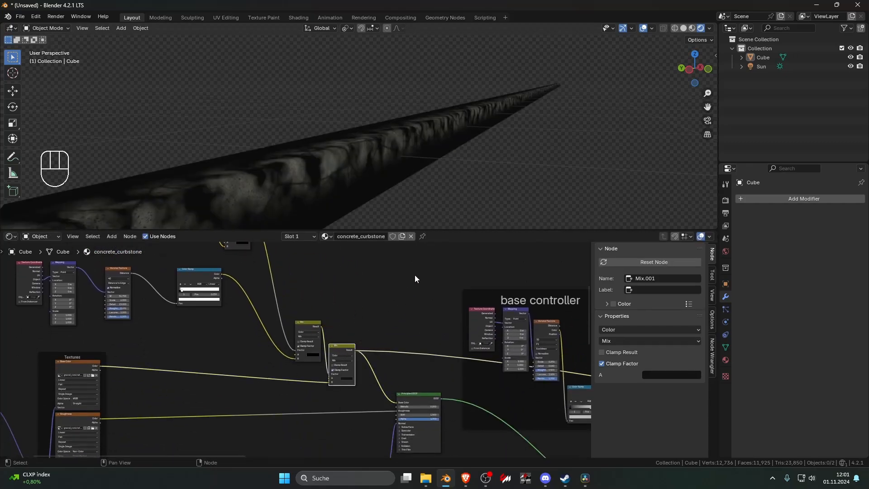
middle_click_drag(412, 366, 370, 342)
left_click(380, 370, "ctrl+shift")
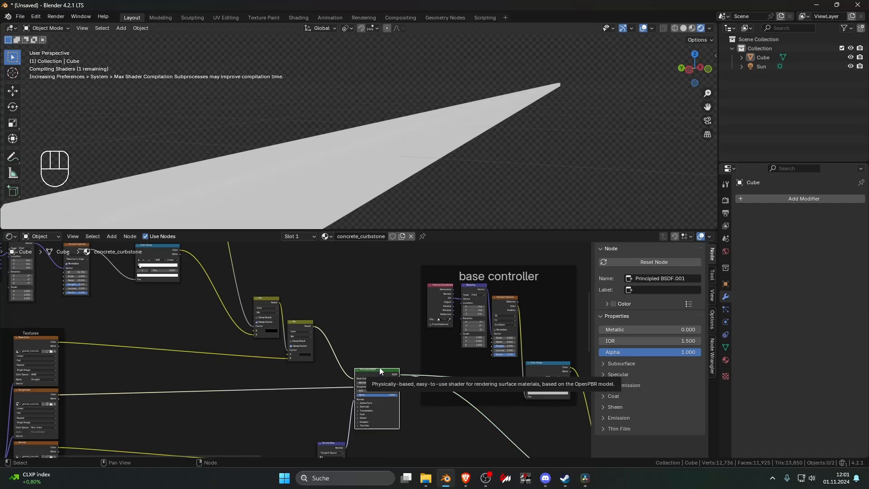
- Reconnect the base color texture to input A of the base color Mix node and set its B color to black
scroll(308, 353, "up", 2)
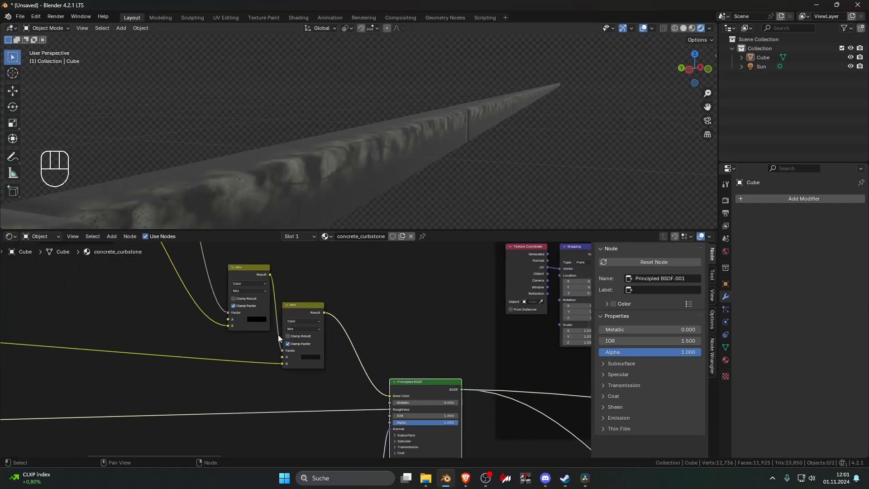
scroll(278, 335, "up", 2)
scroll(337, 382, "down", 3)
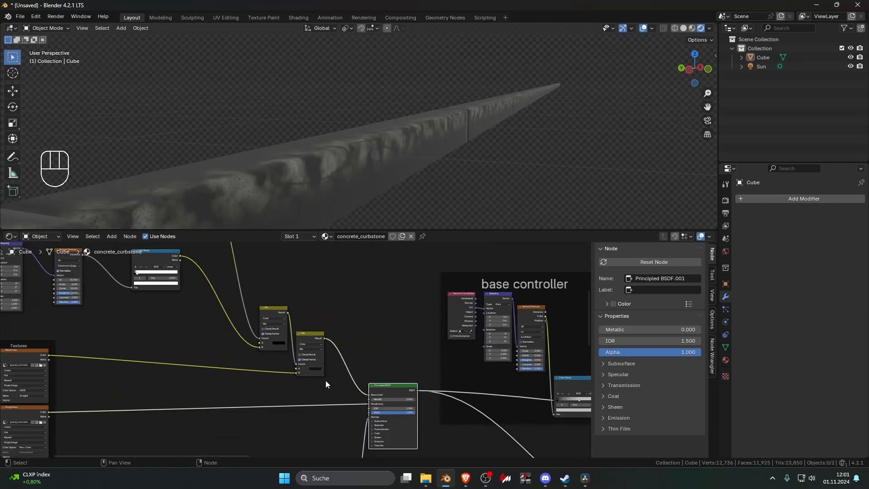
scroll(326, 384, "up", 2)
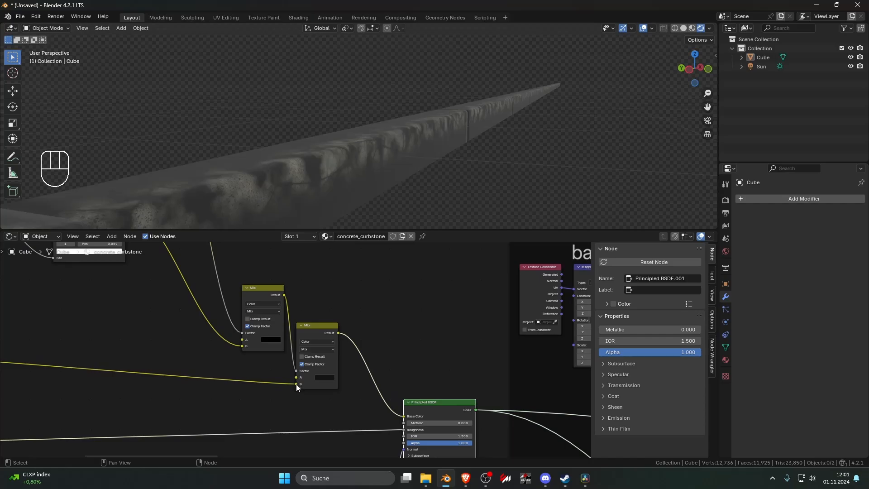
left_click_drag(295, 384, 296, 377)
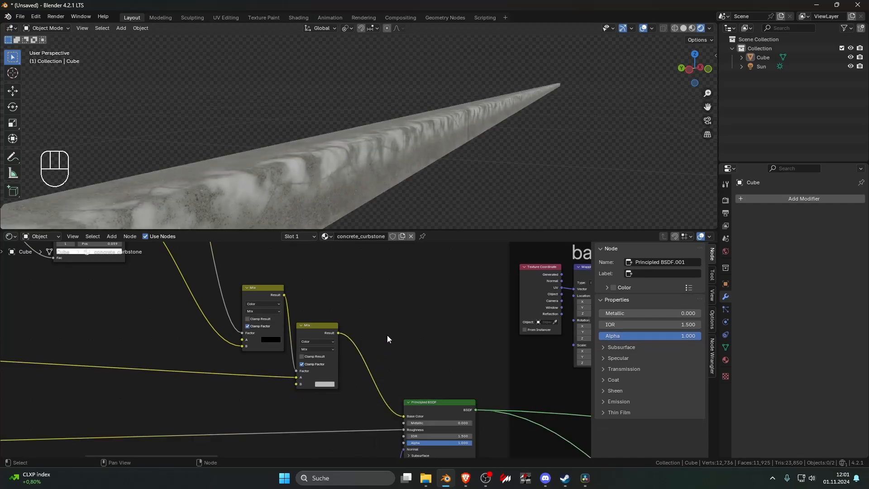
left_click(337, 383)
left_click(325, 384)
left_click_drag(375, 305, 375, 343)
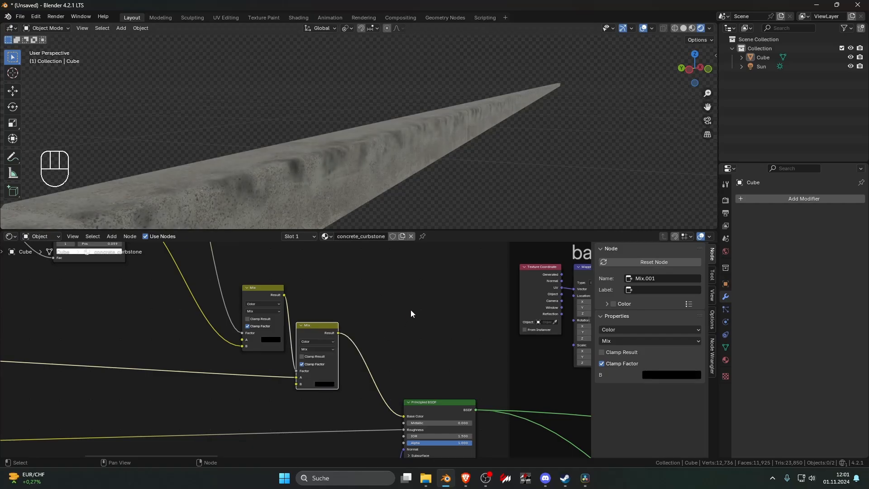
- Preview the masked crack Mix and invert the Voronoi color ramp to run from white to black, with the black stop at 0.041
mouse_move(474, 185)
middle_mouse_down()
mouse_move(484, 182)
mouse_move(476, 192)
middle_mouse_up()
scroll(354, 278, "down", 3)
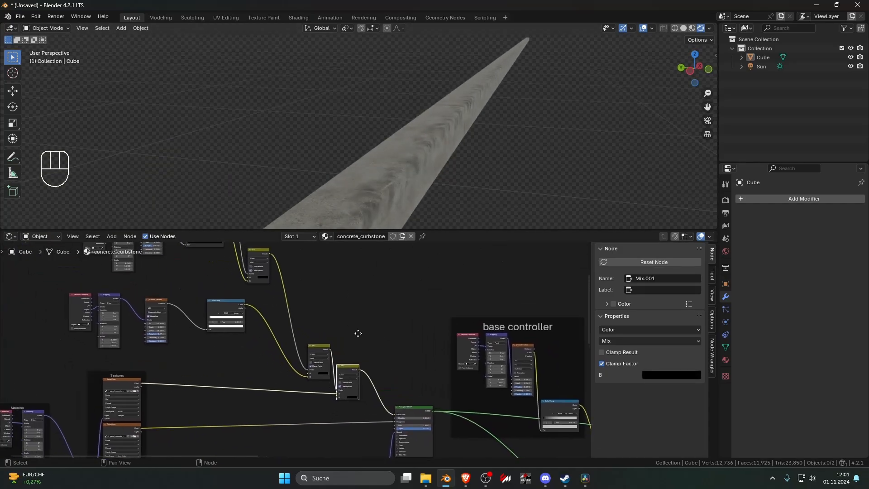
scroll(336, 346, "up", 3)
left_click(336, 346, "ctrl+shift")
middle_click_drag(442, 170, 404, 118, "shift")
middle_click_drag(244, 293, 336, 328, "shift")
scroll(314, 331, "up", 1)
middle_click_drag(265, 335, 289, 365, "shift")
scroll(290, 364, "up", 4)
mouse_move(267, 370)
left_mouse_down()
mouse_move(251, 371)
mouse_move(267, 371)
left_mouse_up()
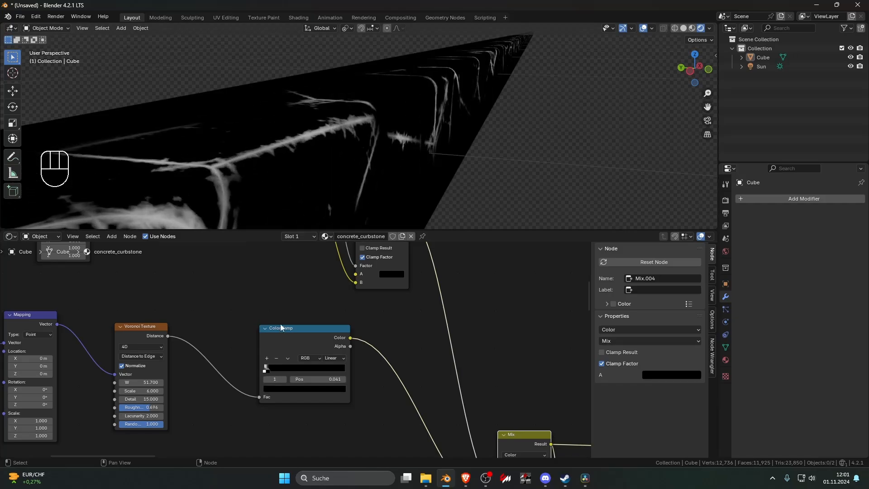
- Preview the Principled BSDF again and inspect the cracks along the curb's edge and joint
scroll(362, 197, "down", 5)
middle_click_drag(369, 197, 329, 199)
scroll(299, 353, "down", 8)
middle_click_drag(424, 414, 375, 367)
left_click(424, 398, "ctrl+shift")
scroll(439, 176, "up", 3)
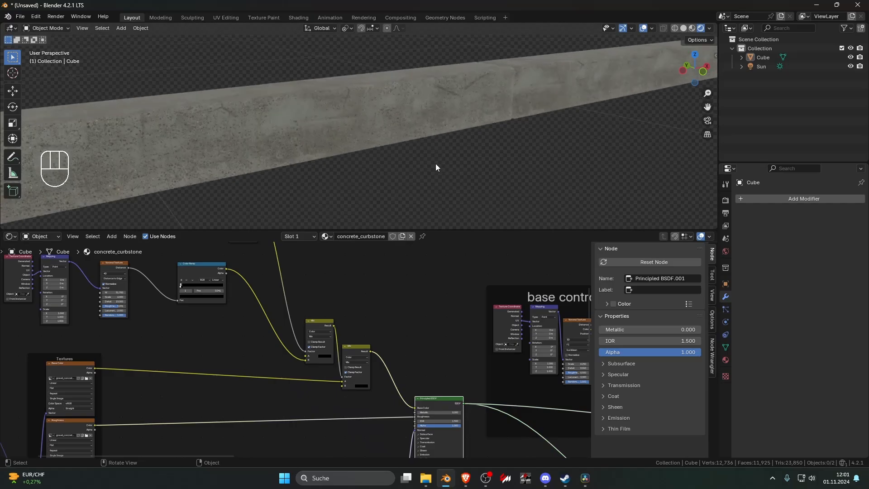
middle_click_drag(435, 164, 357, 190)
mouse_move(358, 190)
middle_mouse_down("shift")
mouse_move(343, 221)
mouse_move(367, 181)
middle_mouse_up("shift")
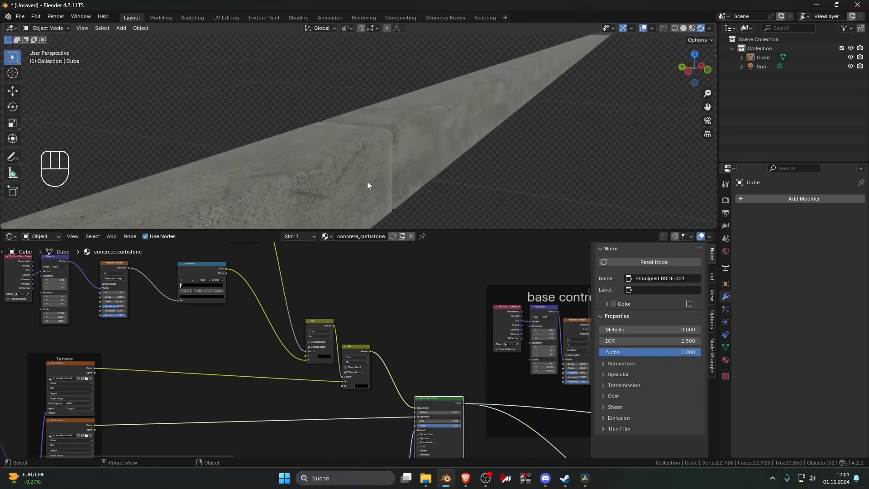
- Shift the Voronoi color ramp's black stop slightly further from the white stop to widen the cracks
scroll(312, 343, "up", 5)
middle_click_drag(187, 318, 279, 364)
scroll(279, 365, "up", 2)
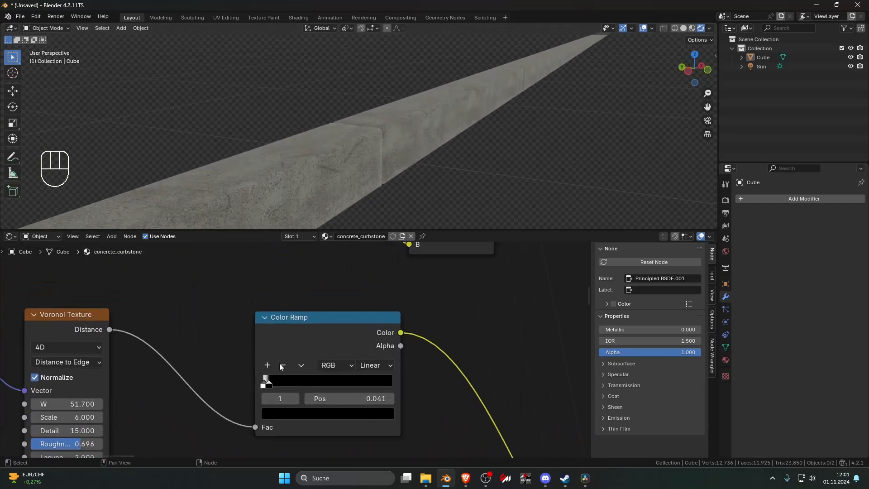
mouse_move(272, 384)
left_mouse_down()
mouse_move(306, 388)
mouse_move(272, 387)
left_mouse_up()
- Adjust the noise mask's color ramp, repositioning the black stop and moving the white stop to about 0.741
scroll(327, 344, "down", 5)
middle_click_drag(380, 277, 340, 341, "shift")
scroll(344, 352, "down", 7)
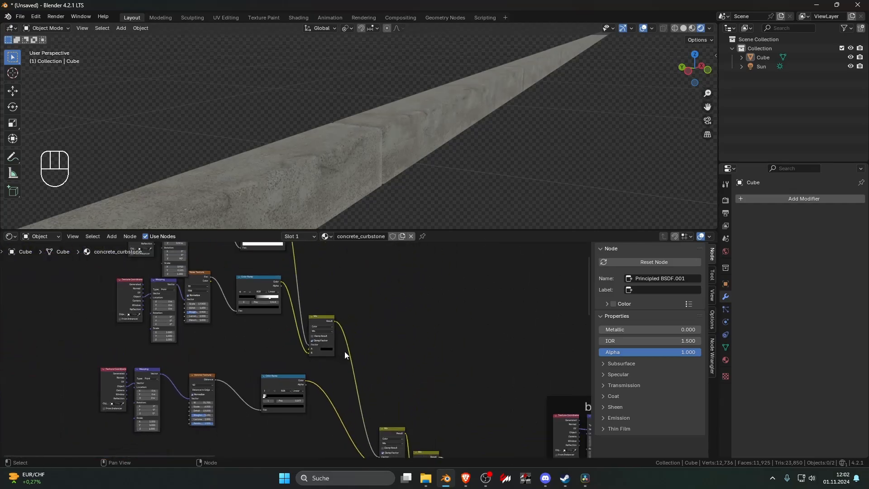
scroll(303, 365, "up", 6)
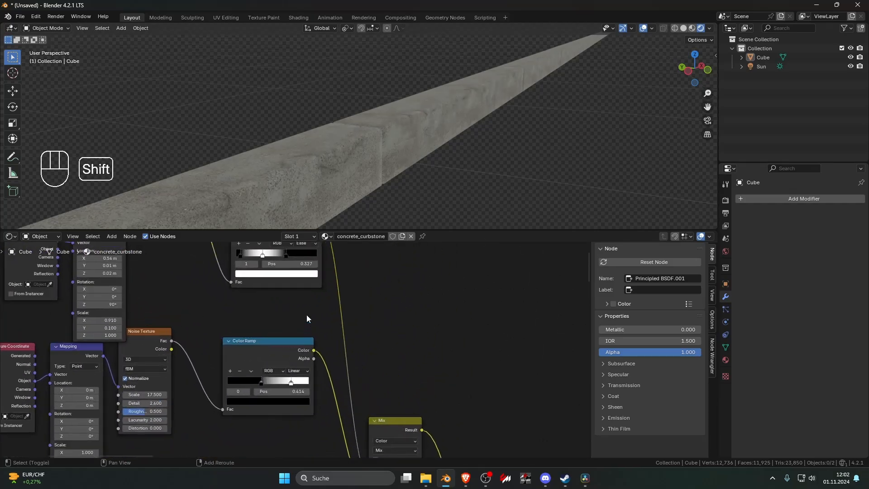
middle_click_drag(305, 314, 334, 314, "shift")
scroll(327, 323, "up", 5)
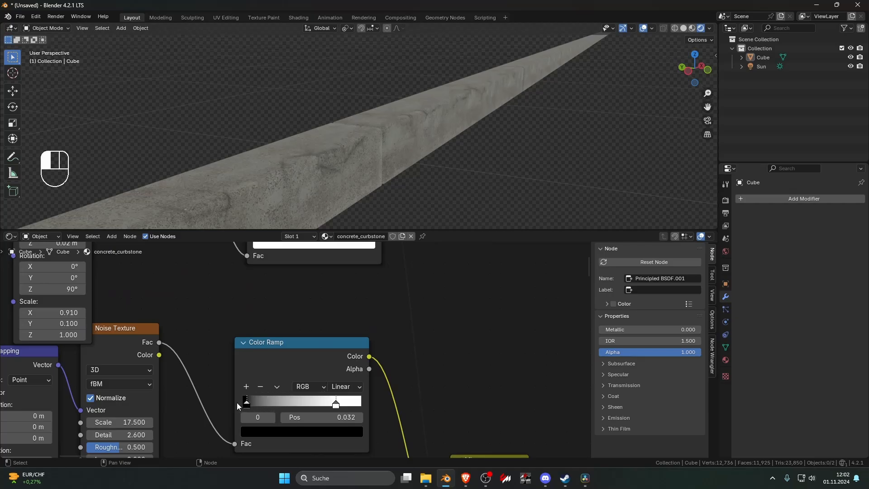
mouse_move(335, 403)
left_mouse_down()
mouse_move(396, 403)
mouse_move(257, 403)
mouse_move(360, 404)
mouse_move(329, 410)
left_mouse_up()
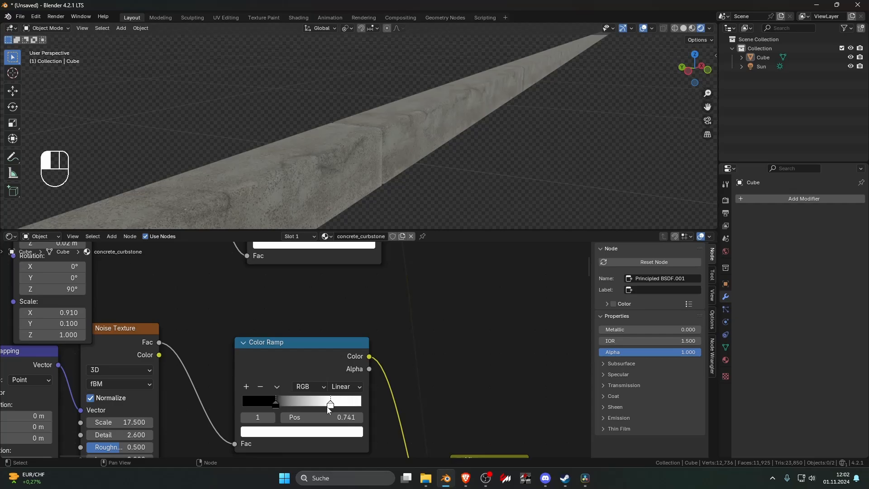
- Preview the Noise Texture's Color Ramp alone, move its black stop to 0.364, and switch the preview back to the Principled BSDF
left_click(291, 372, "ctrl+shift")
left_click_drag(277, 404, 286, 404)
scroll(324, 339, "down", 4)
scroll(369, 375, "down", 3)
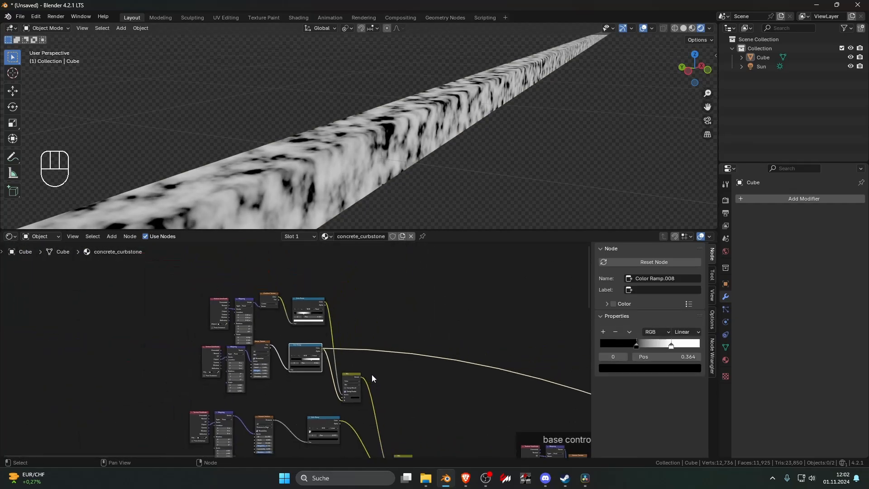
left_click(444, 434, "ctrl+shift")
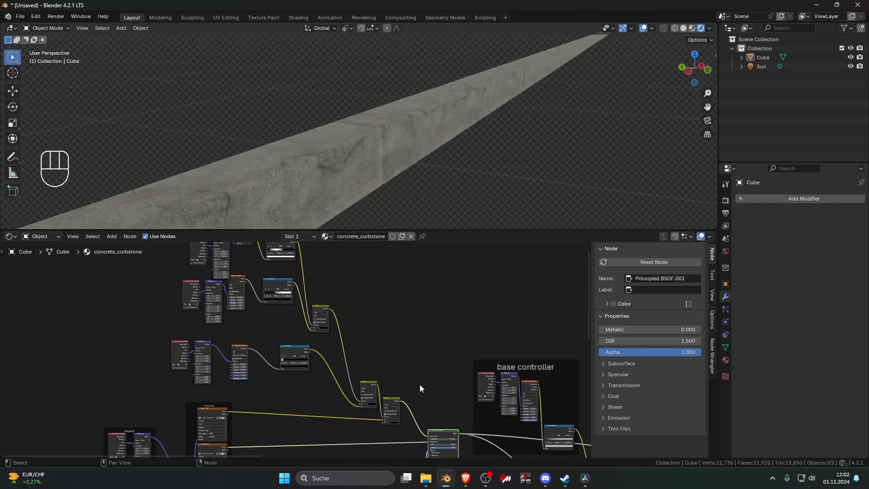
- Set the Noise Texture feeding that Color Ramp to Scale 24.500 and Detail 15.000
scroll(420, 384, "up", 3)
scroll(324, 352, "up", 3)
middle_click_drag(322, 401, 397, 455, "shift")
scroll(303, 396, "up", 4)
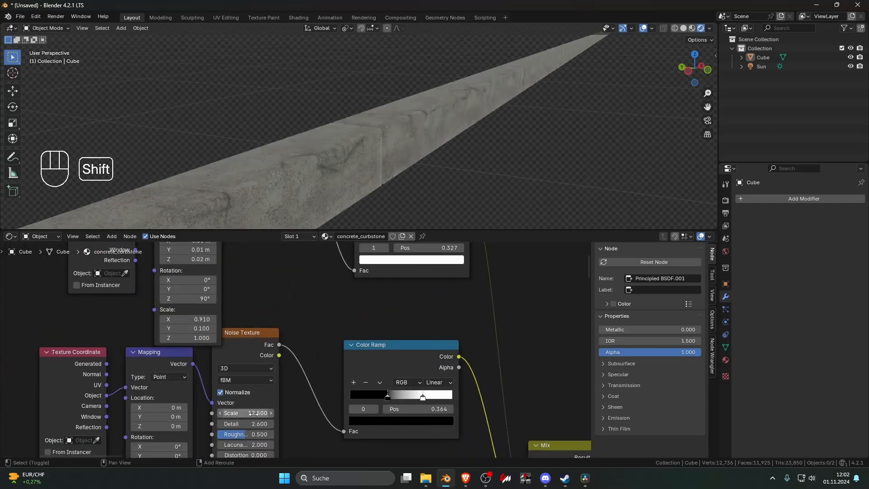
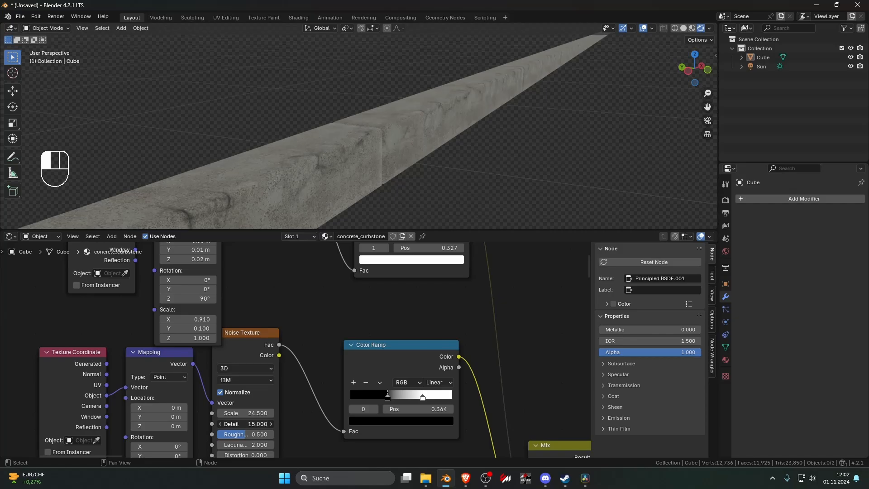
- Try adjusting the brightness of color B in the Mix node that feeds the Principled BSDF's base color
scroll(289, 394, "down", 15)
middle_click_drag(339, 402, 263, 355, "shift")
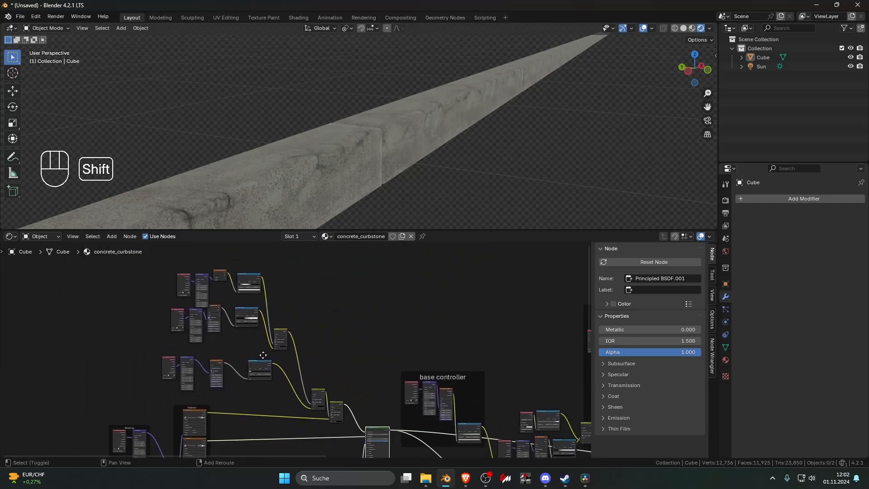
scroll(263, 355, "up", 8)
left_click(344, 338)
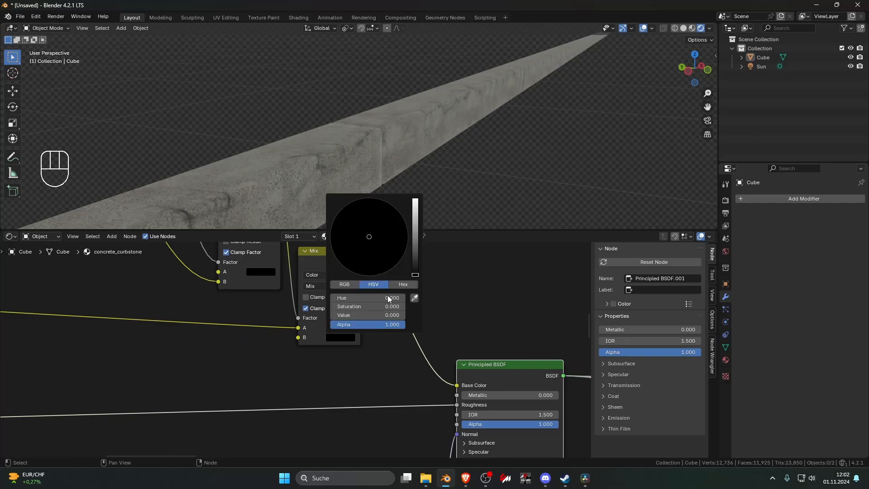
mouse_move(415, 275)
left_mouse_down()
mouse_move(415, 198)
mouse_move(415, 274)
left_mouse_up()
scroll(339, 316, "down", 3)
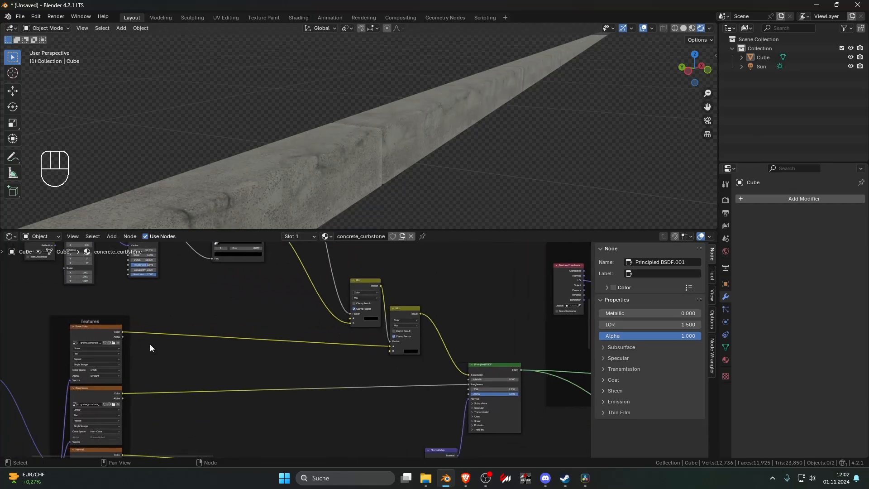
- Link the Base Color texture to the last color Mix node's B input and insert a Brightness/Contrast node on that link
key("shift+a")
left_click_drag(123, 332, 389, 351)
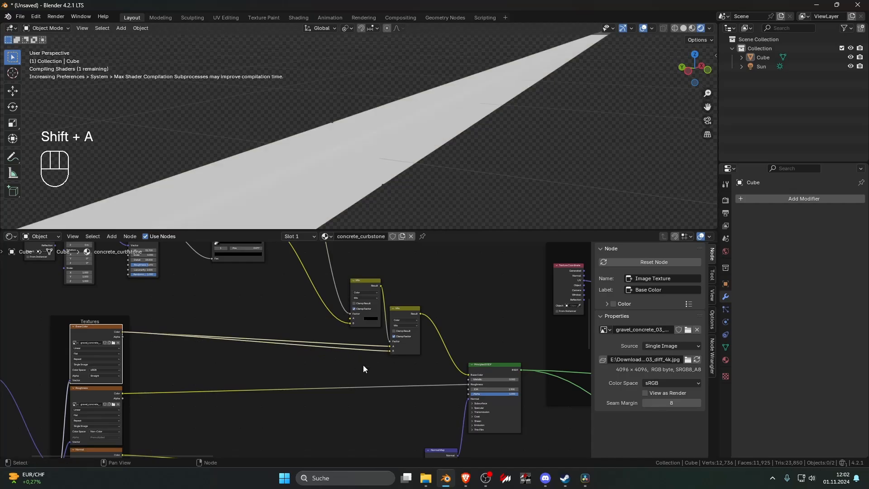
key("shift+a")
type("br")
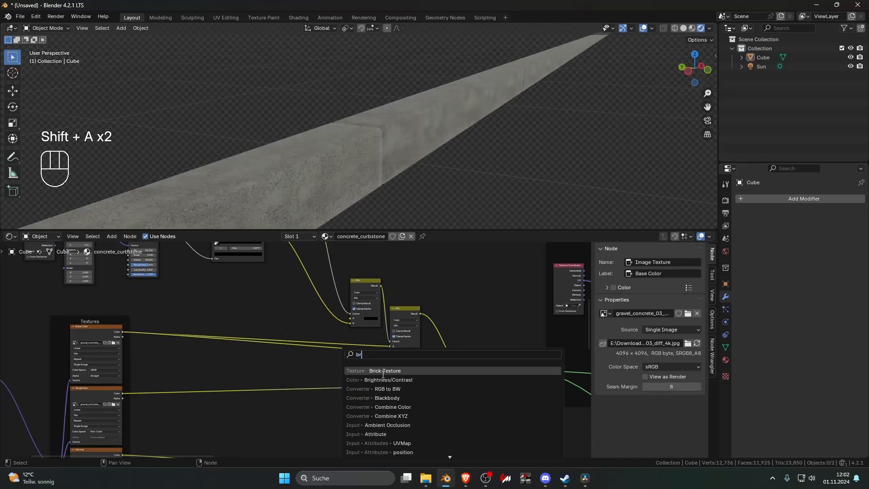
left_click(388, 380)
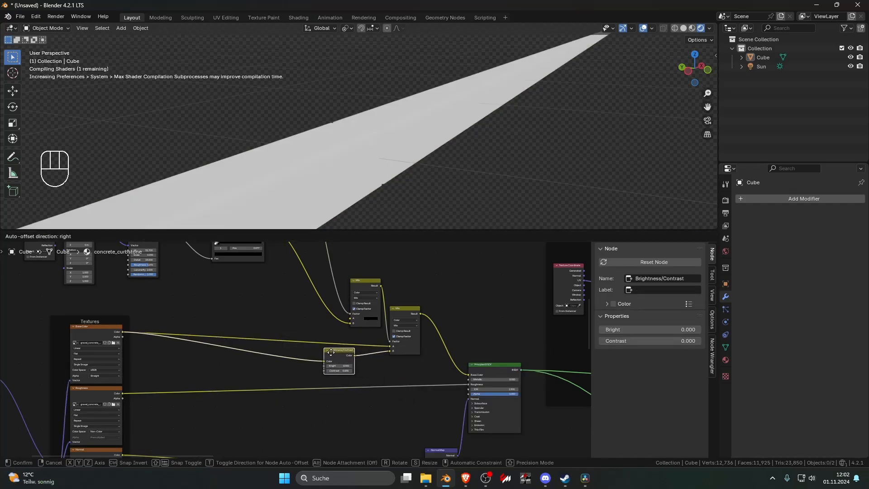
left_click(284, 359)
- Set the Brightness/Contrast node to Bright 0.200 and Contrast 1.100
scroll(284, 360, "up", 5)
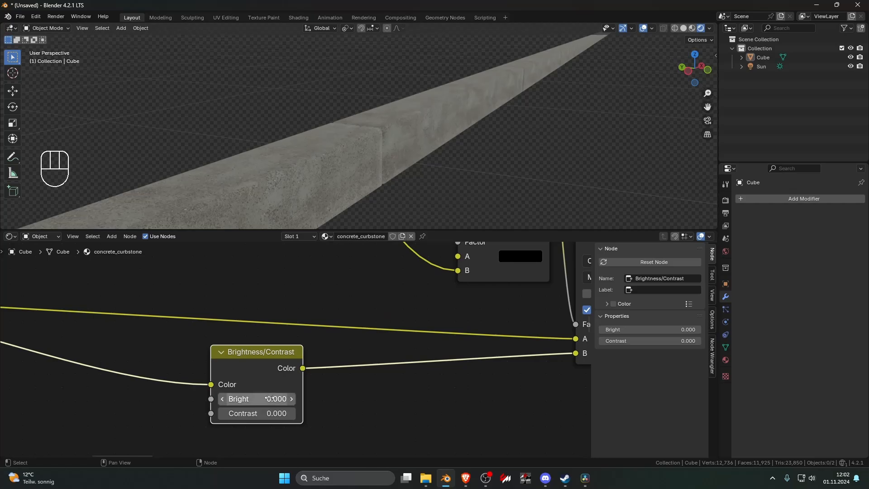
left_click(293, 398)
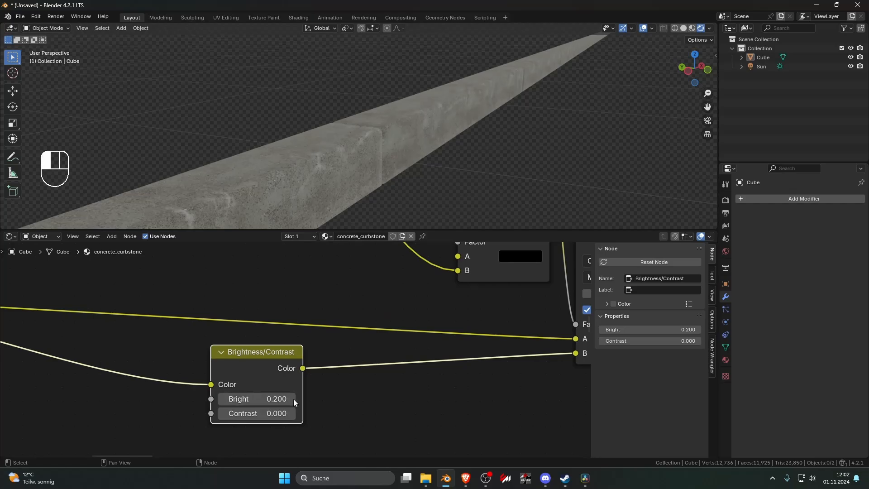
left_click_drag(253, 413, 290, 413)
scroll(296, 348, "down", 4)
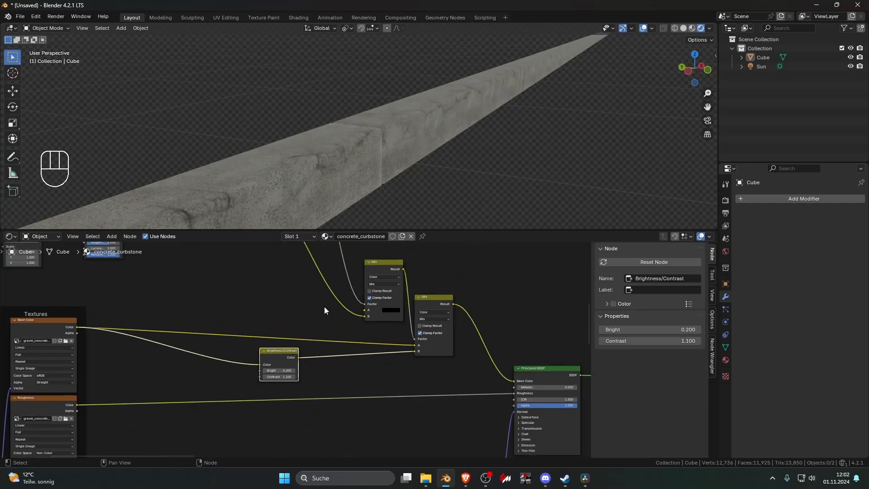
- Move the white stop of the Gradient Texture's Color Ramp to 0.282
middle_click_drag(357, 222, 341, 162)
scroll(314, 299, "down", 6)
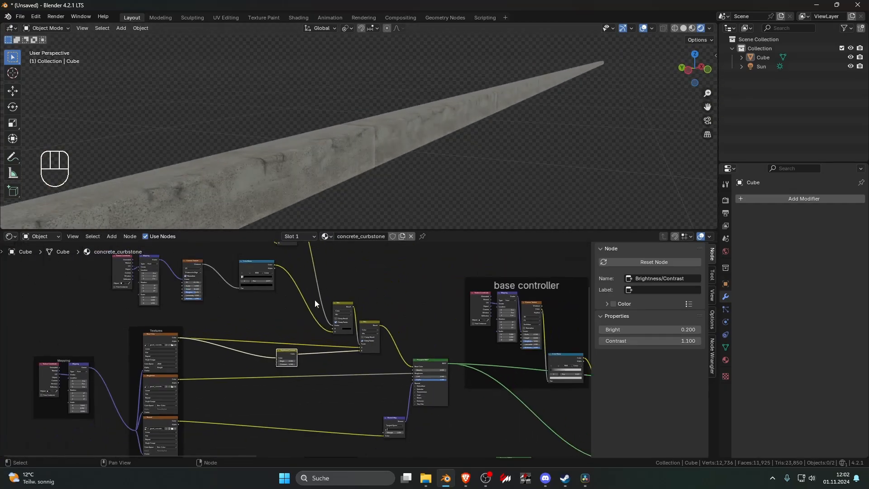
middle_click_drag(314, 336, 331, 358, "shift")
scroll(324, 337, "up", 4)
middle_click_drag(314, 294, 346, 355, "shift")
scroll(319, 330, "up", 5)
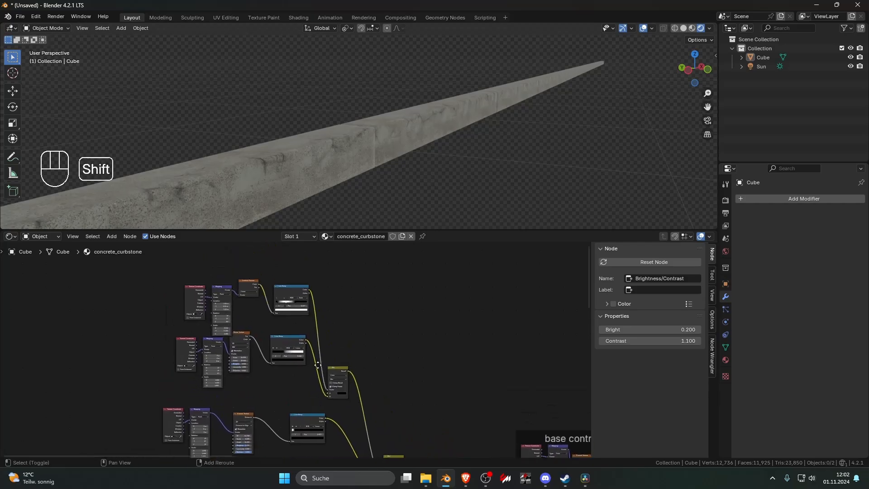
middle_click_drag(317, 328, 341, 389, "shift")
scroll(294, 347, "up", 7)
left_click_drag(342, 384, 403, 386)
left_click_drag(289, 383, 318, 386)
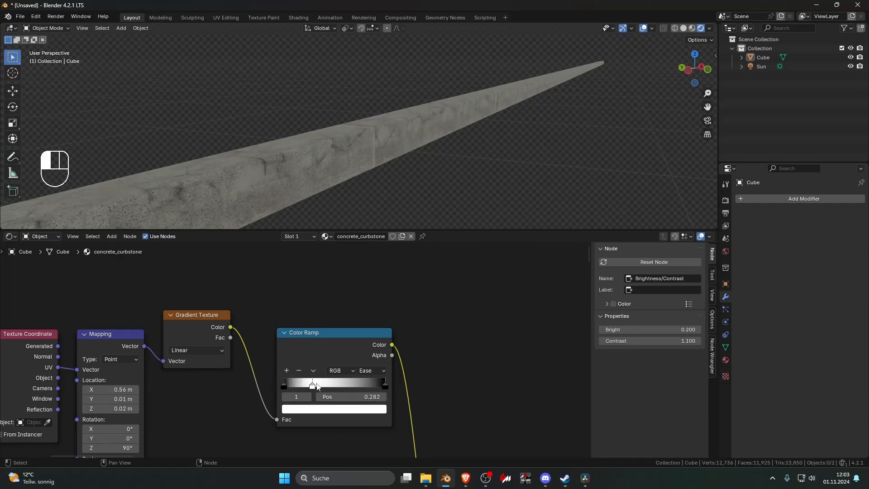
- Reduce the Contrast of the Brightness/Contrast node to 0.920
scroll(317, 390, "down", 9)
middle_click_drag(317, 424, 312, 348, "shift")
middle_click_drag(306, 403, 300, 289, "shift")
scroll(285, 336, "up", 6)
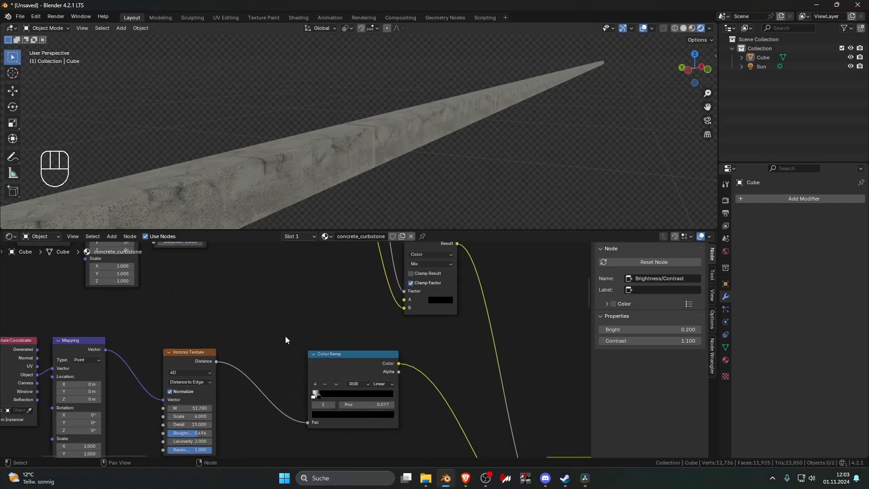
scroll(286, 337, "down", 8)
middle_click_drag(312, 401, 305, 287)
scroll(317, 308, "up", 11)
middle_click_drag(340, 353, 293, 362)
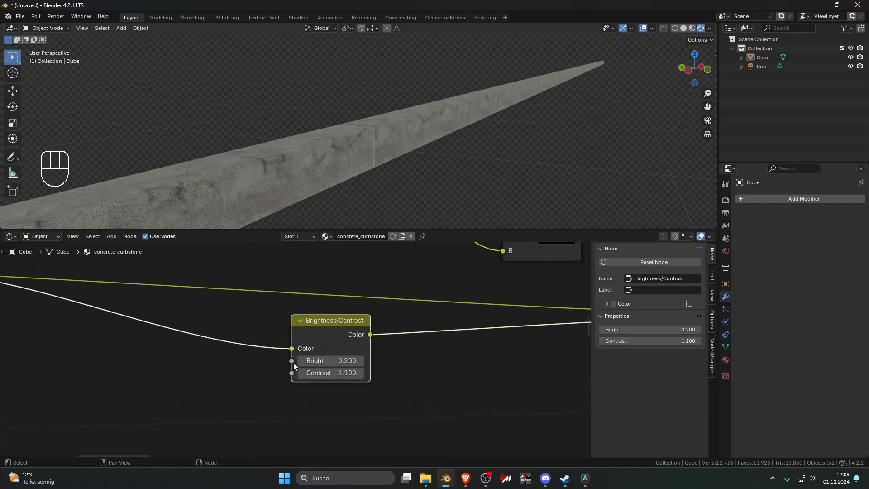
scroll(293, 363, "up", 1)
left_click_drag(364, 375, 360, 374)
- Raise the Bright value of the Brightness/Contrast node to 0.310
scroll(360, 373, "down", 6)
scroll(364, 370, "up", 2)
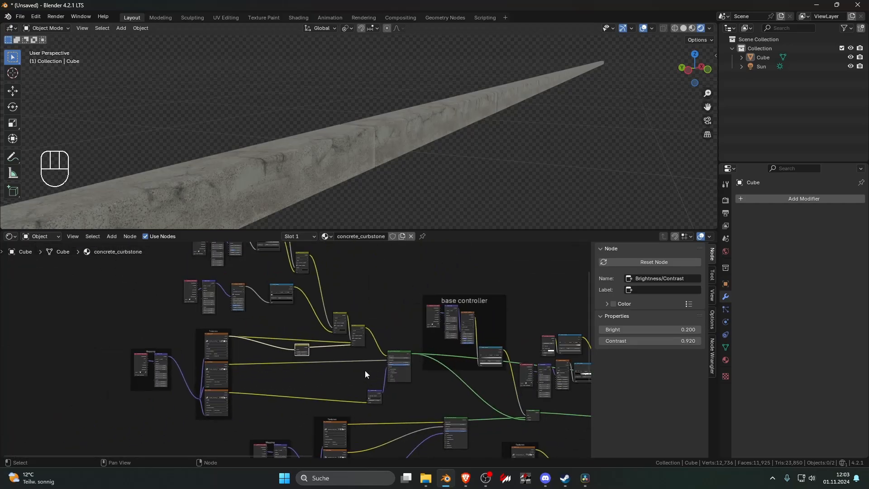
scroll(300, 350, "up", 5)
mouse_move(326, 359)
left_mouse_down()
mouse_move(348, 359)
mouse_move(322, 359)
left_mouse_up()
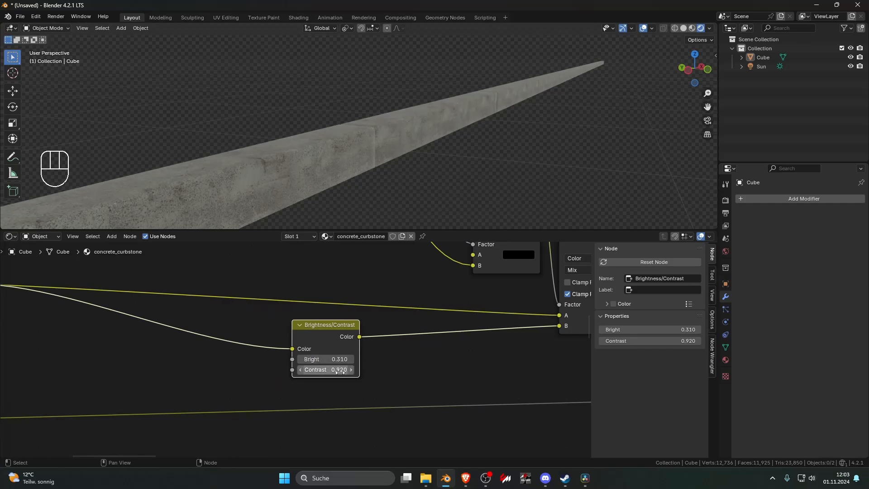
- Connect the final Mix Shader to the Material Output to display the complete curbstone material
scroll(337, 370, "down", 5)
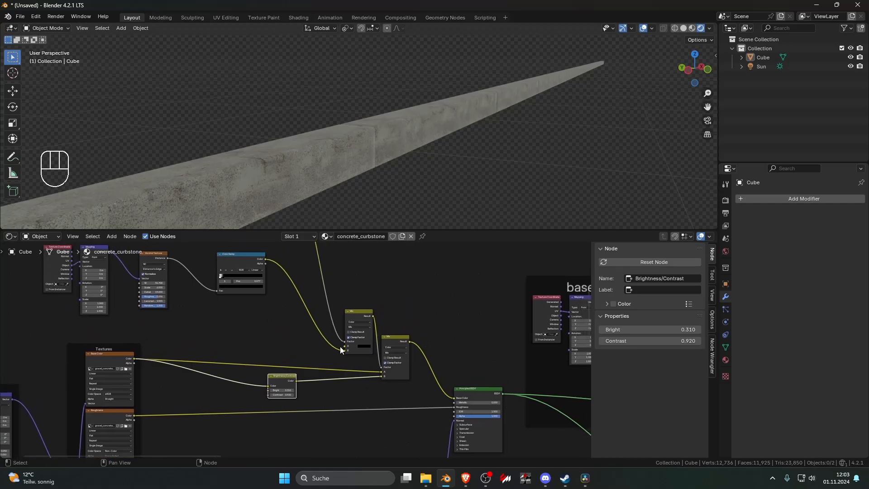
middle_click_drag(377, 212, 427, 112)
scroll(419, 151, "down", 5)
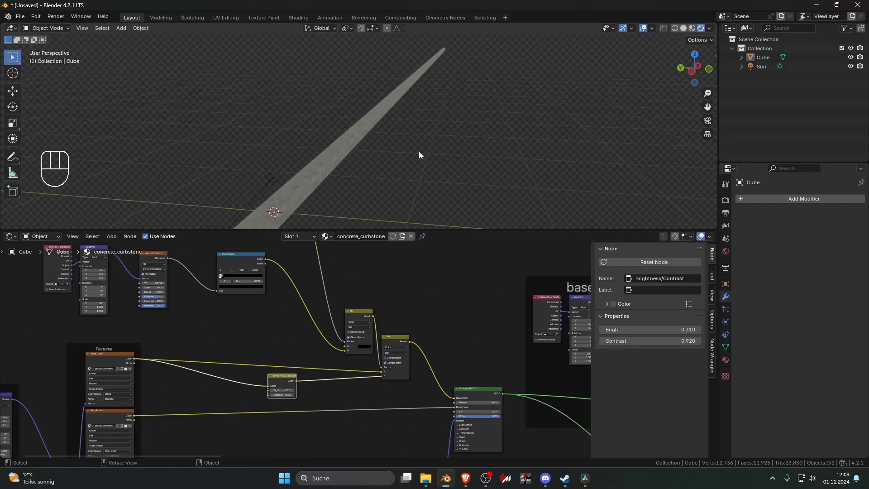
middle_click_drag(424, 146, 366, 177)
scroll(367, 321, "down", 8)
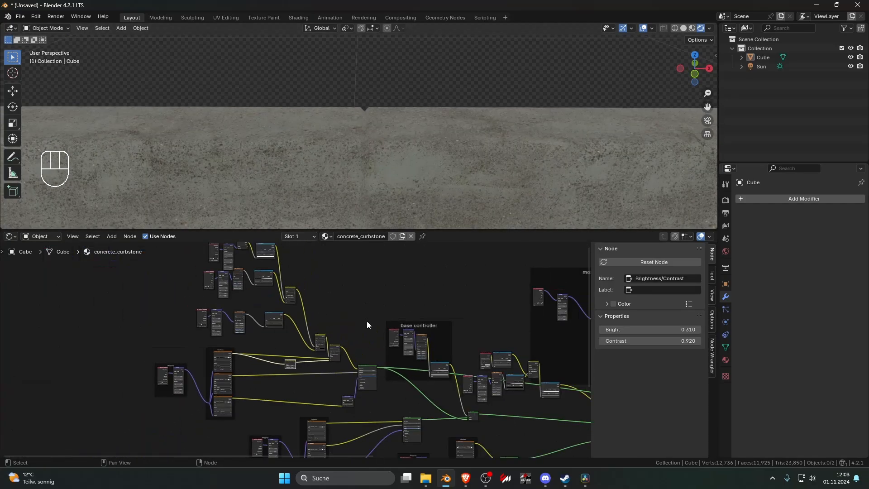
scroll(272, 327, "up", 3)
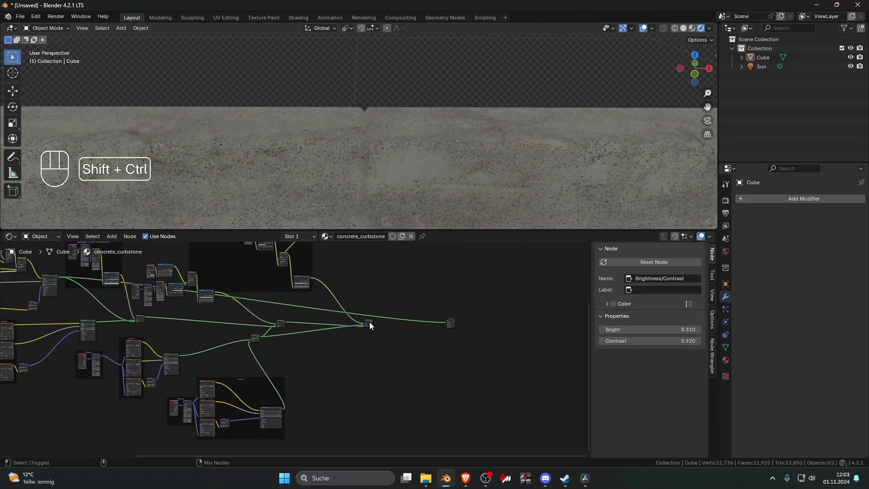
left_click(369, 324, "ctrl+shift")
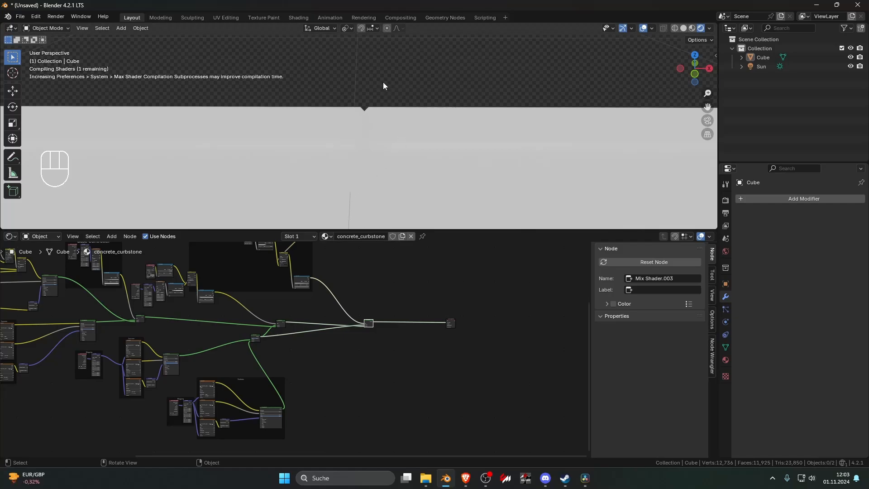
- Examine the yellow band along the joint between two curbstones from close up and from several angles
middle_click_drag(381, 89, 406, 159)
left_click(405, 160)
left_click(394, 165)
scroll(382, 170, "up", 4)
scroll(393, 169, "up", 5)
left_click(394, 156)
scroll(393, 156, "up", 2)
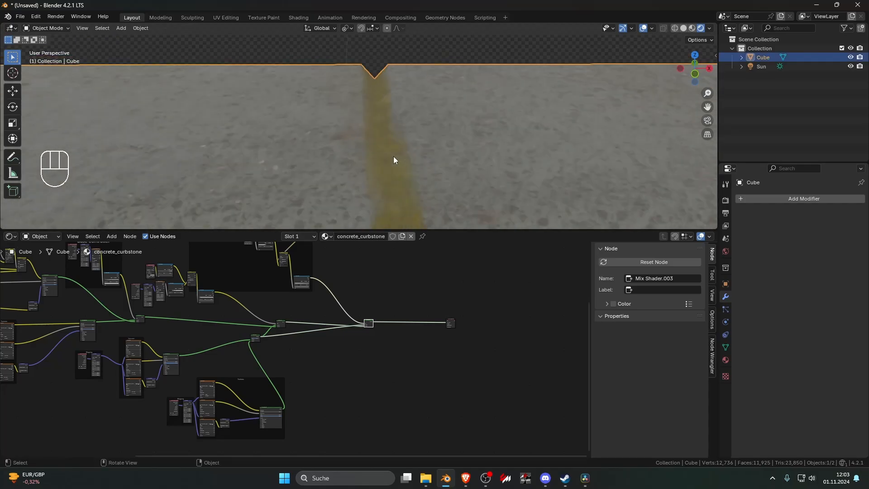
scroll(393, 157, "down", 4)
scroll(392, 179, "up", 3)
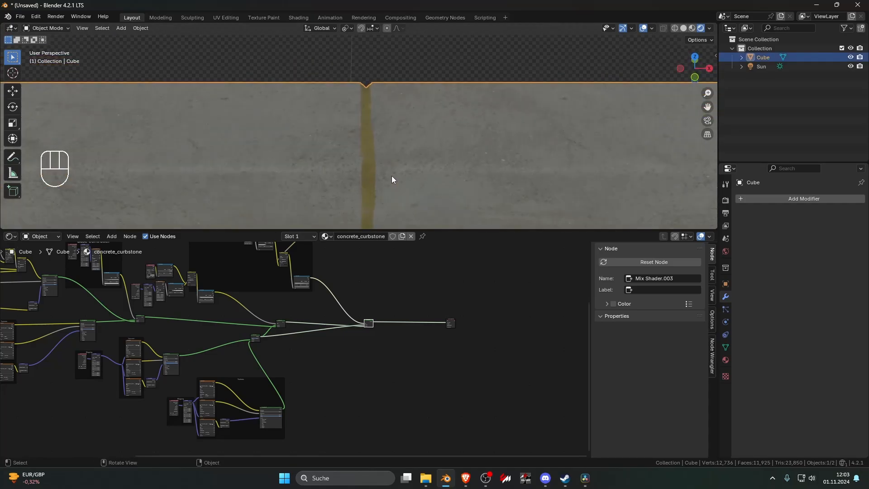
left_click(391, 175)
scroll(391, 190, "down", 4)
middle_click_drag(391, 202, 469, 167)
middle_click_drag(364, 179, 360, 210)
scroll(334, 187, "up", 5)
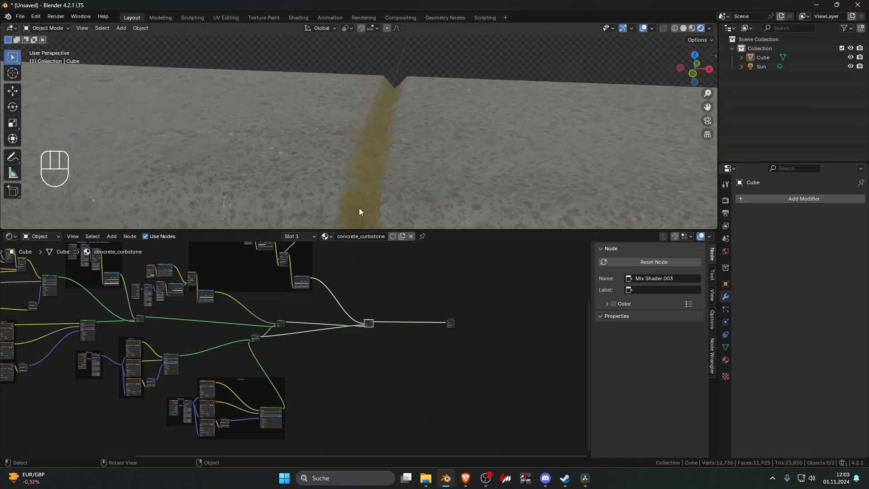
scroll(364, 273, "down", 3)
scroll(345, 340, "up", 6)
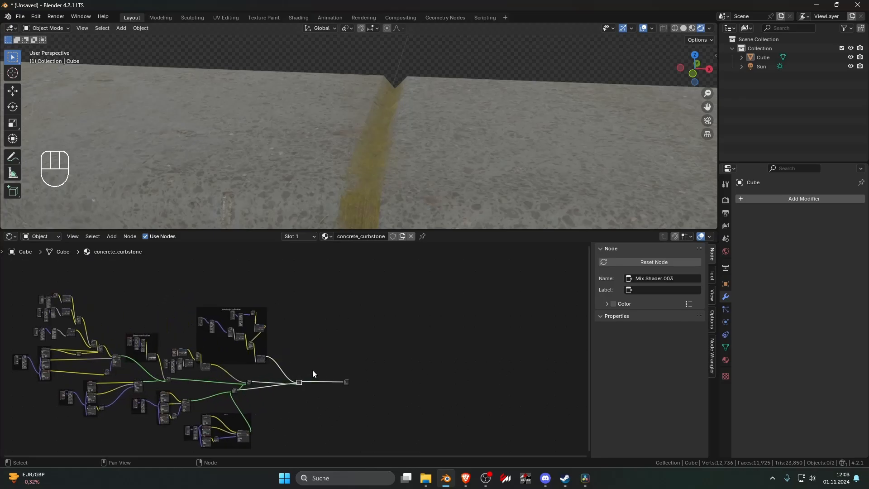
- Set the white first stop of the Color Ramp following the Lighten node to position 0.004
scroll(352, 365, "up", 3)
middle_click_drag(346, 366, 395, 306)
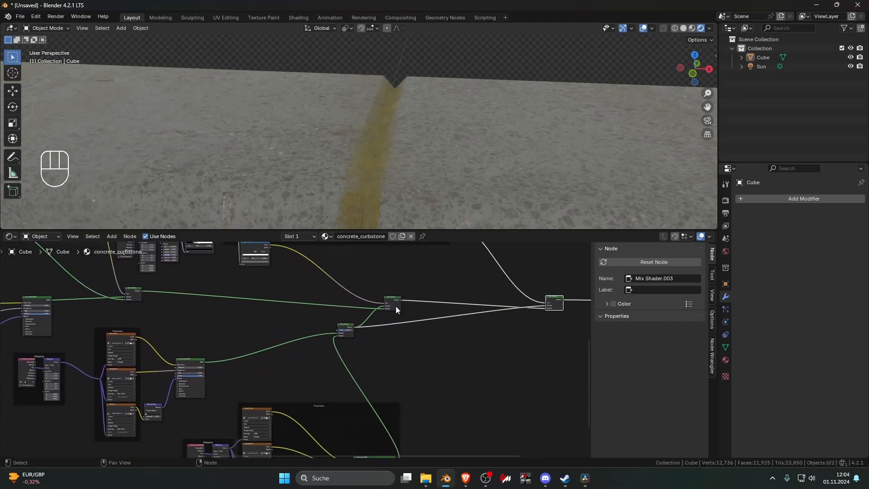
scroll(343, 354, "up", 1)
scroll(343, 351, "down", 8)
middle_click_drag(330, 311, 318, 364)
scroll(341, 367, "up", 3)
scroll(321, 366, "up", 5)
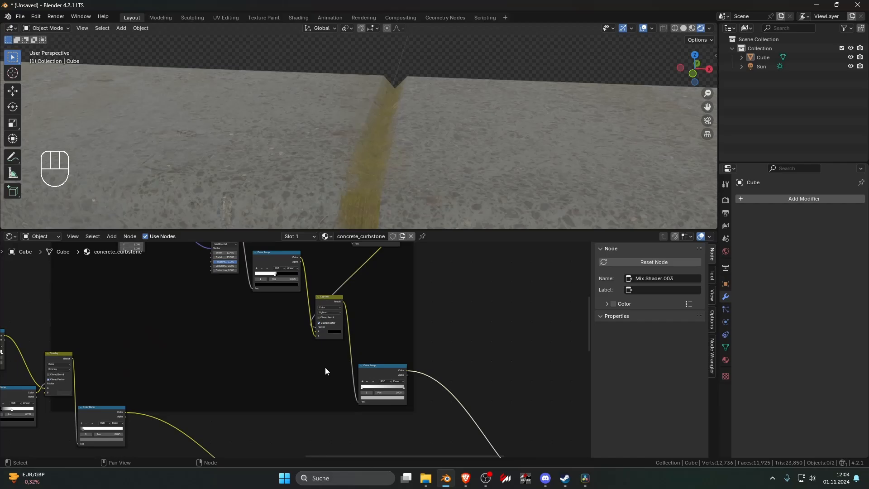
scroll(371, 370, "up", 5)
middle_click_drag(403, 388, 351, 366, "shift")
scroll(351, 366, "up", 6)
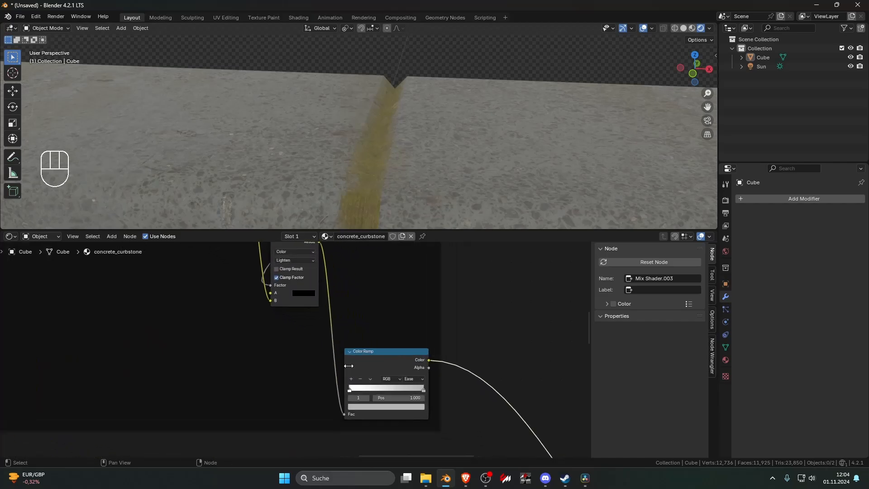
left_click(370, 404)
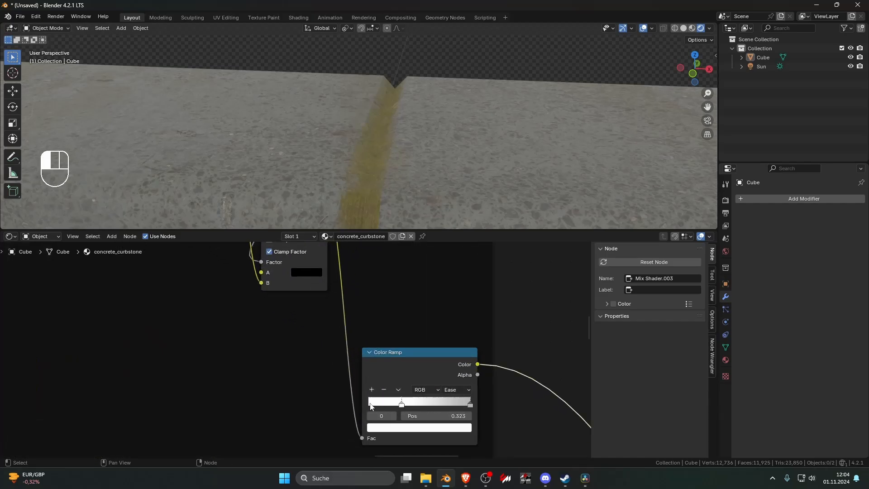
left_click(419, 427)
left_click_drag(462, 306, 462, 279)
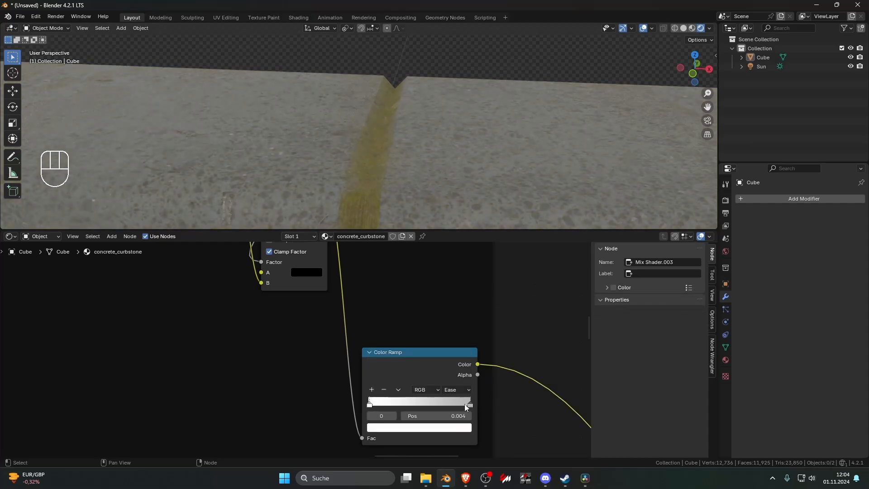
- Set the white stop of the Color Ramp following the Overlay node to position 0.986
scroll(465, 404, "down", 20)
middle_click_drag(333, 392, 427, 406)
middle_click_drag(319, 400, 357, 355)
scroll(392, 396, "up", 9)
scroll(357, 354, "up", 7)
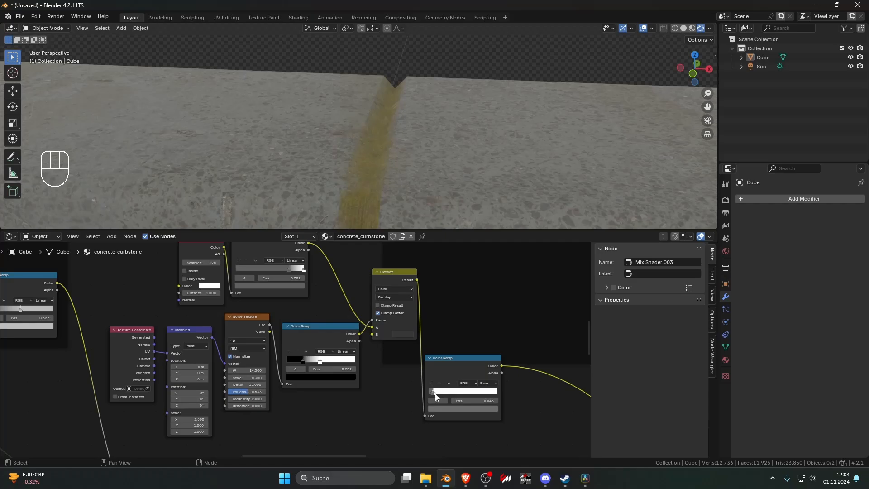
middle_click_drag(435, 393, 377, 385, "shift")
scroll(377, 384, "up", 3)
left_click(435, 415)
left_click_drag(435, 415, 586, 415)
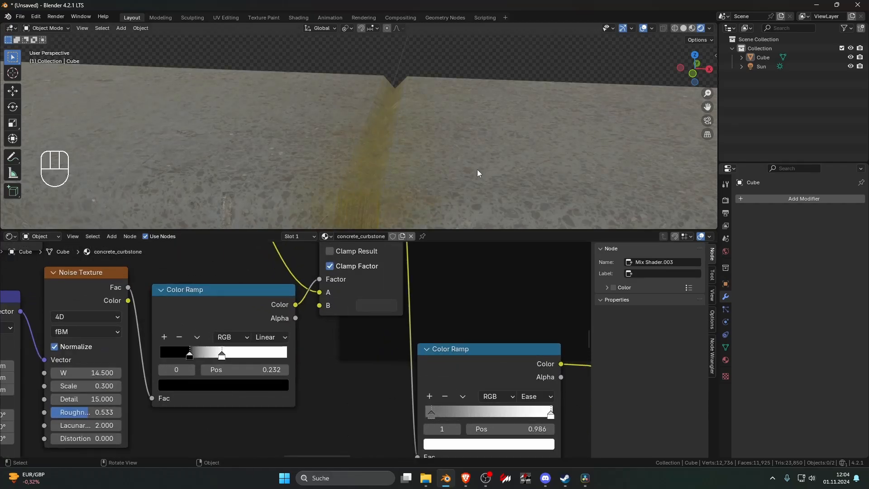
- Set the gray stop of the Color Ramp following the Overlay node to position 0.736
middle_click_drag(478, 173, 520, 191)
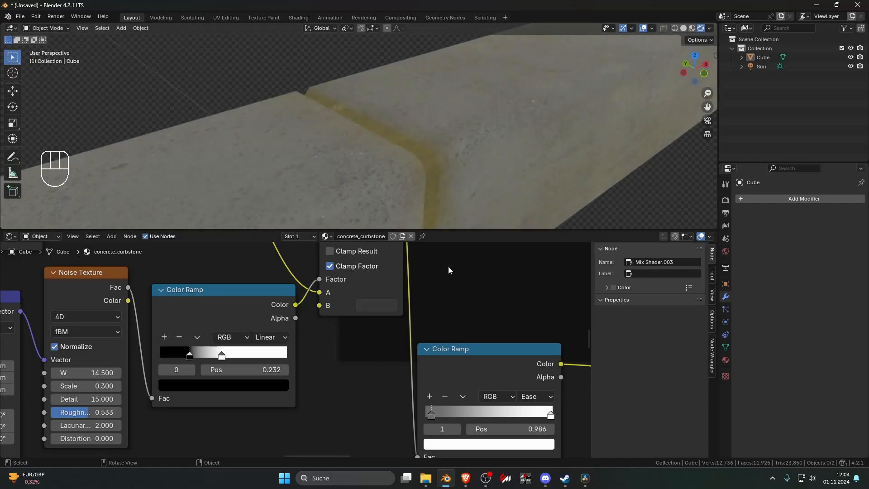
left_click_drag(440, 409, 466, 413)
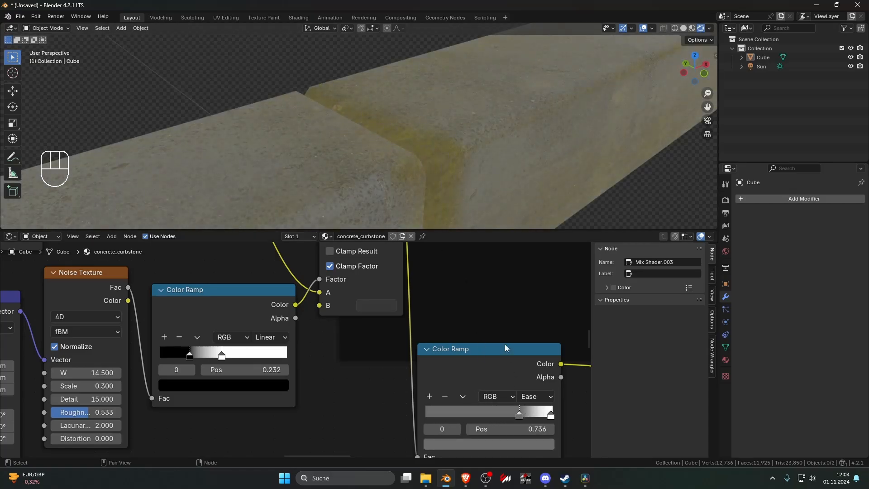
scroll(504, 173, "down", 4)
scroll(501, 179, "down", 2)
scroll(489, 181, "up", 5)
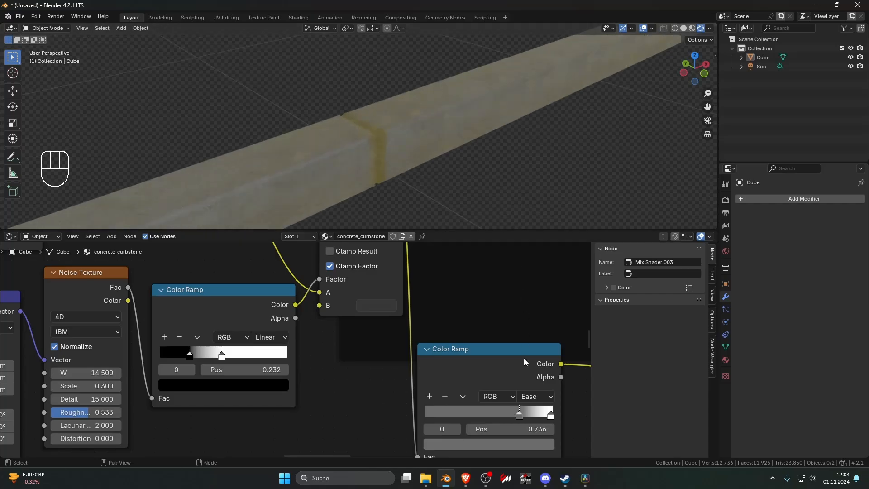
- Set the white stop of that Color Ramp to position 0.764 and its gray stop to 0.641
left_click_drag(551, 419, 535, 417)
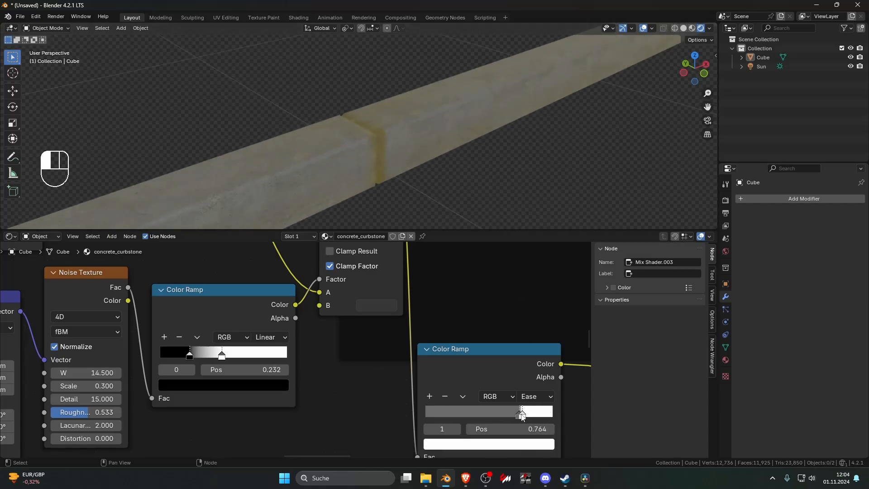
left_click(519, 413)
left_click_drag(486, 413, 506, 415)
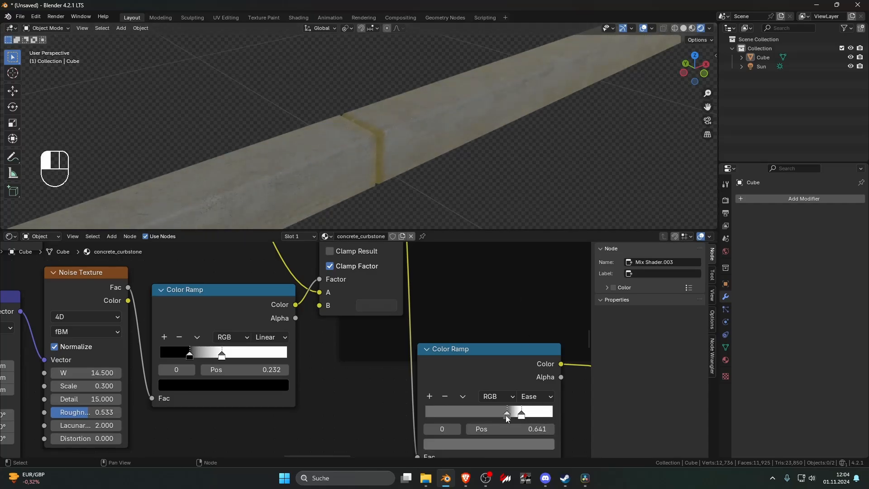
- Preview the output of the Color Ramp following the Overlay node and set its gray stop to 0.741 and its white stop to 1.000
left_click(473, 363)
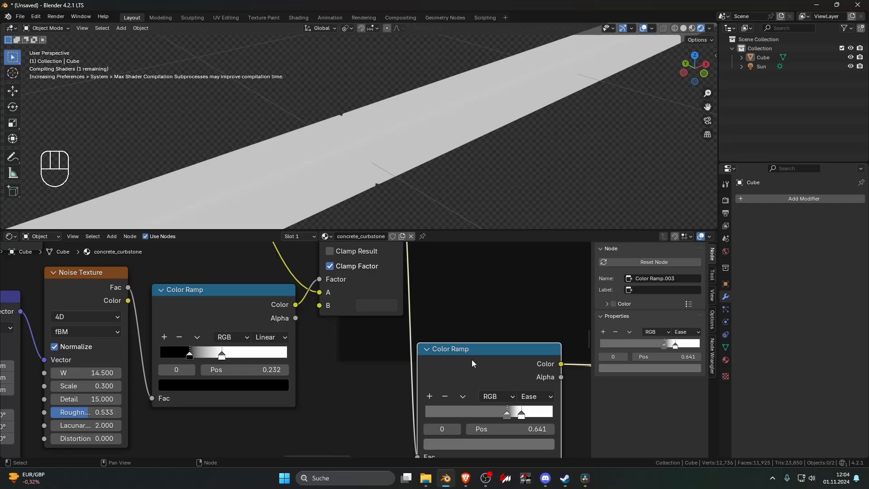
mouse_move(478, 207)
middle_mouse_down()
mouse_move(430, 184)
mouse_move(475, 219)
middle_mouse_up()
scroll(437, 187, "up", 4)
mouse_move(521, 414)
left_mouse_down()
mouse_move(557, 416)
mouse_move(519, 413)
left_mouse_up()
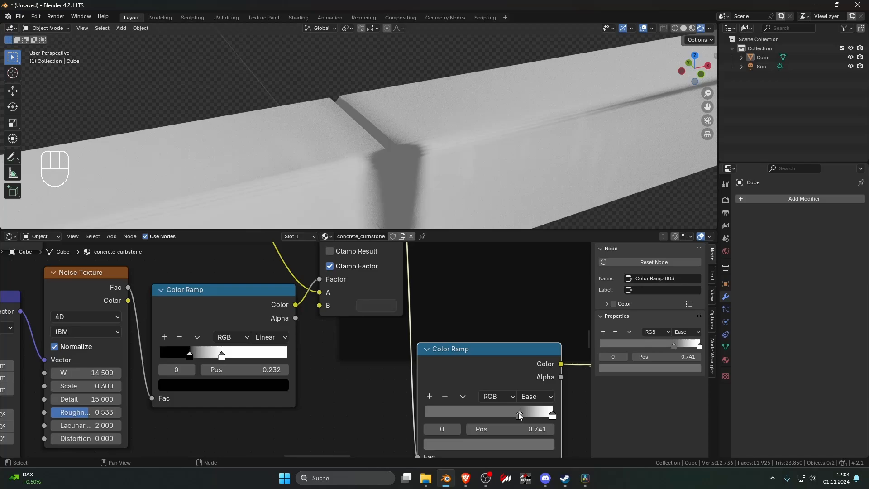
- Change the gray stop of the Color Ramp following the Overlay node to black and set its position to 0.632
scroll(519, 422, "down", 1)
scroll(317, 348, "down", 4)
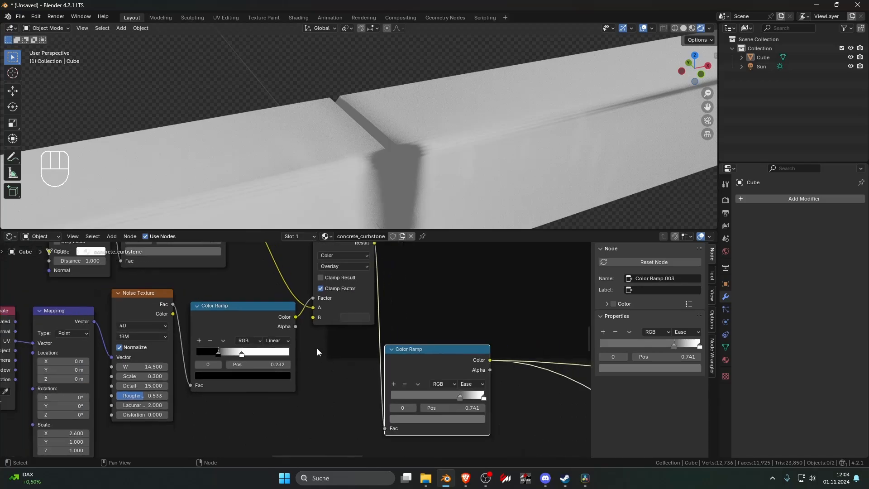
left_click(374, 387)
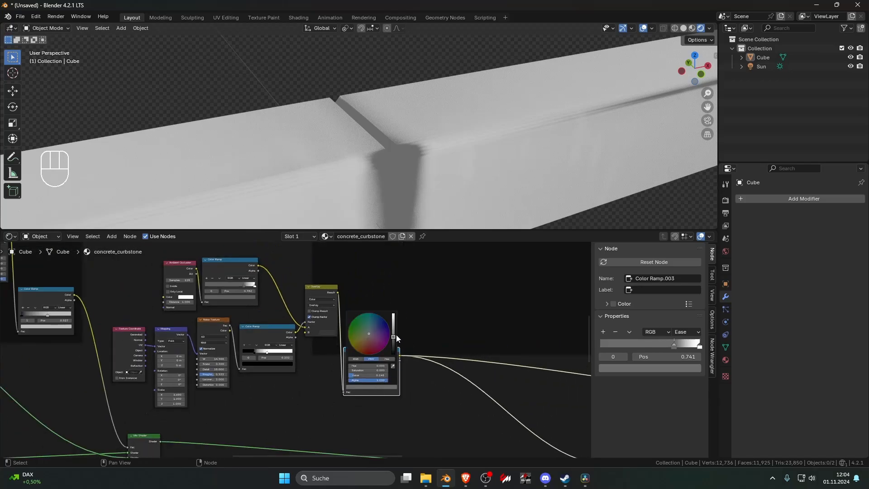
left_click_drag(395, 334, 412, 376)
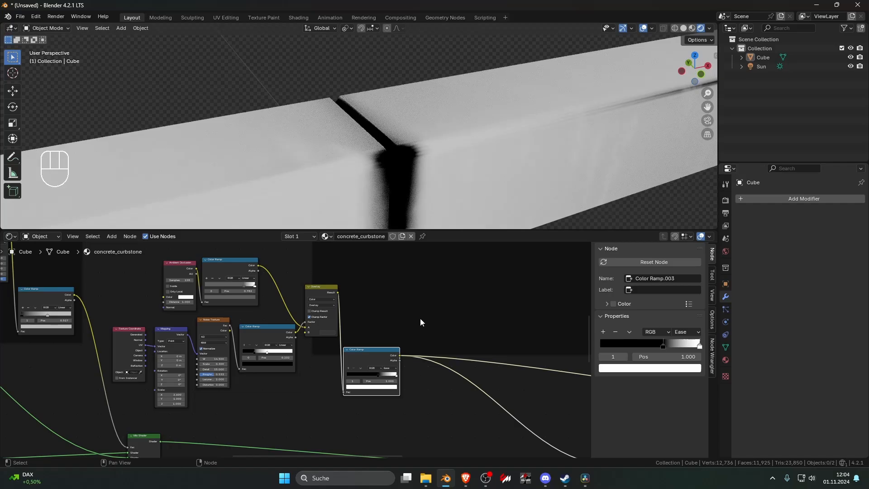
scroll(457, 163, "down", 8)
scroll(459, 163, "up", 7)
middle_click_drag(463, 163, 485, 146)
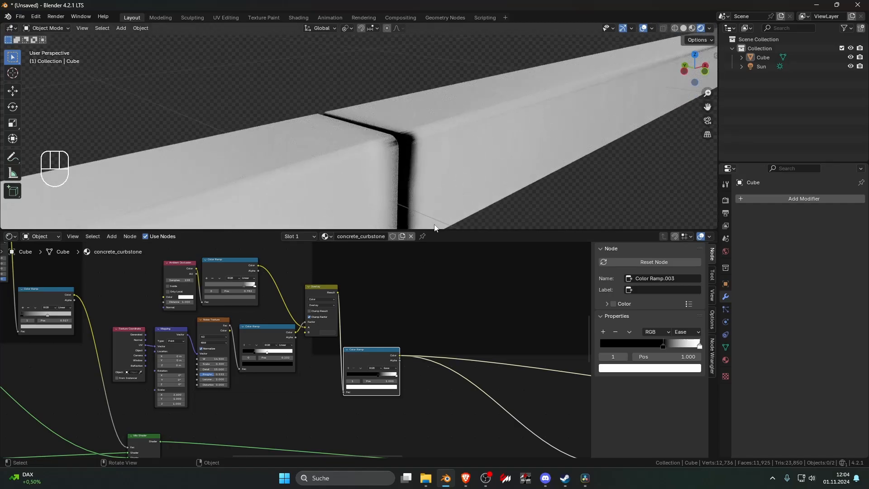
scroll(399, 167, "down", 6)
scroll(384, 180, "up", 11)
middle_click_drag(383, 180, 338, 172)
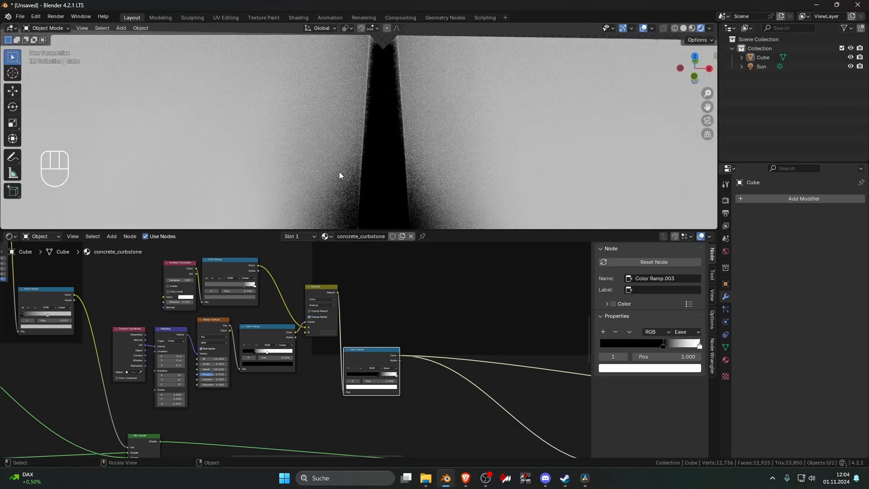
- Preview the Color Ramp following the Noise Texture, set its black stop to 0.441 and shift its white stop further toward the end
middle_click_drag(271, 334, 283, 348)
scroll(283, 348, "up", 1)
left_click(284, 350, "ctrl+shift")
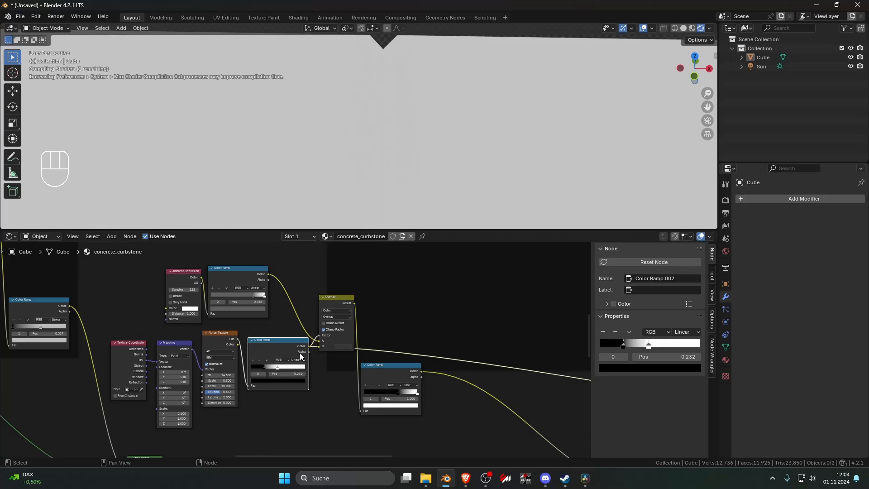
scroll(300, 352, "down", 4)
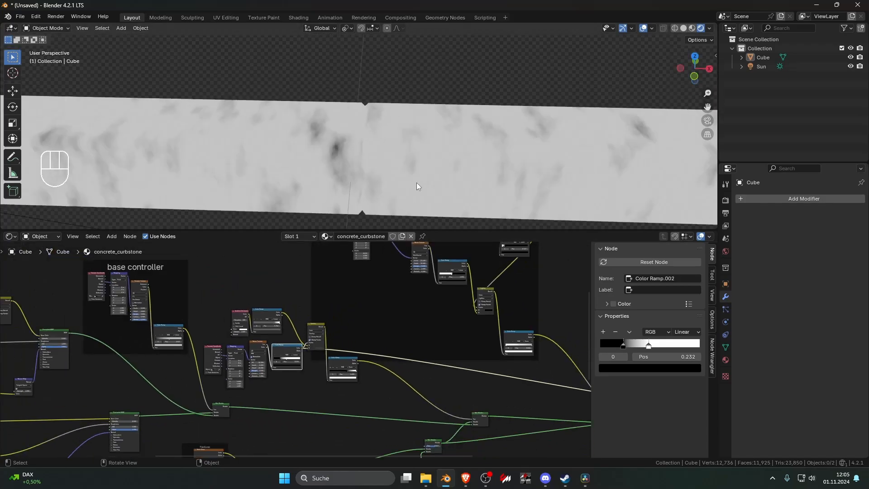
middle_click_drag(417, 183, 446, 167)
scroll(446, 167, "up", 4)
scroll(314, 337, "up", 8)
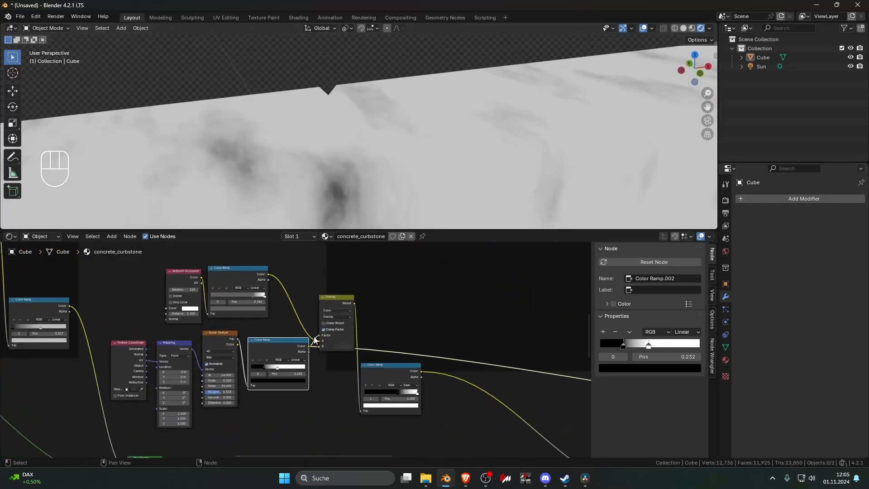
scroll(297, 349, "up", 2)
left_click_drag(256, 376, 290, 374)
left_click_drag(311, 374, 275, 373)
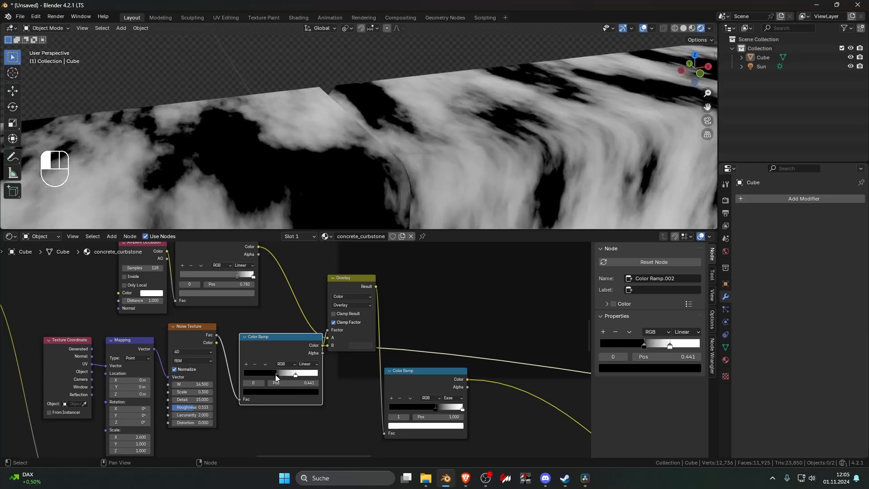
- Preview the Color Ramp following the Overlay node and examine its mask at the joint from close up
scroll(275, 373, "down", 2)
left_click(343, 364, "ctrl+shift")
scroll(371, 154, "down", 5)
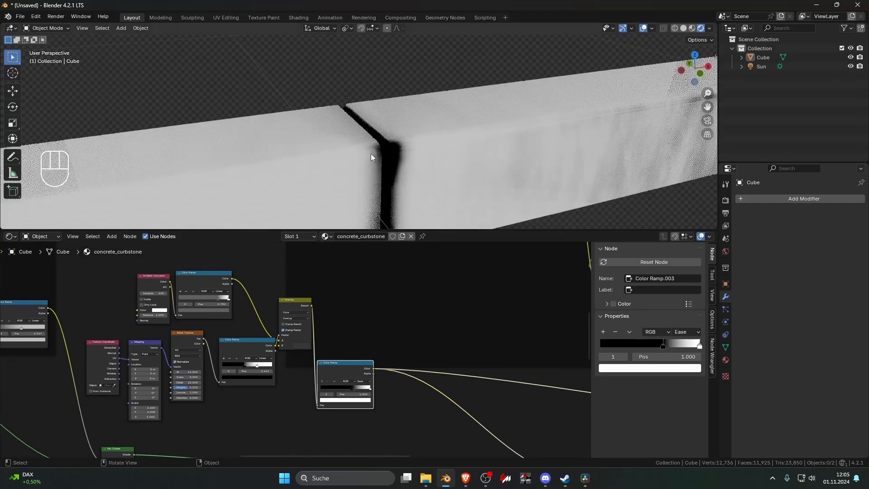
middle_click_drag(334, 156, 396, 151)
scroll(350, 170, "up", 8)
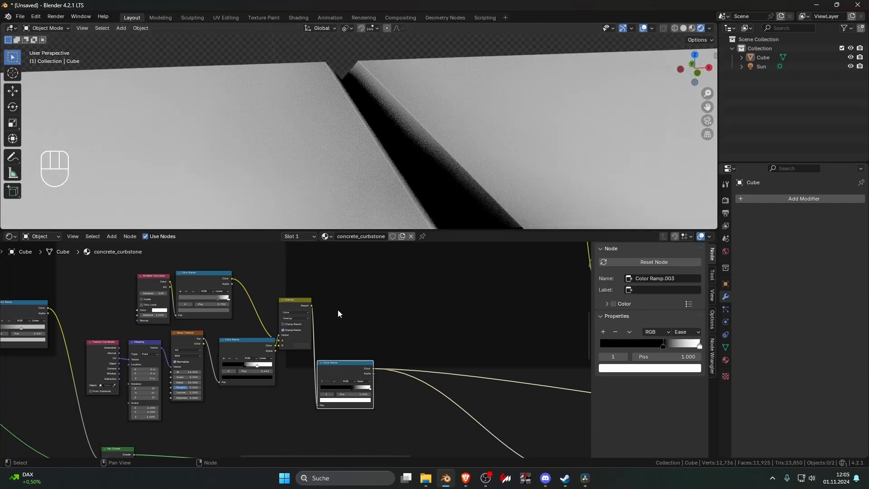
- Set the B color of the Overlay node to white and check the mask along the curbstone row
left_click(298, 327)
scroll(298, 334, "up", 2)
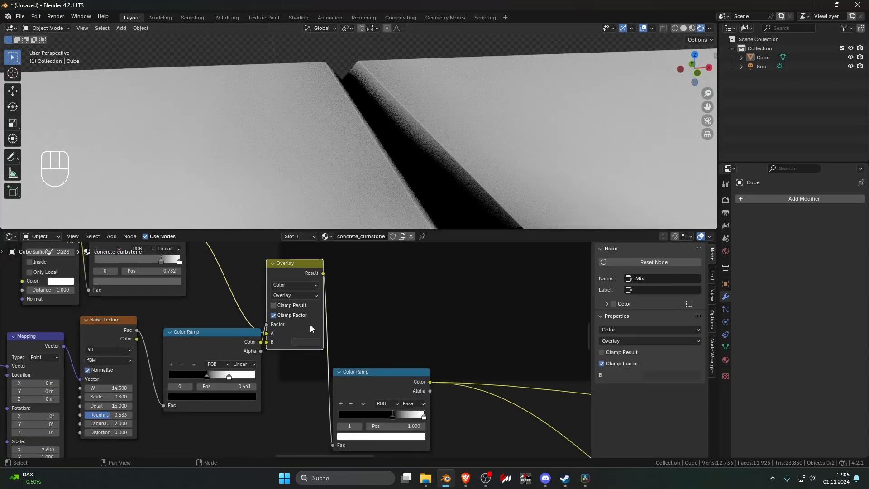
left_click(309, 341)
left_click_drag(373, 273, 373, 215)
scroll(417, 169, "down", 8)
middle_click_drag(419, 172, 482, 193)
scroll(413, 356, "down", 5)
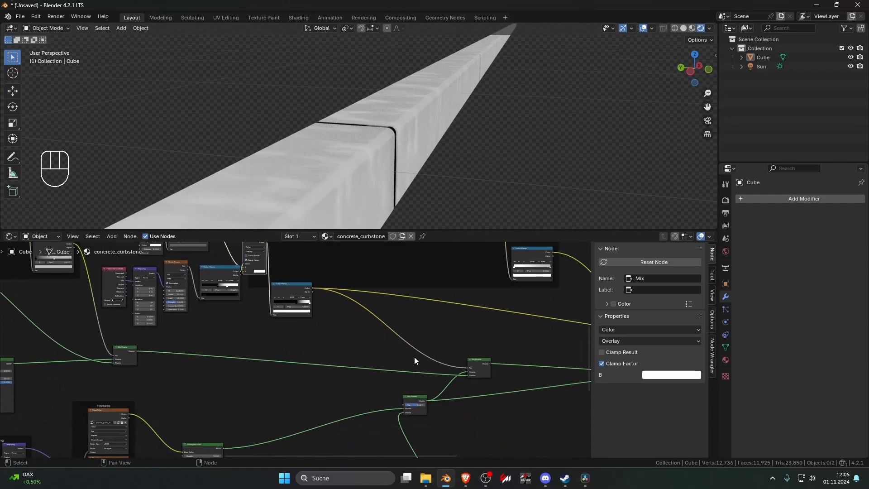
- Connect the final Mix Shader to the Material Output to display the complete curbstone material
scroll(461, 362, "down", 3)
left_click(414, 359, "ctrl+shift")
scroll(500, 356, "down", 2)
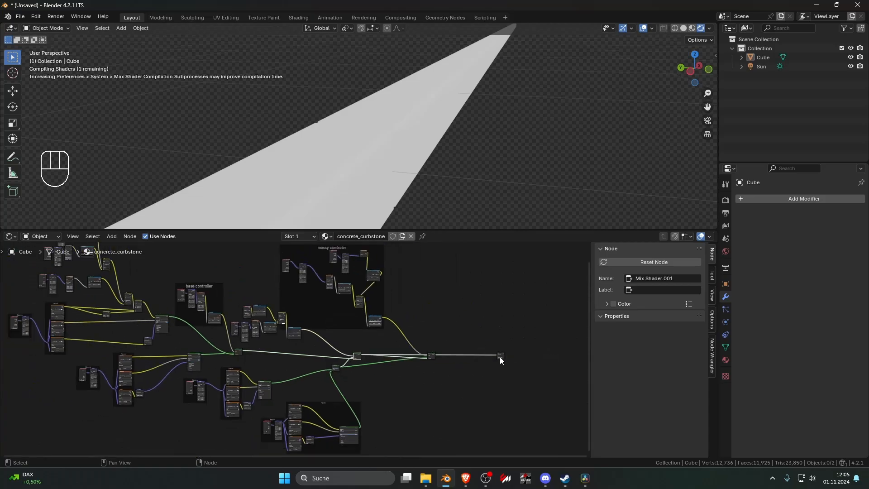
left_click(463, 380)
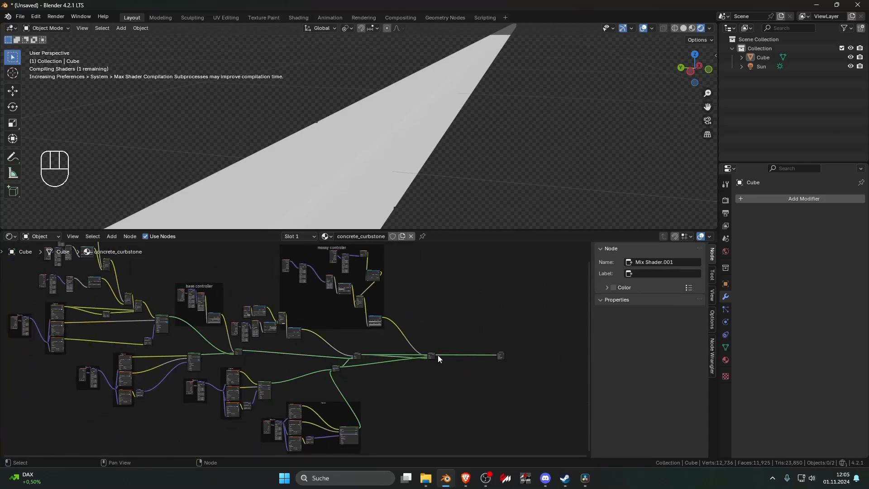
left_click(431, 356, "ctrl+shift")
- Set the B color of the Overlay node to black with a value of 0.000
middle_click_drag(450, 210, 405, 217)
scroll(308, 319, "up", 2)
scroll(308, 319, "up", 6)
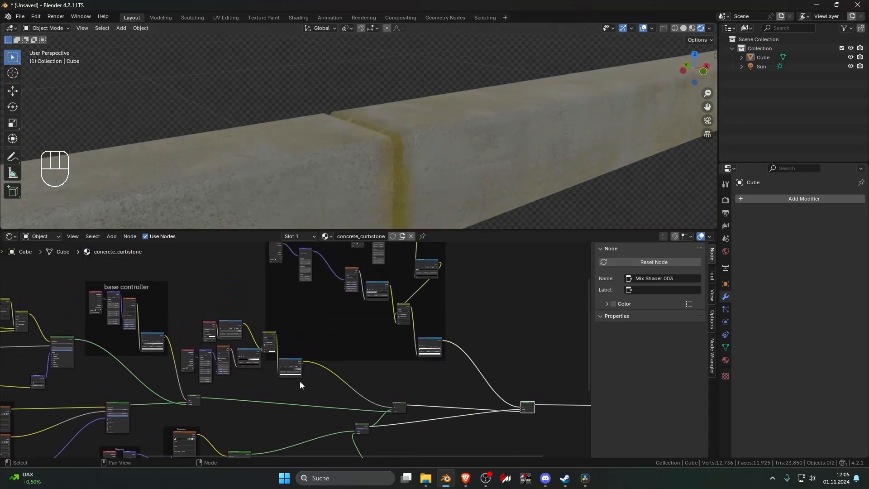
left_click(308, 357)
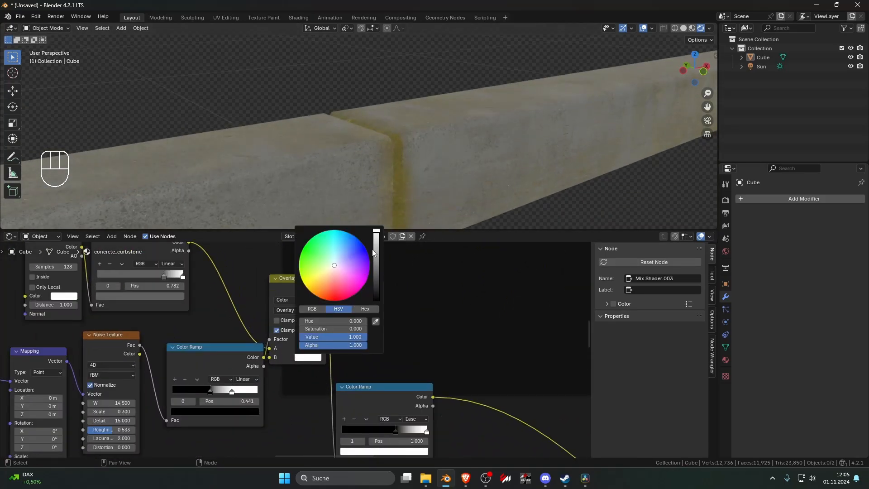
left_click_drag(373, 253, 375, 300)
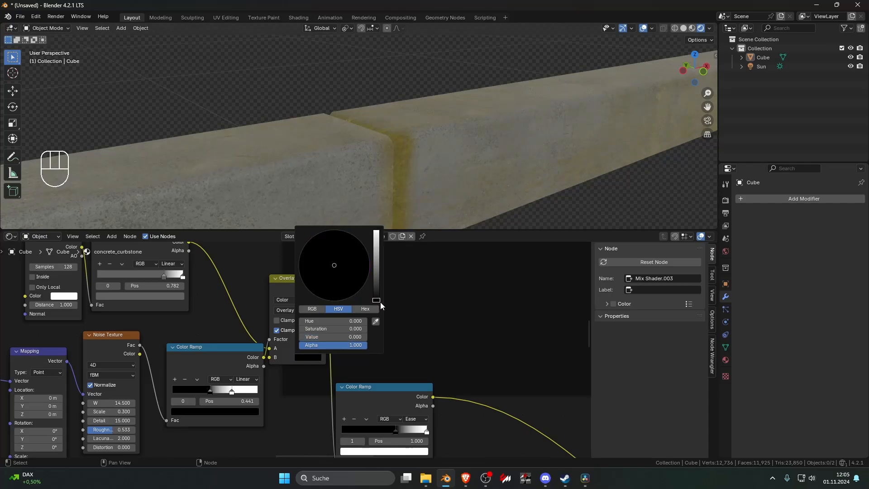
- Brighten the black stop of the Color Ramp following the Overlay node to a light gray
mouse_move(441, 190)
middle_mouse_down()
mouse_move(441, 157)
mouse_move(457, 162)
mouse_move(447, 202)
middle_mouse_up()
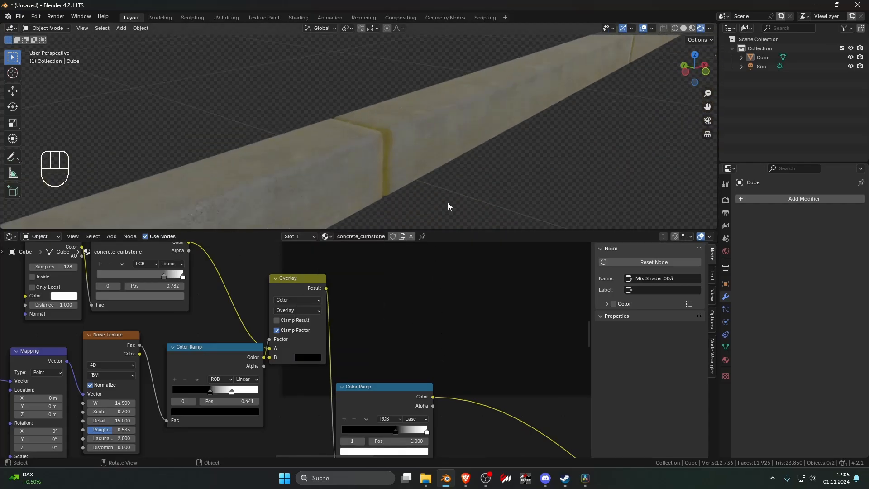
middle_click_drag(438, 337, 406, 303, "shift")
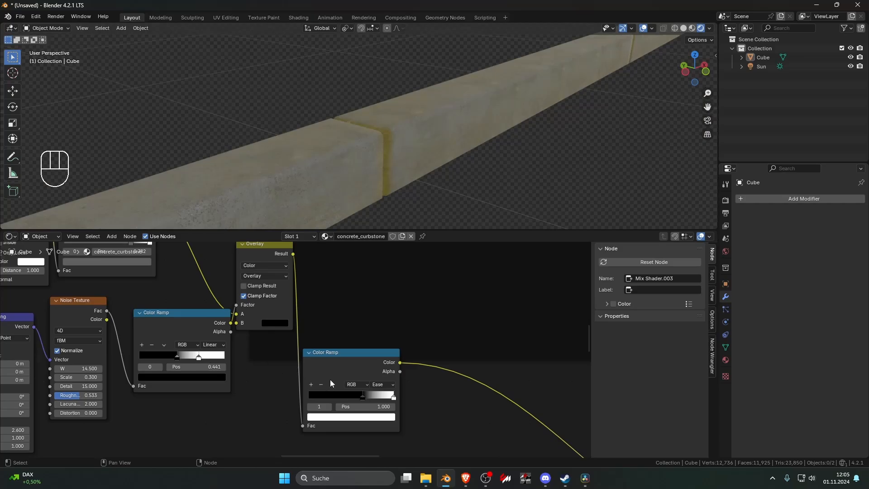
left_click(362, 415)
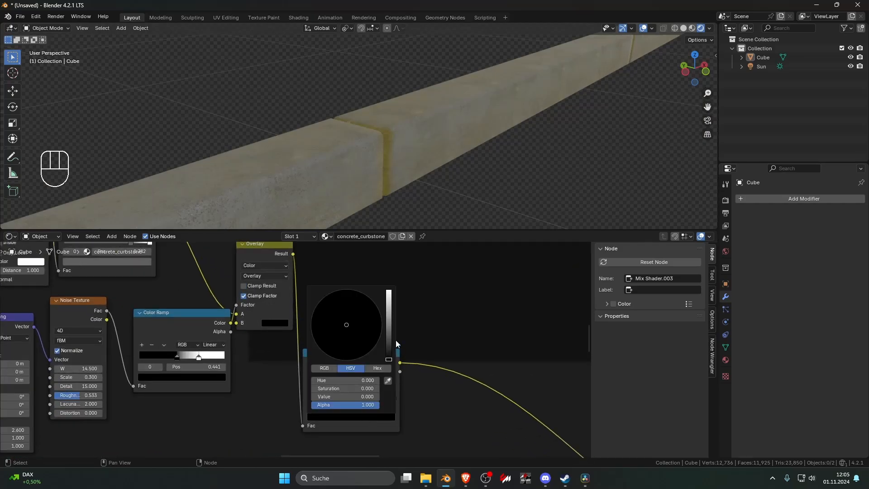
left_click_drag(389, 355, 388, 307)
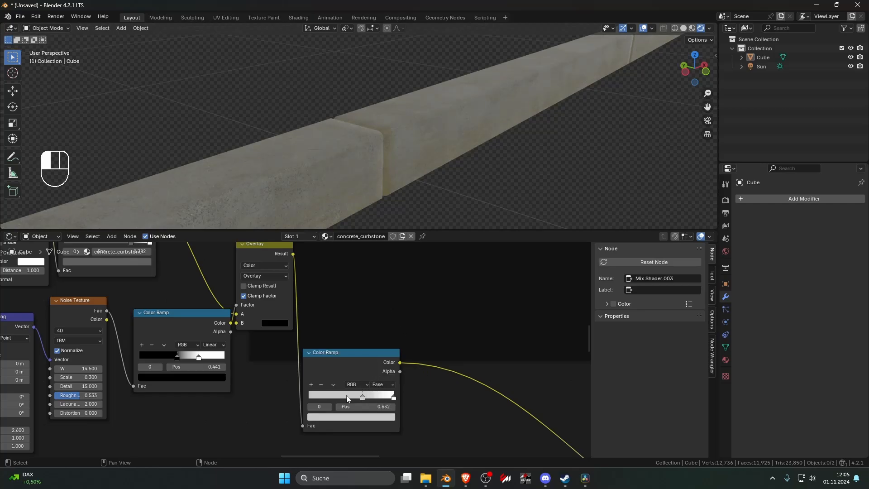
left_click_drag(347, 398, 383, 399)
scroll(419, 193, "down", 6)
middle_click_drag(420, 194, 377, 189)
scroll(322, 188, "up", 7)
scroll(395, 357, "up", 2)
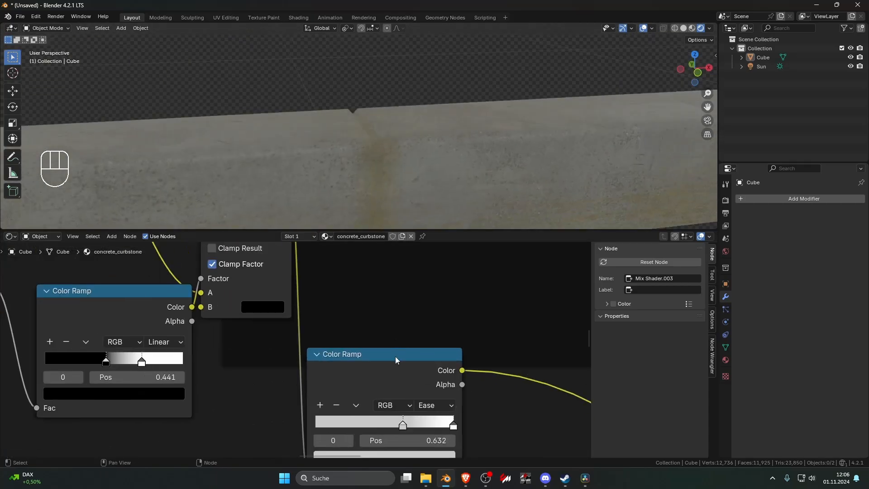
- Darken the light gray stop of the Color Ramp following the Overlay node to a medium gray
scroll(384, 413, "down", 3)
left_click(385, 414)
mouse_move(383, 329)
left_mouse_down()
mouse_move(381, 356)
mouse_move(381, 312)
mouse_move(382, 334)
left_mouse_up()
- Examine the yellow coloring at the joints along the curbstone row from farther away and closer up
scroll(417, 143, "down", 5)
middle_click_drag(416, 143, 469, 166)
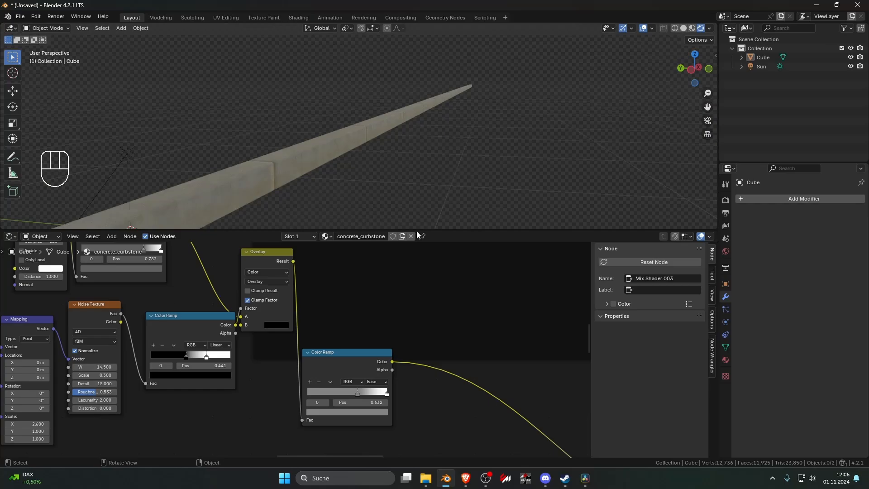
scroll(404, 308, "up", 3)
scroll(389, 177, "up", 4)
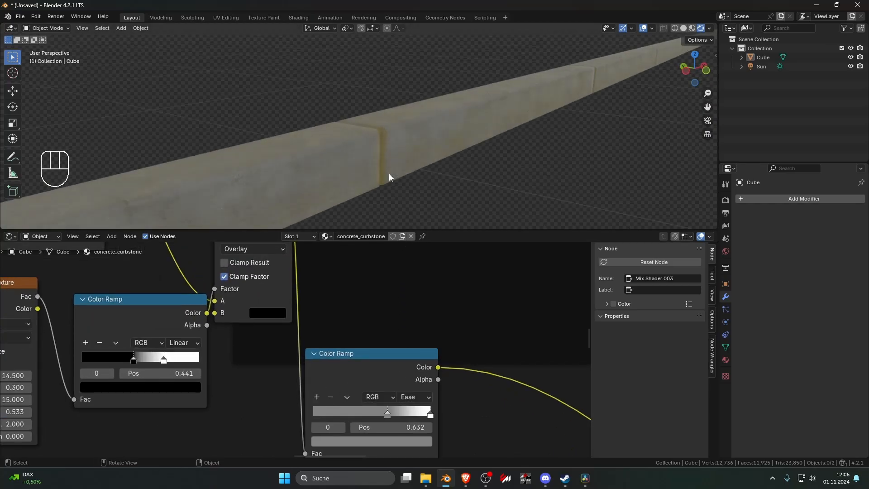
scroll(389, 303, "down", 5)
scroll(380, 312, "up", 3)
scroll(362, 317, "down", 3)
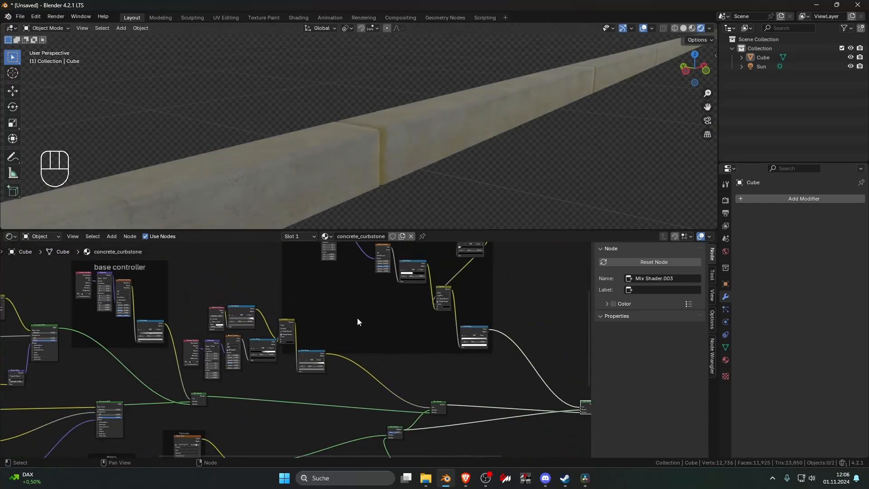
- Darken the gray stop of the Color Ramp following the Ambient Occlusion node to a very dark gray
scroll(357, 317, "up", 2)
middle_click_drag(322, 316, 352, 321, "shift")
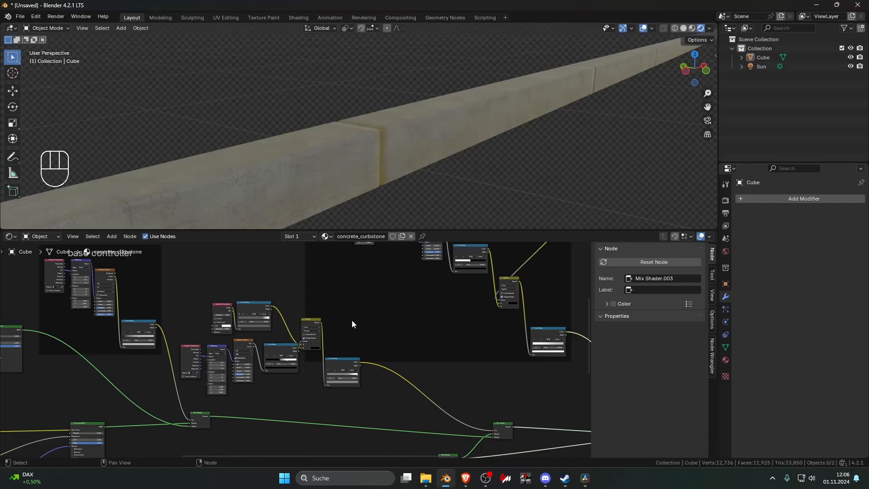
scroll(351, 320, "up", 4)
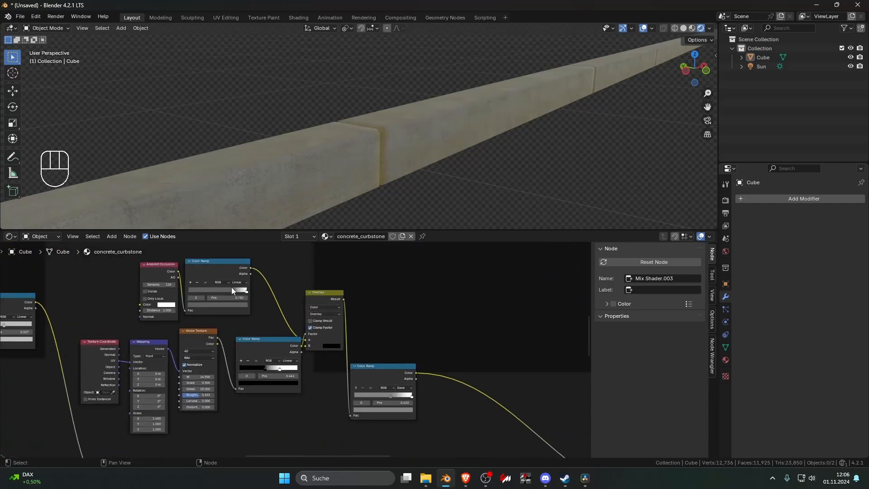
left_click(230, 290)
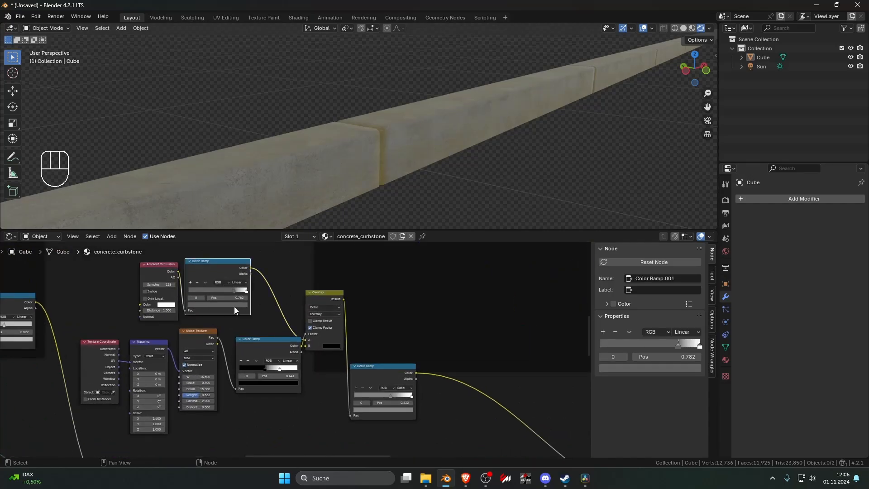
left_click(234, 306)
mouse_move(244, 256)
left_mouse_down()
mouse_move(245, 216)
mouse_move(243, 266)
mouse_move(243, 218)
mouse_move(243, 265)
mouse_move(242, 219)
mouse_move(243, 257)
left_mouse_up()
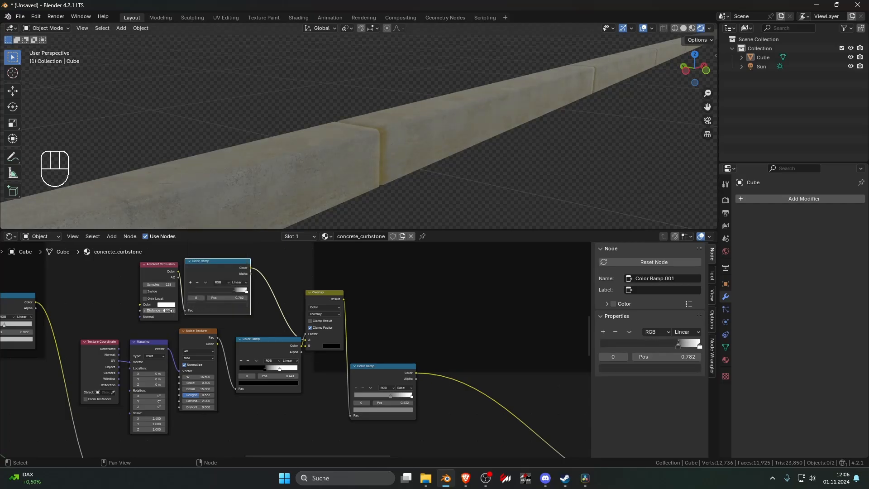
- Reduce the Ambient Occlusion node's Distance while previewing its Color Ramp, and restore the final Mix Shader as the material output
left_click(217, 270, "ctrl+shift")
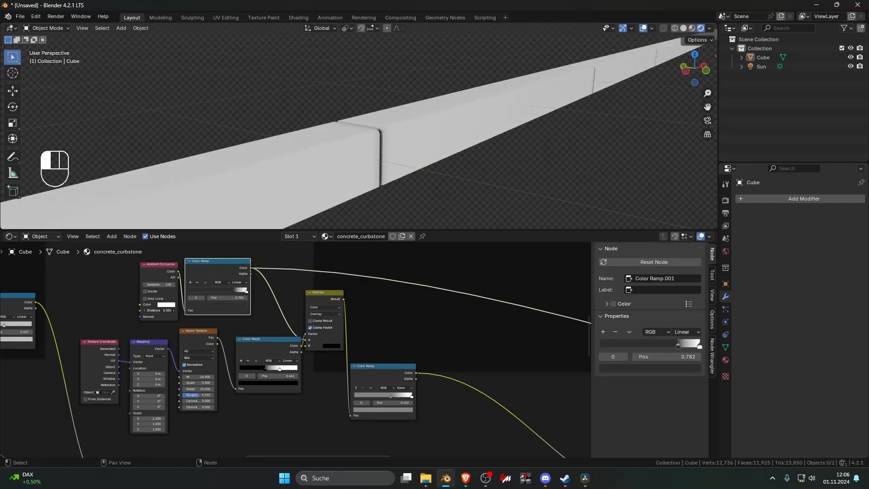
mouse_move(159, 311)
left_mouse_down()
mouse_move(145, 311)
mouse_move(174, 310)
mouse_move(149, 310)
left_mouse_up()
scroll(363, 327, "down", 8)
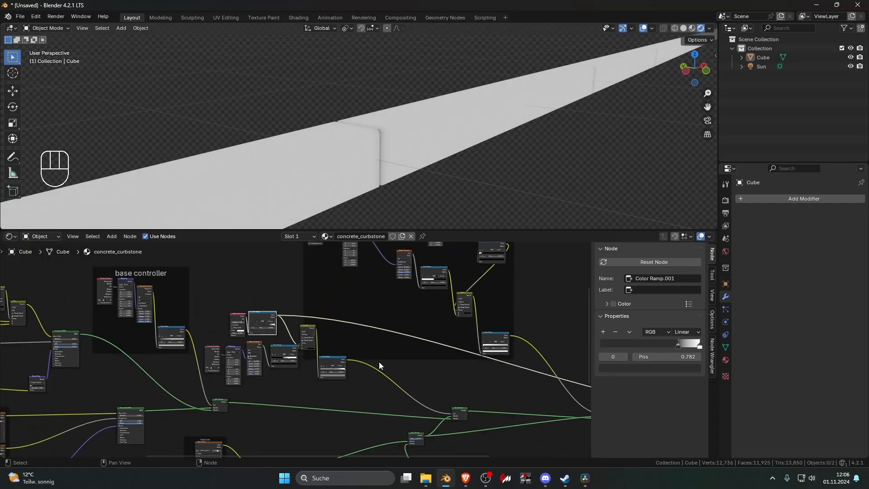
scroll(428, 381, "down", 5)
middle_click_drag(448, 383, 394, 373)
scroll(394, 372, "up", 2)
left_click(432, 405, "ctrl+shift")
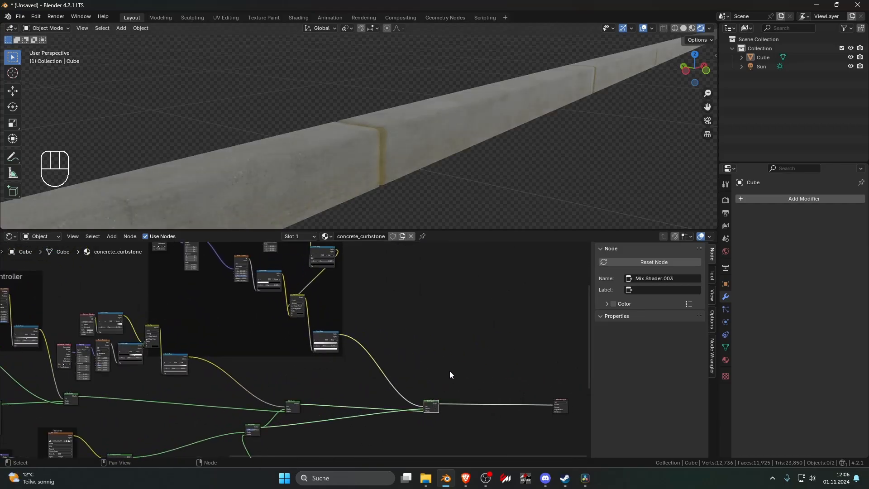
- Examine the yellow coloring in the curbstone joint from close up and farther away
middle_click_drag(430, 196, 398, 199)
scroll(357, 197, "up", 4)
scroll(388, 200, "up", 2)
scroll(387, 200, "down", 6)
scroll(460, 190, "up", 5)
scroll(399, 197, "up", 3)
left_click(398, 196)
scroll(347, 312, "down", 6)
- Set the Fac of the Mix Shader blending the grass and moss texture shaders to 0.5
middle_click_drag(343, 358, 342, 313)
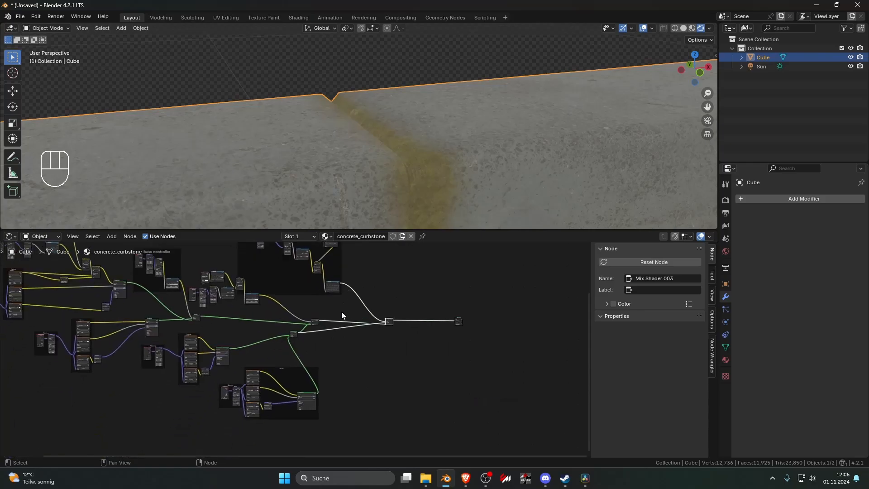
scroll(313, 337, "up", 10)
scroll(312, 321, "up", 6)
middle_click_drag(290, 310, 336, 359)
left_click_drag(333, 346, 308, 347)
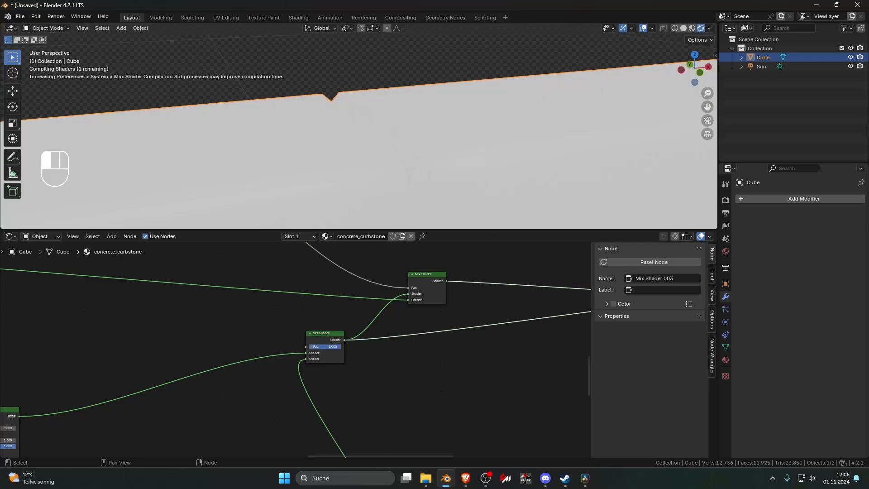
left_click(329, 346)
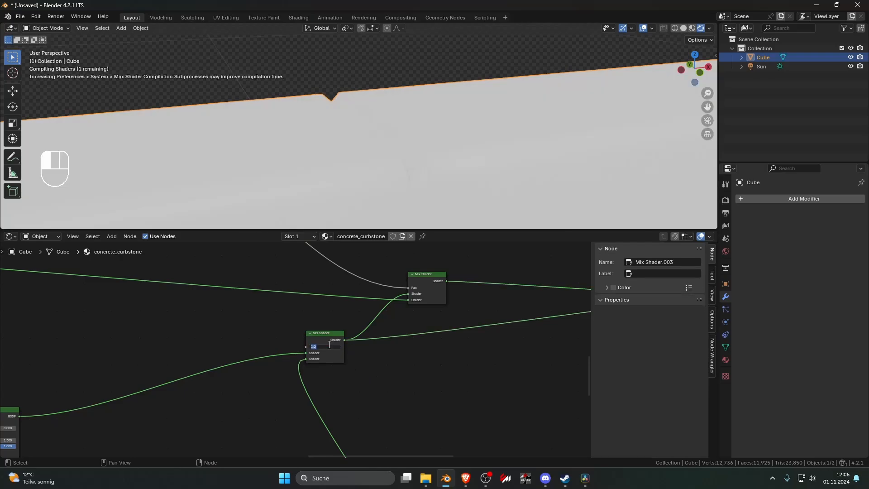
type("0.5")
key("Return")
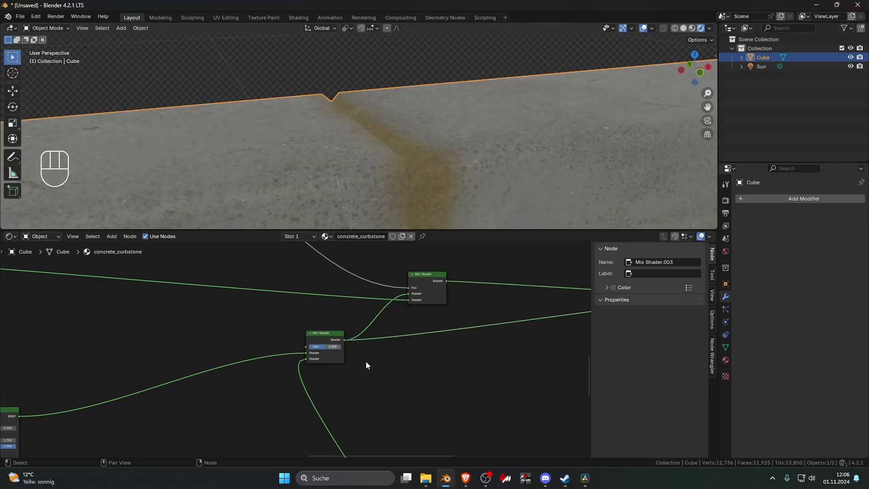
- Insert a Hue/Saturation/Value node between the concrete_moss Base Color texture and its Principled BSDF
scroll(372, 381, "down", 5)
scroll(322, 368, "up", 2)
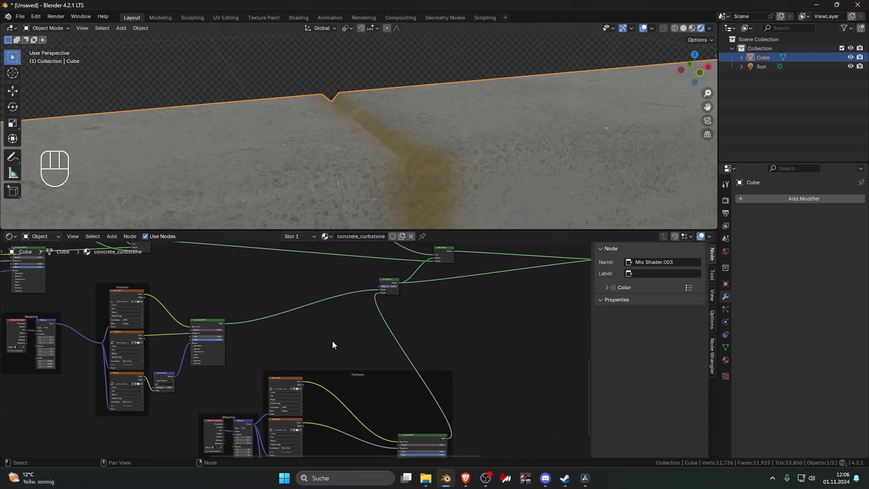
scroll(328, 354, "down", 3)
scroll(321, 339, "up", 2)
key("shift+a")
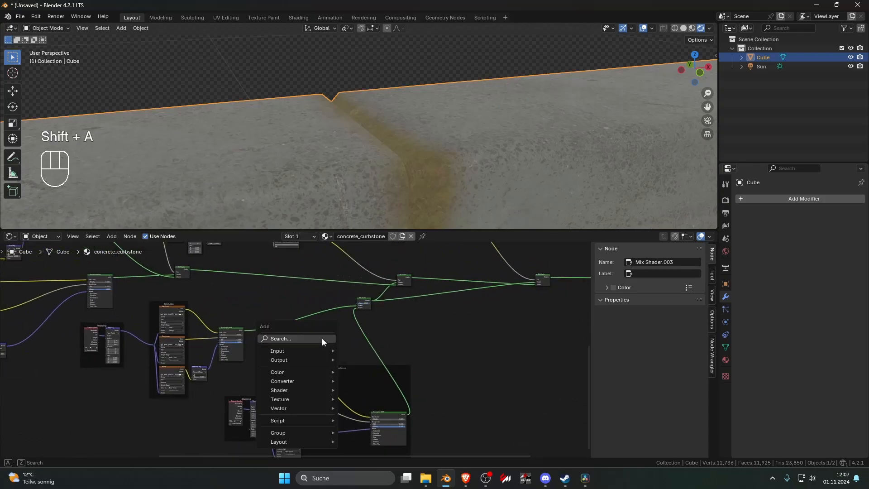
left_click(321, 338)
type("hu")
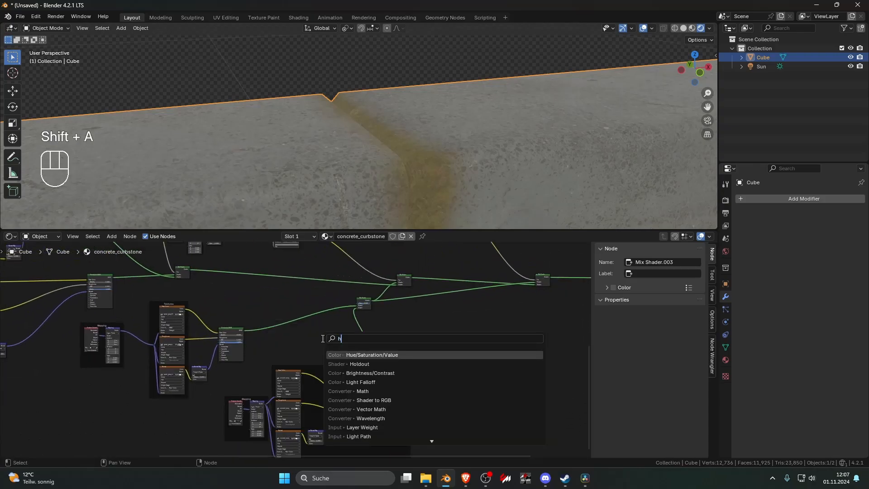
left_click(352, 355)
left_click(327, 384)
scroll(330, 389, "up", 3)
scroll(329, 389, "up", 2)
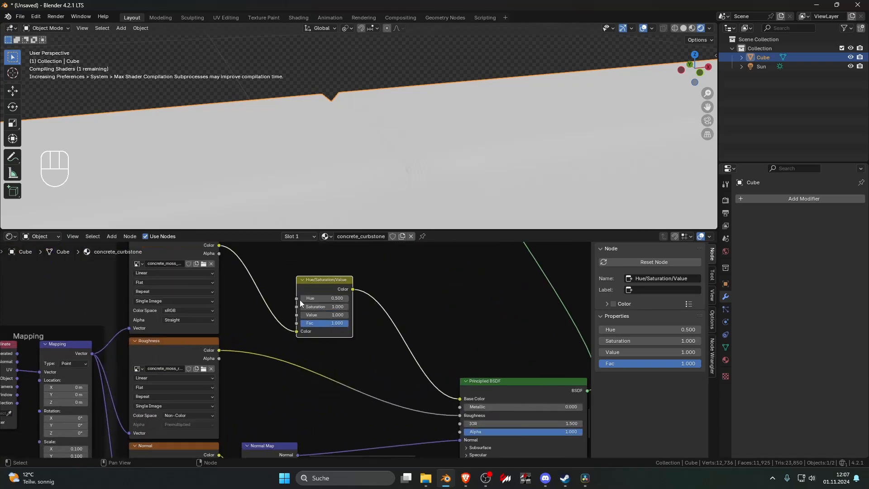
- Set the saturation of the concrete_moss Hue/Saturation/Value node to 0.6
double_click(325, 307)
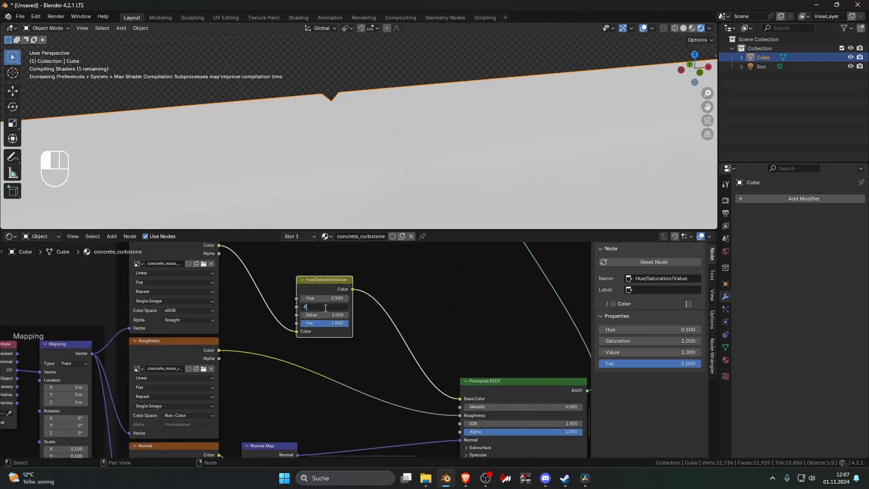
type(".6")
key("Return")
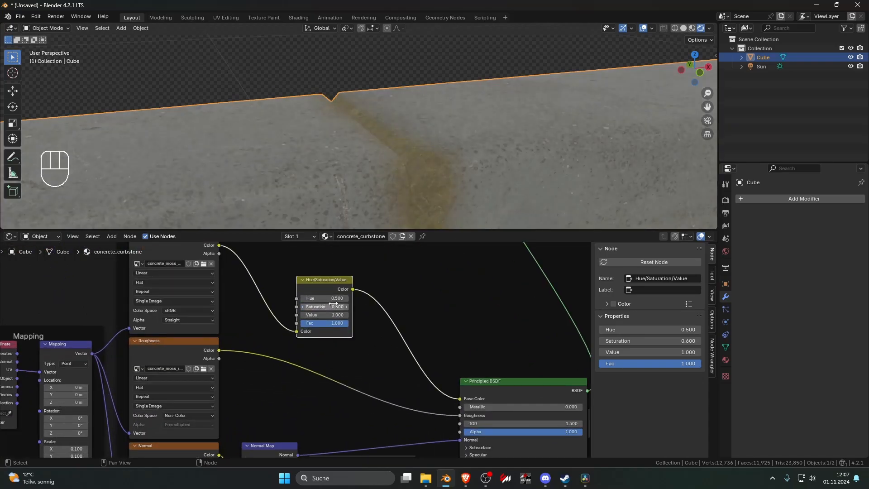
key("Home")
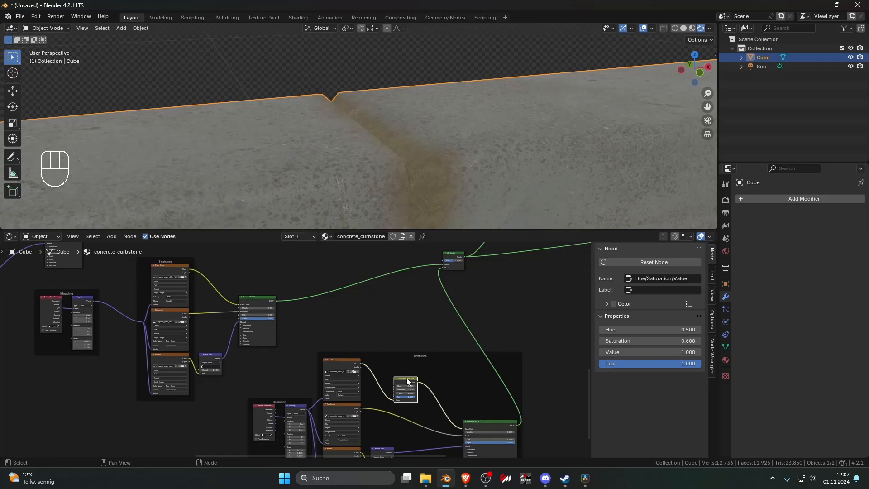
key("shift+d")
left_click(259, 303)
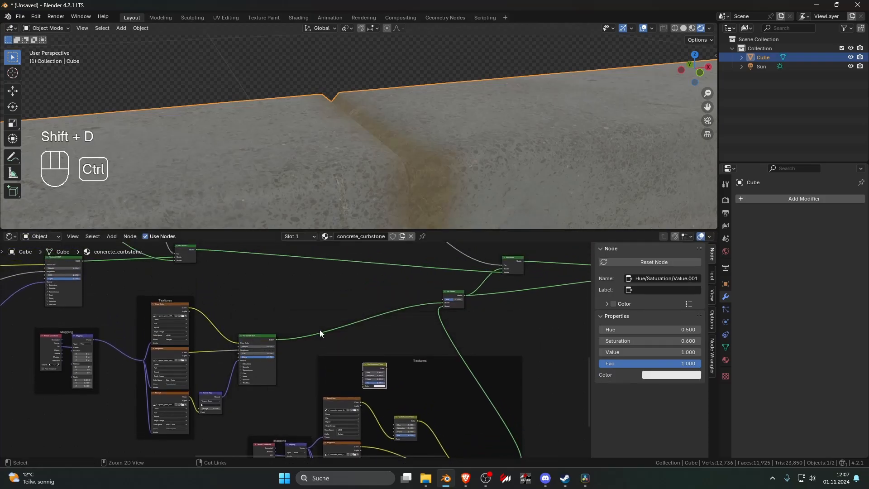
key("ctrl+x")
key("ctrl+v")
- Insert a Hue/Saturation/Value node between the sparse_grass Base Color texture and its Principled BSDF, with saturation 0.6
key("shift+a")
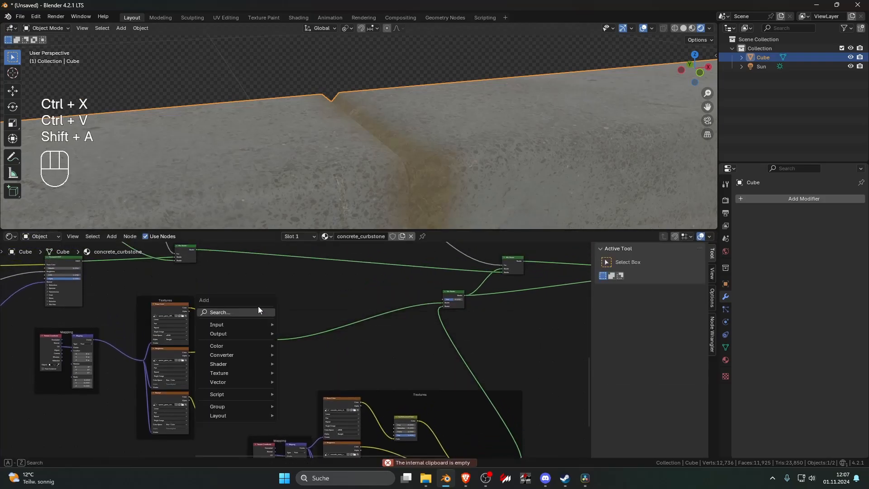
type("hue")
key("Return")
left_click(196, 312)
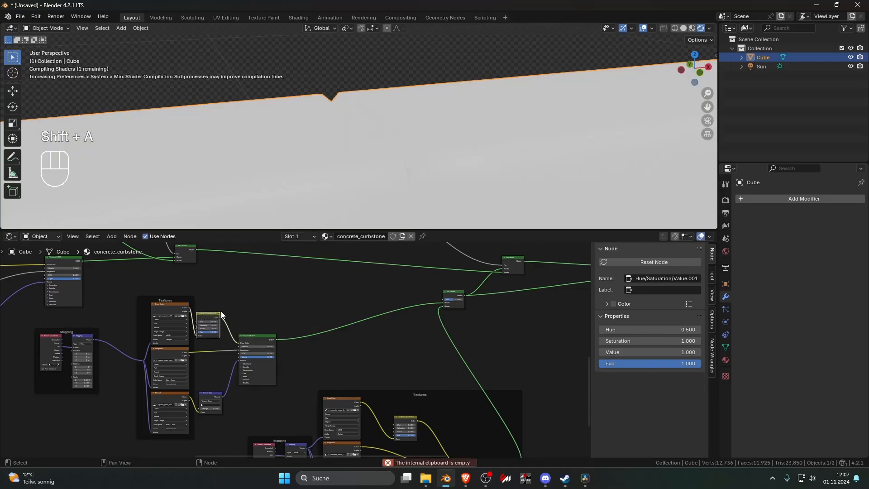
scroll(203, 316, "up", 3)
double_click(317, 313)
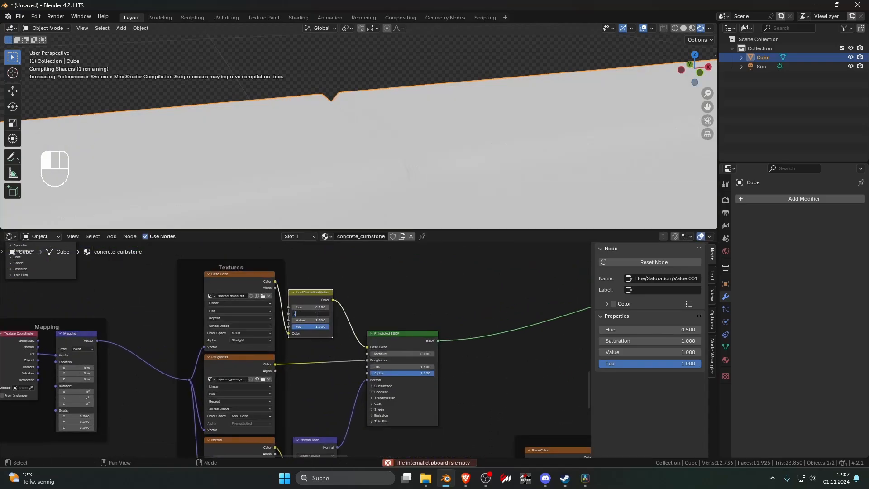
type("0.6")
key("Return")
- Darken the sparse_grass base color in the joints by adjusting its Hue/Saturation/Value node
left_click(420, 71)
scroll(419, 74, "down", 5)
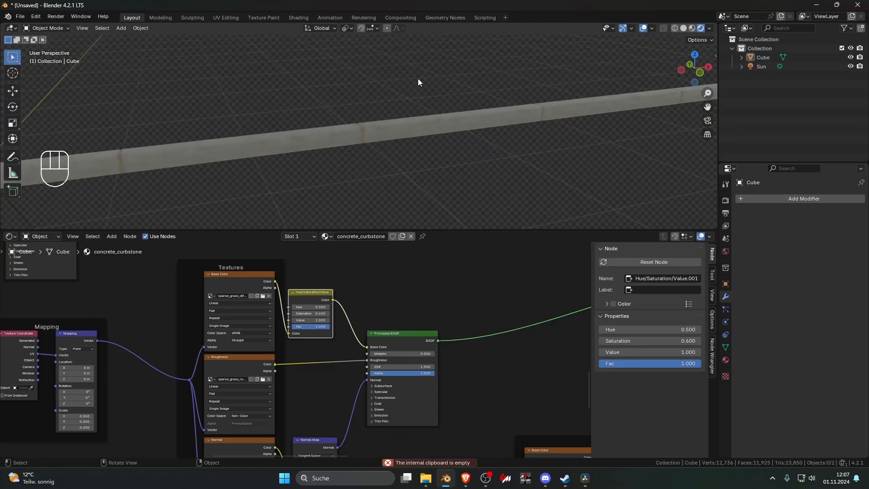
middle_click_drag(417, 78, 370, 128)
scroll(446, 91, "up", 2)
scroll(416, 121, "up", 6)
scroll(370, 128, "up", 5)
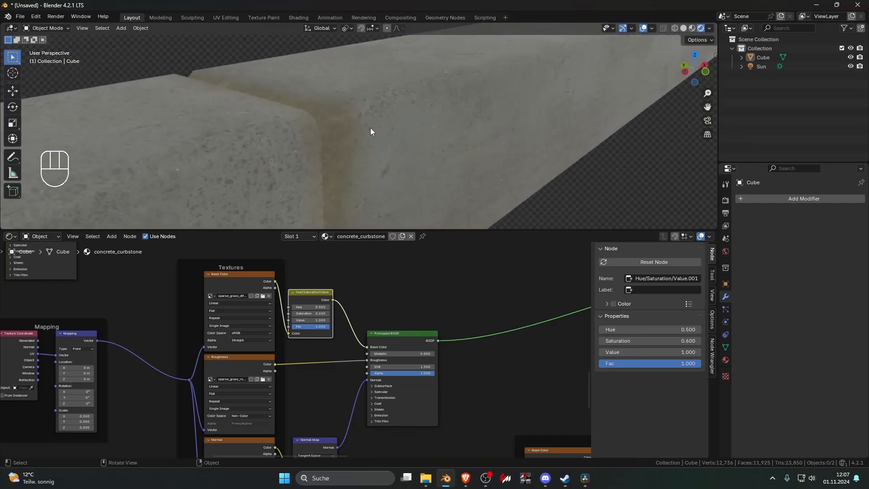
scroll(342, 133, "up", 5)
middle_click_drag(336, 292, 366, 320)
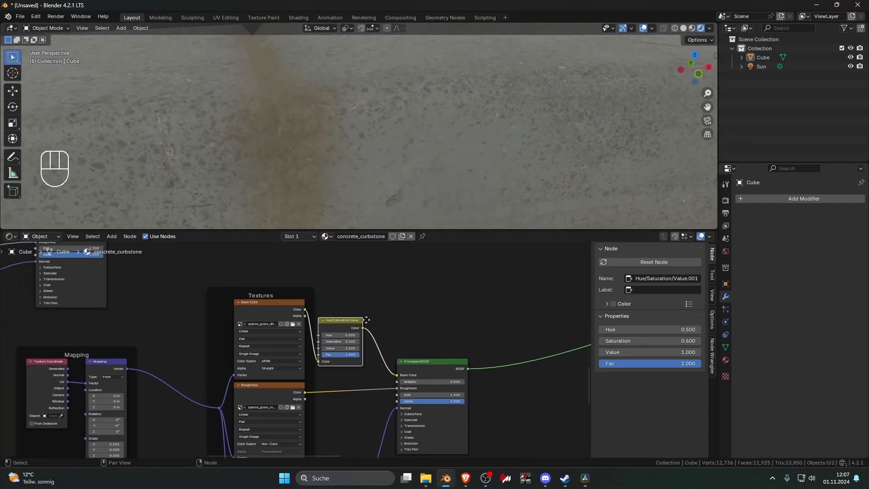
scroll(367, 319, "up", 3)
mouse_move(389, 370)
left_mouse_down()
mouse_move(357, 371)
mouse_move(384, 371)
left_mouse_up()
- Set the saturation of the concrete_moss Hue/Saturation/Value node back to 1
scroll(392, 377, "down", 8)
middle_click_drag(399, 395, 381, 354, "shift")
scroll(389, 374, "up", 8)
middle_click_drag(483, 403, 309, 339, "shift")
scroll(339, 337, "up", 5)
left_click(339, 297)
left_click(342, 328)
type("1")
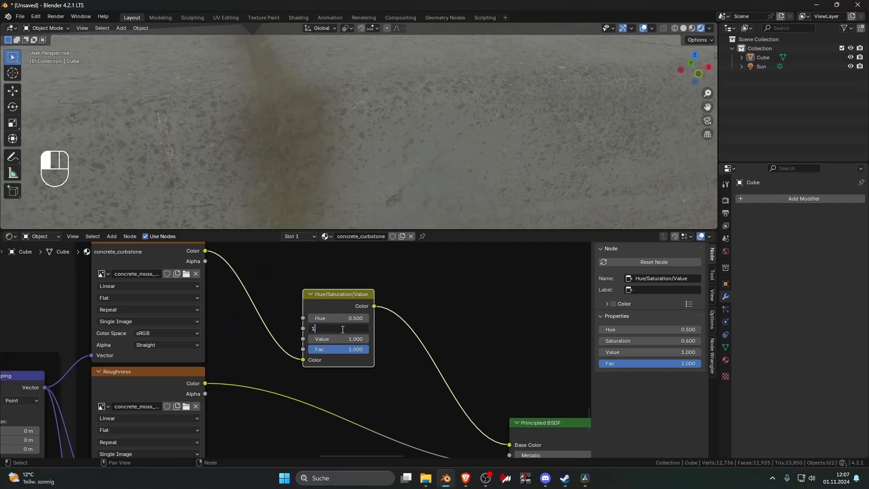
key("Return")
- Try a saturation of 0.8 and a lower value on the concrete_moss Hue/Saturation/Value node
scroll(376, 174, "down", 6)
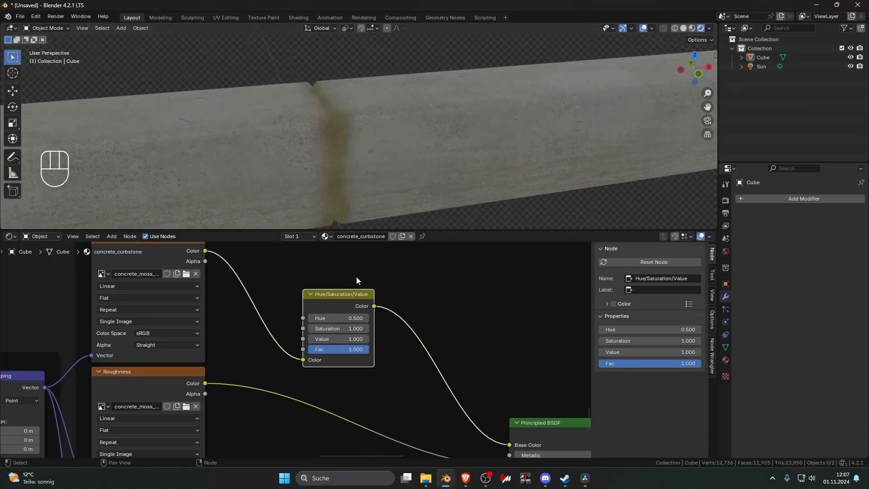
scroll(356, 278, "up", 3)
left_click(371, 313)
type("0.8")
key("Return")
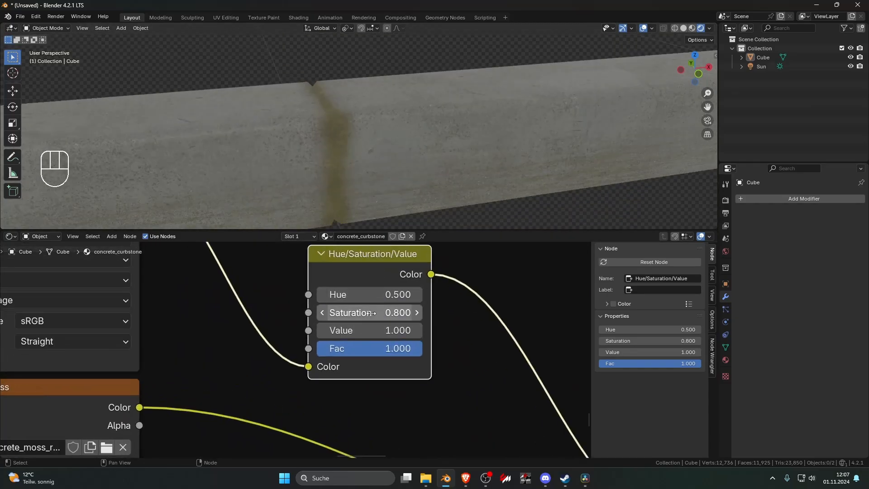
mouse_move(381, 330)
left_mouse_down()
mouse_move(345, 330)
mouse_move(381, 330)
left_mouse_up()
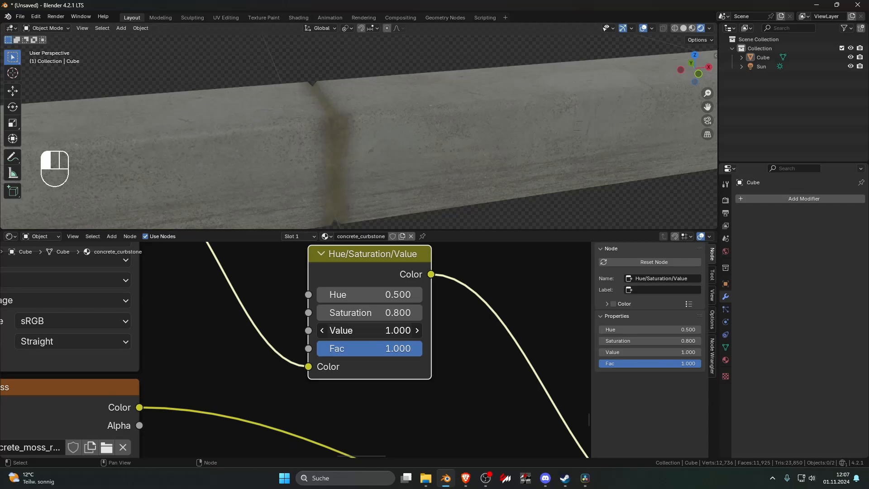
- Set the concrete_moss Hue/Saturation/Value node to saturation 2 and value 0.7
left_click(389, 313)
type("2")
key("Return")
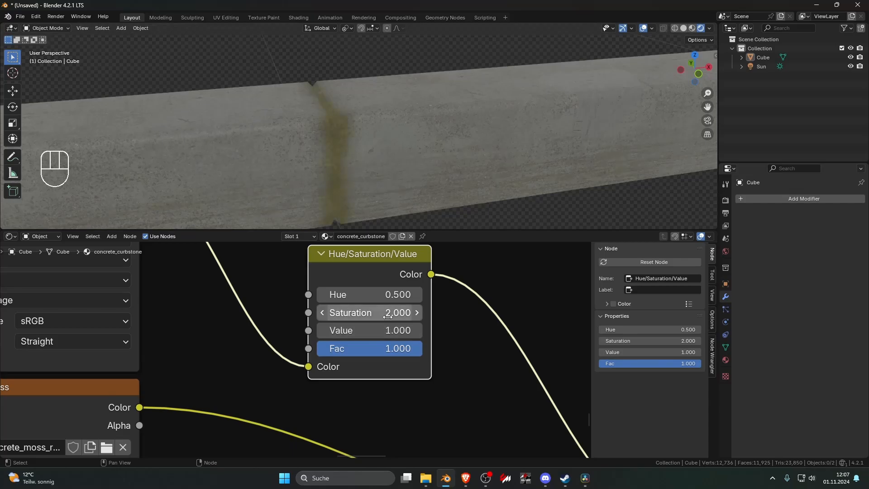
left_click_drag(388, 331, 388, 330)
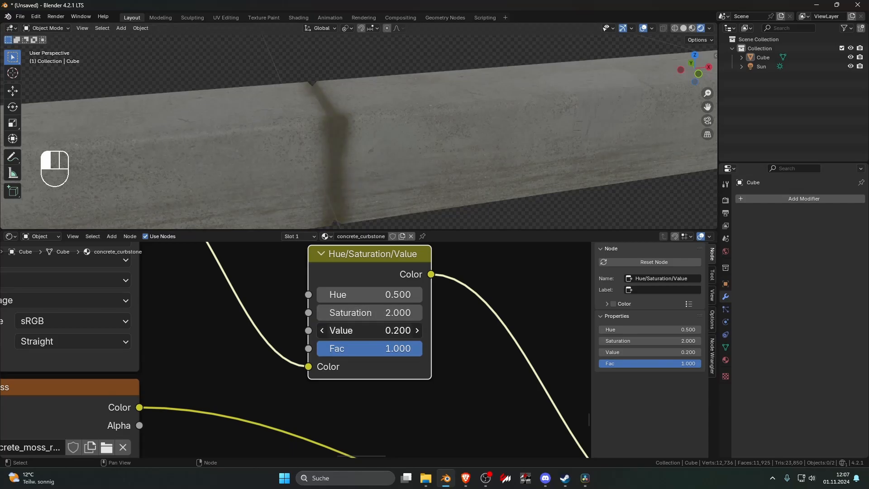
- Delete the outermost vertex loop of the curbstone at the end near the origin
scroll(419, 158, "down", 5)
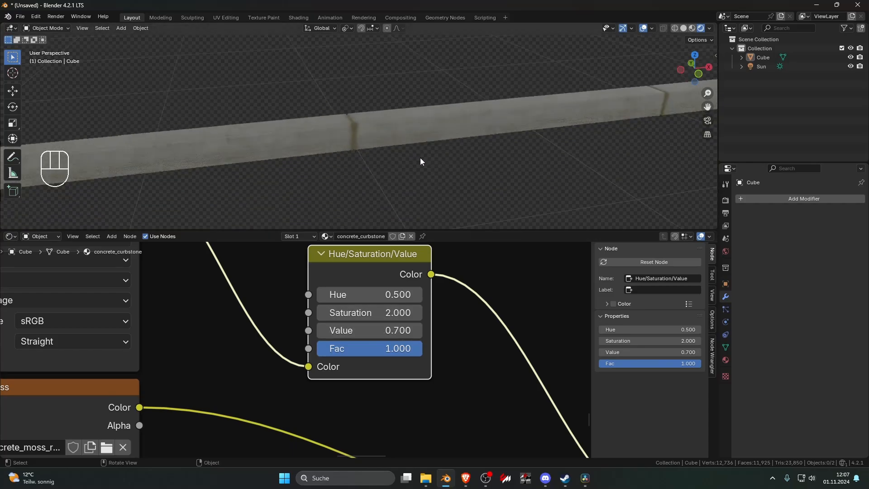
middle_click_drag(416, 164, 479, 148)
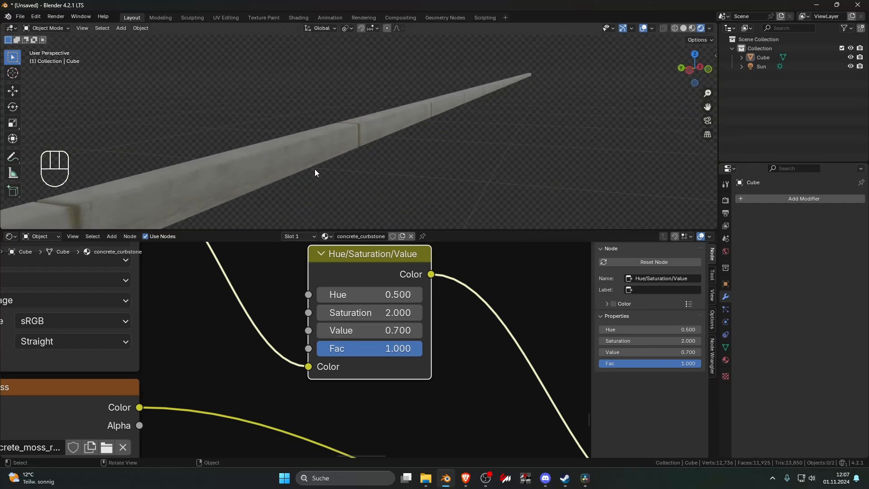
middle_click_drag(314, 170, 516, 121, "shift")
scroll(387, 128, "down", 5)
scroll(305, 155, "down", 4)
scroll(420, 156, "up", 8)
scroll(429, 152, "up", 3)
left_click(398, 126)
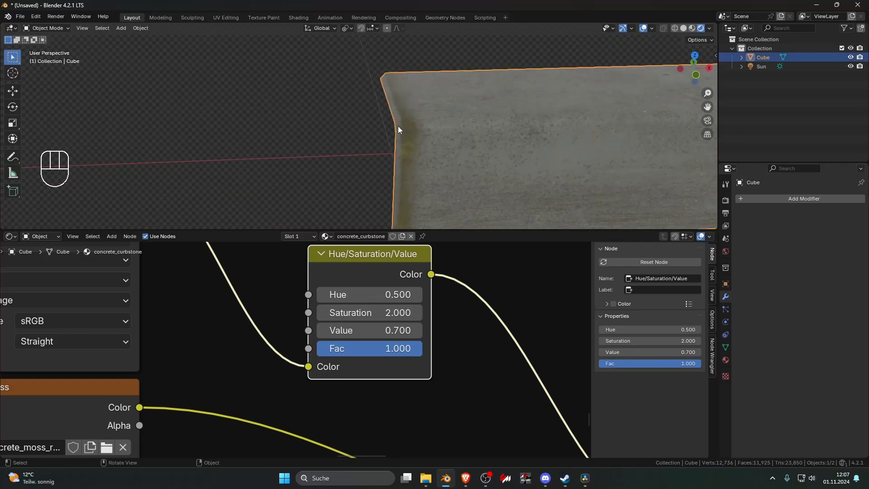
key("Tab")
left_click(394, 126, "alt")
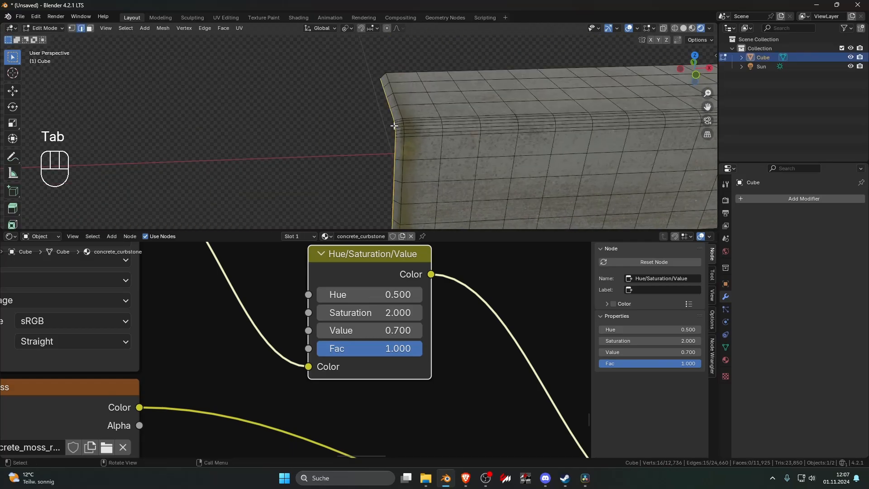
scroll(394, 126, "down", 2)
key("x")
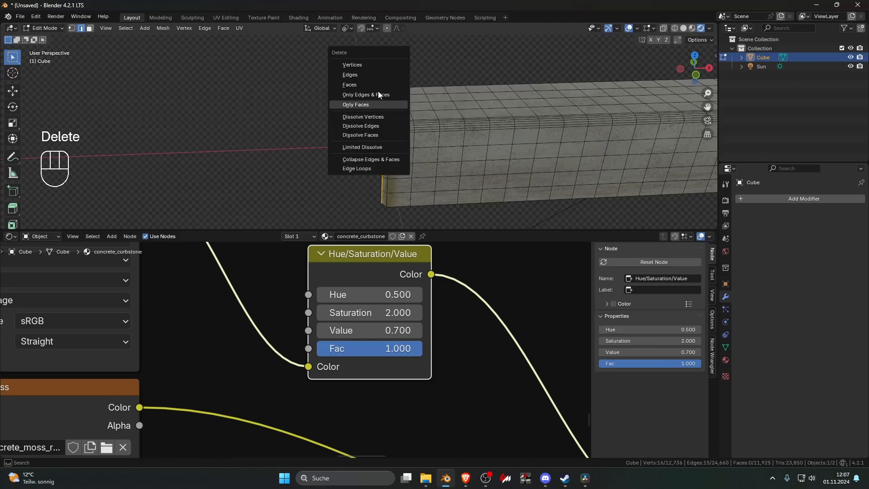
left_click(362, 65)
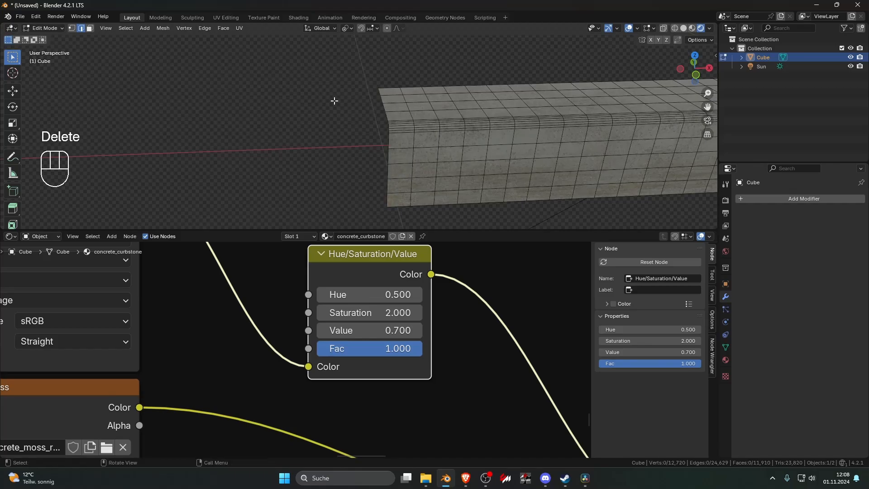
scroll(333, 99, "down", 5)
key("Tab")
left_click(324, 145)
- Delete the outermost vertex loop at the opposite, far end of the curbstone
scroll(368, 148, "down", 5)
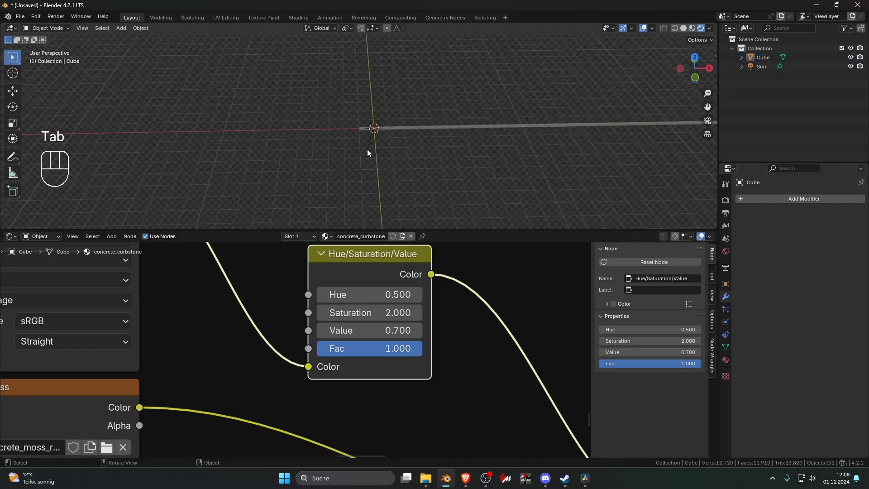
middle_click_drag(367, 148, 127, 105, "shift")
middle_click_drag(422, 105, 319, 154, "shift")
scroll(351, 180, "up", 8)
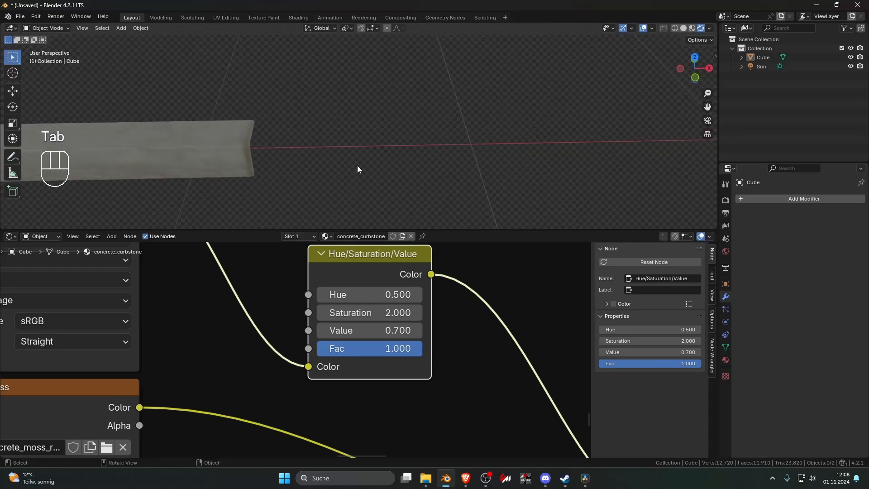
key("Tab")
left_click(234, 137, "alt")
key("Delete")
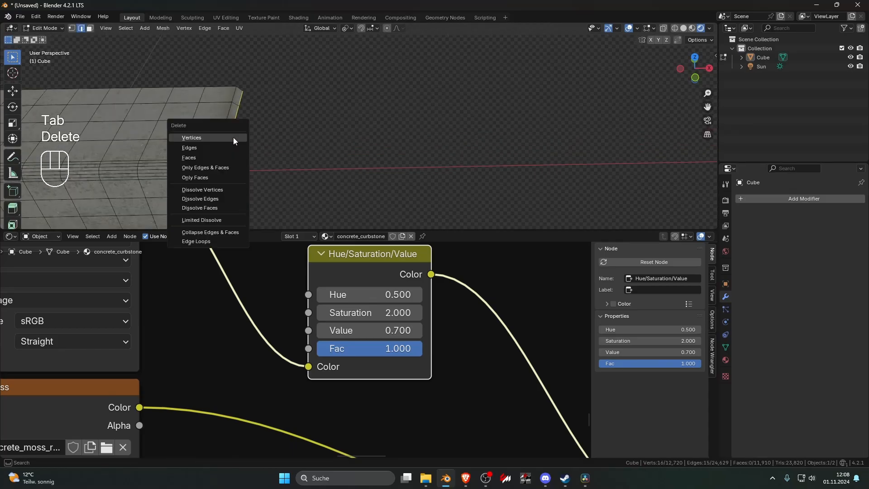
left_click(221, 127)
- From the top view, delete an edge loop across the middle of the far end stone and remove the cut-off outer piece
scroll(239, 146, "down", 4)
middle_click_drag(238, 146, 353, 148, "shift")
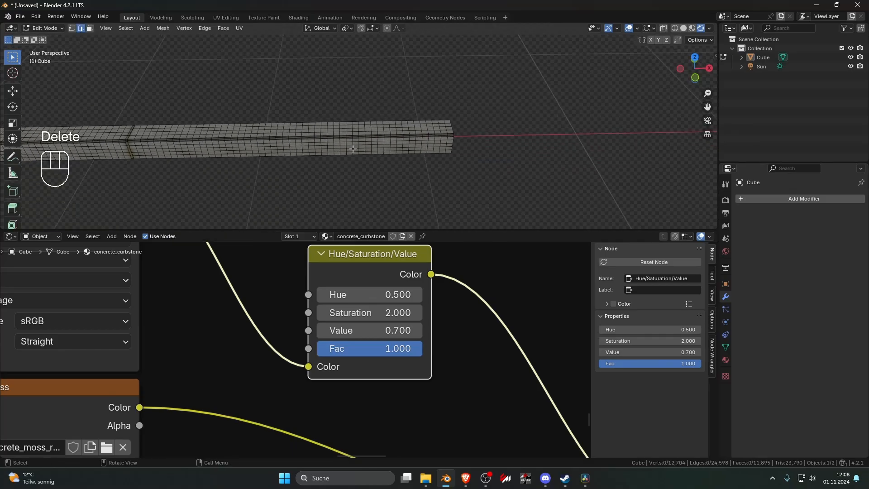
key("KP_7")
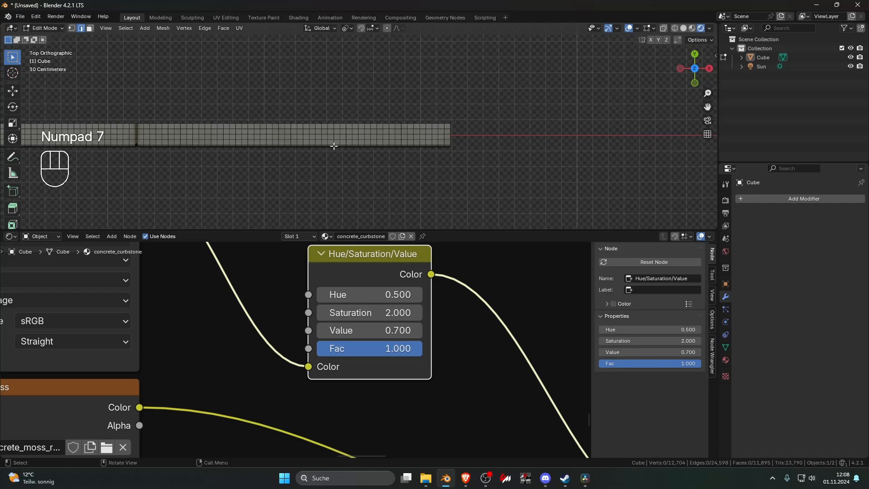
key("Tab")
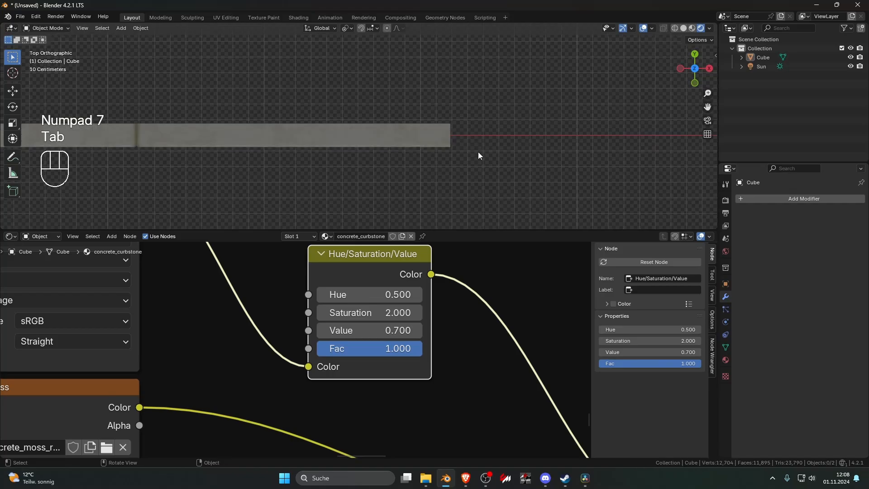
key("Tab")
left_click(290, 136, "alt")
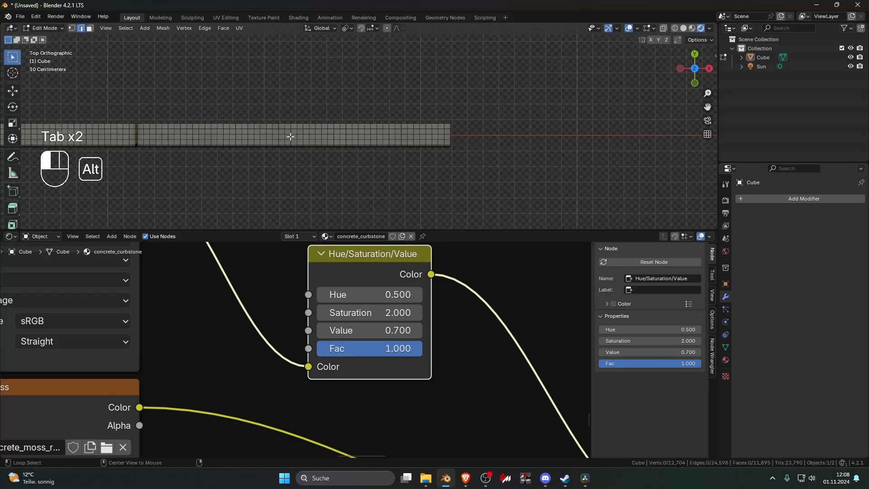
key("Delete")
left_click(350, 137)
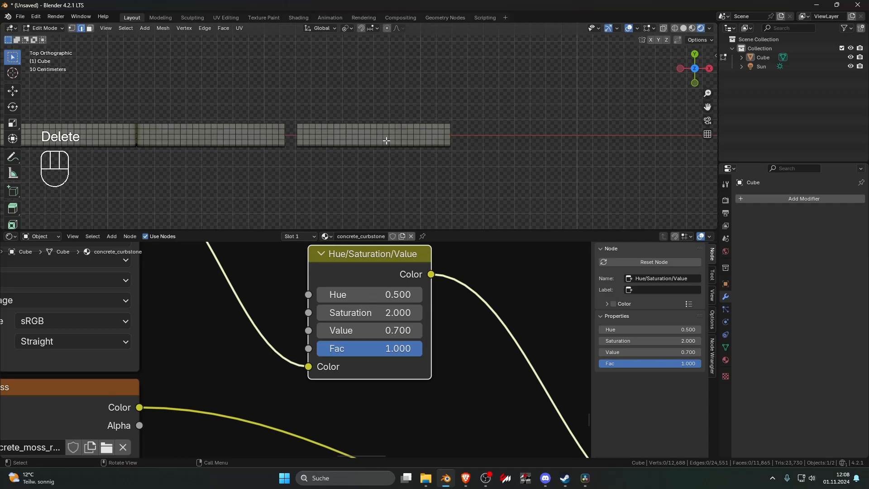
key("l")
key("Delete")
left_click(385, 141)
- Delete an edge loop across the first stone beside the origin and remove the detached piece on its outer side
scroll(178, 156, "down", 3)
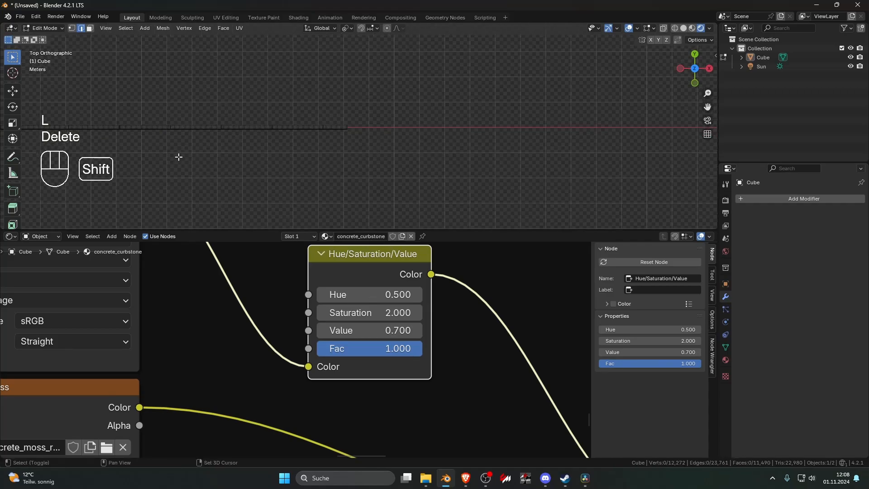
scroll(199, 151, "up", 4)
middle_click_drag(179, 157, 502, 151, "shift")
middle_click_drag(159, 145, 406, 153, "shift")
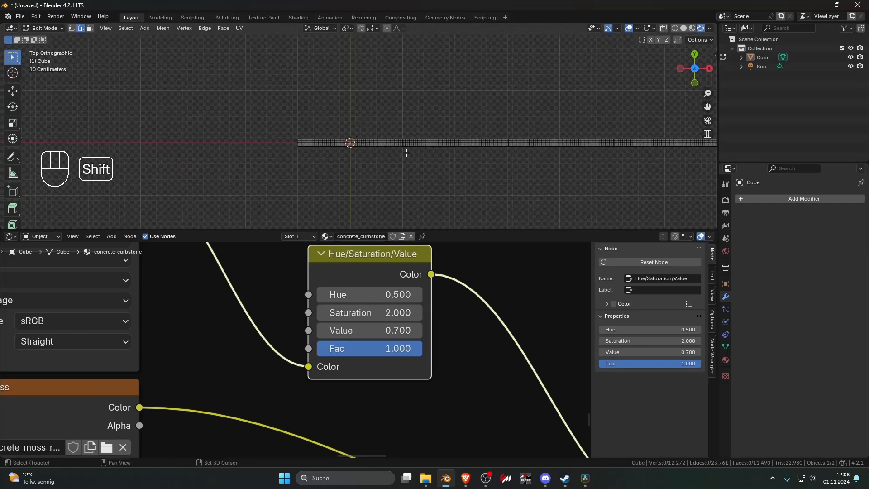
scroll(349, 141, "up", 12)
left_click(348, 136, "alt")
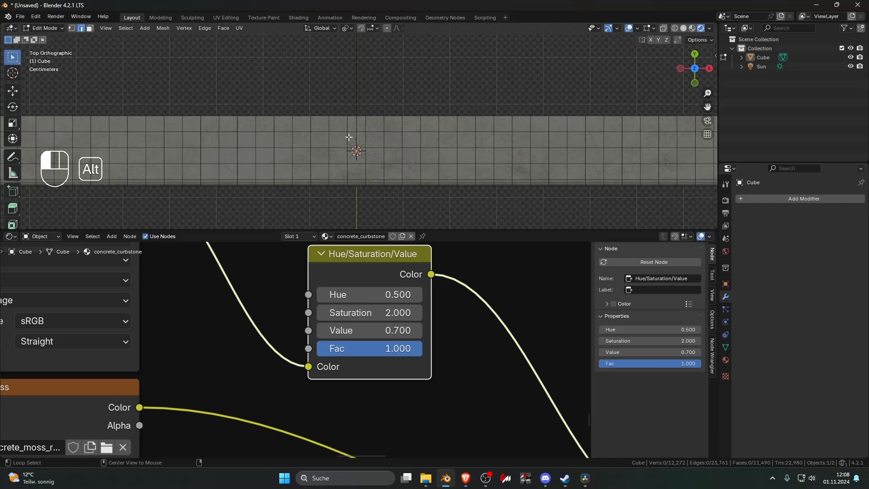
key("Delete")
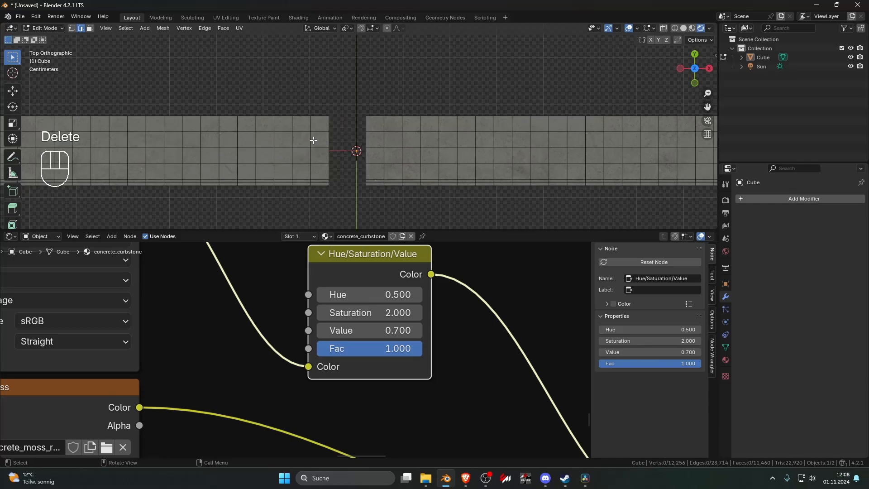
key("l")
key("Delete")
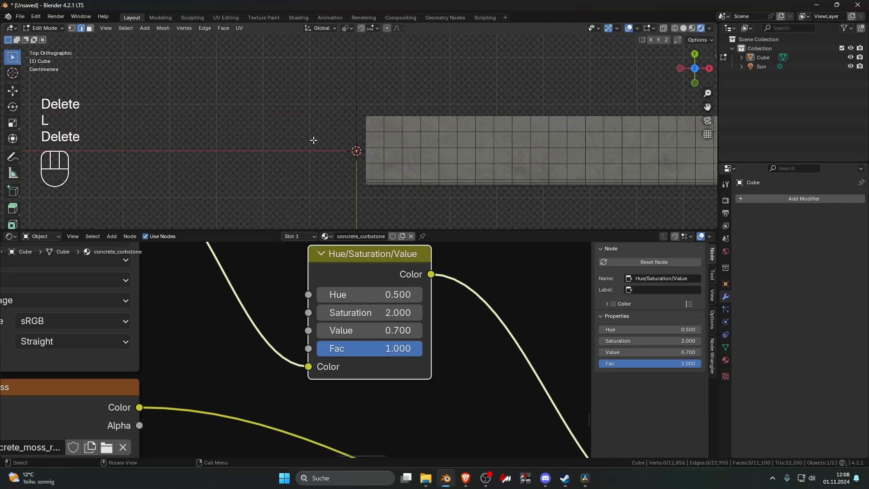
middle_click_drag(313, 141, 414, 124)
key("Tab")
- Save the project as curbstonetexture.blend in the tutorial folder
left_click(435, 153)
left_click(414, 126)
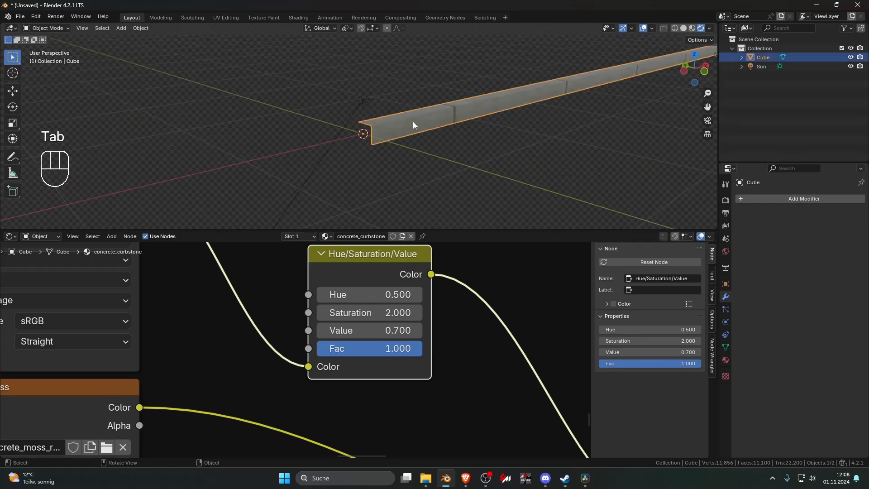
key("Tab")
key("Tab")
key("ctrl+s")
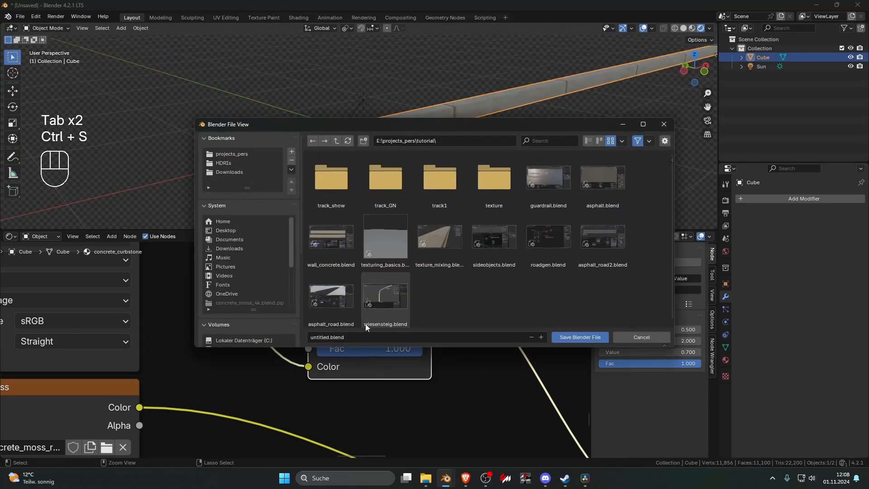
left_click(312, 336)
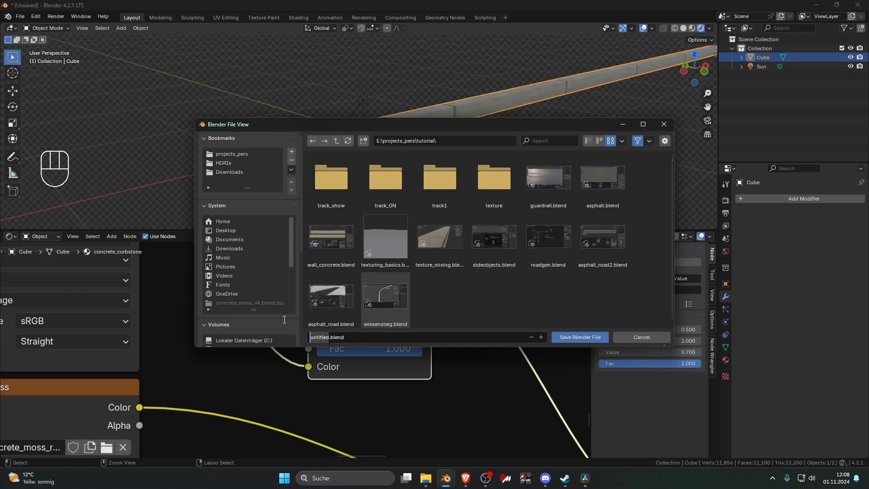
type("curbstonetextur")
left_click(581, 337)
- Enlarge the 3D viewport and examine the curbstone's mesh and texture around the joint
left_click_drag(522, 230, 521, 315)
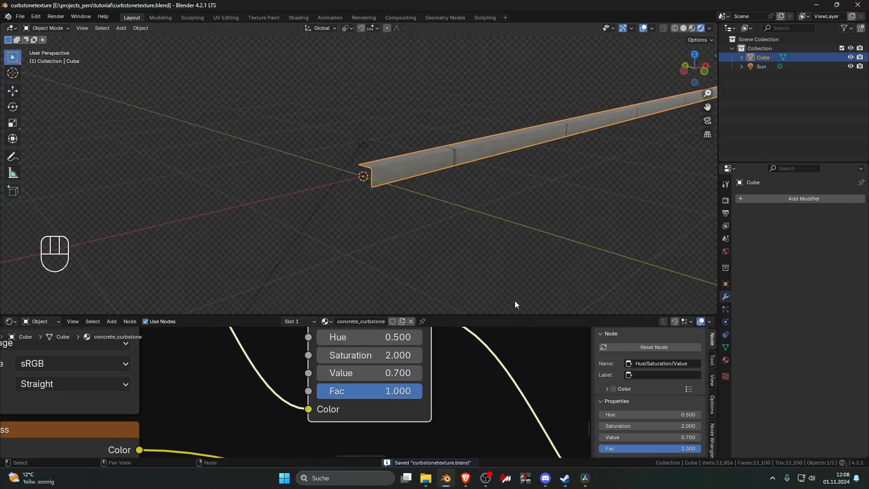
left_click(515, 299)
scroll(493, 272, "down", 4)
middle_click_drag(475, 243, 316, 246, "shift")
scroll(383, 218, "up", 7)
scroll(384, 218, "up", 2)
left_click(393, 220)
scroll(393, 220, "down", 3)
scroll(393, 220, "up", 3)
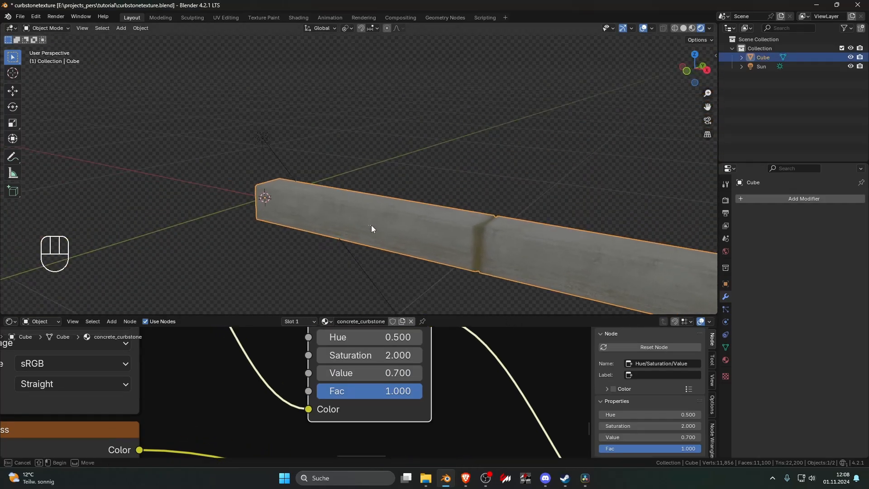
key("Tab")
middle_click_drag(372, 229, 418, 166, "shift")
scroll(419, 167, "up", 2)
key("Tab")
key("Tab")
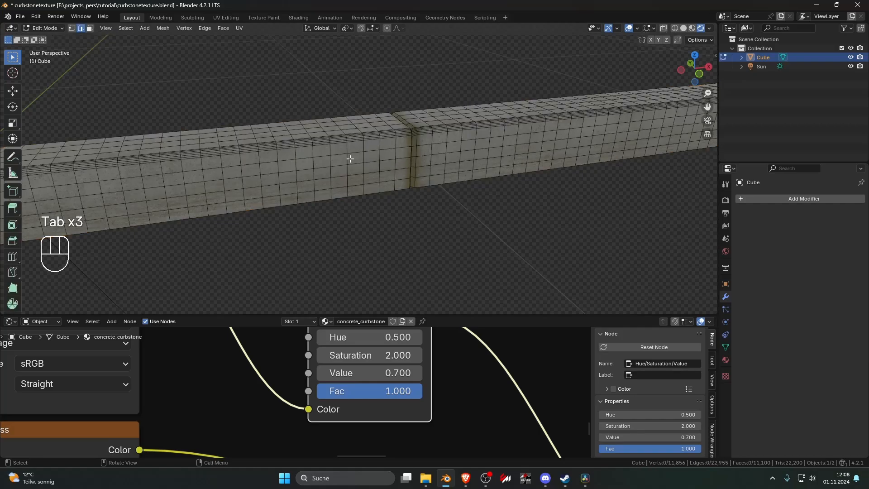
- Select a three-by-four block of side faces near the joint and frame it to inspect the surface up close
key("3")
left_click_drag(297, 144, 344, 190)
key("KP_Decimal")
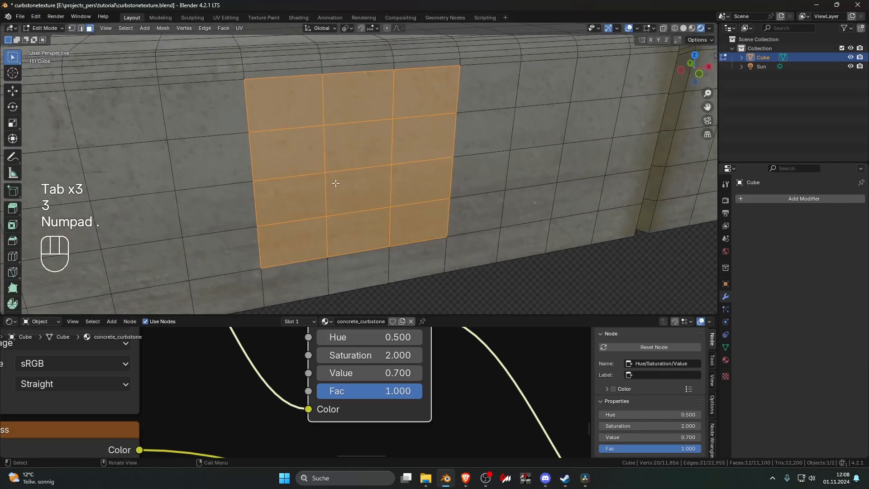
middle_click_drag(353, 184, 406, 176)
scroll(406, 176, "down", 6)
key("Tab")
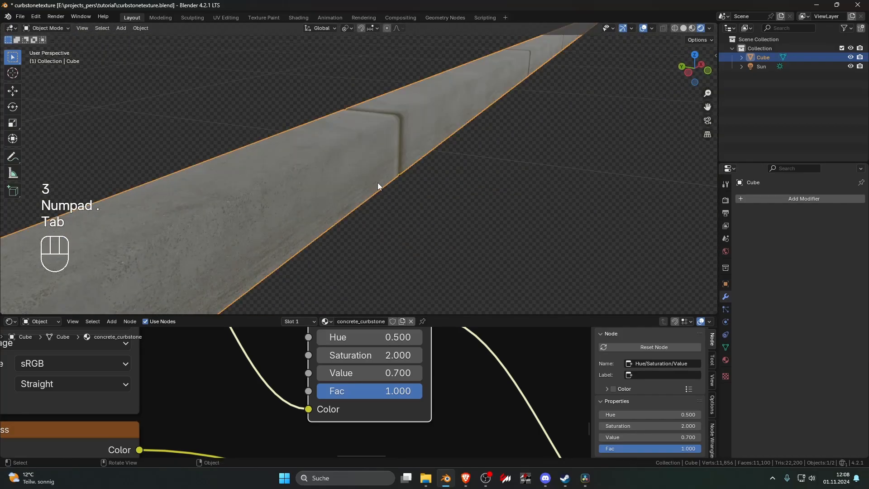
left_click(783, 199)
type("d")
left_click(741, 216)
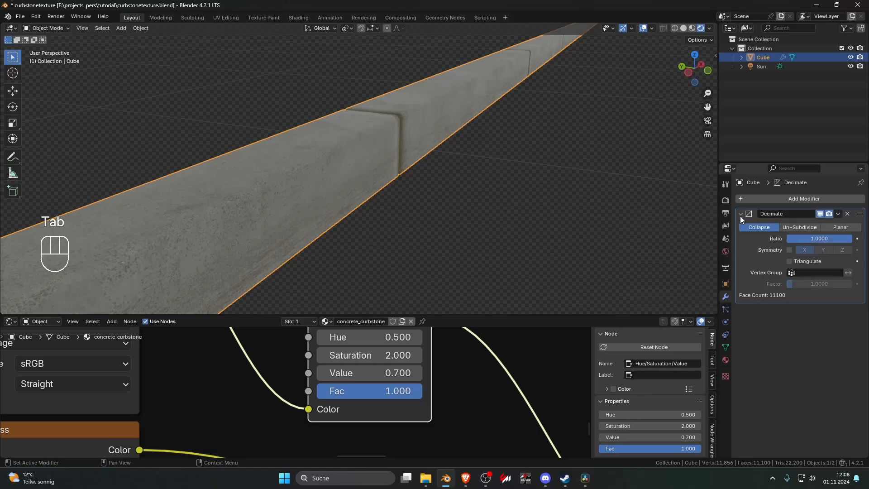
left_click(847, 214)
- Add a Displace modifier to the curbstone, give it a new texture and set its direction to Custom Normal
left_click(821, 199)
type("d")
left_click(779, 225)
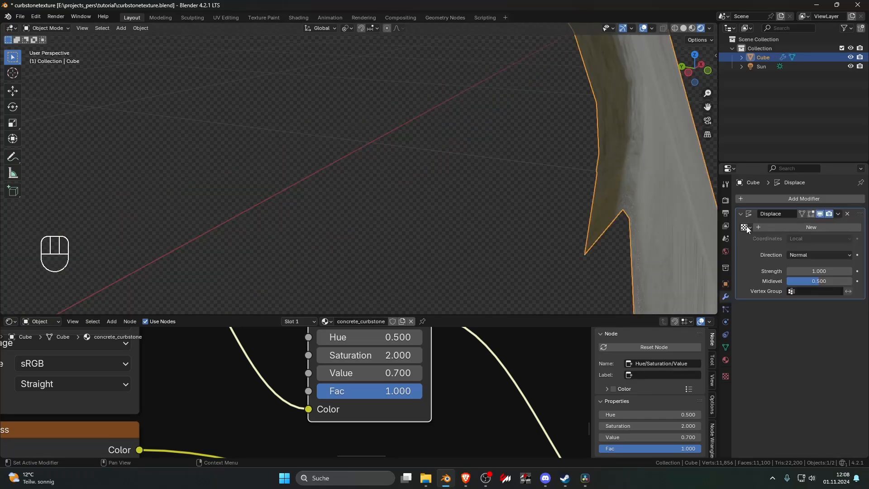
left_click(784, 228)
left_click(808, 237)
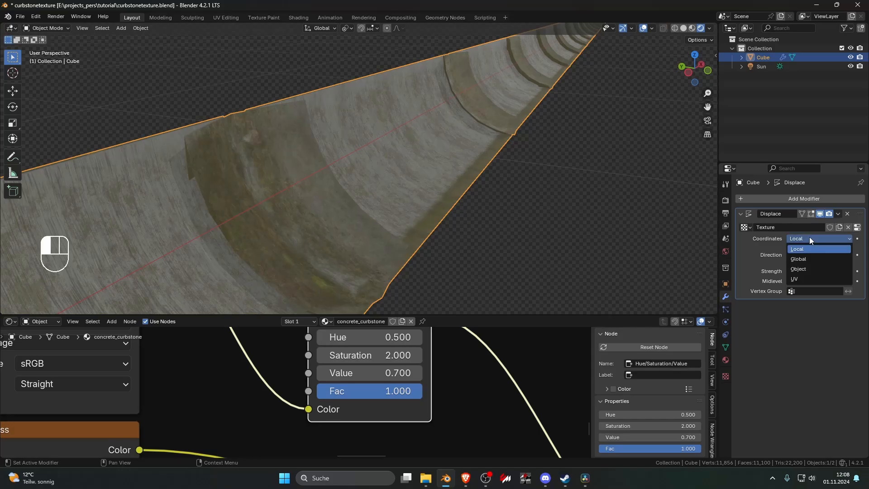
left_click(798, 254)
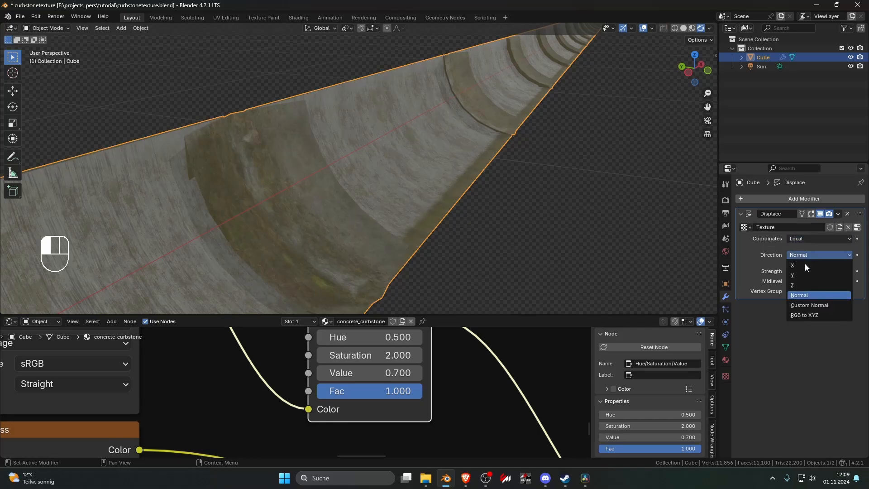
left_click(834, 305)
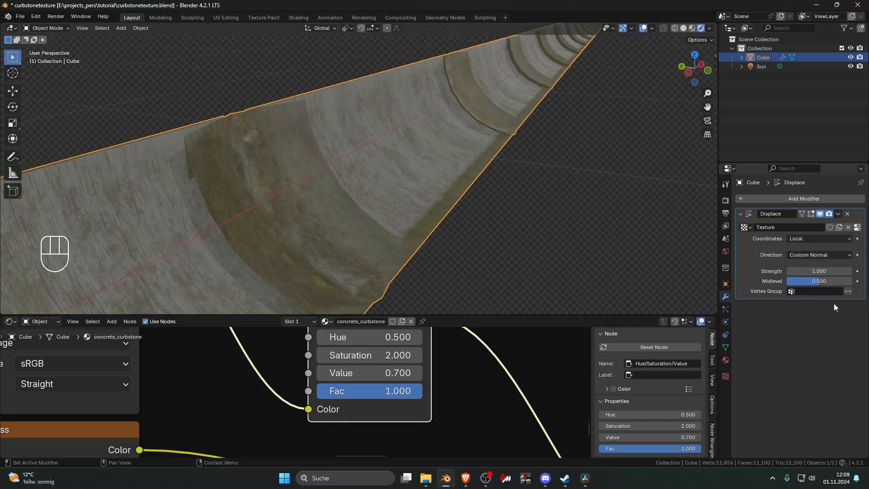
- Change the Displace modifier's texture type to Clouds
left_click(725, 375)
left_click(796, 226)
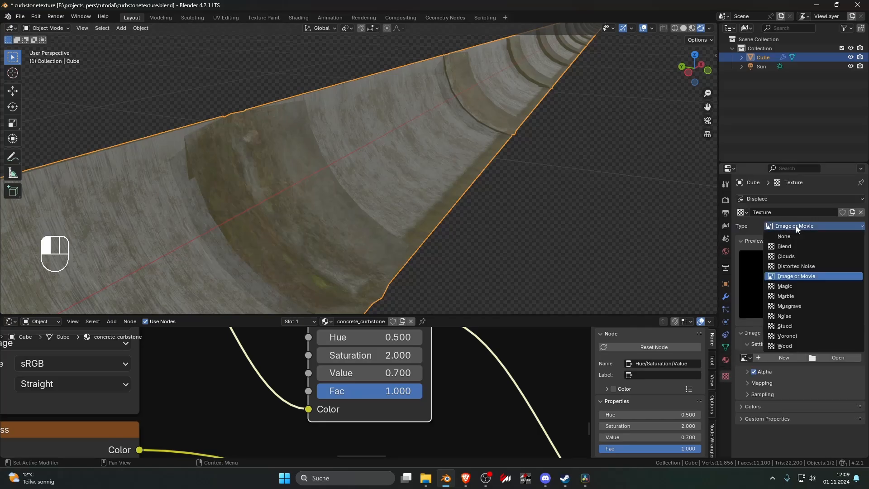
left_click(821, 257)
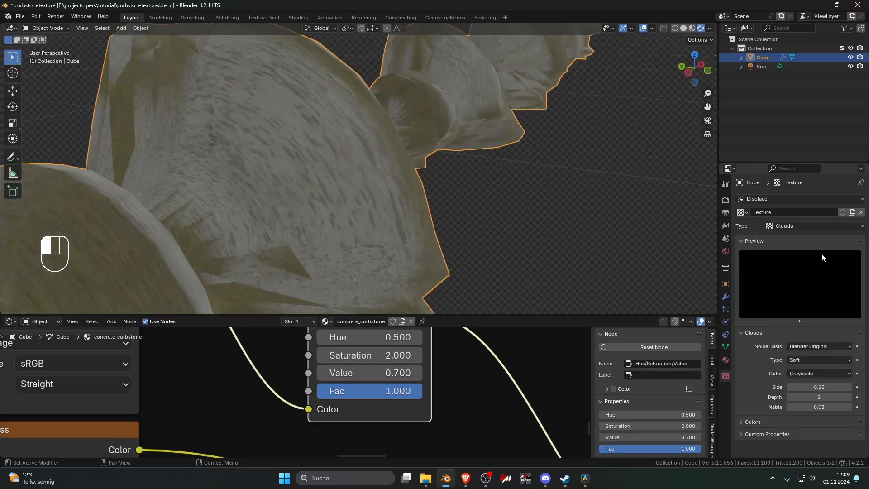
scroll(590, 200, "up", 5)
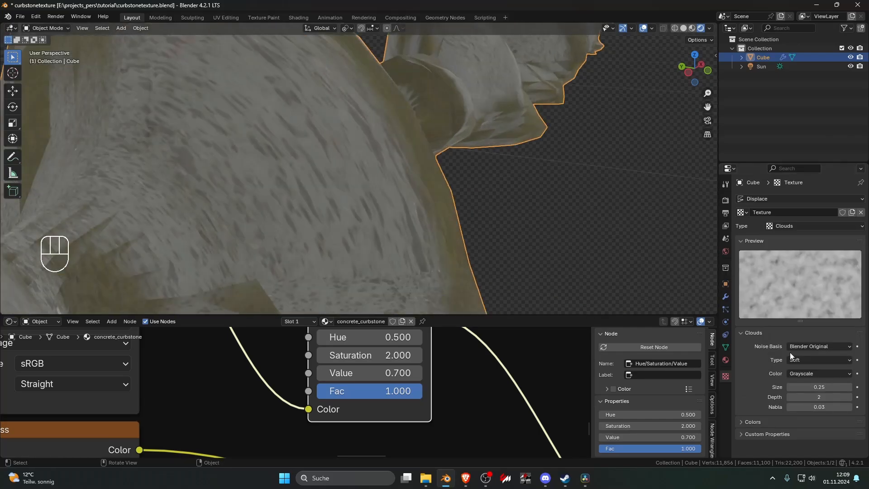
- Try Displace strengths of 0.001 and 0.05 on the curbstone
left_click(726, 297)
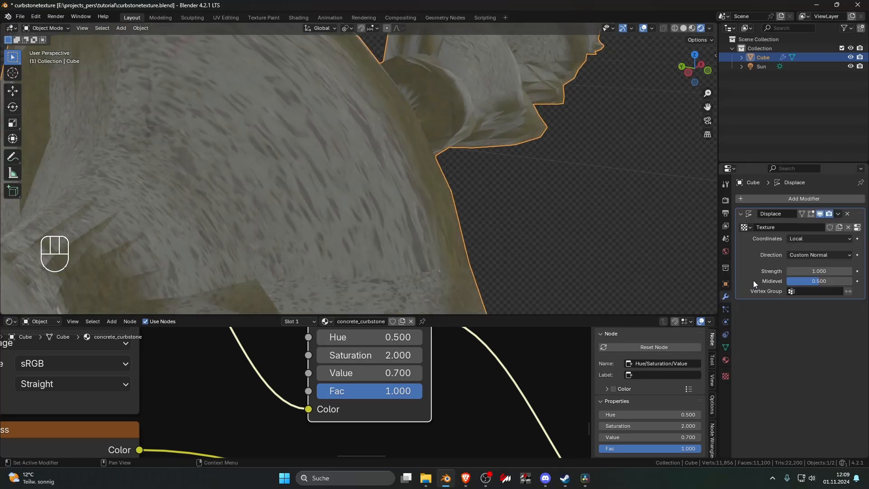
mouse_move(820, 272)
left_mouse_down()
mouse_move(785, 271)
mouse_move(821, 271)
left_mouse_up()
left_click(822, 272)
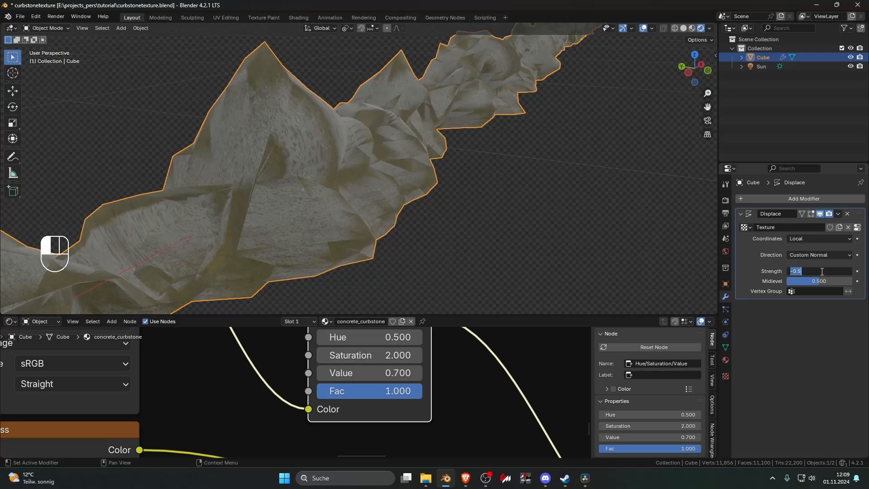
type(".001")
key("Return")
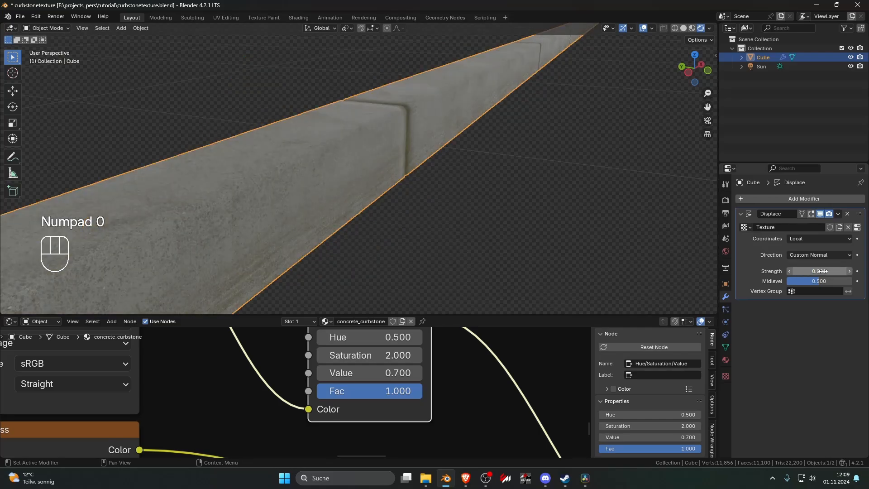
left_click(849, 271)
left_click(838, 270)
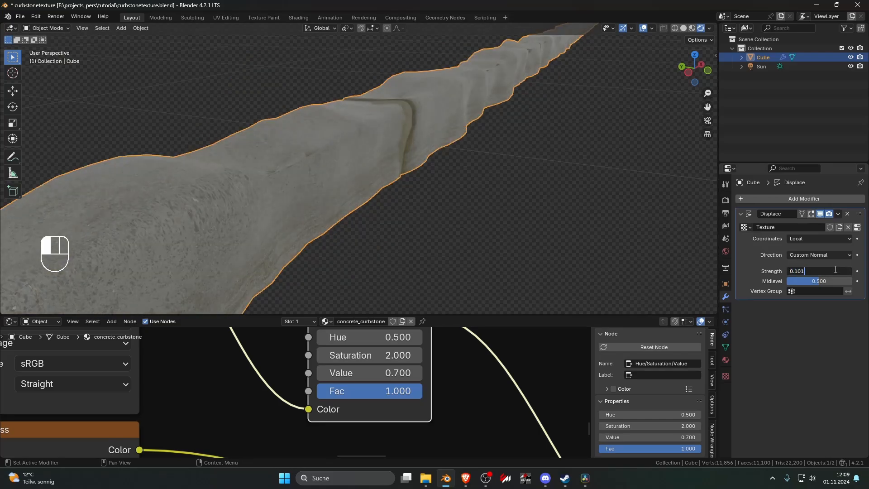
key("Return")
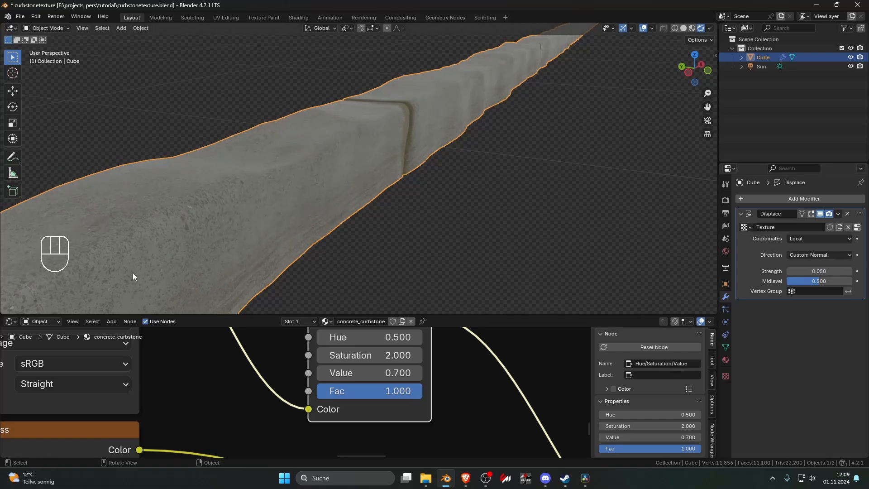
- Set the Displace modifier's strength to 0.01 and its direction to Normal
left_click(831, 272)
left_click(831, 271)
type("1")
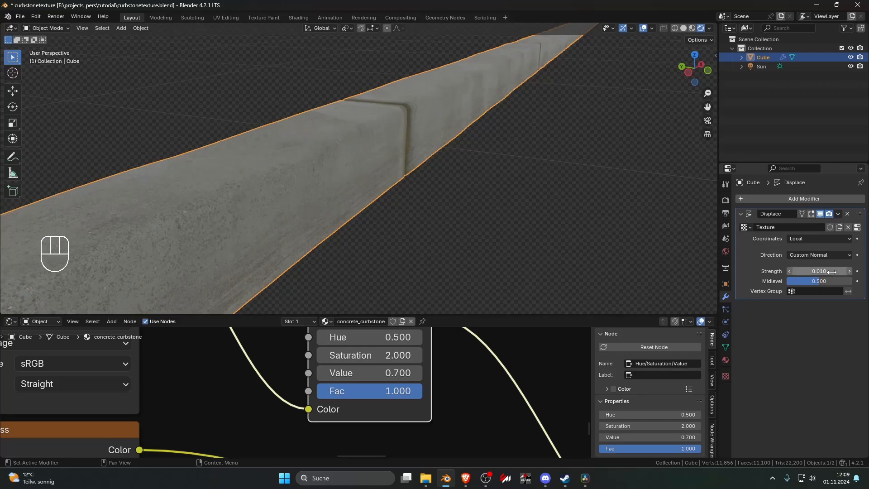
key("Return")
middle_click_drag(537, 181, 474, 139)
left_click(808, 255)
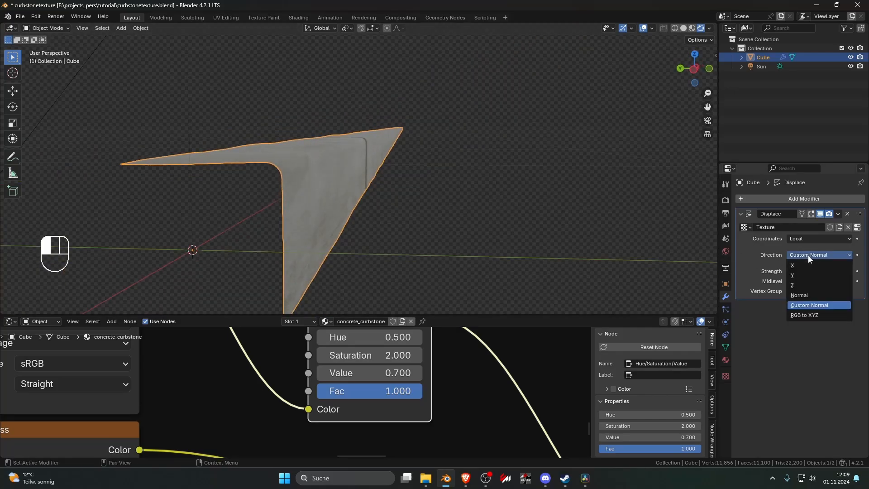
left_click(817, 294)
mouse_move(818, 271)
left_mouse_down()
mouse_move(855, 271)
mouse_move(819, 270)
left_mouse_up()
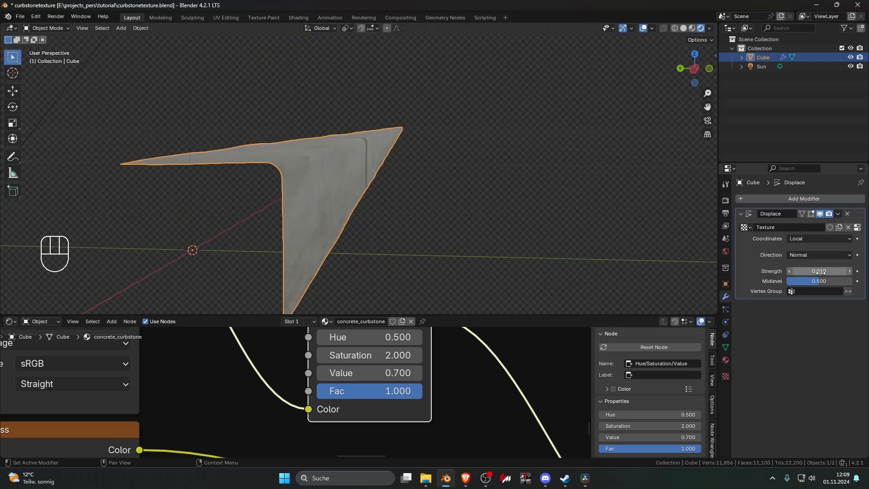
- Examine the displaced curbstone up close and from the top view, checking its edges and joints for irregularity
middle_click_drag(590, 215, 587, 218)
left_click(587, 218)
scroll(506, 213, "up", 1)
scroll(506, 213, "up", 1)
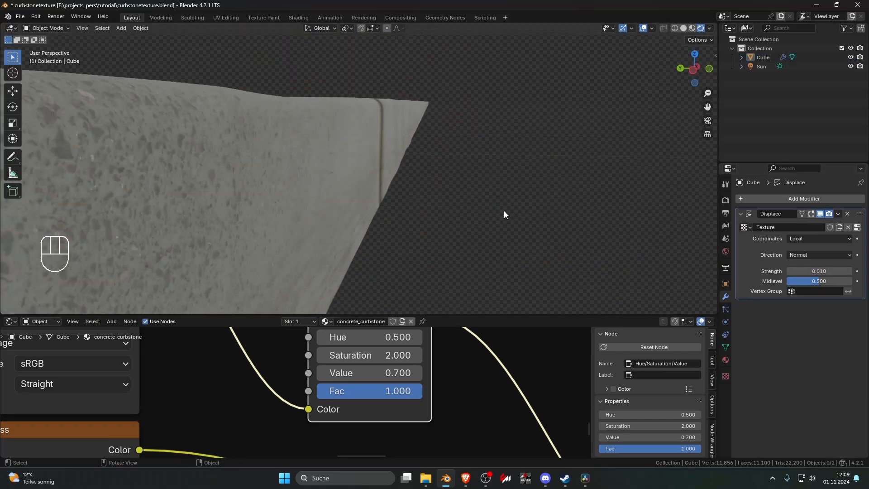
mouse_move(528, 209)
middle_mouse_down()
mouse_move(382, 206)
mouse_move(399, 220)
mouse_move(498, 221)
mouse_move(519, 218)
mouse_move(510, 206)
mouse_move(518, 199)
middle_mouse_up()
scroll(382, 207, "down", 6)
key("KP_7")
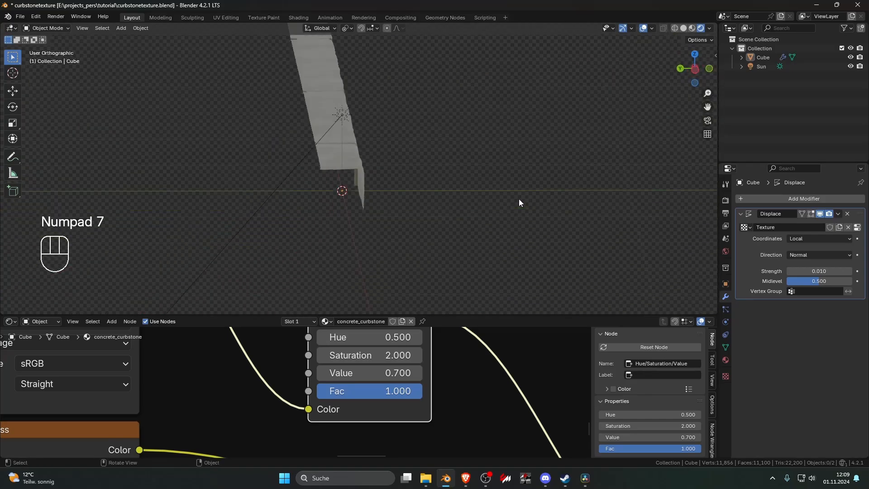
scroll(532, 192, "down", 2)
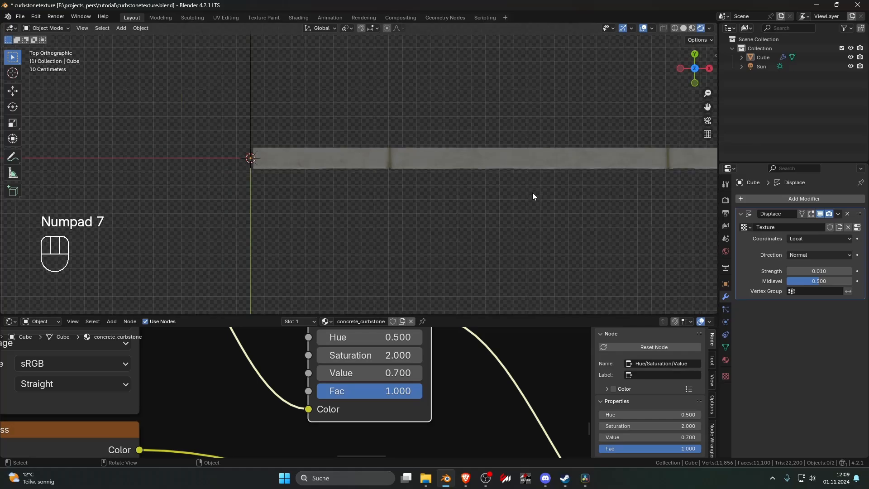
scroll(532, 193, "down", 5)
middle_click_drag(532, 193, 485, 194, "shift")
scroll(484, 193, "up", 5)
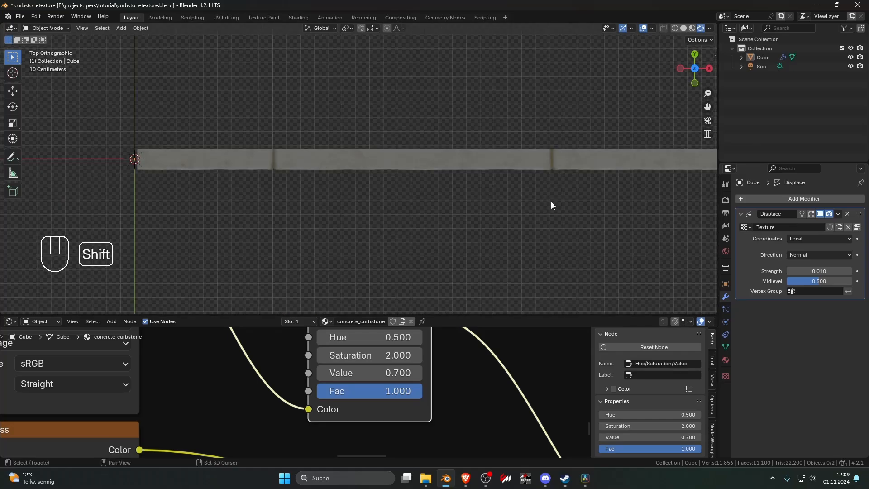
middle_click_drag(550, 202, 430, 212, "shift")
scroll(430, 212, "up", 7)
middle_click_drag(519, 220, 389, 253, "shift")
scroll(392, 228, "down", 5)
scroll(388, 254, "up", 2)
- Try Displace strengths of 0.03 and 0.05 while viewing the curbstone from above
left_click(818, 271)
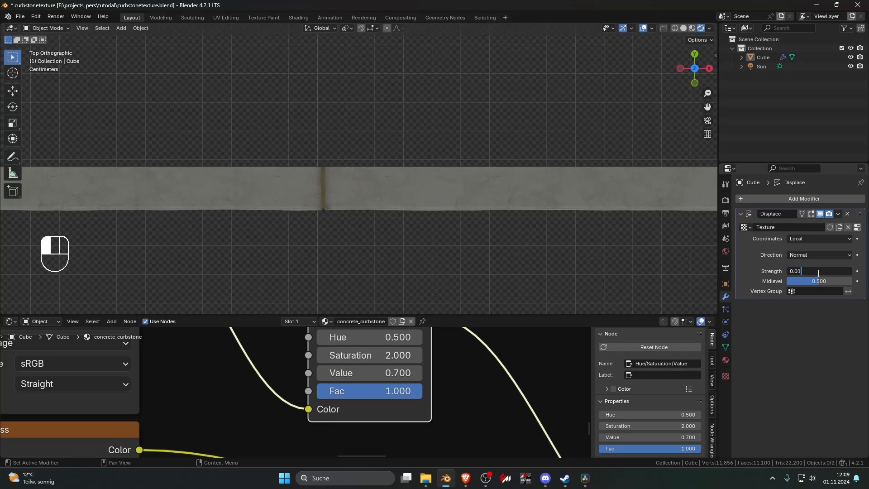
key("BackSpace")
type("3")
key("Return")
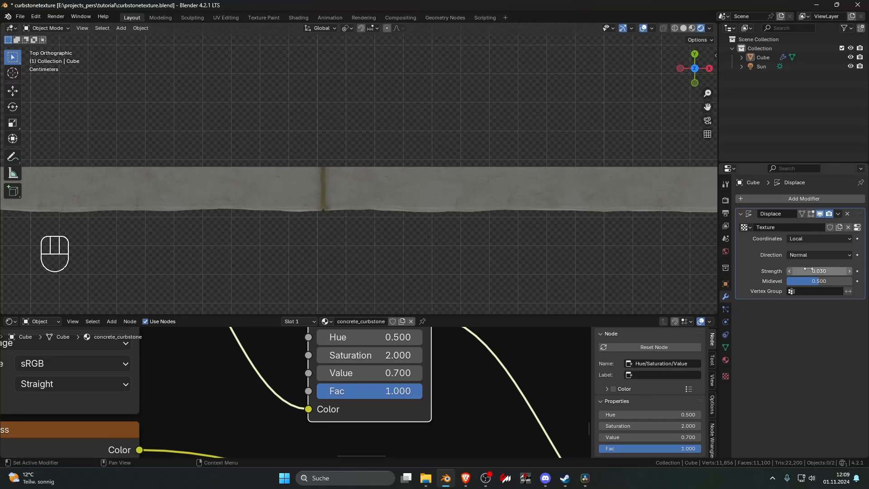
double_click(824, 272)
type("5")
key("Return")
- Set the Displace strength to 0.02 and apply the modifier to the curbstone
left_click_drag(824, 271, 817, 270)
scroll(463, 239, "down", 3)
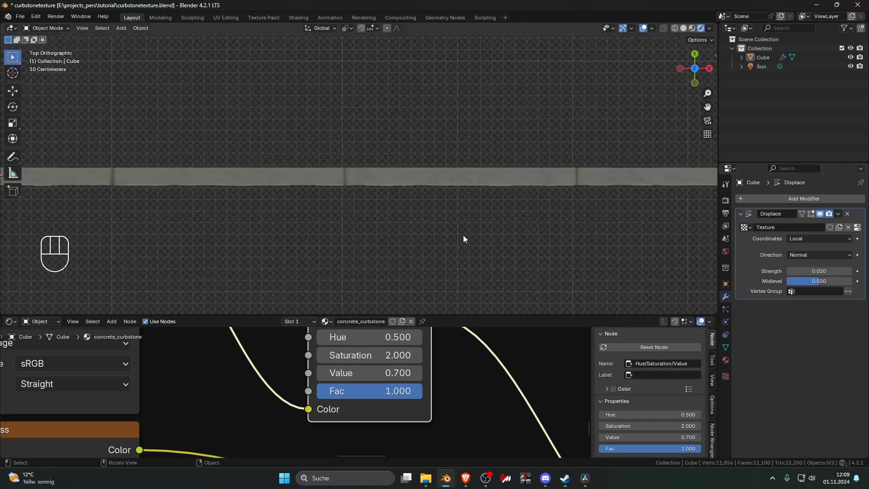
middle_click_drag(463, 239, 566, 176)
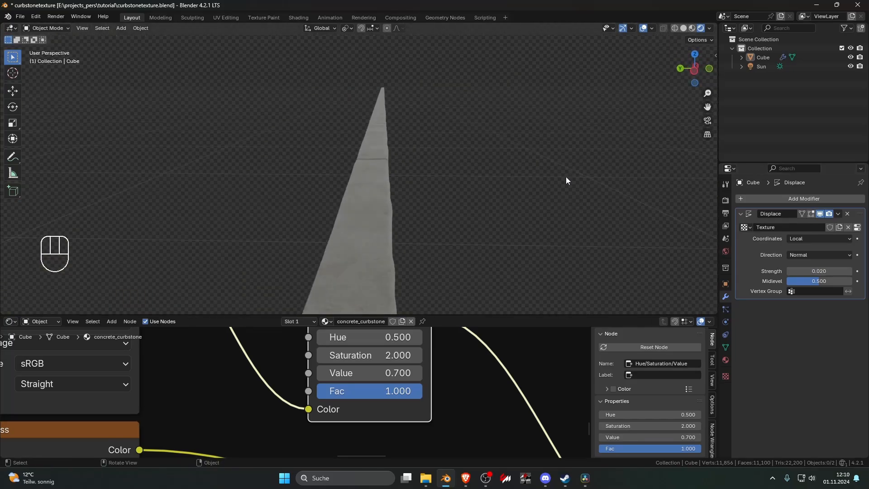
key("KP_7")
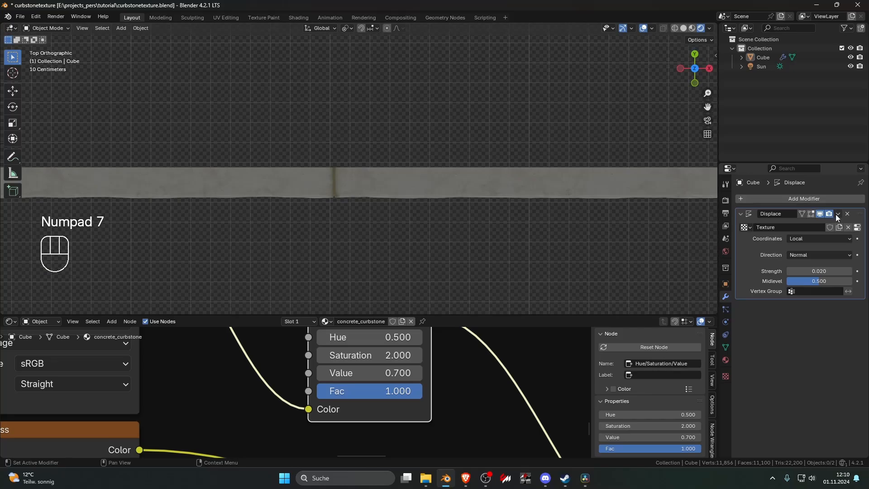
left_click(835, 213)
left_click(789, 224)
left_click(553, 179)
middle_click_drag(553, 179, 479, 162)
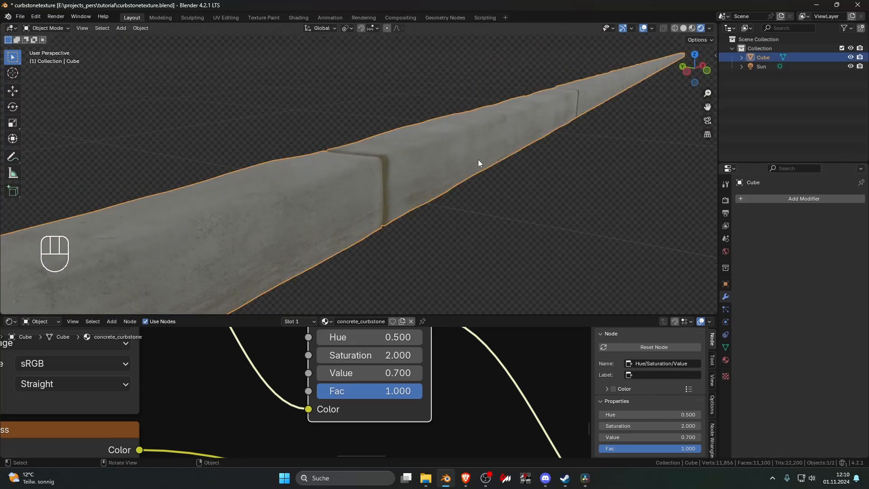
- Check the curbstone's displaced mesh in Edit Mode and return to Object Mode
key("Tab")
key("a")
left_click(528, 181)
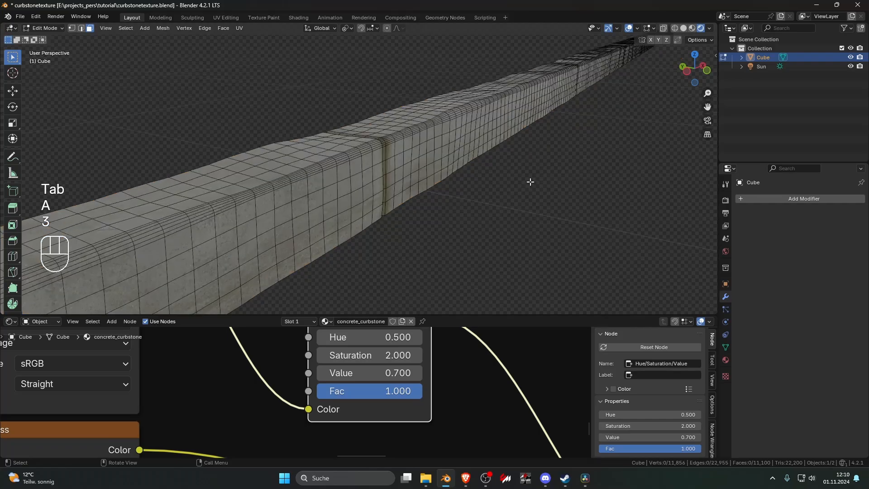
key("Tab")
- Add an Image Texture node in an empty area of the concrete_curbstone material's node tree
scroll(455, 358, "down", 9)
scroll(439, 371, "down", 6)
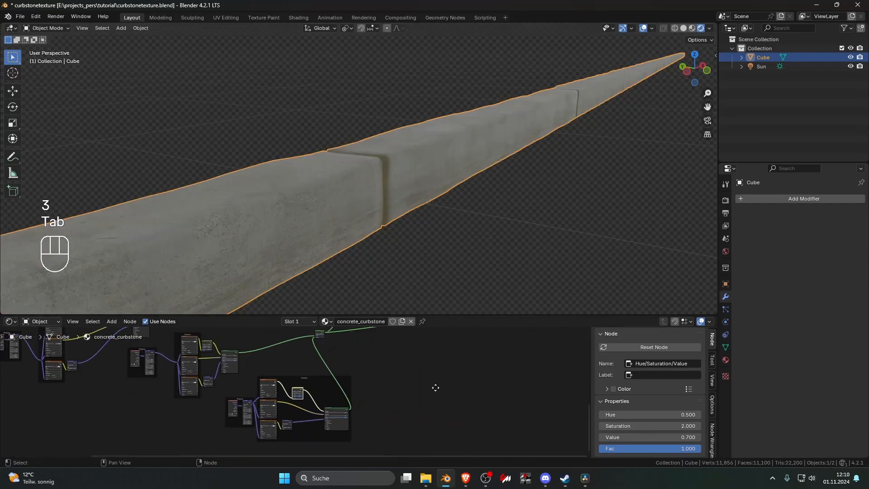
middle_click_drag(434, 388, 342, 414)
scroll(341, 414, "up", 5)
key("shift+a")
left_click(330, 352)
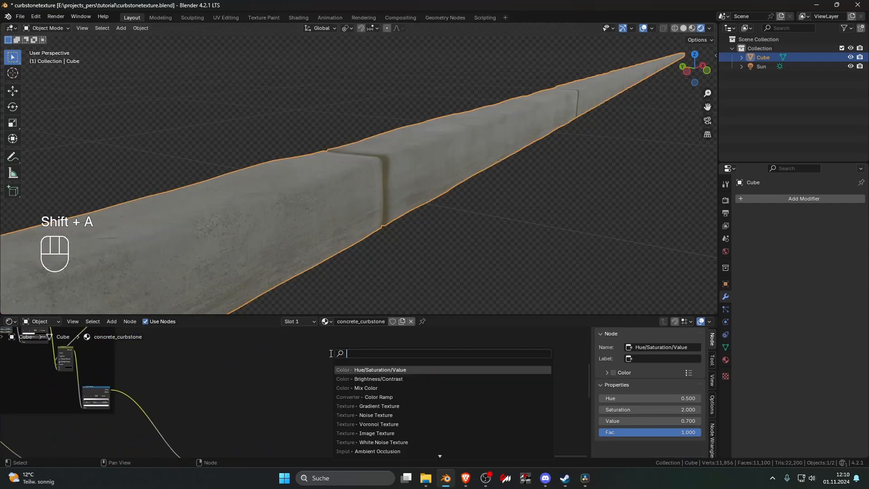
type("image")
key("Return")
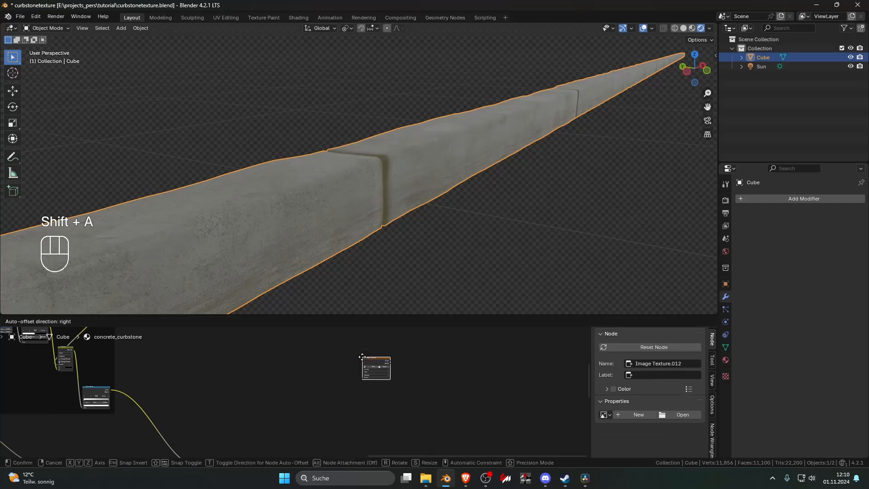
left_click(299, 392)
- Create a new image named curbstone_default, 4048 px wide and 512 px high, in the new Image Texture node
scroll(298, 391, "up", 5)
left_click(347, 367)
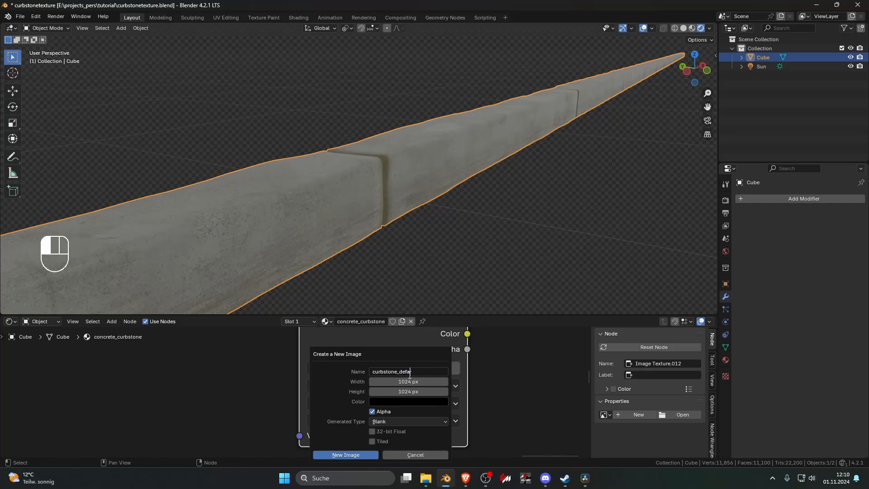
key("Return")
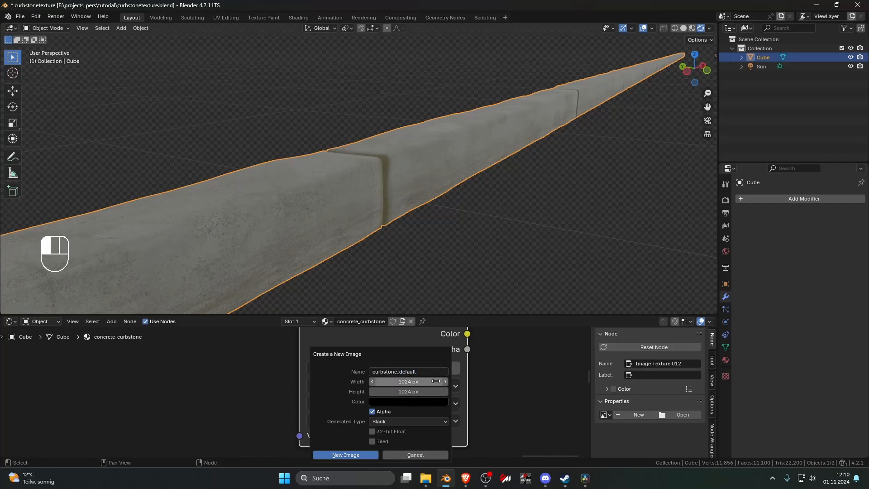
left_click(426, 382)
left_click(423, 391)
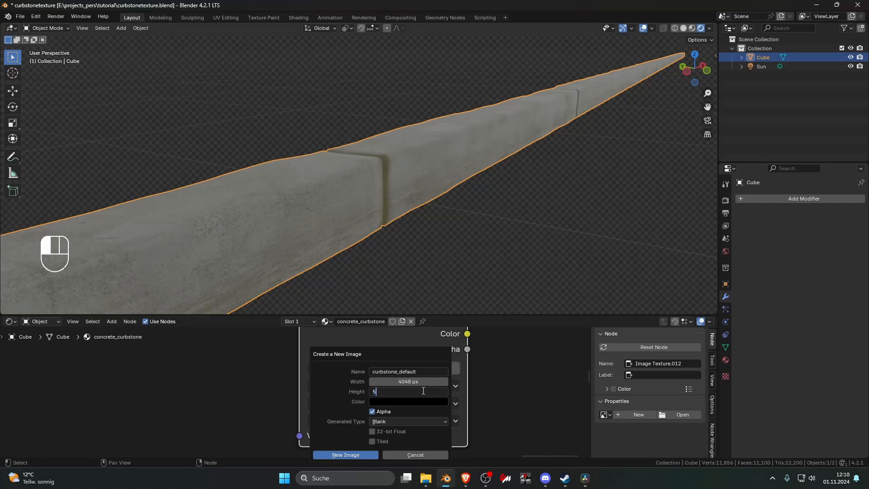
key("Return")
left_click(368, 453)
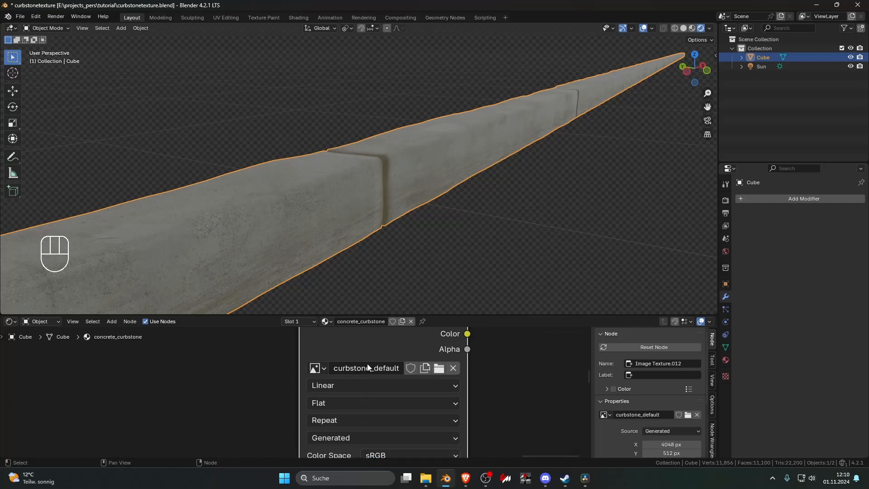
- Add a second UV map named export to the curbstone and make it active for rendering
left_click(725, 346)
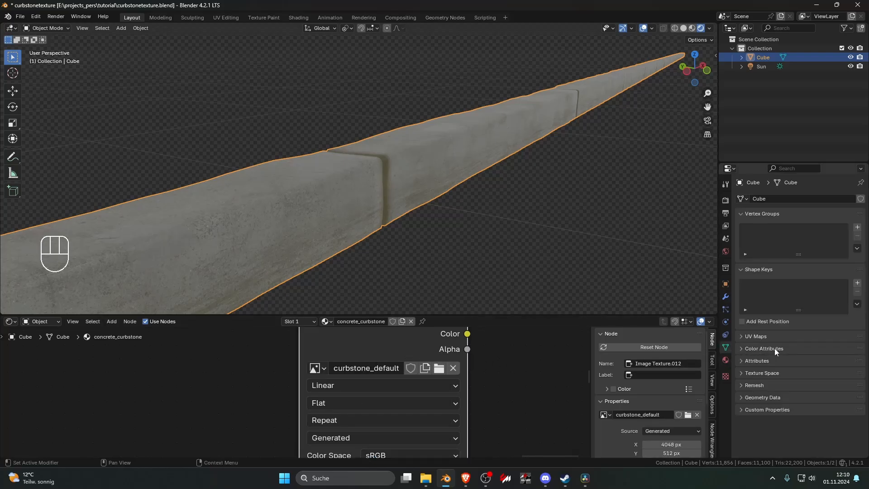
left_click(857, 349)
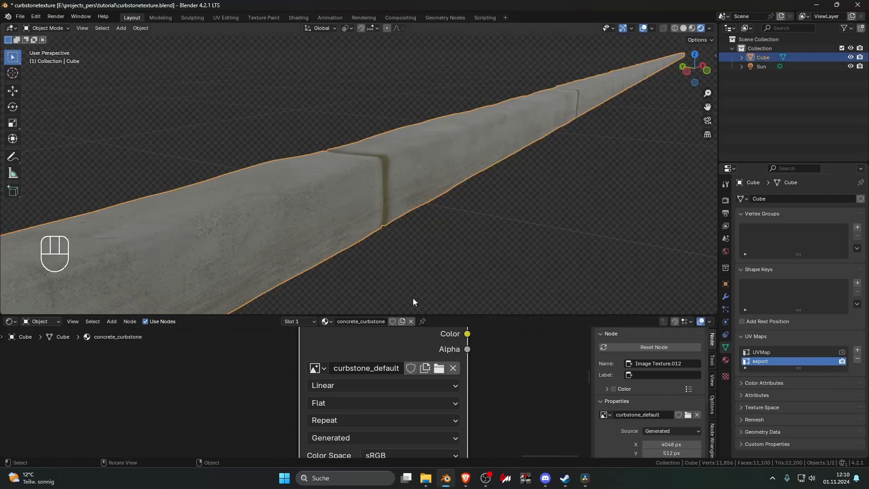
scroll(365, 354, "down", 3)
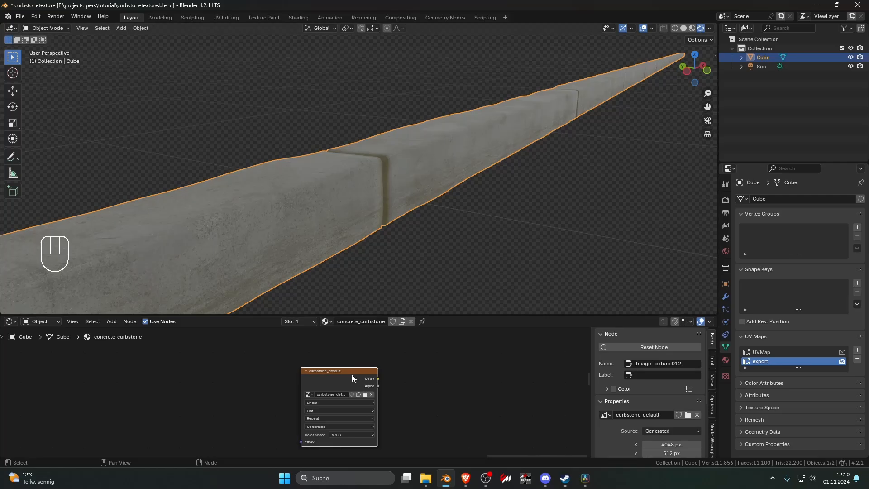
- Add a mapping setup to the curbstone_default image node and replace its Texture Coordinate node with a UV Map node
key("ctrl+t")
middle_click_drag(329, 375, 370, 346, "shift")
left_click_drag(250, 356, 228, 357)
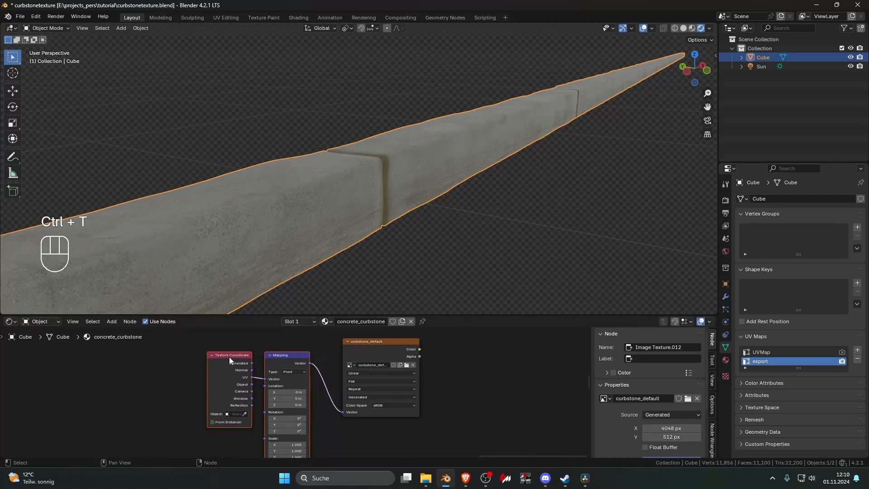
key("ctrl+x")
key("shift+a")
type("u")
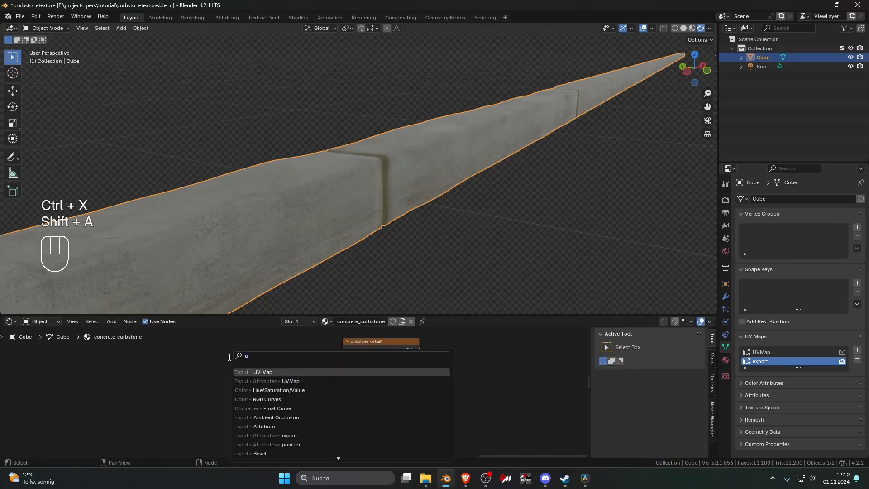
type("v")
key("Return")
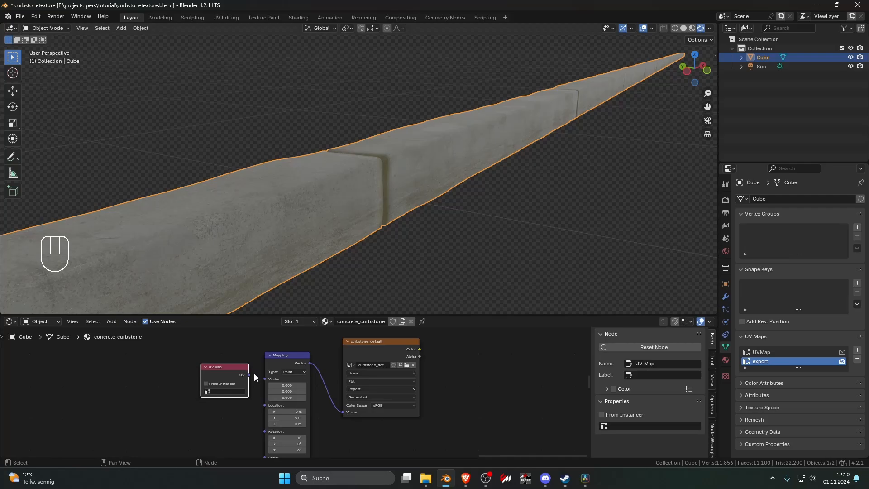
- Connect the UV Map node, set to export, directly to the curbstone_default image's Vector input and delete the Mapping node
left_click_drag(248, 374, 343, 411)
left_click(283, 363)
key("Delete")
left_click(233, 390)
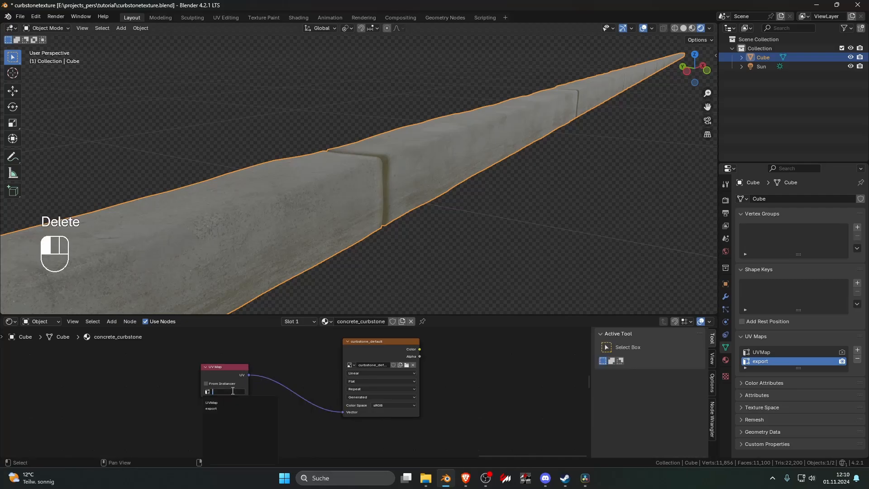
left_click(211, 409)
scroll(308, 358, "down", 4)
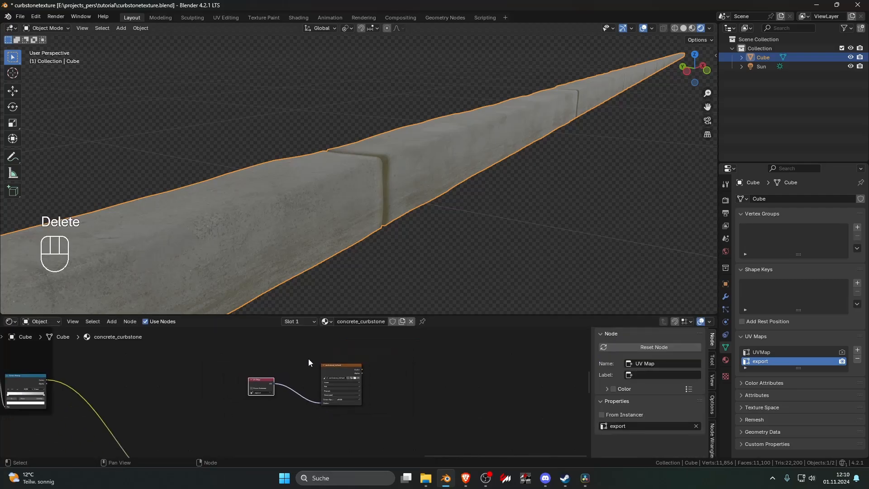
- With the curbstone_default image node active and all curbstone faces selected, split the Shader Editor vertically and open a maximized UV Editor beside it
left_click(332, 371)
key("Tab")
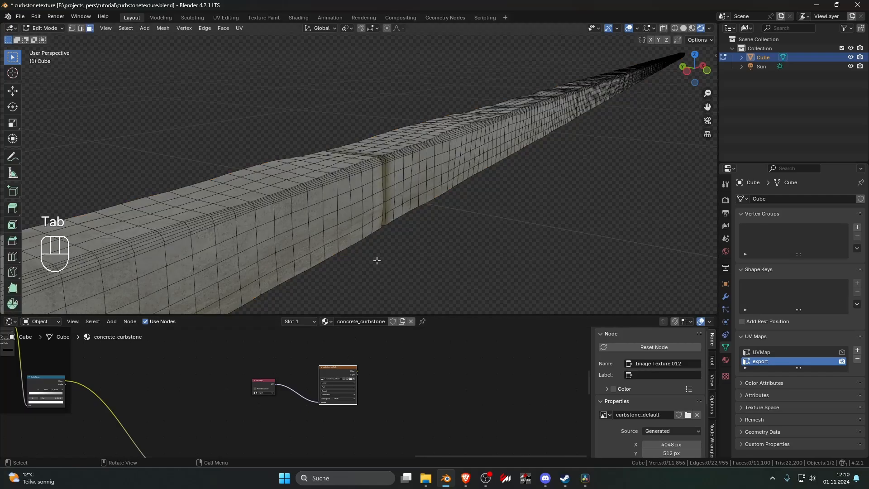
key("a")
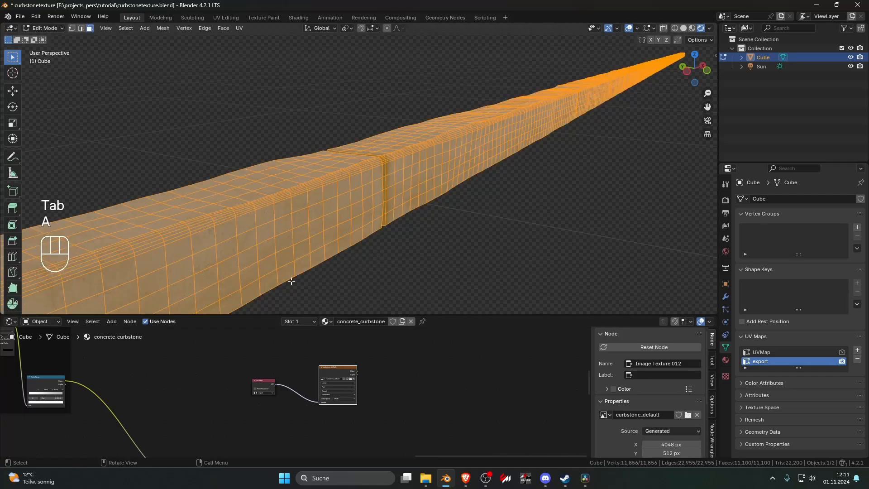
right_click(248, 315)
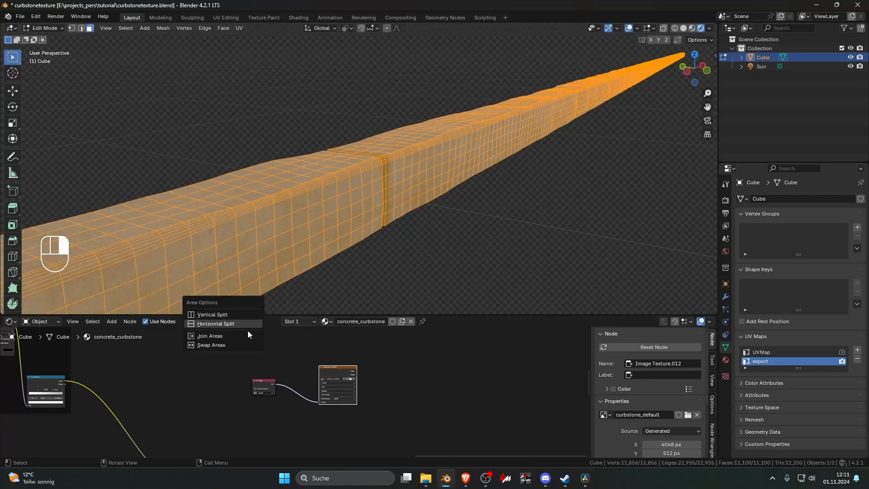
left_click(245, 314)
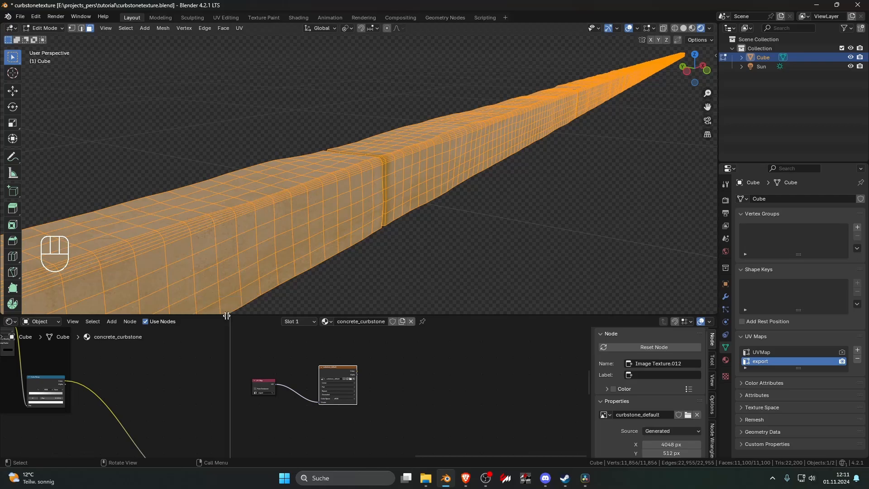
left_click(221, 331)
left_click(9, 322)
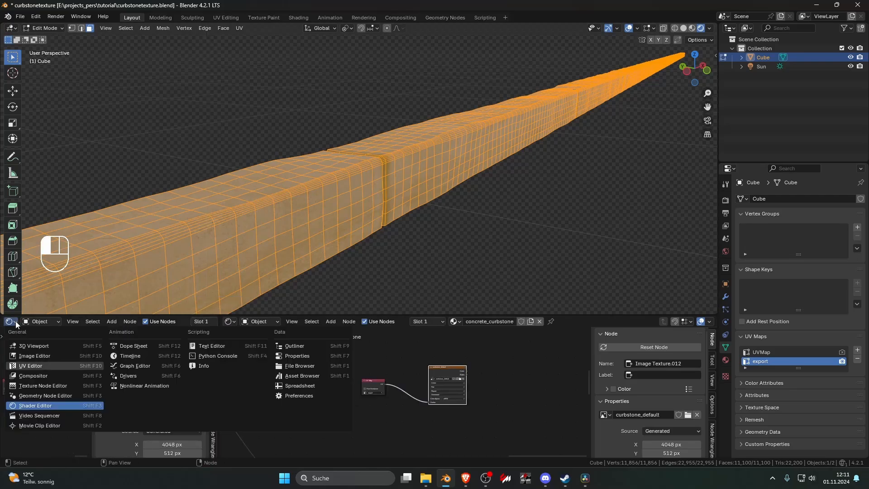
left_click(104, 364)
key("ctrl+space")
- Examine the export UV layout against the empty curbstone_default image, comparing it with and without Edit Mode
scroll(342, 266, "down", 8)
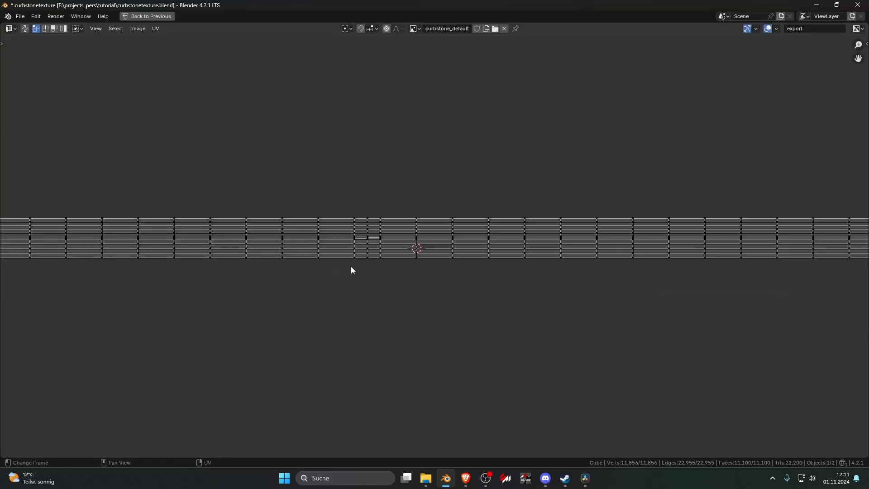
key("a")
scroll(362, 266, "up", 10)
scroll(373, 260, "down", 1)
key("alt+a")
key("a")
key("Tab")
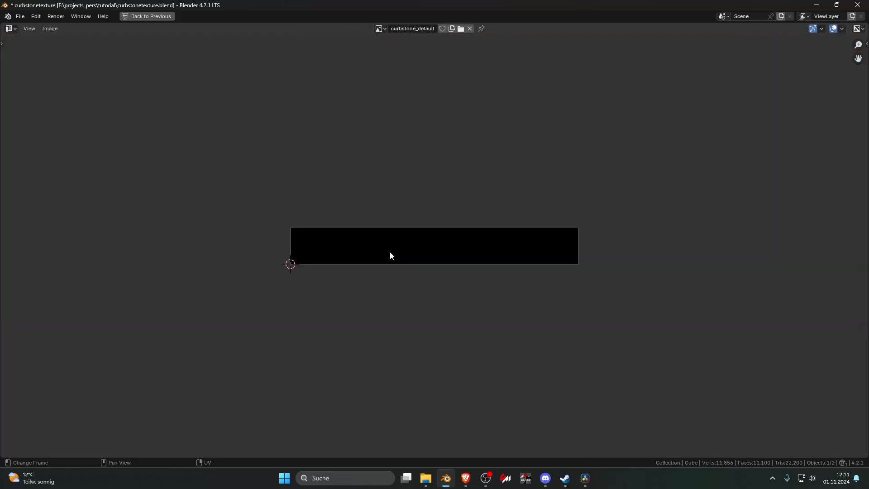
scroll(394, 248, "up", 6)
scroll(400, 245, "down", 7)
key("Tab")
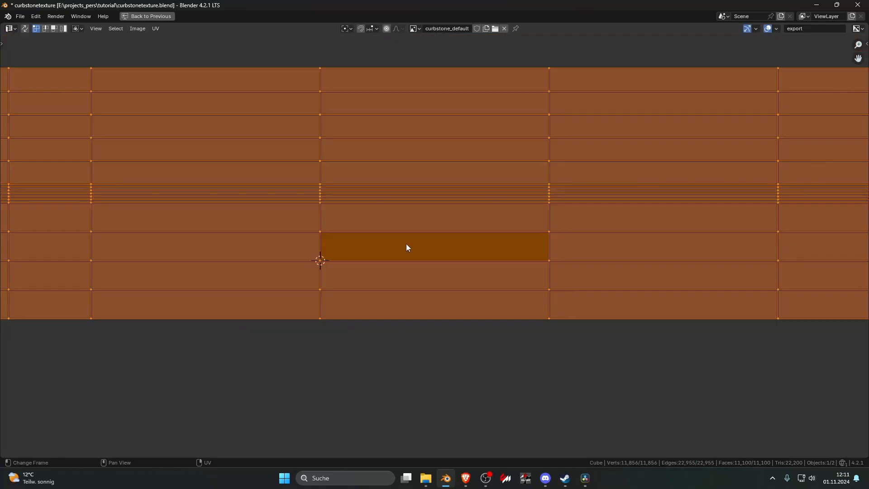
key("Tab")
key("Tab")
key("u")
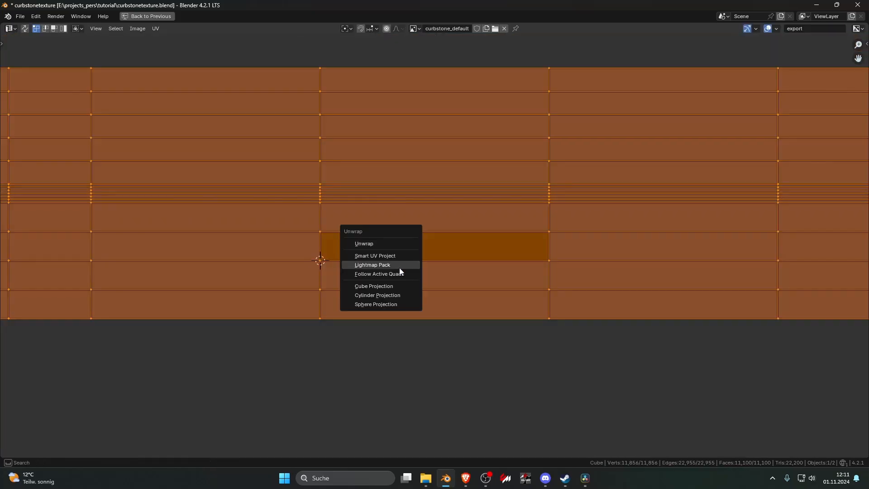
key("Escape")
key("Tab")
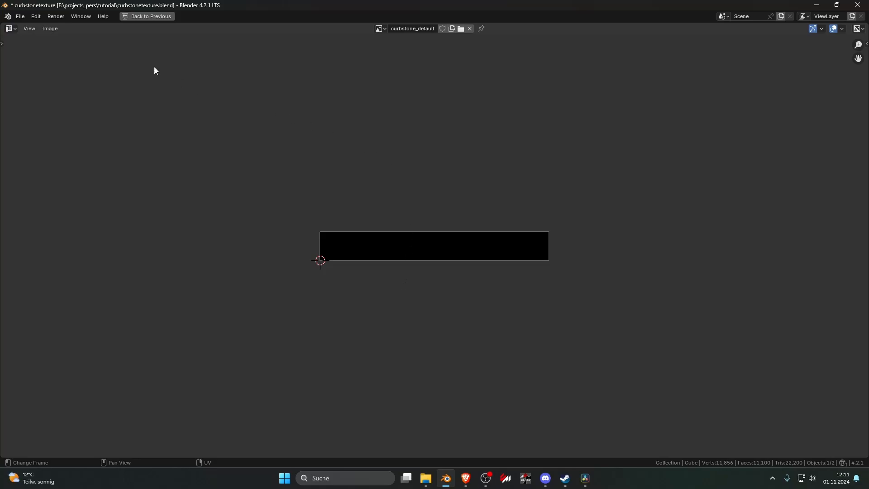
key("ctrl+space")
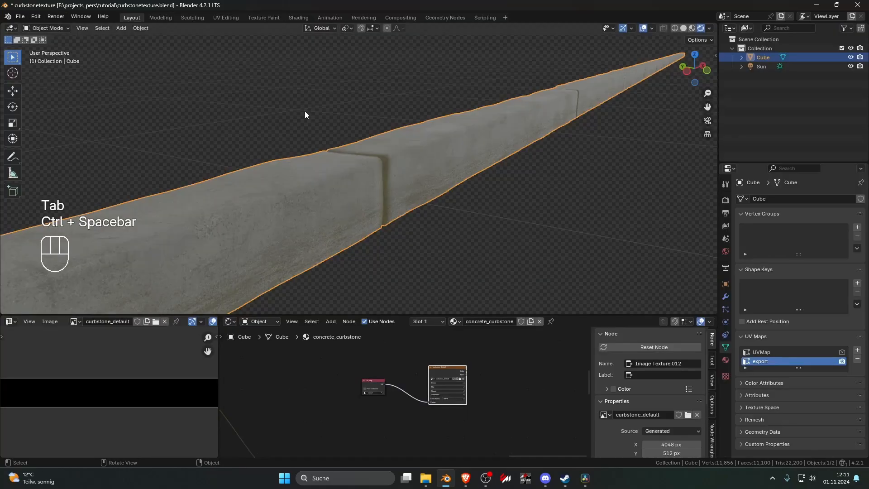
- Reset the UVs of all curbstone faces in the export map
key("Tab")
key("u")
left_click(329, 292)
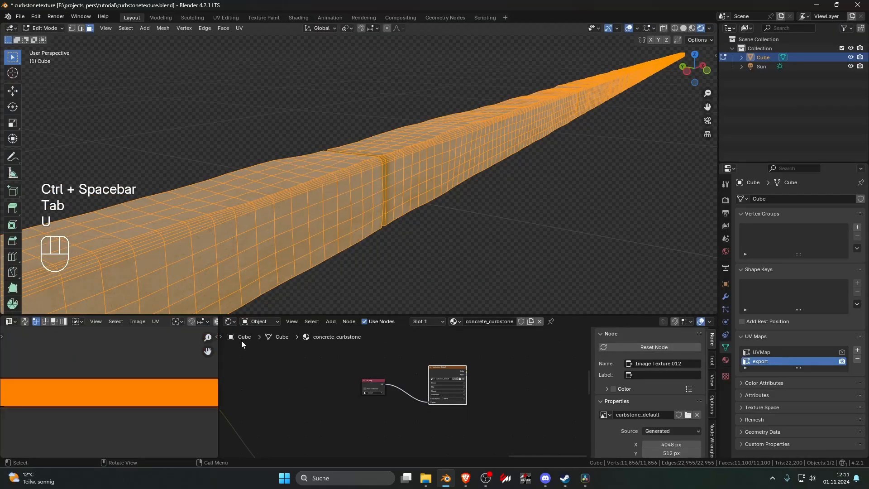
scroll(106, 396, "down", 9)
scroll(107, 397, "up", 7)
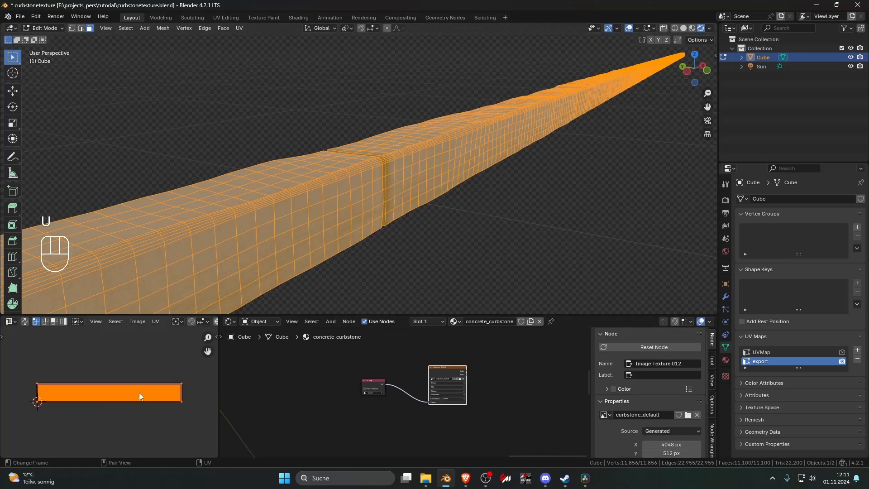
scroll(139, 394, "up", 2)
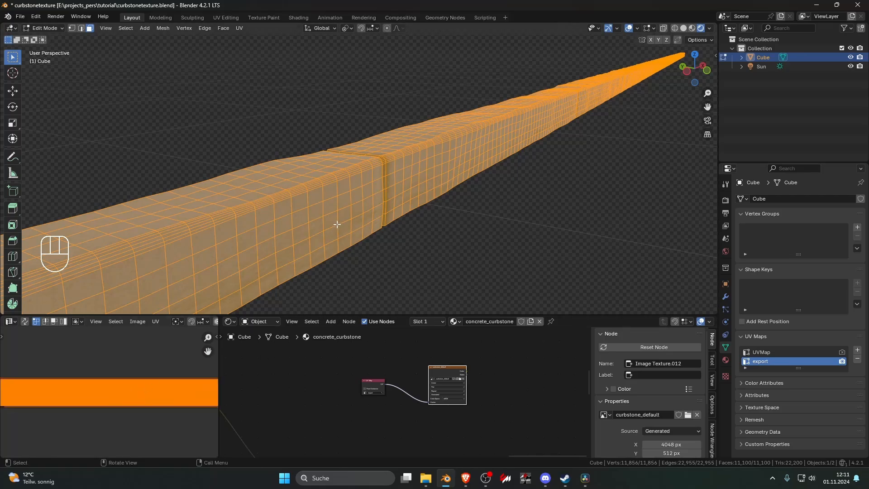
- Unwrap all faces with Follow Active Quads in Length Average mode, using a face on the curbstone's upper side as the active quad
left_click(219, 189, "shift")
key("u")
left_click(195, 103)
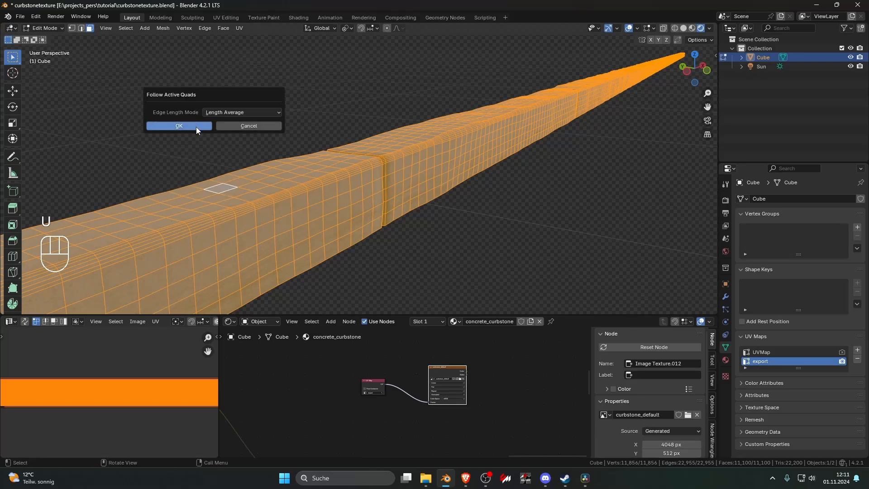
left_click(197, 131)
scroll(202, 238, "down", 6)
scroll(145, 349, "down", 6)
scroll(208, 282, "down", 4)
- Make the lowest corner face at the curbstone's open end active, reset the UVs and unwrap them with Follow Active Quads, Length Average
middle_click_drag(211, 268, 322, 229, "shift")
scroll(351, 246, "up", 8)
left_click(261, 172, "shift")
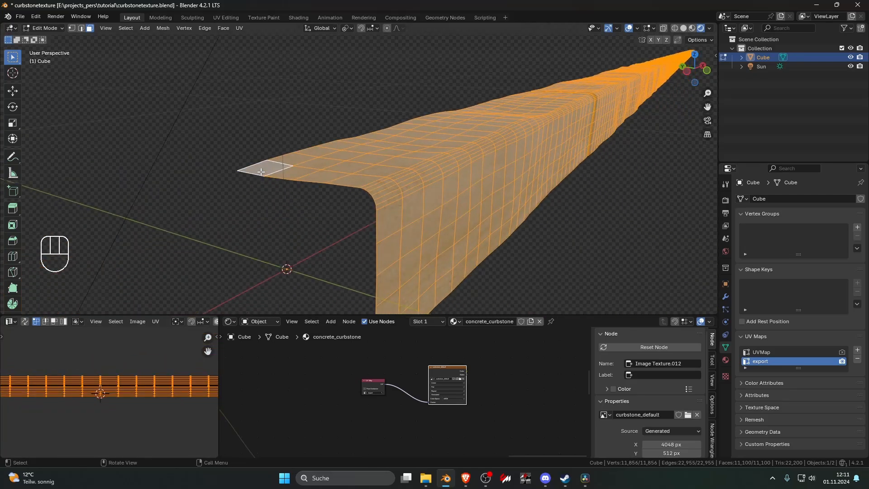
middle_click_drag(303, 214, 314, 206, "shift")
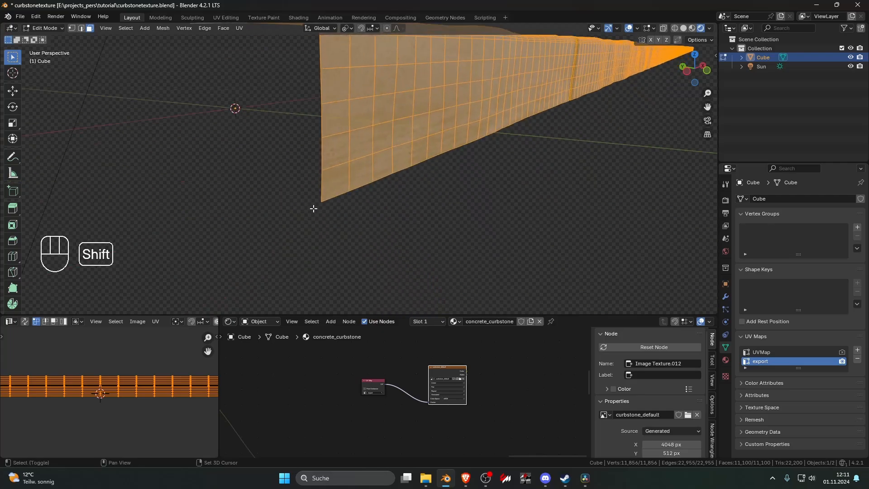
left_click(332, 186, "shift")
key("u")
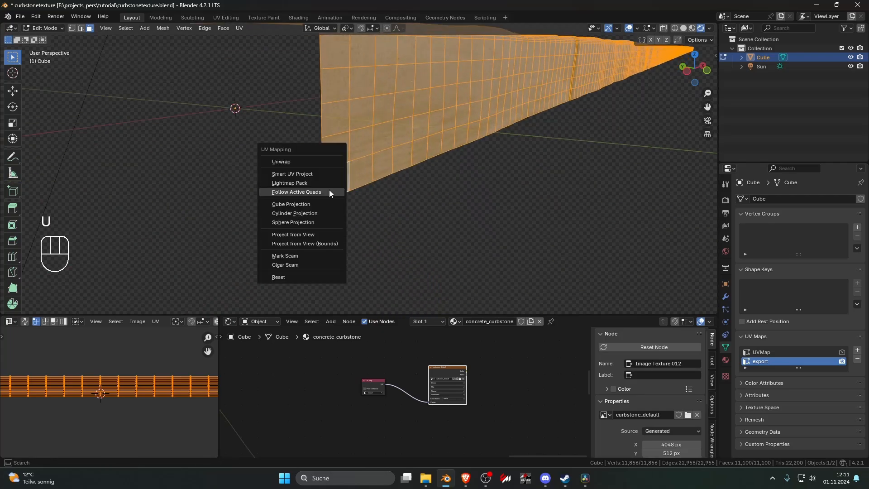
left_click(307, 275)
key("u")
left_click(320, 75)
left_click(297, 93)
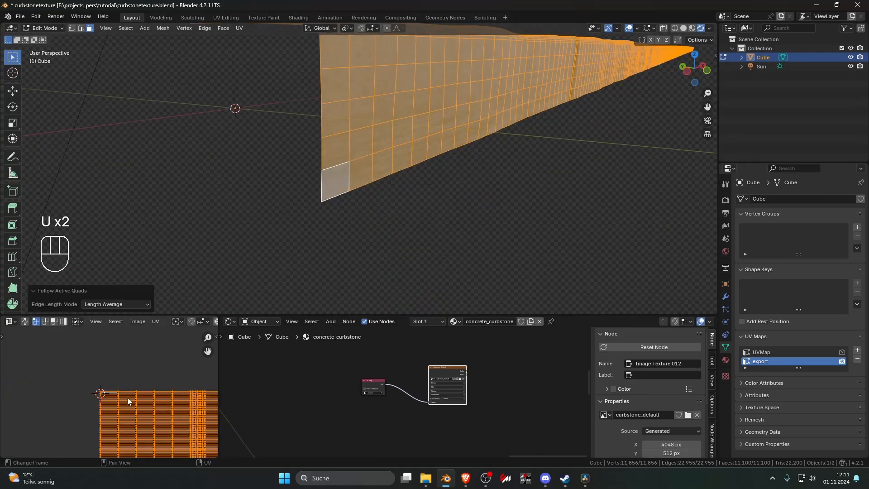
- Move the whole UV layout down along Y so its upper edge meets the lower edge of the curbstone_default image
scroll(81, 394, "up", 5)
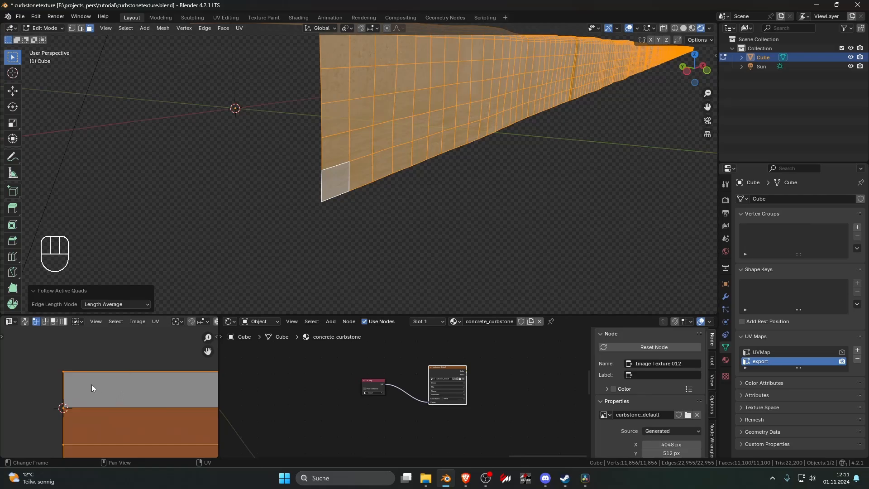
key("1")
key("g")
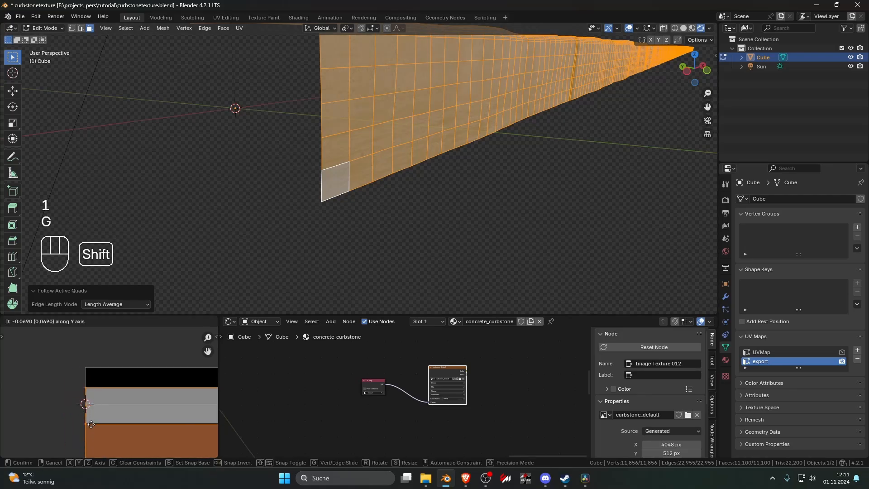
left_click(125, 343, "shift")
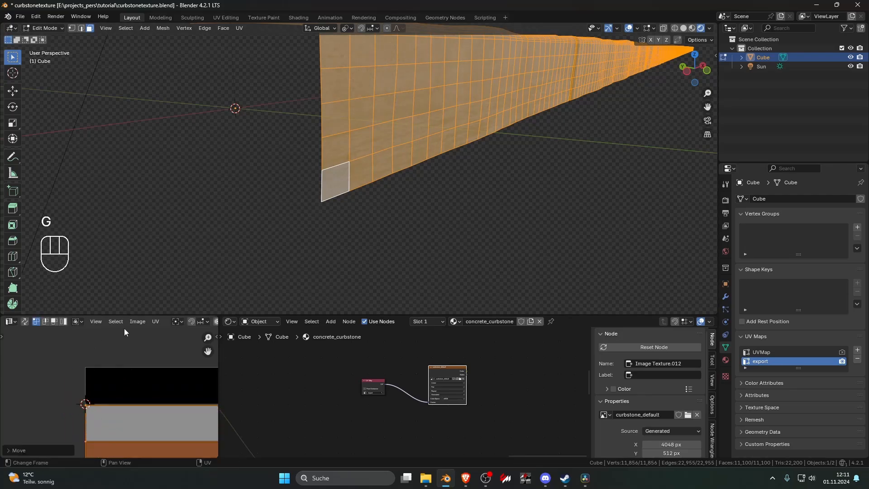
scroll(90, 387, "up", 4)
middle_click_drag(87, 386, 97, 348, "shift")
scroll(114, 392, "up", 10)
scroll(139, 410, "down", 3)
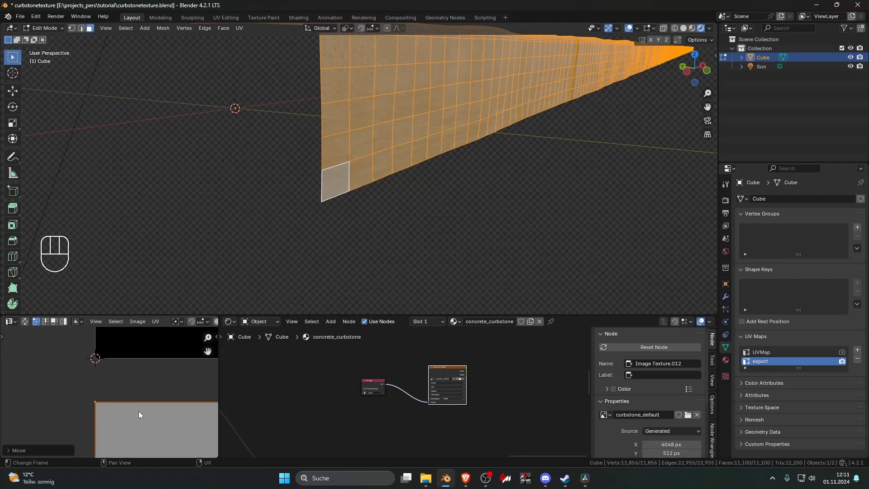
key("g")
left_click(145, 372)
scroll(144, 373, "up", 7)
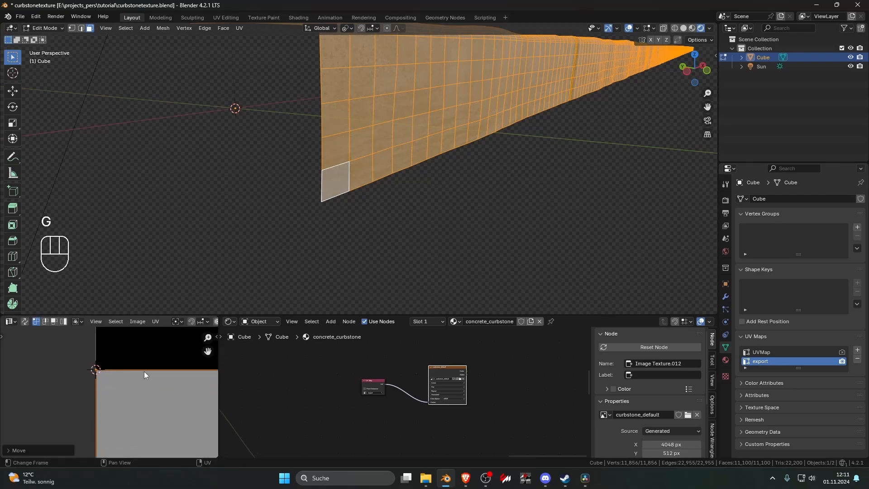
- Fine-tune the UV layout's Y position so its upper corner sits on the 2D cursor at the image origin
middle_click_drag(145, 375, 171, 419, "shift")
scroll(169, 418, "up", 4)
middle_click_drag(111, 368, 143, 395, "shift")
scroll(136, 387, "up", 3)
key("g")
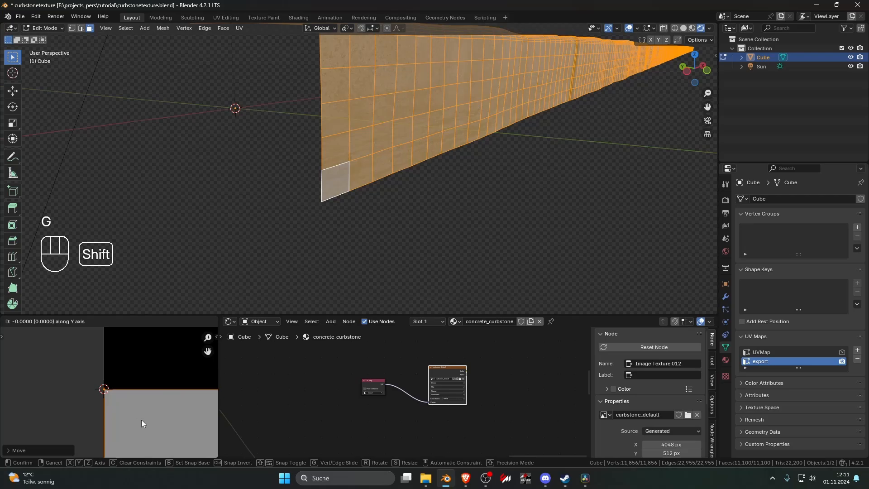
left_click(142, 419)
- Set the UV pivot point to 2D Cursor and rotate the whole layout by -90 degrees
scroll(153, 395, "down", 5)
key("period")
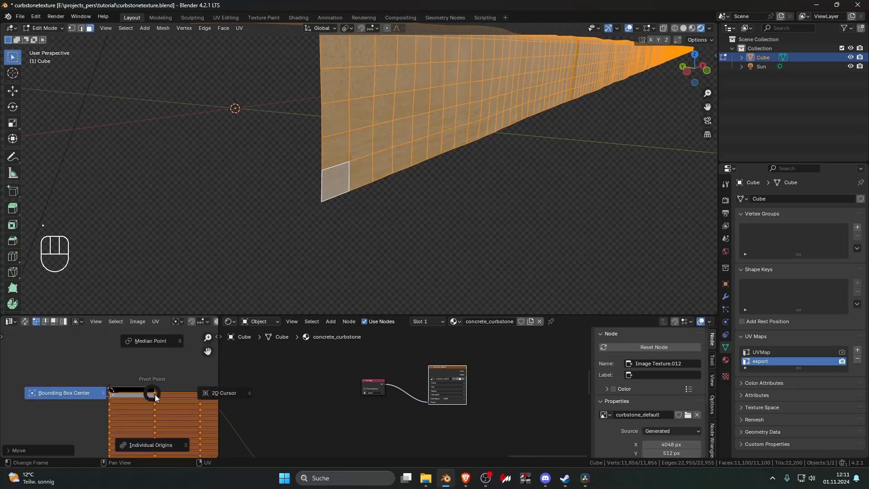
left_click(217, 393)
scroll(161, 378, "down", 8)
middle_click_drag(157, 378, 130, 376, "shift")
key("r")
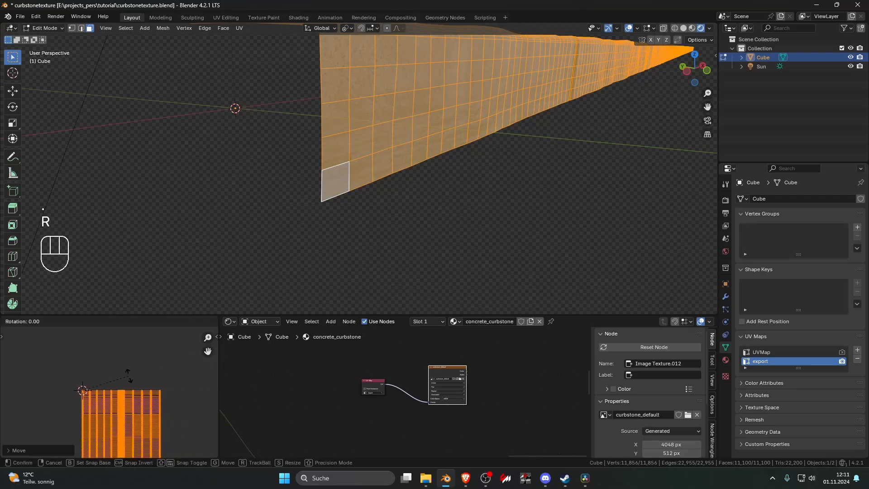
key("KP_9")
key("KP_0")
key("KP_Subtract")
key("KP_Enter")
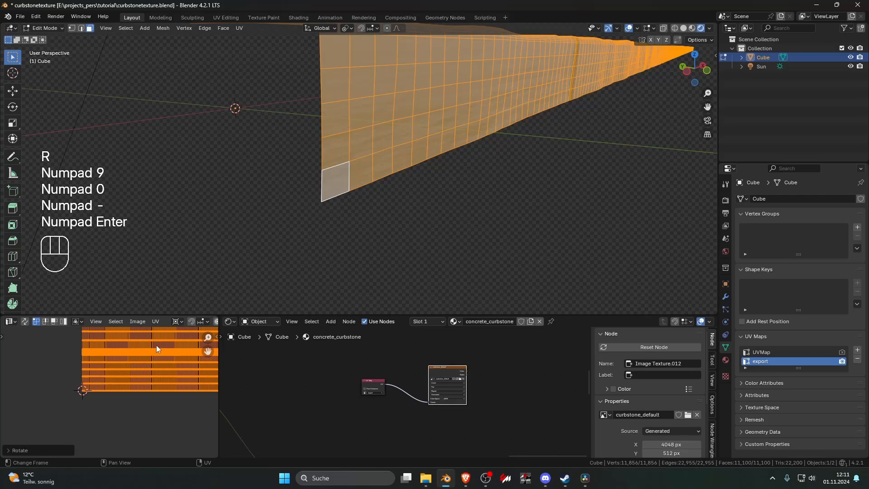
- Scale the UV layout down uniformly from the 2D cursor until it fits roughly inside the image
key("s")
left_click(123, 359)
scroll(141, 337, "up", 2)
middle_click_drag(118, 358, 123, 398, "shift")
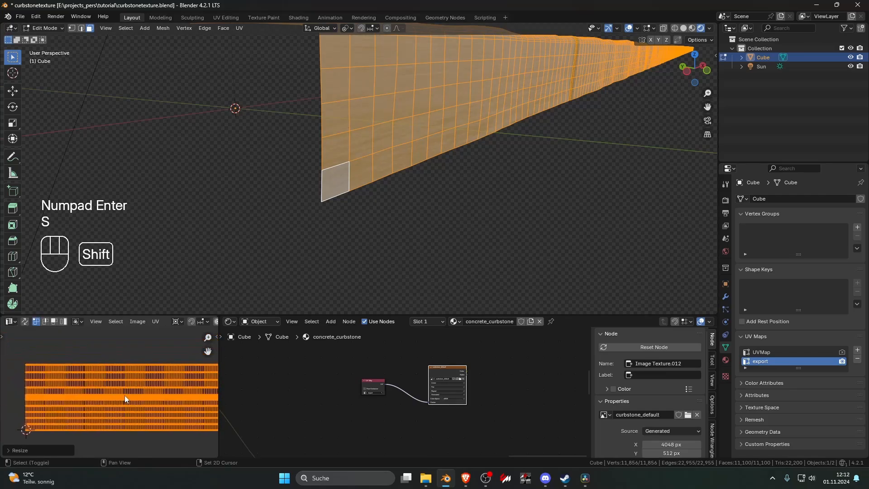
key("s")
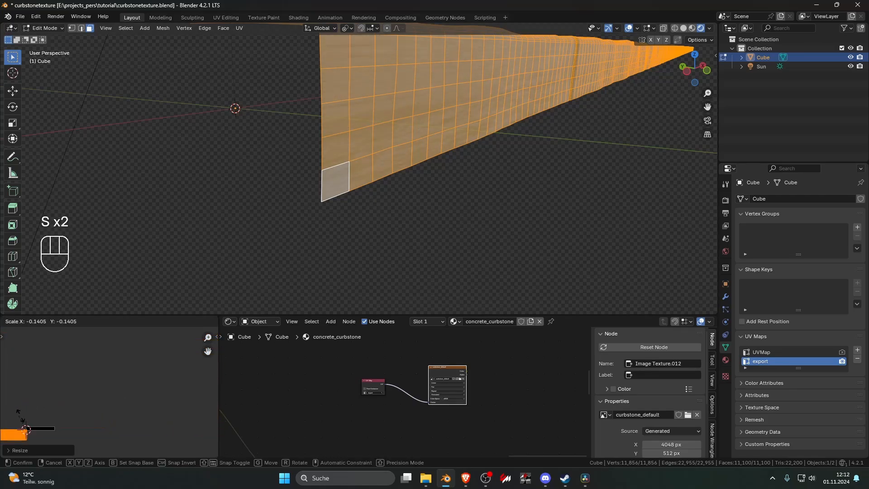
left_click(50, 407)
key("s")
left_click(48, 407)
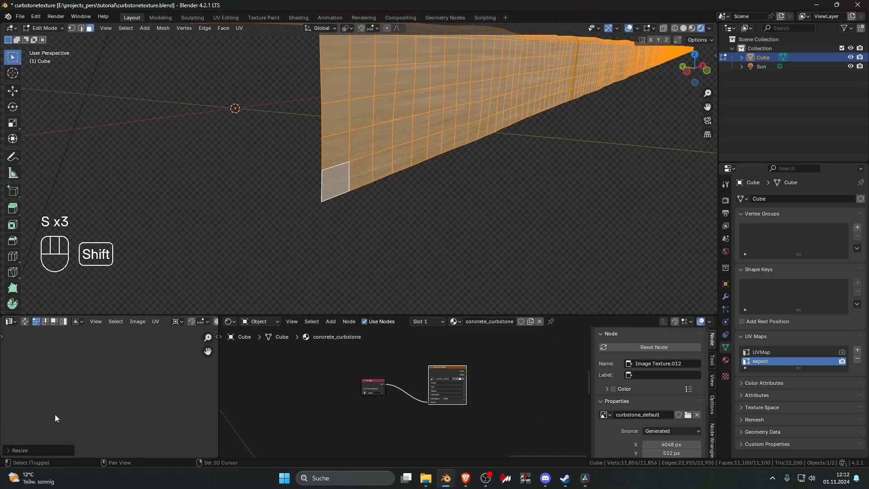
- Maximize the UV Editor and enlarge the UV layout uniformly until its height nearly fills the image
middle_click_drag(110, 357, 123, 461, "shift")
key("ctrl+space")
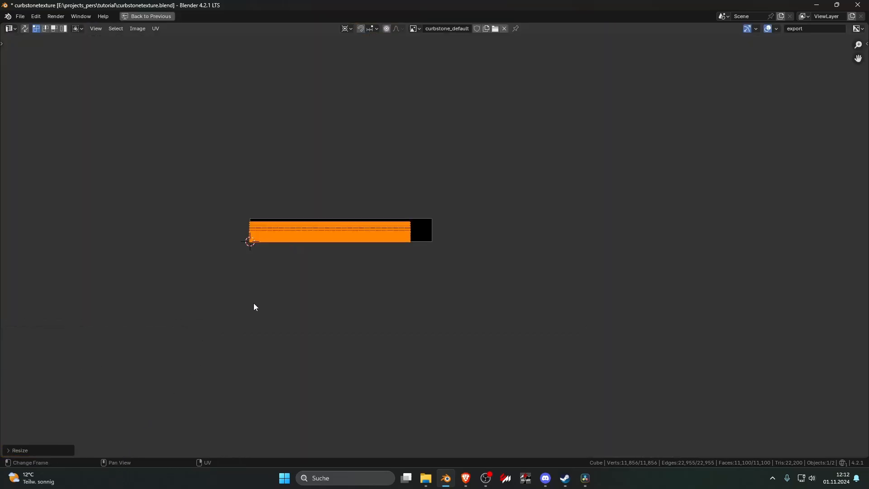
scroll(361, 253, "up", 5)
middle_click_drag(157, 238, 382, 290, "shift")
scroll(375, 271, "up", 7)
middle_click_drag(136, 358, 400, 334, "shift")
key("s")
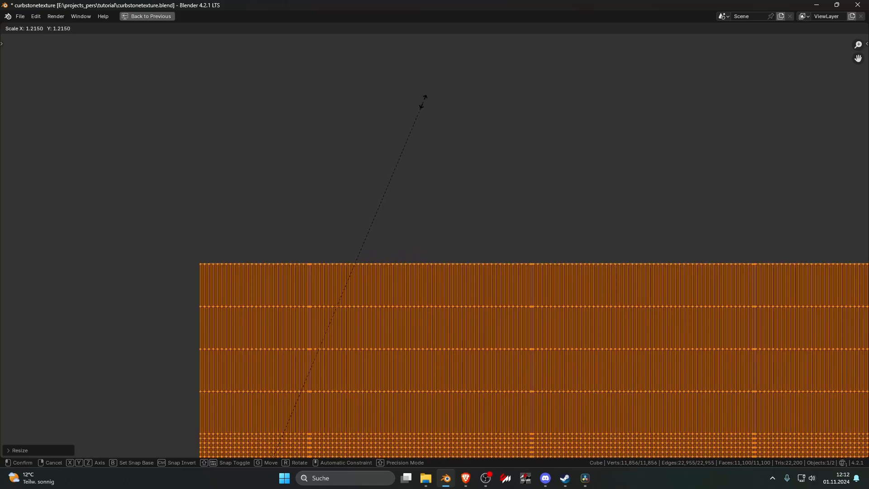
left_click(426, 106)
- Scale the UV layout along X only to bring its far end close to the image's end
scroll(426, 108, "down", 9)
middle_click_drag(428, 108, 242, 267, "shift")
middle_click_drag(346, 229, 182, 225, "shift")
scroll(304, 243, "up", 2)
middle_click_drag(428, 252, 390, 229, "shift")
key("s")
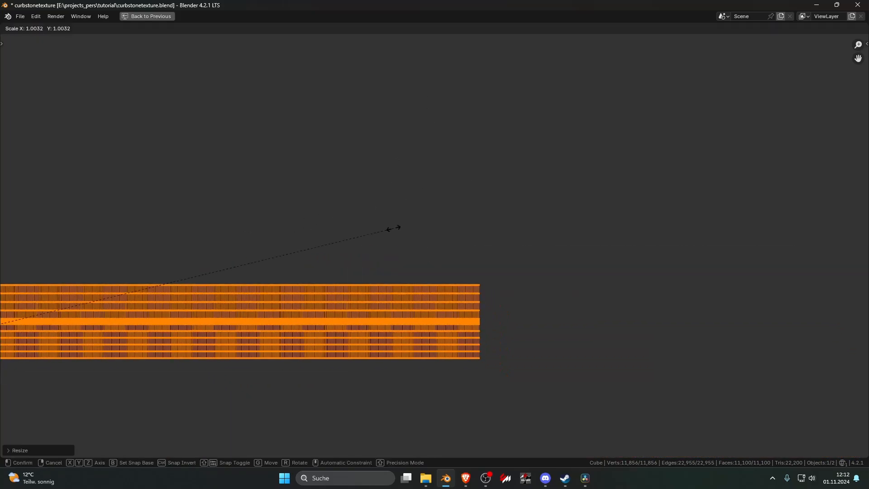
key("x")
left_click(353, 242)
- Scale the UV layout along X only so its far edge meets the curbstone_default image's end
middle_click_drag(423, 253, 322, 257, "shift")
scroll(322, 257, "up", 1)
scroll(376, 279, "up", 3)
middle_click_drag(376, 281, 290, 274, "shift")
scroll(279, 273, "up", 5)
middle_click_drag(280, 274, 458, 190, "shift")
scroll(283, 217, "up", 5)
middle_click_drag(283, 217, 463, 229, "shift")
key("s")
key("x")
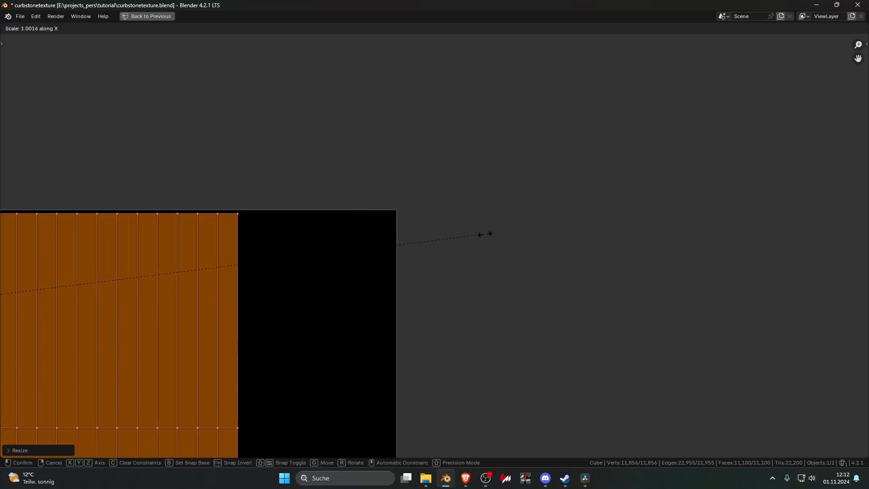
left_click(652, 227)
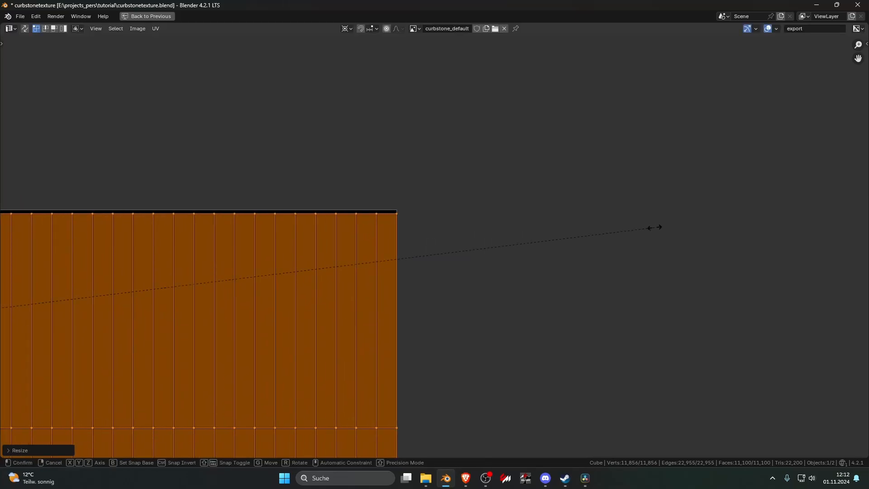
- Scale the UV layout along Y only so its upper edge meets the image's upper border
key("s")
key("y")
left_click(115, 137)
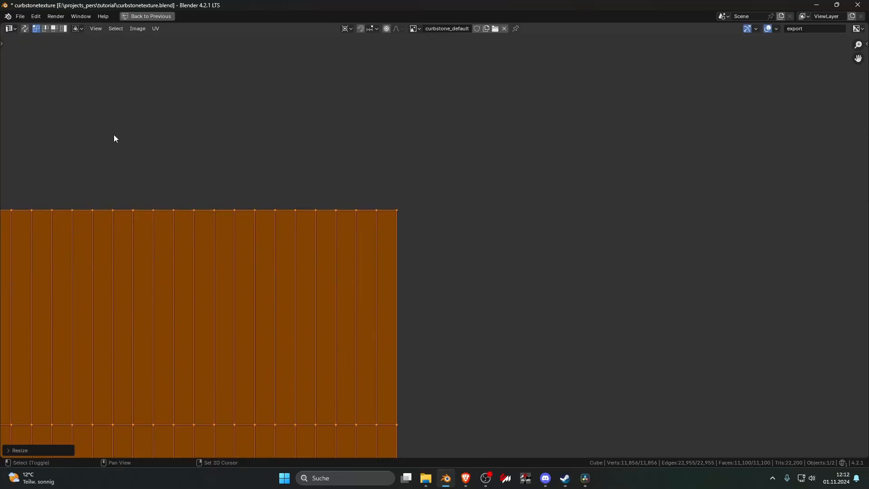
- Examine the lower far corner of the UV layout for its alignment with the image border
scroll(192, 204, "down", 10)
middle_click_drag(192, 200, 201, 89, "shift")
middle_click_drag(294, 194, 223, 108, "shift")
scroll(226, 138, "up", 7)
middle_click_drag(128, 254, 384, 121, "shift")
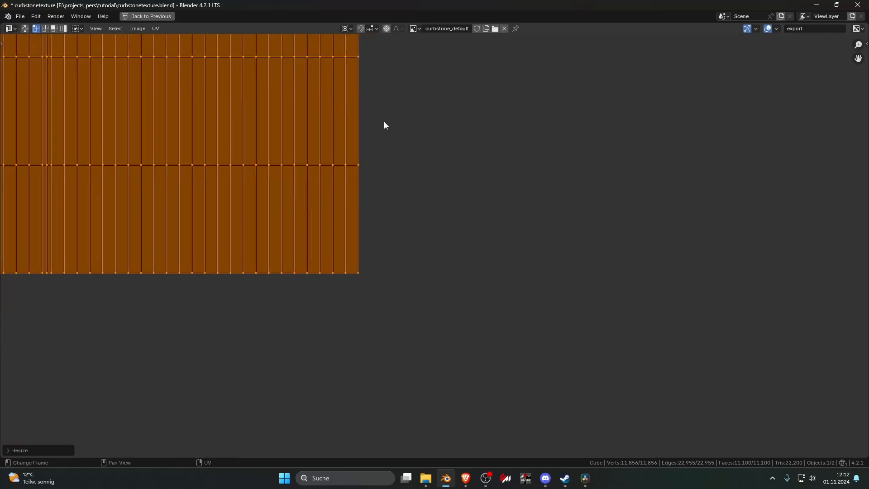
scroll(306, 175, "up", 2)
key("g")
right_click(306, 171)
middle_click_drag(303, 214, 327, 185)
scroll(328, 186, "up", 6)
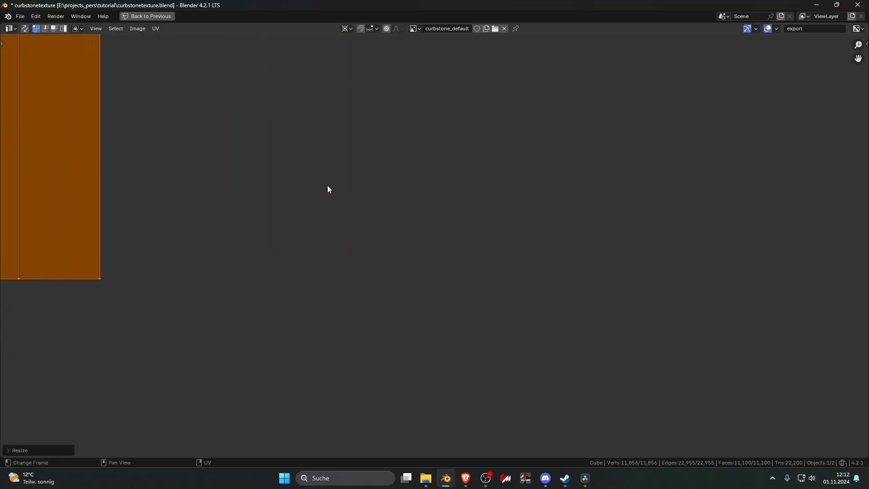
- Return the curbstone to Object Mode and restore the UV Editor from its maximized state
key("Tab")
scroll(328, 186, "down", 5)
key("ctrl+space")
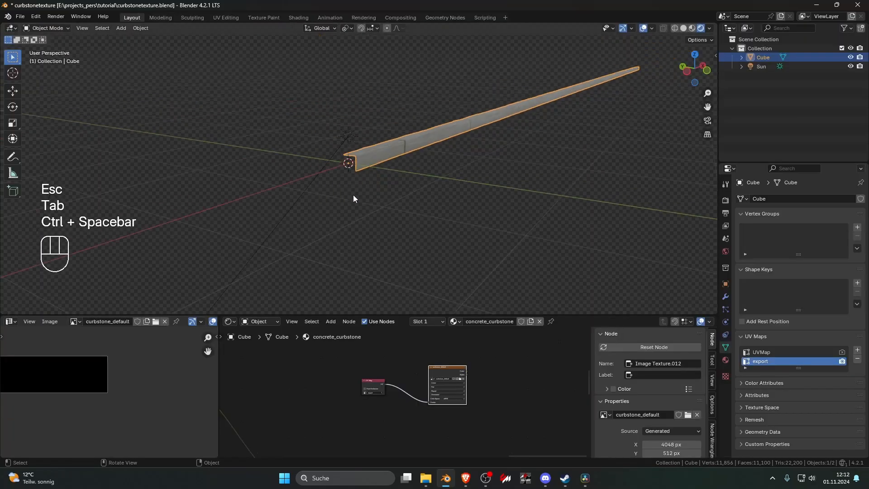
- Set UVMap as the active render UV map while keeping export as the selected UV map
scroll(389, 146, "up", 8)
middle_click_drag(388, 144, 347, 180, "shift")
scroll(344, 181, "up", 1)
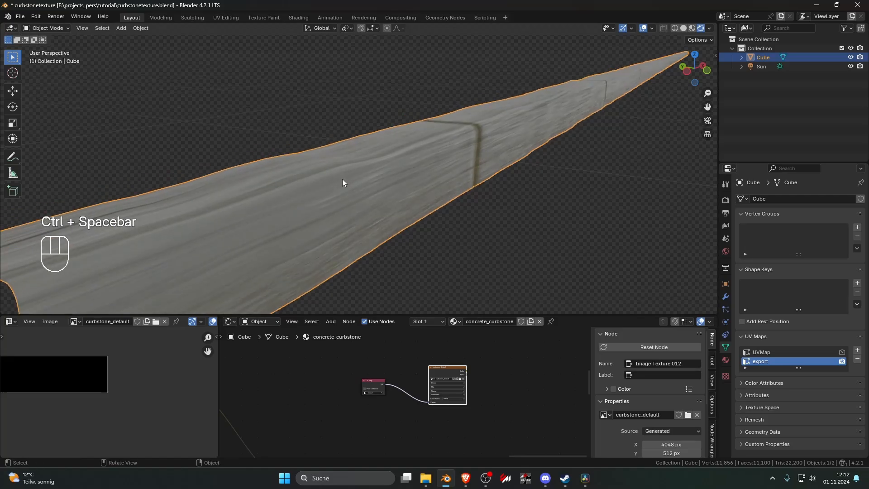
left_click(841, 352)
left_click(820, 354)
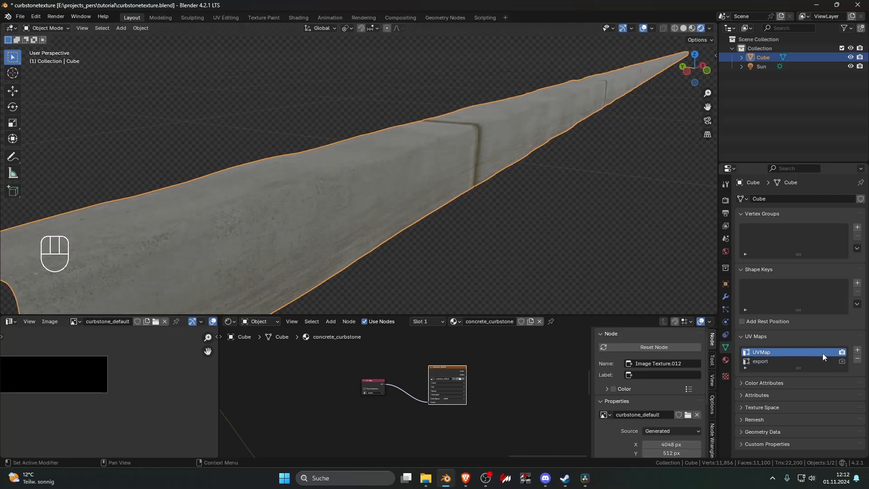
left_click(764, 352)
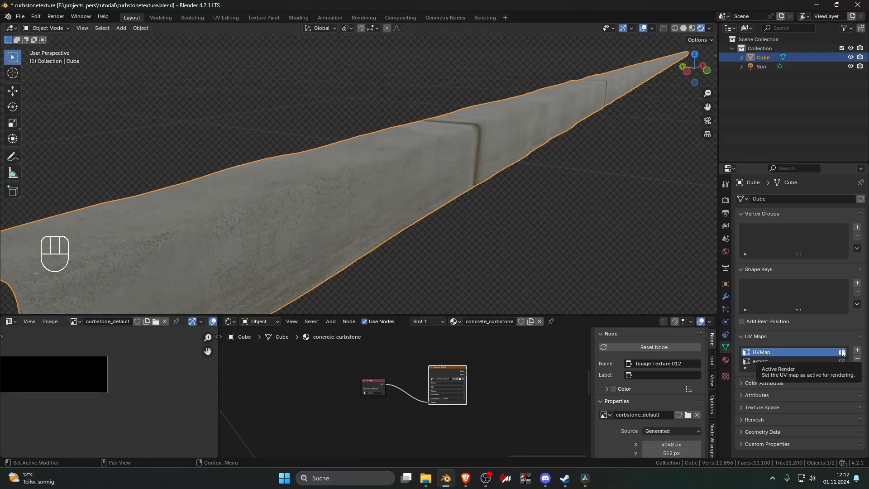
left_click(773, 360)
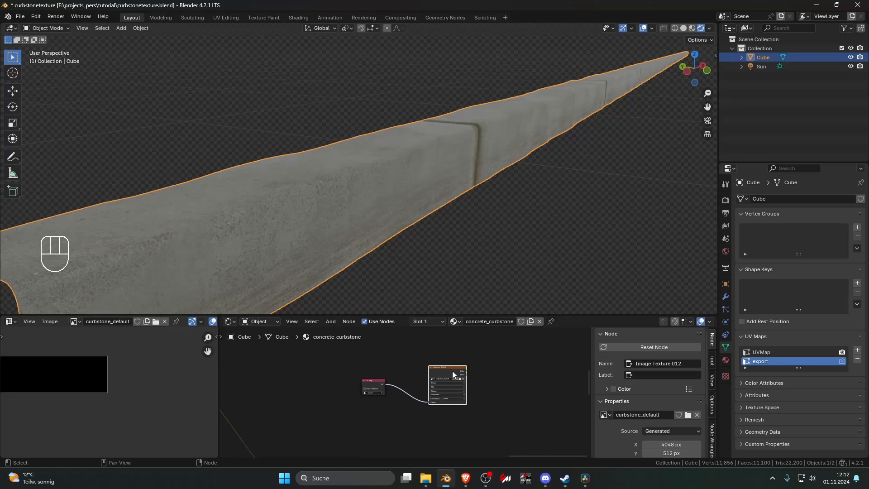
- Switch the render engine to Cycles and view the curbstone's material in the rendered viewport
scroll(453, 372, "up", 5)
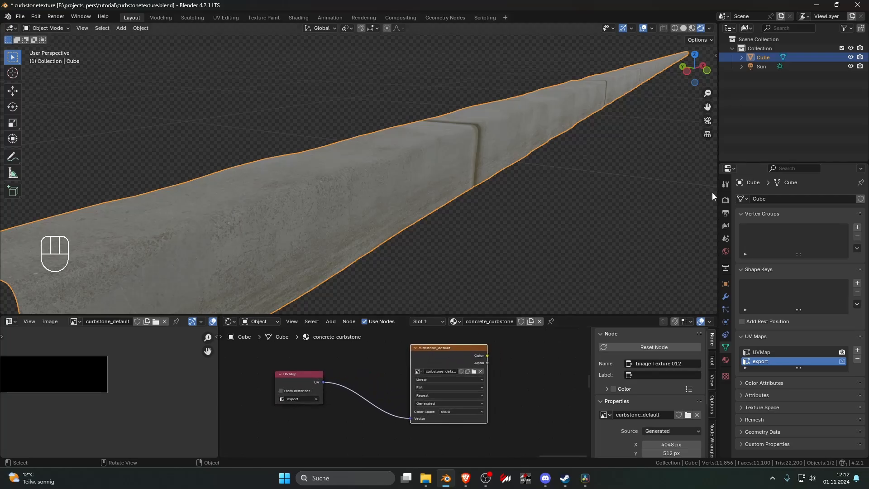
left_click(725, 199)
left_click(815, 198)
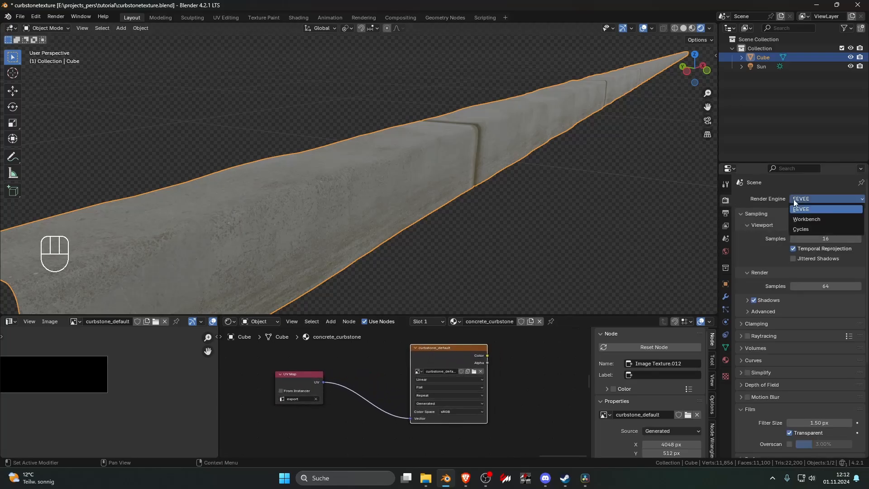
left_click(793, 230)
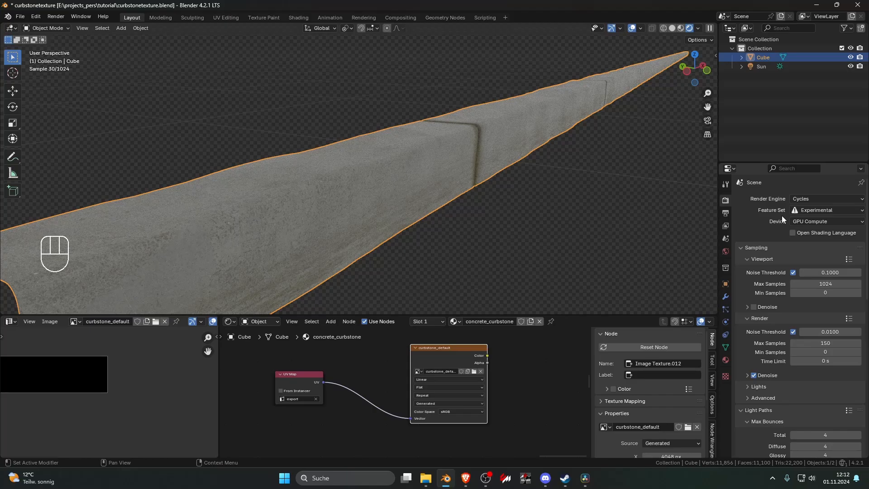
middle_click_drag(585, 203, 529, 213)
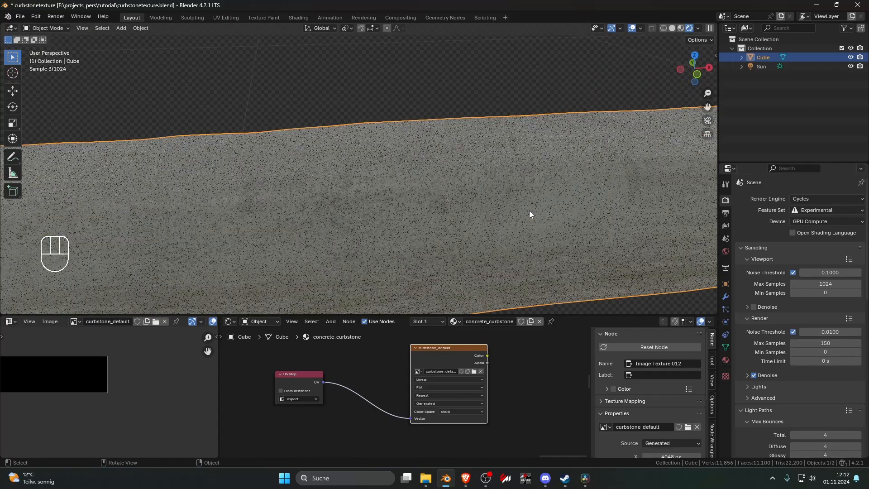
middle_click_drag(460, 215, 497, 210)
scroll(329, 414, "down", 1)
- Try widely different Bright and Contrast values on the Brightness/Contrast node, including Bright at 0 and Contrast at 3.8
middle_click_drag(329, 414, 540, 414)
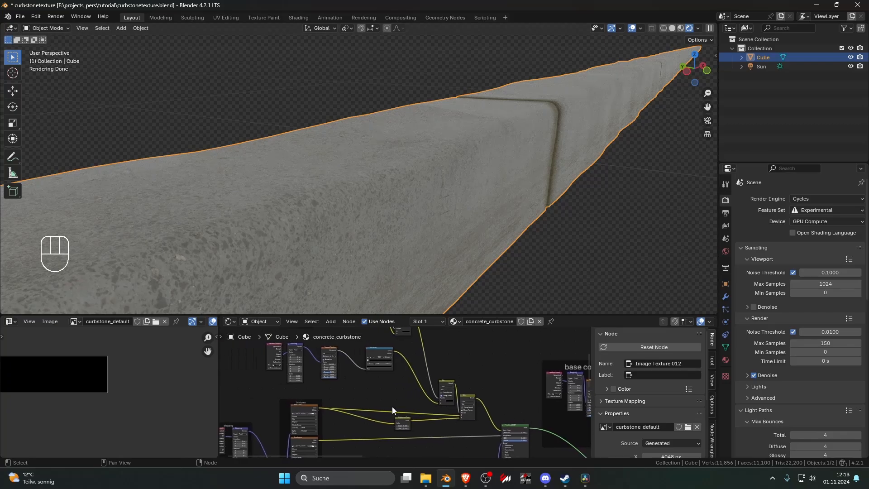
scroll(392, 406, "down", 1)
middle_click_drag(392, 406, 354, 393)
scroll(333, 395, "up", 4)
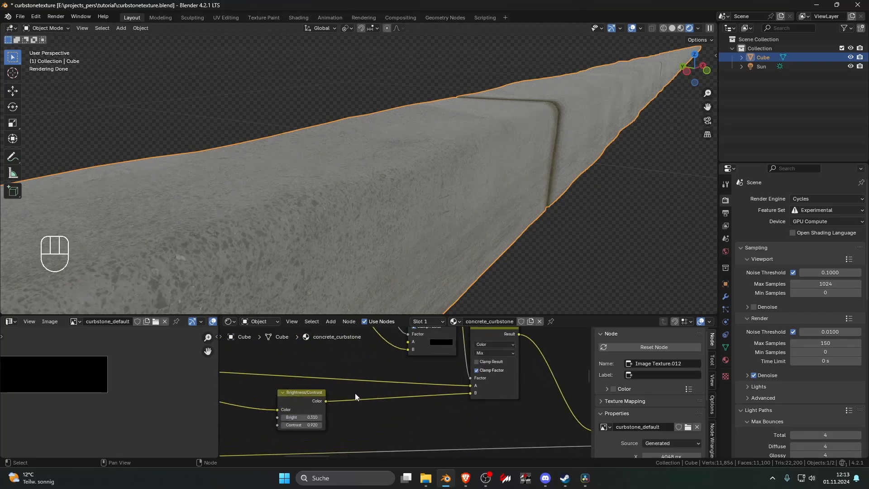
scroll(400, 386, "up", 5)
left_click_drag(365, 417, 307, 404)
left_click_drag(357, 420, 283, 420)
left_click(380, 405)
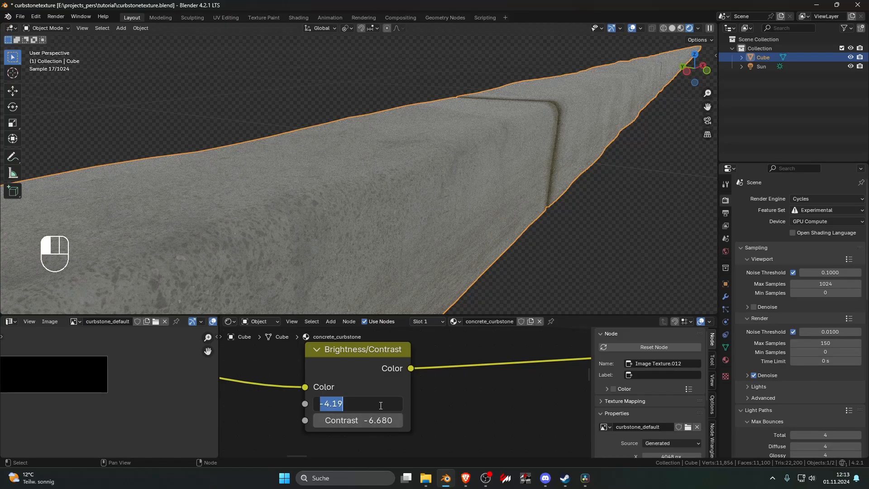
left_click(467, 430)
left_click_drag(376, 406, 431, 424)
type("0")
key("Return")
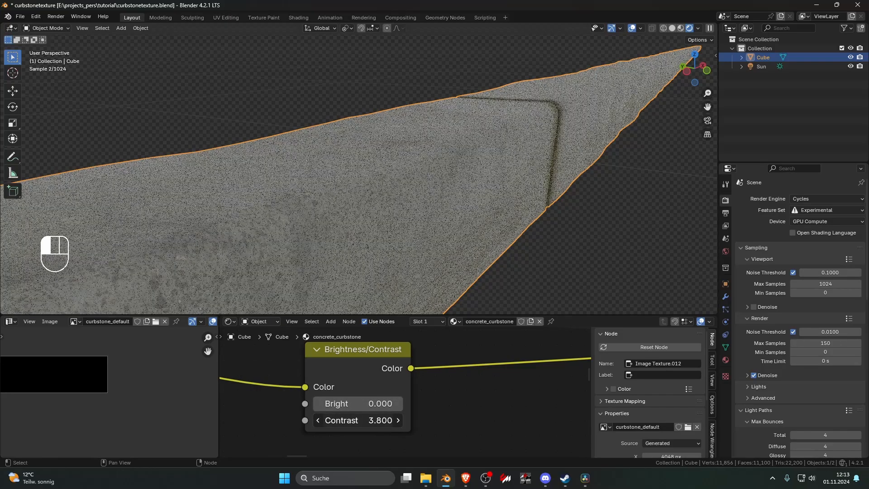
- Try Bright 0.3 with Contrast 0 on the Brightness/Contrast node and check the curbstone's surface
mouse_move(375, 403)
left_mouse_down()
mouse_move(344, 403)
mouse_move(362, 418)
mouse_move(398, 403)
mouse_move(359, 404)
left_mouse_up()
type("0.")
key("Return")
scroll(445, 222, "down", 8)
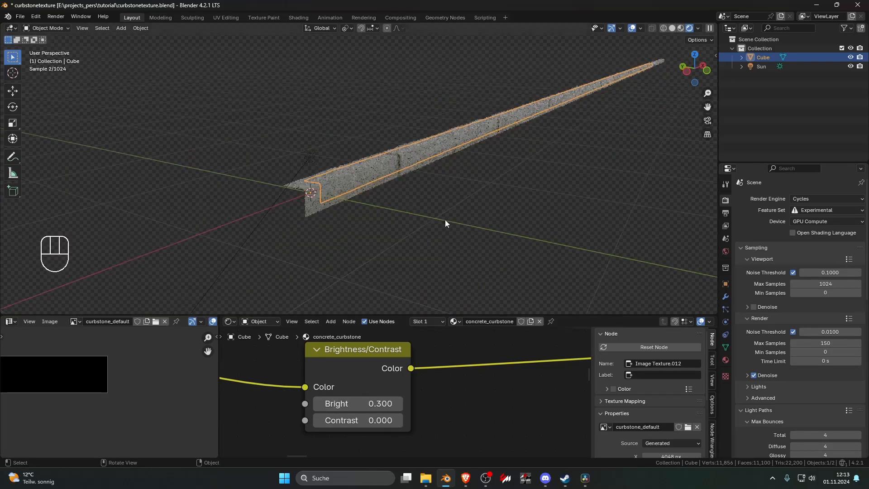
scroll(428, 235, "up", 6)
scroll(431, 268, "up", 2)
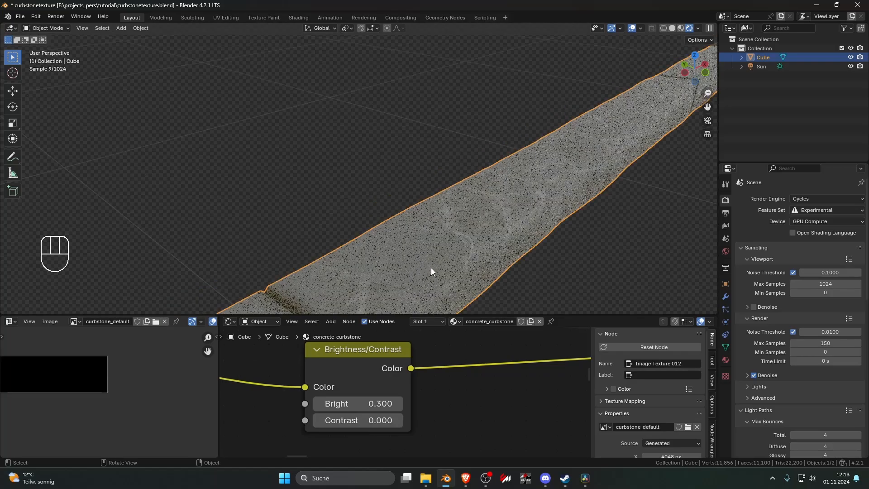
scroll(431, 268, "up", 2)
- Set the Brightness/Contrast node to Bright 0.1 and Contrast 1.2, and deselect the curbstone
left_click(319, 403)
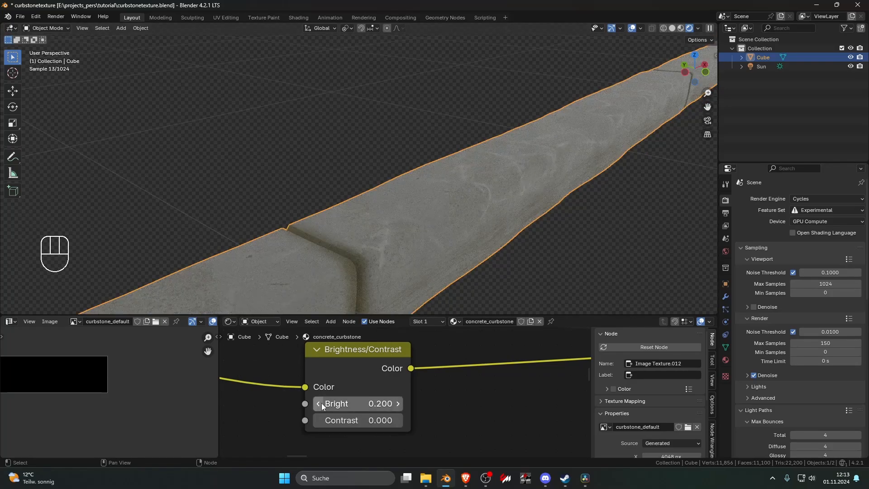
left_click(319, 403)
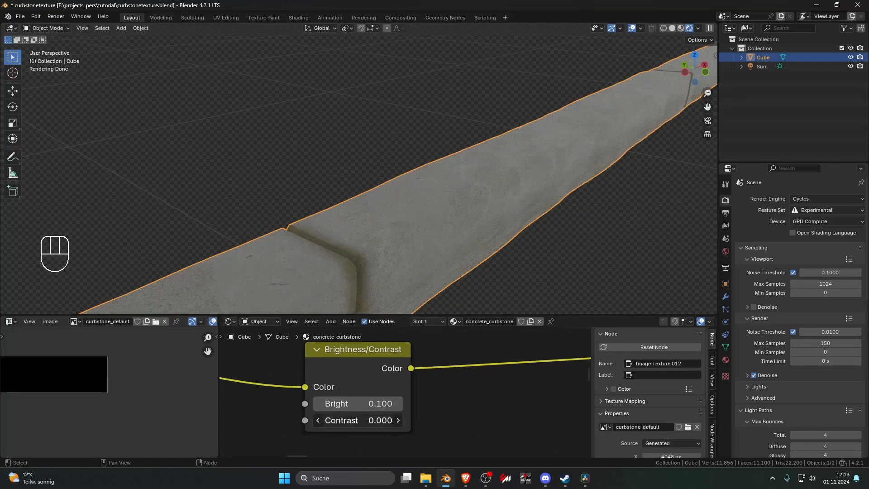
left_click_drag(357, 420, 352, 403)
left_click(495, 266)
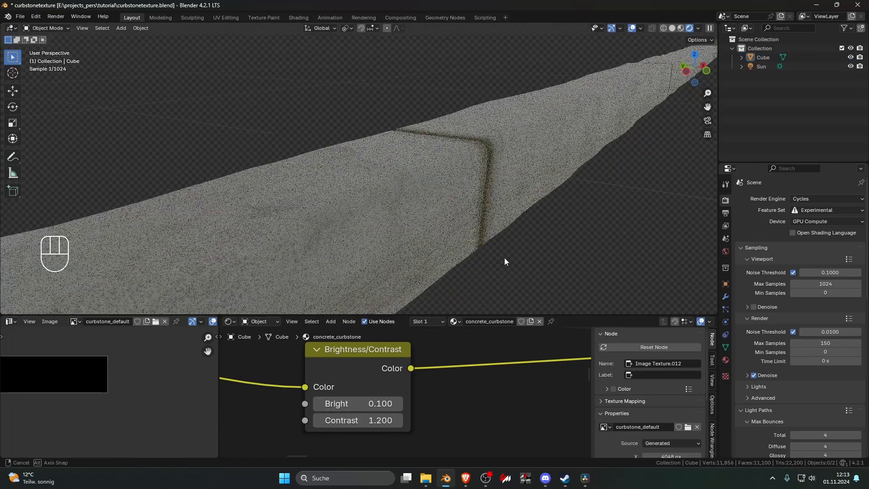
- Return to the curbstone_default image texture node in the node tree and reselect the curbstone
scroll(457, 367, "down", 8)
scroll(450, 370, "down", 1)
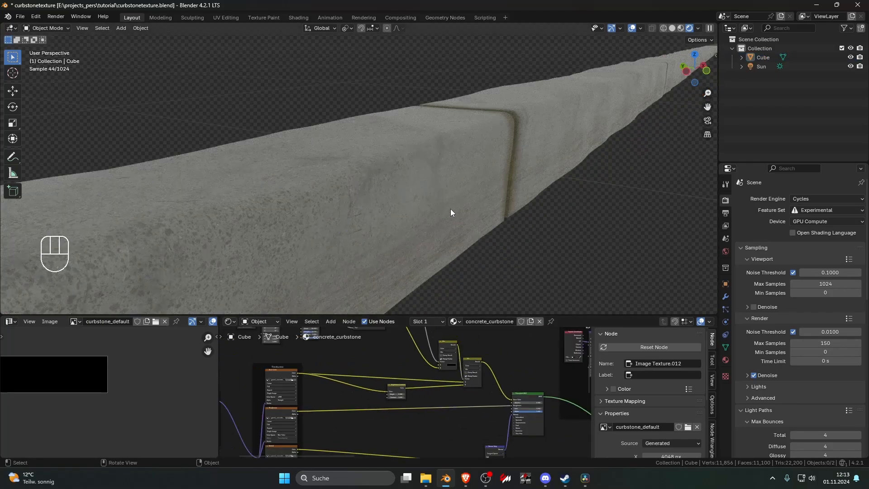
scroll(505, 374, "down", 10)
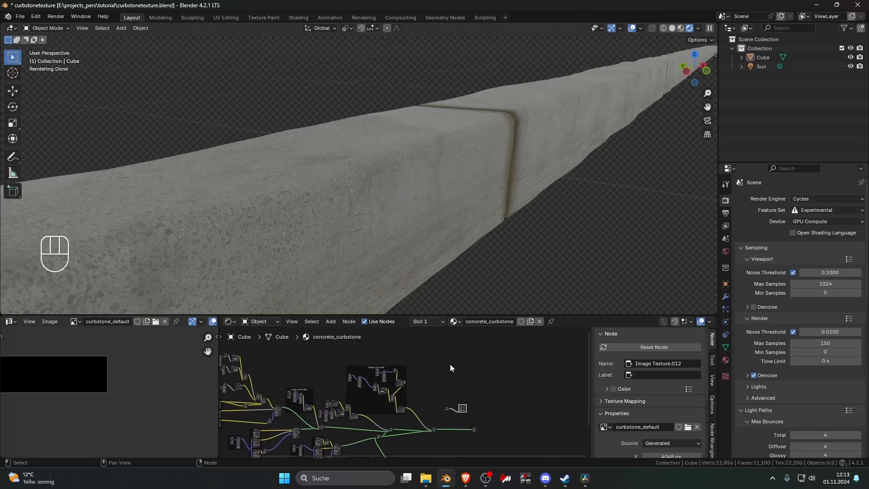
scroll(342, 363, "up", 2)
left_click(457, 171)
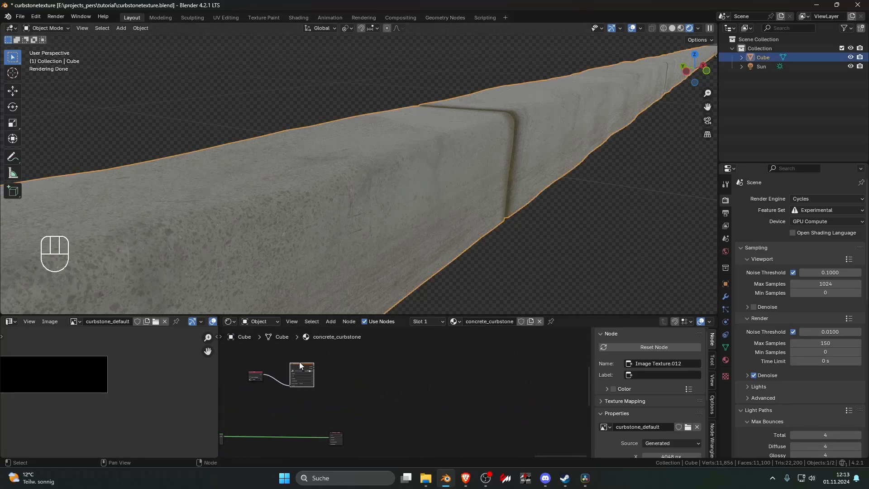
- Set the bake type to Diffuse with only the Color contribution and bake into the curbstone_default image
scroll(751, 302, "down", 8)
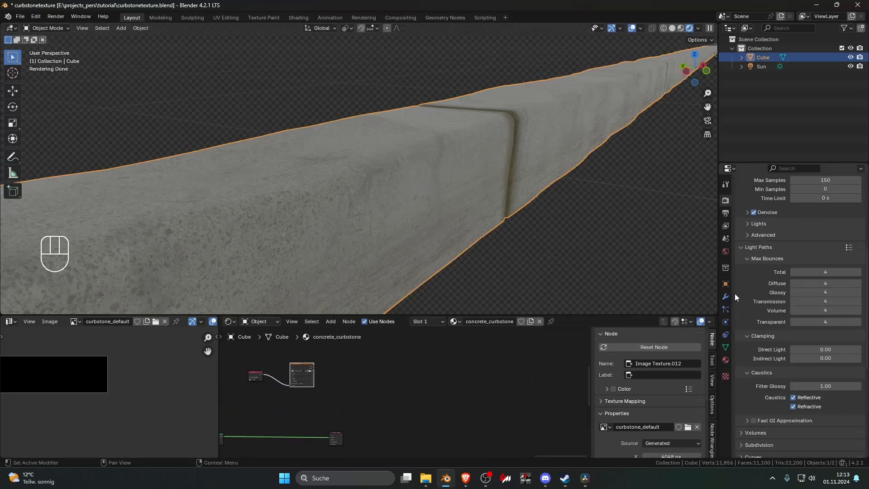
scroll(755, 240, "down", 9)
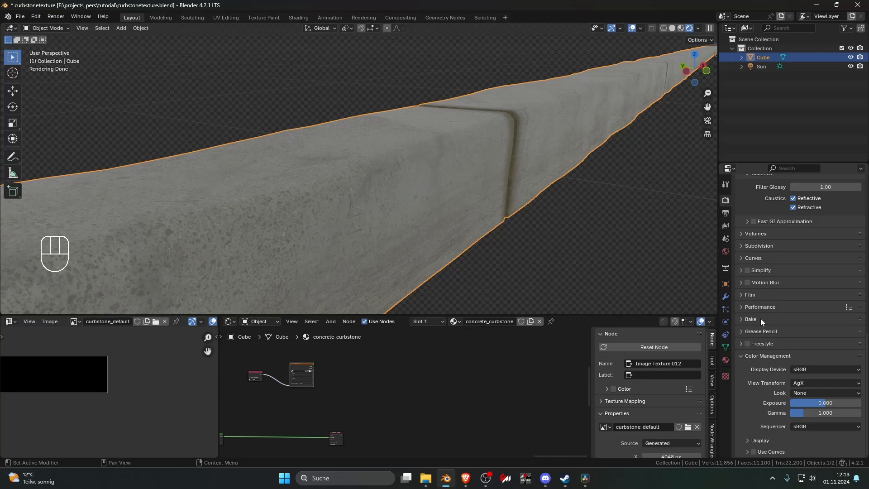
left_click(760, 319)
left_click(801, 354)
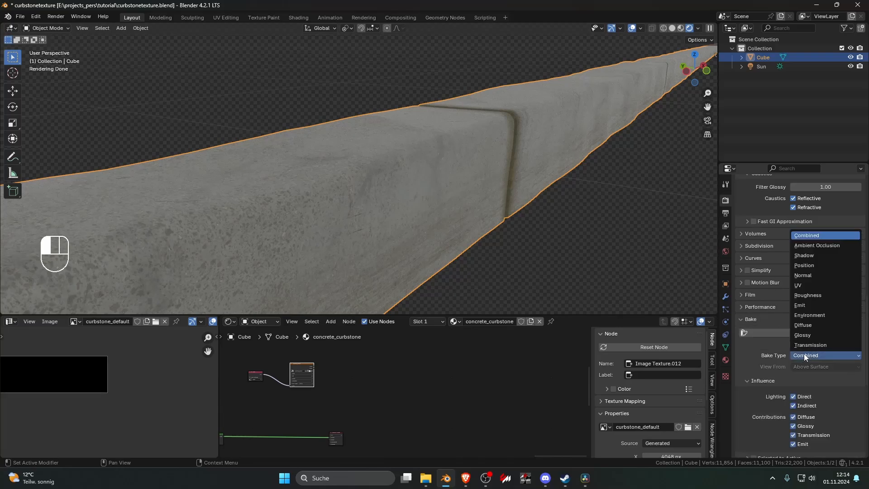
left_click(812, 325)
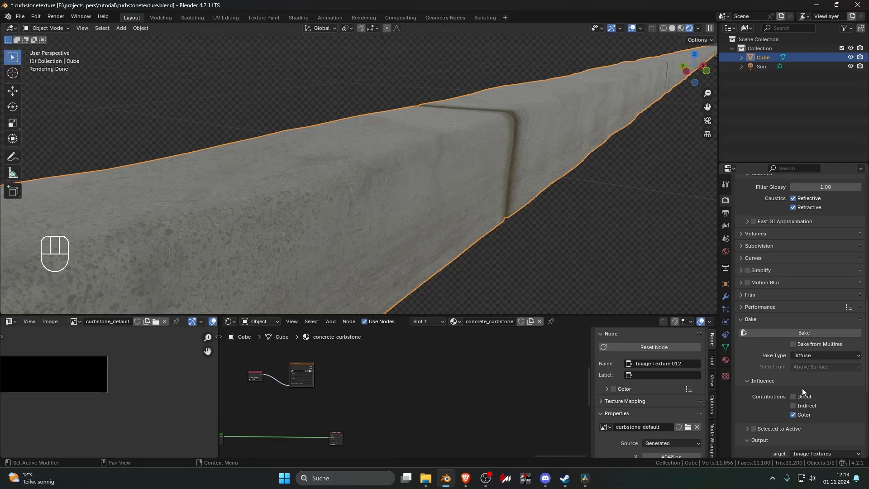
left_click(803, 333)
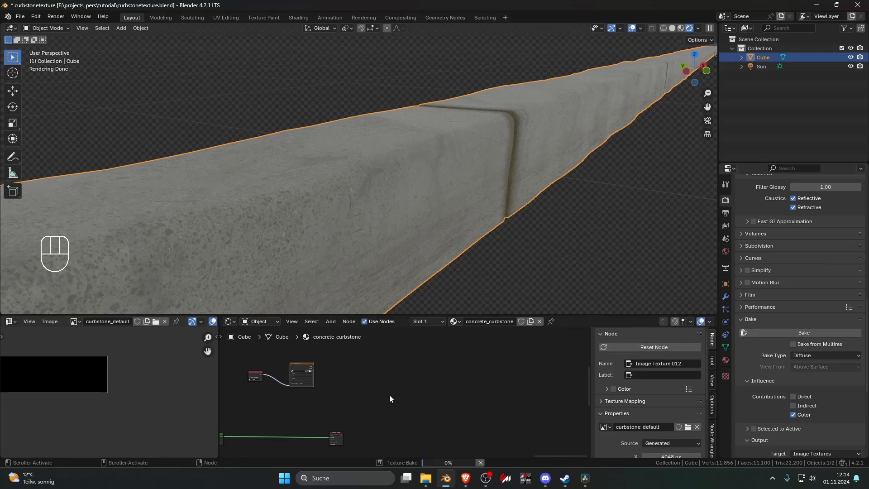
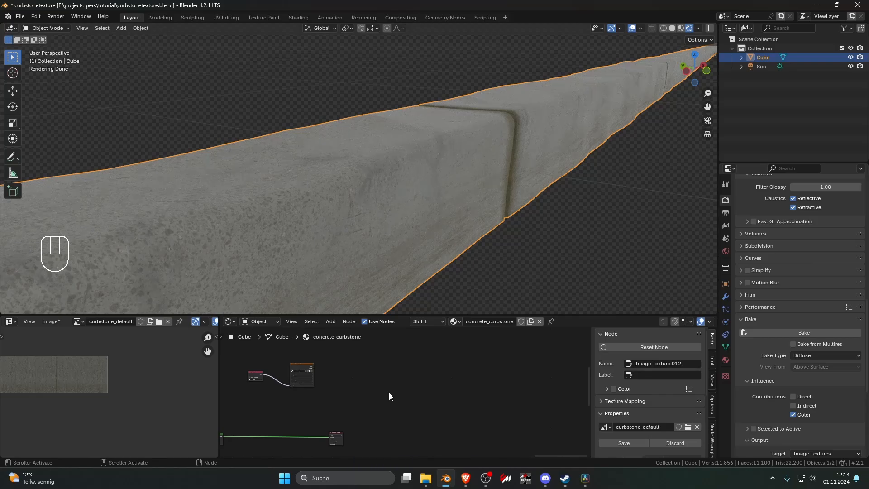
- Inspect the baked curbstone_default image up close and along its full length
scroll(126, 389, "down", 3)
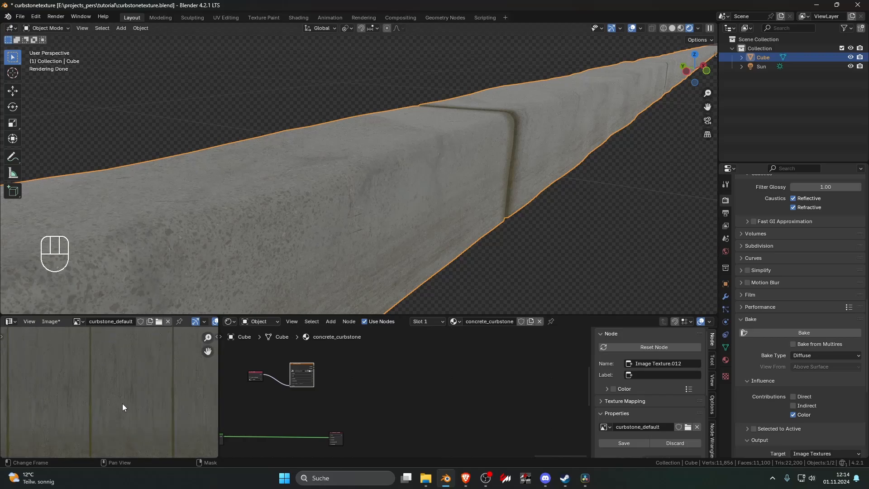
scroll(89, 392, "up", 1)
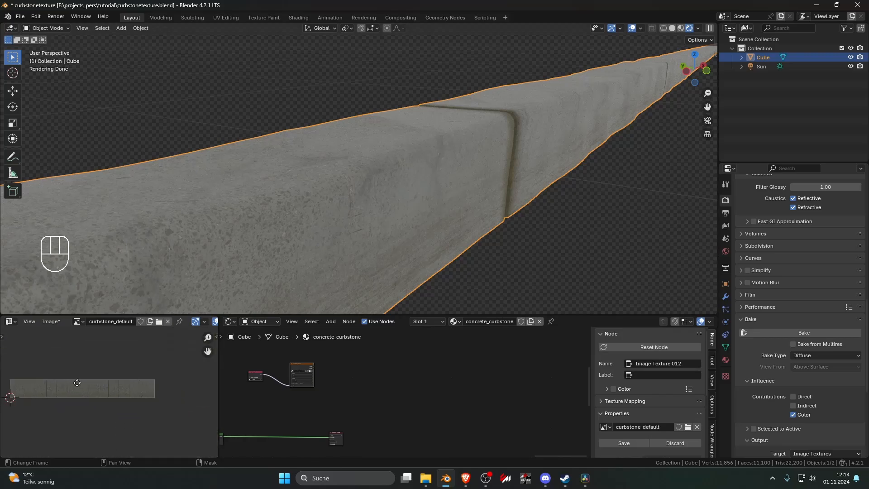
scroll(75, 384, "up", 5)
scroll(115, 418, "down", 6)
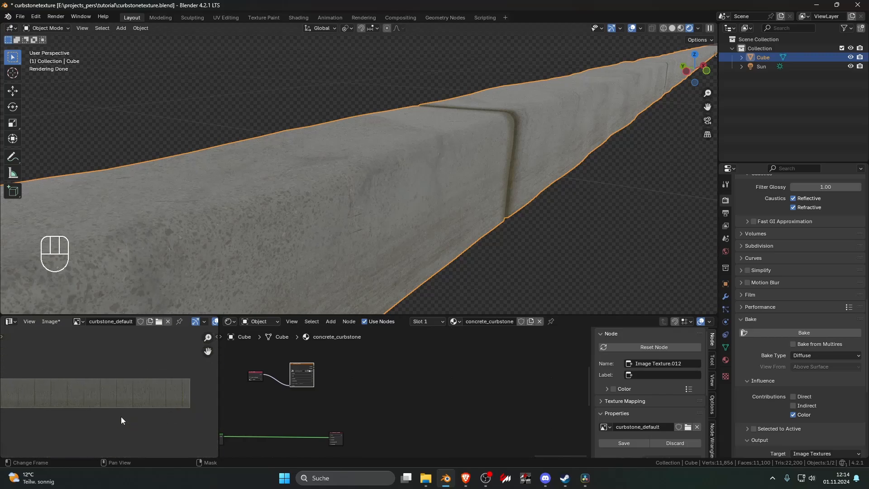
- Deselect the curbstone, enlarge the 3D viewport and turn the image editor area into an Asset Browser
scroll(475, 249, "down", 5)
left_click(469, 239)
key("shift+a")
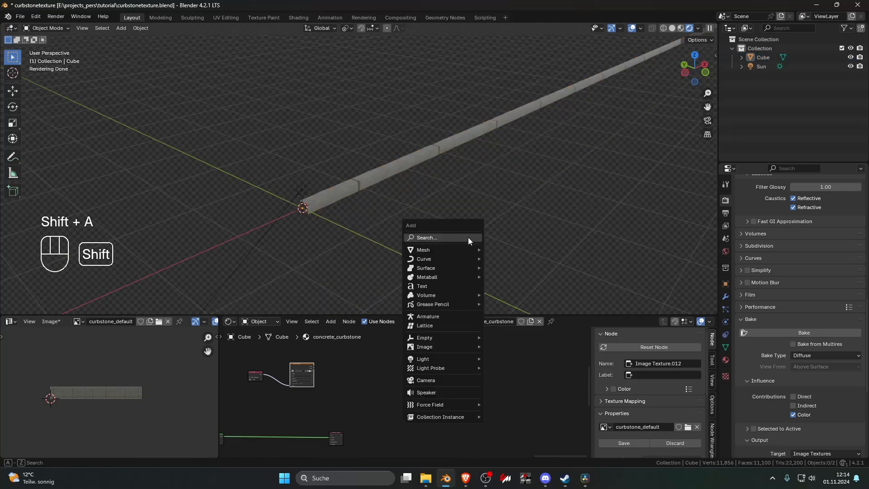
key("Escape")
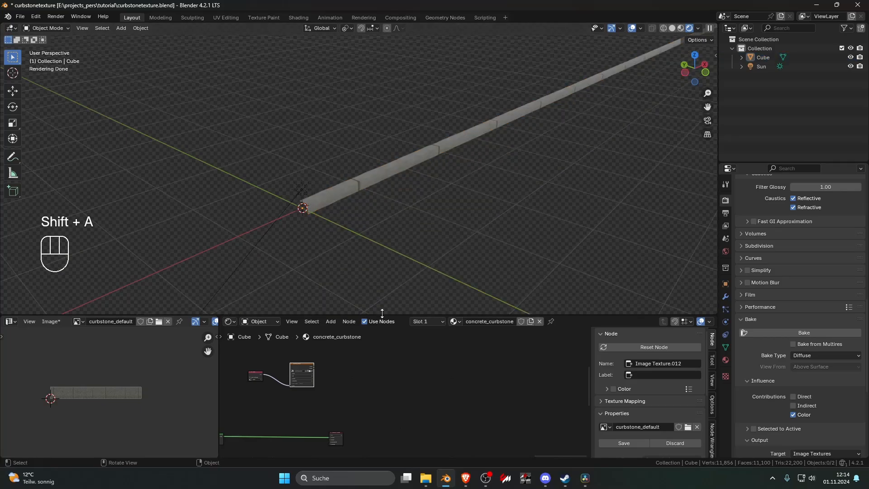
left_click_drag(382, 313, 382, 362)
left_click(11, 370)
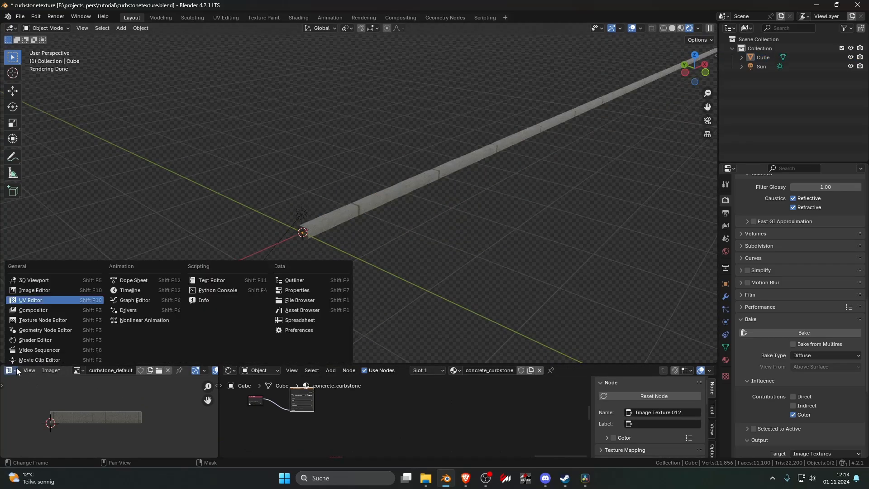
left_click(301, 310)
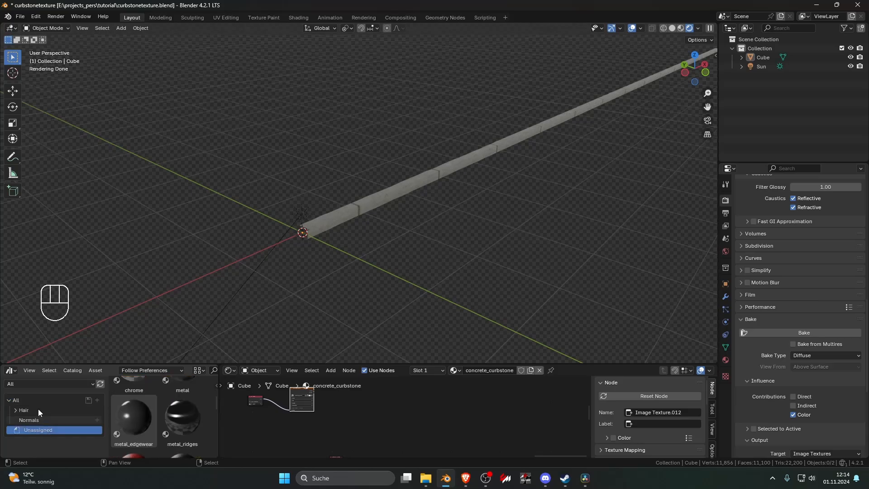
- Choose the assets library and place its sideobjects_terrain asset in the scene beside the curbstone
left_click(29, 383)
left_click(30, 454)
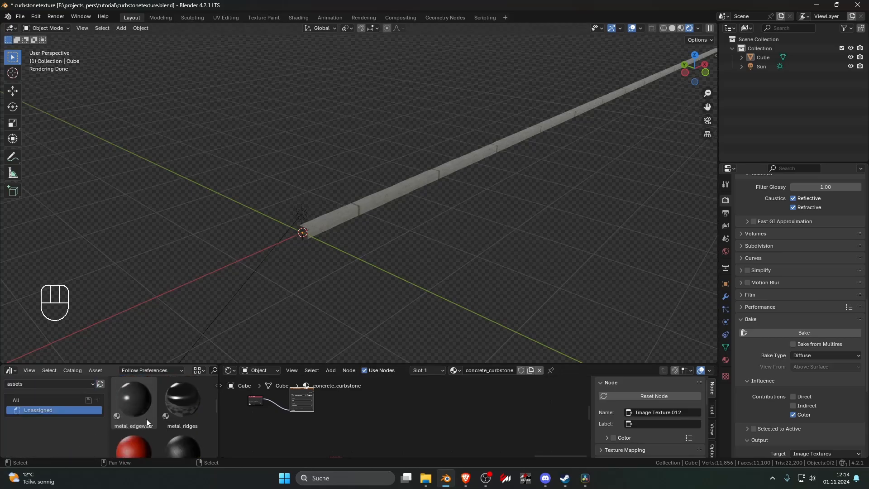
scroll(146, 419, "down", 5)
left_click_drag(148, 419, 138, 169)
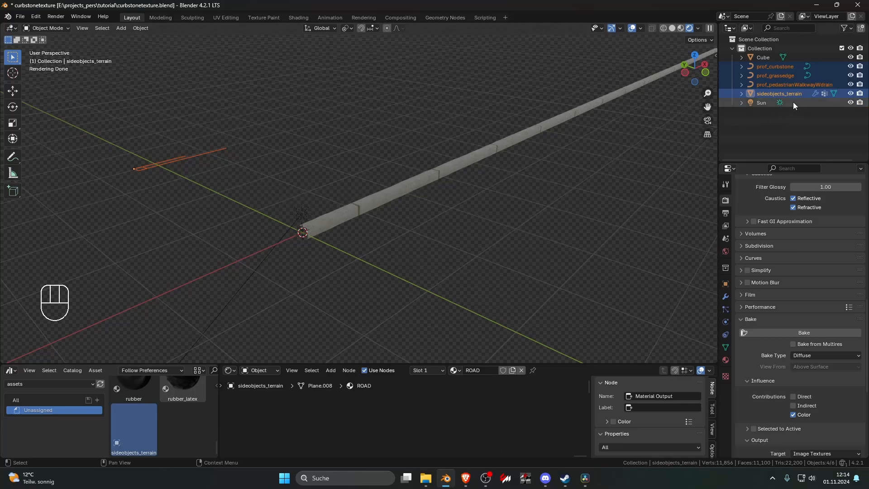
- Merge the sideobjects_terrain mesh into a single vertex and select that vertex in top view
left_click(778, 94)
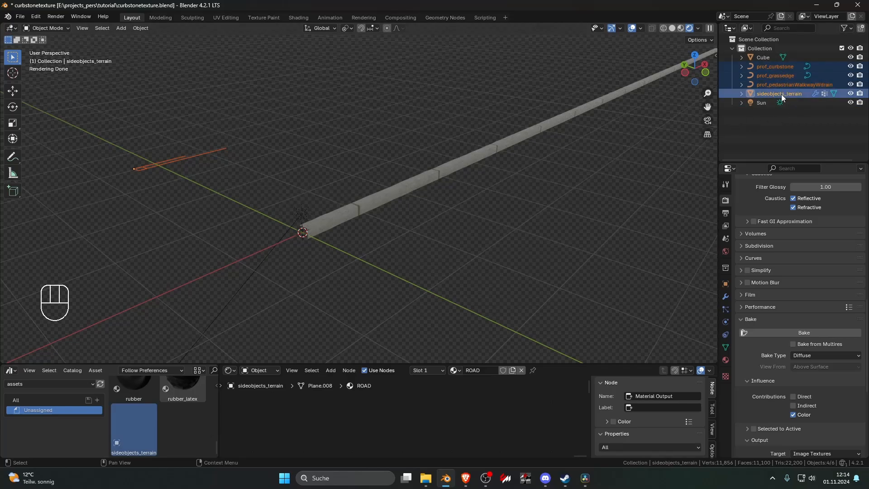
key("Tab")
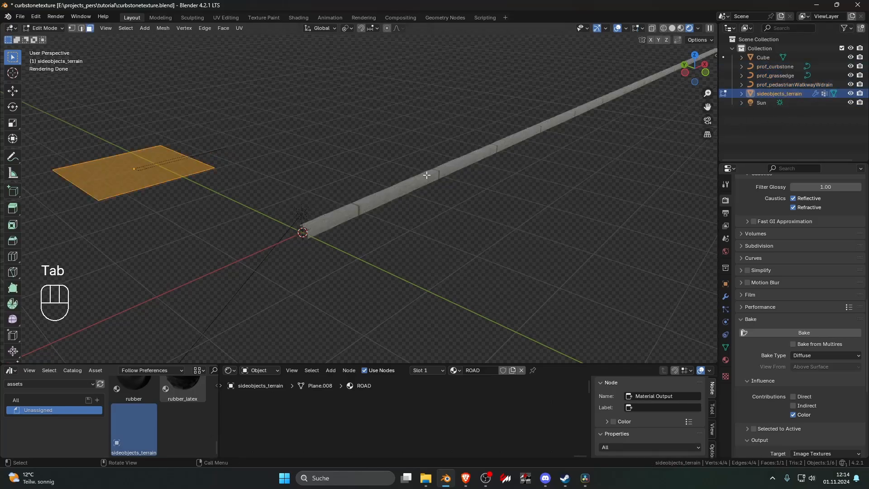
key("m")
left_click(379, 178)
key("KP_7")
key("1")
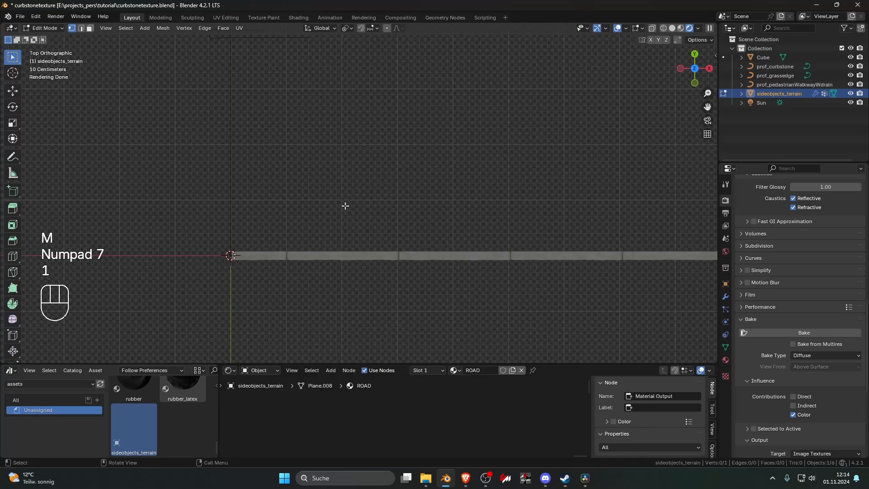
key("e")
key("a")
key("1")
key("KP_Decimal")
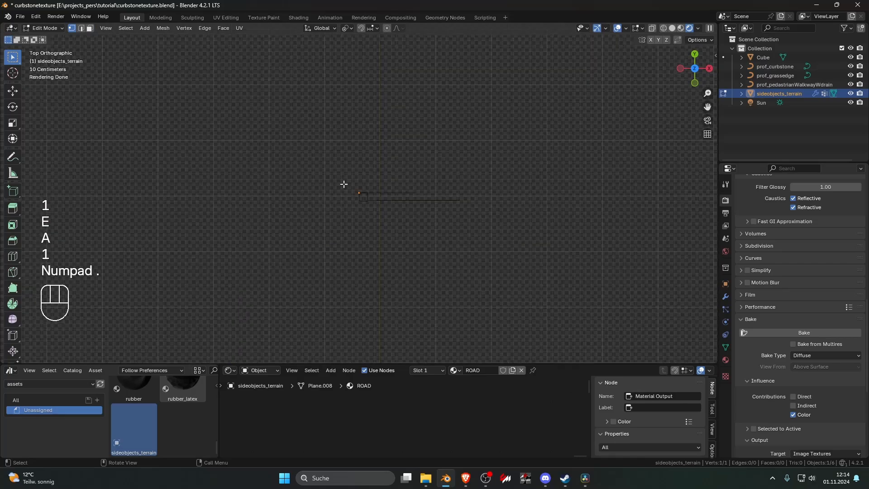
- Extrude the single vertex three times in top view to form a bent three-segment path
key("a")
middle_click_drag(293, 237, 255, 263, "shift")
key("g")
key("Escape")
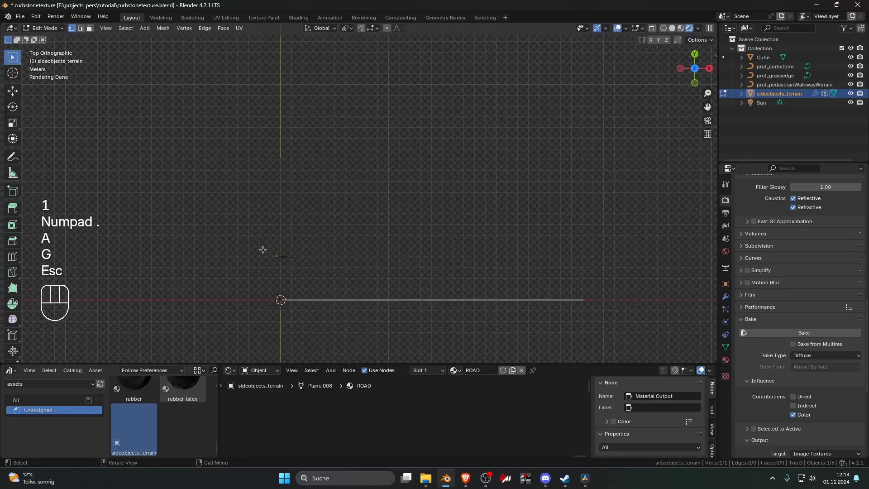
key("e")
left_click(315, 224)
key("e")
left_click(488, 192)
middle_click_drag(449, 201, 425, 203, "shift")
key("e")
key("Tab")
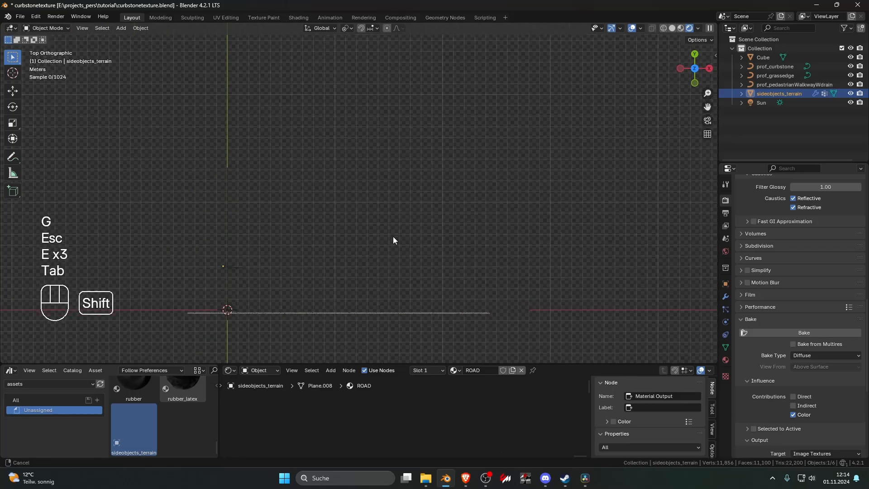
- Assign all vertices of the path to the curbstone vertex group and return to Object Mode
middle_click_drag(393, 237, 612, 272)
key("Tab")
left_click(726, 346)
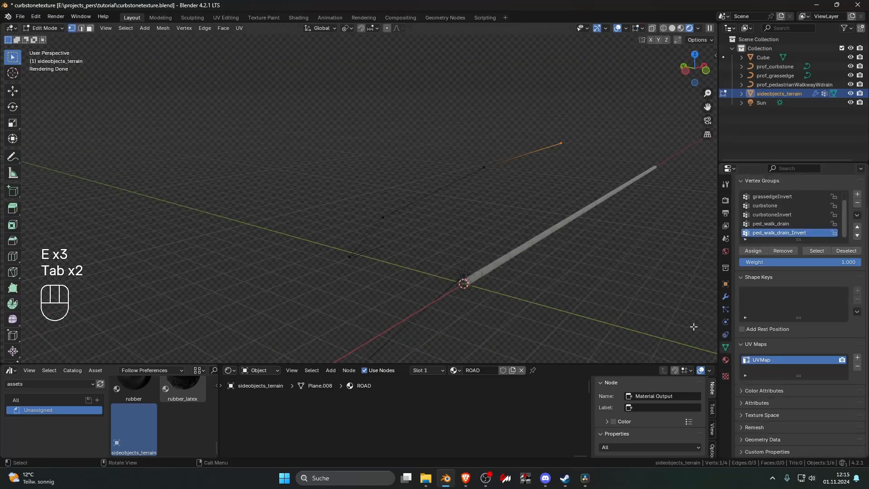
key("a")
middle_click_drag(530, 241, 473, 235)
left_click(779, 206)
left_click(754, 250)
key("Tab")
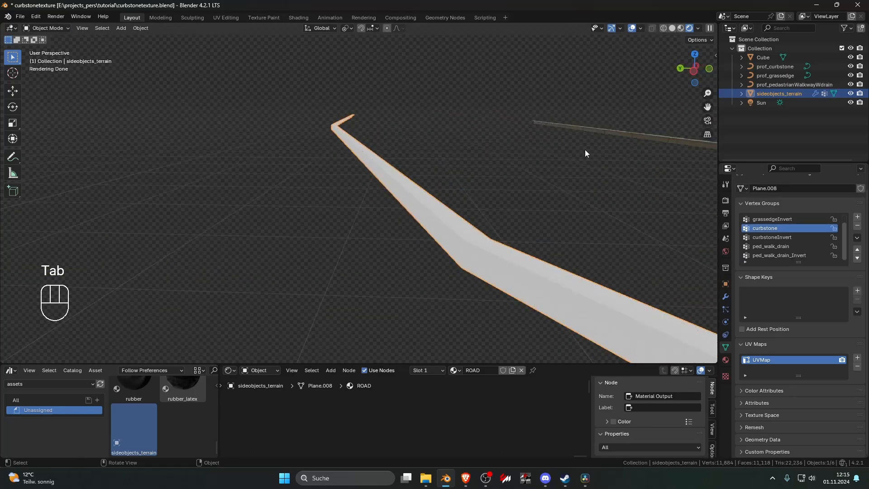
- Show the scene in material preview and convert the sideobjects_terrain object's visual geometry to an editable mesh
left_click(680, 29)
key("Tab")
key("Tab")
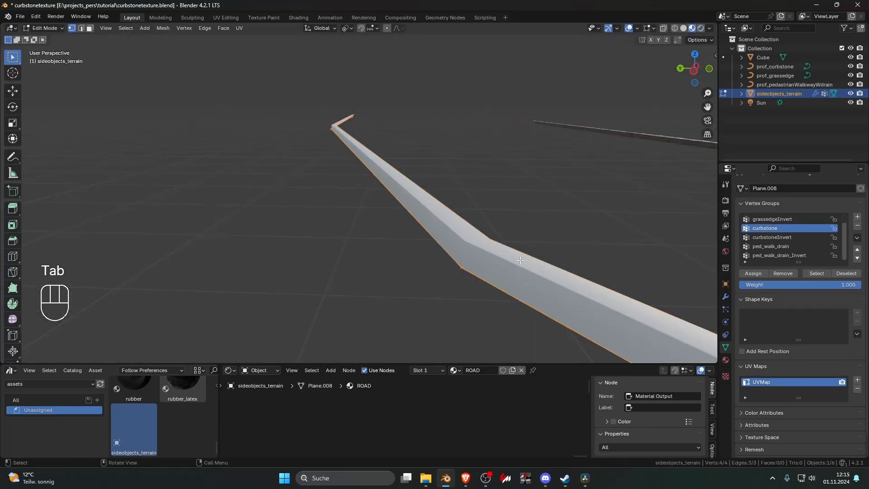
key("ctrl+a")
left_click(508, 351)
- Reset the UVs of all curb faces and unwrap them with Follow Active Quads using Length Average
key("Tab")
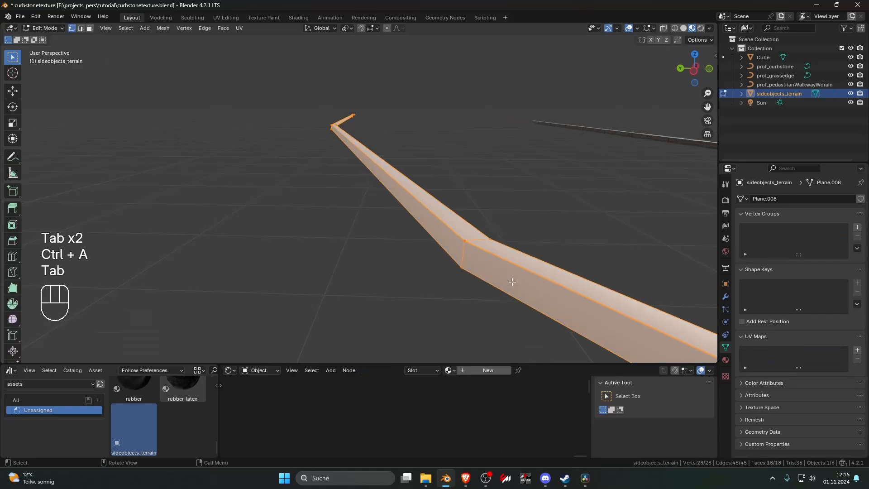
key("3")
middle_click_drag(501, 249, 428, 218)
key("u")
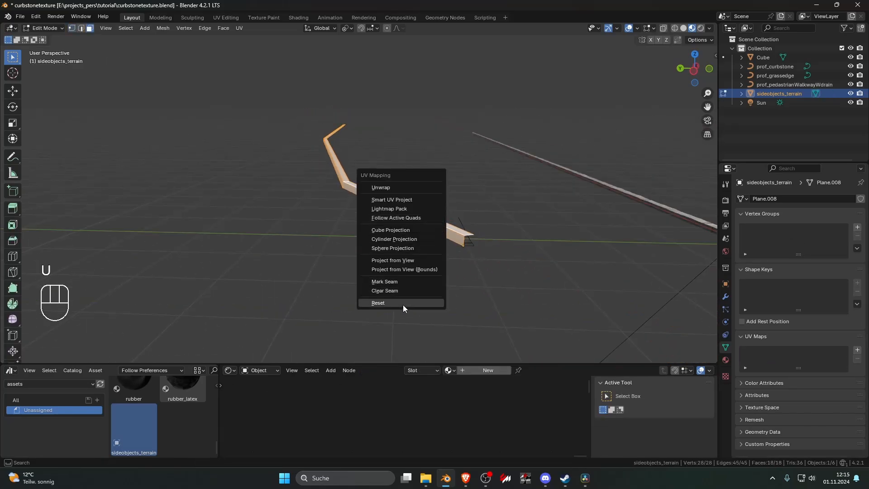
key("u")
left_click(428, 175)
left_click(430, 149)
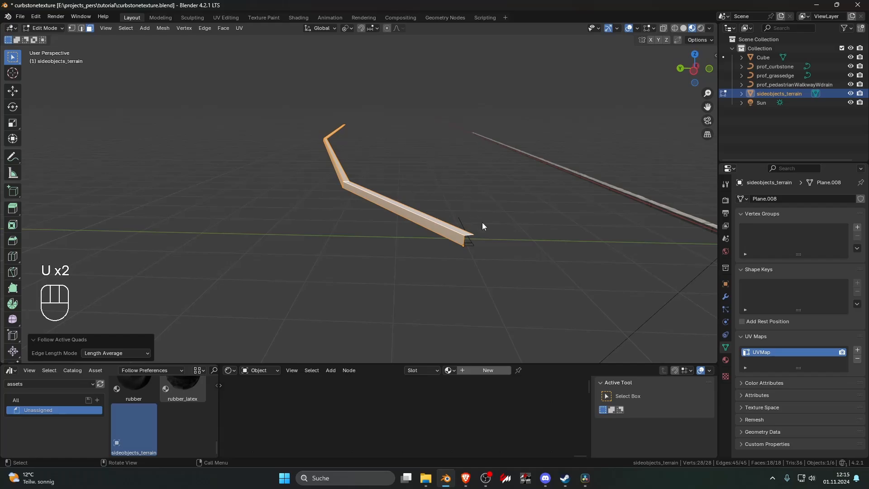
- Give the sideobjects_terrain object a new material named curbstone
key("Tab")
left_click(725, 359)
double_click(784, 237)
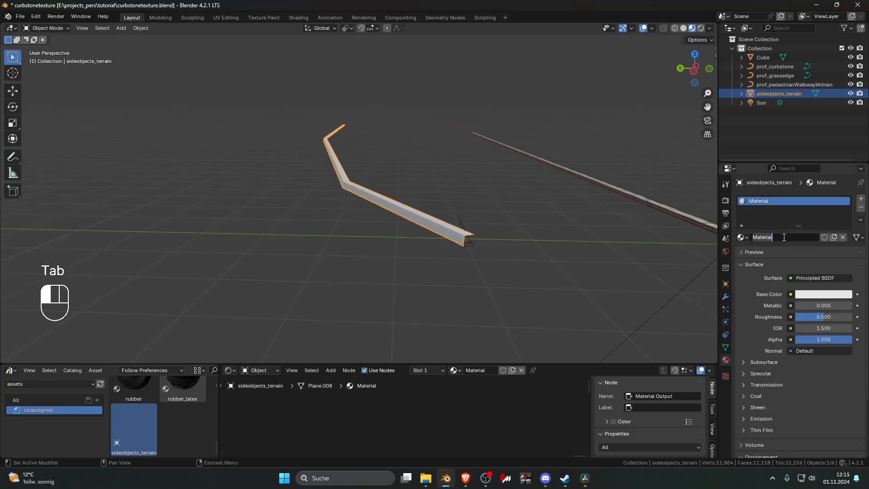
type("curbstone")
key("Return")
- Add a Texture Coordinate, Mapping and Image Texture setup to the Principled BSDF's base color
key("a")
key("KP_Decimal")
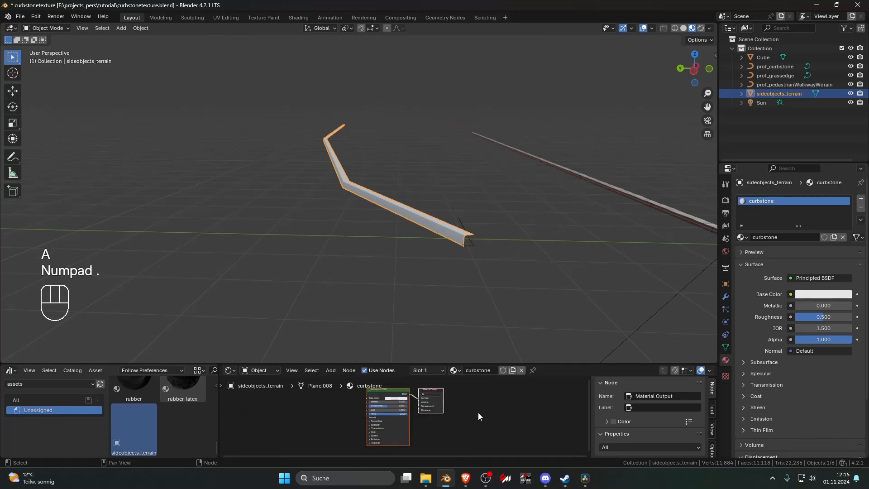
left_click(406, 403)
key("ctrl+t")
- Assign the curbstone_default image to the new Image Texture node
left_click(370, 424)
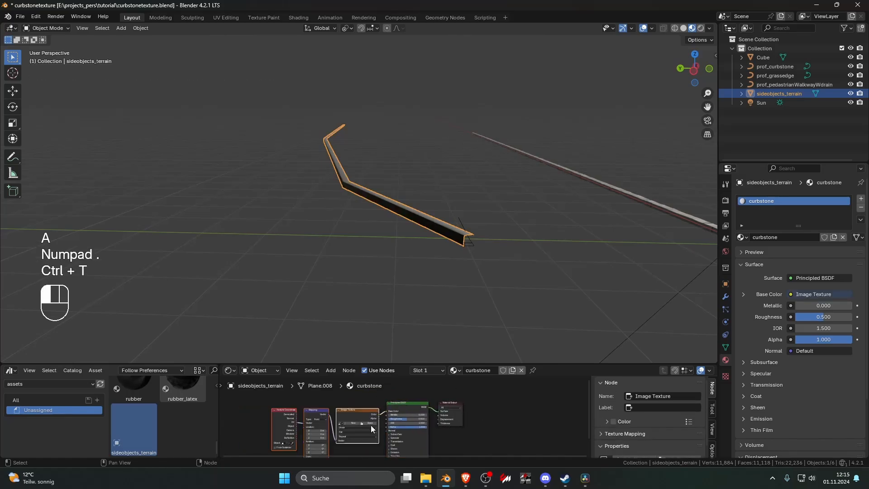
scroll(345, 422, "up", 10)
middle_click_drag(319, 410, 391, 455, "shift")
middle_click_drag(342, 421, 355, 370, "shift")
left_click(358, 426)
type("c")
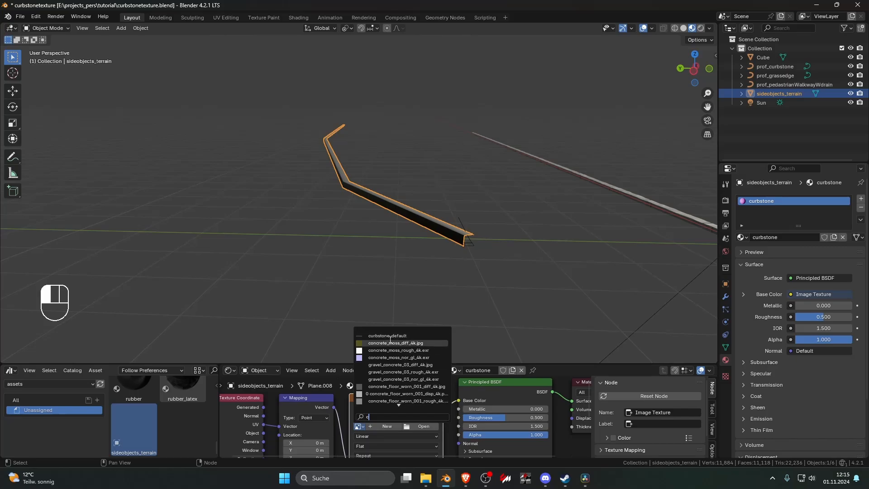
left_click(388, 335)
scroll(406, 272, "up", 5)
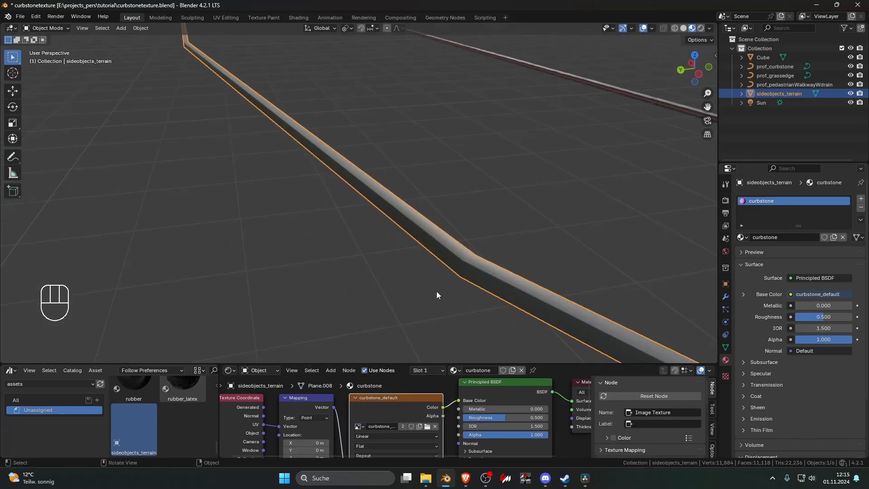
- Replace the Asset Browser with the UV Editor and scale the curb's UVs down around the 2D cursor
left_click(12, 370)
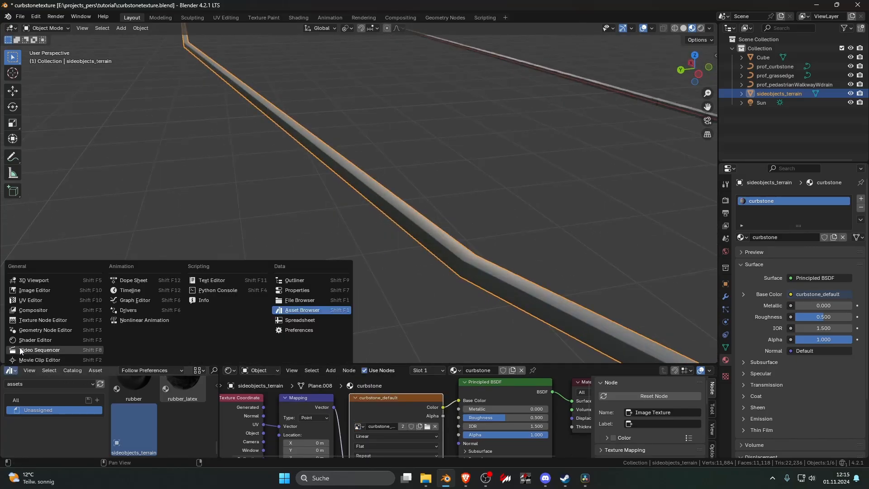
left_click(23, 302)
key("Tab")
key("s")
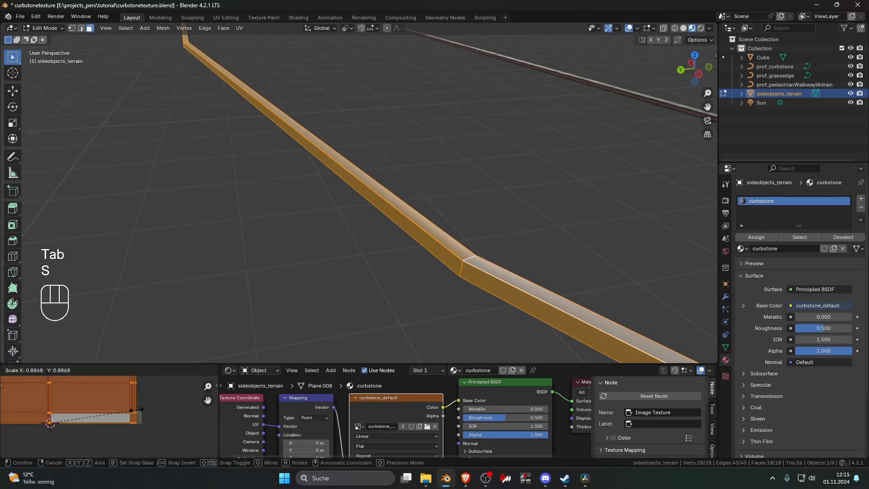
left_click(66, 428)
- Rotate the curb's UVs by 90° and move them up along Y to the image's lower edge
scroll(66, 428, "up", 5)
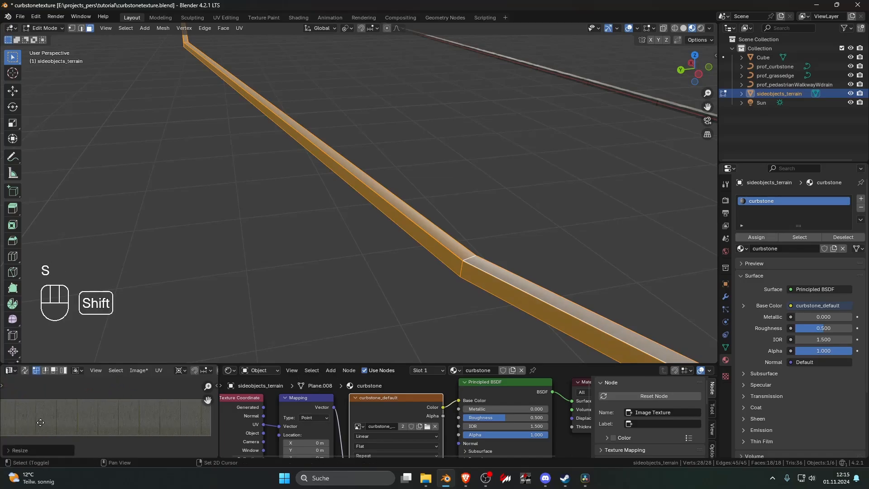
middle_click_drag(65, 428, 142, 428, "shift")
scroll(136, 428, "up", 2)
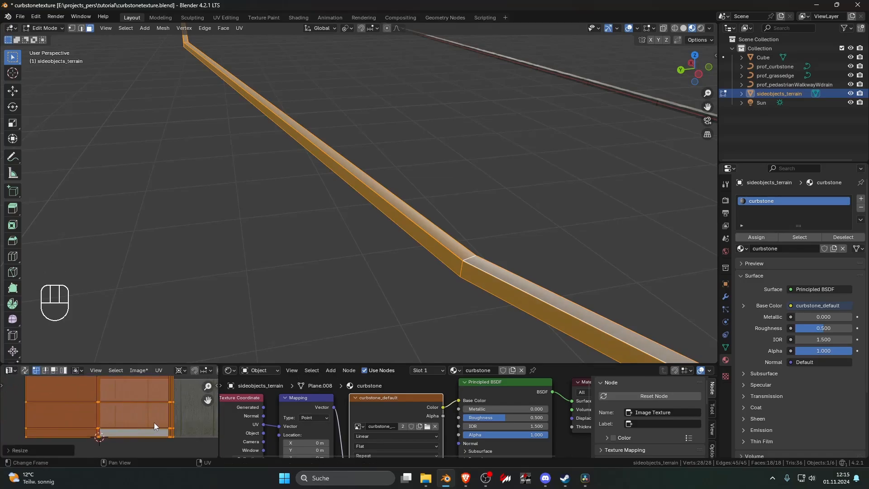
type("r90")
key("KP_Enter")
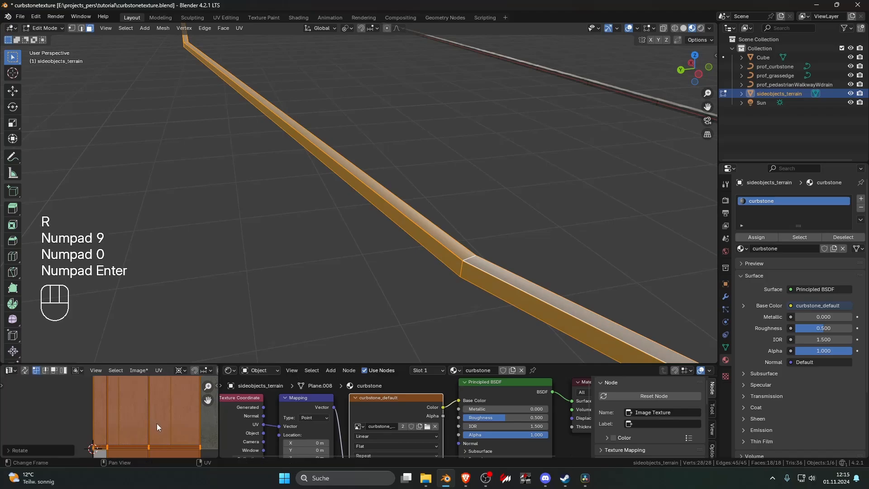
key("g")
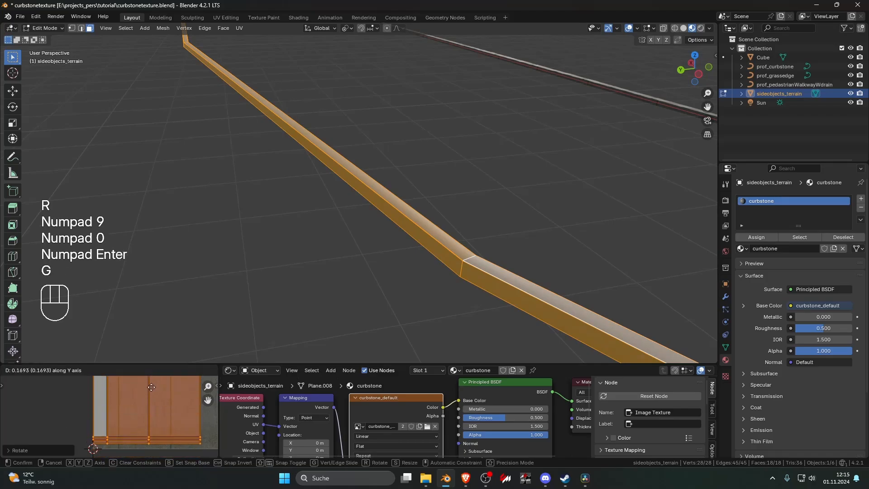
left_click(149, 409)
- Rotate the UVs by 180° and move them so their lower-right corner meets the image's lower-left corner
type("r180")
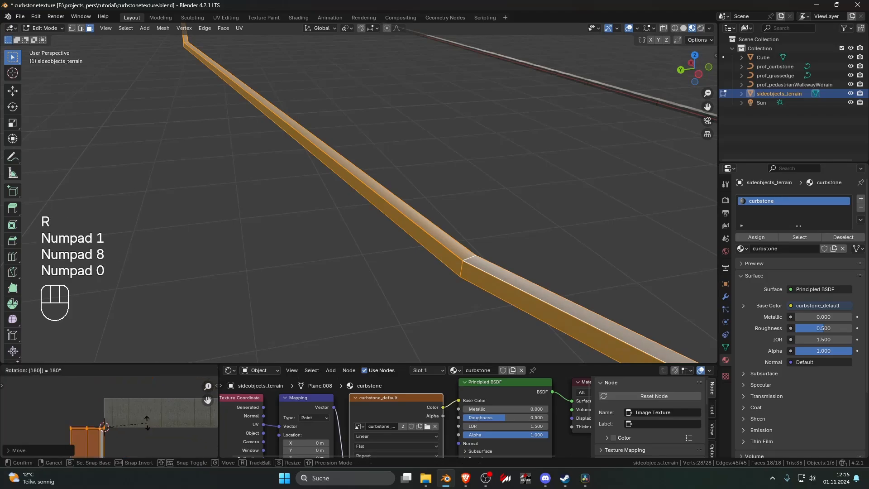
key("KP_Enter")
scroll(150, 424, "up", 4)
middle_click_drag(97, 419, 140, 437, "shift")
scroll(143, 404, "down", 3)
key("g")
left_click(113, 419)
key("g")
middle_click(125, 443)
left_click(125, 448)
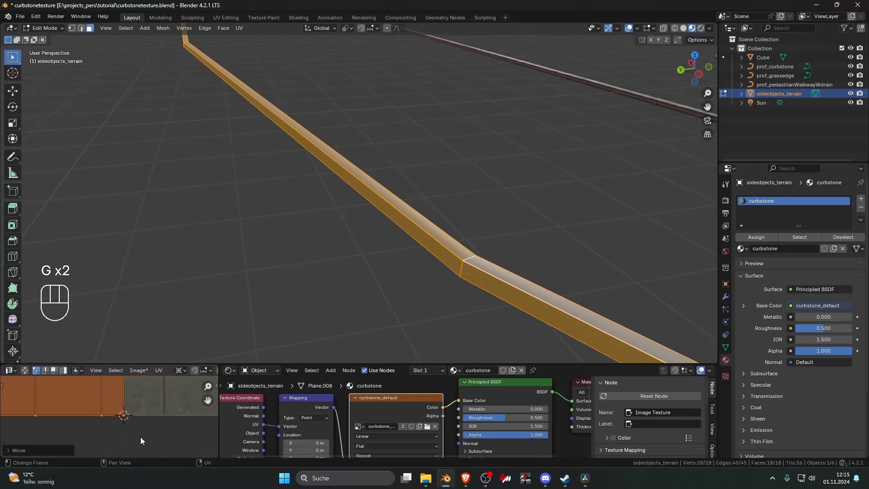
- Scale the UVs down uniformly around the 2D cursor to fit the height of the curbstone_default image
key("s")
key("Escape")
scroll(156, 417, "down", 2)
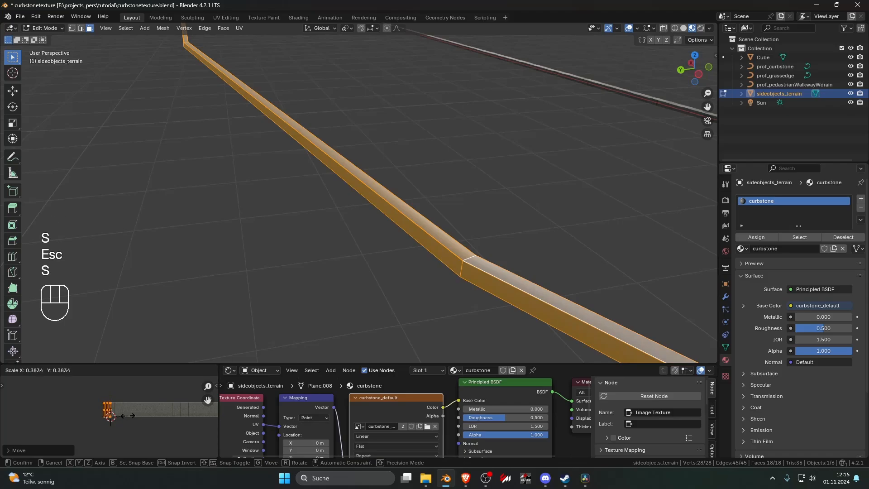
left_click(129, 410)
- Stretch the UVs along X to lengthen the stone pattern and check the texture on the curb
key("s")
key("x")
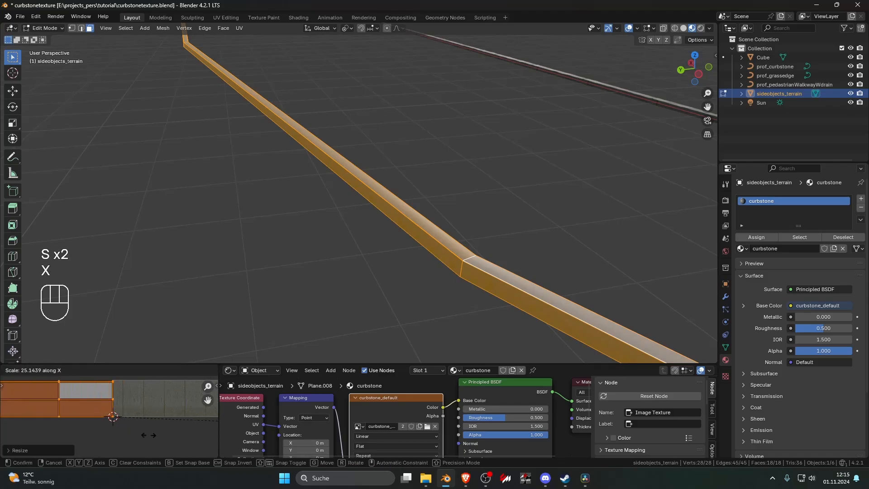
left_click(10, 435)
key("s")
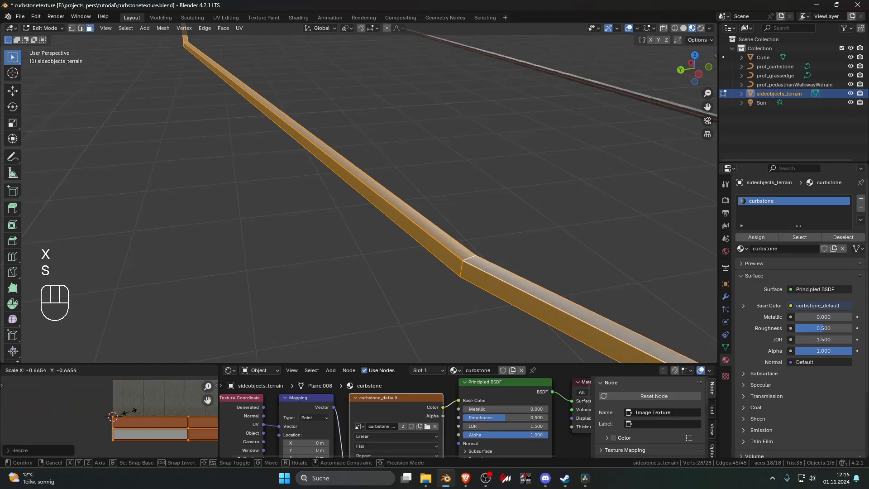
key("Escape")
key("Tab")
key("Tab")
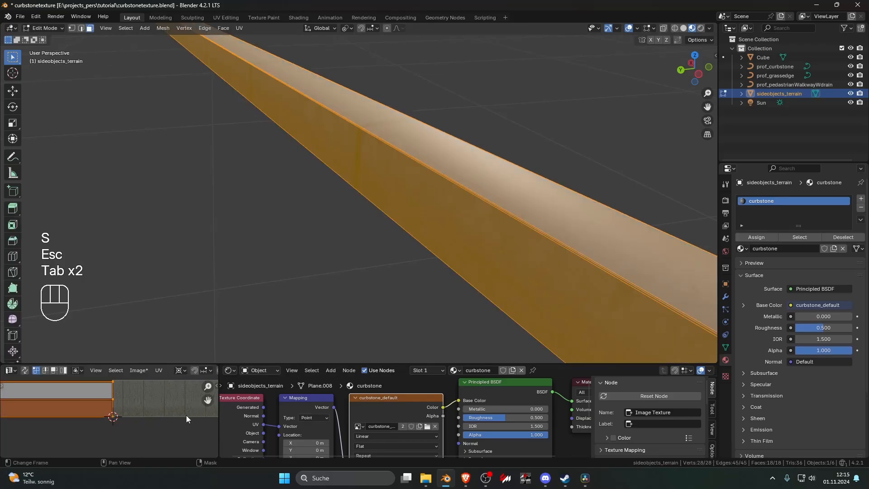
- Scale the curb's UVs along X past the 2D cursor so they flip onto the curbstone_default image
key("s")
key("x")
left_click(125, 390)
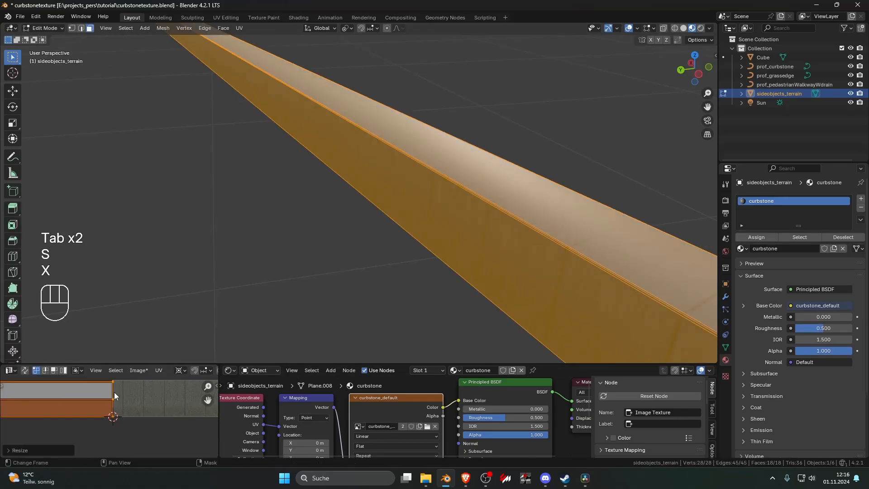
key("s")
key("x")
left_click(110, 413)
- Set the curbstone material's Roughness and Specular IOR Level to 1.000 and view the curb in Object Mode
middle_click_drag(319, 420, 561, 383)
middle_click_drag(462, 396, 455, 428)
left_click_drag(367, 414, 413, 414)
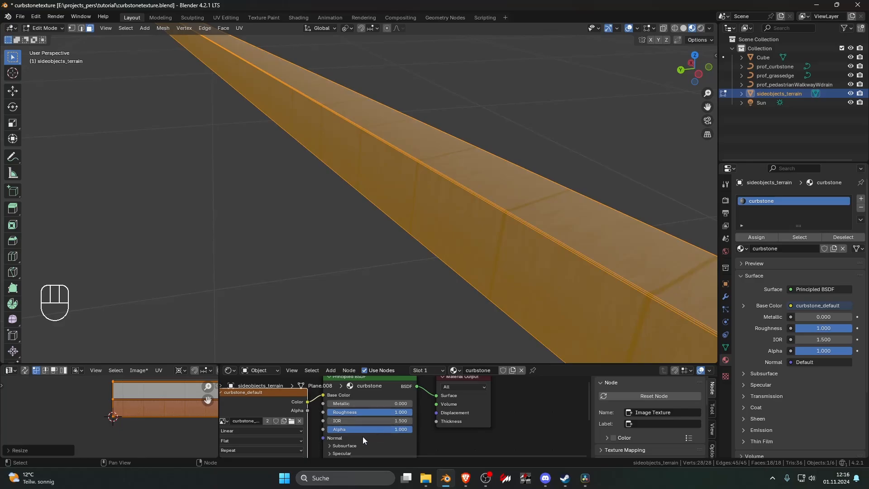
middle_click_drag(348, 448, 343, 430)
left_click(348, 436)
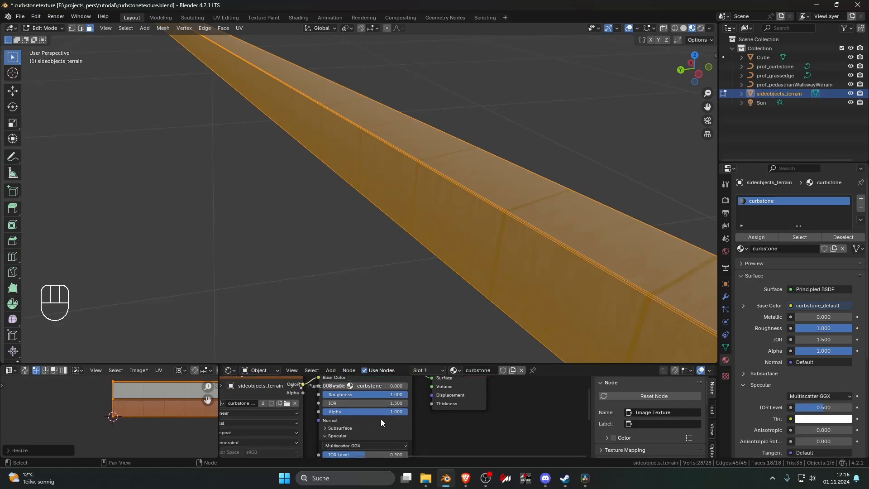
scroll(396, 411, "down", 2, "shift")
left_click_drag(358, 425, 402, 425)
key("Tab")
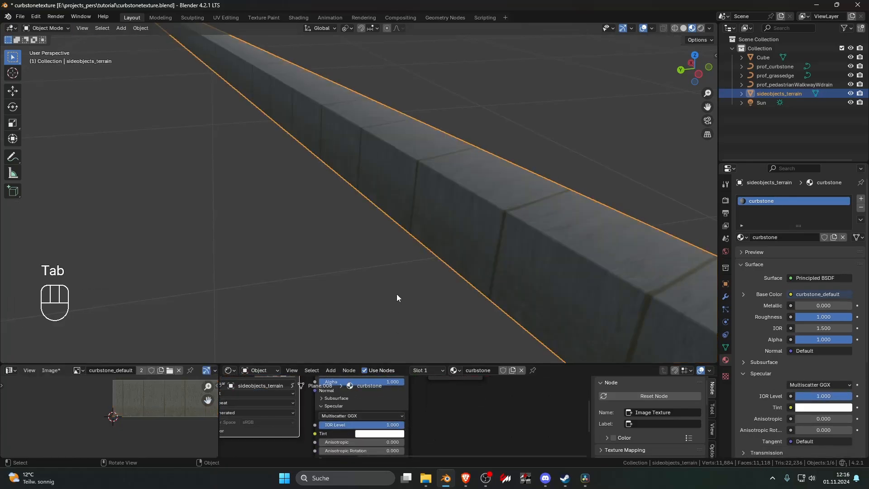
key("Tab")
key("s")
key("x")
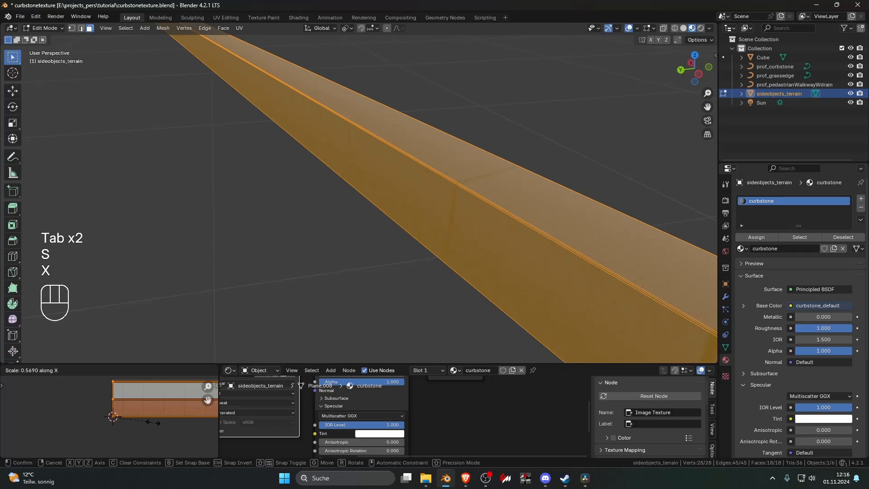
key("Escape")
key("s")
key("x")
key("KP_2")
key("Escape")
- Scale the curb's UVs along X by 0.5 twice to lengthen the stones
key("s")
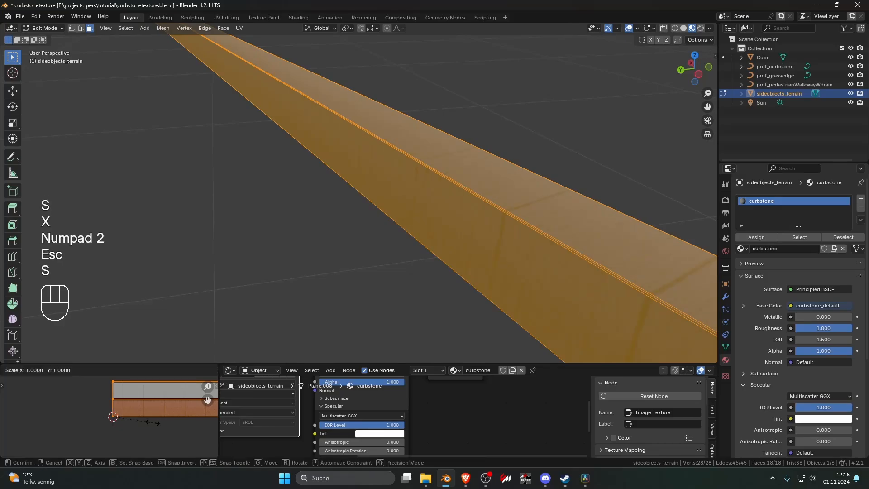
key("x")
key("KP_Decimal")
key("KP_5")
key("KP_Enter")
key("s")
key("x")
key("KP_Decimal")
key("KP_5")
key("KP_Enter")
key("s")
key("x")
key("KP_Decimal")
key("KP_5")
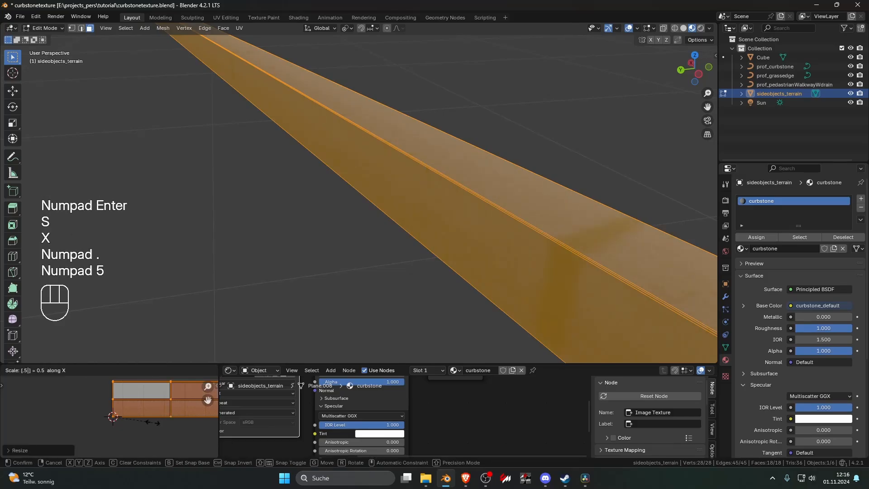
key("Escape")
- Return to Object Mode and examine the stone lengths and joints along the curb from several angles
key("Tab")
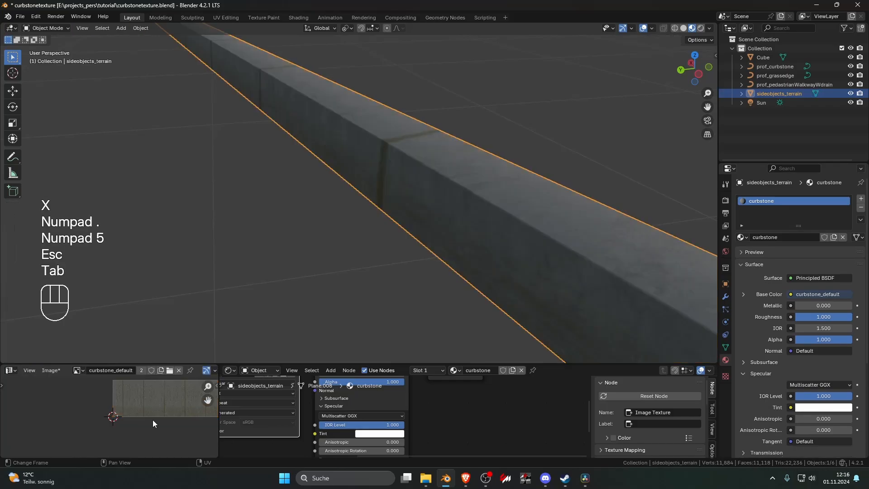
left_click(258, 286)
middle_click_drag(316, 285, 434, 263)
scroll(433, 264, "up", 3)
left_click(474, 138)
scroll(471, 151, "down", 5)
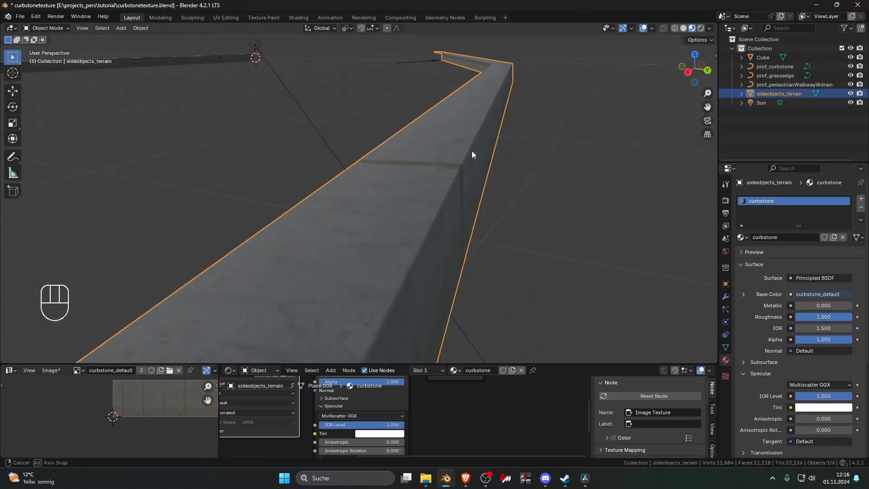
scroll(333, 117, "down", 1)
scroll(333, 118, "down", 2)
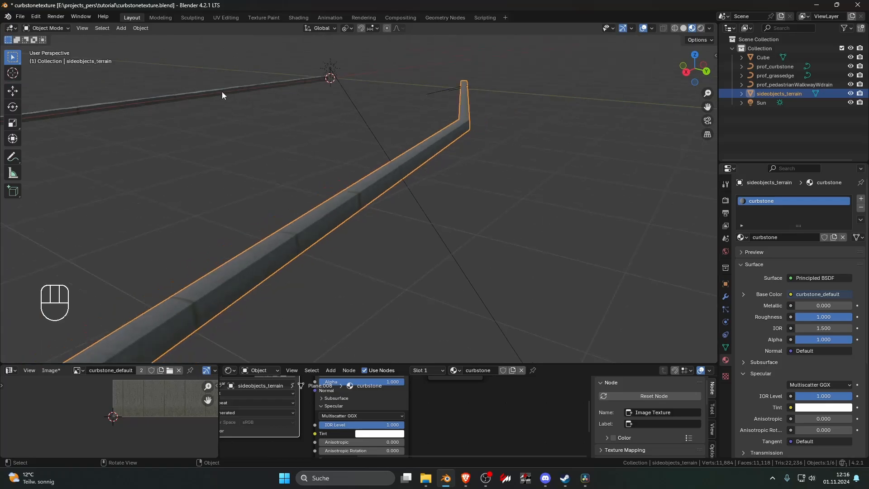
- Bake the Cube's concrete_curbstone material with bake type Normal into its selected image texture node
left_click(222, 92)
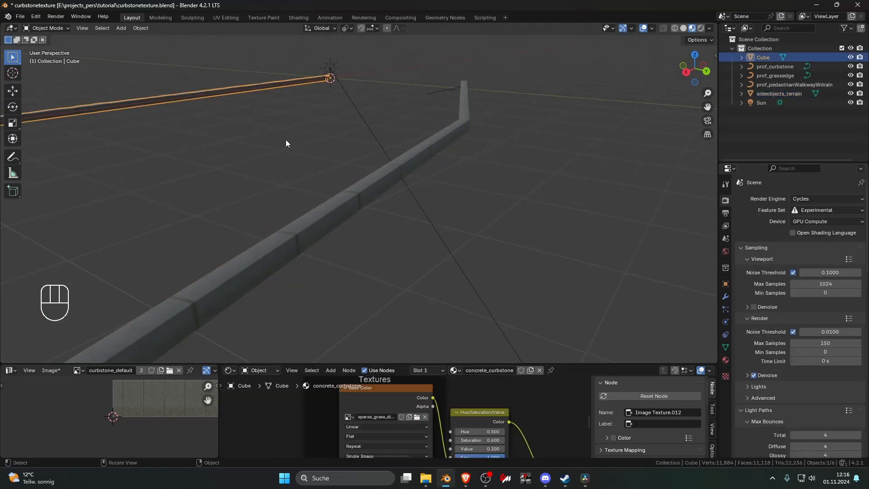
scroll(476, 414, "down", 8)
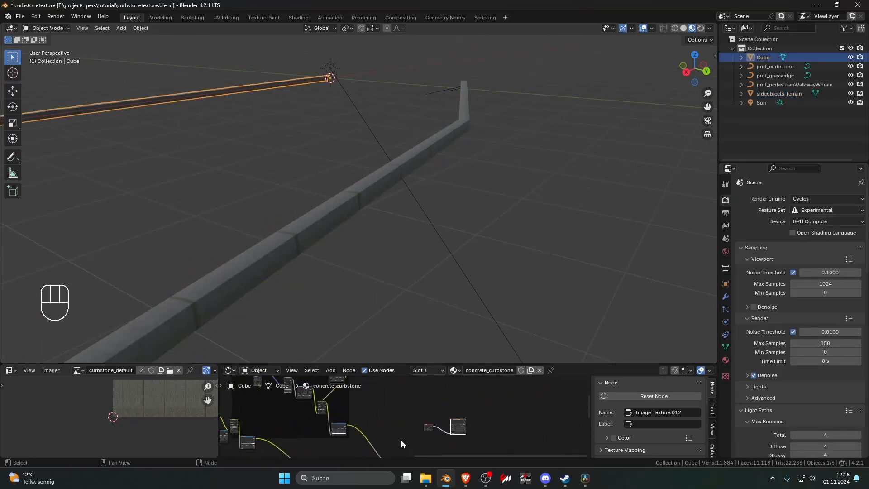
left_click(458, 426)
scroll(770, 335, "down", 15)
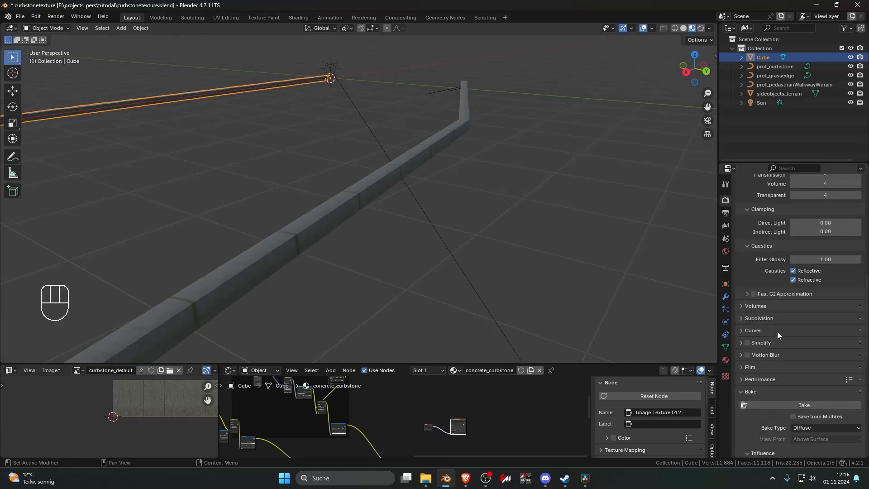
scroll(778, 331, "down", 4)
left_click(804, 356)
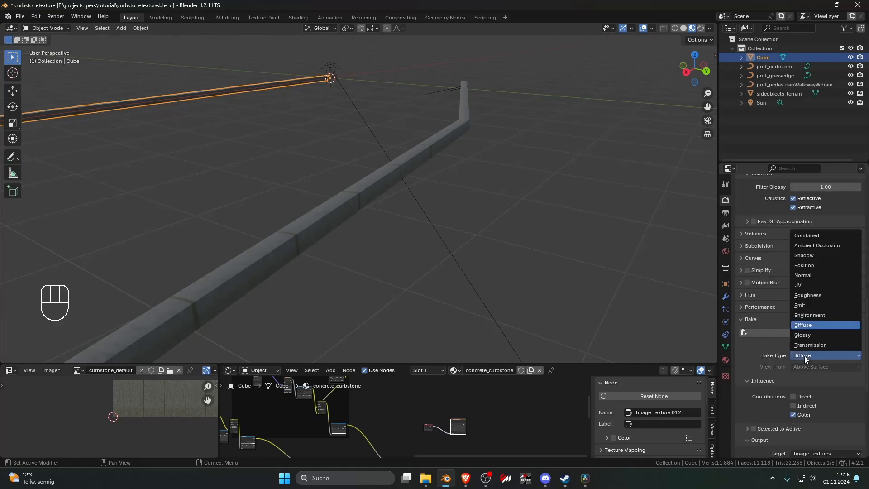
left_click(816, 277)
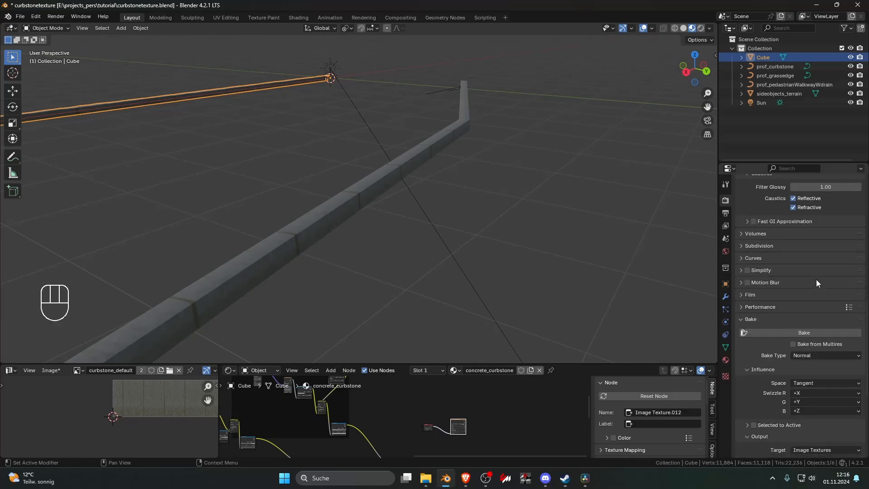
left_click(809, 333)
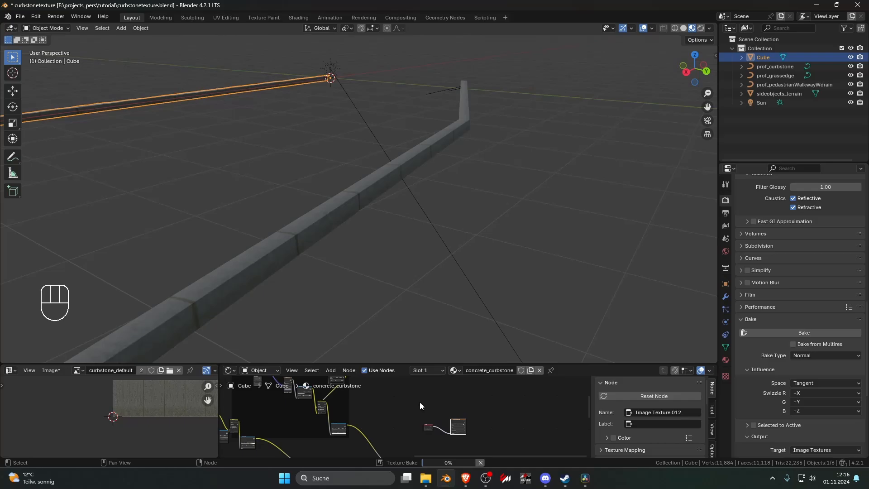
- Save the curbstone_default image as curbstone_default.png during the bake and inspect the baked normal map
scroll(148, 398, "down", 7)
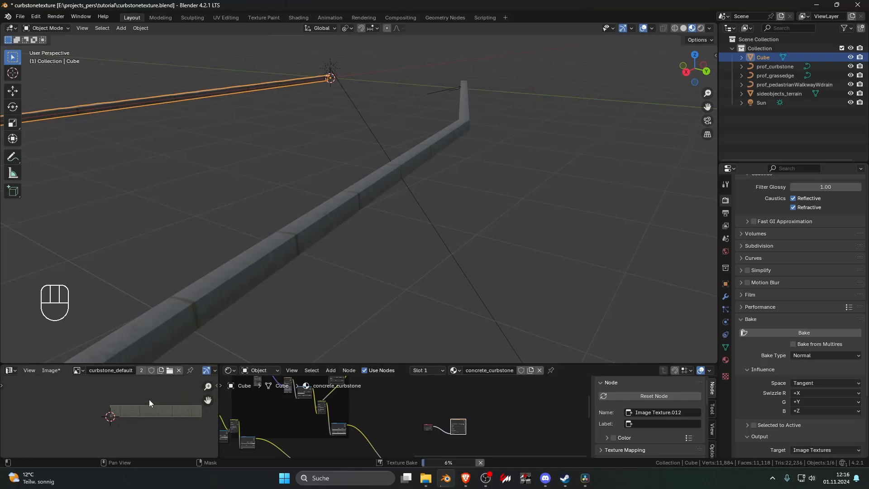
scroll(131, 406, "up", 8)
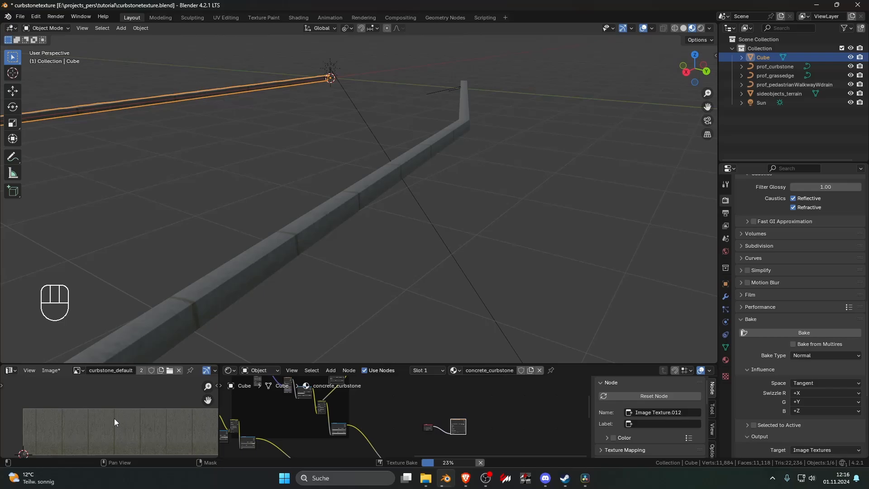
left_click(46, 370)
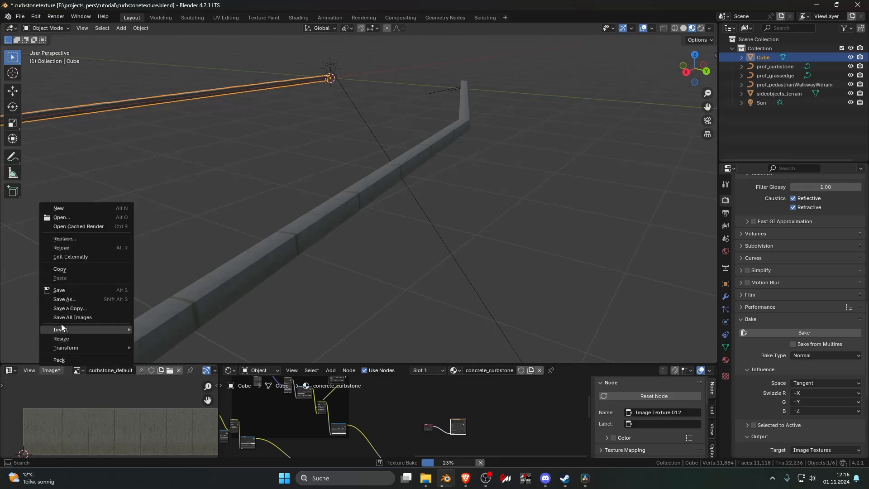
left_click(85, 300)
left_click(575, 337)
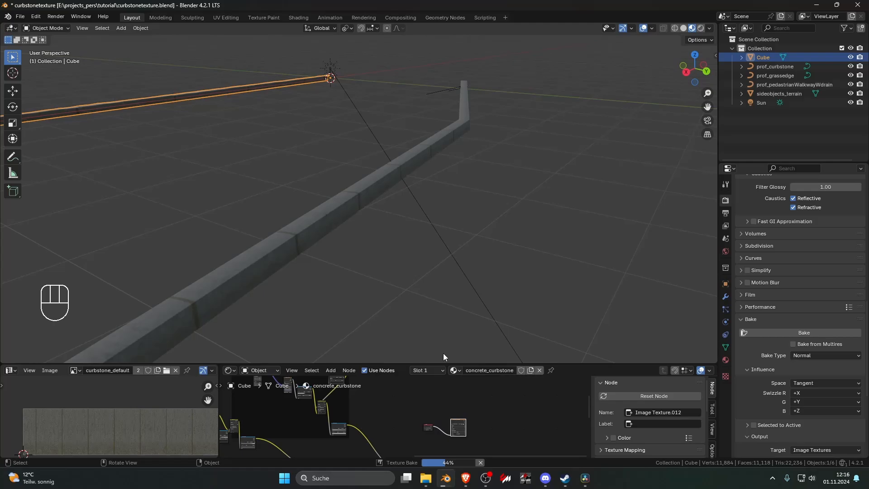
scroll(121, 422, "up", 3)
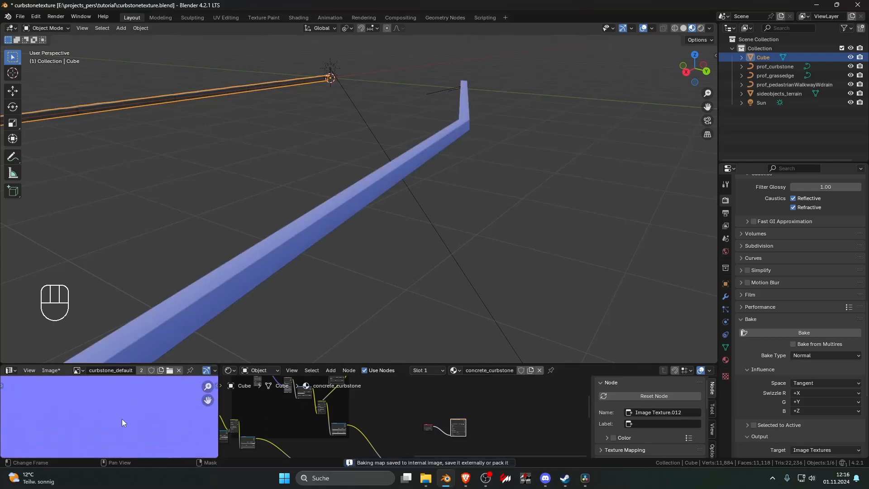
middle_click_drag(136, 428, 93, 429)
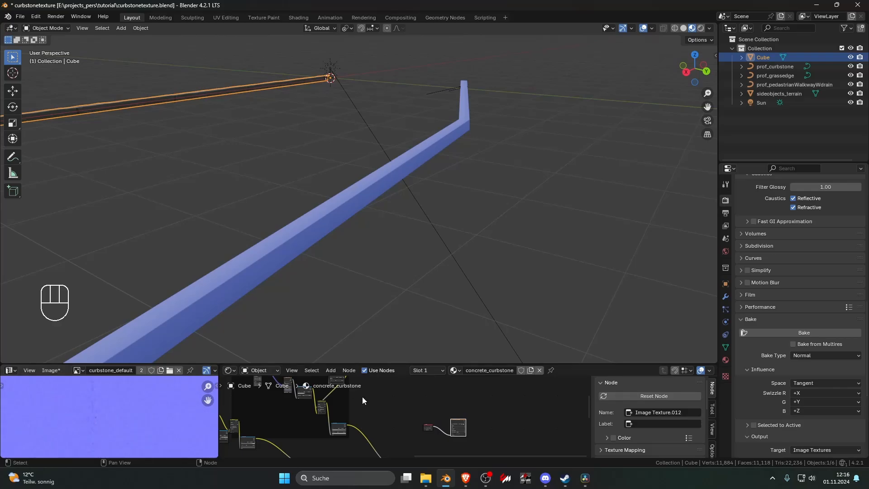
scroll(377, 406, "down", 3)
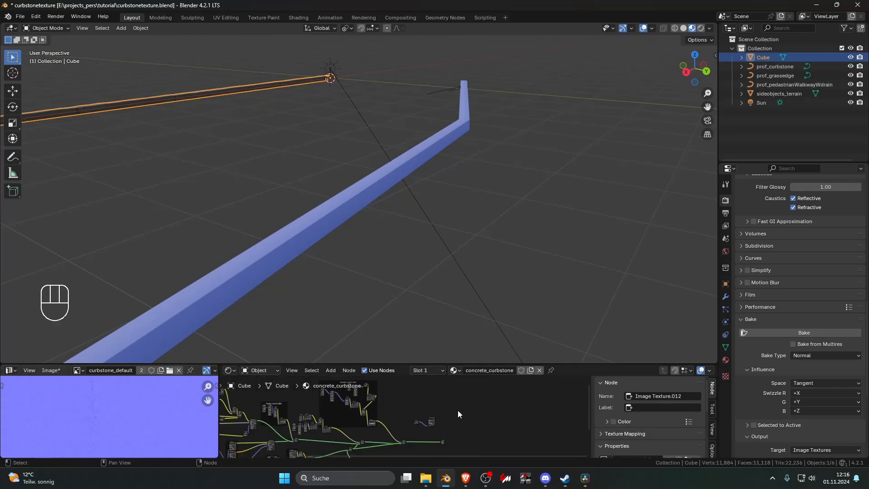
- Add a Bump node to the curb's material, linking the curbstone_default Color to Height and its Normal to the Principled BSDF's Normal
left_click(369, 213)
key("ctrl+space")
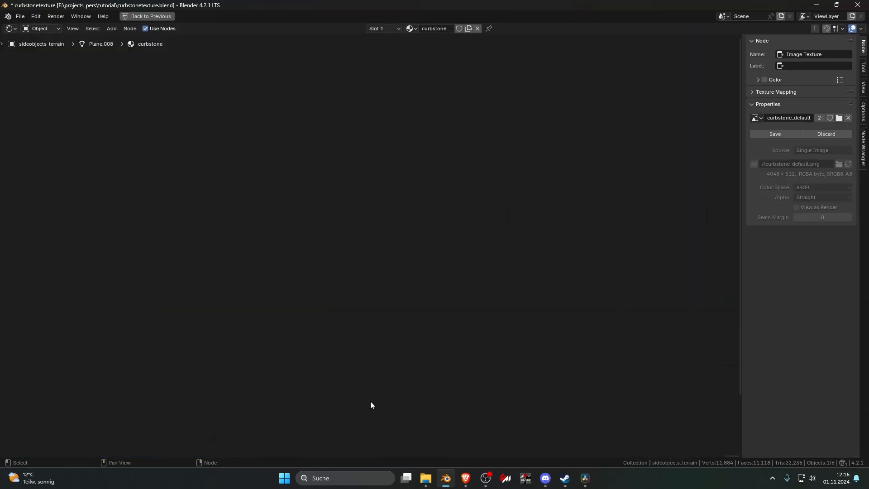
key("Home")
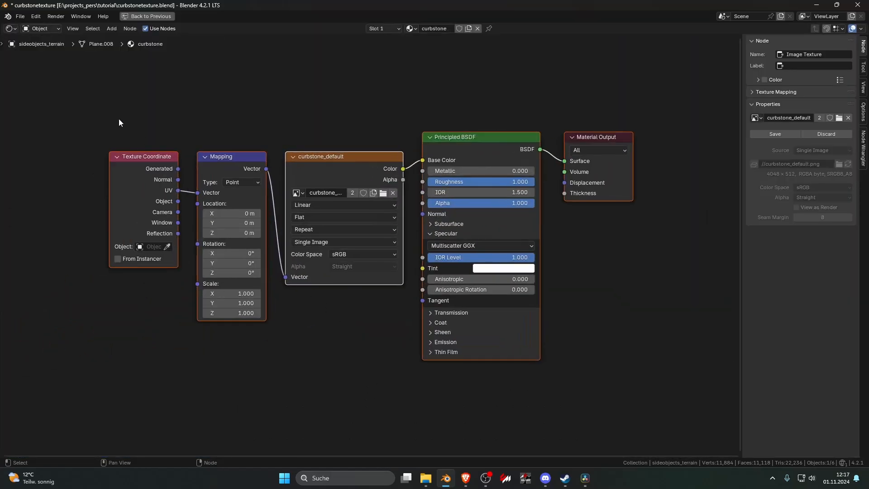
left_click_drag(306, 197, 119, 350)
key("shift+a")
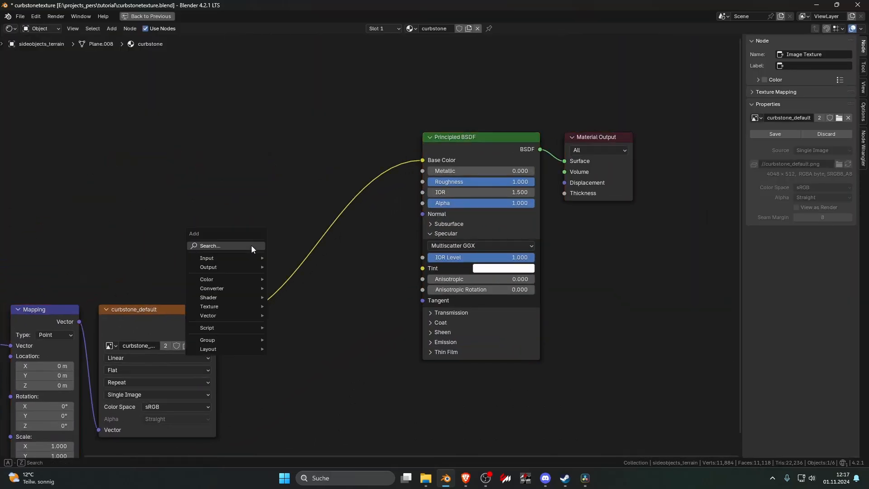
type("b")
left_click(285, 271)
left_click(292, 297)
left_click_drag(216, 322, 291, 361)
left_click_drag(360, 314, 422, 213)
- Duplicate the curbstone_default image texture node above the original and link the Mapping node's Vector to the copy
scroll(180, 299, "down", 1)
left_click(190, 310)
key("shift+d")
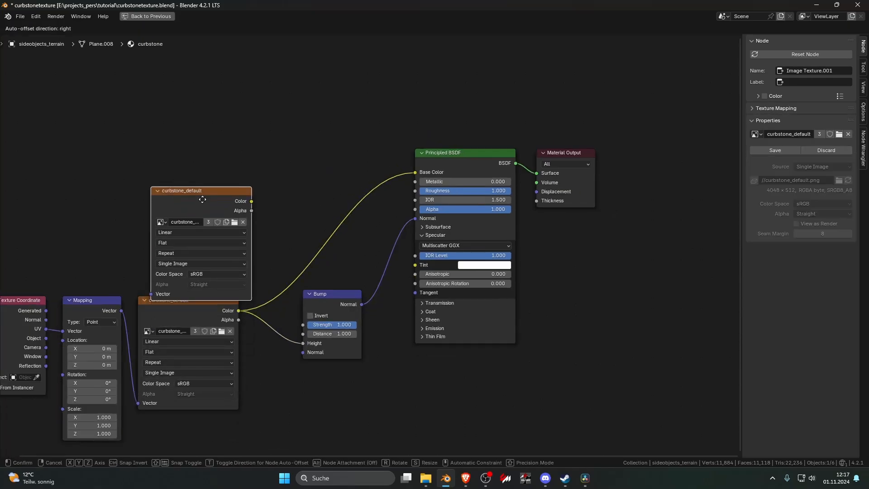
left_click(202, 182)
left_click_drag(121, 310, 150, 274)
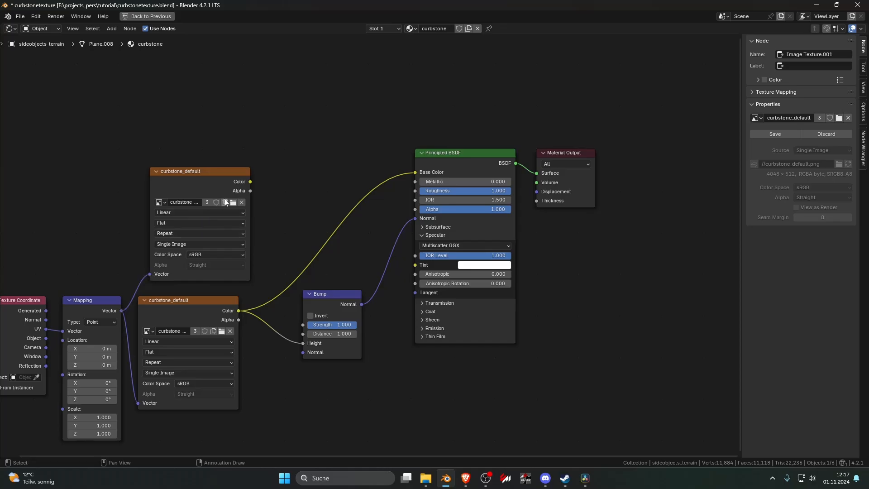
- Load curbstone_default.png in the duplicated texture node and link its Color to the Principled BSDF's Base Color
left_click(233, 202)
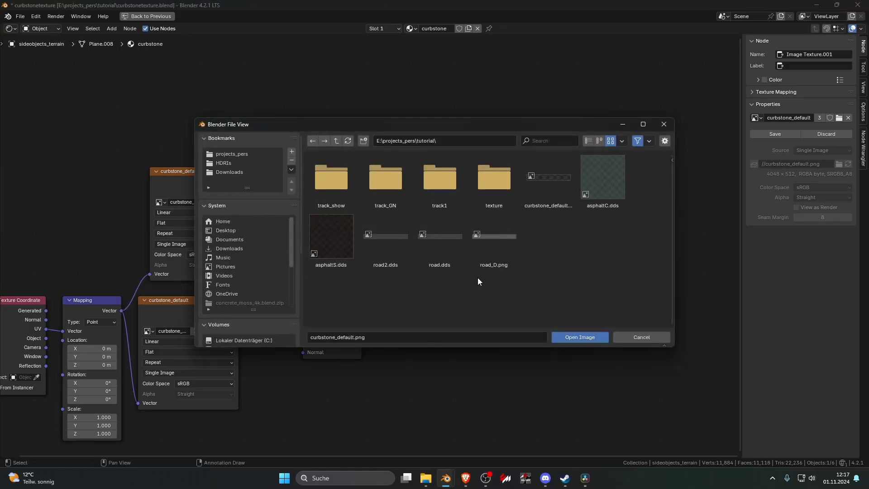
left_click(564, 199)
left_click(580, 338)
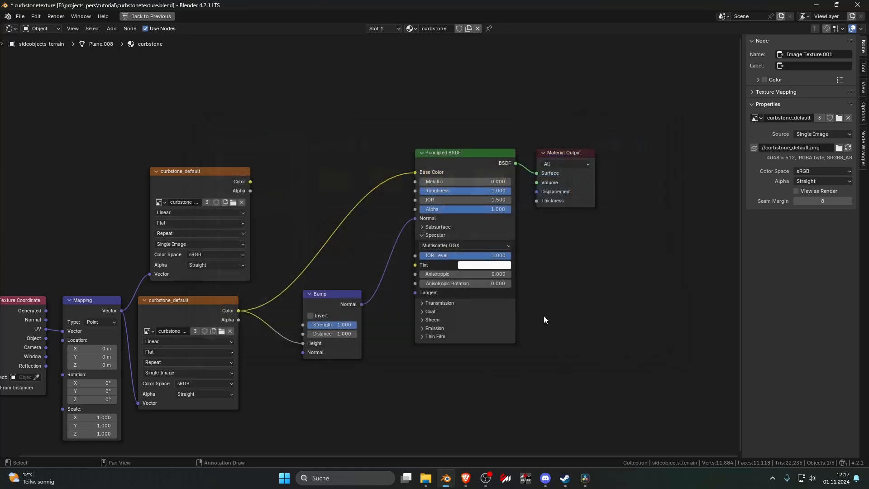
left_click_drag(250, 181, 417, 172)
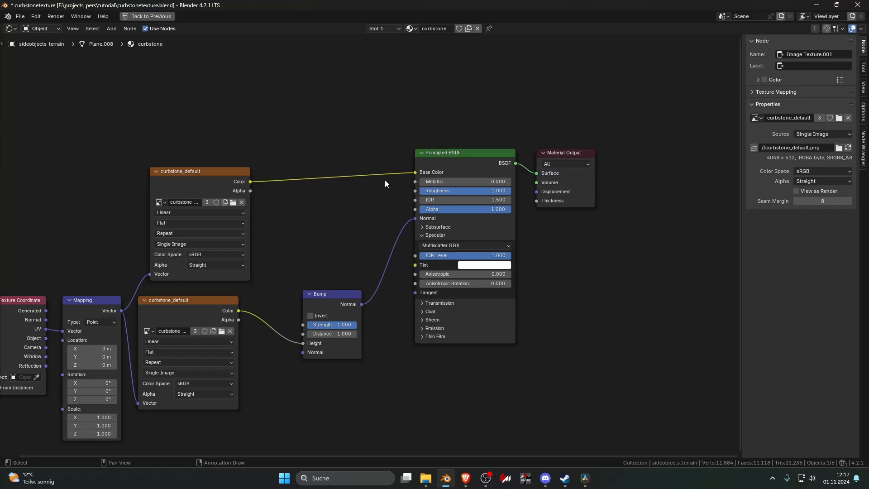
- Restore the full layout, examine the curb's shading, and look over the Cube's concrete_curbstone node tree
key("ctrl+space")
scroll(417, 192, "up", 4)
scroll(408, 194, "down", 3)
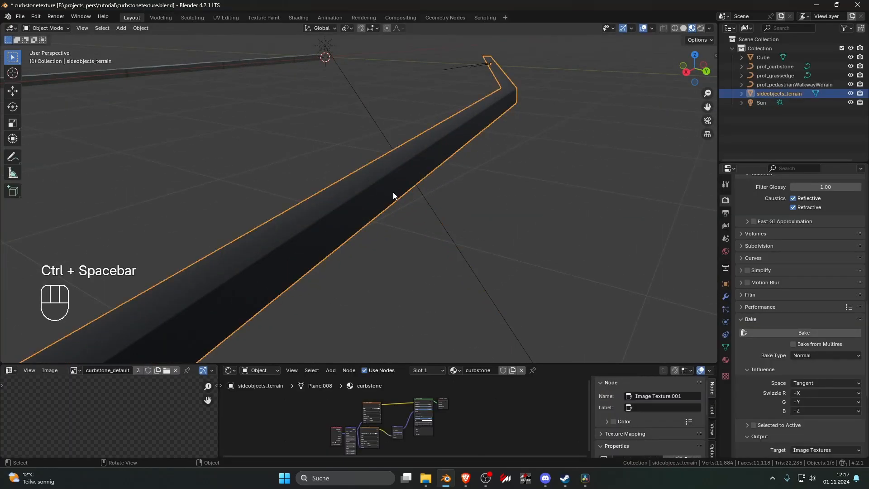
left_click(422, 194)
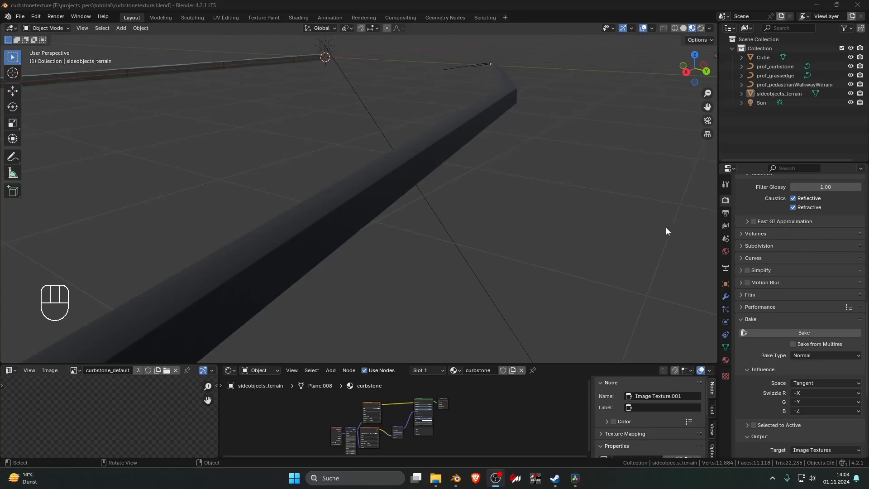
scroll(527, 192, "down", 2)
left_click(265, 94)
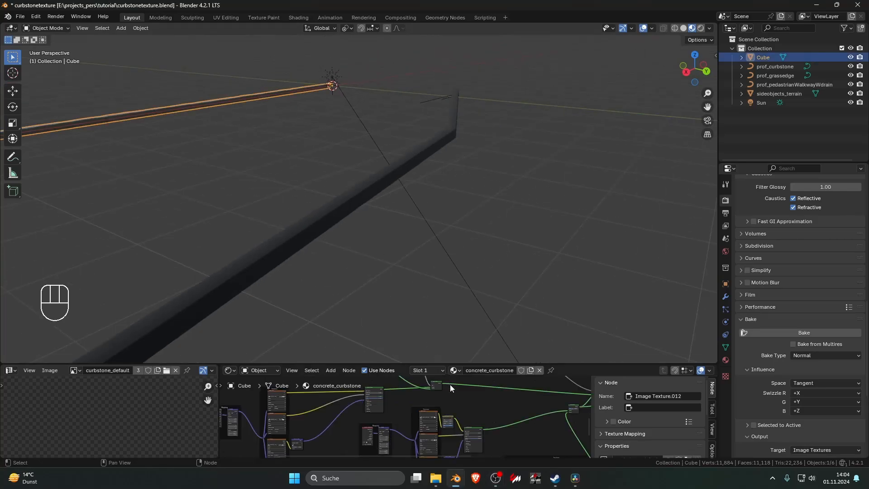
scroll(447, 398, "down", 3)
middle_click_drag(459, 408, 393, 403)
left_click(461, 251)
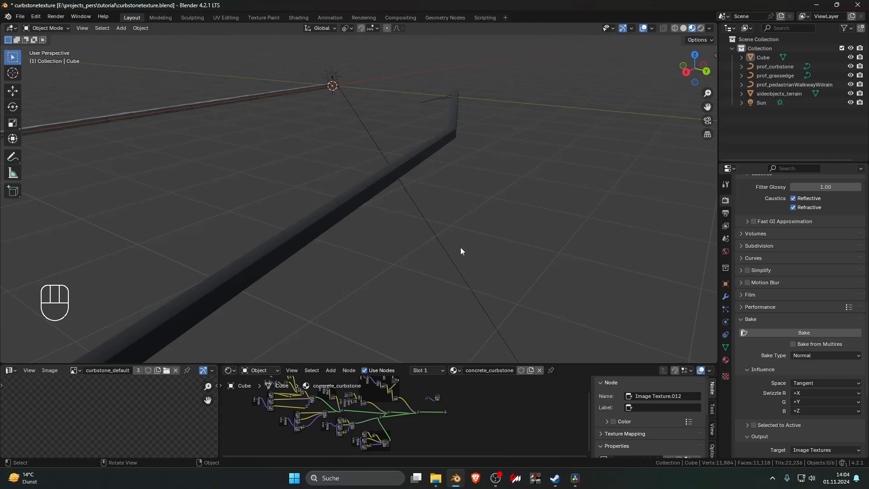
- Select the Cube curbstone and make its export UV map the active one
left_click(233, 101)
scroll(774, 334, "up", 12)
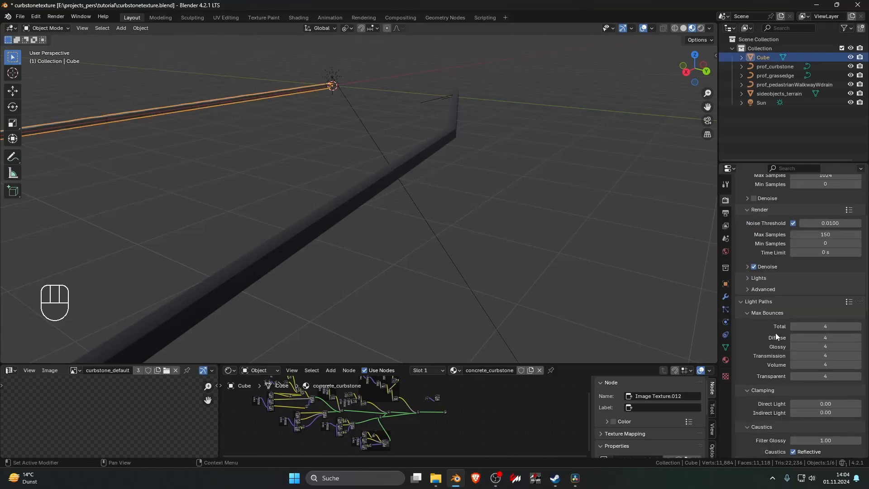
scroll(775, 333, "up", 5)
left_click(572, 263)
middle_click_drag(572, 263, 589, 223)
left_click(589, 223)
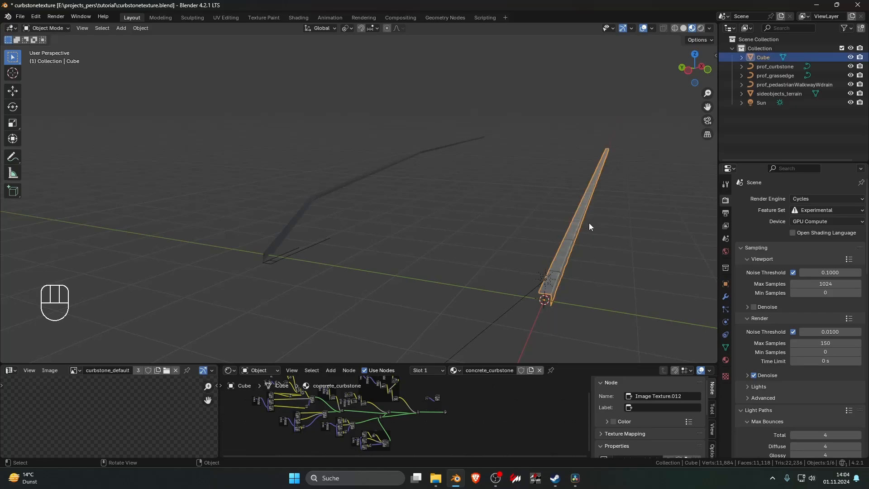
left_click(726, 296)
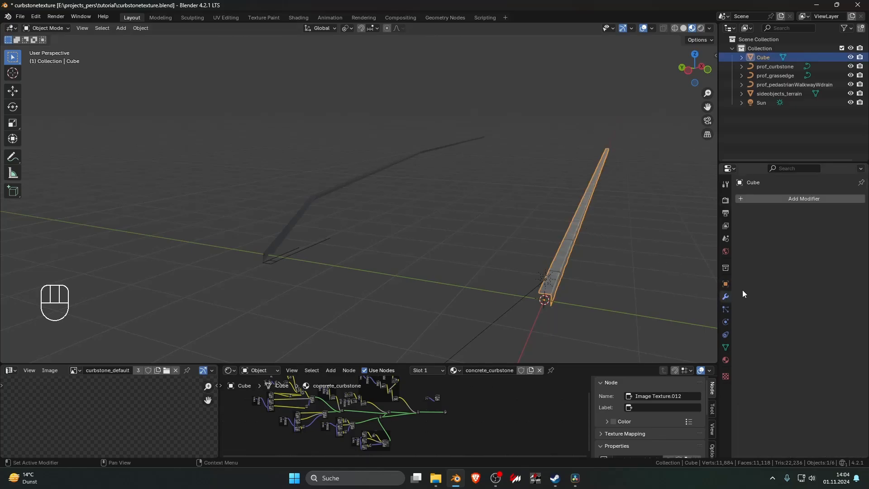
left_click(725, 200)
left_click(725, 347)
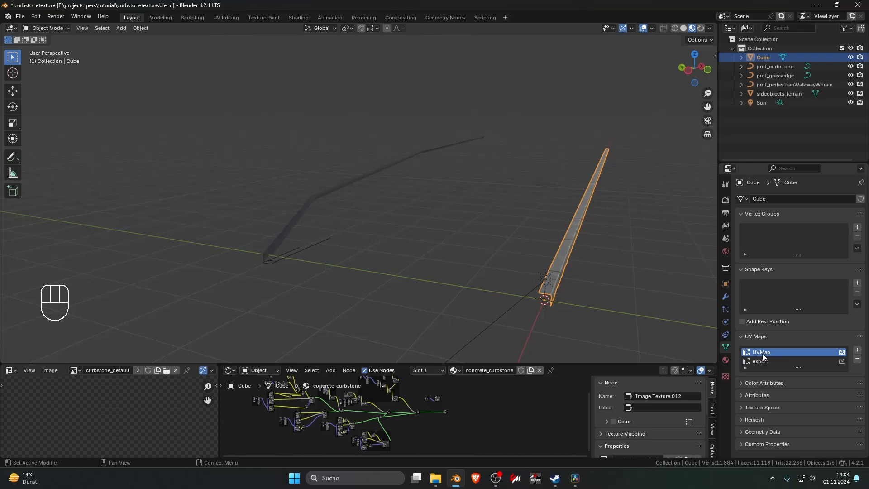
middle_click_drag(679, 317, 576, 286)
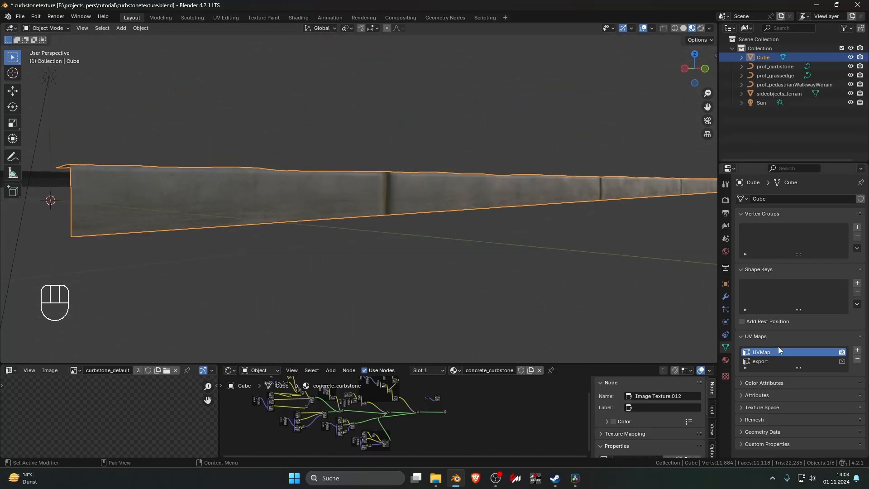
left_click(769, 361)
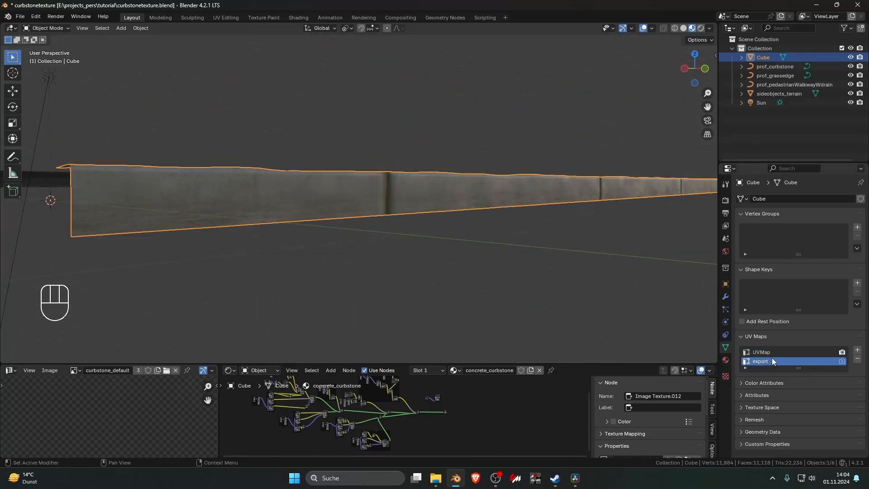
- Select the curbstone_default image texture node in concrete_curbstone and bake the Cube's Diffuse color into it
middle_click_drag(434, 395, 387, 412)
scroll(400, 417, "up", 7)
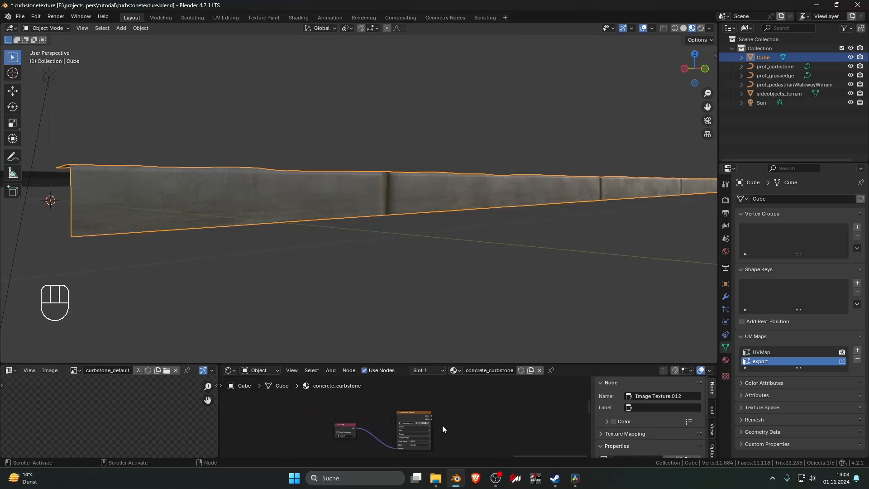
left_click(428, 419)
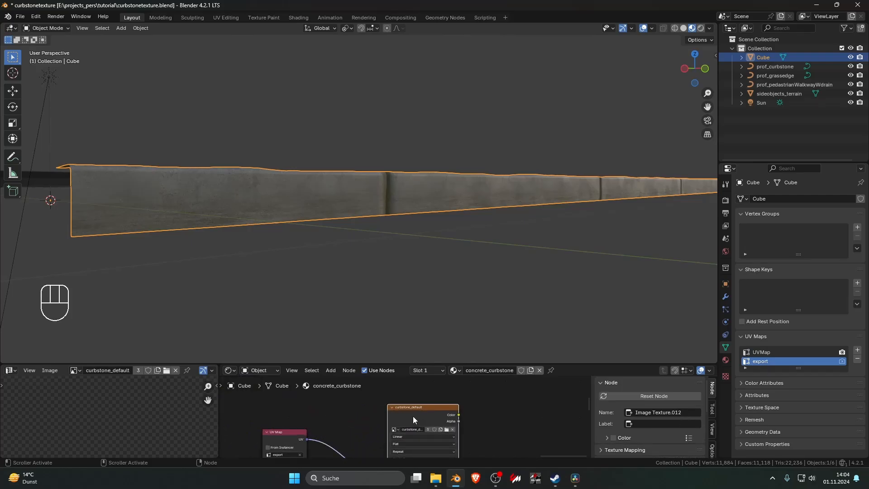
left_click(725, 200)
scroll(757, 240, "down", 20)
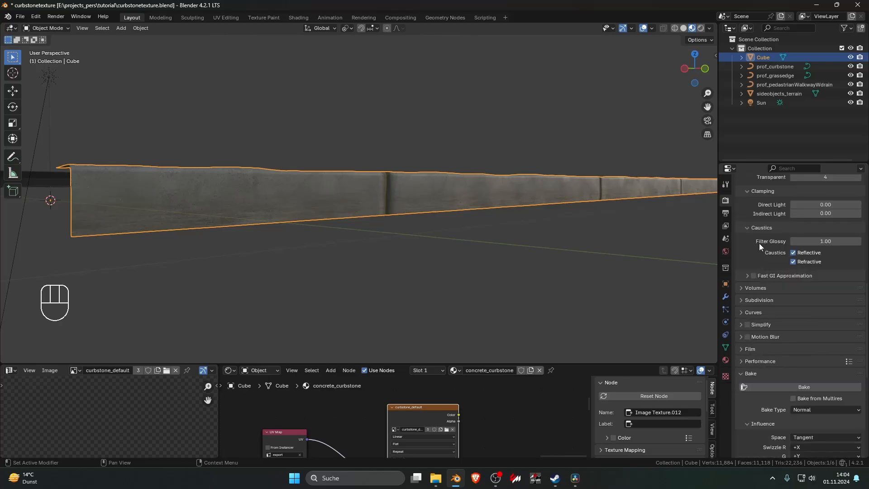
left_click_drag(809, 355, 813, 324)
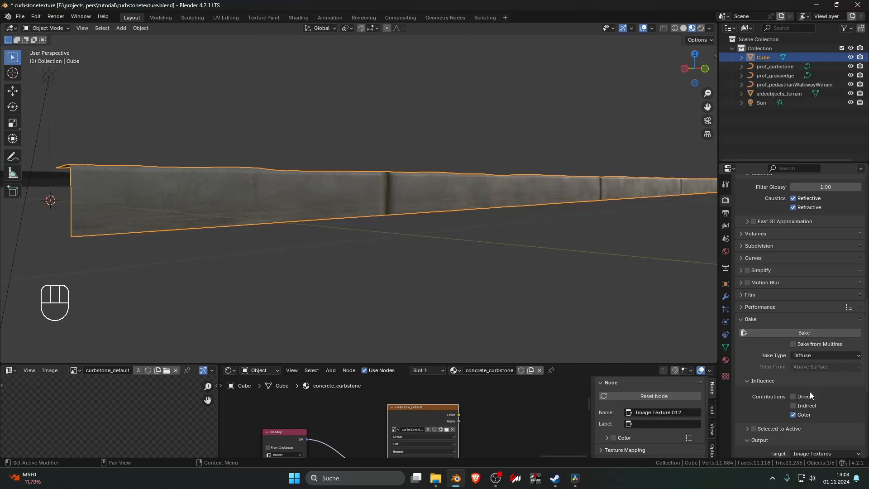
left_click(786, 331)
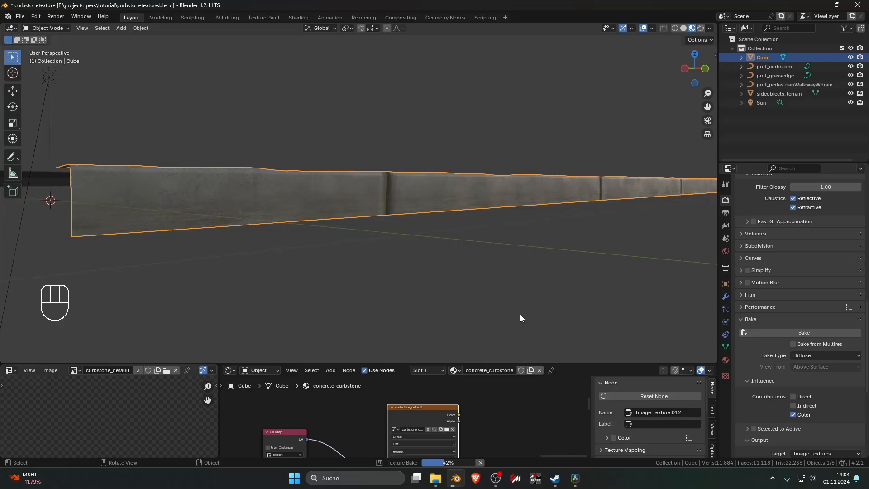
- Save the baked color image as curbstone_default.png in the tutorial folder, replacing the existing file
scroll(140, 428, "down", 2)
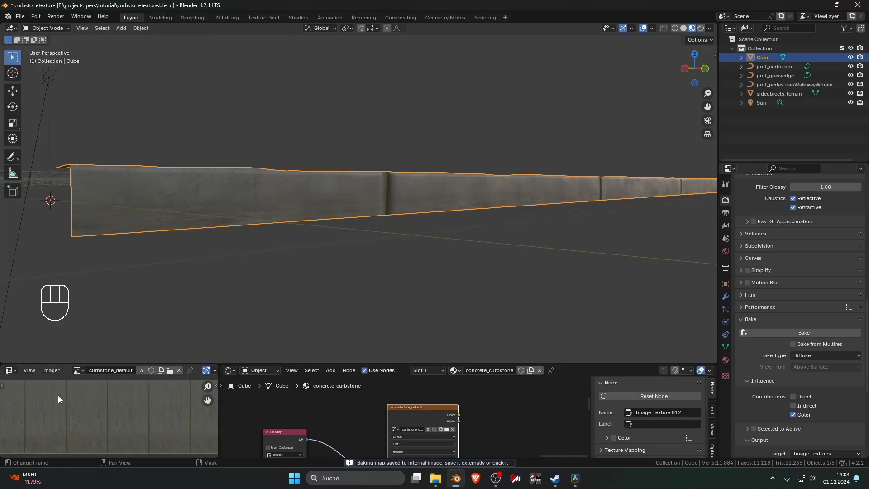
left_click(47, 371)
left_click(73, 300)
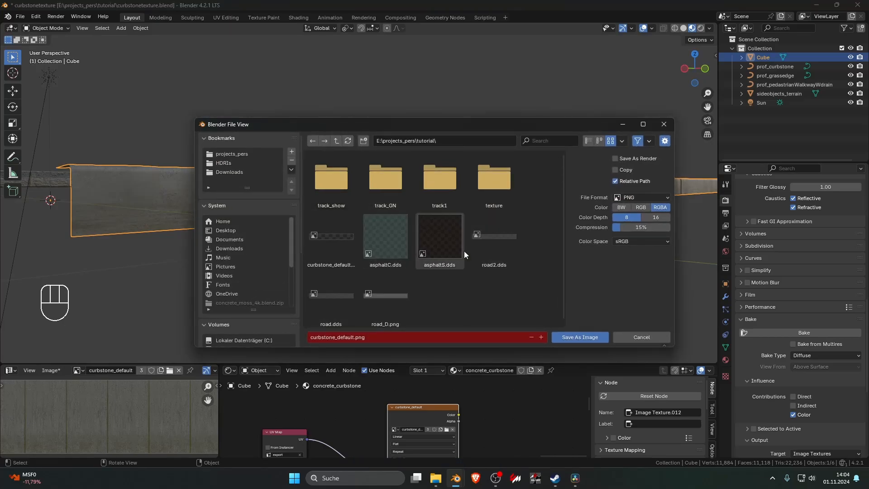
scroll(476, 272, "down", 1)
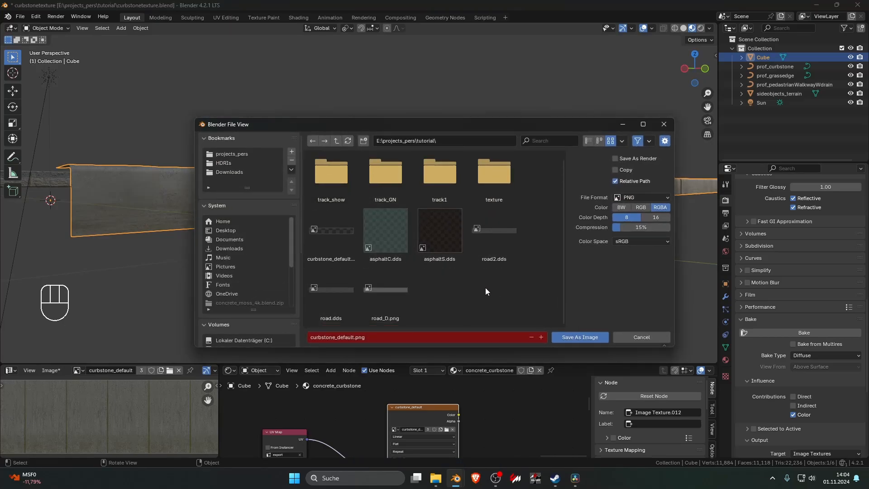
left_click(579, 337)
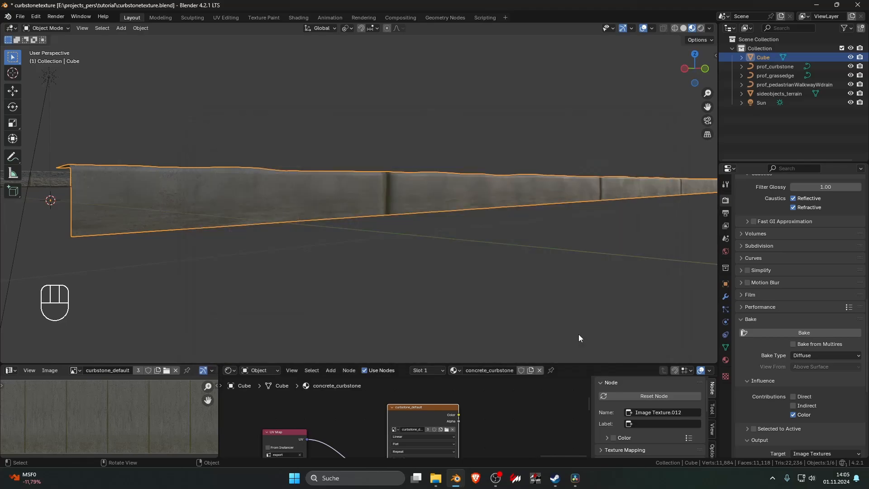
- Set the bake type to Normal and bake the Cube into the curbstone_default image
left_click(802, 354)
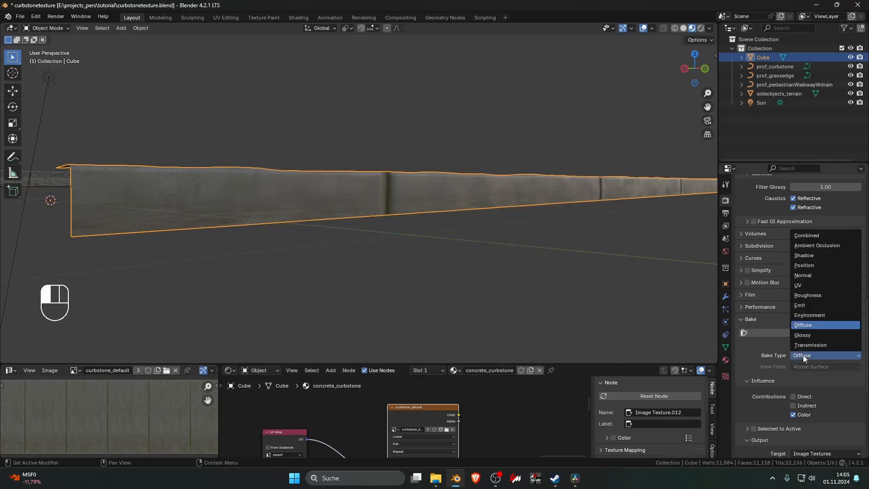
left_click(822, 275)
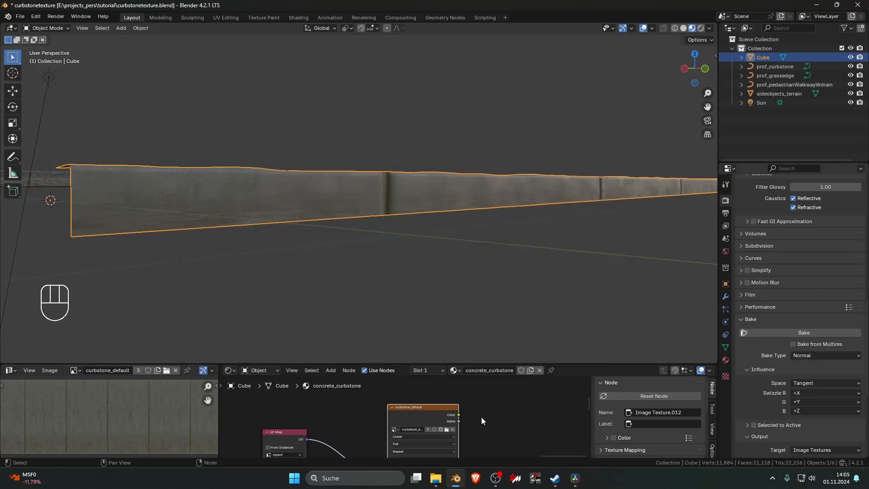
left_click(821, 334)
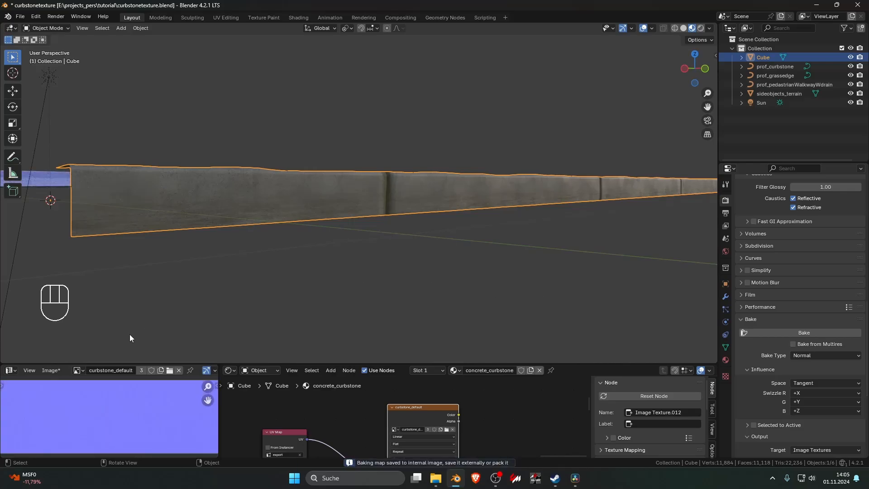
- Save the baked normal image as curbstone_default_nm.png in the tutorial folder
left_click(51, 370)
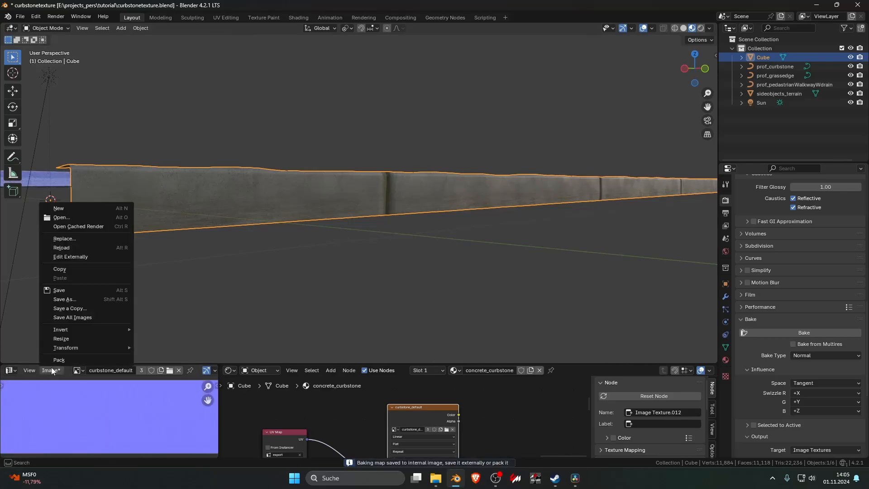
left_click(77, 300)
left_click(355, 338)
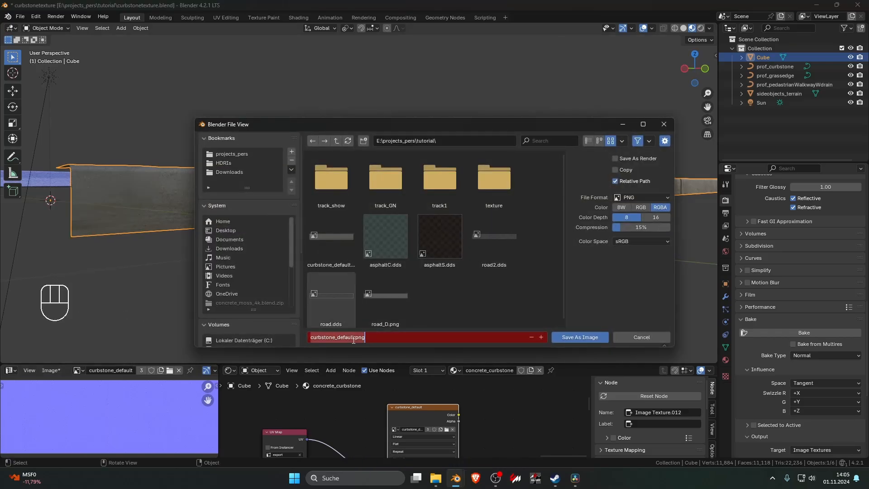
left_click(353, 339)
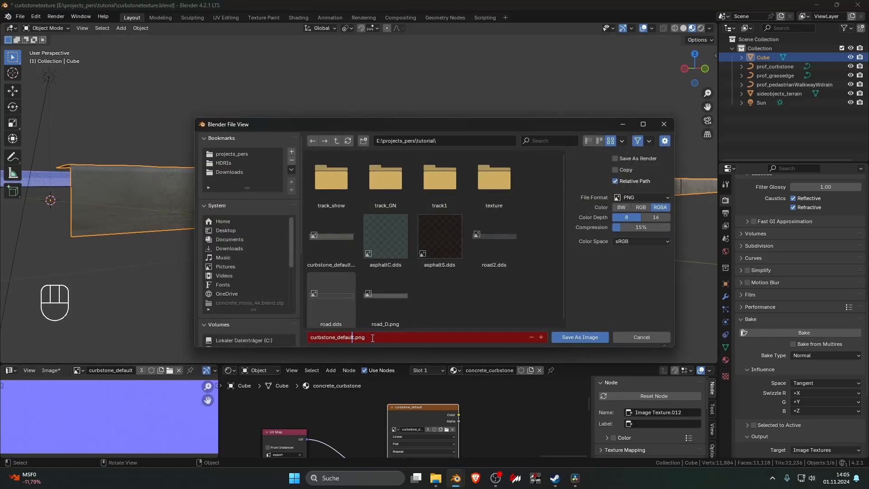
type("_nm")
key("Return")
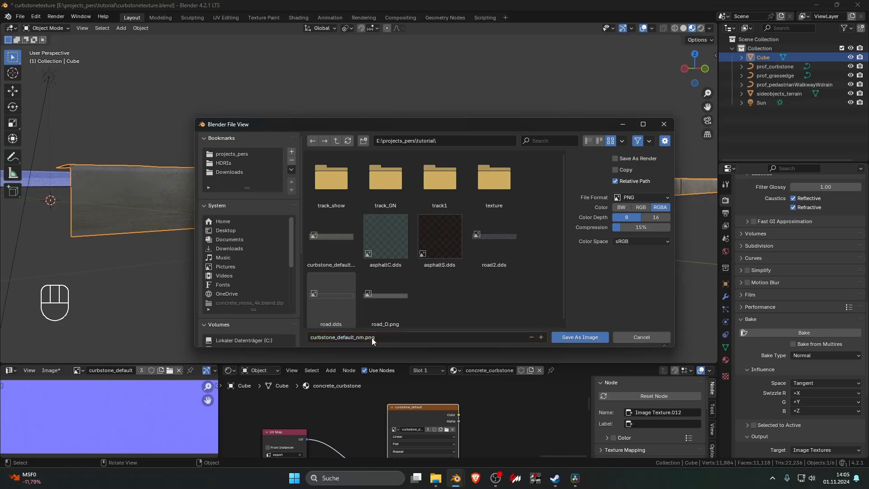
left_click(579, 338)
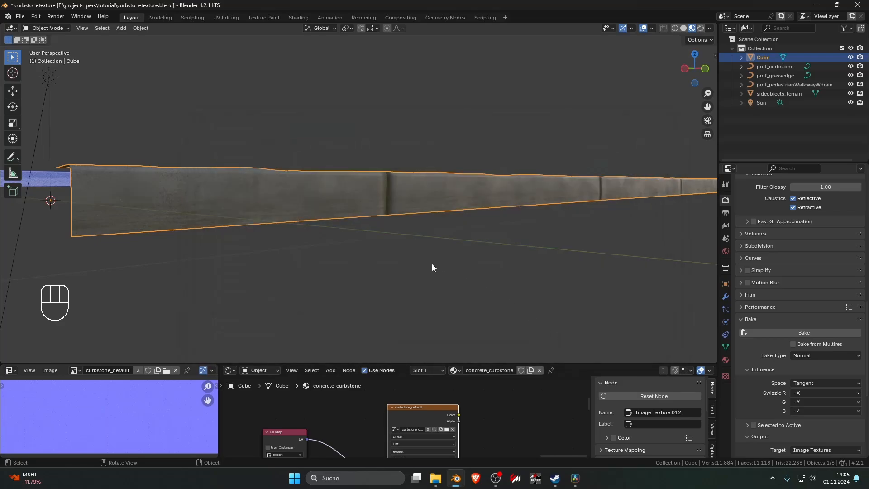
- Select the sideobjects_terrain curb, enlarge the node editor area, and frame the curbstone material's nodes
middle_click_drag(431, 264, 385, 241)
left_click(385, 241)
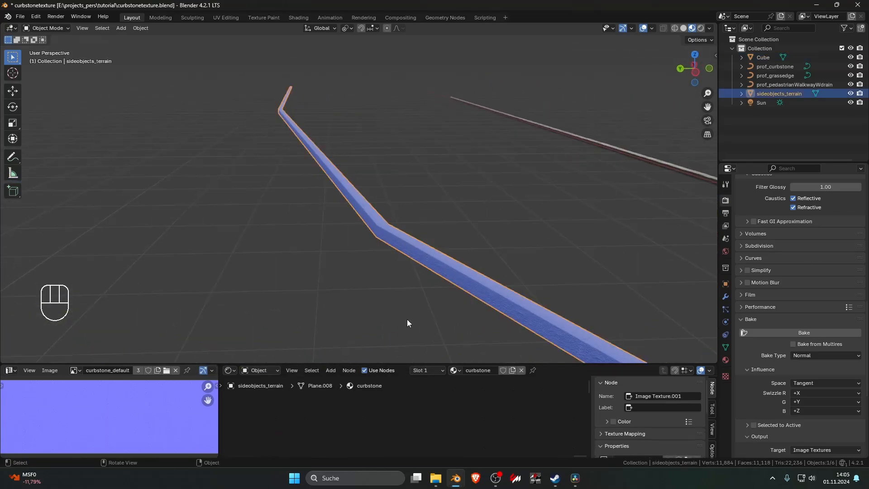
middle_click_drag(456, 296, 325, 190, "shift")
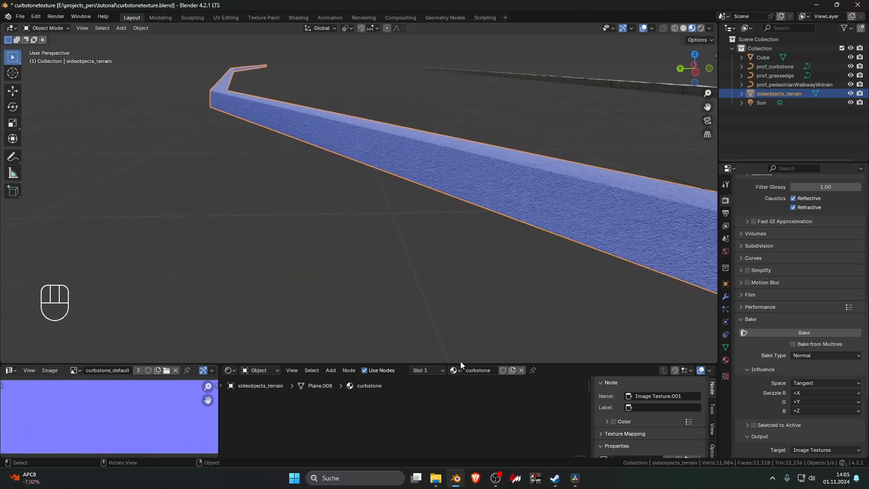
left_click_drag(428, 365, 425, 200)
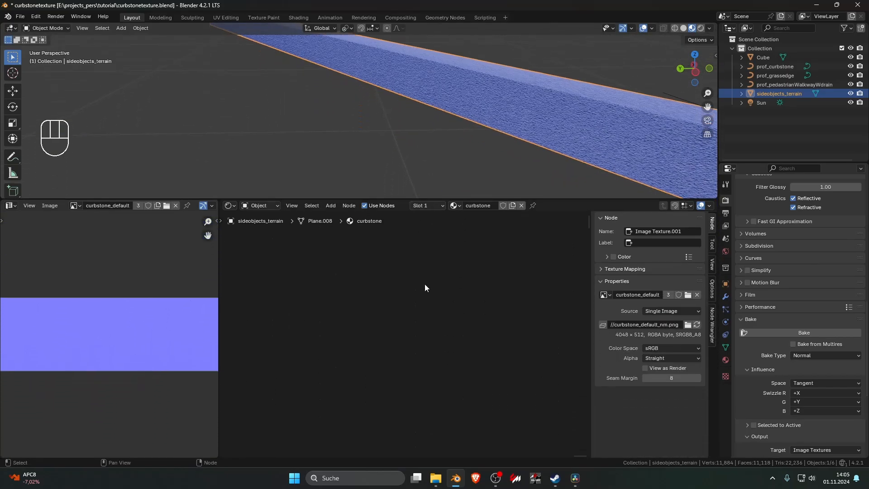
key("a")
key("KP_Decimal")
scroll(407, 328, "up", 13)
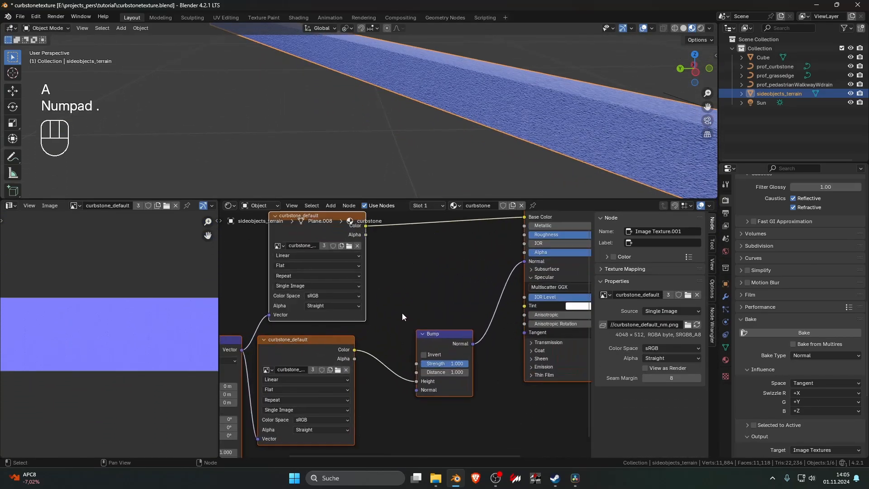
- Load curbstone_default.png into the image texture node that feeds the Principled BSDF's Base Color
middle_click_drag(368, 279, 435, 336)
left_click(410, 296)
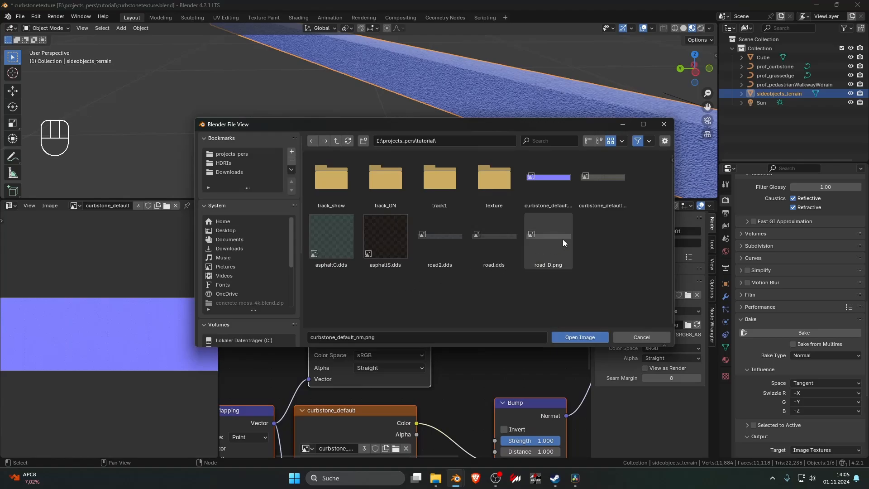
left_click(603, 181)
left_click(580, 337)
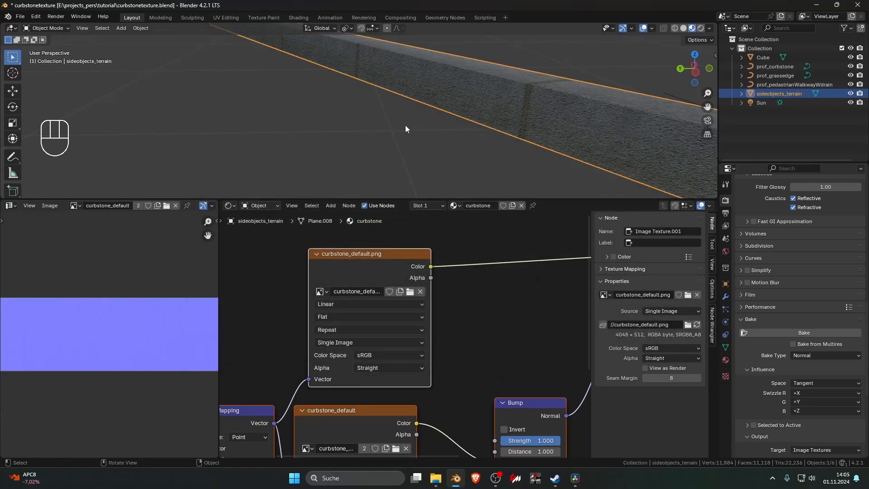
- Examine the concrete color texture along the sideobjects_terrain curb, up close and from a distance
middle_click_drag(405, 125, 350, 128, "shift")
scroll(344, 142, "up", 2)
scroll(346, 141, "down", 3)
scroll(364, 142, "down", 10)
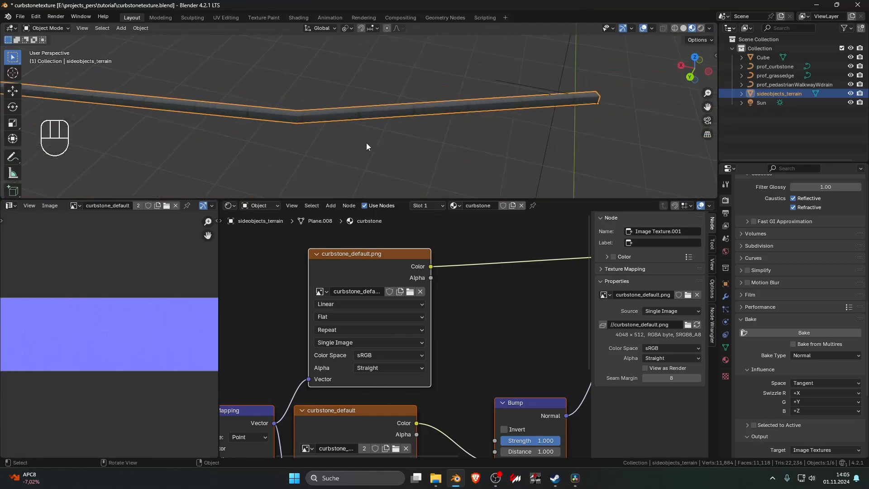
left_click(367, 143)
mouse_move(366, 143)
middle_mouse_down()
mouse_move(325, 143)
mouse_move(362, 140)
middle_mouse_up()
scroll(368, 145, "up", 5)
left_click(362, 140)
key("Tab")
key("Tab")
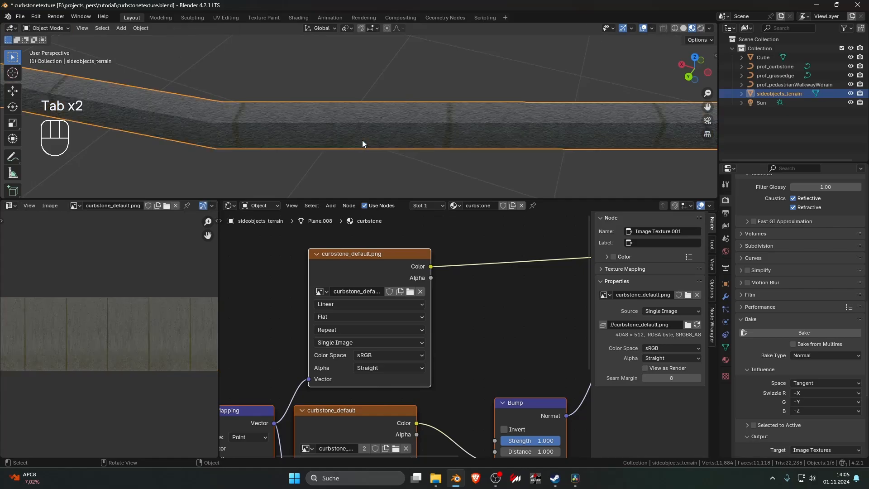
- Bevel the edges at the curb's bend with a 1.36 m width and 6 segments, returning to Object Mode deselected
key("Tab")
key("2")
left_click(215, 140)
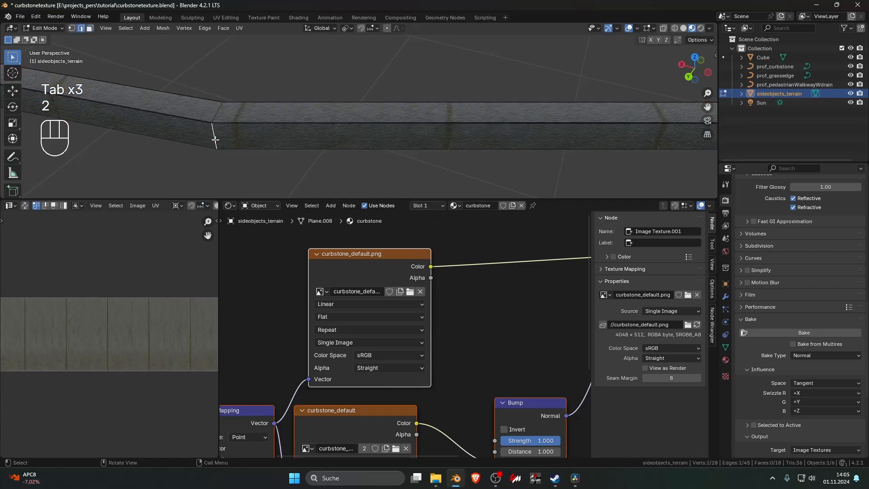
key("ctrl+b")
left_click(576, 150)
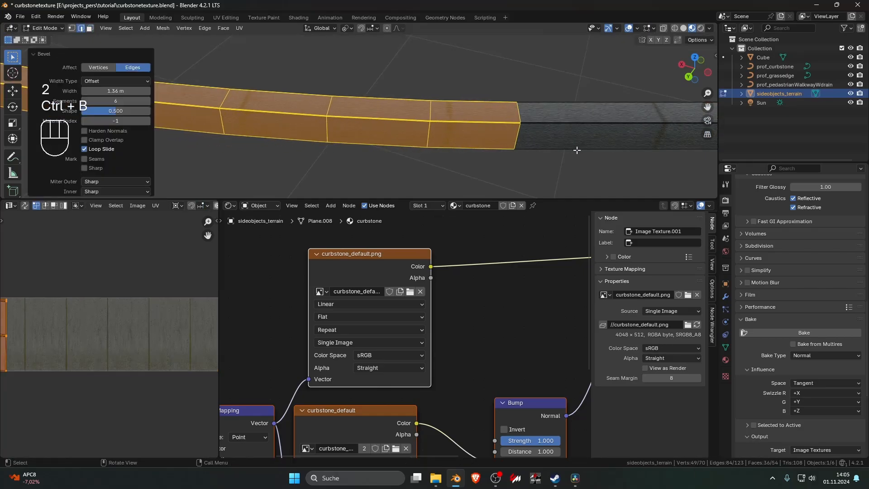
key("Tab")
scroll(538, 147, "down", 5)
left_click(528, 149)
- Set the Bump node's Distance to 0.1 in the curbstone material and inspect the curb's relief up close
scroll(464, 344, "down", 5)
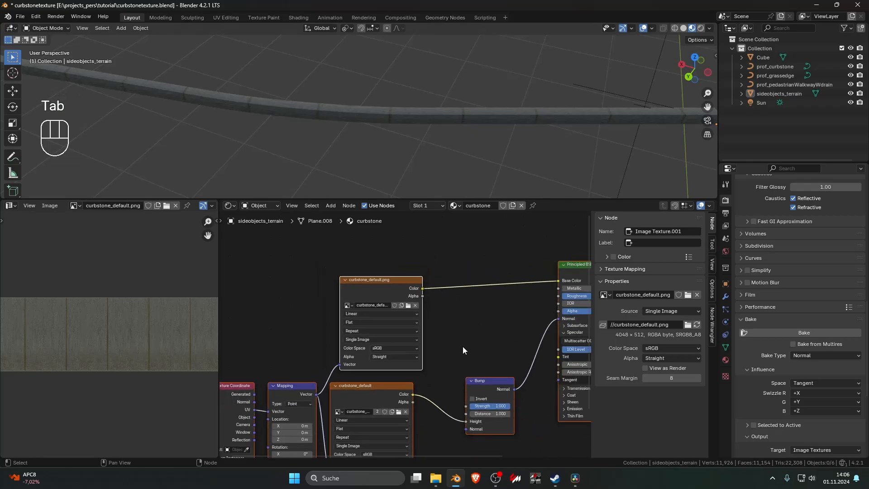
middle_click_drag(470, 357, 380, 297, "shift")
scroll(389, 312, "up", 5)
left_click(411, 358)
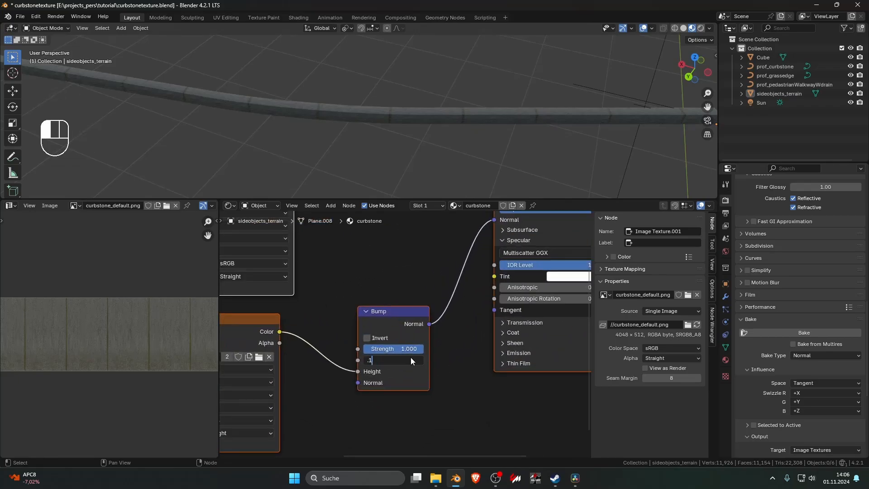
type(".1")
key("Return")
middle_click_drag(397, 144, 392, 162)
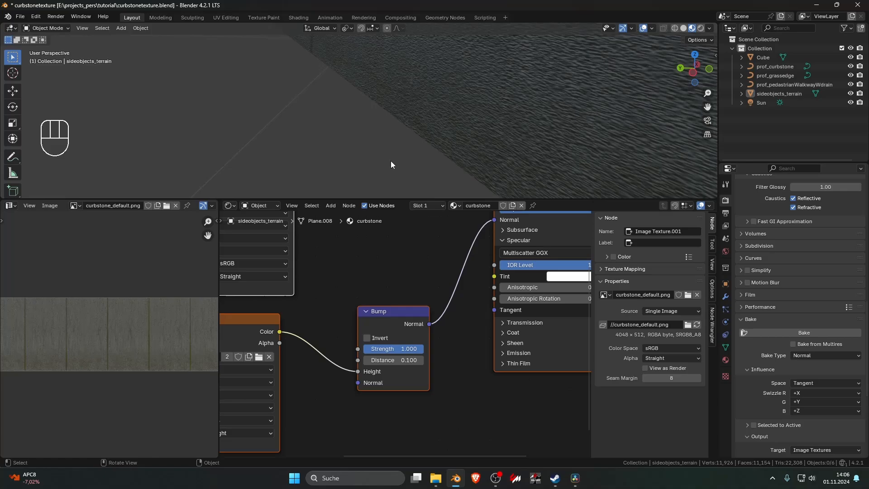
- Set the Bump node's Distance to 0.01 and check the shading along the curb
left_click(403, 357)
type("0.01")
key("Return")
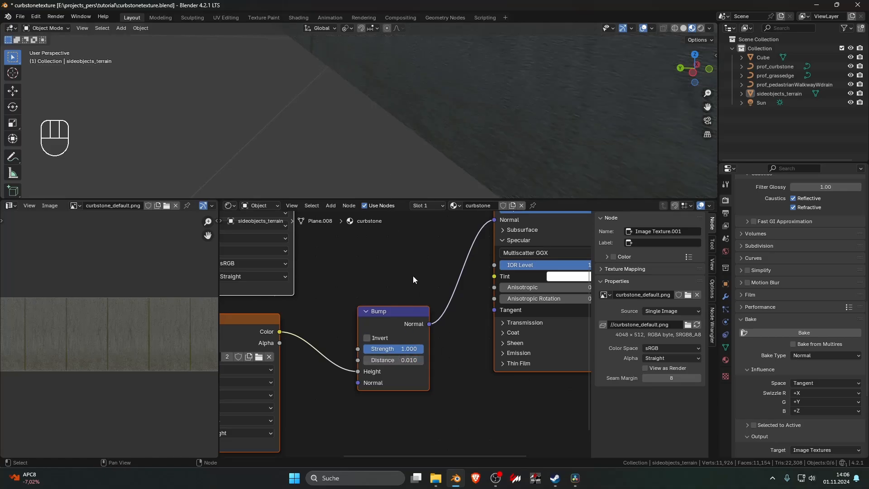
scroll(292, 120, "down", 2)
middle_click_drag(294, 122, 498, 142, "ctrl")
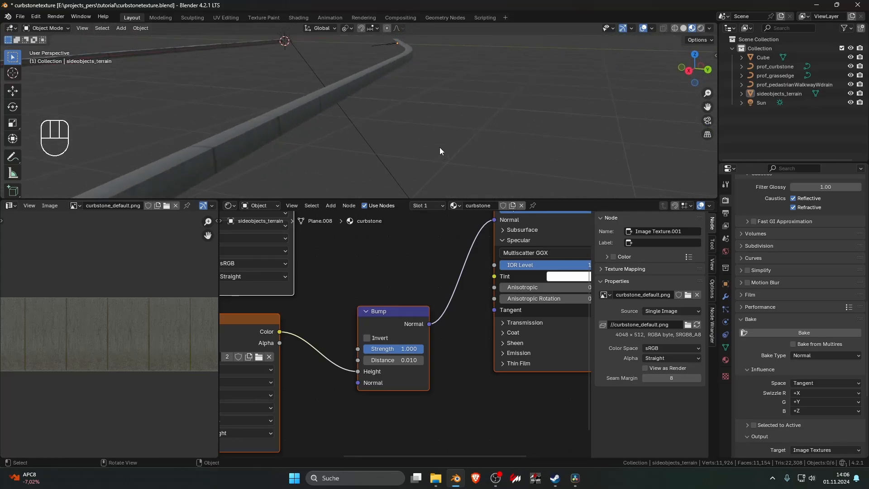
- Save curbstonetexture.blend and try to open asphalt_road2.blend from the tutorial folder
key("ctrl+s")
left_click(24, 19)
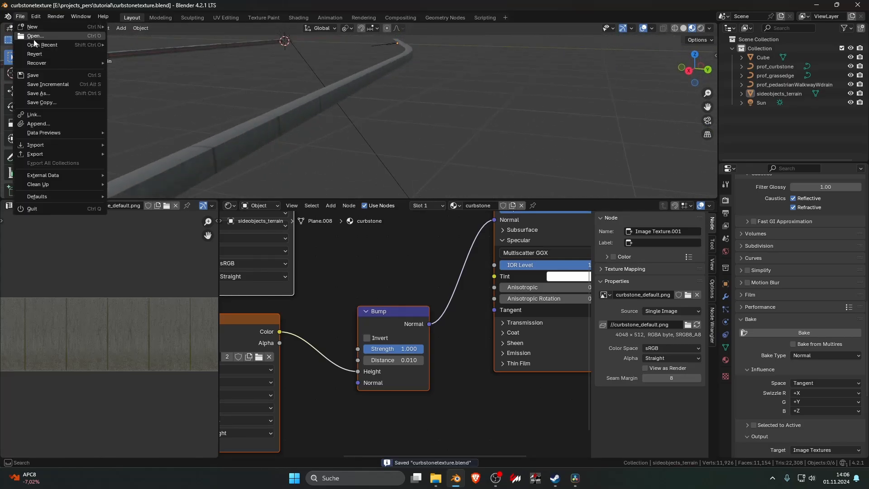
left_click(45, 33)
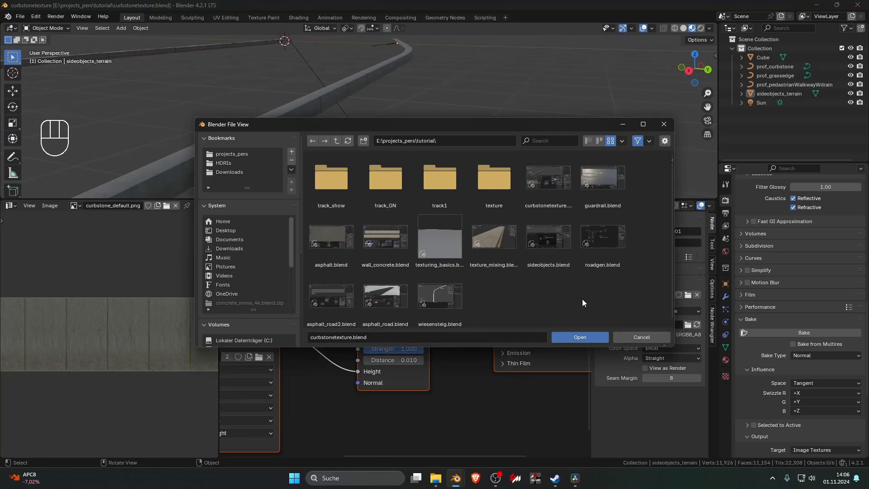
scroll(571, 287, "down", 1)
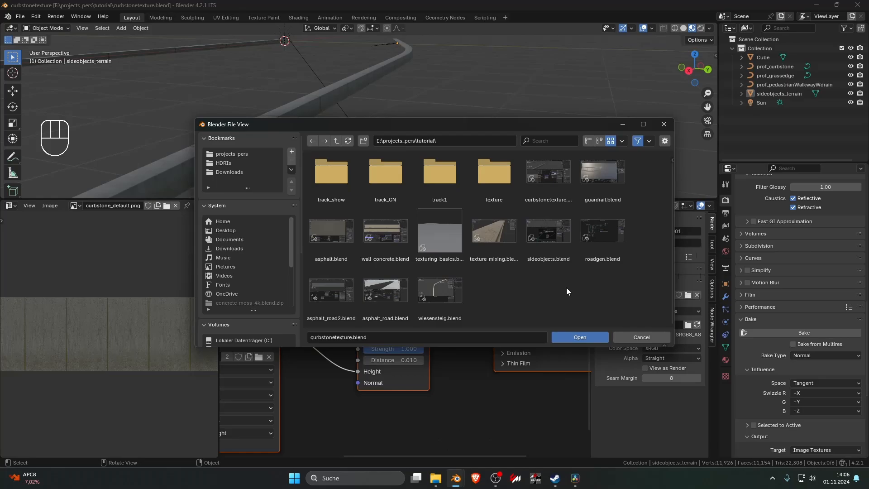
left_click(340, 292)
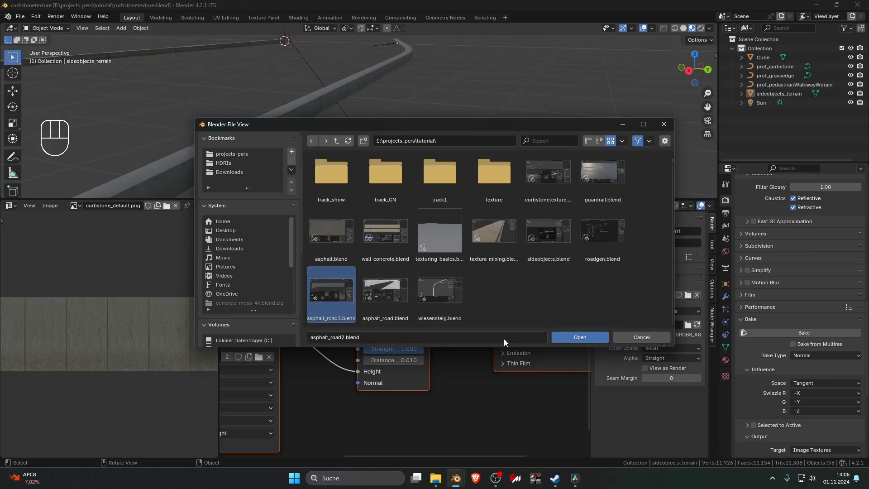
left_click(560, 336)
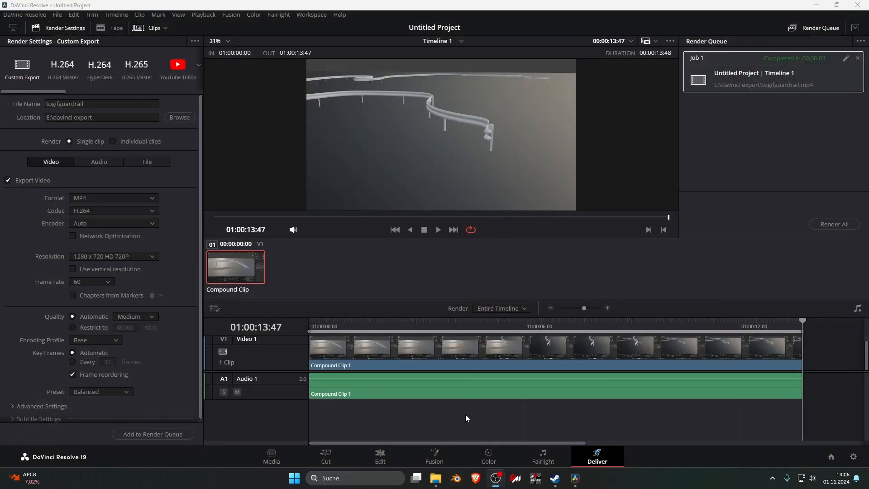
- Start Blender again and open asphalt_road2.blend from the tutorial folder
left_click(454, 478)
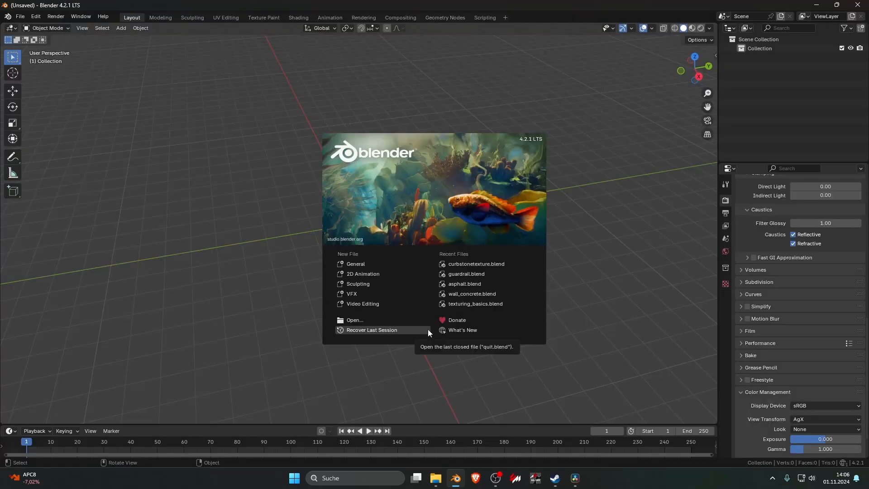
left_click(18, 17)
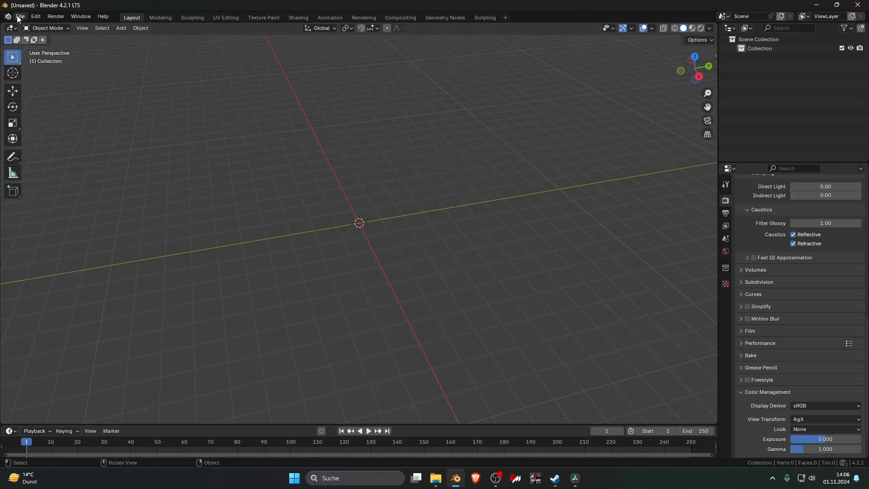
left_click(20, 17)
left_click(29, 36)
left_click(351, 296)
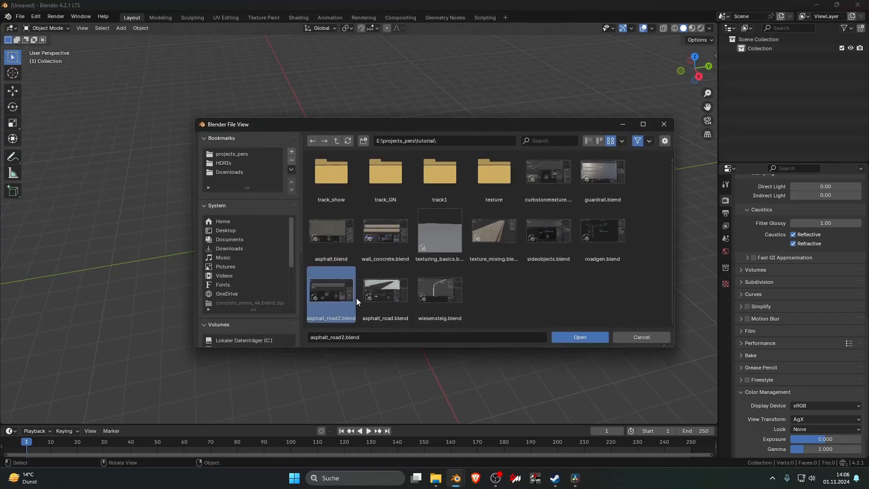
left_click(568, 340)
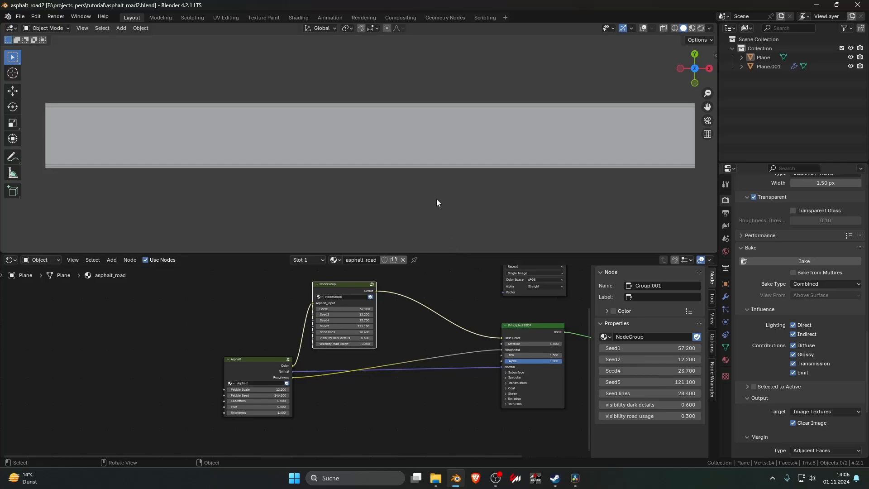
- Display the road plane in rendered shading and frame the NodeGroup node in the asphalt_road material
left_click(701, 28)
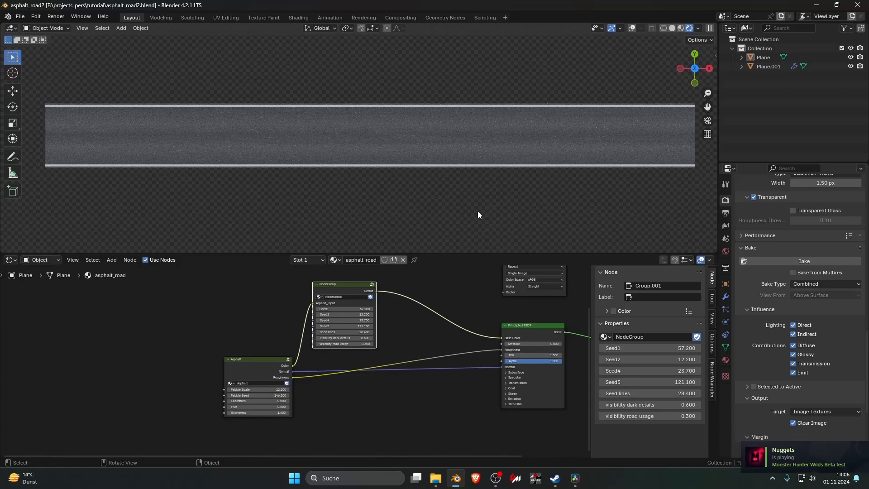
mouse_move(442, 308)
middle_mouse_down()
mouse_move(430, 346)
mouse_move(382, 377)
mouse_move(375, 363)
mouse_move(449, 298)
middle_mouse_up()
scroll(383, 376, "down", 1)
scroll(387, 346, "up", 4)
middle_click_drag(336, 371, 328, 412)
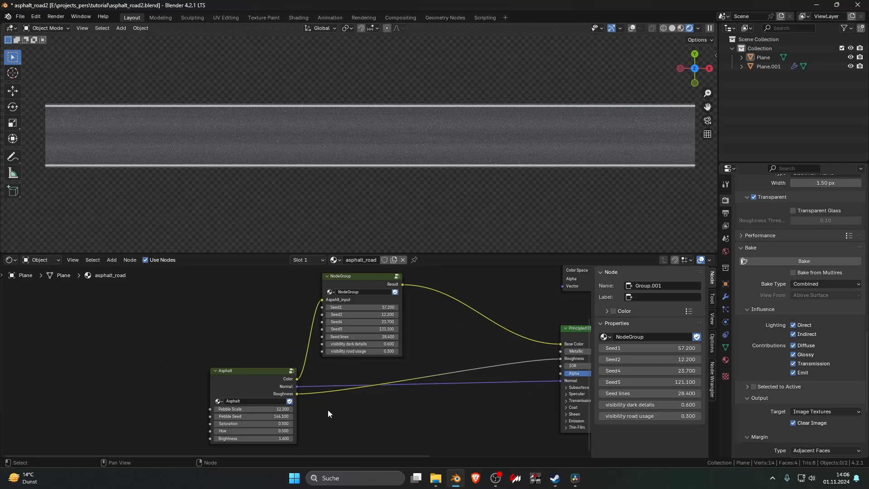
scroll(338, 344, "up", 2)
middle_click_drag(347, 306, 297, 352)
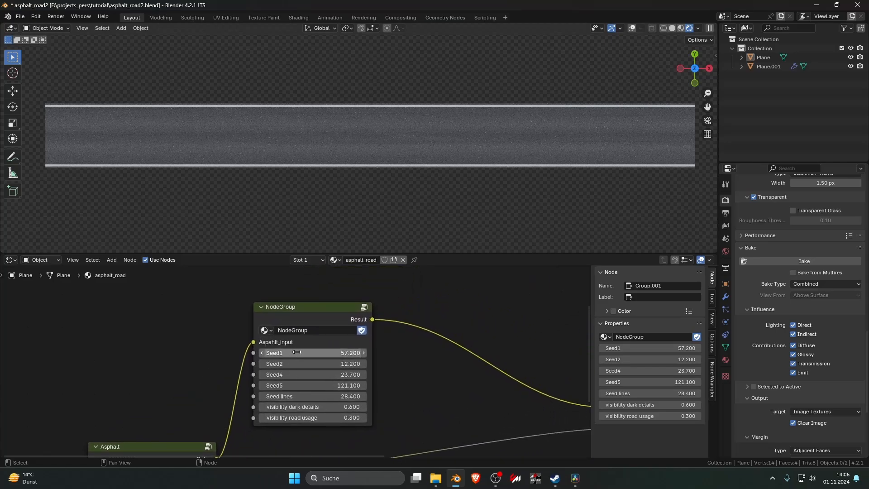
- Vary the NodeGroup node: Seed1 71.6, Seed2 40.3, Seed lines -18.6, and both visibility values first at 0, finally at 1
left_click_drag(302, 352, 344, 353)
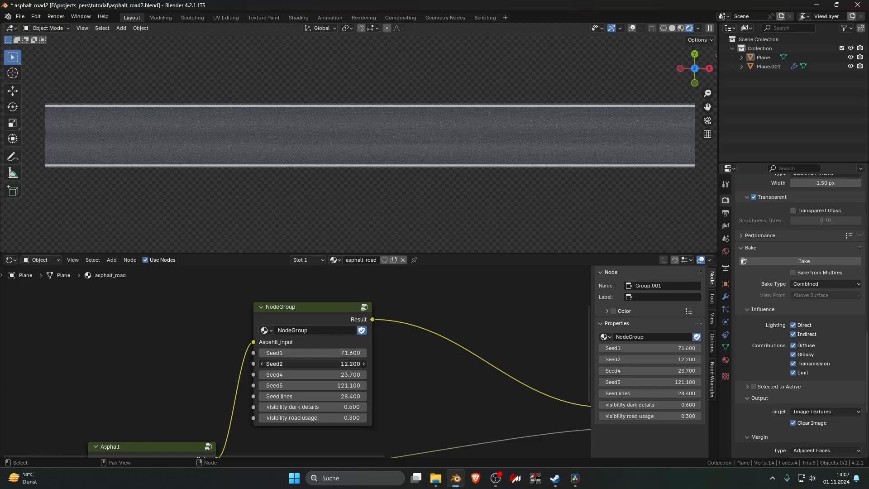
left_click_drag(289, 363, 344, 363)
left_click_drag(275, 396, 185, 396)
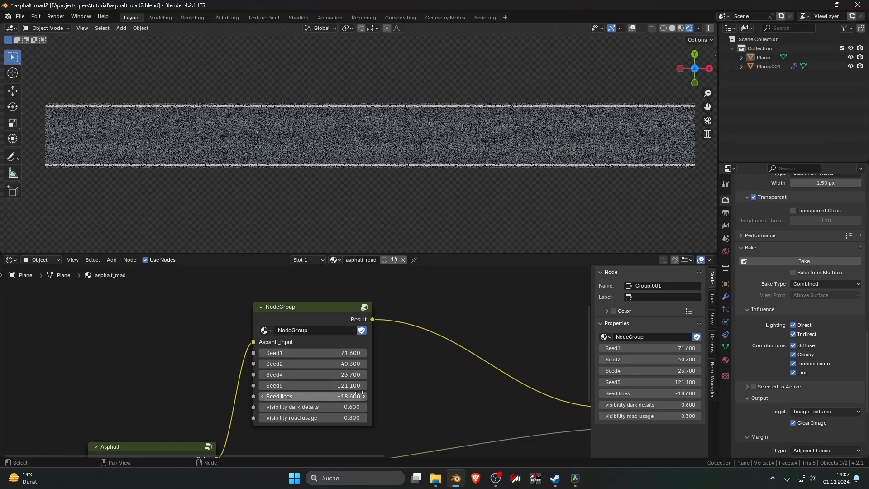
left_click_drag(311, 406, 272, 417)
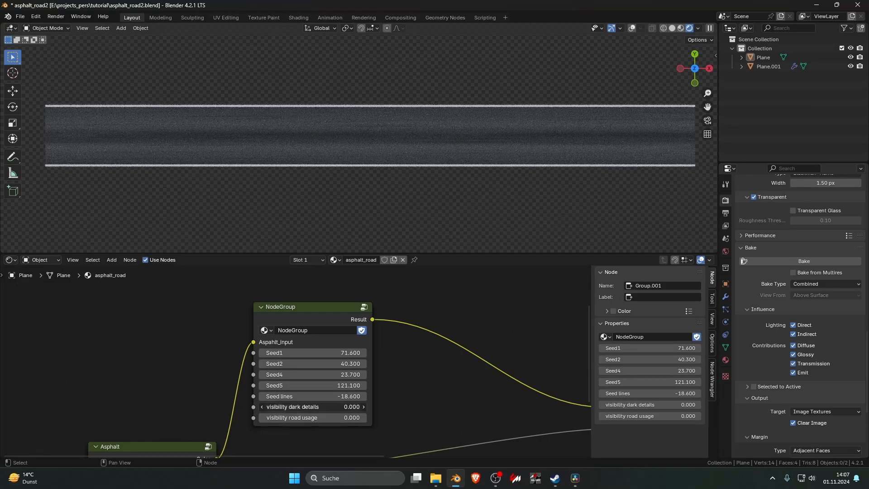
left_click_drag(308, 407, 362, 417)
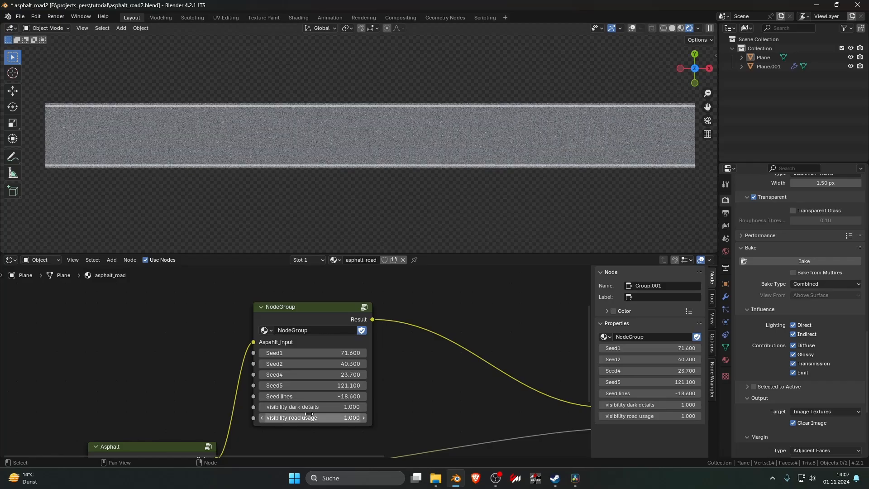
- Examine the Asphalt node group's inputs, the rest of the asphalt_road node tree, and the rendered road surface up close
scroll(299, 412, "down", 9)
middle_click_drag(264, 433, 338, 395)
scroll(339, 395, "up", 3)
scroll(298, 391, "up", 4)
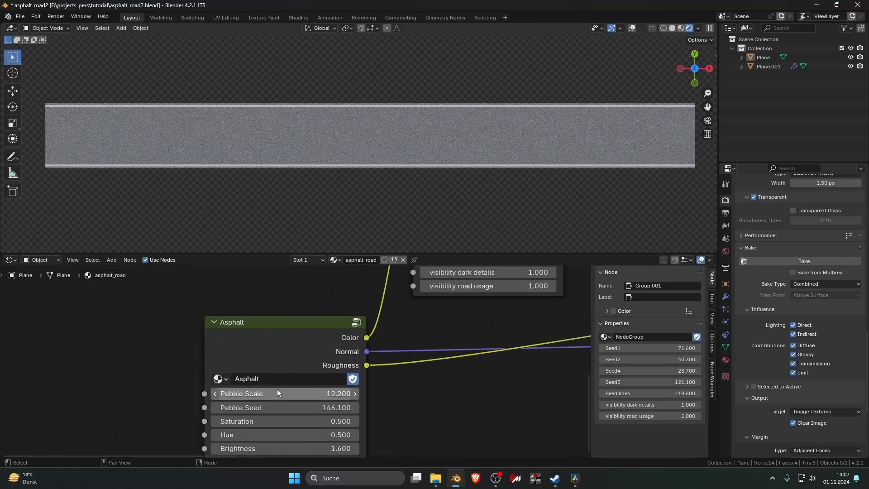
scroll(274, 392, "down", 2)
scroll(290, 364, "down", 7)
middle_click_drag(294, 361, 260, 390)
mouse_move(242, 385)
left_mouse_down()
mouse_move(266, 388)
mouse_move(242, 388)
left_mouse_up()
middle_click_drag(369, 323, 292, 379)
middle_click_drag(336, 339, 320, 385)
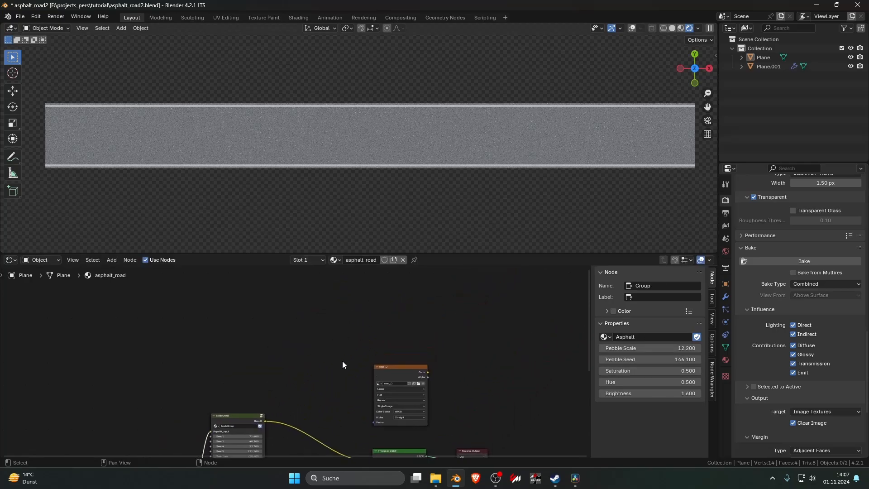
scroll(420, 210, "up", 4)
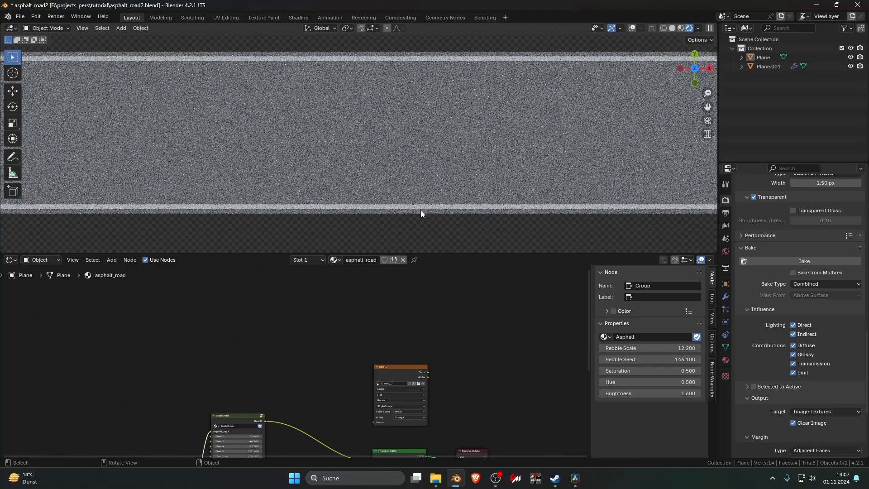
scroll(382, 231, "down", 5)
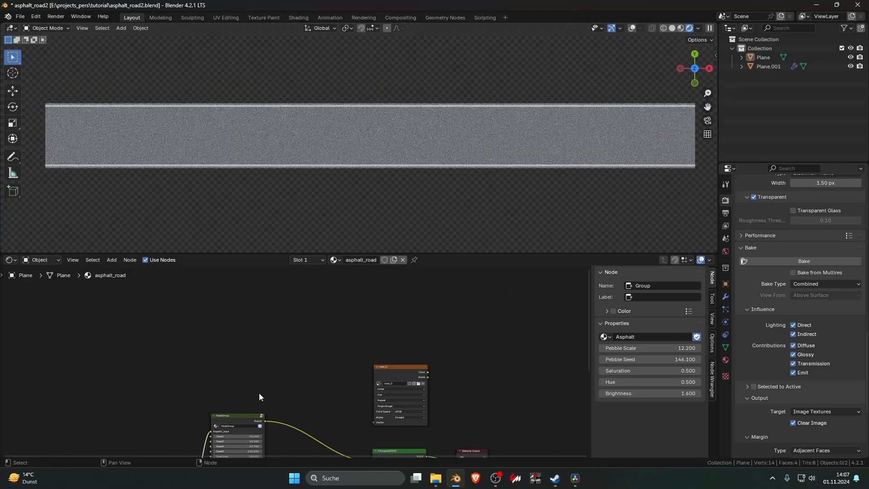
- Close the asphalt_road2.blend session
left_click(857, 5)
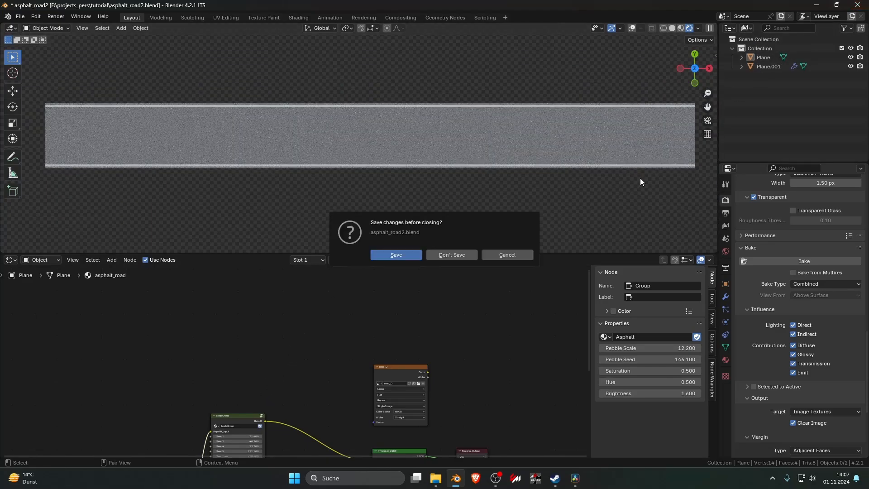